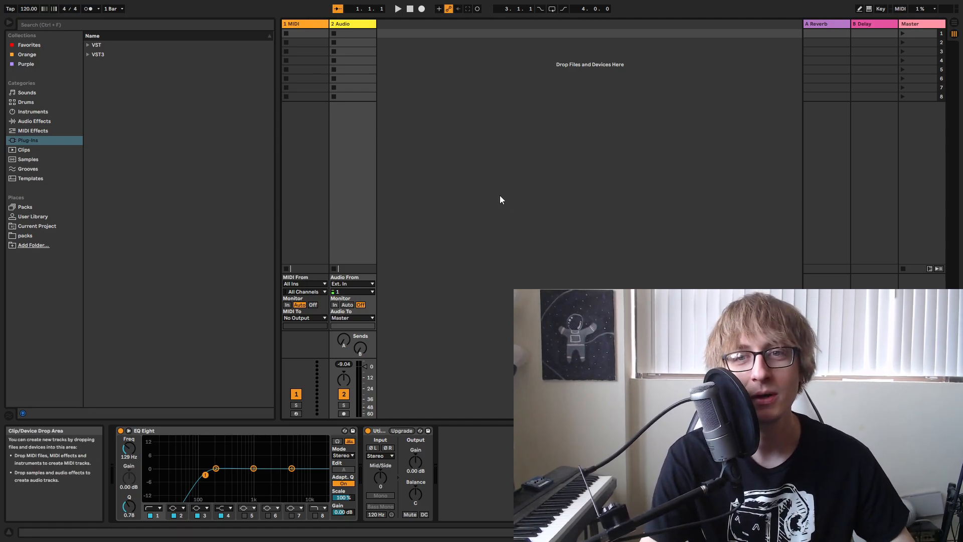
Find iZotope Iris 2 among the VST plug-ins and load it onto the MIDI track.
{"action": "left_click", "coordinate": [25, 149]}
{"action": "left_click", "coordinate": [25, 140]}
{"action": "left_click", "coordinate": [89, 46]}
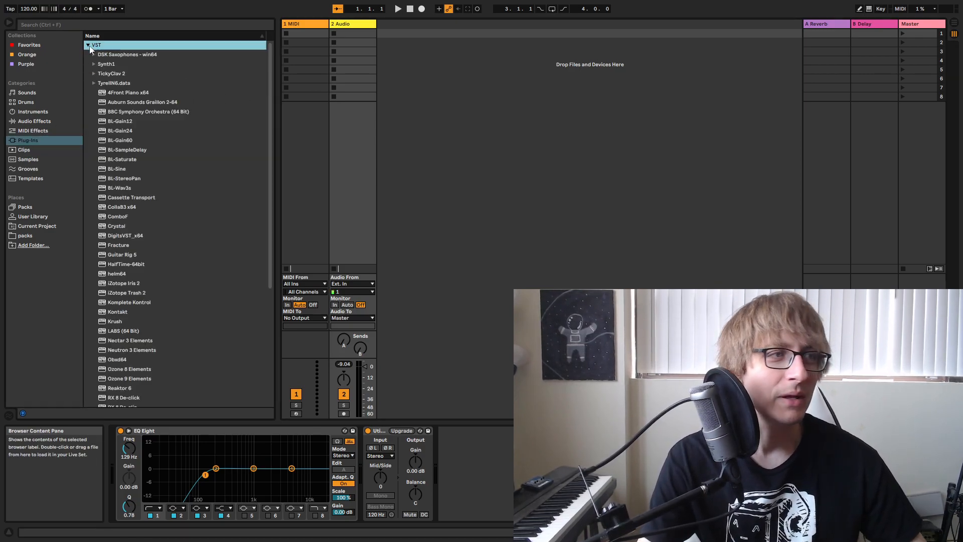
{"action": "scroll", "coordinate": [154, 170], "scroll_direction": "down", "scroll_amount": 5}
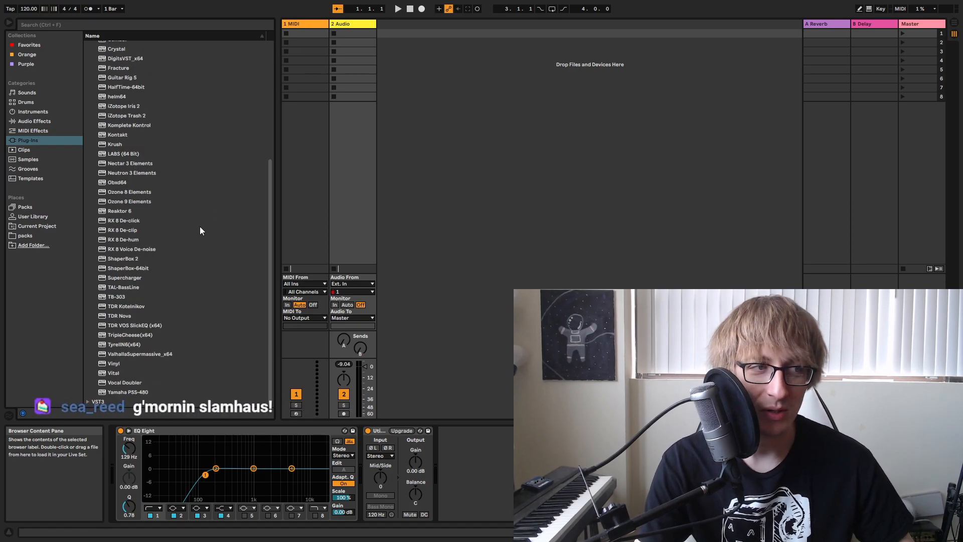
{"action": "left_click", "coordinate": [149, 176]}
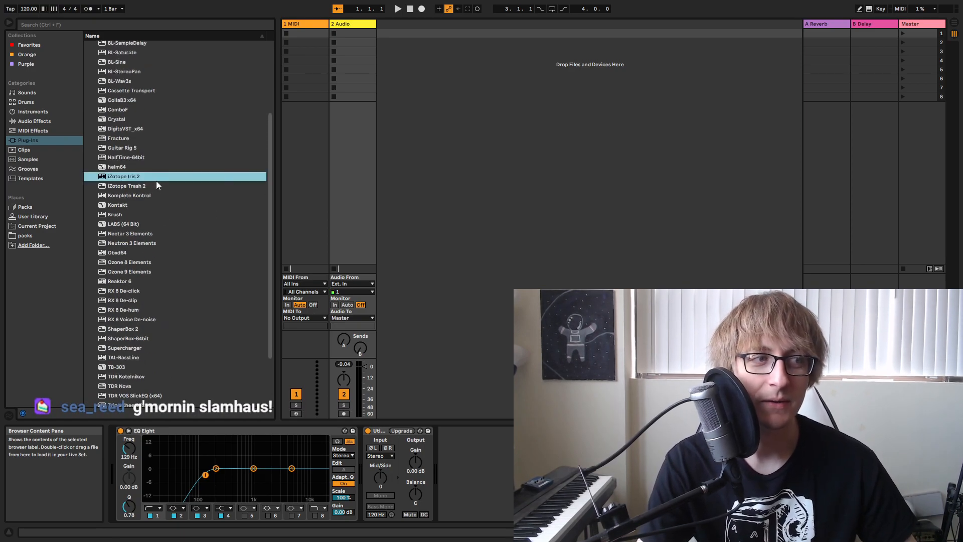
{"action": "left_click", "coordinate": [515, 170]}
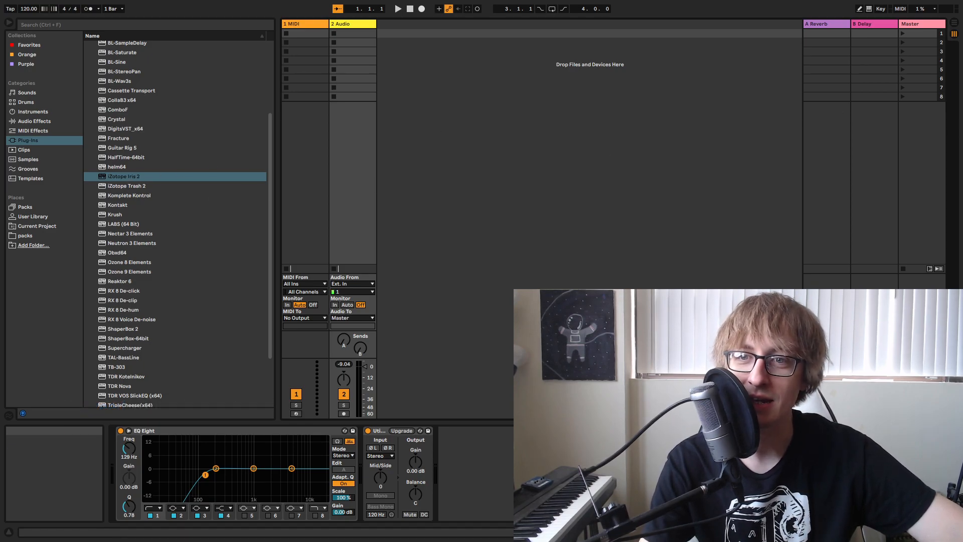
{"action": "left_click_drag", "start_coordinate": [126, 180], "coordinate": [304, 23]}
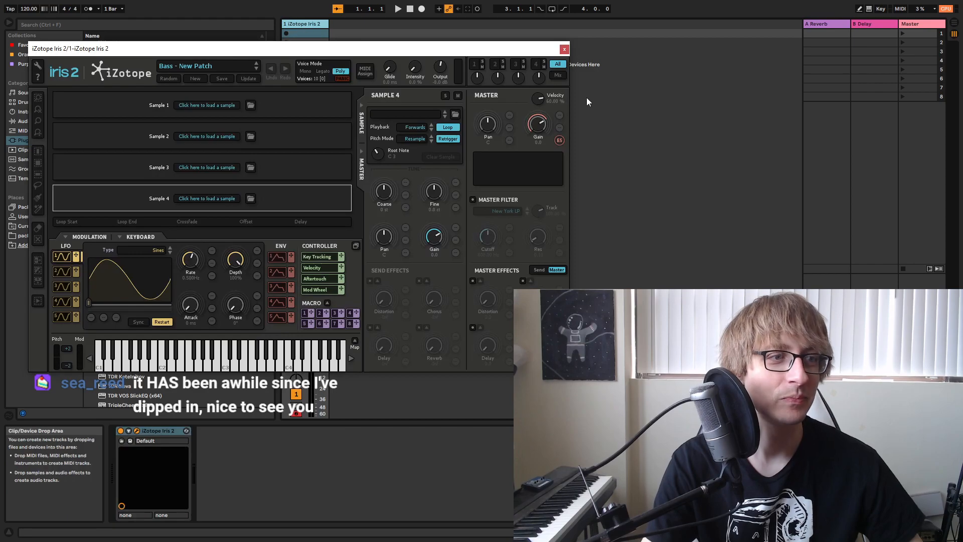
Browse the Keys patches in Iris 2 and load the Shimmer patch.
{"action": "left_click_drag", "start_coordinate": [353, 50], "coordinate": [593, 66]}
{"action": "left_click", "coordinate": [445, 81]}
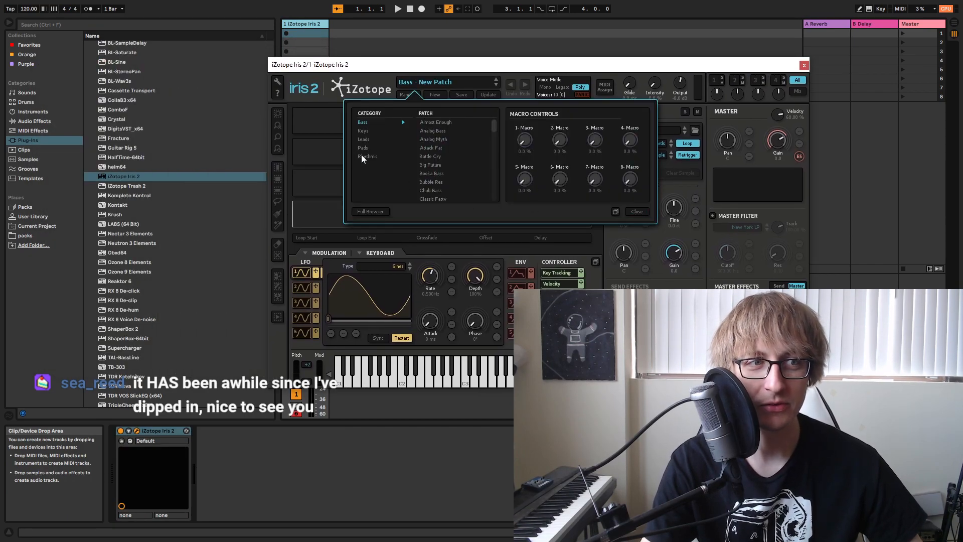
{"action": "left_click", "coordinate": [369, 133]}
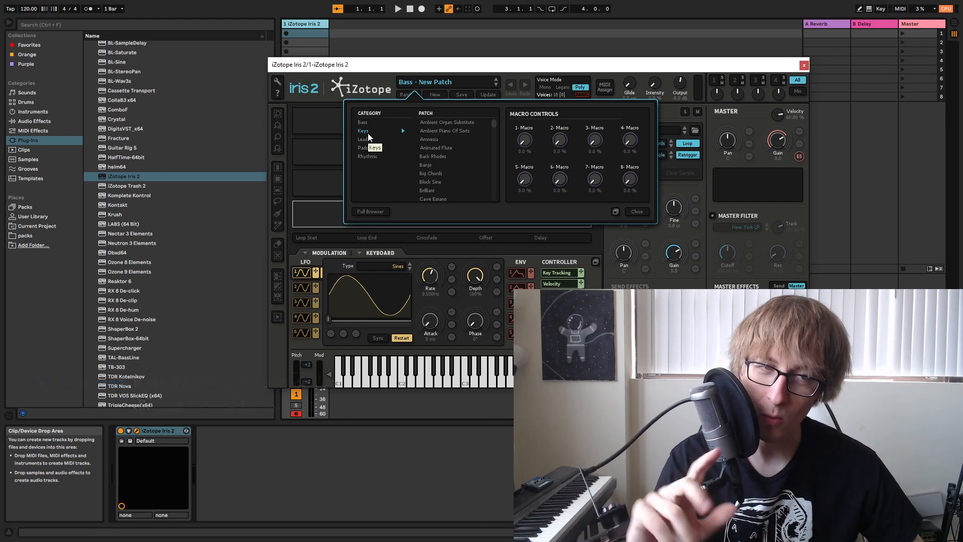
{"action": "scroll", "coordinate": [444, 160], "scroll_direction": "down", "scroll_amount": 10}
{"action": "scroll", "coordinate": [445, 159], "scroll_direction": "down", "scroll_amount": 5}
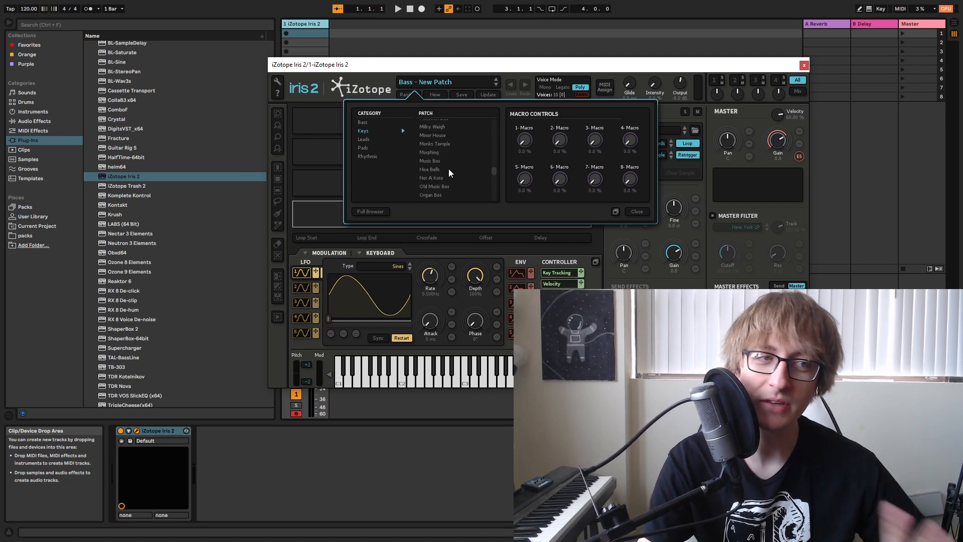
{"action": "left_click_drag", "start_coordinate": [507, 64], "coordinate": [403, 39]}
{"action": "scroll", "coordinate": [350, 152], "scroll_direction": "down", "scroll_amount": 5}
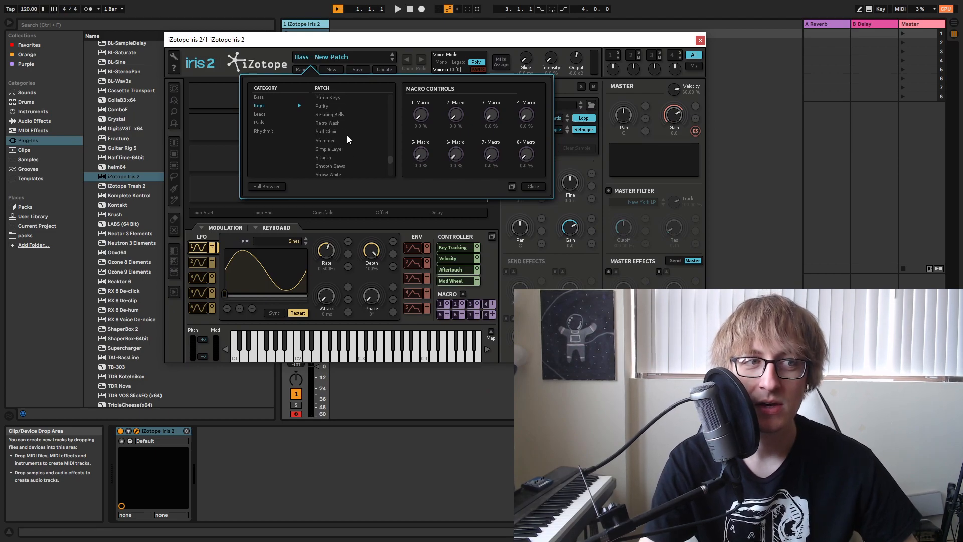
{"action": "left_click", "coordinate": [329, 141]}
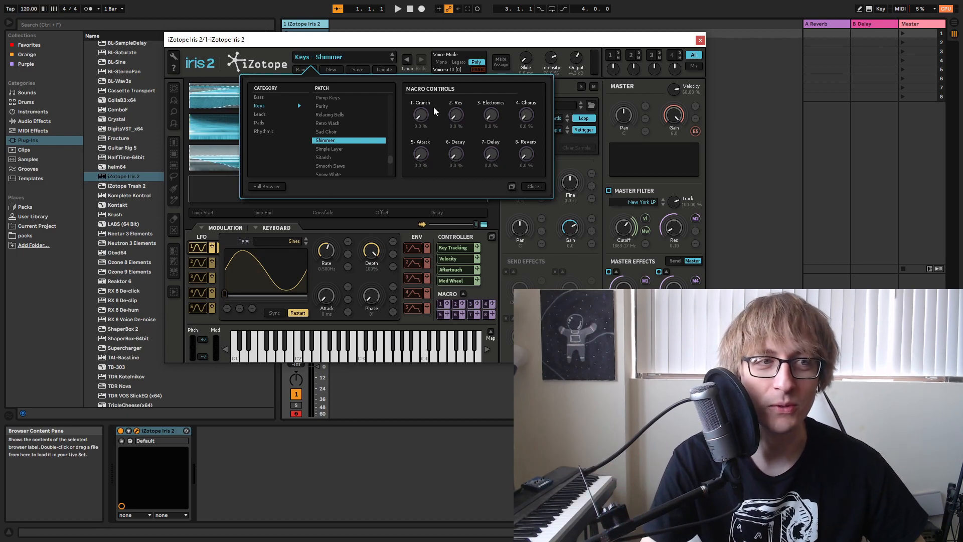
Lower the Iris 2 track volume to -9.0 dB and start playback.
{"action": "left_click_drag", "start_coordinate": [468, 41], "coordinate": [633, 129]}
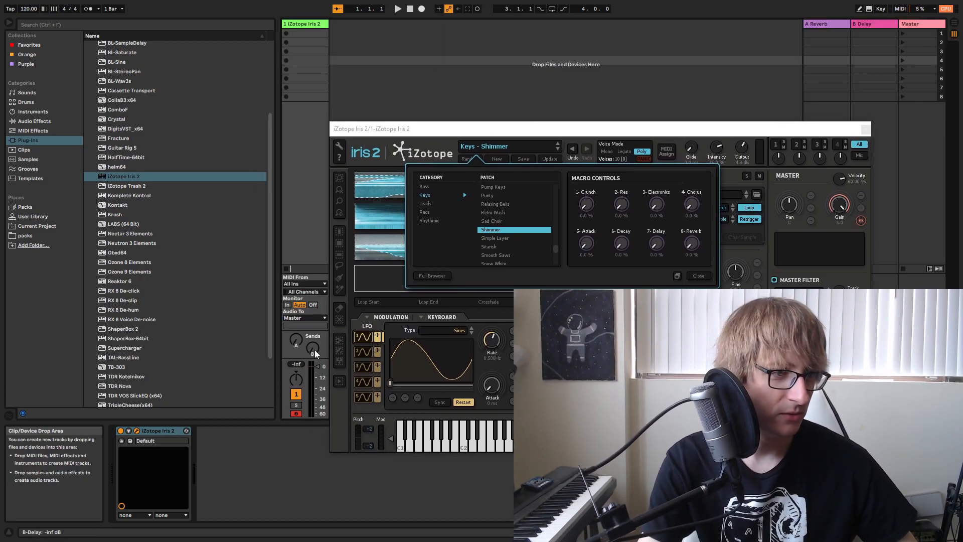
{"action": "left_click_drag", "start_coordinate": [317, 366], "coordinate": [317, 374]}
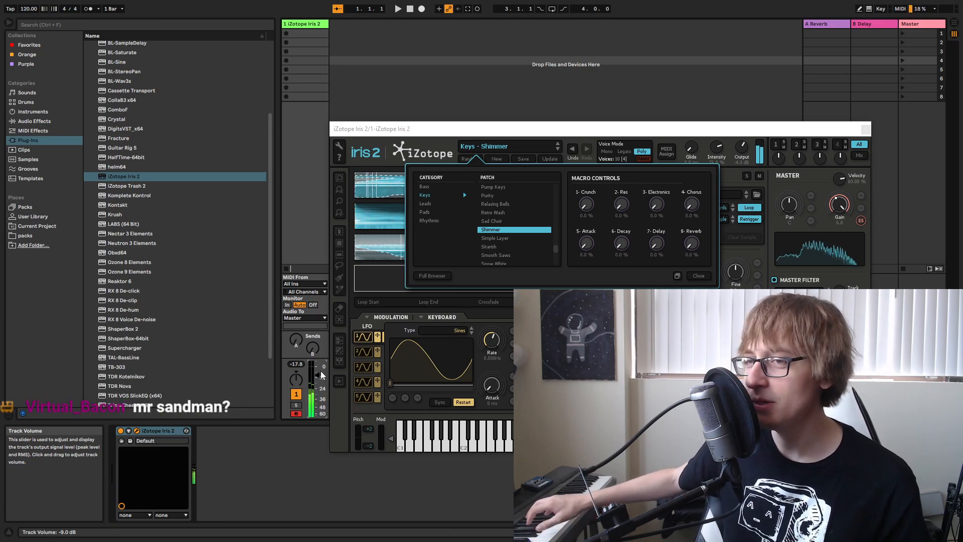
{"action": "key", "text": "space"}
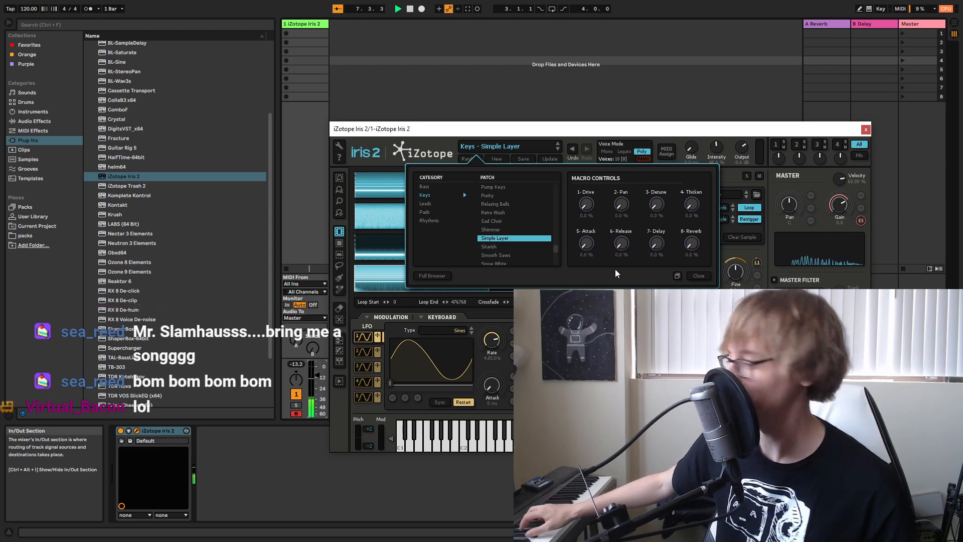
Audition the Keys patches one after another from Sitarish to This Life.
{"action": "key", "text": "Down"}
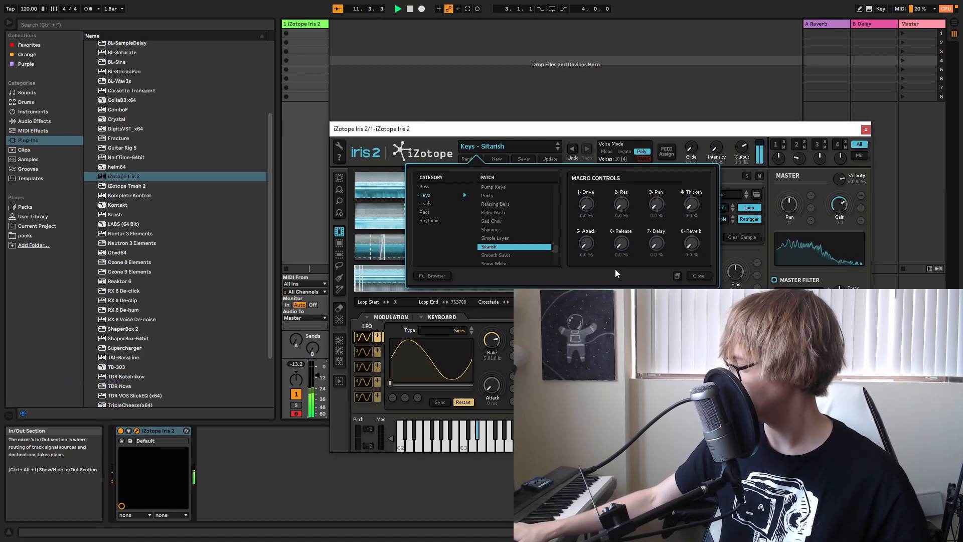
{"action": "key", "text": "Down"}
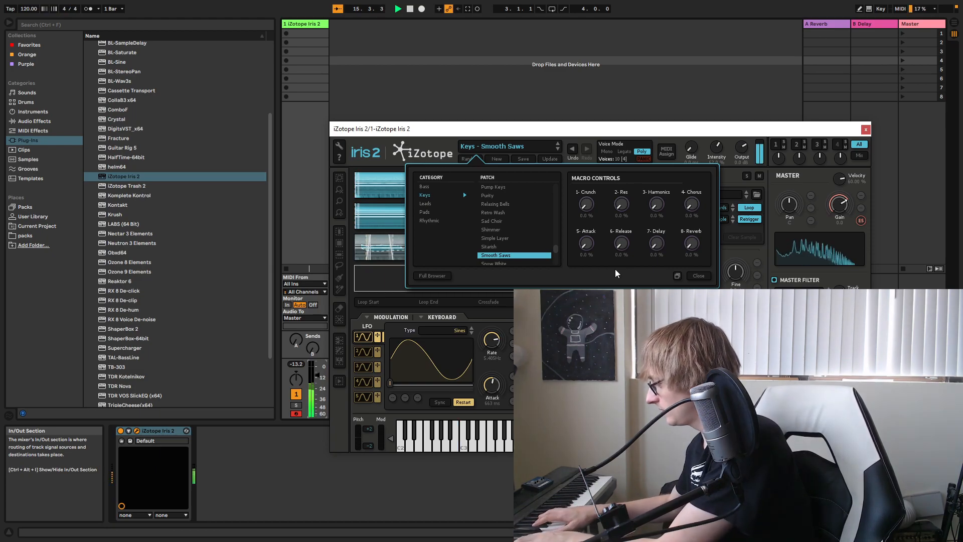
{"action": "key", "text": "Down"}
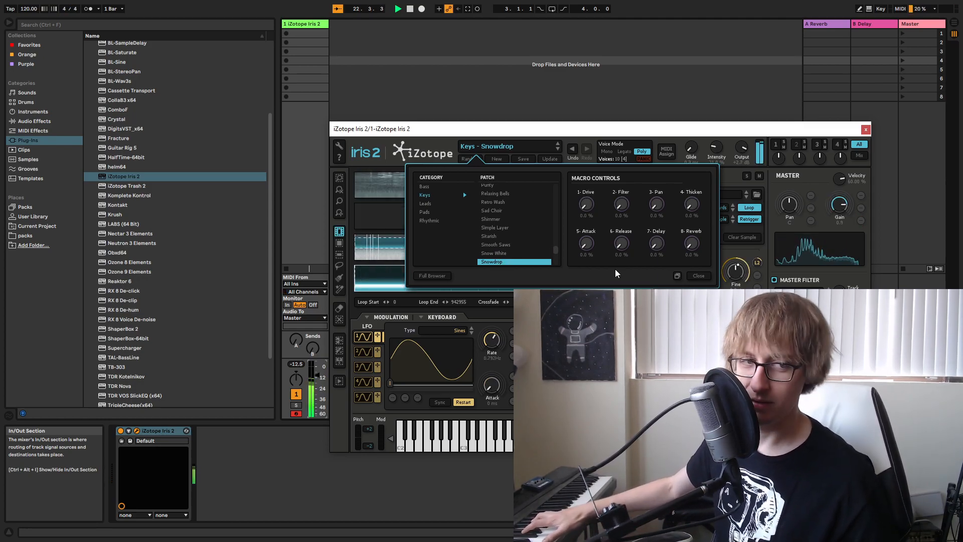
{"action": "key", "text": "Down"}
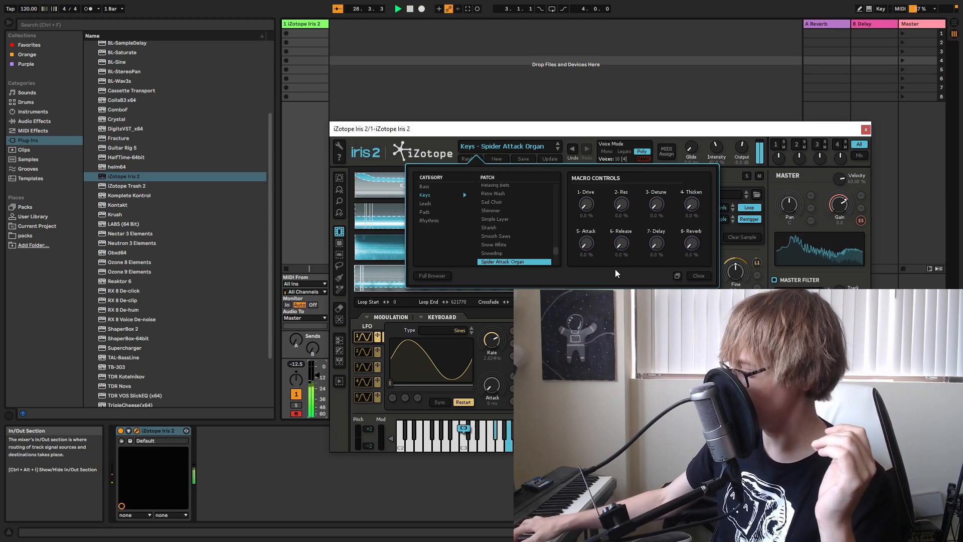
{"action": "key", "text": "Down"}
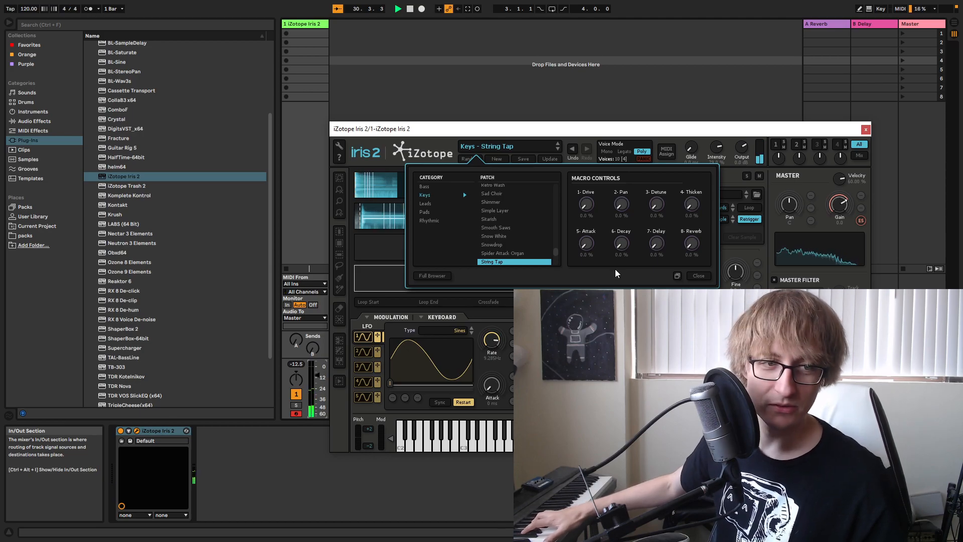
{"action": "key", "text": "Down"}
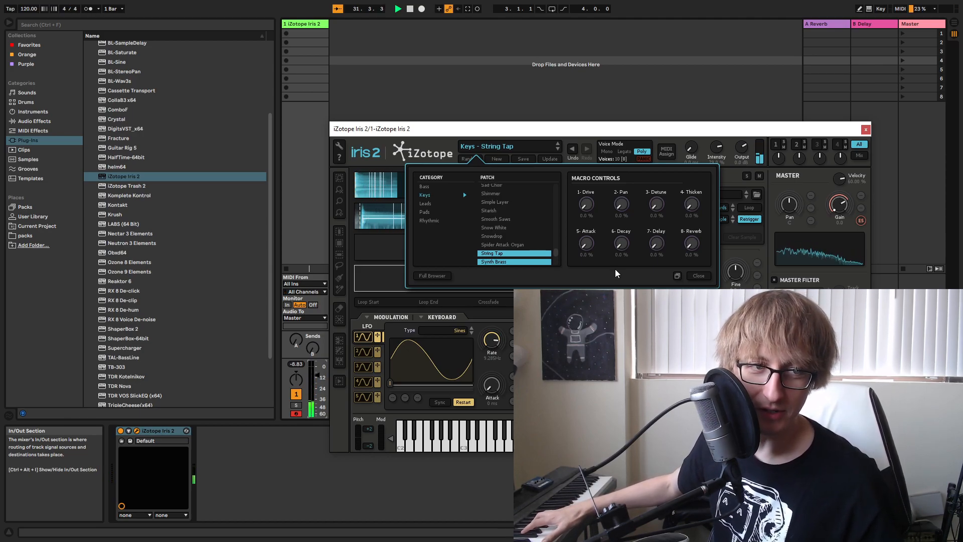
{"action": "key", "text": "Down"}
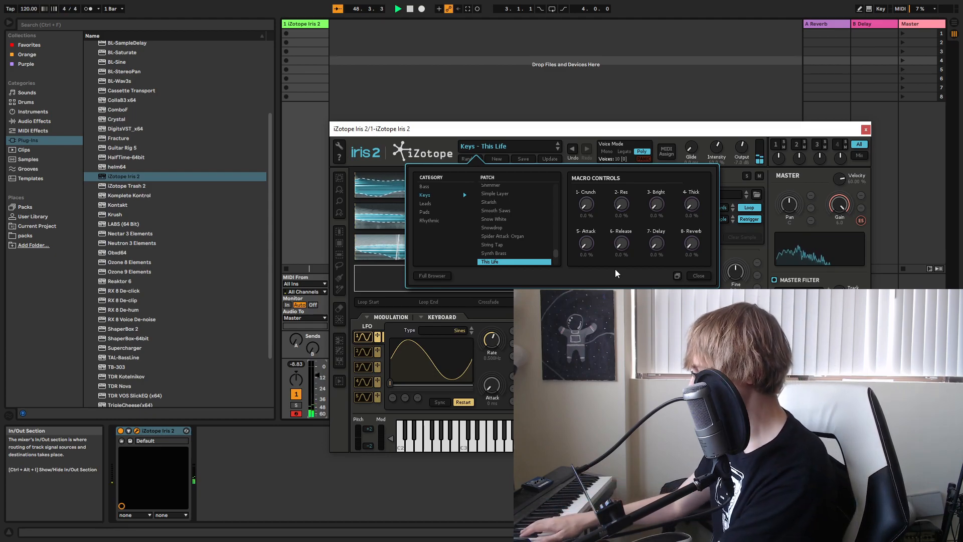
Continue through the Keys patches from Trance Pluck and load Warm Keys.
{"action": "scroll", "coordinate": [508, 230], "scroll_direction": "down", "scroll_amount": 3}
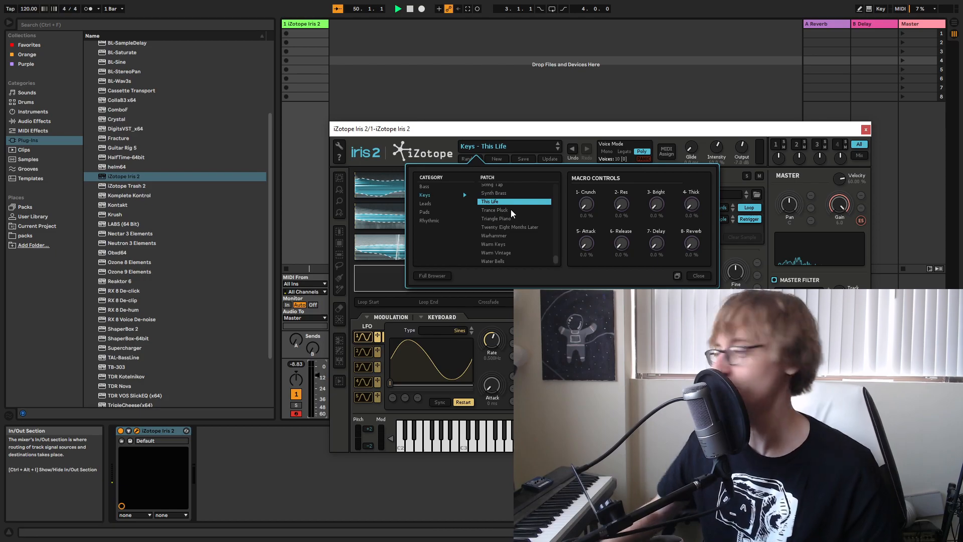
{"action": "left_click", "coordinate": [511, 210]}
{"action": "key", "text": "Down"}
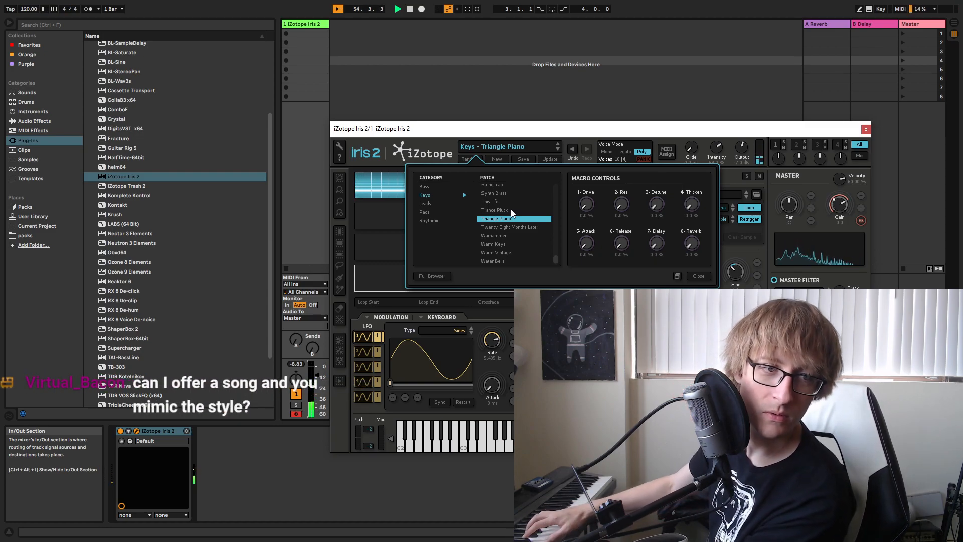
{"action": "key", "text": "Down"}
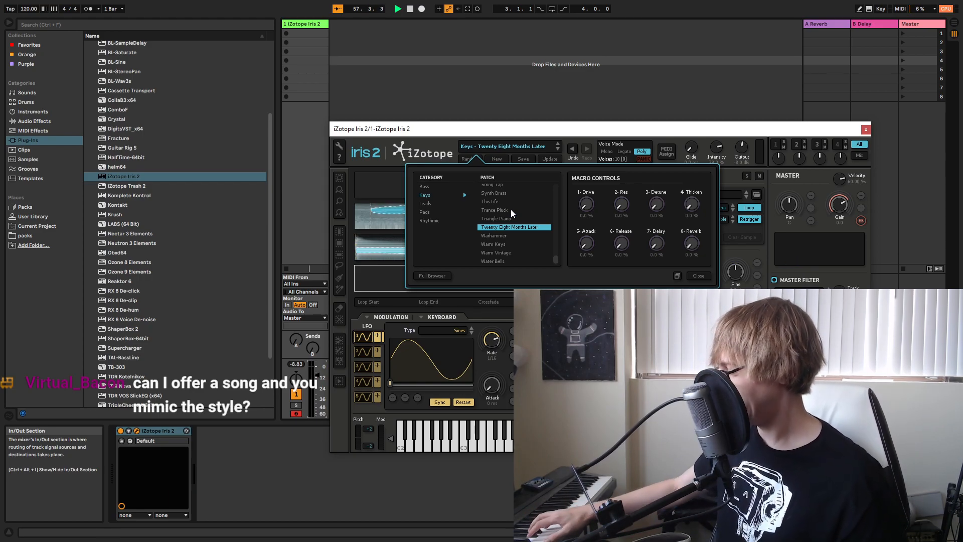
{"action": "key", "text": "Down"}
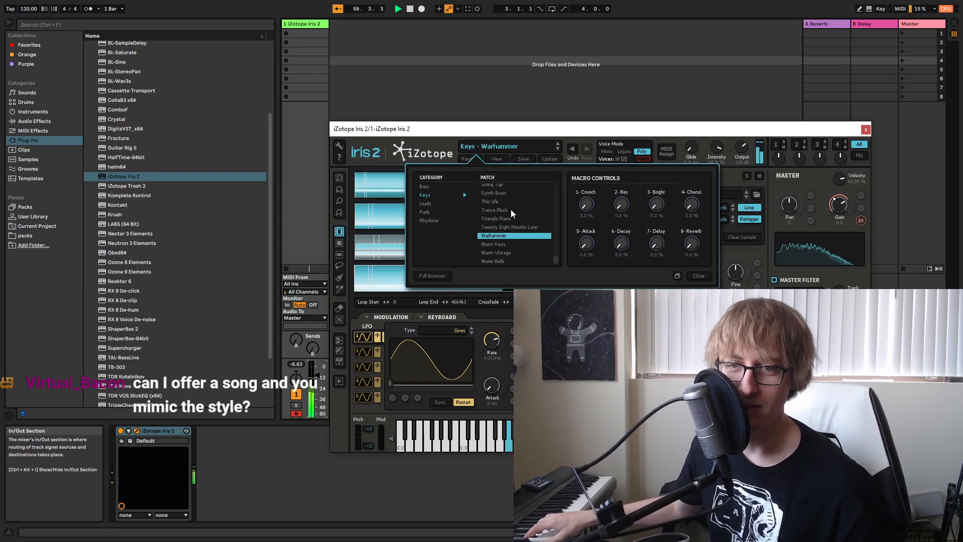
{"action": "key", "text": "Down"}
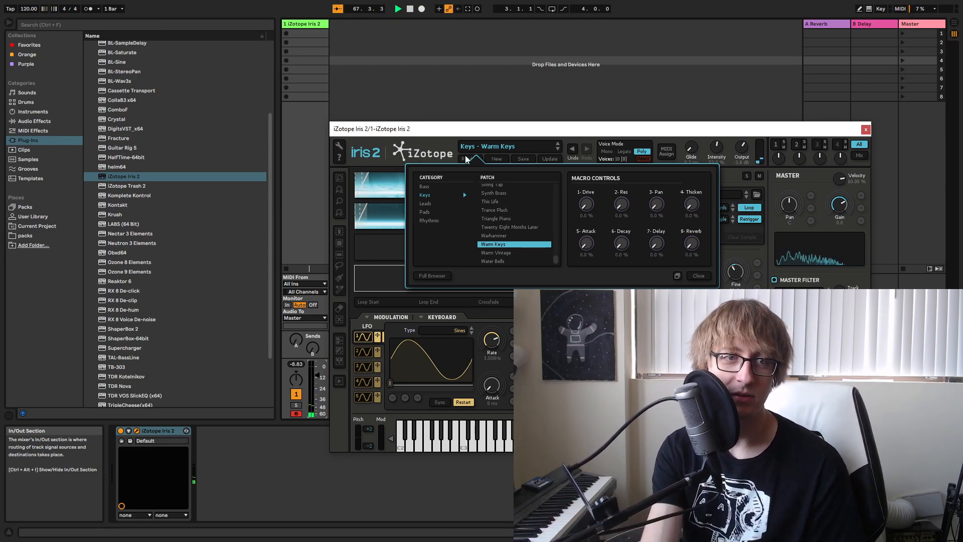
Close the Iris 2 plug-in window and switch to Arrangement View.
{"action": "left_click_drag", "start_coordinate": [506, 133], "coordinate": [253, 29]}
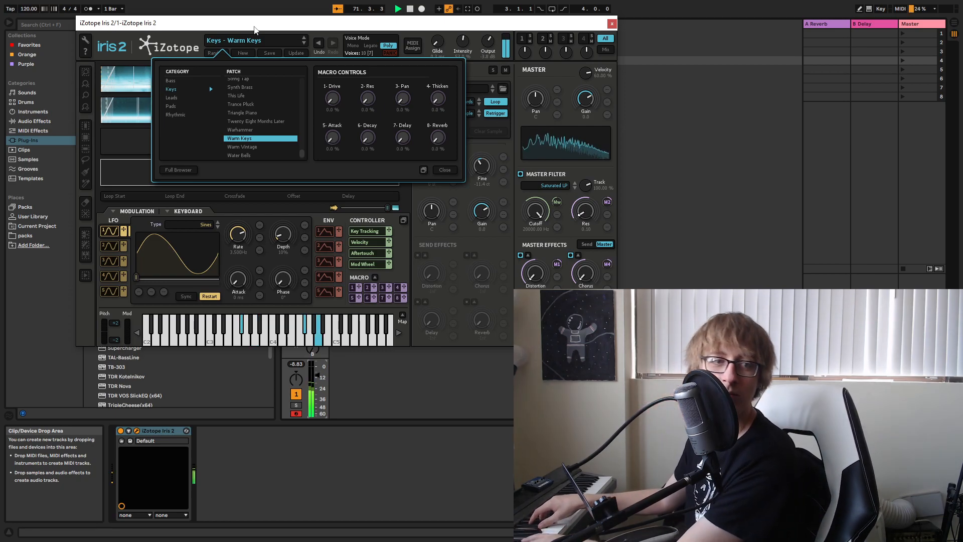
{"action": "left_click", "coordinate": [506, 11]}
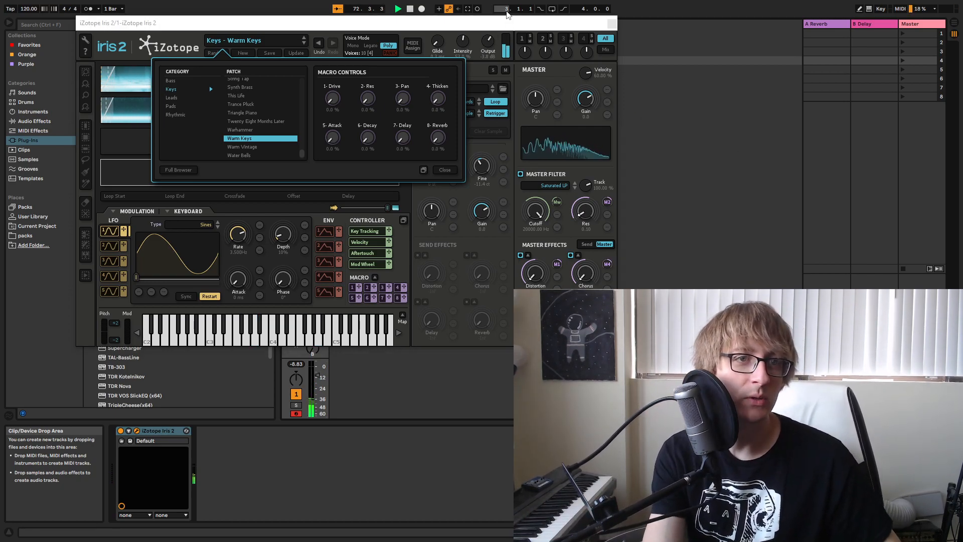
{"action": "left_click", "coordinate": [612, 24]}
{"action": "key", "text": "Tab"}
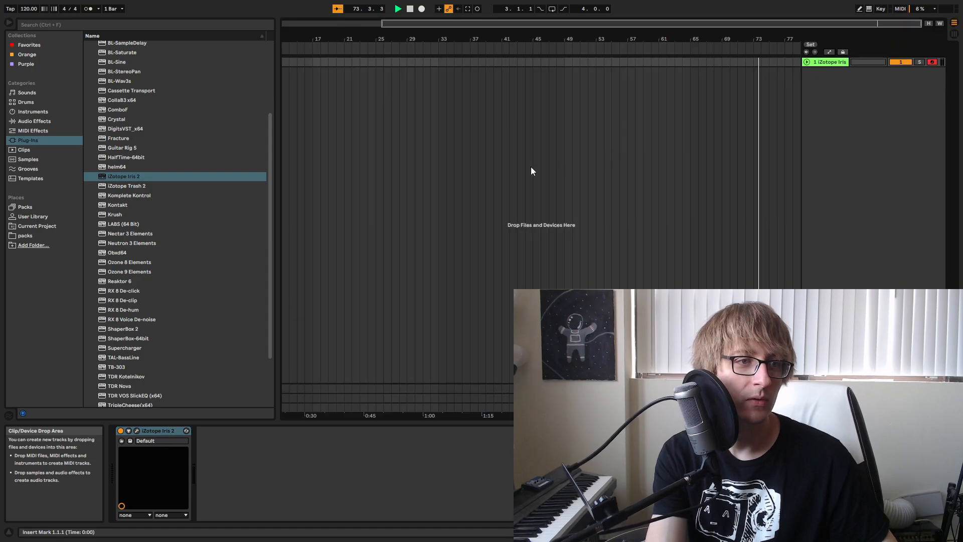
Create an empty one-bar MIDI clip at bar 13 on the Iris 2 track and enlarge its note editor.
{"action": "double_click", "coordinate": [286, 62]}
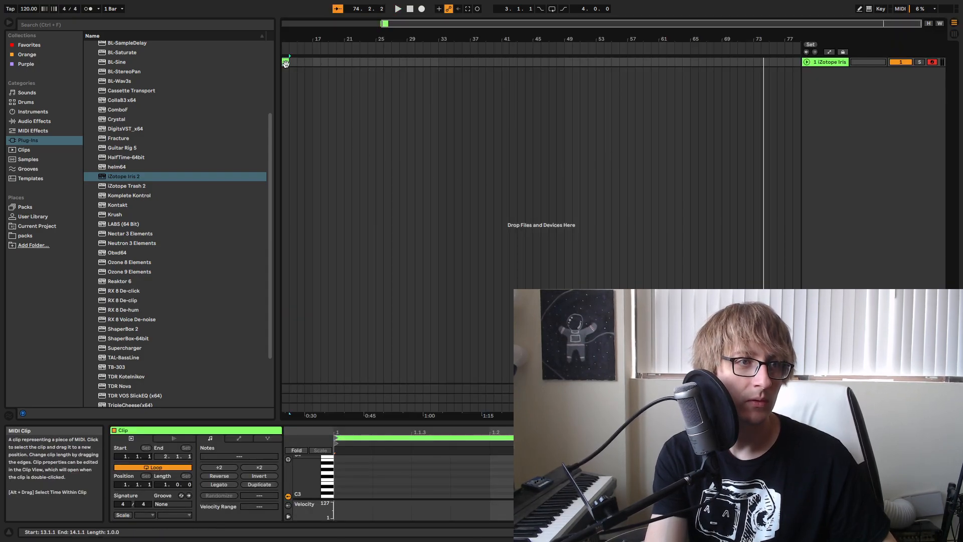
{"action": "left_click_drag", "start_coordinate": [595, 423], "coordinate": [607, 72]}
{"action": "left_click_drag", "start_coordinate": [225, 273], "coordinate": [238, 321]}
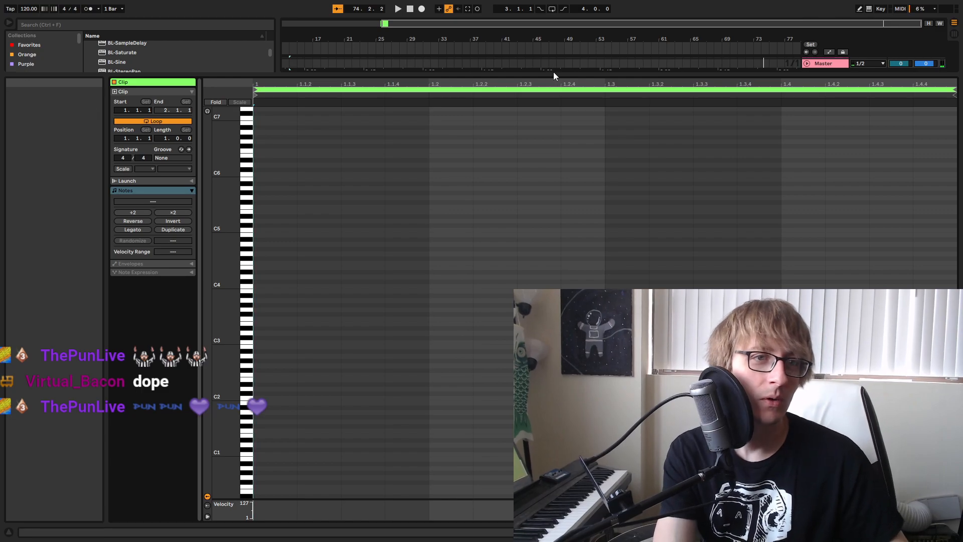
Show the Iris 2 track's device chain and add an Auto Filter after the instrument.
{"action": "left_click_drag", "start_coordinate": [555, 75], "coordinate": [528, 285]}
{"action": "double_click", "coordinate": [833, 64]}
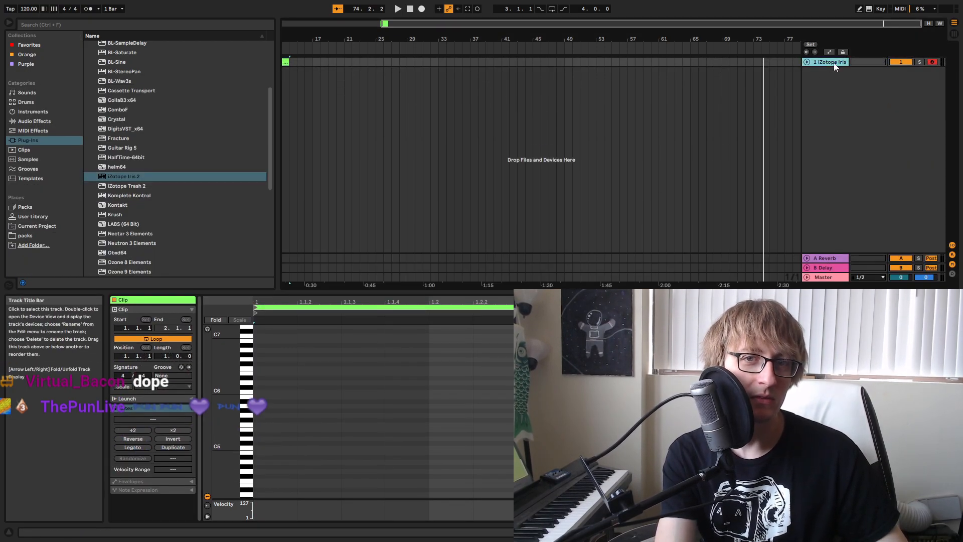
{"action": "left_click", "coordinate": [40, 122]}
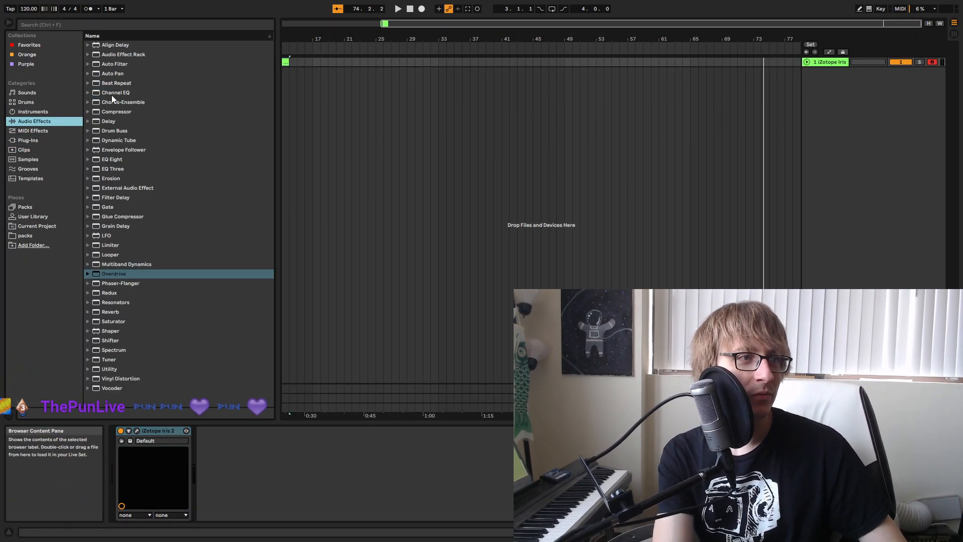
{"action": "left_click_drag", "start_coordinate": [137, 65], "coordinate": [398, 453]}
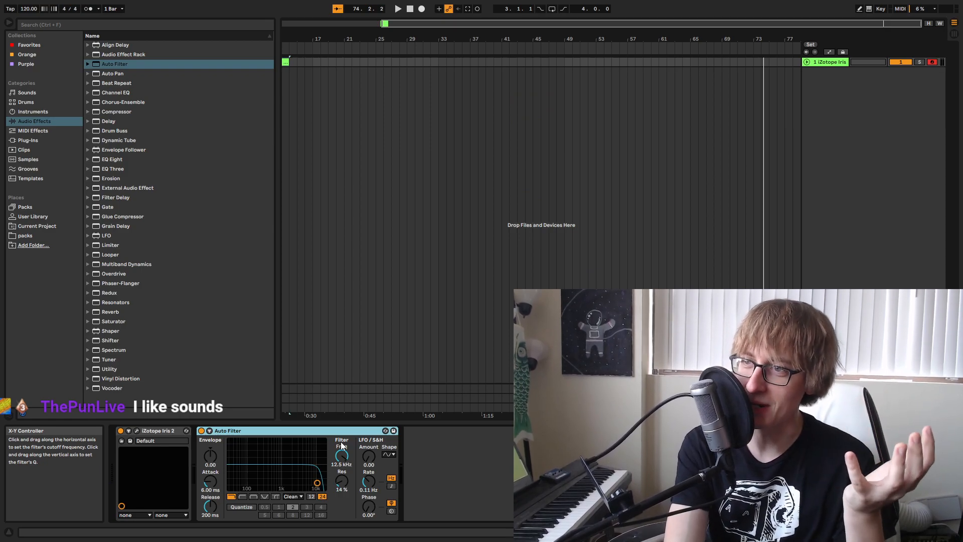
Set the Auto Filter to about 6.17 kHz with 40% resonance and change its filter type to bandpass.
{"action": "mouse_move", "coordinate": [319, 484]}
{"action": "left_mouse_down"}
{"action": "mouse_move", "coordinate": [269, 466]}
{"action": "mouse_move", "coordinate": [259, 475]}
{"action": "mouse_move", "coordinate": [316, 475]}
{"action": "mouse_move", "coordinate": [307, 472]}
{"action": "left_mouse_up"}
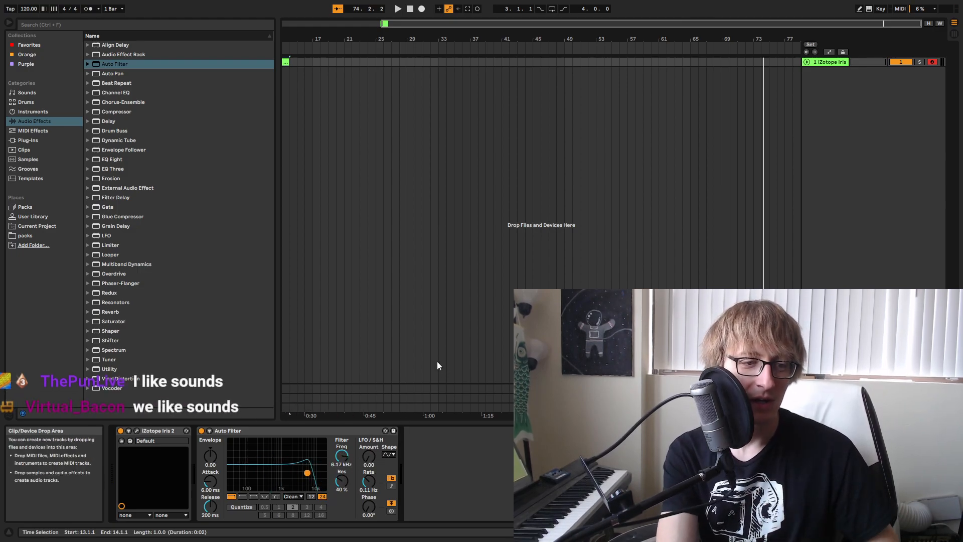
{"action": "left_click", "coordinate": [254, 496]}
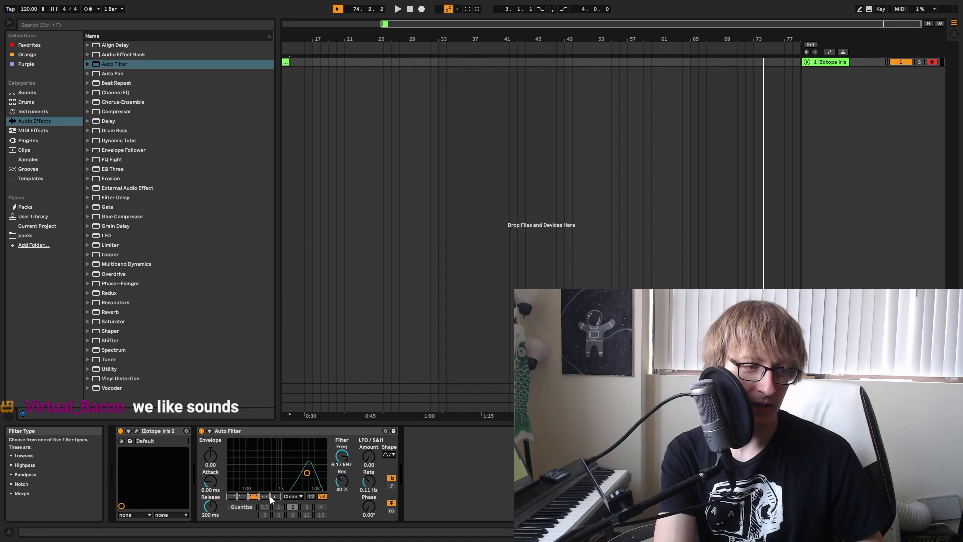
Switch the Auto Filter to the 12 dB slope and set its cutoff to about 495 Hz with 45% resonance.
{"action": "left_click", "coordinate": [310, 496]}
{"action": "left_click_drag", "start_coordinate": [307, 471], "coordinate": [282, 470]}
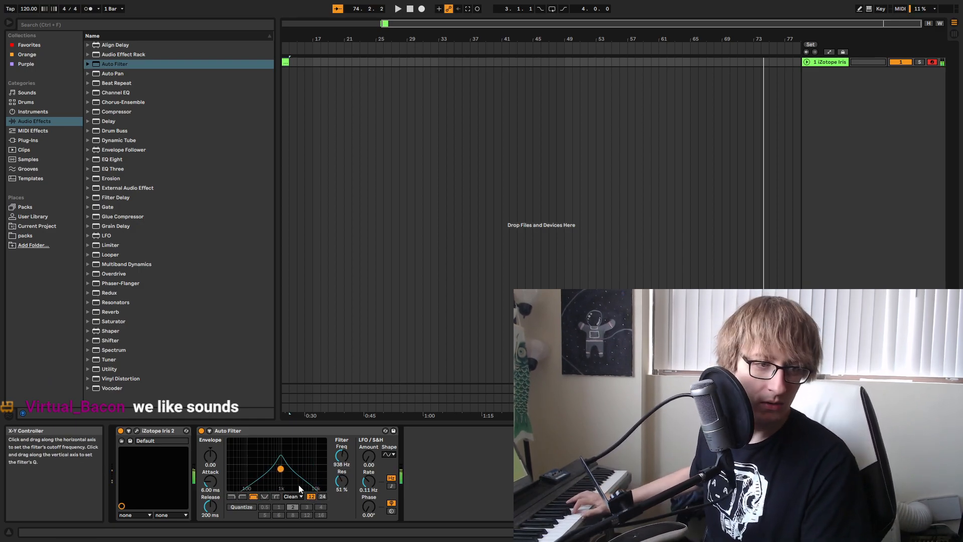
{"action": "left_click_drag", "start_coordinate": [289, 477], "coordinate": [271, 470]}
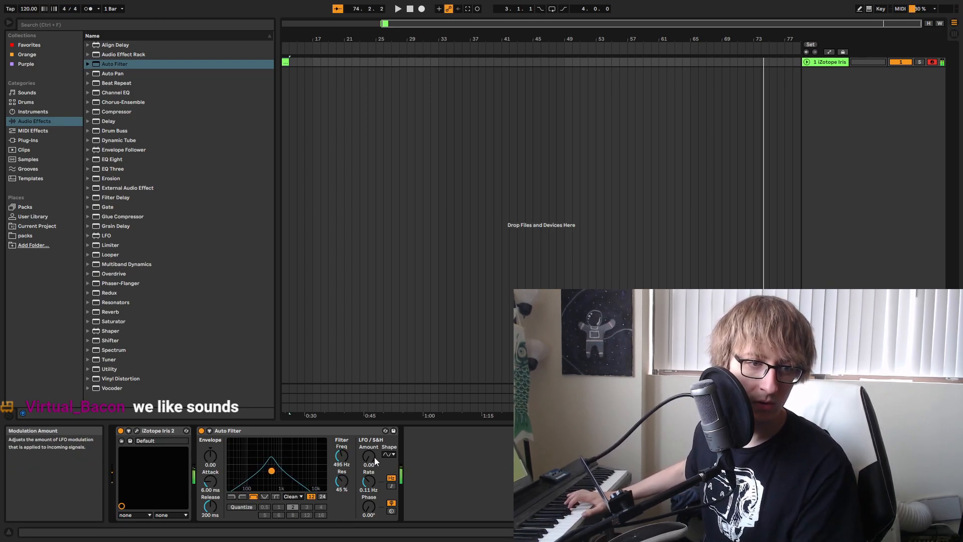
Set the Auto Filter's LFO amount to 19.5 and its rate to 1, synced to the tempo.
{"action": "left_click_drag", "start_coordinate": [371, 456], "coordinate": [371, 445]}
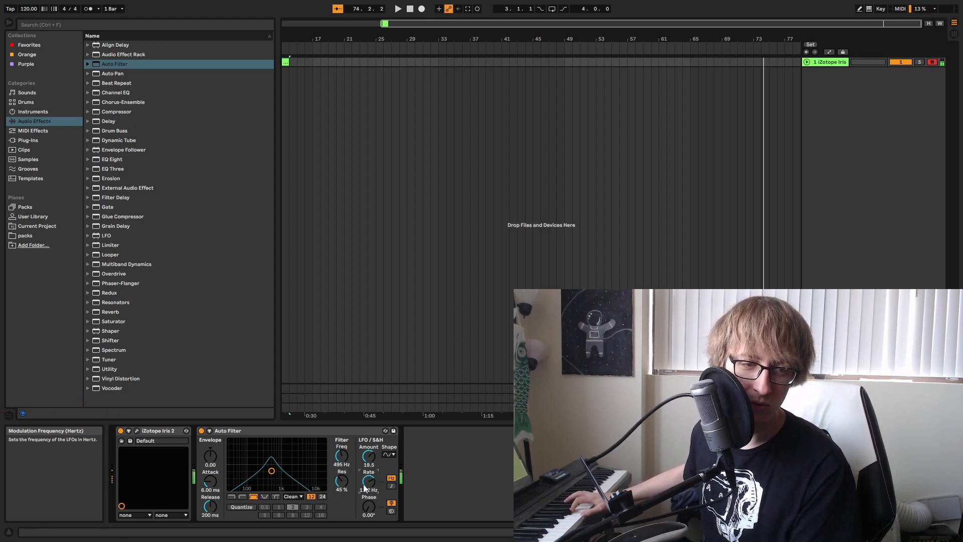
{"action": "left_click", "coordinate": [391, 485]}
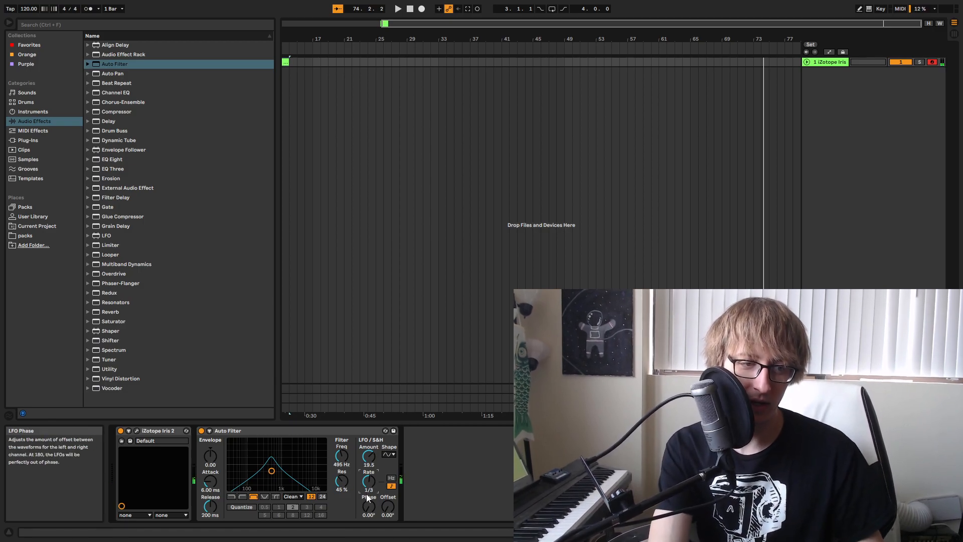
{"action": "left_click_drag", "start_coordinate": [369, 481], "coordinate": [368, 485]}
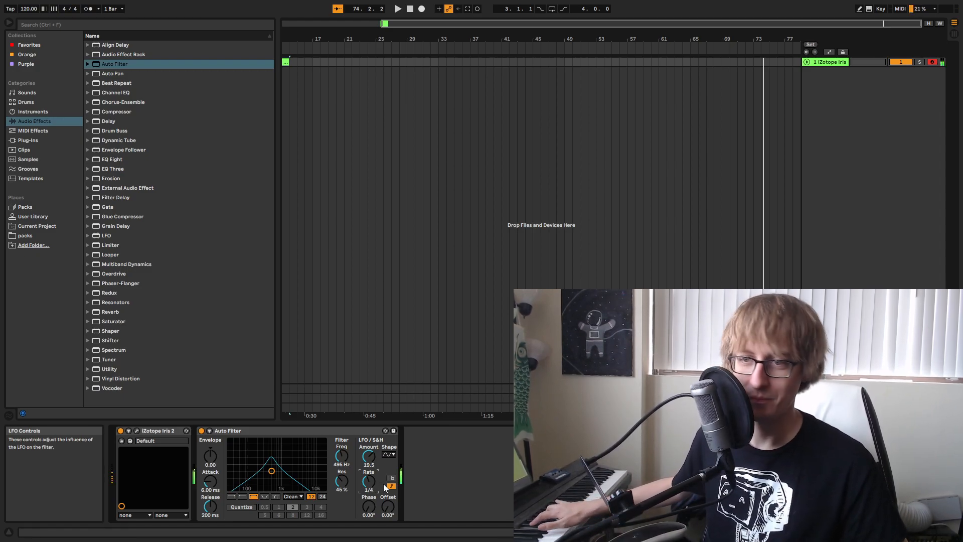
{"action": "left_click_drag", "start_coordinate": [370, 481], "coordinate": [369, 467]}
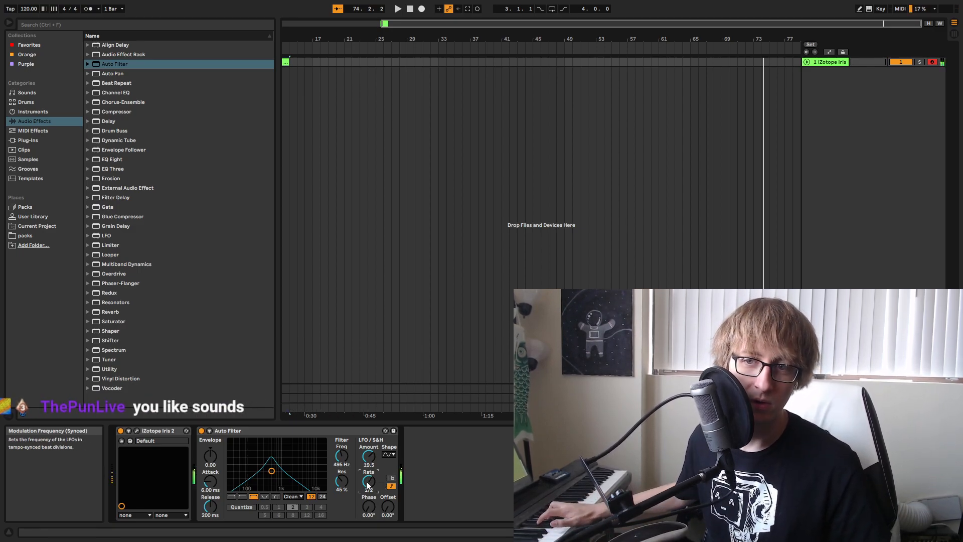
{"action": "left_click_drag", "start_coordinate": [369, 483], "coordinate": [370, 476]}
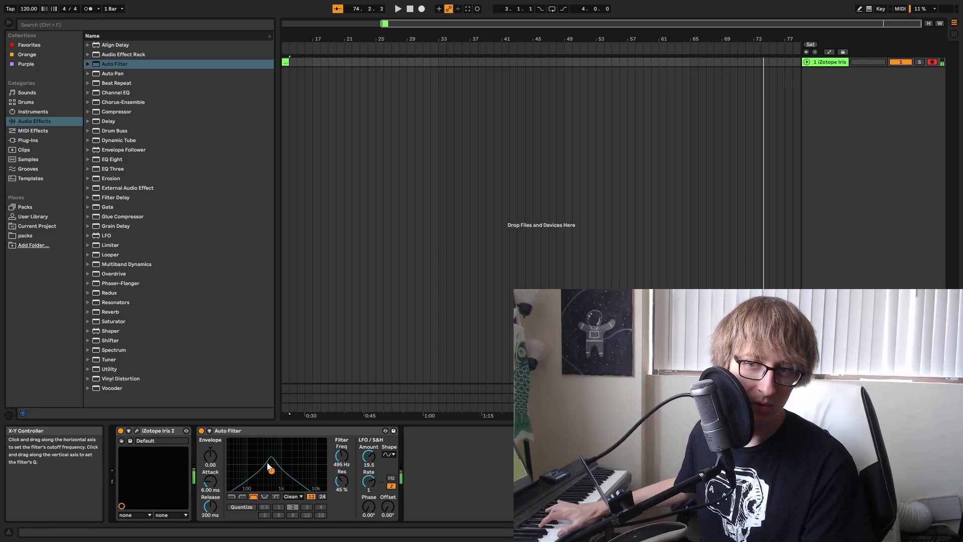
Move the Auto Filter's cutoff to about 906 Hz and its resonance to 28%.
{"action": "left_click_drag", "start_coordinate": [272, 474], "coordinate": [281, 475]}
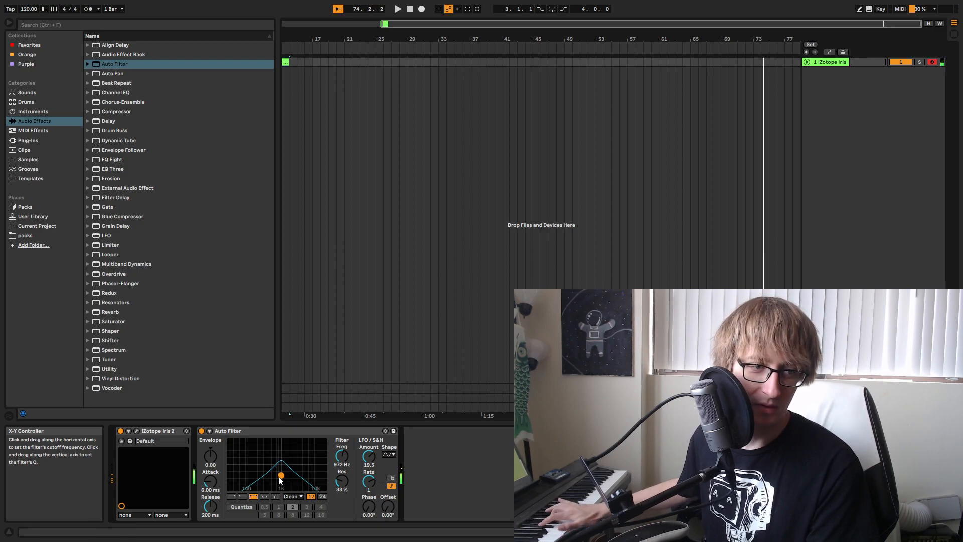
{"action": "mouse_move", "coordinate": [281, 475]}
{"action": "left_mouse_down"}
{"action": "mouse_move", "coordinate": [263, 478]}
{"action": "mouse_move", "coordinate": [289, 473]}
{"action": "mouse_move", "coordinate": [280, 477]}
{"action": "left_mouse_up"}
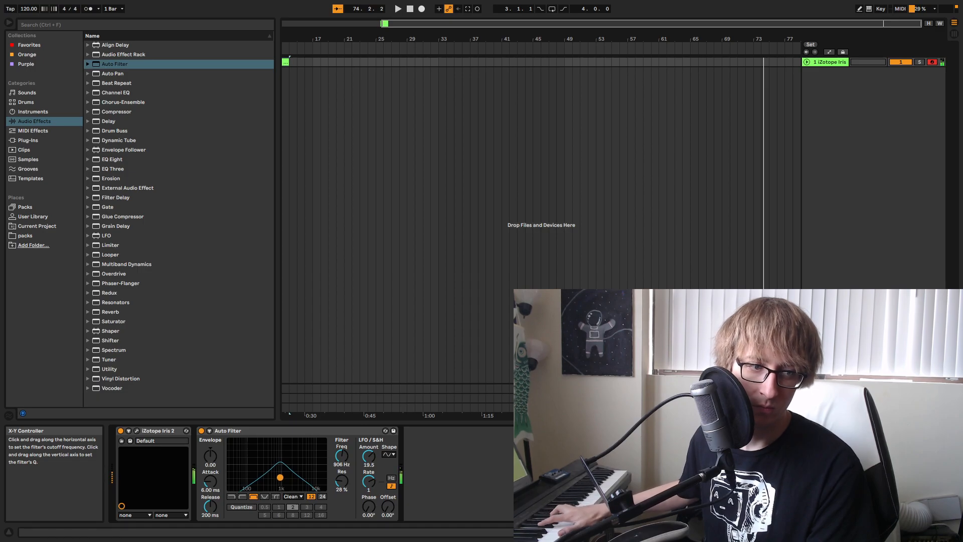
Move the empty MIDI clip from bar 13 to bar 1 and open its note editor at a larger height.
{"action": "key", "text": "space"}
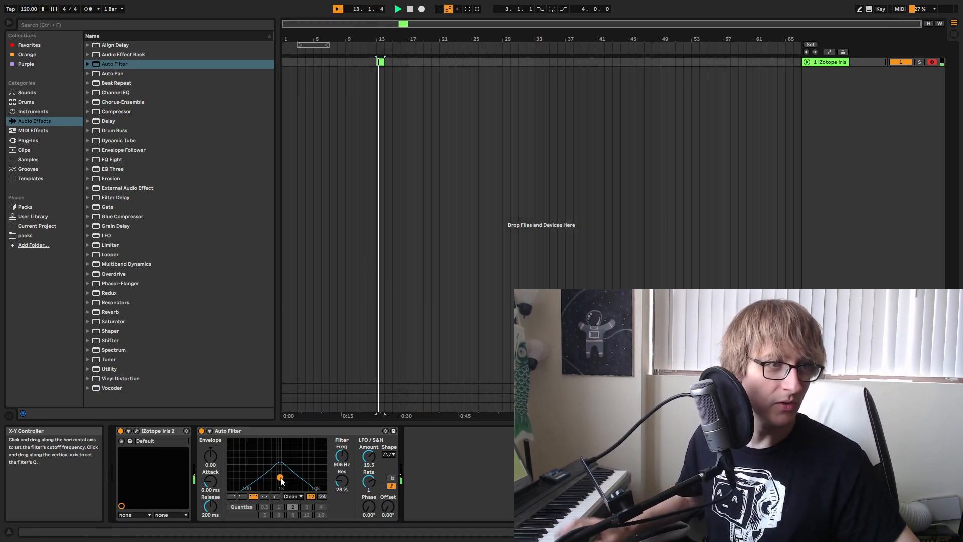
{"action": "left_click", "coordinate": [410, 9]}
{"action": "left_click", "coordinate": [298, 85]}
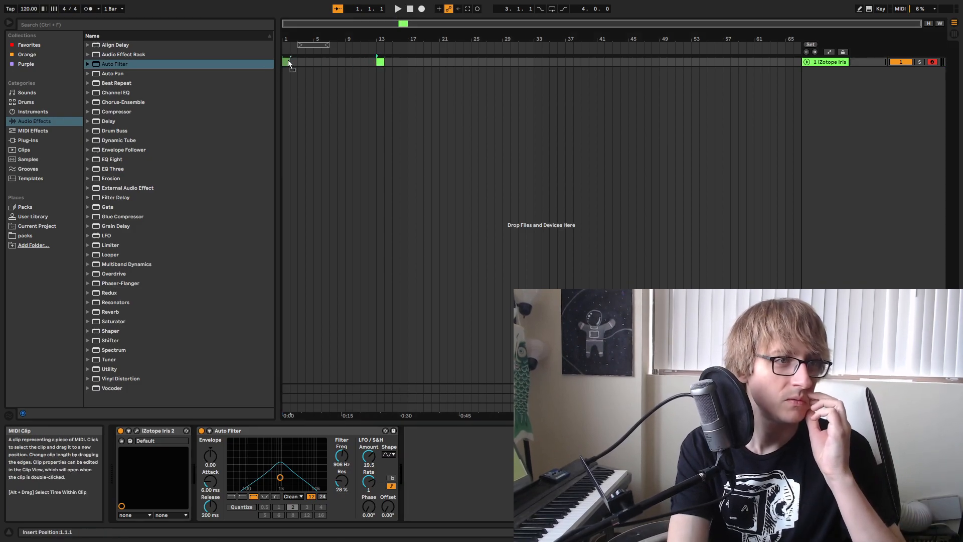
{"action": "double_click", "coordinate": [286, 61]}
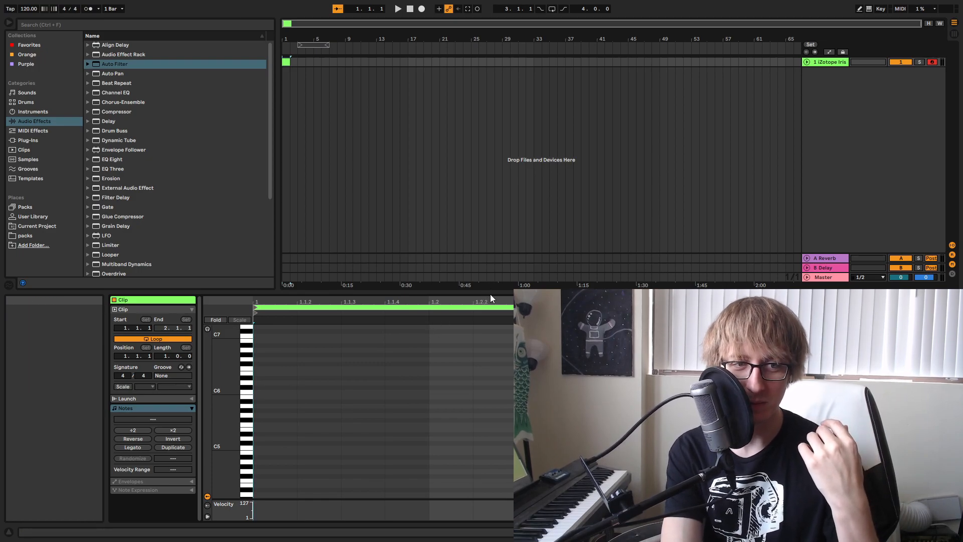
{"action": "left_click_drag", "start_coordinate": [494, 294], "coordinate": [494, 173]}
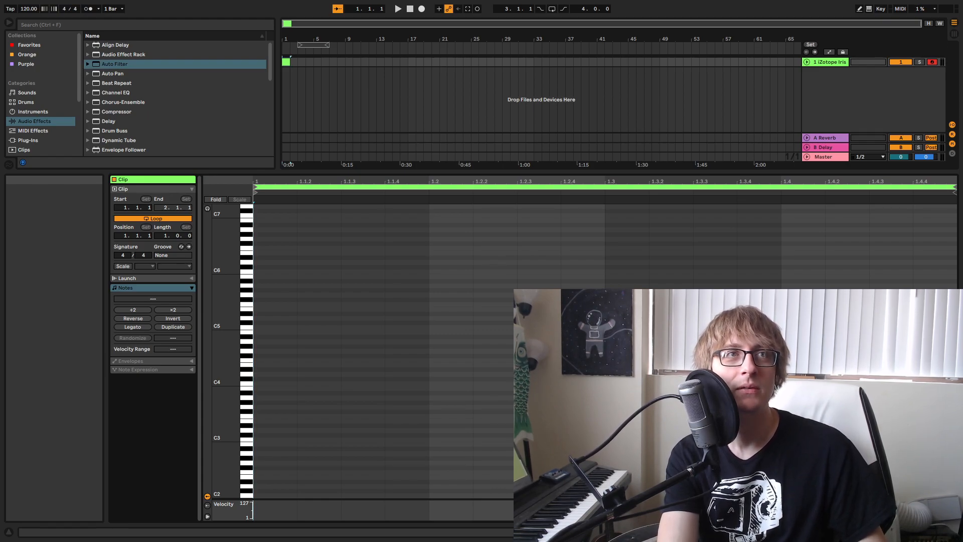
Start and stop playback from bar 1 to try out notes against the arrangement.
{"action": "left_click", "coordinate": [399, 9]}
{"action": "left_click", "coordinate": [410, 9]}
{"action": "left_click", "coordinate": [401, 8]}
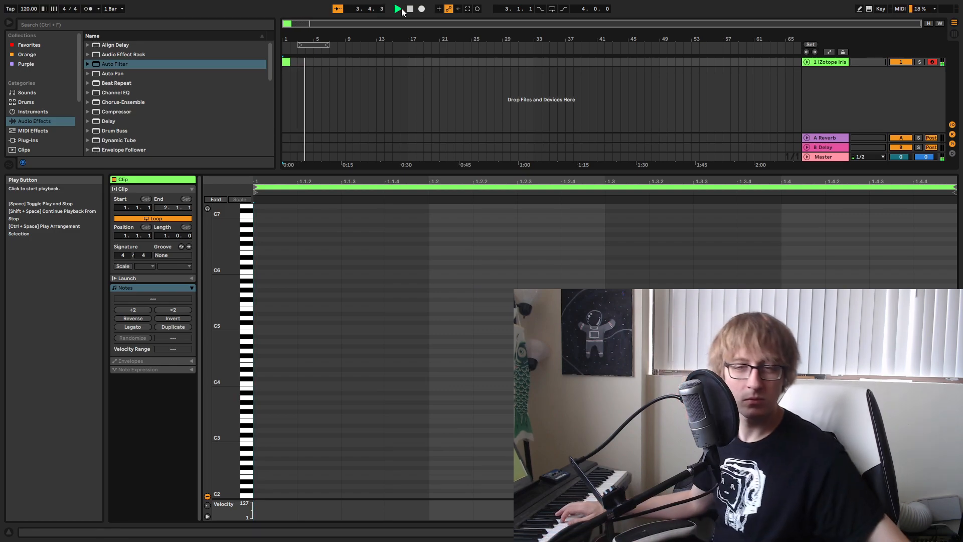
{"action": "key", "text": "space"}
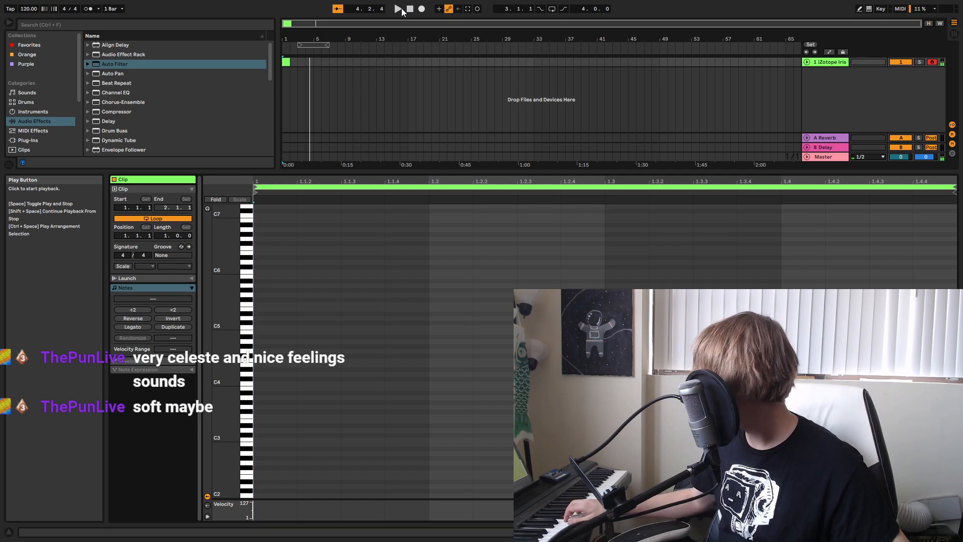
{"action": "left_click", "coordinate": [402, 8]}
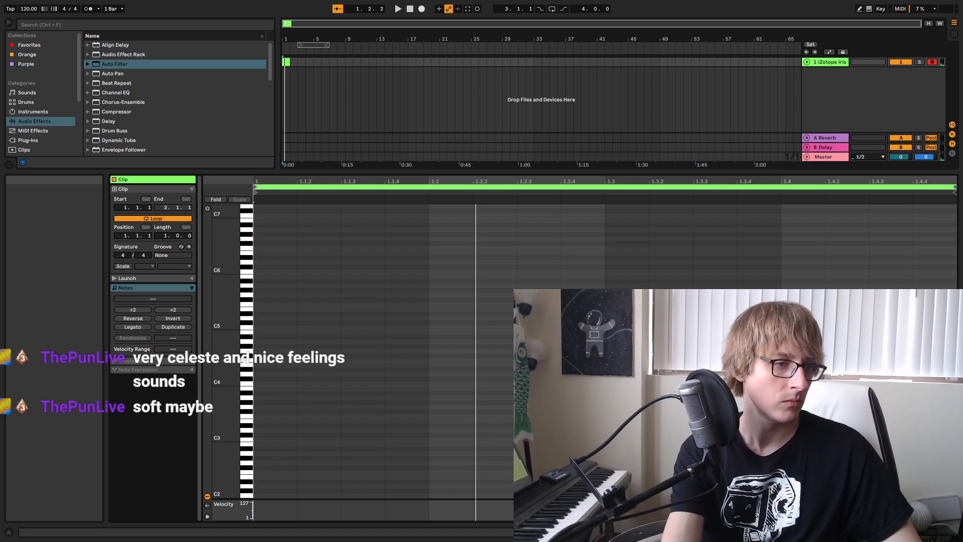
Enter a descending run of sixteenth notes A3, E3, D3 and C3 from 1.1.1 to 1.1.4, with note preview enabled.
{"action": "double_click", "coordinate": [280, 398]}
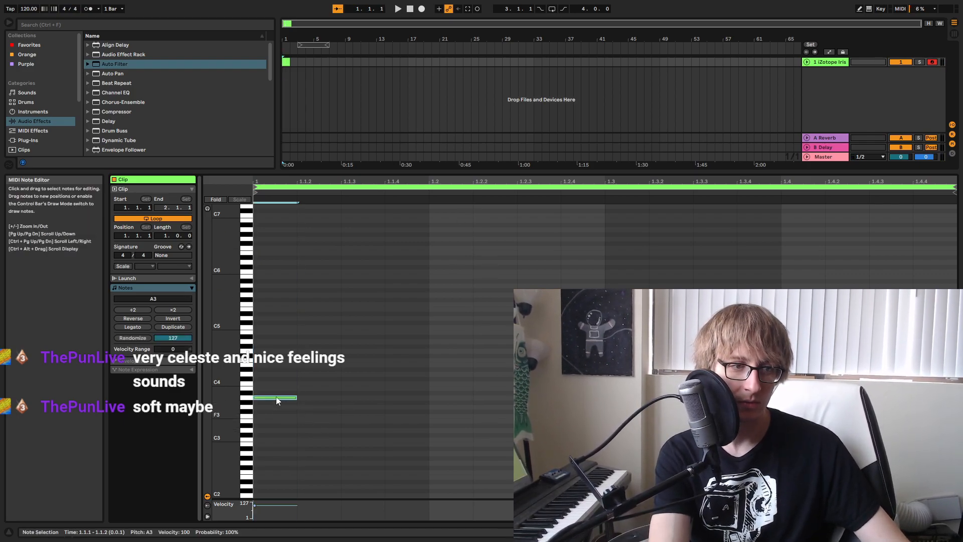
{"action": "left_click", "coordinate": [206, 208]}
{"action": "double_click", "coordinate": [323, 420]}
{"action": "double_click", "coordinate": [372, 440]}
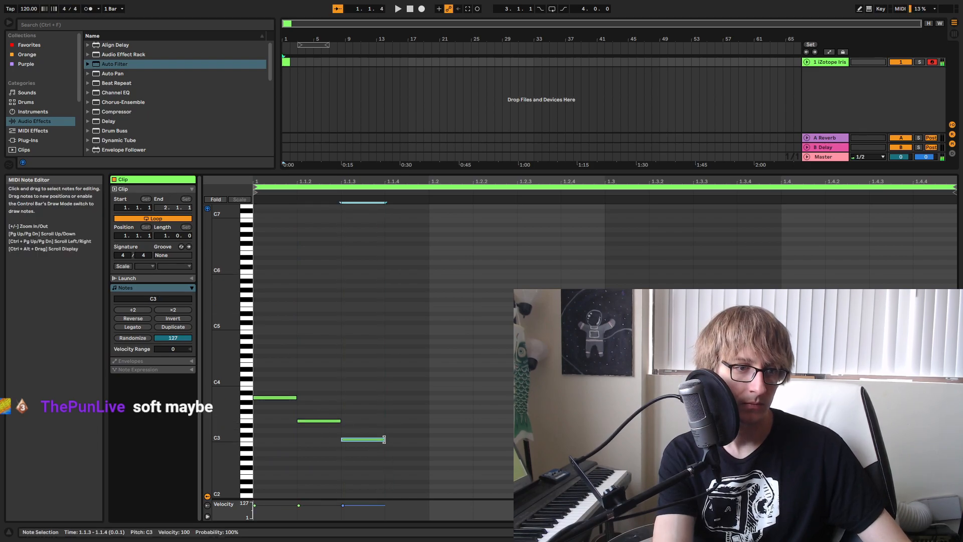
{"action": "key", "text": "Up"}
{"action": "key", "text": "Up"}
{"action": "left_click", "coordinate": [411, 440]}
{"action": "double_click", "coordinate": [410, 440]}
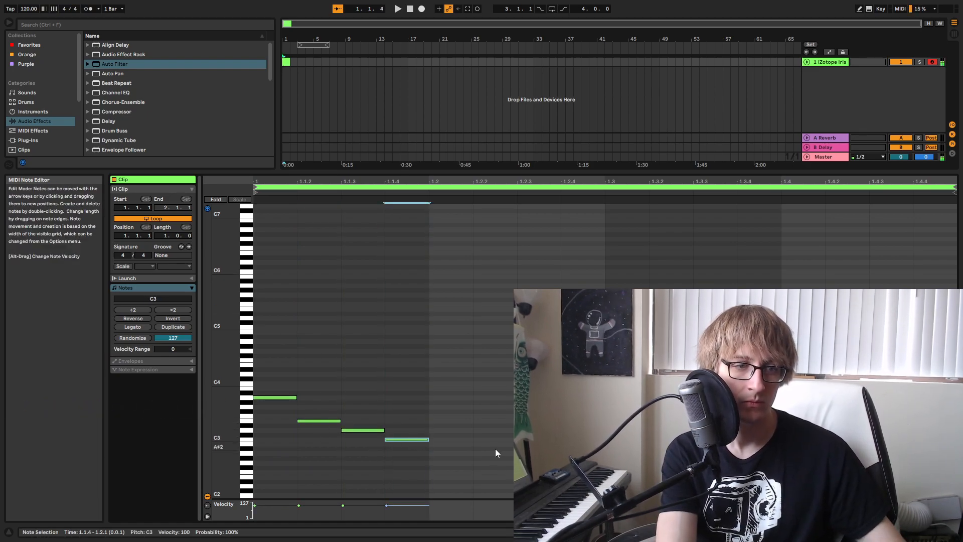
Set the project tempo to 90 BPM and play the clip at that speed.
{"action": "key", "text": "space"}
{"action": "left_click", "coordinate": [34, 11]}
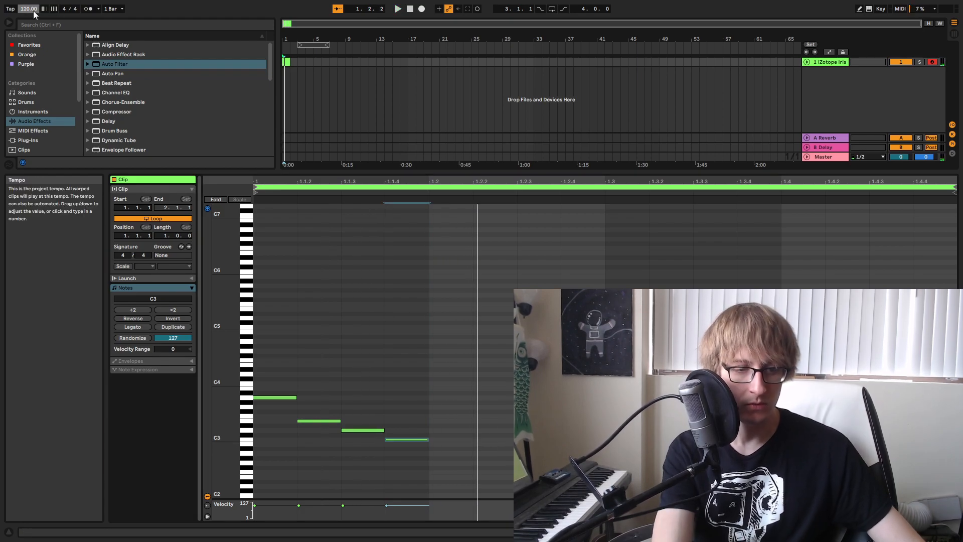
{"action": "type", "text": "90"}
{"action": "key", "text": "Return"}
{"action": "key", "text": "space"}
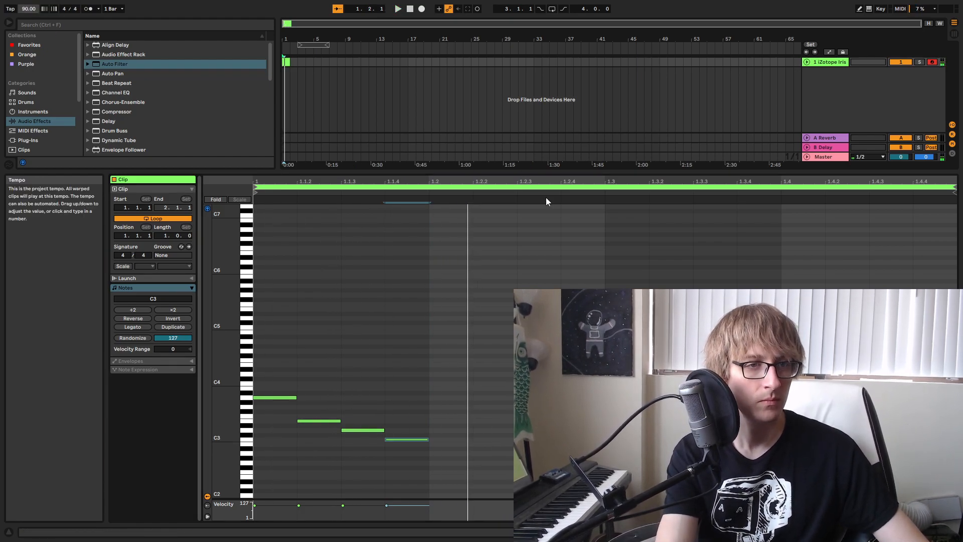
Continue the melody with rising sixteenth notes from A2 at 1.2.2 to C3 at 1.2.4, and play it back.
{"action": "left_click_drag", "start_coordinate": [555, 171], "coordinate": [547, 65]}
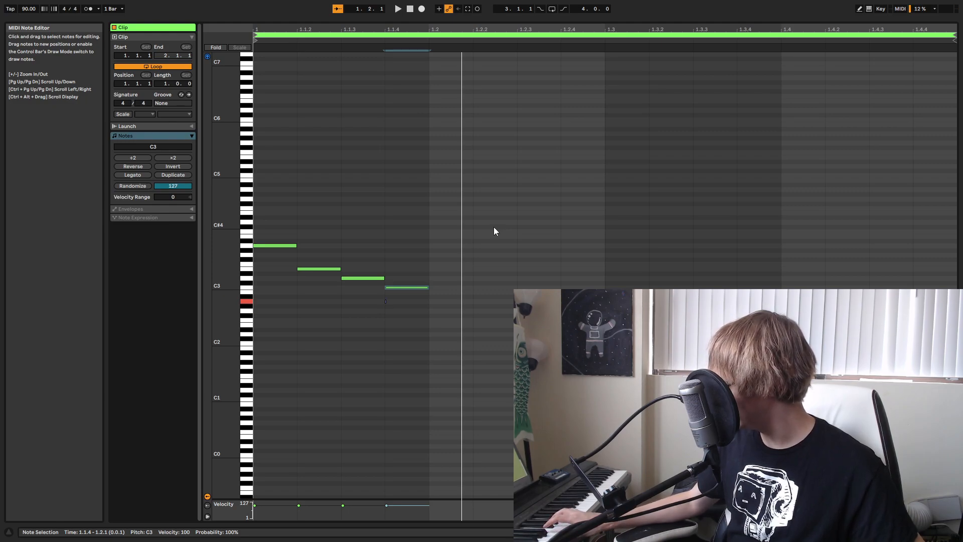
{"action": "key", "text": "space"}
{"action": "key", "text": "space"}
{"action": "double_click", "coordinate": [511, 302]}
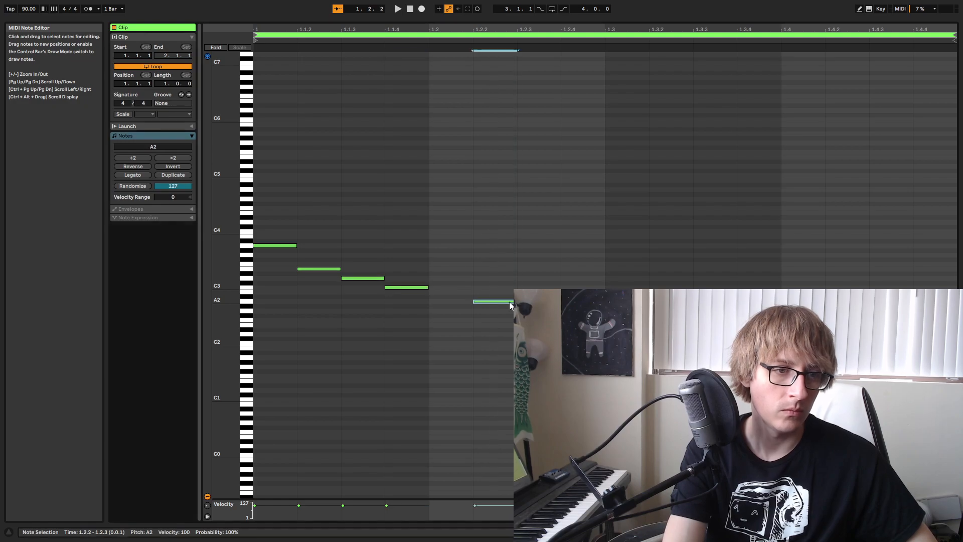
{"action": "double_click", "coordinate": [553, 292]}
{"action": "double_click", "coordinate": [596, 289]}
{"action": "key", "text": "space"}
{"action": "key", "text": "space"}
{"action": "left_click", "coordinate": [645, 209]}
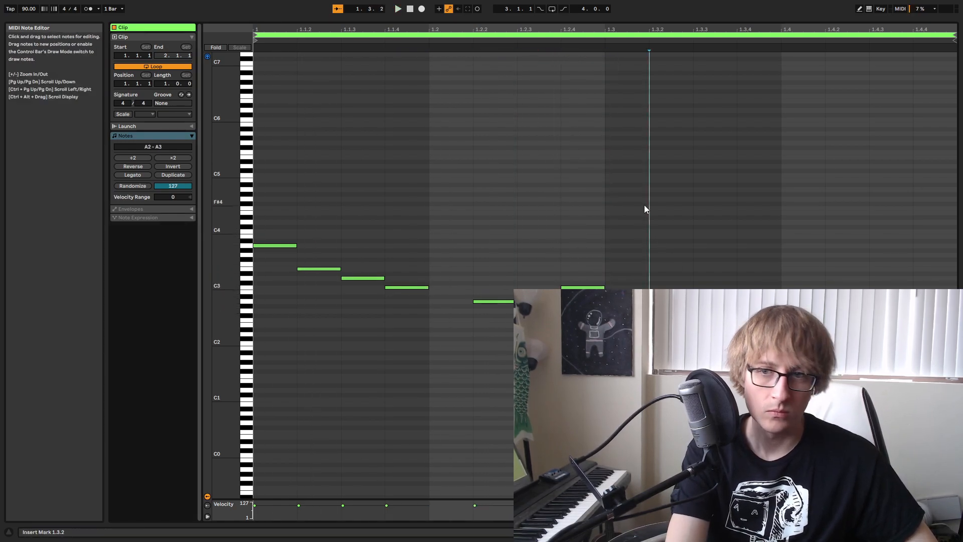
Shrink the note editor, check the track in Session View during playback, and return to Arrangement View.
{"action": "left_click_drag", "start_coordinate": [780, 22], "coordinate": [781, 308]}
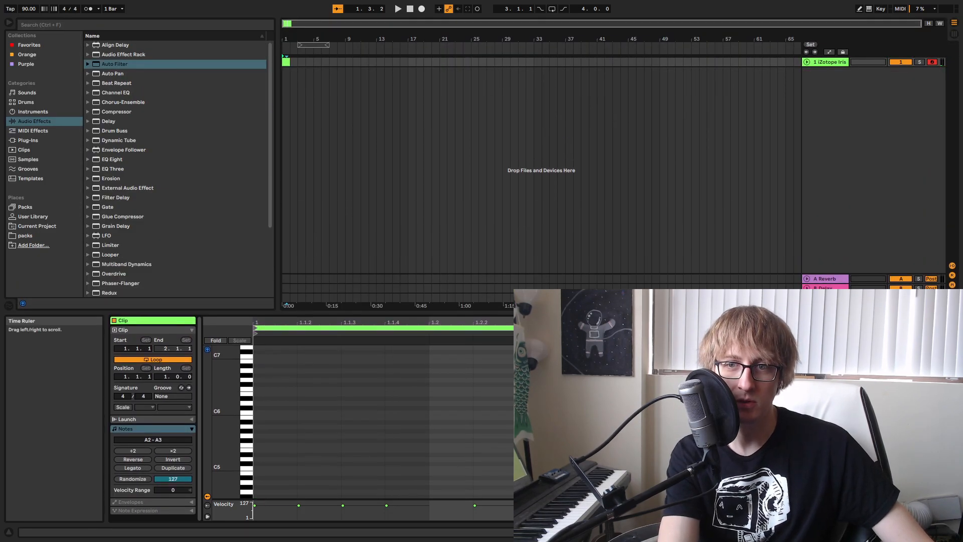
{"action": "key", "text": "Tab"}
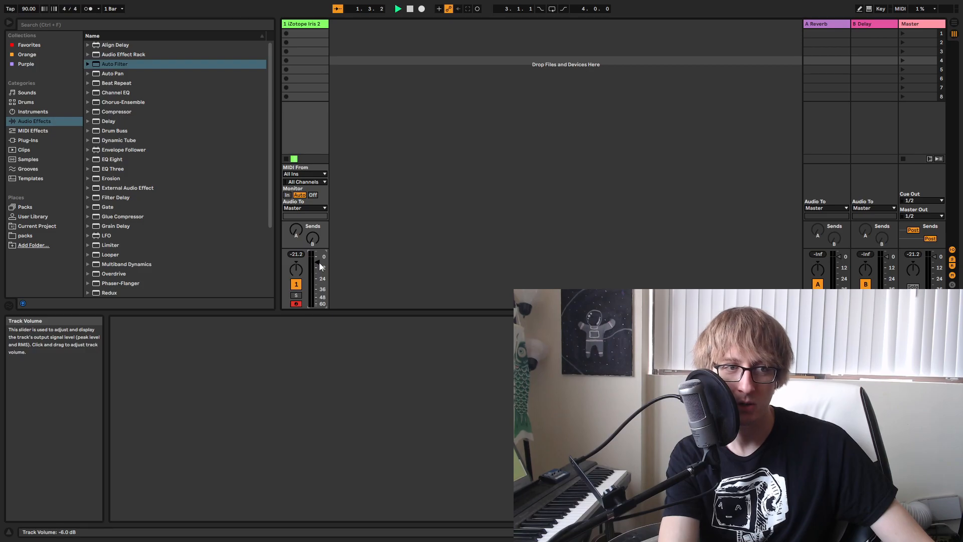
{"action": "key", "text": "Tab"}
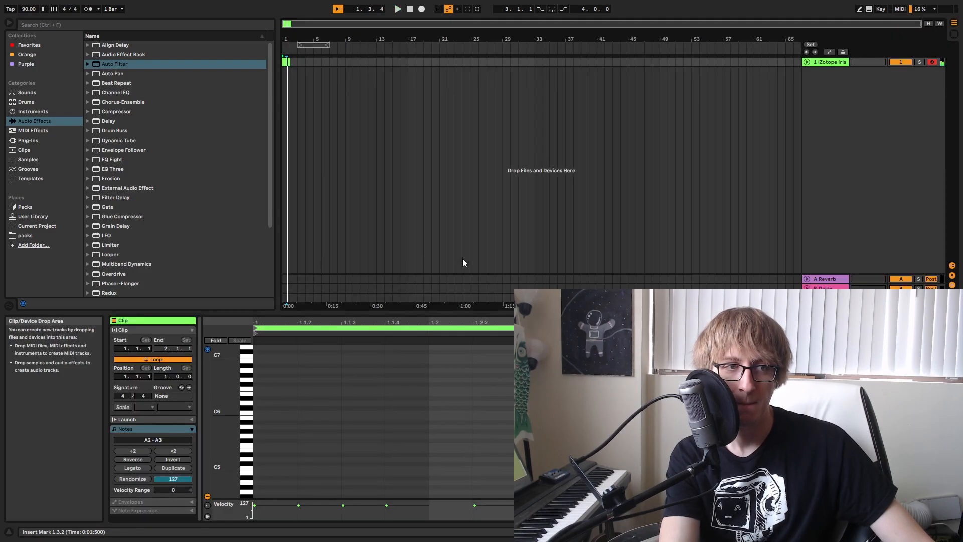
Enlarge the note editor, select the notes after the opening A3, and set the project tempo to 100 BPM.
{"action": "key", "text": "ctrl+alt+e"}
{"action": "left_click_drag", "start_coordinate": [340, 322], "coordinate": [671, 251]}
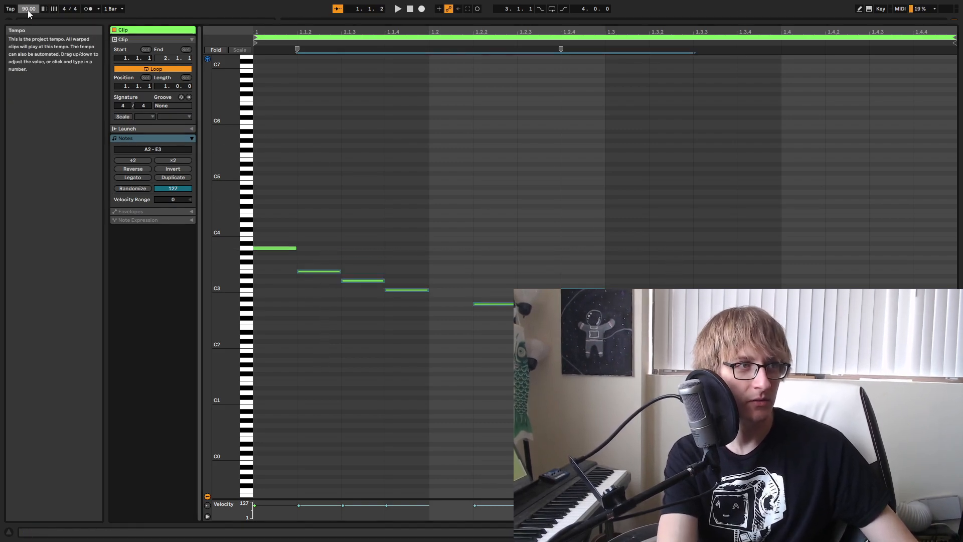
{"action": "type", "text": "100"}
{"action": "key", "text": "Return"}
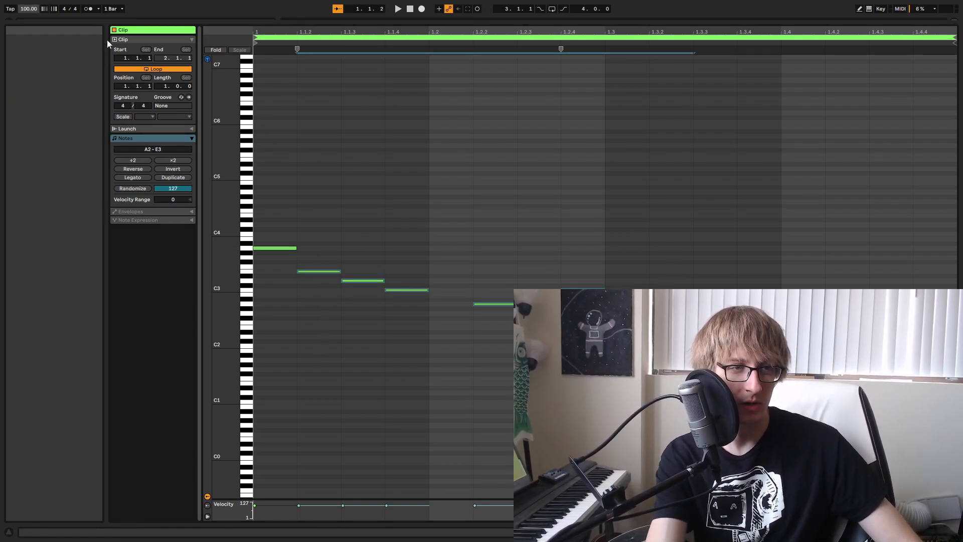
Shift the notes after A3 successively later in sixteenth-note steps to leave gaps between them, and play the melody.
{"action": "left_click_drag", "start_coordinate": [332, 374], "coordinate": [683, 228]}
{"action": "key", "text": "Right"}
{"action": "left_click_drag", "start_coordinate": [381, 341], "coordinate": [660, 258]}
{"action": "left_click_drag", "start_coordinate": [409, 358], "coordinate": [665, 227]}
{"action": "key", "text": "Right"}
{"action": "left_click_drag", "start_coordinate": [490, 362], "coordinate": [743, 256]}
{"action": "key", "text": "Right"}
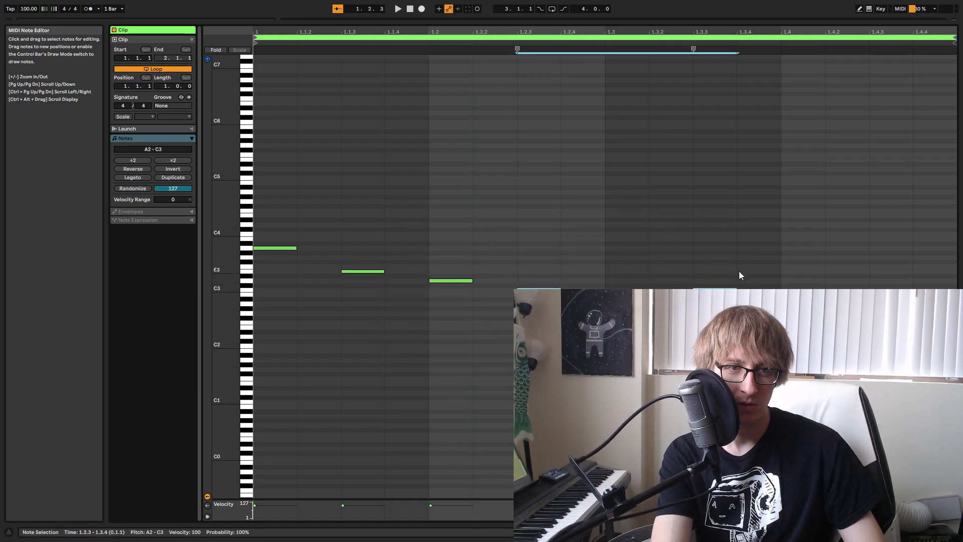
{"action": "left_click_drag", "start_coordinate": [596, 351], "coordinate": [773, 256]}
{"action": "key", "text": "Right"}
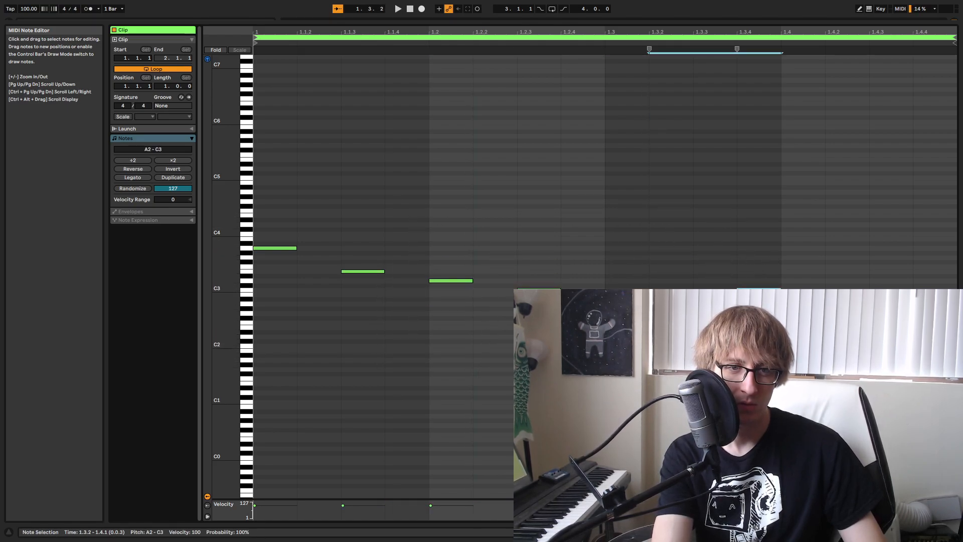
{"action": "key", "text": "space"}
{"action": "left_click", "coordinate": [818, 222]}
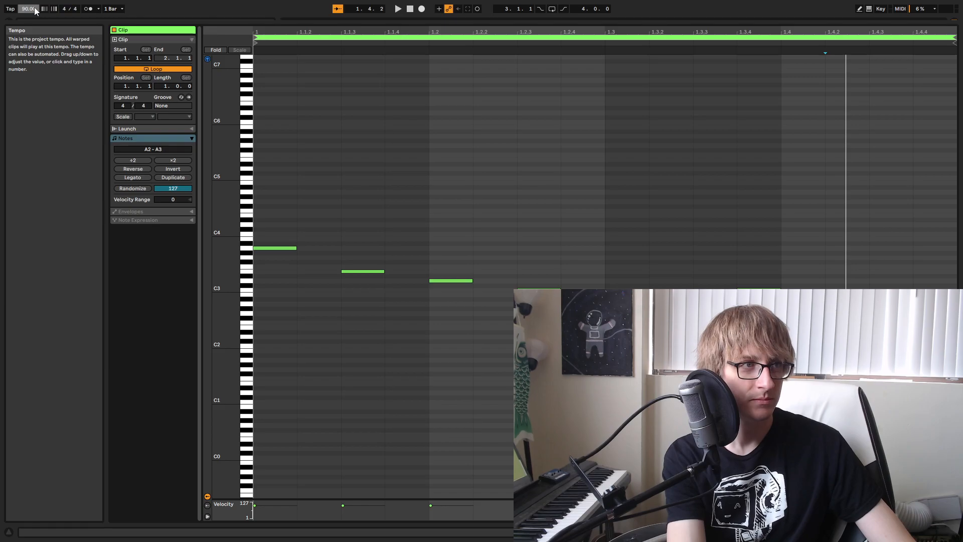
Delete all the notes from the bar 1 clip and shrink the note editor to show the arrangement again.
{"action": "key", "text": "Tab"}
{"action": "left_click", "coordinate": [429, 130]}
{"action": "left_click", "coordinate": [286, 62]}
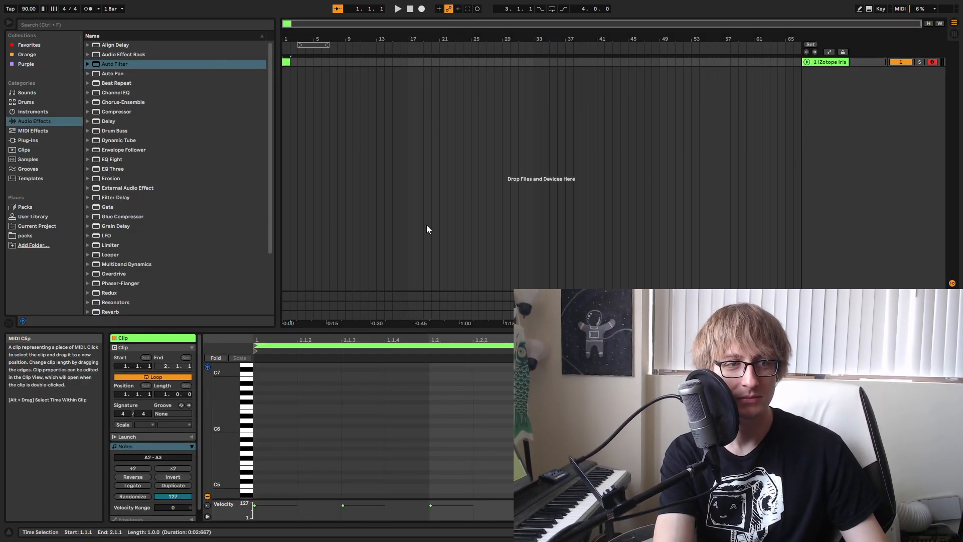
{"action": "left_click_drag", "start_coordinate": [455, 331], "coordinate": [456, 76]}
{"action": "left_click_drag", "start_coordinate": [813, 249], "coordinate": [311, 425]}
{"action": "key", "text": "Delete"}
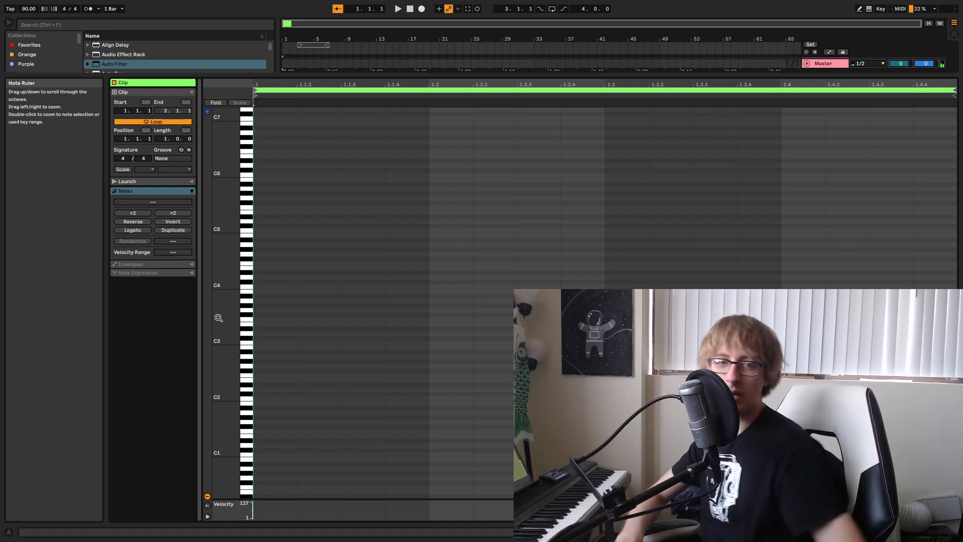
{"action": "left_click_drag", "start_coordinate": [778, 74], "coordinate": [743, 287]}
{"action": "left_click", "coordinate": [823, 274]}
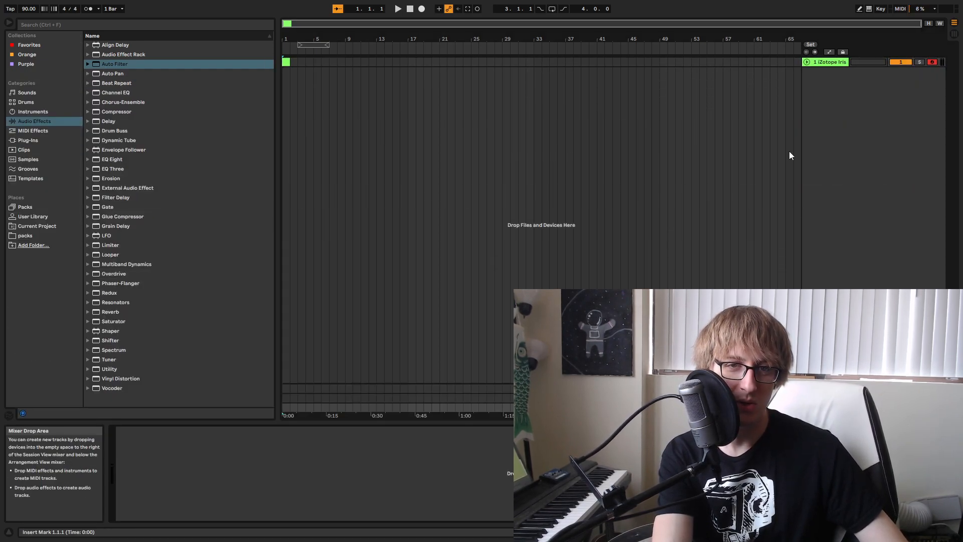
Show the iZotope Iris track's devices and set the Auto Filter LFO amount to 13.6.
{"action": "left_click", "coordinate": [820, 64]}
{"action": "left_click_drag", "start_coordinate": [366, 457], "coordinate": [374, 446]}
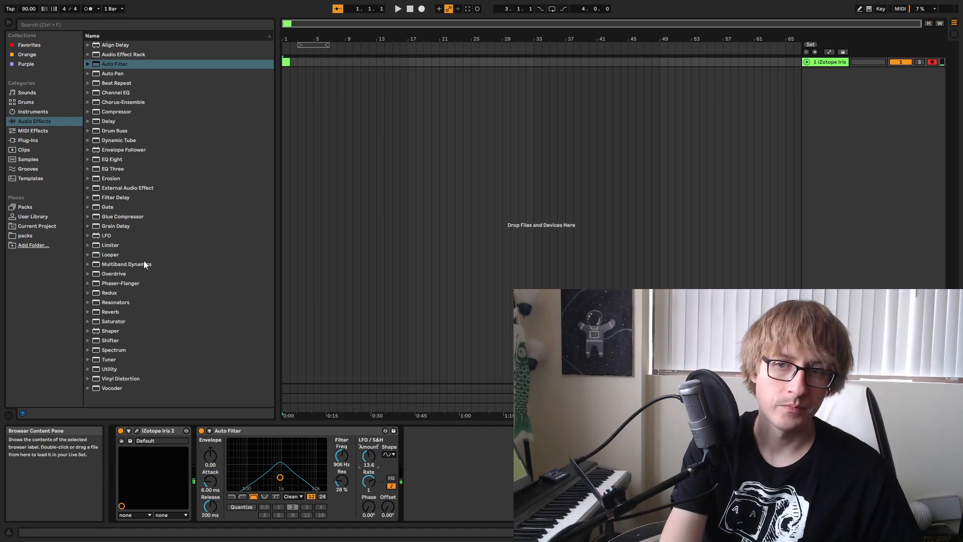
{"action": "left_click", "coordinate": [268, 149]}
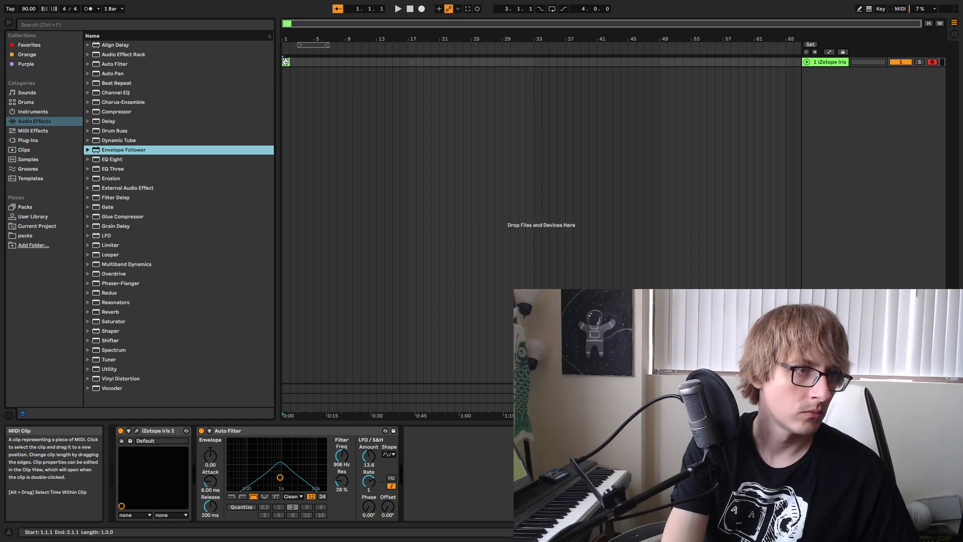
Open the bar 1 clip in an enlarged note editor, enter A4 and D5 at the start and E5 a sixteenth later, and play it.
{"action": "double_click", "coordinate": [286, 61]}
{"action": "left_click_drag", "start_coordinate": [355, 285], "coordinate": [427, 179]}
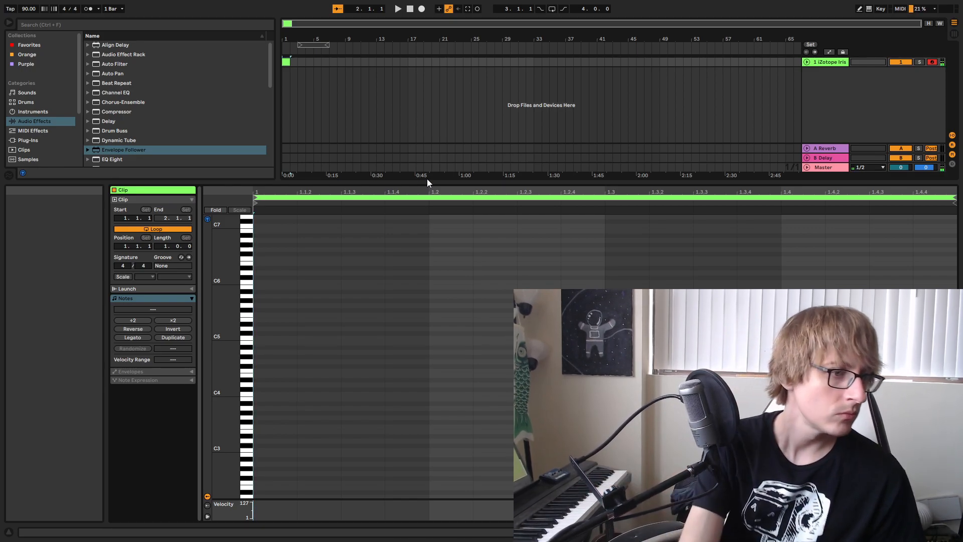
{"action": "double_click", "coordinate": [267, 351]}
{"action": "double_click", "coordinate": [276, 329]}
{"action": "double_click", "coordinate": [321, 319]}
{"action": "key", "text": "space"}
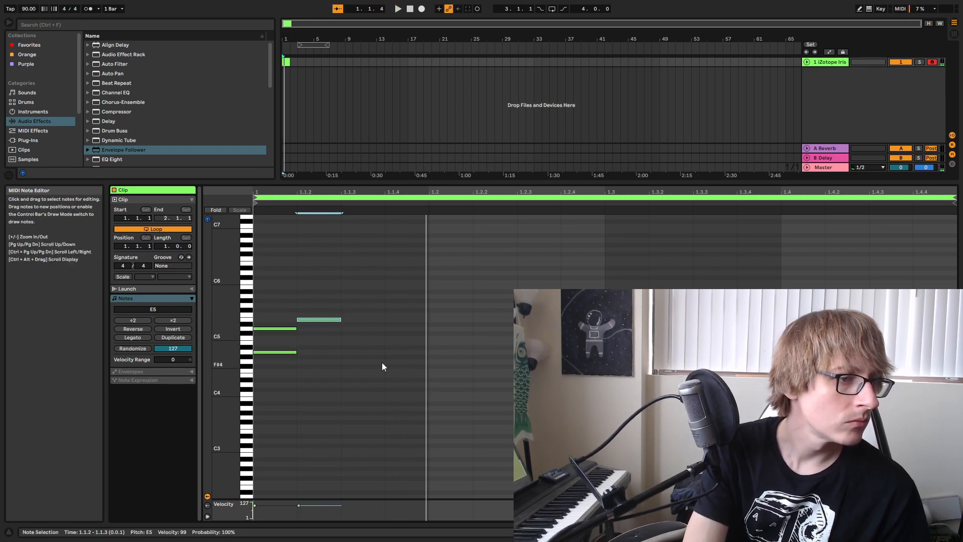
Set the project tempo to 120 BPM and play the clip.
{"action": "left_click", "coordinate": [26, 11]}
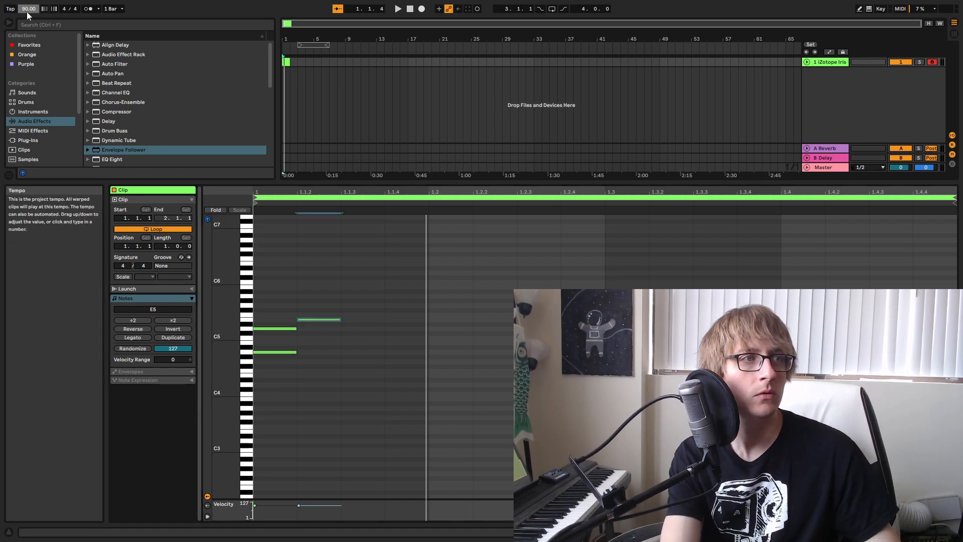
{"action": "type", "text": "120"}
{"action": "key", "text": "Return"}
{"action": "key", "text": "space"}
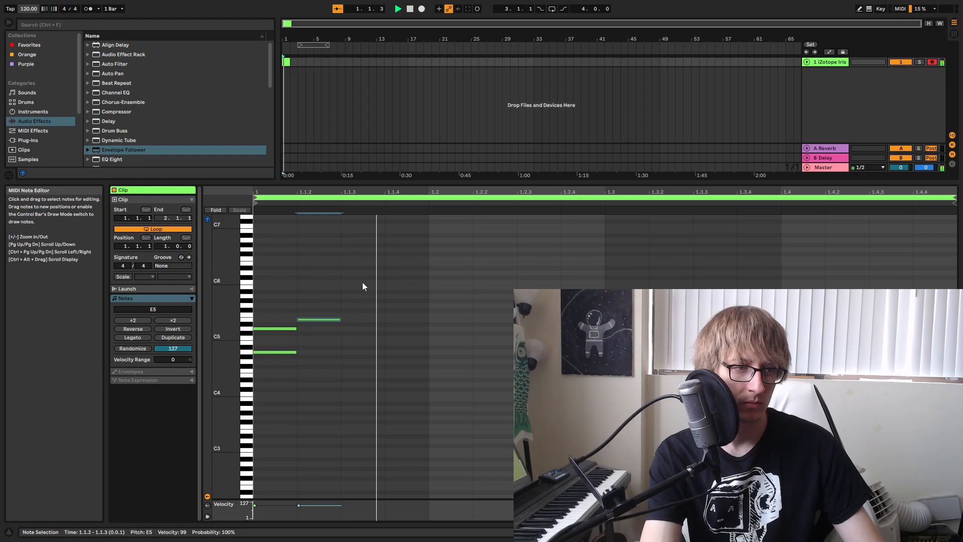
Place E5 at 1.1.3 after trying it at 1.2, and lengthen all three notes to eighth notes.
{"action": "key", "text": "Right"}
{"action": "key", "text": "Right"}
{"action": "key", "text": "Right"}
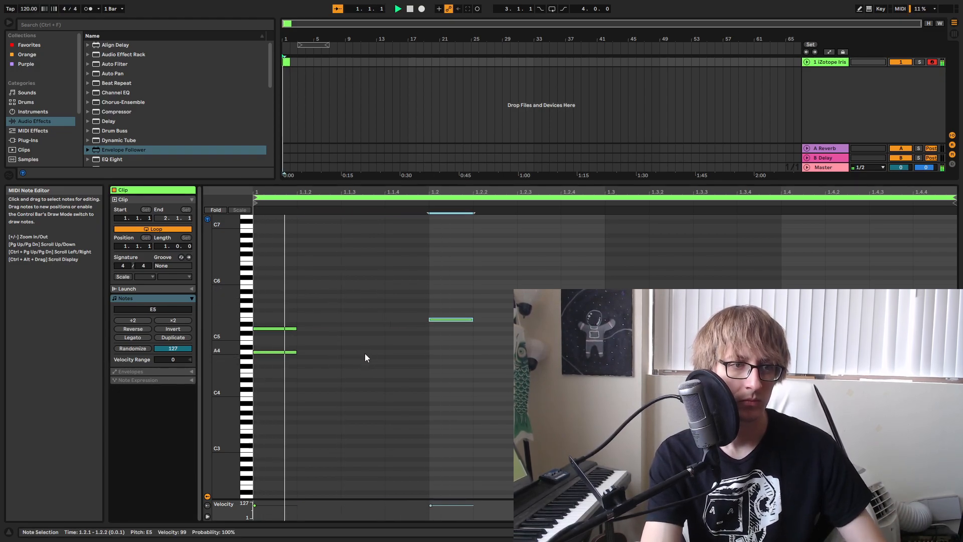
{"action": "key", "text": "Left"}
{"action": "key", "text": "Left"}
{"action": "left_click_drag", "start_coordinate": [278, 371], "coordinate": [401, 303]}
{"action": "key", "text": "shift+Right"}
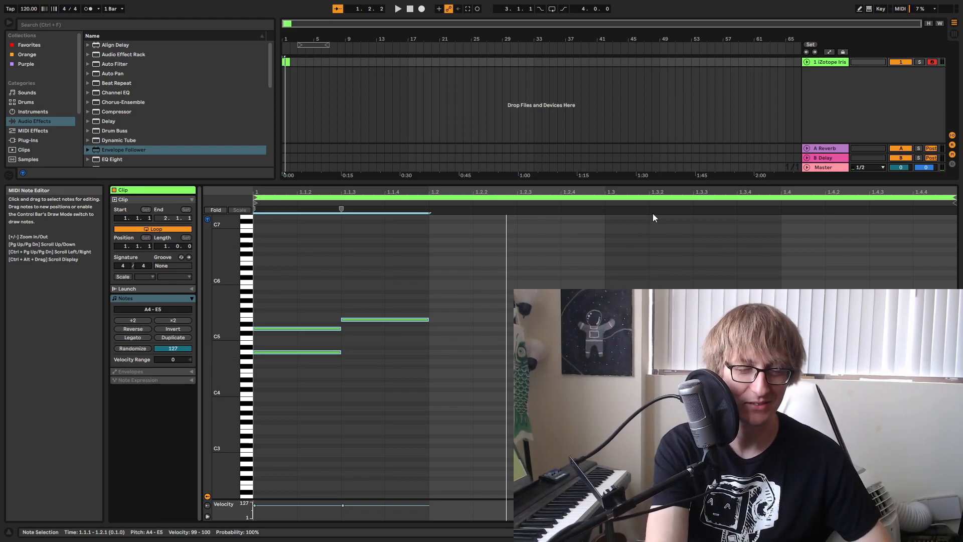
Shrink the note editor, duplicate the iZotope Iris track, and mute the original track.
{"action": "left_click_drag", "start_coordinate": [606, 183], "coordinate": [589, 304]}
{"action": "left_click", "coordinate": [370, 197]}
{"action": "right_click", "coordinate": [826, 63]}
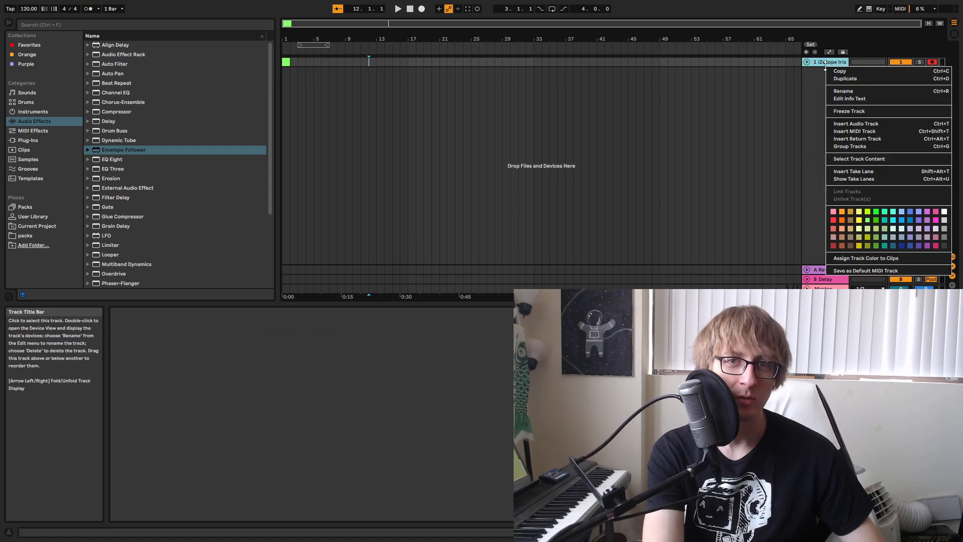
{"action": "left_click", "coordinate": [848, 87]}
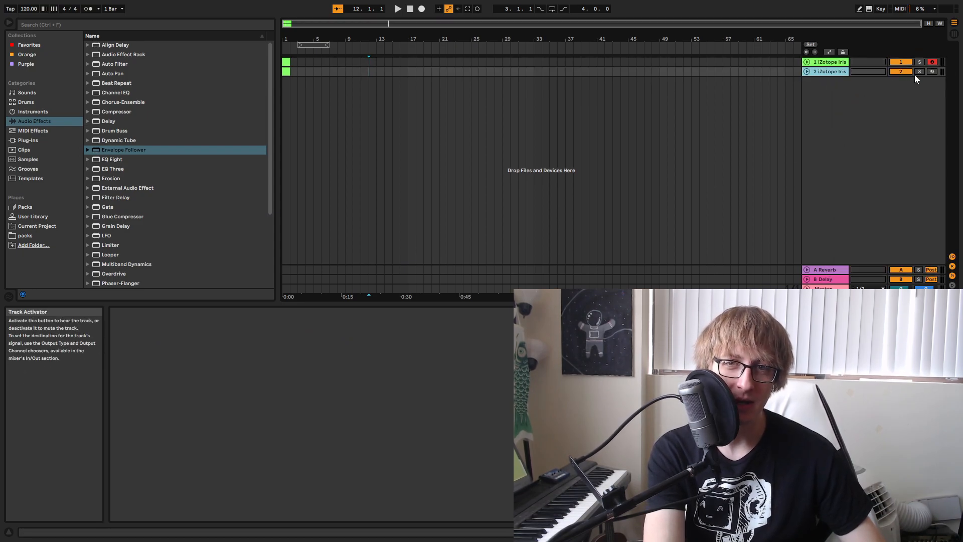
{"action": "left_click", "coordinate": [901, 61]}
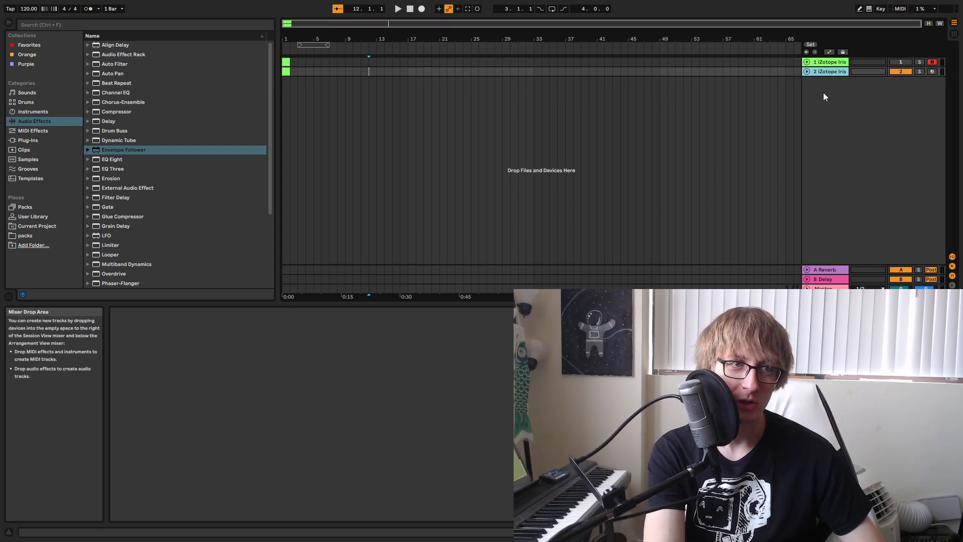
Load the Warm Vintage keys patch in the duplicate track's Iris 2 and move the plug-in window clear of the tracks.
{"action": "double_click", "coordinate": [822, 71]}
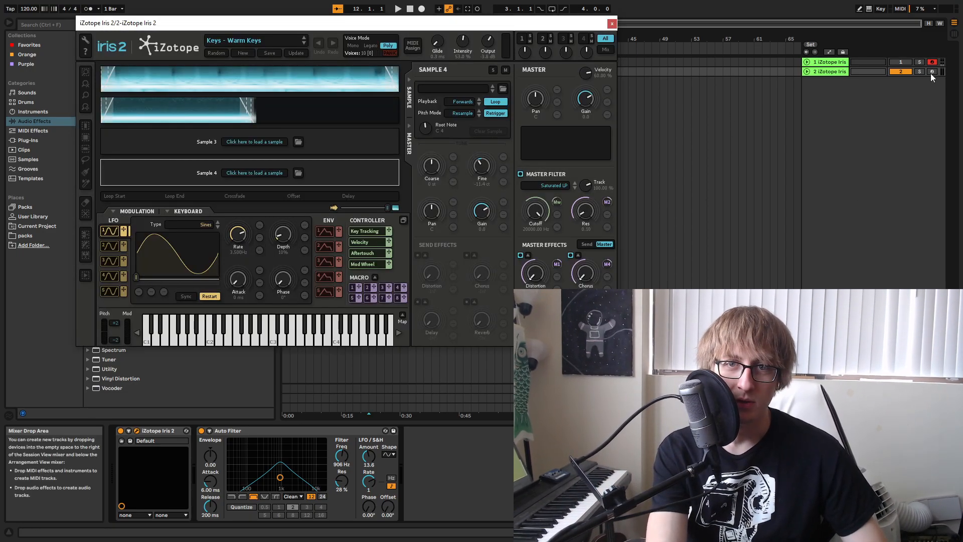
{"action": "left_click", "coordinate": [238, 44]}
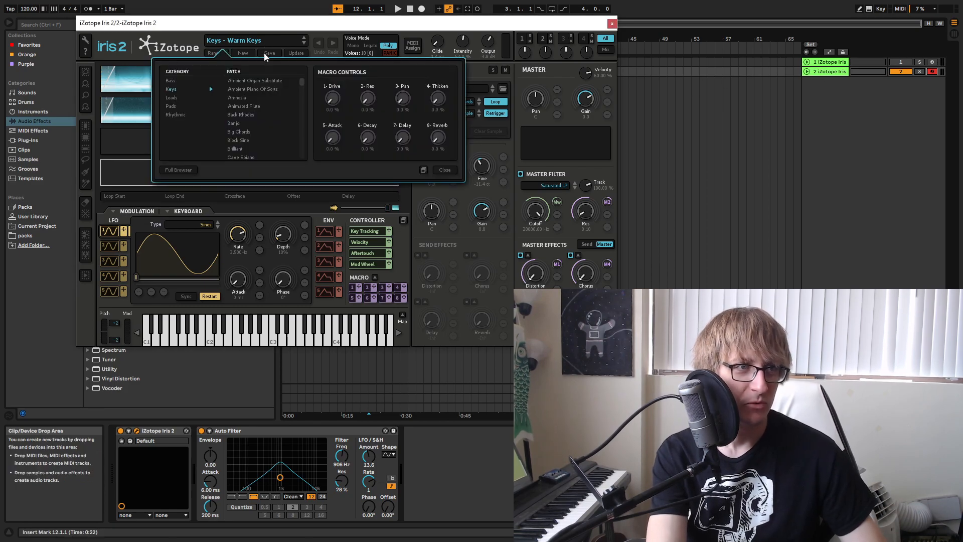
{"action": "scroll", "coordinate": [242, 111], "scroll_direction": "down", "scroll_amount": 5}
{"action": "scroll", "coordinate": [243, 111], "scroll_direction": "down", "scroll_amount": 15}
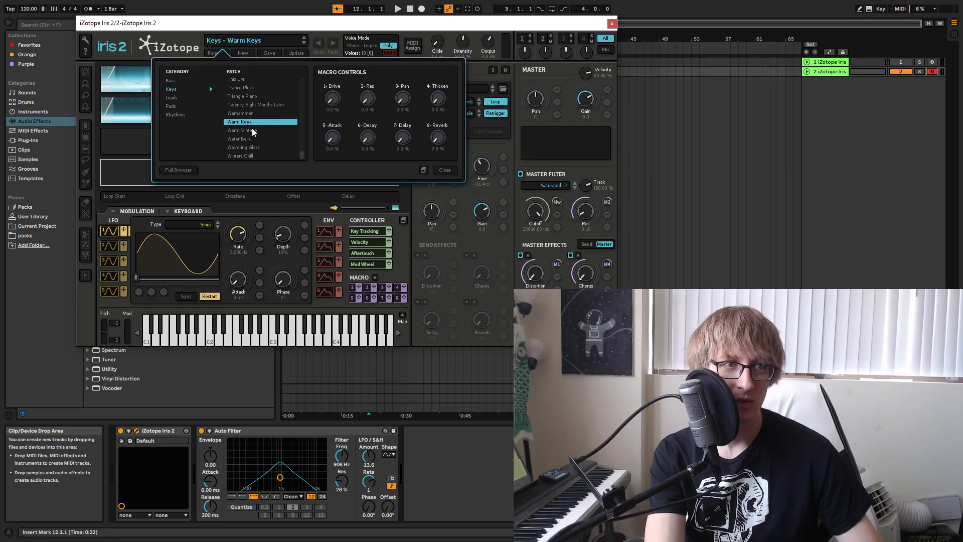
{"action": "key", "text": "Down"}
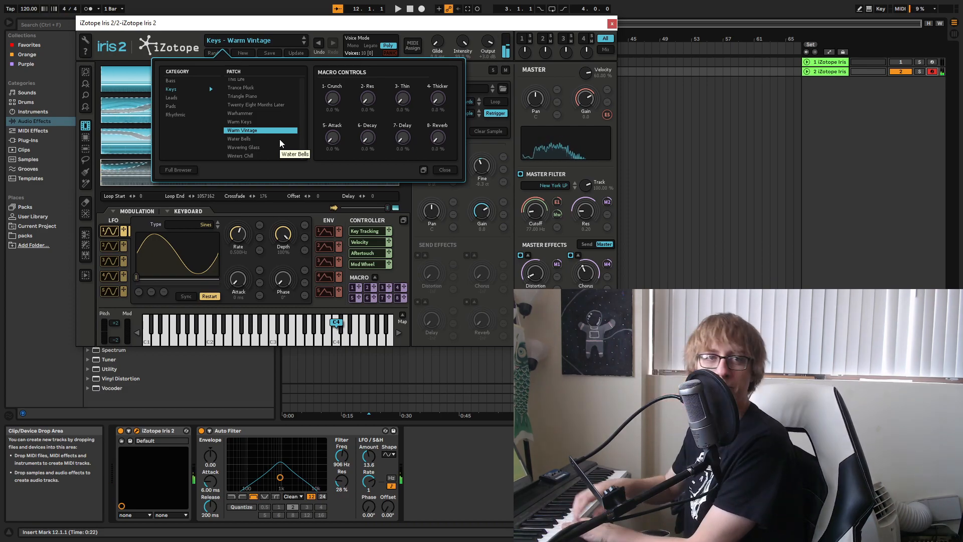
{"action": "left_click_drag", "start_coordinate": [449, 28], "coordinate": [583, 193]}
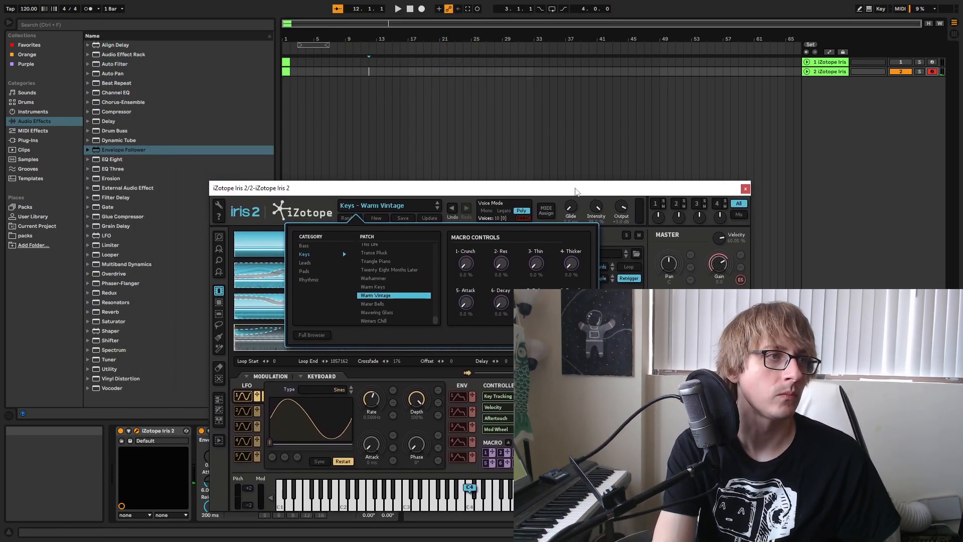
Play the arrangement with the metronome briefly on and set the project tempo to 100 BPM.
{"action": "left_click", "coordinate": [29, 9]}
{"action": "key", "text": "space"}
{"action": "left_click", "coordinate": [110, 10]}
{"action": "left_click", "coordinate": [89, 10]}
{"action": "left_click", "coordinate": [88, 10]}
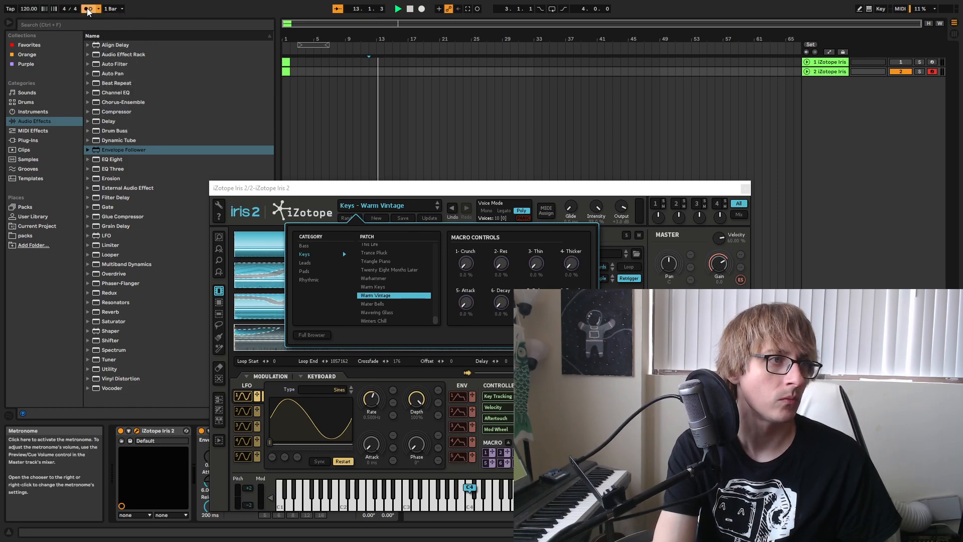
{"action": "left_click", "coordinate": [88, 10]}
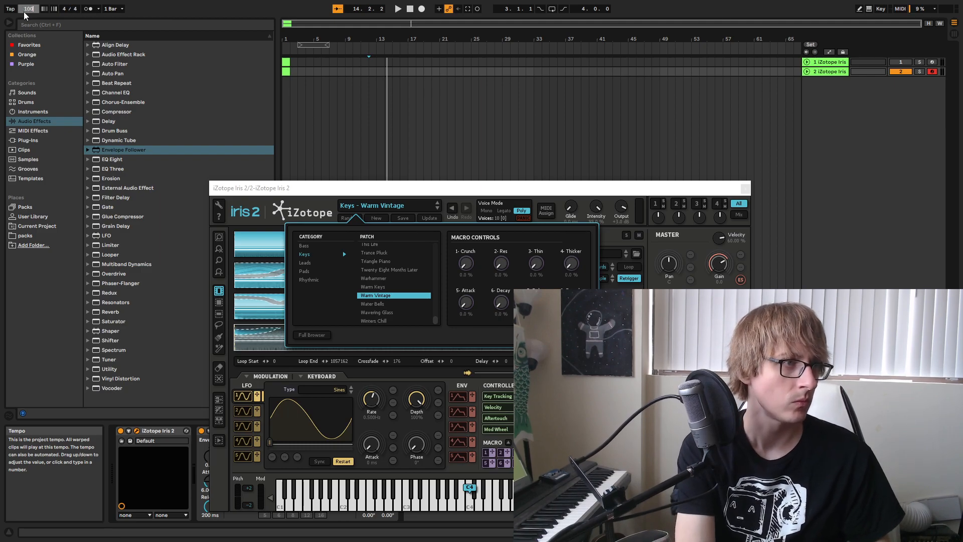
{"action": "left_click", "coordinate": [447, 91]}
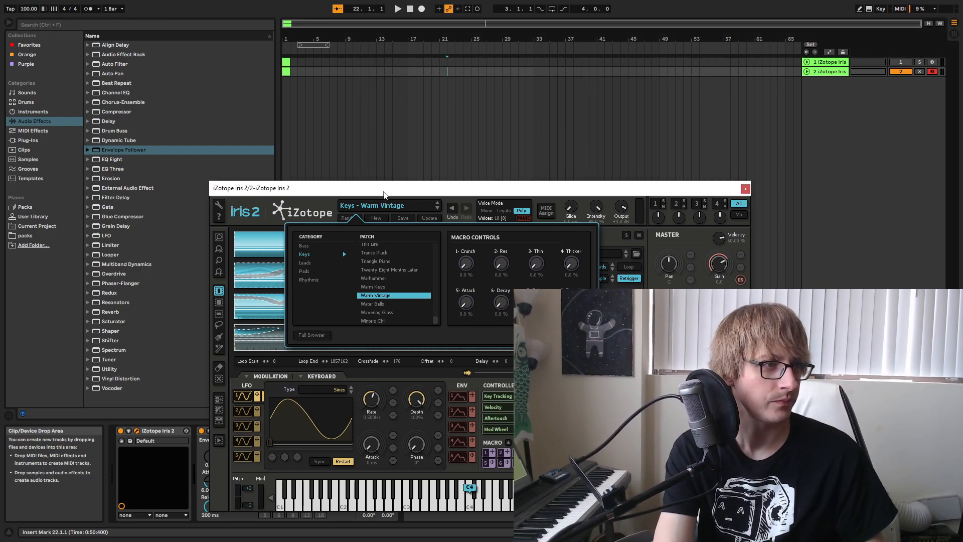
Load Lofi Hat.adg from the user library's Lofi Drum Rack folder onto a new MIDI track.
{"action": "left_click", "coordinate": [27, 140]}
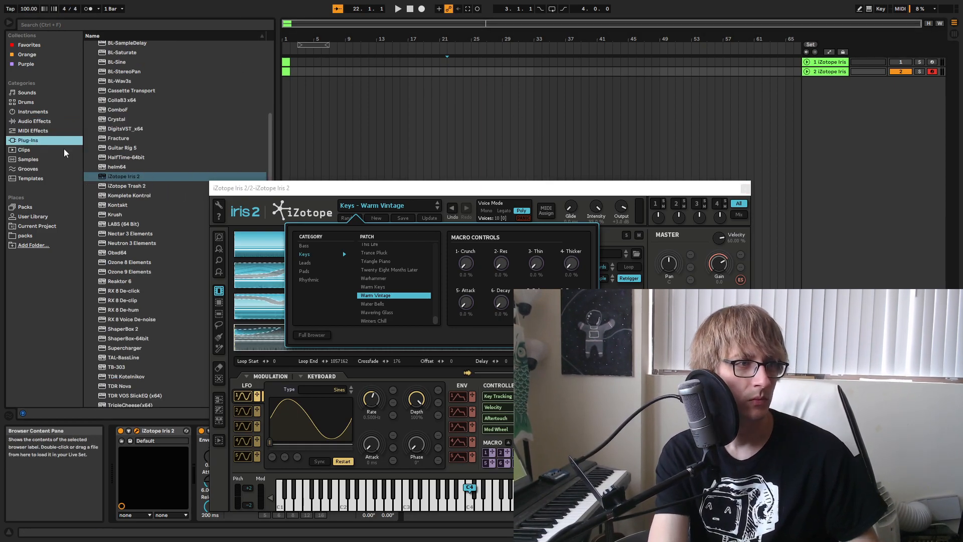
{"action": "left_click", "coordinate": [33, 216]}
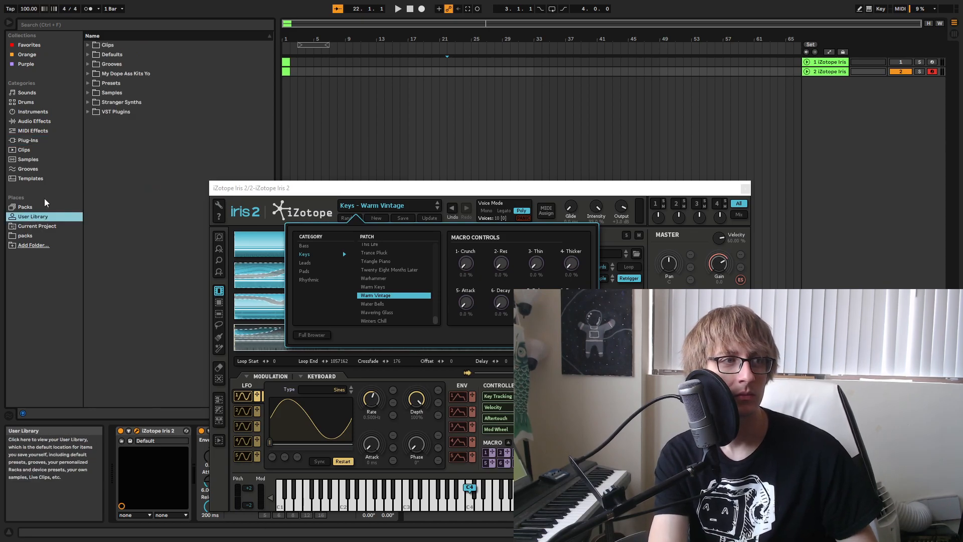
{"action": "left_click", "coordinate": [87, 74]}
{"action": "scroll", "coordinate": [100, 240], "scroll_direction": "down", "scroll_amount": 1}
{"action": "scroll", "coordinate": [102, 240], "scroll_direction": "down", "scroll_amount": 2}
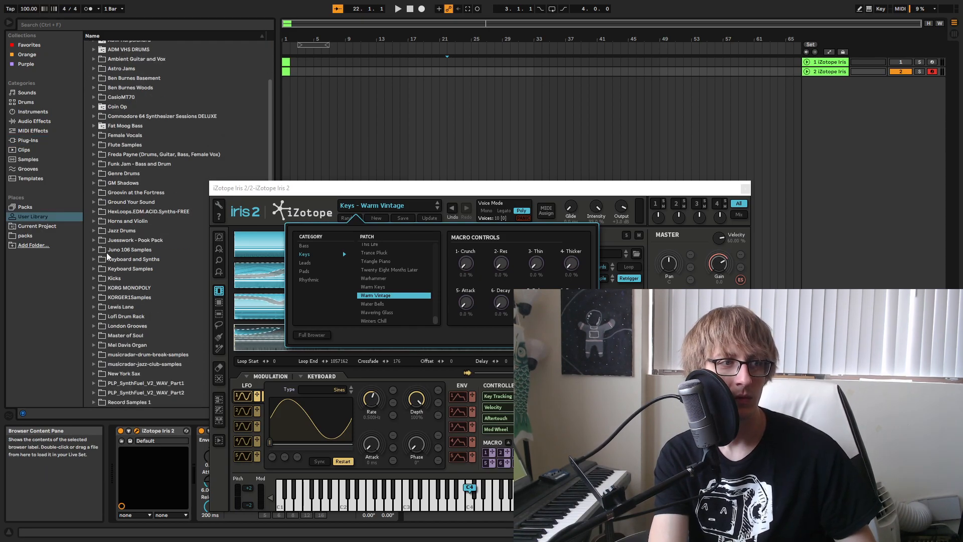
{"action": "left_click", "coordinate": [98, 315]}
{"action": "left_click", "coordinate": [129, 326]}
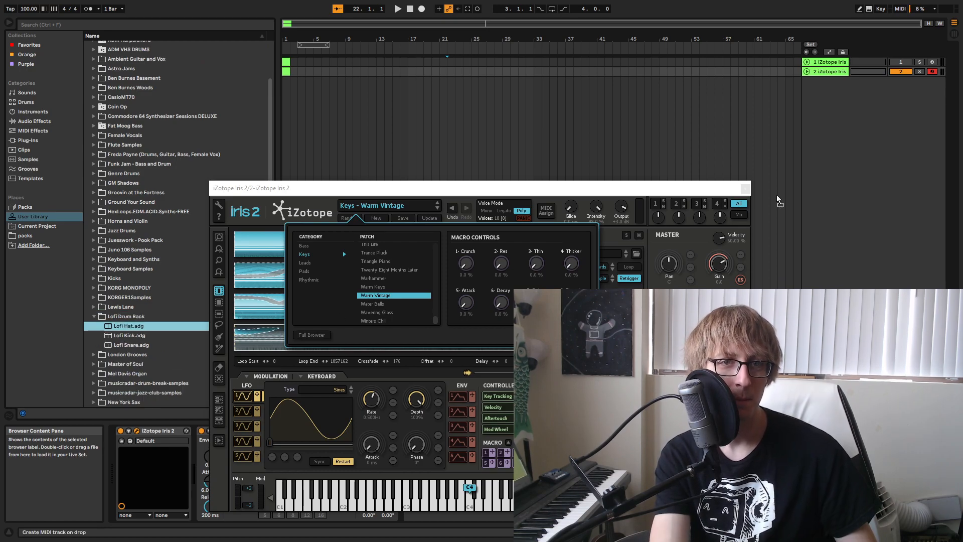
{"action": "left_click_drag", "start_coordinate": [764, 208], "coordinate": [826, 158]}
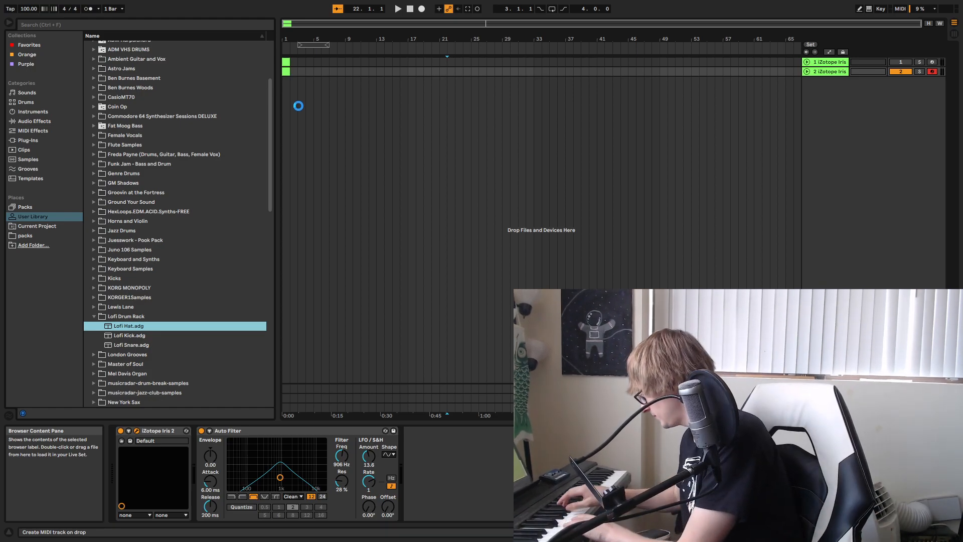
{"action": "left_click_drag", "start_coordinate": [298, 106], "coordinate": [301, 103]}
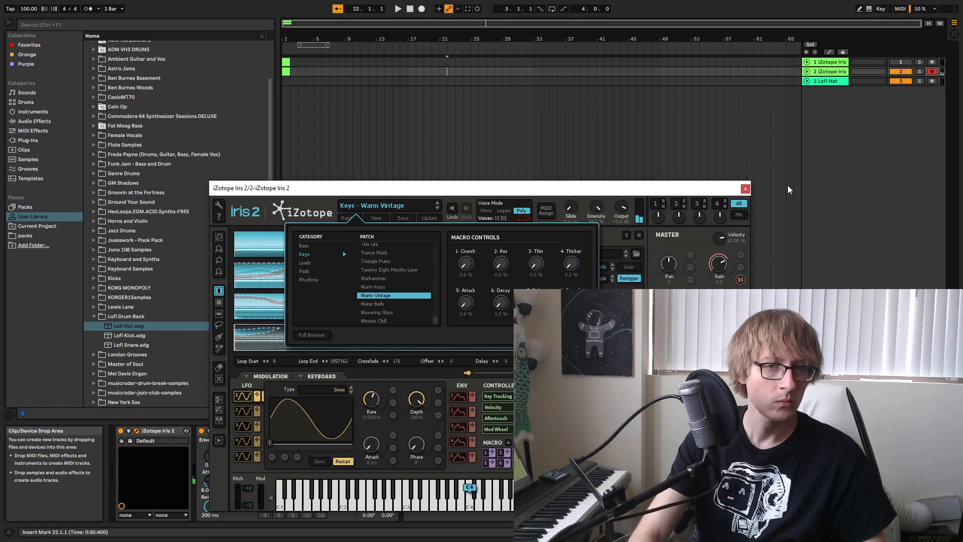
Create a one-bar Lofi Hat clip with OS_PU_HiHat_Dungeon on every beat, loop it out to bar 89, and play it.
{"action": "double_click", "coordinate": [285, 84]}
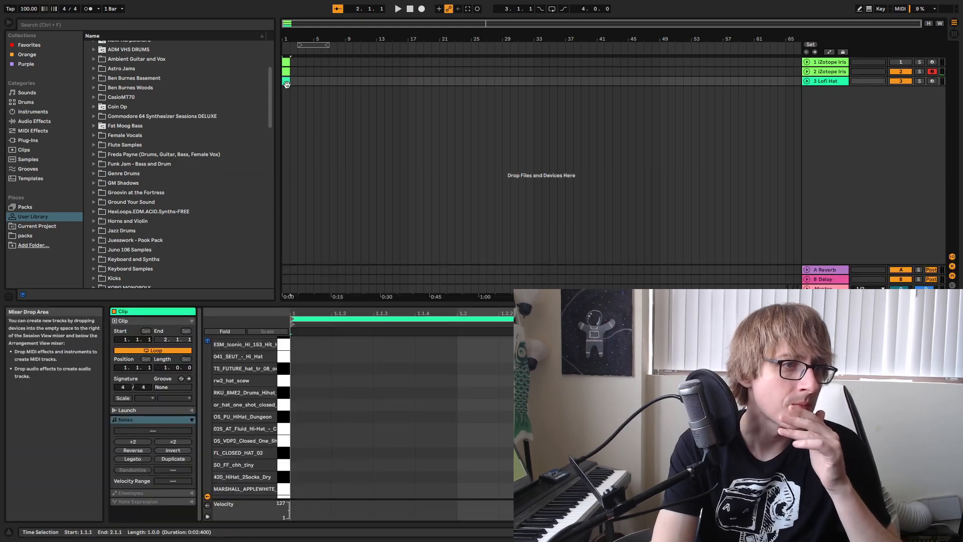
{"action": "double_click", "coordinate": [298, 420]}
{"action": "double_click", "coordinate": [480, 420]}
{"action": "key", "text": "Tab"}
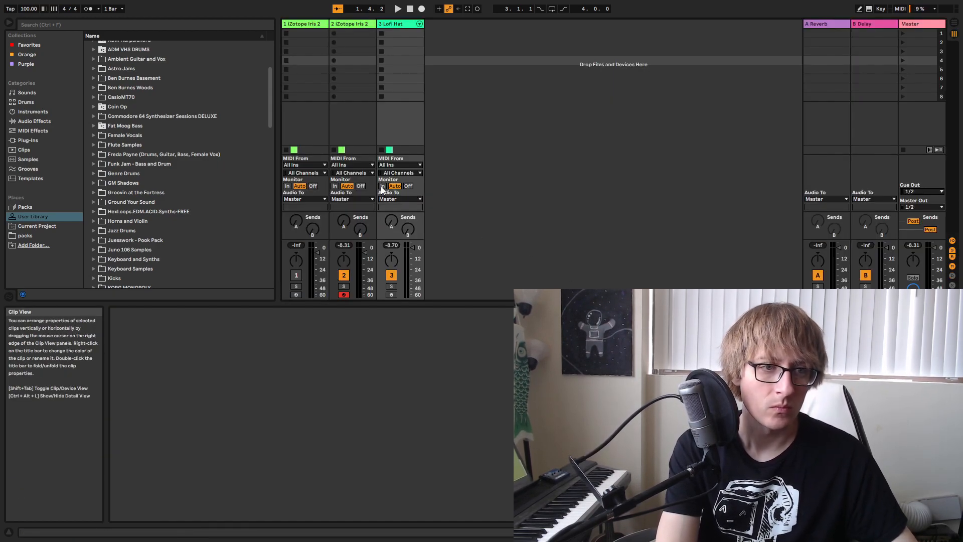
{"action": "key", "text": "Tab"}
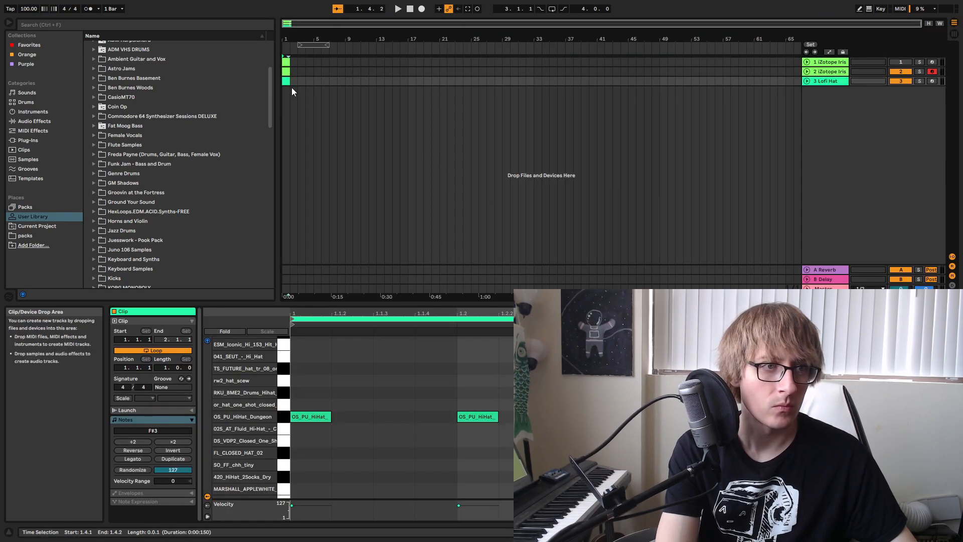
{"action": "left_click_drag", "start_coordinate": [290, 81], "coordinate": [958, 116]}
{"action": "key", "text": "space"}
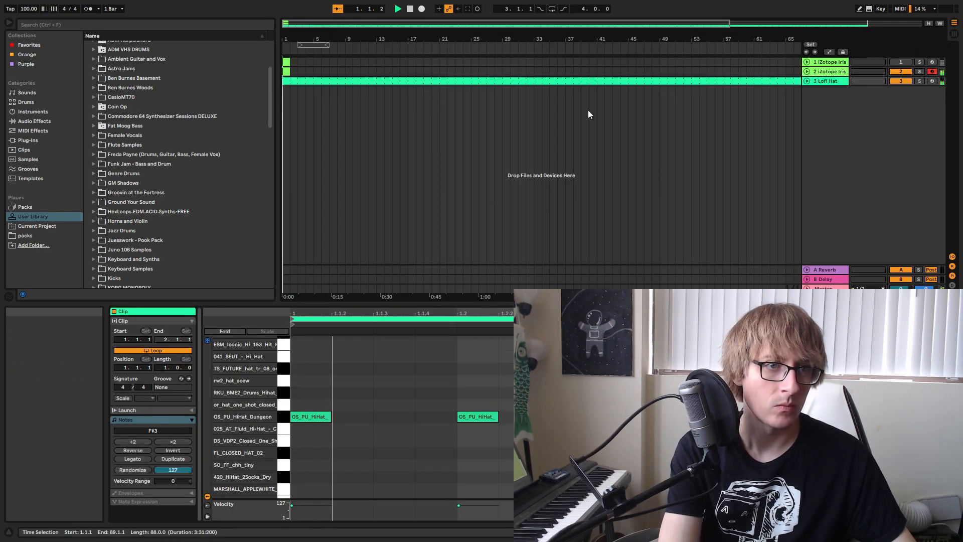
Delete the clips in the first four bars of all three tracks and extend the Lofi Hat clip back to bar 1.
{"action": "left_click_drag", "start_coordinate": [330, 62], "coordinate": [272, 84]}
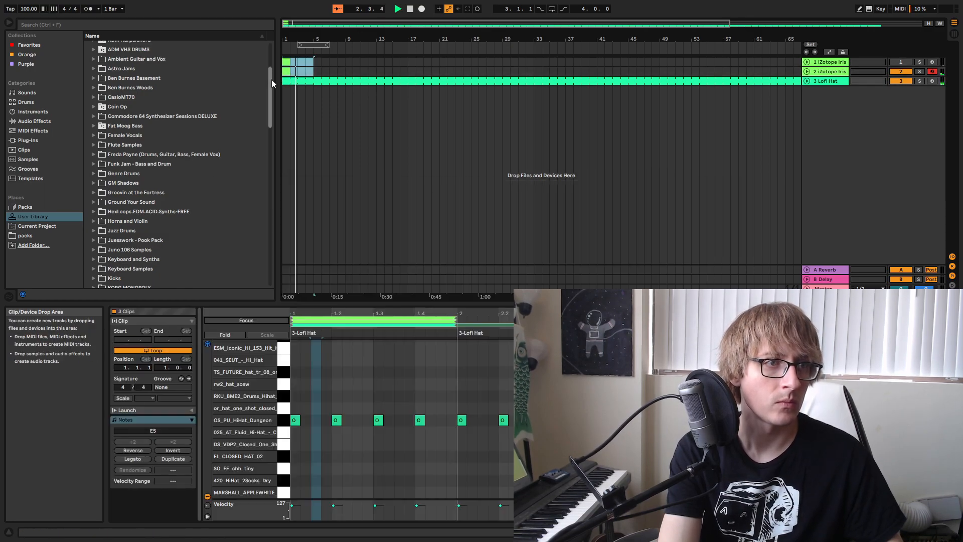
{"action": "key", "text": "Delete"}
{"action": "left_click", "coordinate": [369, 81]}
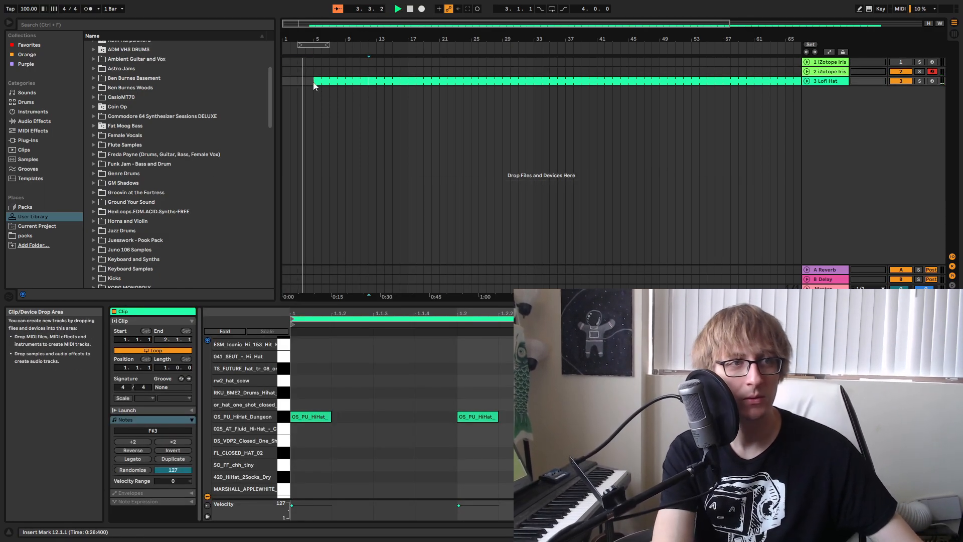
{"action": "left_click_drag", "start_coordinate": [315, 81], "coordinate": [229, 84]}
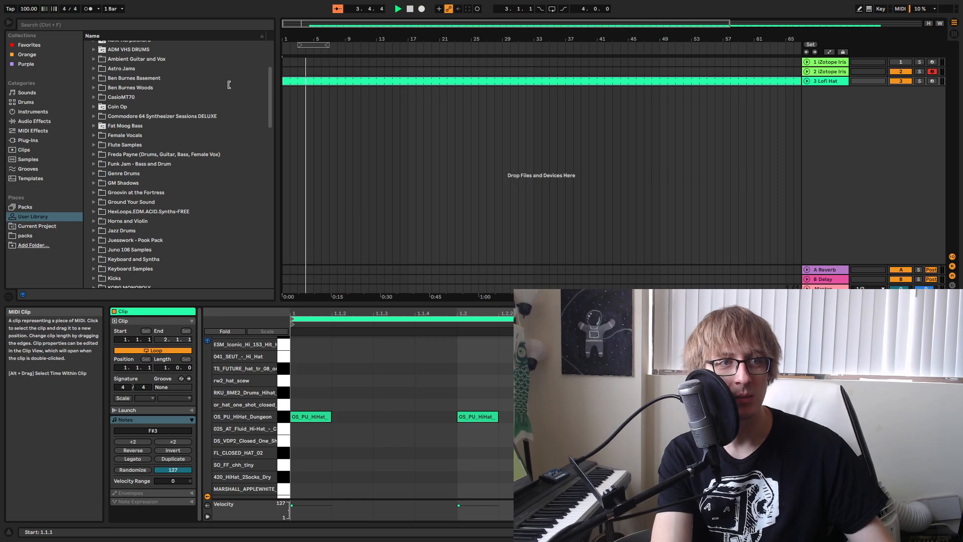
Set the project tempo to 90 BPM.
{"action": "left_click", "coordinate": [25, 10]}
{"action": "type", "text": "90"}
{"action": "key", "text": "Return"}
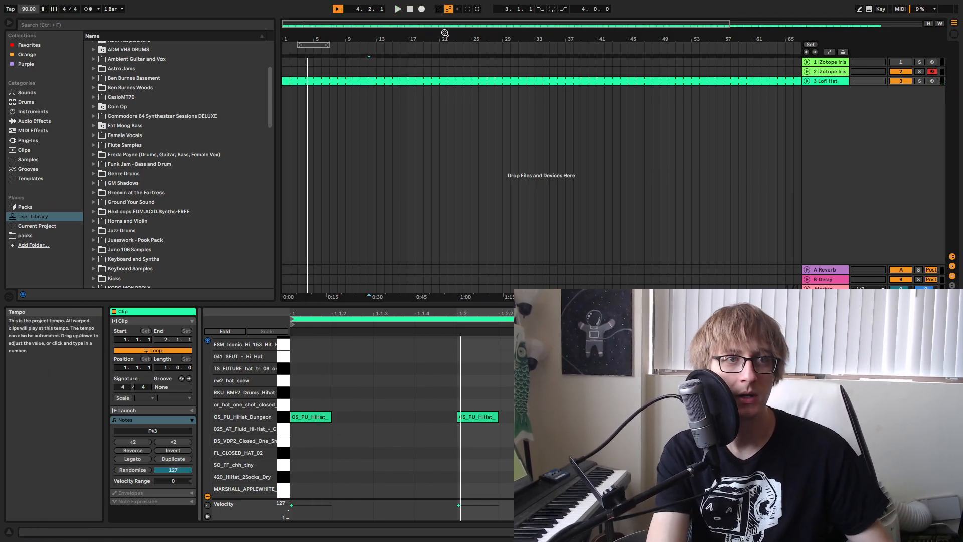
Play the arrangement from bar 1 and capture the played keys as a MIDI clip on the second iZotope Iris track.
{"action": "left_click", "coordinate": [410, 9]}
{"action": "left_click", "coordinate": [398, 9]}
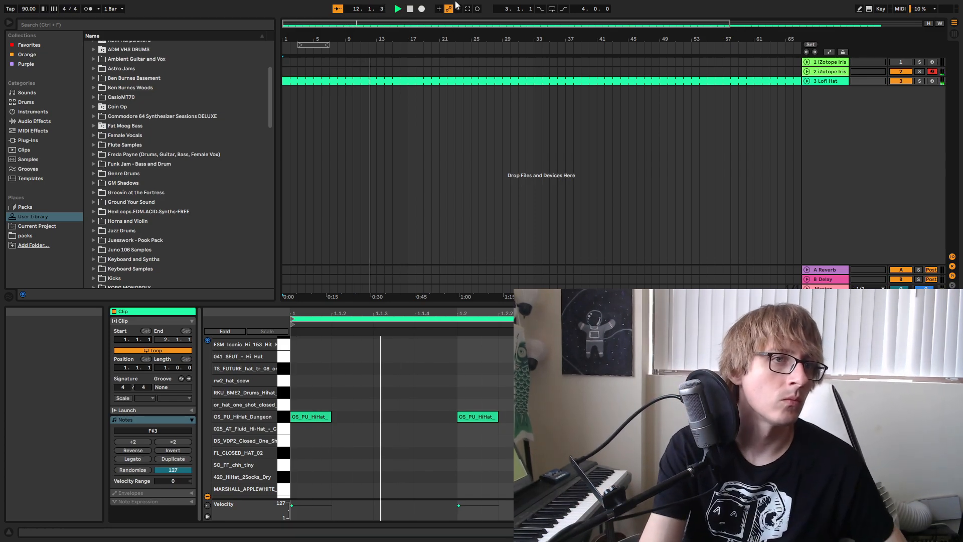
{"action": "left_click", "coordinate": [469, 10]}
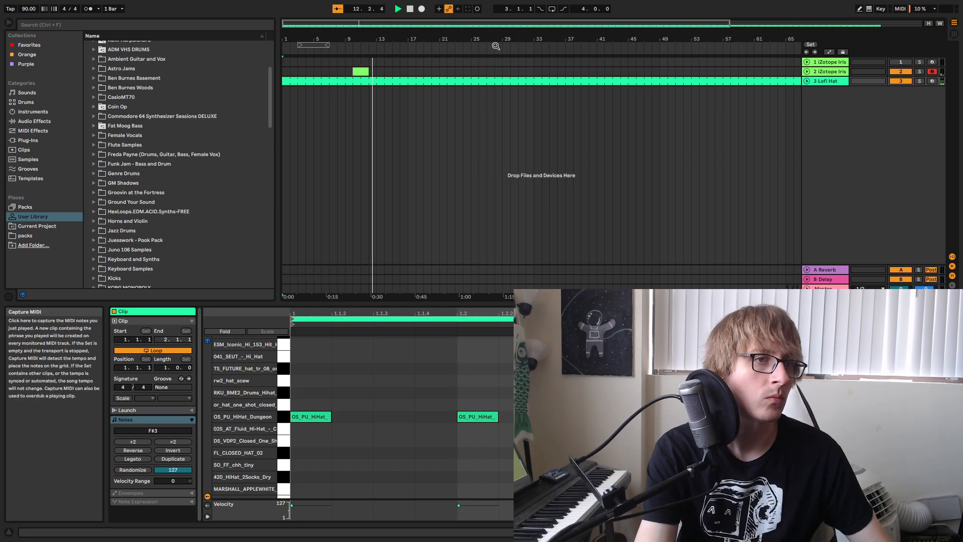
Move the captured clip on the second iZotope Iris track to start at 3.4.3 and crop it to its visible length.
{"action": "left_click", "coordinate": [807, 71]}
{"action": "left_click_drag", "start_coordinate": [358, 70], "coordinate": [307, 75]}
{"action": "key", "text": "space"}
{"action": "key", "text": "space"}
{"action": "left_click_drag", "start_coordinate": [320, 39], "coordinate": [320, 142]}
{"action": "key", "text": "space"}
{"action": "mouse_move", "coordinate": [495, 76]}
{"action": "left_mouse_down"}
{"action": "mouse_move", "coordinate": [477, 76]}
{"action": "mouse_move", "coordinate": [487, 75]}
{"action": "left_mouse_up"}
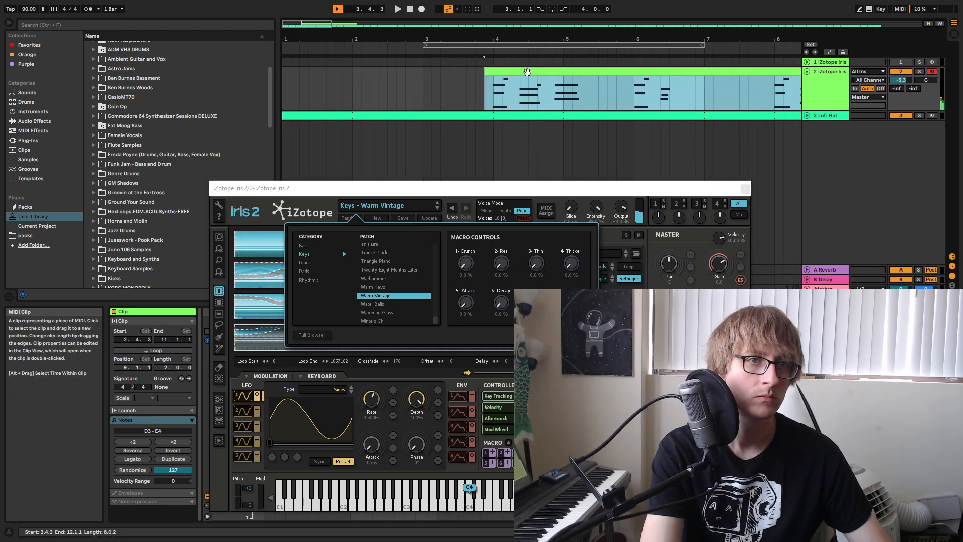
{"action": "right_click", "coordinate": [503, 73]}
{"action": "left_click", "coordinate": [533, 170]}
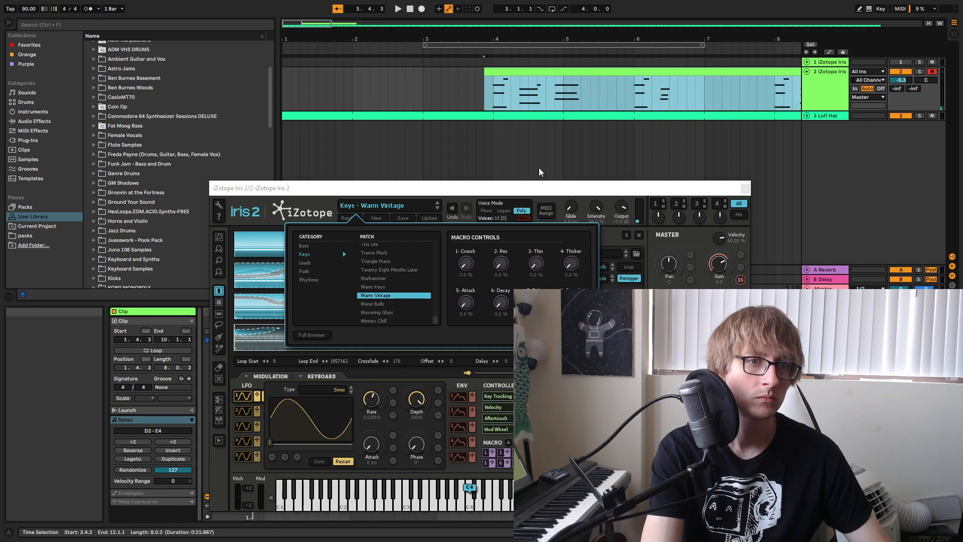
Close the iZotope Iris 2 window, play the cropped clip and enlarge its note editor.
{"action": "left_click", "coordinate": [745, 188]}
{"action": "key", "text": "space"}
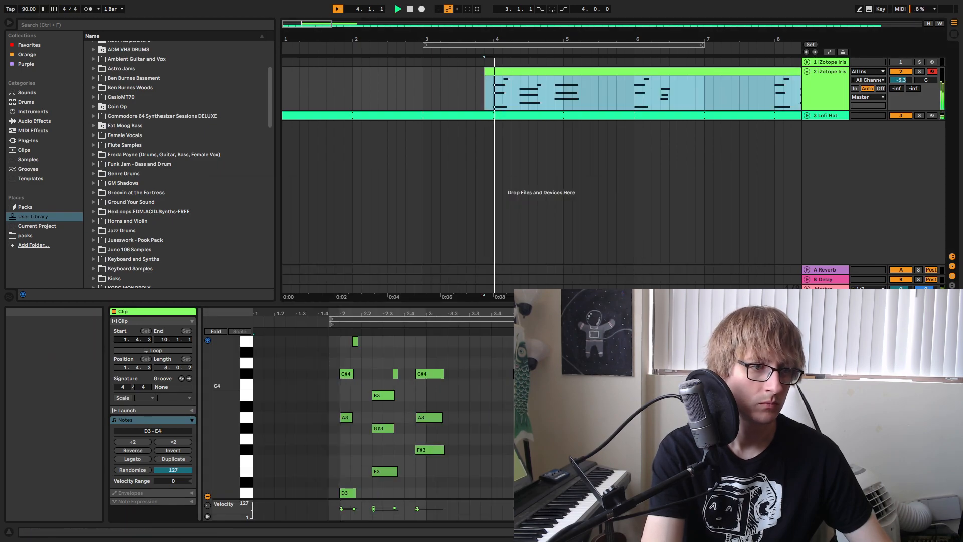
{"action": "left_click_drag", "start_coordinate": [311, 303], "coordinate": [311, 84]}
{"action": "key", "text": "space"}
{"action": "left_click_drag", "start_coordinate": [344, 117], "coordinate": [379, 135]}
{"action": "scroll", "coordinate": [391, 152], "scroll_direction": "up", "scroll_amount": 1}
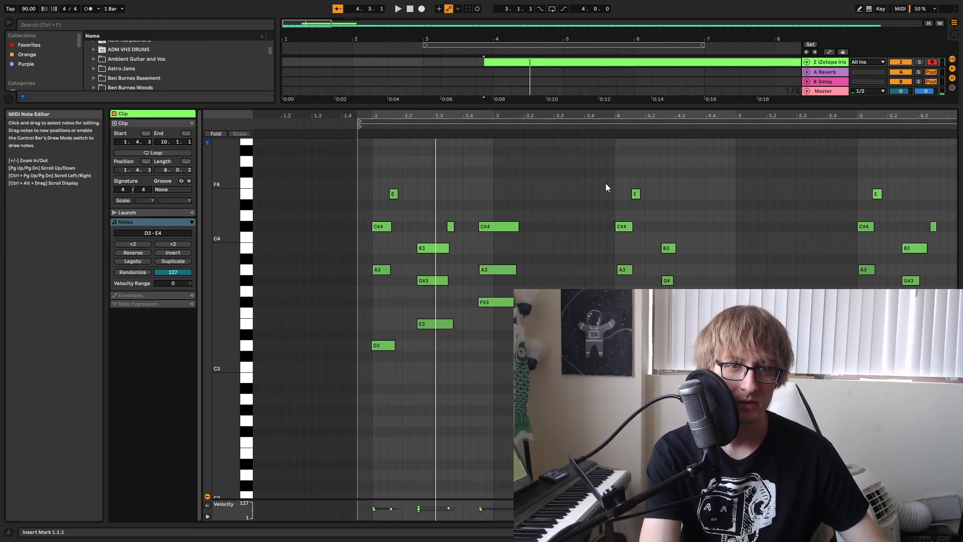
Quantize the starts and ends of the captured notes to the 1/8 grid and play the clip.
{"action": "left_click_drag", "start_coordinate": [638, 114], "coordinate": [547, 99]}
{"action": "left_click", "coordinate": [637, 199]}
{"action": "right_click", "coordinate": [636, 198]}
{"action": "left_click", "coordinate": [657, 202]}
{"action": "left_click", "coordinate": [625, 181]}
{"action": "key", "text": "space"}
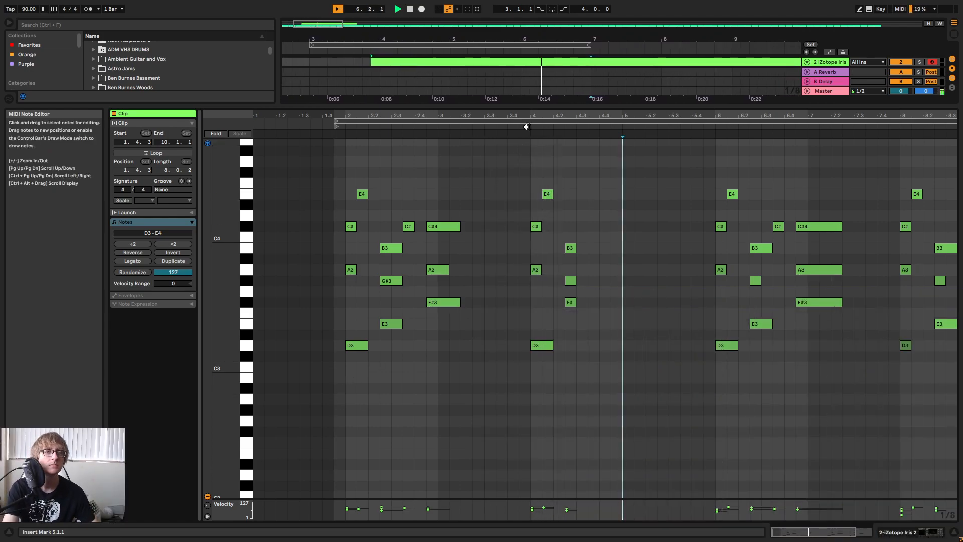
Trim the keys clip's start to bar 4 and crop the clip to eight bars.
{"action": "left_click_drag", "start_coordinate": [446, 106], "coordinate": [427, 266]}
{"action": "key", "text": "space"}
{"action": "left_click", "coordinate": [341, 150]}
{"action": "left_click_drag", "start_coordinate": [313, 73], "coordinate": [320, 75]}
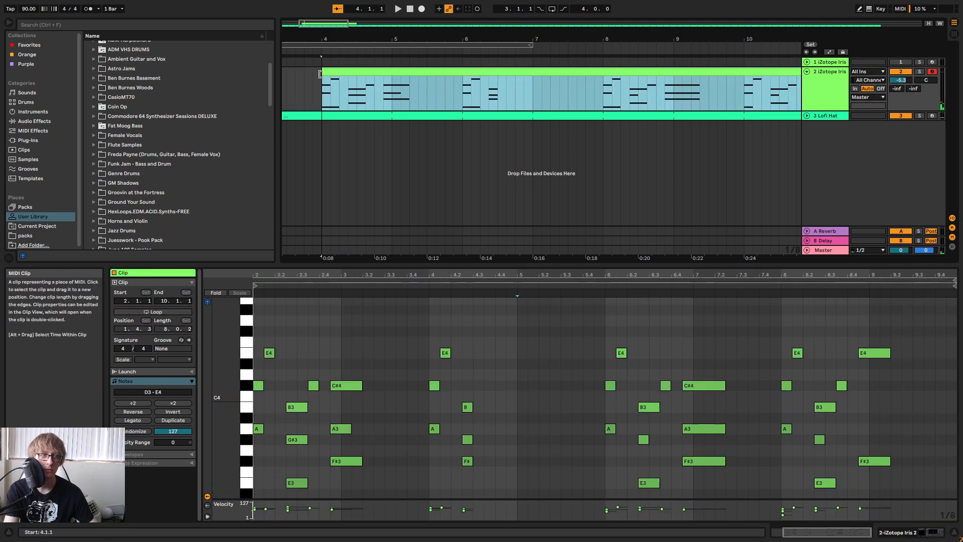
{"action": "right_click", "coordinate": [502, 72]}
{"action": "left_click", "coordinate": [533, 165]}
Play the cropped keys clip from its start in an enlarged note editor.
{"action": "key", "text": "space"}
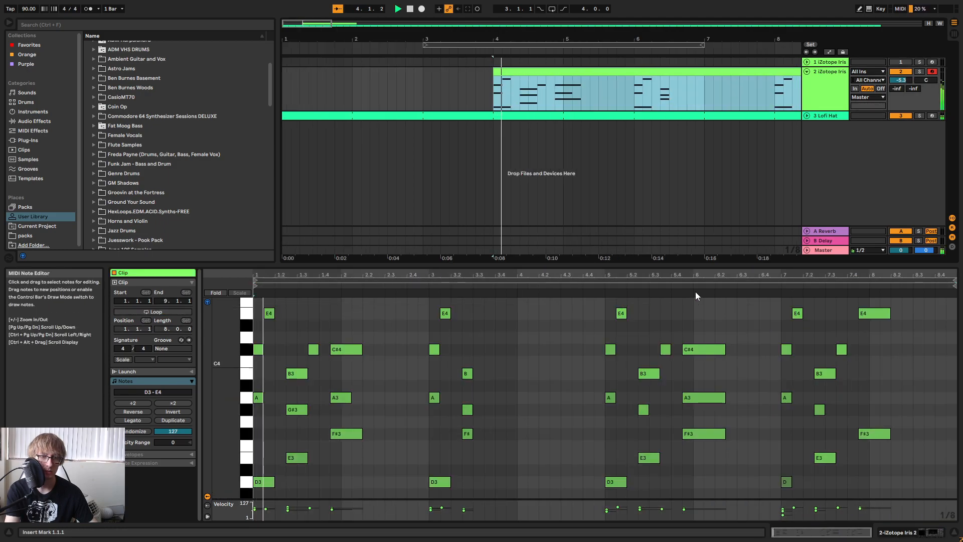
{"action": "left_click_drag", "start_coordinate": [695, 266], "coordinate": [699, 135]}
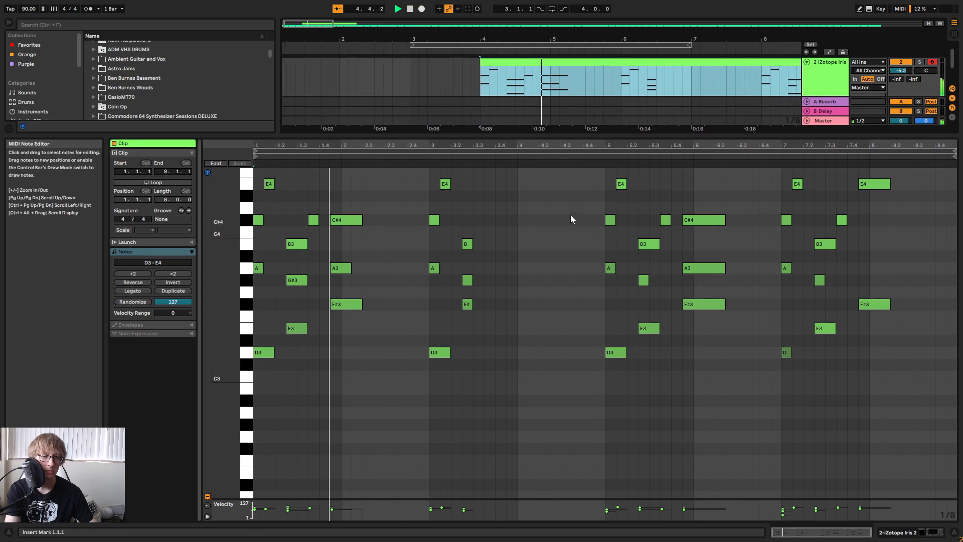
{"action": "scroll", "coordinate": [527, 191], "scroll_direction": "up", "scroll_amount": 3}
{"action": "scroll", "coordinate": [489, 221], "scroll_direction": "down", "scroll_amount": 3}
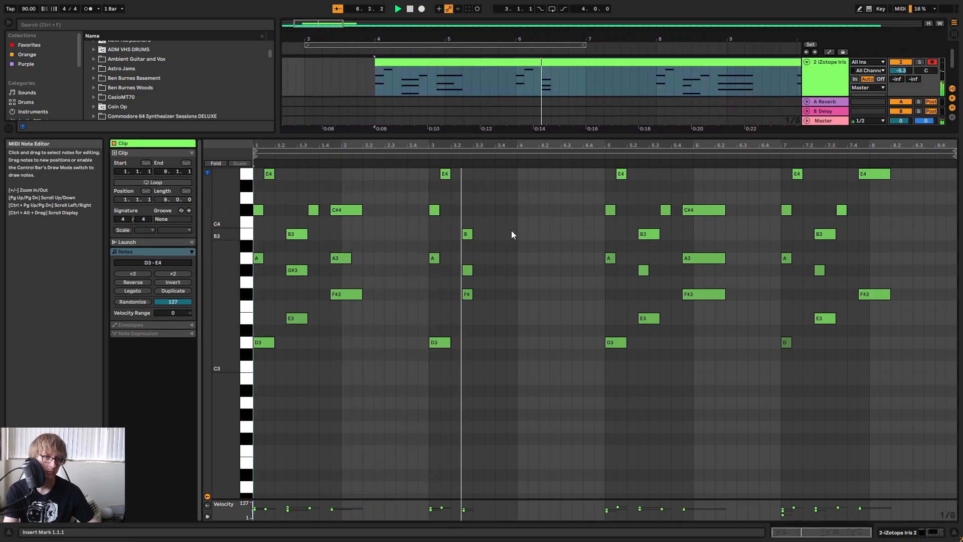
Lower the short F#3 note in clip bar 3 to E3 and add a 1/8 C#4 note at 3.3.3.
{"action": "scroll", "coordinate": [512, 234], "scroll_direction": "up", "scroll_amount": 2}
{"action": "left_click_drag", "start_coordinate": [454, 335], "coordinate": [484, 318]}
{"action": "key", "text": "Down"}
{"action": "key", "text": "Down"}
{"action": "key", "text": "space"}
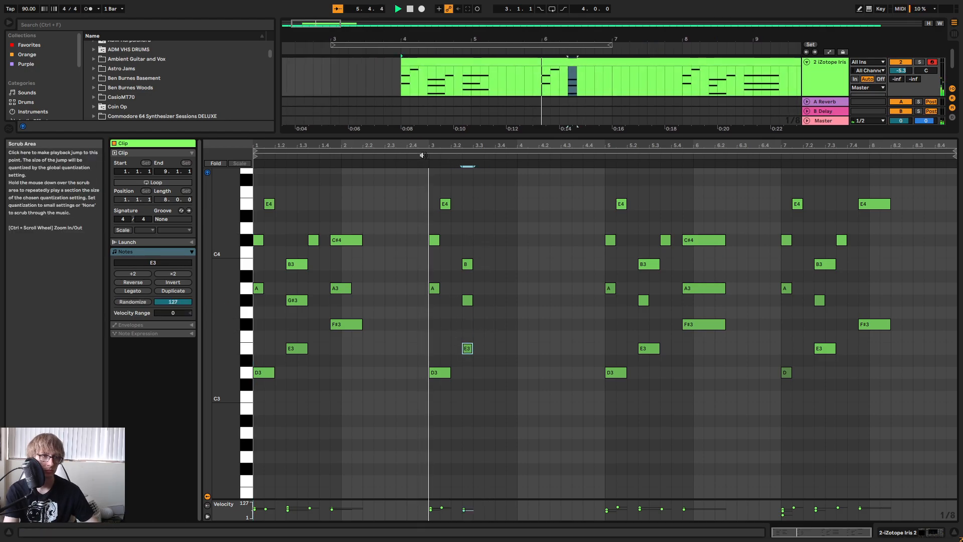
{"action": "double_click", "coordinate": [489, 240]}
{"action": "key", "text": "space"}
{"action": "left_click", "coordinate": [539, 251]}
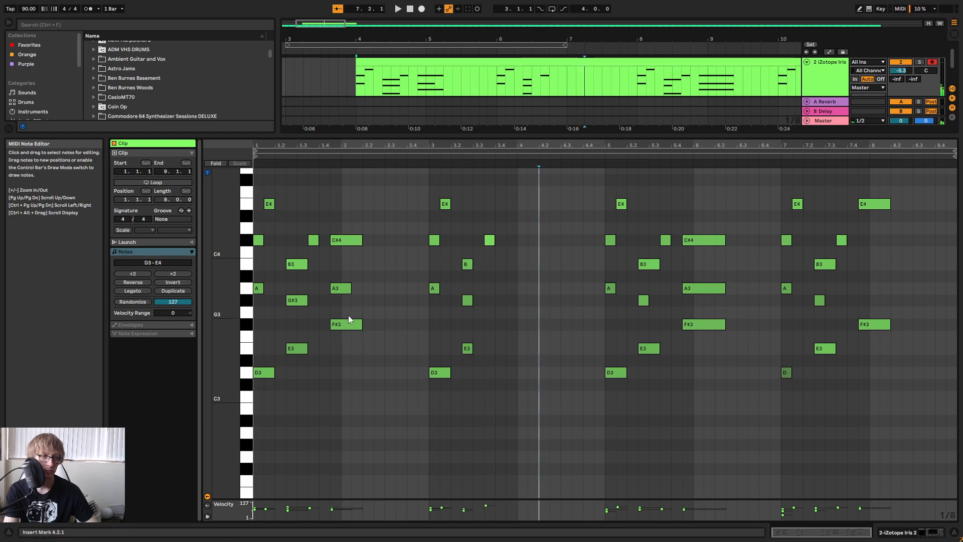
Copy the clip's last E4 and F#3 notes from 7.4.3 to 3.4.3.
{"action": "left_click_drag", "start_coordinate": [335, 346], "coordinate": [349, 203]}
{"action": "left_click", "coordinate": [780, 207]}
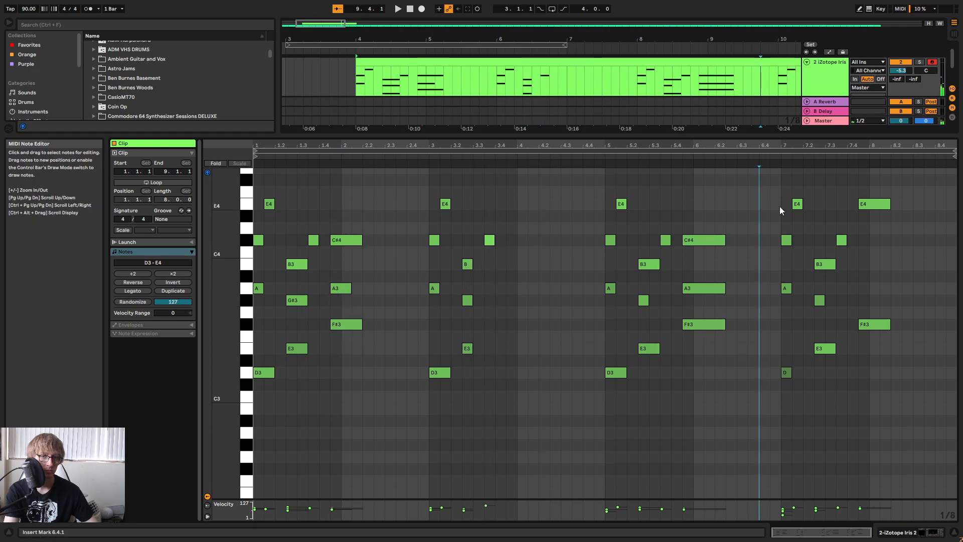
{"action": "left_click", "coordinate": [775, 157]}
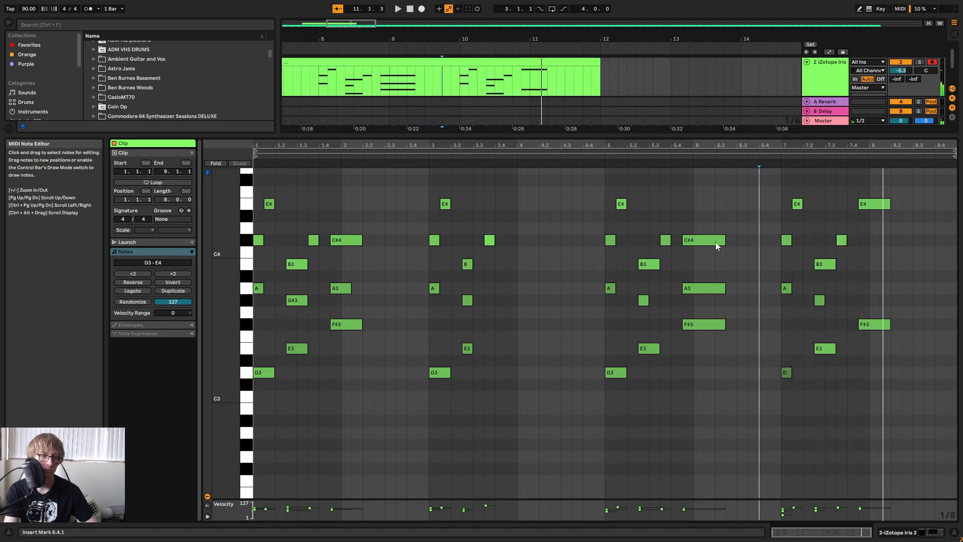
{"action": "left_click_drag", "start_coordinate": [865, 354], "coordinate": [909, 185]}
{"action": "key", "text": "ctrl+c"}
{"action": "left_click", "coordinate": [507, 214]}
{"action": "key", "text": "ctrl+v"}
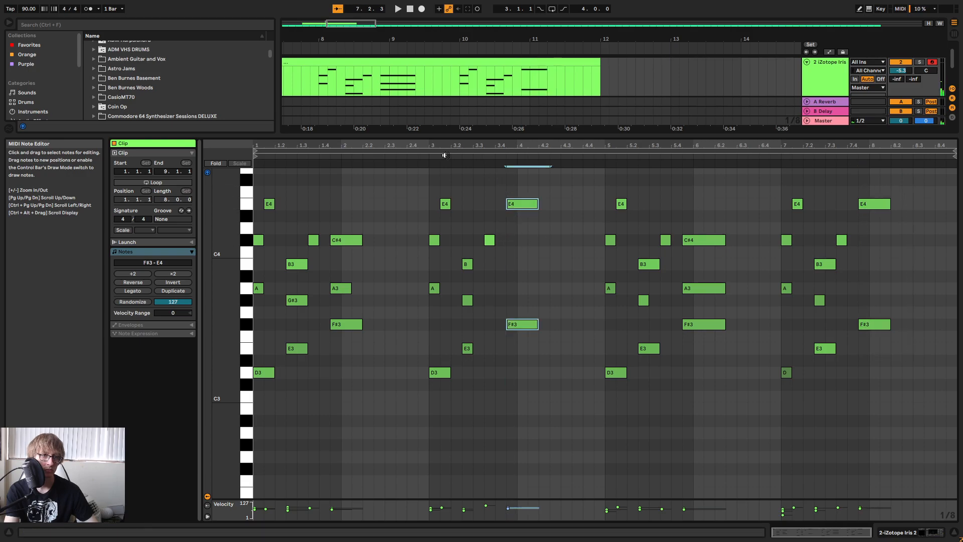
Play the clip and delete all notes from clip bar 5 to its end.
{"action": "key", "text": "space"}
{"action": "left_click_drag", "start_coordinate": [598, 402], "coordinate": [933, 175]}
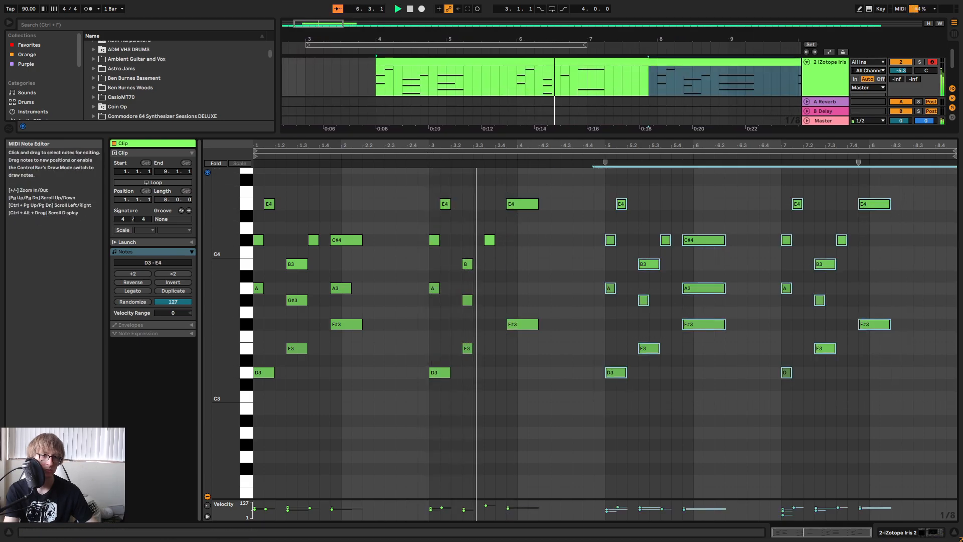
{"action": "key", "text": "Delete"}
{"action": "key", "text": "space"}
Raise the two pasted notes at 3.4.3 to F#4 and A3 and add a C#4 of the same length between them.
{"action": "left_click_drag", "start_coordinate": [512, 229], "coordinate": [533, 198]}
{"action": "key", "text": "Up"}
{"action": "key", "text": "Up"}
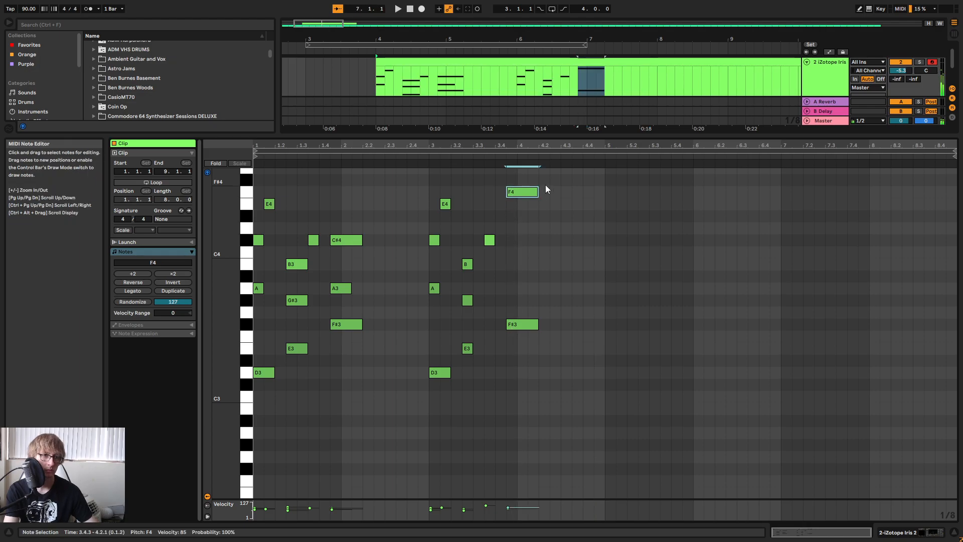
{"action": "left_click_drag", "start_coordinate": [521, 290], "coordinate": [527, 336]}
{"action": "key", "text": "Up"}
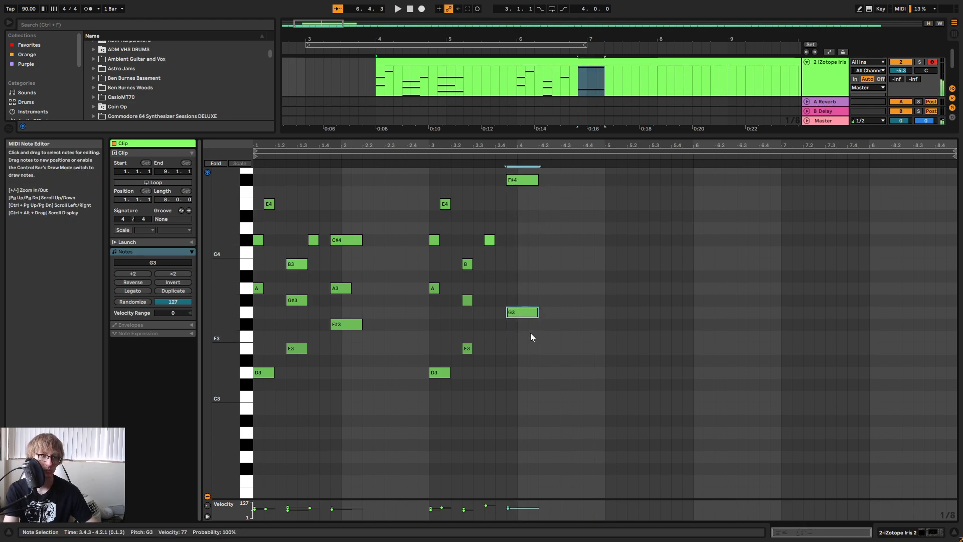
{"action": "key", "text": "Up"}
{"action": "key", "text": "Up"}
{"action": "left_click", "coordinate": [510, 242]}
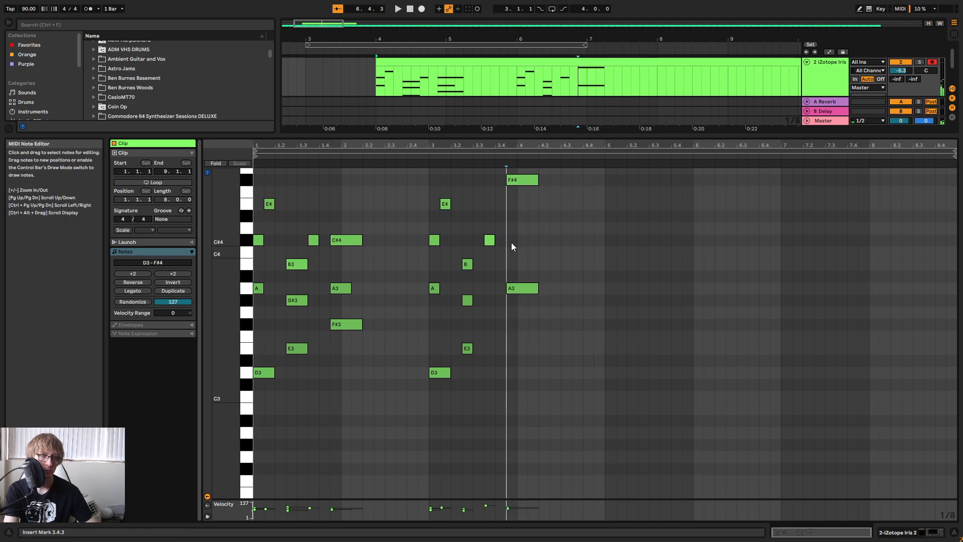
{"action": "double_click", "coordinate": [511, 242]}
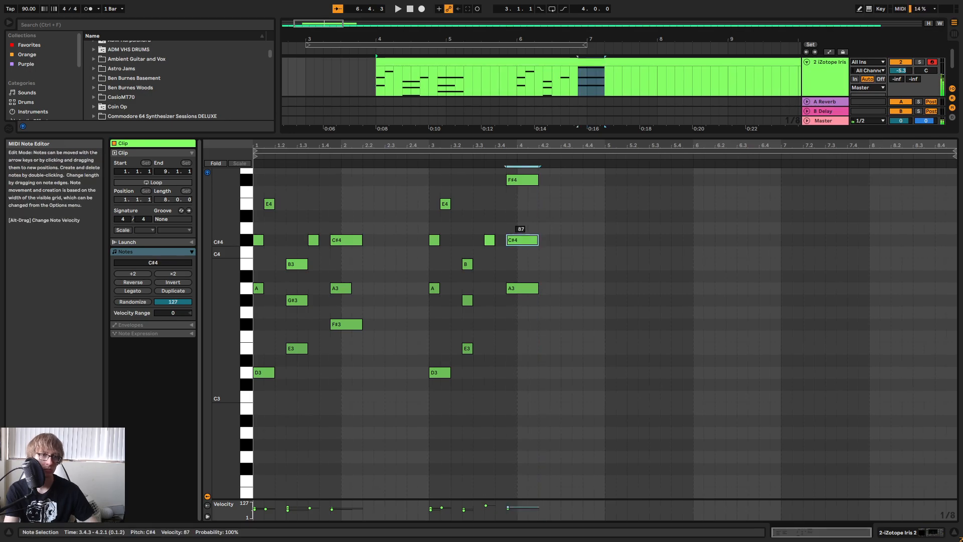
Play the first four bars of the clip to check the new chord at 3.4.3.
{"action": "left_click", "coordinate": [419, 162]}
{"action": "key", "text": "space"}
{"action": "left_click", "coordinate": [663, 233]}
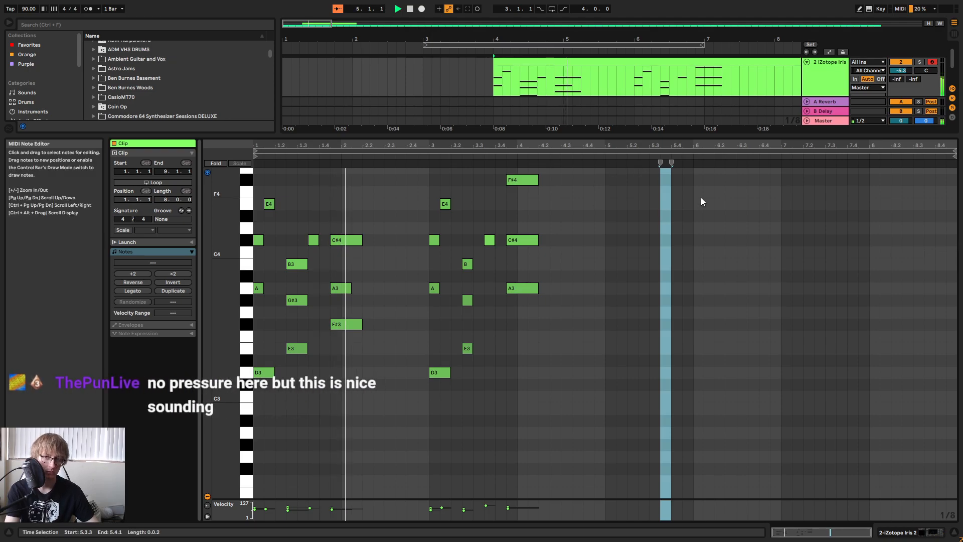
{"action": "left_click", "coordinate": [732, 218]}
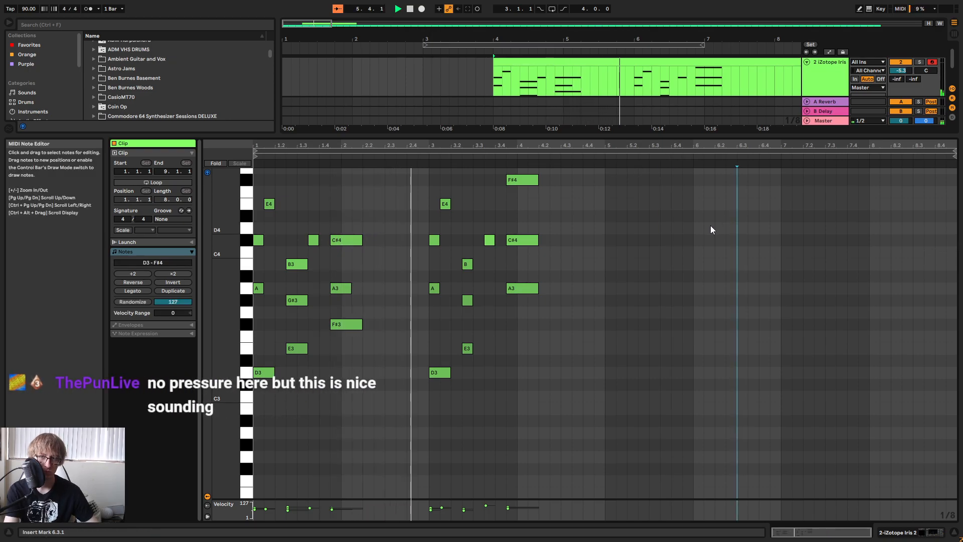
{"action": "scroll", "coordinate": [697, 246], "scroll_direction": "up", "scroll_amount": 4}
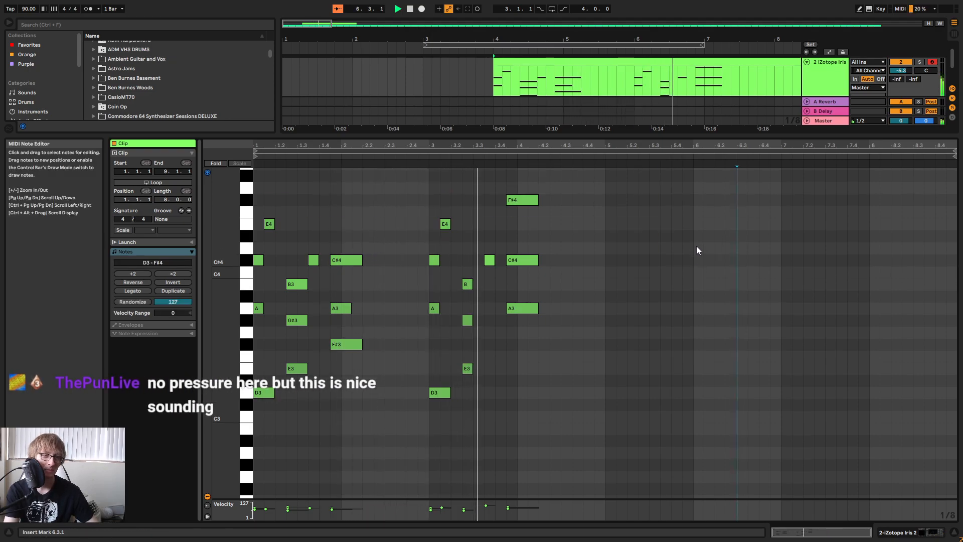
{"action": "key", "text": "space"}
{"action": "left_click", "coordinate": [559, 216]}
{"action": "left_click_drag", "start_coordinate": [529, 145], "coordinate": [548, 149]}
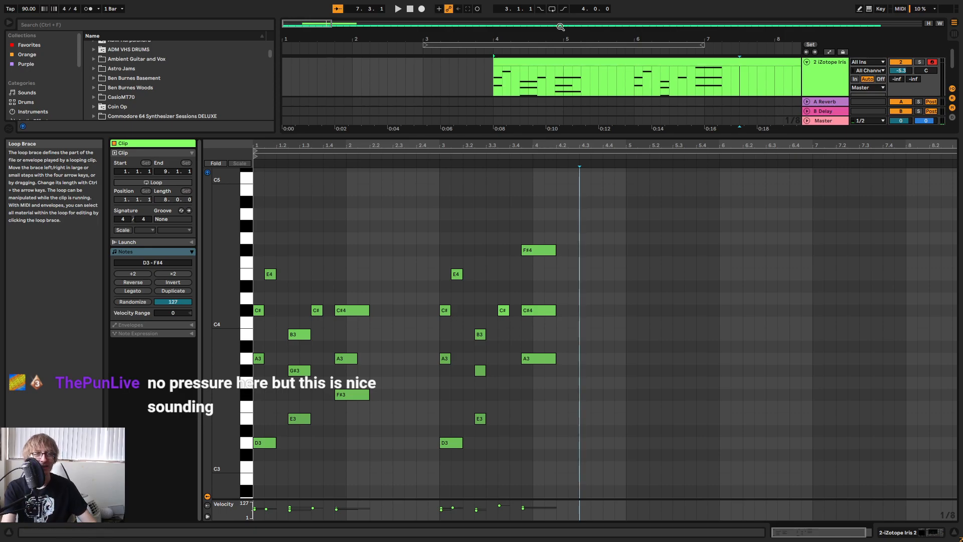
{"action": "left_click_drag", "start_coordinate": [646, 145], "coordinate": [646, 135]}
{"action": "scroll", "coordinate": [691, 245], "scroll_direction": "down", "scroll_amount": 2}
{"action": "scroll", "coordinate": [604, 228], "scroll_direction": "up", "scroll_amount": 1}
Copy the notes of clip bars 1 and 2 to 5.1.1.
{"action": "left_click", "coordinate": [604, 228]}
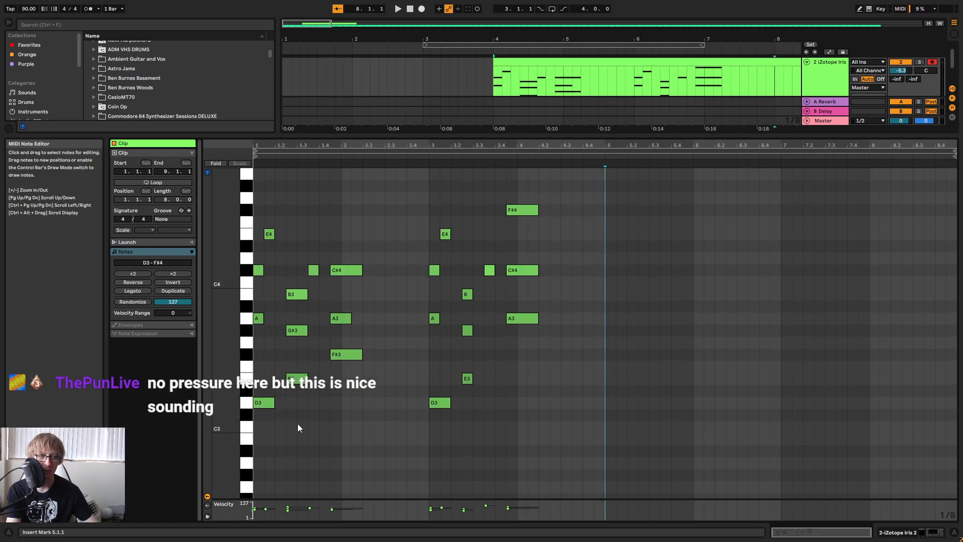
{"action": "left_click_drag", "start_coordinate": [407, 197], "coordinate": [256, 439]}
{"action": "left_click", "coordinate": [610, 265]}
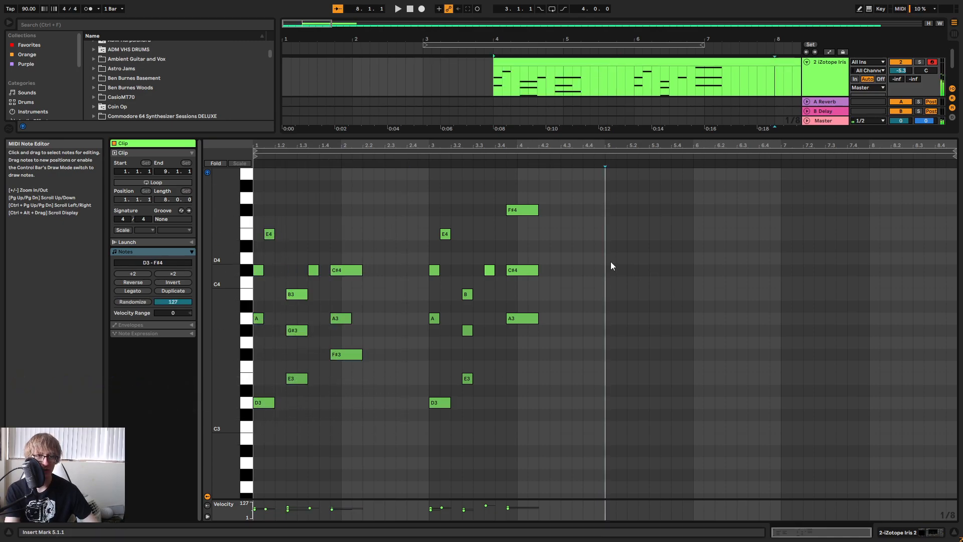
{"action": "key", "text": "ctrl+v"}
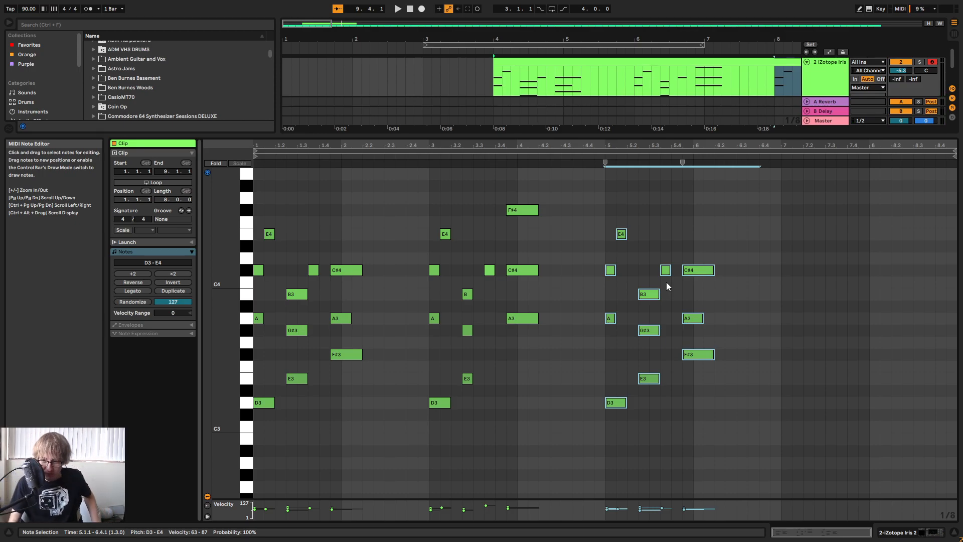
Play the extended phrase from the clip's start through bar 4.
{"action": "key", "text": "space"}
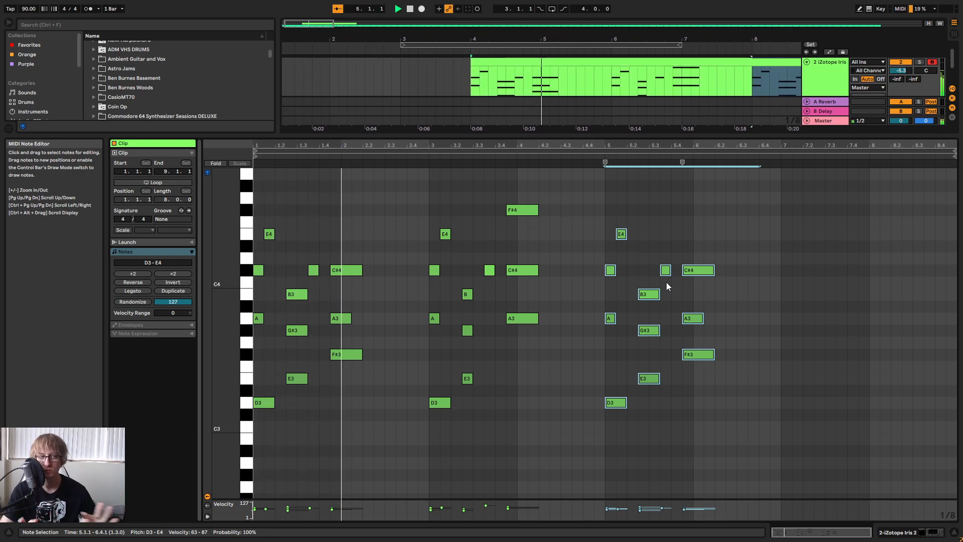
{"action": "left_click", "coordinate": [569, 219]}
{"action": "left_click_drag", "start_coordinate": [628, 146], "coordinate": [627, 160]}
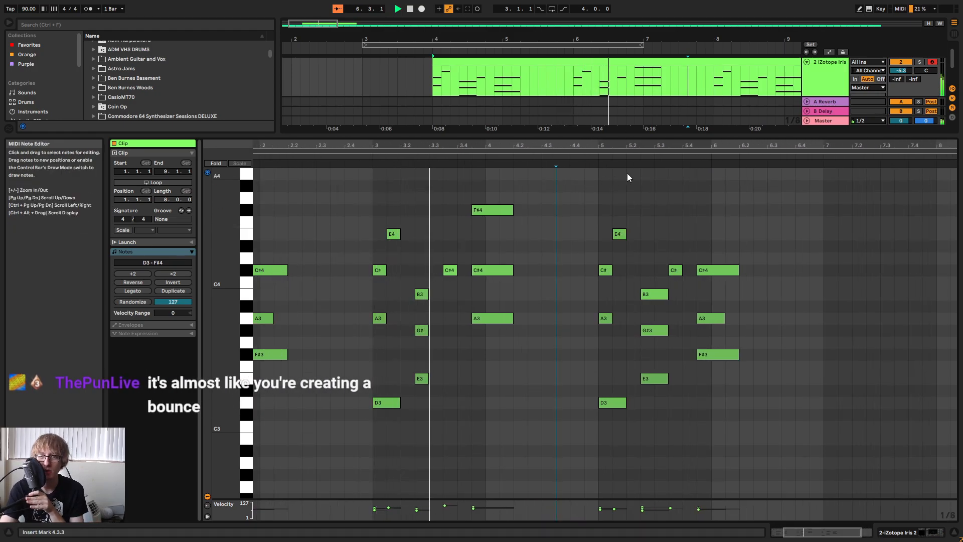
{"action": "left_click_drag", "start_coordinate": [546, 144], "coordinate": [585, 153]}
{"action": "key", "text": "space"}
{"action": "double_click", "coordinate": [551, 233]}
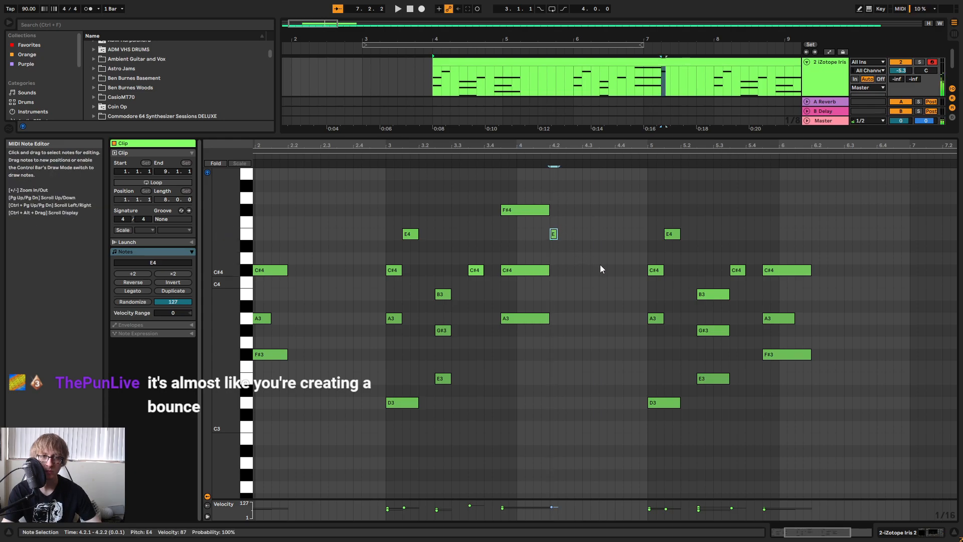
{"action": "left_click_drag", "start_coordinate": [601, 146], "coordinate": [594, 121]}
{"action": "key", "text": "Delete"}
Add a 1/8 E4 note at 4.2.1 after the long chord and play the phrase from clip bar 3.
{"action": "mouse_move", "coordinate": [537, 255]}
{"action": "left_mouse_down"}
{"action": "mouse_move", "coordinate": [559, 212]}
{"action": "mouse_move", "coordinate": [542, 237]}
{"action": "left_mouse_up"}
{"action": "key", "text": "ctrl+z"}
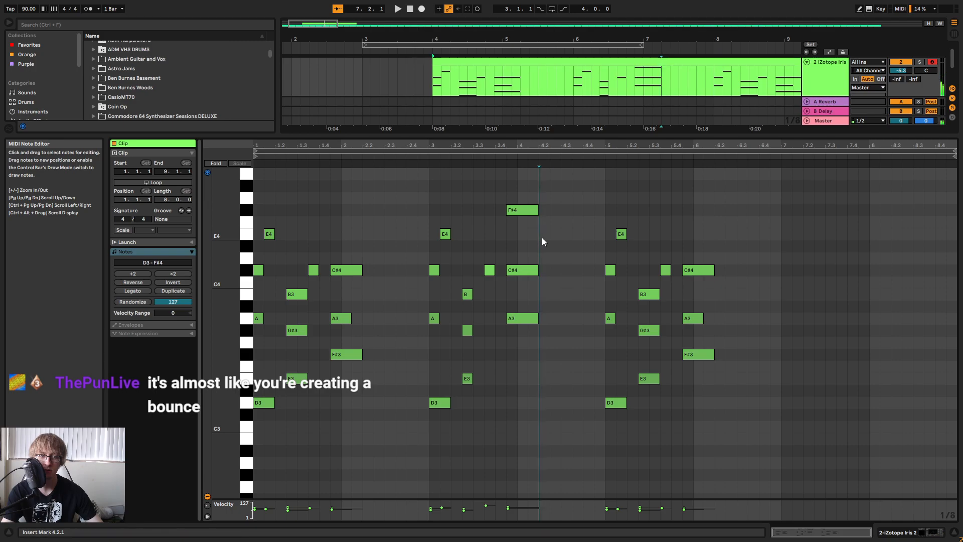
{"action": "key", "text": "space"}
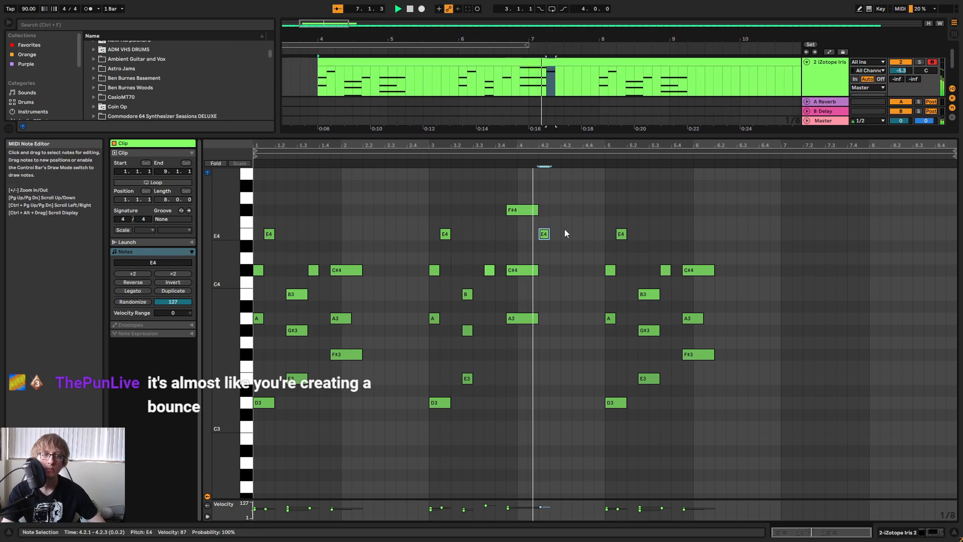
{"action": "left_click", "coordinate": [537, 248]}
{"action": "left_click", "coordinate": [426, 163]}
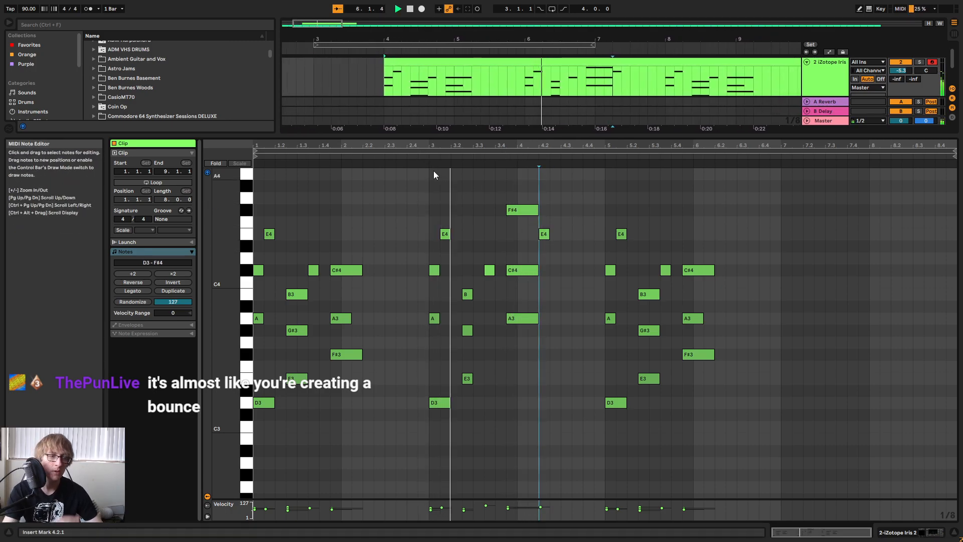
Try the E4 note at 3.1.3 an eighth earlier at 3.1.1, play the clip, and move the note back.
{"action": "key", "text": "space"}
{"action": "left_click_drag", "start_coordinate": [456, 219], "coordinate": [446, 237]}
{"action": "key", "text": "Left"}
{"action": "key", "text": "space"}
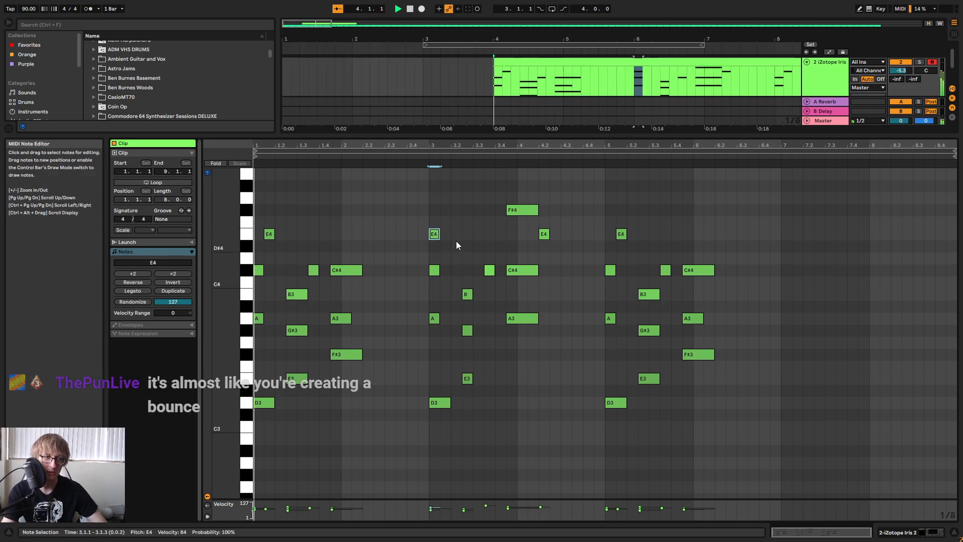
{"action": "key", "text": "Right"}
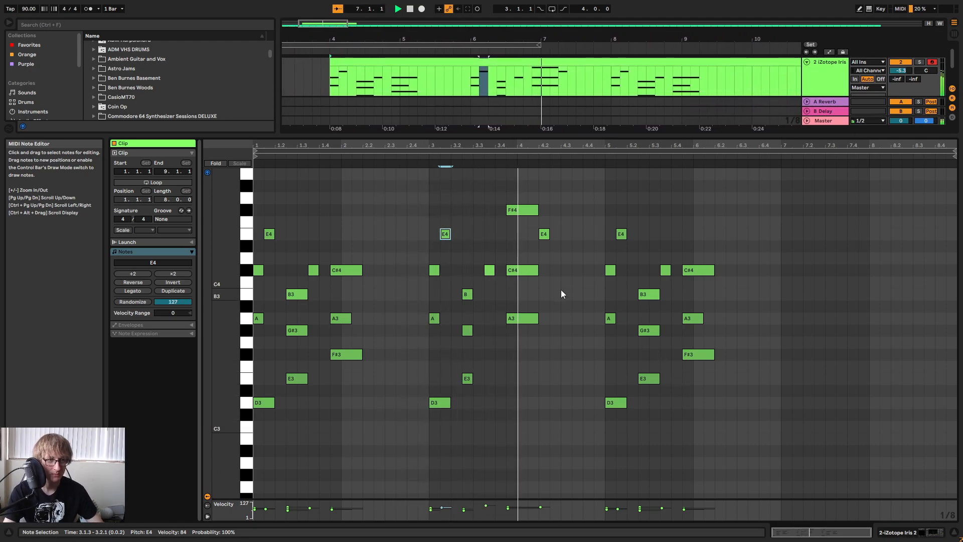
Add a 1/8 D4 note at 4.2.3 following the short E4.
{"action": "double_click", "coordinate": [554, 269]}
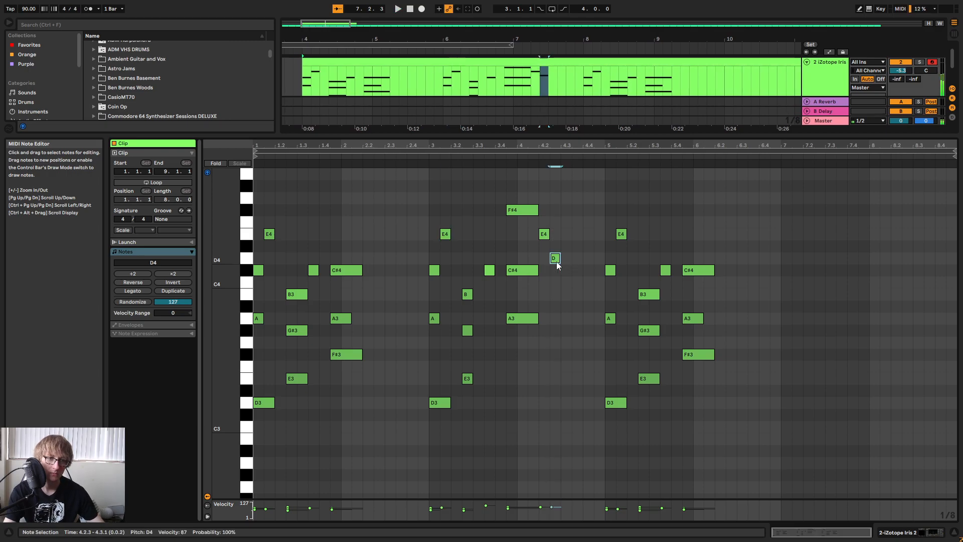
Replace the short D4 at 4.2.3 with a copy of the F#3, A3 and C#4 chord from bar 2.
{"action": "left_click_drag", "start_coordinate": [520, 347], "coordinate": [532, 201]}
{"action": "left_click", "coordinate": [556, 270]}
{"action": "key", "text": "Delete"}
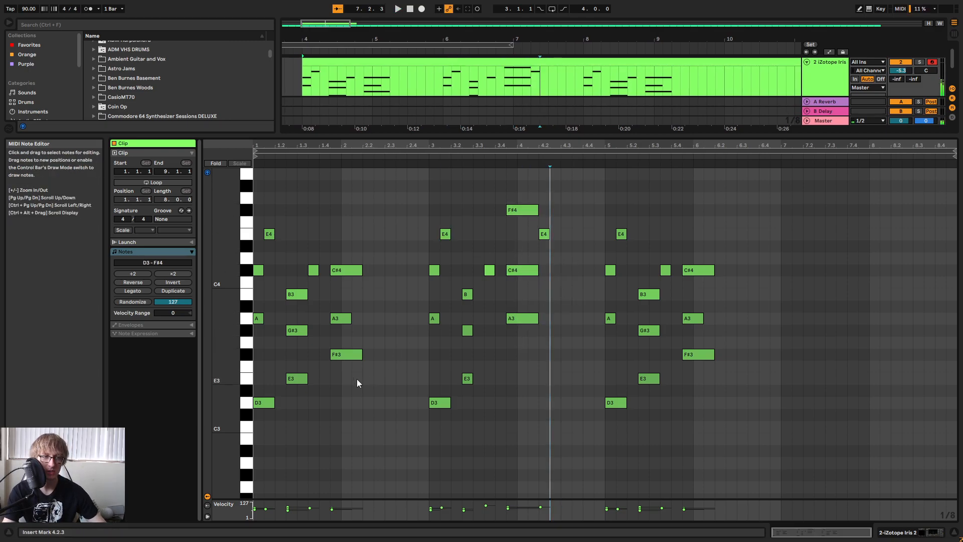
{"action": "left_click_drag", "start_coordinate": [329, 380], "coordinate": [373, 243]}
{"action": "key", "text": "ctrl+c"}
{"action": "left_click", "coordinate": [558, 300]}
{"action": "key", "text": "ctrl+v"}
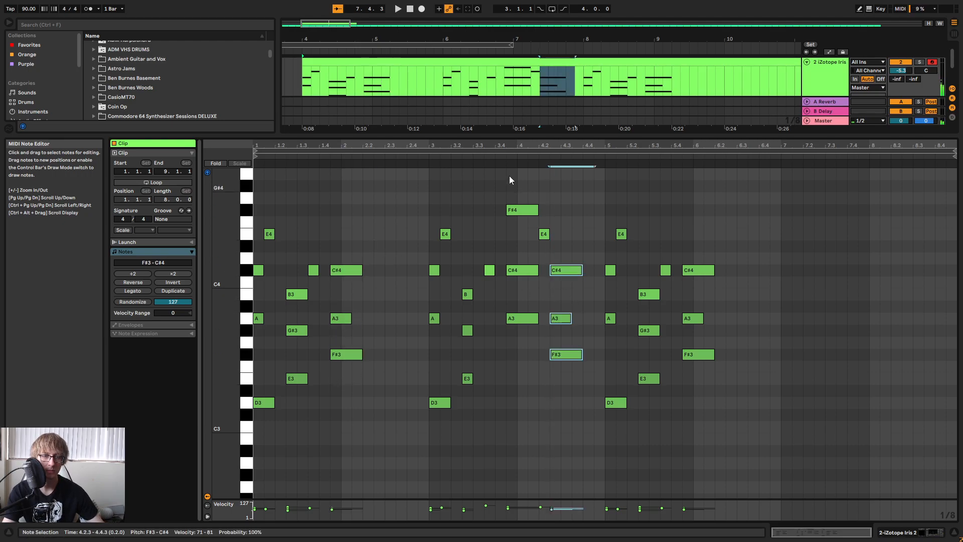
Play the phrase through the chord pasted at 4.2.3.
{"action": "key", "text": "space"}
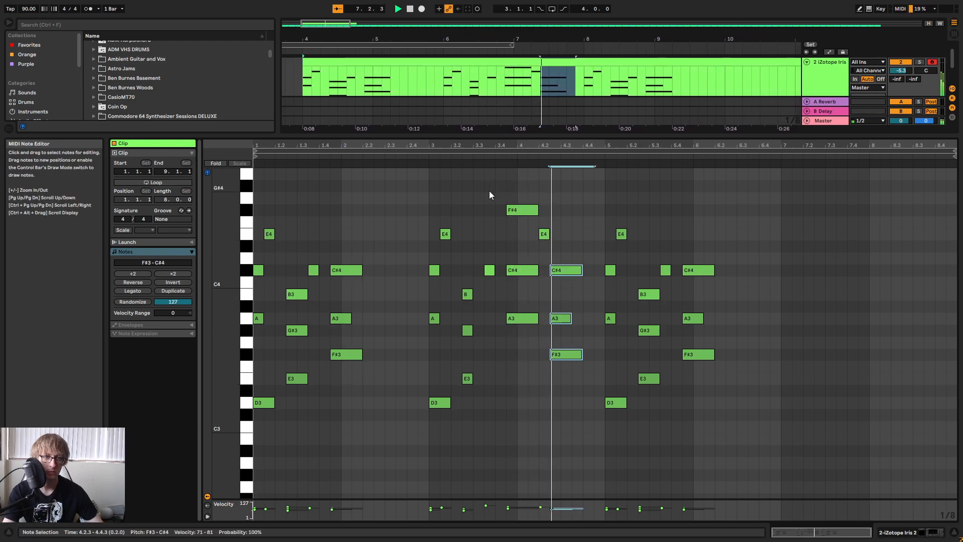
{"action": "left_click", "coordinate": [408, 166]}
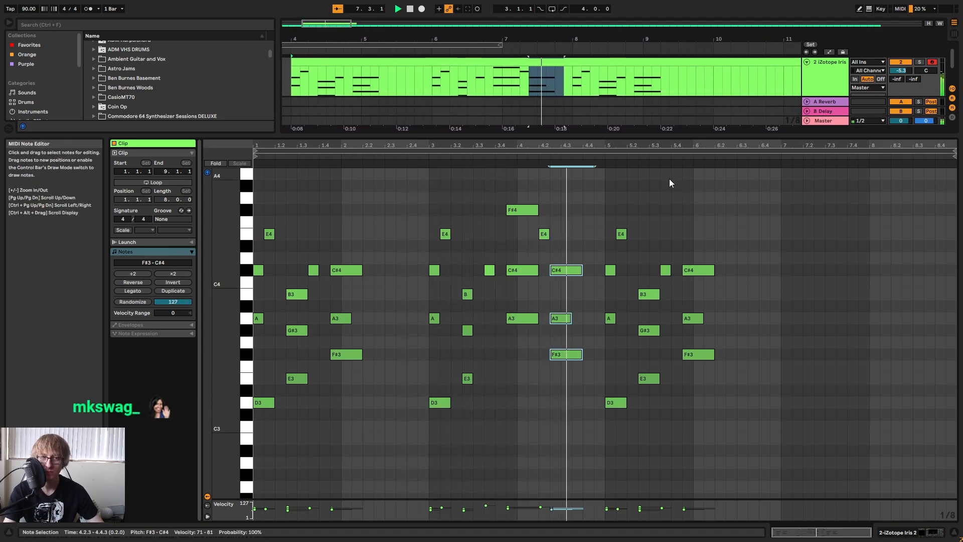
{"action": "left_click", "coordinate": [571, 230]}
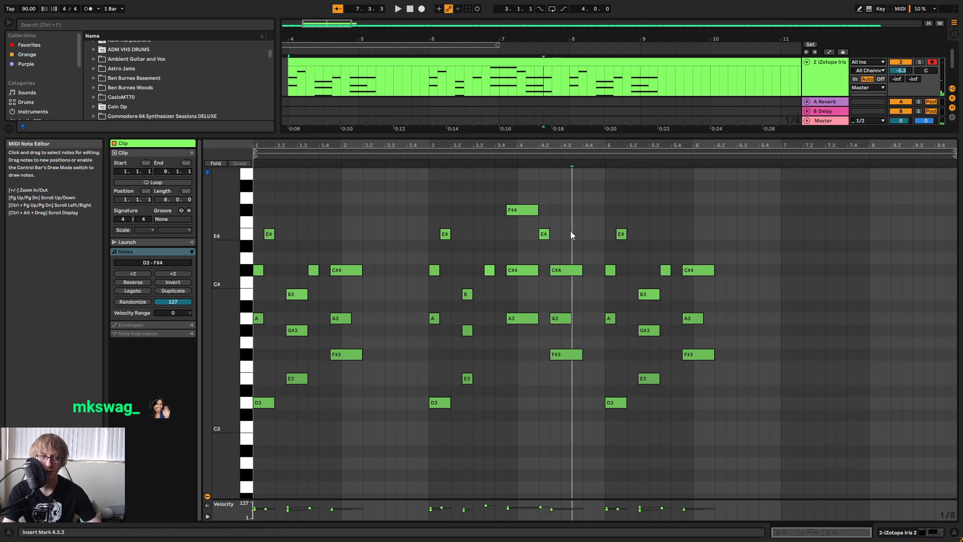
Lower the chord at 4.2.3 by moving its A3 to G#3 and its F#3 to E3, keeping the C#4.
{"action": "mouse_move", "coordinate": [545, 380]}
{"action": "left_mouse_down"}
{"action": "mouse_move", "coordinate": [579, 297]}
{"action": "mouse_move", "coordinate": [567, 264]}
{"action": "left_mouse_up"}
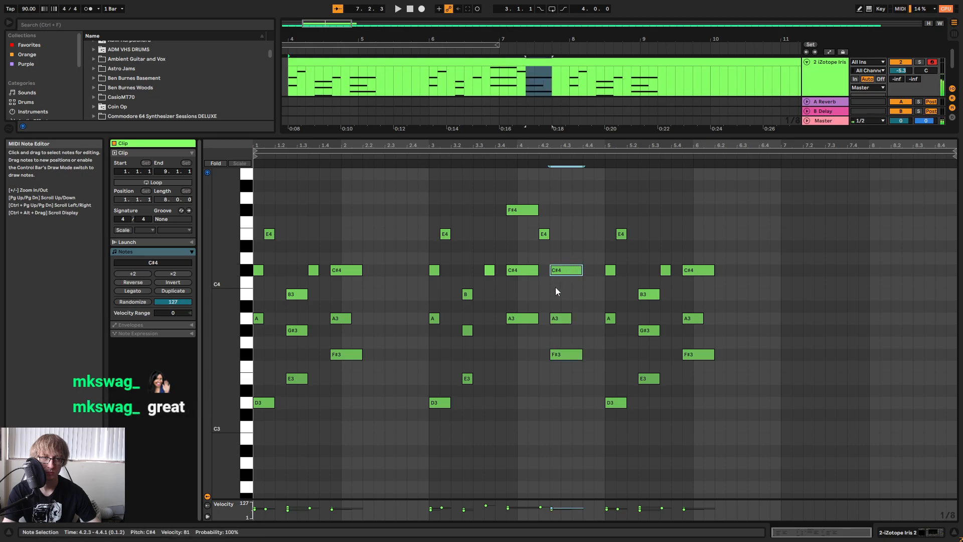
{"action": "double_click", "coordinate": [567, 246]}
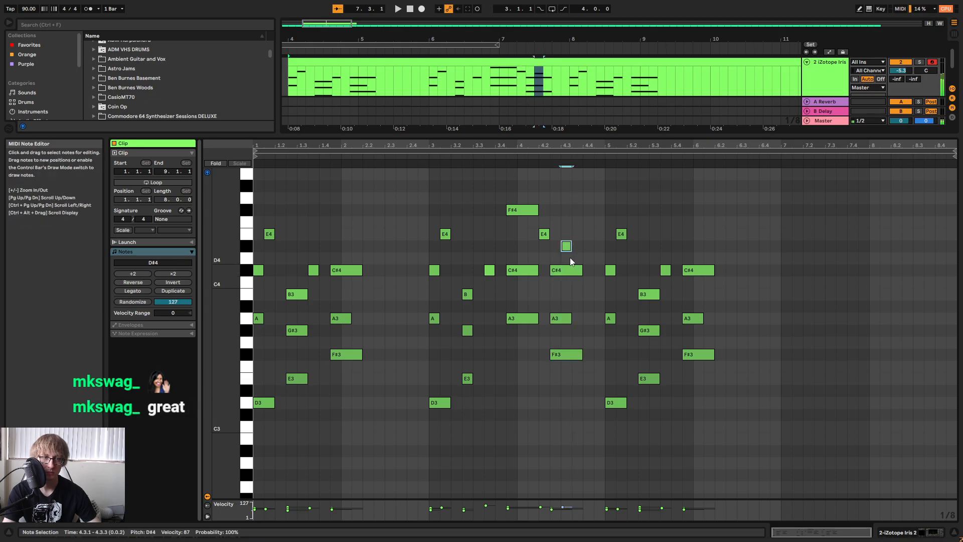
{"action": "double_click", "coordinate": [567, 247]}
{"action": "left_click_drag", "start_coordinate": [549, 387], "coordinate": [582, 312]}
{"action": "key", "text": "Down"}
{"action": "left_click", "coordinate": [556, 366]}
{"action": "key", "text": "Down"}
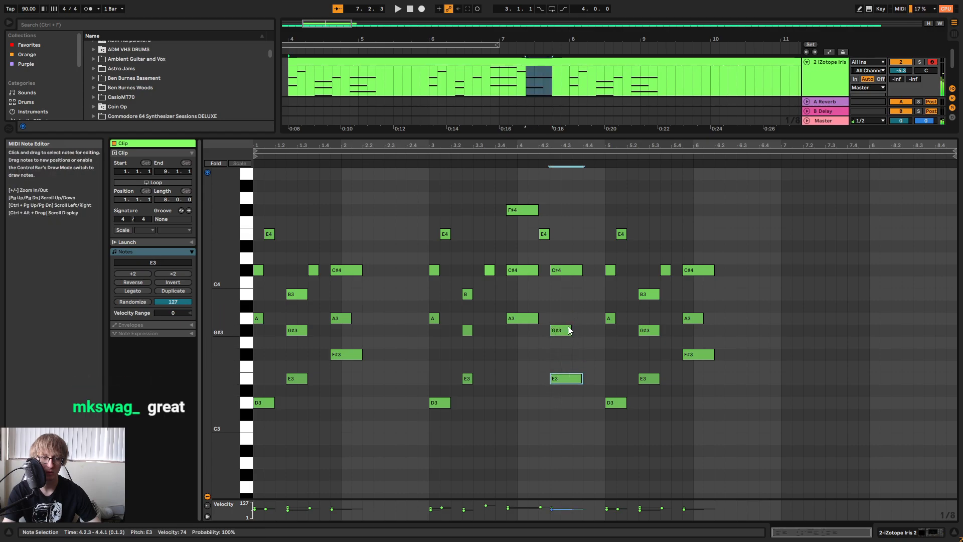
Add a 1/8 B3 note at 4.3.3 within the last chord of bar 4 and play the phrase.
{"action": "double_click", "coordinate": [575, 294]}
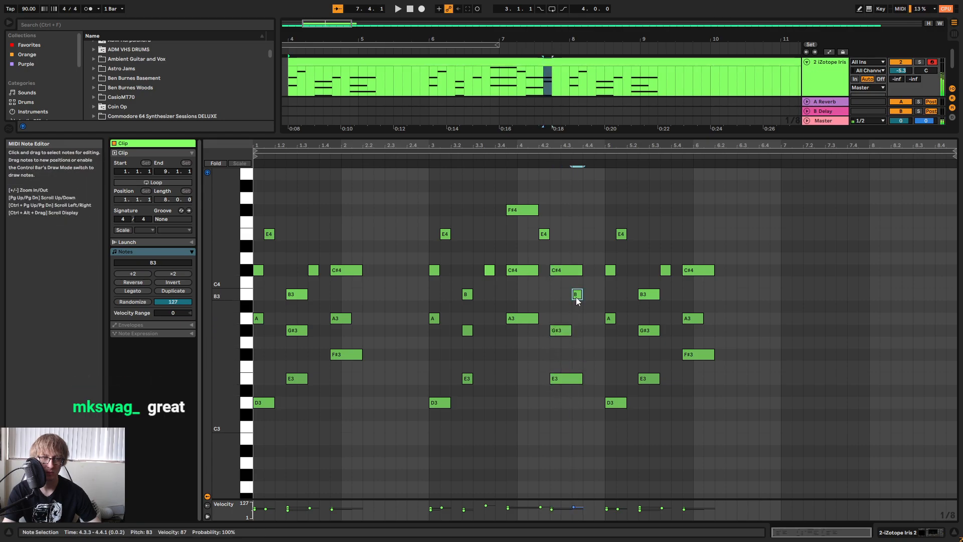
{"action": "key", "text": "space"}
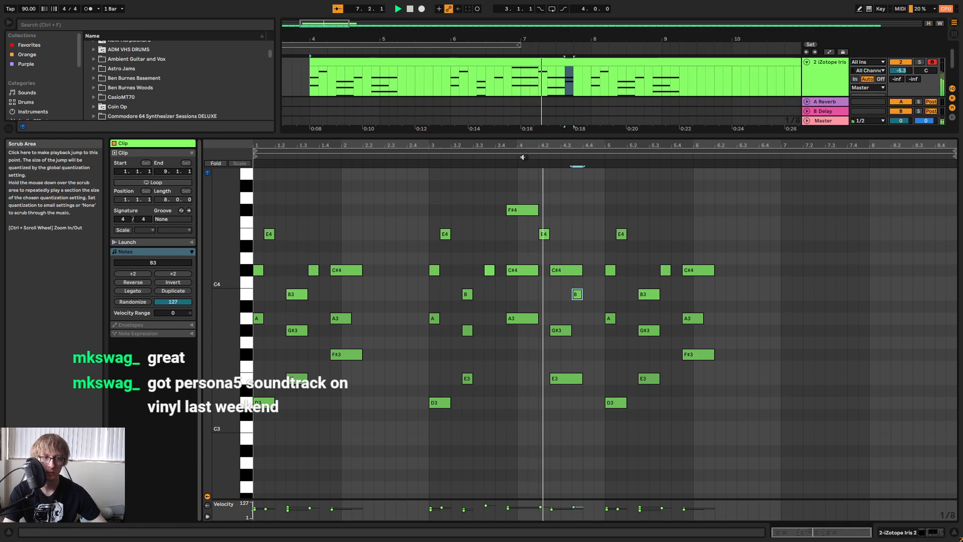
{"action": "left_click", "coordinate": [598, 295]}
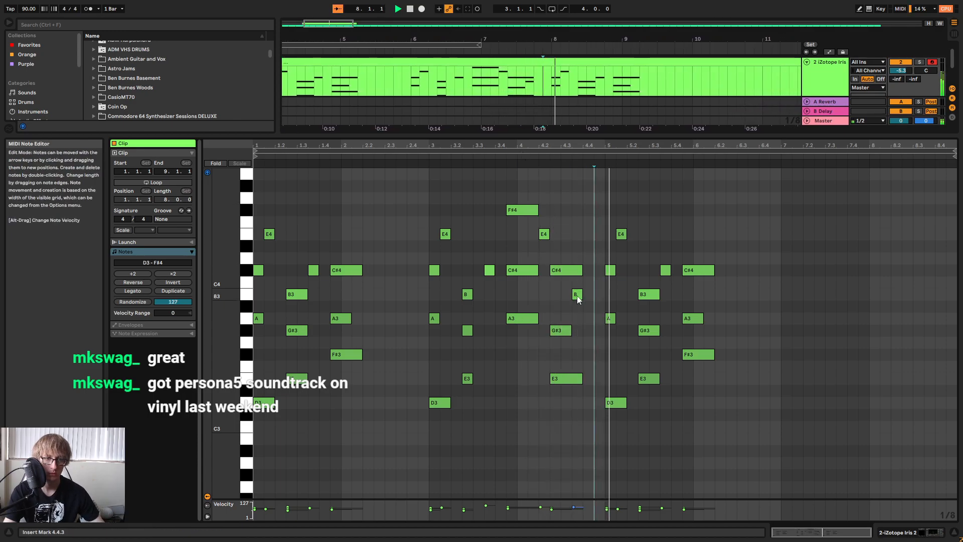
{"action": "key", "text": "space"}
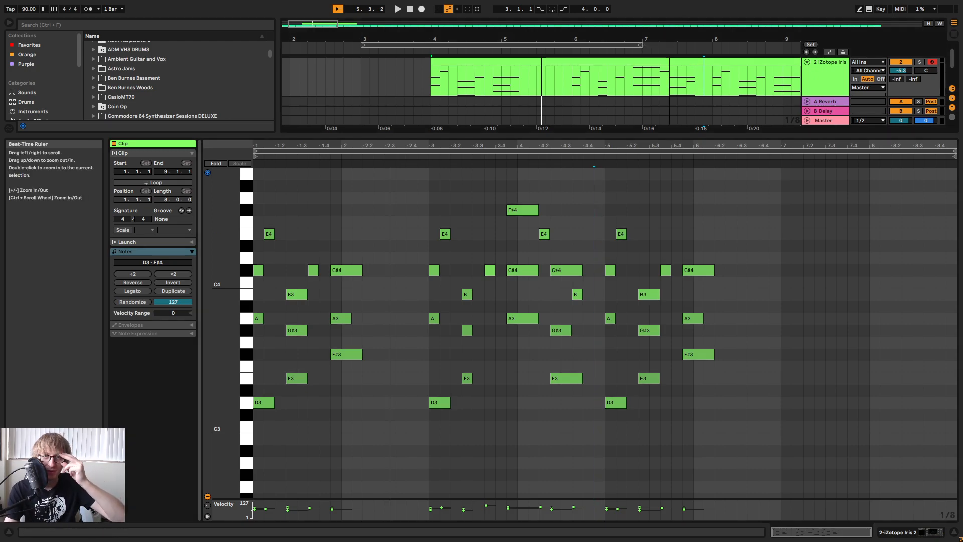
{"action": "left_click_drag", "start_coordinate": [670, 39], "coordinate": [657, 30]}
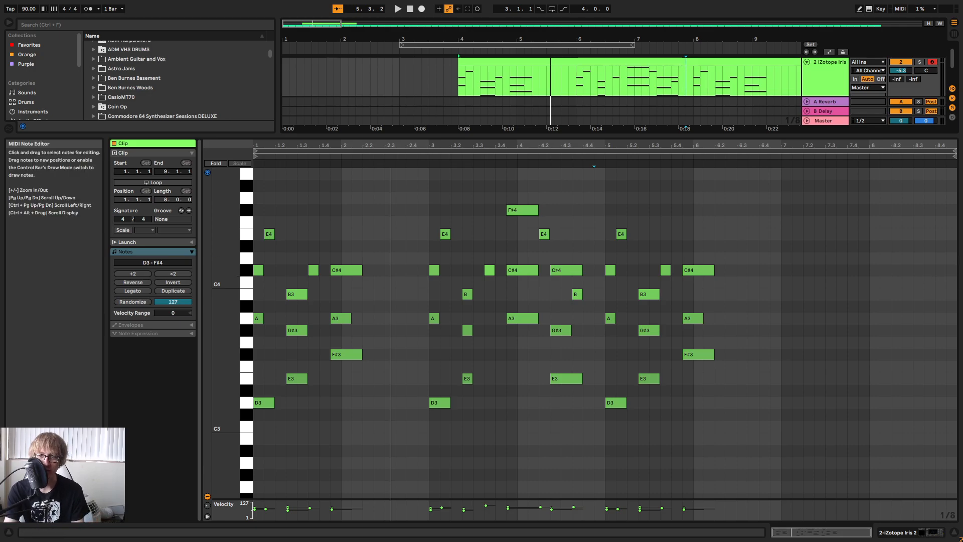
{"action": "left_click", "coordinate": [770, 243]}
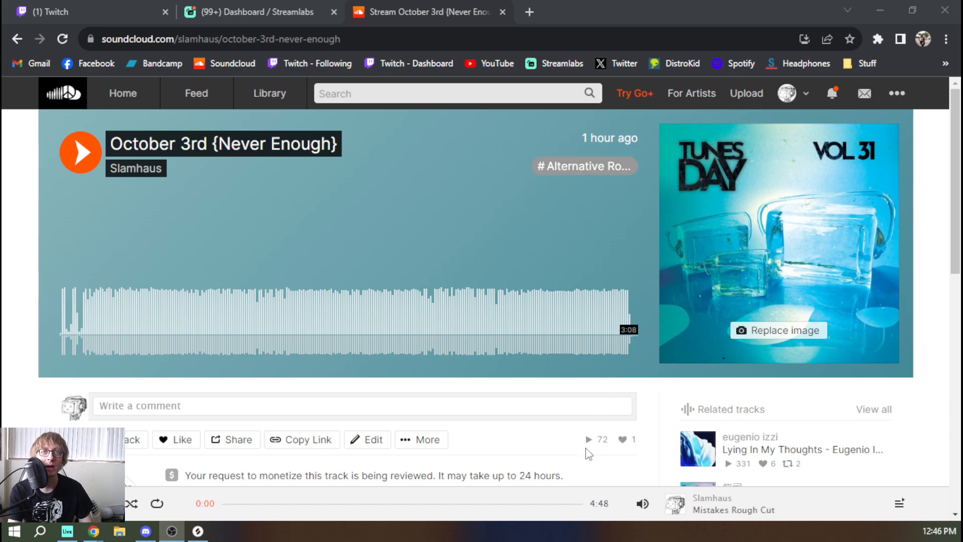
Look over the October 3rd {Never Enough} track page on SoundCloud, including its play count and description.
{"action": "left_click_drag", "start_coordinate": [602, 445], "coordinate": [610, 445]}
{"action": "left_click", "coordinate": [601, 442]}
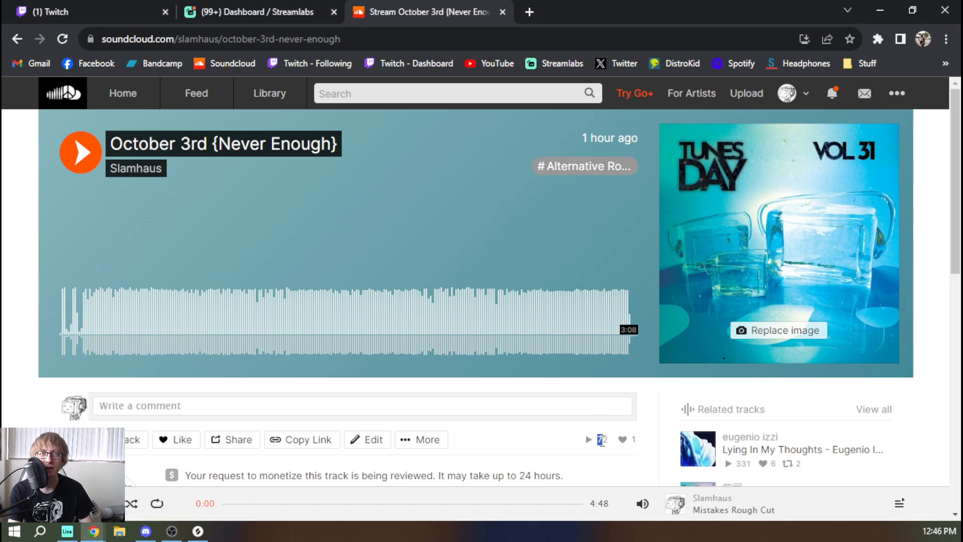
{"action": "left_click", "coordinate": [552, 443]}
{"action": "scroll", "coordinate": [516, 406], "scroll_direction": "down", "scroll_amount": 4}
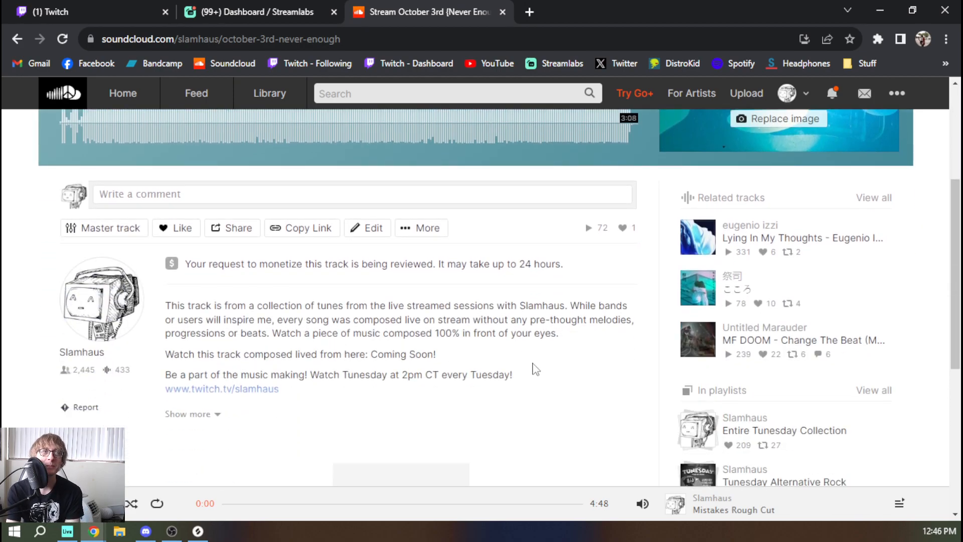
{"action": "scroll", "coordinate": [534, 371], "scroll_direction": "up", "scroll_amount": 4}
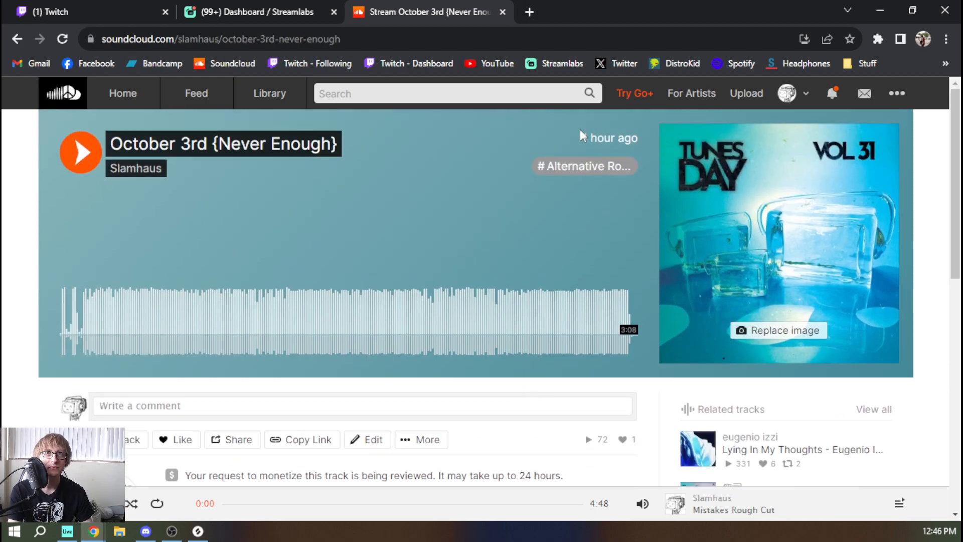
Review the recent likes in the SoundCloud notifications list and close it.
{"action": "left_click", "coordinate": [832, 93]}
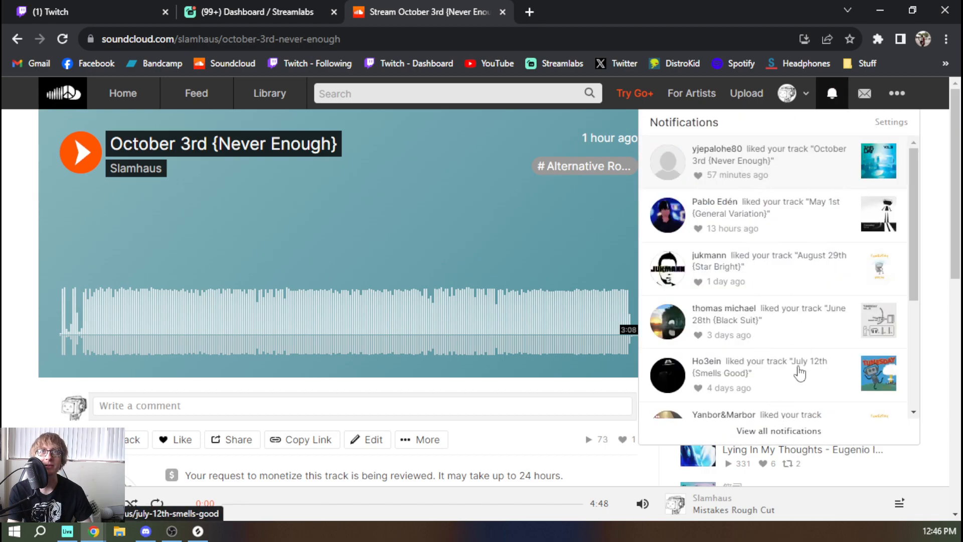
{"action": "left_click", "coordinate": [831, 98]}
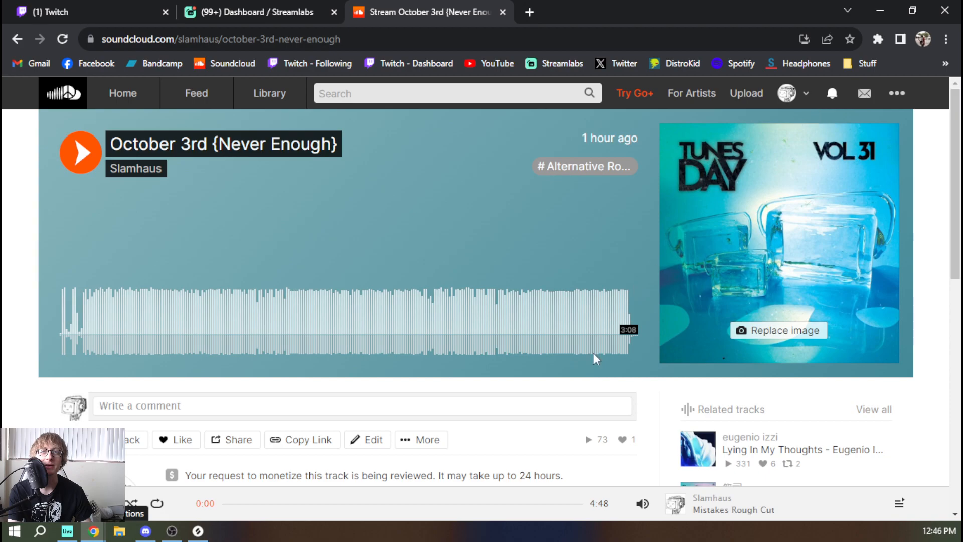
{"action": "left_click", "coordinate": [830, 102]}
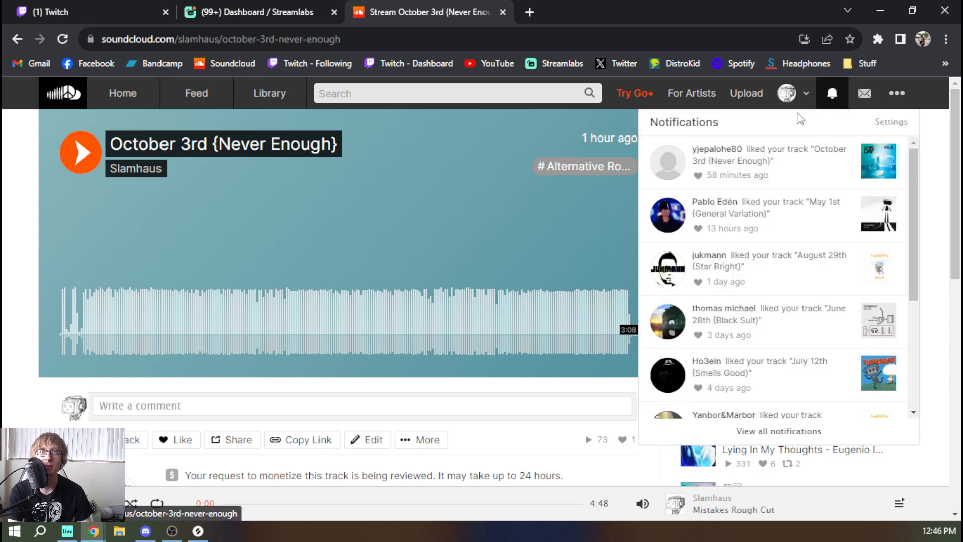
{"action": "scroll", "coordinate": [789, 171], "scroll_direction": "down", "scroll_amount": 4}
{"action": "scroll", "coordinate": [788, 172], "scroll_direction": "up", "scroll_amount": 1}
{"action": "scroll", "coordinate": [788, 170], "scroll_direction": "down", "scroll_amount": 1}
{"action": "scroll", "coordinate": [803, 166], "scroll_direction": "up", "scroll_amount": 4}
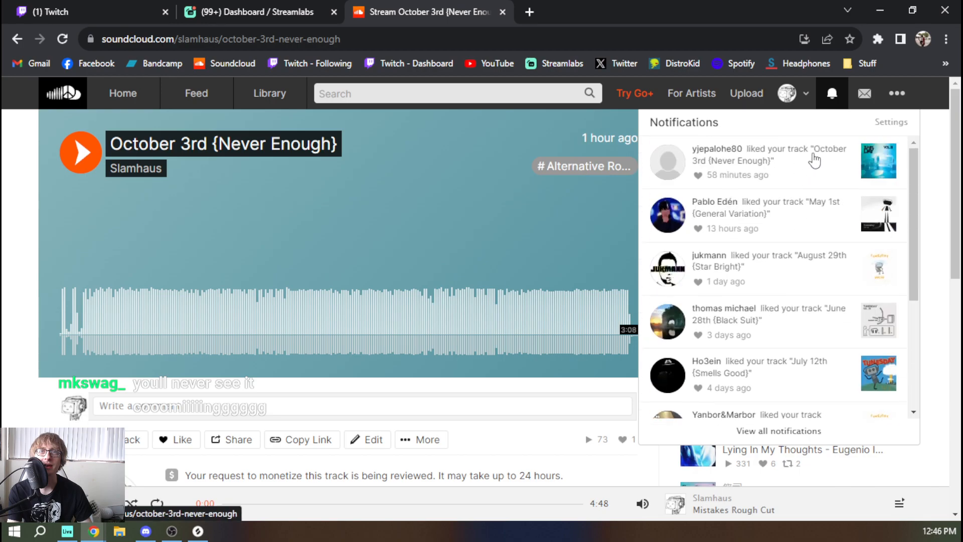
{"action": "left_click", "coordinate": [832, 95]}
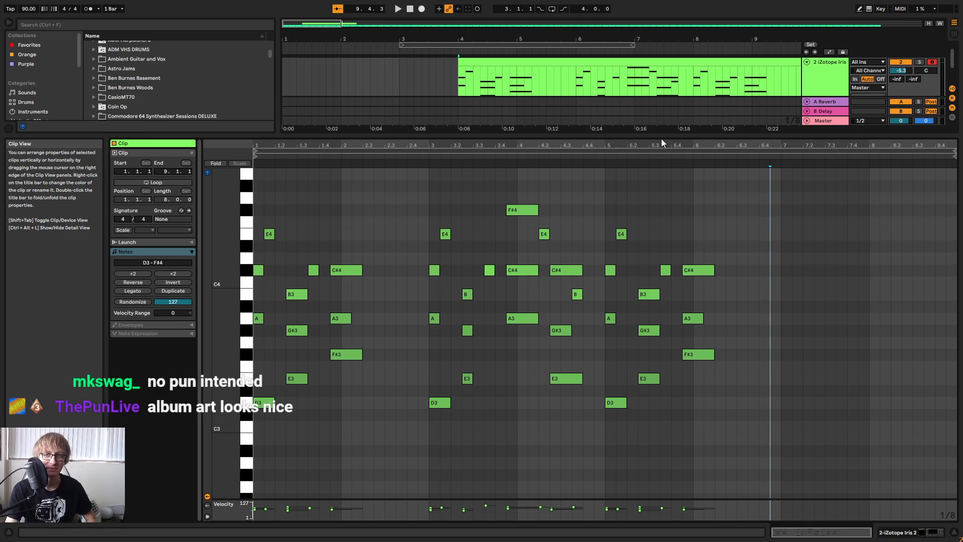
Return to Ableton Live and play the edited keys clip.
{"action": "left_click", "coordinate": [791, 243]}
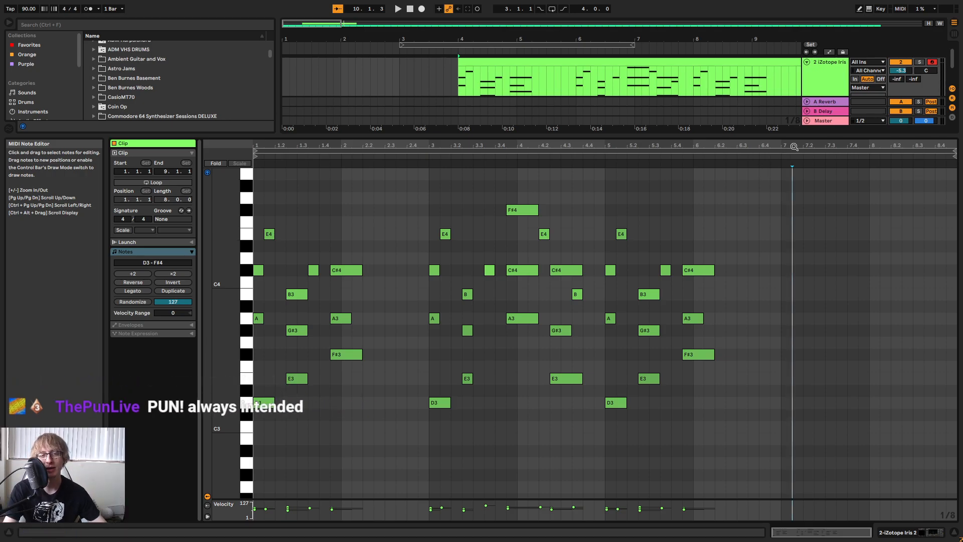
{"action": "left_click", "coordinate": [814, 306]}
{"action": "key", "text": "space"}
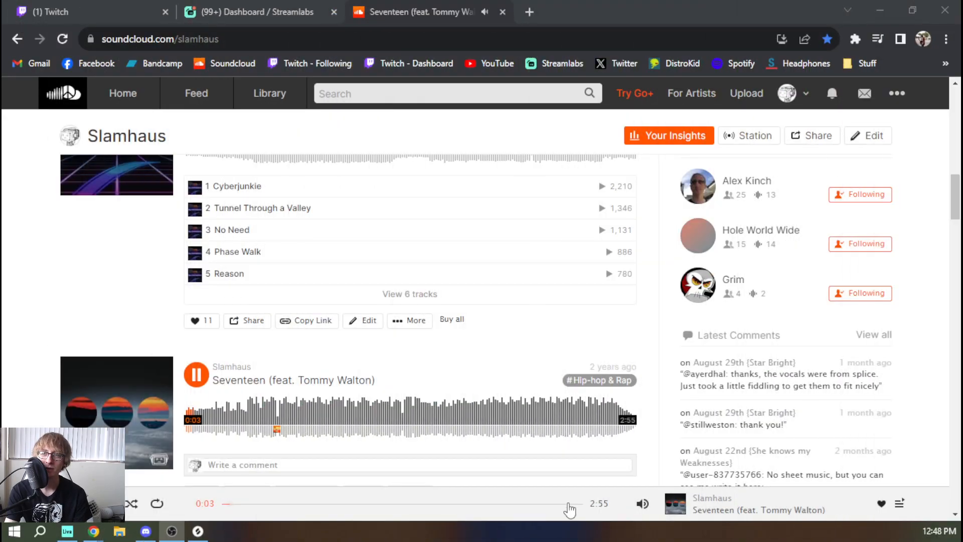
Look through the Slamhaus profile on SoundCloud and pause the track Seventeen.
{"action": "scroll", "coordinate": [266, 393], "scroll_direction": "down", "scroll_amount": 1}
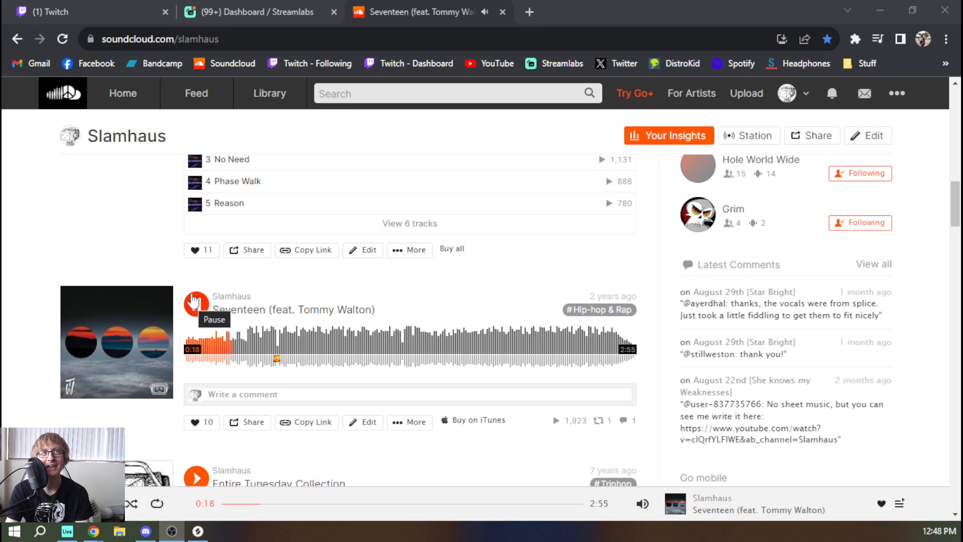
{"action": "left_click", "coordinate": [192, 302]}
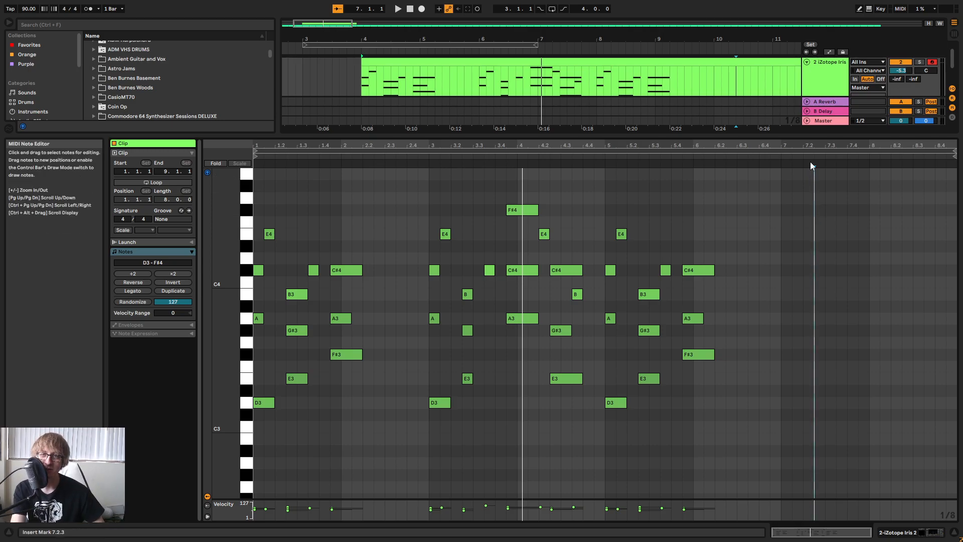
Play the keys clip in Ableton Live and duplicate the bars 3–4 phrase to start at bar 7.
{"action": "left_click", "coordinate": [826, 236]}
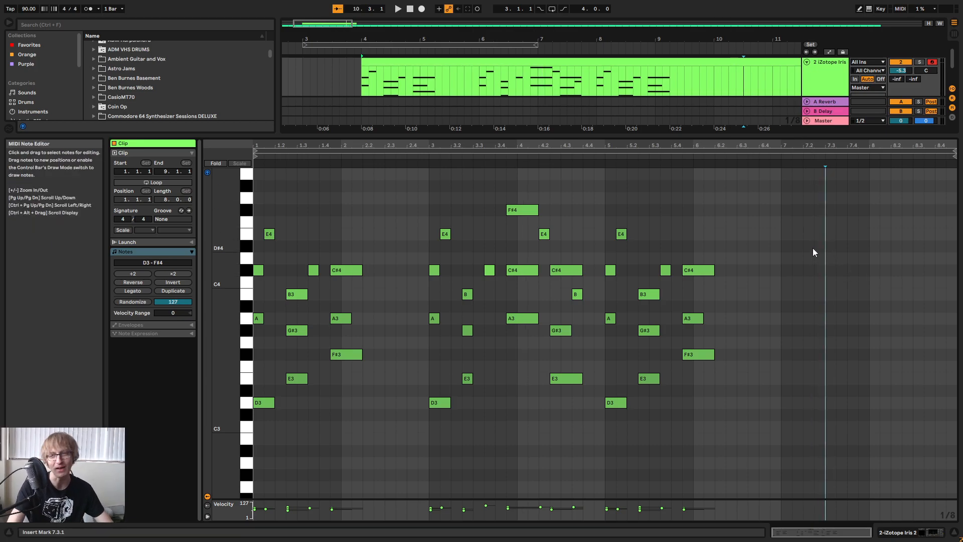
{"action": "key", "text": "space"}
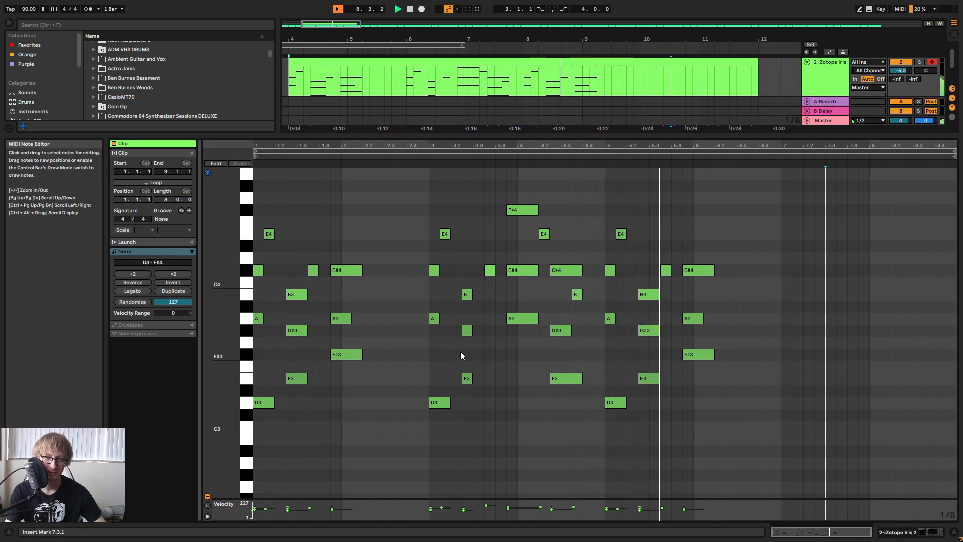
{"action": "left_click_drag", "start_coordinate": [427, 429], "coordinate": [554, 176]}
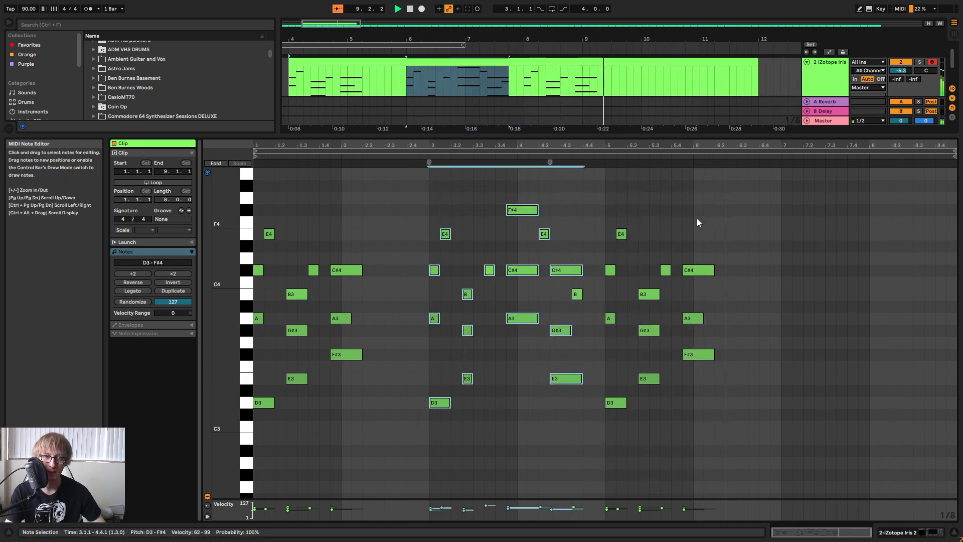
{"action": "key", "text": "ctrl+d"}
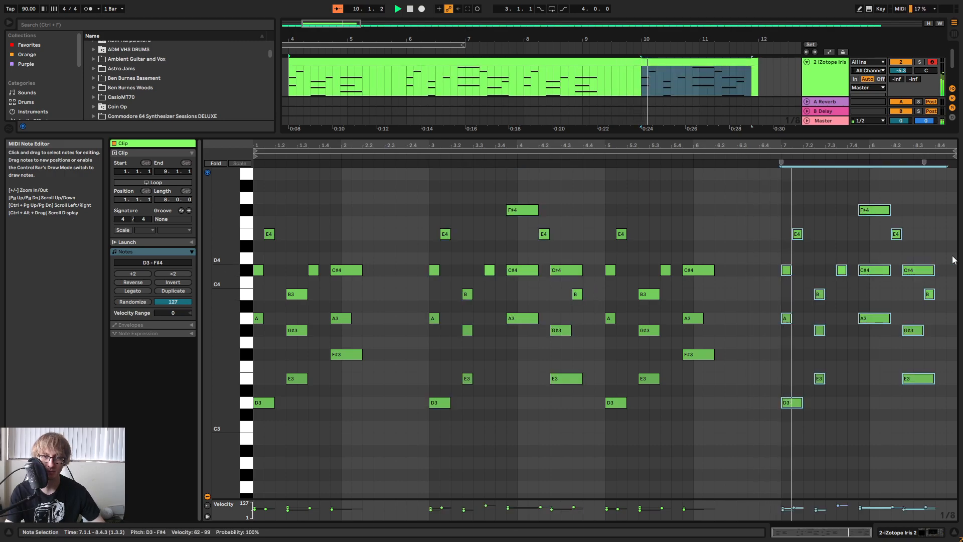
{"action": "left_click_drag", "start_coordinate": [883, 149], "coordinate": [878, 152]}
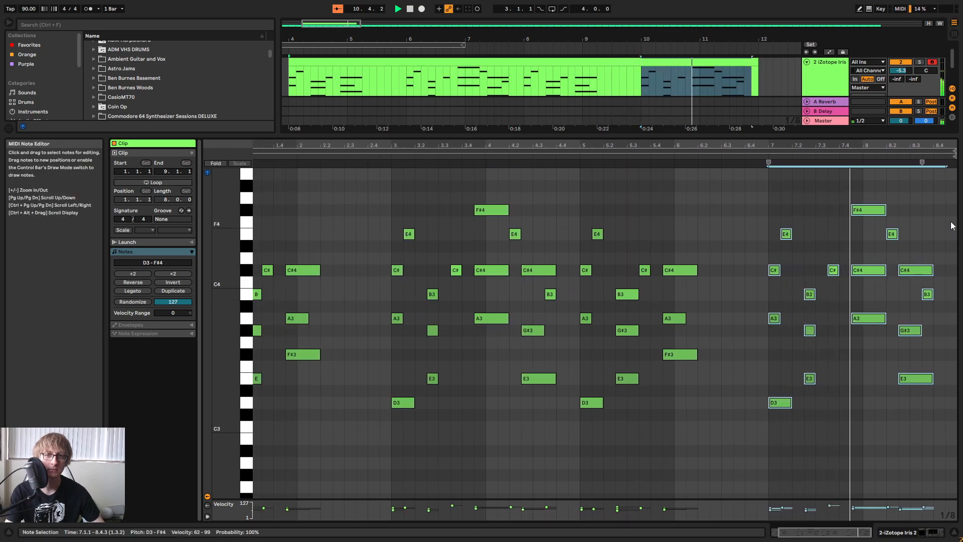
Raise the short E4 at 8.2.1 to A4 and shift it an eighth earlier to 8.1.3, auditioning the passage.
{"action": "scroll", "coordinate": [925, 219], "scroll_direction": "up", "scroll_amount": 2}
{"action": "left_click_drag", "start_coordinate": [900, 239], "coordinate": [891, 274]}
{"action": "key", "text": "Up"}
{"action": "key", "text": "Up"}
{"action": "key", "text": "Up"}
{"action": "key", "text": "Up"}
{"action": "key", "text": "Up"}
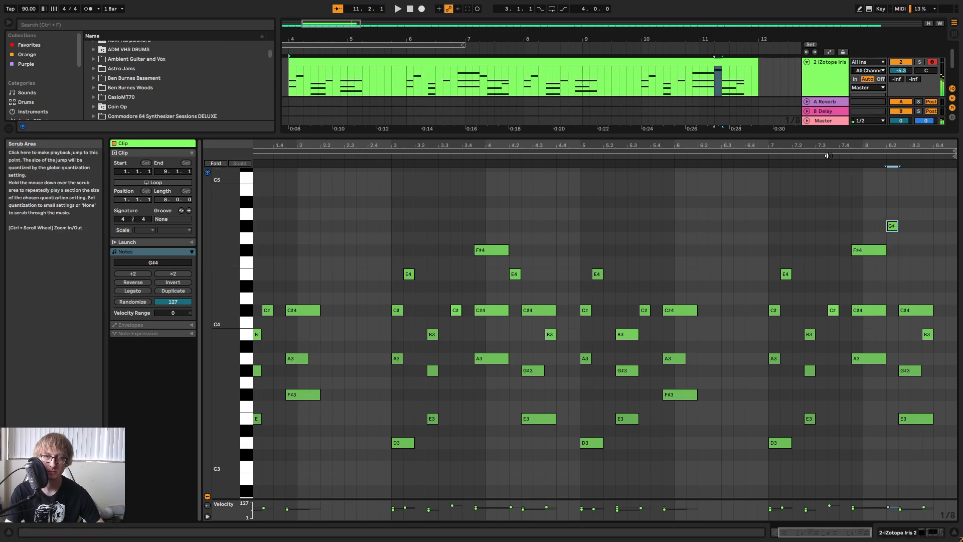
{"action": "left_click", "coordinate": [829, 155]}
{"action": "key", "text": "space"}
{"action": "key", "text": "Right"}
{"action": "key", "text": "Left"}
{"action": "key", "text": "Left"}
Add a 1/8 F#4 at 8.2.1, play the passage, and add a 1/8 E4 at 8.2.3.
{"action": "double_click", "coordinate": [893, 242]}
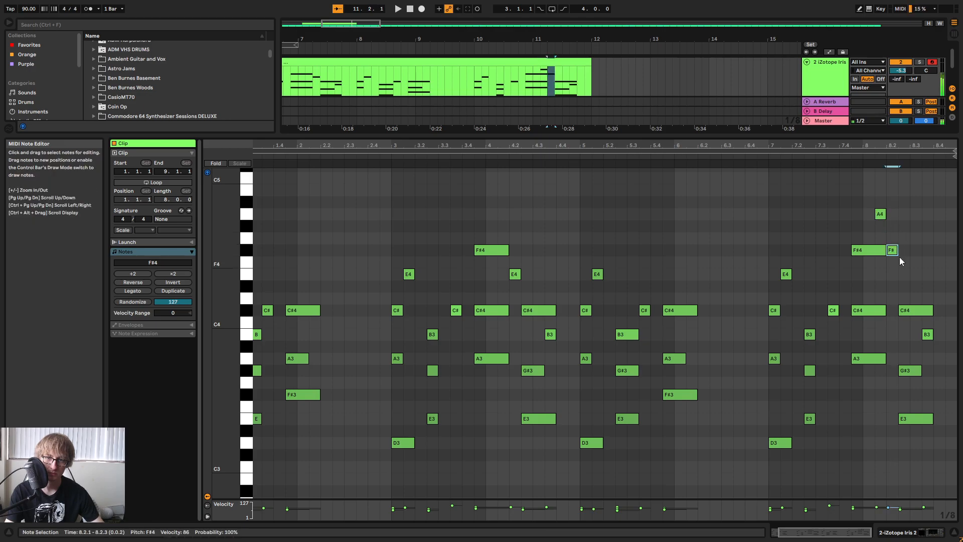
{"action": "key", "text": "Down"}
{"action": "left_click", "coordinate": [825, 158]}
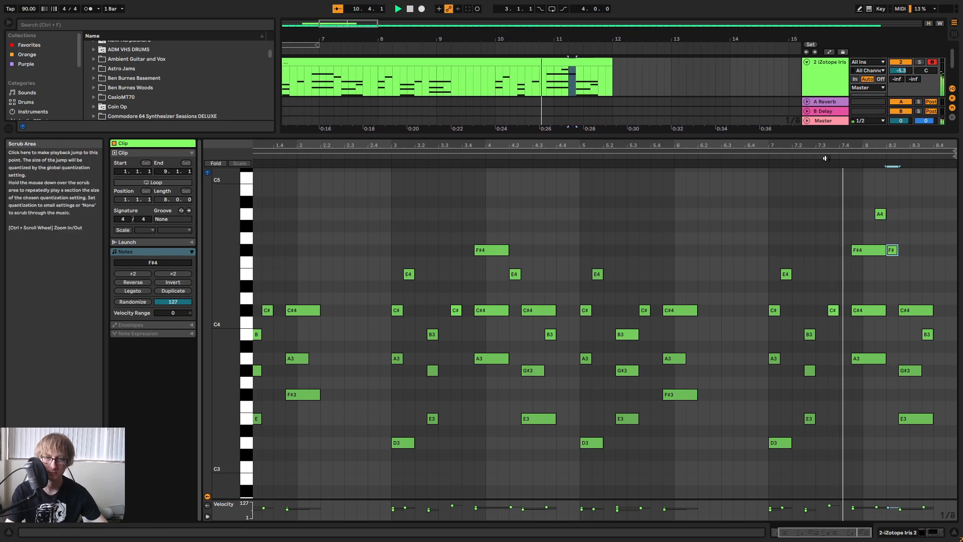
{"action": "key", "text": "space"}
{"action": "double_click", "coordinate": [904, 275]}
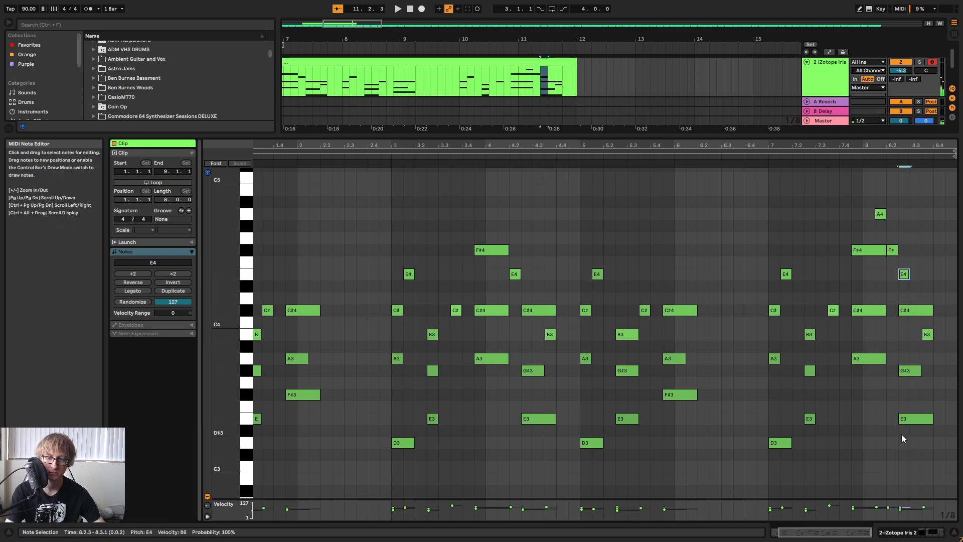
Delete the E3 at 8.2.3, shorten the C#4 at 8.2.3 to an eighth note, and audition the passage.
{"action": "double_click", "coordinate": [910, 419]}
{"action": "left_click", "coordinate": [846, 154]}
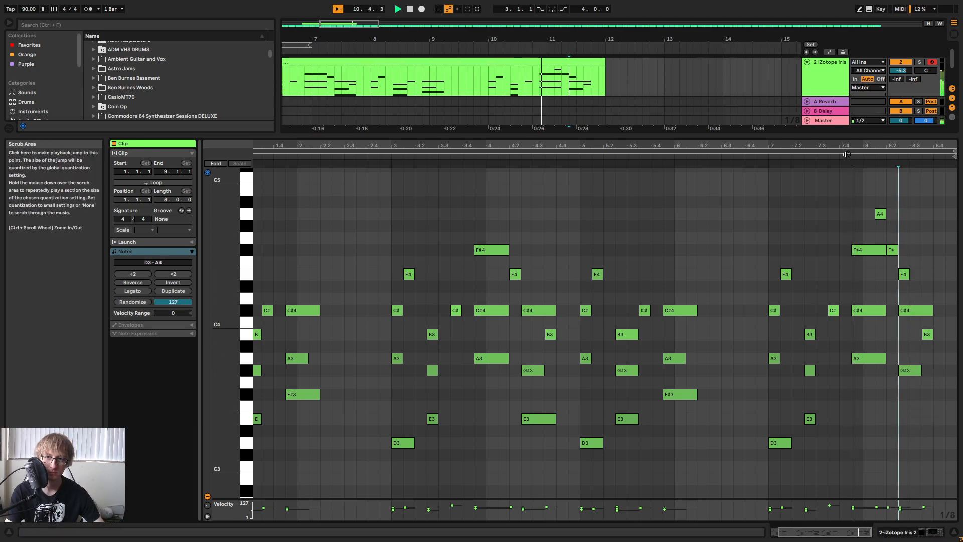
{"action": "key", "text": "space"}
{"action": "left_click_drag", "start_coordinate": [931, 310], "coordinate": [909, 310]}
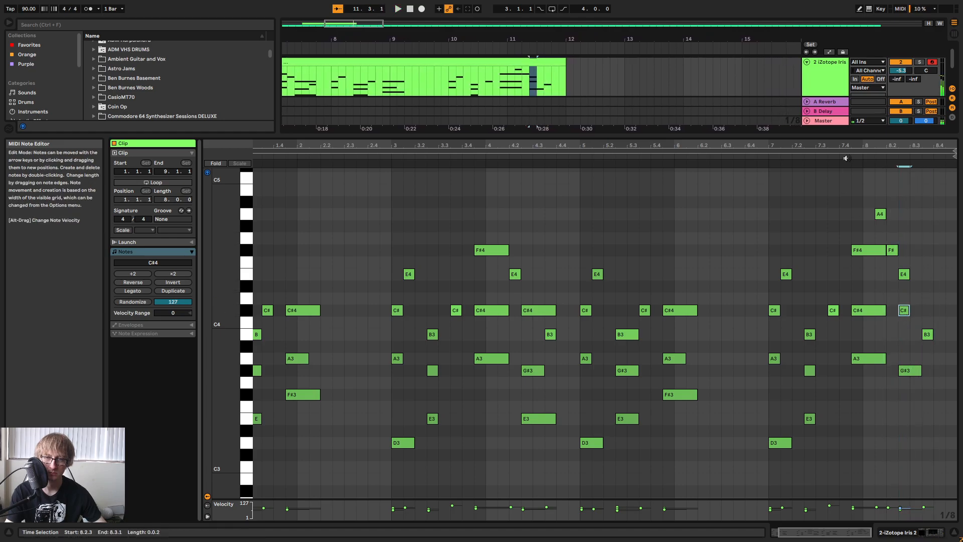
{"action": "key", "text": "space"}
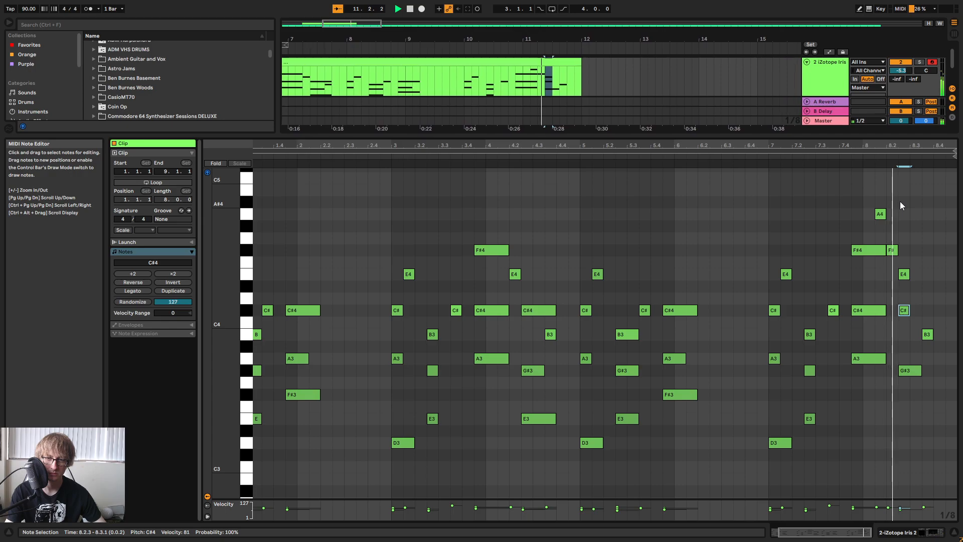
Add a 1/8 C#4 at 8.3.1 and play the end of the phrase.
{"action": "double_click", "coordinate": [916, 299]}
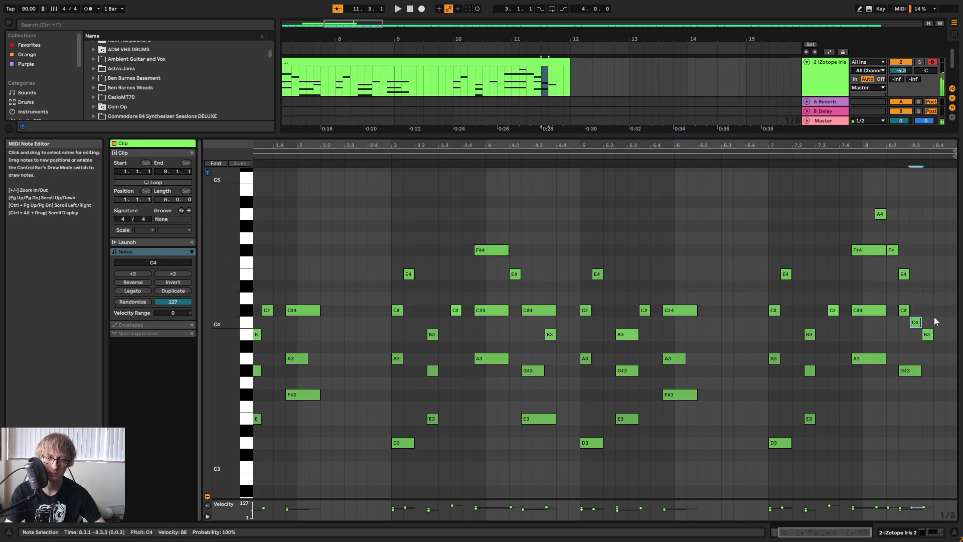
{"action": "key", "text": "space"}
{"action": "left_click", "coordinate": [824, 156]}
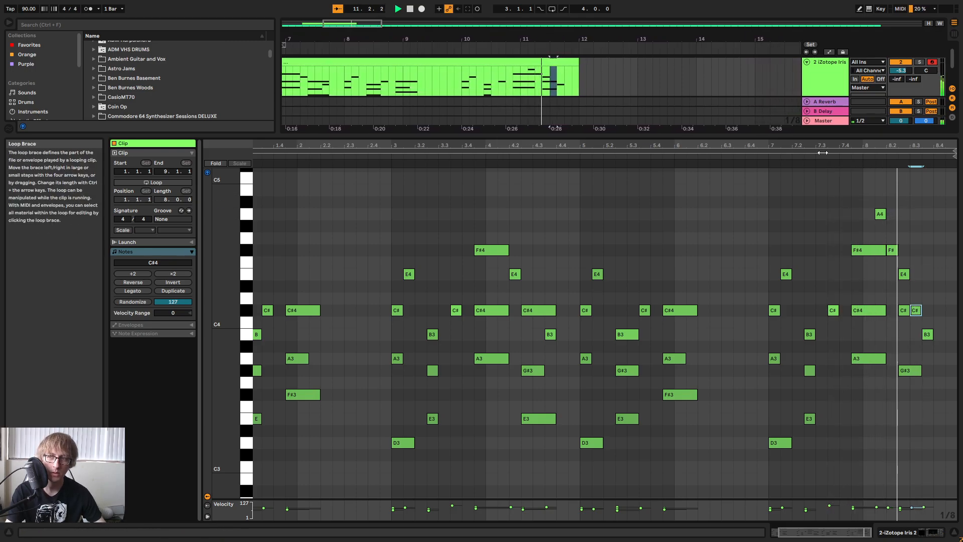
Replace the B3 at 8.3.3 with a 1/8 E4, add a 1/8 F#4 at 8.4.1, and audition the ending.
{"action": "double_click", "coordinate": [928, 275]}
{"action": "double_click", "coordinate": [941, 251]}
{"action": "left_click", "coordinate": [920, 345]}
{"action": "left_click", "coordinate": [830, 156]}
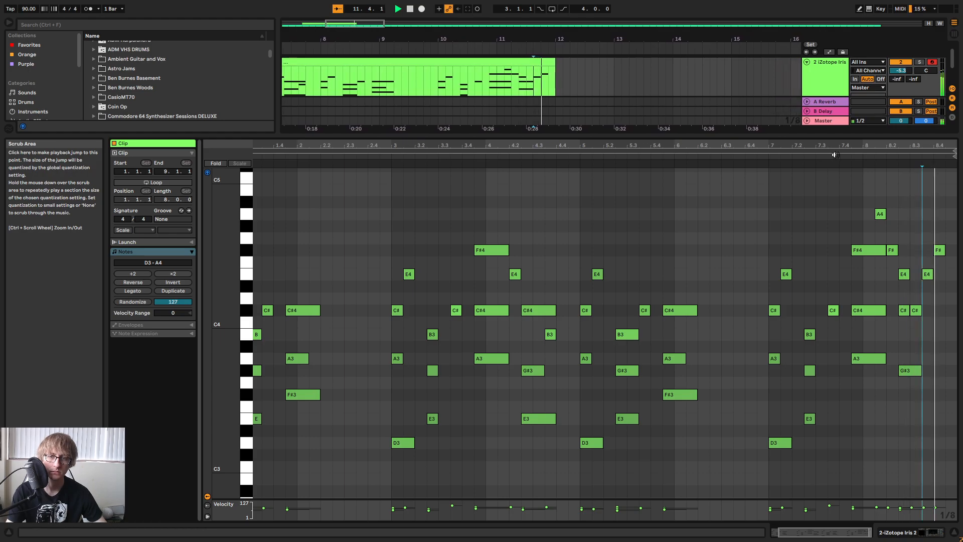
{"action": "key", "text": "space"}
Play the keys phrase from its beginning and move the clip to start at bar 1 of the arrangement.
{"action": "left_click_drag", "start_coordinate": [833, 146], "coordinate": [838, 130]}
{"action": "key", "text": "space"}
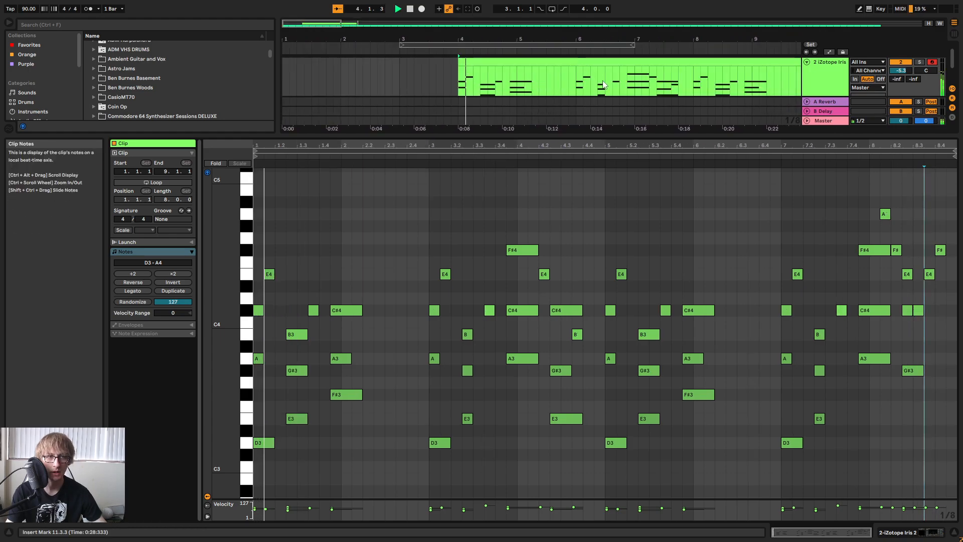
{"action": "left_click_drag", "start_coordinate": [628, 137], "coordinate": [622, 371]}
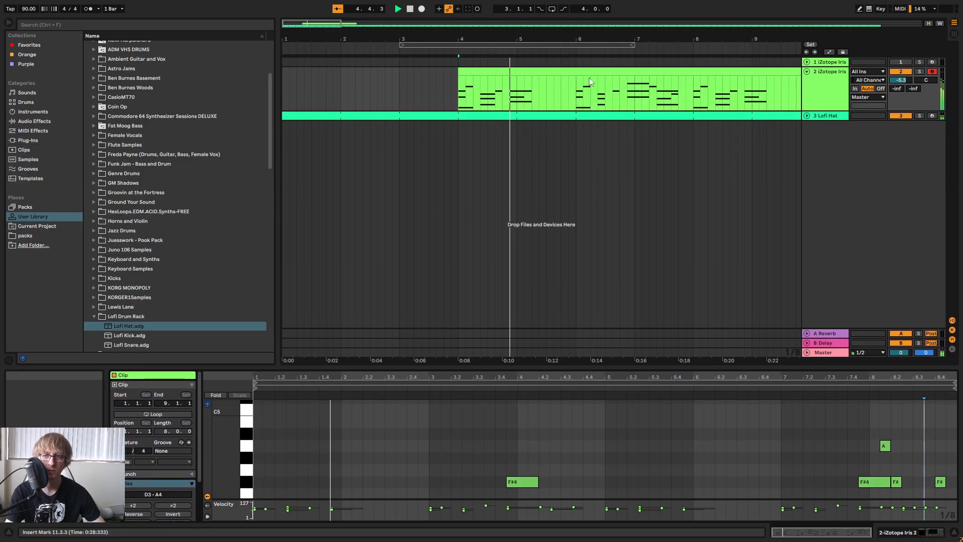
{"action": "left_click_drag", "start_coordinate": [597, 39], "coordinate": [595, 6]}
{"action": "left_click", "coordinate": [367, 116]}
{"action": "key", "text": "space"}
{"action": "left_click_drag", "start_coordinate": [338, 77], "coordinate": [309, 75]}
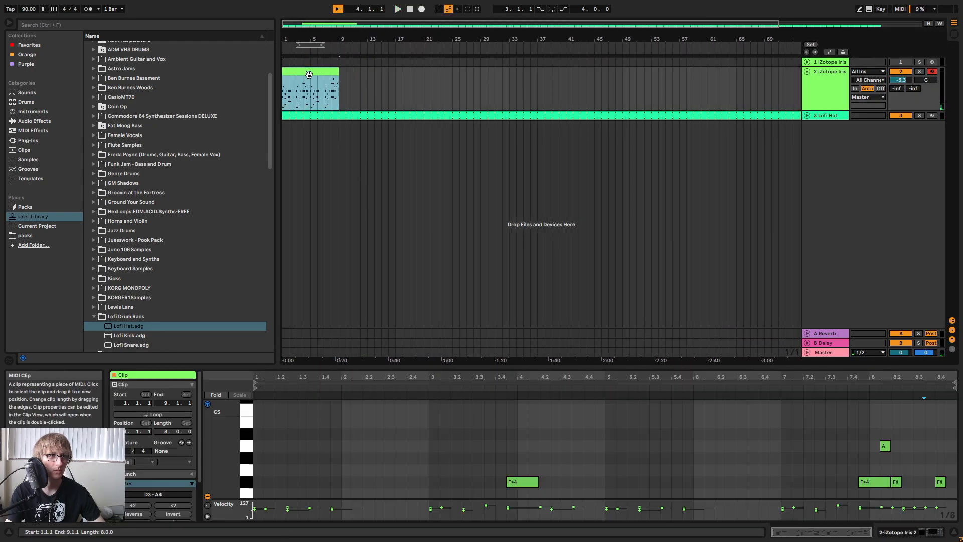
Turn on looping for the eight-bar keys clip, extend it to bar 74, and play the arrangement.
{"action": "right_click", "coordinate": [312, 71]}
{"action": "left_click", "coordinate": [337, 164]}
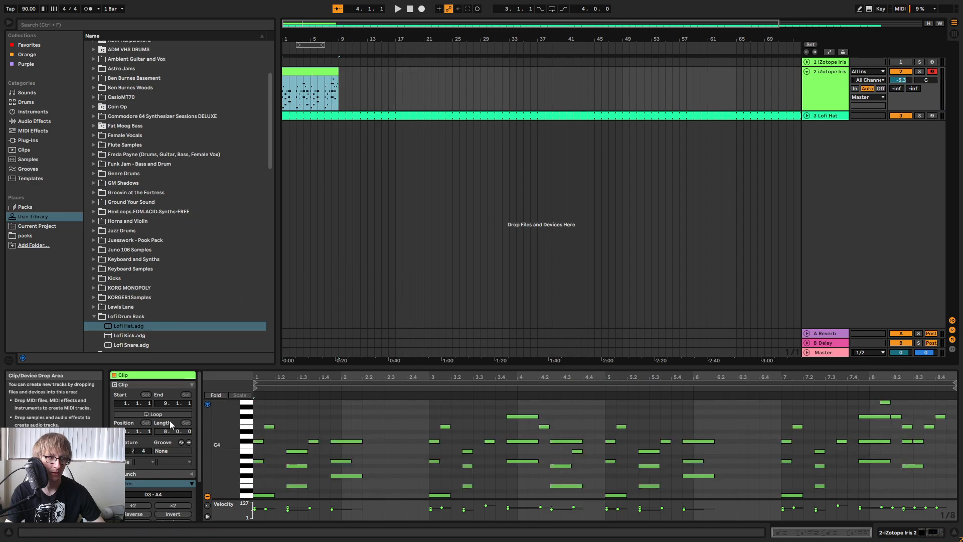
{"action": "left_click", "coordinate": [158, 414]}
{"action": "left_click_drag", "start_coordinate": [339, 85], "coordinate": [798, 90]}
{"action": "key", "text": "space"}
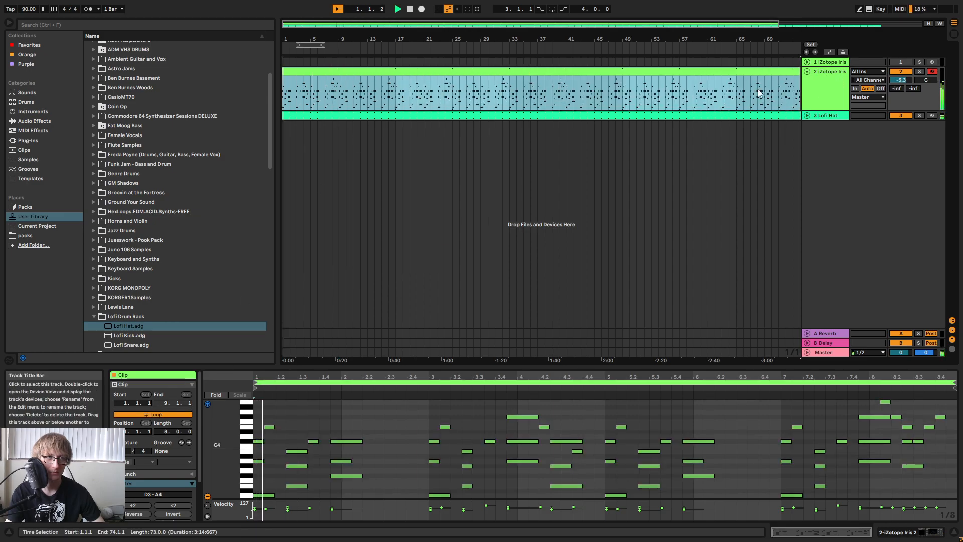
{"action": "left_click_drag", "start_coordinate": [567, 39], "coordinate": [514, 39]}
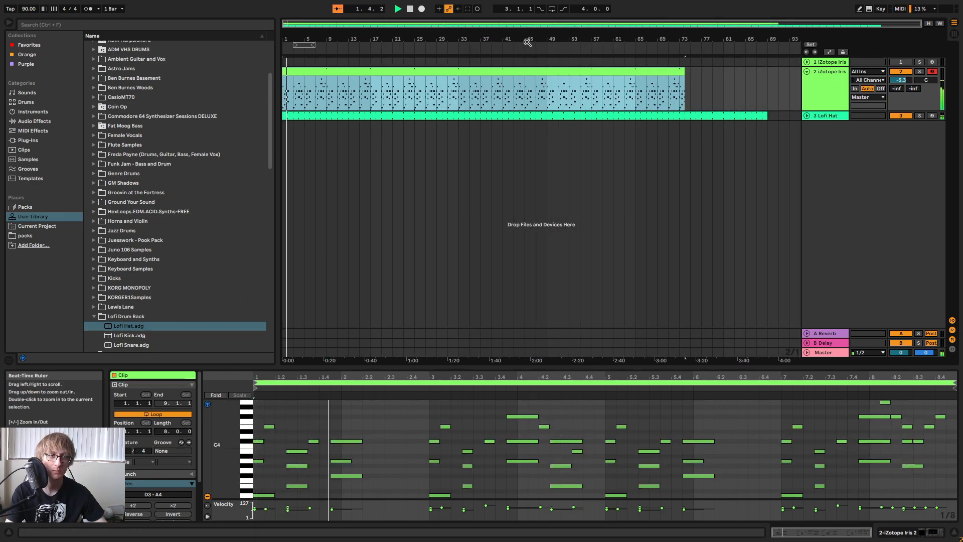
Mute the Lofi Hat track and extend the looped keys clip to end at bar 81.
{"action": "left_click", "coordinate": [708, 76]}
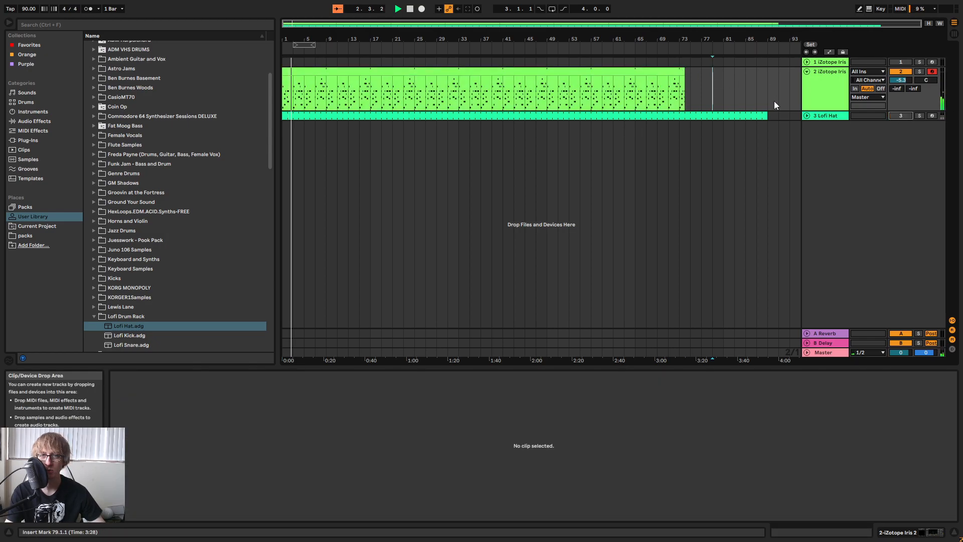
{"action": "left_click", "coordinate": [808, 61]}
{"action": "left_click", "coordinate": [808, 62]}
{"action": "left_click", "coordinate": [751, 80]}
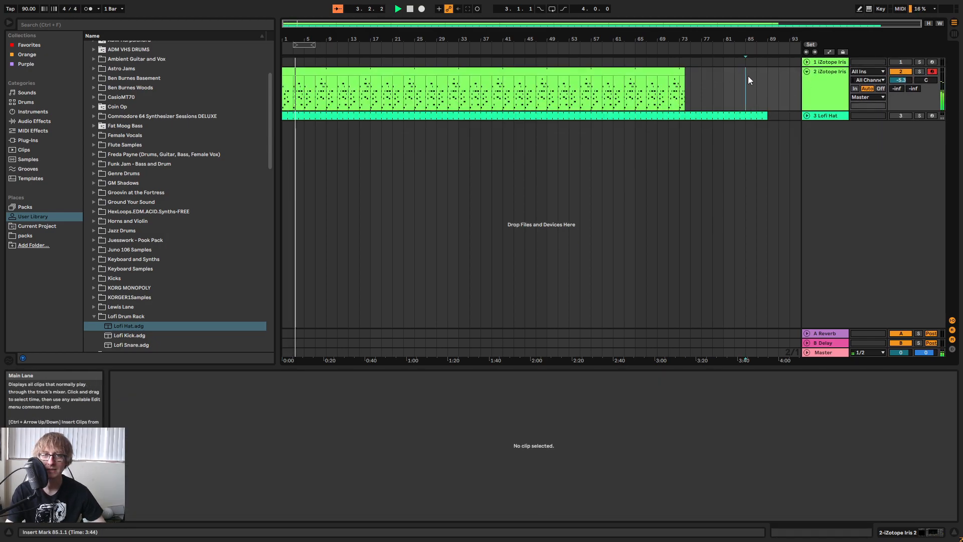
{"action": "left_click_drag", "start_coordinate": [683, 72], "coordinate": [723, 72]}
{"action": "left_click", "coordinate": [790, 236]}
Rename the second iZotope Iris 2 track, which holds the looped clip, as Synth Chords.
{"action": "right_click", "coordinate": [823, 76]}
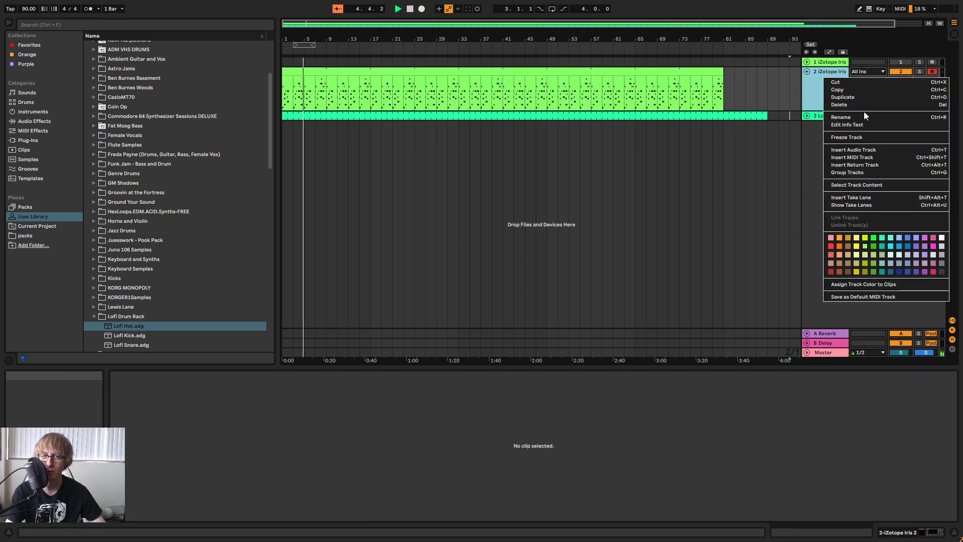
{"action": "left_click", "coordinate": [856, 118]}
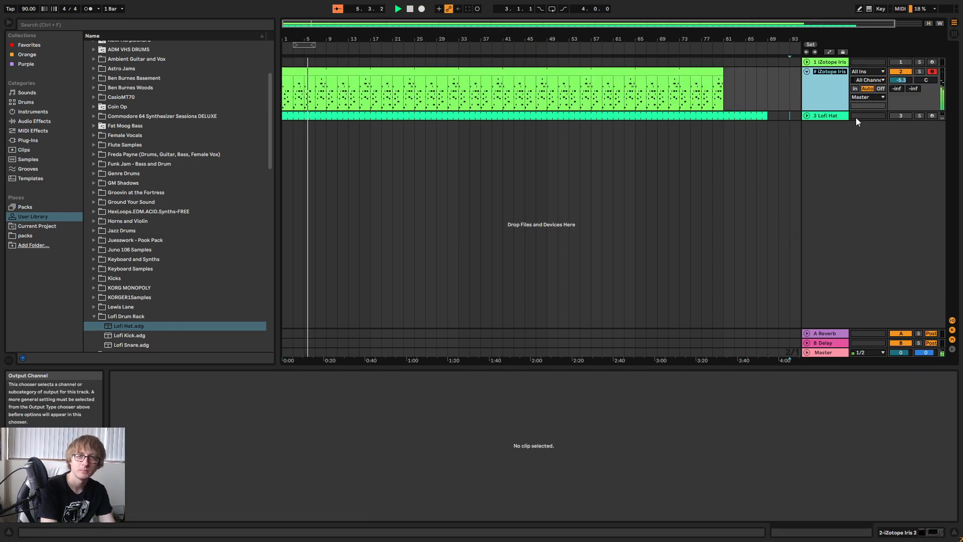
{"action": "type", "text": "S"}
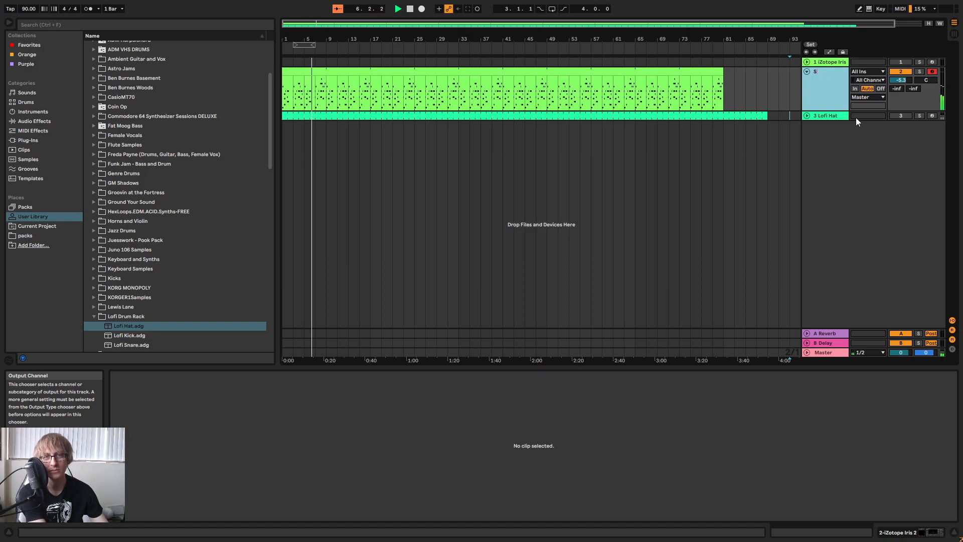
{"action": "type", "text": "ynth Chords"}
{"action": "key", "text": "Return"}
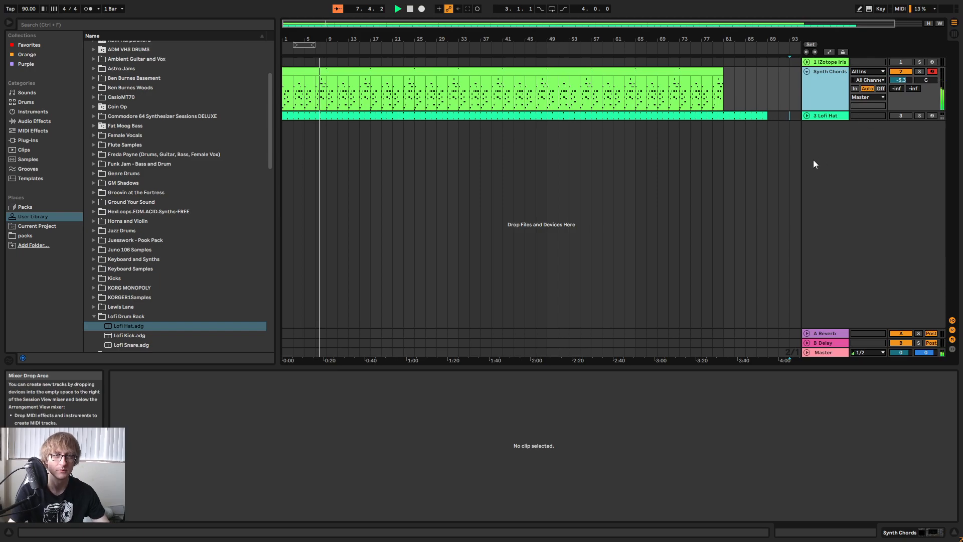
Open the Synth Chords clip in an enlarged note editor and play the last bars of the phrase.
{"action": "left_click", "coordinate": [575, 75]}
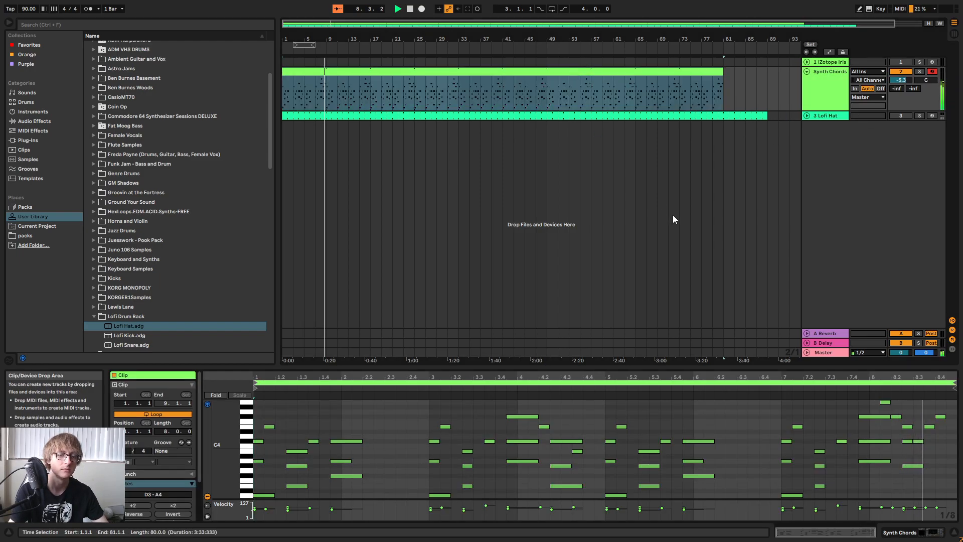
{"action": "left_click", "coordinate": [668, 116]}
{"action": "left_click_drag", "start_coordinate": [810, 373], "coordinate": [810, 243]}
{"action": "left_click", "coordinate": [640, 82]}
{"action": "left_click", "coordinate": [649, 82]}
{"action": "left_click", "coordinate": [801, 256]}
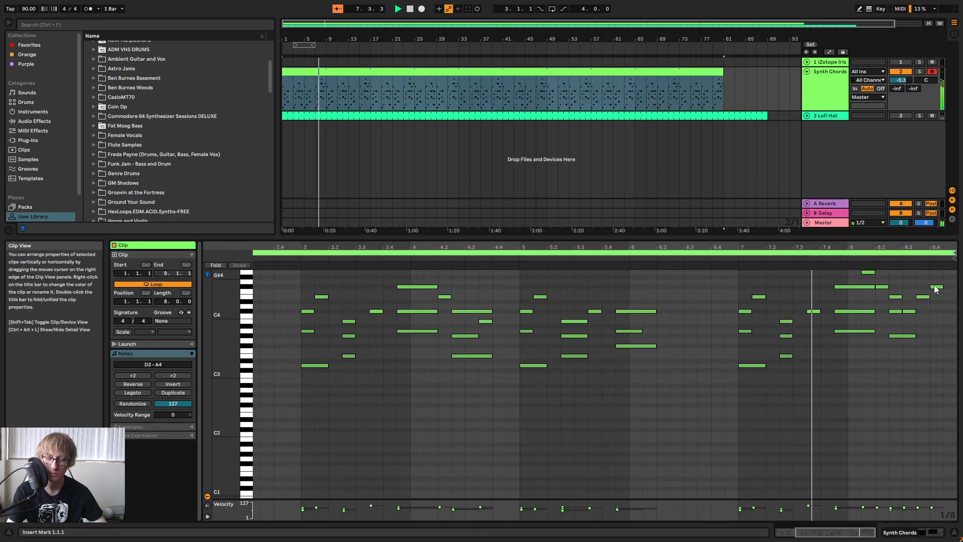
{"action": "scroll", "coordinate": [923, 291], "scroll_direction": "up", "scroll_amount": 4}
{"action": "left_click_drag", "start_coordinate": [914, 247], "coordinate": [905, 260]}
{"action": "key", "text": "space"}
Lower the 1/8 E4 at 8.3.3 to B3 and play the ending.
{"action": "scroll", "coordinate": [869, 323], "scroll_direction": "down", "scroll_amount": 3}
{"action": "left_click", "coordinate": [860, 331]}
{"action": "left_click_drag", "start_coordinate": [891, 318], "coordinate": [904, 334]}
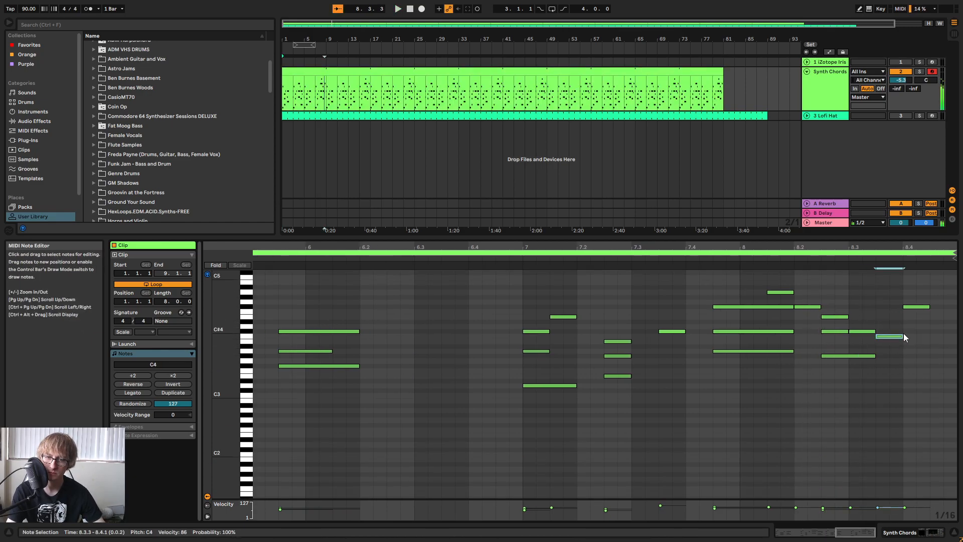
{"action": "key", "text": "ctrl+a"}
{"action": "key", "text": "space"}
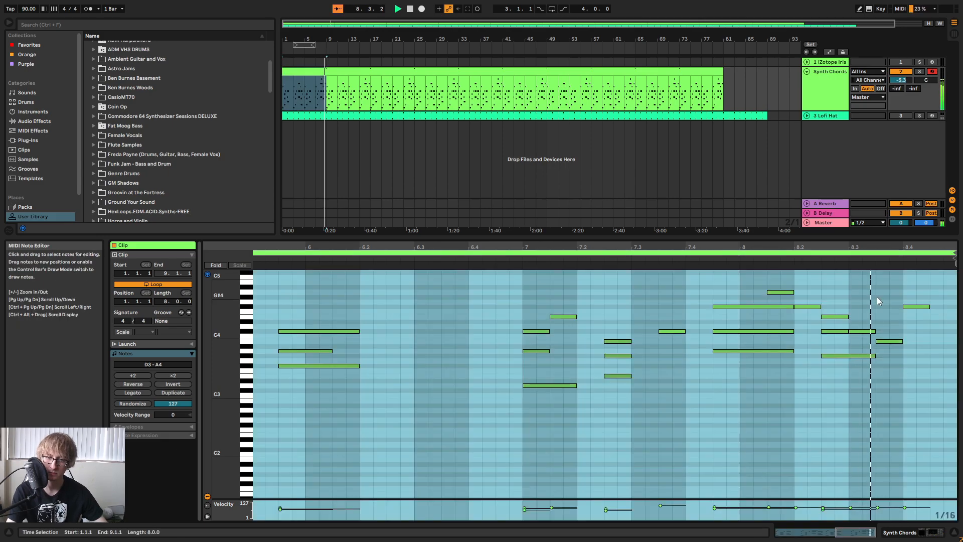
Lower the F#4 at 8.4.1 to C#4, add a 1/8 E4 at 8.4.3, and play the phrase.
{"action": "key", "text": "space"}
{"action": "left_click", "coordinate": [885, 342]}
{"action": "left_click_drag", "start_coordinate": [913, 308], "coordinate": [912, 335]}
{"action": "scroll", "coordinate": [916, 331], "scroll_direction": "up", "scroll_amount": 2}
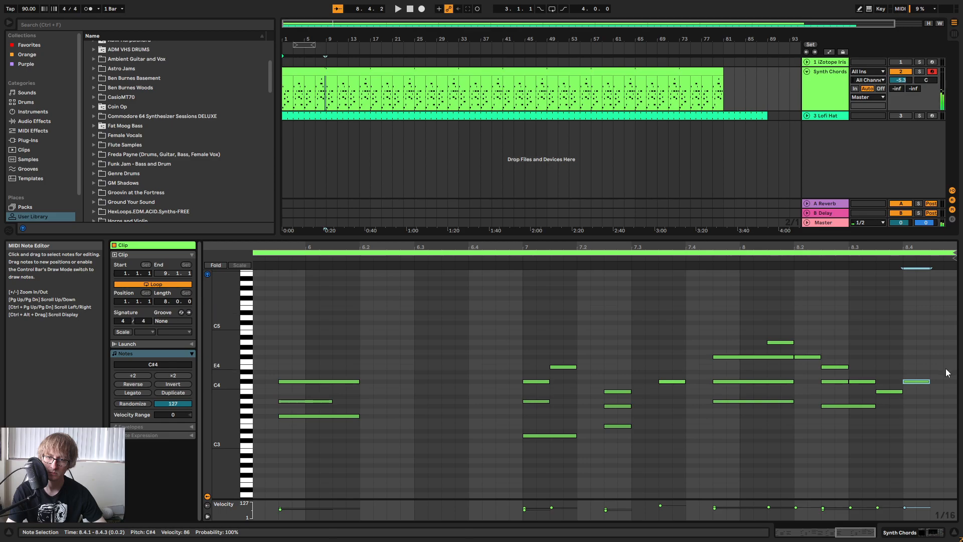
{"action": "left_click_drag", "start_coordinate": [953, 247], "coordinate": [956, 194]}
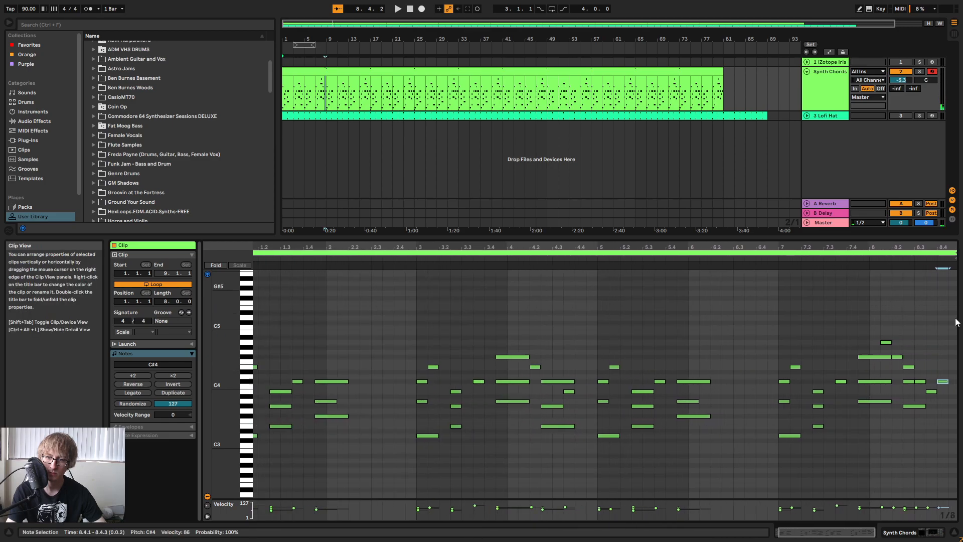
{"action": "left_click", "coordinate": [843, 258]}
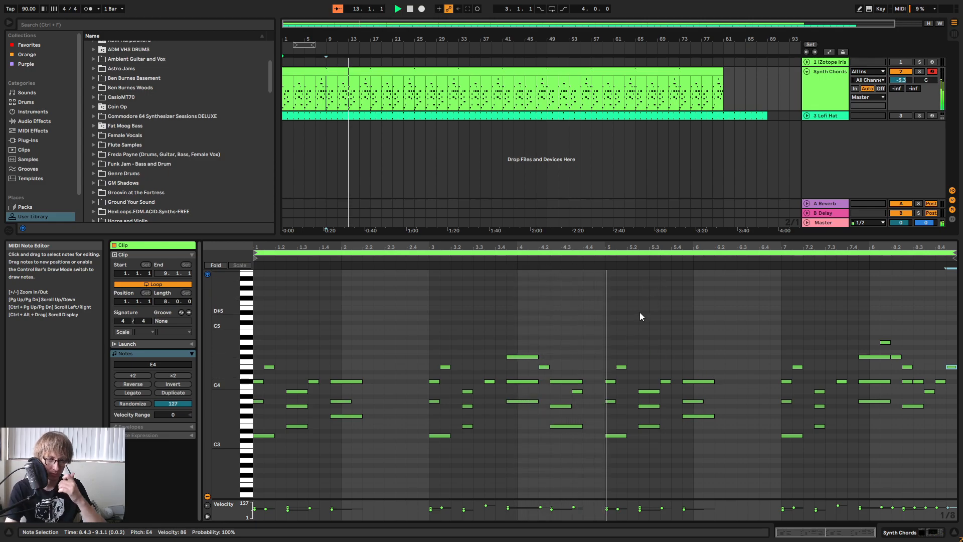
Compare the Synth Chords sound with the Auto Filter bypassed and active, replaying from the start.
{"action": "left_click_drag", "start_coordinate": [672, 241], "coordinate": [672, 270]}
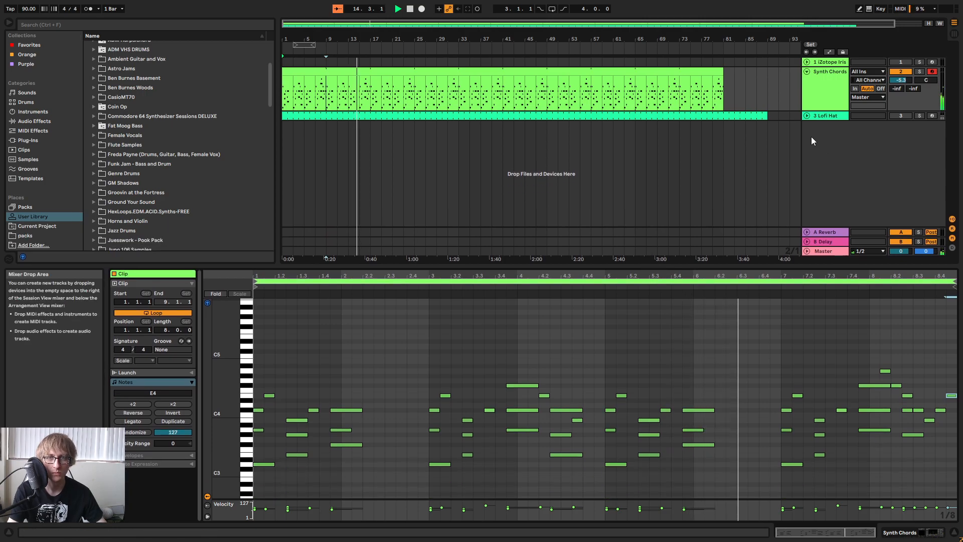
{"action": "left_click", "coordinate": [823, 89]}
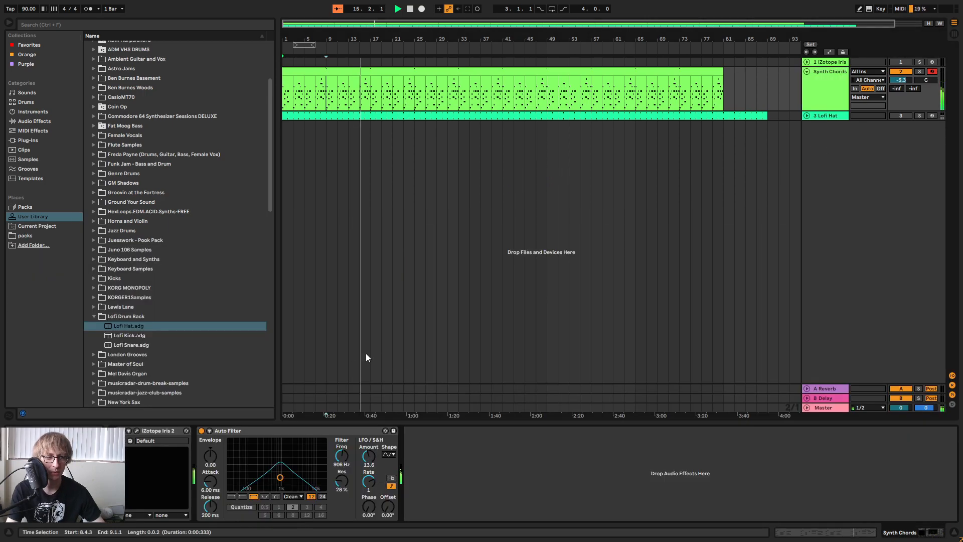
{"action": "left_click", "coordinate": [202, 430]}
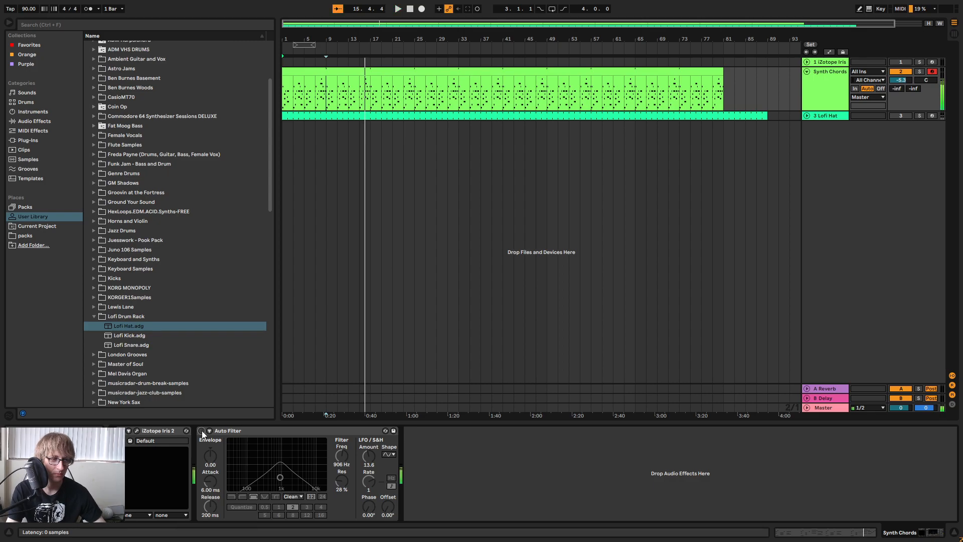
{"action": "key", "text": "space"}
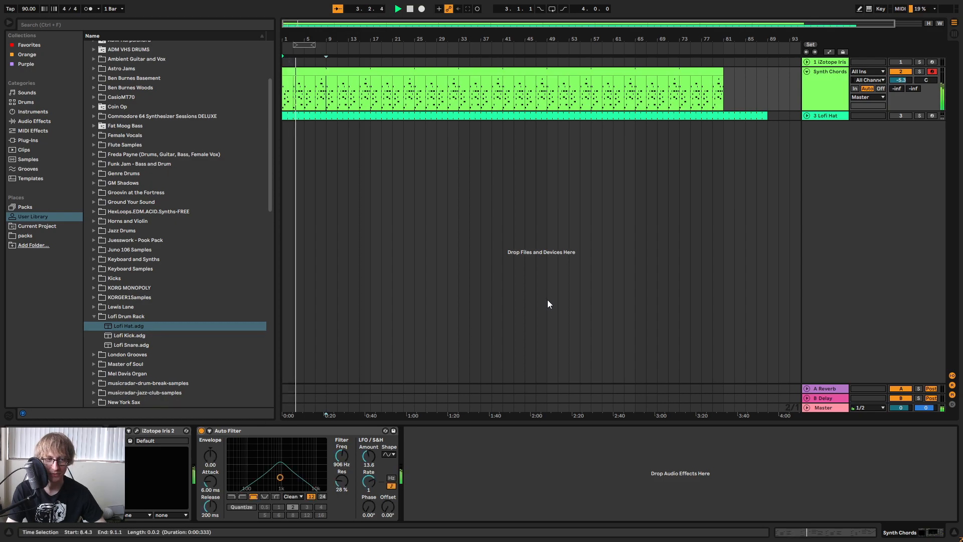
{"action": "left_click", "coordinate": [817, 113]}
{"action": "left_click", "coordinate": [808, 63]}
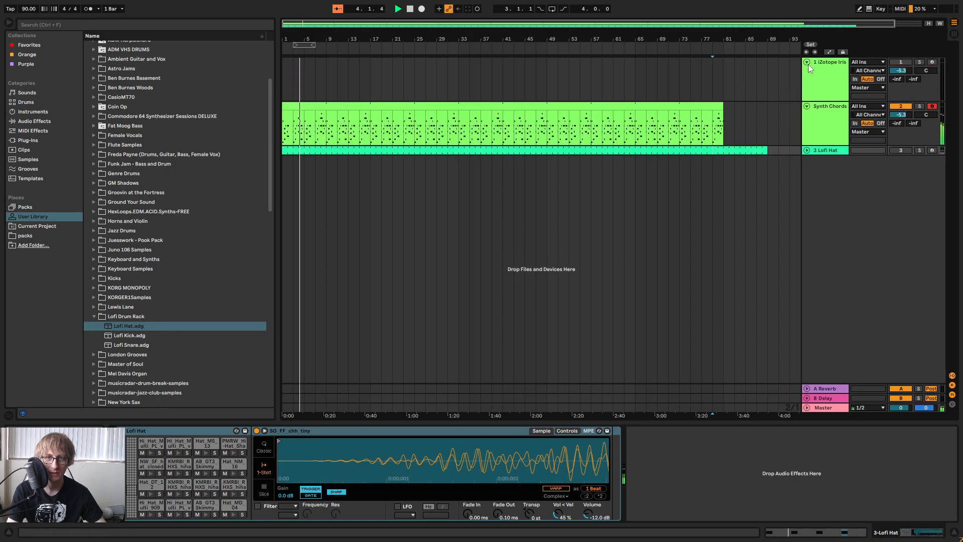
{"action": "key", "text": "Tab"}
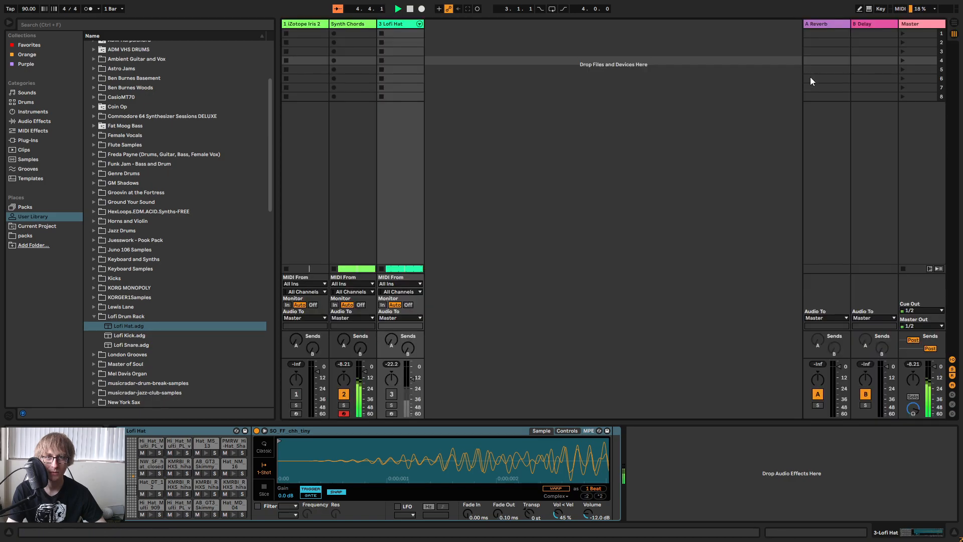
{"action": "left_click", "coordinate": [814, 25]}
{"action": "key", "text": "Tab"}
{"action": "left_click", "coordinate": [696, 186]}
{"action": "left_click", "coordinate": [756, 91]}
Add the Lofi Kick and Lofi Snare racks from the user library's Lofi Drum Rack folder as new tracks.
{"action": "left_click", "coordinate": [31, 140]}
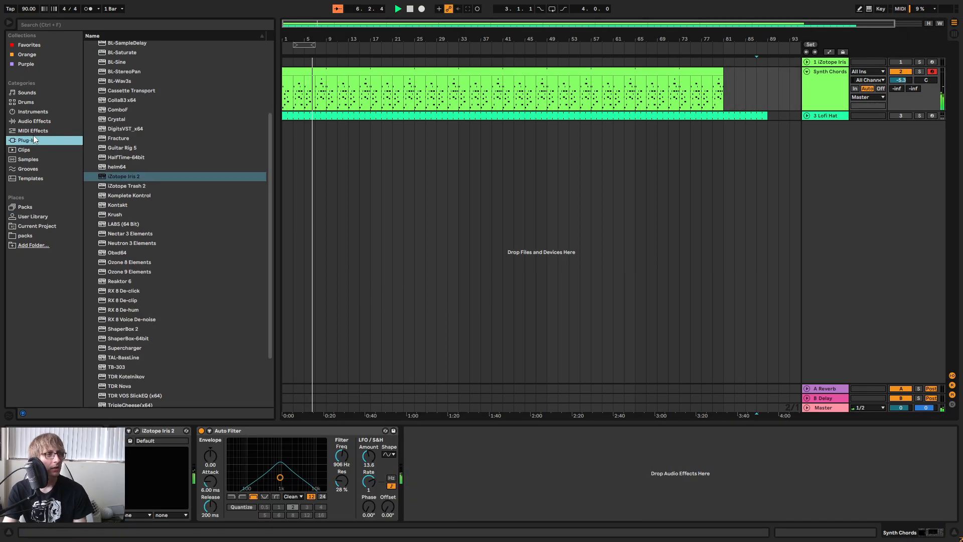
{"action": "left_click", "coordinate": [33, 215]}
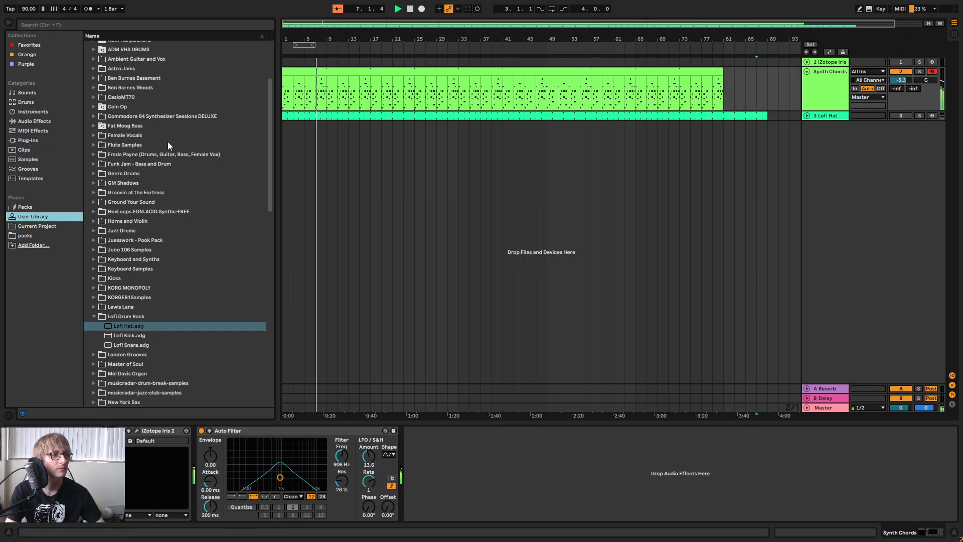
{"action": "left_click_drag", "start_coordinate": [126, 336], "coordinate": [733, 239]}
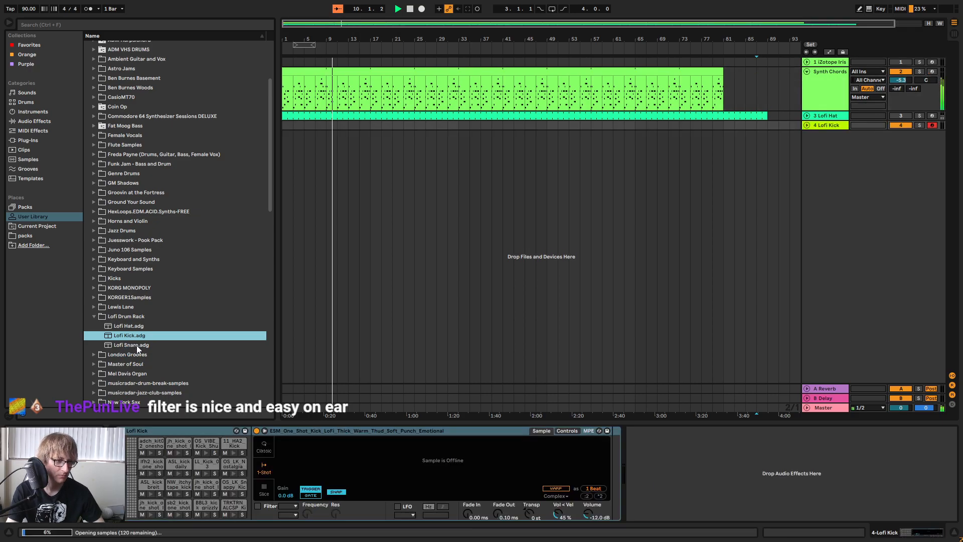
{"action": "left_click", "coordinate": [135, 347]}
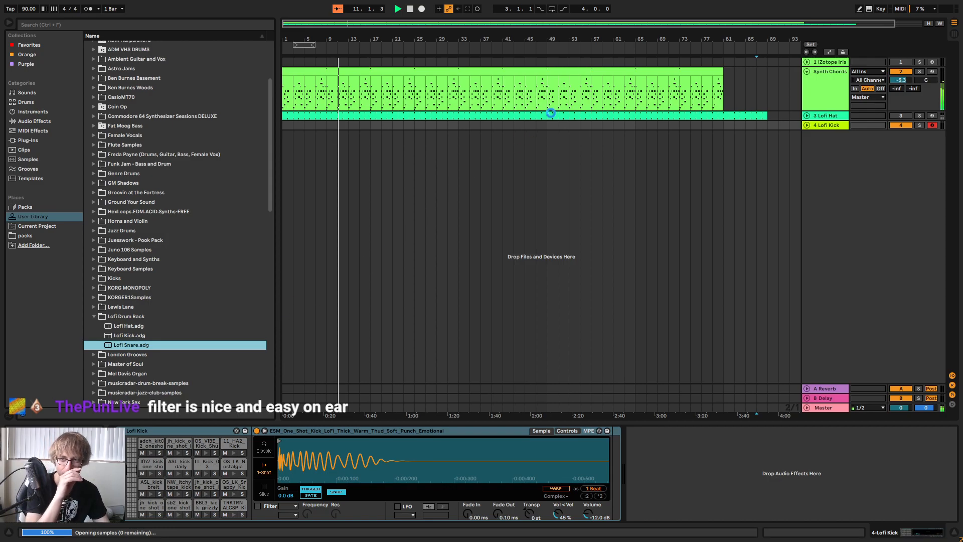
{"action": "mouse_move", "coordinate": [722, 148]}
{"action": "left_mouse_down"}
{"action": "mouse_move", "coordinate": [834, 133]}
{"action": "mouse_move", "coordinate": [739, 146]}
{"action": "left_mouse_up"}
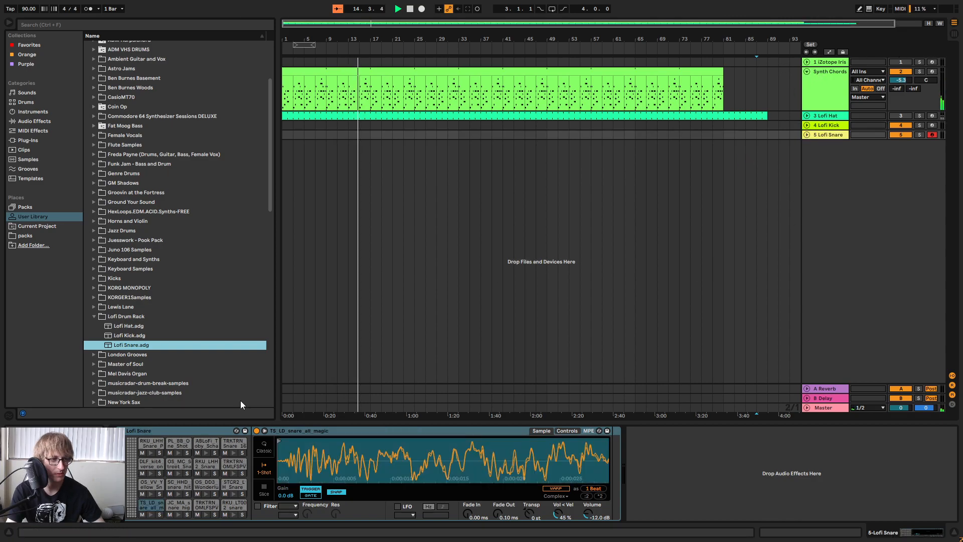
Fold the Synth Chords track and arm the iZotope Iris 2 track for recording.
{"action": "left_click", "coordinate": [807, 71]}
{"action": "left_click", "coordinate": [807, 71]}
{"action": "left_click", "coordinate": [807, 71]}
{"action": "left_click", "coordinate": [933, 62]}
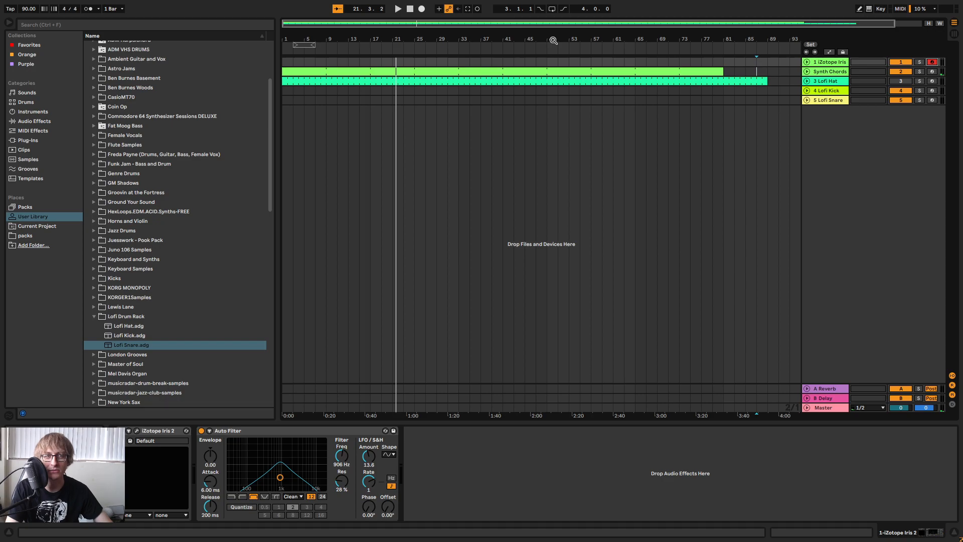
Play from the start and shorten the Lofi Hat clip to end at bar 81, level with the Synth Chords.
{"action": "left_click_drag", "start_coordinate": [553, 40], "coordinate": [542, 38]}
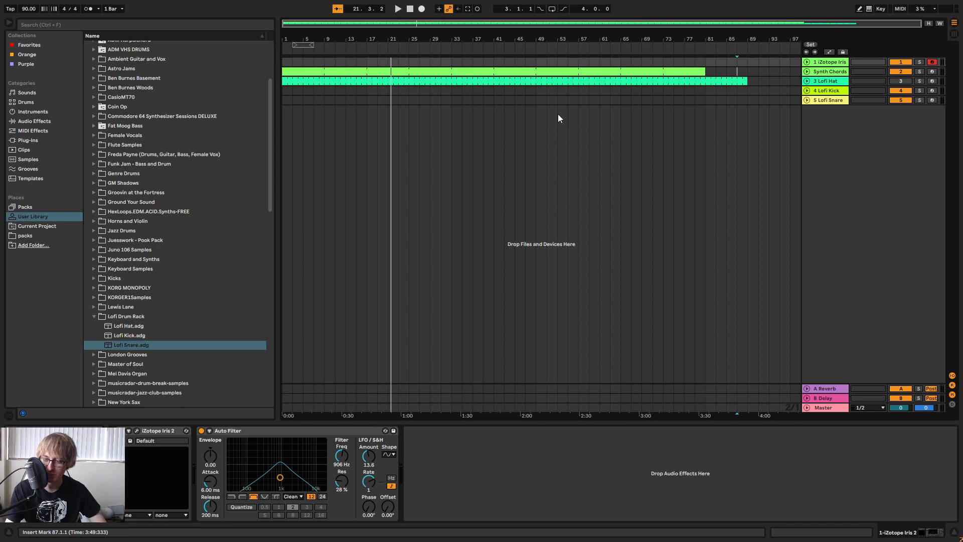
{"action": "left_click", "coordinate": [558, 100]}
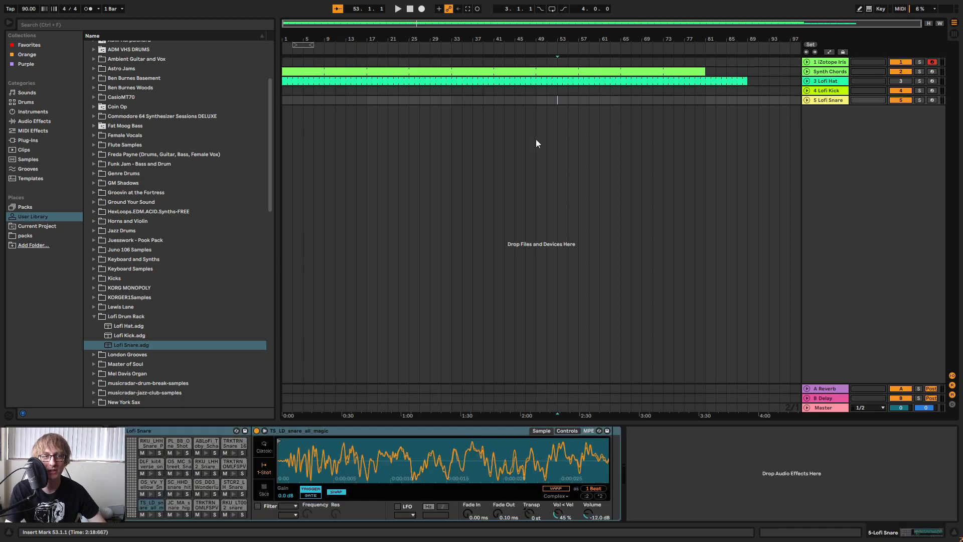
{"action": "left_click", "coordinate": [398, 9]}
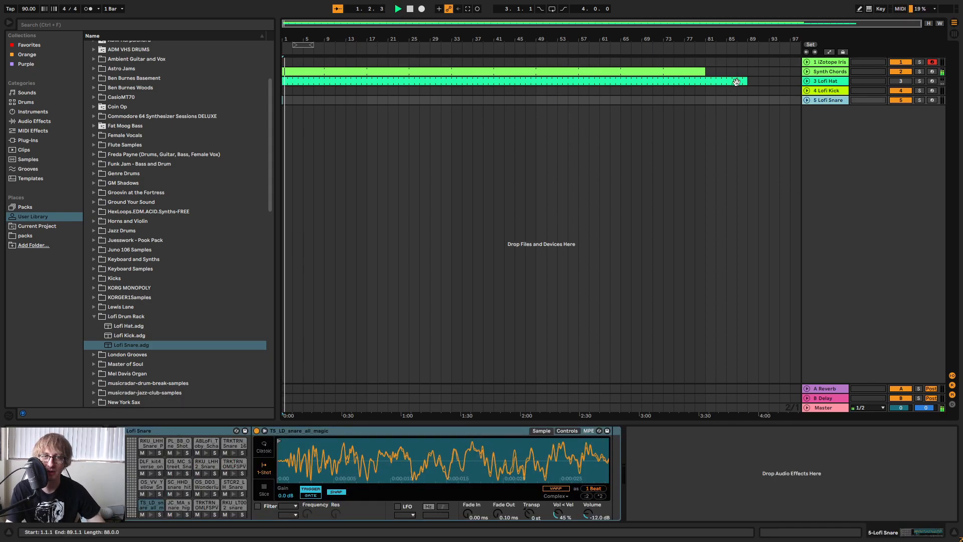
{"action": "left_click_drag", "start_coordinate": [748, 83], "coordinate": [709, 85]}
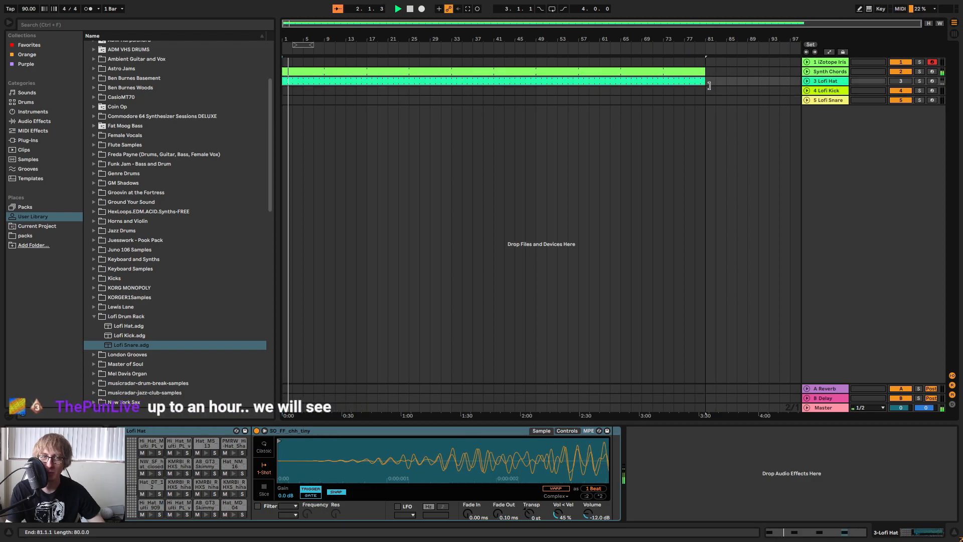
{"action": "left_click", "coordinate": [705, 99]}
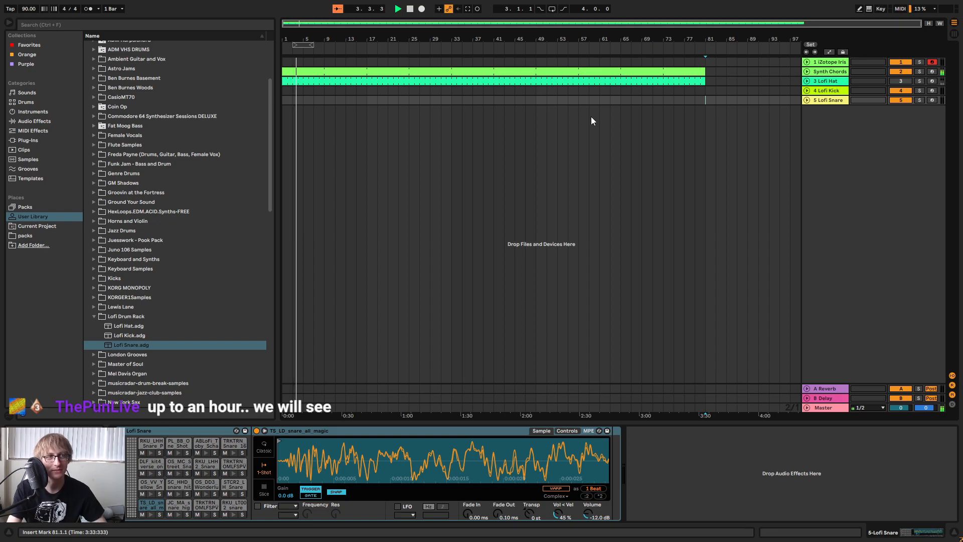
Create a two-bar MIDI clip at bar 1 of the Lofi Kick track and loop it out to bar 81.
{"action": "mouse_move", "coordinate": [306, 39]}
{"action": "left_mouse_down"}
{"action": "mouse_move", "coordinate": [402, 64]}
{"action": "mouse_move", "coordinate": [415, 30]}
{"action": "left_mouse_up"}
{"action": "left_click", "coordinate": [427, 100]}
{"action": "left_click", "coordinate": [389, 99]}
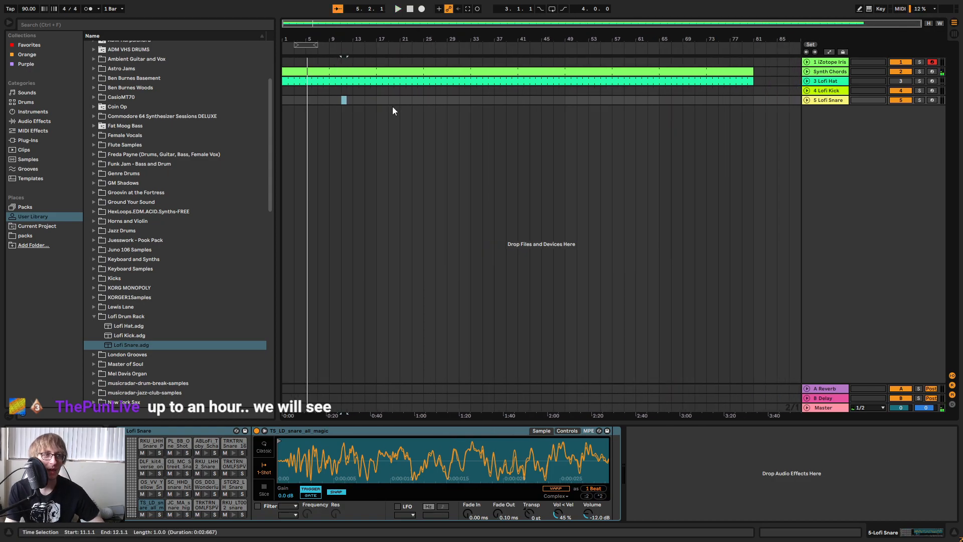
{"action": "double_click", "coordinate": [288, 91]}
{"action": "left_click", "coordinate": [302, 103]}
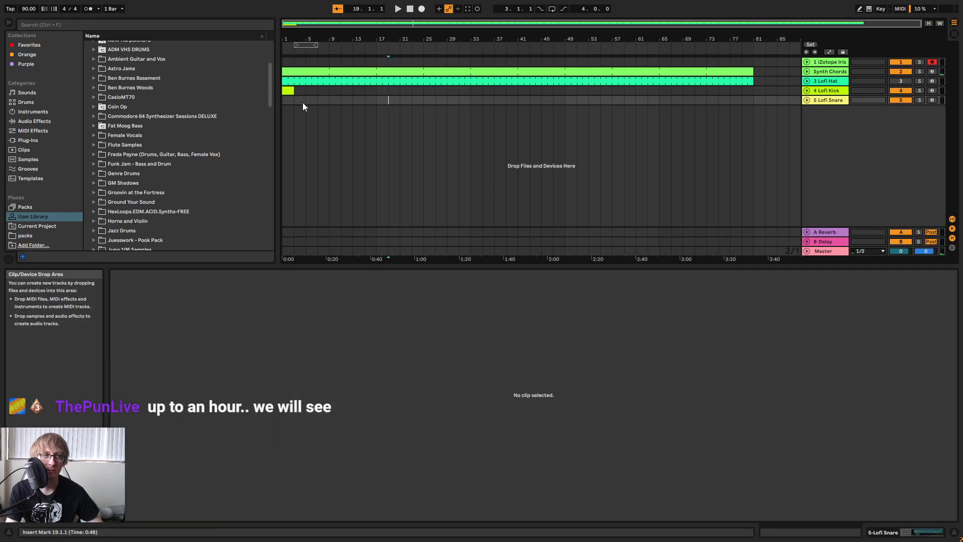
{"action": "left_click_drag", "start_coordinate": [293, 92], "coordinate": [750, 148]}
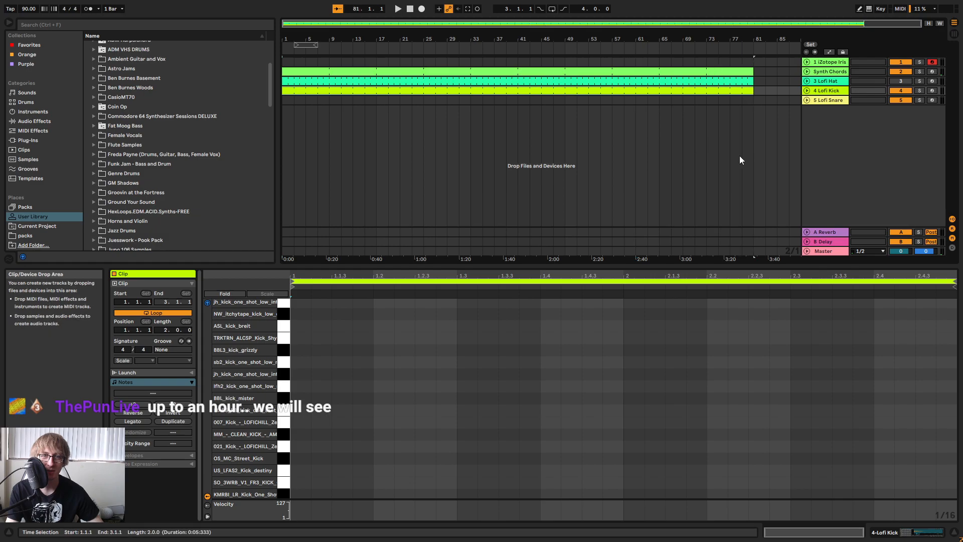
{"action": "left_click", "coordinate": [746, 155]}
{"action": "left_click", "coordinate": [709, 90]}
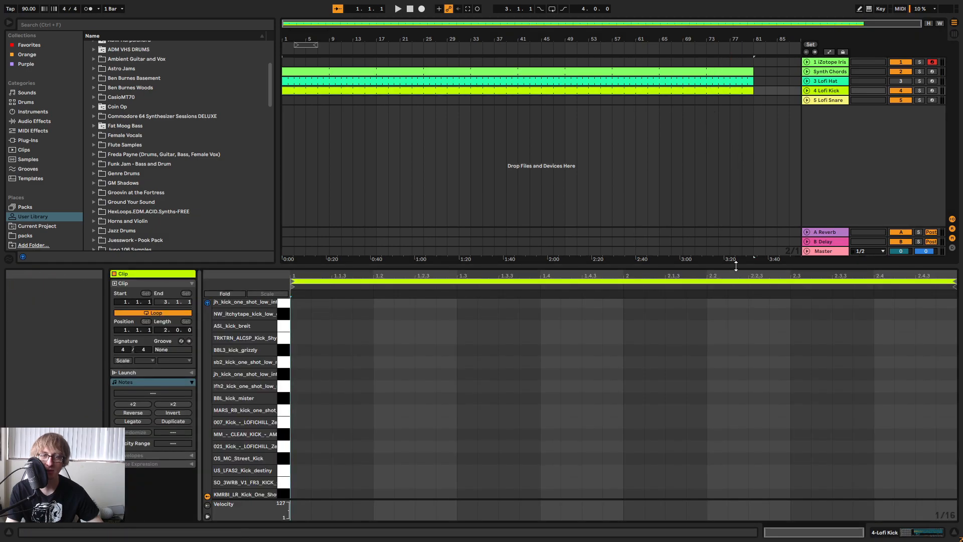
{"action": "left_click_drag", "start_coordinate": [671, 265], "coordinate": [746, 191]}
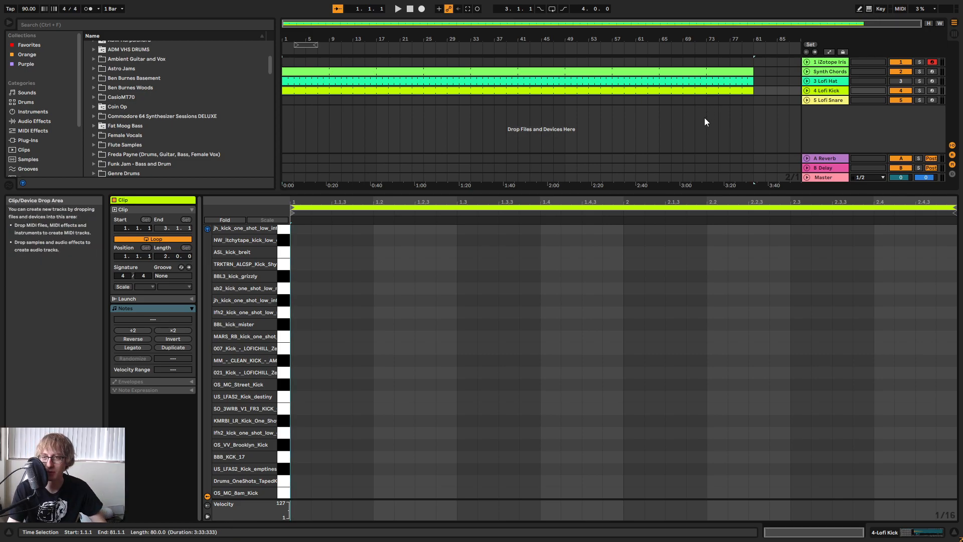
Create a two-bar MIDI clip at bar 1 of the Lofi Snare track and loop it out to bar 81.
{"action": "left_click", "coordinate": [658, 100]}
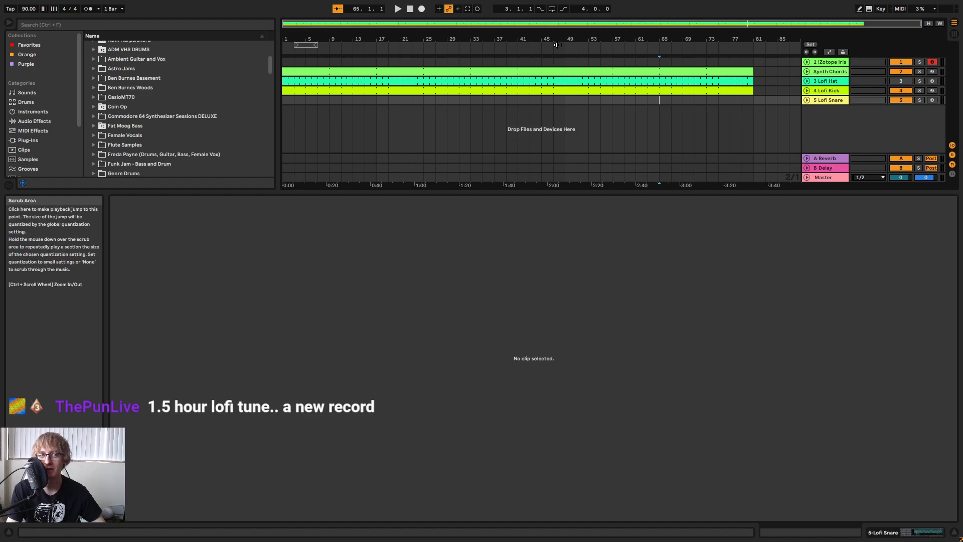
{"action": "double_click", "coordinate": [286, 100]}
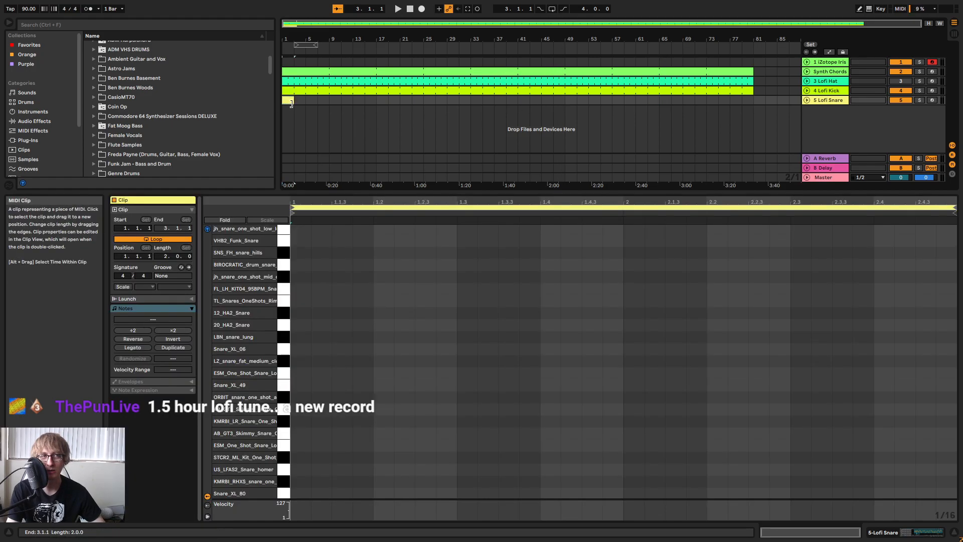
{"action": "left_click_drag", "start_coordinate": [293, 101], "coordinate": [762, 120]}
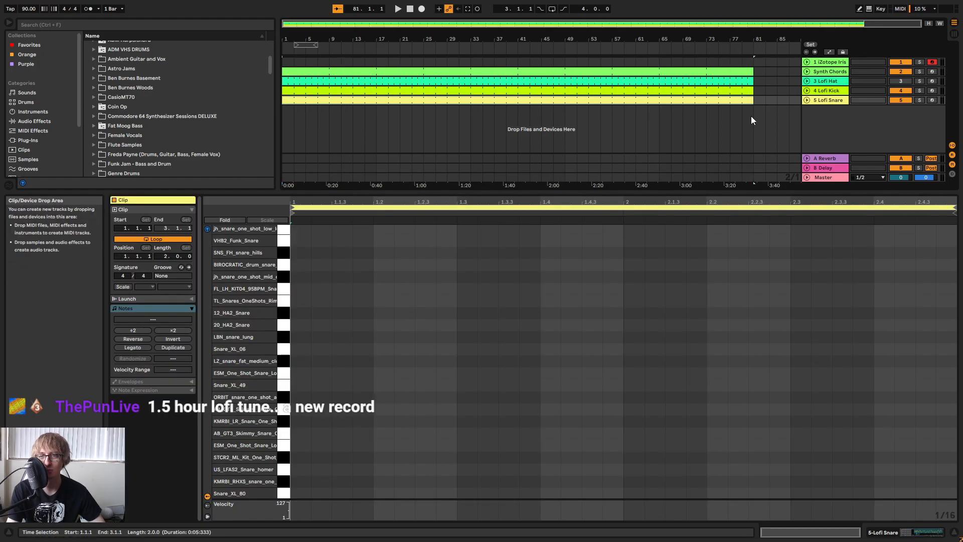
Open the Lofi Snare clip in an enlarged note editor and place a 1/16 LBN_snare_lung note (G#3) at beat 1.2.
{"action": "left_click", "coordinate": [563, 90]}
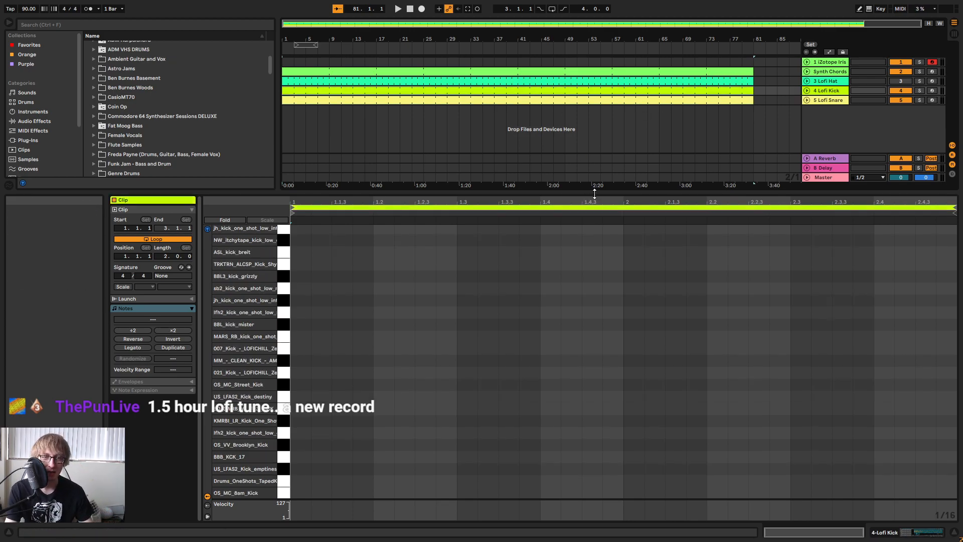
{"action": "left_click_drag", "start_coordinate": [596, 194], "coordinate": [597, 149]}
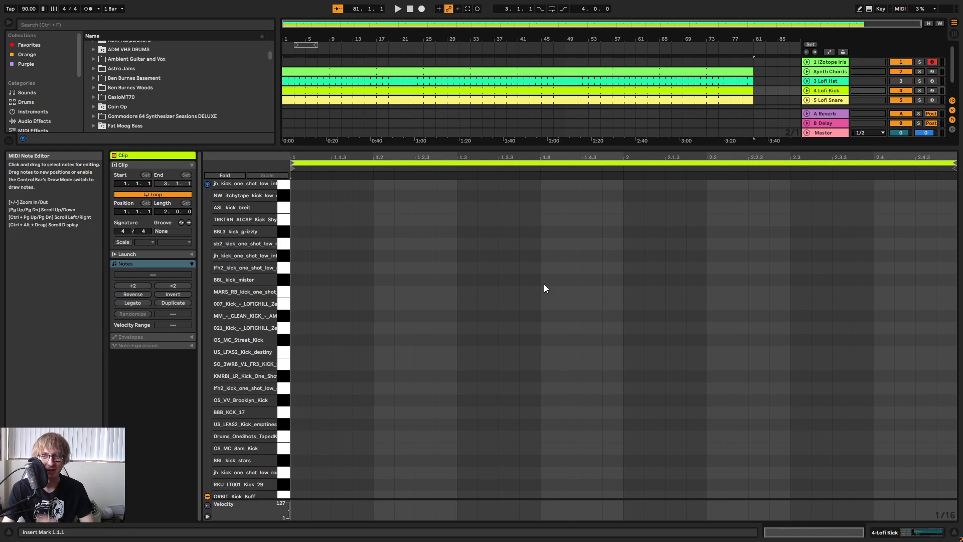
{"action": "left_click", "coordinate": [491, 100]}
{"action": "key", "text": "space"}
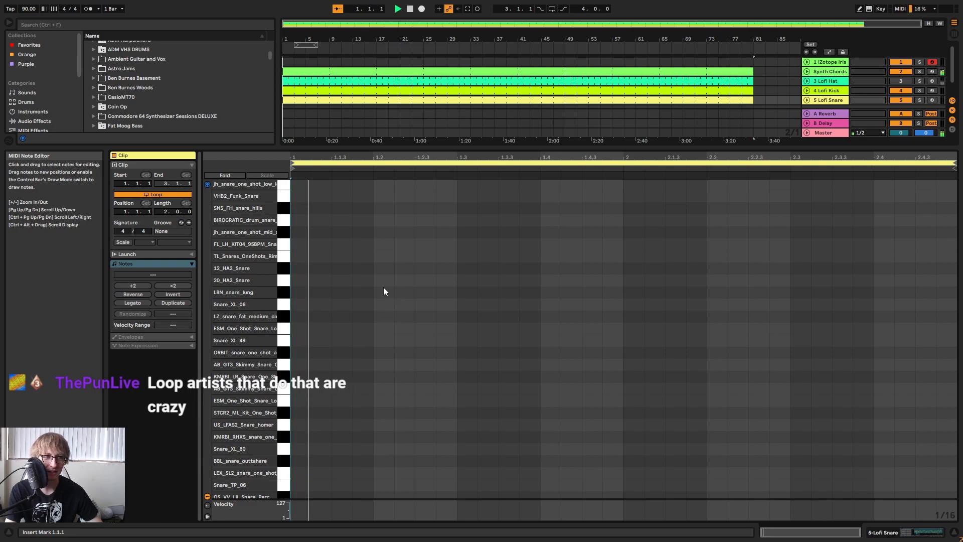
{"action": "key", "text": "space"}
{"action": "double_click", "coordinate": [378, 292]}
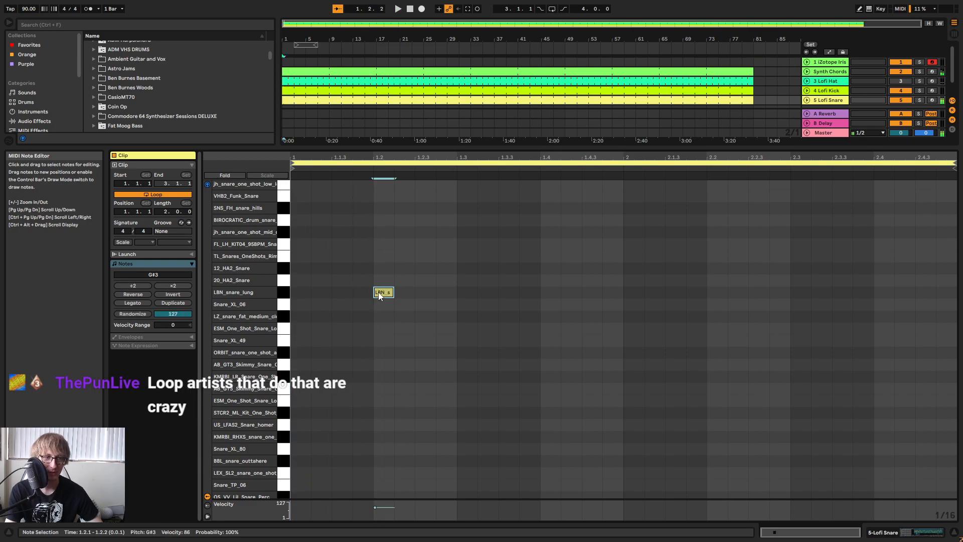
Lower the Lofi Kick and Lofi Snare track volumes together in the mixer, and return to the arrangement.
{"action": "key", "text": "Tab"}
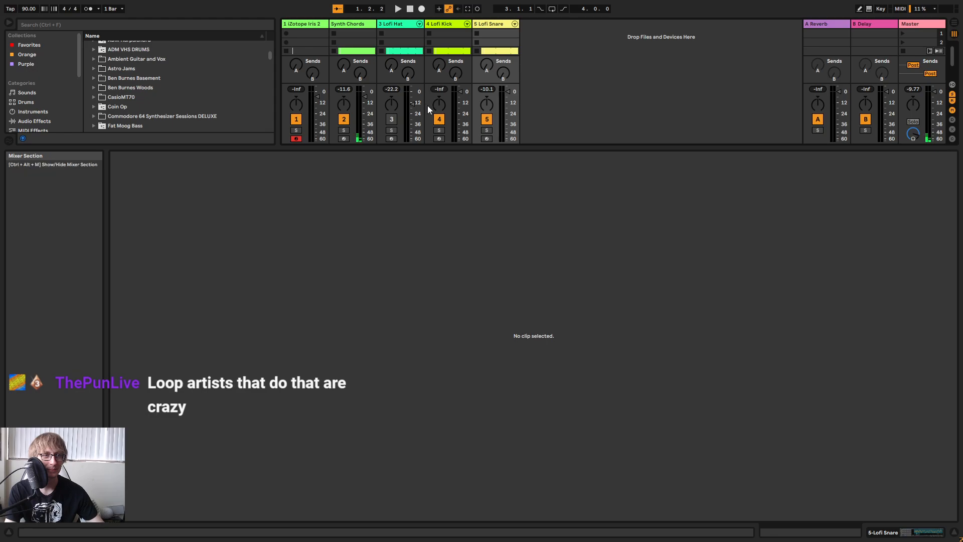
{"action": "left_click", "coordinate": [452, 33]}
{"action": "left_click", "coordinate": [486, 26], "text": "shift"}
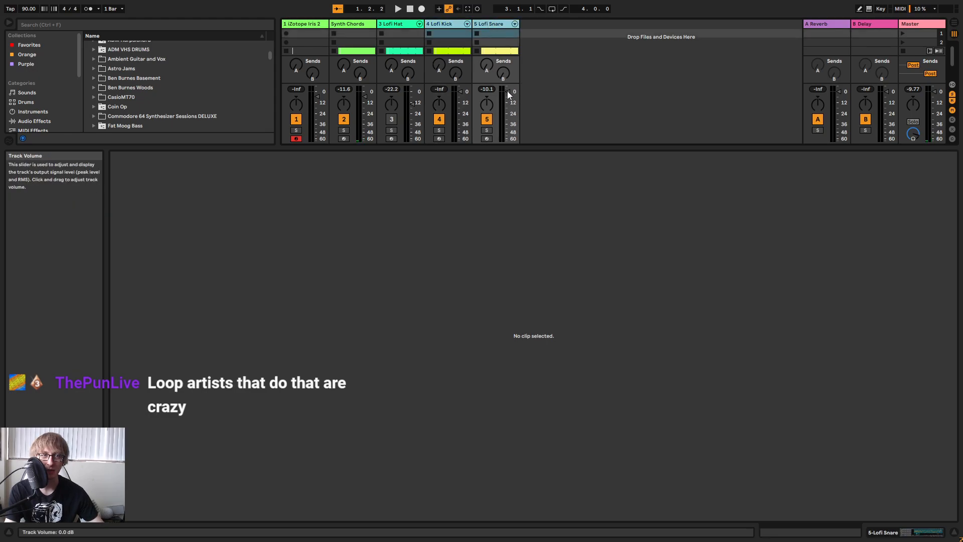
{"action": "left_click_drag", "start_coordinate": [507, 92], "coordinate": [507, 99]}
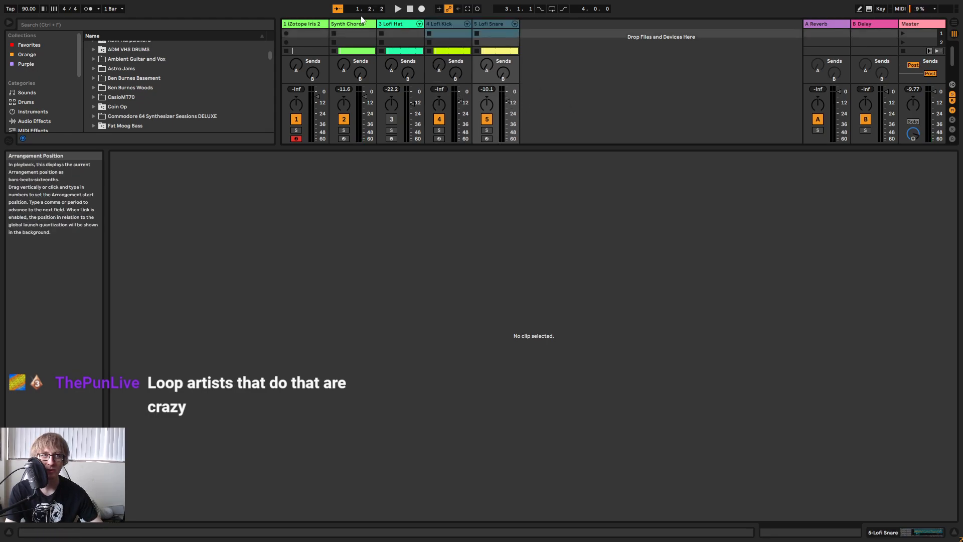
{"action": "left_click", "coordinate": [386, 26]}
{"action": "left_click", "coordinate": [497, 25]}
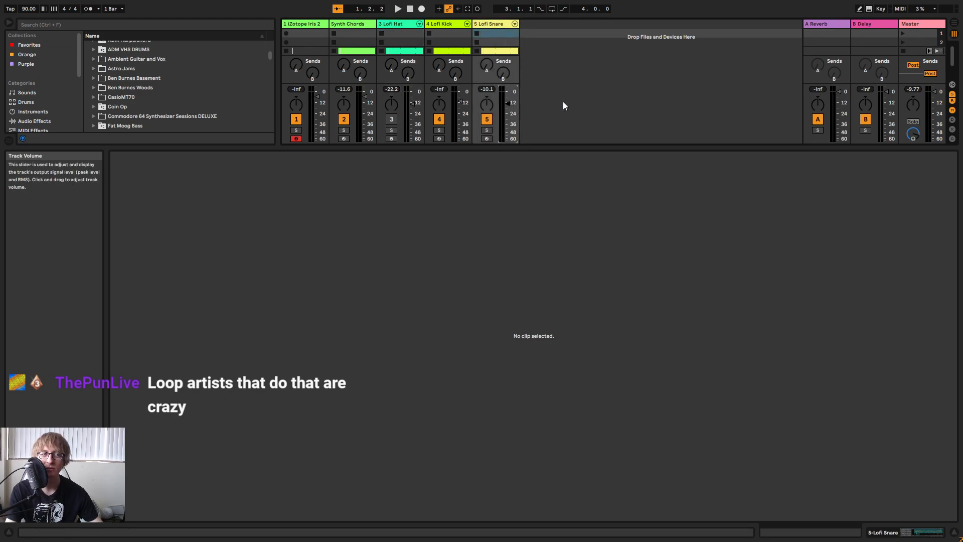
{"action": "key", "text": "Tab"}
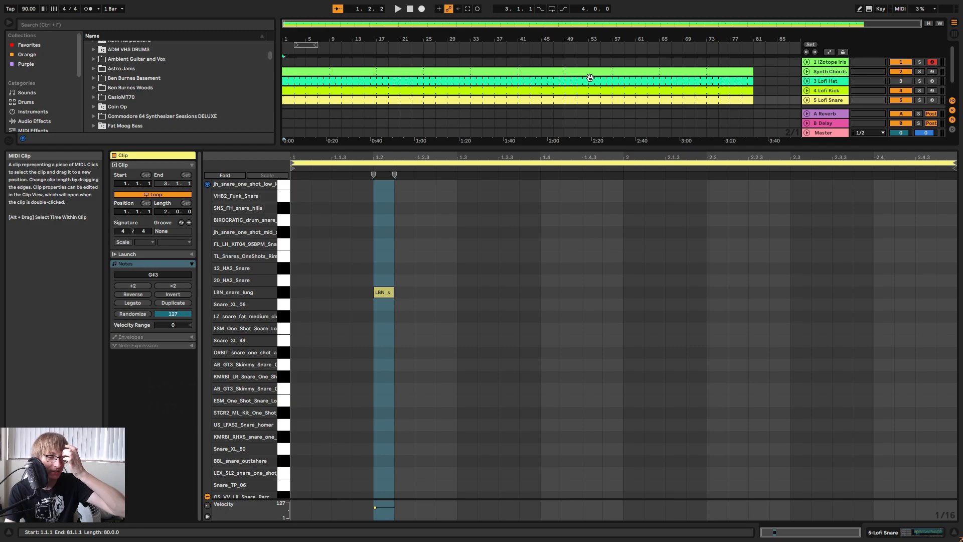
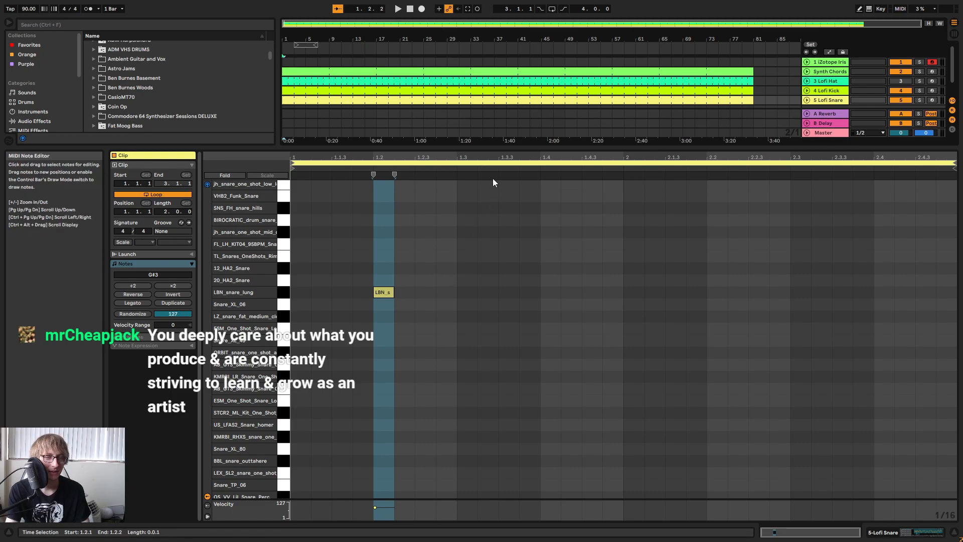
Copy the Lofi Snare clip's LBN_snare_lung note from beat 1.2 to beats 1.4, 2.2 and 2.4, and play it back.
{"action": "left_click", "coordinate": [520, 291]}
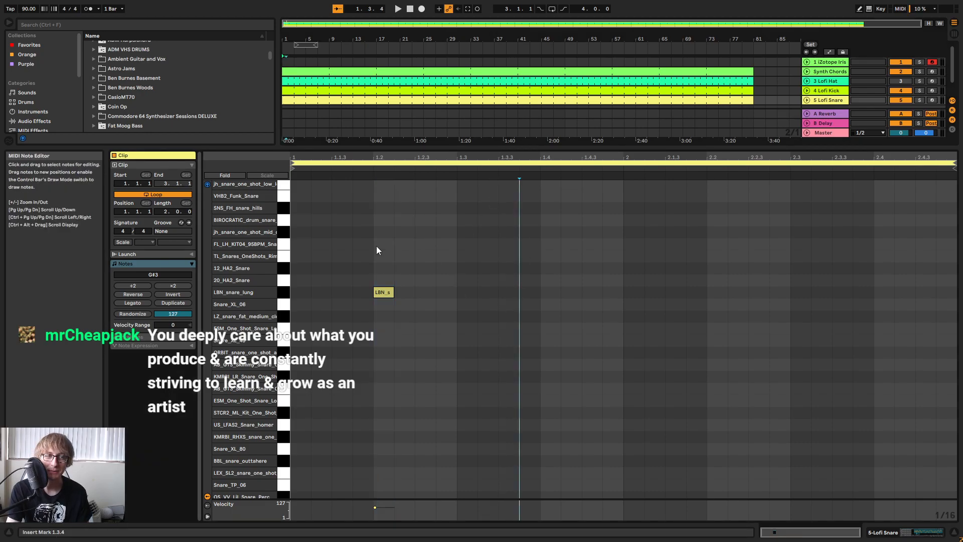
{"action": "left_click", "coordinate": [384, 292]}
{"action": "key", "text": "ctrl+c"}
{"action": "left_click", "coordinate": [542, 288]}
{"action": "key", "text": "ctrl+v"}
{"action": "left_click", "coordinate": [710, 292]}
{"action": "key", "text": "ctrl+v"}
{"action": "left_click", "coordinate": [875, 283]}
{"action": "key", "text": "ctrl+v"}
{"action": "left_click_drag", "start_coordinate": [911, 247], "coordinate": [352, 352]}
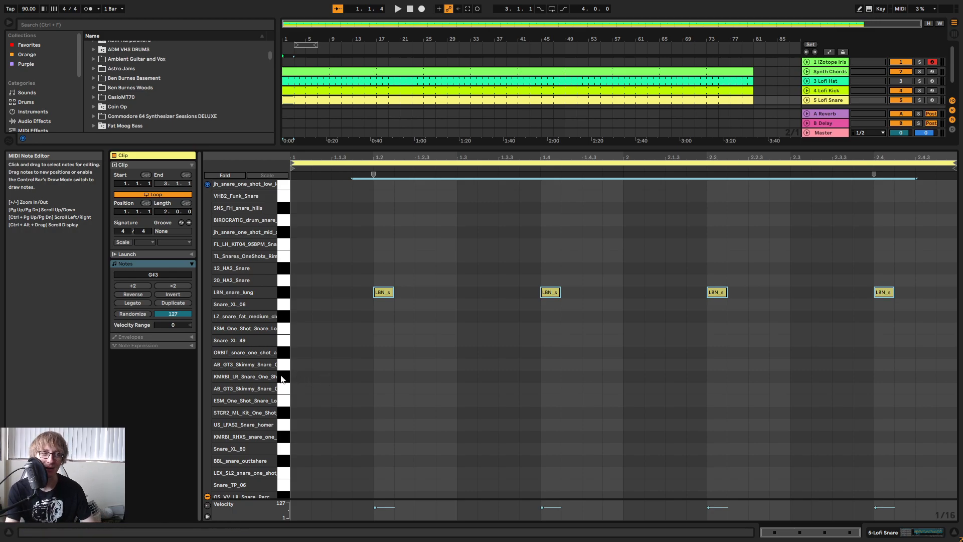
{"action": "key", "text": "space"}
Add a 1/16 kick note at the start of the Lofi Kick clip and place it on OS_MC_Street_Kick (C#3).
{"action": "left_click", "coordinate": [550, 89]}
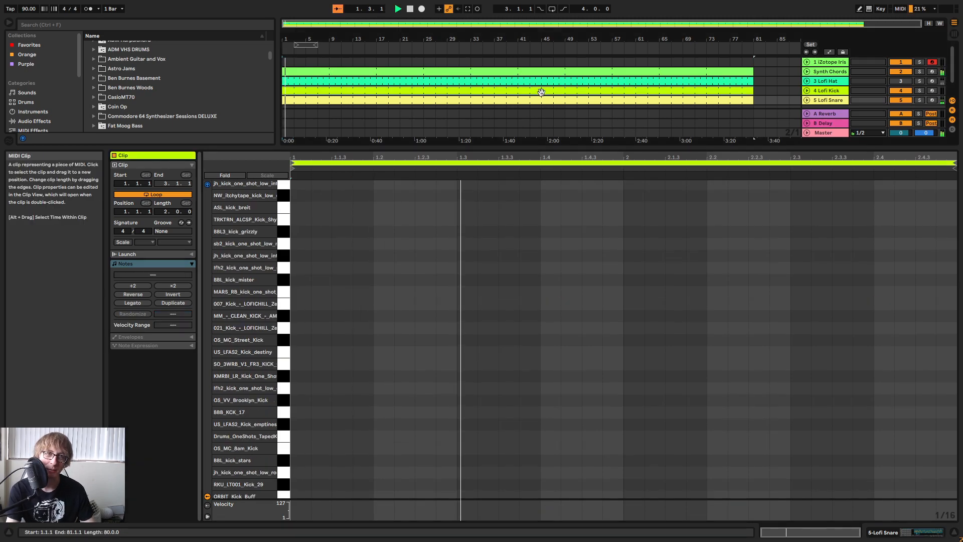
{"action": "double_click", "coordinate": [300, 316]}
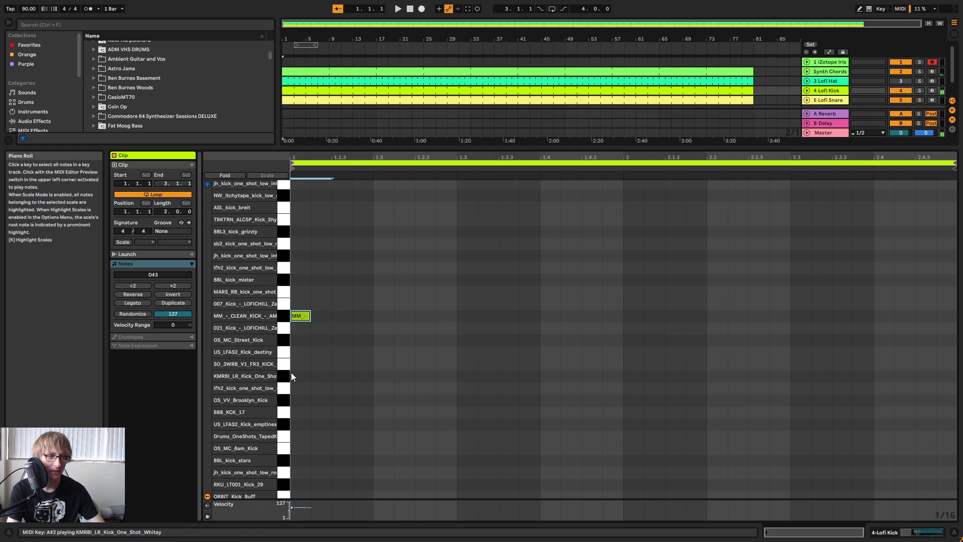
{"action": "key", "text": "Down"}
{"action": "key", "text": "Down"}
Add the EQ Eight drum preset Hat EQ 1 to the Lofi Hat track's device chain.
{"action": "left_click", "coordinate": [834, 83]}
{"action": "double_click", "coordinate": [835, 84]}
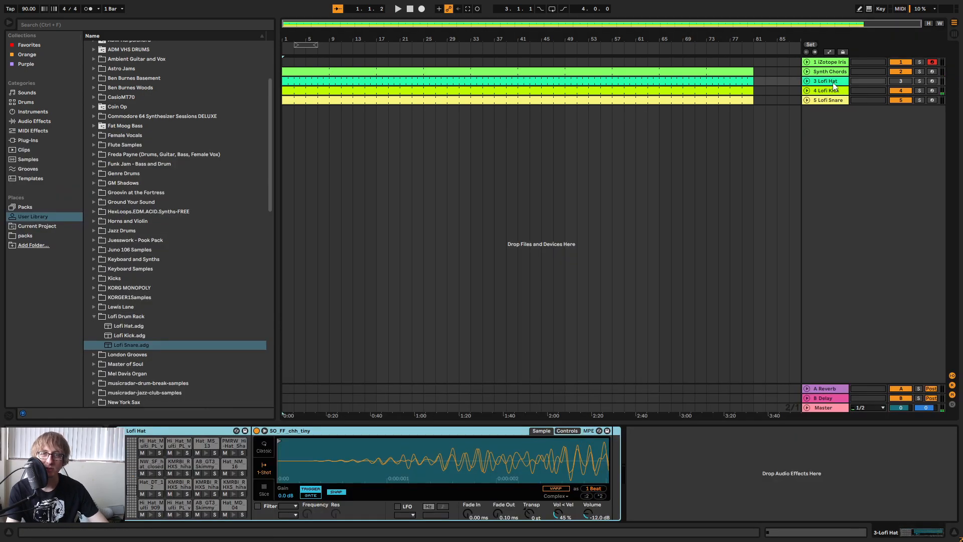
{"action": "left_click", "coordinate": [34, 121]}
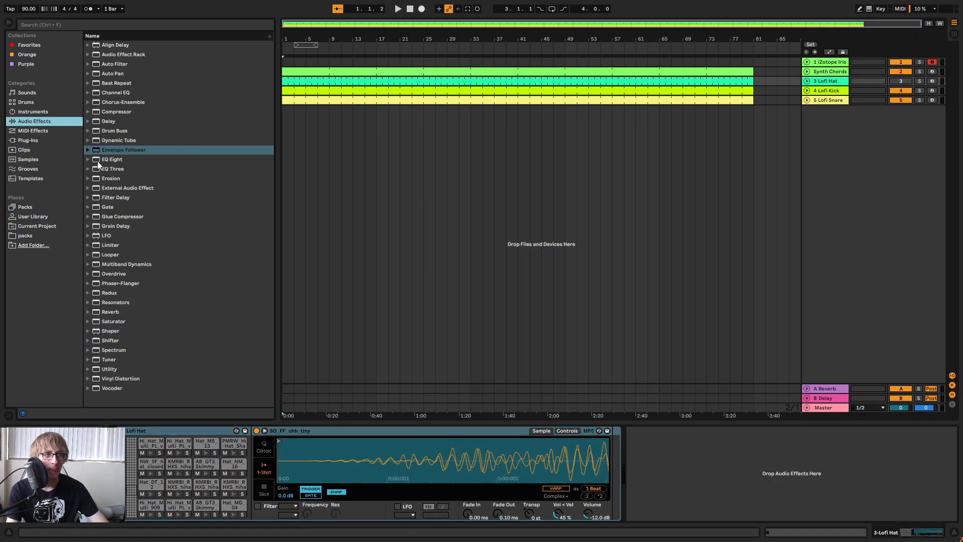
{"action": "left_click", "coordinate": [88, 159]}
{"action": "left_click", "coordinate": [94, 169]}
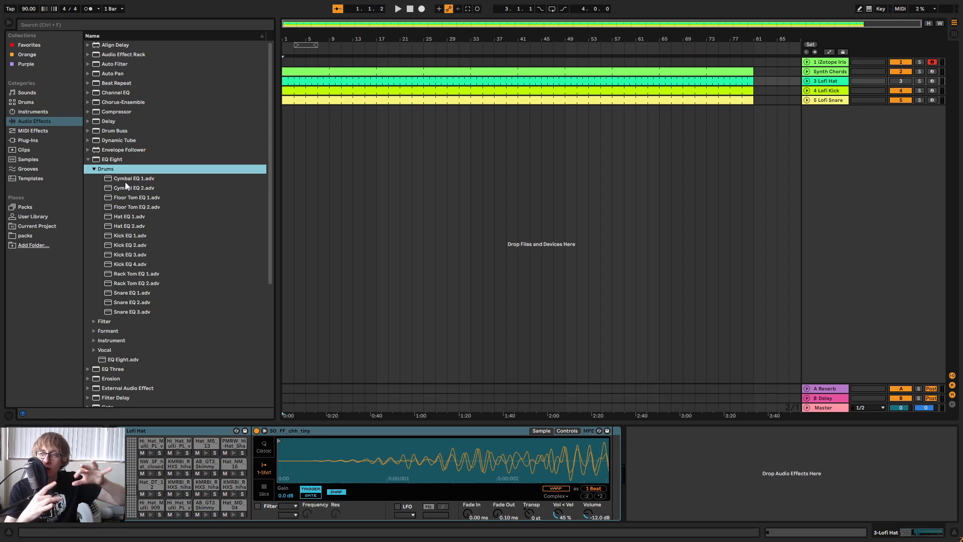
{"action": "left_click", "coordinate": [130, 217]}
{"action": "left_click_drag", "start_coordinate": [132, 221], "coordinate": [781, 474]}
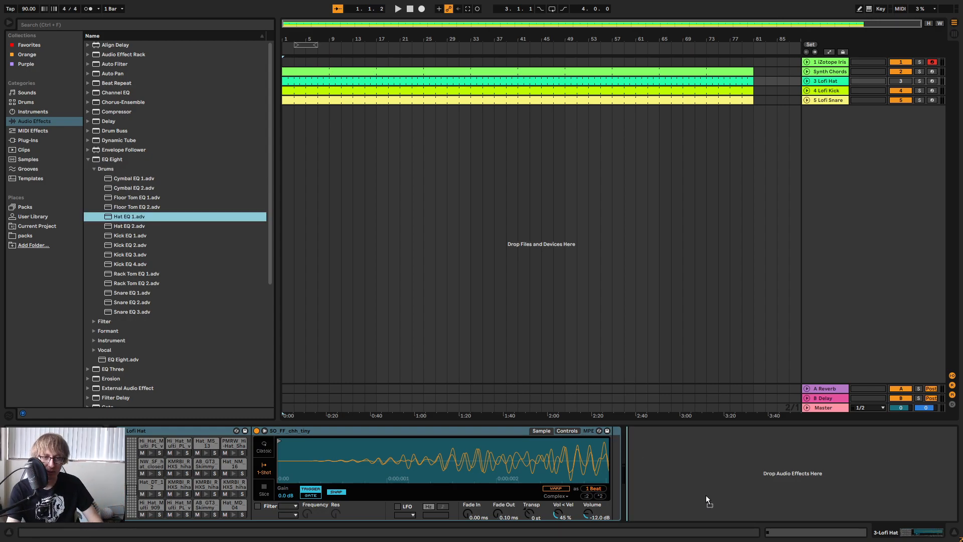
Add the EQ Eight preset Kick EQ 2 to the Lofi Kick track and Snare EQ 1 to the Lofi Snare track.
{"action": "left_click", "coordinate": [828, 92]}
{"action": "mouse_move", "coordinate": [144, 246]}
{"action": "left_mouse_down"}
{"action": "mouse_move", "coordinate": [792, 470]}
{"action": "mouse_move", "coordinate": [788, 461]}
{"action": "left_mouse_up"}
{"action": "left_click", "coordinate": [829, 102]}
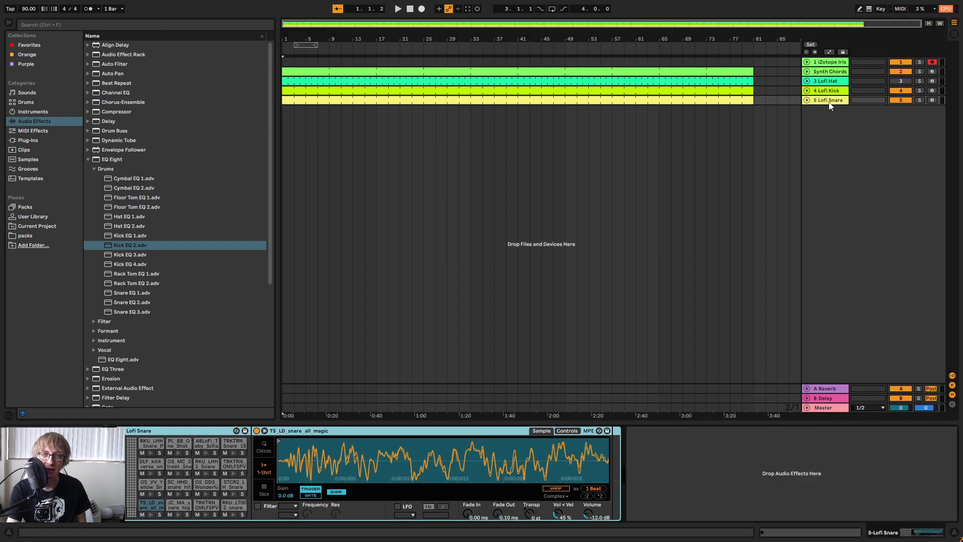
{"action": "mouse_move", "coordinate": [155, 293]}
{"action": "left_mouse_down"}
{"action": "mouse_move", "coordinate": [133, 295]}
{"action": "mouse_move", "coordinate": [727, 408]}
{"action": "mouse_move", "coordinate": [737, 462]}
{"action": "mouse_move", "coordinate": [813, 425]}
{"action": "left_mouse_up"}
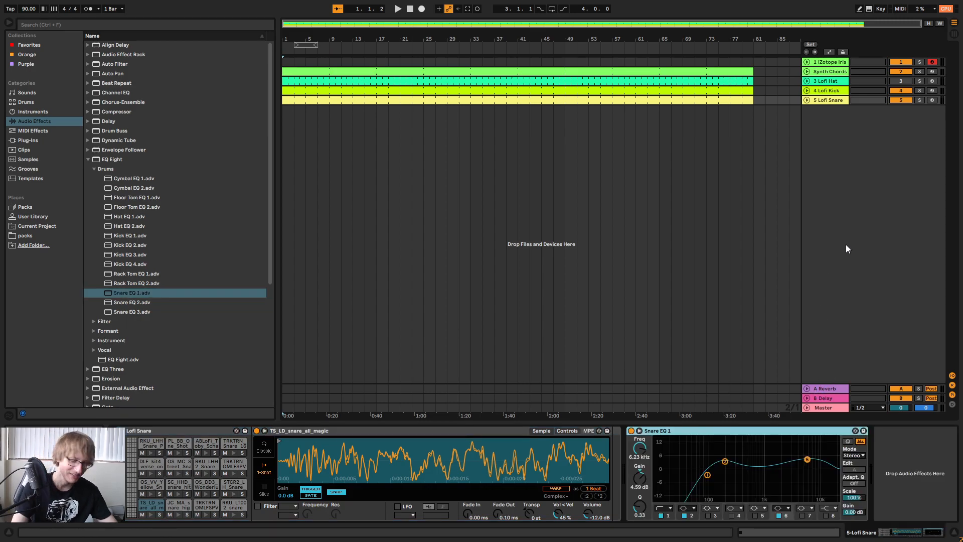
{"action": "key", "text": "Tab"}
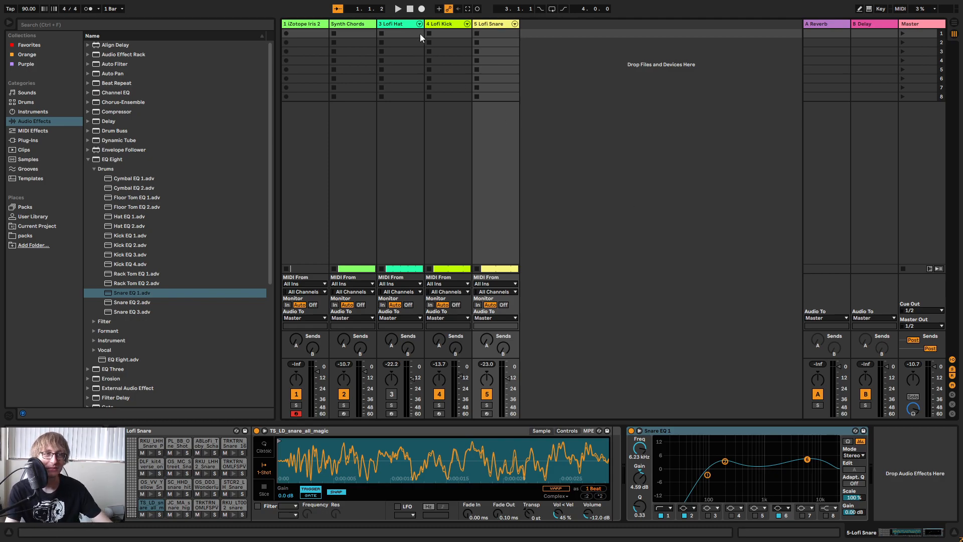
{"action": "left_click", "coordinate": [442, 32]}
{"action": "left_click", "coordinate": [400, 26]}
{"action": "left_click", "coordinate": [456, 27]}
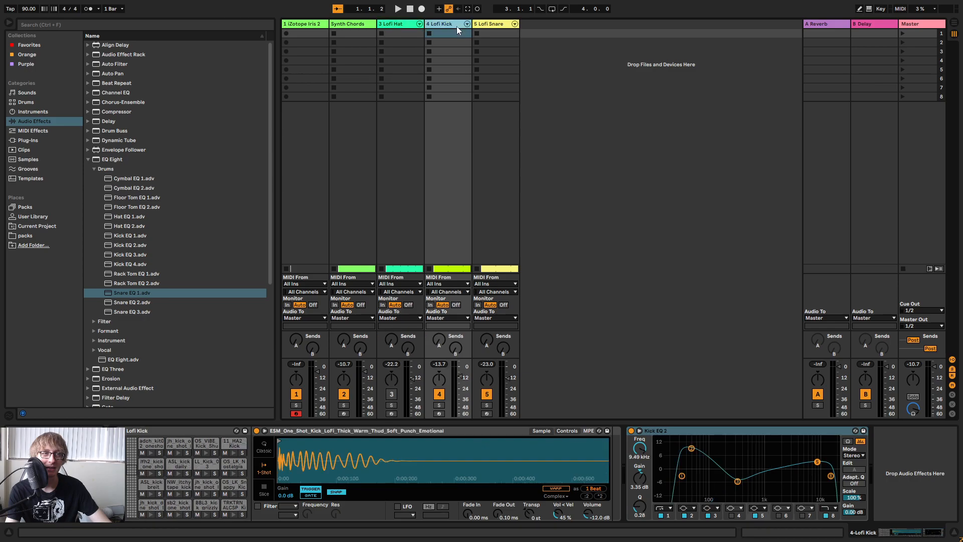
{"action": "key", "text": "Tab"}
Audition the kick note in the Lofi Kick clip and copy the OS_MC_Street_Kick hit to beat 1.3.
{"action": "left_click", "coordinate": [513, 119]}
{"action": "double_click", "coordinate": [613, 93]}
{"action": "key", "text": "space"}
{"action": "left_click_drag", "start_coordinate": [343, 301], "coordinate": [301, 386]}
{"action": "key", "text": "Down"}
{"action": "key", "text": "Up"}
{"action": "left_click_drag", "start_coordinate": [351, 318], "coordinate": [303, 334]}
{"action": "key", "text": "space"}
{"action": "left_click", "coordinate": [497, 347]}
{"action": "left_click", "coordinate": [453, 346]}
{"action": "key", "text": "space"}
{"action": "key", "text": "ctrl+v"}
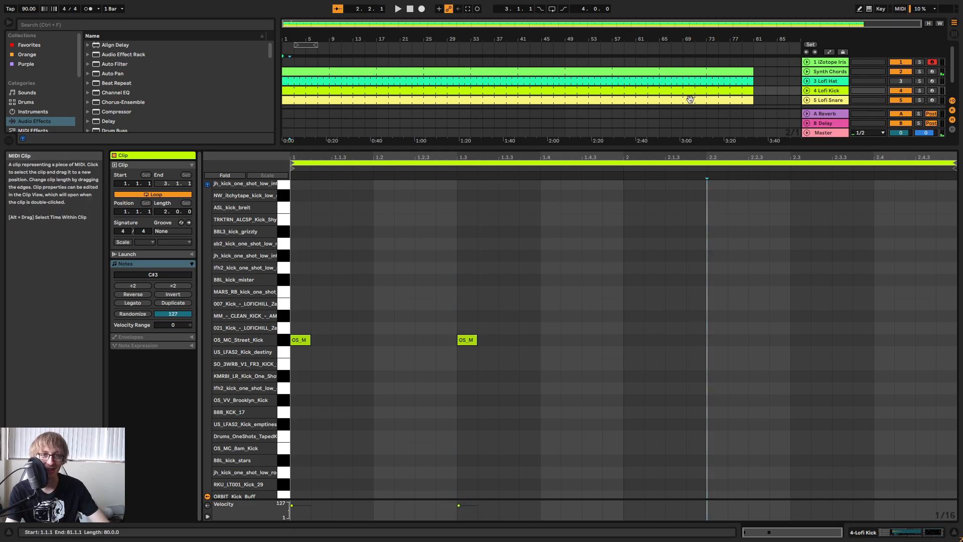
Transpose all four Lofi Snare notes down to the ORBIT snare one-shot (D#3) while auditioning the sounds.
{"action": "left_click", "coordinate": [687, 98]}
{"action": "left_click_drag", "start_coordinate": [913, 246], "coordinate": [376, 339]}
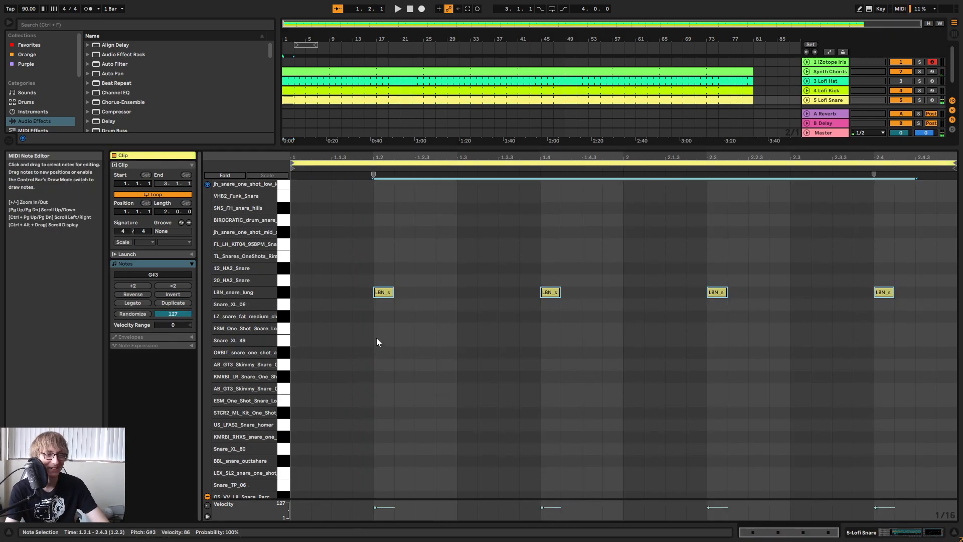
{"action": "key", "text": "Down"}
{"action": "key", "text": "Down"}
{"action": "key", "text": "space"}
{"action": "key", "text": "Down"}
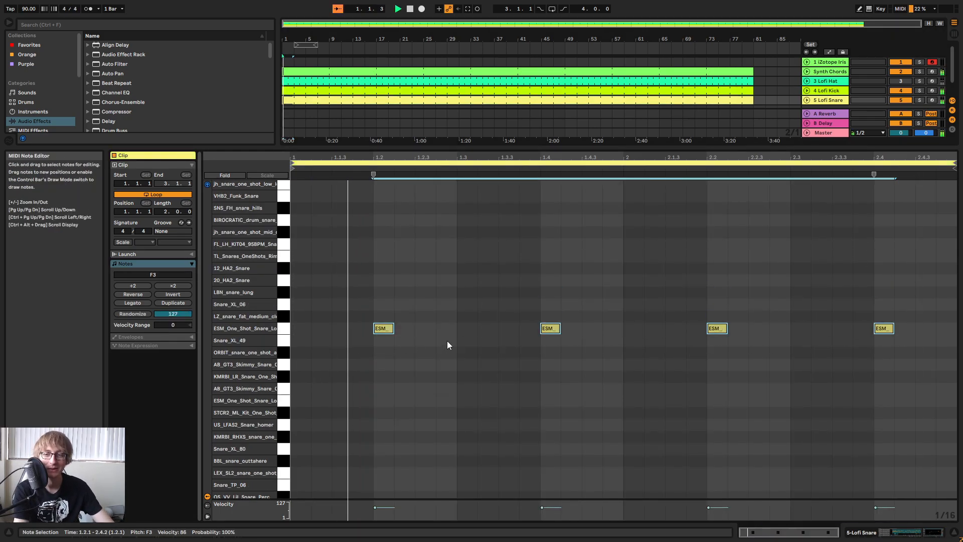
{"action": "key", "text": "Down"}
{"action": "key", "text": "Down"}
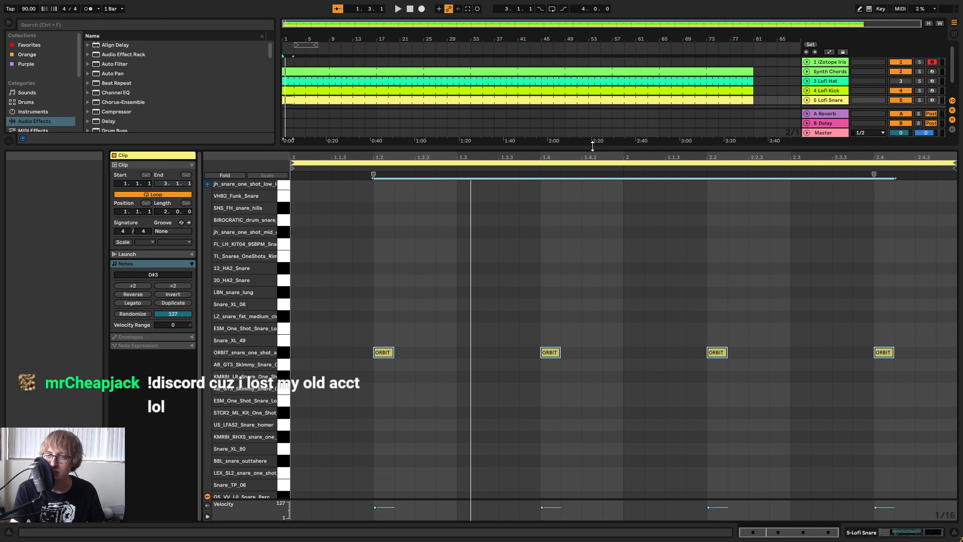
Transpose the four Lofi Snare notes down to the AB_GT3_Skimmy_Snare sound on C3 during playback.
{"action": "left_click_drag", "start_coordinate": [369, 295], "coordinate": [951, 401]}
{"action": "key", "text": "space"}
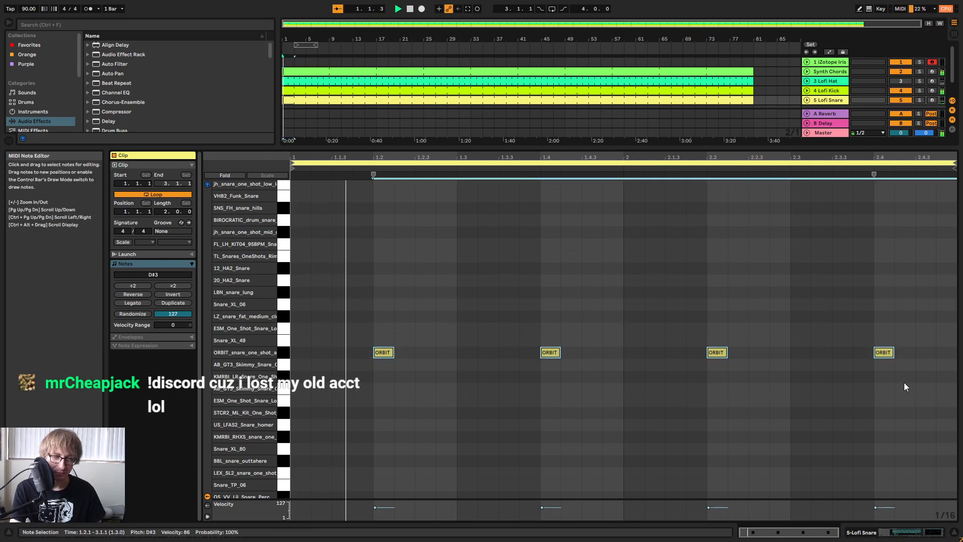
{"action": "key", "text": "Down"}
{"action": "key", "text": "Down"}
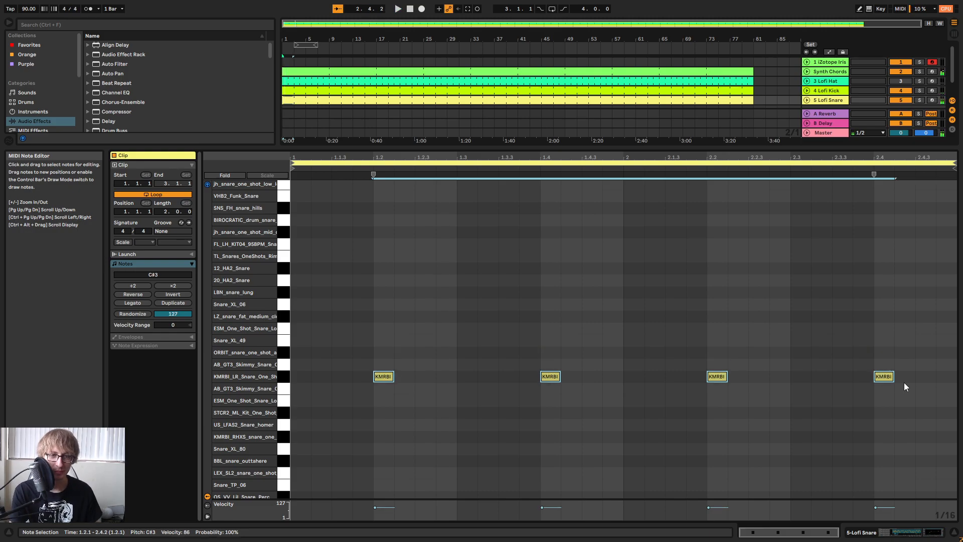
{"action": "key", "text": "Down"}
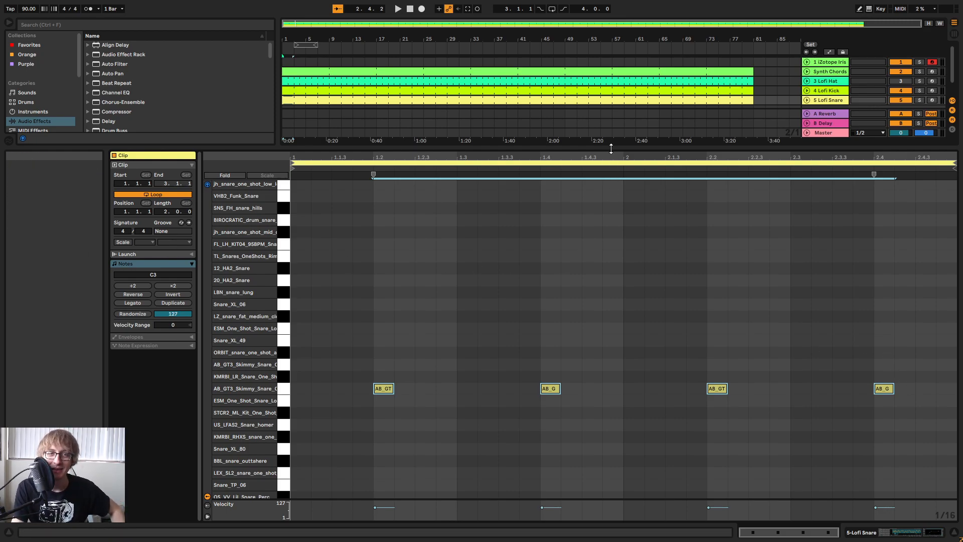
Audition lower sounds for the four Lofi Snare notes and transpose them down to OS_VV_Lil_Snare_Perc (D#2).
{"action": "left_click_drag", "start_coordinate": [378, 336], "coordinate": [953, 456]}
{"action": "key", "text": "Down"}
{"action": "key", "text": "Down"}
{"action": "key", "text": "space"}
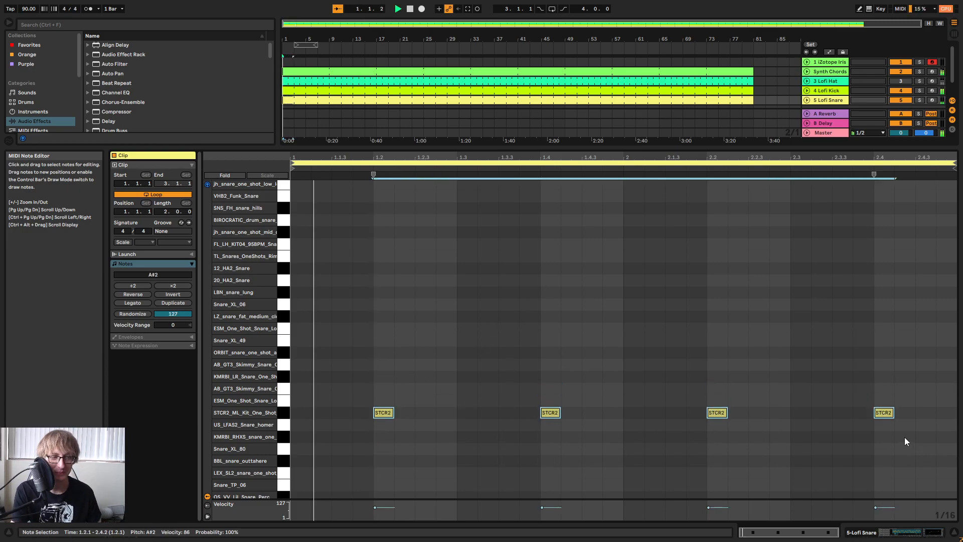
{"action": "key", "text": "Down"}
{"action": "key", "text": "Down"}
{"action": "key", "text": "Down"}
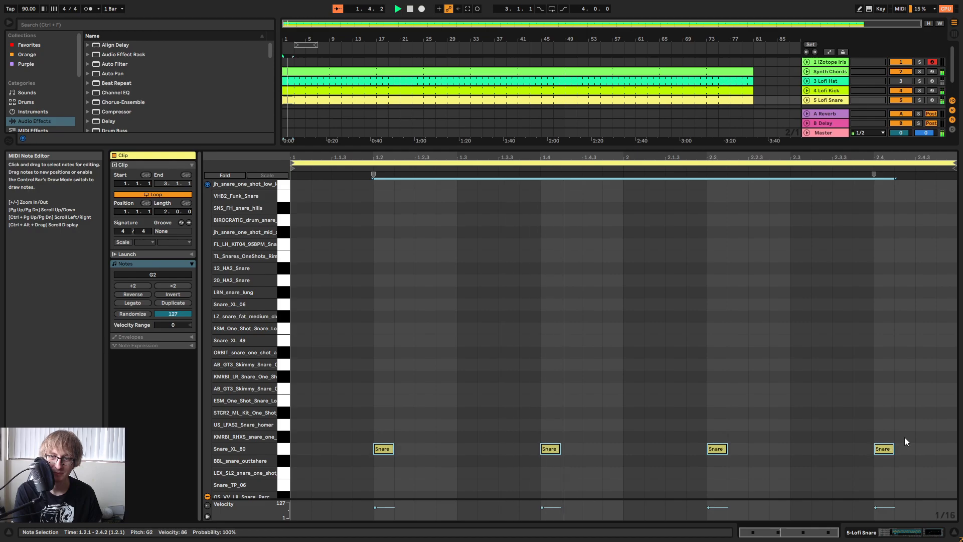
{"action": "key", "text": "Down"}
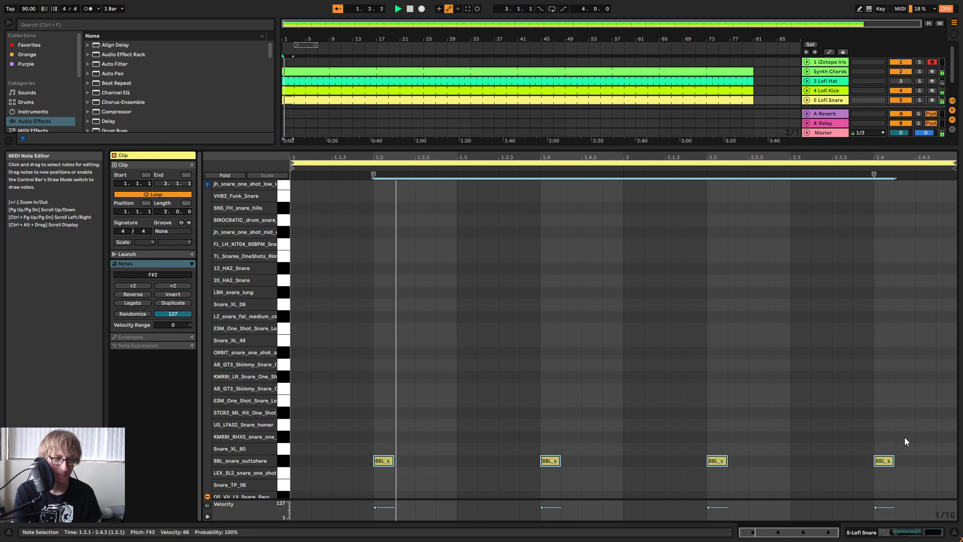
{"action": "key", "text": "Down"}
{"action": "scroll", "coordinate": [725, 427], "scroll_direction": "down", "scroll_amount": 2}
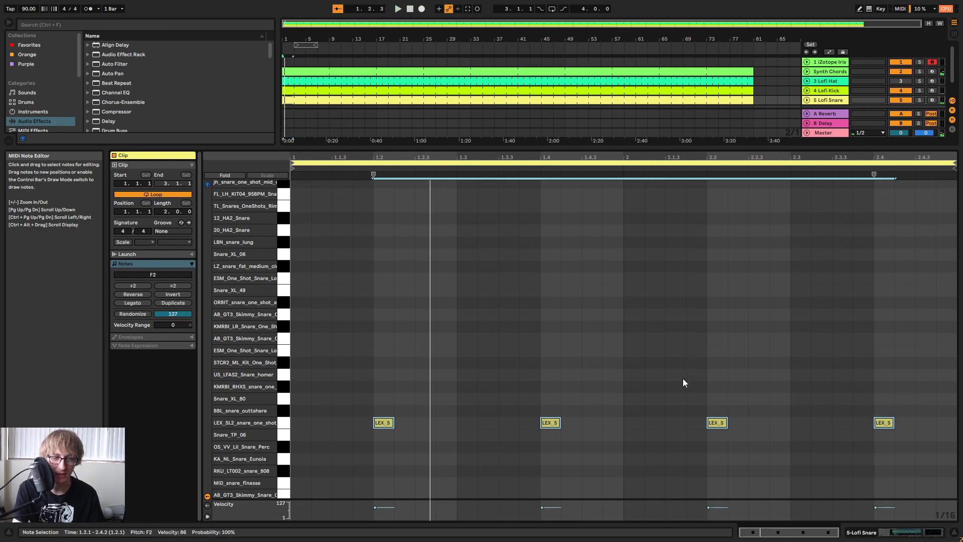
{"action": "key", "text": "Down"}
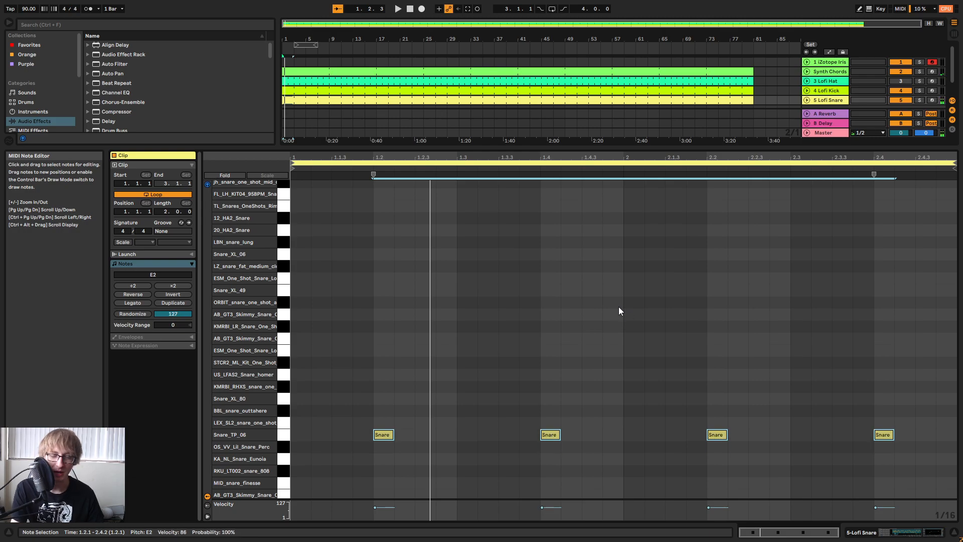
{"action": "key", "text": "Down"}
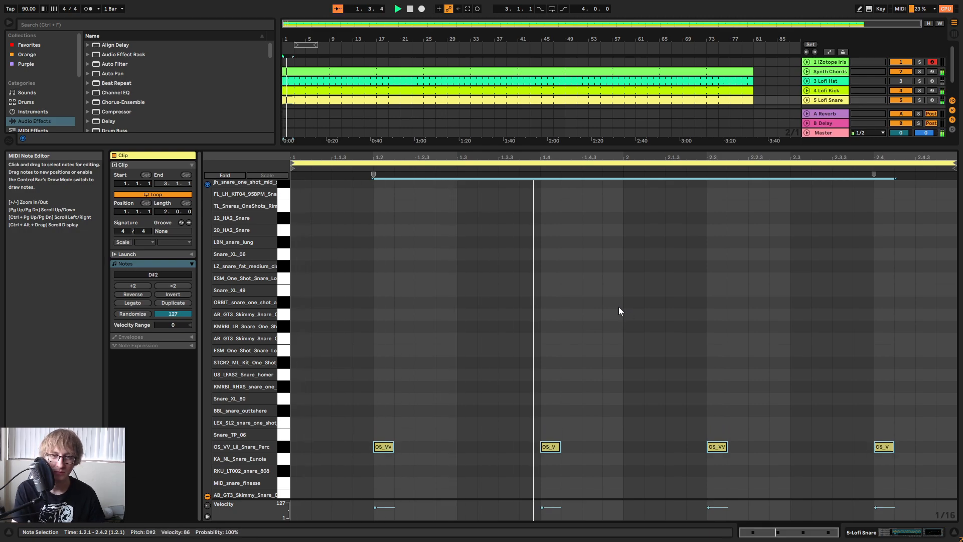
Set the Lofi Snare track volume to about -7.7 dB in the mixer and return to the arrangement.
{"action": "key", "text": "Tab"}
{"action": "left_click_drag", "start_coordinate": [512, 104], "coordinate": [512, 100]}
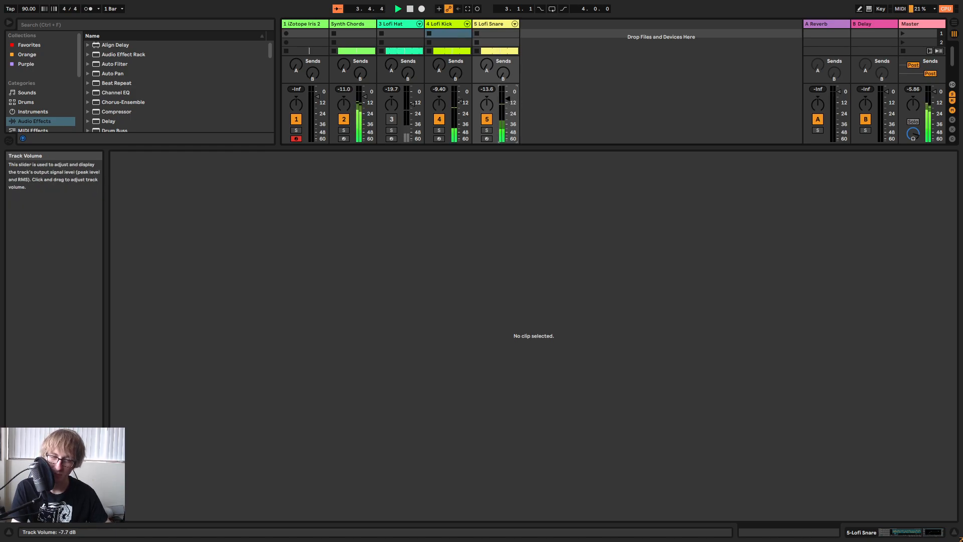
{"action": "key", "text": "Tab"}
Move the Lofi Kick clip's second note two sixteenths earlier to beat 1.2.3 and play the pattern.
{"action": "left_click", "coordinate": [585, 115]}
{"action": "left_click", "coordinate": [657, 91]}
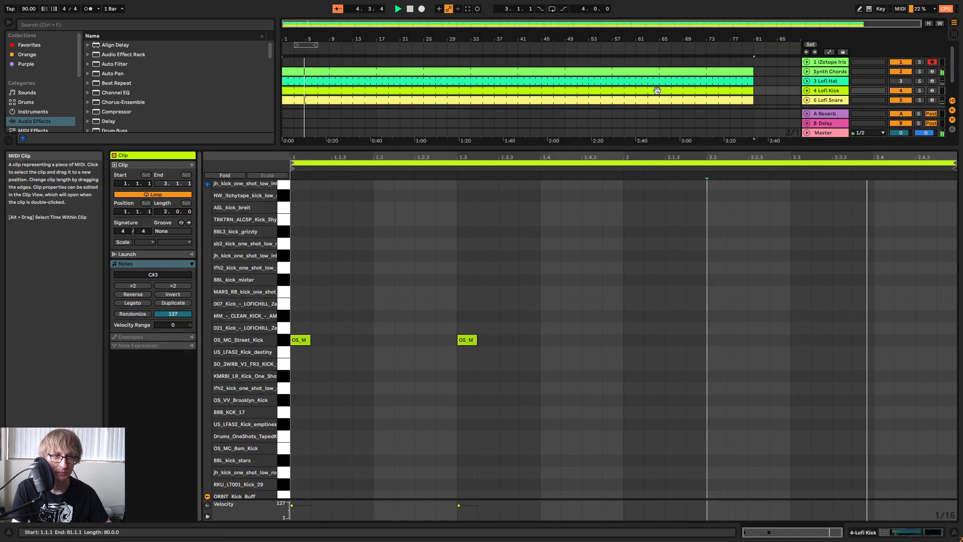
{"action": "left_click_drag", "start_coordinate": [478, 281], "coordinate": [442, 379]}
{"action": "key", "text": "Left"}
{"action": "key", "text": "Left"}
{"action": "key", "text": "space"}
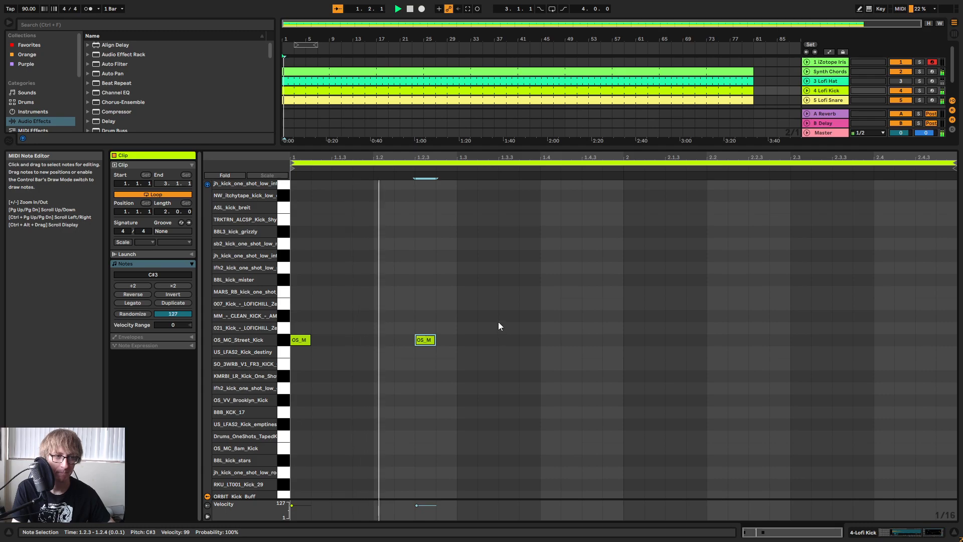
Copy the kick note at beat 1.2.3 to beat 1.4.3.
{"action": "left_click_drag", "start_coordinate": [459, 318], "coordinate": [424, 372]}
{"action": "key", "text": "ctrl+c"}
{"action": "left_click", "coordinate": [583, 338]}
{"action": "key", "text": "ctrl+v"}
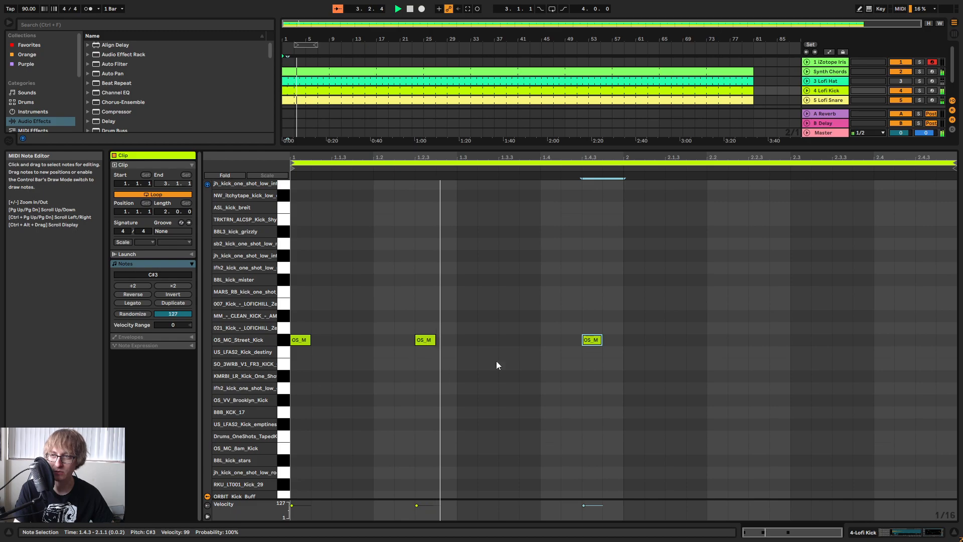
Select the three Lofi Kick notes, transpose them down to OS_VV_Brooklyn_Kick (G#2), and play the result.
{"action": "left_click", "coordinate": [630, 283]}
{"action": "left_click_drag", "start_coordinate": [643, 273], "coordinate": [251, 385]}
{"action": "key", "text": "space"}
{"action": "key", "text": "Down"}
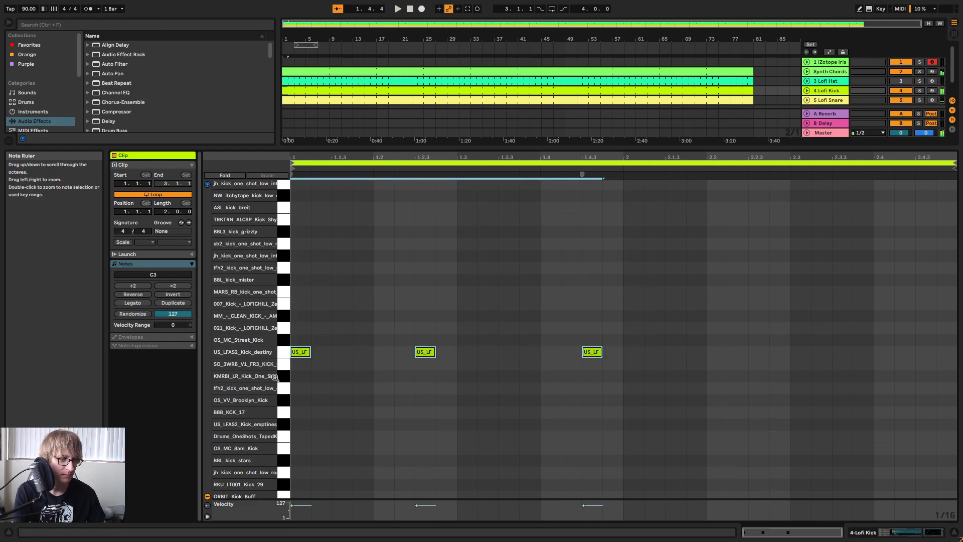
{"action": "key", "text": "Down"}
{"action": "key", "text": "Down"}
{"action": "key", "text": "Down"}
{"action": "key", "text": "space"}
Enlarge the mixer, re-enable the Lofi Hat track with its volume at about -16.7 dB, and return to the arrangement.
{"action": "key", "text": "Tab"}
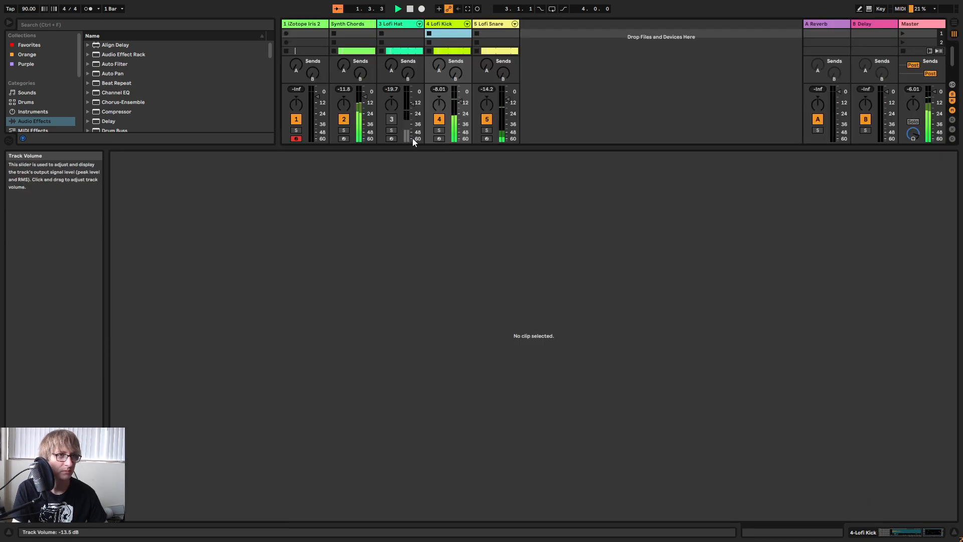
{"action": "left_click_drag", "start_coordinate": [415, 146], "coordinate": [394, 267]}
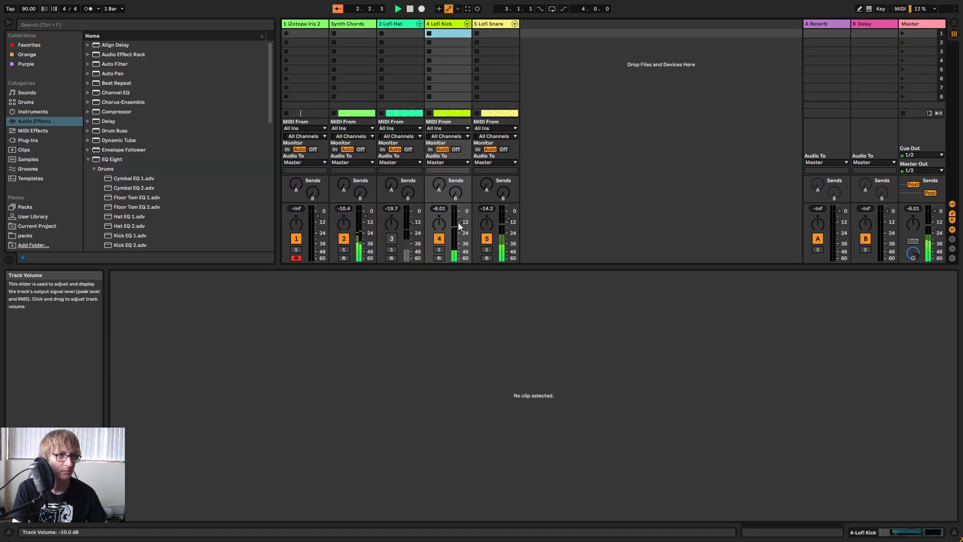
{"action": "left_click", "coordinate": [391, 238]}
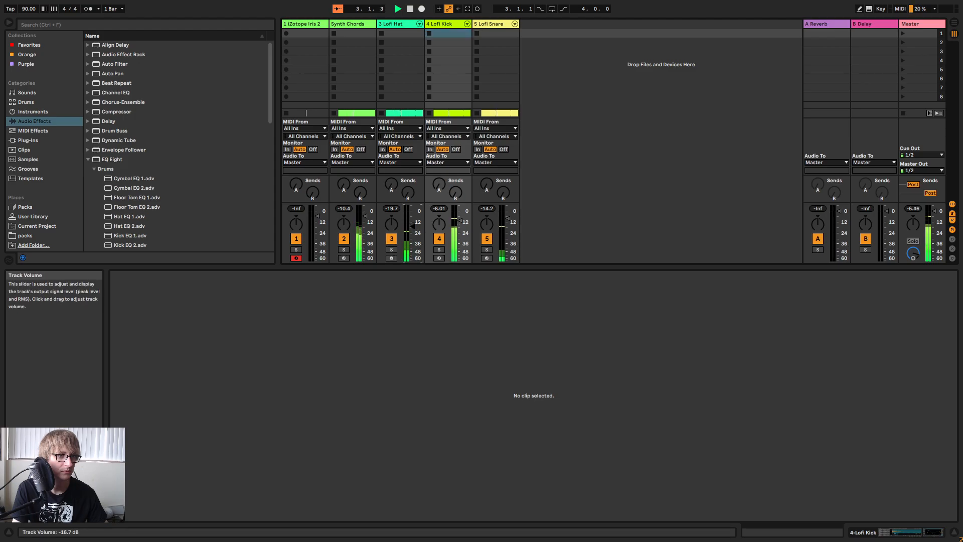
{"action": "key", "text": "Tab"}
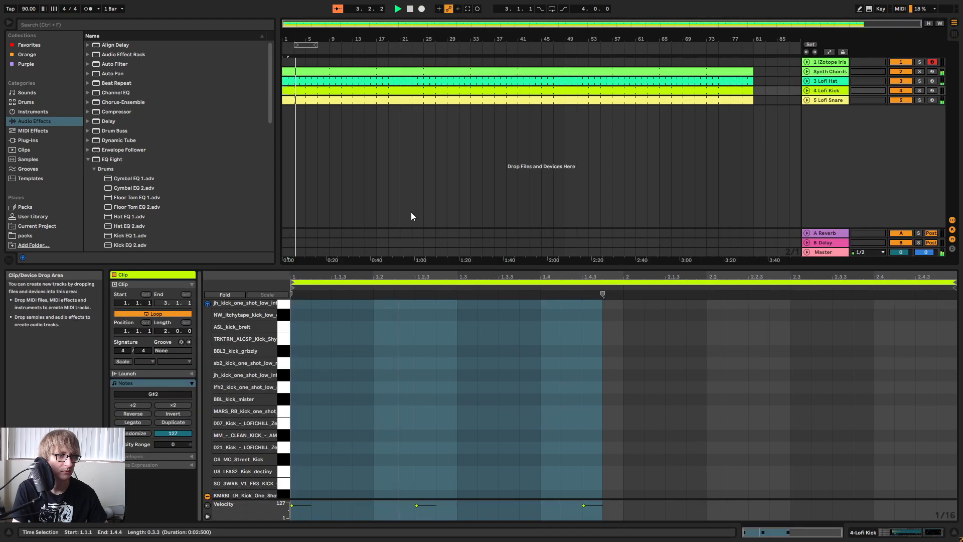
Open the Lofi Hat clip, select all its hat notes and duplicate them so hits fall on every eighth note.
{"action": "double_click", "coordinate": [534, 83]}
{"action": "left_click", "coordinate": [428, 346]}
{"action": "key", "text": "ctrl+a"}
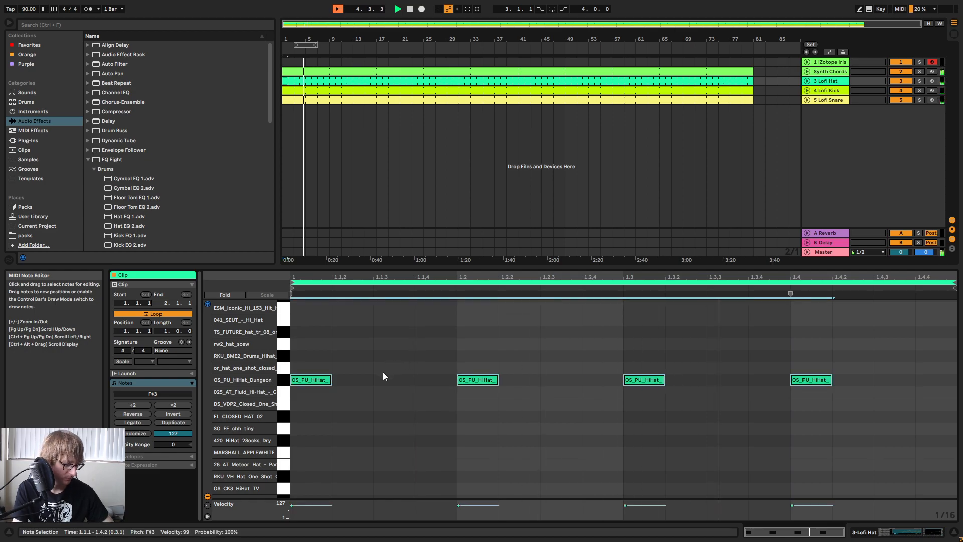
{"action": "key", "text": "ctrl+d"}
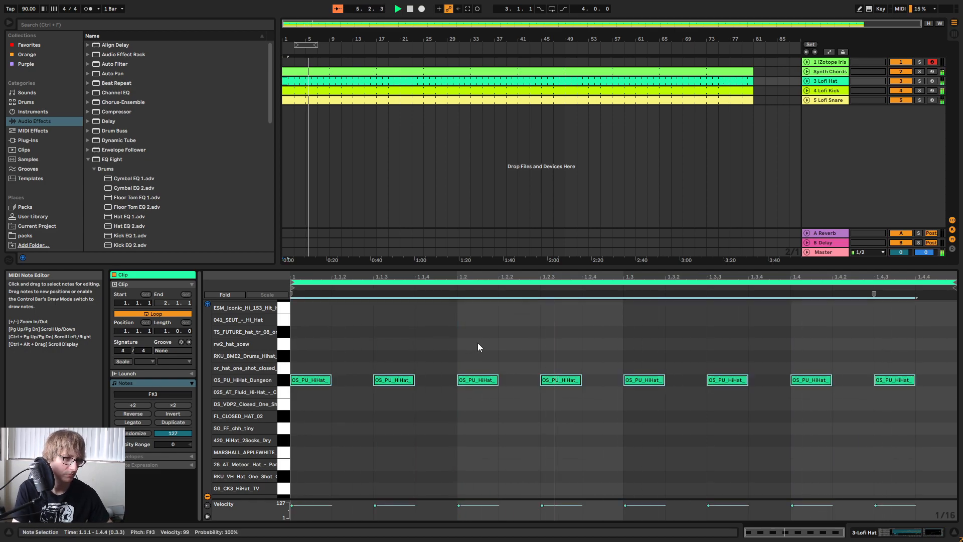
Transpose the selected hat notes down sample by sample to the closed lfh2 hat at C#0, auditioning the pattern, and deselect them.
{"action": "key", "text": "Down"}
{"action": "key", "text": "Down"}
{"action": "key", "text": "Down"}
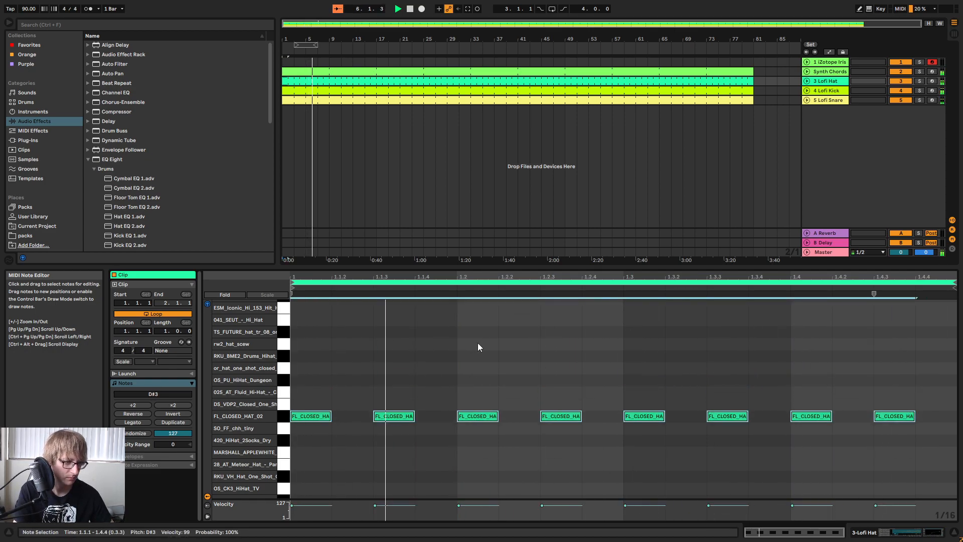
{"action": "key", "text": "Down"}
{"action": "key", "text": "Down"}
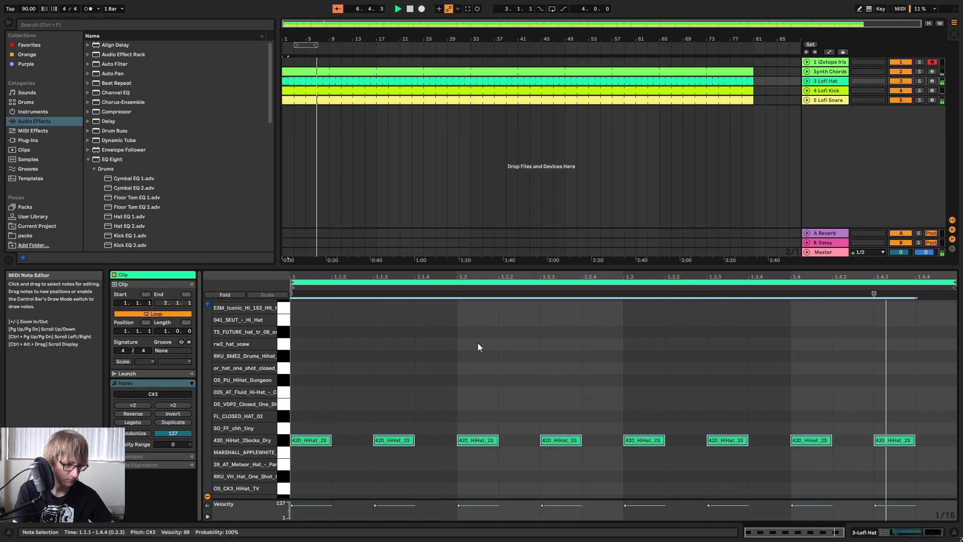
{"action": "key", "text": "Down"}
{"action": "key", "text": "Down"}
{"action": "key", "text": "Down"}
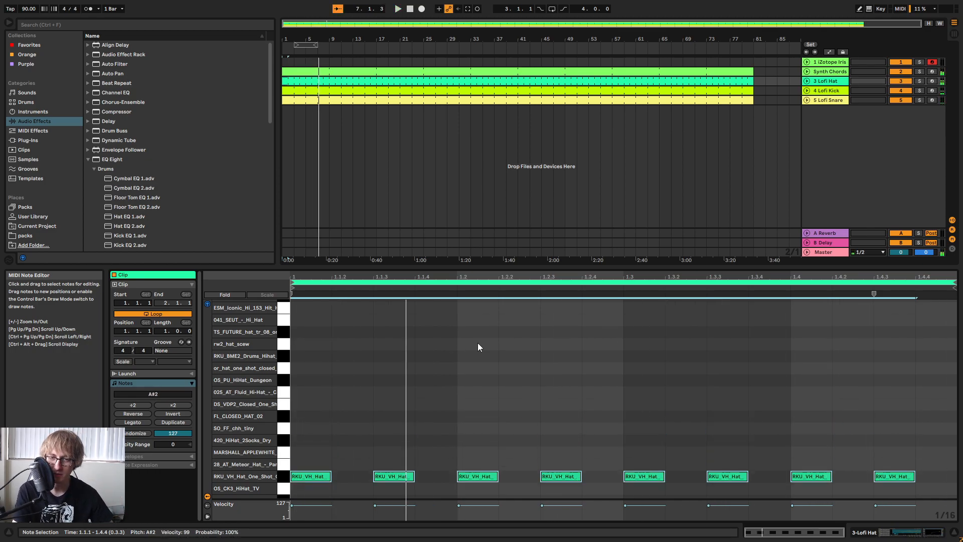
{"action": "key", "text": "Down"}
{"action": "key", "text": "Down"}
{"action": "key", "text": "Down"}
{"action": "key", "text": "Down"}
{"action": "key", "text": "Down"}
{"action": "key", "text": "Down"}
{"action": "key", "text": "Down"}
{"action": "key", "text": "Down"}
{"action": "key", "text": "Down"}
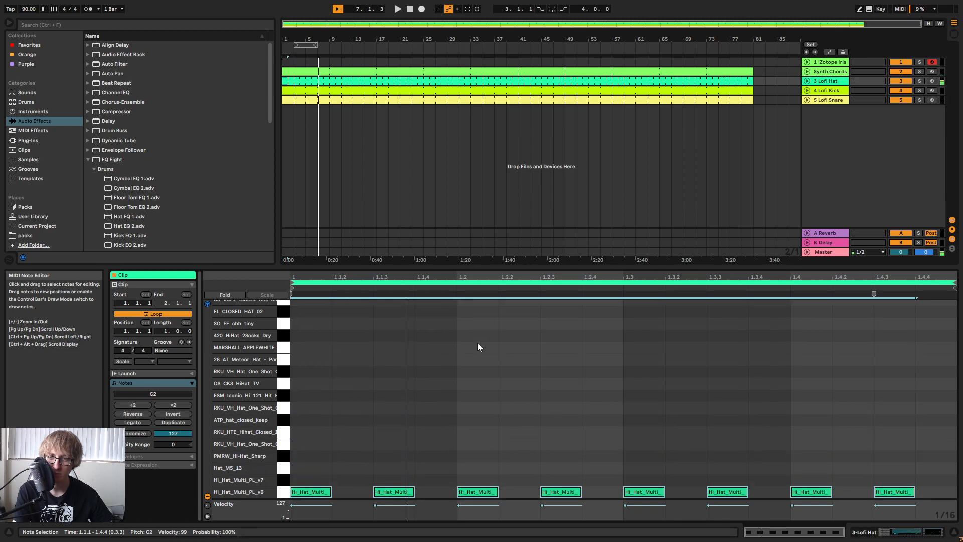
{"action": "key", "text": "Down"}
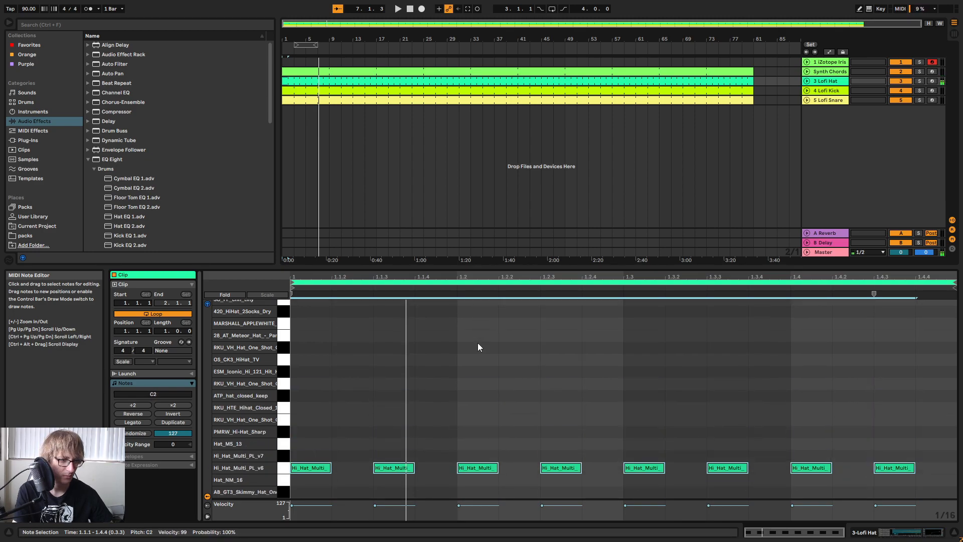
{"action": "key", "text": "Down"}
{"action": "key", "text": "Down"}
{"action": "key", "text": "Down"}
{"action": "key", "text": "Down"}
{"action": "key", "text": "space"}
{"action": "key", "text": "Down"}
{"action": "key", "text": "Down"}
{"action": "key", "text": "Down"}
{"action": "key", "text": "Down"}
{"action": "key", "text": "Down"}
{"action": "key", "text": "Down"}
{"action": "key", "text": "Down"}
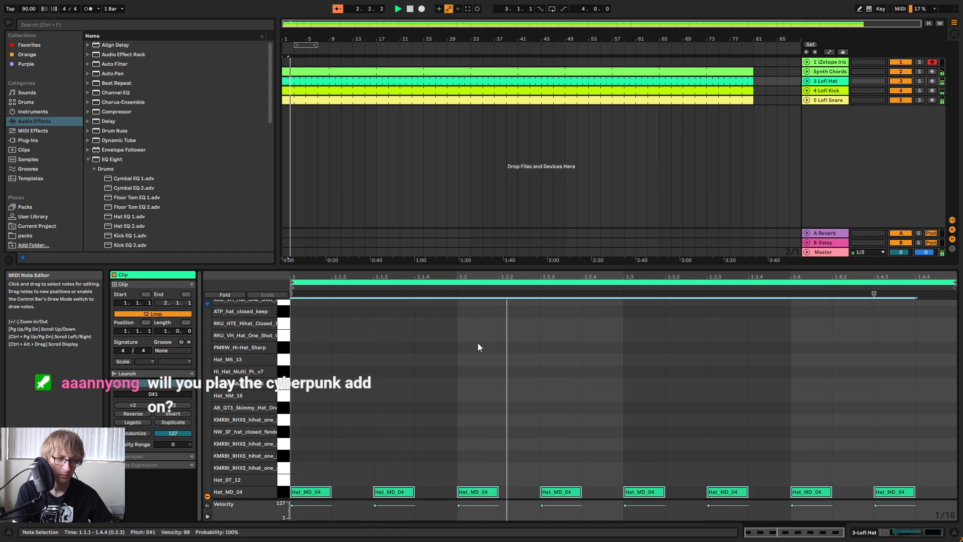
{"action": "key", "text": "Down"}
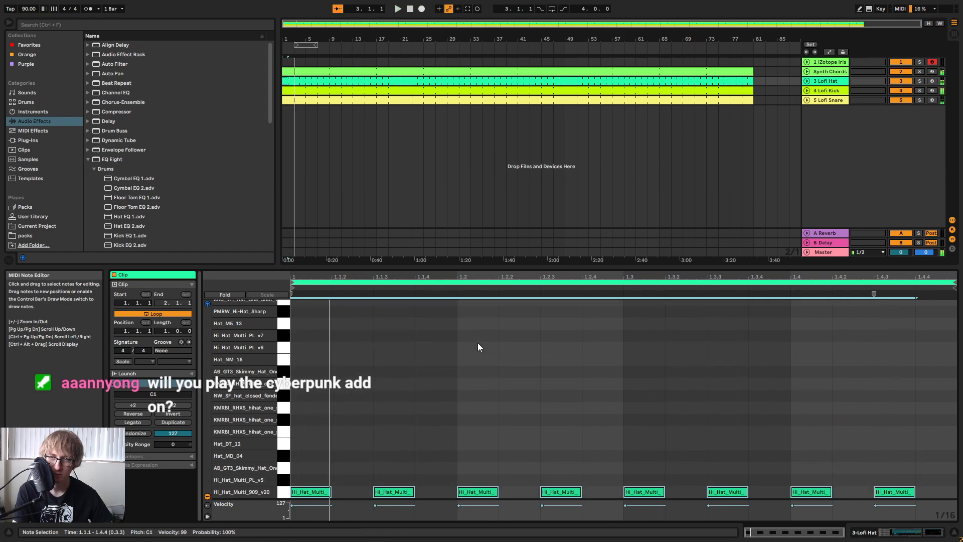
{"action": "key", "text": "Down"}
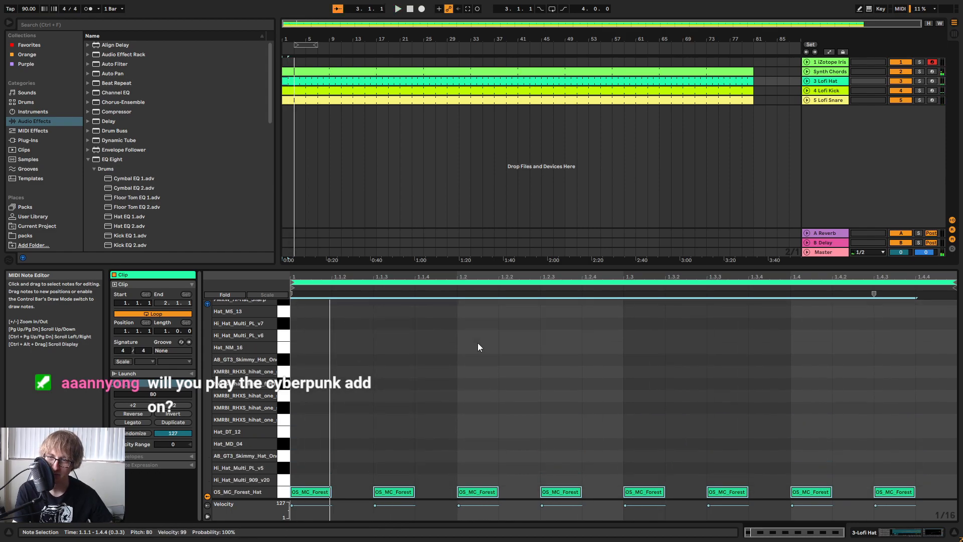
{"action": "key", "text": "Down"}
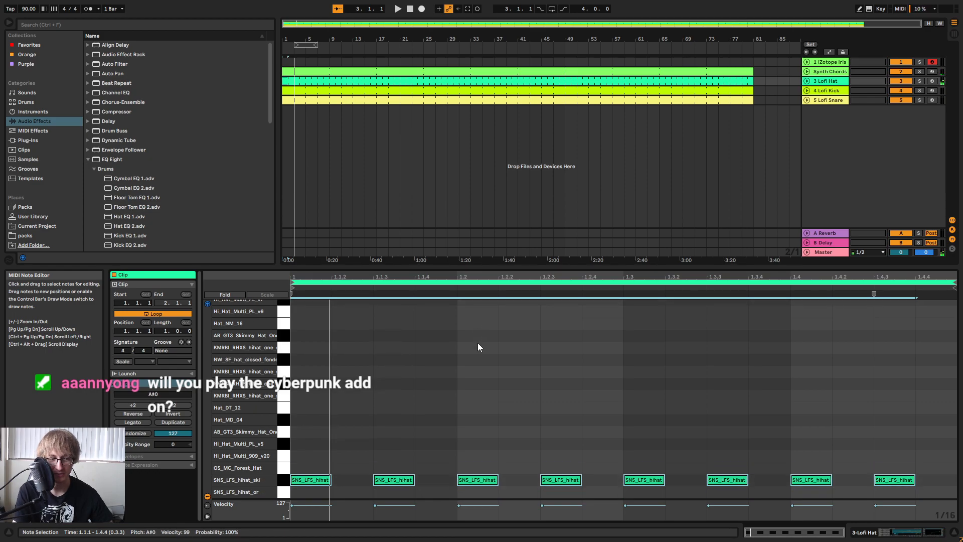
{"action": "key", "text": "Down"}
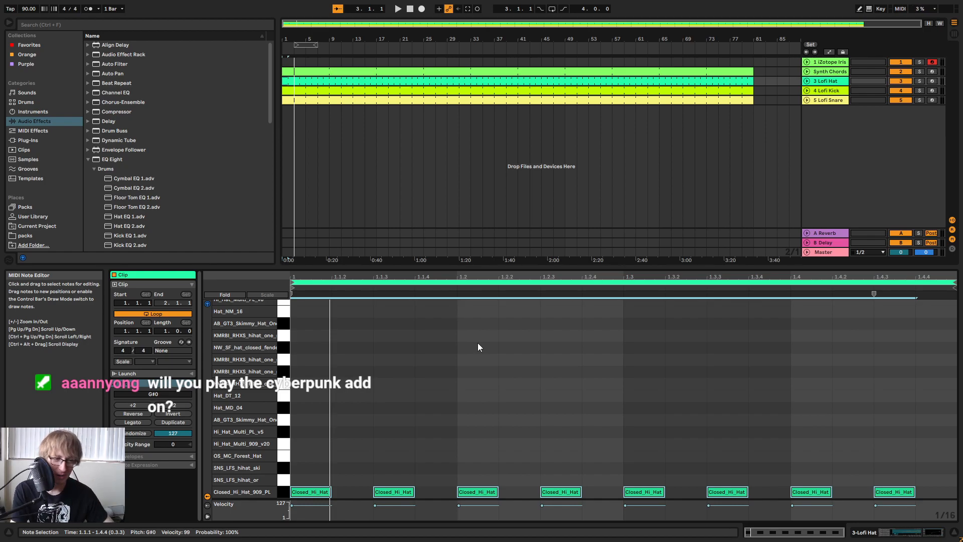
{"action": "key", "text": "Down"}
{"action": "key", "text": "Down"}
{"action": "key", "text": "Down"}
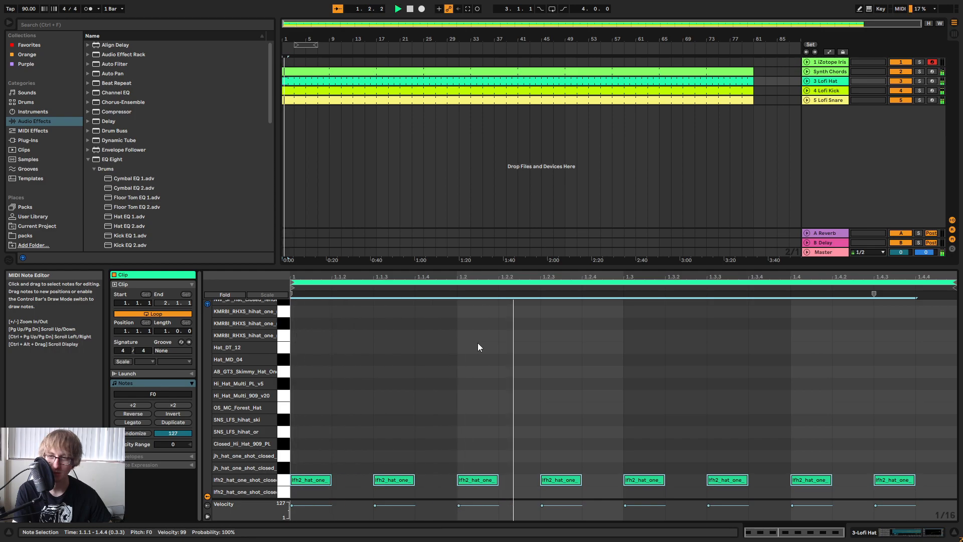
{"action": "key", "text": "Down"}
{"action": "key", "text": "Down"}
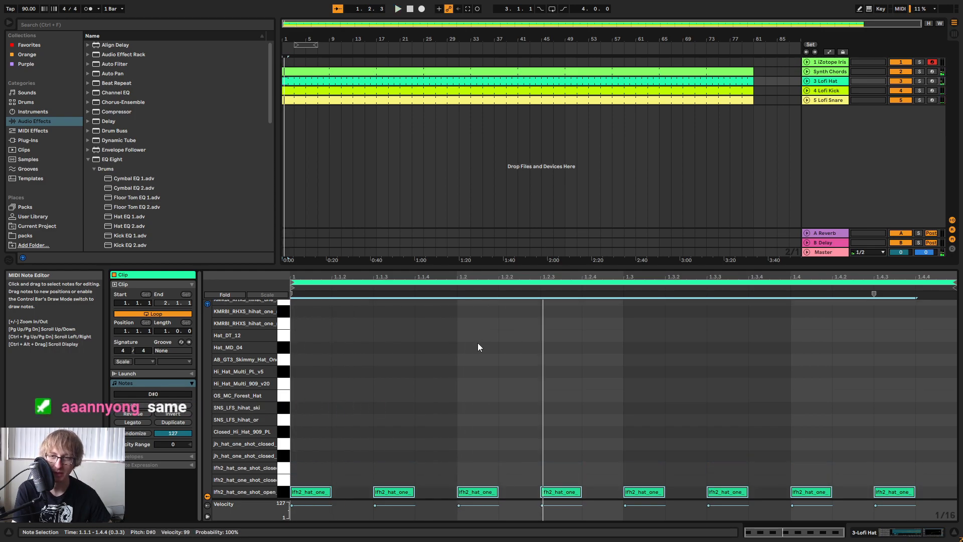
{"action": "key", "text": "Down"}
{"action": "key", "text": "Up"}
{"action": "key", "text": "Up"}
{"action": "key", "text": "Down"}
{"action": "key", "text": "Down"}
{"action": "key", "text": "Down"}
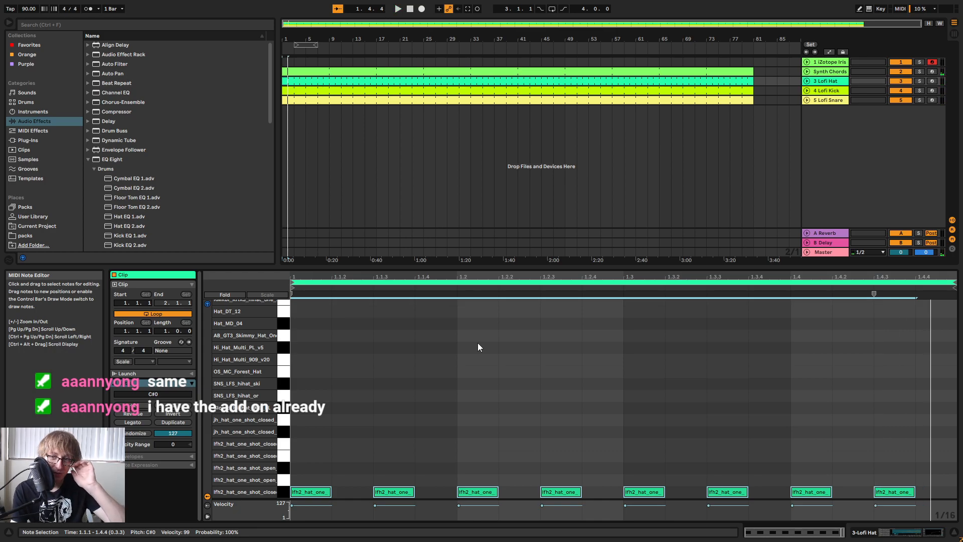
{"action": "key", "text": "space"}
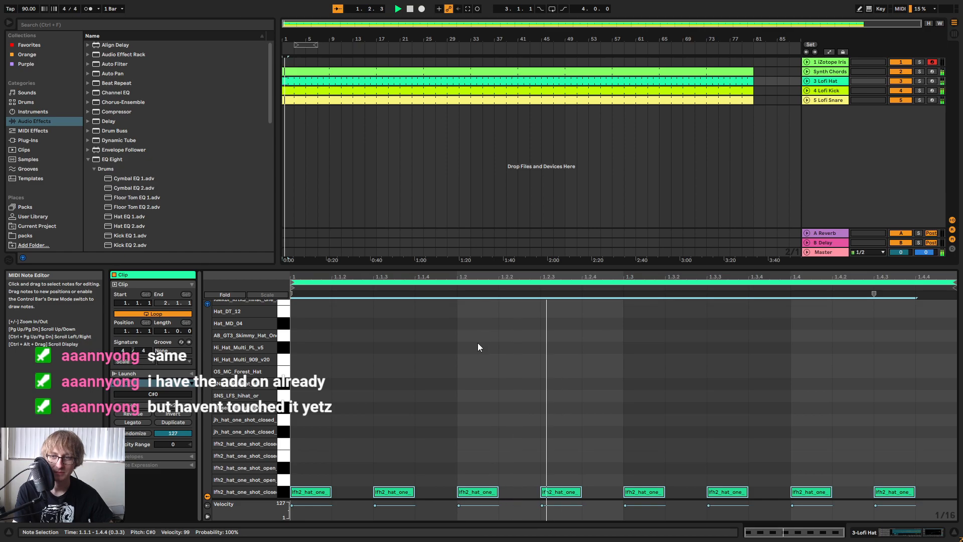
{"action": "scroll", "coordinate": [464, 333], "scroll_direction": "down", "scroll_amount": 5}
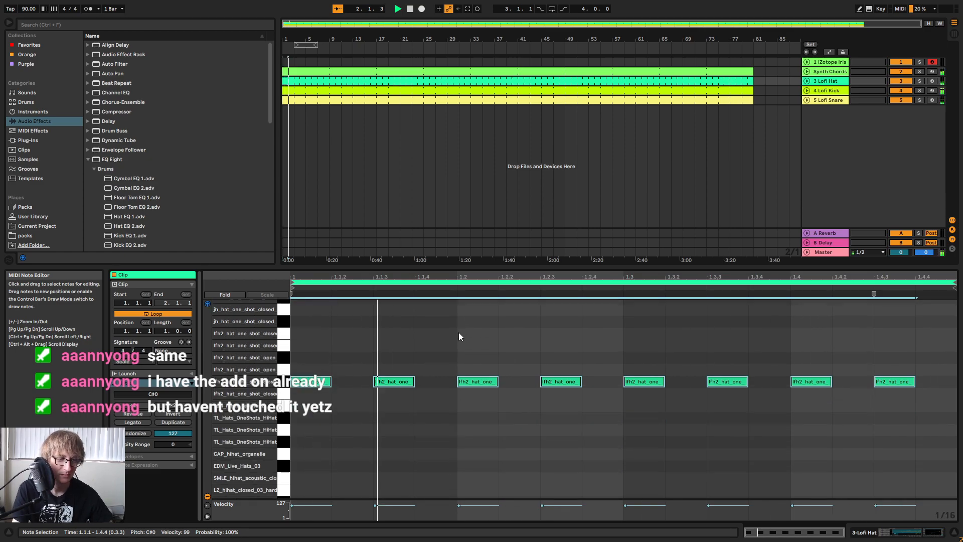
{"action": "left_click", "coordinate": [458, 332]}
{"action": "left_click", "coordinate": [507, 313]}
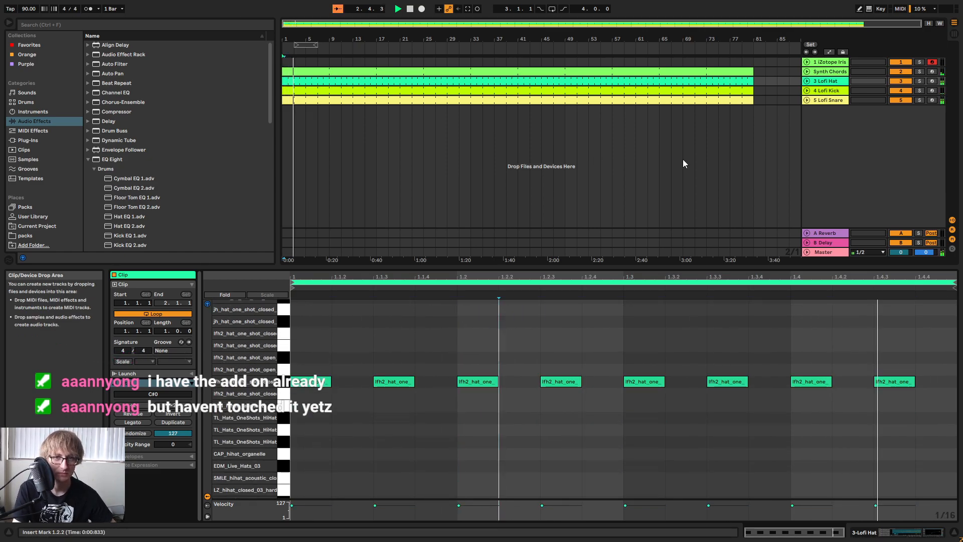
Open the Lofi Kick clip in an enlarged note editor and transpose its three notes down to F#2, playing the pattern.
{"action": "left_click", "coordinate": [728, 95]}
{"action": "left_click", "coordinate": [553, 348]}
{"action": "left_click_drag", "start_coordinate": [588, 266], "coordinate": [617, 159]}
{"action": "left_click", "coordinate": [687, 339]}
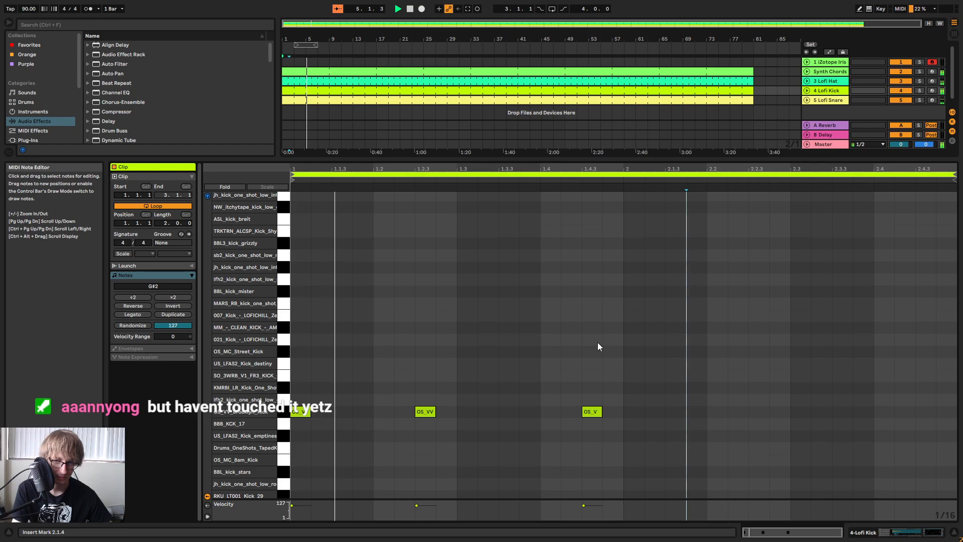
{"action": "left_click_drag", "start_coordinate": [664, 354], "coordinate": [305, 470]}
{"action": "key", "text": "Down"}
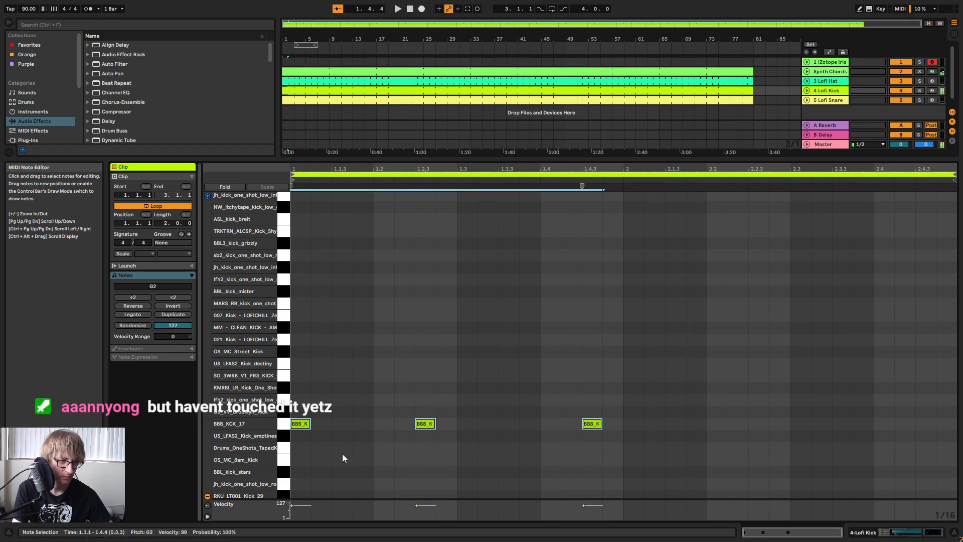
{"action": "key", "text": "space"}
{"action": "key", "text": "Down"}
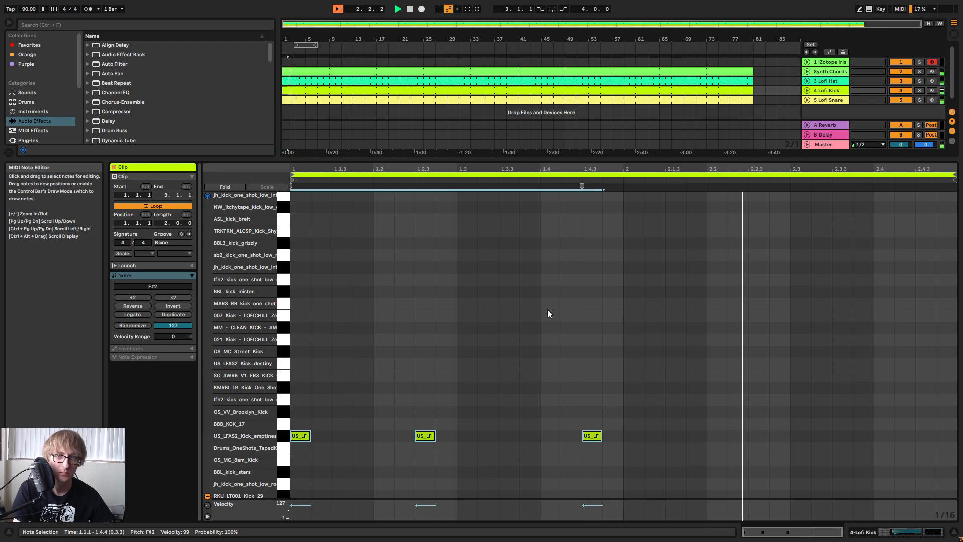
Show the Synth Chords track's devices and collapse the EQ Eight presets in the audio effects browser.
{"action": "double_click", "coordinate": [831, 71]}
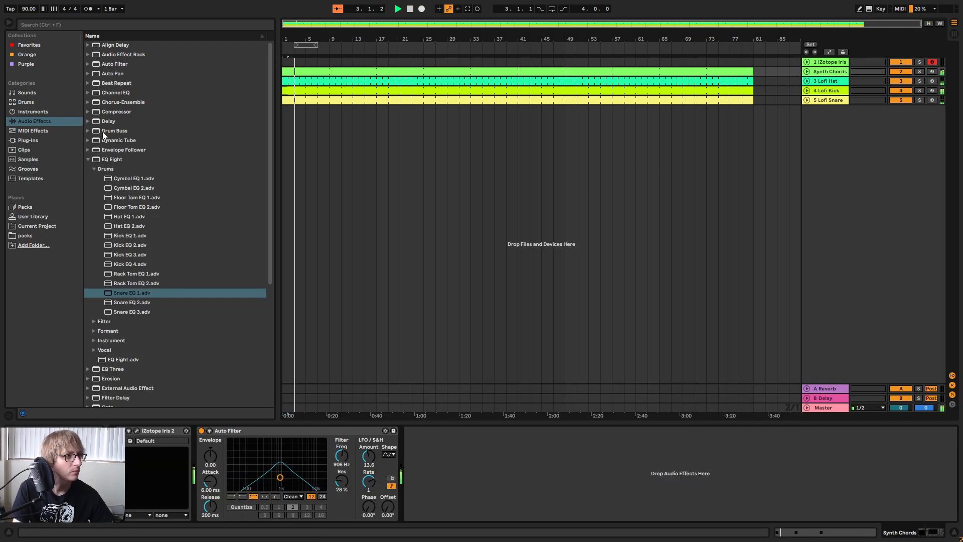
{"action": "scroll", "coordinate": [161, 237], "scroll_direction": "down", "scroll_amount": 5}
{"action": "scroll", "coordinate": [126, 238], "scroll_direction": "up", "scroll_amount": 4}
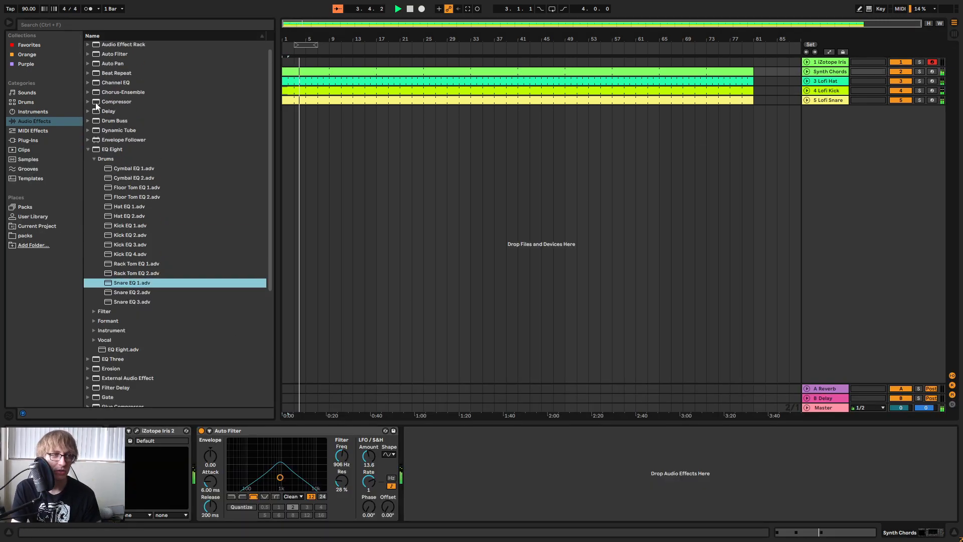
{"action": "left_click", "coordinate": [88, 149]}
Return to the Lofi Kick clip and transpose its three notes down to BAL_kick_low_punch (E1), auditioning the kick samples on the way.
{"action": "key", "text": "space"}
{"action": "double_click", "coordinate": [697, 90]}
{"action": "key", "text": "Down"}
{"action": "key", "text": "Down"}
{"action": "key", "text": "Down"}
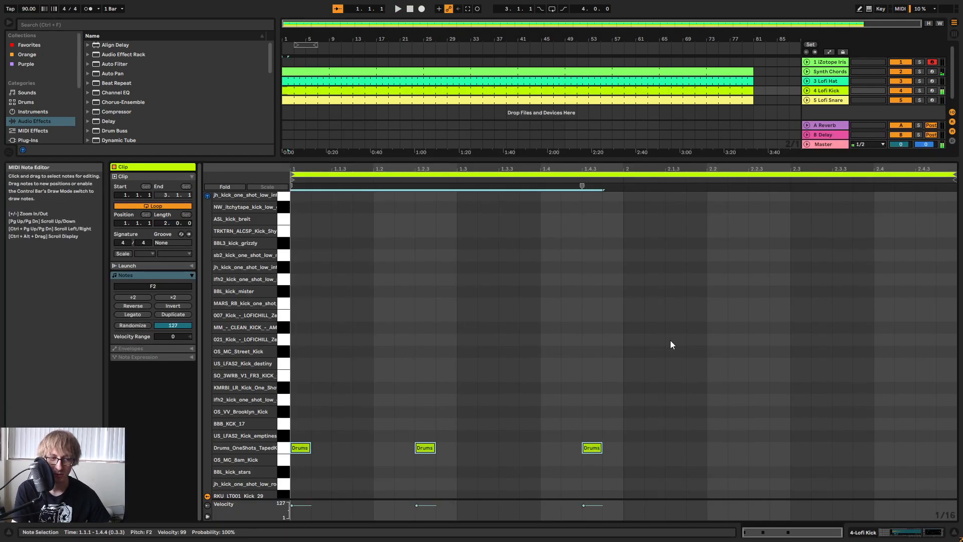
{"action": "key", "text": "space"}
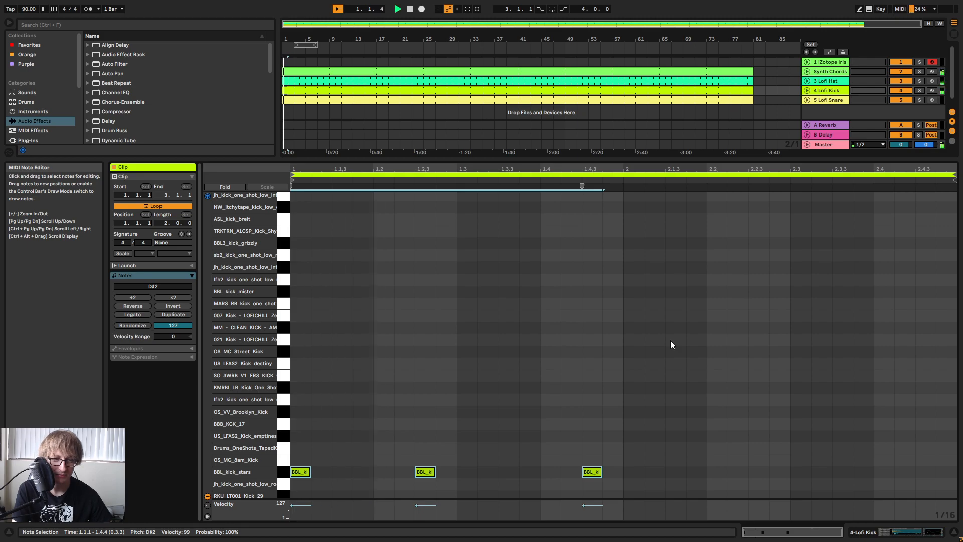
{"action": "key", "text": "Down"}
{"action": "key", "text": "Down"}
{"action": "key", "text": "Down"}
{"action": "key", "text": "Down"}
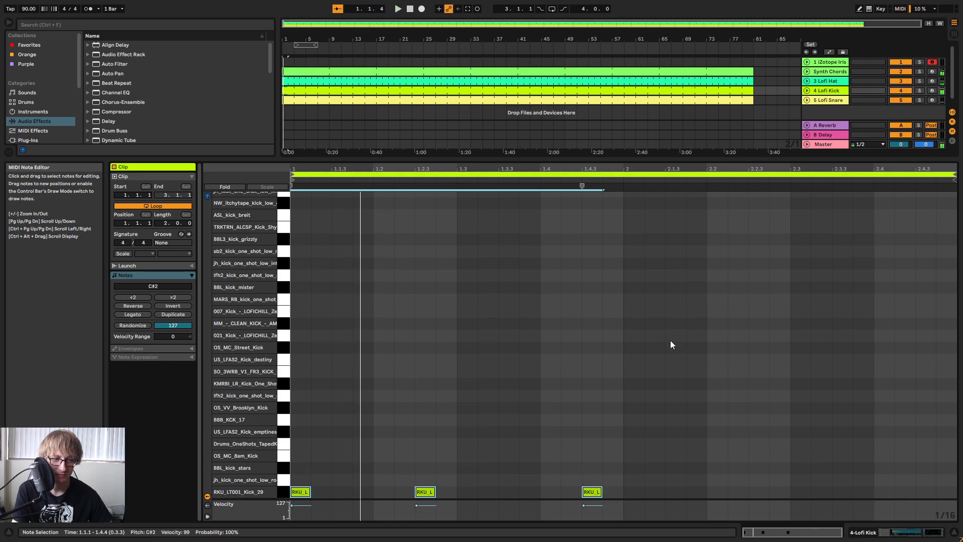
{"action": "key", "text": "Down"}
{"action": "key", "text": "Down"}
{"action": "key", "text": "Down"}
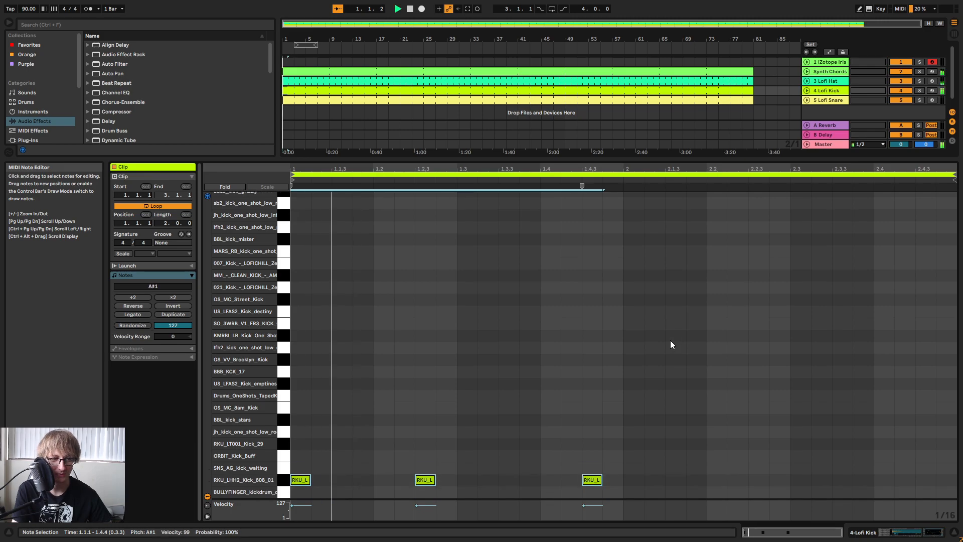
{"action": "key", "text": "Down"}
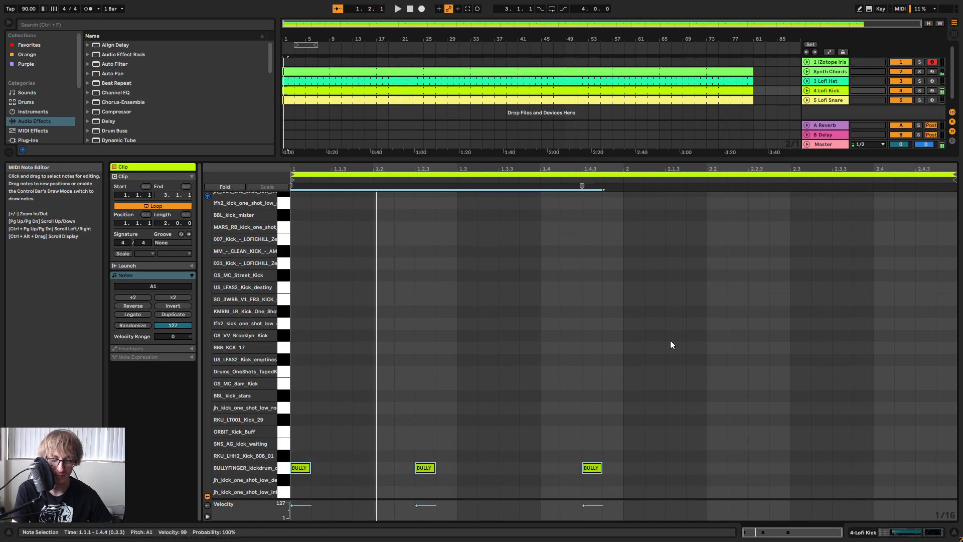
{"action": "key", "text": "space"}
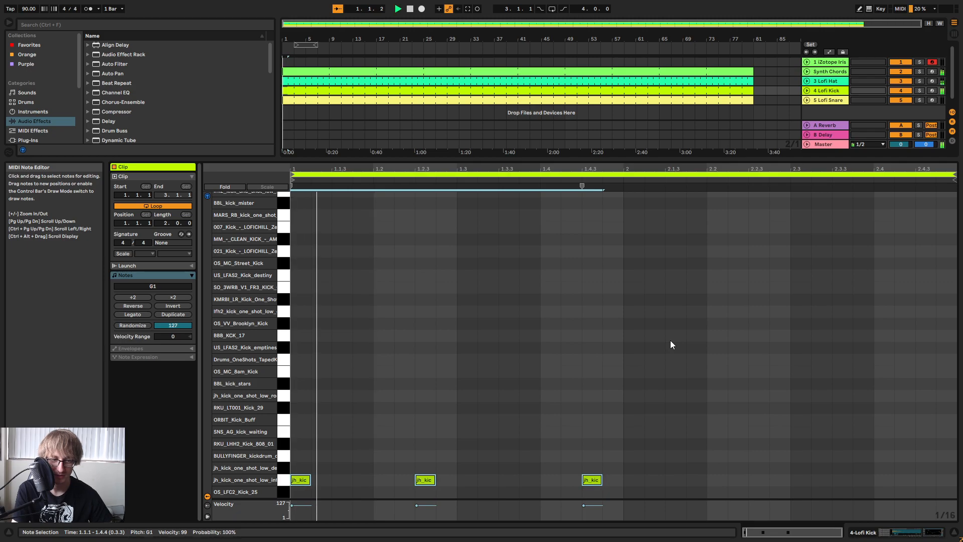
{"action": "key", "text": "Down"}
{"action": "key", "text": "Down"}
{"action": "key", "text": "Down"}
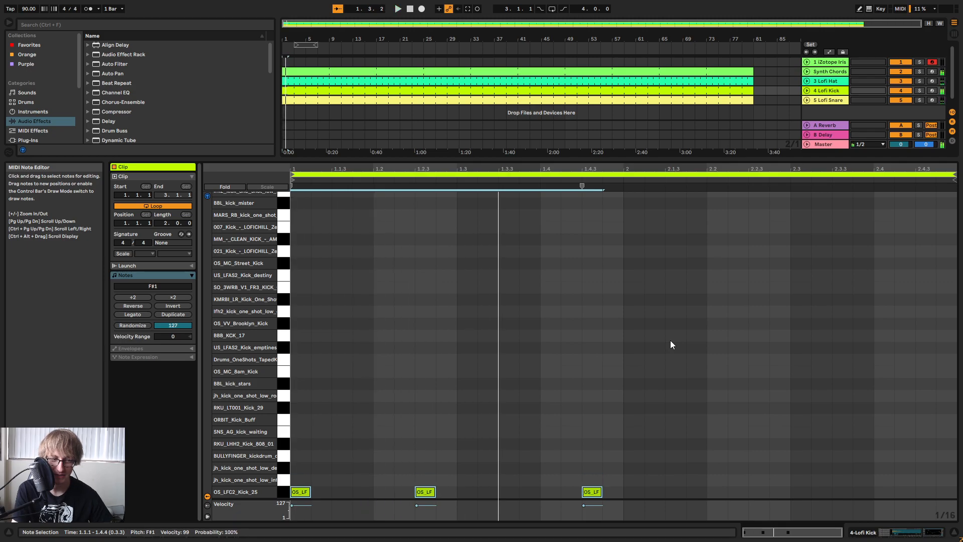
{"action": "key", "text": "Up"}
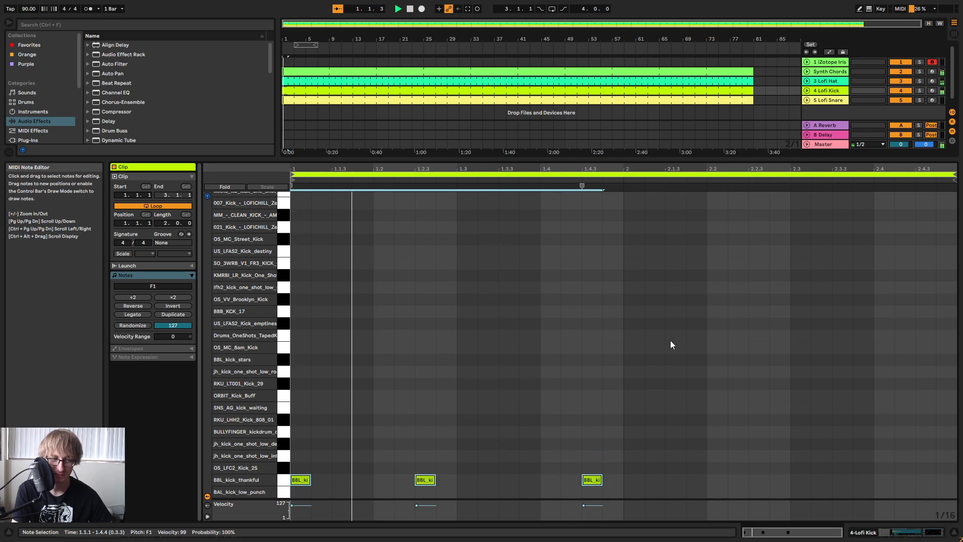
{"action": "key", "text": "Down"}
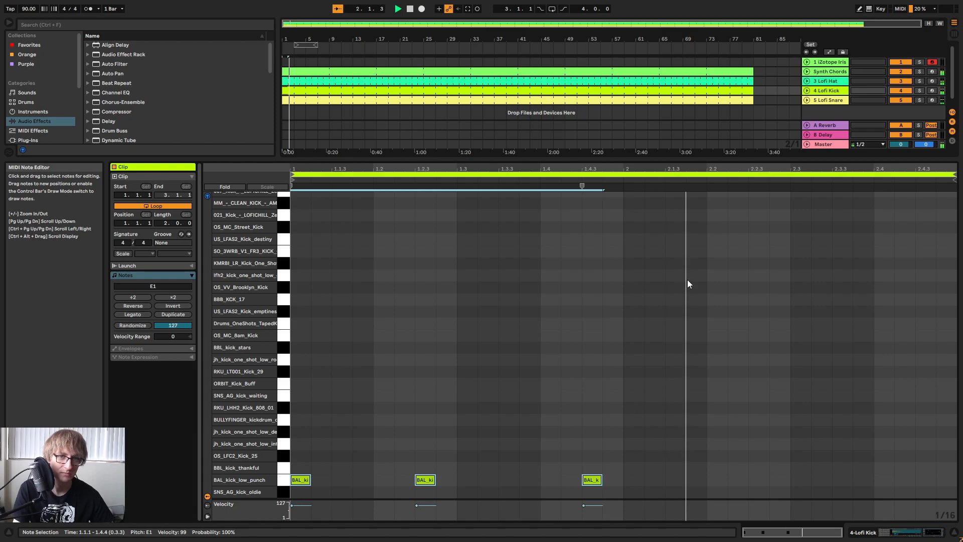
Add the Mild Sidechain compressor preset after Auto Filter on the Synth Chords track.
{"action": "double_click", "coordinate": [826, 73]}
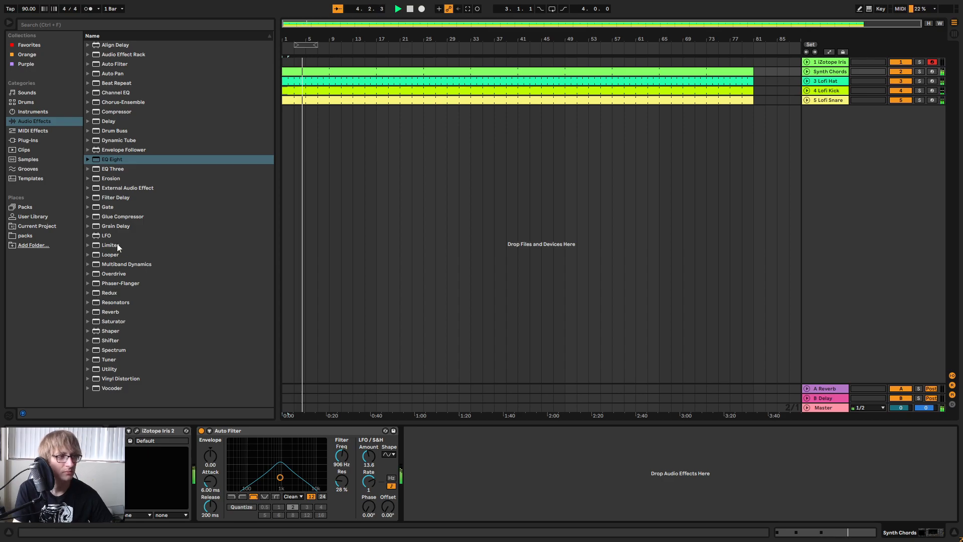
{"action": "left_click", "coordinate": [93, 113]}
{"action": "left_click_drag", "start_coordinate": [133, 255], "coordinate": [572, 469]}
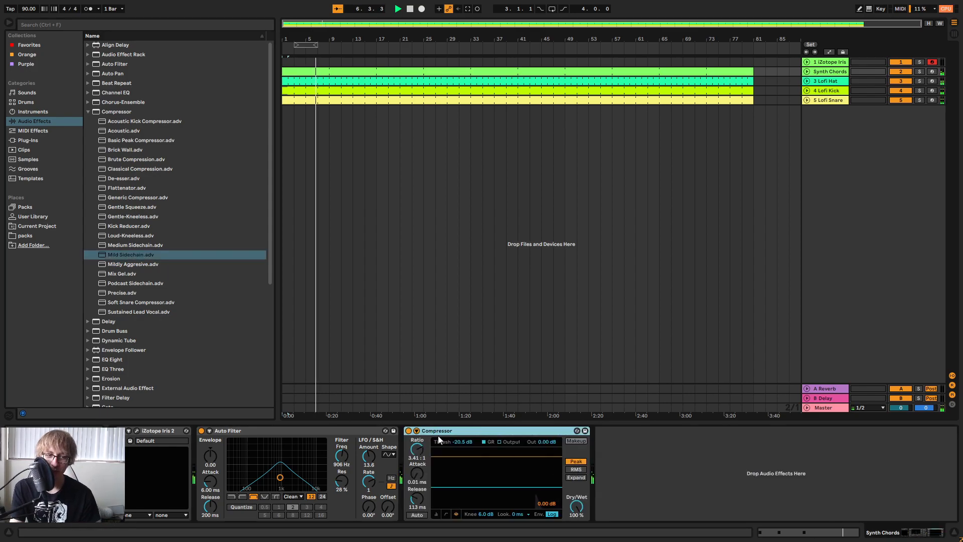
Show the Synth Chords compressor's sidechain settings and choose 4-Lofi Kick as the sidechain source.
{"action": "left_click", "coordinate": [416, 430]}
{"action": "left_click", "coordinate": [424, 456]}
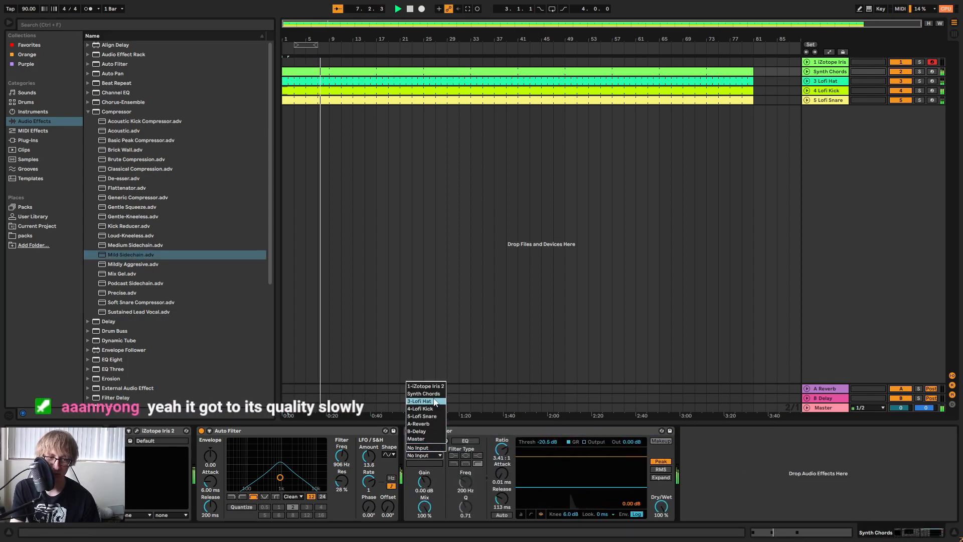
{"action": "left_click", "coordinate": [435, 409]}
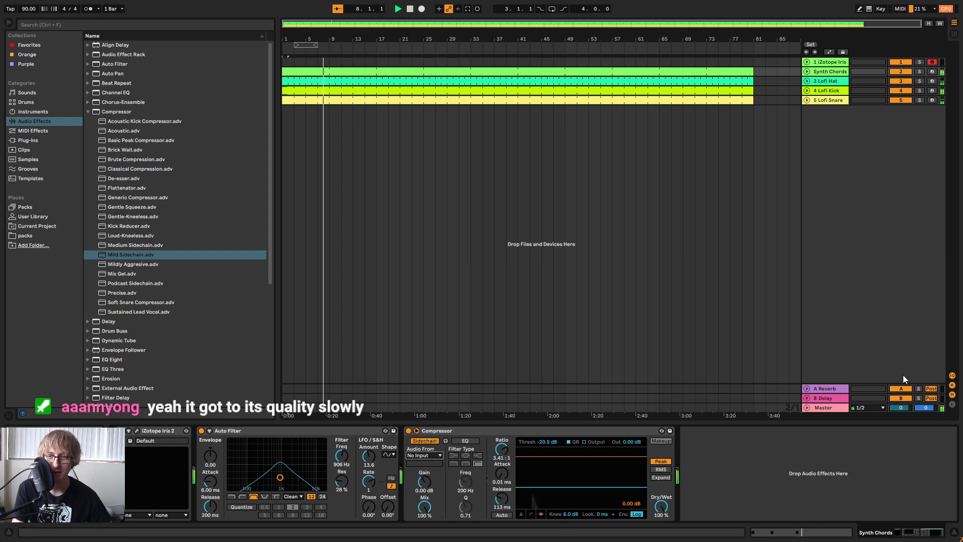
Rename the three Lofi drum tracks as Hat, Kick and Snare.
{"action": "right_click", "coordinate": [831, 82]}
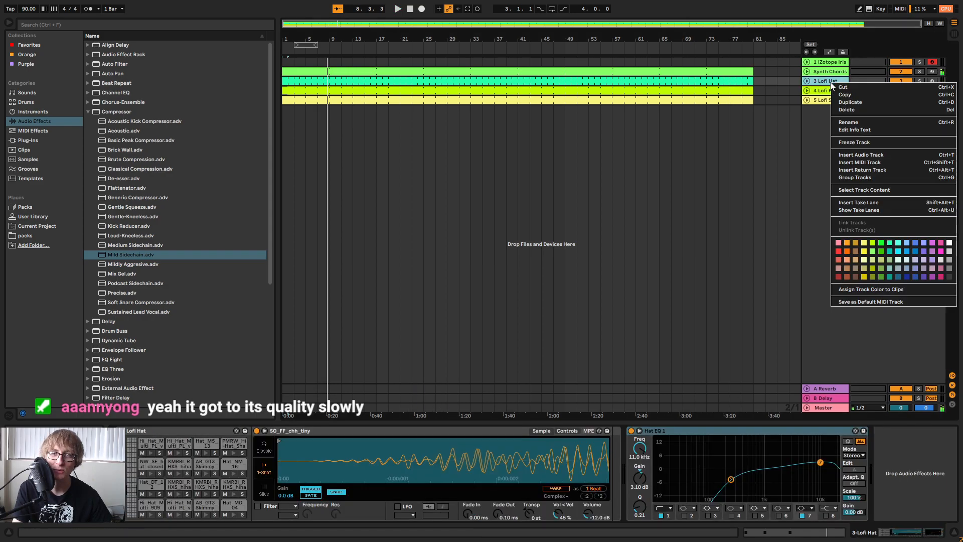
{"action": "left_click", "coordinate": [853, 122]}
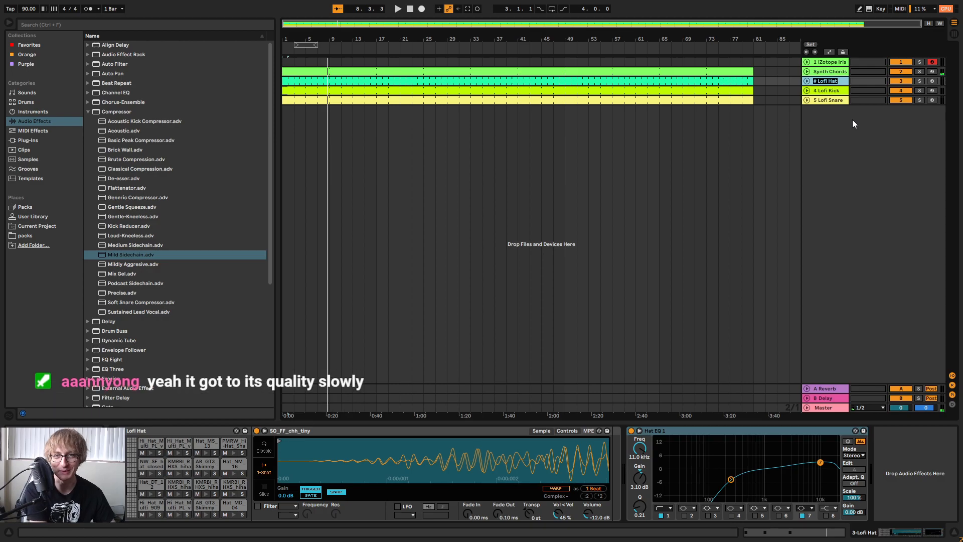
{"action": "type", "text": "Hat"}
{"action": "key", "text": "Tab"}
{"action": "type", "text": "Kick"}
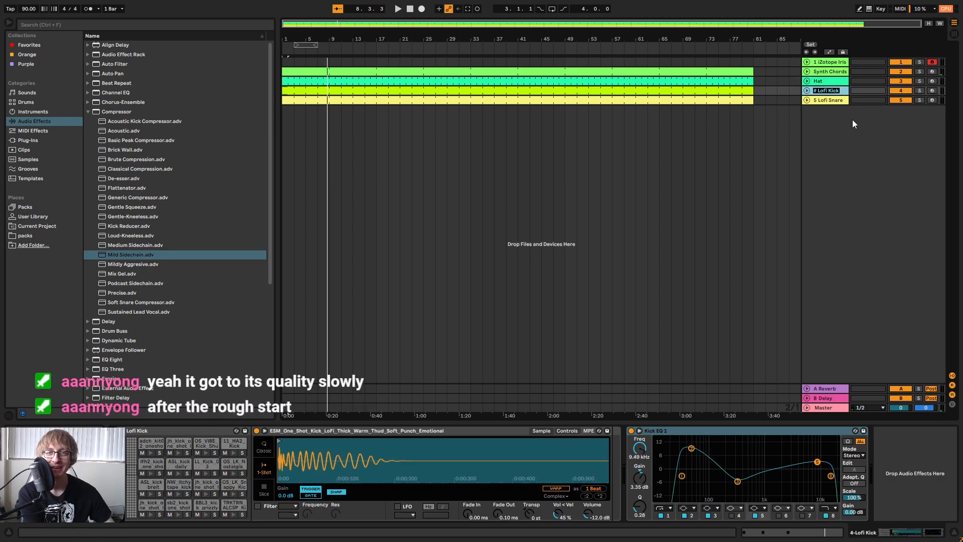
{"action": "key", "text": "Tab"}
{"action": "type", "text": "Snare"}
{"action": "key", "text": "Return"}
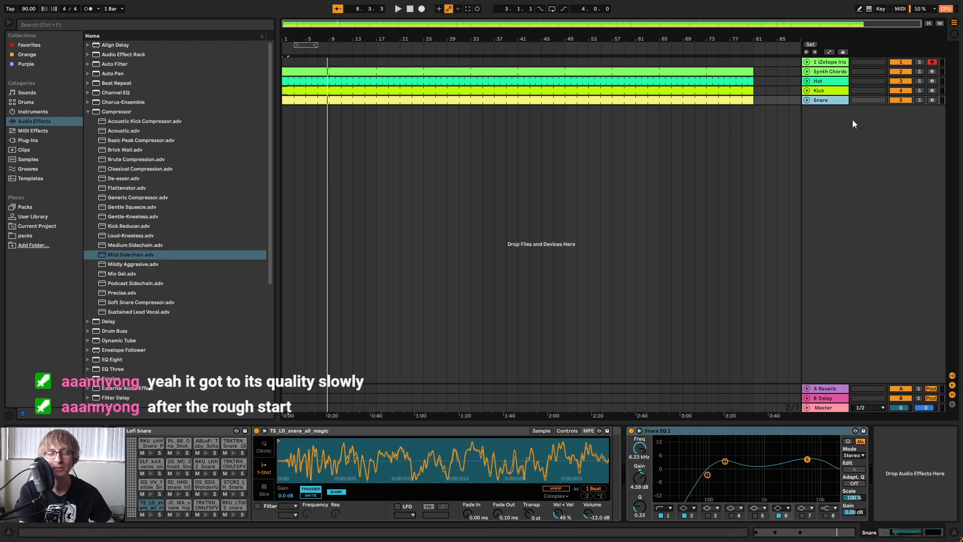
While playing from the start, enable the sidechain EQ on the Synth Chords compressor and set its threshold to -24.0 dB.
{"action": "left_click", "coordinate": [833, 62]}
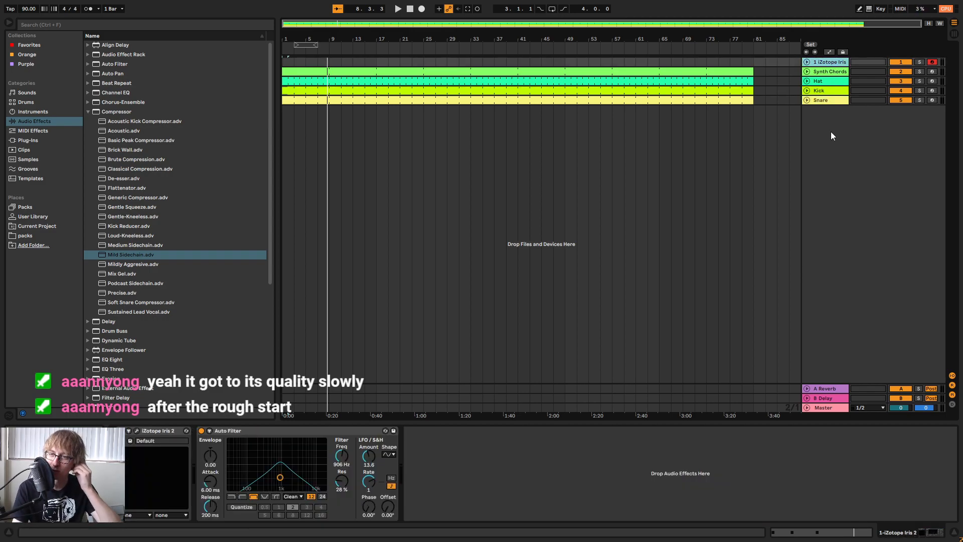
{"action": "left_click", "coordinate": [409, 9]}
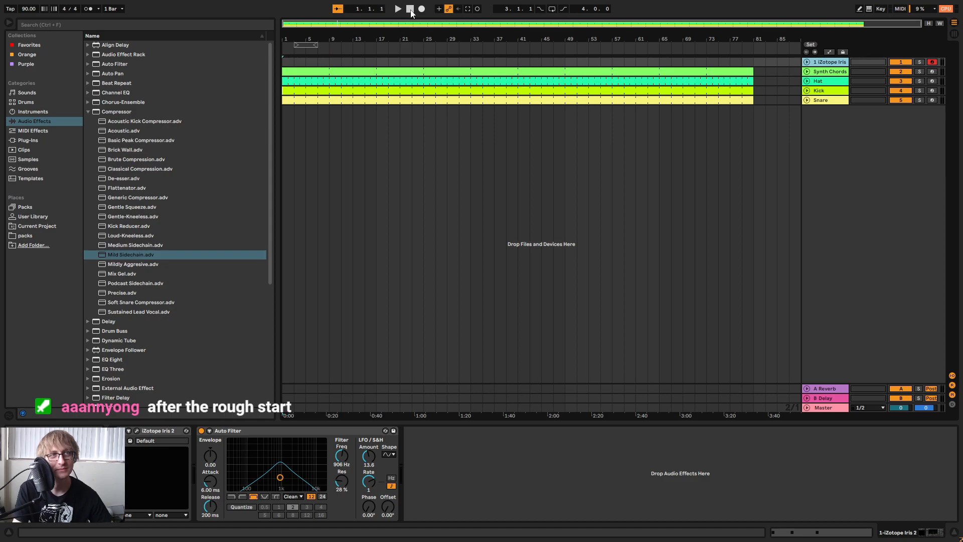
{"action": "key", "text": "space"}
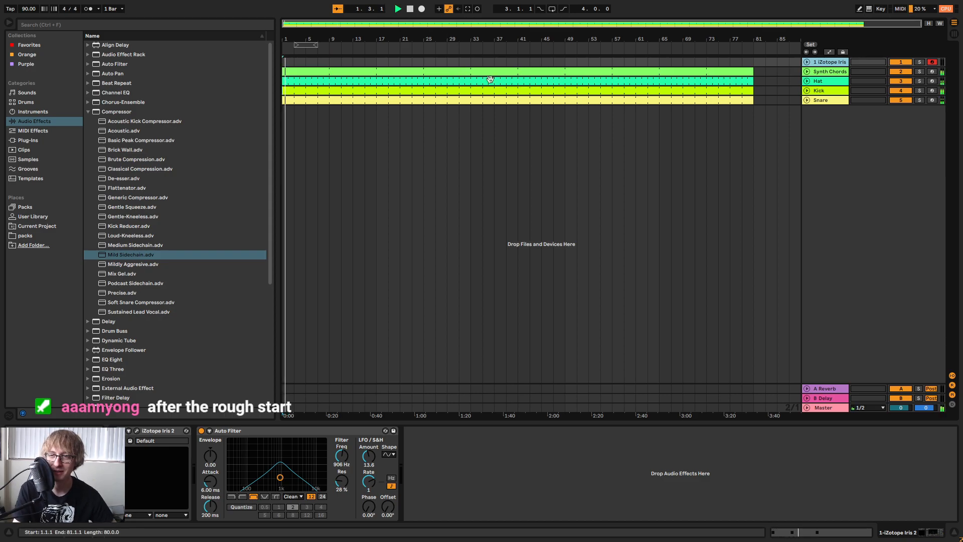
{"action": "left_click", "coordinate": [832, 75]}
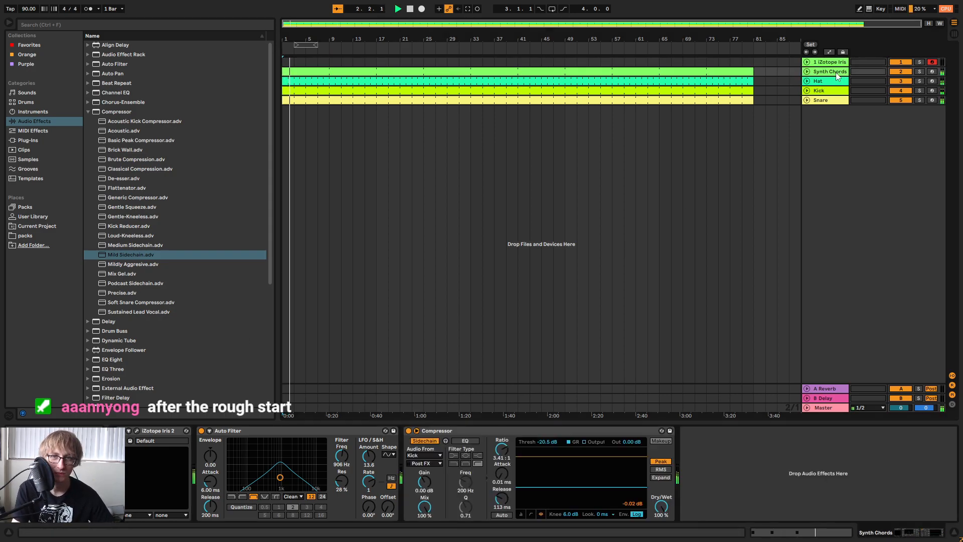
{"action": "key", "text": "Tab"}
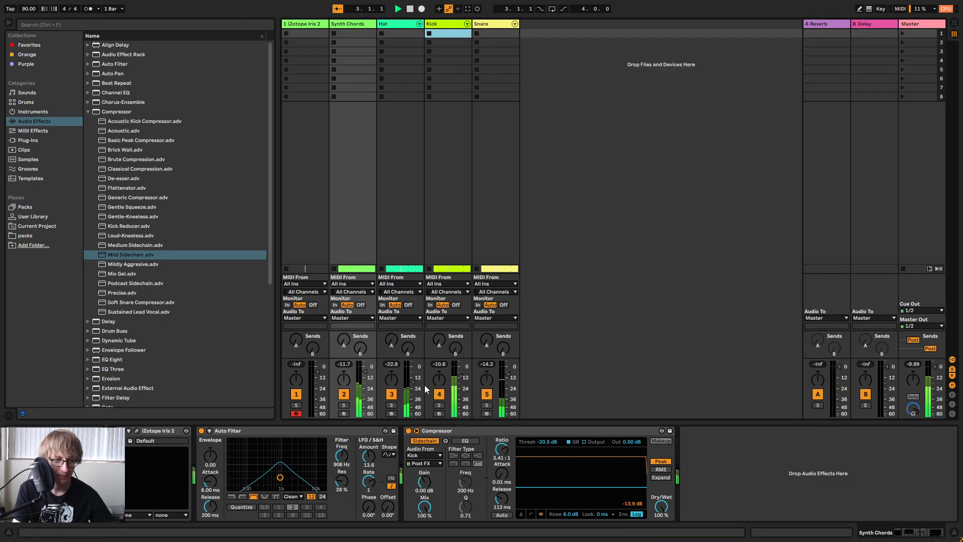
{"action": "left_click", "coordinate": [459, 441]}
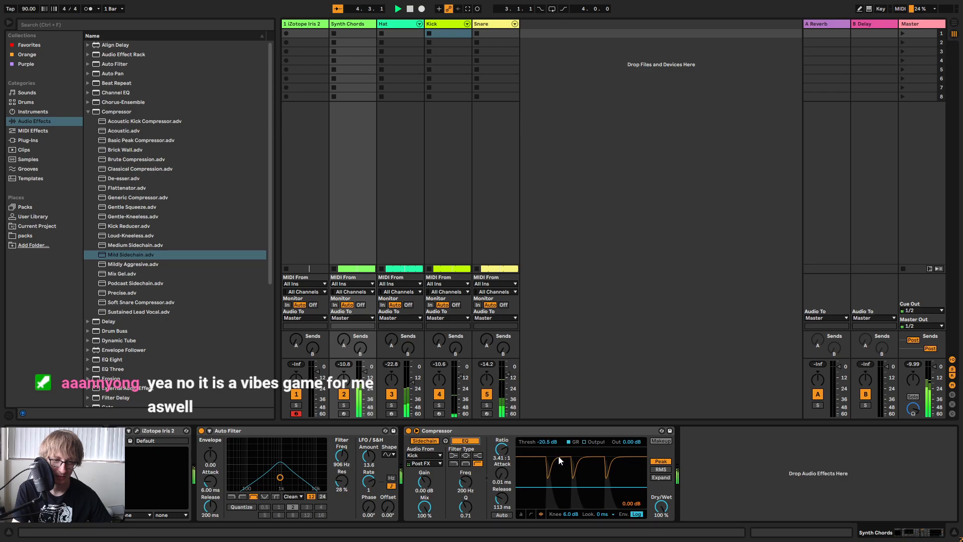
{"action": "left_click_drag", "start_coordinate": [549, 445], "coordinate": [549, 451]}
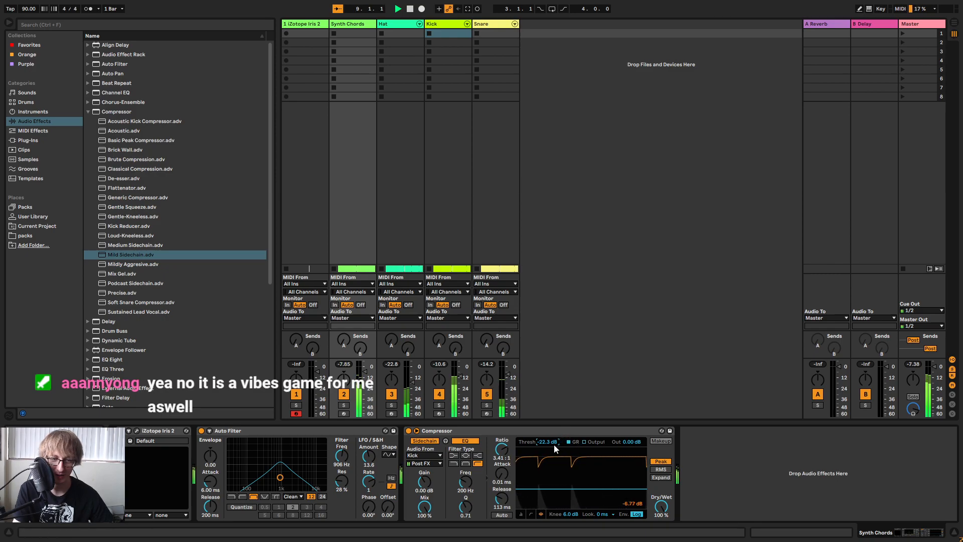
{"action": "left_click_drag", "start_coordinate": [552, 444], "coordinate": [552, 453]}
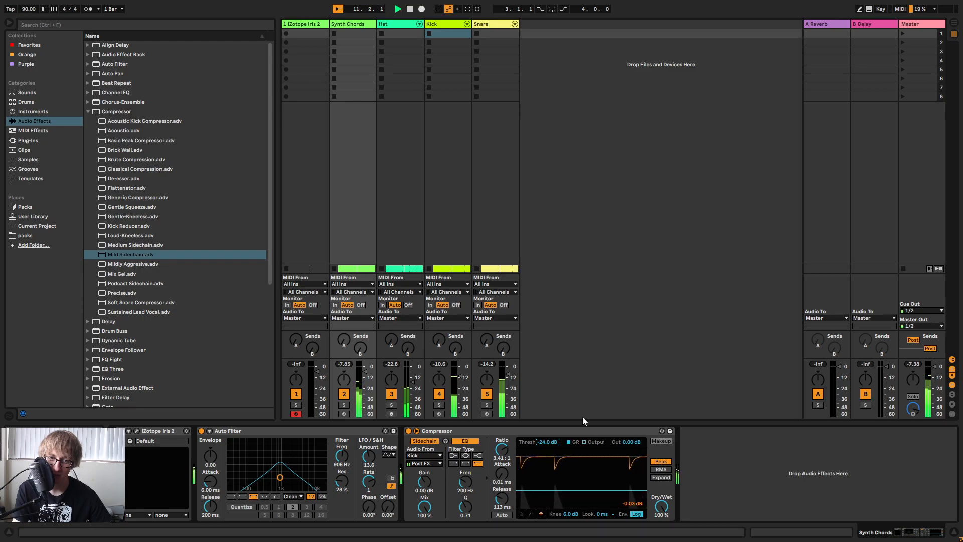
Return to the arrangement, stop playback and briefly replay the song from the start.
{"action": "key", "text": "Tab"}
{"action": "left_click", "coordinate": [733, 198]}
{"action": "key", "text": "space"}
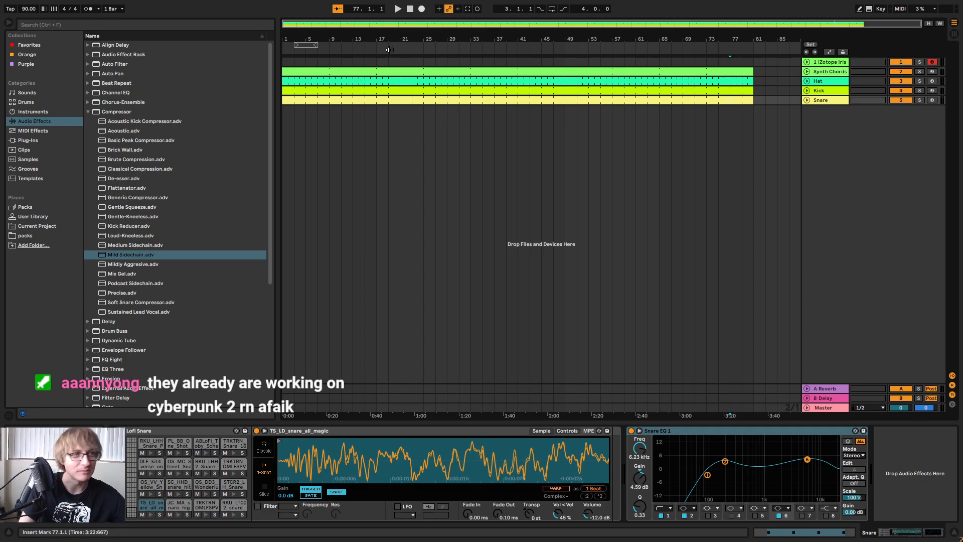
{"action": "left_click", "coordinate": [408, 10]}
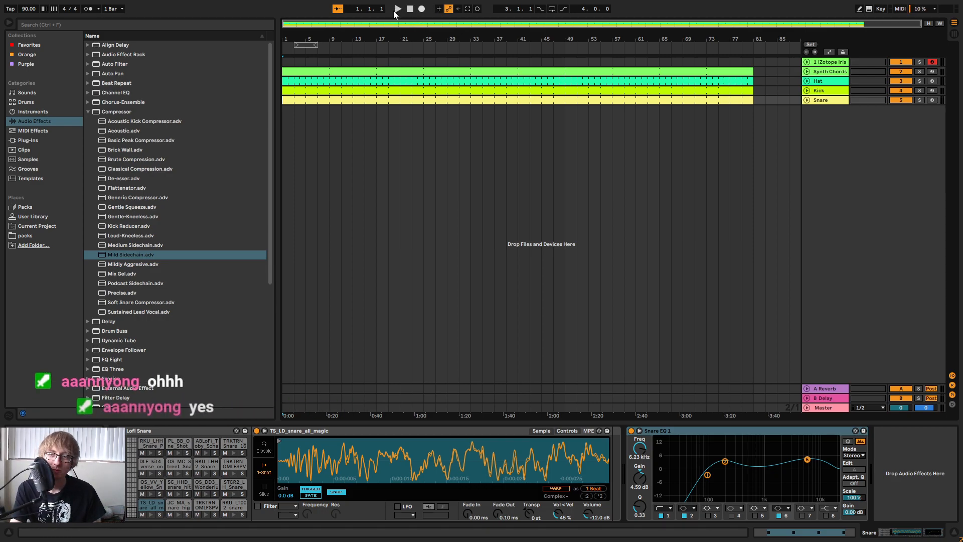
{"action": "left_click", "coordinate": [397, 10]}
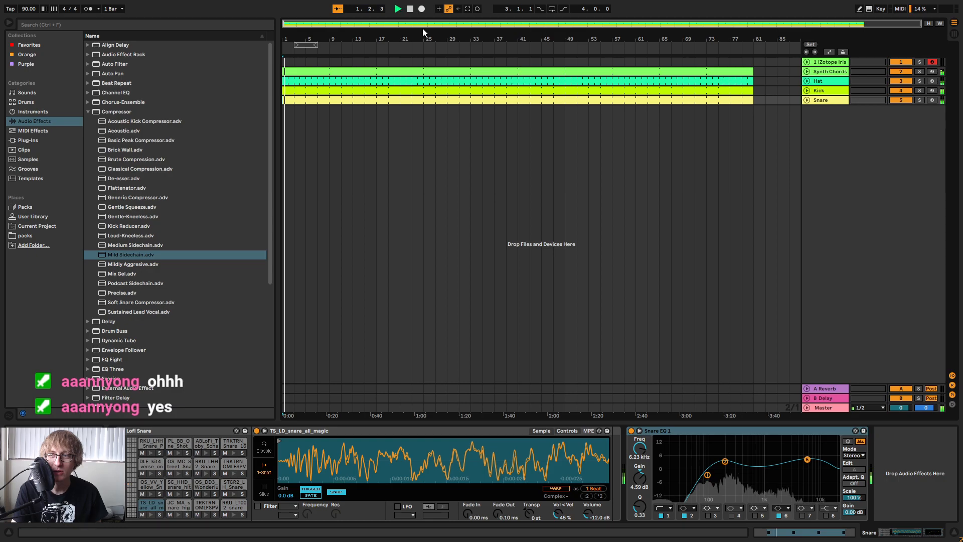
{"action": "key", "text": "space"}
Open the Kick clip in an enlarged note editor with more of the sample rows in view.
{"action": "double_click", "coordinate": [630, 93]}
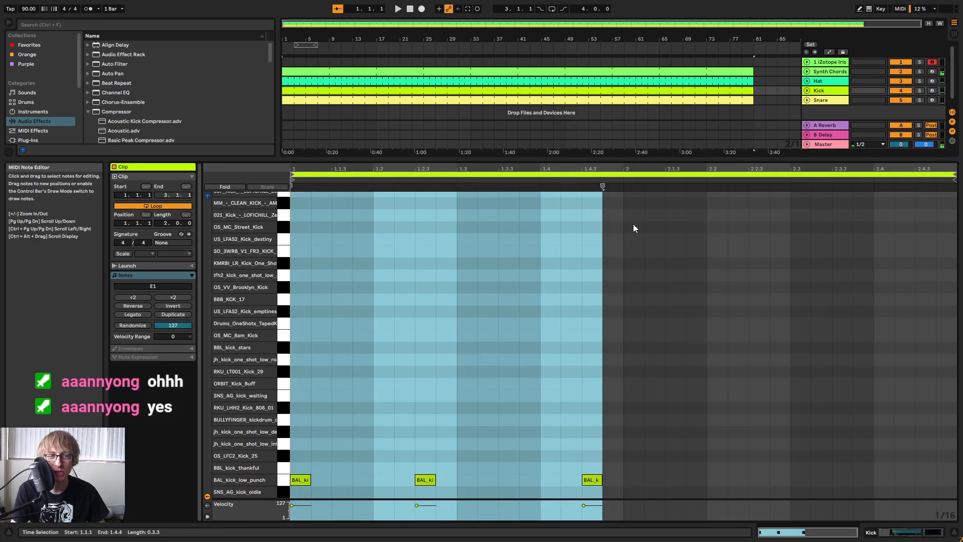
{"action": "left_click_drag", "start_coordinate": [647, 159], "coordinate": [661, 69]}
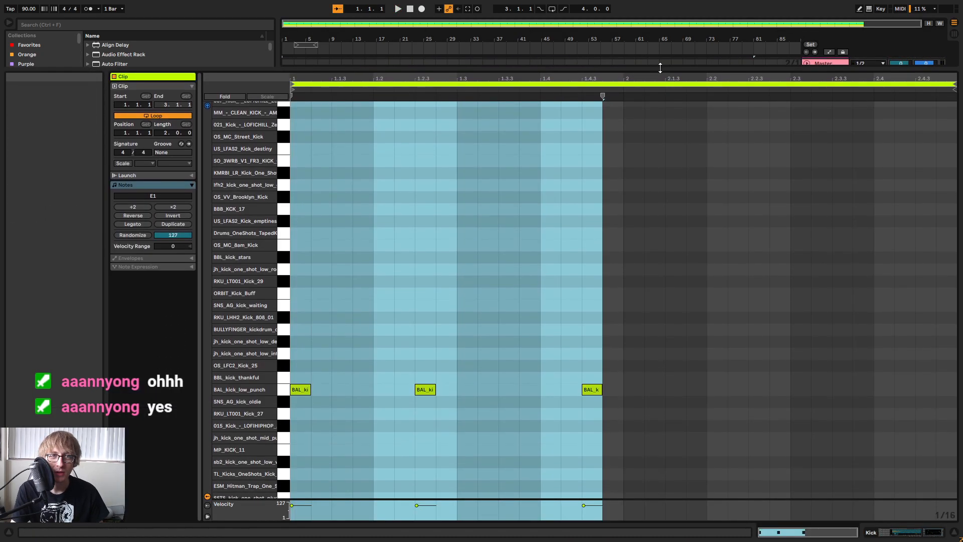
{"action": "left_click", "coordinate": [721, 169]}
{"action": "left_click_drag", "start_coordinate": [250, 293], "coordinate": [222, 293]}
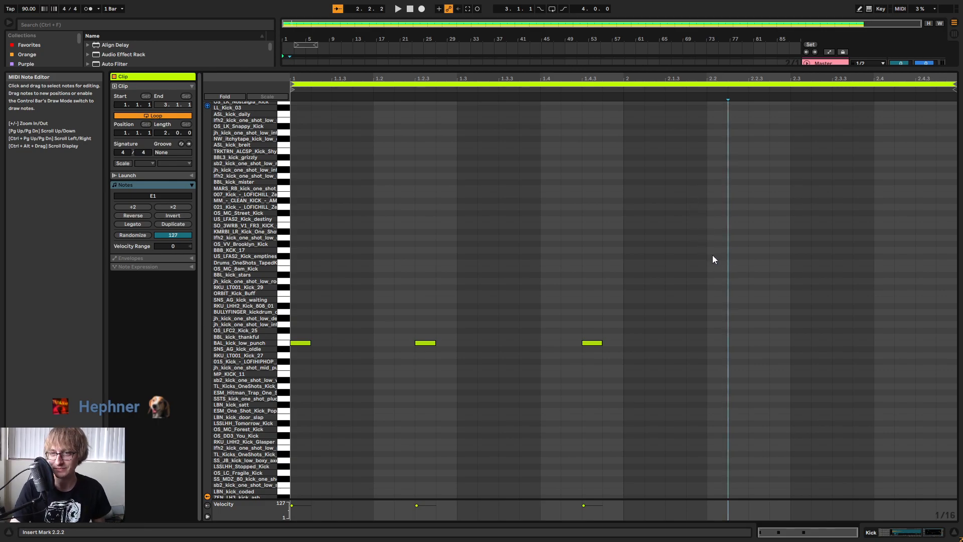
Play the Kick clip's pattern repeatedly to judge where bar 2 needs more kicks.
{"action": "key", "text": "space"}
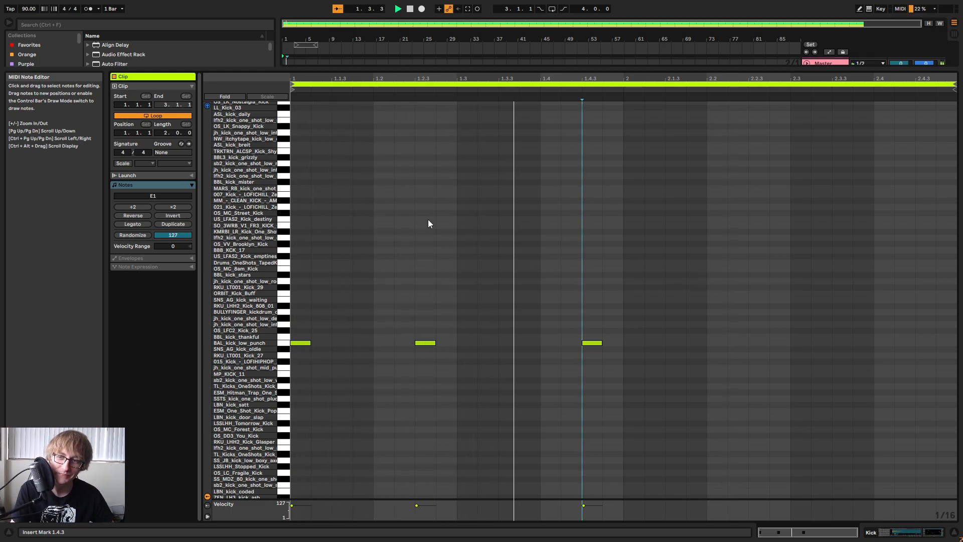
{"action": "left_click", "coordinate": [651, 261]}
{"action": "key", "text": "space"}
{"action": "left_click", "coordinate": [605, 254]}
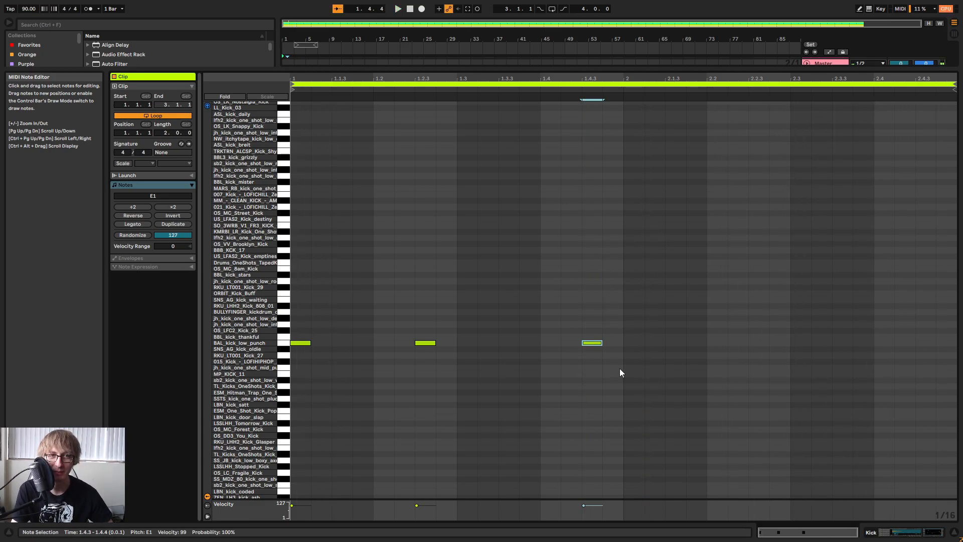
{"action": "key", "text": "space"}
{"action": "key", "text": "space"}
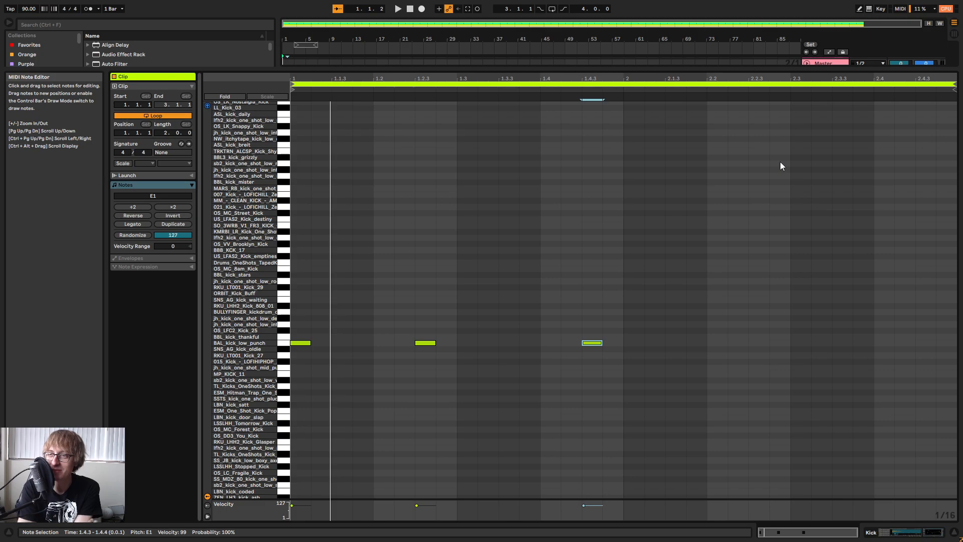
{"action": "key", "text": "space"}
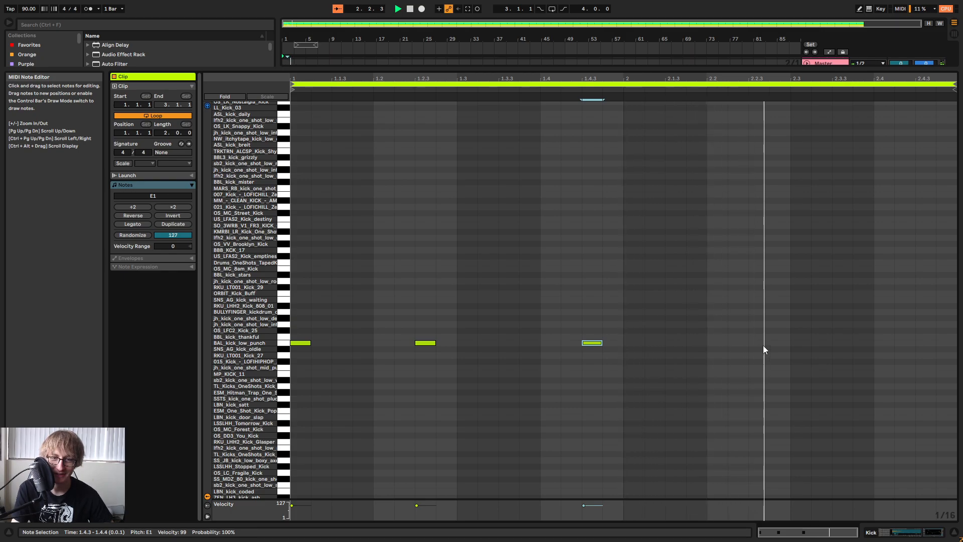
{"action": "key", "text": "space"}
Add two adjacent BAL_kick_low_punch notes at 2.3.3 and 2.3.4 in the Kick clip and play the pattern.
{"action": "double_click", "coordinate": [801, 343]}
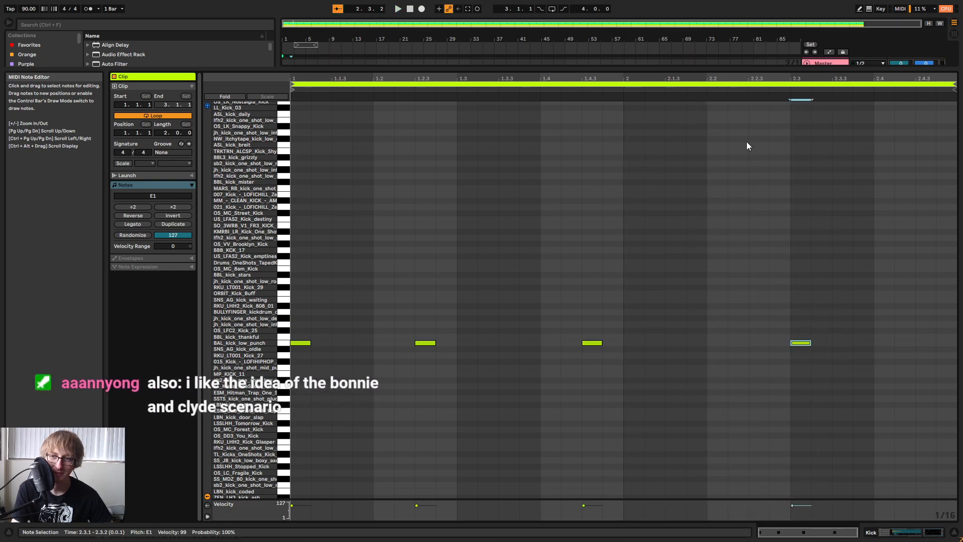
{"action": "left_click", "coordinate": [697, 89]}
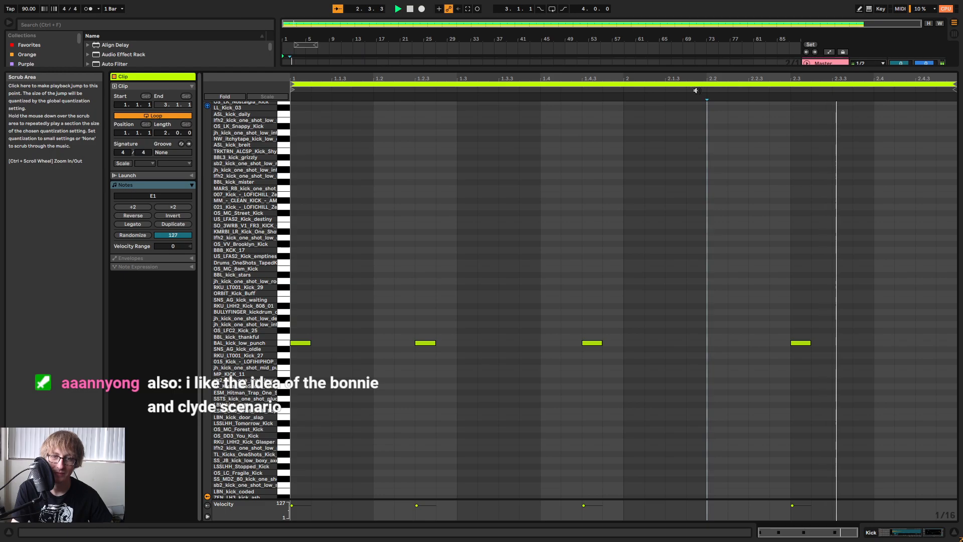
{"action": "key", "text": "space"}
{"action": "left_click", "coordinate": [801, 343]}
{"action": "key", "text": "space"}
{"action": "key", "text": "space"}
{"action": "key", "text": "ctrl+d"}
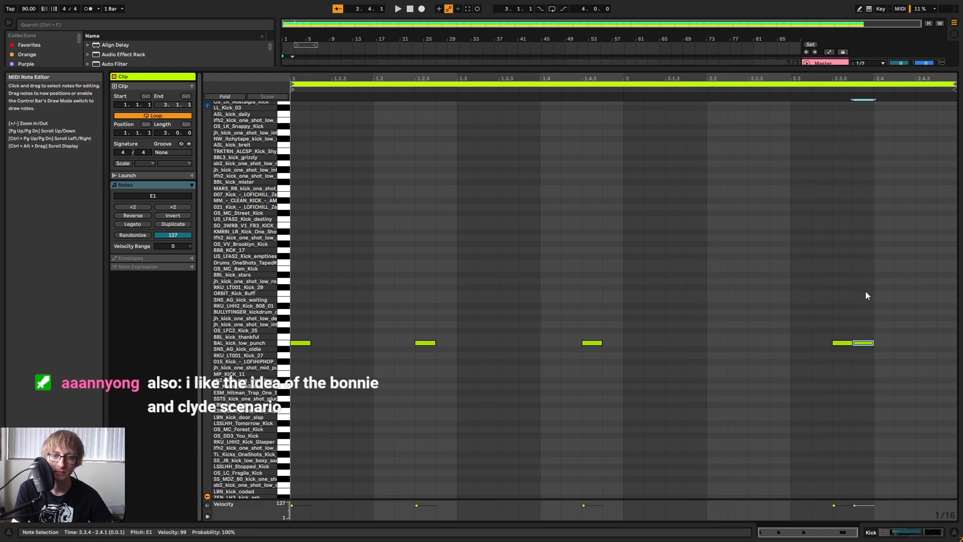
{"action": "left_click", "coordinate": [849, 259]}
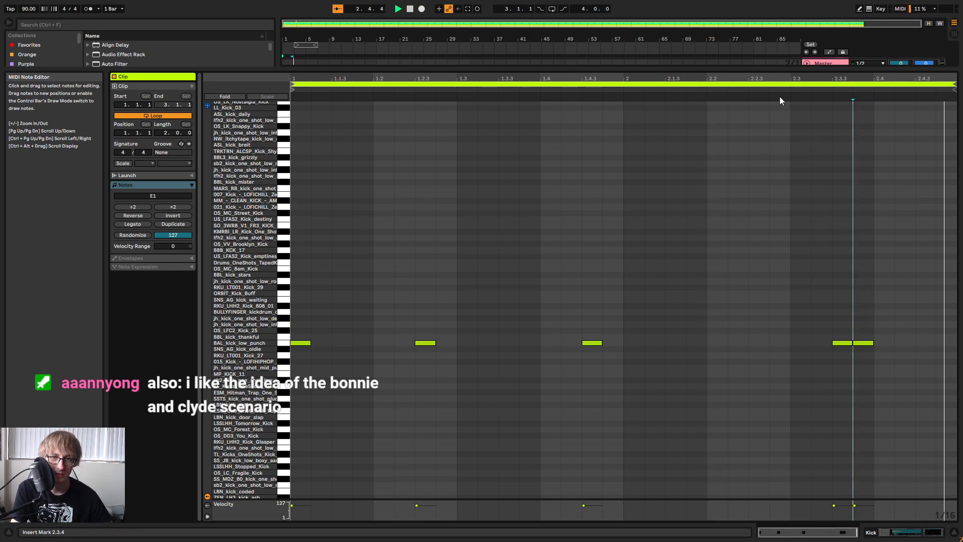
Shrink the note editor to reveal the arrangement and unfold the Kick track.
{"action": "left_click_drag", "start_coordinate": [784, 70], "coordinate": [703, 374]}
{"action": "left_click", "coordinate": [671, 100]}
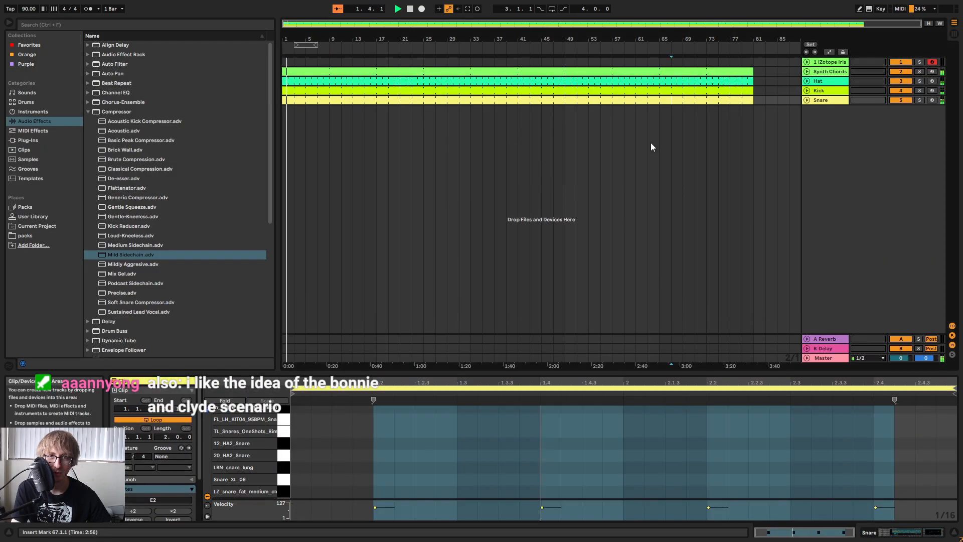
{"action": "left_click", "coordinate": [807, 90]}
{"action": "left_click", "coordinate": [751, 91]}
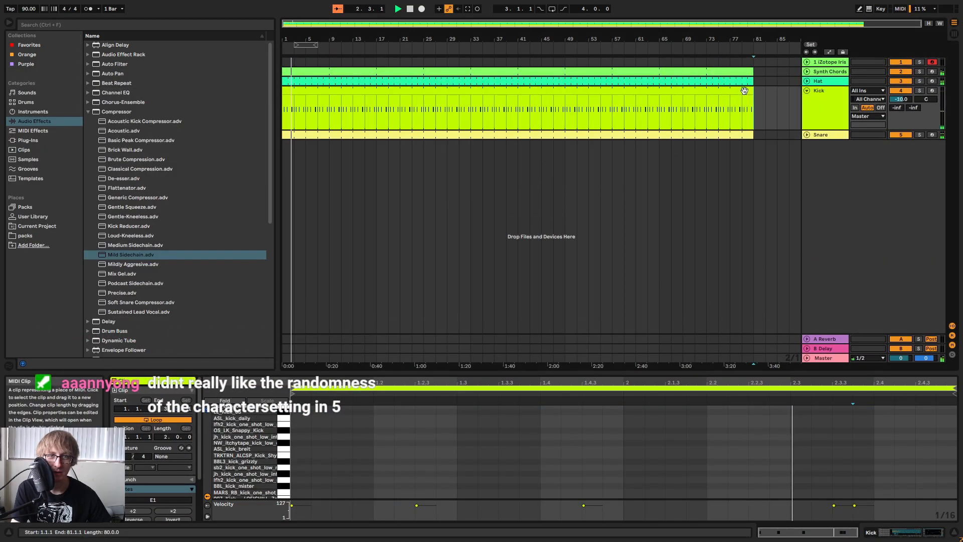
Shorten the Kick clip to 8 bars, consolidate it, and loop the result out to bar 81.
{"action": "left_click_drag", "start_coordinate": [283, 108], "coordinate": [329, 107]}
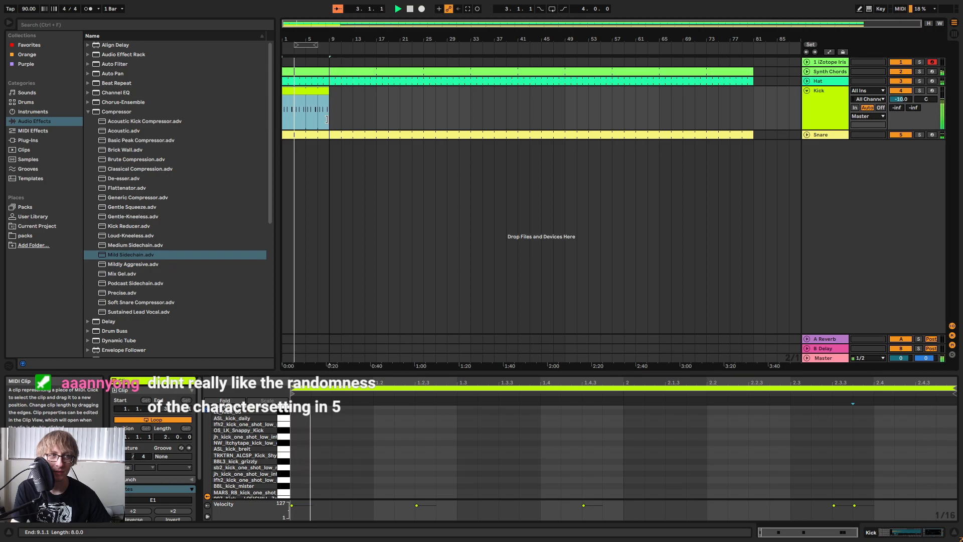
{"action": "right_click", "coordinate": [310, 92]}
{"action": "left_click", "coordinate": [334, 181]}
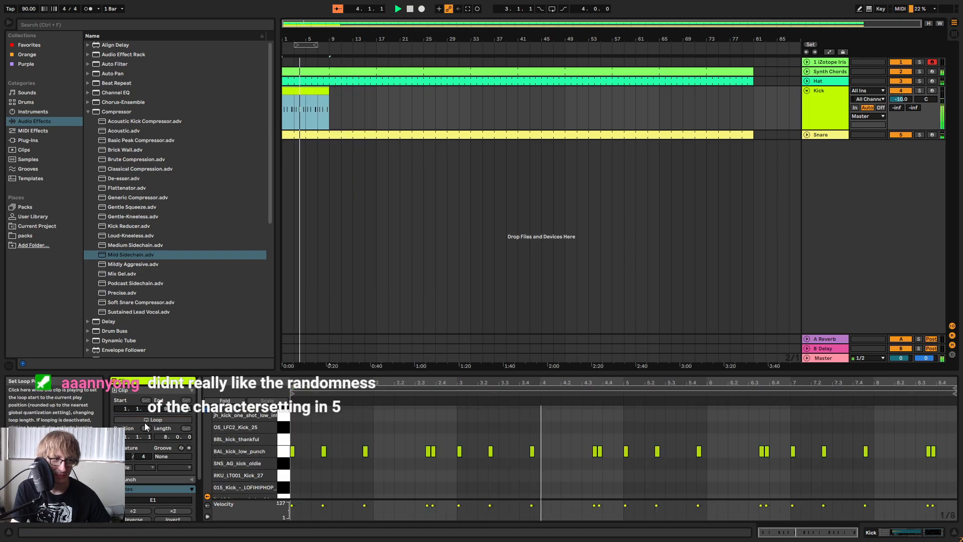
{"action": "left_click_drag", "start_coordinate": [332, 93], "coordinate": [754, 92]}
In the enlarged Kick clip editor, move bar 4's last two kick notes to 4.2.3 and 4.3.3, auditioning the pattern.
{"action": "left_click_drag", "start_coordinate": [677, 373], "coordinate": [676, 228]}
{"action": "key", "text": "space"}
{"action": "left_click_drag", "start_coordinate": [563, 236], "coordinate": [563, 241]}
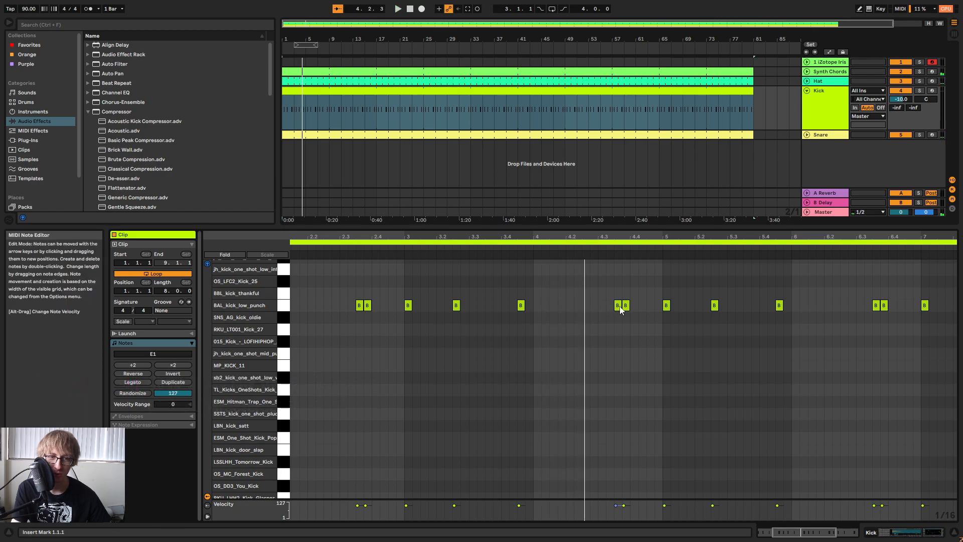
{"action": "left_click_drag", "start_coordinate": [618, 305], "coordinate": [585, 305]}
{"action": "left_click", "coordinate": [535, 249]}
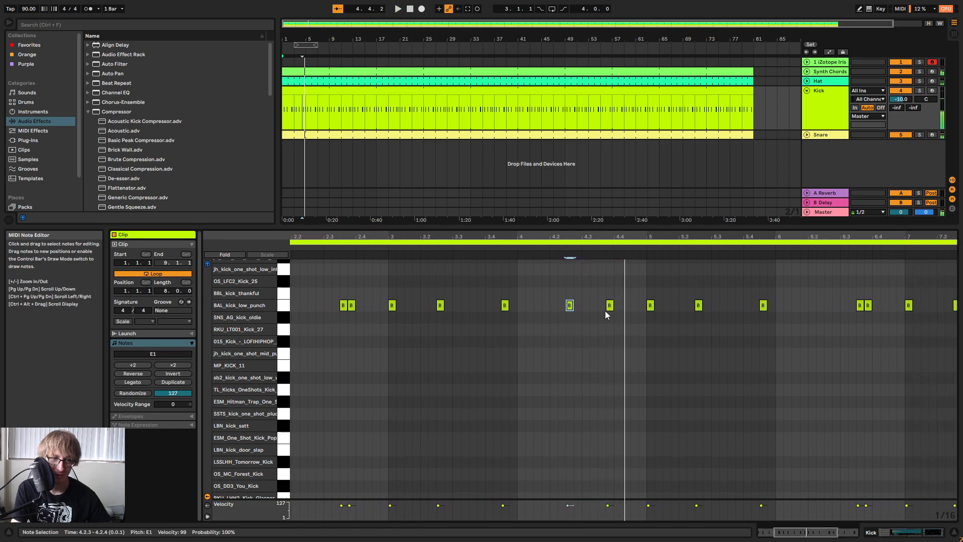
{"action": "key", "text": "space"}
{"action": "left_click", "coordinate": [531, 249]}
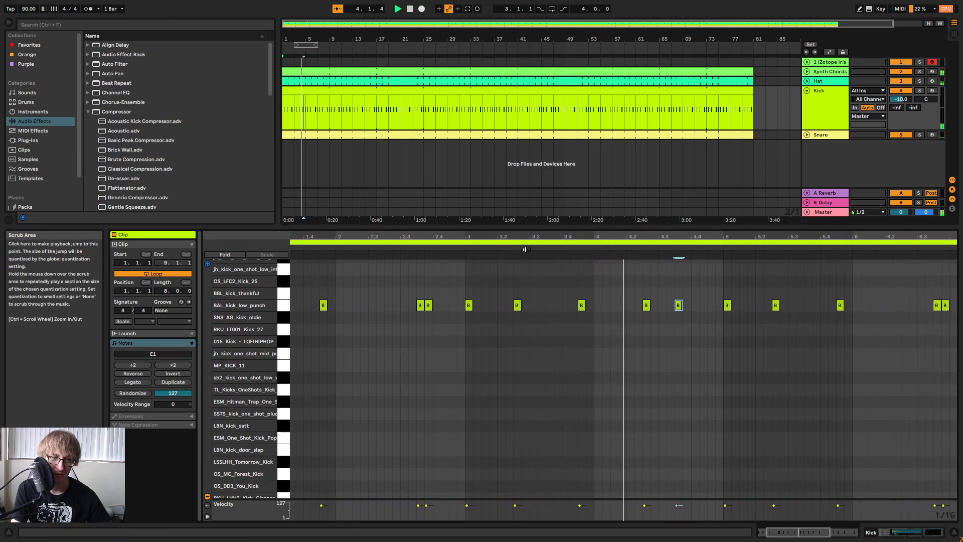
Audition the Kick clip's edited pattern across bar 4 and stop at the start of bar 5.
{"action": "key", "text": "space"}
{"action": "left_click", "coordinate": [585, 247]}
{"action": "key", "text": "space"}
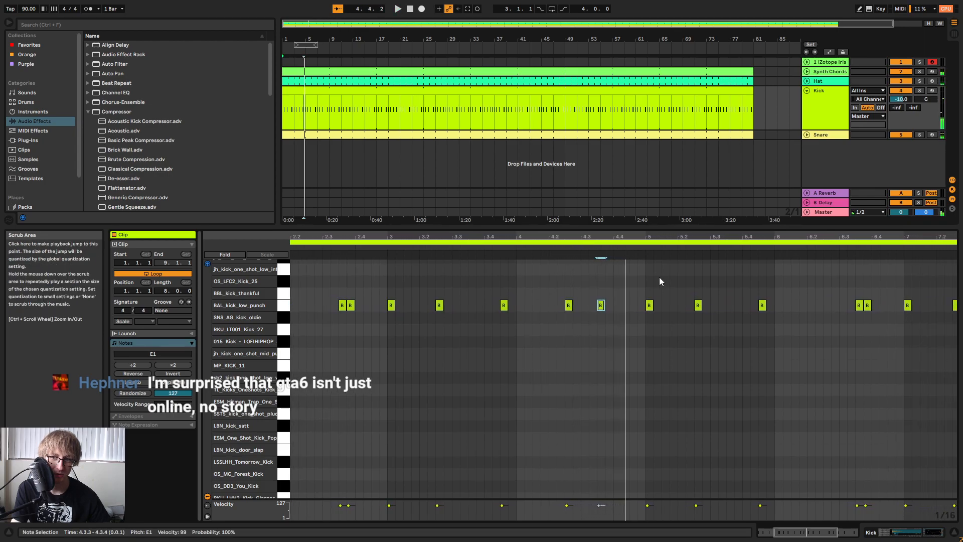
{"action": "left_click", "coordinate": [646, 264]}
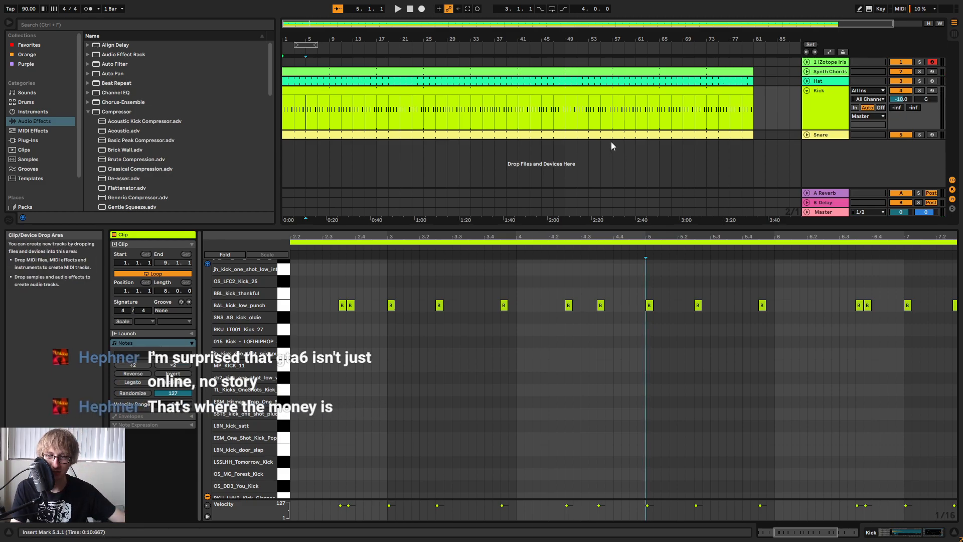
Shorten the Snare clip to 8 bars, consolidate it, and loop the result out to bar 81.
{"action": "left_click", "coordinate": [750, 136]}
{"action": "left_click_drag", "start_coordinate": [750, 135], "coordinate": [329, 135]}
{"action": "right_click", "coordinate": [298, 135]}
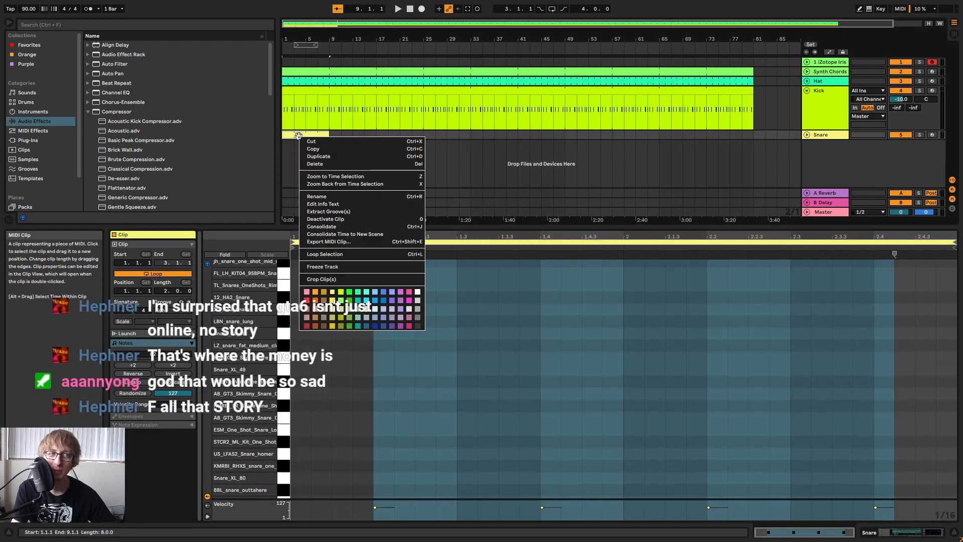
{"action": "left_click", "coordinate": [322, 227]}
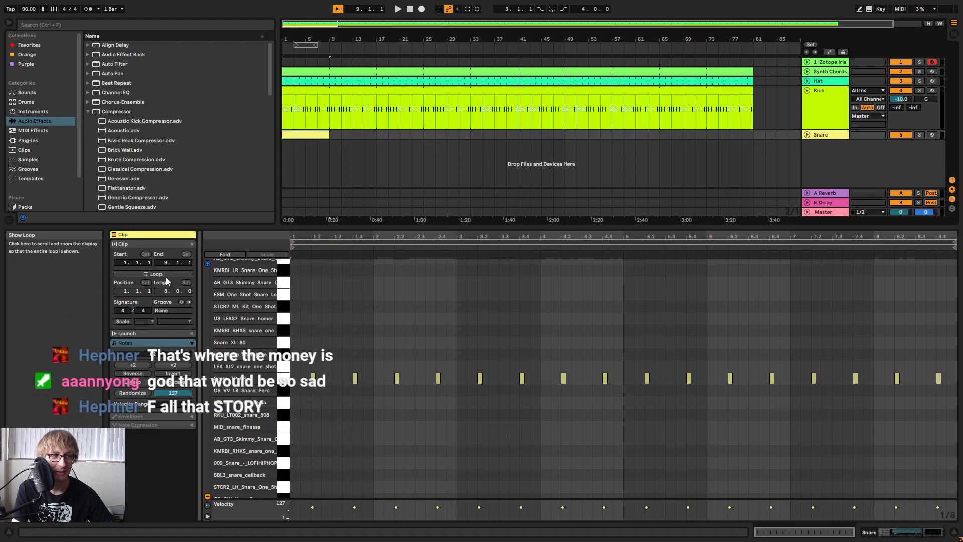
{"action": "left_click", "coordinate": [159, 274]}
{"action": "left_click_drag", "start_coordinate": [329, 134], "coordinate": [754, 160]}
Open the looped Snare clip in an enlarged note editor and play its pattern from the start.
{"action": "key", "text": "space"}
{"action": "left_click", "coordinate": [670, 154]}
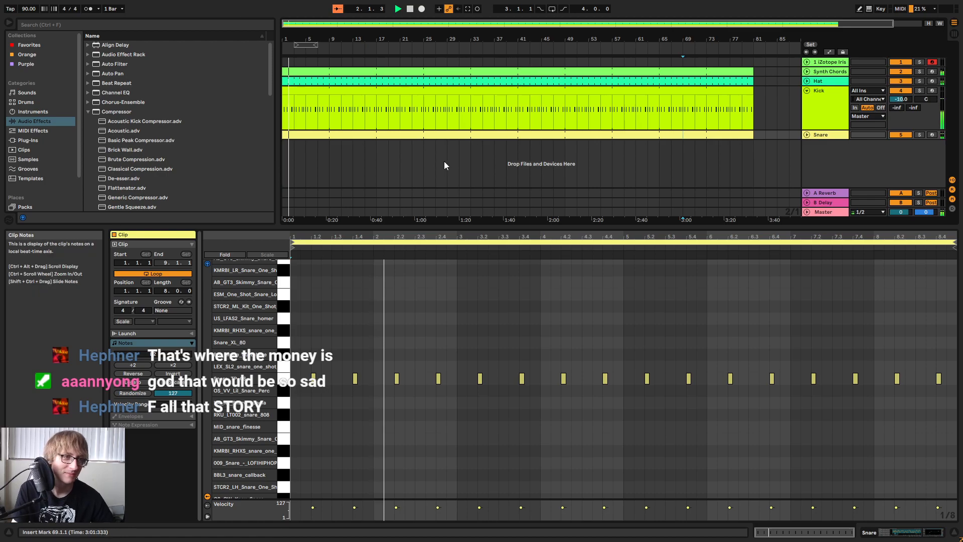
{"action": "left_click", "coordinate": [444, 135]}
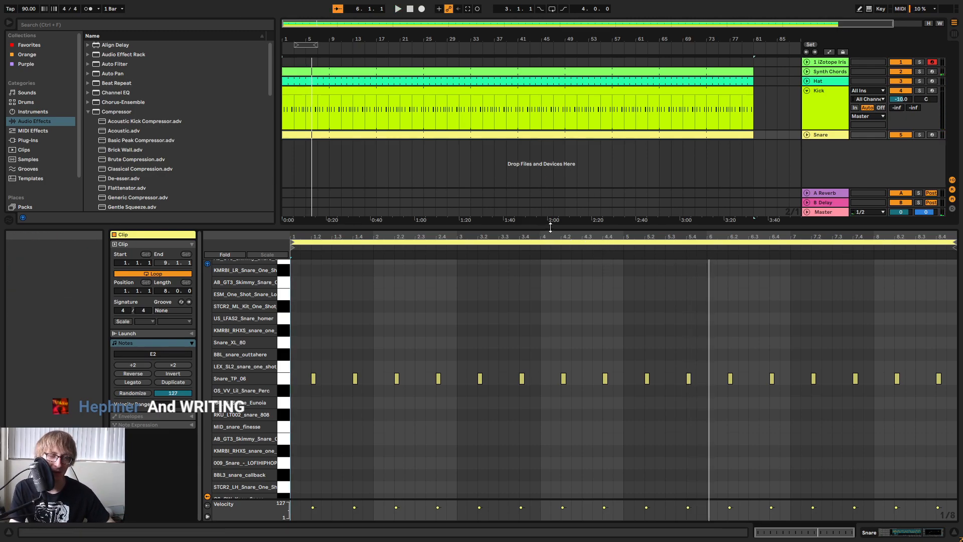
{"action": "left_click_drag", "start_coordinate": [551, 225], "coordinate": [570, 179]}
{"action": "key", "text": "space"}
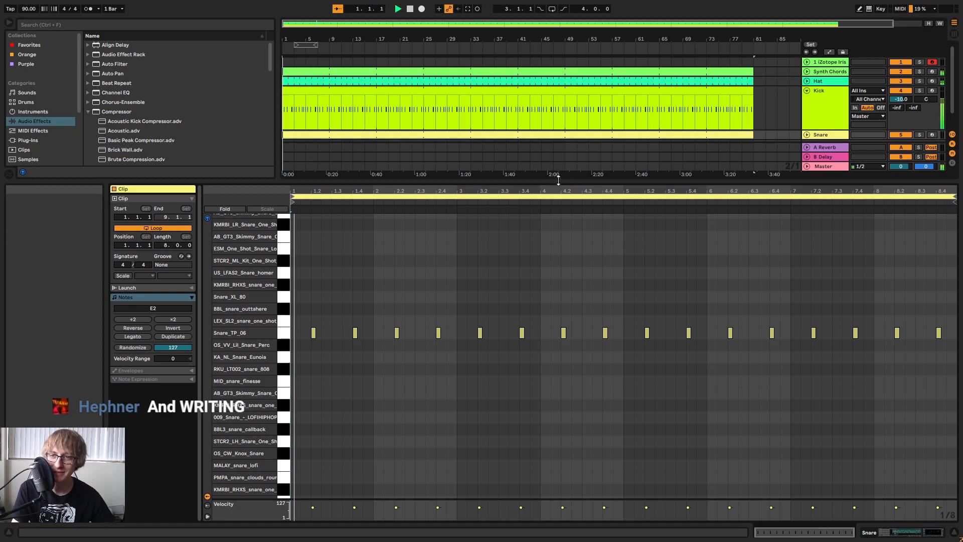
{"action": "mouse_move", "coordinate": [440, 191]}
{"action": "left_mouse_down"}
{"action": "mouse_move", "coordinate": [442, 202]}
{"action": "mouse_move", "coordinate": [527, 214]}
{"action": "mouse_move", "coordinate": [457, 196]}
{"action": "left_mouse_up"}
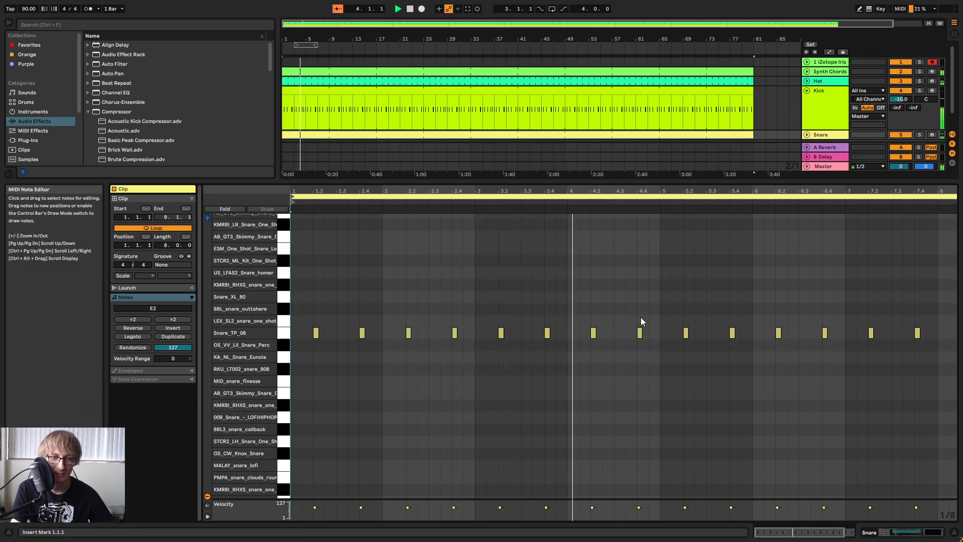
Add two softer Snare_TP_06 notes at 4.4.3 and 4.4.4, with velocities of about 45 and 66.
{"action": "key", "text": "space"}
{"action": "mouse_move", "coordinate": [639, 193]}
{"action": "left_mouse_down"}
{"action": "mouse_move", "coordinate": [622, 198]}
{"action": "mouse_move", "coordinate": [617, 236]}
{"action": "mouse_move", "coordinate": [592, 281]}
{"action": "left_mouse_up"}
{"action": "left_click", "coordinate": [595, 319]}
{"action": "left_click", "coordinate": [603, 320]}
{"action": "key", "text": "ctrl+v"}
{"action": "left_click", "coordinate": [613, 316]}
{"action": "key", "text": "ctrl+v"}
{"action": "left_click", "coordinate": [612, 354]}
{"action": "left_click", "coordinate": [607, 332], "text": "alt"}
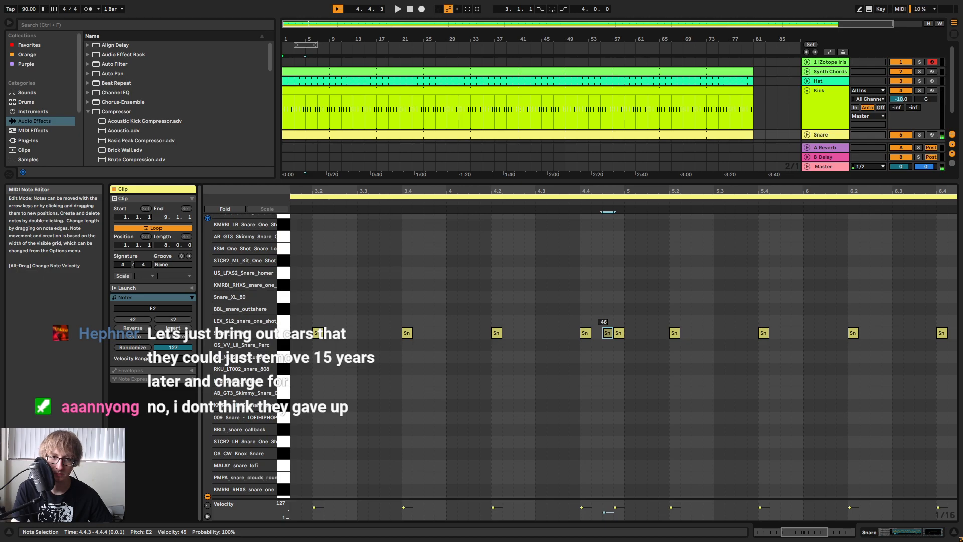
{"action": "left_click", "coordinate": [619, 333], "text": "shift"}
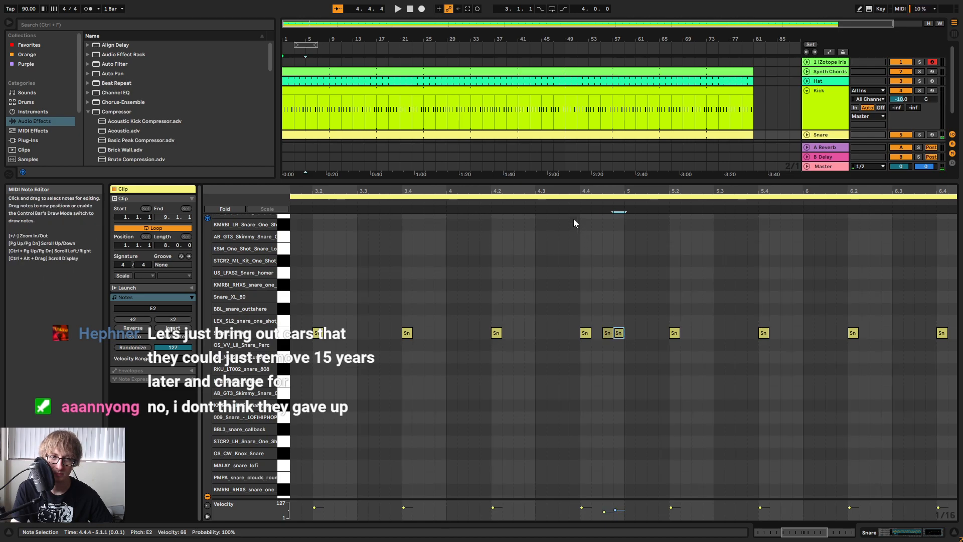
Audition the snare fill at the end of bar 4.
{"action": "key", "text": "space"}
{"action": "left_click", "coordinate": [423, 210]}
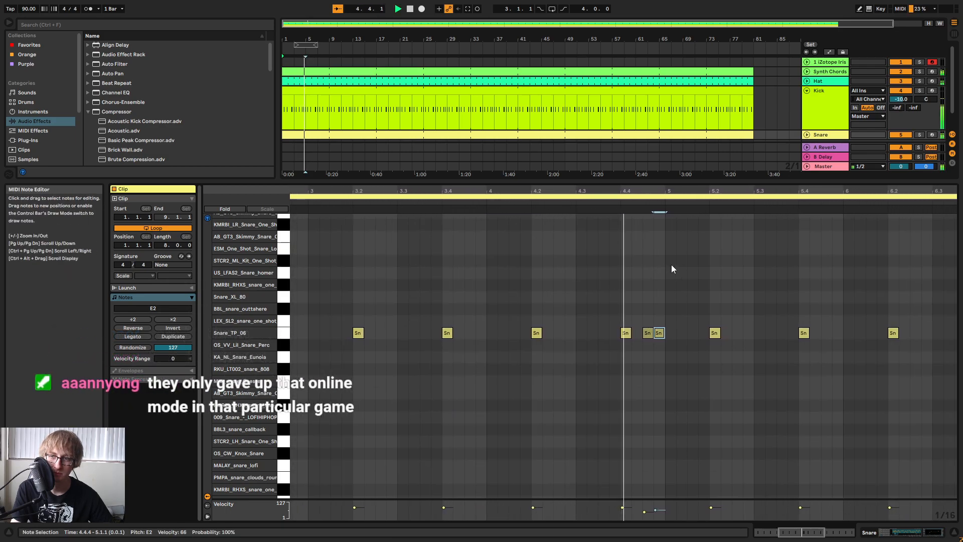
{"action": "left_click", "coordinate": [691, 257]}
{"action": "key", "text": "space"}
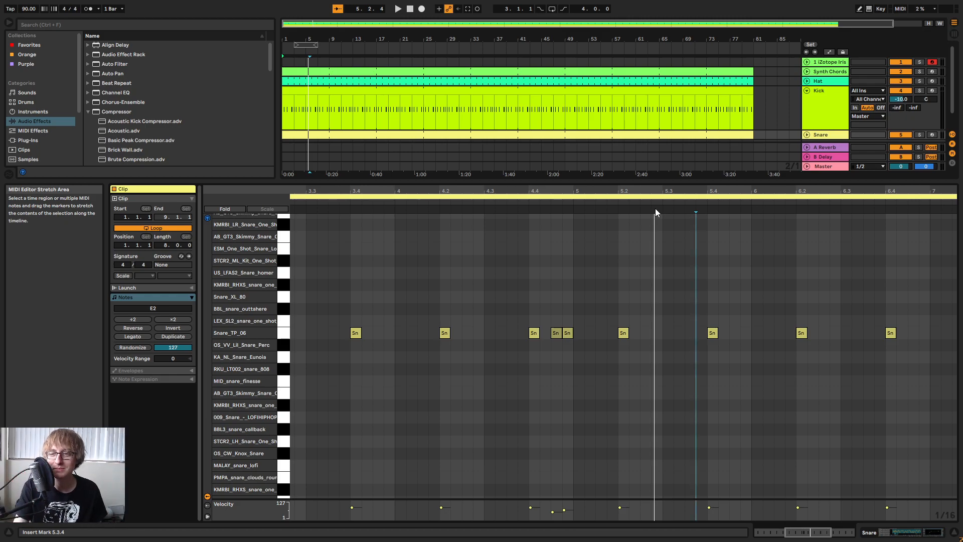
Play the whole arrangement from the beginning and open the Hat clip to check its pattern.
{"action": "left_click_drag", "start_coordinate": [549, 38], "coordinate": [547, 31]}
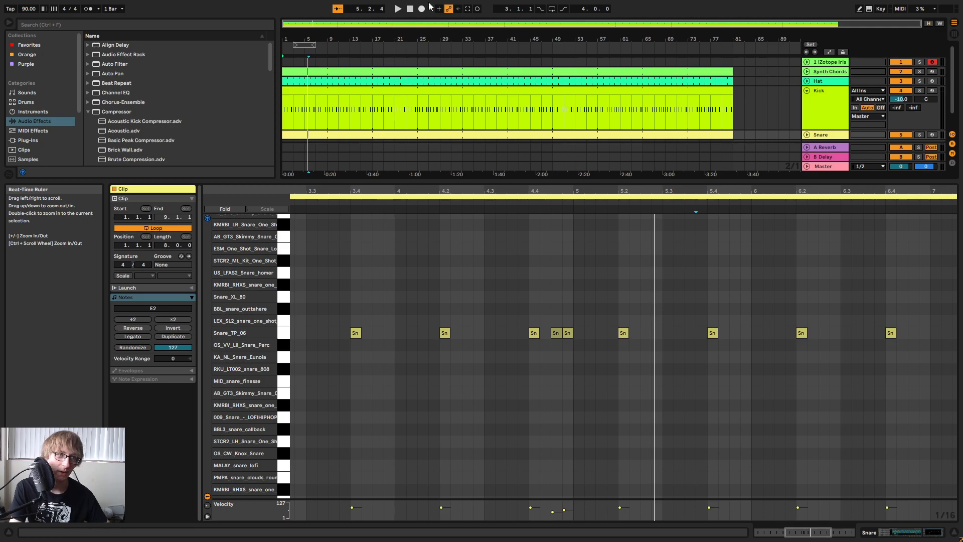
{"action": "left_click", "coordinate": [409, 9]}
{"action": "left_click", "coordinate": [398, 9]}
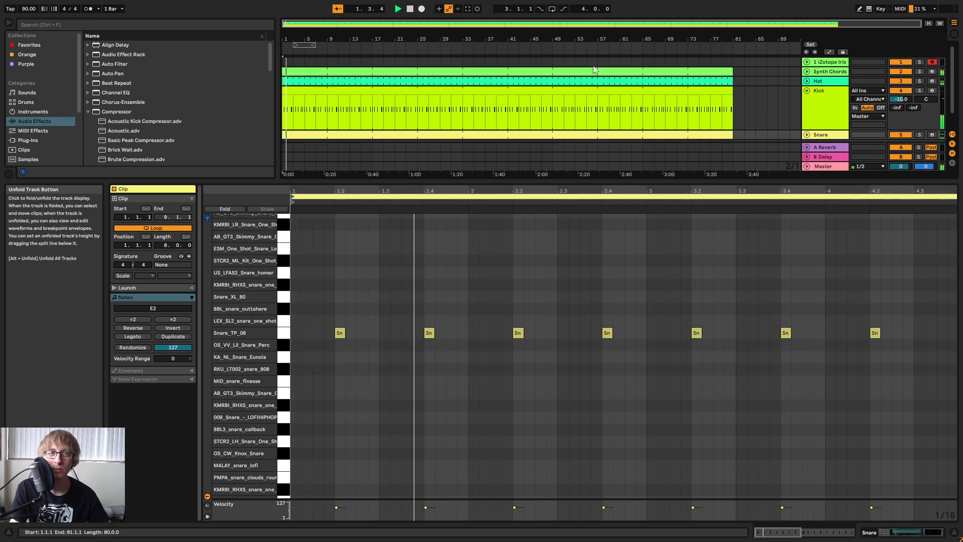
{"action": "left_click", "coordinate": [591, 81]}
{"action": "left_click", "coordinate": [753, 96]}
{"action": "left_click", "coordinate": [724, 82]}
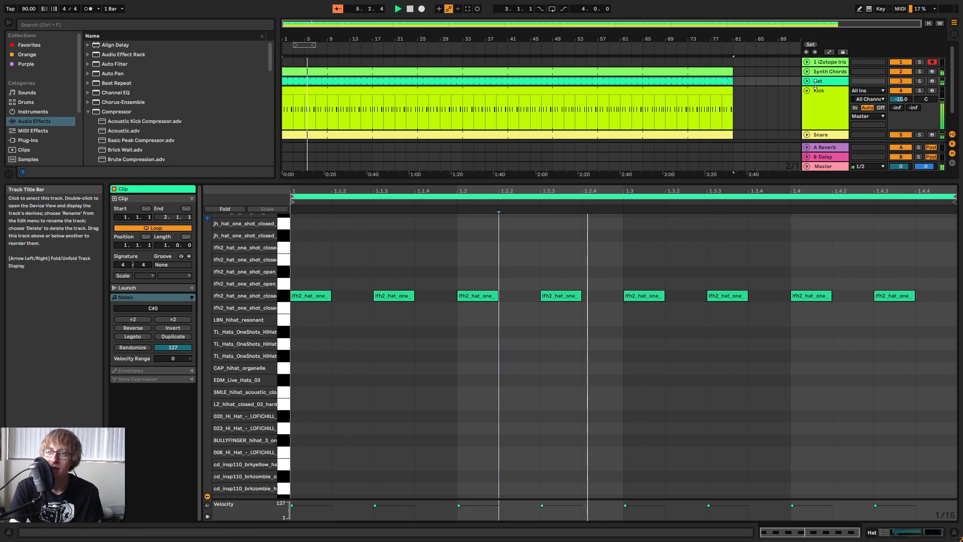
Fold the Kick track in the arrangement, select the Snare track, and stop playback.
{"action": "left_click", "coordinate": [744, 99]}
{"action": "scroll", "coordinate": [748, 97], "scroll_direction": "down", "scroll_amount": 1}
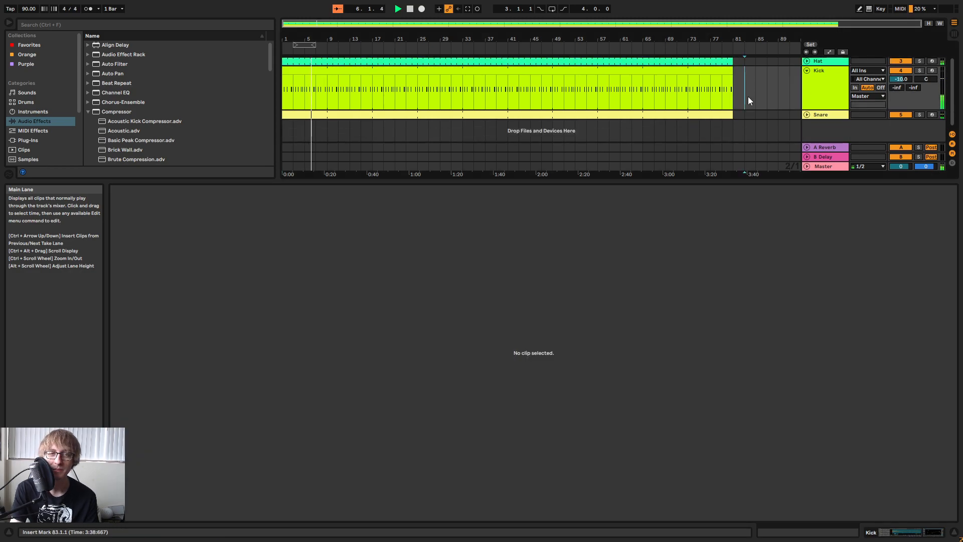
{"action": "scroll", "coordinate": [778, 101], "scroll_direction": "up", "scroll_amount": 1}
{"action": "left_click", "coordinate": [806, 91]}
{"action": "left_click", "coordinate": [760, 80]}
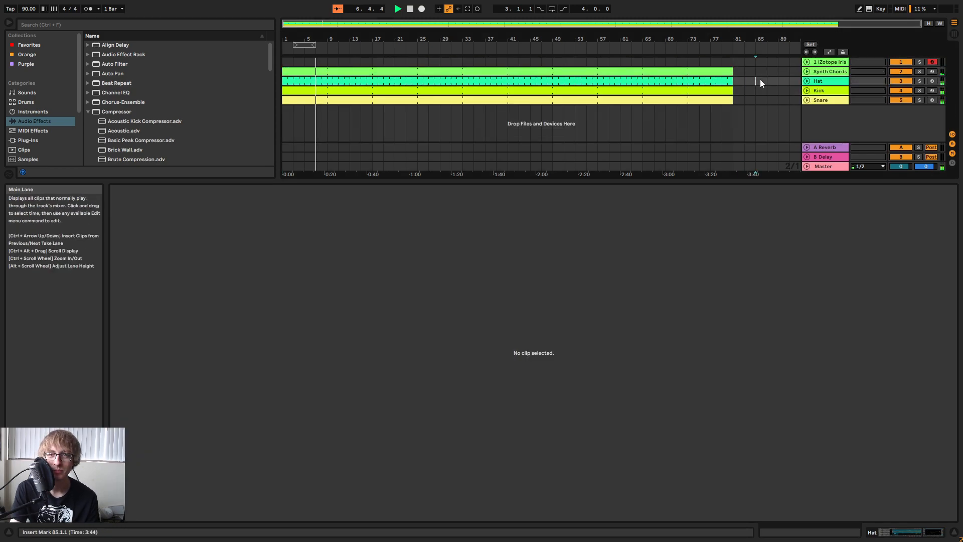
{"action": "left_click", "coordinate": [765, 82]}
{"action": "left_click", "coordinate": [833, 101]}
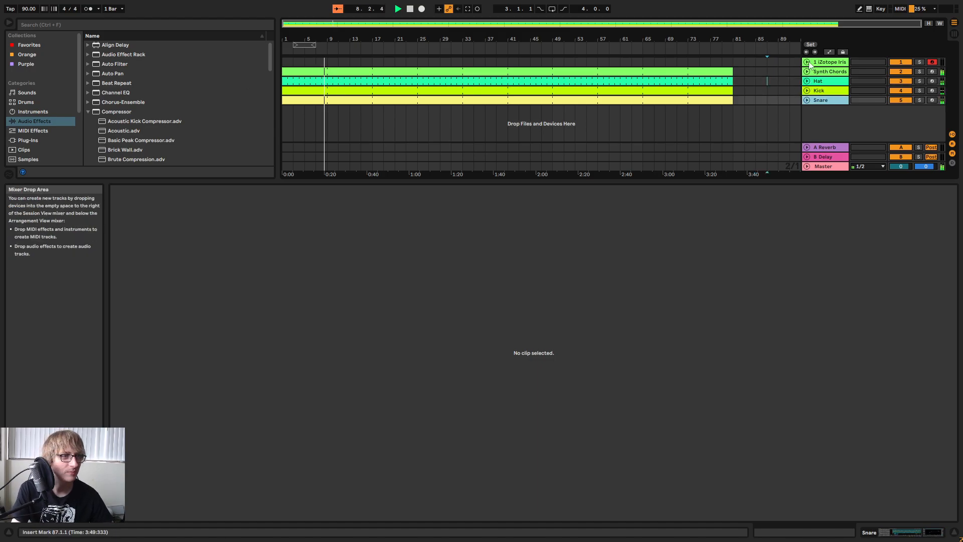
{"action": "key", "text": "space"}
Collapse the clip editor and add the helm64 plug-in on a new track below Snare.
{"action": "left_click_drag", "start_coordinate": [334, 39], "coordinate": [412, 79]}
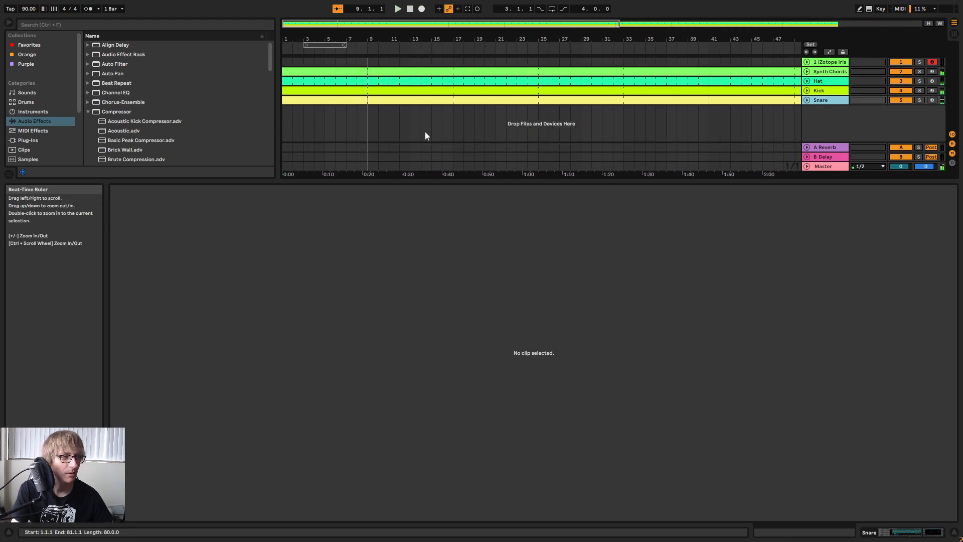
{"action": "left_click_drag", "start_coordinate": [427, 181], "coordinate": [407, 444]}
{"action": "left_click_drag", "start_coordinate": [421, 38], "coordinate": [355, 39]}
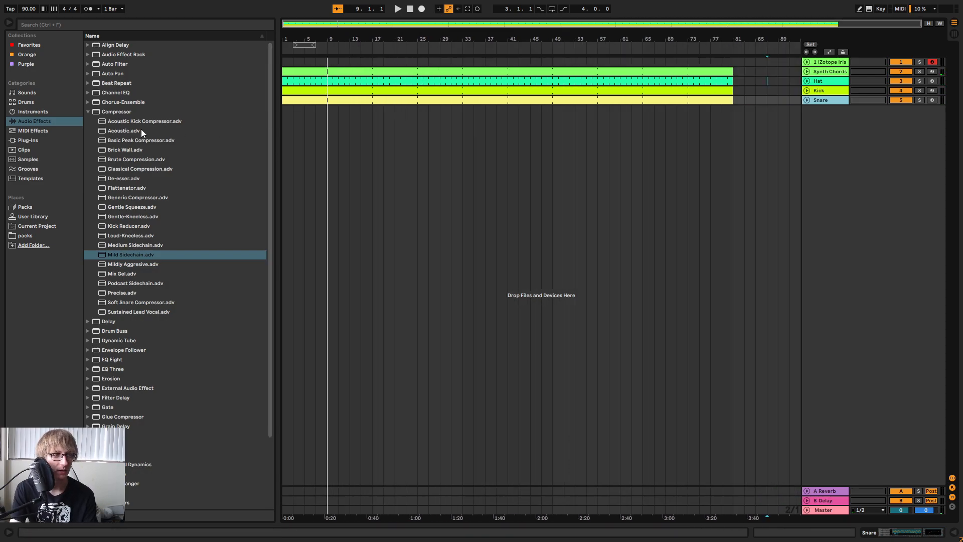
{"action": "left_click", "coordinate": [35, 143]}
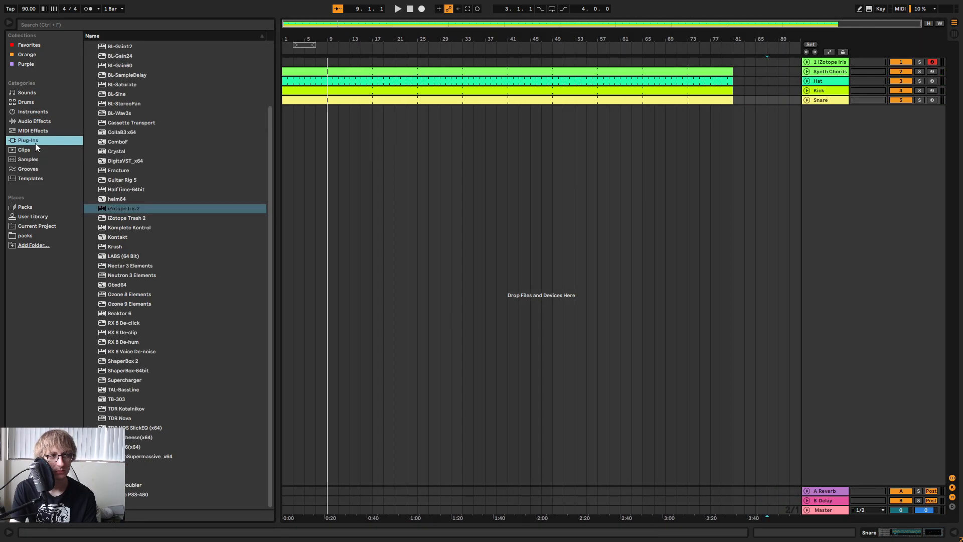
{"action": "left_click", "coordinate": [122, 197]}
{"action": "left_click_drag", "start_coordinate": [118, 202], "coordinate": [831, 74]}
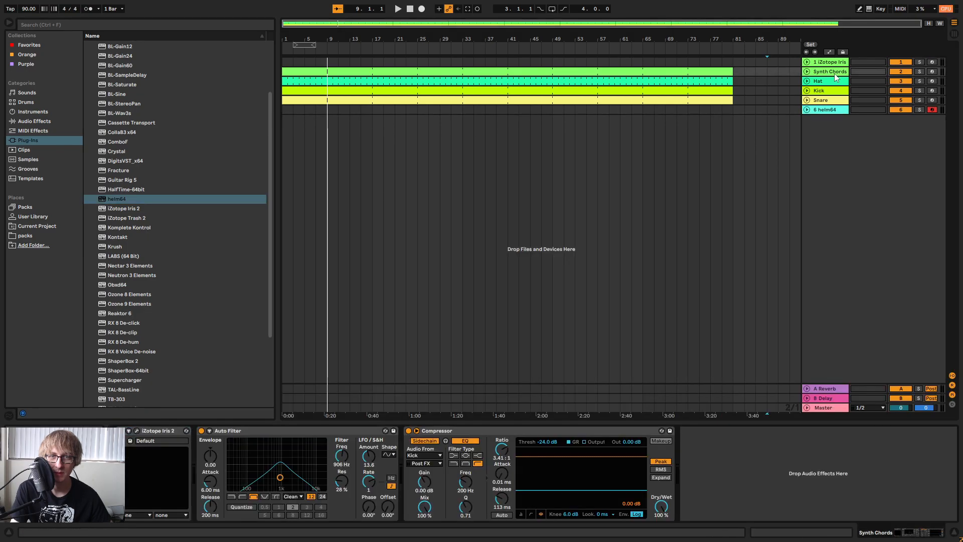
Copy the kick-sidechained Compressor from the Synth Chords track to the helm64 track after the synth.
{"action": "left_click", "coordinate": [532, 431]}
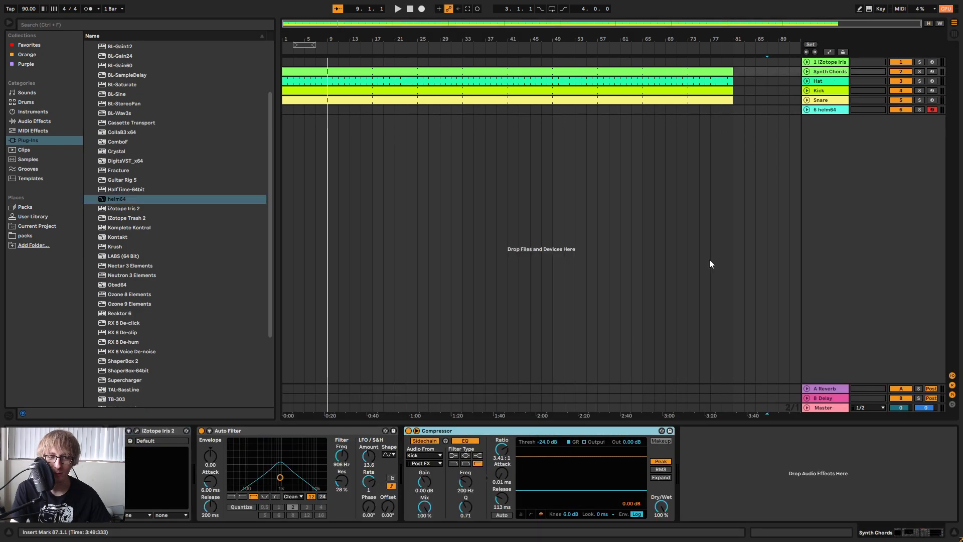
{"action": "left_click", "coordinate": [827, 110]}
{"action": "right_click", "coordinate": [817, 464]}
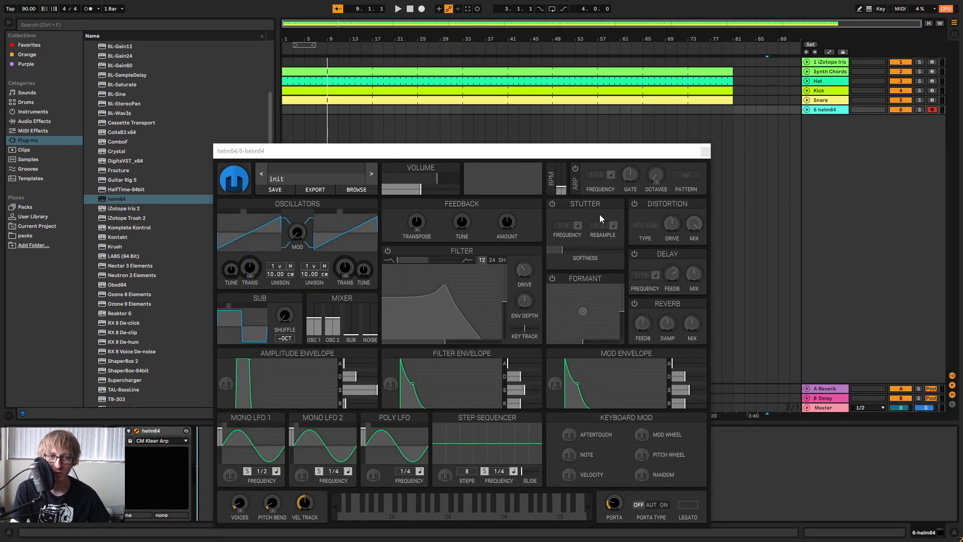
Load the CM Subsine patch from Helm's Factory Presets Bass category and close the synth window.
{"action": "left_click_drag", "start_coordinate": [575, 154], "coordinate": [761, 136]}
{"action": "left_click", "coordinate": [504, 160]}
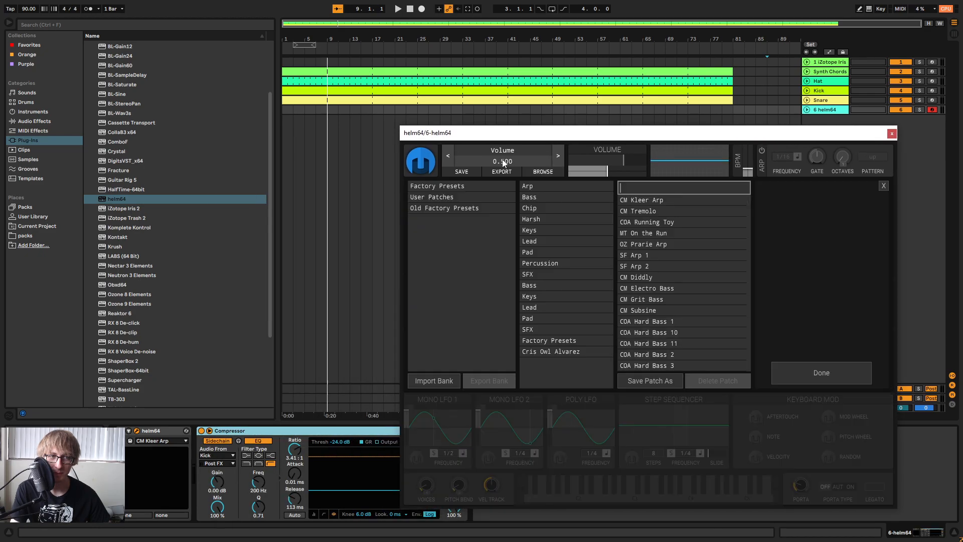
{"action": "left_click", "coordinate": [435, 197]}
{"action": "left_click", "coordinate": [532, 198]}
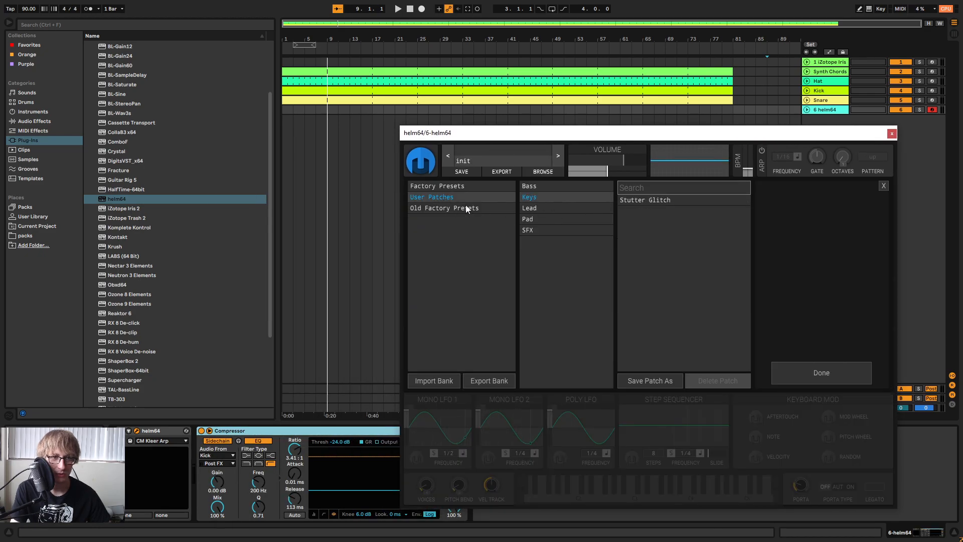
{"action": "left_click", "coordinate": [451, 183]}
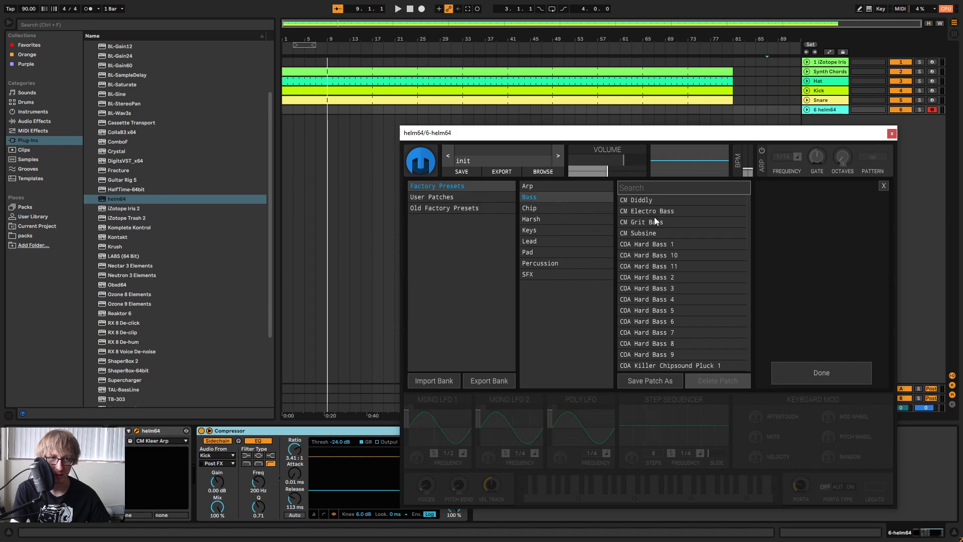
{"action": "left_click", "coordinate": [662, 233]}
{"action": "left_click", "coordinate": [836, 376]}
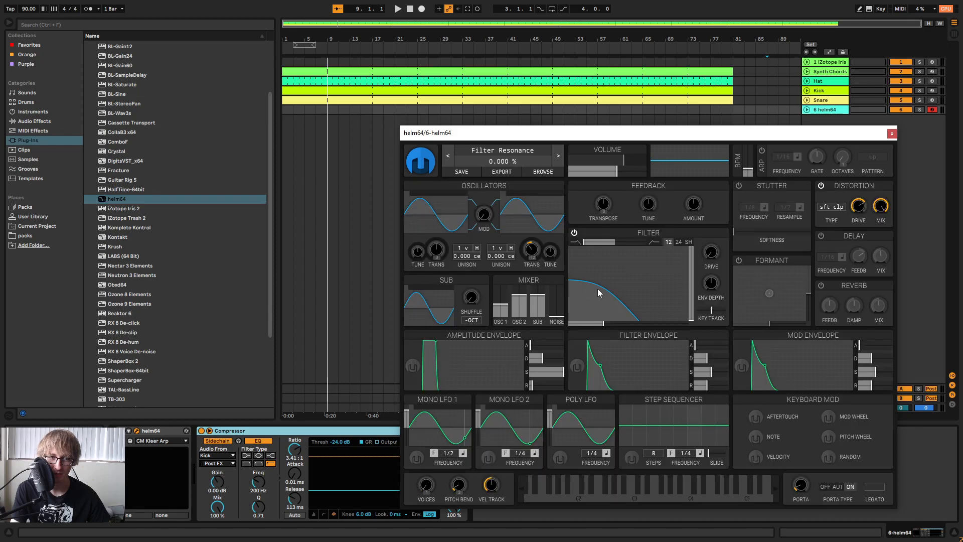
{"action": "left_click", "coordinate": [892, 133]}
Lower the helm64 track's volume in the session mixer, check the Helm patch, and return to the arrangement.
{"action": "key", "text": "Tab"}
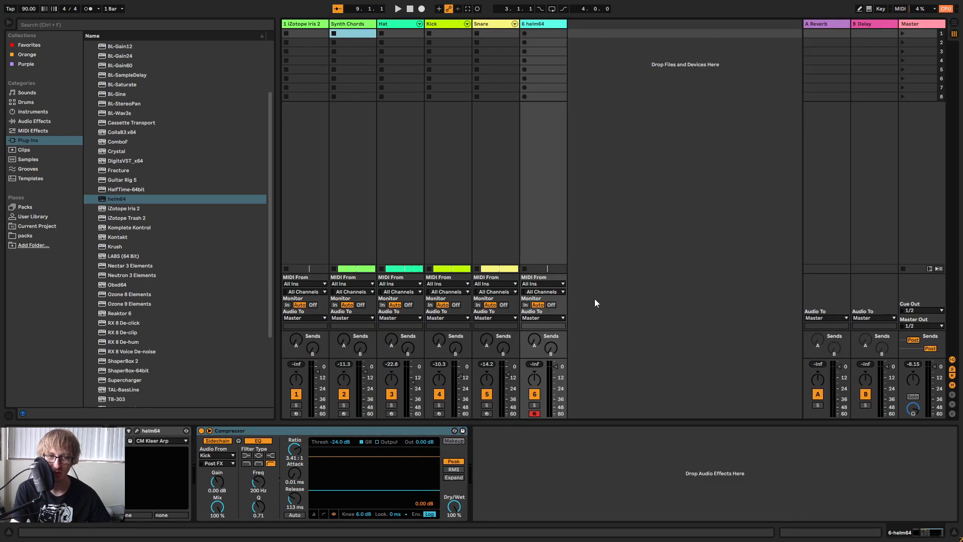
{"action": "left_click", "coordinate": [561, 372]}
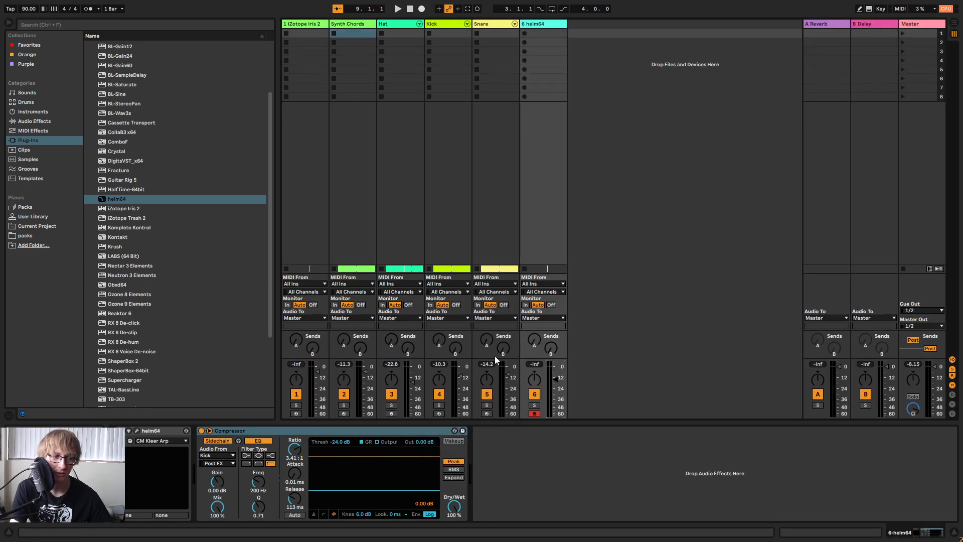
{"action": "left_click", "coordinate": [137, 431]}
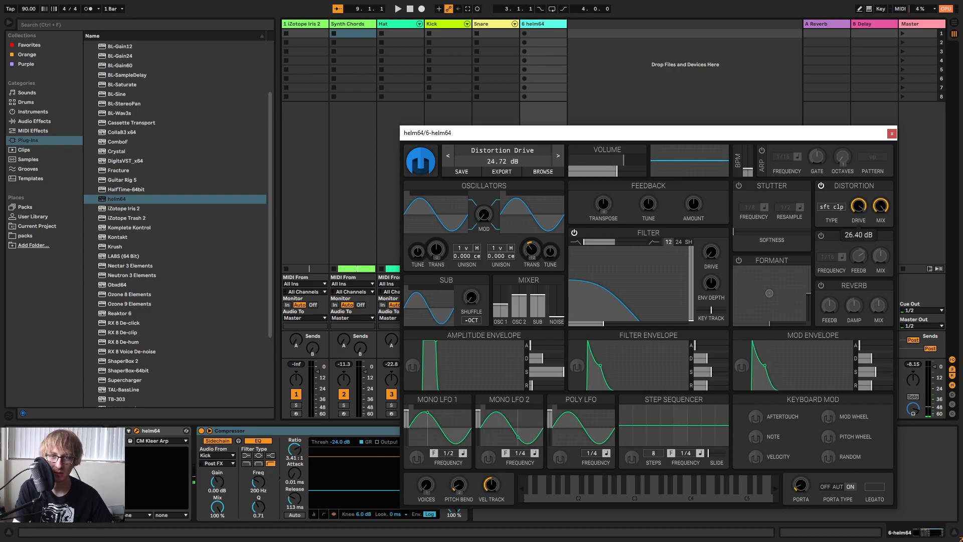
{"action": "left_click", "coordinate": [892, 134]}
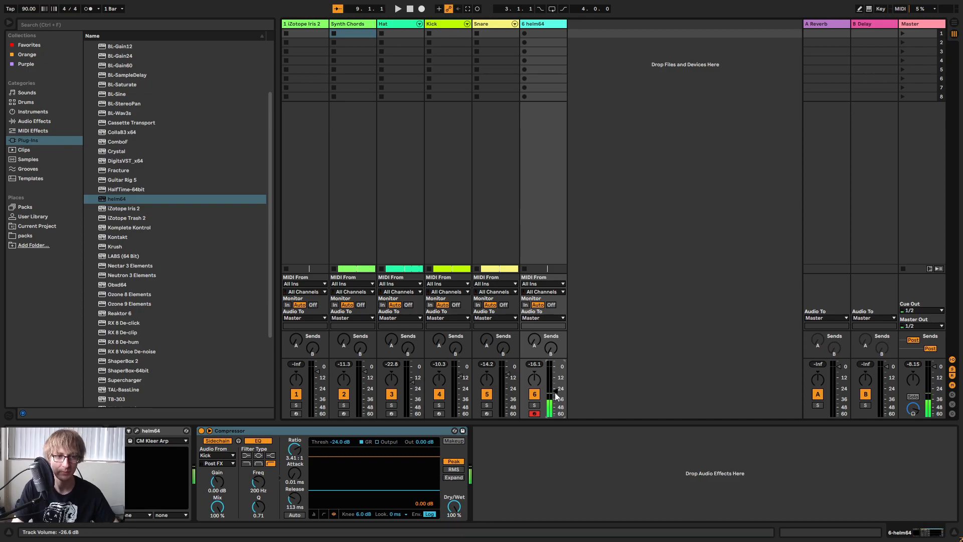
{"action": "left_click_drag", "start_coordinate": [556, 396], "coordinate": [555, 388]}
{"action": "key", "text": "Tab"}
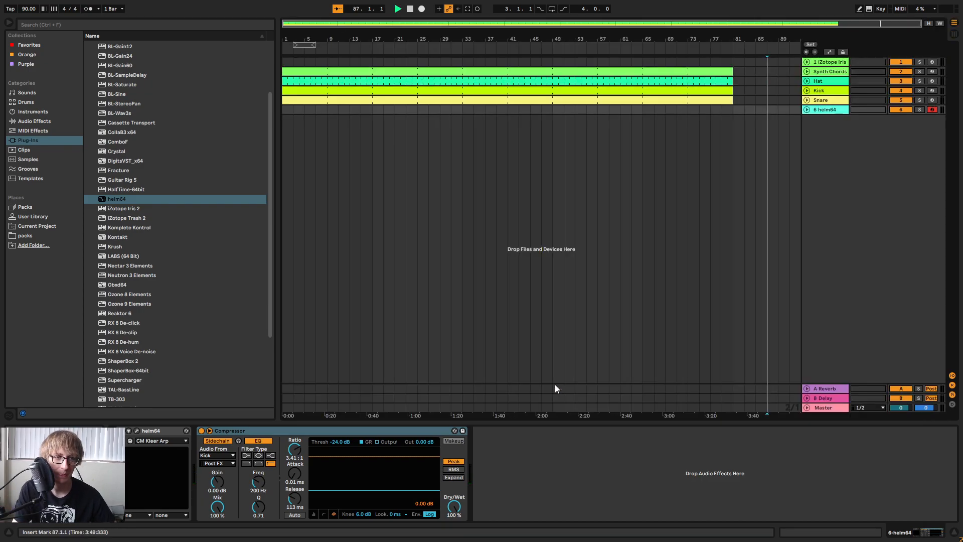
Set the helm64 Compressor's threshold to about -30 dB and play the arrangement from the start.
{"action": "left_click", "coordinate": [409, 9]}
{"action": "left_click_drag", "start_coordinate": [345, 444], "coordinate": [345, 445]}
{"action": "key", "text": "space"}
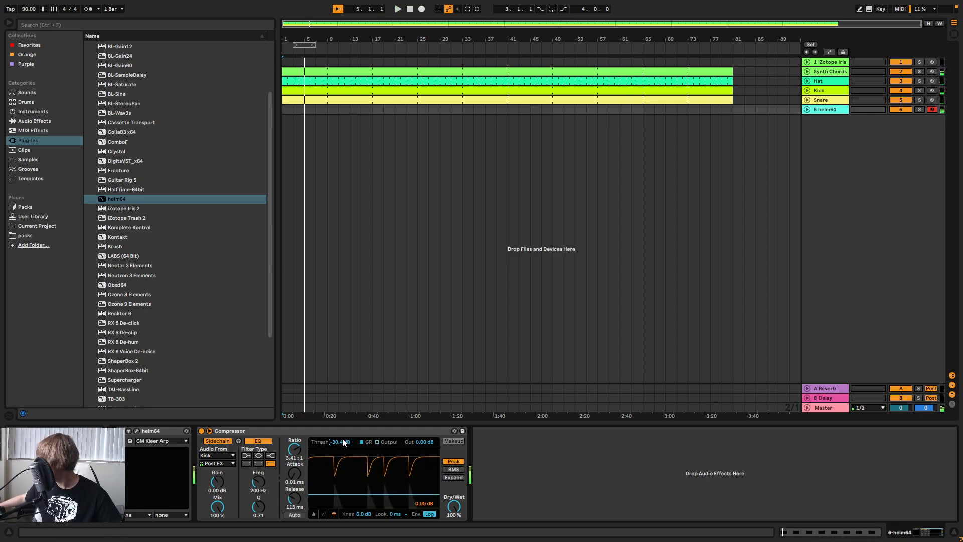
{"action": "key", "text": "space"}
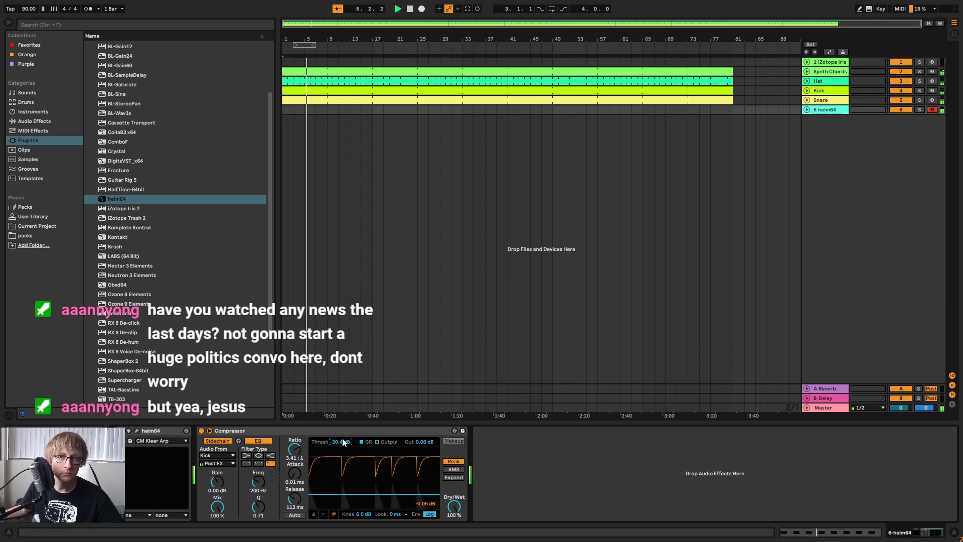
Check the session mixer, then play the arrangement from the start and from bar 43 to hear the groove.
{"action": "key", "text": "Tab"}
{"action": "key", "text": "Tab"}
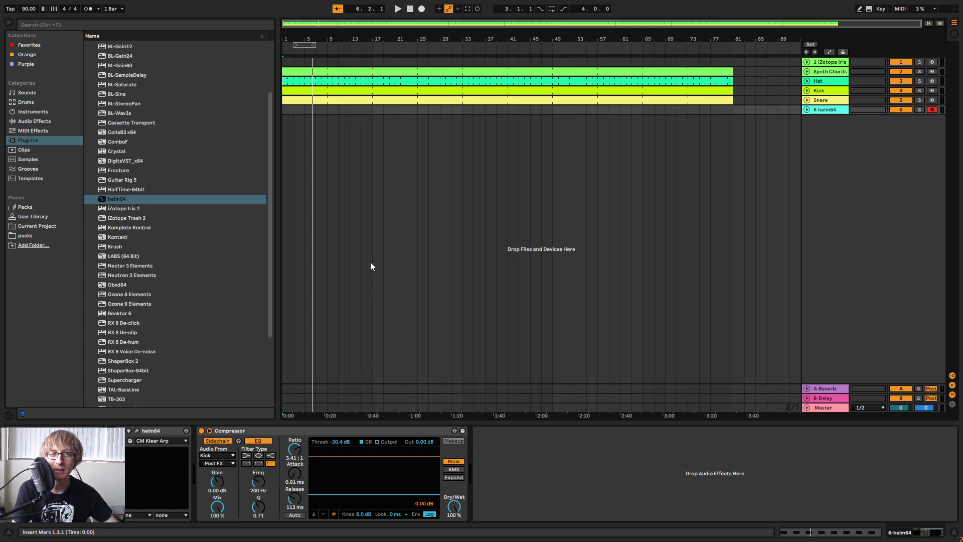
{"action": "left_click", "coordinate": [408, 10]}
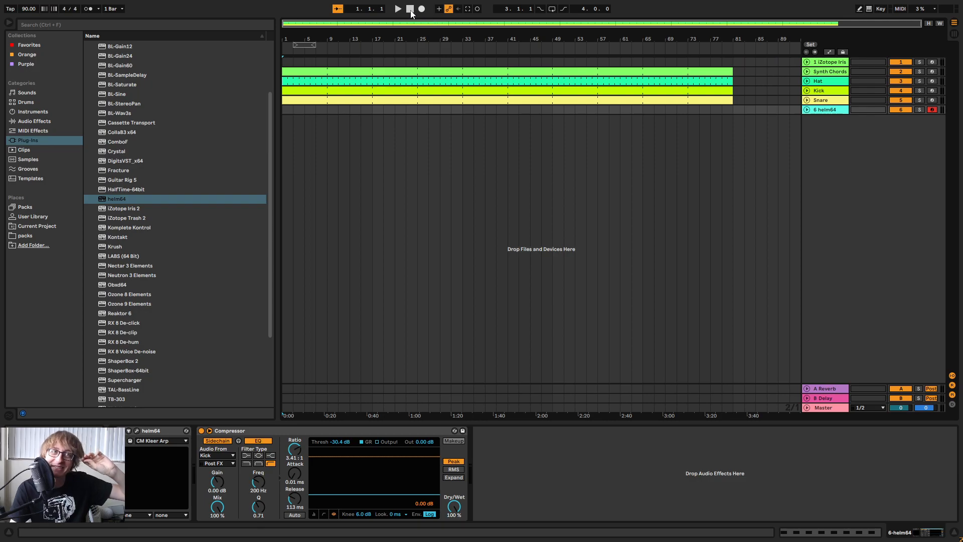
{"action": "key", "text": "space"}
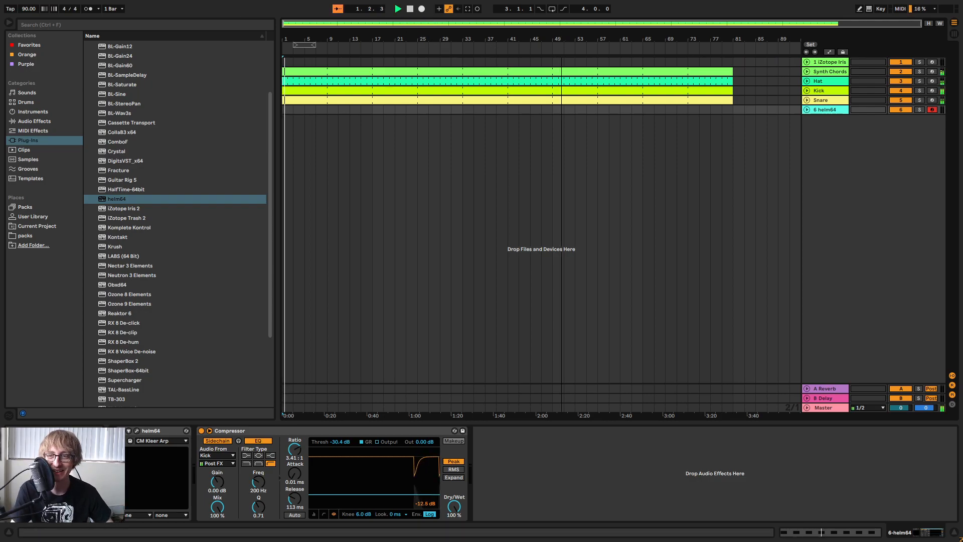
{"action": "left_click", "coordinate": [520, 156]}
{"action": "key", "text": "space"}
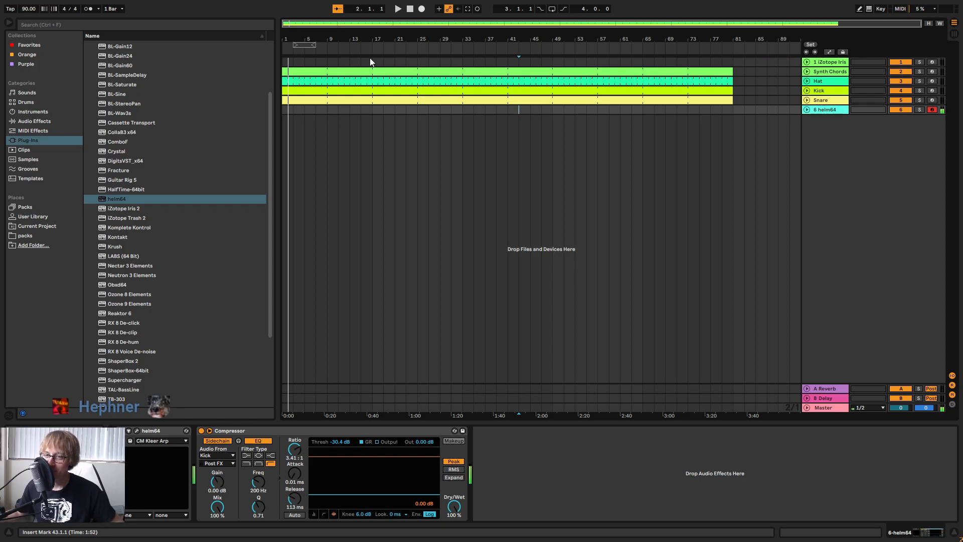
{"action": "key", "text": "space"}
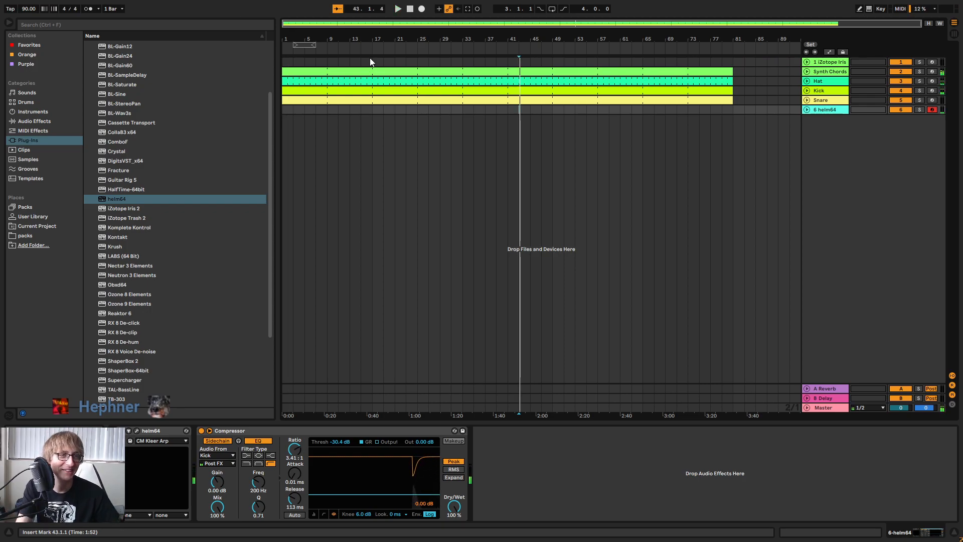
Replay the arrangement from the start several times while trying out bass notes on the helm64 track.
{"action": "left_click", "coordinate": [410, 9]}
{"action": "key", "text": "space"}
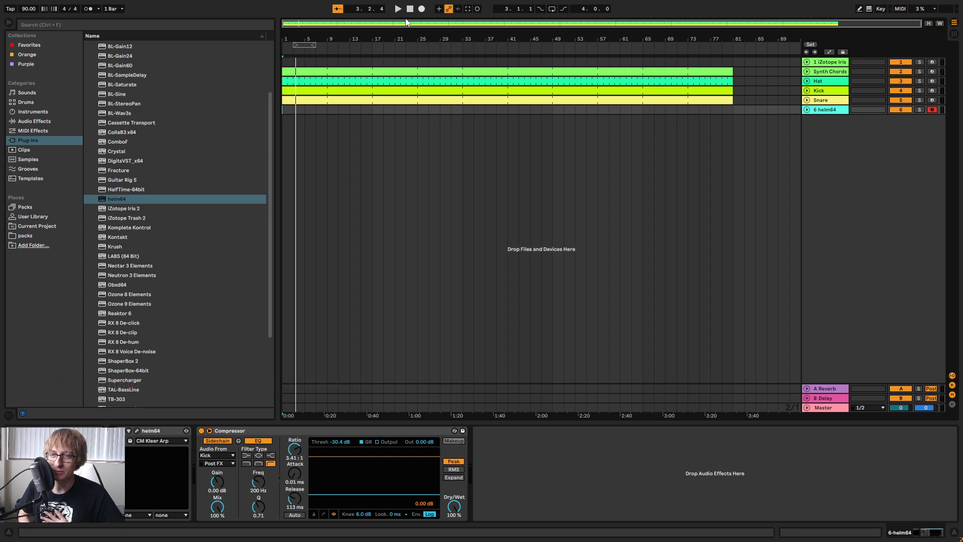
{"action": "key", "text": "space"}
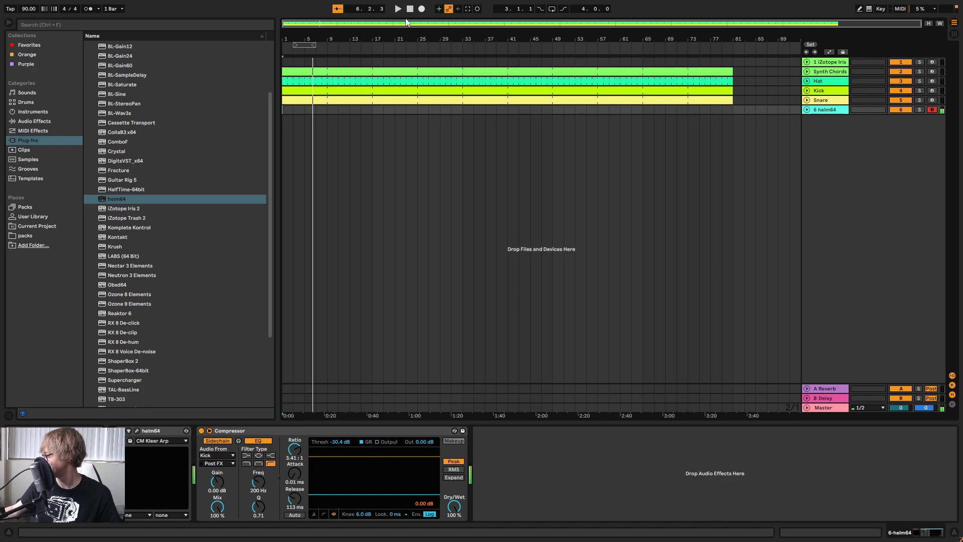
{"action": "key", "text": "space"}
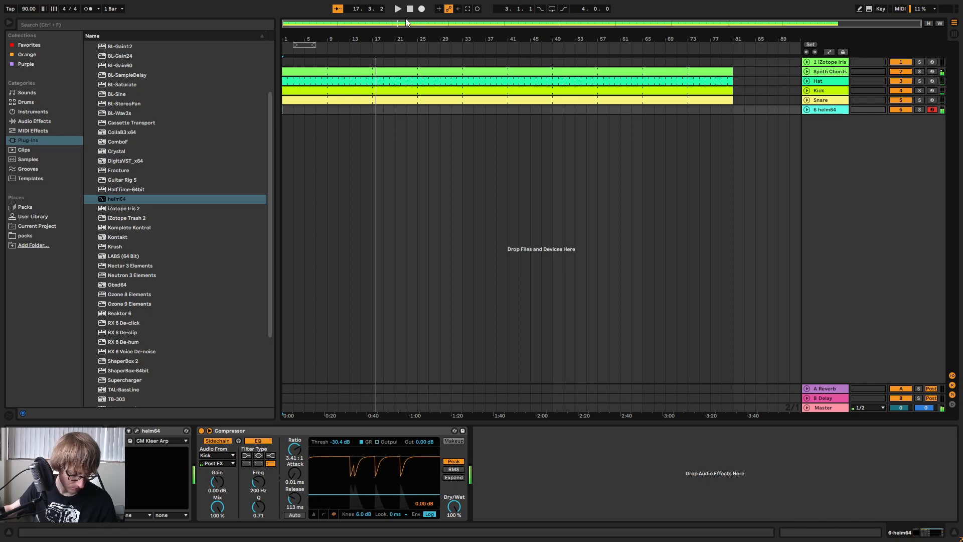
{"action": "key", "text": "space"}
{"action": "key", "text": "space"}
{"action": "key", "text": "space"}
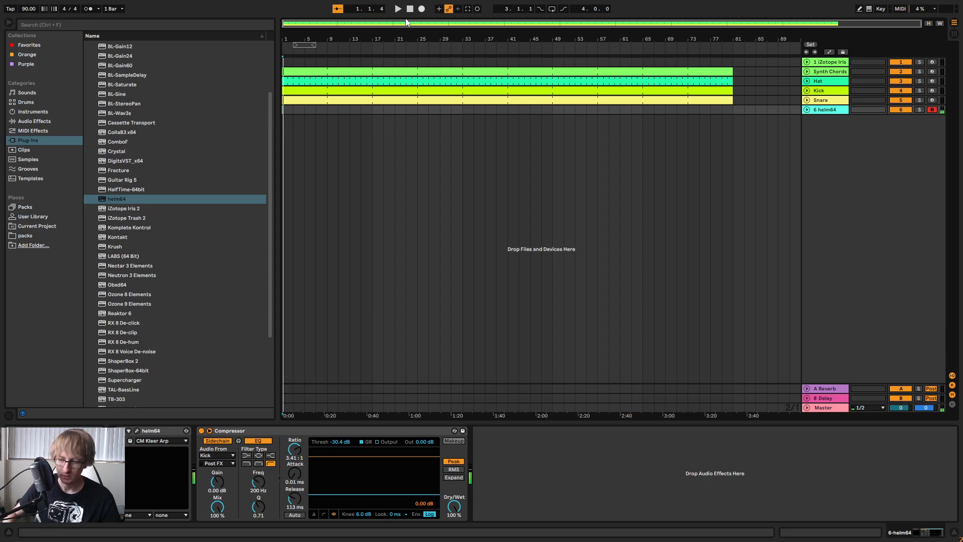
{"action": "key", "text": "space"}
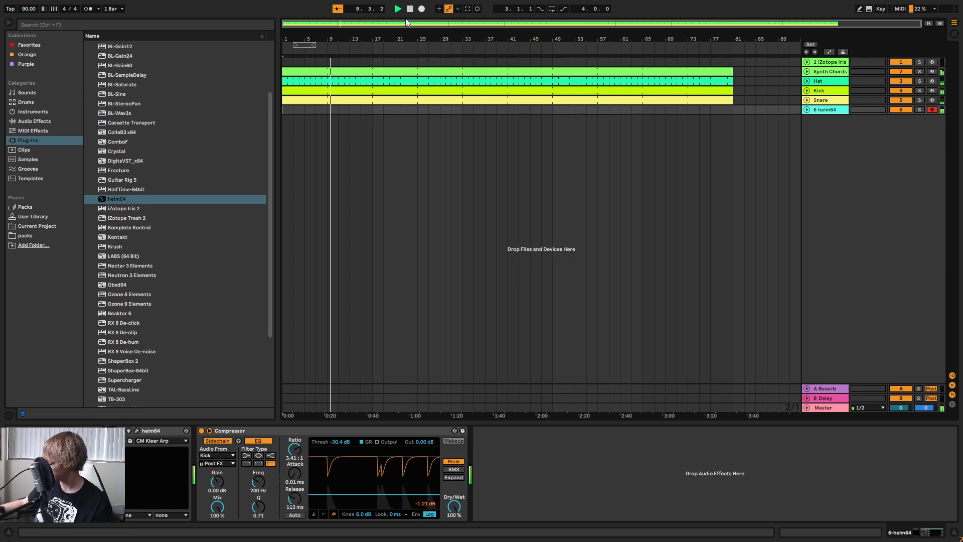
{"action": "left_click", "coordinate": [399, 9]}
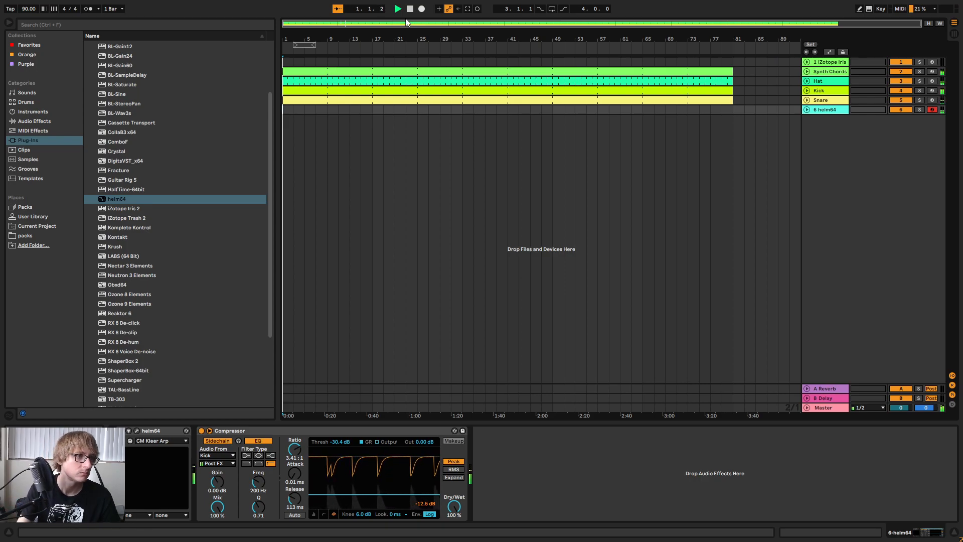
Create an empty 8-bar MIDI clip at the start of the helm64 track, spanning bars 1 to 9.
{"action": "double_click", "coordinate": [289, 111]}
{"action": "left_click_drag", "start_coordinate": [291, 110], "coordinate": [328, 110]}
{"action": "right_click", "coordinate": [315, 111]}
{"action": "left_click", "coordinate": [364, 209]}
Rename the helm64 track as Bass.
{"action": "key", "text": "Tab"}
{"action": "key", "text": "Tab"}
{"action": "right_click", "coordinate": [834, 110]}
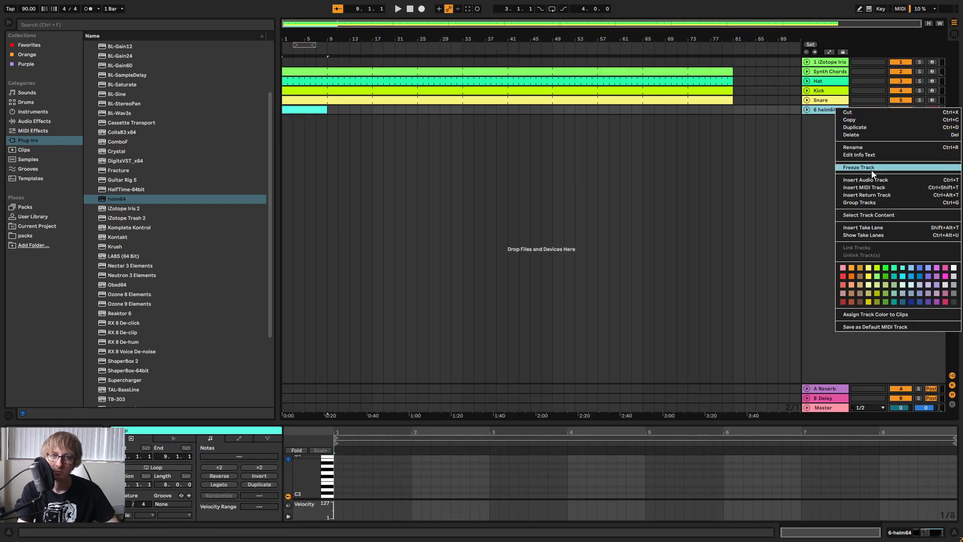
{"action": "left_click", "coordinate": [860, 147]}
{"action": "type", "text": "Bass"}
{"action": "key", "text": "Return"}
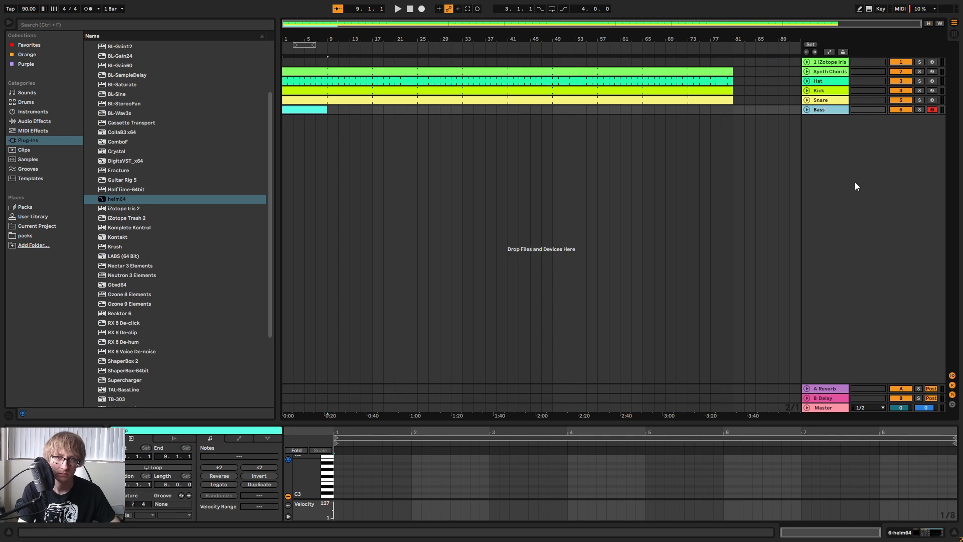
Set the Bass track's volume to about -19 dB in the session mixer and return to the arrangement.
{"action": "key", "text": "Tab"}
{"action": "left_click_drag", "start_coordinate": [556, 387], "coordinate": [556, 384]}
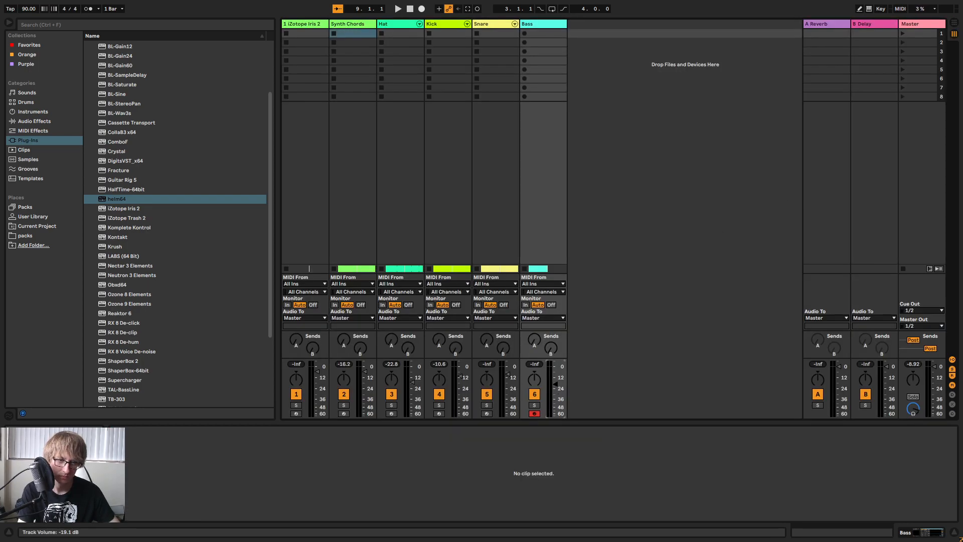
{"action": "key", "text": "Tab"}
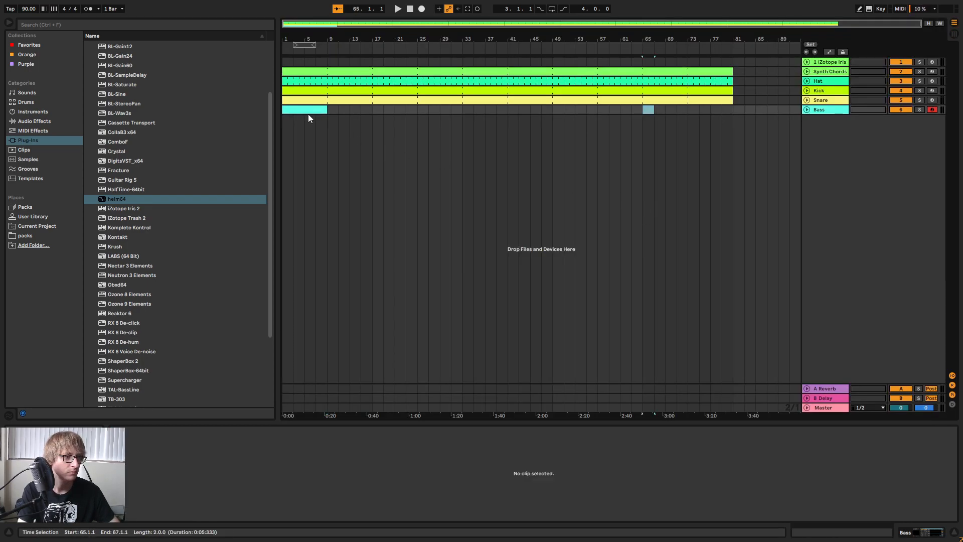
Open the Bass clip in an enlarged note editor and draw an A1 note from 1.1.1 to 1.2.3.
{"action": "left_click", "coordinate": [307, 110]}
{"action": "left_click_drag", "start_coordinate": [430, 424], "coordinate": [450, 221]}
{"action": "key", "text": "space"}
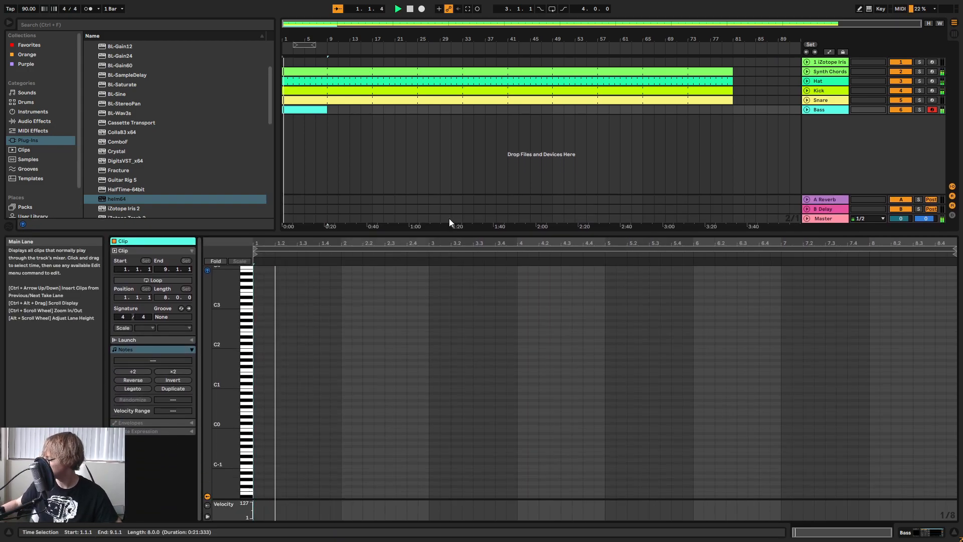
{"action": "key", "text": "space"}
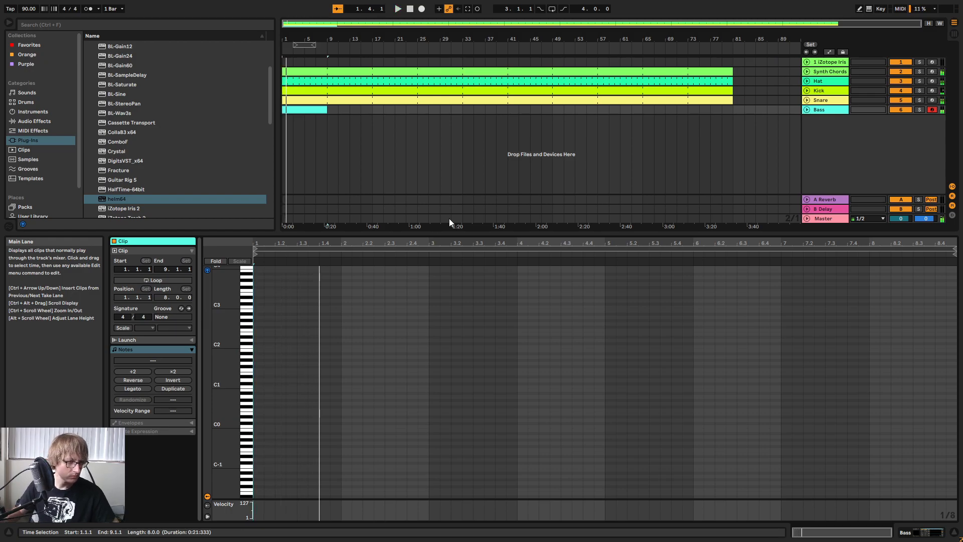
{"action": "key", "text": "space"}
{"action": "double_click", "coordinate": [261, 356]}
{"action": "left_click_drag", "start_coordinate": [265, 357], "coordinate": [294, 351]}
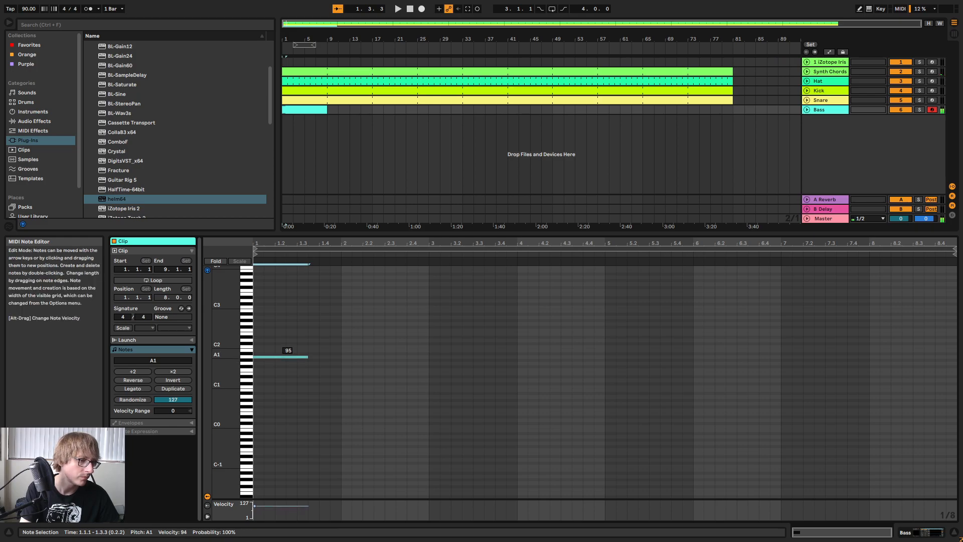
{"action": "key", "text": "space"}
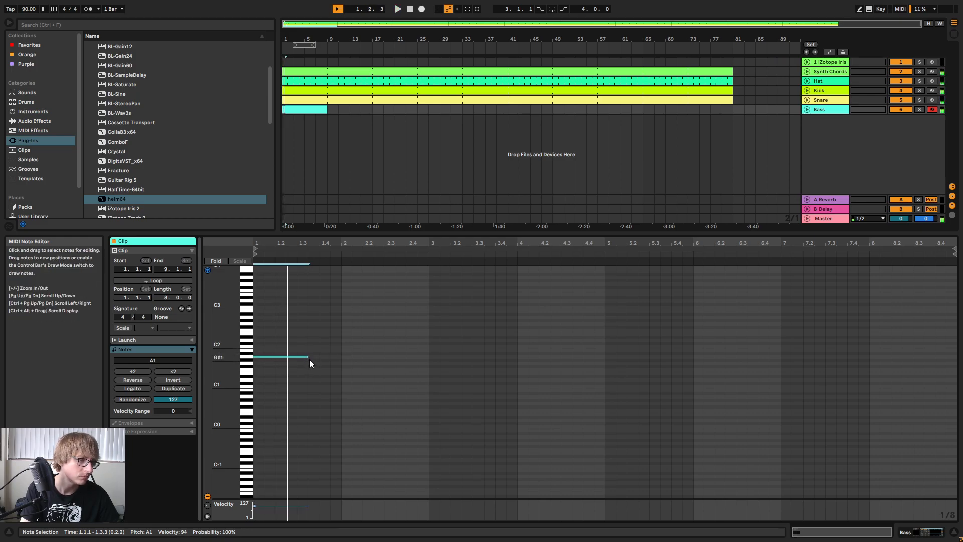
{"action": "left_click_drag", "start_coordinate": [309, 357], "coordinate": [286, 357]}
Duplicate the A1 note, lower the copy to G#1 and extend it to 1.4.3.
{"action": "key", "text": "ctrl+d"}
{"action": "key", "text": "Down"}
{"action": "key", "text": "space"}
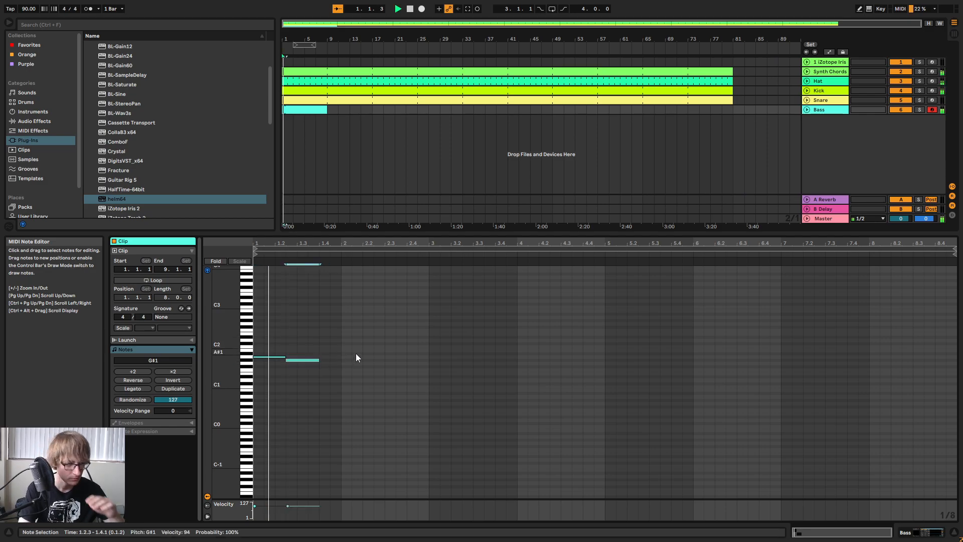
{"action": "key", "text": "space"}
{"action": "left_click_drag", "start_coordinate": [319, 359], "coordinate": [330, 359]}
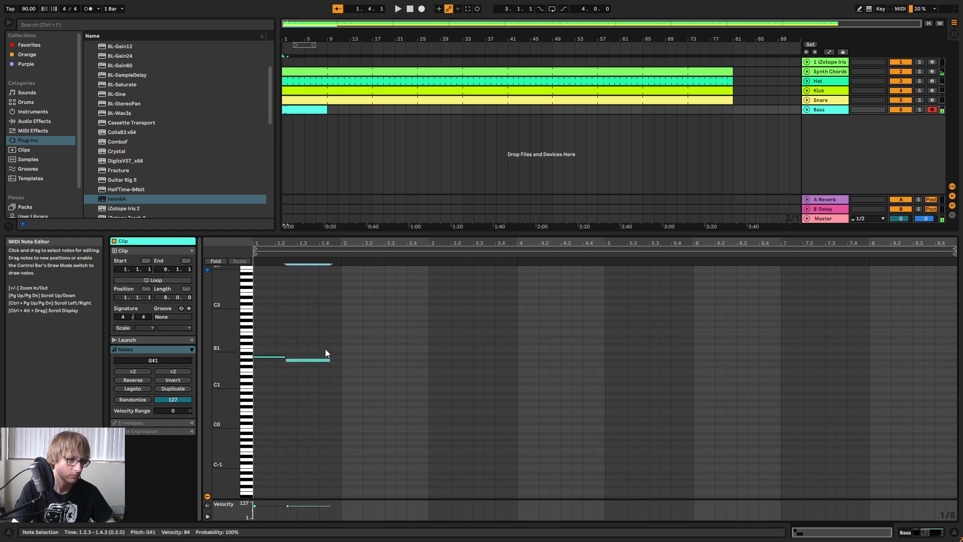
Duplicate the G#1 note, lower the copy to F#1, extend it to bar 3 and play back the bass line.
{"action": "key", "text": "ctrl+d"}
{"action": "key", "text": "Down"}
{"action": "key", "text": "Down"}
{"action": "left_click_drag", "start_coordinate": [374, 366], "coordinate": [429, 366]}
{"action": "left_click", "coordinate": [572, 345]}
{"action": "key", "text": "space"}
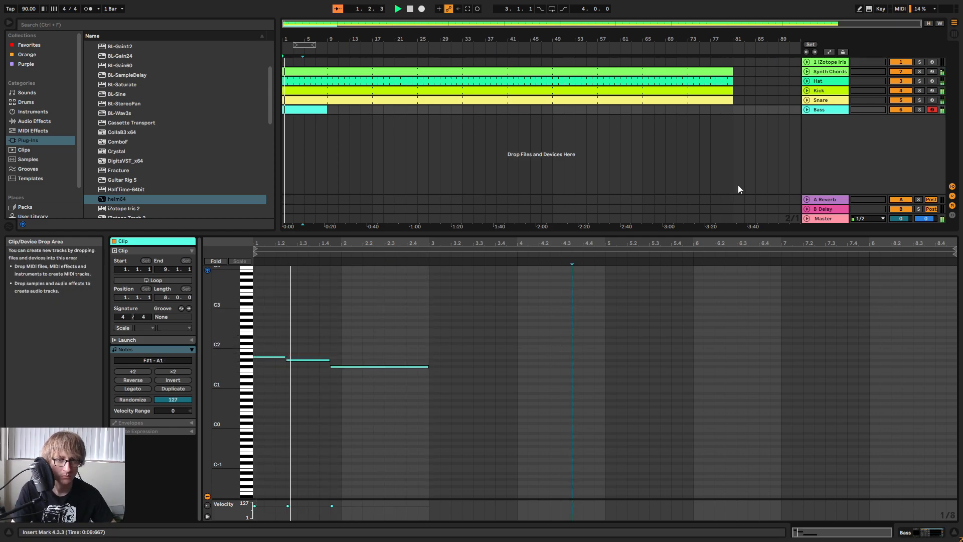
{"action": "key", "text": "Tab"}
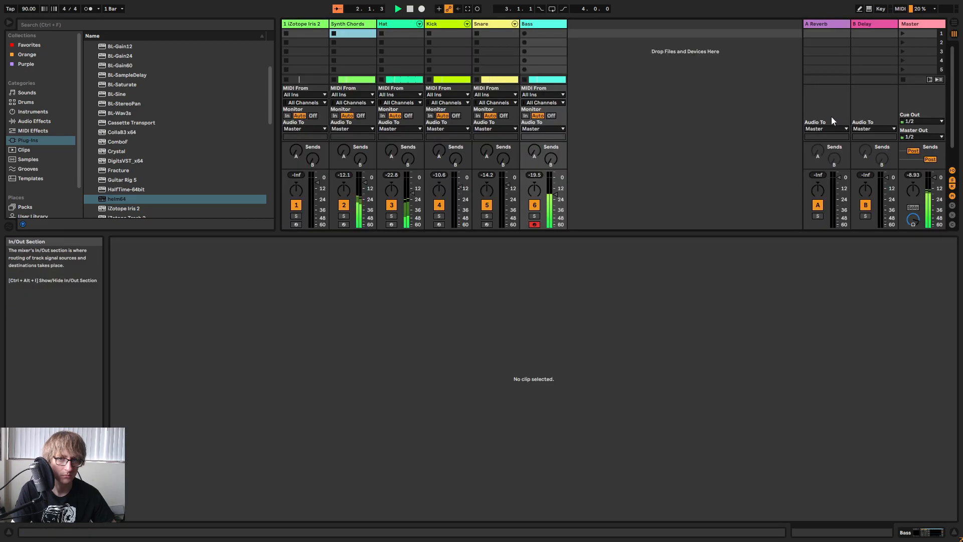
{"action": "key", "text": "Tab"}
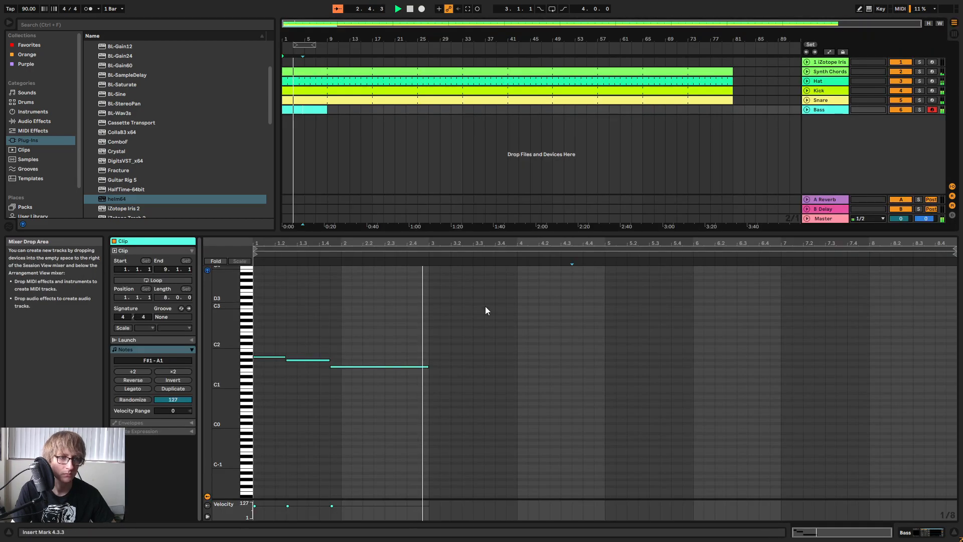
Set the amplitude envelope decay in the Bass track's Helm synth to about 5.26 seconds and close its window.
{"action": "key", "text": "shift+Tab"}
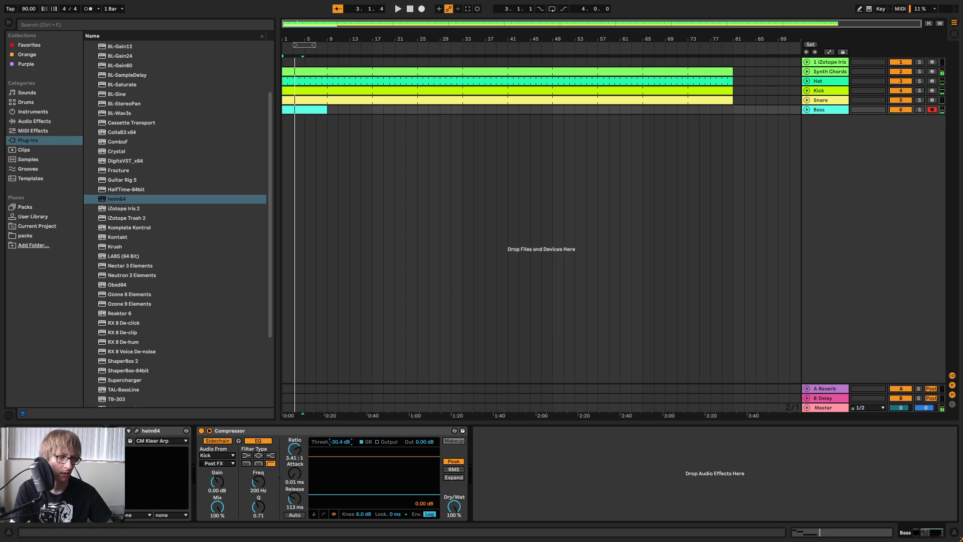
{"action": "left_click", "coordinate": [137, 431]}
{"action": "left_click_drag", "start_coordinate": [538, 359], "coordinate": [550, 359]}
{"action": "key", "text": "space"}
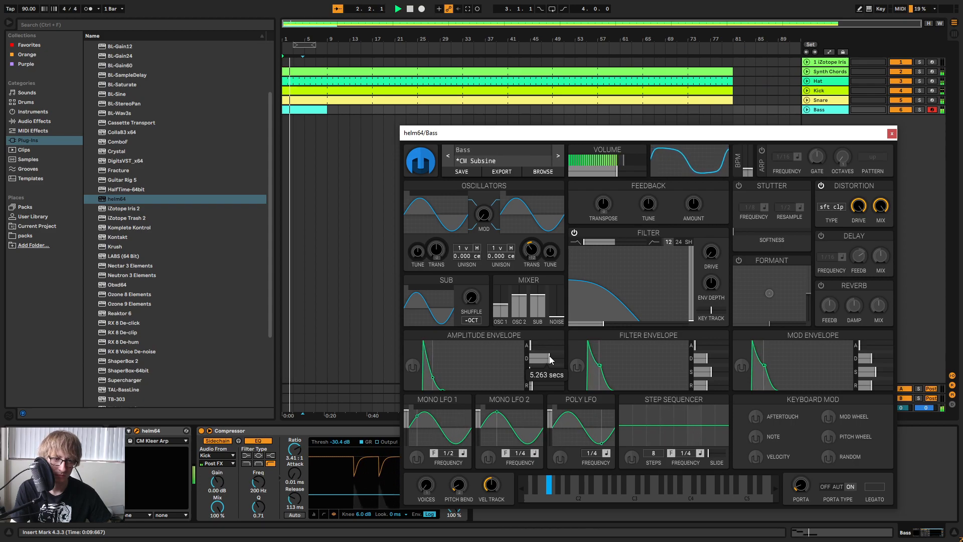
{"action": "left_click", "coordinate": [892, 133]}
Repeat the three-note bass pattern every two bars to fill the 8-bar Bass clip.
{"action": "left_click", "coordinate": [410, 190]}
{"action": "left_click", "coordinate": [318, 110]}
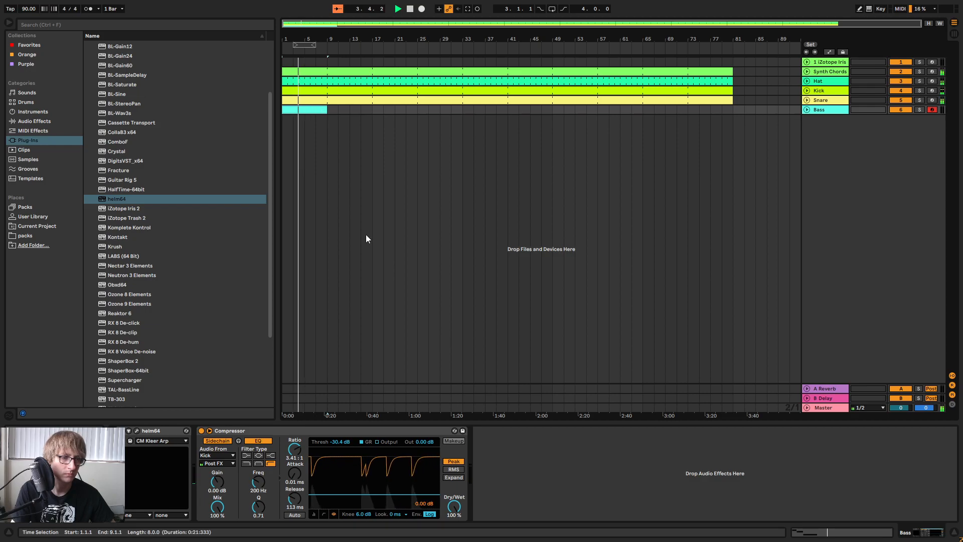
{"action": "double_click", "coordinate": [308, 110]}
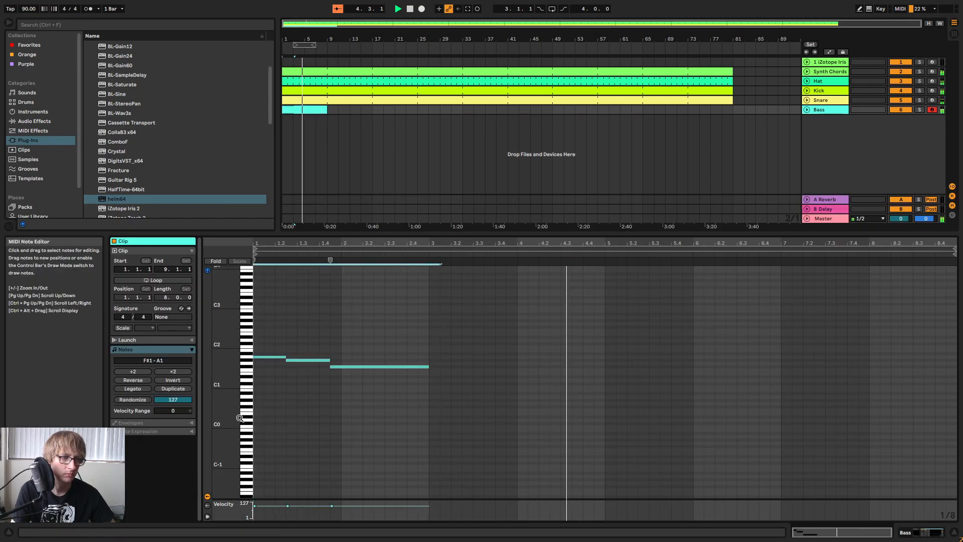
{"action": "left_click", "coordinate": [426, 318]}
{"action": "key", "text": "ctrl+v"}
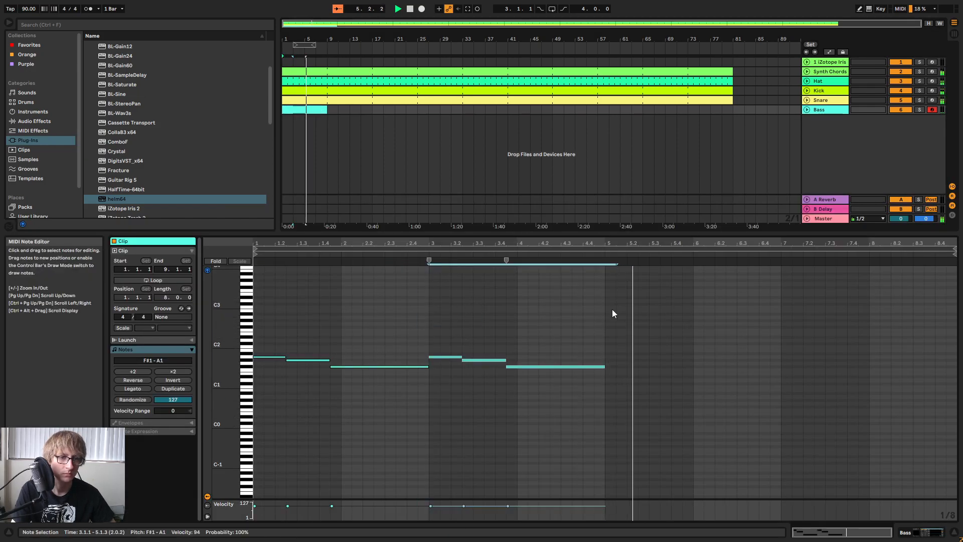
{"action": "key", "text": "ctrl+d"}
{"action": "key", "text": "ctrl+d"}
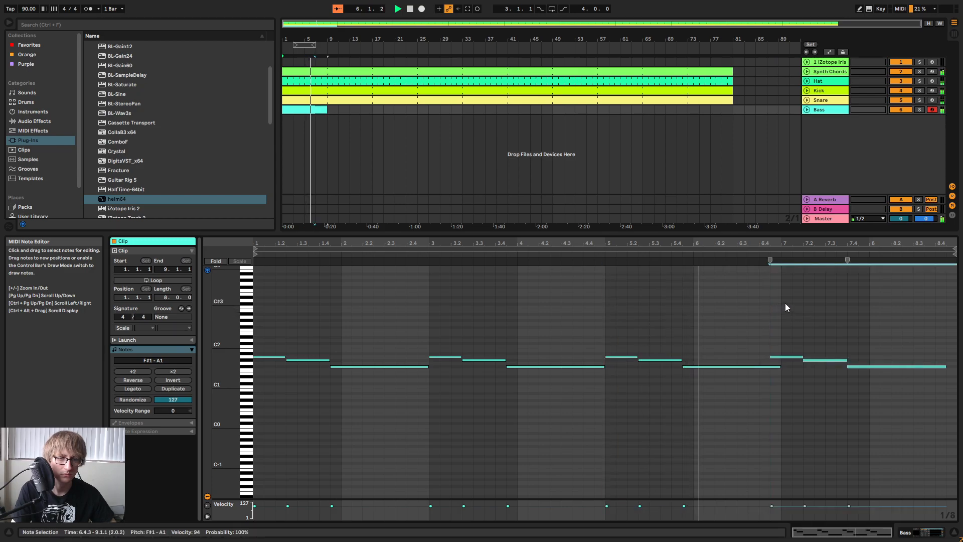
{"action": "left_click", "coordinate": [783, 313]}
{"action": "left_click", "coordinate": [789, 144]}
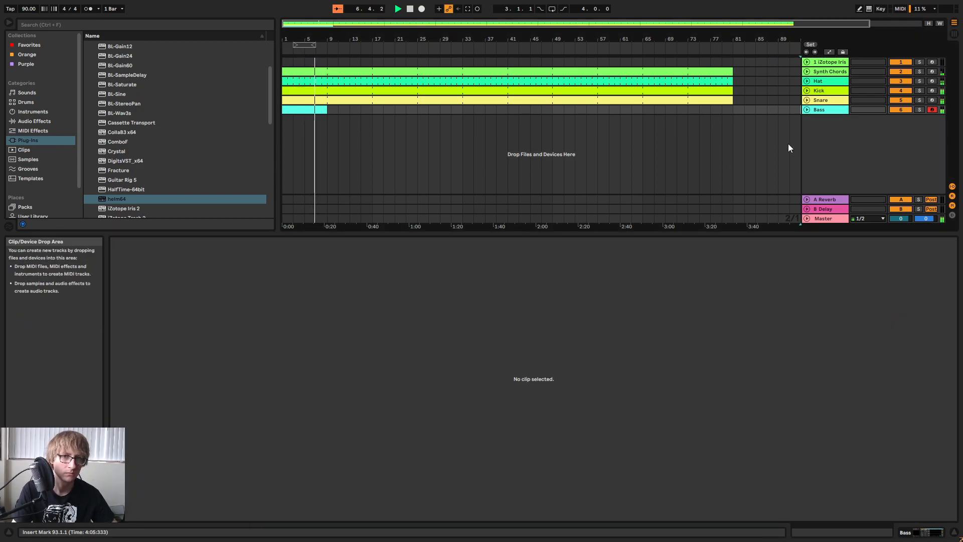
Turn on looping for the Bass clip and extend it to bar 81, matching the other tracks' length.
{"action": "left_click", "coordinate": [309, 110]}
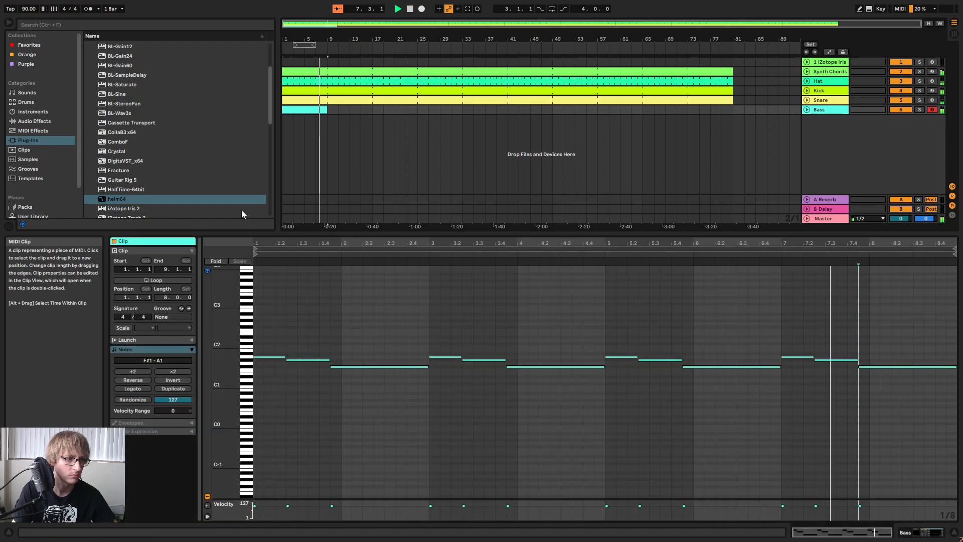
{"action": "left_click", "coordinate": [153, 280]}
{"action": "left_click_drag", "start_coordinate": [327, 109], "coordinate": [733, 143]}
{"action": "key", "text": "Tab"}
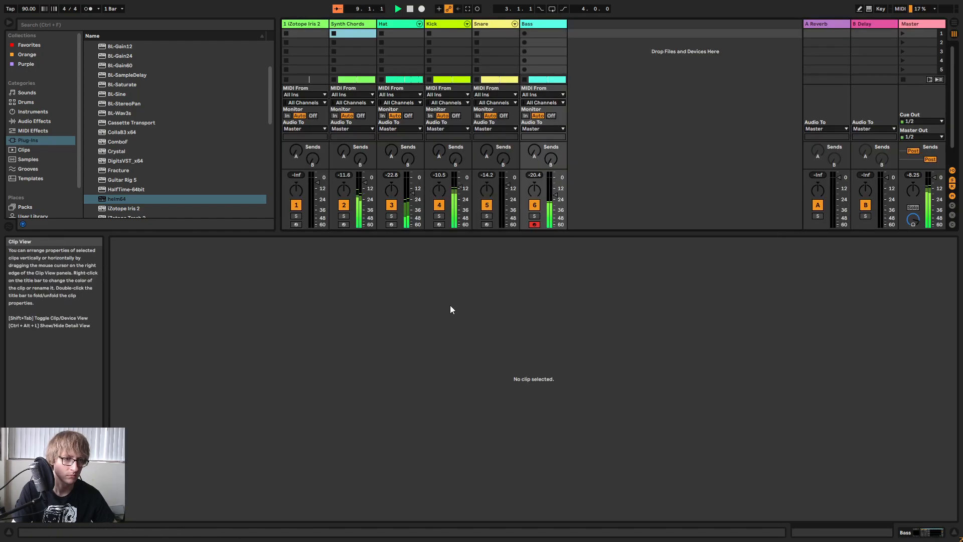
Set the first note of the Bass clip to C#2 and the second to B1, and play them back.
{"action": "key", "text": "Tab"}
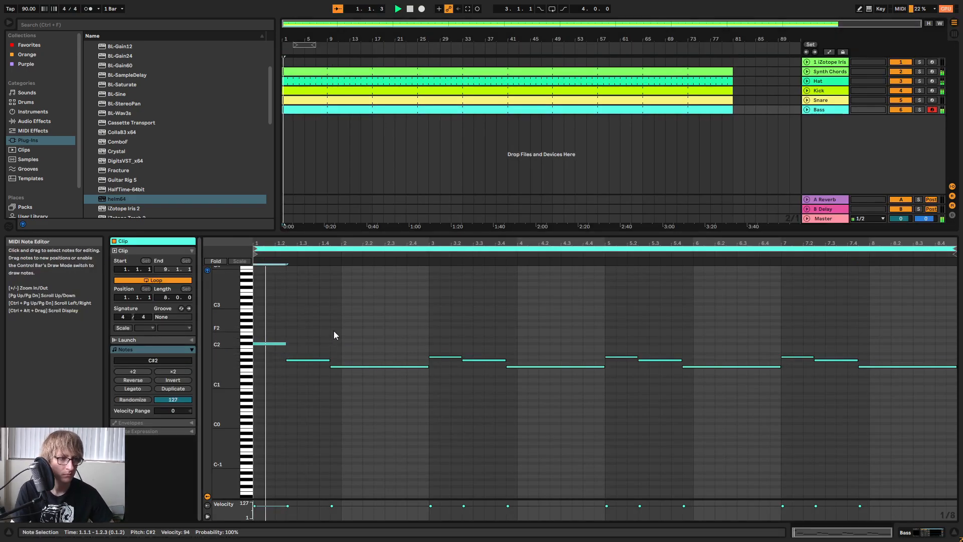
{"action": "left_click", "coordinate": [308, 338]}
{"action": "left_click_drag", "start_coordinate": [308, 340], "coordinate": [294, 384]}
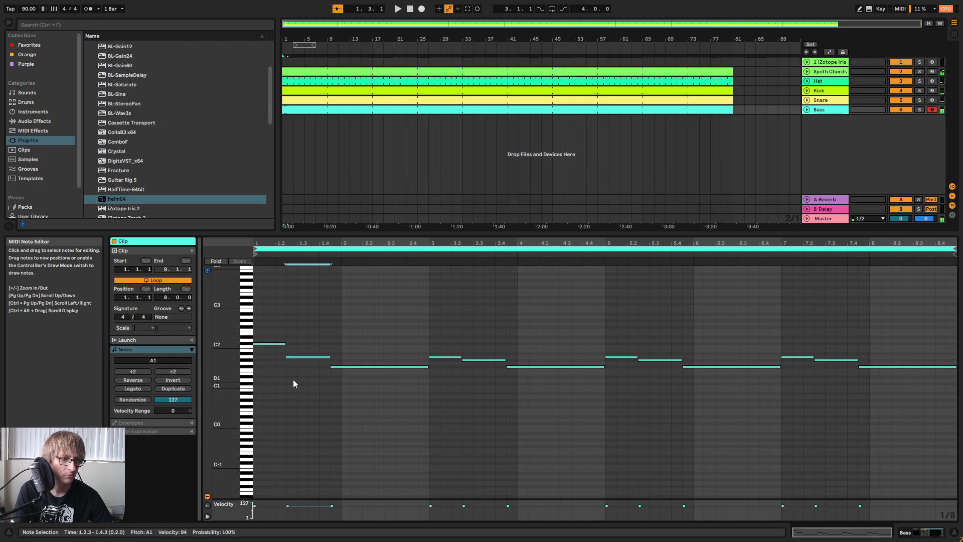
{"action": "key", "text": "Up"}
{"action": "key", "text": "Up"}
{"action": "key", "text": "space"}
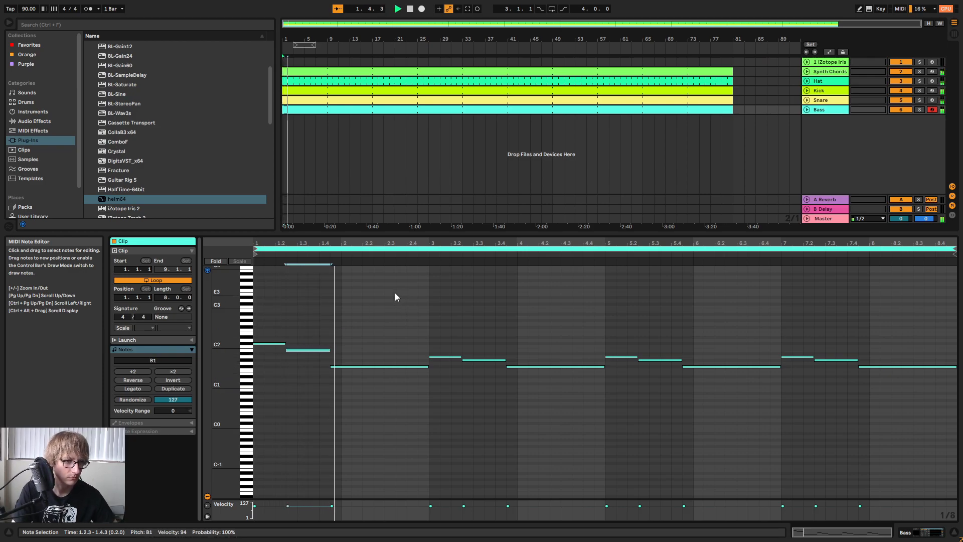
Raise the bass note at the start of bar 3 to C#2 and audition the change.
{"action": "left_click", "coordinate": [443, 357]}
{"action": "key", "text": "Up"}
{"action": "key", "text": "Up"}
{"action": "key", "text": "Up"}
{"action": "key", "text": "Up"}
{"action": "key", "text": "space"}
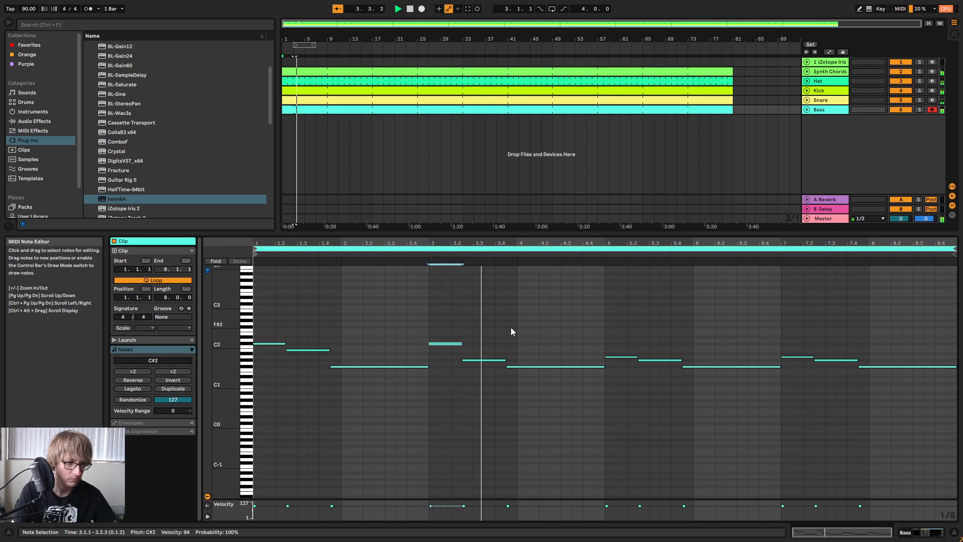
{"action": "left_click", "coordinate": [684, 307]}
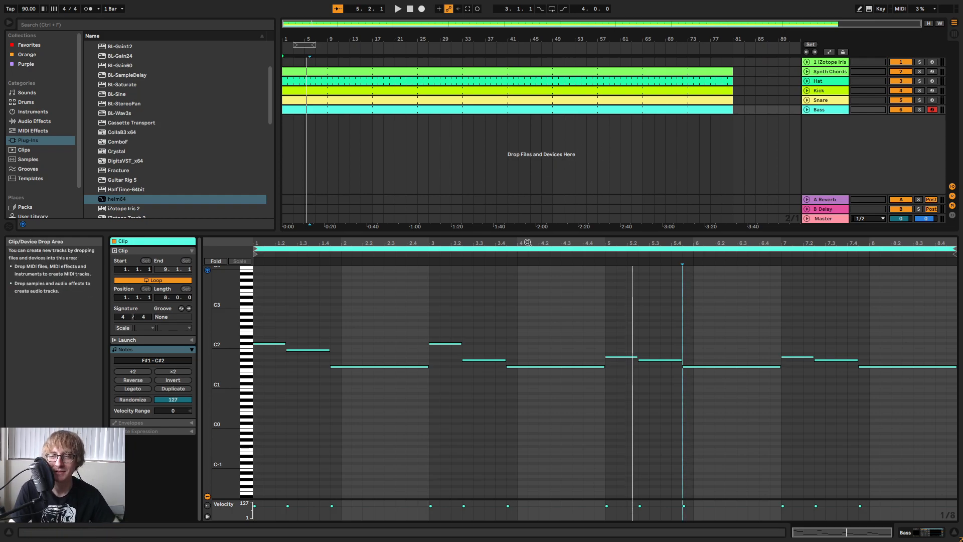
Replay the bass line, lower its first note to A1 and audition it.
{"action": "left_click", "coordinate": [627, 331]}
{"action": "key", "text": "space"}
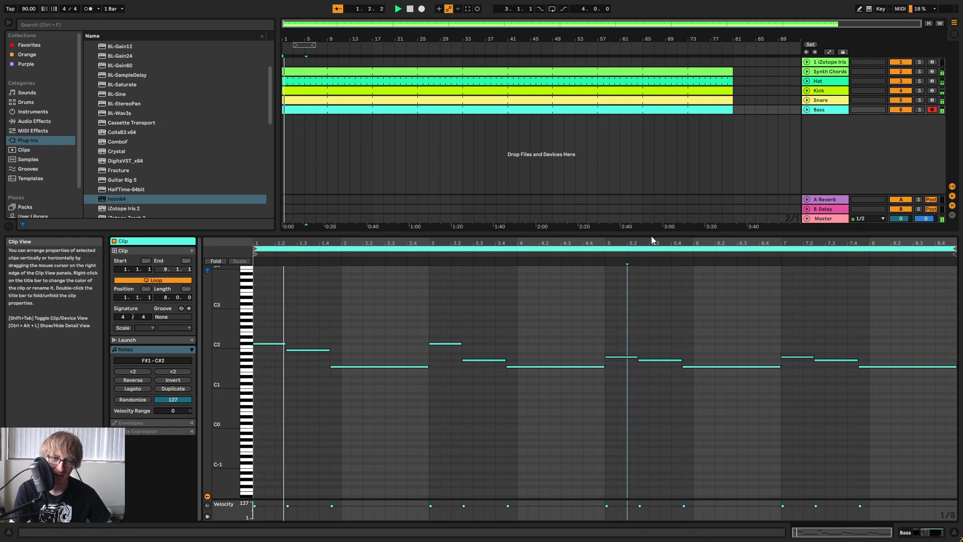
{"action": "key", "text": "space"}
{"action": "left_click", "coordinate": [272, 345]}
{"action": "key", "text": "Down"}
{"action": "key", "text": "Down"}
{"action": "key", "text": "Down"}
{"action": "key", "text": "Down"}
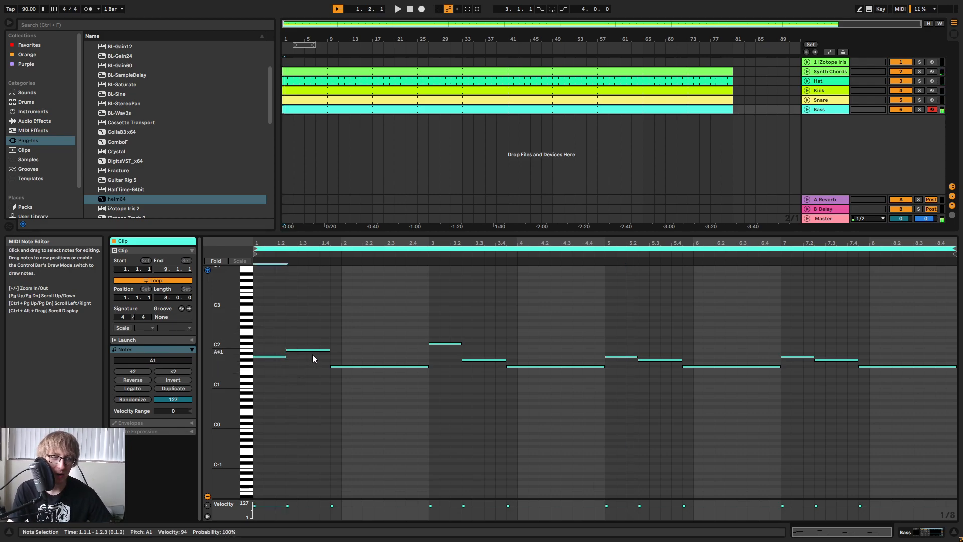
{"action": "key", "text": "space"}
{"action": "key", "text": "space"}
Try other pitches for the first bass note, A#1, G#1, F1 and F#1, and play back the F#1.
{"action": "left_click", "coordinate": [266, 345]}
{"action": "left_click", "coordinate": [264, 357]}
{"action": "key", "text": "Up"}
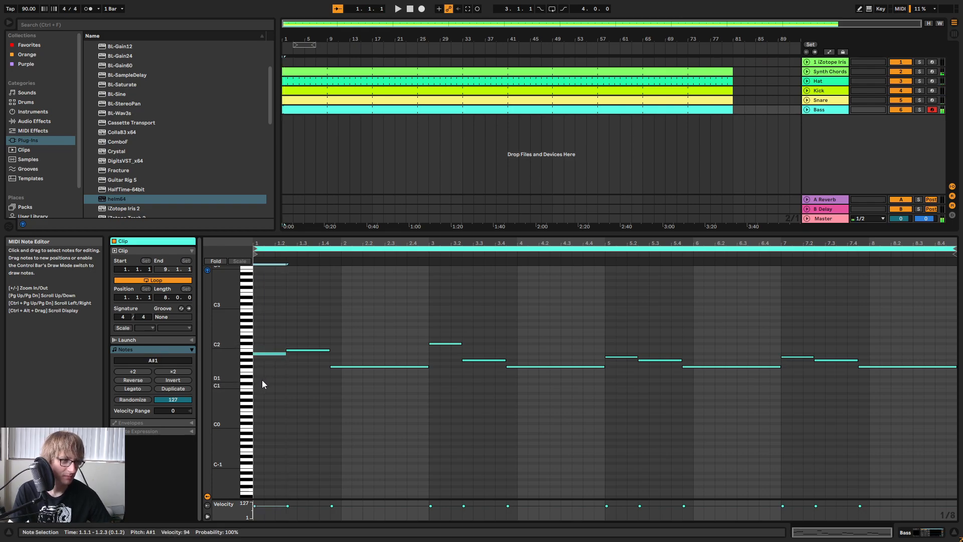
{"action": "key", "text": "Down"}
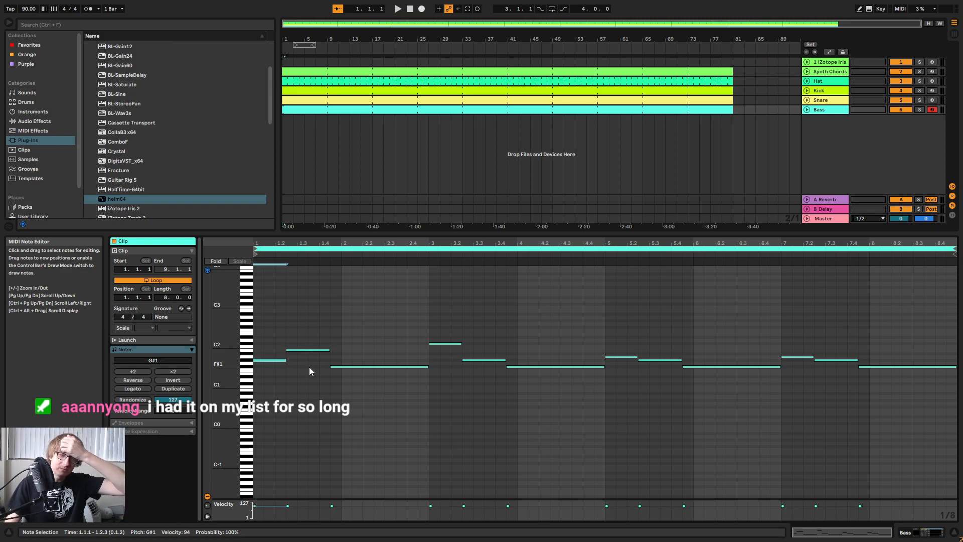
{"action": "key", "text": "Down"}
{"action": "key", "text": "Down"}
{"action": "key", "text": "Down"}
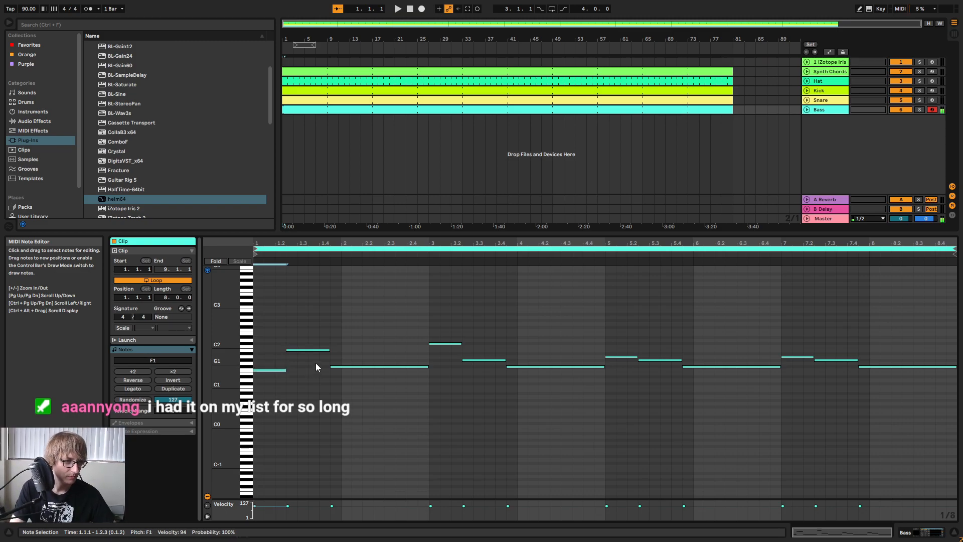
{"action": "key", "text": "Up"}
{"action": "key", "text": "space"}
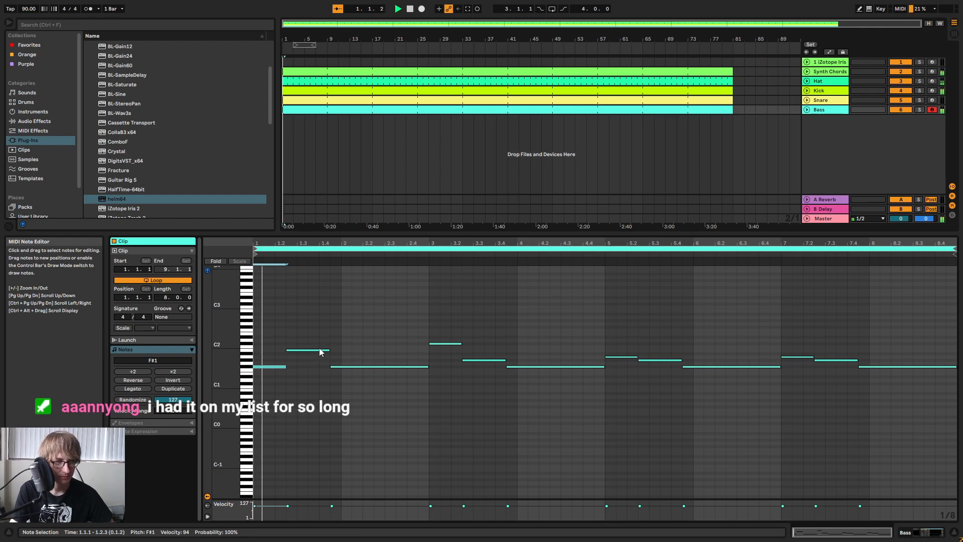
Raise the first bass note to A2 and play back the clip.
{"action": "key", "text": "Up"}
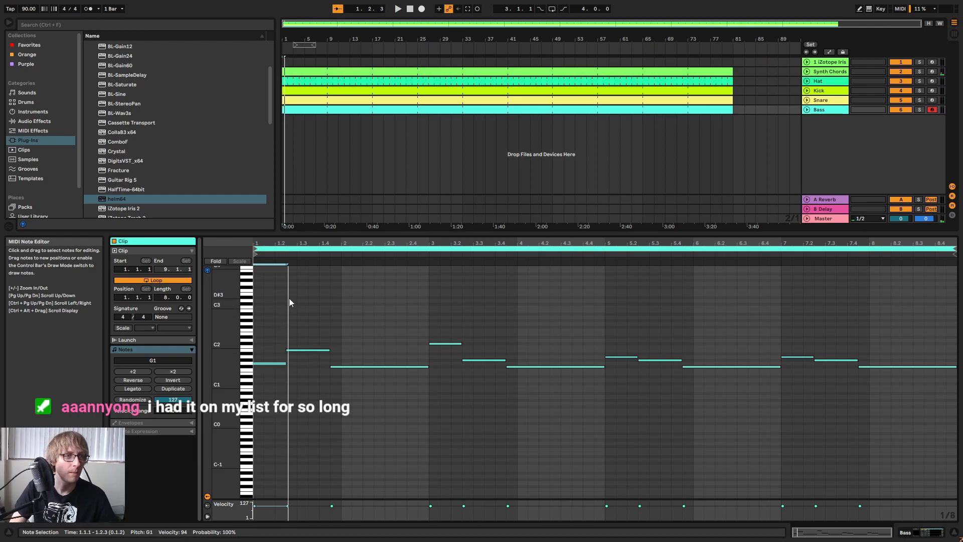
{"action": "key", "text": "shift+Up"}
{"action": "key", "text": "Up"}
{"action": "key", "text": "Up"}
{"action": "key", "text": "space"}
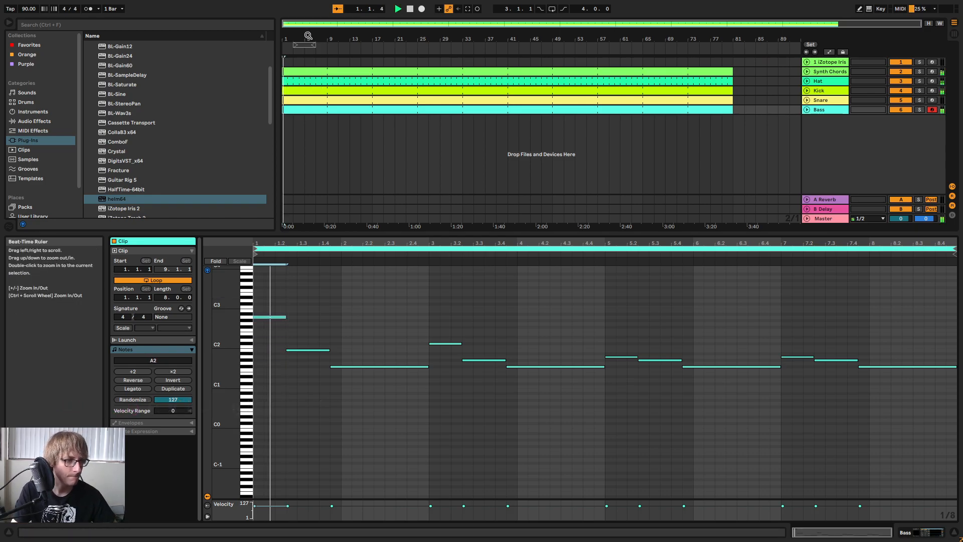
Move the second bass note to E2, trying F#2 on the way, and audition the result.
{"action": "left_click", "coordinate": [308, 327]}
{"action": "key", "text": "space"}
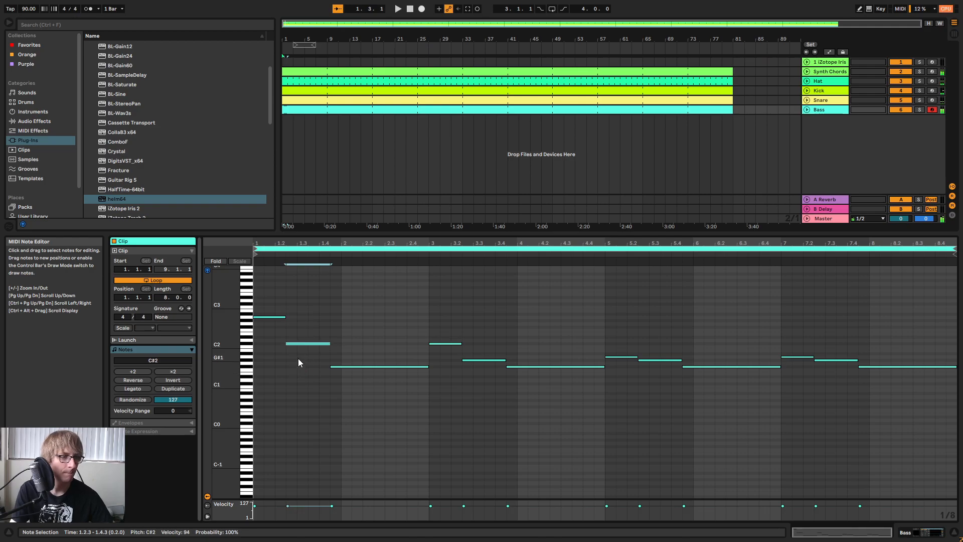
{"action": "left_click_drag", "start_coordinate": [302, 349], "coordinate": [306, 327]}
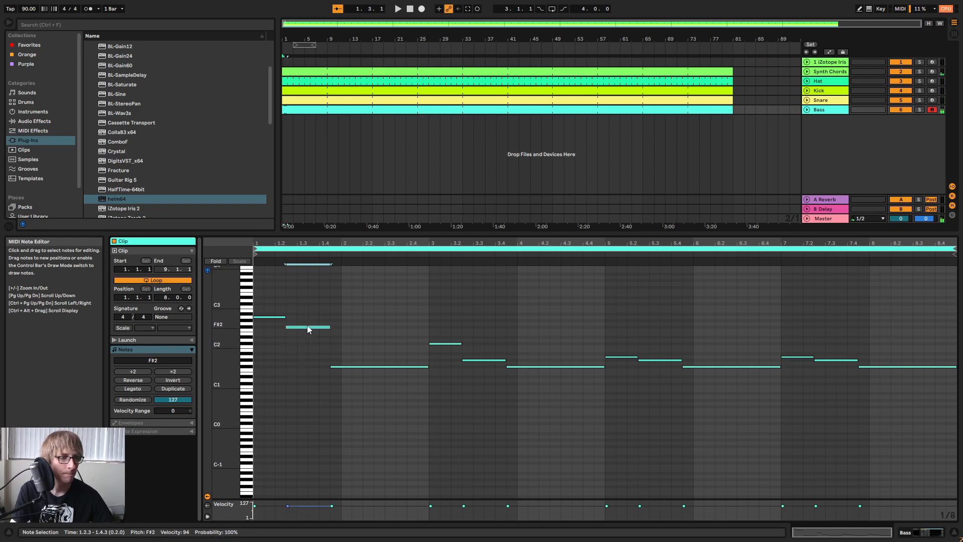
{"action": "key", "text": "space"}
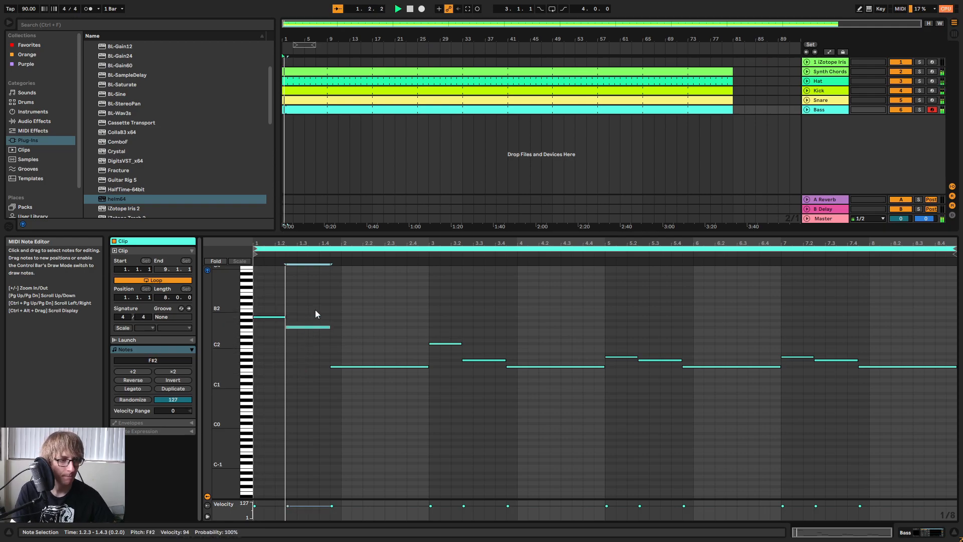
{"action": "left_click_drag", "start_coordinate": [306, 327], "coordinate": [306, 334]}
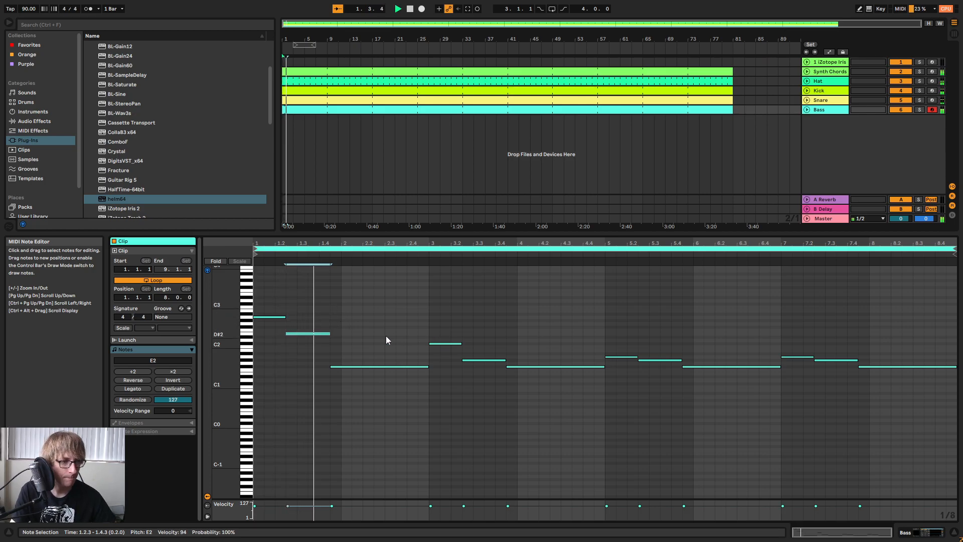
{"action": "key", "text": "space"}
Raise the long third bass note to F#2 and play back the first two bars.
{"action": "left_click", "coordinate": [346, 367]}
{"action": "key", "text": "Up"}
{"action": "key", "text": "Up"}
{"action": "key", "text": "Up"}
{"action": "key", "text": "Up"}
{"action": "key", "text": "Up"}
{"action": "key", "text": "Up"}
{"action": "key", "text": "Up"}
{"action": "key", "text": "Up"}
{"action": "key", "text": "Up"}
{"action": "key", "text": "Up"}
{"action": "key", "text": "Up"}
{"action": "key", "text": "Up"}
{"action": "key", "text": "Up"}
{"action": "key", "text": "space"}
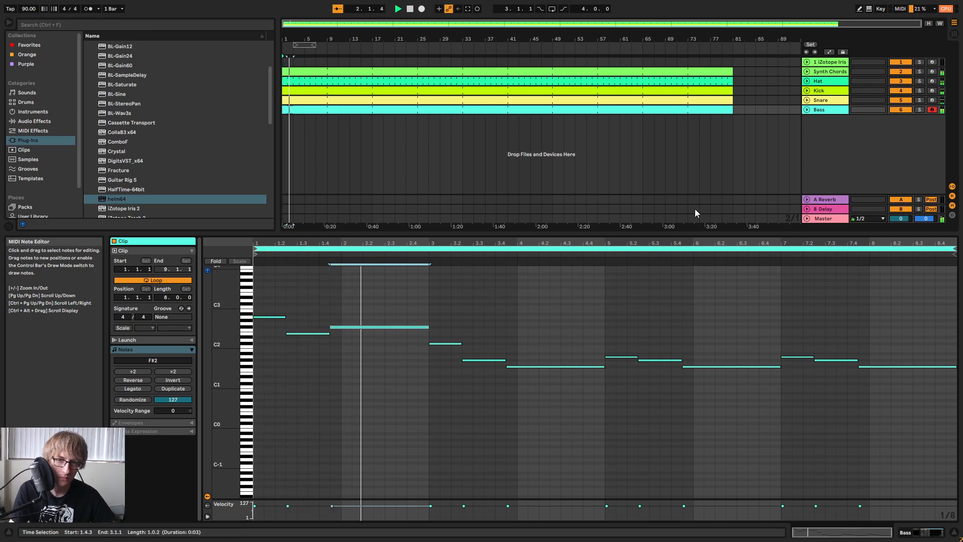
{"action": "left_click_drag", "start_coordinate": [654, 231], "coordinate": [552, 269]}
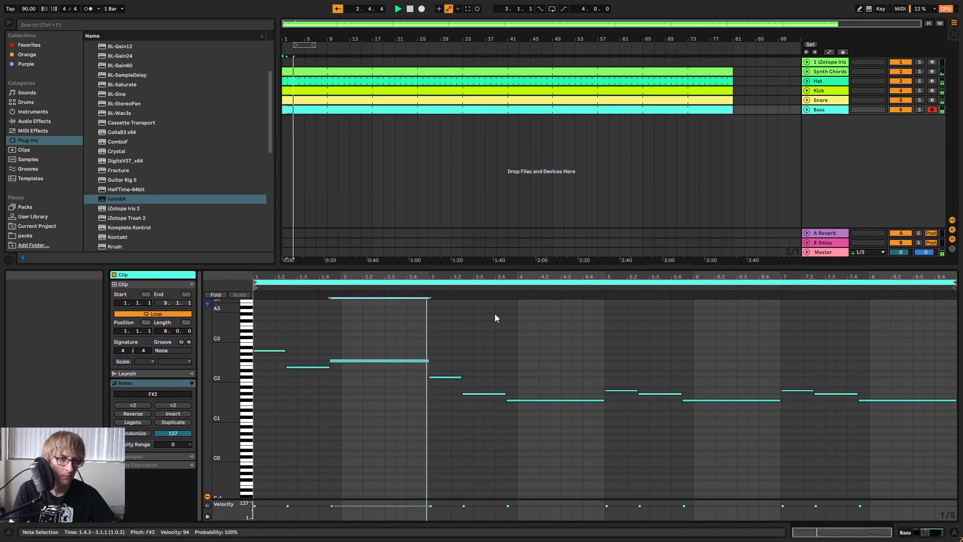
{"action": "key", "text": "space"}
Replace all bass notes from bar 3 onward with a copy of the first three notes, an octave lower, and play back.
{"action": "left_click_drag", "start_coordinate": [444, 330], "coordinate": [241, 421]}
{"action": "key", "text": "Delete"}
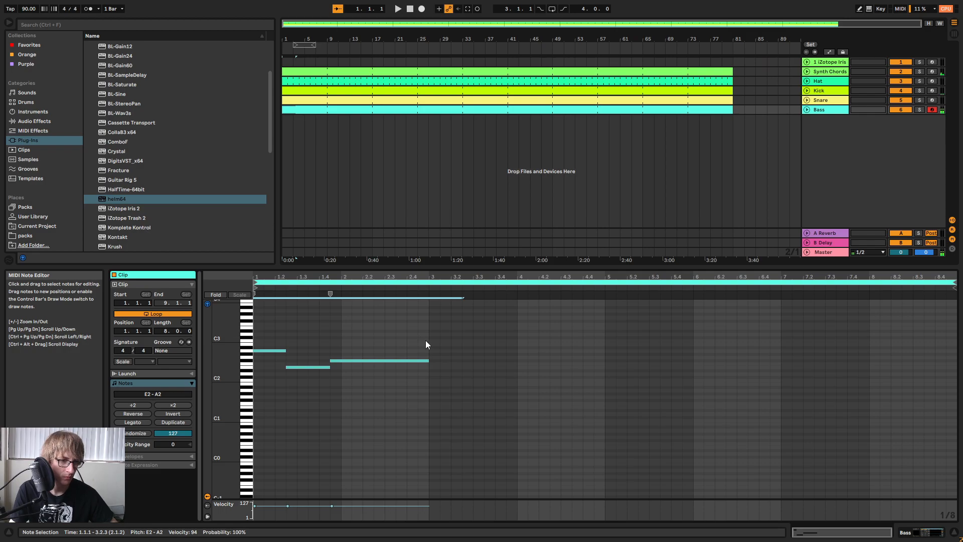
{"action": "key", "text": "ctrl+d"}
{"action": "key", "text": "shift+Down"}
{"action": "key", "text": "space"}
Duplicate the whole four-bar bass pattern into bars 5 to 8.
{"action": "left_click", "coordinate": [656, 326]}
{"action": "key", "text": "ctrl+a"}
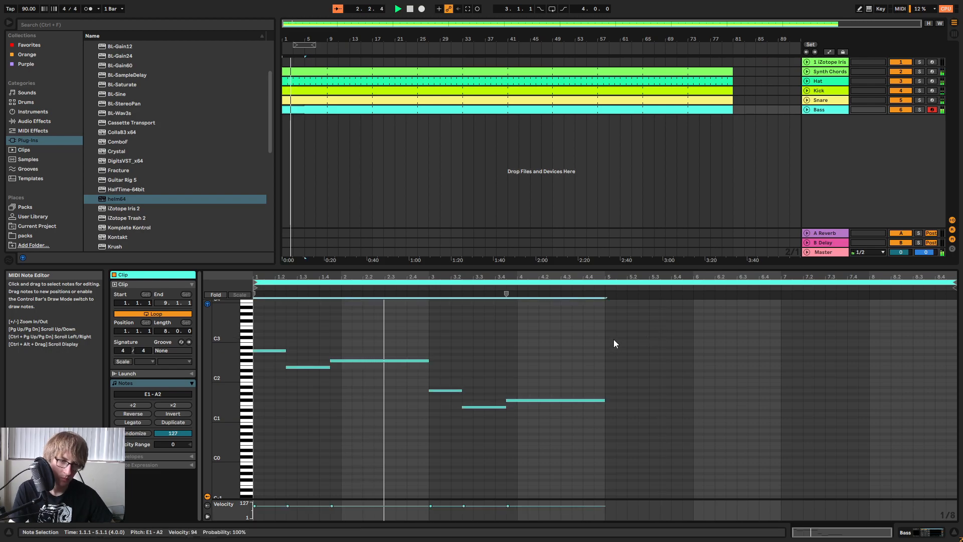
{"action": "key", "text": "ctrl+d"}
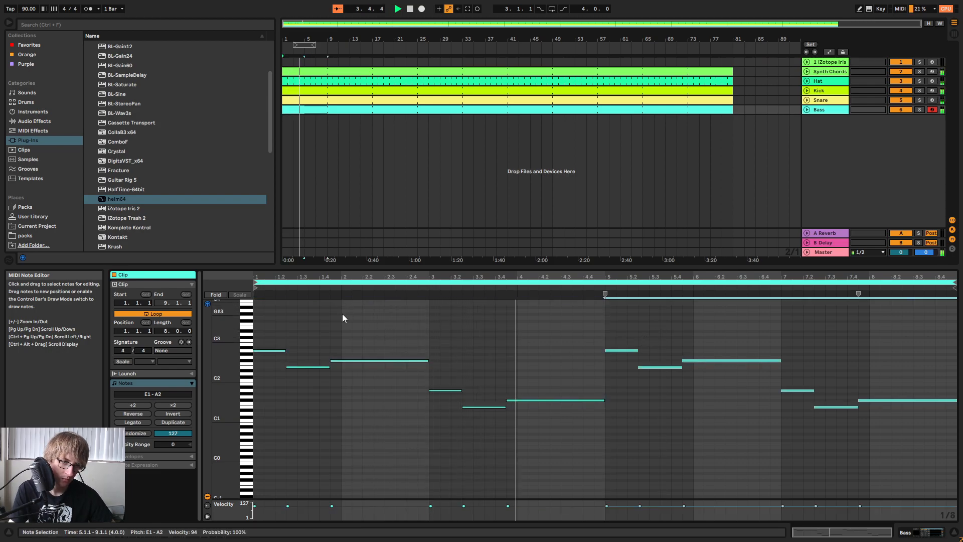
Raise the bass notes in bars 3–4 and bars 7–8 by one octave.
{"action": "left_click_drag", "start_coordinate": [437, 383], "coordinate": [609, 423]}
{"action": "key", "text": "shift+Up"}
{"action": "left_click_drag", "start_coordinate": [801, 384], "coordinate": [914, 438]}
{"action": "key", "text": "shift+Up"}
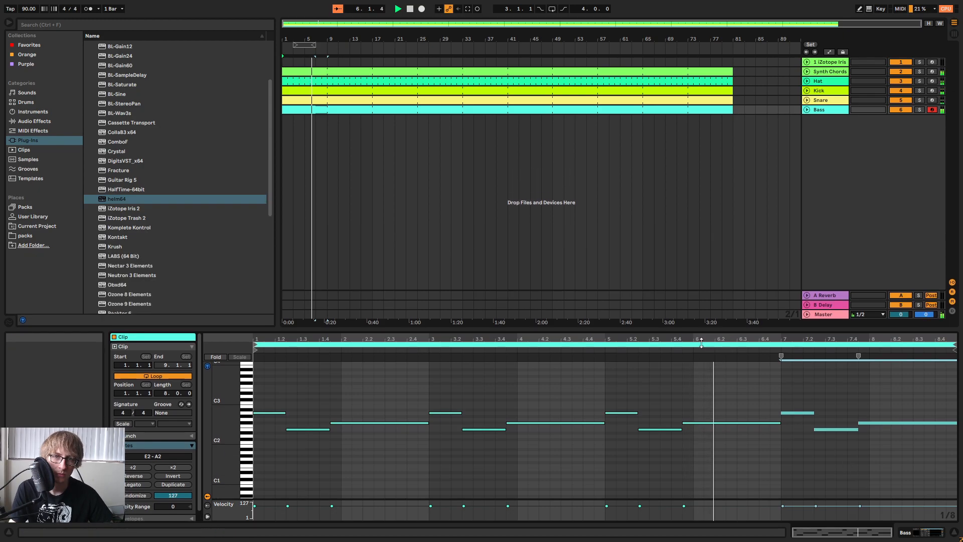
Add an EQ Eight before the Compressor on the Bass track and set the track volume to -21.3 dB.
{"action": "left_click", "coordinate": [833, 110]}
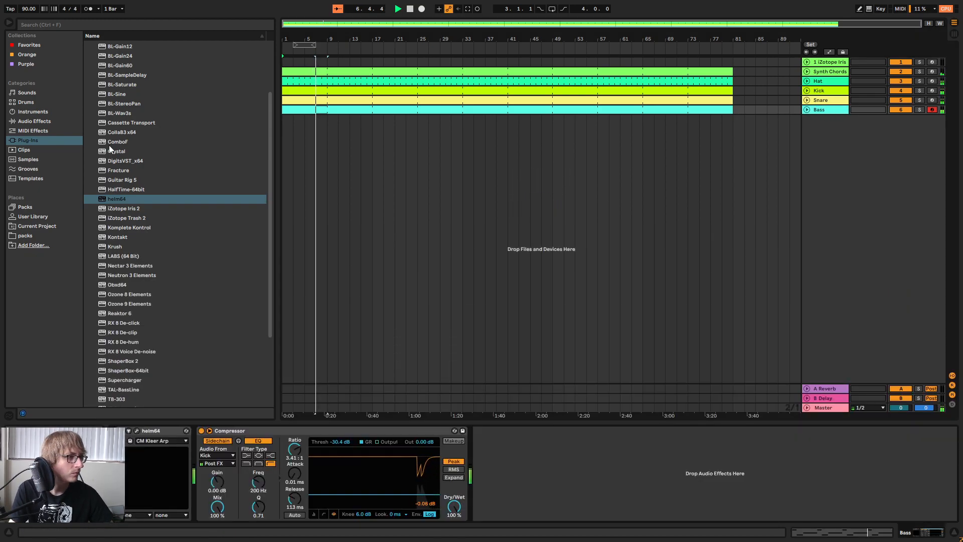
{"action": "left_click", "coordinate": [31, 121]}
{"action": "left_click", "coordinate": [89, 112]}
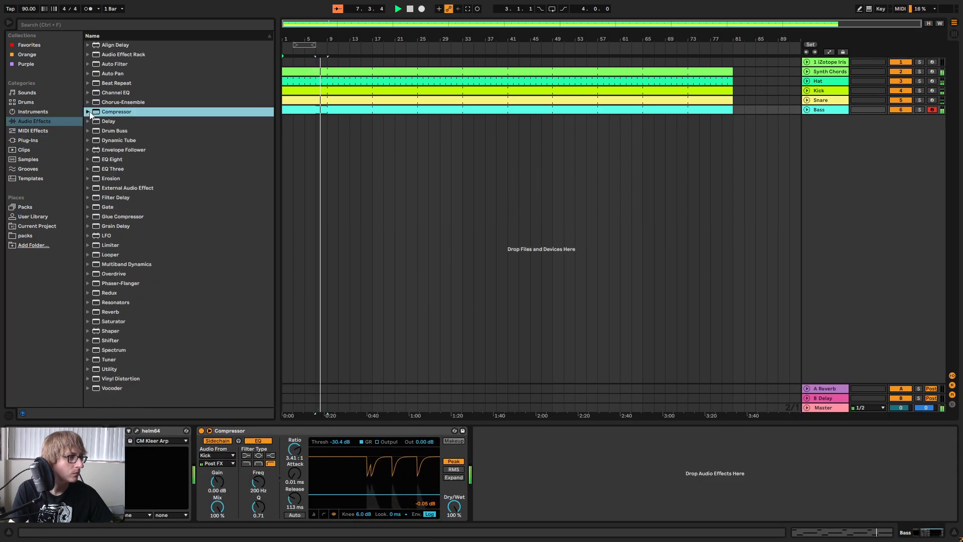
{"action": "left_click", "coordinate": [113, 159]}
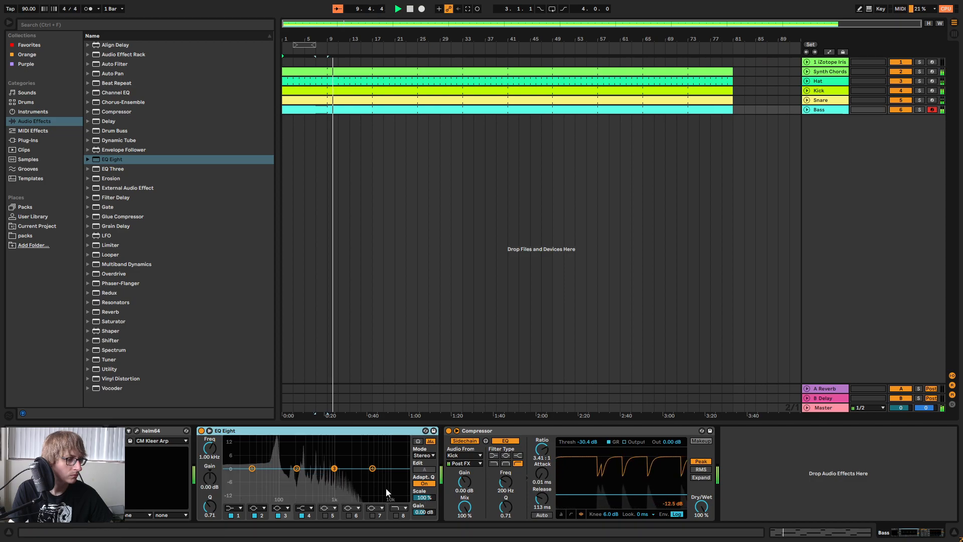
{"action": "key", "text": "Tab"}
{"action": "left_click_drag", "start_coordinate": [555, 384], "coordinate": [556, 387]}
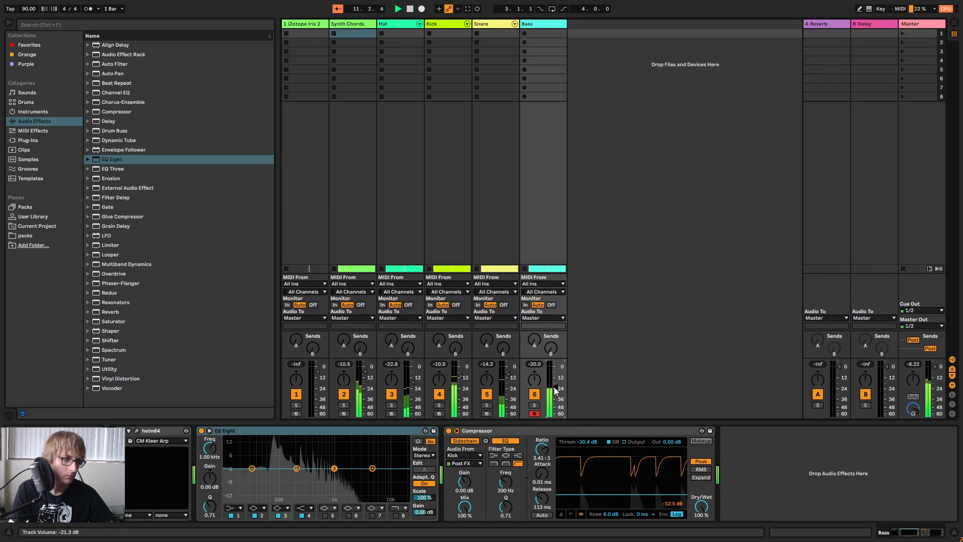
In the Bass clip, end the bar 4 F#2 note at 4.2.3 and fill the gap up to bar 5 with a copied E2 note.
{"action": "key", "text": "Tab"}
{"action": "double_click", "coordinate": [347, 108]}
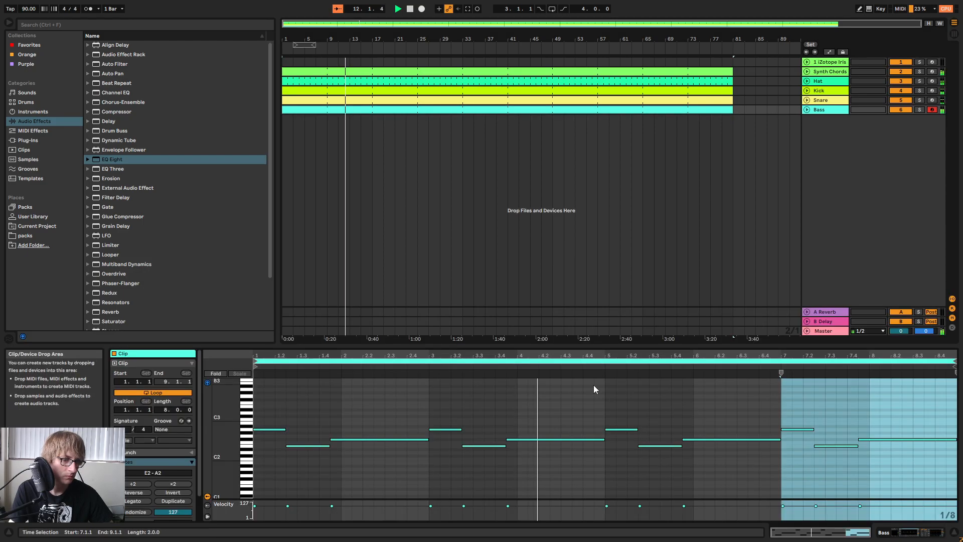
{"action": "left_click", "coordinate": [604, 462]}
{"action": "left_click_drag", "start_coordinate": [606, 439], "coordinate": [550, 439]}
{"action": "left_click", "coordinate": [477, 457]}
{"action": "left_click", "coordinate": [478, 446]}
{"action": "key", "text": "ctrl+c"}
{"action": "left_click", "coordinate": [550, 428]}
{"action": "key", "text": "ctrl+v"}
{"action": "left_click", "coordinate": [494, 364]}
{"action": "key", "text": "shift+Right"}
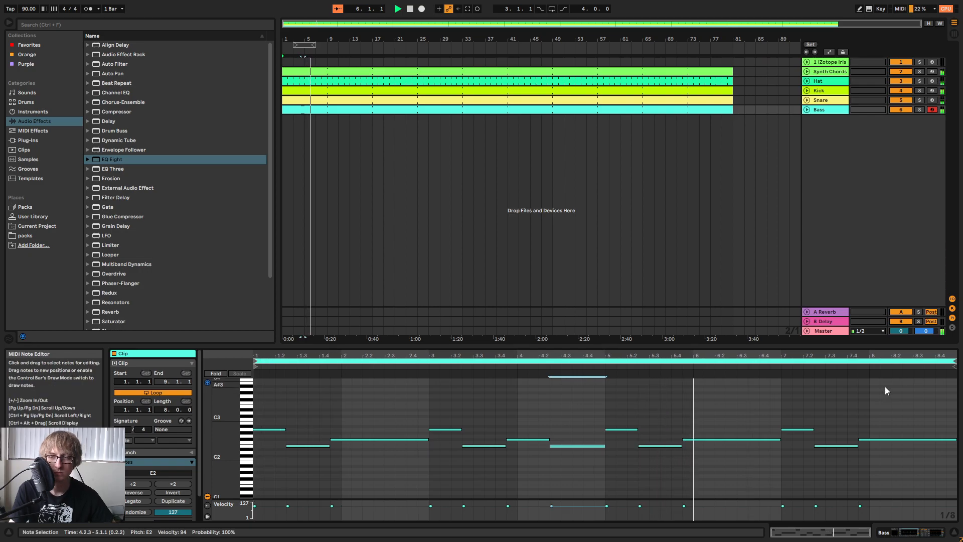
Shorten the final F#2 bass note to end at 8.2.3, duplicate it right after and lower the copy to C#2.
{"action": "key", "text": "Tab"}
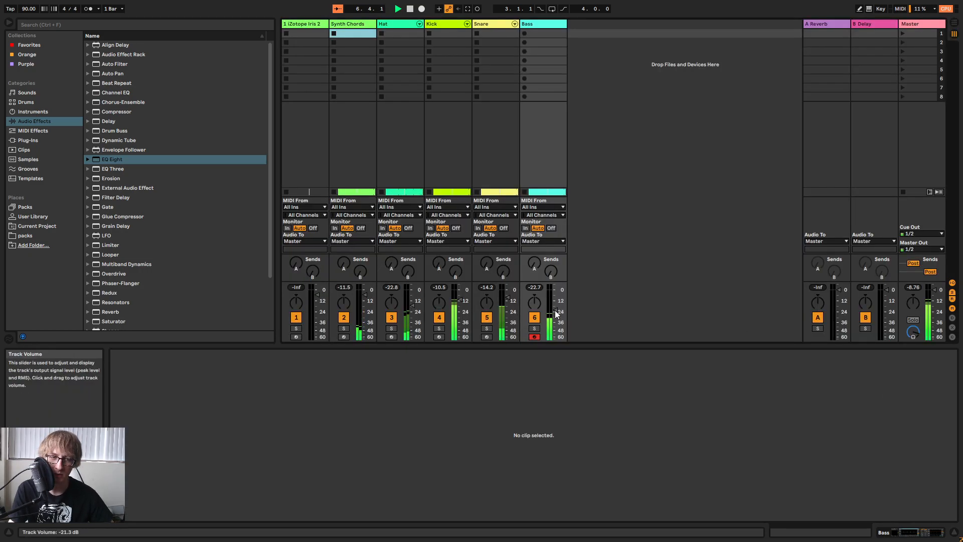
{"action": "key", "text": "Tab"}
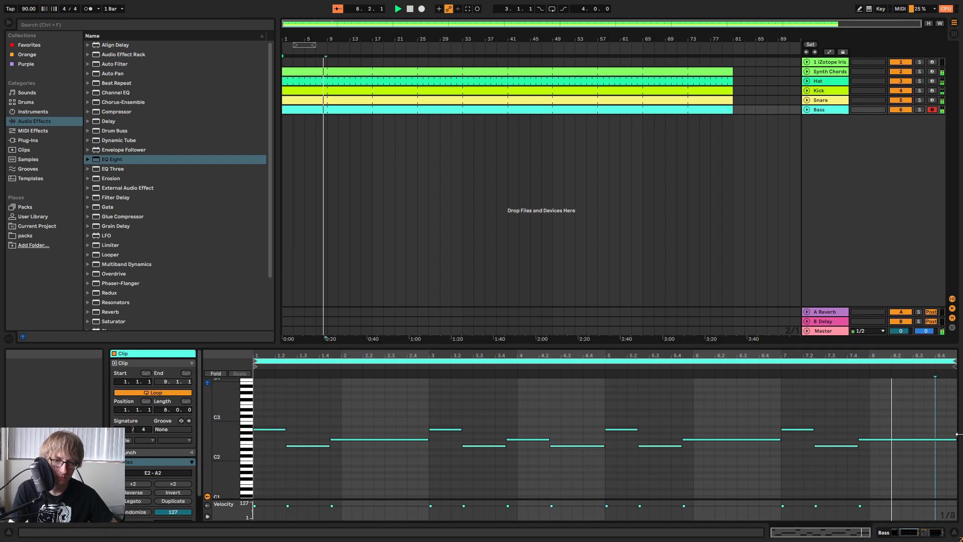
{"action": "left_click_drag", "start_coordinate": [955, 441], "coordinate": [900, 440]}
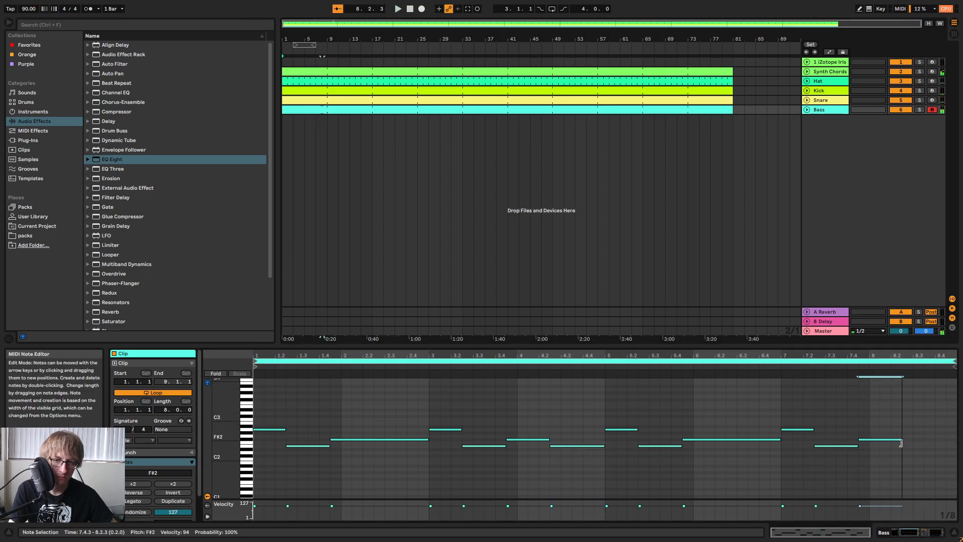
{"action": "key", "text": "ctrl+d"}
{"action": "key", "text": "Down"}
{"action": "key", "text": "Down"}
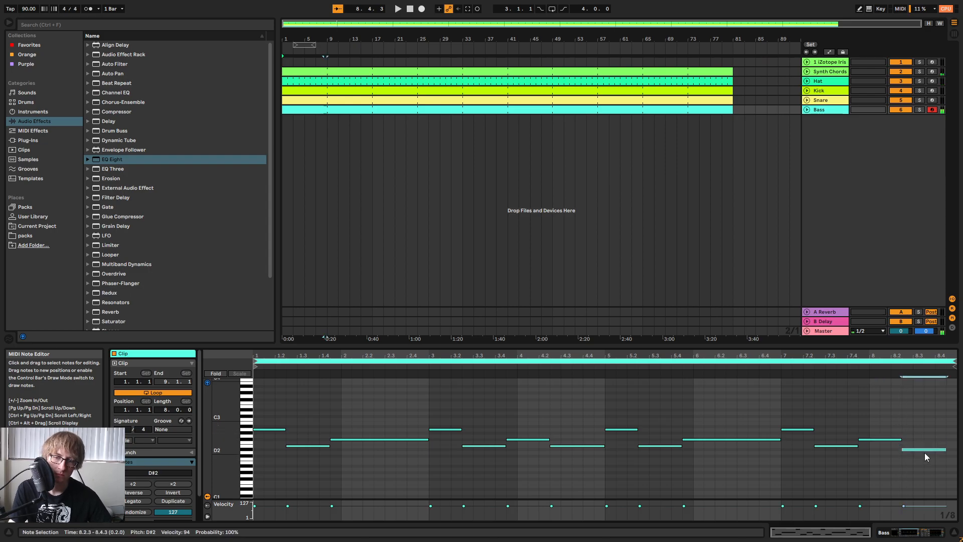
{"action": "key", "text": "Down"}
{"action": "key", "text": "Down"}
{"action": "key", "text": "Down"}
Audition the new ending, slightly shorten the final C#2 note and play the bass line from the start.
{"action": "left_click", "coordinate": [845, 367]}
{"action": "left_click_drag", "start_coordinate": [901, 356], "coordinate": [900, 370]}
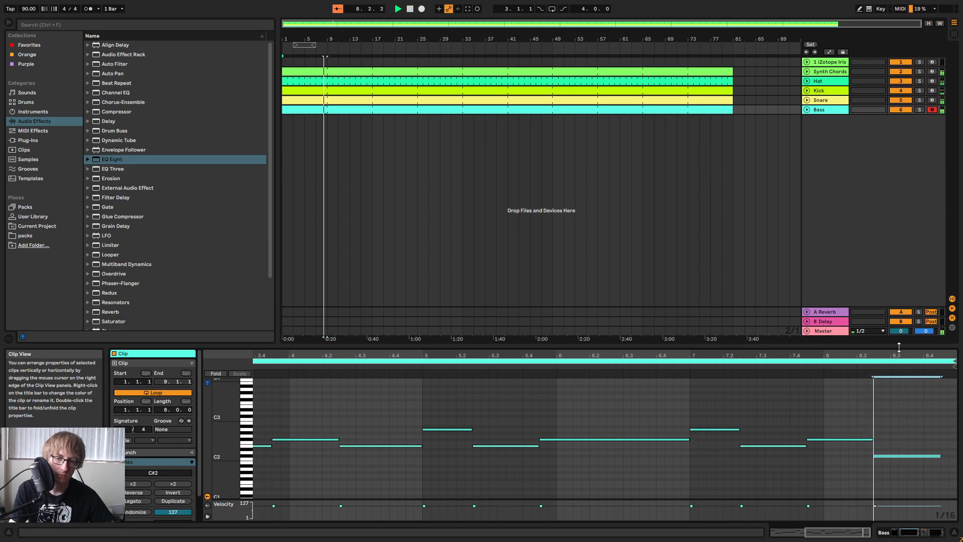
{"action": "left_click", "coordinate": [941, 430]}
{"action": "mouse_move", "coordinate": [941, 457]}
{"action": "left_mouse_down"}
{"action": "mouse_move", "coordinate": [955, 457]}
{"action": "mouse_move", "coordinate": [932, 458]}
{"action": "left_mouse_up"}
{"action": "key", "text": "space"}
{"action": "left_click", "coordinate": [865, 410]}
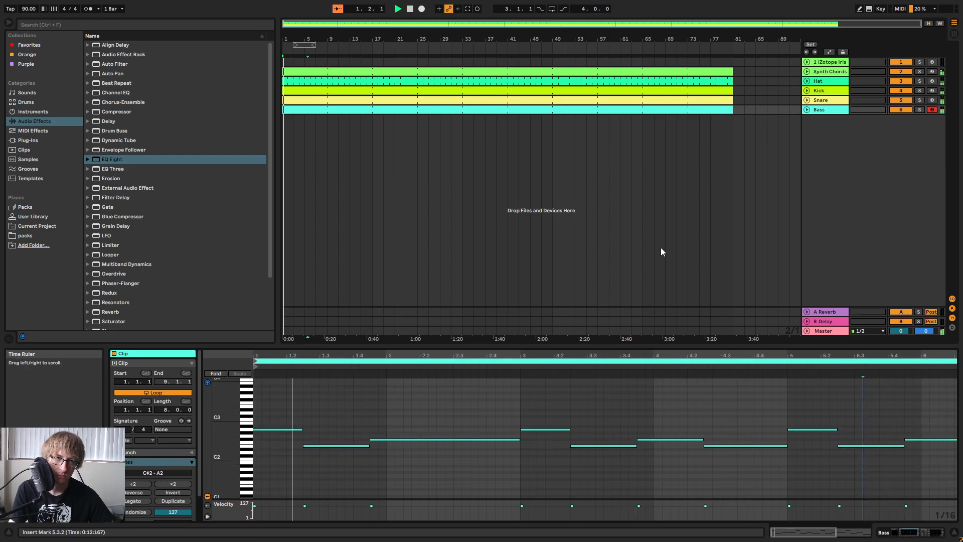
Duplicate the Bass track together with its clips and rename the copy Sub.
{"action": "left_click", "coordinate": [577, 111]}
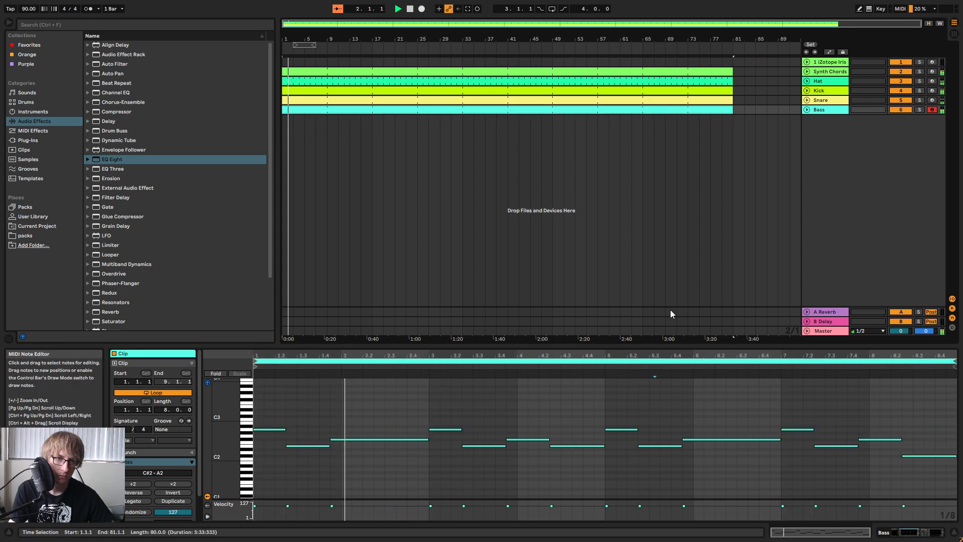
{"action": "left_click", "coordinate": [830, 115]}
{"action": "right_click", "coordinate": [830, 111]}
{"action": "left_click", "coordinate": [870, 137]}
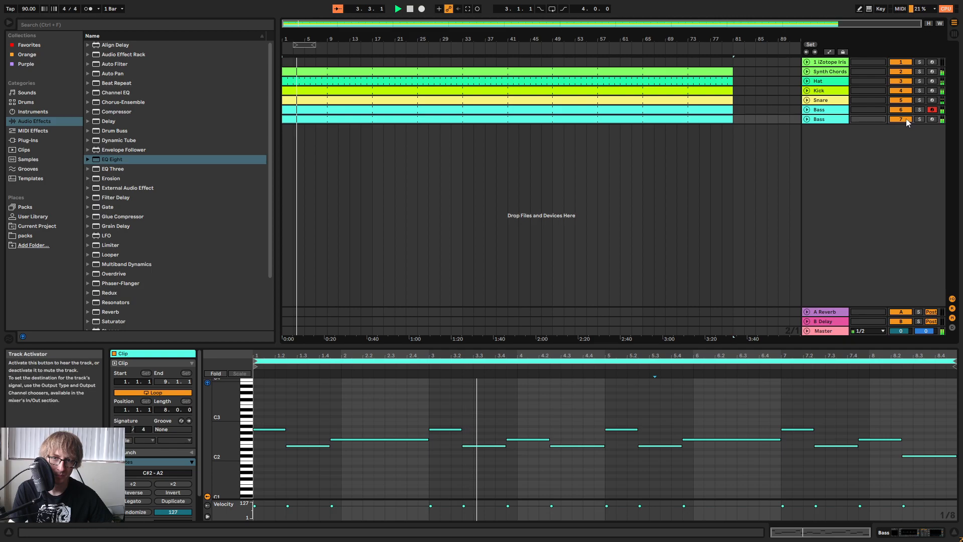
{"action": "left_click", "coordinate": [825, 121]}
{"action": "right_click", "coordinate": [825, 121]}
{"action": "left_click", "coordinate": [839, 162]}
{"action": "type", "text": "Sub"}
{"action": "key", "text": "Return"}
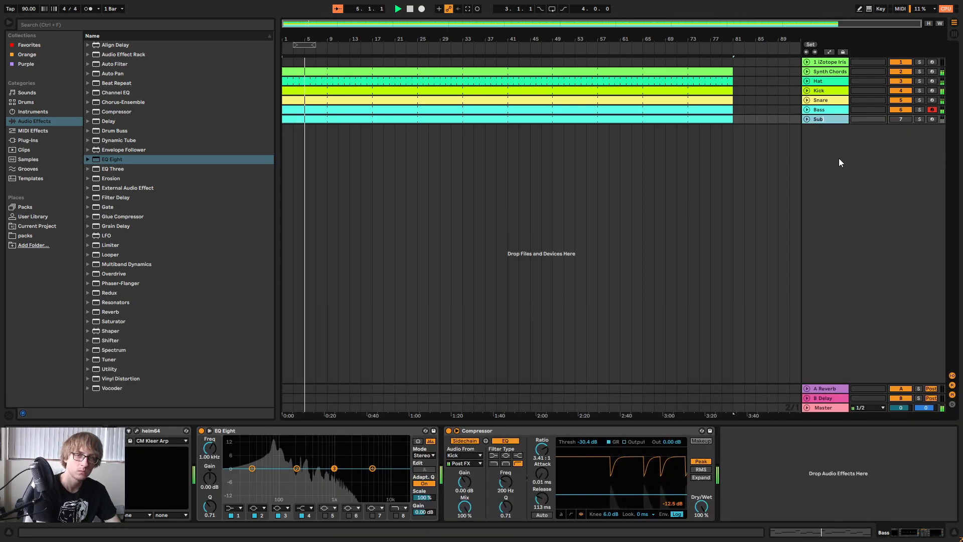
Open Helm on the Sub track, try a few arp presets and load a bass preset from the Factory Presets bank.
{"action": "left_click", "coordinate": [136, 430]}
{"action": "left_click", "coordinate": [516, 152]}
{"action": "left_click", "coordinate": [637, 233]}
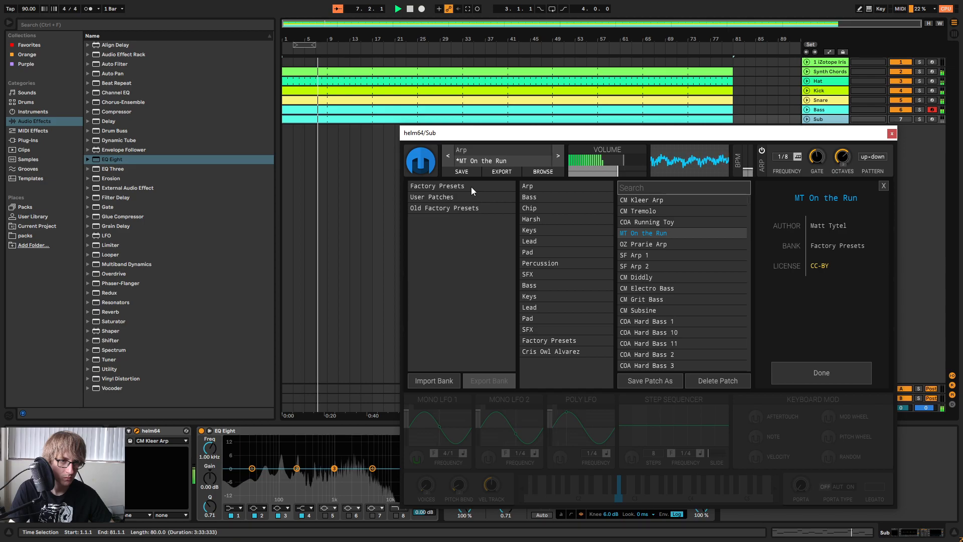
{"action": "left_click", "coordinate": [651, 244]}
{"action": "left_click", "coordinate": [452, 186]}
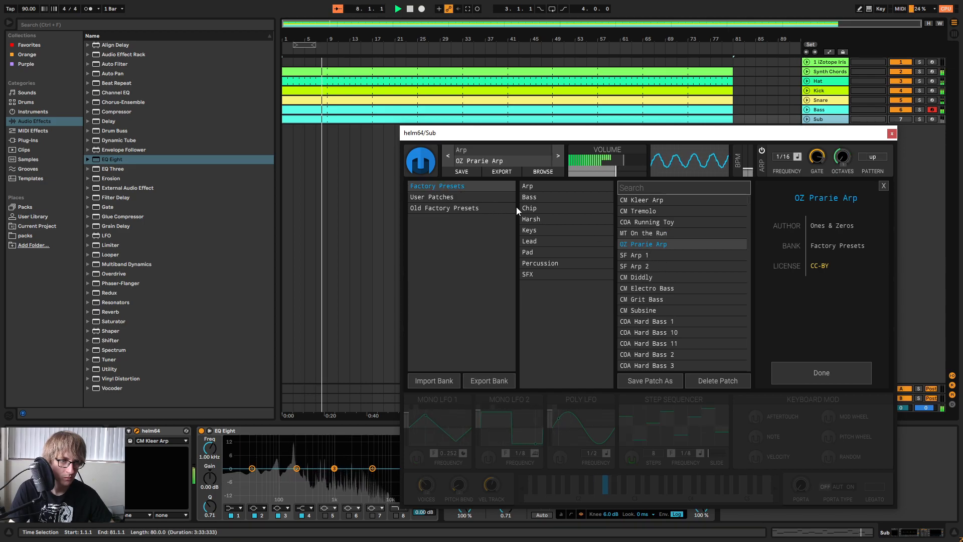
{"action": "left_click", "coordinate": [531, 198]}
{"action": "left_click", "coordinate": [655, 233]}
{"action": "left_click", "coordinate": [778, 365]}
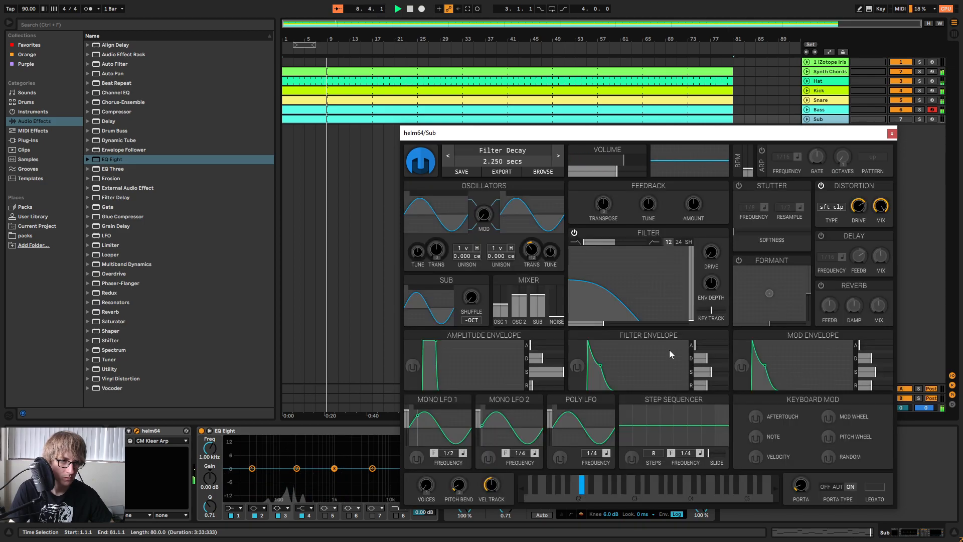
Reshape Helm's amplitude envelope into a decay without sustain, close the synth and transpose the Sub clips down one octave.
{"action": "left_click_drag", "start_coordinate": [539, 358], "coordinate": [547, 359]}
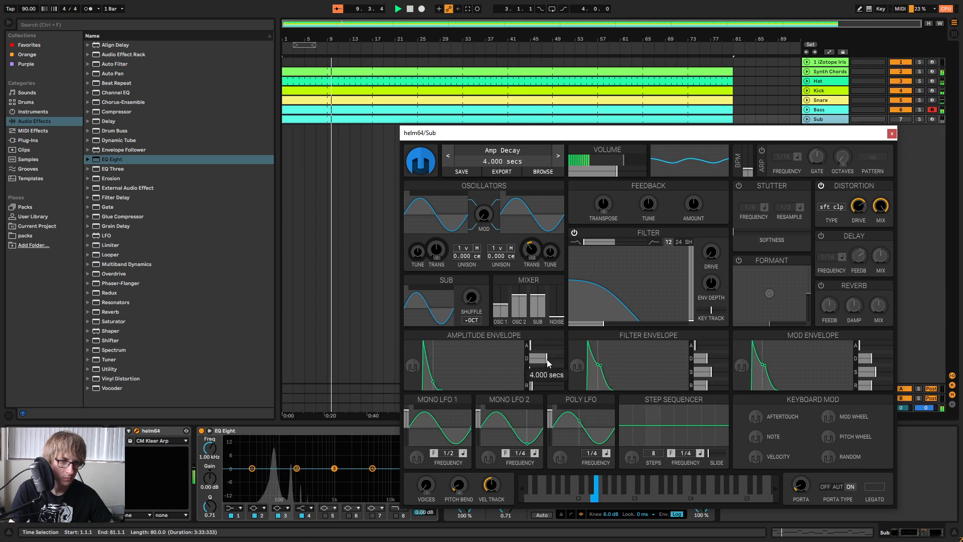
{"action": "left_click", "coordinate": [892, 134]}
{"action": "left_click", "coordinate": [718, 121]}
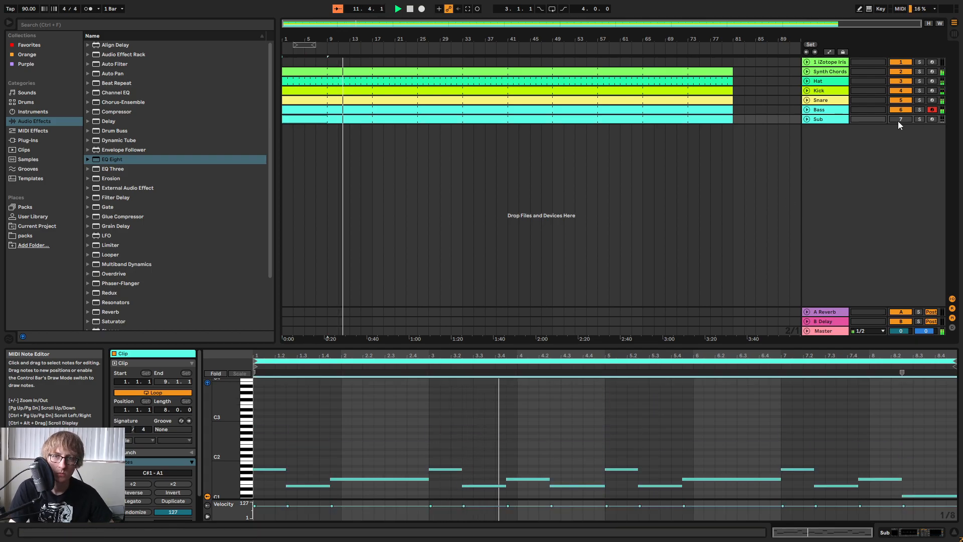
Raise the Sub track's volume to 0.0 dB, checking it briefly in solo, and deactivate the Bass track.
{"action": "key", "text": "Tab"}
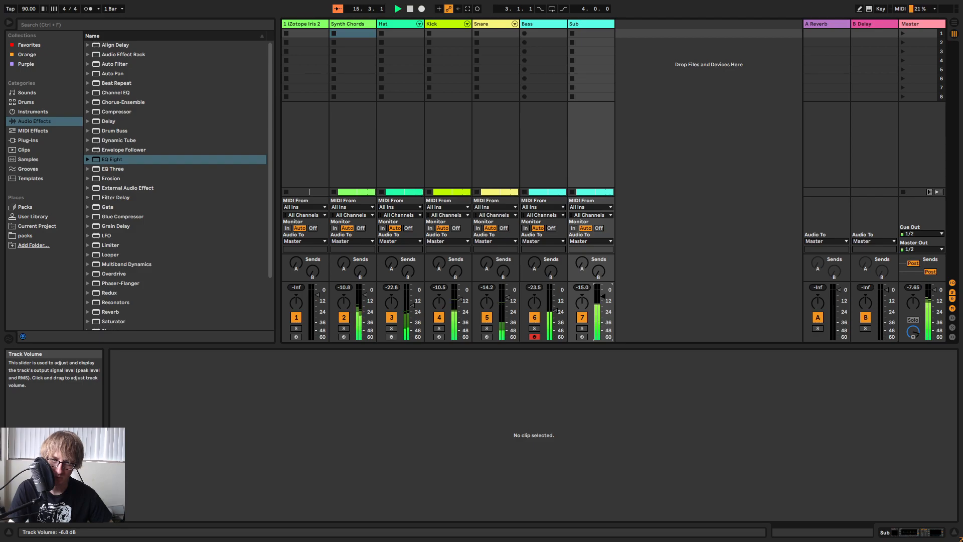
{"action": "left_click_drag", "start_coordinate": [599, 336], "coordinate": [601, 329]}
{"action": "left_click", "coordinate": [583, 330]}
{"action": "left_click", "coordinate": [583, 329]}
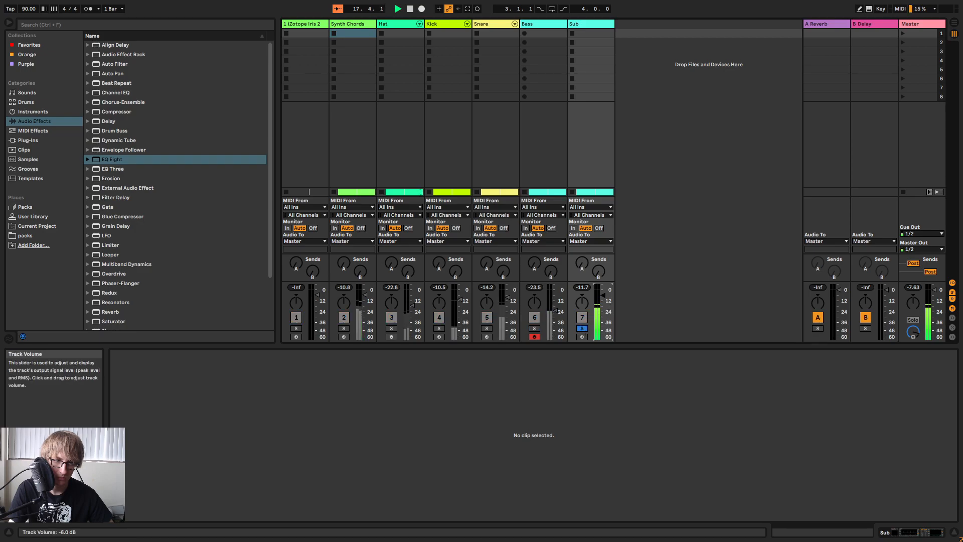
{"action": "left_click", "coordinate": [582, 328]}
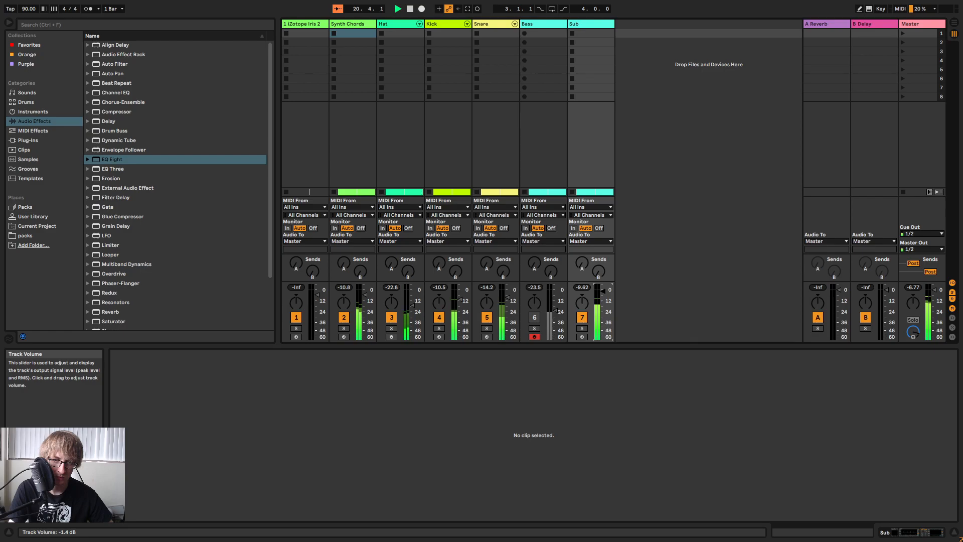
{"action": "key", "text": "Tab"}
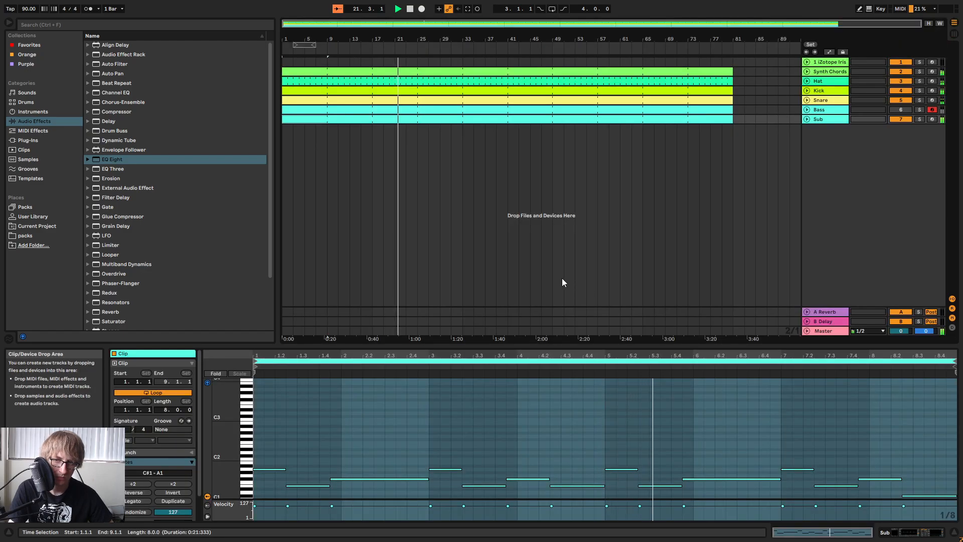
{"action": "key", "text": "Tab"}
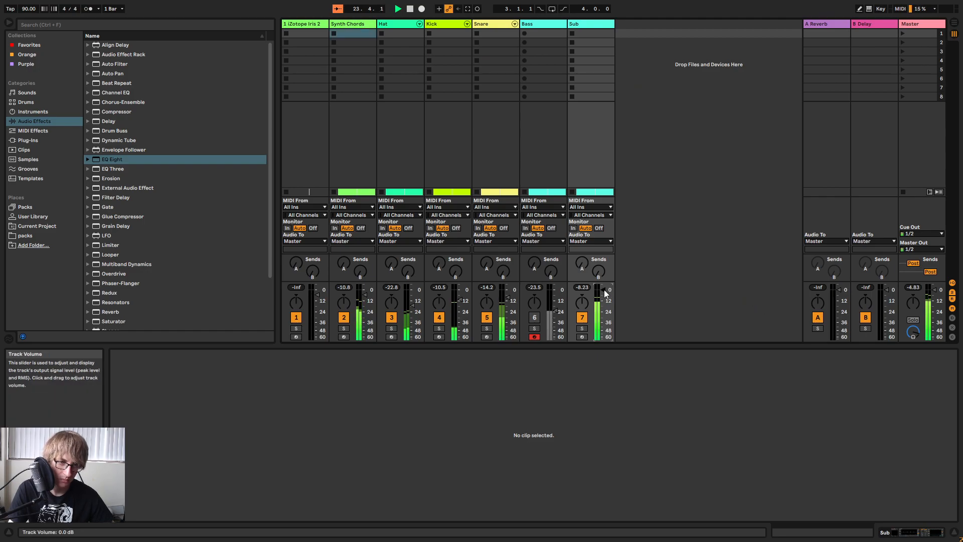
{"action": "left_click", "coordinate": [570, 34]}
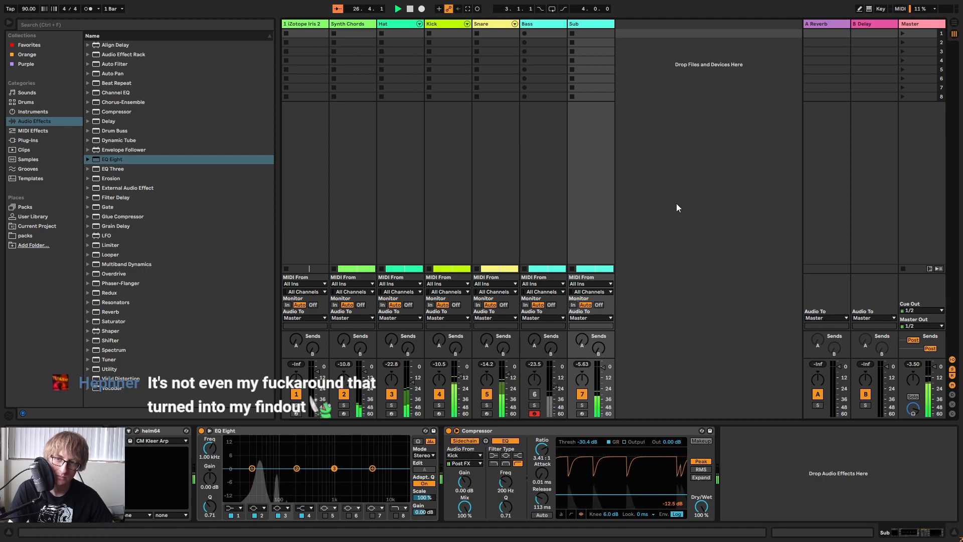
Examine the notes in the Kick and Sub clips and play the arrangement from the start.
{"action": "key", "text": "Tab"}
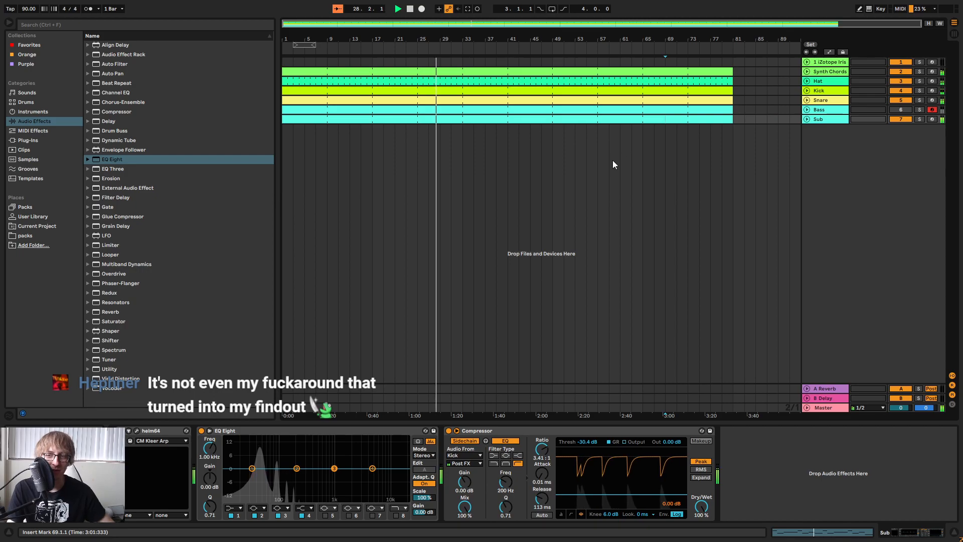
{"action": "left_click", "coordinate": [530, 171]}
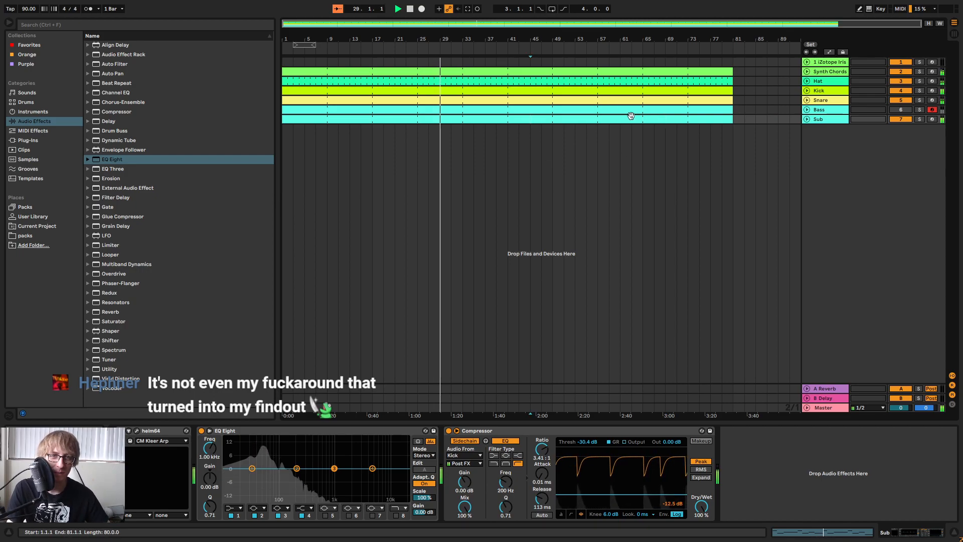
{"action": "left_click", "coordinate": [647, 99]}
{"action": "left_click", "coordinate": [643, 90]}
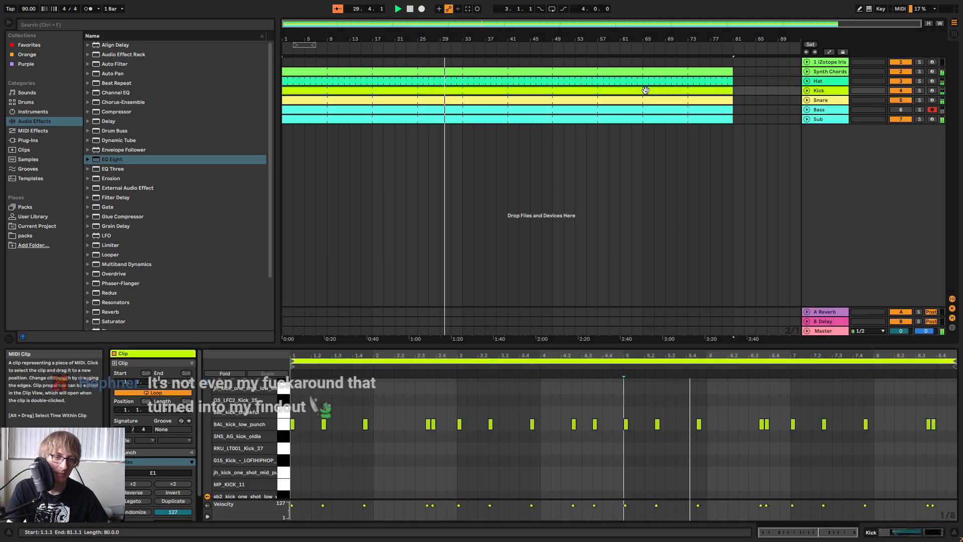
{"action": "left_click", "coordinate": [690, 141]}
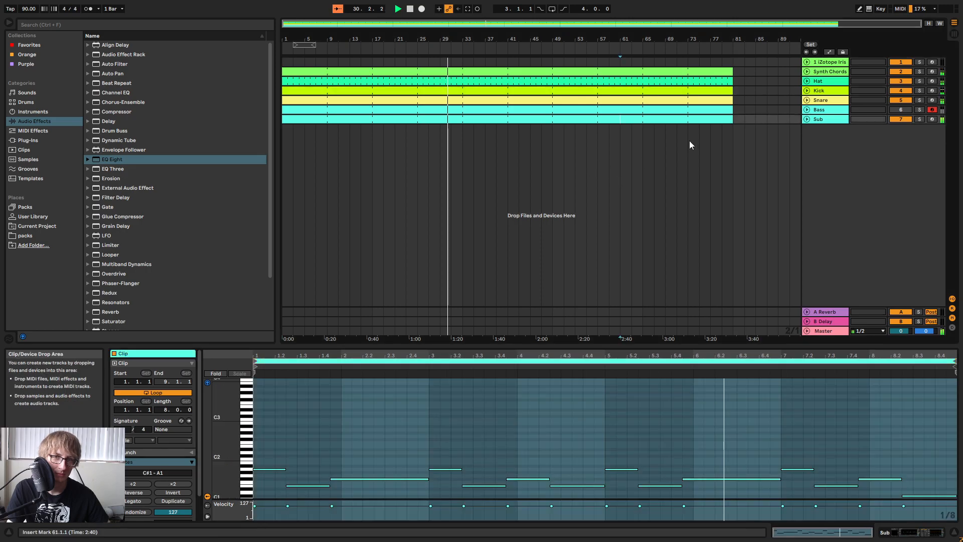
{"action": "left_click", "coordinate": [712, 119]}
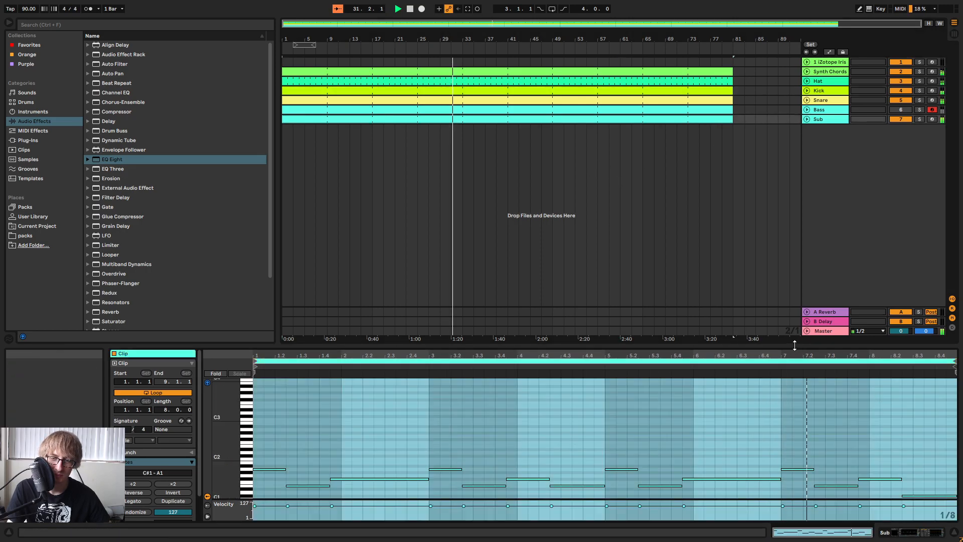
{"action": "left_click_drag", "start_coordinate": [792, 348], "coordinate": [803, 185]}
{"action": "left_click", "coordinate": [847, 307]}
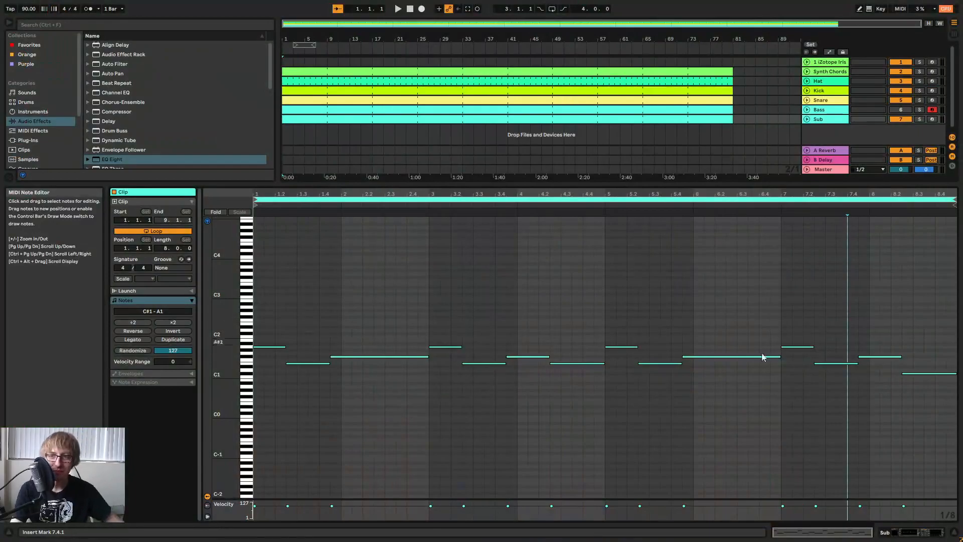
{"action": "left_click", "coordinate": [399, 10]}
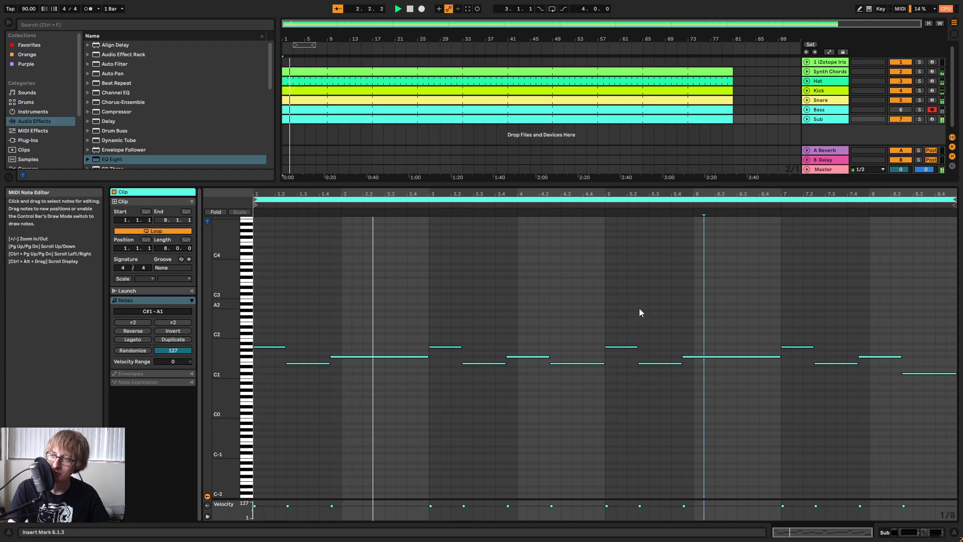
{"action": "left_click", "coordinate": [660, 276]}
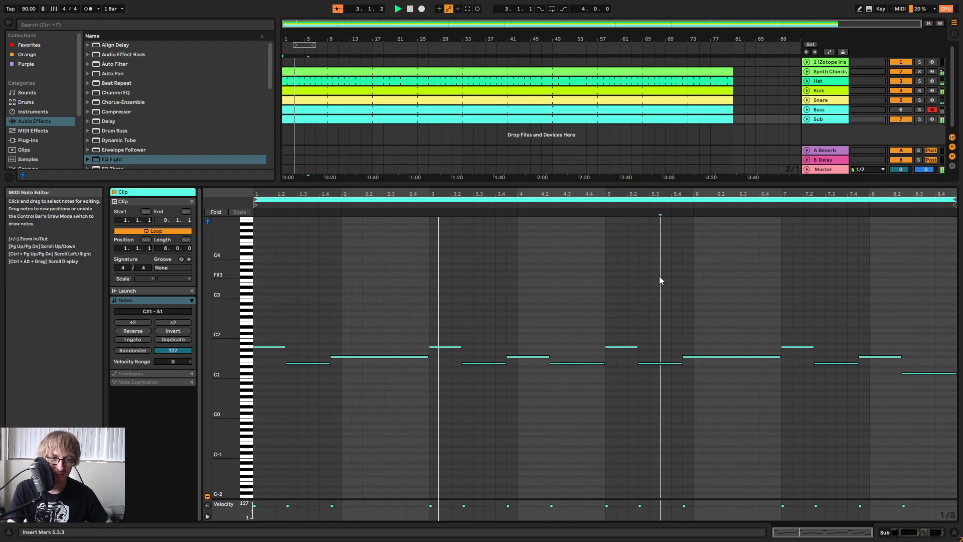
{"action": "left_click_drag", "start_coordinate": [541, 184], "coordinate": [512, 333]}
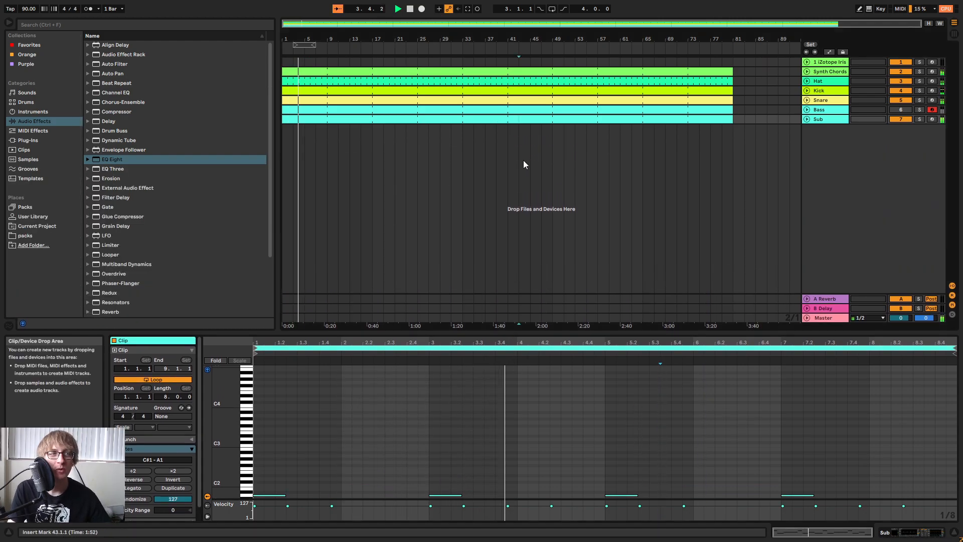
Unfold the Sub track to show its notes in the arrangement and set its volume to -2.4 dB.
{"action": "left_click_drag", "start_coordinate": [524, 46], "coordinate": [758, 66]}
{"action": "left_click", "coordinate": [755, 148]}
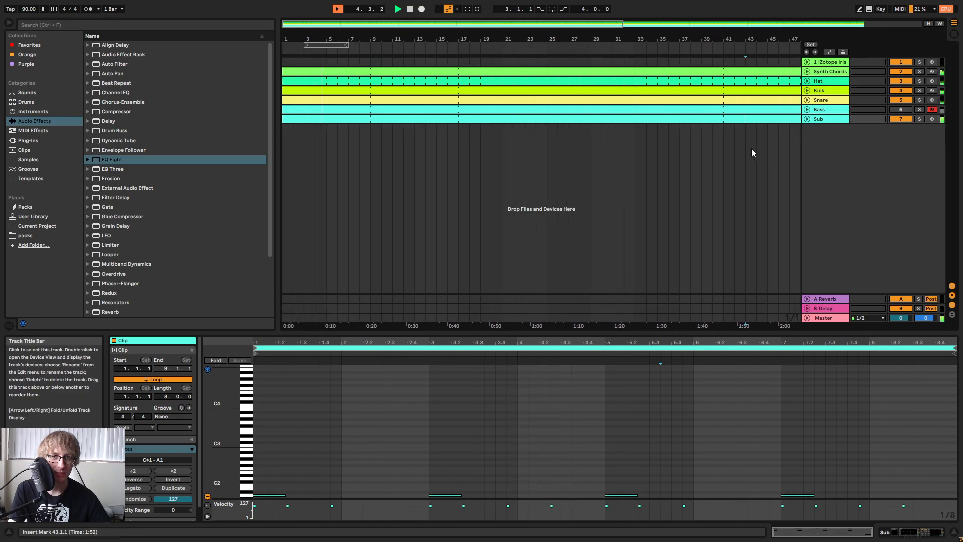
{"action": "left_click", "coordinate": [813, 121]}
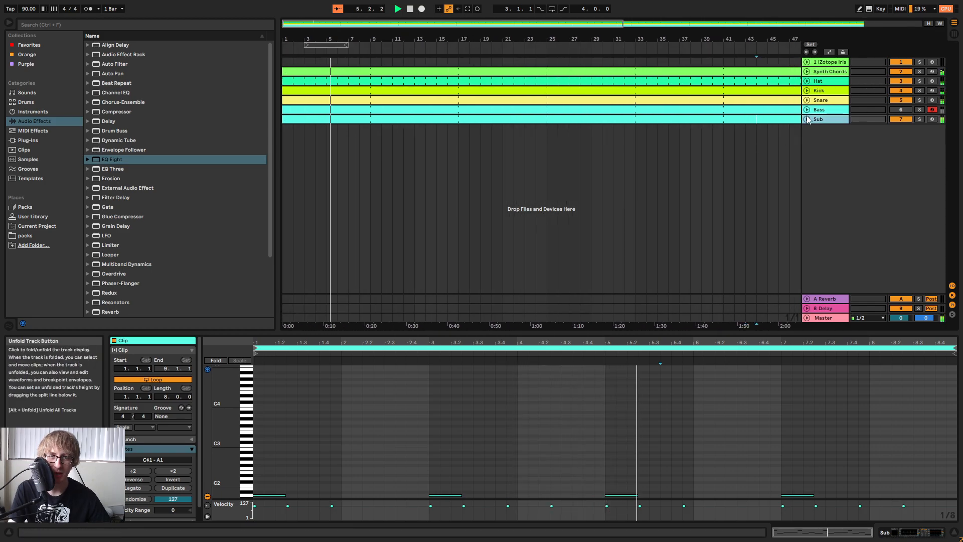
{"action": "left_click", "coordinate": [807, 118]}
{"action": "left_click", "coordinate": [453, 144]}
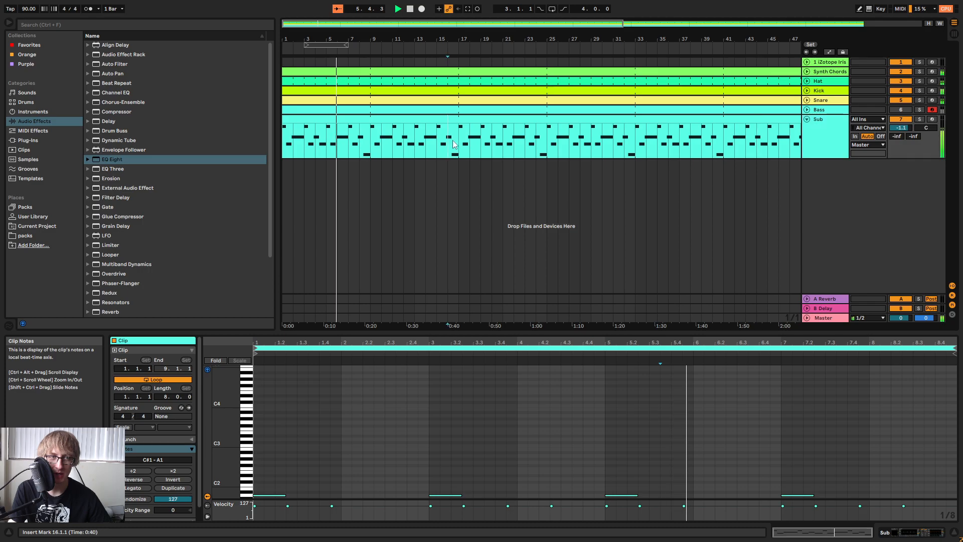
{"action": "left_click", "coordinate": [481, 128]}
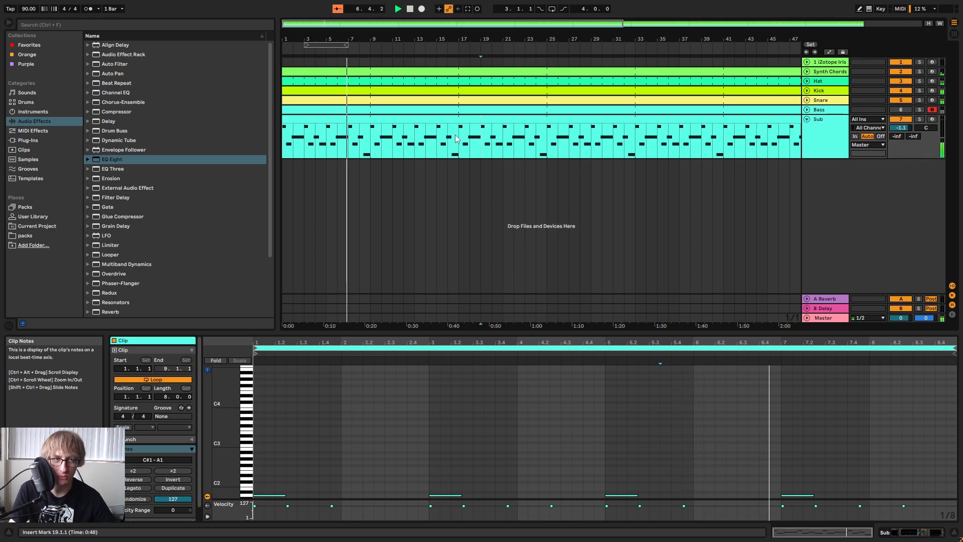
{"action": "left_click_drag", "start_coordinate": [458, 156], "coordinate": [610, 84]}
{"action": "left_click", "coordinate": [668, 136]}
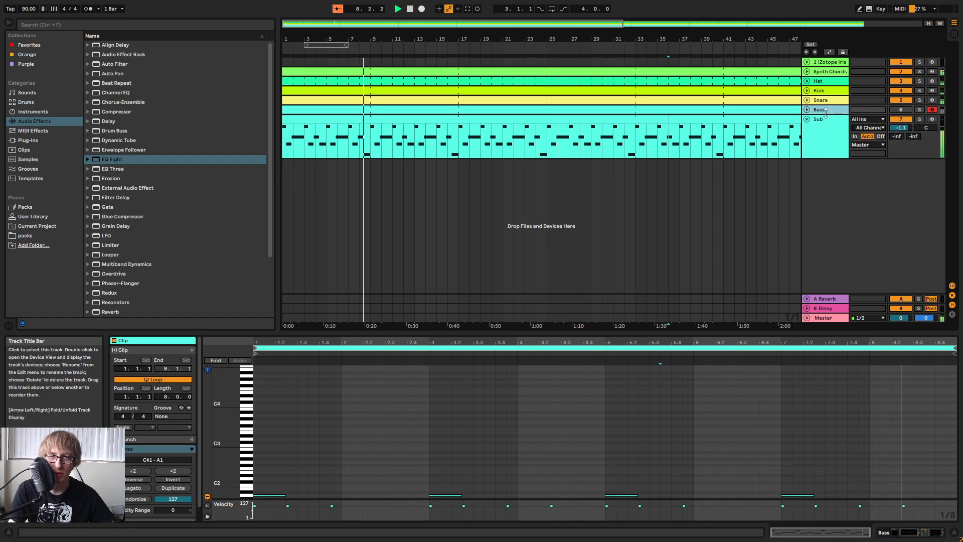
{"action": "key", "text": "Tab"}
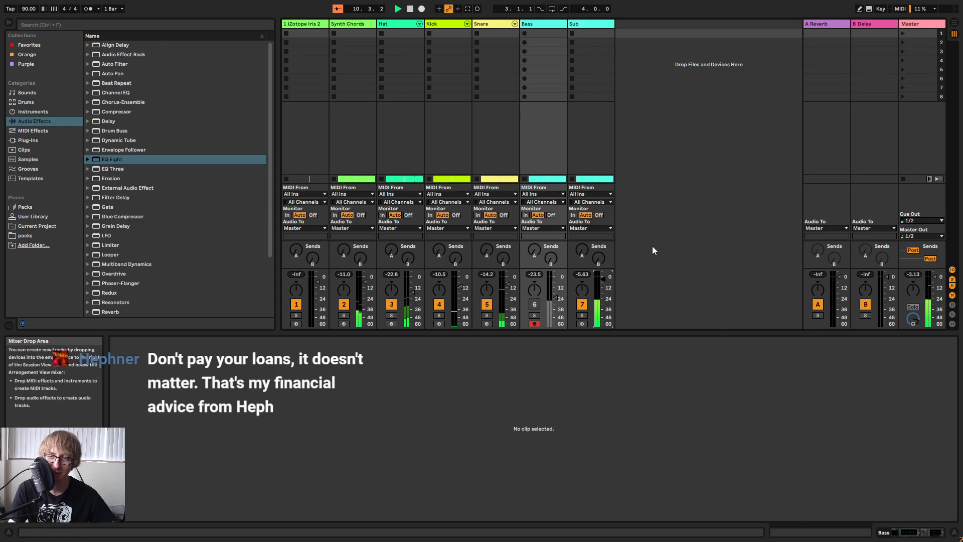
{"action": "key", "text": "Tab"}
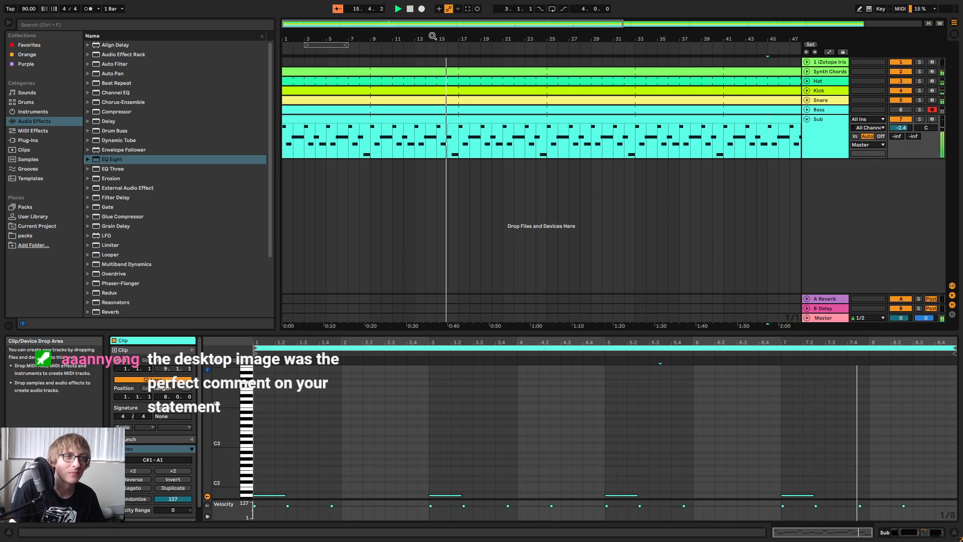
Unfold the Synth Chords track and delete the Bass and Sub parts from bar 17 into bar 23.
{"action": "left_click_drag", "start_coordinate": [432, 38], "coordinate": [446, 84]}
{"action": "left_click", "coordinate": [807, 72]}
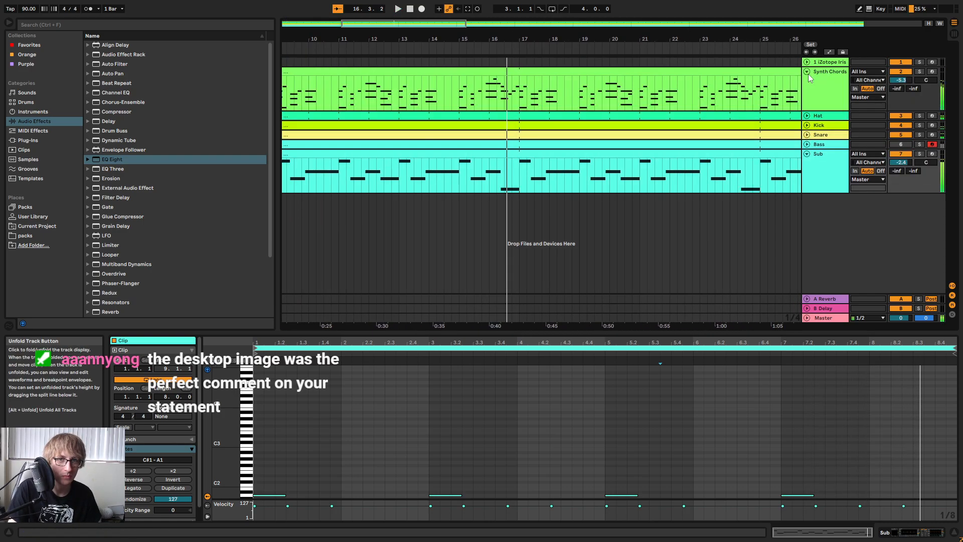
{"action": "left_click", "coordinate": [595, 91]}
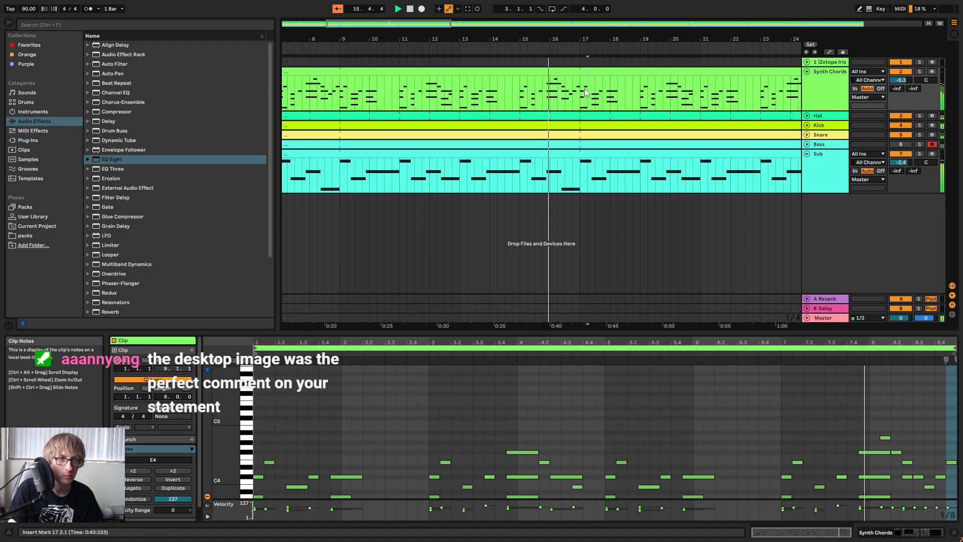
{"action": "left_click_drag", "start_coordinate": [582, 173], "coordinate": [785, 145]}
{"action": "left_click_drag", "start_coordinate": [588, 95], "coordinate": [753, 93]}
{"action": "left_click_drag", "start_coordinate": [662, 38], "coordinate": [574, 53]}
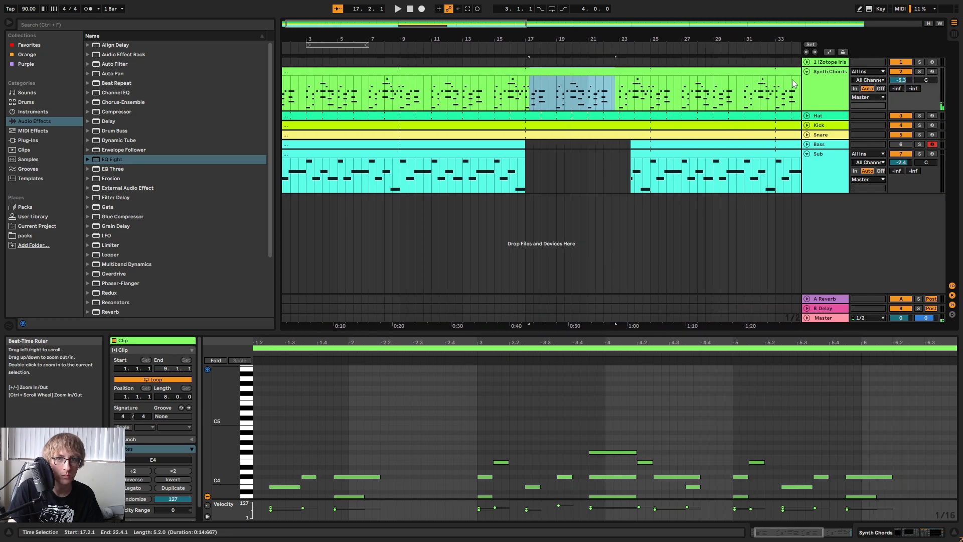
Split the Synth Chords section from bar 17 to bar 25 into its own clip.
{"action": "left_click", "coordinate": [534, 85]}
{"action": "left_click_drag", "start_coordinate": [535, 85], "coordinate": [633, 81]}
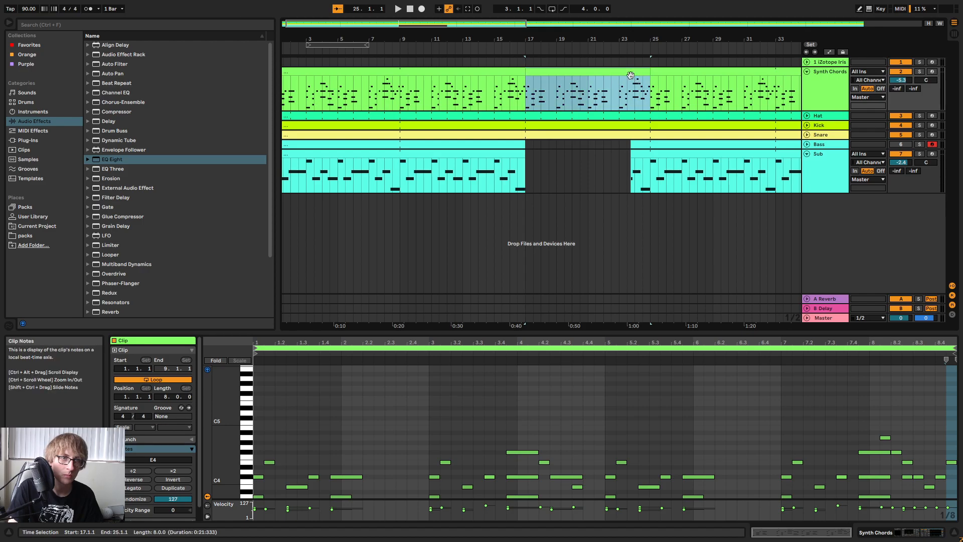
{"action": "left_click", "coordinate": [591, 71]}
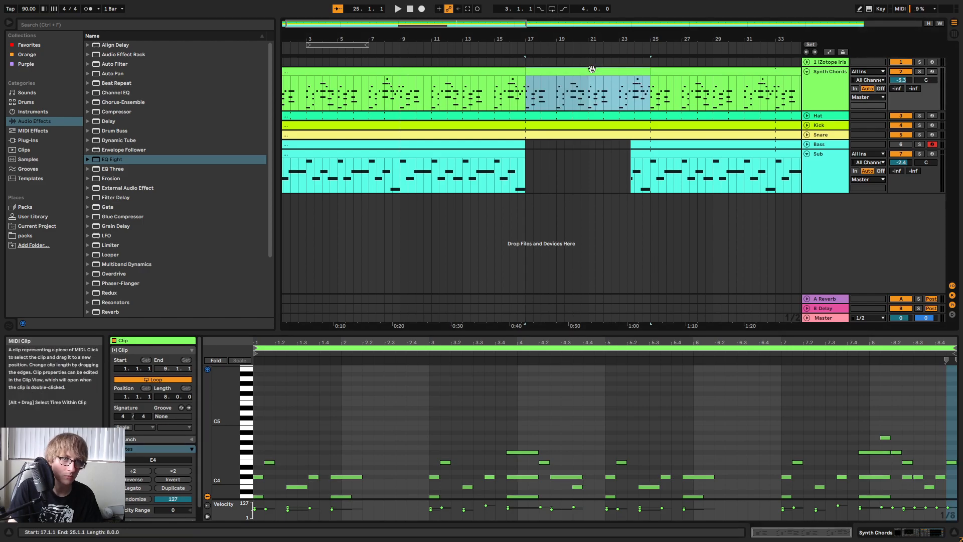
Enlarge the note editor for the Synth Chords clip at bar 17, audition its opening and arm the track for recording.
{"action": "key", "text": "space"}
{"action": "left_click_drag", "start_coordinate": [497, 331], "coordinate": [548, 102]}
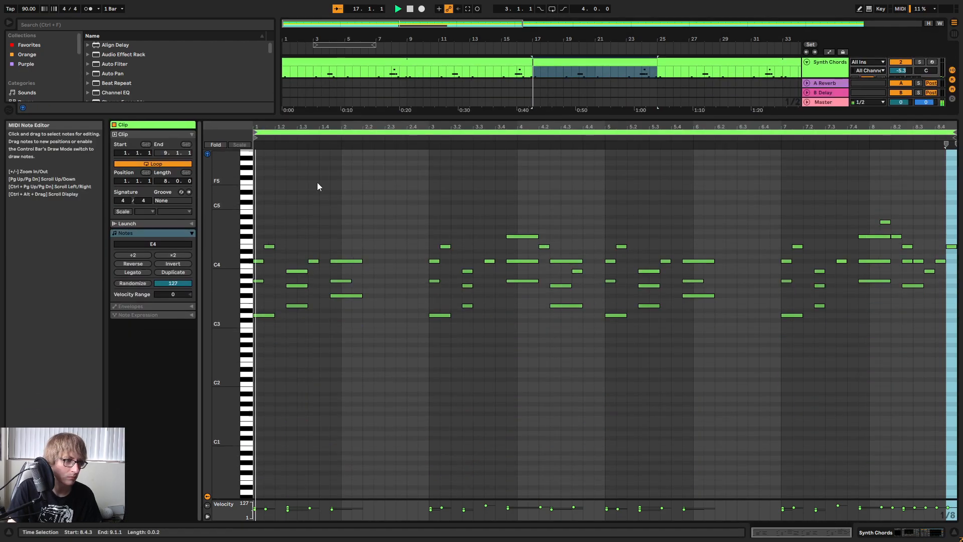
{"action": "key", "text": "space"}
{"action": "mouse_move", "coordinate": [295, 126]}
{"action": "left_mouse_down"}
{"action": "mouse_move", "coordinate": [295, 161]}
{"action": "mouse_move", "coordinate": [295, 134]}
{"action": "left_mouse_up"}
{"action": "key", "text": "space"}
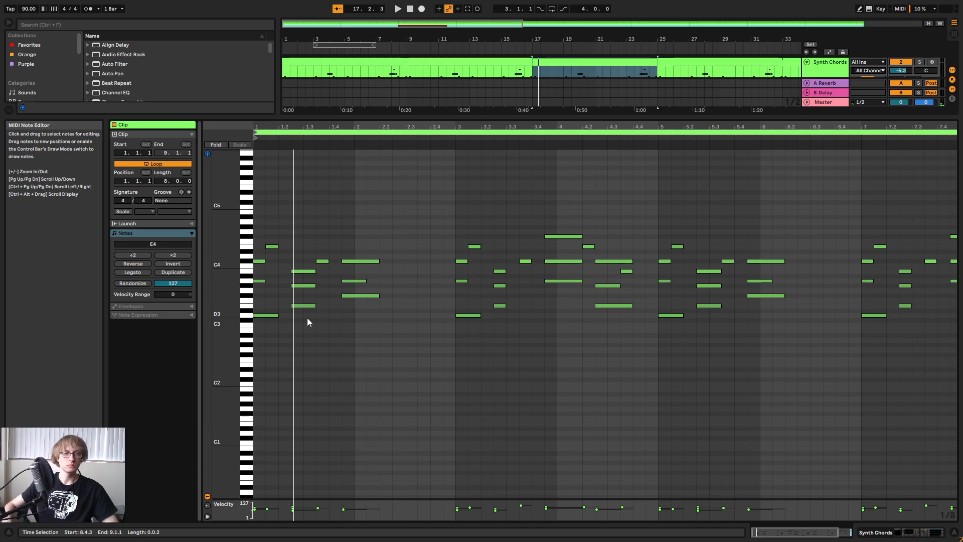
{"action": "left_click", "coordinate": [931, 63]}
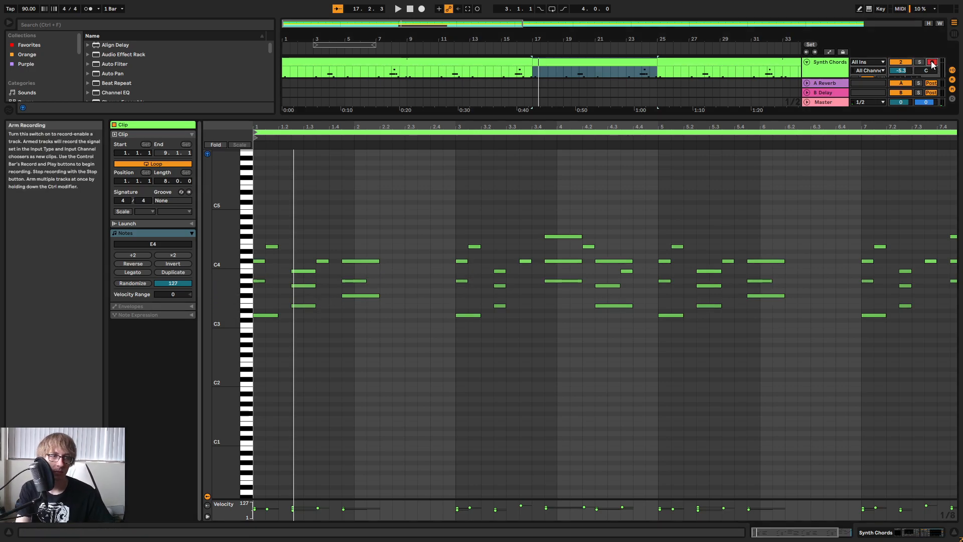
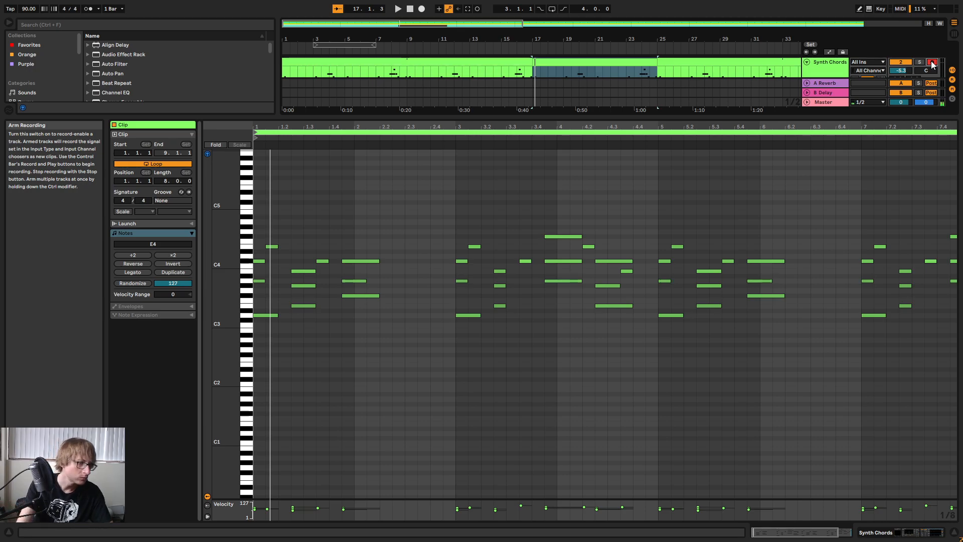
Rework the clip's opening chord by lowering its A3 note to F#3 and the following E4 note to A3.
{"action": "left_click_drag", "start_coordinate": [273, 247], "coordinate": [259, 288]}
{"action": "key", "text": "Down"}
{"action": "key", "text": "Down"}
{"action": "key", "text": "Down"}
{"action": "key", "text": "Down"}
{"action": "key", "text": "Down"}
{"action": "key", "text": "Down"}
{"action": "key", "text": "Down"}
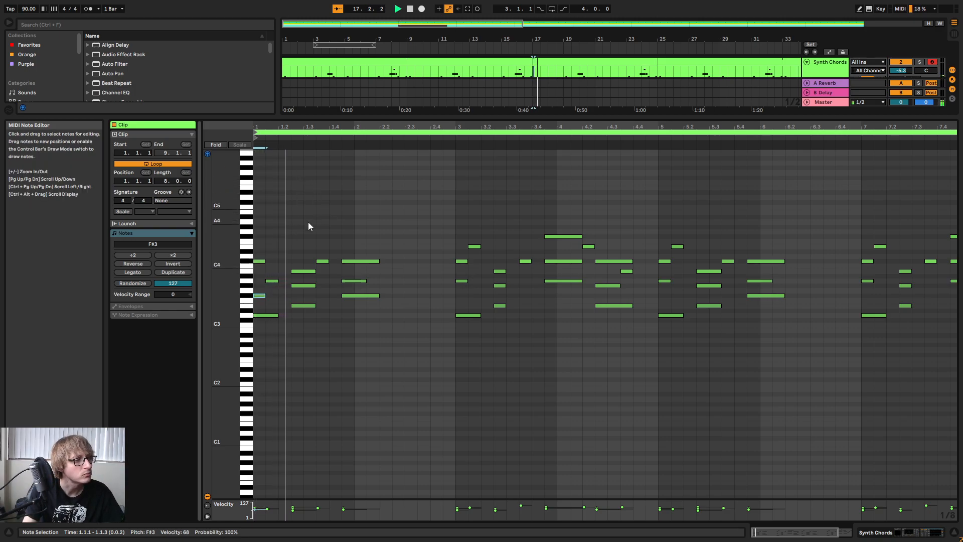
Delete the notes following the opening figure up to bar 3 and duplicate the figure onto beat 1.2.
{"action": "left_click_drag", "start_coordinate": [303, 322], "coordinate": [423, 226]}
{"action": "key", "text": "Delete"}
{"action": "left_click_drag", "start_coordinate": [311, 247], "coordinate": [264, 351]}
{"action": "key", "text": "ctrl+d"}
{"action": "key", "text": "space"}
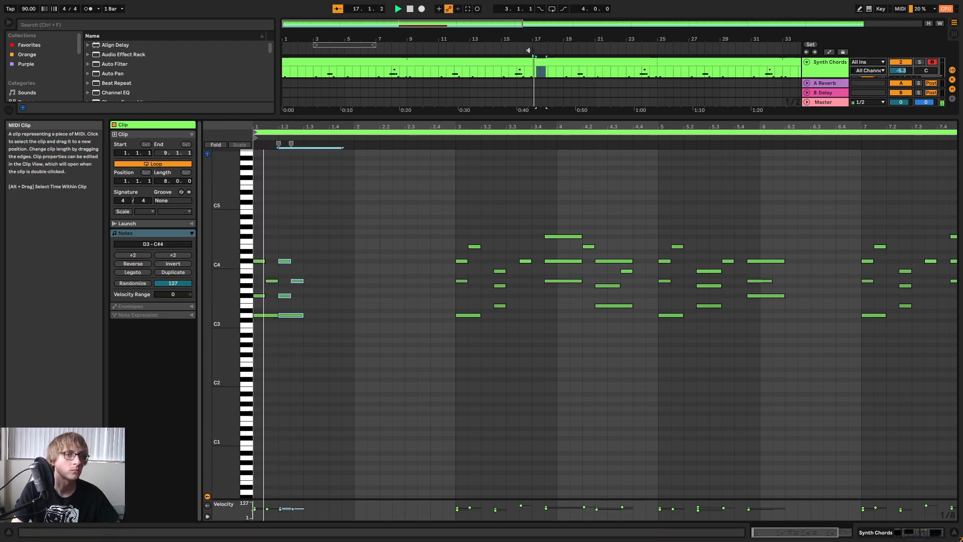
Repeat the opening figure on beats 1.3 and 1.4 to fill the first bar.
{"action": "left_click", "coordinate": [497, 51]}
{"action": "left_click_drag", "start_coordinate": [561, 120], "coordinate": [577, 213]}
{"action": "left_click", "coordinate": [302, 293]}
{"action": "key", "text": "ctrl+v"}
{"action": "left_click", "coordinate": [327, 294]}
{"action": "key", "text": "ctrl+v"}
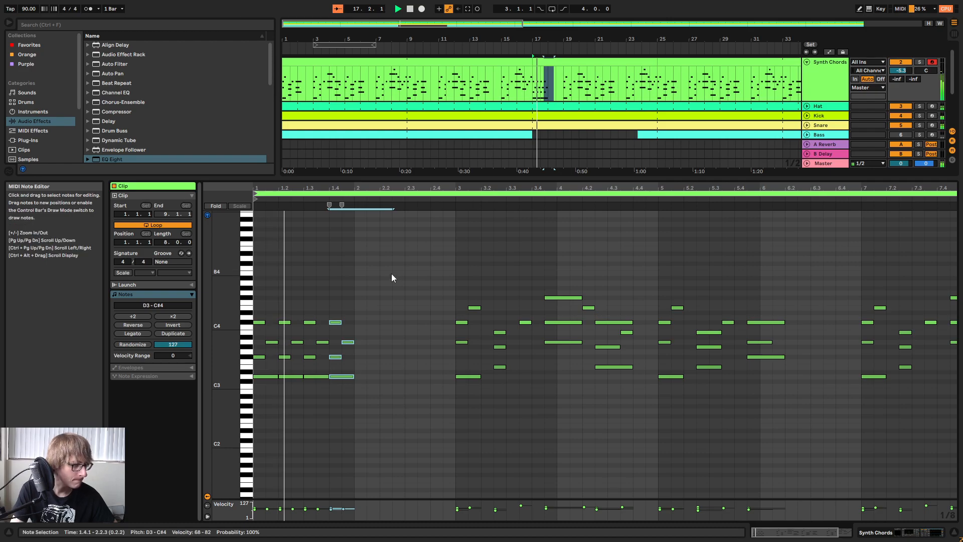
Raise the A3 note at 1.3.3 to E4 and audition the first bar.
{"action": "mouse_move", "coordinate": [219, 307]}
{"action": "left_mouse_down"}
{"action": "mouse_move", "coordinate": [241, 308]}
{"action": "mouse_move", "coordinate": [227, 308]}
{"action": "left_mouse_up"}
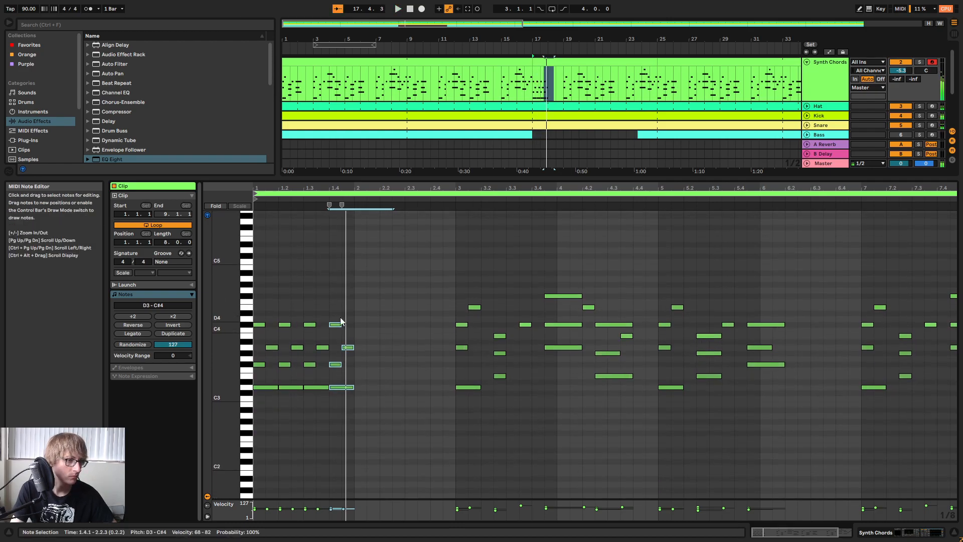
{"action": "left_click", "coordinate": [327, 290]}
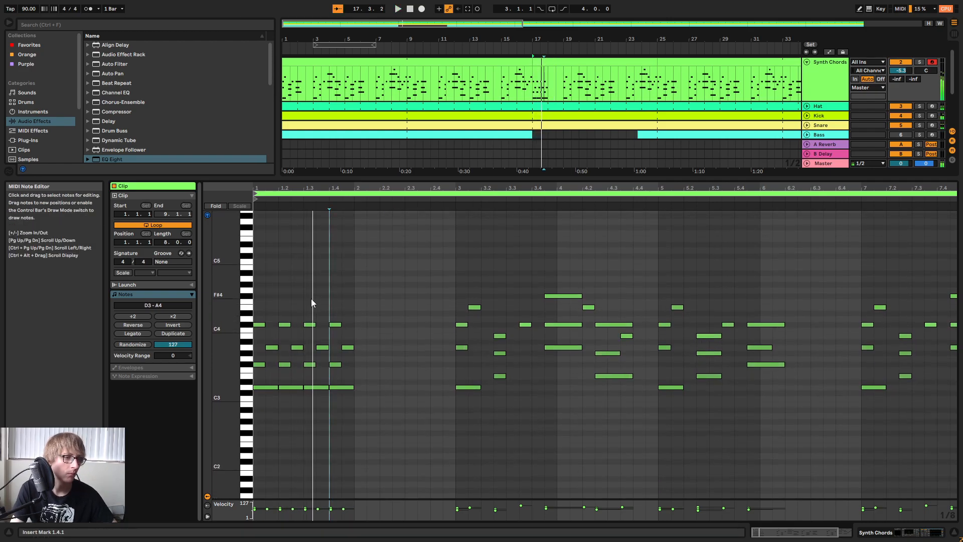
{"action": "left_click", "coordinate": [320, 348]}
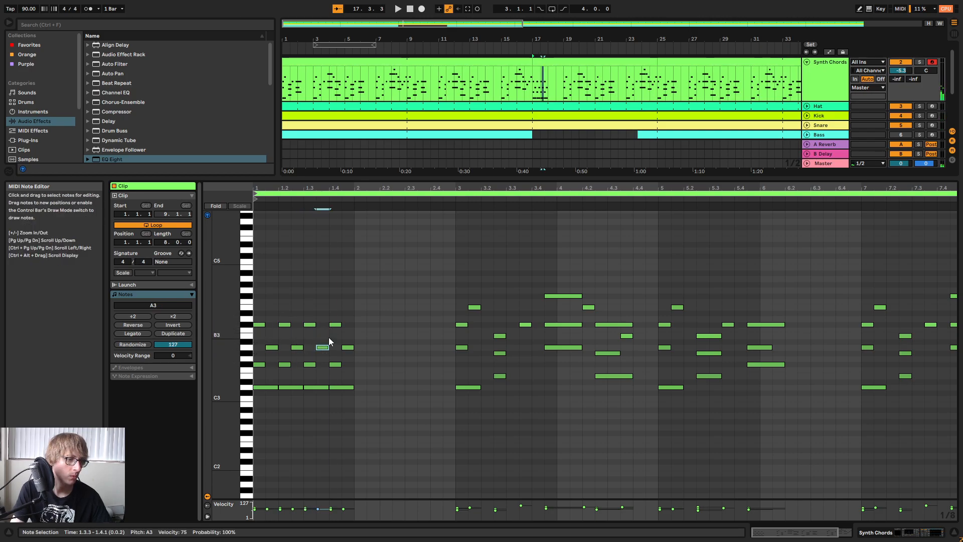
{"action": "key", "text": "Up"}
{"action": "key", "text": "Up"}
{"action": "key", "text": "Up"}
{"action": "key", "text": "Up"}
{"action": "key", "text": "Up"}
{"action": "key", "text": "Up"}
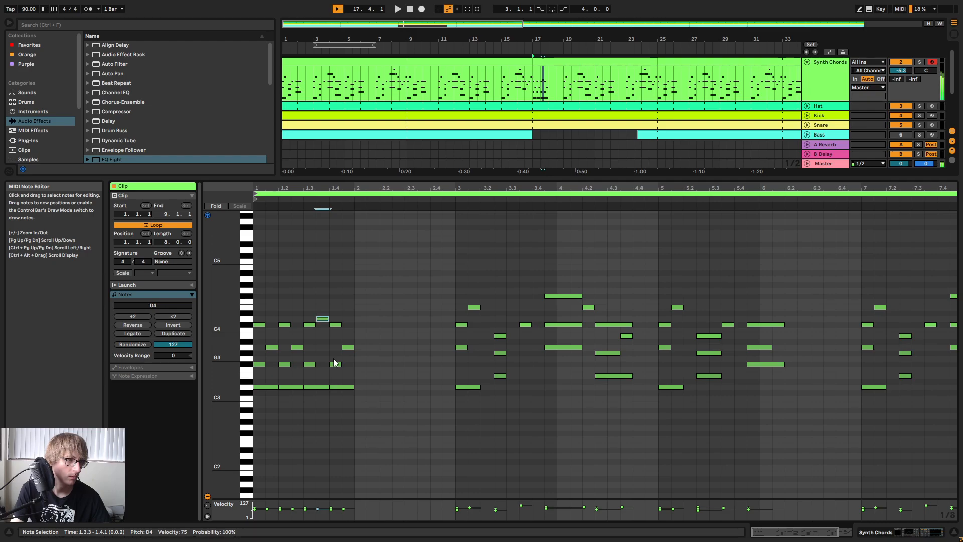
{"action": "key", "text": "Up"}
{"action": "key", "text": "space"}
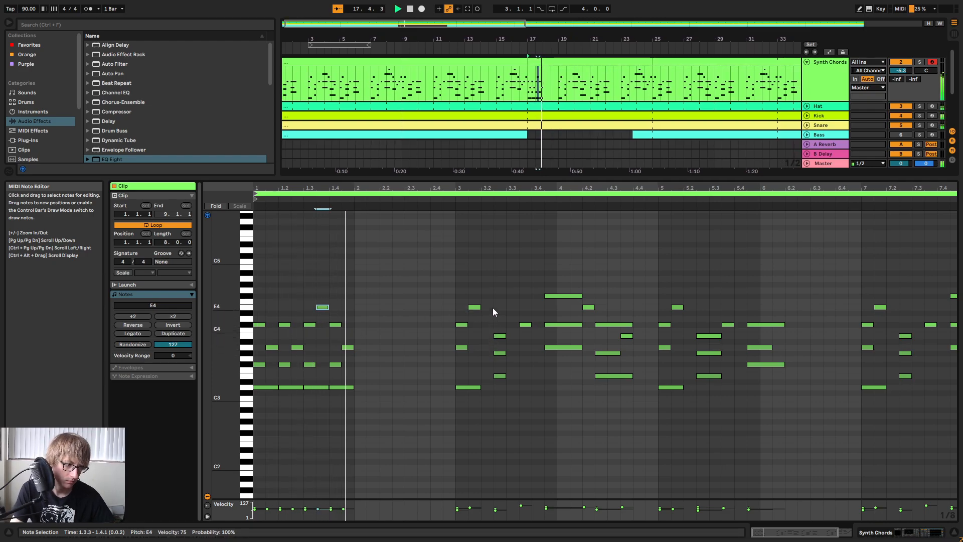
{"action": "key", "text": "space"}
Duplicate all bar 1 notes into bar 2 and play the result.
{"action": "left_click_drag", "start_coordinate": [377, 281], "coordinate": [270, 421]}
{"action": "key", "text": "ctrl+d"}
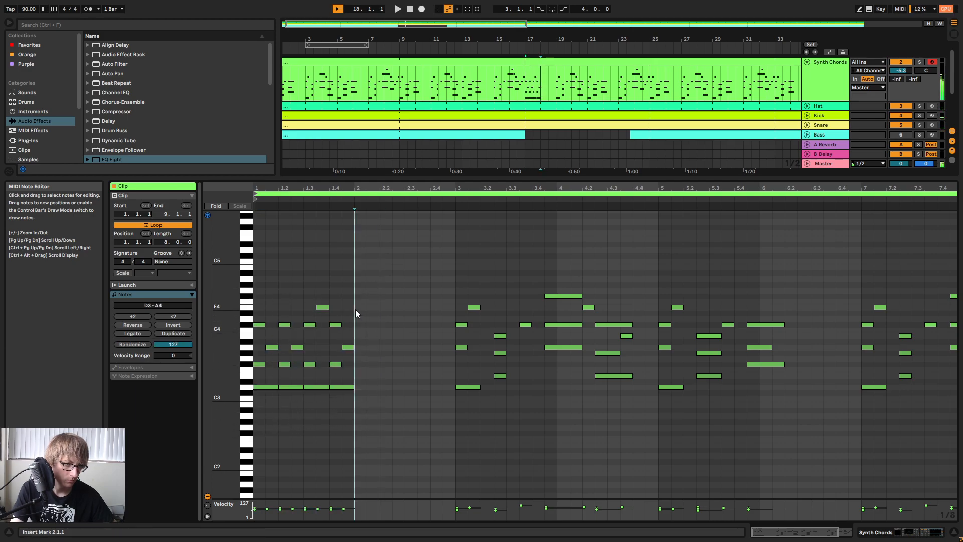
{"action": "key", "text": "space"}
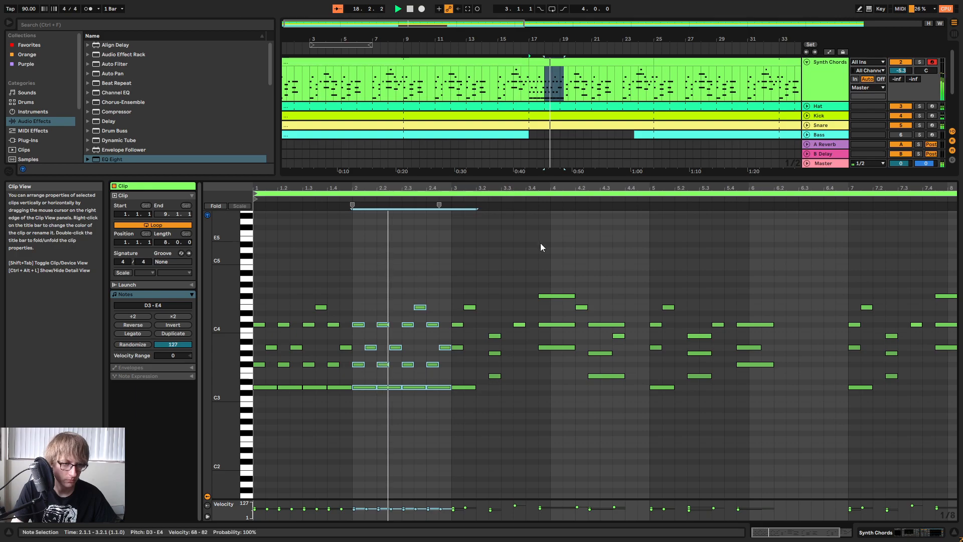
Replace the notes at the start of bar 3 with the E3, G#3 and B3 chord from beat 3.2, and audition it.
{"action": "left_click_drag", "start_coordinate": [492, 390], "coordinate": [503, 309]}
{"action": "key", "text": "space"}
{"action": "left_click_drag", "start_coordinate": [454, 404], "coordinate": [477, 300]}
{"action": "key", "text": "Delete"}
{"action": "left_click_drag", "start_coordinate": [484, 394], "coordinate": [508, 324]}
{"action": "key", "text": "Left"}
{"action": "key", "text": "Left"}
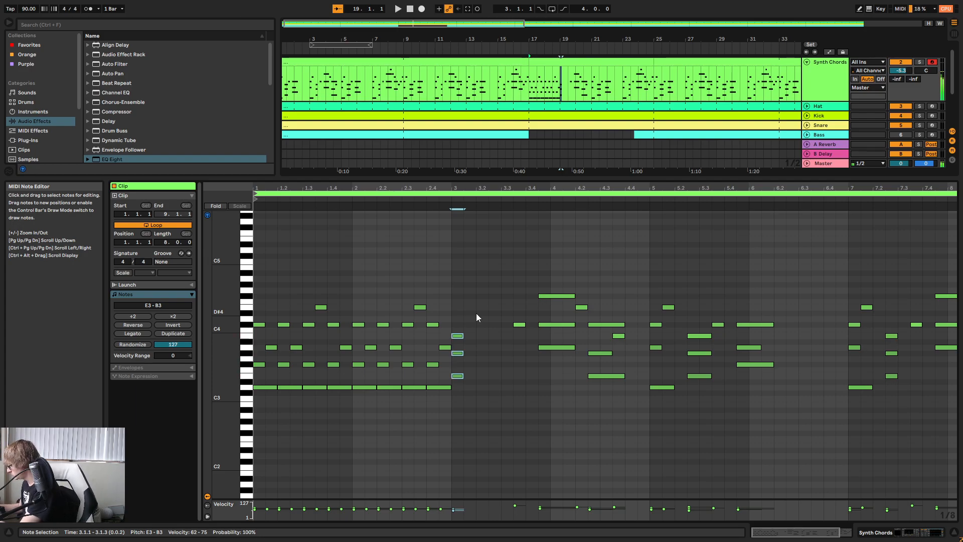
{"action": "key", "text": "space"}
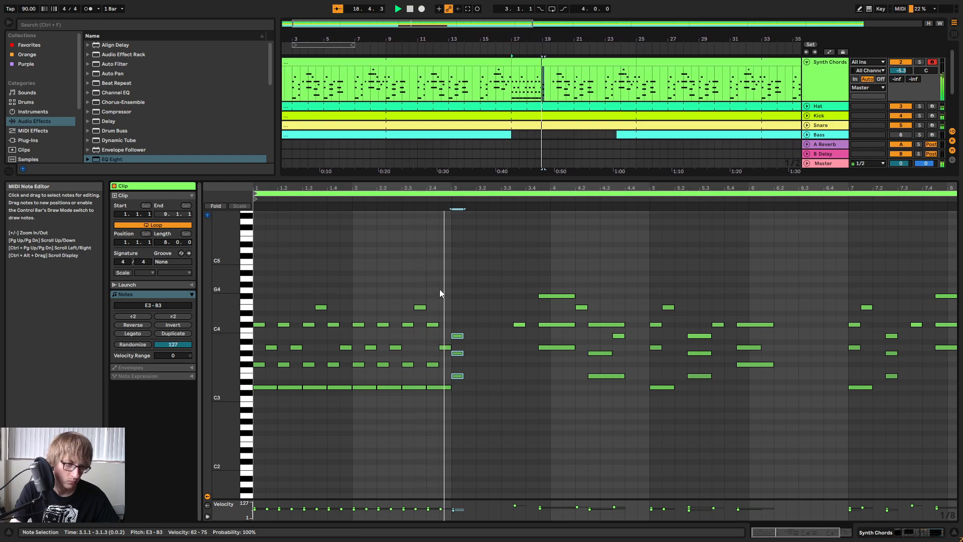
{"action": "key", "text": "space"}
Add a C#3 bass note beneath the chord at the start of bar 3.
{"action": "left_click_drag", "start_coordinate": [465, 302], "coordinate": [458, 350]}
{"action": "double_click", "coordinate": [471, 345]}
{"action": "key", "text": "Down"}
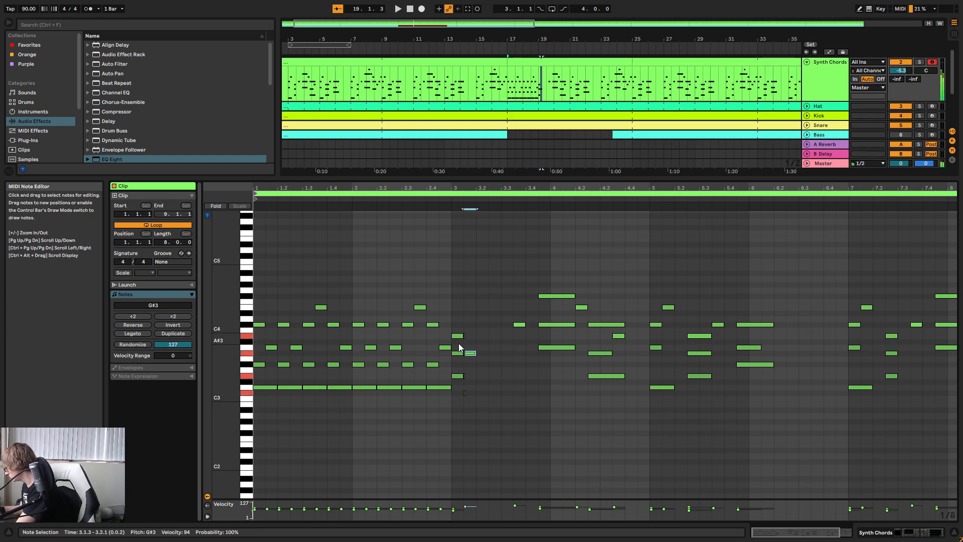
{"action": "key", "text": "Left"}
{"action": "key", "text": "Left"}
{"action": "key", "text": "Down"}
{"action": "key", "text": "Down"}
{"action": "key", "text": "Down"}
{"action": "key", "text": "Down"}
{"action": "key", "text": "Down"}
{"action": "key", "text": "Down"}
{"action": "key", "text": "Down"}
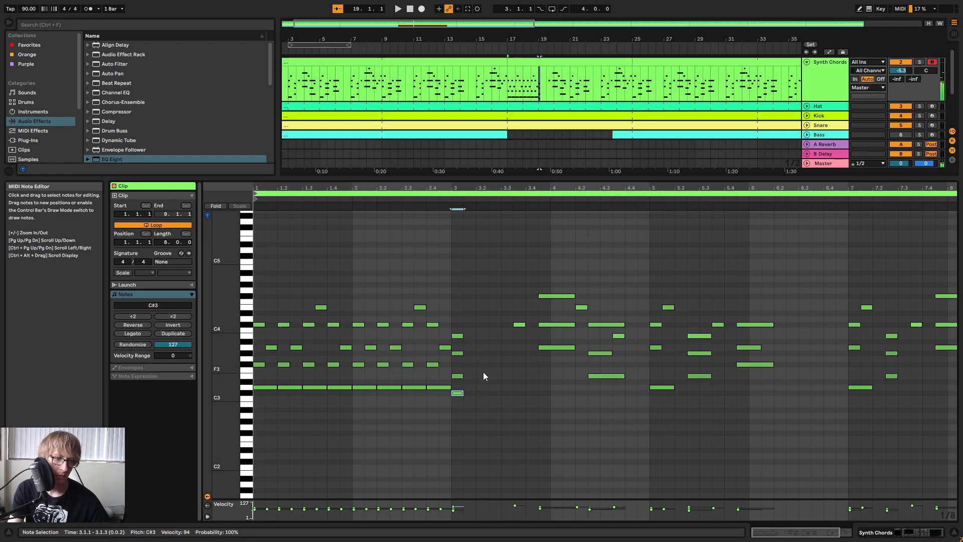
Shift the G#3 note of the bar 3 chord to 3.1.3, leaving the other chord notes at the bar start.
{"action": "key", "text": "Up"}
{"action": "key", "text": "Up"}
{"action": "key", "text": "Up"}
{"action": "key", "text": "Up"}
{"action": "key", "text": "Up"}
{"action": "key", "text": "Up"}
{"action": "key", "text": "Up"}
{"action": "key", "text": "Right"}
{"action": "key", "text": "Right"}
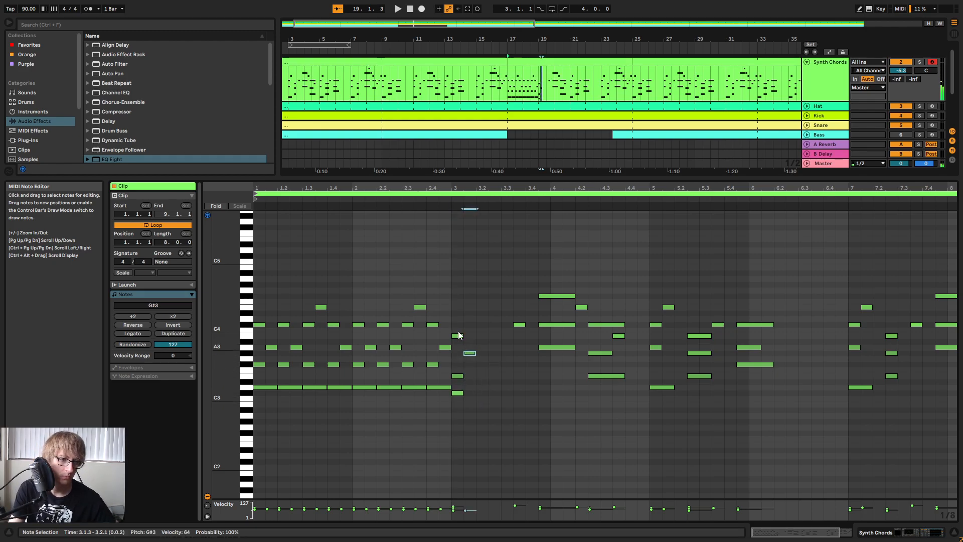
Lengthen the C#3 note to a full beat and delete the old notes from 3.3.3 into the start of bar 4.
{"action": "left_click", "coordinate": [458, 393]}
{"action": "left_click_drag", "start_coordinate": [462, 394], "coordinate": [561, 287]}
{"action": "key", "text": "space"}
{"action": "key", "text": "Delete"}
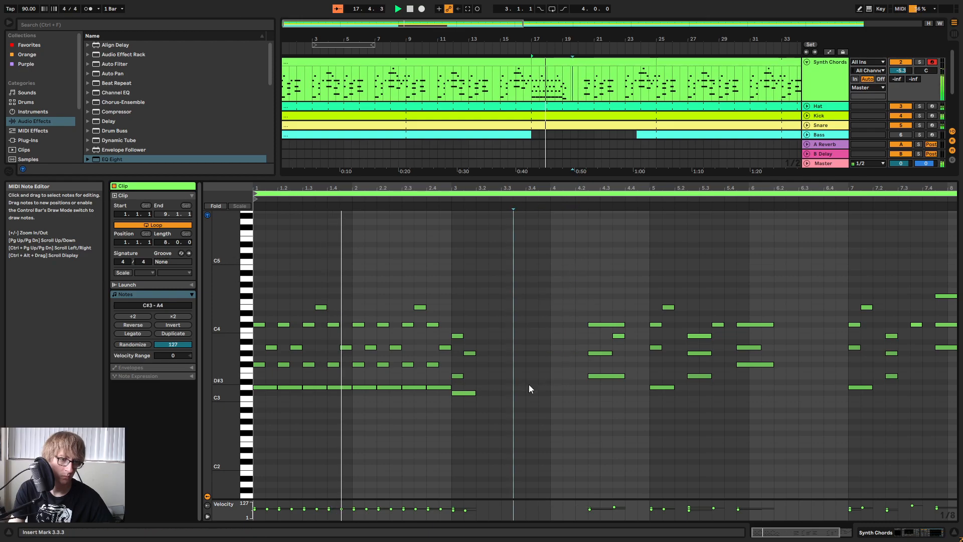
Duplicate the C#3 to B3 figure over the following beats of bar 3 and delete the old notes from 4.2 onward.
{"action": "left_click", "coordinate": [480, 315]}
{"action": "key", "text": "ctrl+d"}
{"action": "key", "text": "ctrl+d"}
{"action": "key", "text": "ctrl+d"}
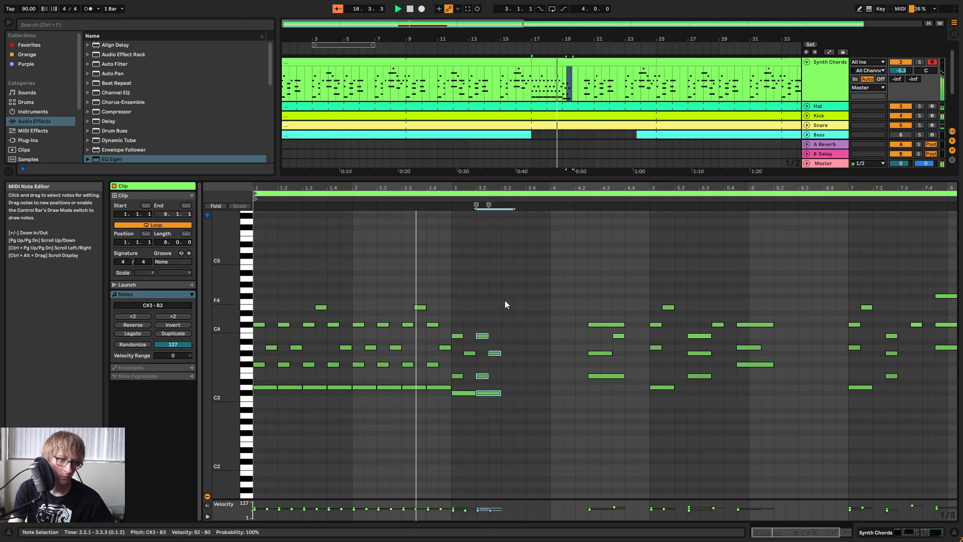
{"action": "left_click_drag", "start_coordinate": [588, 434], "coordinate": [934, 270]}
{"action": "key", "text": "Delete"}
Continue repeating the C#3 to B3 figure on every beat to the end of bar 4 and listen to it.
{"action": "key", "text": "ctrl+d"}
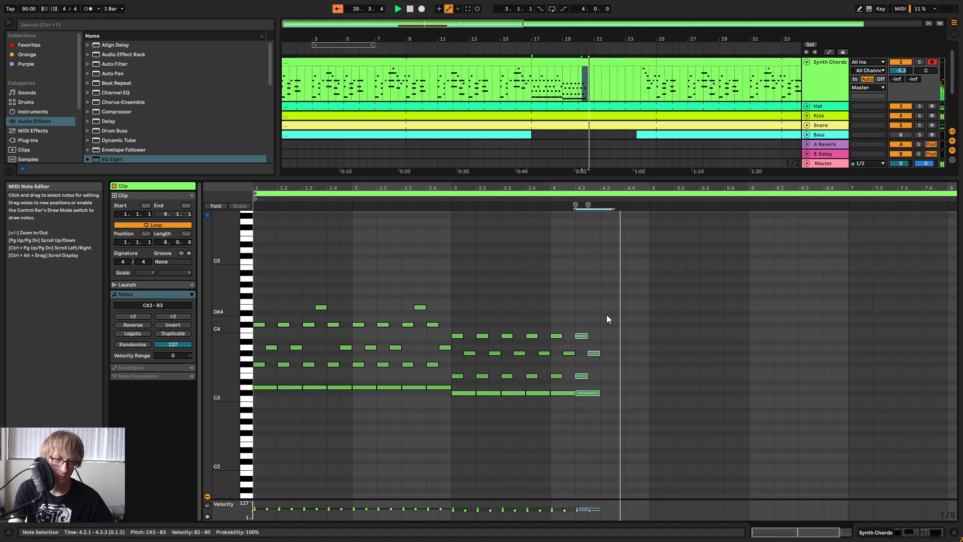
{"action": "key", "text": "ctrl+d"}
{"action": "left_click", "coordinate": [633, 315]}
{"action": "key", "text": "ctrl+v"}
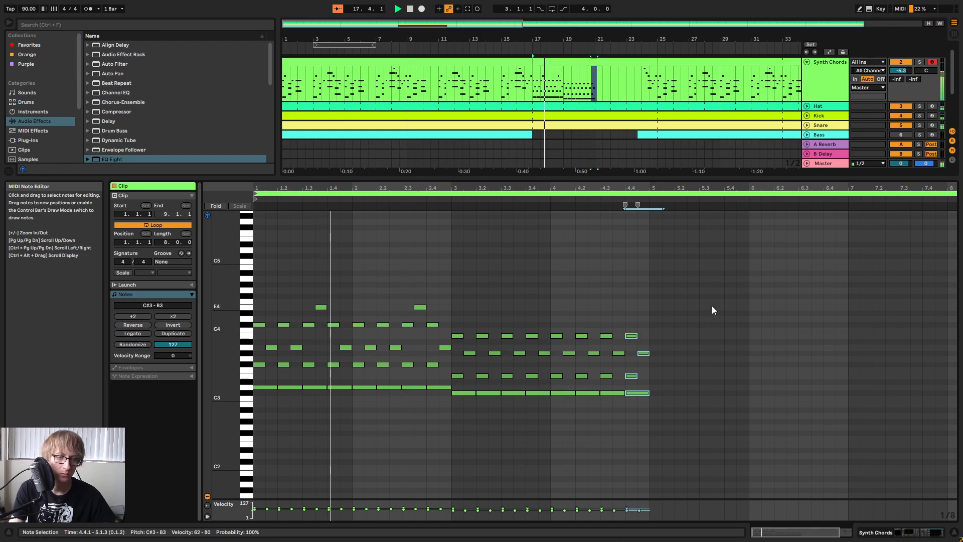
{"action": "left_click", "coordinate": [736, 307]}
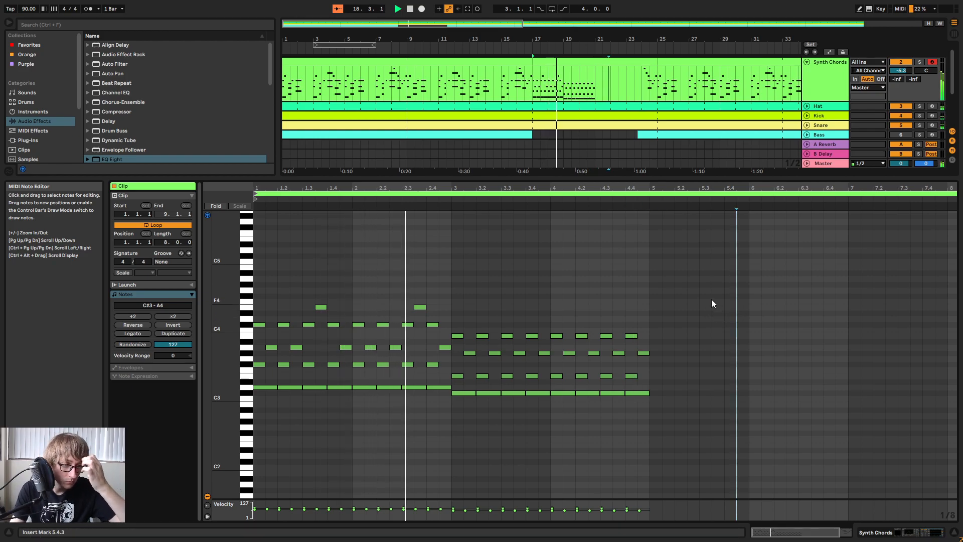
{"action": "left_click_drag", "start_coordinate": [477, 188], "coordinate": [477, 191]}
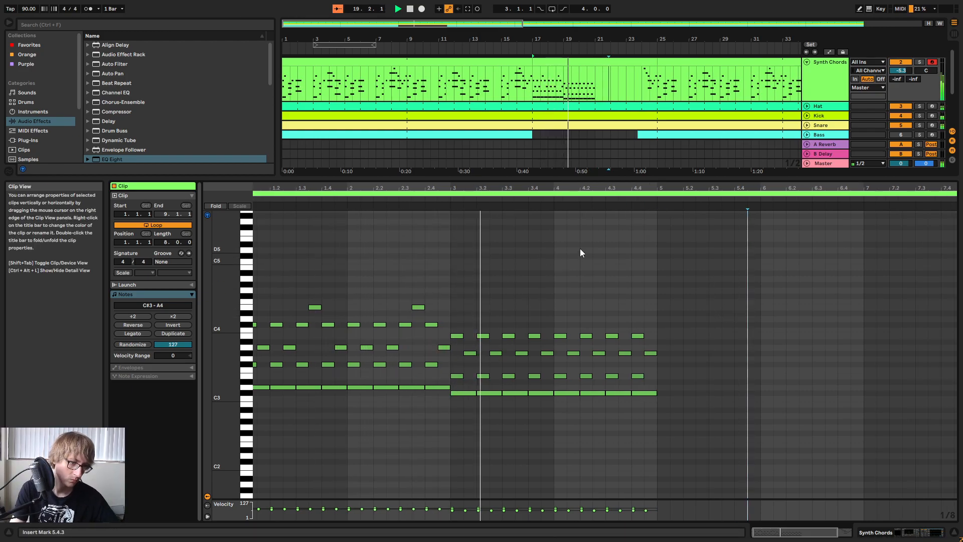
Try bars 3 and 4 with their C#3 bass notes deactivated.
{"action": "left_click_drag", "start_coordinate": [456, 425], "coordinate": [748, 392]}
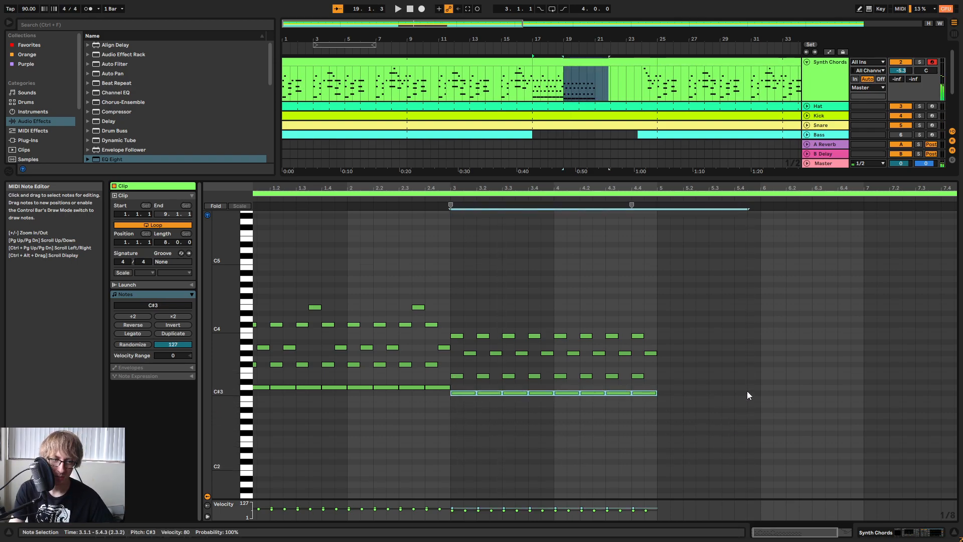
{"action": "key", "text": "ctrl+l"}
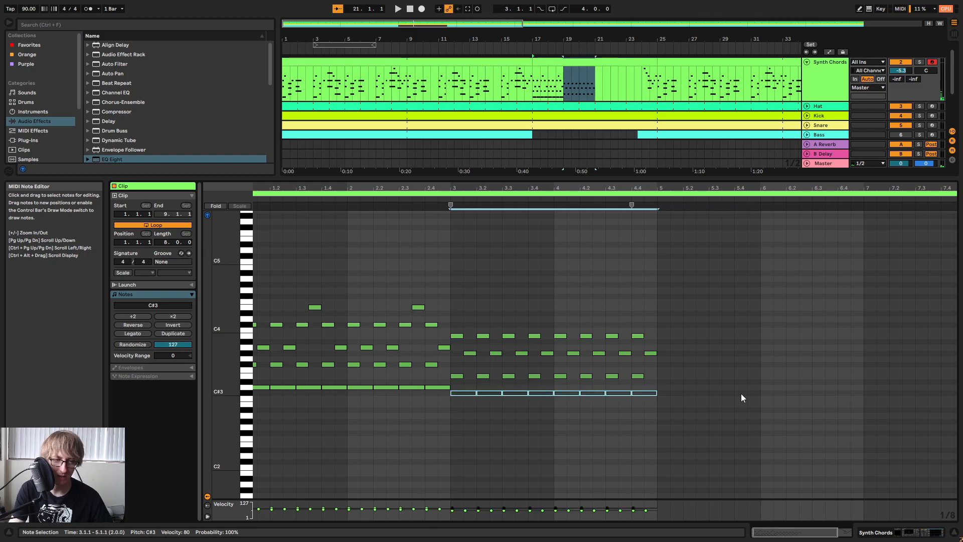
{"action": "key", "text": "space"}
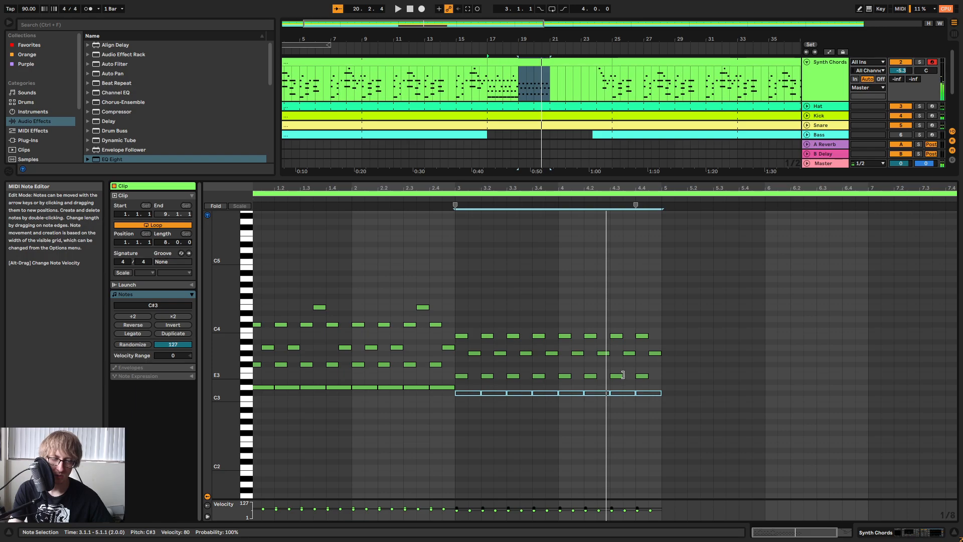
Try the bass notes of bars 3 and 4 at B2, and return them to C#3.
{"action": "key", "text": "Down"}
{"action": "key", "text": "Down"}
{"action": "key", "text": "space"}
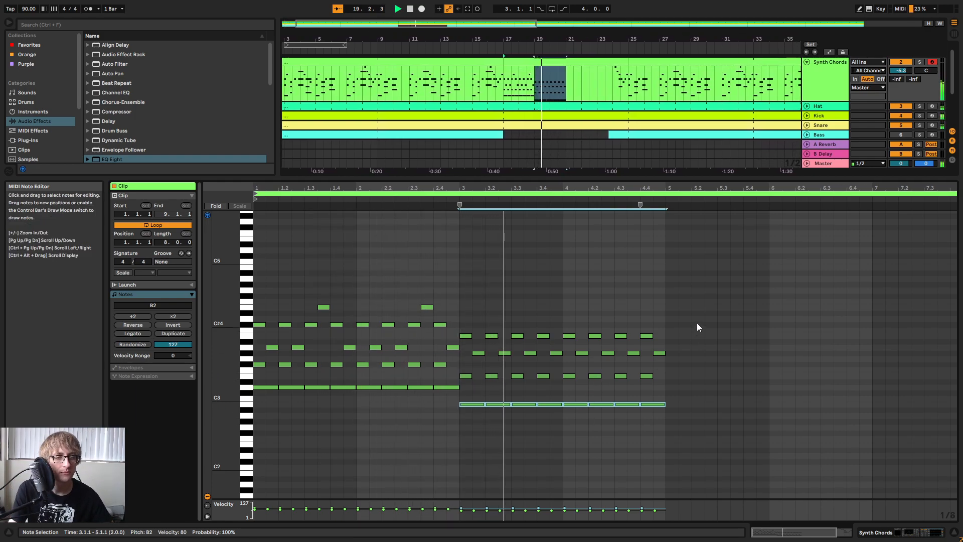
{"action": "key", "text": "Up"}
{"action": "key", "text": "Up"}
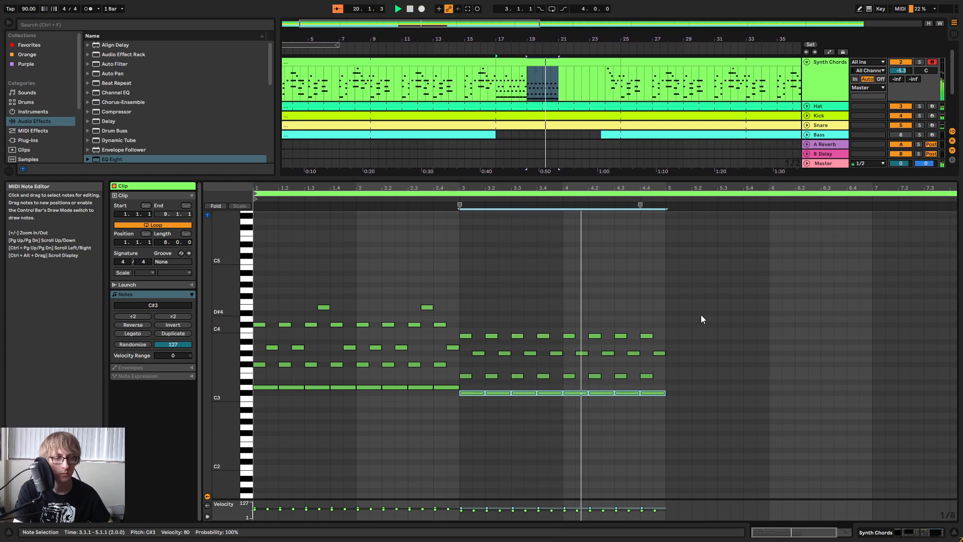
Try only the bar 3 bass notes at B2 during playback, and move them back to C#3.
{"action": "left_click_drag", "start_coordinate": [461, 409], "coordinate": [558, 388]}
{"action": "key", "text": "Down"}
{"action": "key", "text": "Down"}
{"action": "left_click", "coordinate": [782, 324]}
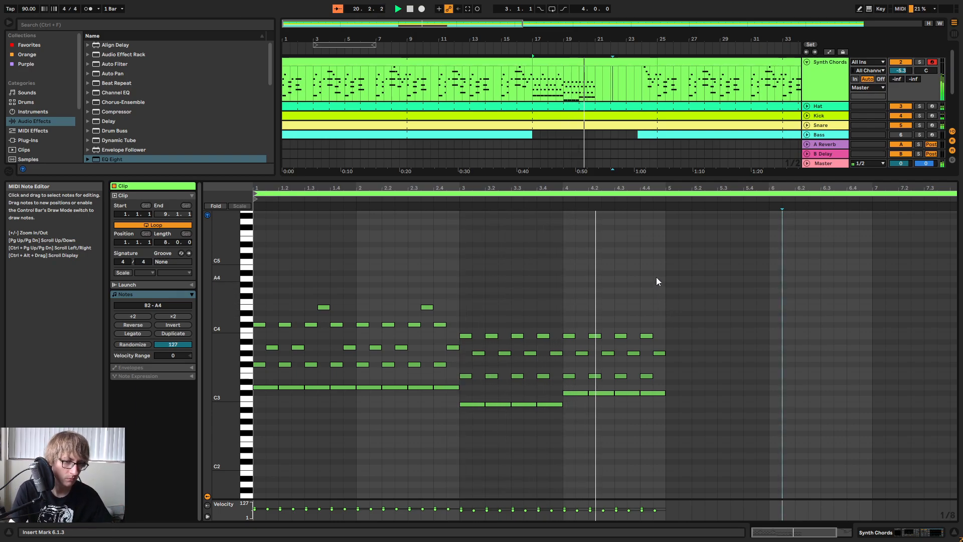
{"action": "left_click_drag", "start_coordinate": [469, 422], "coordinate": [562, 402]}
{"action": "key", "text": "Up"}
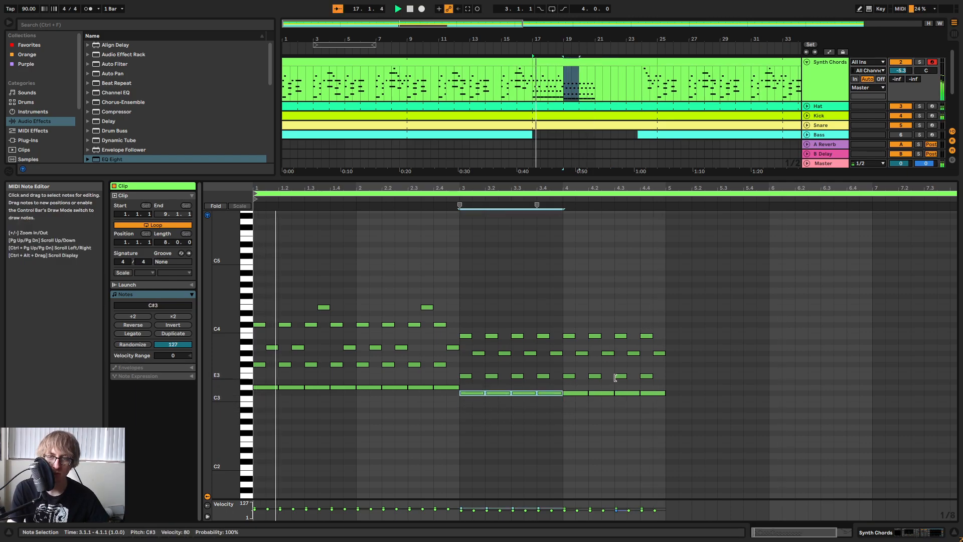
{"action": "left_click", "coordinate": [489, 267]}
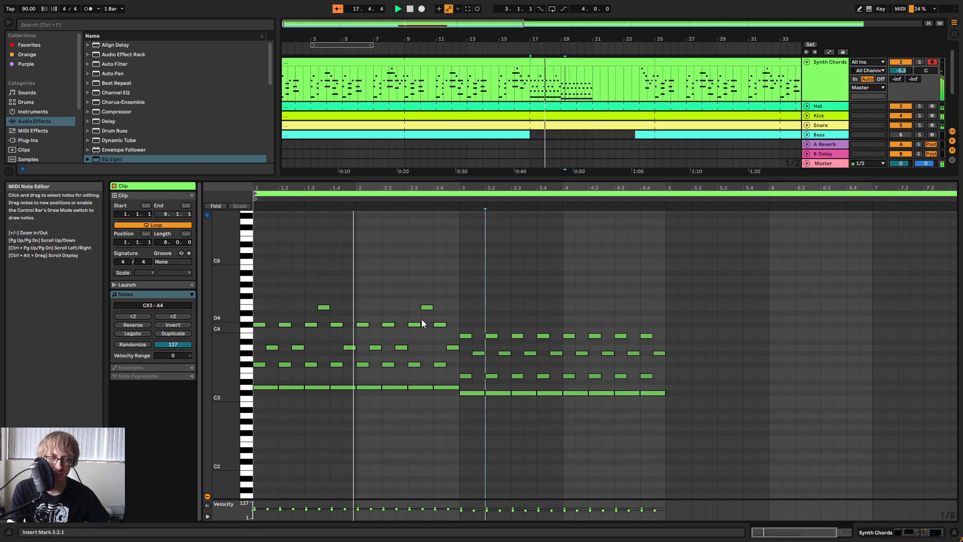
Delete the leftover original notes at the end of the clip in bars 7 and 8.
{"action": "mouse_move", "coordinate": [227, 290]}
{"action": "left_mouse_down"}
{"action": "mouse_move", "coordinate": [258, 293]}
{"action": "mouse_move", "coordinate": [236, 290]}
{"action": "left_mouse_up"}
{"action": "left_click", "coordinate": [727, 327]}
{"action": "scroll", "coordinate": [727, 327], "scroll_direction": "down", "scroll_amount": 2}
{"action": "left_click", "coordinate": [681, 327]}
{"action": "left_click_drag", "start_coordinate": [824, 394], "coordinate": [948, 272]}
{"action": "key", "text": "Delete"}
Duplicate the whole four-bar pattern into bars 5 to 8 and listen to its ending.
{"action": "left_click", "coordinate": [772, 313]}
{"action": "key", "text": "ctrl+a"}
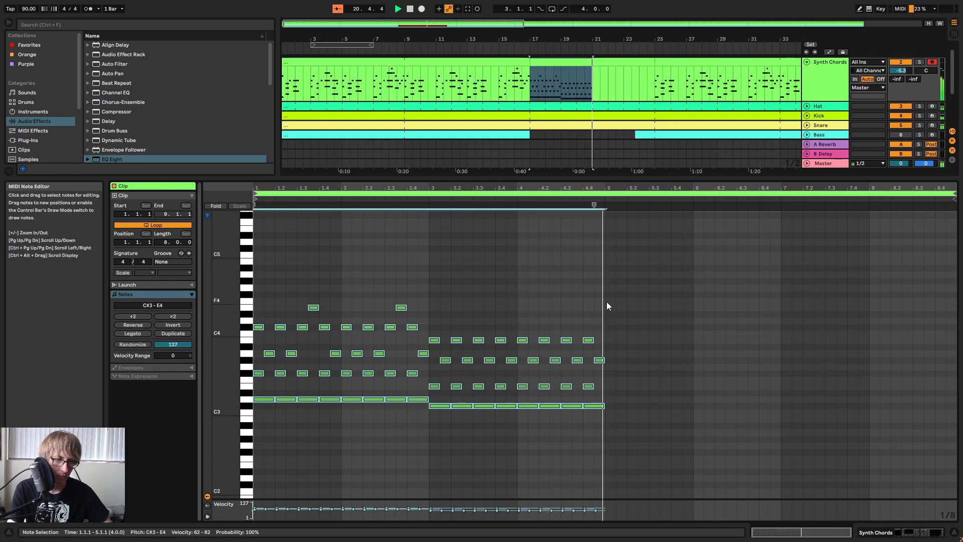
{"action": "key", "text": "ctrl+d"}
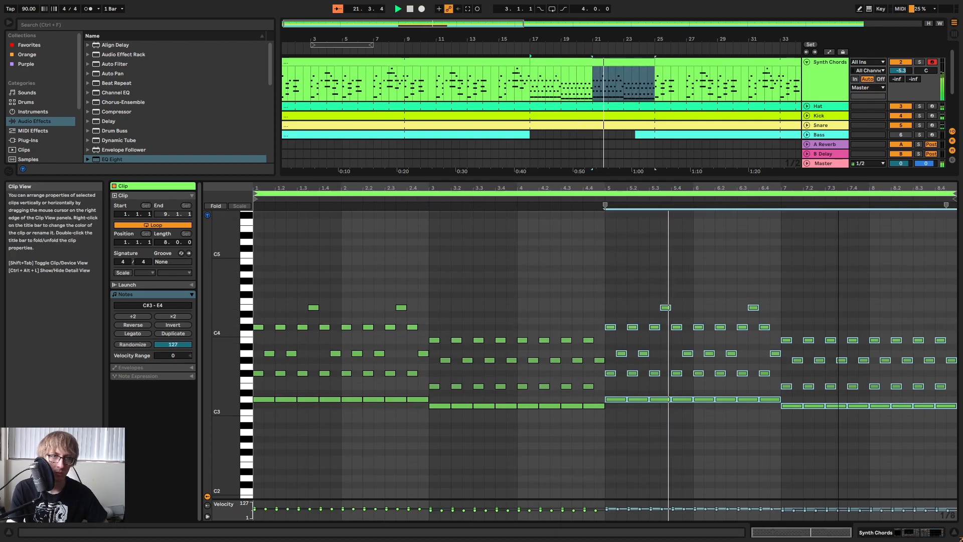
{"action": "mouse_move", "coordinate": [814, 188]}
{"action": "left_mouse_down"}
{"action": "mouse_move", "coordinate": [805, 194]}
{"action": "mouse_move", "coordinate": [814, 187]}
{"action": "left_mouse_up"}
{"action": "key", "text": "space"}
Transpose all notes in bars 7 and 8 of the bar 17 chord clip up three semitones.
{"action": "left_click", "coordinate": [699, 62]}
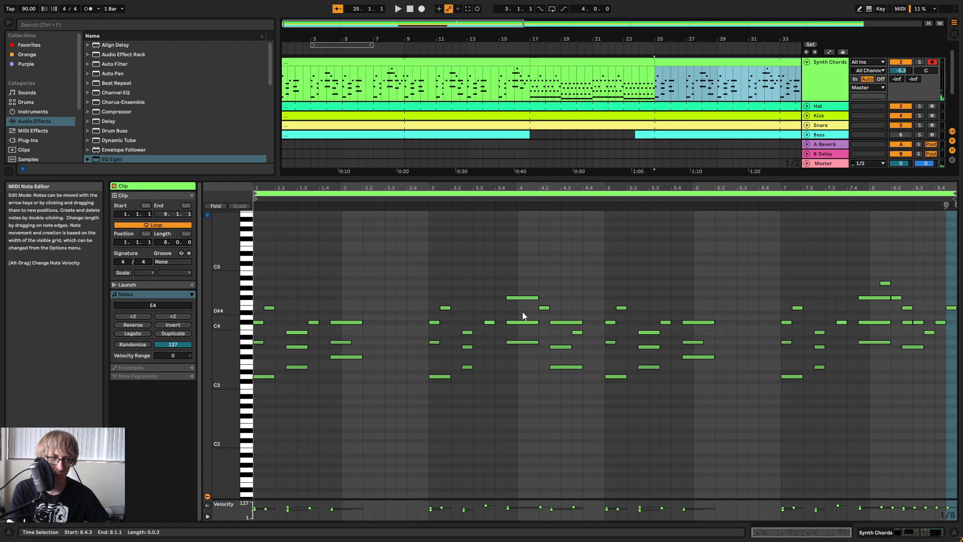
{"action": "left_click", "coordinate": [609, 62]}
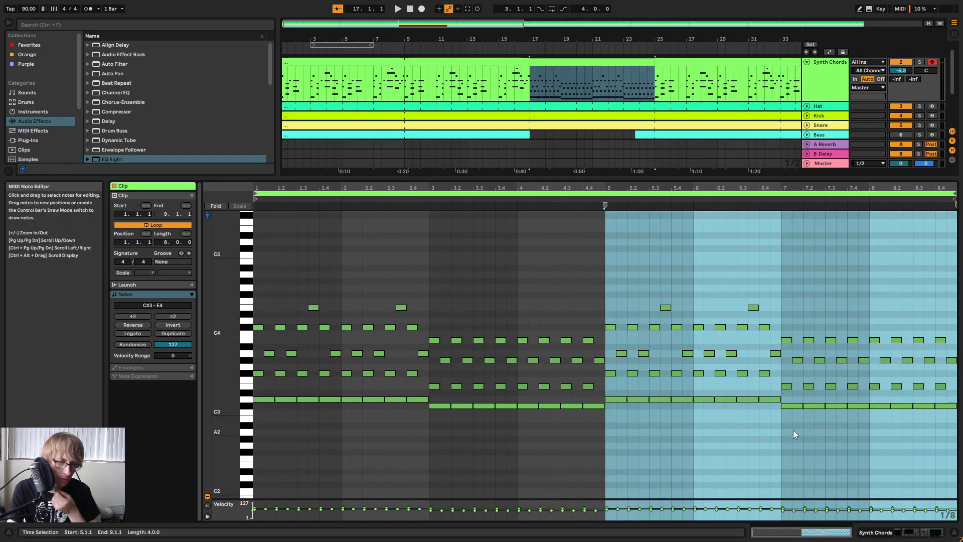
{"action": "left_click_drag", "start_coordinate": [785, 420], "coordinate": [957, 338]}
{"action": "key", "text": "Up"}
{"action": "key", "text": "Up"}
{"action": "key", "text": "Up"}
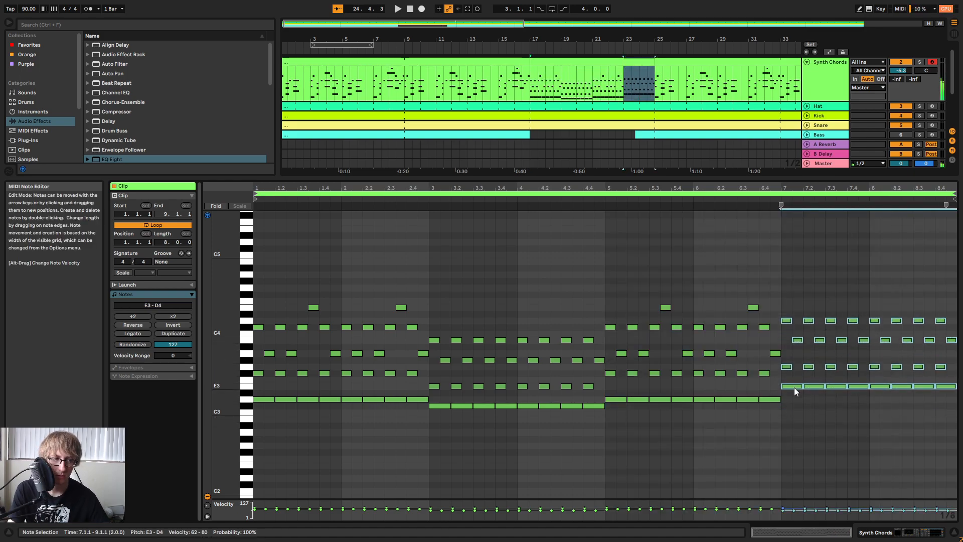
Raise the row of G3 notes in bars 7 and 8 to A3.
{"action": "left_click_drag", "start_coordinate": [955, 382], "coordinate": [785, 365]}
{"action": "key", "text": "Up"}
{"action": "key", "text": "Up"}
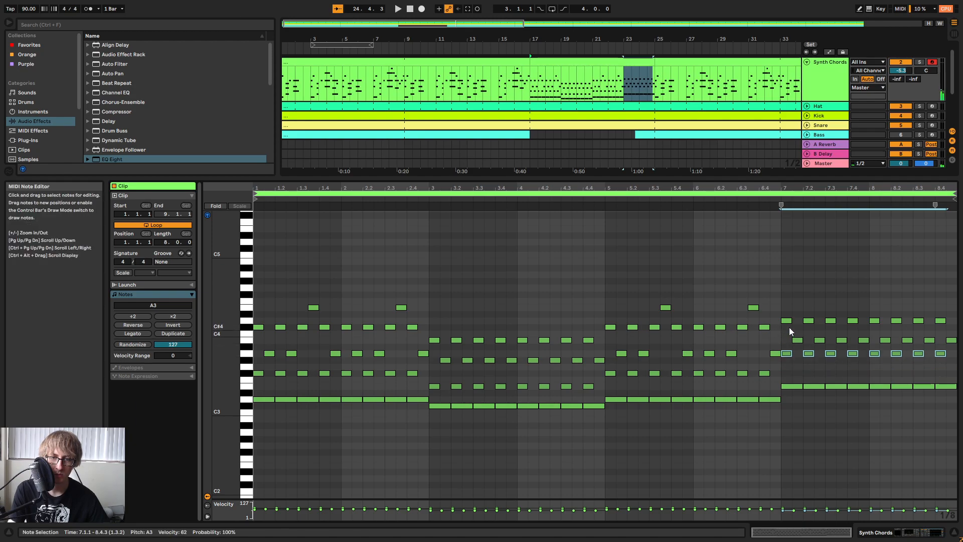
Lower the row of D4 notes in bars 7 and 8 to C#4 and listen to the chord pattern.
{"action": "left_click_drag", "start_coordinate": [780, 324], "coordinate": [945, 301]}
{"action": "key", "text": "Down"}
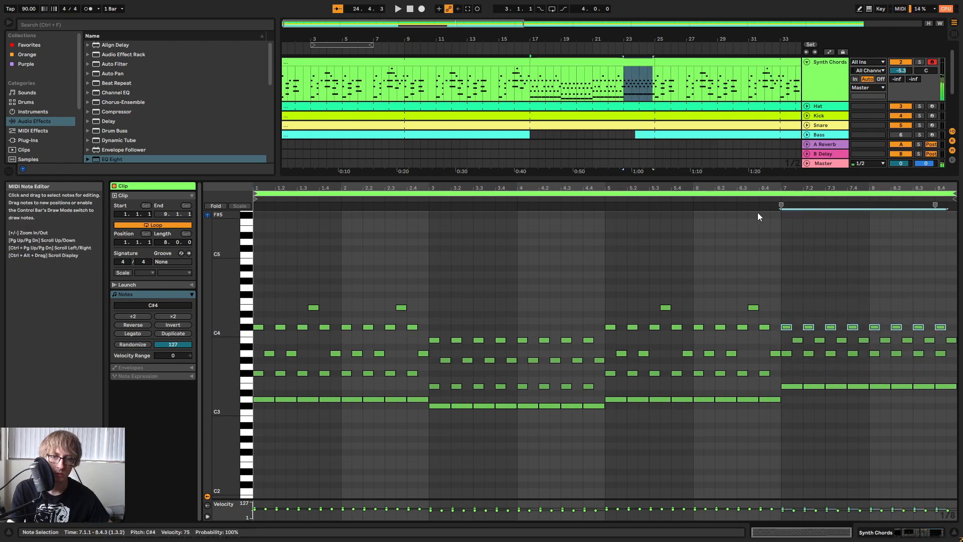
{"action": "key", "text": "space"}
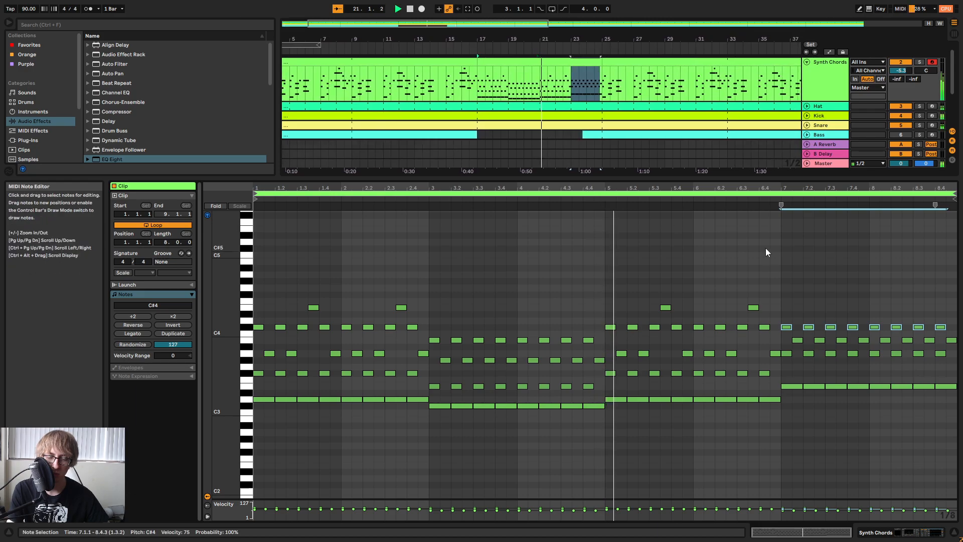
{"action": "left_click_drag", "start_coordinate": [805, 188], "coordinate": [779, 188]}
{"action": "key", "text": "space"}
{"action": "left_click_drag", "start_coordinate": [609, 188], "coordinate": [697, 181]}
{"action": "key", "text": "space"}
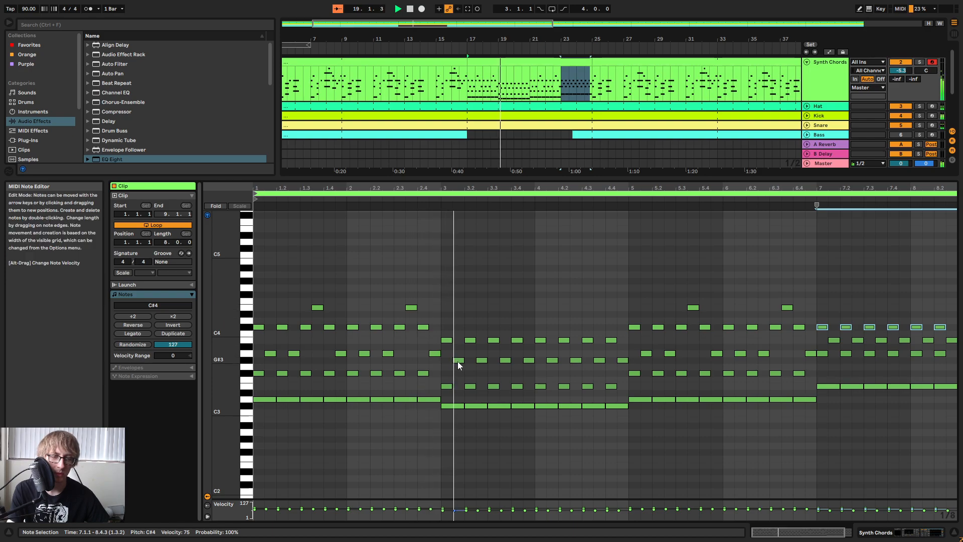
{"action": "key", "text": "space"}
Try lowering the G#3 note at 3.3.3 to F#3 and listen to it.
{"action": "left_click", "coordinate": [506, 360]}
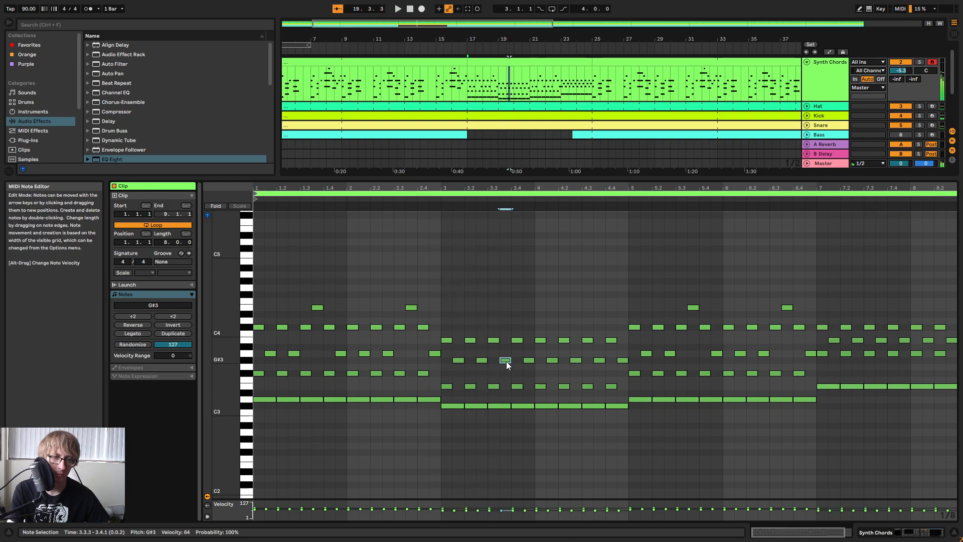
{"action": "left_click_drag", "start_coordinate": [507, 361], "coordinate": [507, 370]}
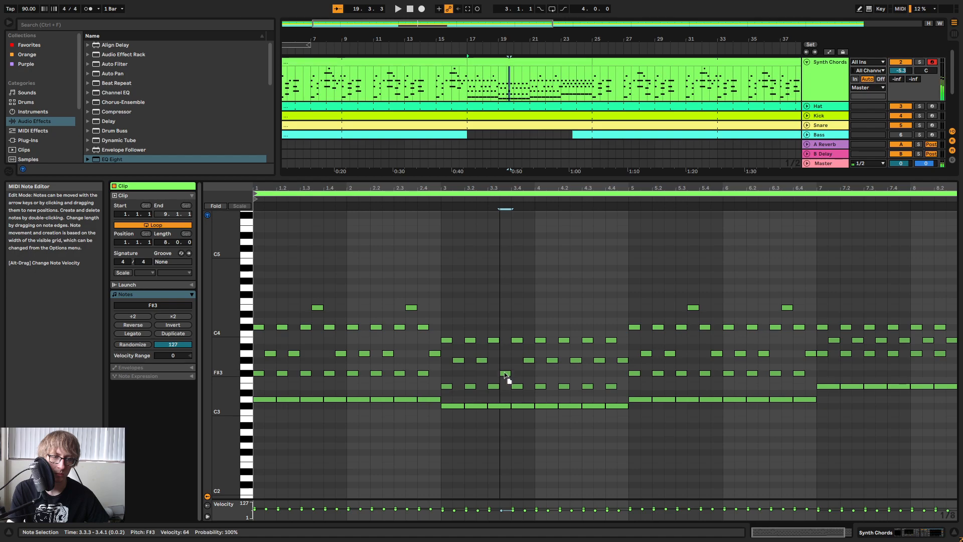
{"action": "left_click", "coordinate": [441, 203]}
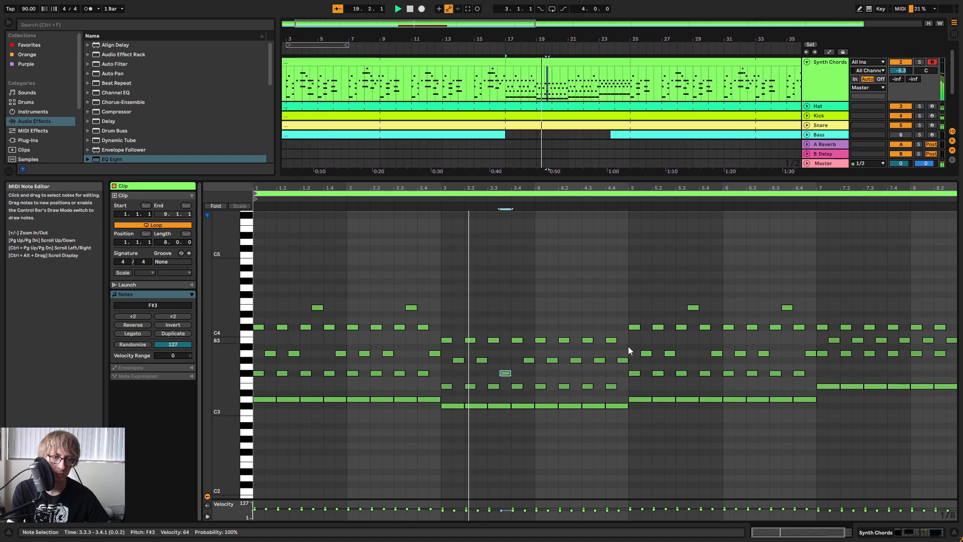
{"action": "key", "text": "space"}
Raise the note at 3.3.3 to C#4 and play bar 3.
{"action": "left_click", "coordinate": [505, 368]}
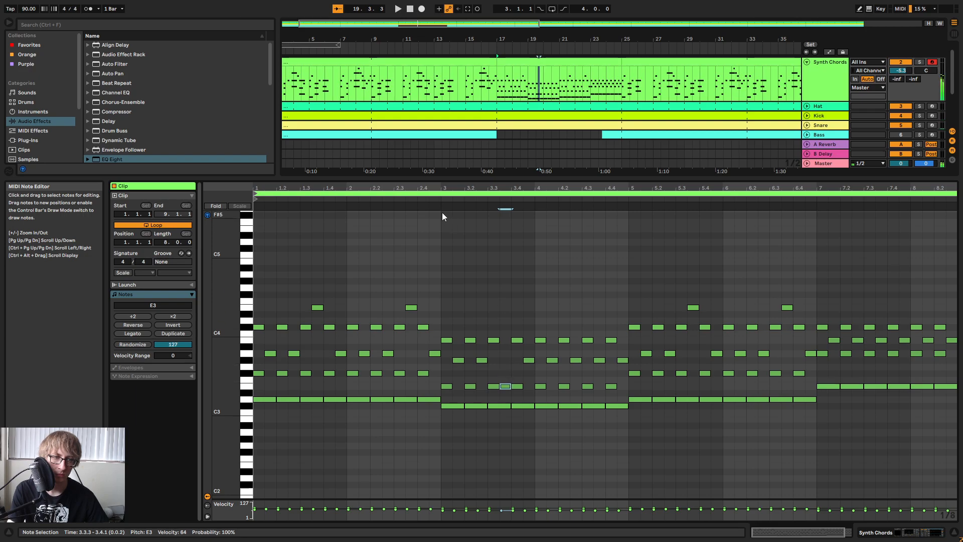
{"action": "key", "text": "Up"}
{"action": "key", "text": "Up"}
{"action": "key", "text": "Up"}
{"action": "key", "text": "Up"}
{"action": "key", "text": "Up"}
{"action": "key", "text": "Up"}
{"action": "key", "text": "Down"}
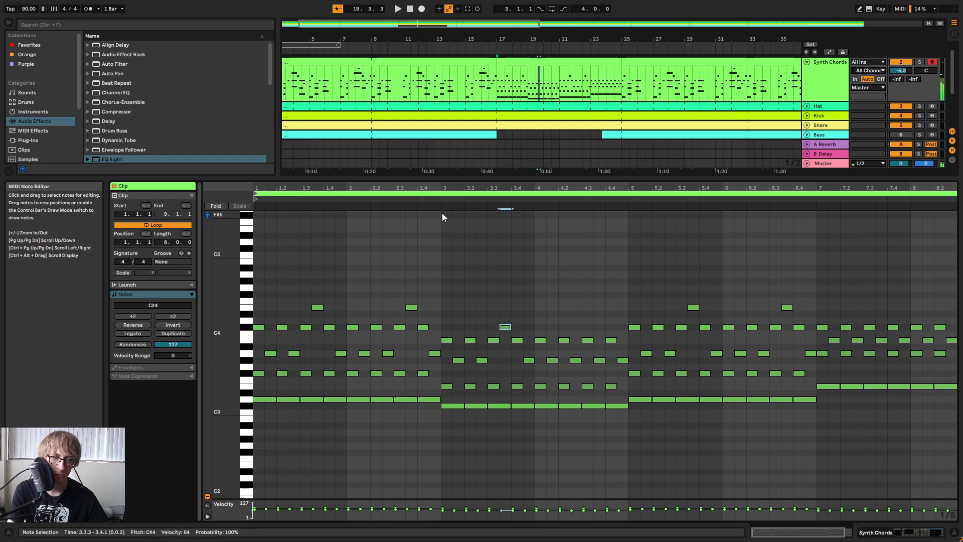
{"action": "left_click", "coordinate": [435, 200]}
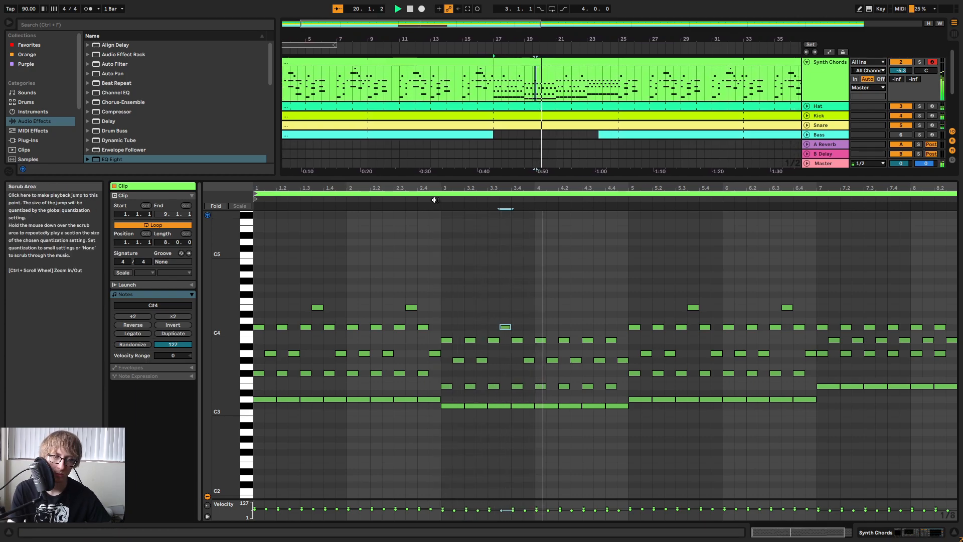
Raise the G#3 note at 4.3.3 to C#4 and the upper note at 4.4.1 to D4.
{"action": "left_click", "coordinate": [600, 360]}
{"action": "key", "text": "Up"}
{"action": "key", "text": "Up"}
{"action": "key", "text": "Up"}
{"action": "key", "text": "Up"}
{"action": "key", "text": "Up"}
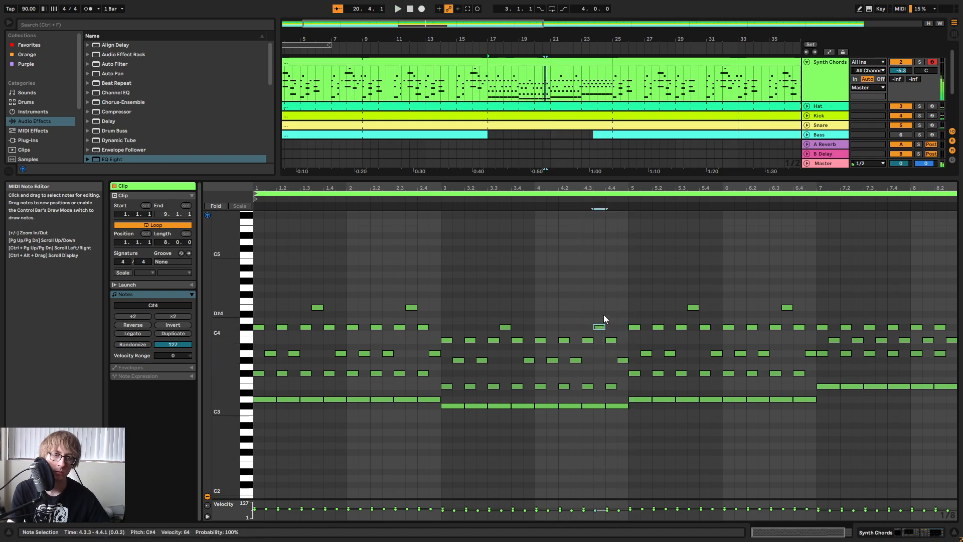
{"action": "left_click", "coordinate": [611, 341]}
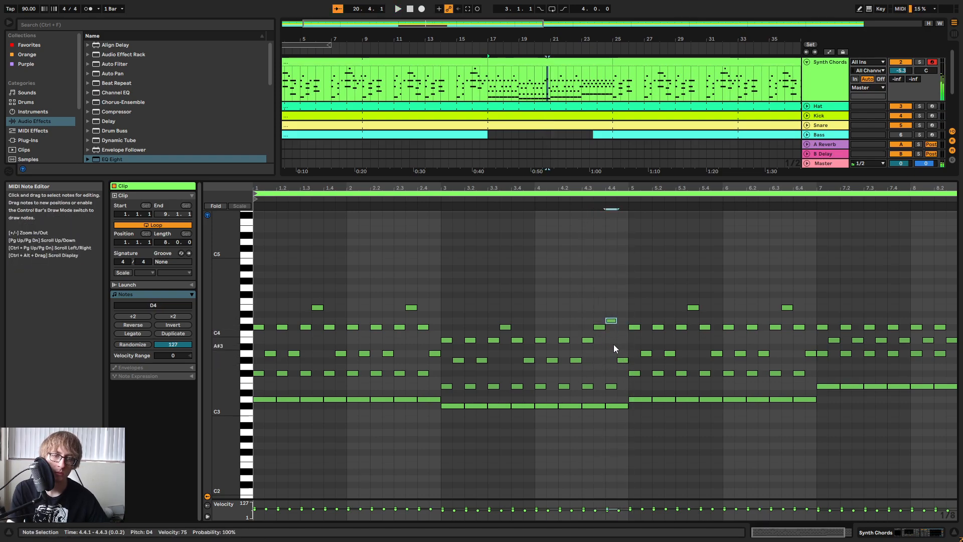
{"action": "left_click", "coordinate": [556, 197]}
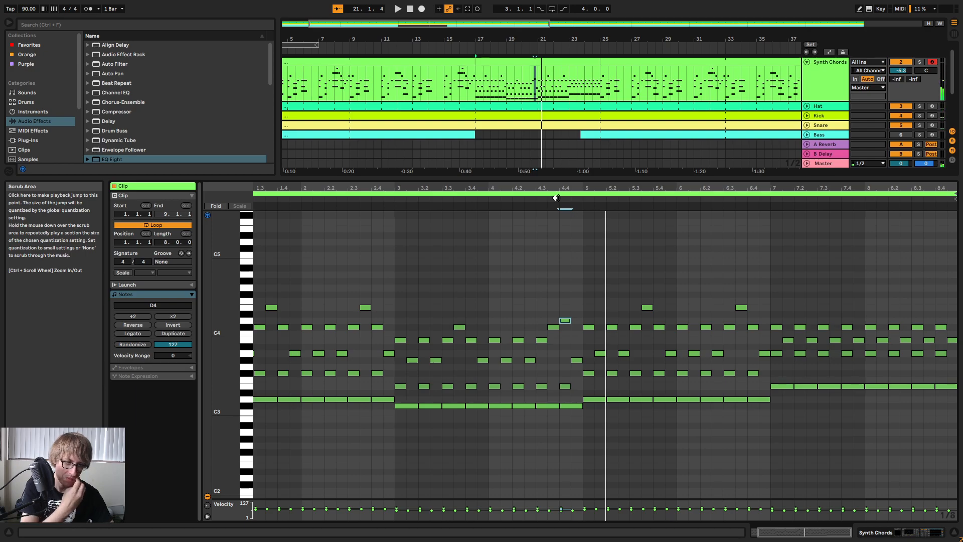
Raise the last melody note of bar 4, at 4.4.3, to E4 and listen through to bar 8.
{"action": "left_click", "coordinate": [577, 362]}
{"action": "key", "text": "Up"}
{"action": "key", "text": "Up"}
{"action": "key", "text": "Up"}
{"action": "key", "text": "Up"}
{"action": "key", "text": "Up"}
{"action": "key", "text": "Up"}
{"action": "key", "text": "Up"}
{"action": "key", "text": "Up"}
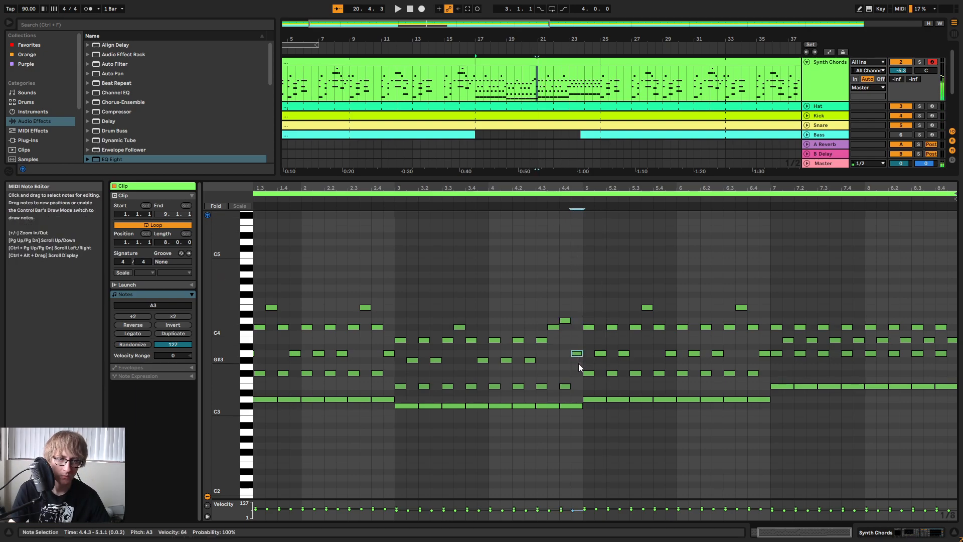
{"action": "key", "text": "space"}
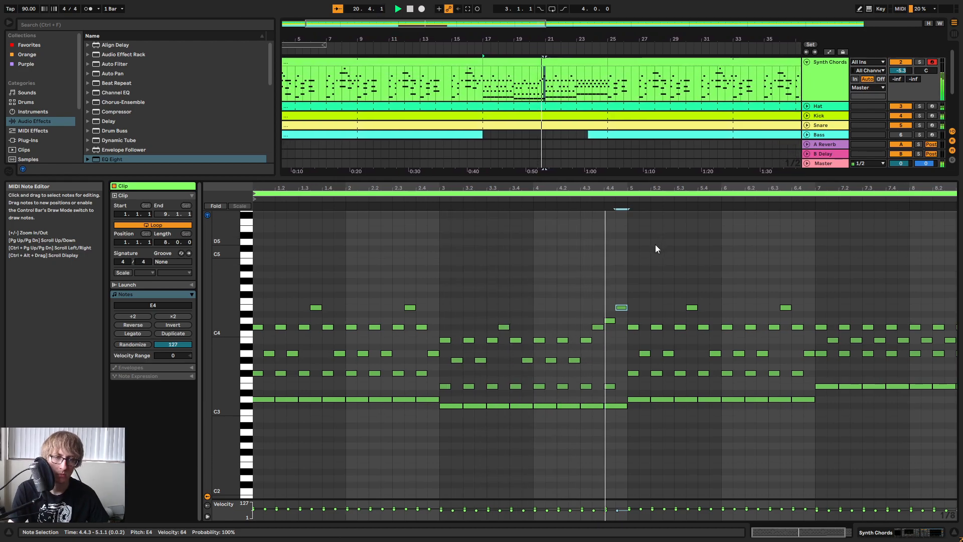
{"action": "mouse_move", "coordinate": [688, 188]}
{"action": "left_mouse_down"}
{"action": "mouse_move", "coordinate": [663, 201]}
{"action": "mouse_move", "coordinate": [688, 170]}
{"action": "left_mouse_up"}
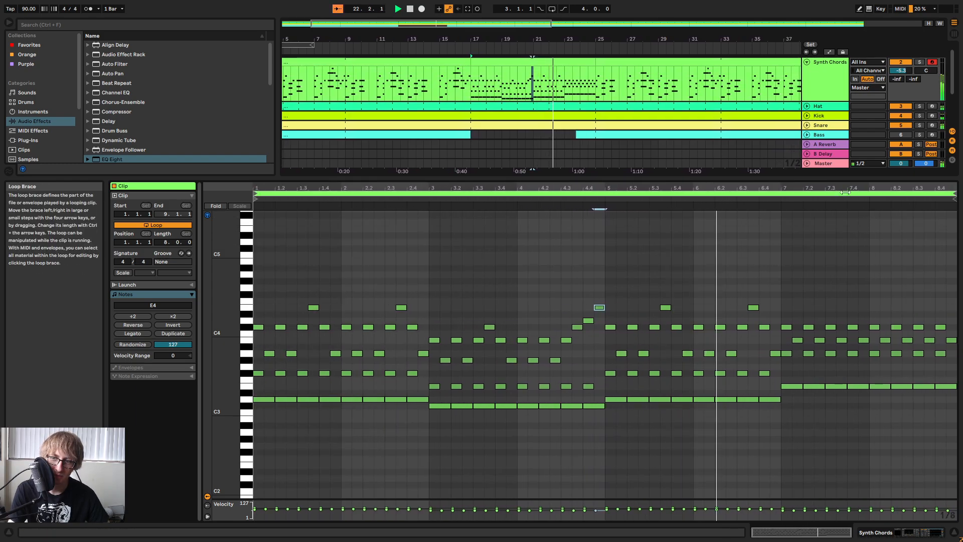
{"action": "left_click_drag", "start_coordinate": [903, 188], "coordinate": [903, 173]}
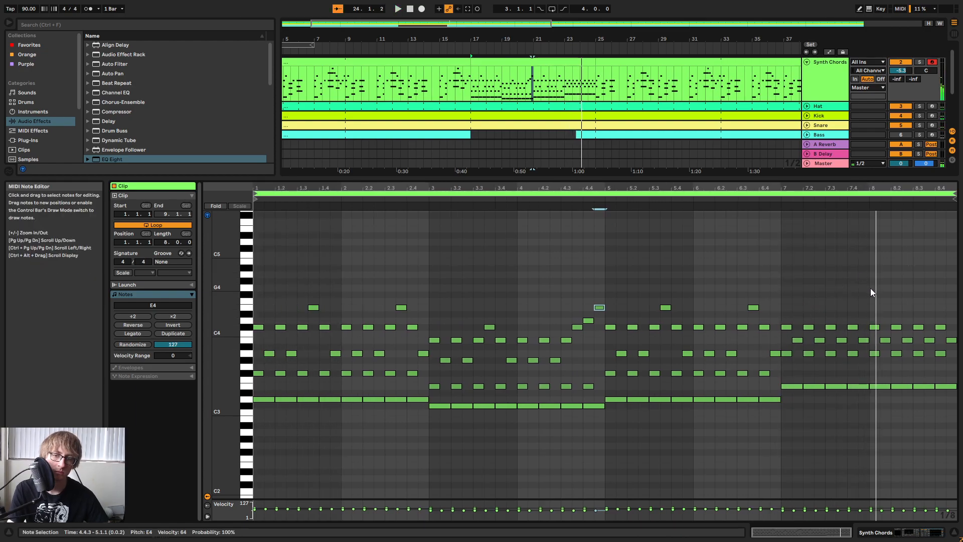
Lower the A3 notes in bar 8 to G#3 and play the pattern back.
{"action": "left_click", "coordinate": [874, 326]}
{"action": "left_click_drag", "start_coordinate": [879, 396], "coordinate": [962, 387]}
{"action": "left_click_drag", "start_coordinate": [873, 357], "coordinate": [957, 357]}
{"action": "key", "text": "Down"}
{"action": "left_click_drag", "start_coordinate": [880, 402], "coordinate": [958, 387]}
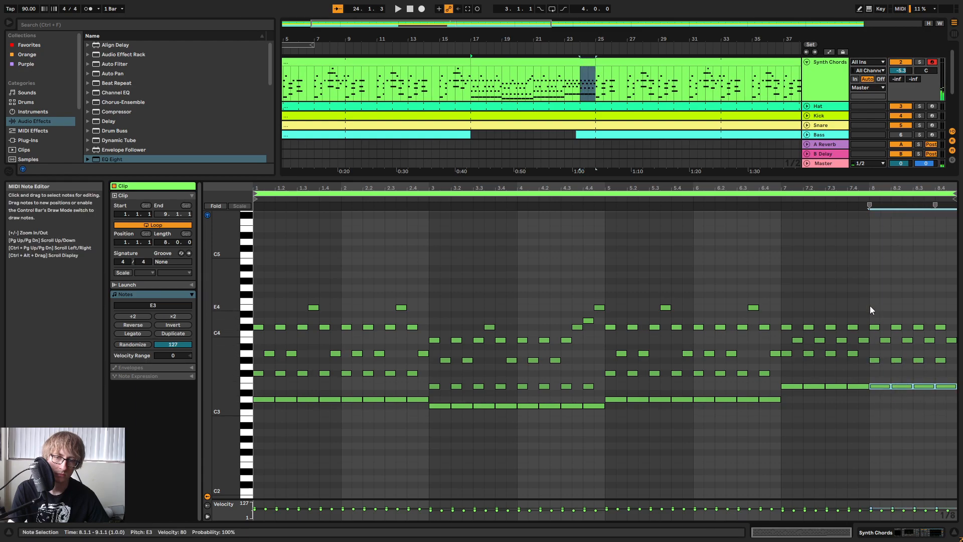
{"action": "key", "text": "space"}
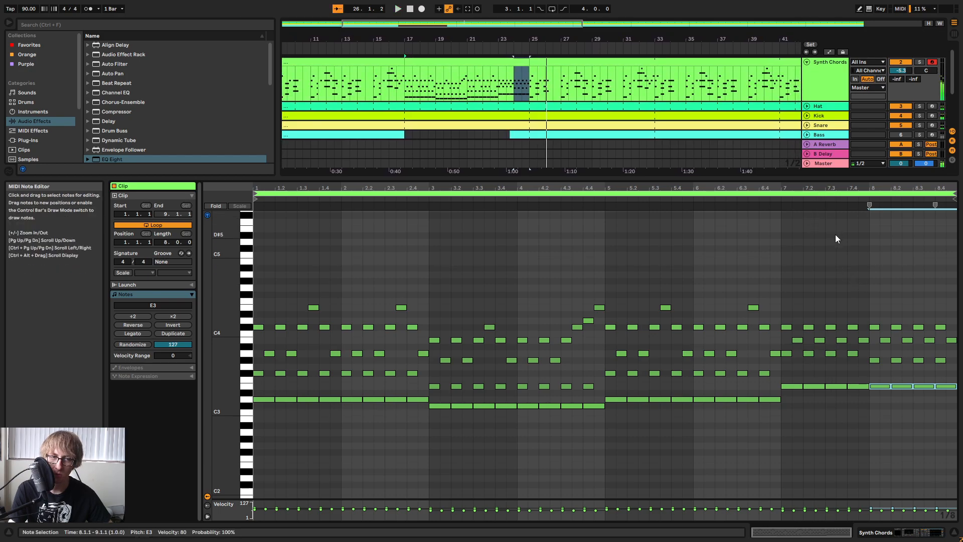
{"action": "left_click", "coordinate": [726, 271]}
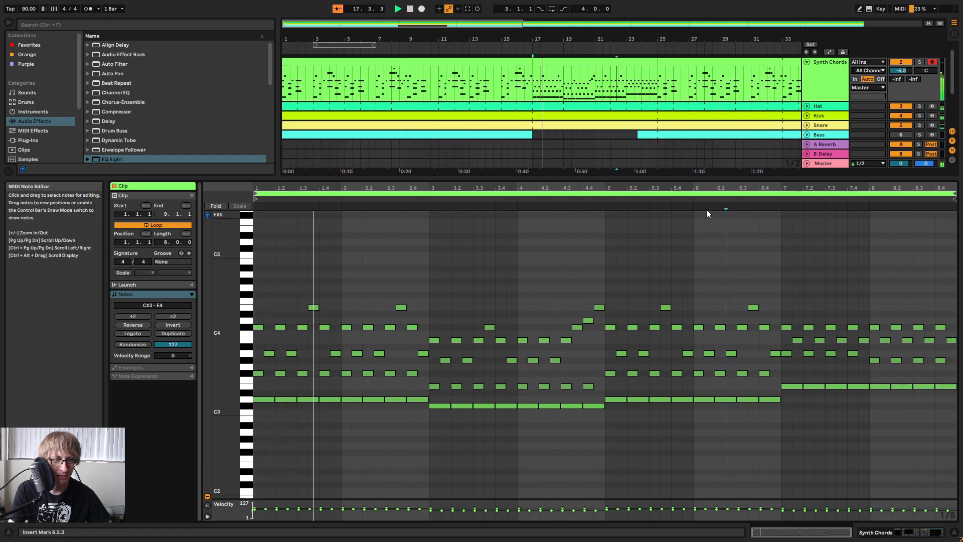
Enlarge the arrangement area and unfold the Kick and Hat tracks.
{"action": "left_click_drag", "start_coordinate": [715, 178], "coordinate": [661, 359]}
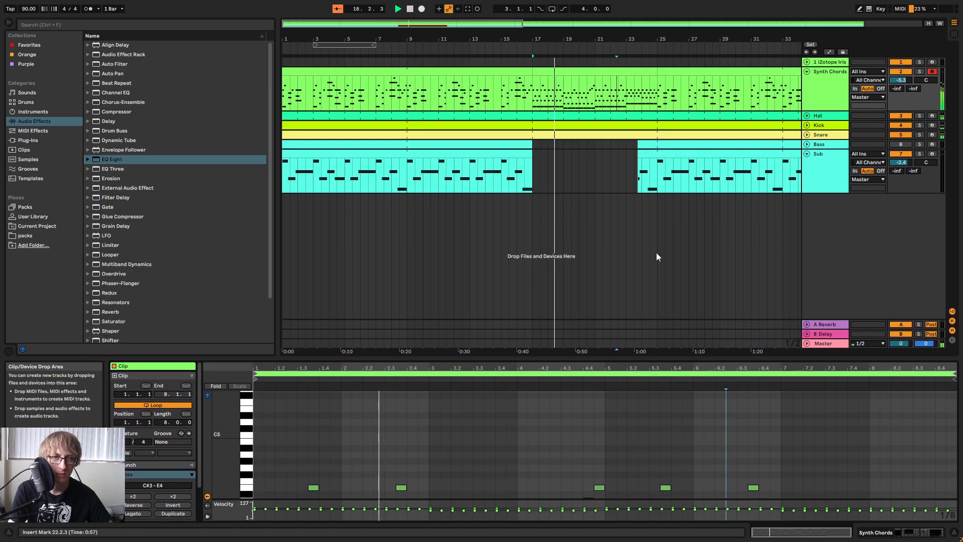
{"action": "left_click", "coordinate": [807, 125]}
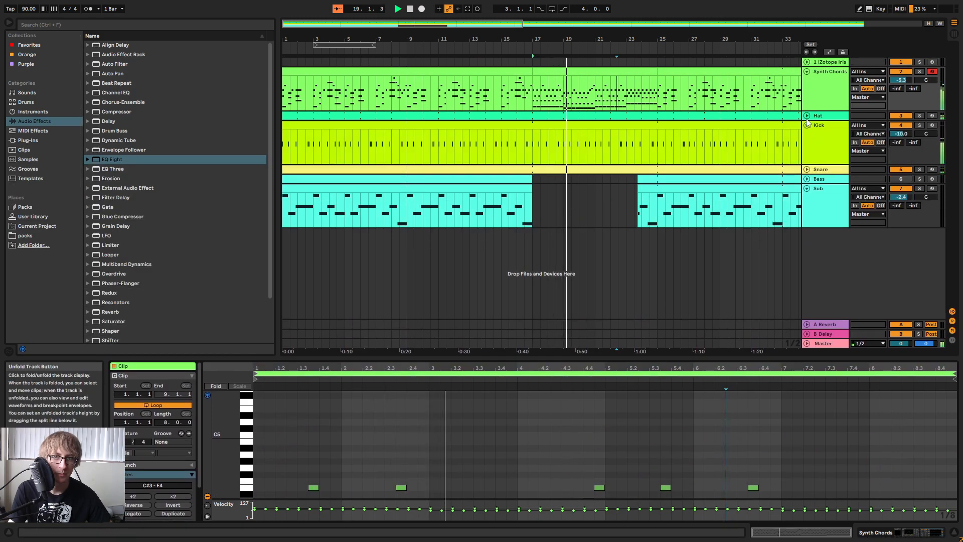
{"action": "left_click", "coordinate": [807, 115]}
Select bars 17 to 24 in the drums and consolidate the Kick part into one eight-bar clip.
{"action": "left_click_drag", "start_coordinate": [537, 117], "coordinate": [639, 159]}
{"action": "key", "text": "space"}
{"action": "key", "text": "space"}
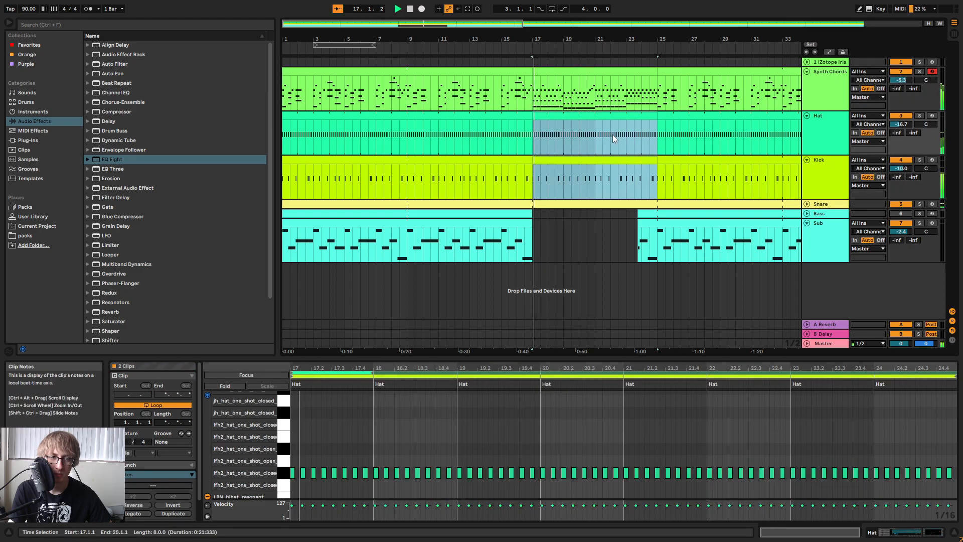
{"action": "left_click", "coordinate": [589, 201]}
{"action": "left_click", "coordinate": [585, 159]}
{"action": "key", "text": "space"}
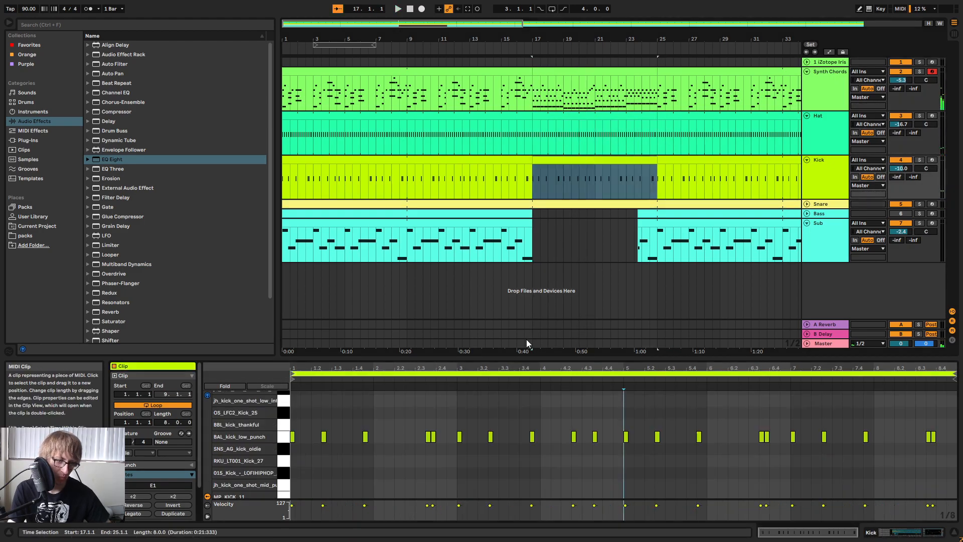
Try moving the kick at 1.2.3 to 1.1.3 in the new Kick clip and listen.
{"action": "left_click_drag", "start_coordinate": [519, 357], "coordinate": [576, 258]}
{"action": "left_click_drag", "start_coordinate": [336, 320], "coordinate": [317, 351]}
{"action": "key", "text": "Left"}
{"action": "key", "text": "Left"}
{"action": "key", "text": "space"}
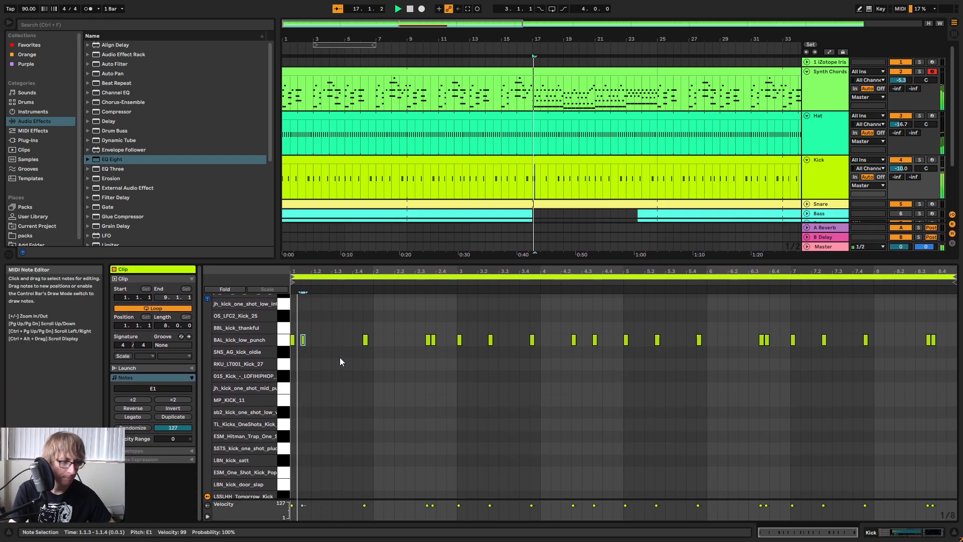
Paste a kick back at 1.2.3 alongside the one at 1.1.3 and play the transition into bar 17.
{"action": "left_click", "coordinate": [319, 338]}
{"action": "key", "text": "ctrl+v"}
{"action": "key", "text": "space"}
{"action": "key", "text": "plus"}
{"action": "key", "text": "plus"}
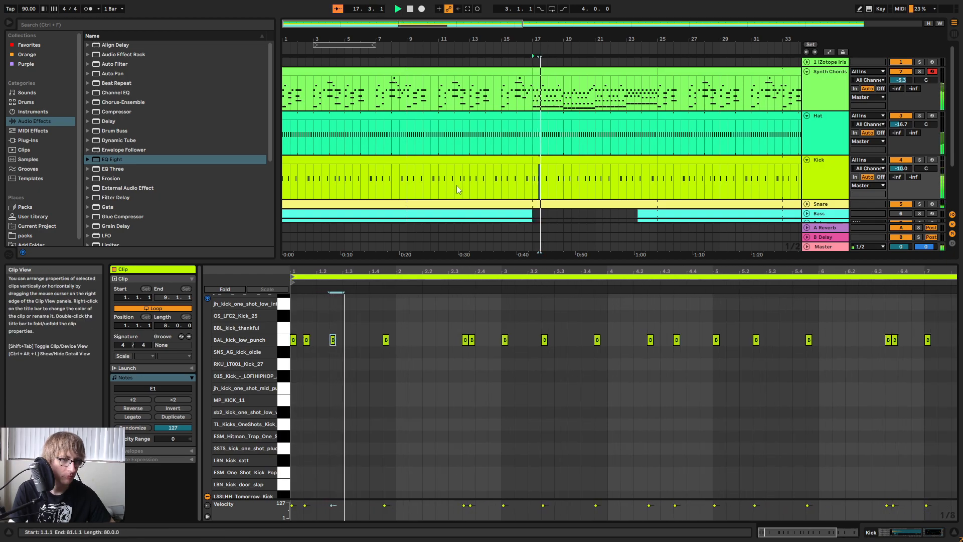
{"action": "left_click", "coordinate": [494, 46]}
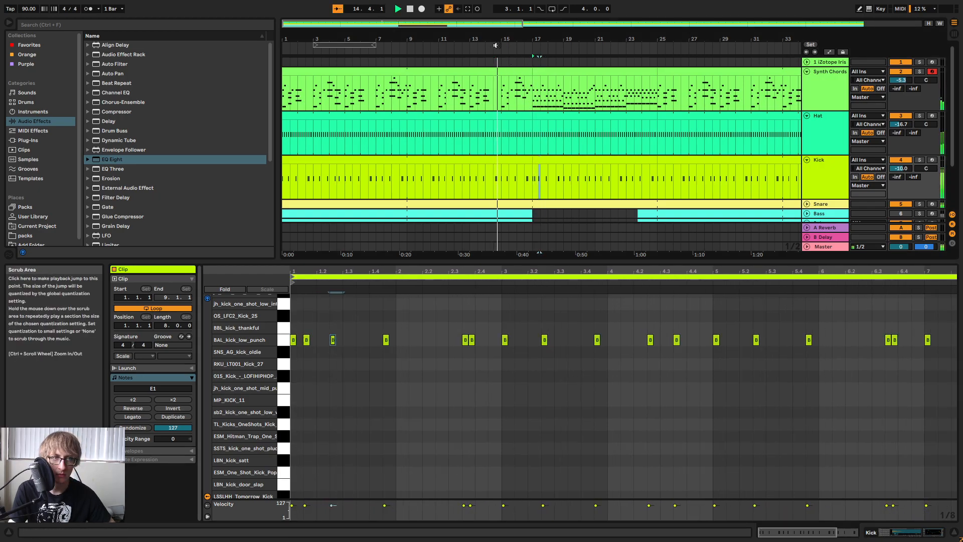
{"action": "left_click", "coordinate": [477, 371]}
{"action": "left_click_drag", "start_coordinate": [428, 271], "coordinate": [459, 261]}
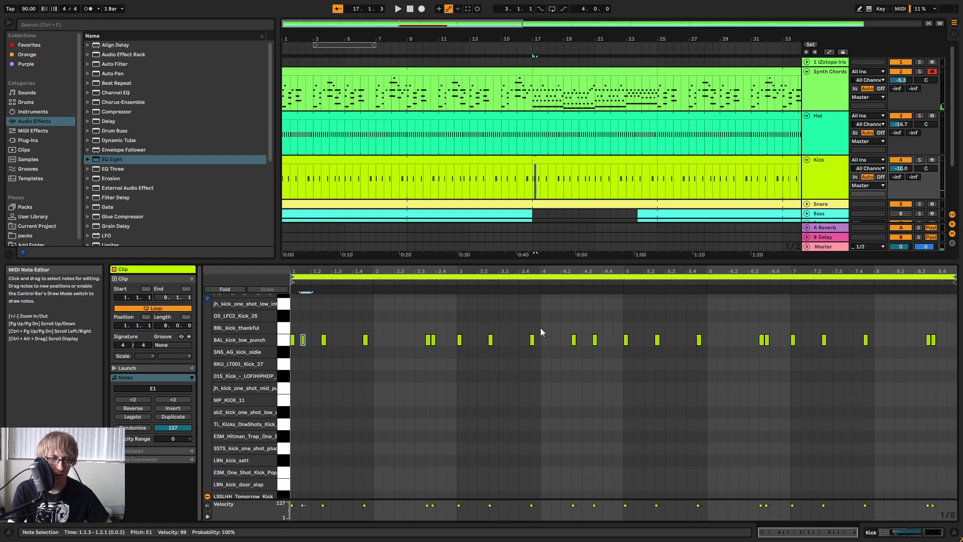
Remove the extra kick at 1.1.3 and replay the start of the clip.
{"action": "key", "text": "space"}
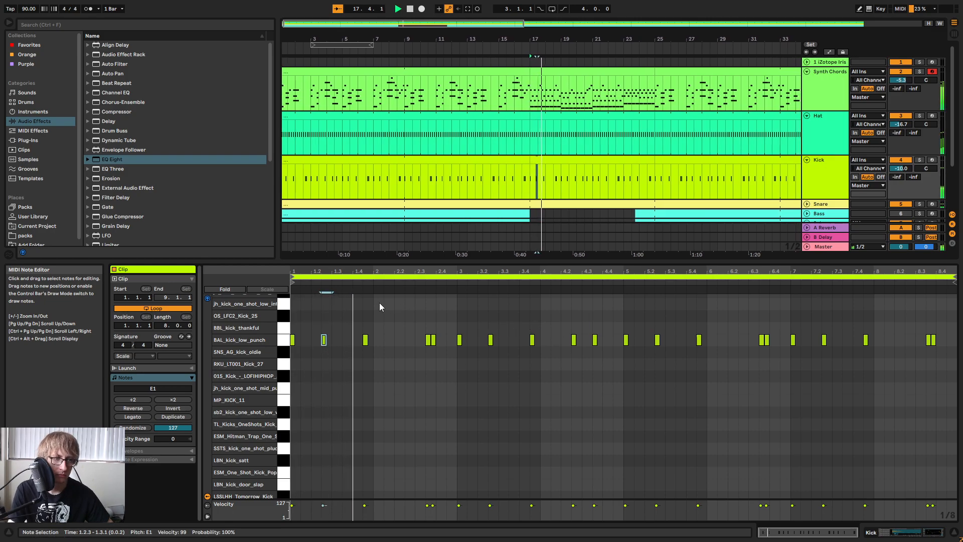
{"action": "key", "text": "space"}
{"action": "key", "text": "space"}
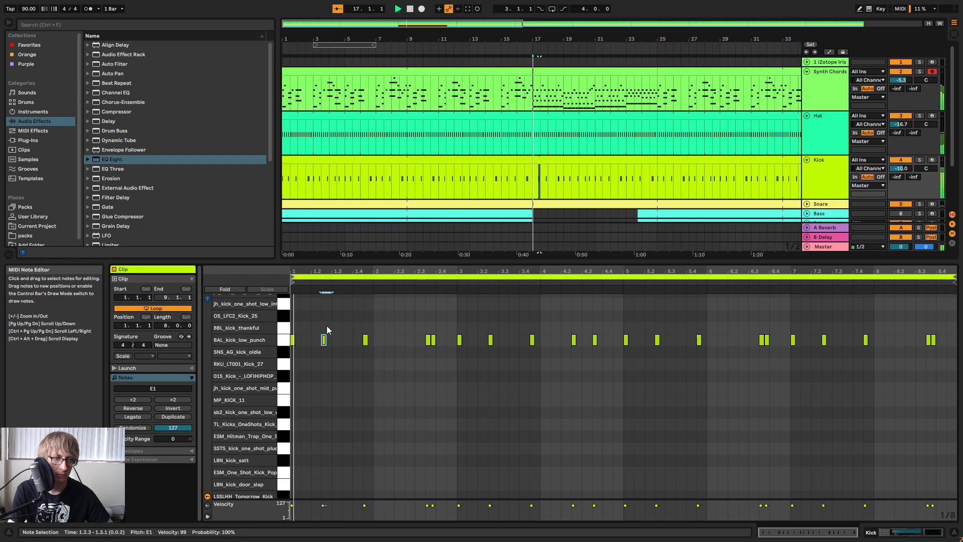
{"action": "left_click_drag", "start_coordinate": [323, 274], "coordinate": [345, 300]}
{"action": "key", "text": "space"}
Move the kick at 1.2.3 to 1.3.1 and the one at 1.4.3 to 1.3.3, checking each by ear.
{"action": "left_click_drag", "start_coordinate": [349, 342], "coordinate": [362, 341]}
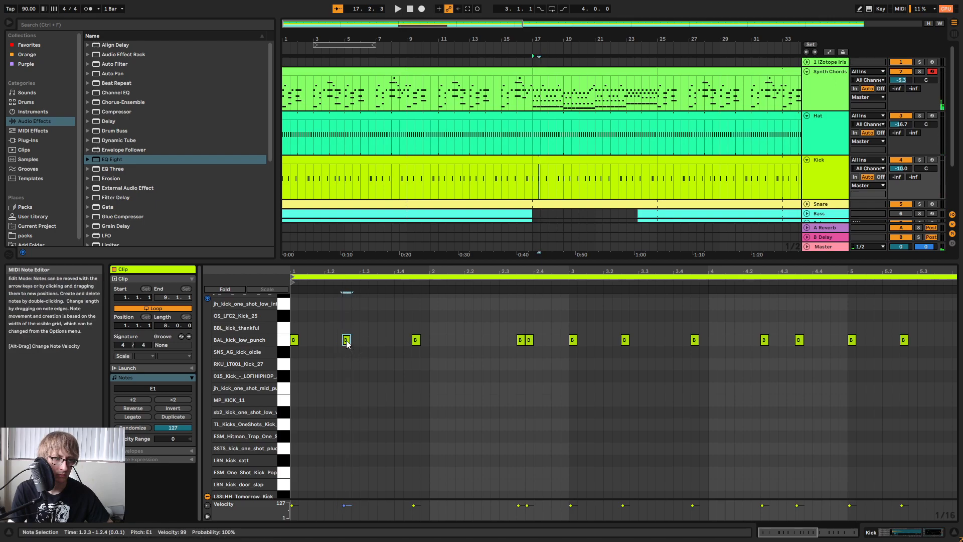
{"action": "left_click_drag", "start_coordinate": [412, 273], "coordinate": [411, 264]}
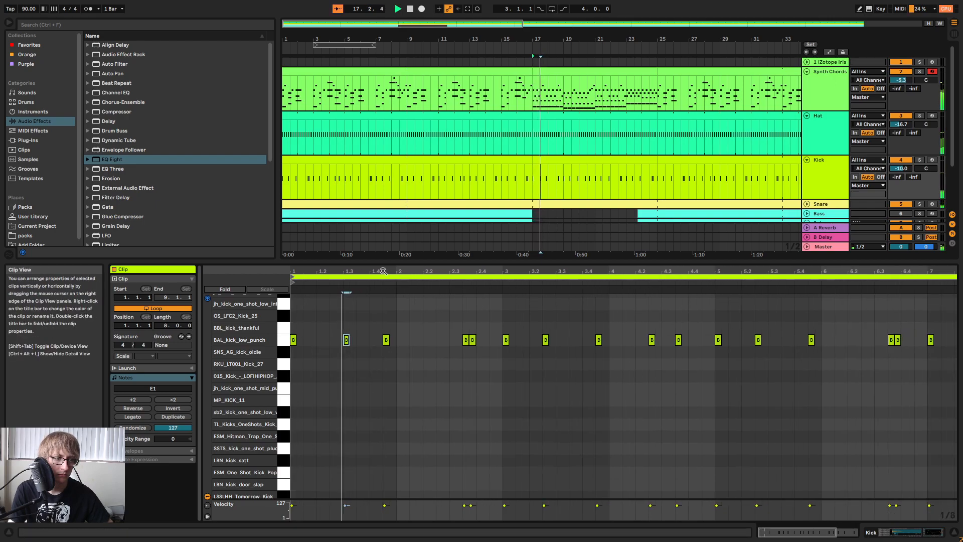
{"action": "key", "text": "space"}
{"action": "left_click_drag", "start_coordinate": [380, 272], "coordinate": [380, 278]}
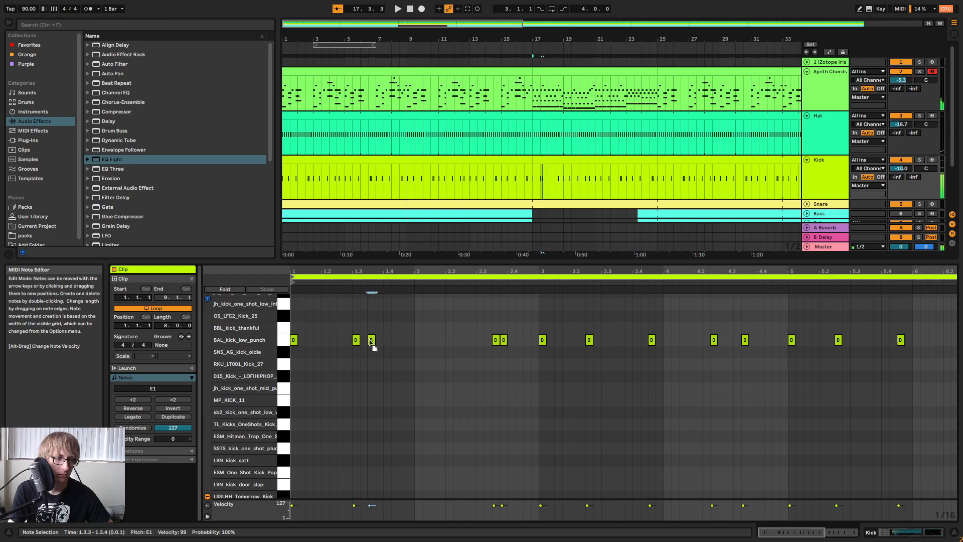
{"action": "left_click_drag", "start_coordinate": [394, 271], "coordinate": [394, 267]}
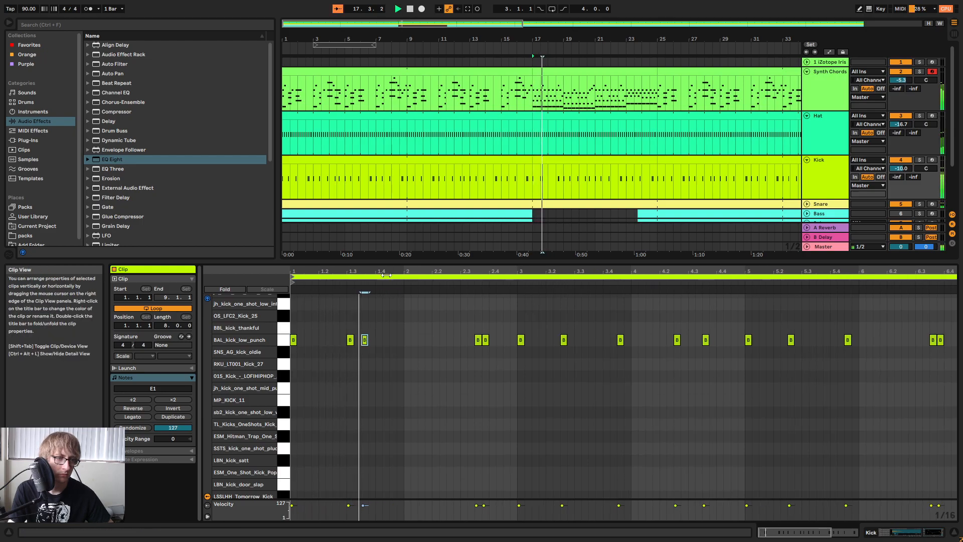
{"action": "key", "text": "space"}
Paste a copy of the 1.3.3 kick at 1.4.3 and listen to the new first-bar rhythm.
{"action": "left_click_drag", "start_coordinate": [370, 309], "coordinate": [363, 346]}
{"action": "left_click", "coordinate": [390, 326]}
{"action": "key", "text": "ctrl+v"}
{"action": "key", "text": "space"}
{"action": "left_click_drag", "start_coordinate": [473, 271], "coordinate": [456, 269]}
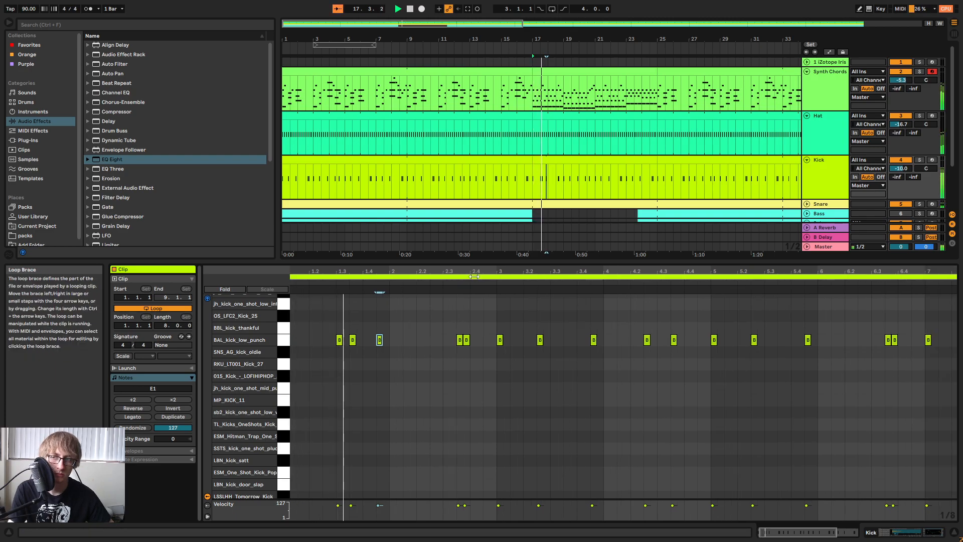
{"action": "key", "text": "space"}
{"action": "left_click_drag", "start_coordinate": [437, 272], "coordinate": [438, 268]}
{"action": "key", "text": "space"}
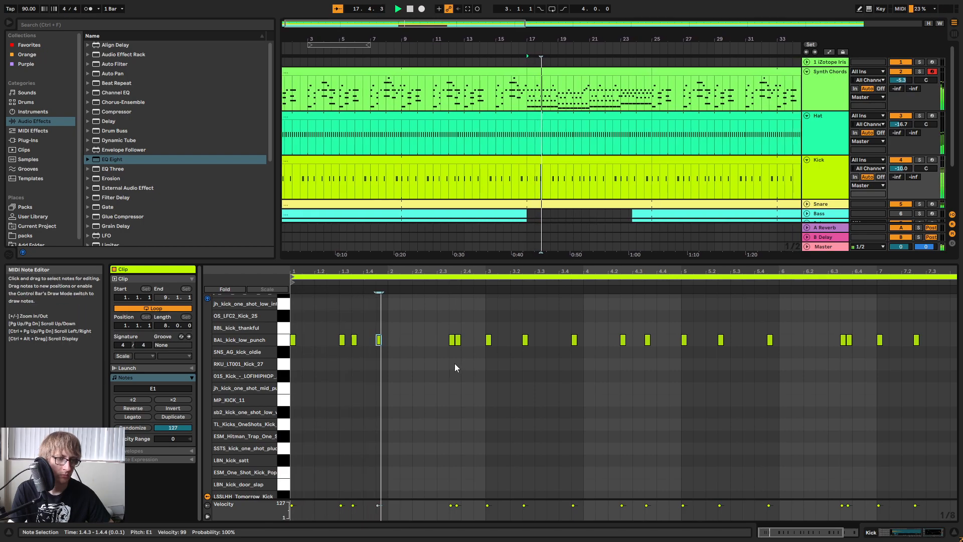
Replace the bar 2 kicks with a copy of the bar 1 kicks, placed at 2.3.1, 2.3.3 and 2.4.3.
{"action": "left_click_drag", "start_coordinate": [441, 355], "coordinate": [491, 336]}
{"action": "left_click_drag", "start_coordinate": [333, 350], "coordinate": [414, 333]}
{"action": "key", "text": "ctrl+c"}
{"action": "left_click", "coordinate": [437, 327]}
{"action": "key", "text": "ctrl+v"}
Clear the old kicks from bar 3 onward and repeat the new two-bar kick pattern through bars 3 to 6, listening along.
{"action": "left_click_drag", "start_coordinate": [515, 385], "coordinate": [956, 324]}
{"action": "key", "text": "Delete"}
{"action": "left_click_drag", "start_coordinate": [509, 308], "coordinate": [287, 370]}
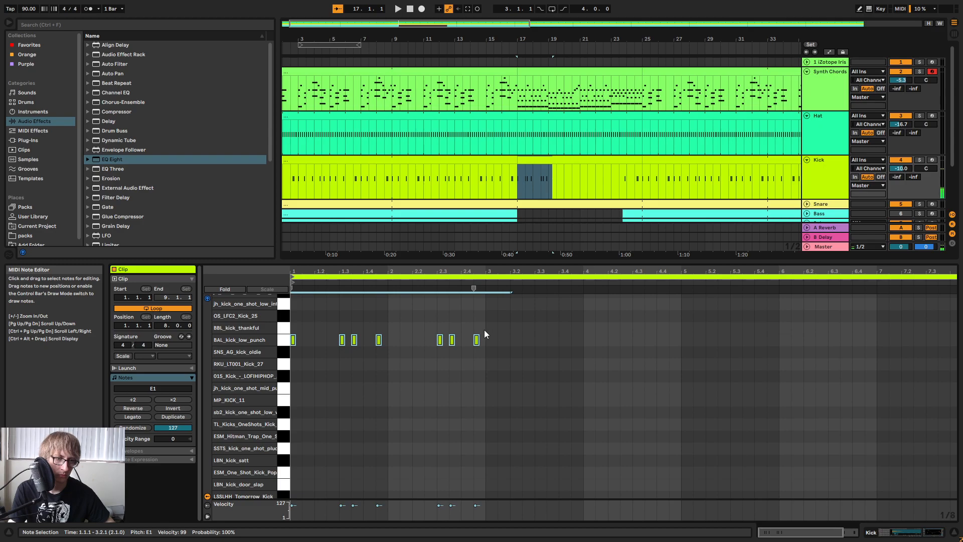
{"action": "key", "text": "ctrl+d"}
{"action": "key", "text": "space"}
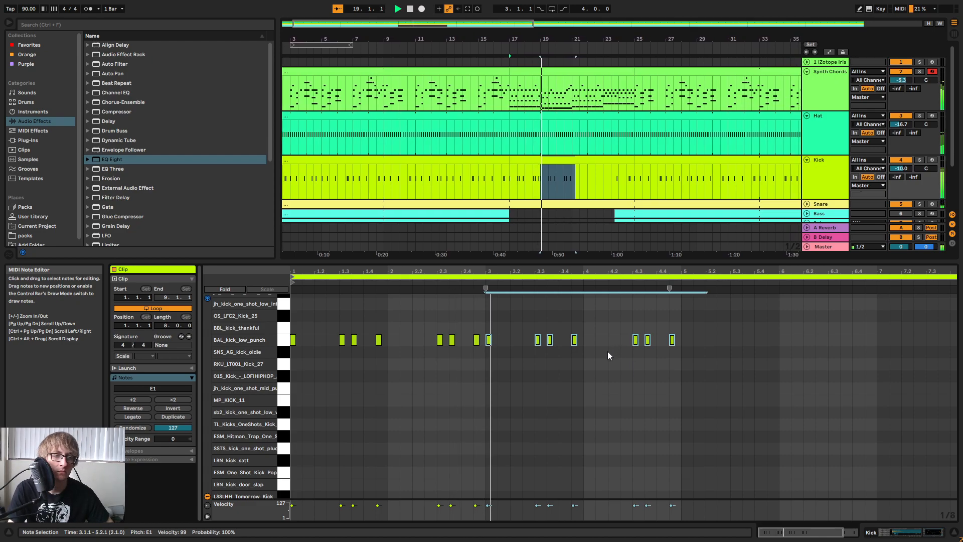
{"action": "left_click", "coordinate": [681, 323]}
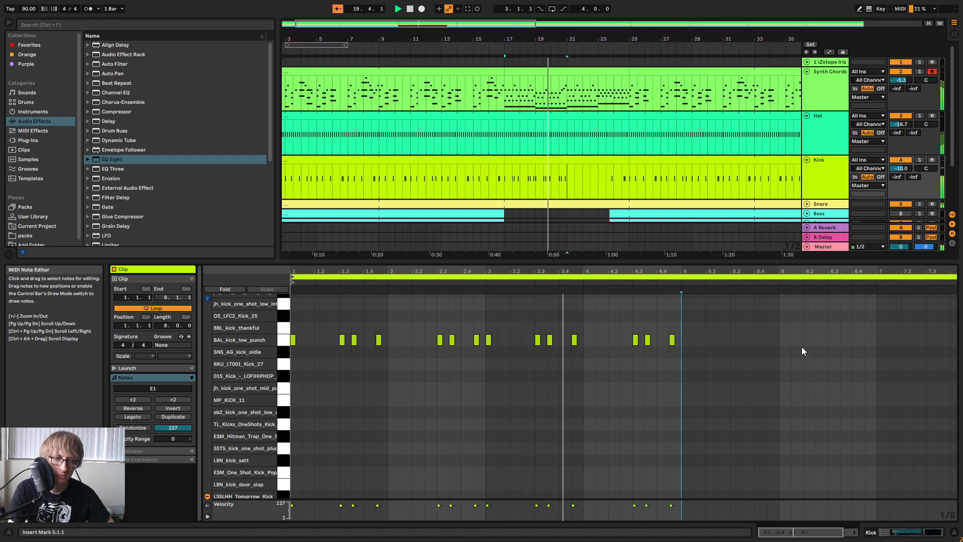
Unfold the Snare track and separate its bars 17 to 24 into their own clip.
{"action": "left_click", "coordinate": [588, 204]}
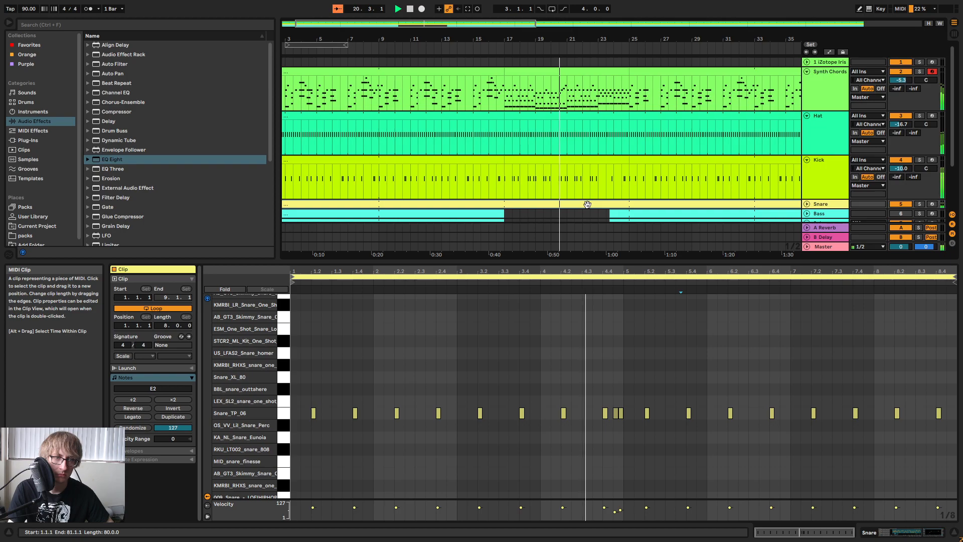
{"action": "scroll", "coordinate": [638, 206], "scroll_direction": "down", "scroll_amount": 2}
{"action": "double_click", "coordinate": [832, 167]}
{"action": "key", "text": "space"}
{"action": "left_click_drag", "start_coordinate": [507, 181], "coordinate": [609, 168]}
Delete the two quieter extra snare hits after 4.4.1 in the clip and play the section from bar 17.
{"action": "left_click_drag", "start_coordinate": [604, 379], "coordinate": [627, 420]}
{"action": "key", "text": "Delete"}
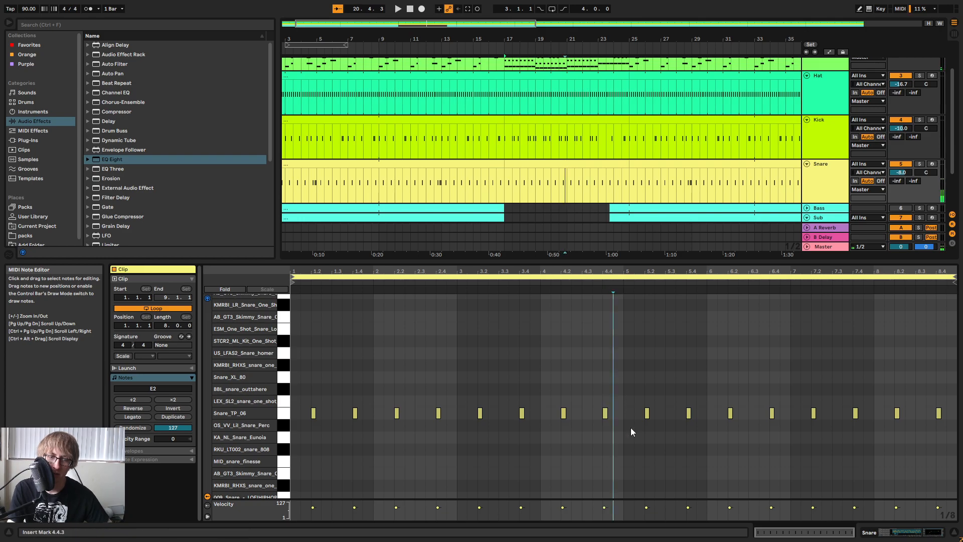
{"action": "key", "text": "space"}
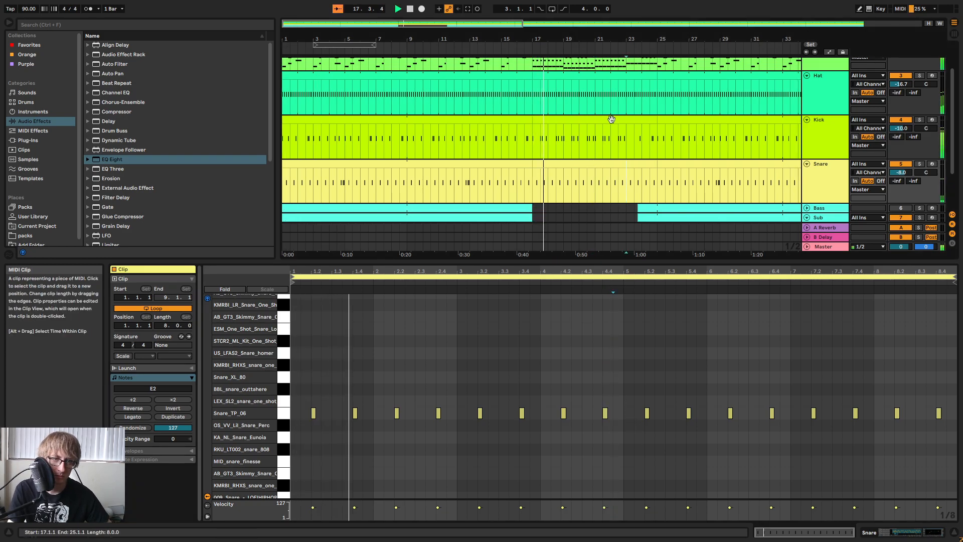
Open the Kick clip of bars 17 to 24 and remove the kick at 4.4.3.
{"action": "left_click", "coordinate": [605, 146]}
{"action": "left_click", "coordinate": [604, 167]}
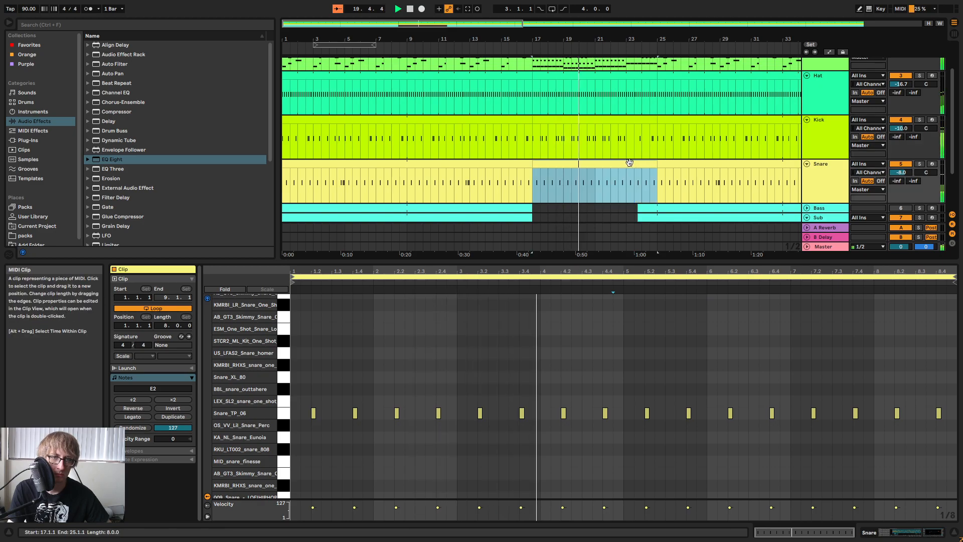
{"action": "double_click", "coordinate": [592, 120]}
{"action": "left_click", "coordinate": [643, 303]}
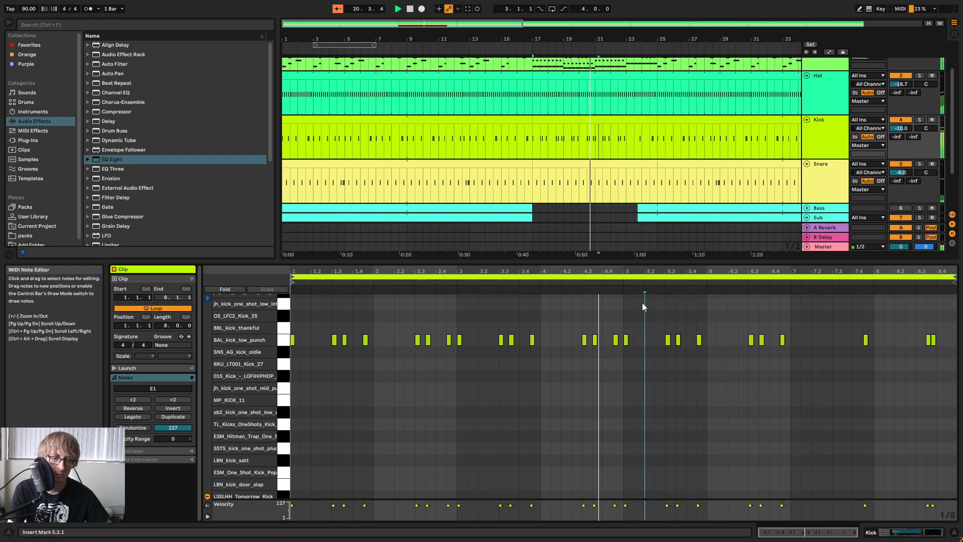
{"action": "double_click", "coordinate": [616, 340]}
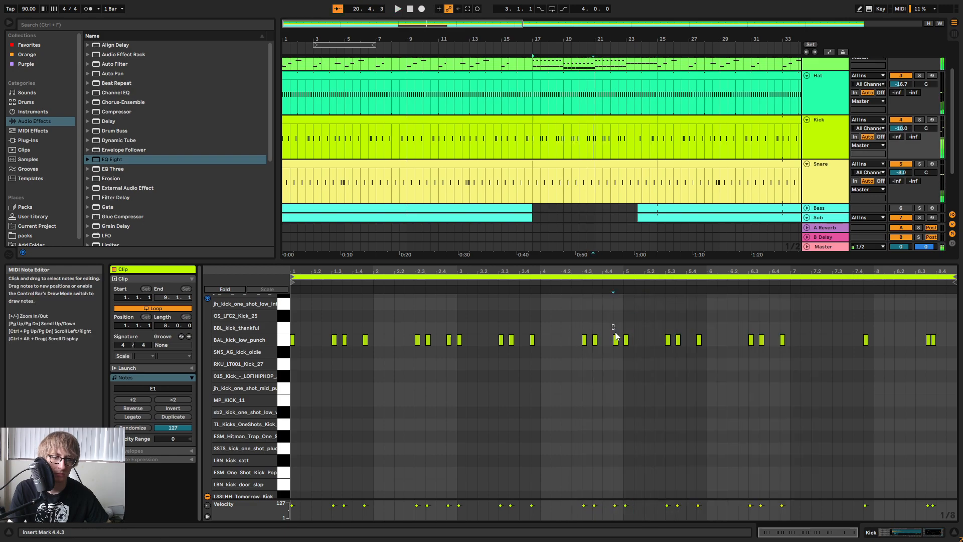
Copy the snare hit at 4.4.1 to 4.4.3 in the bars 17 to 24 clip and listen to the transition.
{"action": "double_click", "coordinate": [591, 166]}
{"action": "left_click", "coordinate": [610, 429]}
{"action": "left_click", "coordinate": [606, 411]}
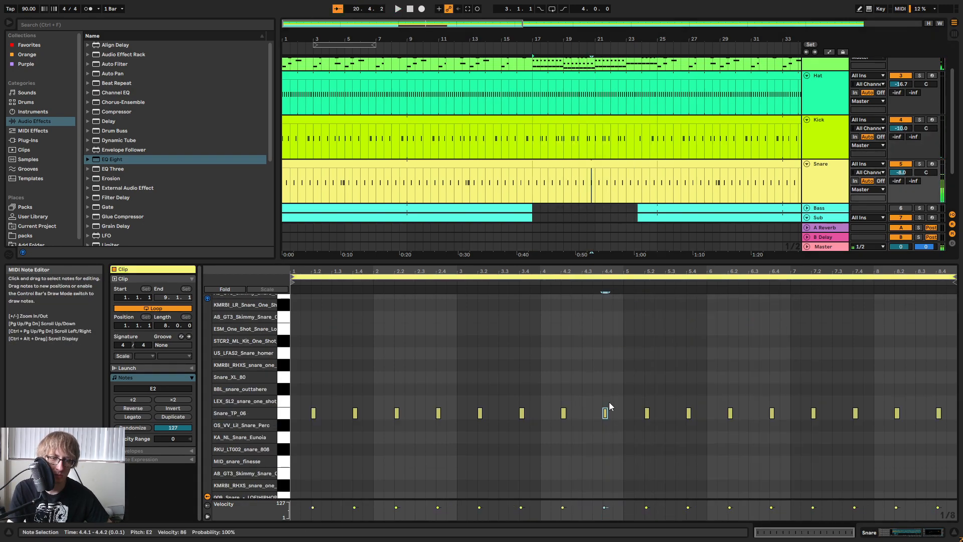
{"action": "key", "text": "space"}
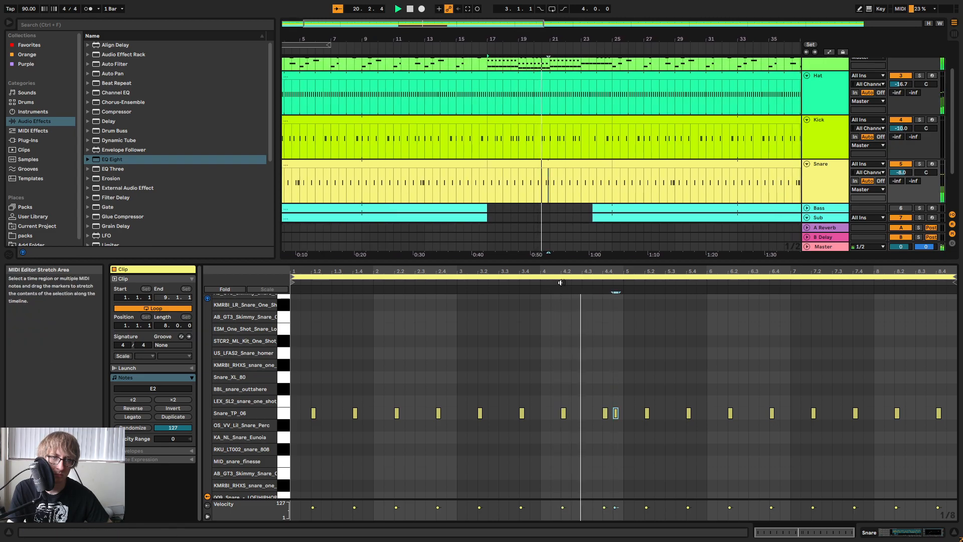
{"action": "left_click", "coordinate": [574, 188]}
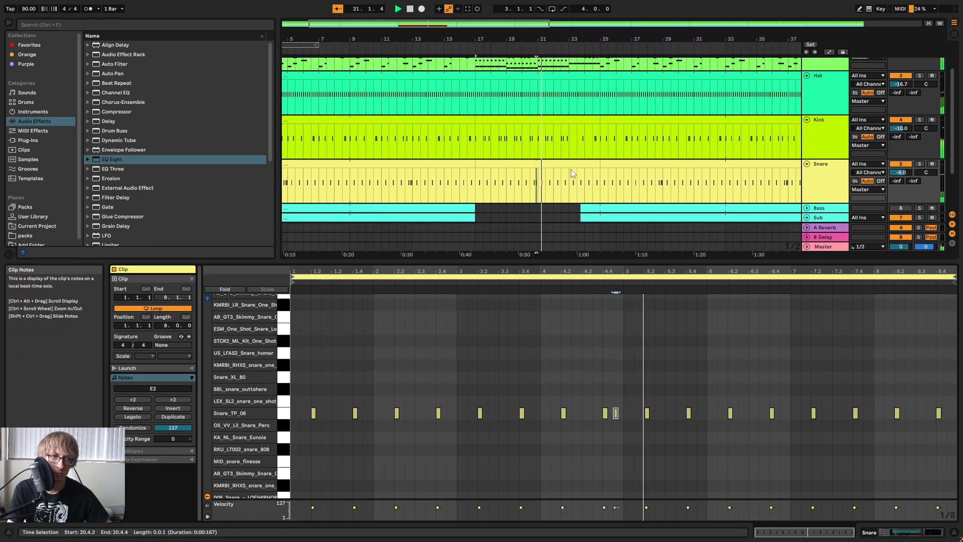
{"action": "left_click", "coordinate": [596, 186]}
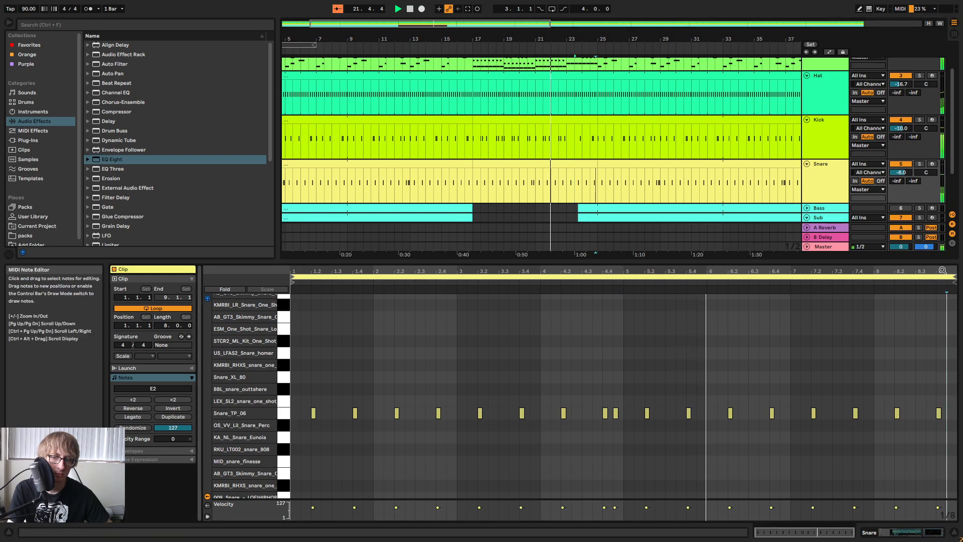
Delete the leftover kicks in bars 7 and 8 of the Kick clip for bars 17 to 24.
{"action": "left_click", "coordinate": [620, 144]}
{"action": "left_click", "coordinate": [581, 121]}
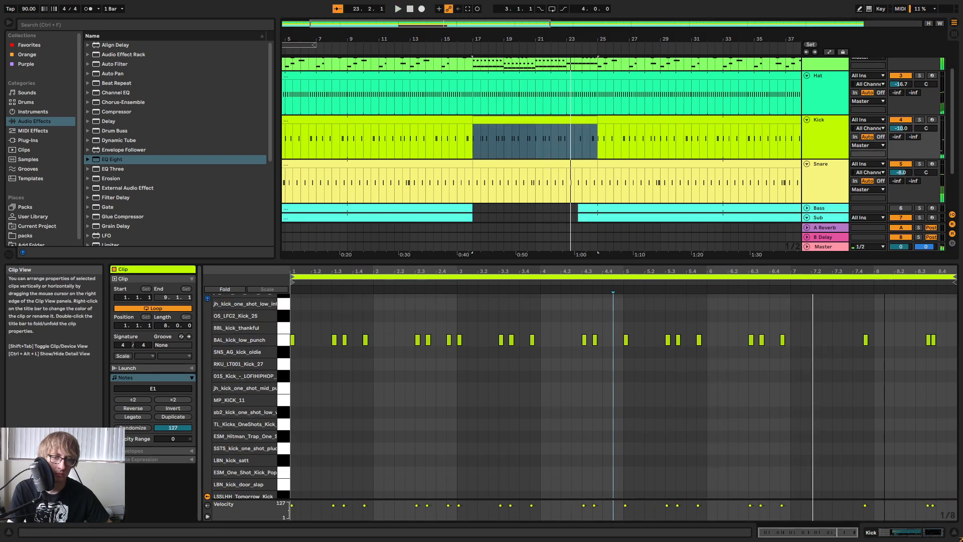
{"action": "left_click_drag", "start_coordinate": [801, 362], "coordinate": [947, 297]}
{"action": "key", "text": "Delete"}
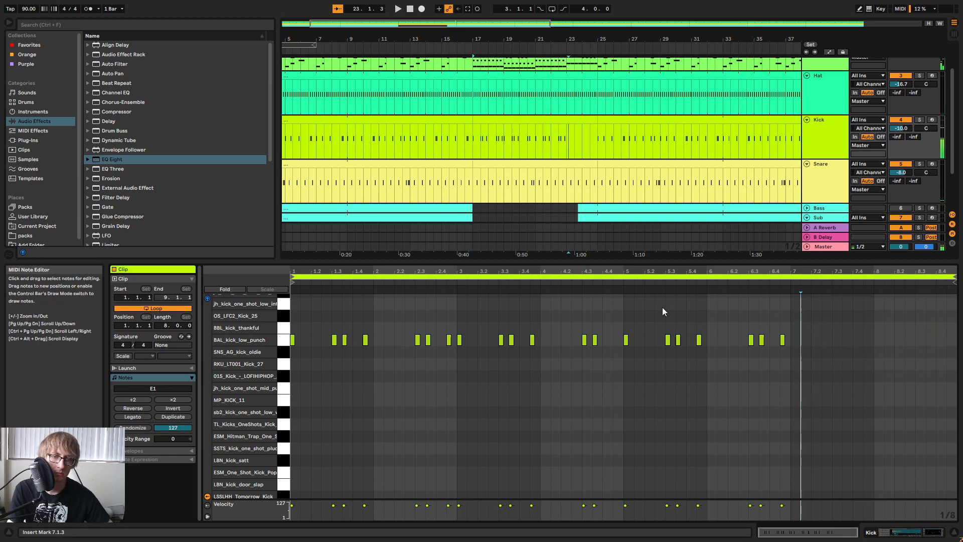
Copy the kick pattern of clip bars 5 and 6 to 7.1.1 and play the section.
{"action": "left_click_drag", "start_coordinate": [822, 314], "coordinate": [636, 401]}
{"action": "key", "text": "ctrl+c"}
{"action": "left_click", "coordinate": [793, 350]}
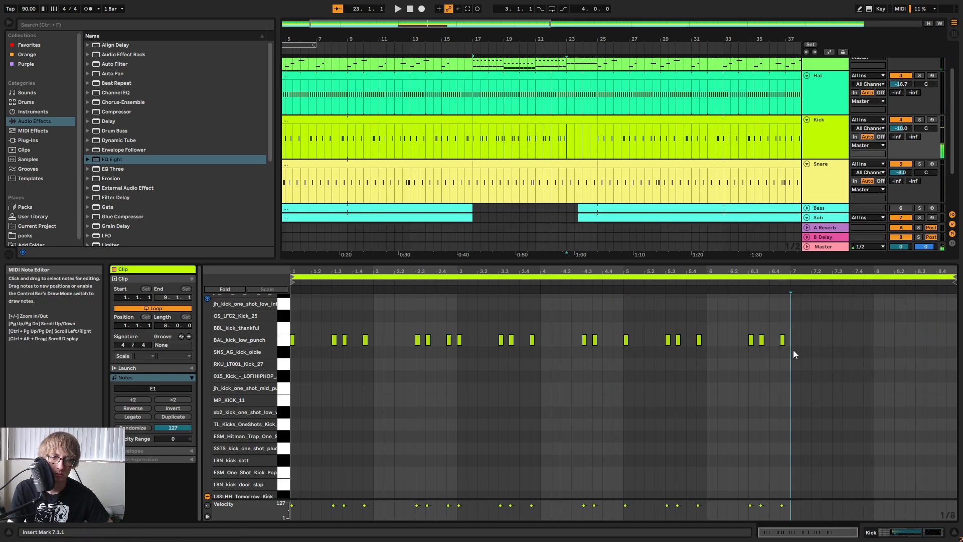
{"action": "key", "text": "ctrl+v"}
{"action": "left_click", "coordinate": [615, 278]}
{"action": "left_click", "coordinate": [617, 288]}
{"action": "key", "text": "ctrl+a"}
{"action": "scroll", "coordinate": [590, 94], "scroll_direction": "up", "scroll_amount": 1}
{"action": "scroll", "coordinate": [611, 100], "scroll_direction": "up", "scroll_amount": 1}
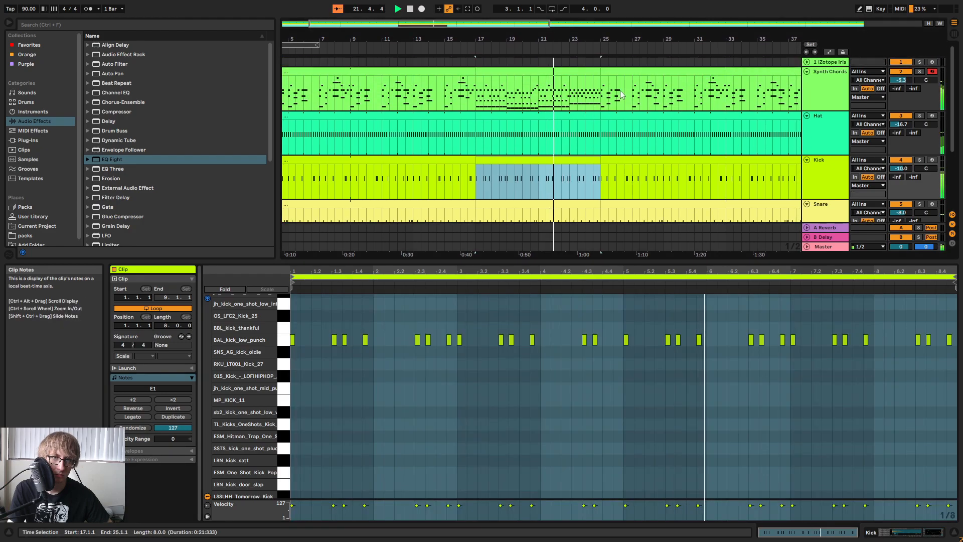
Open the Synth Chords clip of bars 17 to 24 and enlarge its note editor.
{"action": "left_click", "coordinate": [608, 94]}
{"action": "left_click", "coordinate": [589, 72]}
{"action": "left_click", "coordinate": [727, 351]}
{"action": "left_click", "coordinate": [916, 371]}
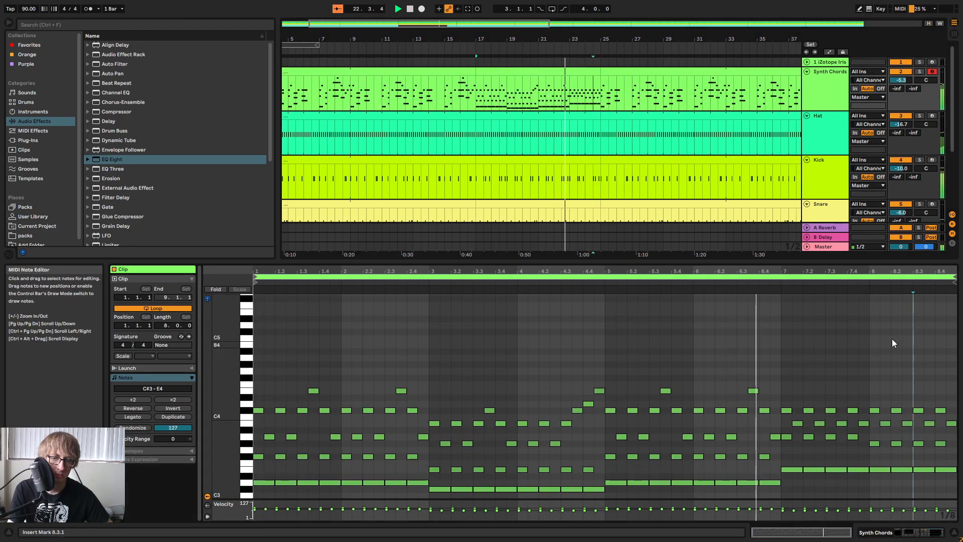
{"action": "mouse_move", "coordinate": [873, 263]}
{"action": "left_mouse_down"}
{"action": "mouse_move", "coordinate": [871, 165]}
{"action": "mouse_move", "coordinate": [871, 196]}
{"action": "left_mouse_up"}
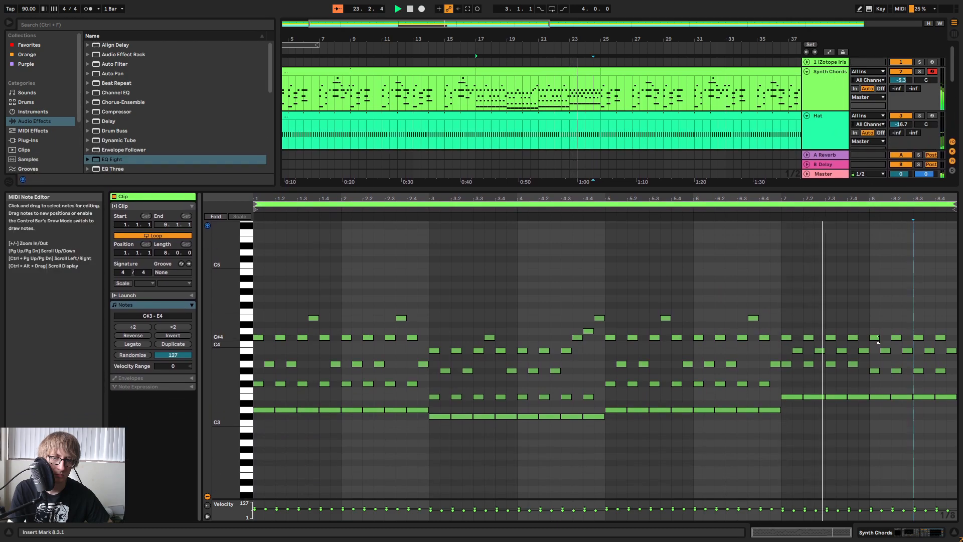
Raise the chord note at 7.3.3 to D4 and listen to the change.
{"action": "left_click", "coordinate": [841, 350]}
{"action": "key", "text": "Up"}
{"action": "key", "text": "Up"}
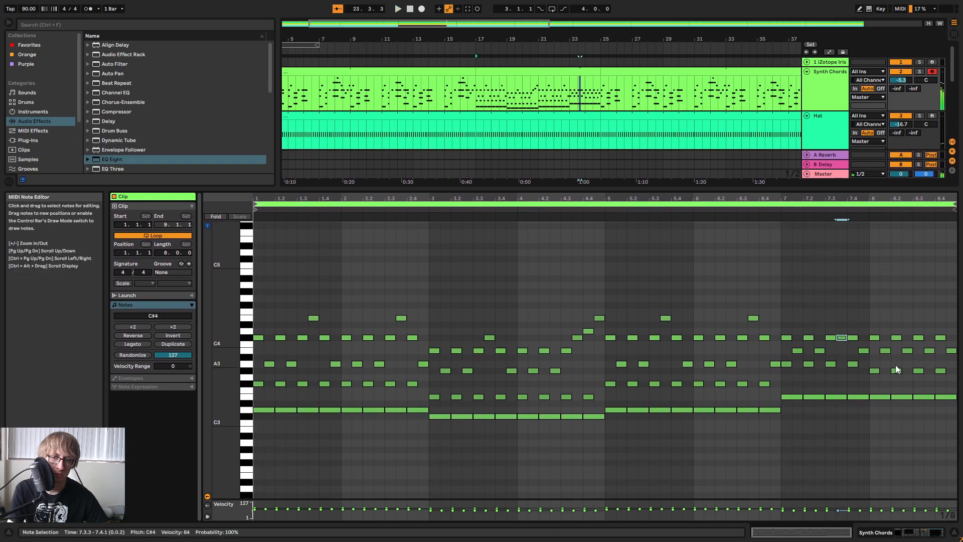
{"action": "key", "text": "space"}
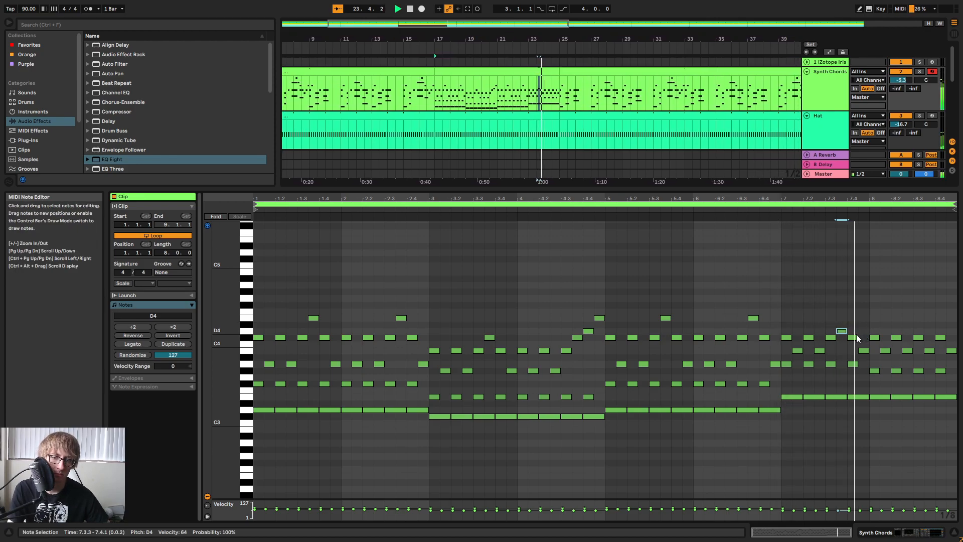
Try lowering the chord note at 8.3.3 to A3 and replay the end of the clip.
{"action": "left_click", "coordinate": [930, 351]}
{"action": "key", "text": "space"}
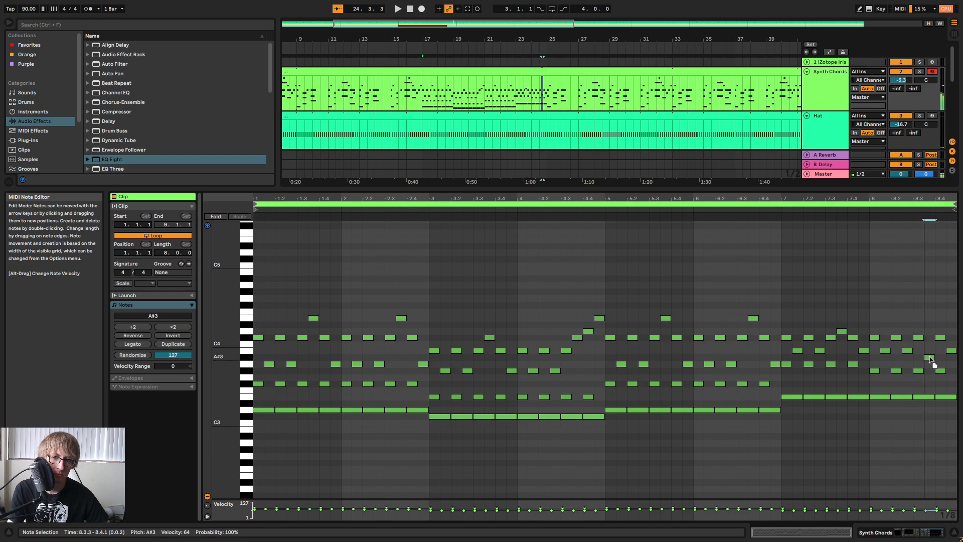
{"action": "left_click", "coordinate": [850, 220]}
{"action": "key", "text": "space"}
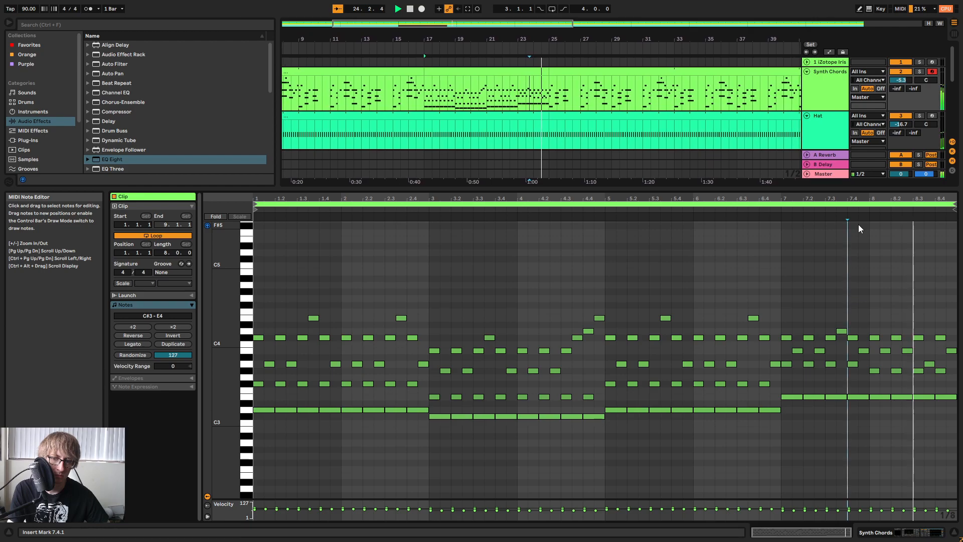
Raise the chord note at 8.3.3 to D4 and listen through into bar 25.
{"action": "key", "text": "space"}
{"action": "left_click_drag", "start_coordinate": [930, 365], "coordinate": [930, 346]}
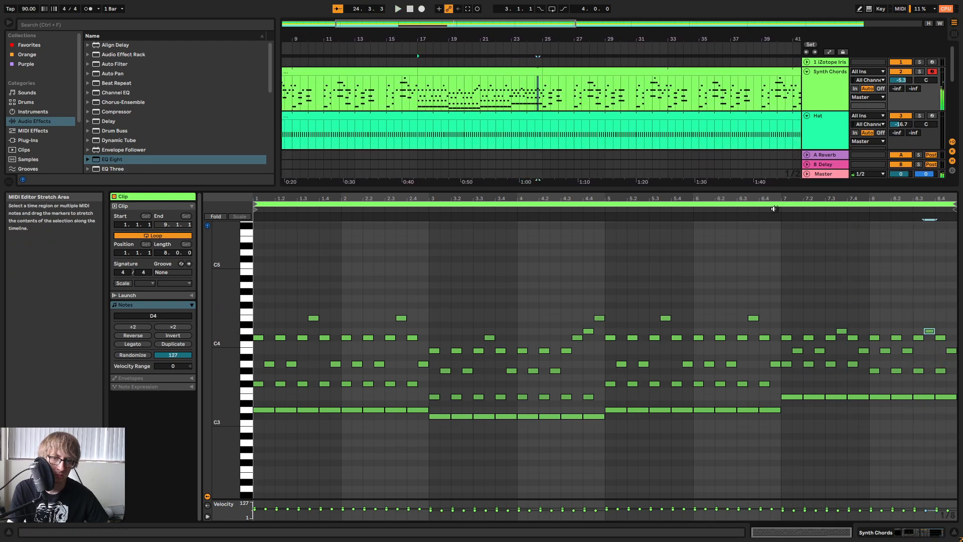
{"action": "key", "text": "space"}
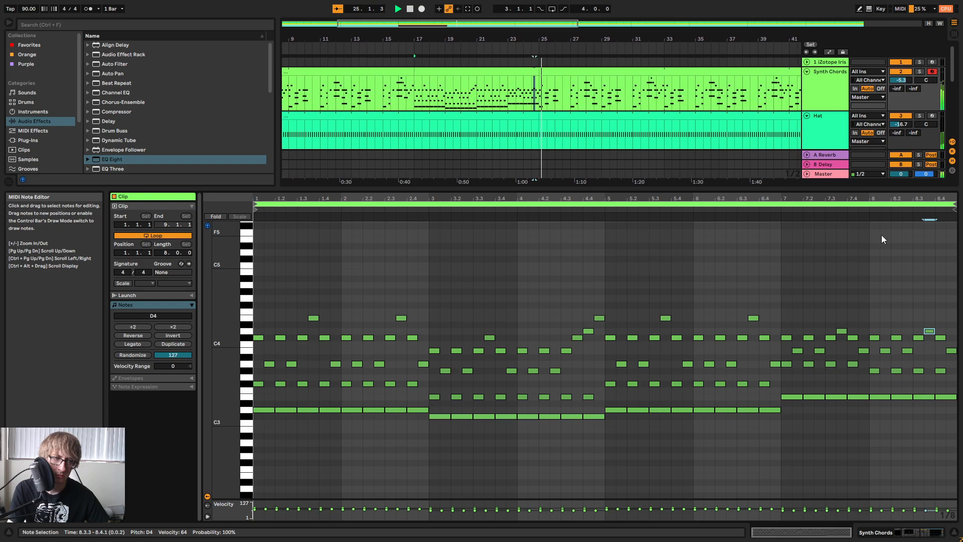
Shrink the note editor and play bars 17 to 25, checking the Kick and Snare clips along the way.
{"action": "left_click_drag", "start_coordinate": [814, 191], "coordinate": [762, 378]}
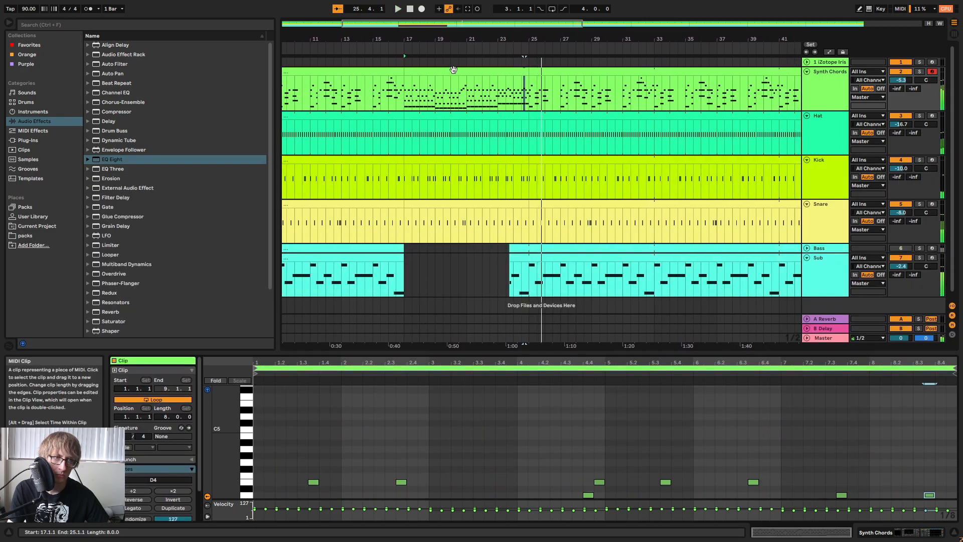
{"action": "left_click", "coordinate": [606, 229]}
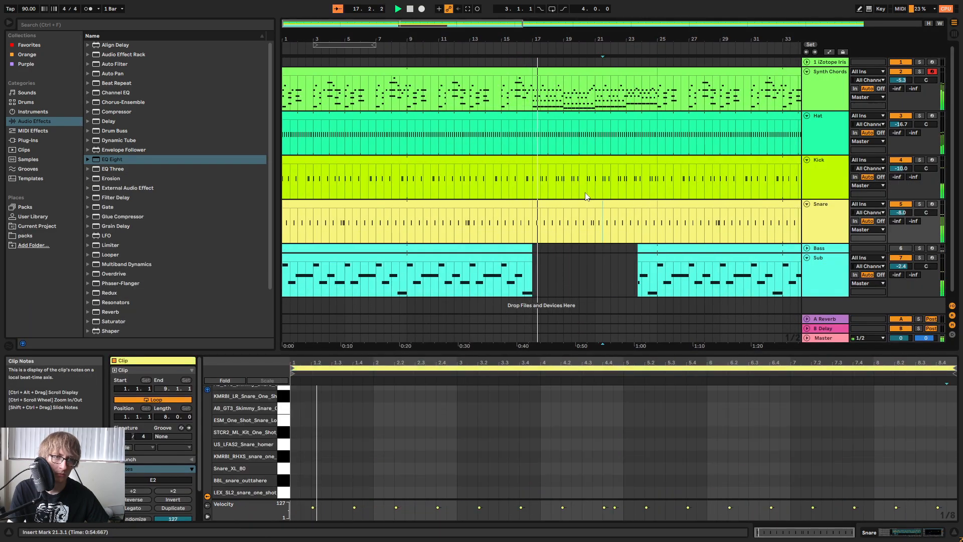
{"action": "left_click", "coordinate": [617, 160]}
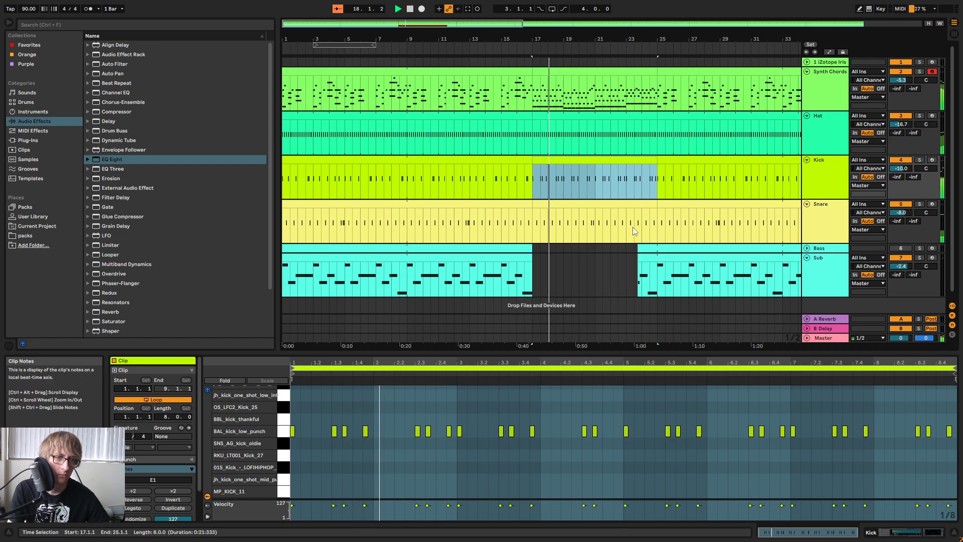
{"action": "left_click", "coordinate": [633, 234]}
{"action": "left_click", "coordinate": [625, 203]}
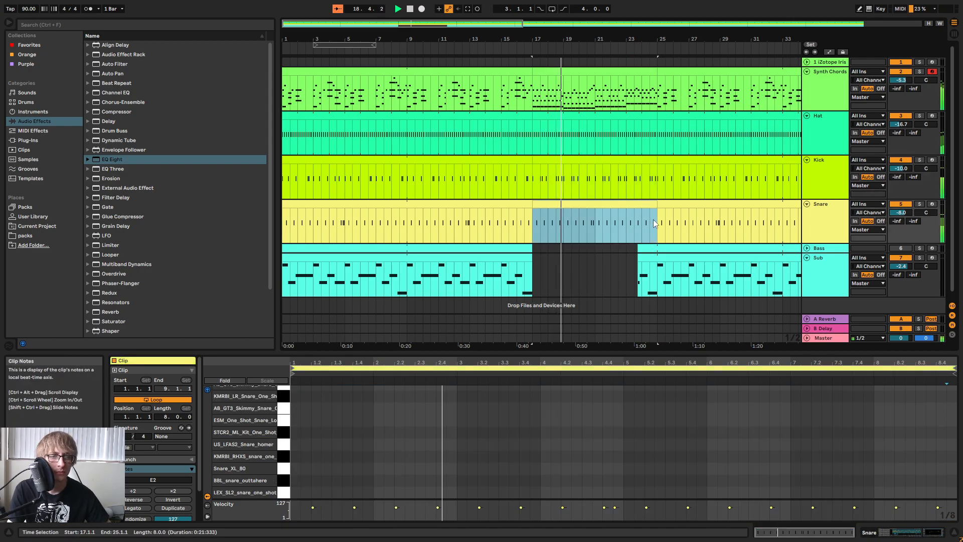
{"action": "left_click", "coordinate": [650, 158]}
{"action": "left_click", "coordinate": [718, 449]}
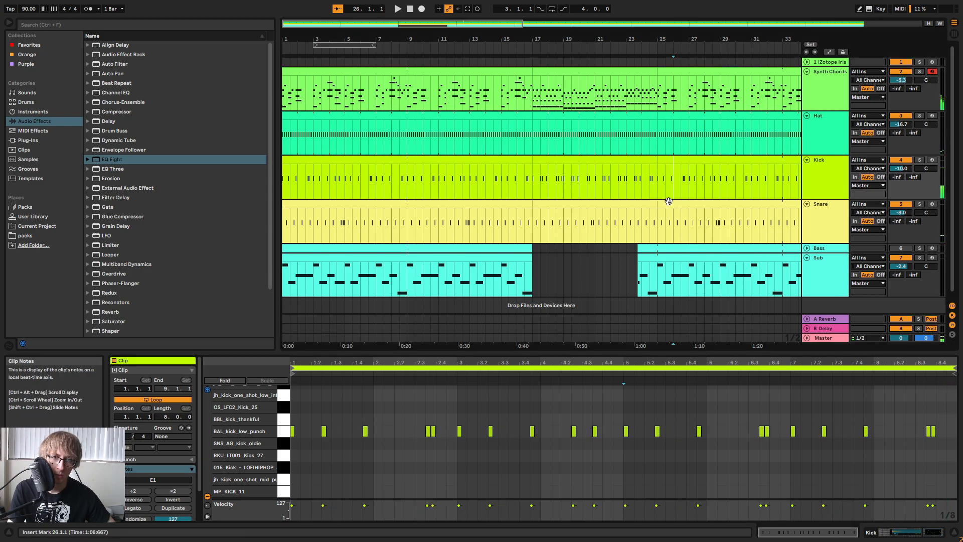
Copy the snare fill from the end of bar 28 to 24.3.1 and play the transition into bar 25.
{"action": "left_click", "coordinate": [715, 229]}
{"action": "left_click", "coordinate": [648, 228]}
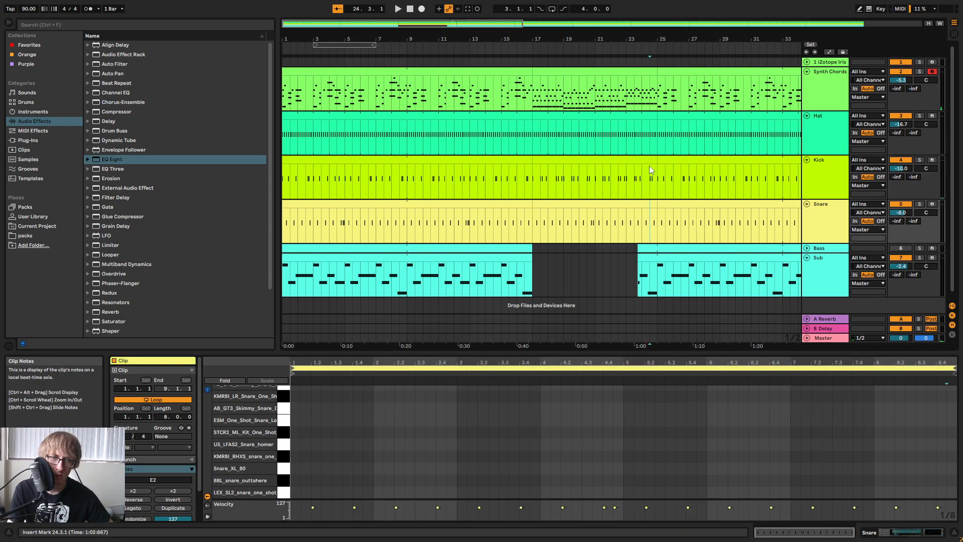
{"action": "left_click", "coordinate": [643, 59]}
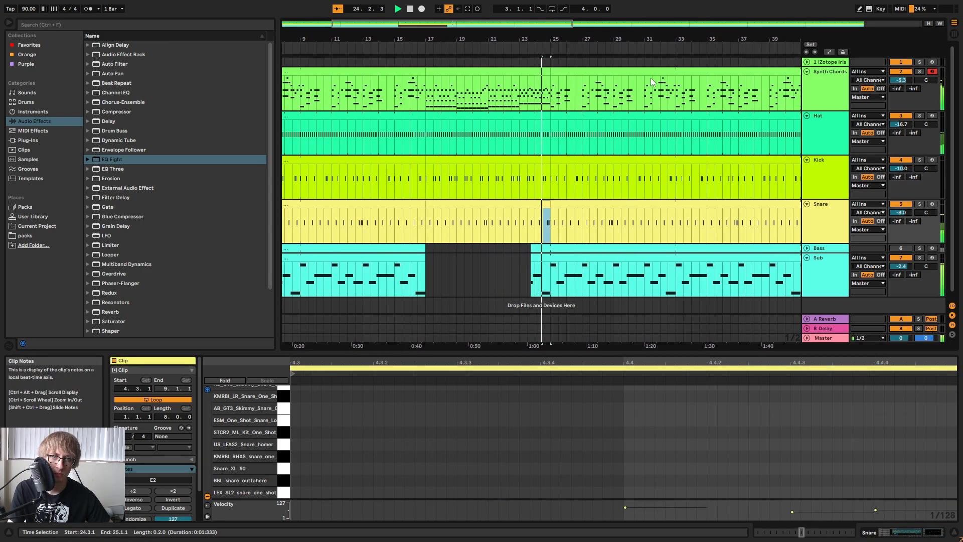
Trim the Bass and Sub clips after the gap to begin at bar 25 and paste a copy of bars 25 to 32 at bar 17.
{"action": "mouse_move", "coordinate": [559, 40]}
{"action": "left_mouse_down"}
{"action": "mouse_move", "coordinate": [587, 44]}
{"action": "mouse_move", "coordinate": [552, 25]}
{"action": "left_mouse_up"}
{"action": "scroll", "coordinate": [486, 265], "scroll_direction": "down", "scroll_amount": 1}
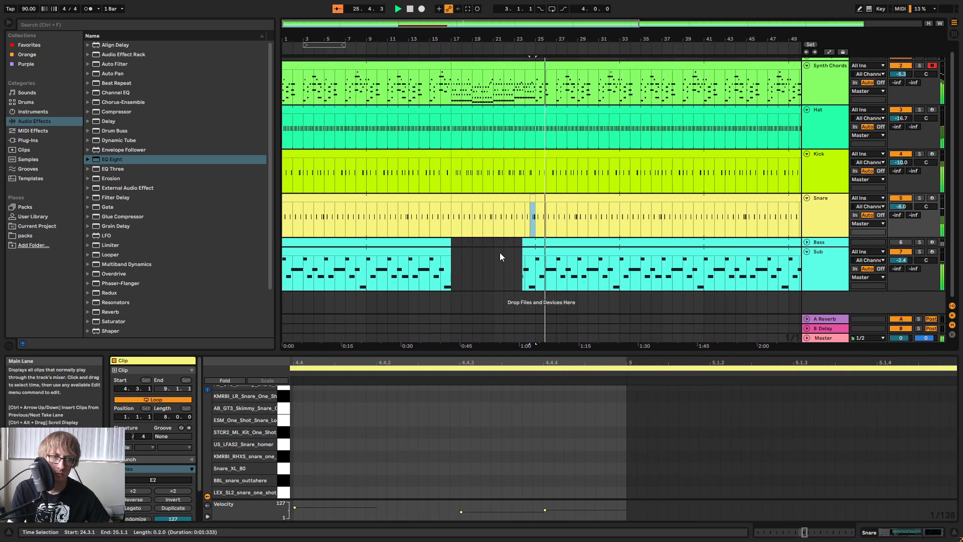
{"action": "left_click", "coordinate": [500, 255]}
{"action": "left_click_drag", "start_coordinate": [522, 255], "coordinate": [624, 256]}
{"action": "key", "text": "ctrl+c"}
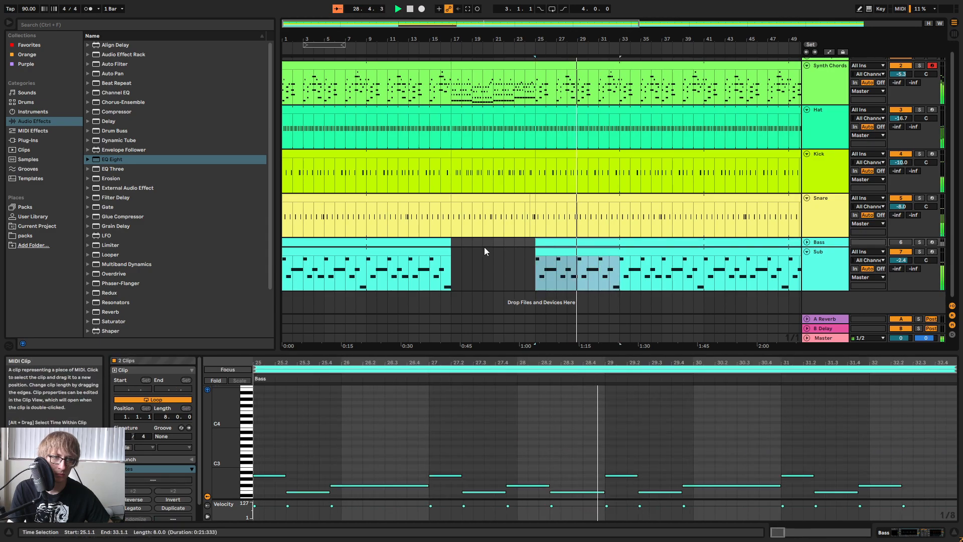
{"action": "left_click", "coordinate": [453, 243]}
{"action": "key", "text": "ctrl+v"}
{"action": "left_click", "coordinate": [482, 279]}
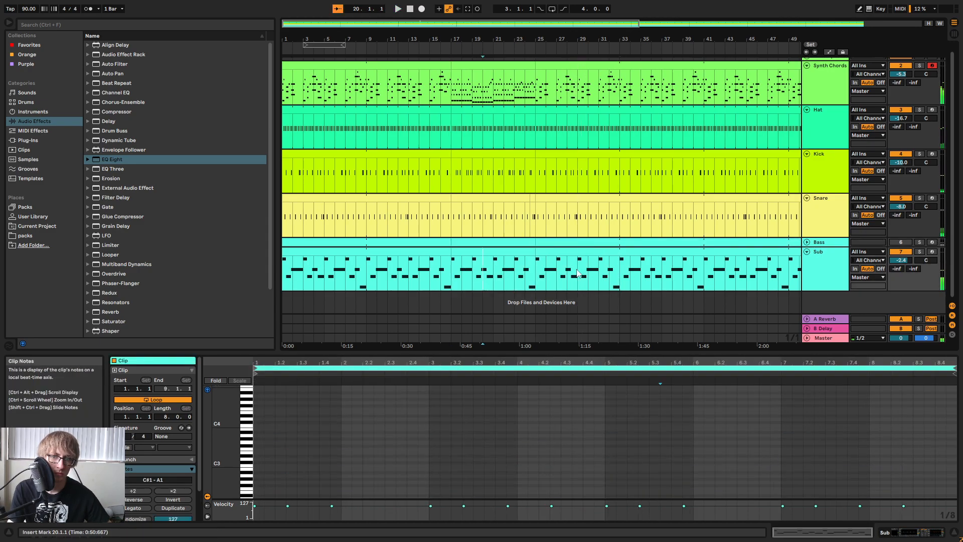
Delete the Bass track and make the Sub clip at bars 17 to 25 its own unlooped clip.
{"action": "left_click", "coordinate": [825, 244]}
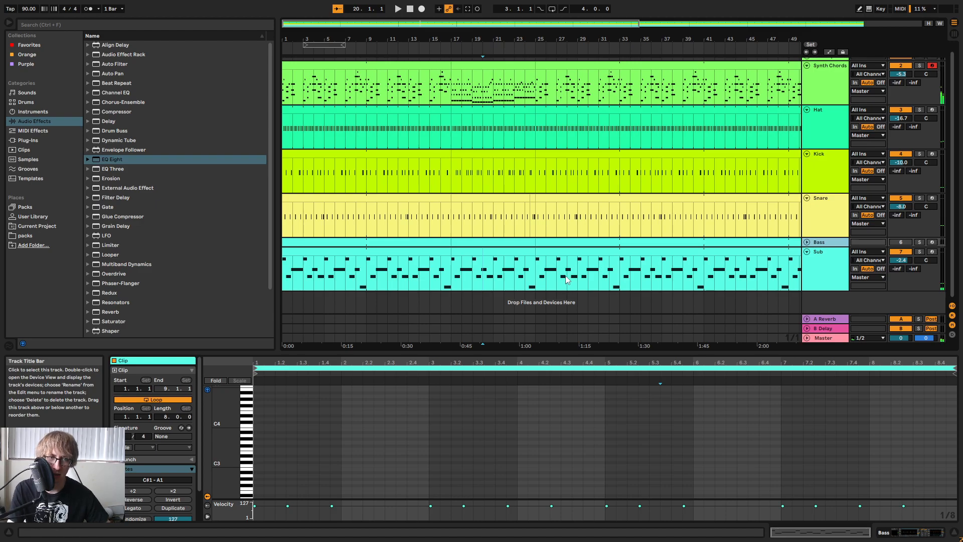
{"action": "key", "text": "Delete"}
{"action": "left_click", "coordinate": [513, 246]}
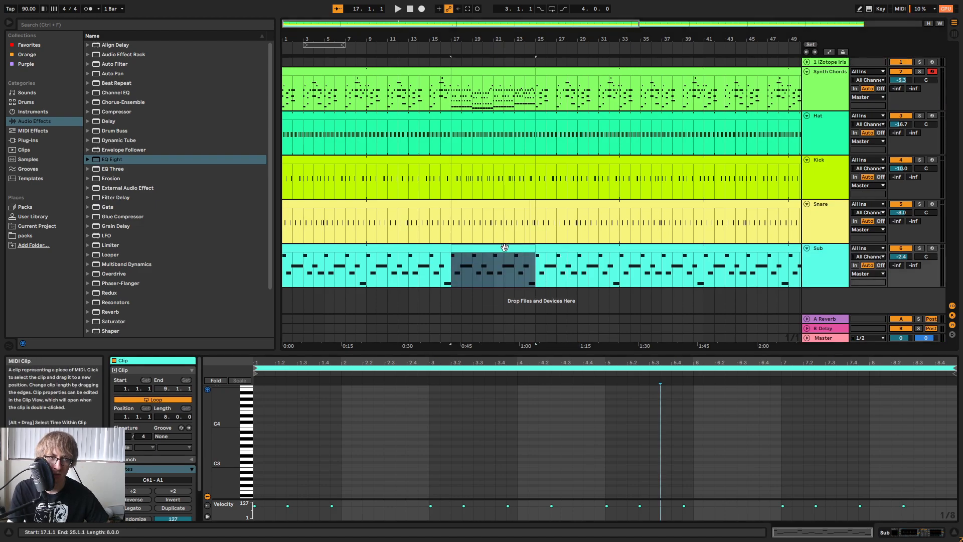
{"action": "double_click", "coordinate": [504, 246]}
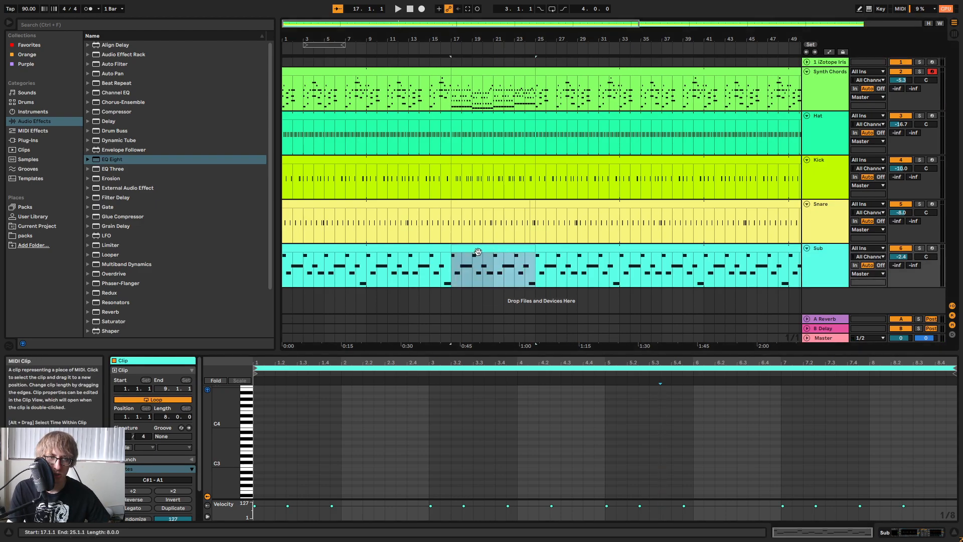
{"action": "right_click", "coordinate": [479, 249]}
{"action": "left_click", "coordinate": [511, 347]}
{"action": "key", "text": "space"}
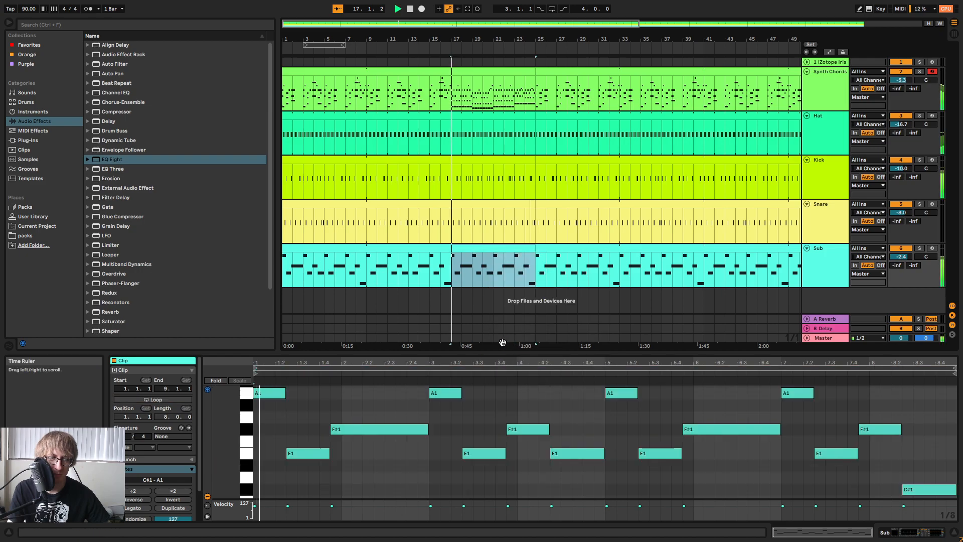
Check the Synth Chords notes in the same section and lower the Sub clip's first note to D1.
{"action": "left_click", "coordinate": [276, 416]}
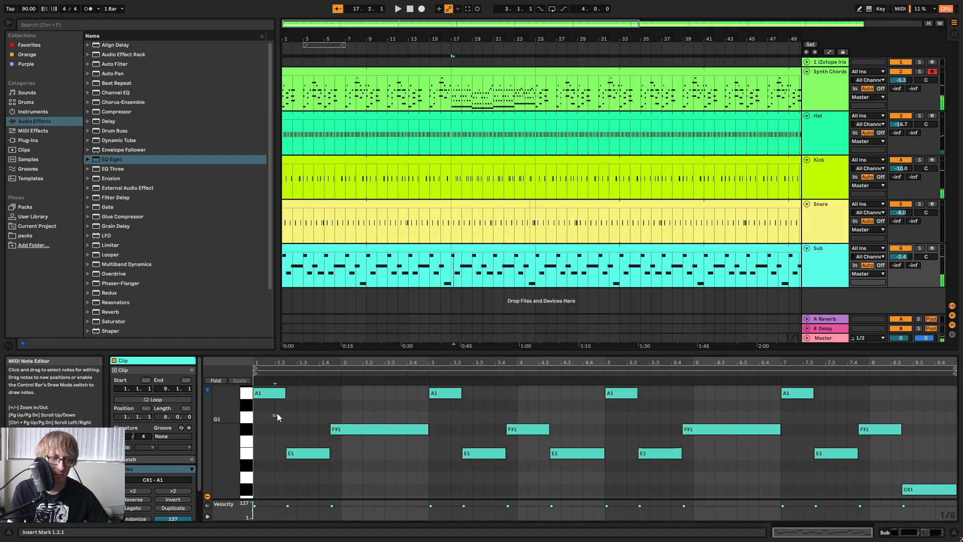
{"action": "left_click", "coordinate": [480, 71]}
{"action": "scroll", "coordinate": [401, 455], "scroll_direction": "down", "scroll_amount": 5}
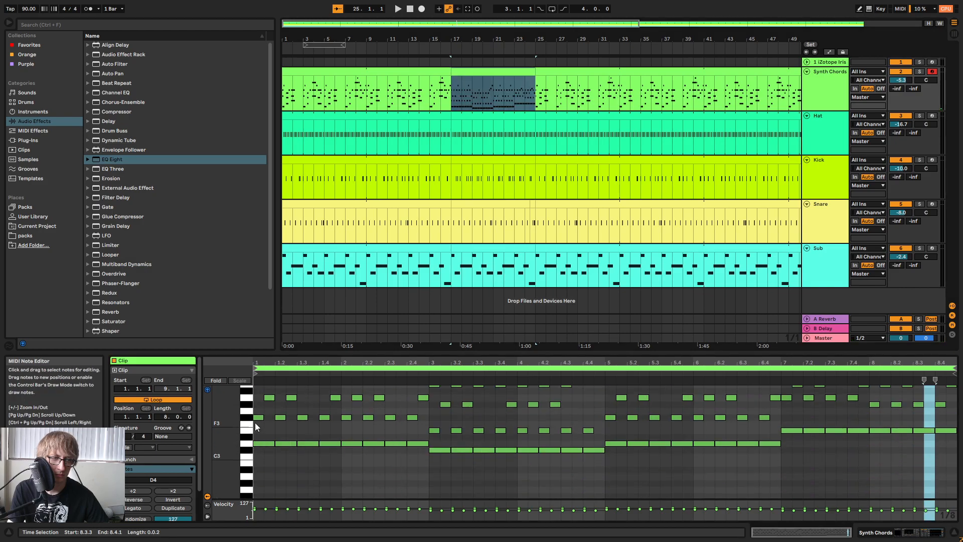
{"action": "scroll", "coordinate": [258, 419], "scroll_direction": "up", "scroll_amount": 3}
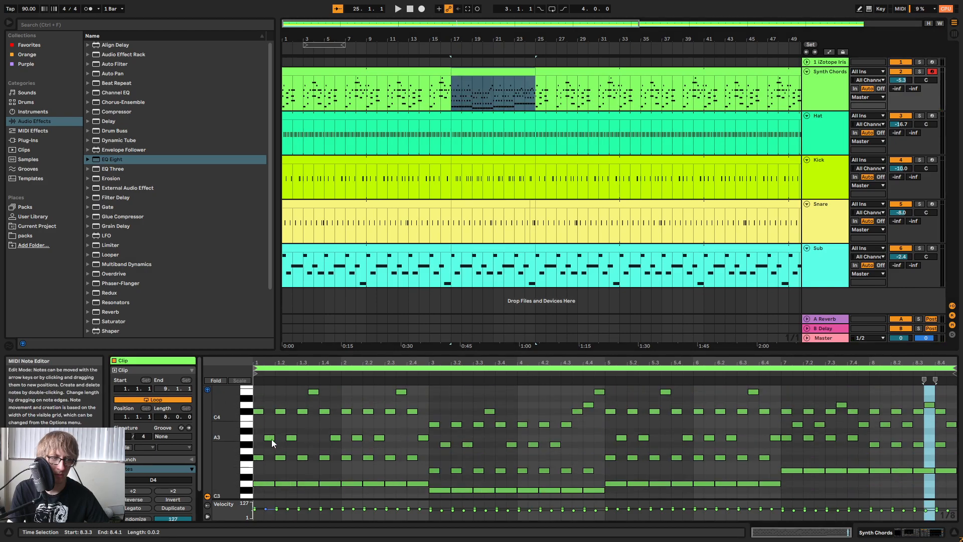
{"action": "left_click", "coordinate": [479, 249]}
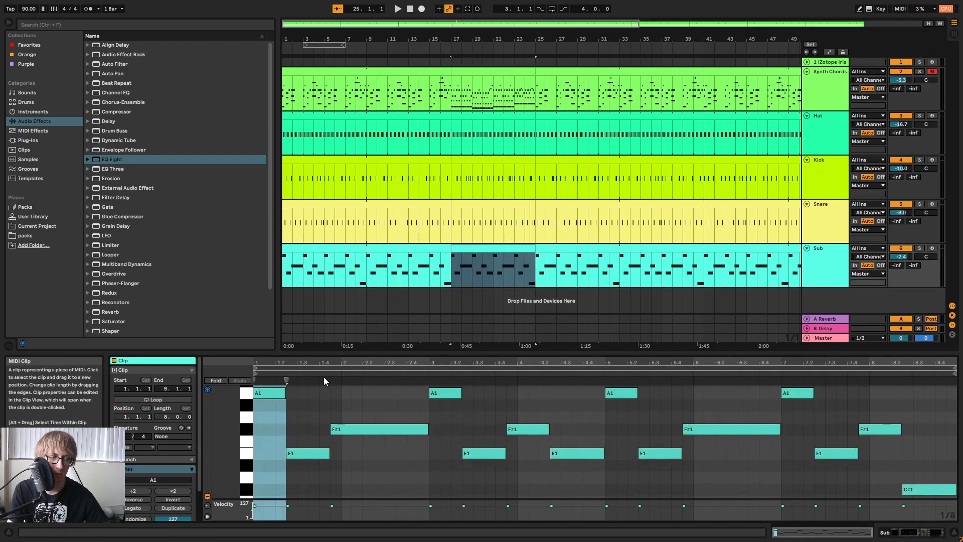
{"action": "left_click", "coordinate": [279, 392]}
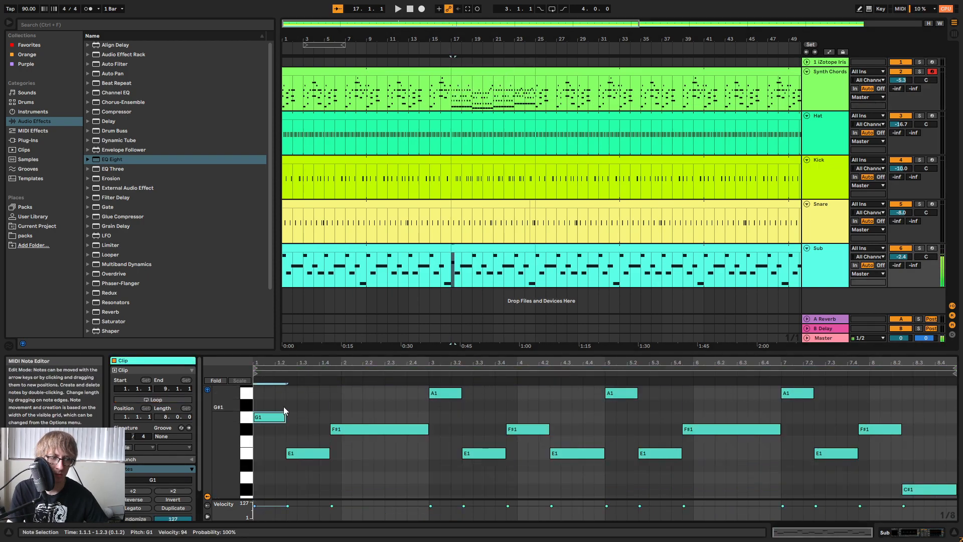
{"action": "key", "text": "Down"}
{"action": "key", "text": "Down"}
{"action": "key", "text": "Down"}
{"action": "key", "text": "Down"}
{"action": "key", "text": "Down"}
{"action": "key", "text": "Down"}
{"action": "key", "text": "space"}
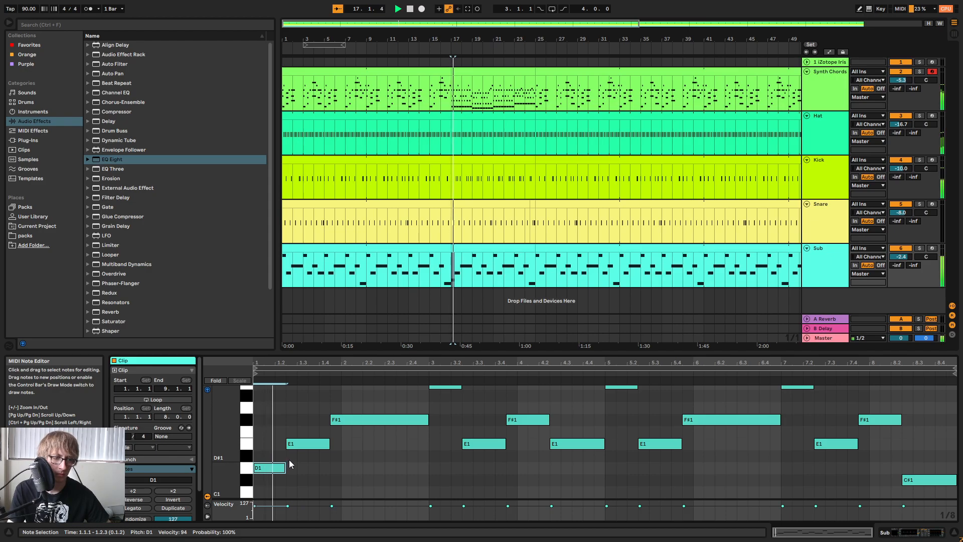
Replace the Sub notes in the clip's first two bars with a single sustained D2 ending at 3.1.1.
{"action": "left_click_drag", "start_coordinate": [311, 471], "coordinate": [408, 415]}
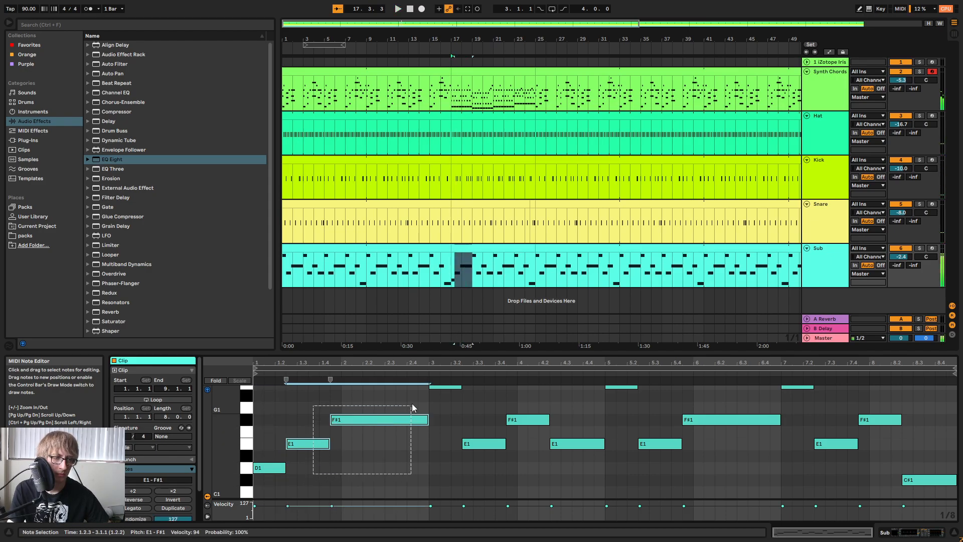
{"action": "key", "text": "Delete"}
{"action": "key", "text": "shift+Up"}
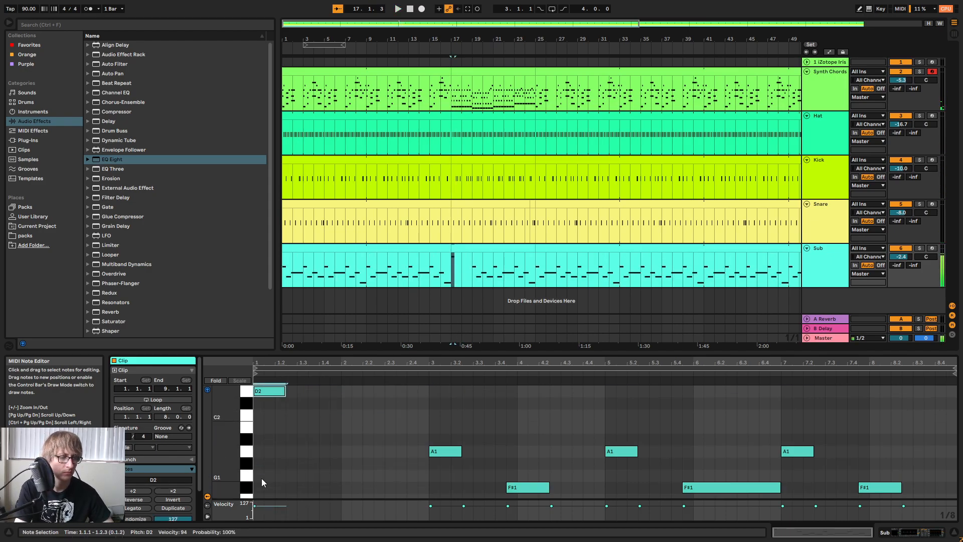
{"action": "left_click_drag", "start_coordinate": [285, 393], "coordinate": [434, 410]}
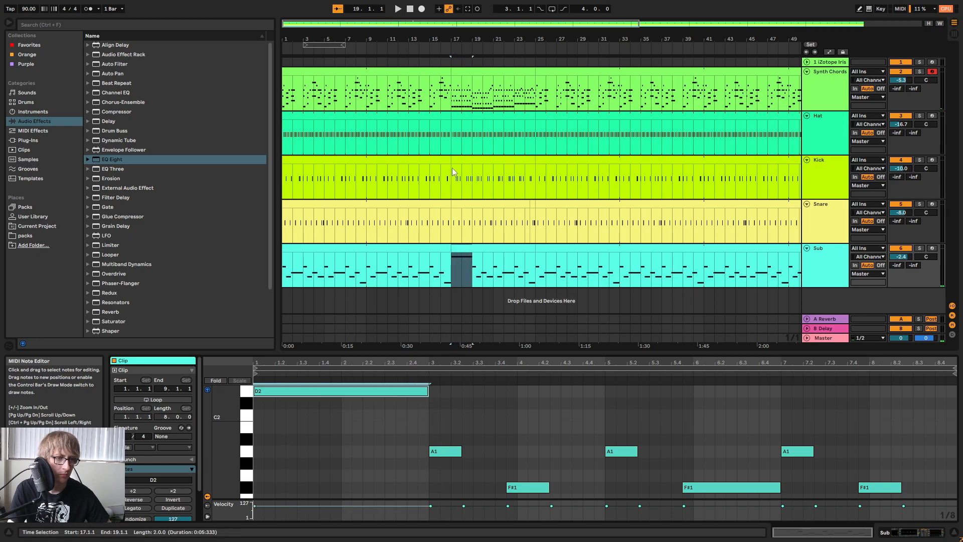
Play the lead-in to bar 17 and lower the sustained Sub note an octave to D1.
{"action": "left_click", "coordinate": [417, 62]}
{"action": "key", "text": "space"}
{"action": "left_click", "coordinate": [470, 247]}
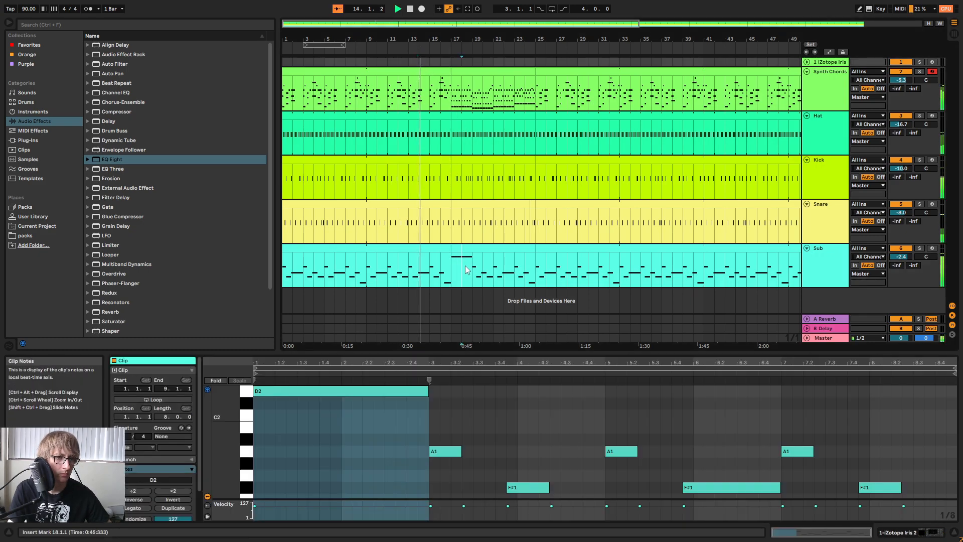
{"action": "left_click", "coordinate": [362, 391]}
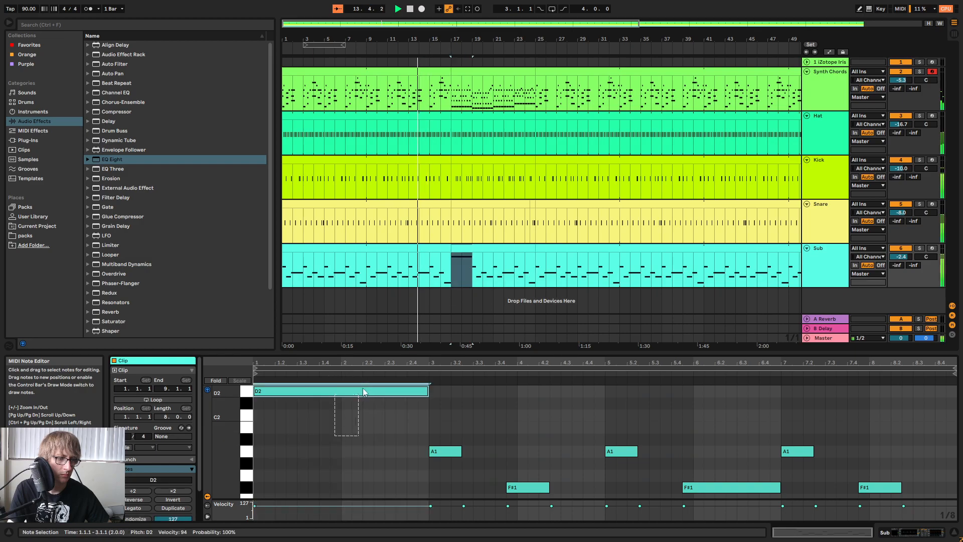
{"action": "key", "text": "shift+Down"}
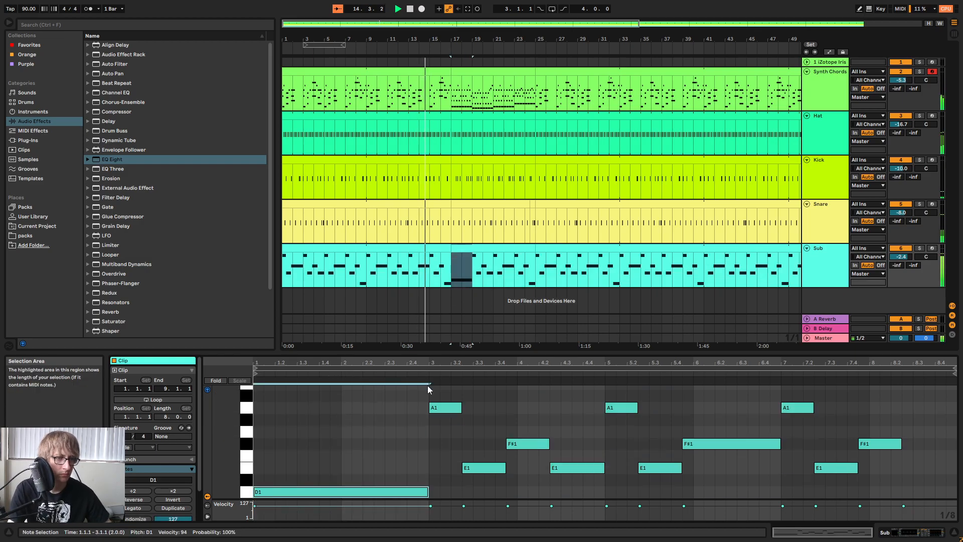
Check the earlier Sub clip's note rhythm, then reopen the bars 17 to 25 clip and enlarge the note editor.
{"action": "left_click", "coordinate": [440, 248]}
{"action": "left_click", "coordinate": [660, 414]}
{"action": "scroll", "coordinate": [808, 414], "scroll_direction": "down", "scroll_amount": 6}
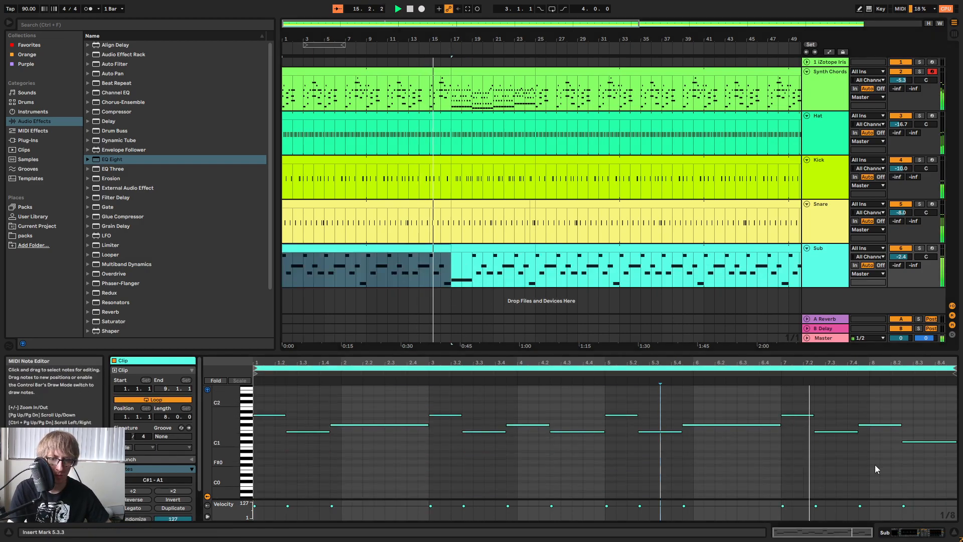
{"action": "left_click", "coordinate": [520, 271]}
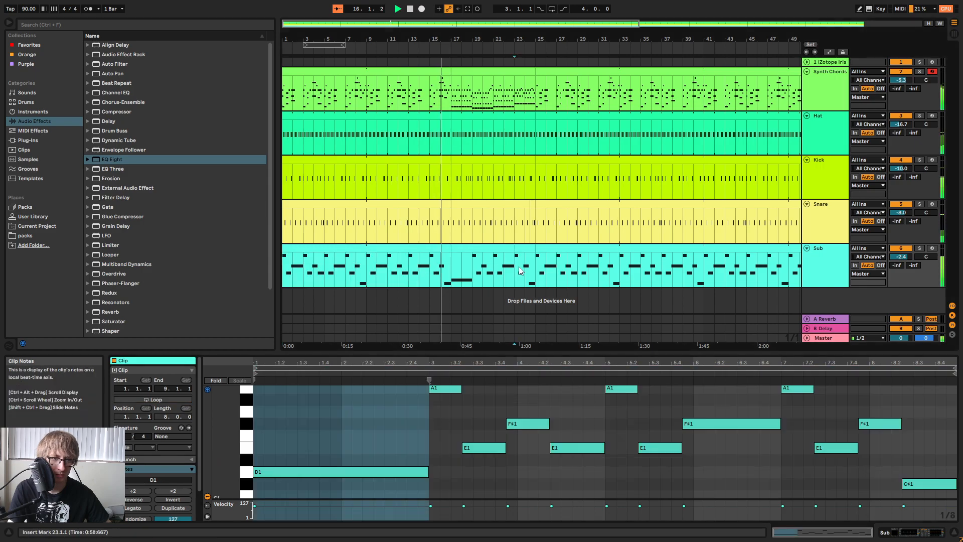
{"action": "left_click", "coordinate": [472, 246]}
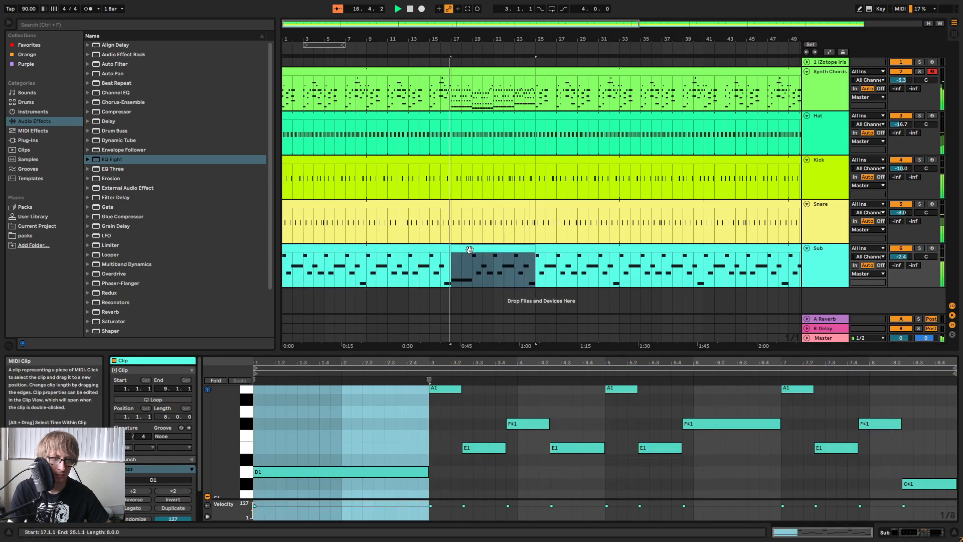
{"action": "left_click_drag", "start_coordinate": [462, 347], "coordinate": [475, 279]}
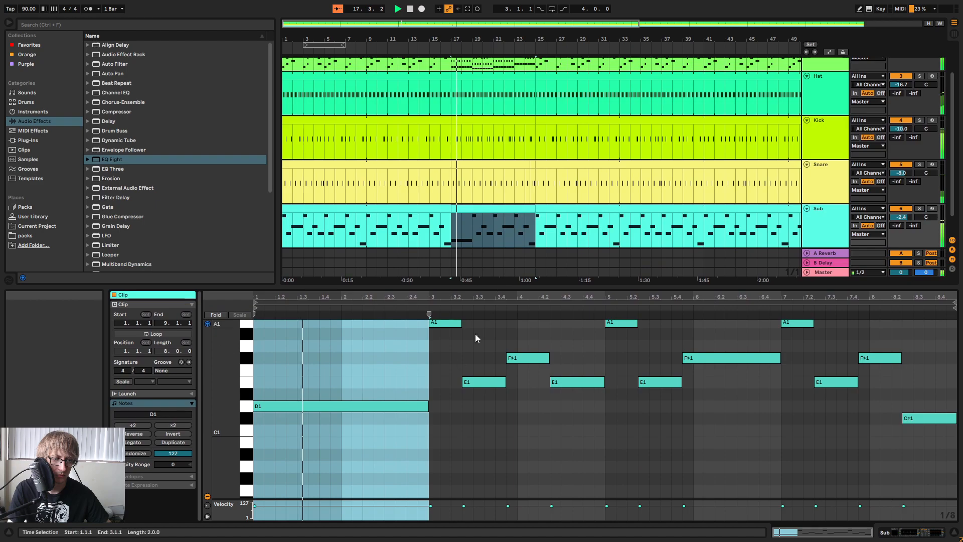
Shorten the D1 note to end at 1.4.3, duplicate it and extend the copy to 3.1.1.
{"action": "left_click", "coordinate": [427, 406]}
{"action": "left_click_drag", "start_coordinate": [427, 405], "coordinate": [341, 405]}
{"action": "left_click", "coordinate": [342, 386]}
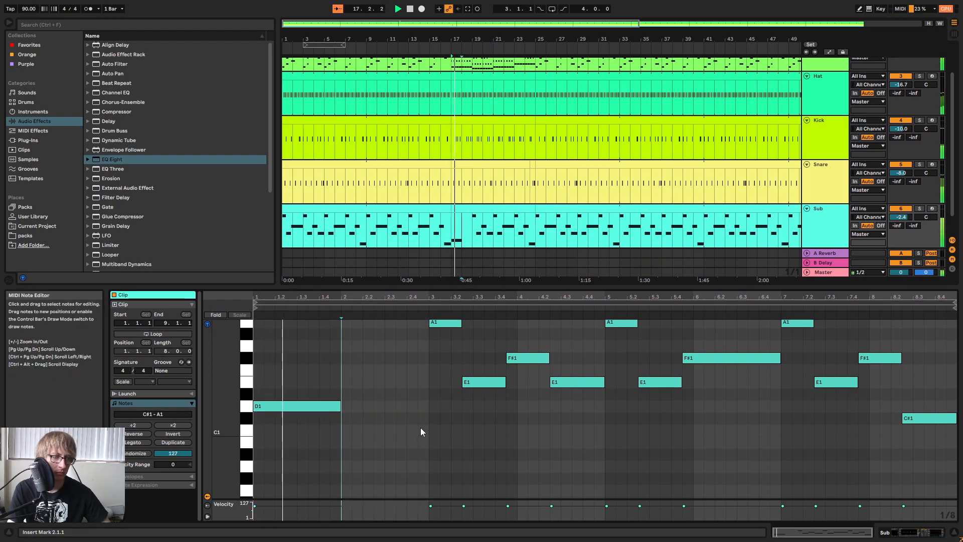
{"action": "left_click_drag", "start_coordinate": [339, 408], "coordinate": [327, 411]}
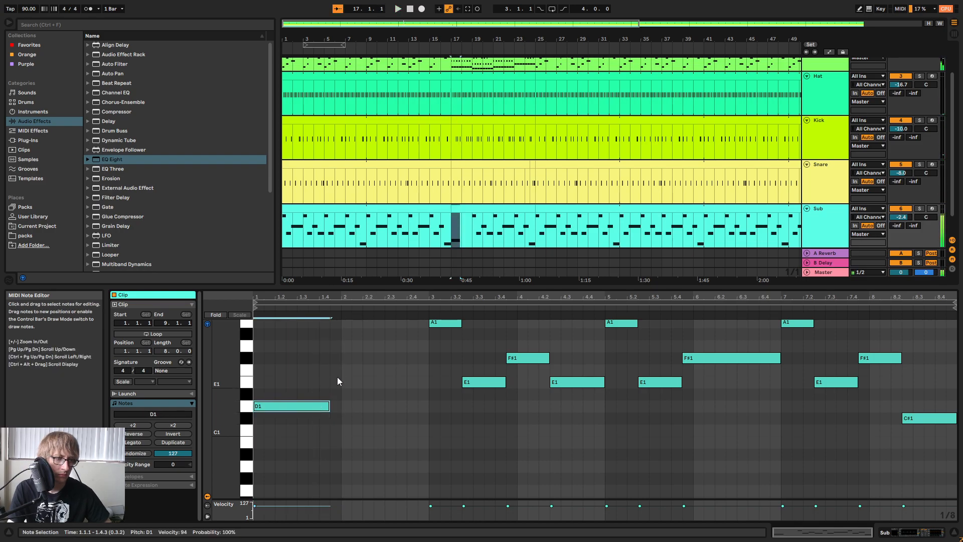
{"action": "key", "text": "ctrl+d"}
{"action": "left_click_drag", "start_coordinate": [406, 407], "coordinate": [429, 407]}
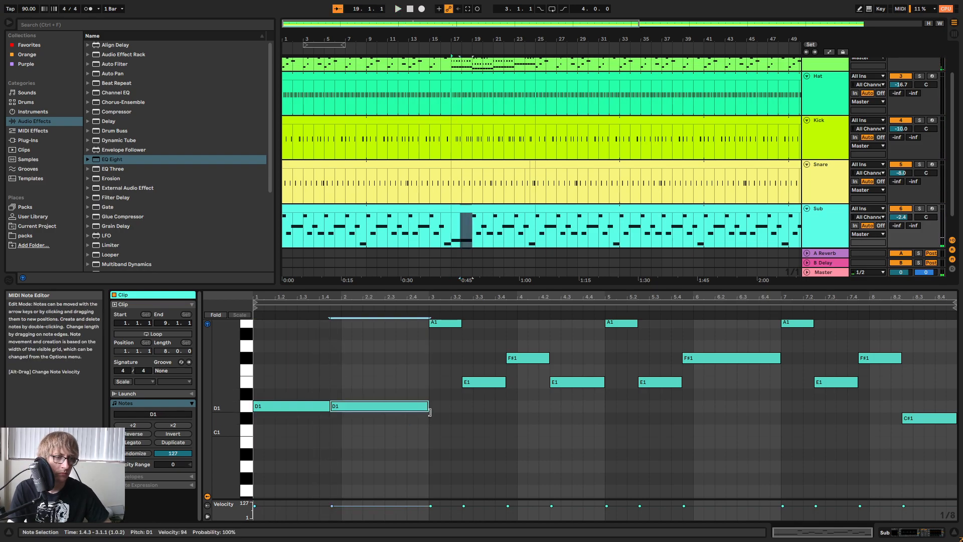
{"action": "key", "text": "space"}
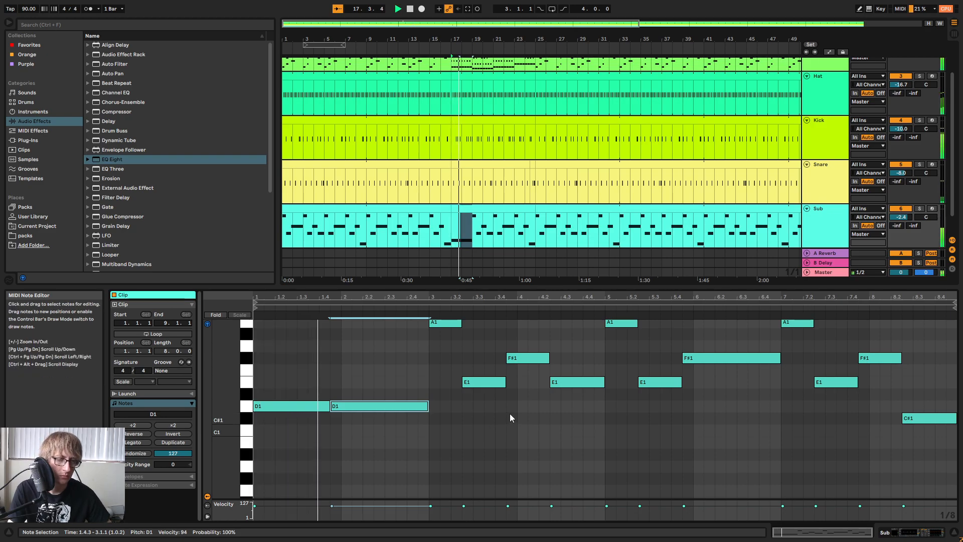
Clear the Sub clip's remaining notes from bar 3 onward, leaving one E1 held from 3.1.1 to 5.1.1.
{"action": "scroll", "coordinate": [470, 376], "scroll_direction": "up", "scroll_amount": 3}
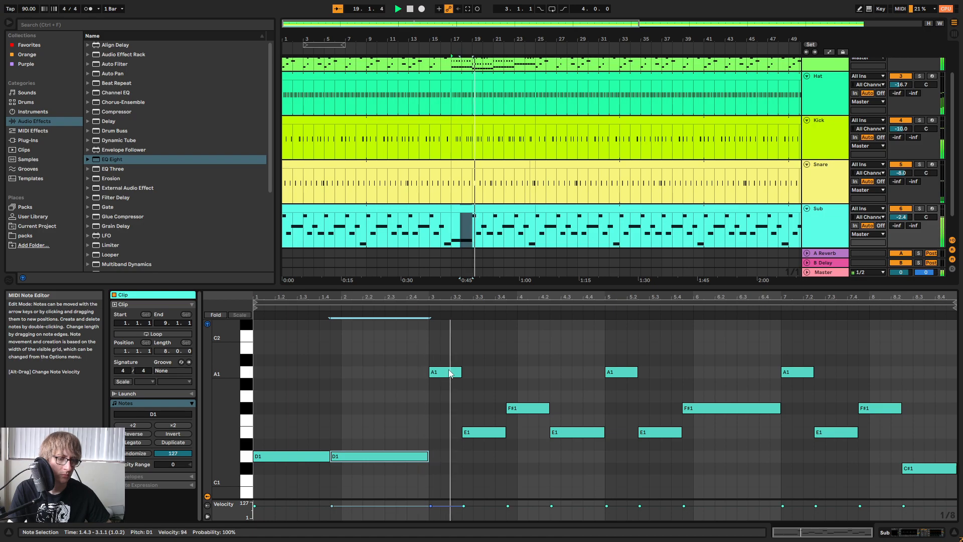
{"action": "left_click_drag", "start_coordinate": [450, 373], "coordinate": [936, 362]}
{"action": "key", "text": "space"}
{"action": "key", "text": "Delete"}
{"action": "left_click_drag", "start_coordinate": [871, 476], "coordinate": [920, 460]}
{"action": "key", "text": "Delete"}
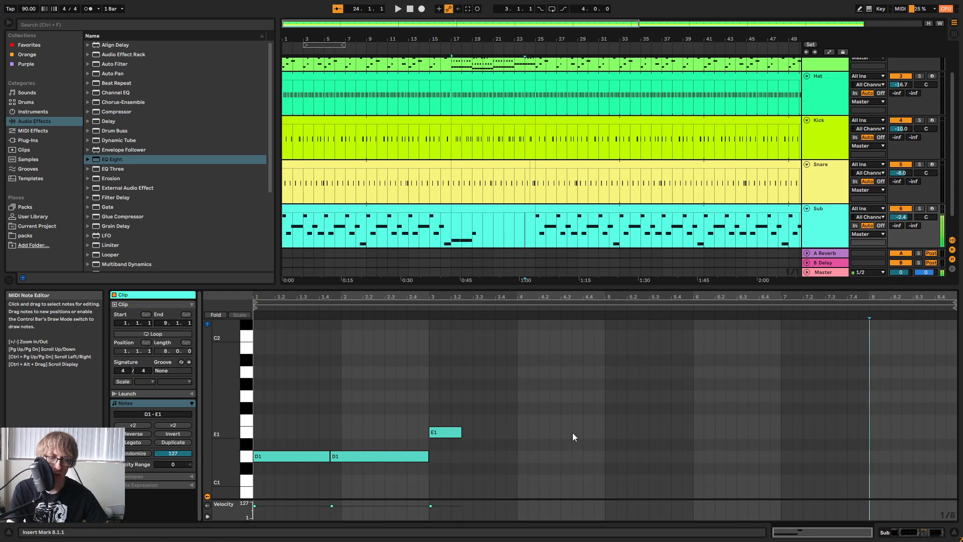
{"action": "left_click_drag", "start_coordinate": [461, 433], "coordinate": [604, 432]}
Play from bar 17 and check the Hat, Synth Chords and Snare clips against the Sub line.
{"action": "key", "text": "space"}
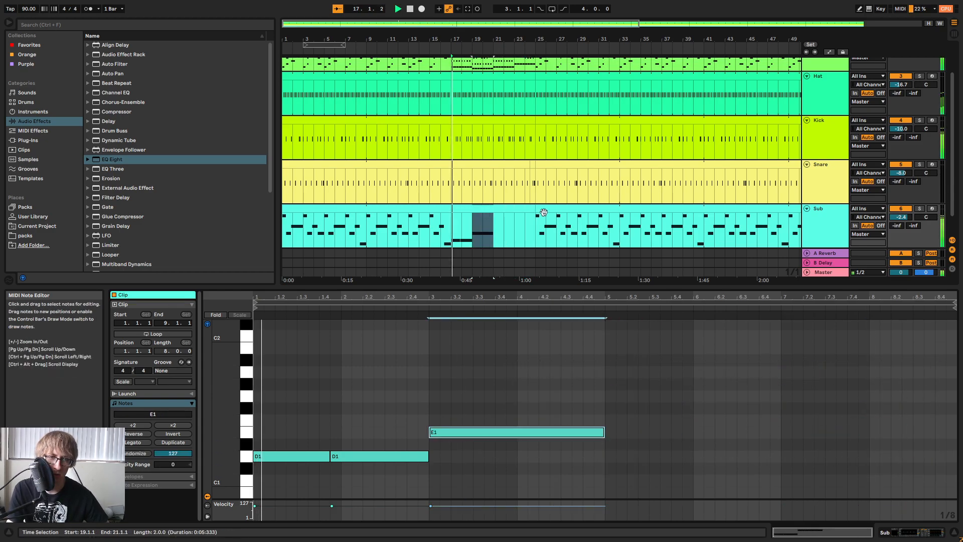
{"action": "left_click", "coordinate": [498, 75]}
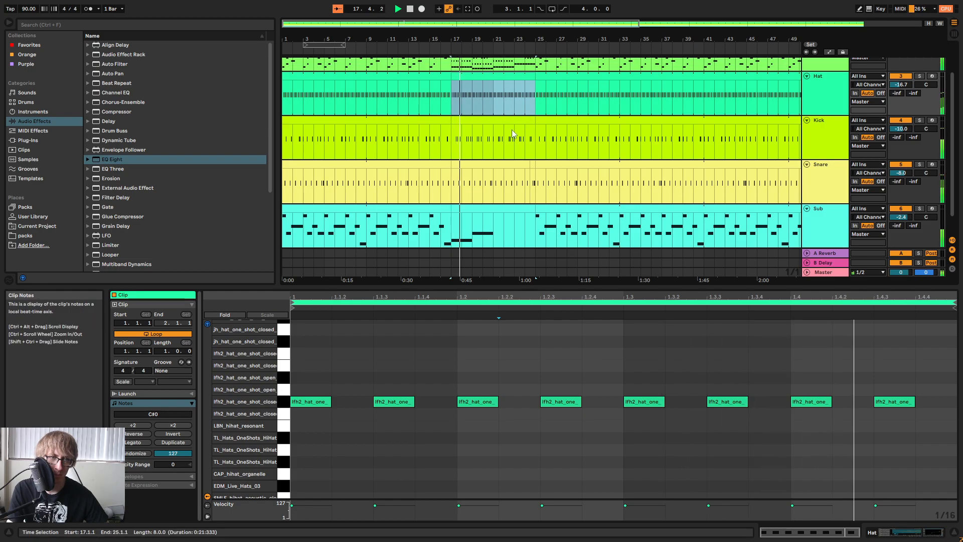
{"action": "left_click", "coordinate": [498, 66]}
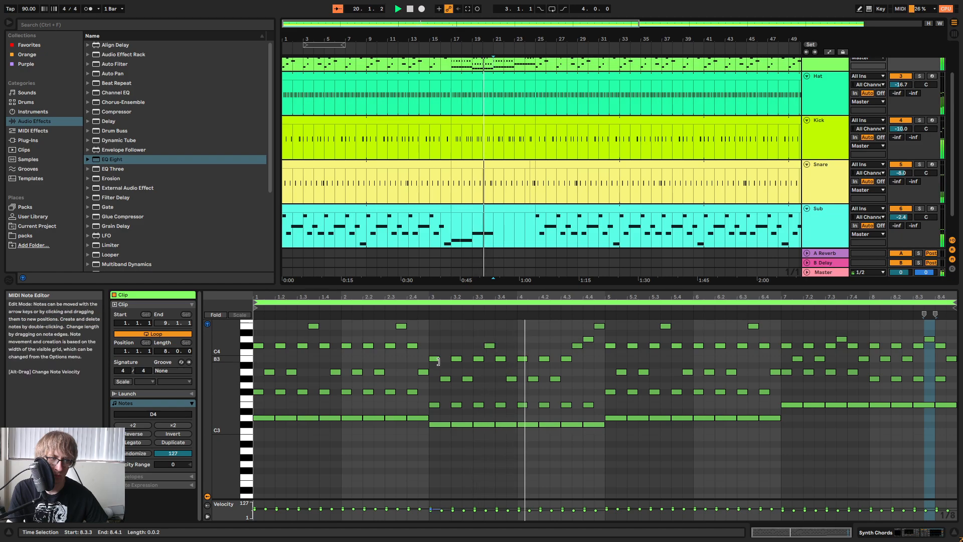
{"action": "left_click", "coordinate": [501, 227]}
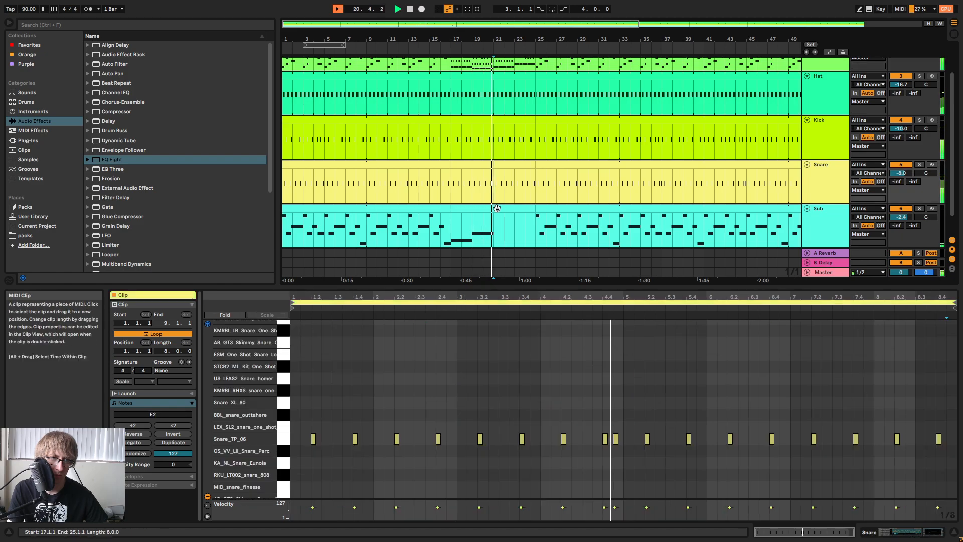
{"action": "left_click", "coordinate": [650, 413]}
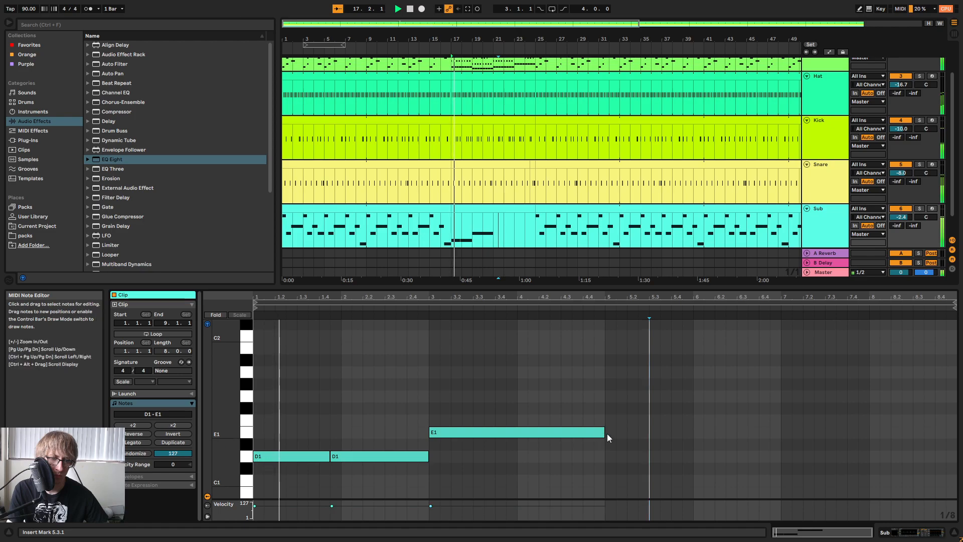
Replace the held E1 with a copy of the two D1 notes at 3.1.1, lowered to C#1.
{"action": "left_click", "coordinate": [582, 433]}
{"action": "key", "text": "Delete"}
{"action": "left_click_drag", "start_coordinate": [383, 425], "coordinate": [290, 468]}
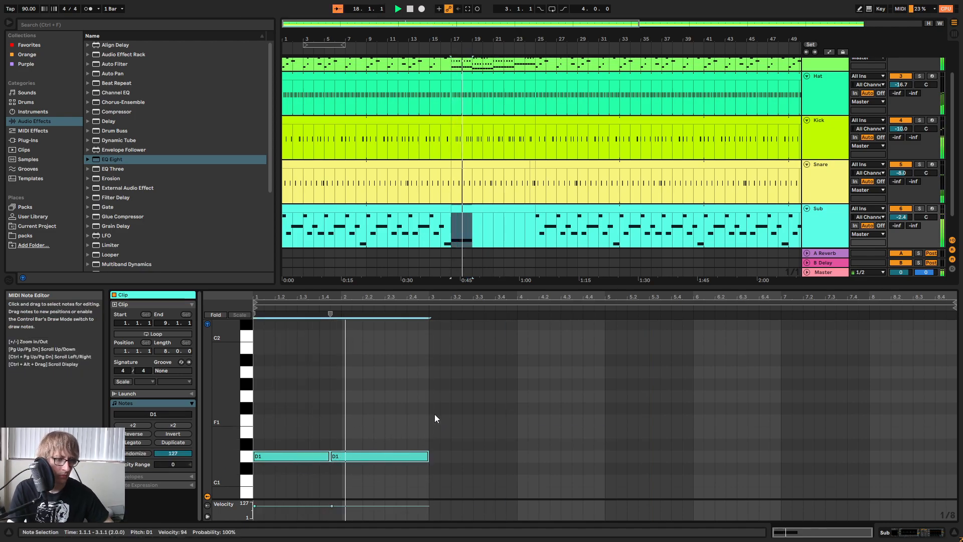
{"action": "left_click", "coordinate": [429, 414]}
{"action": "key", "text": "ctrl+v"}
{"action": "key", "text": "Down"}
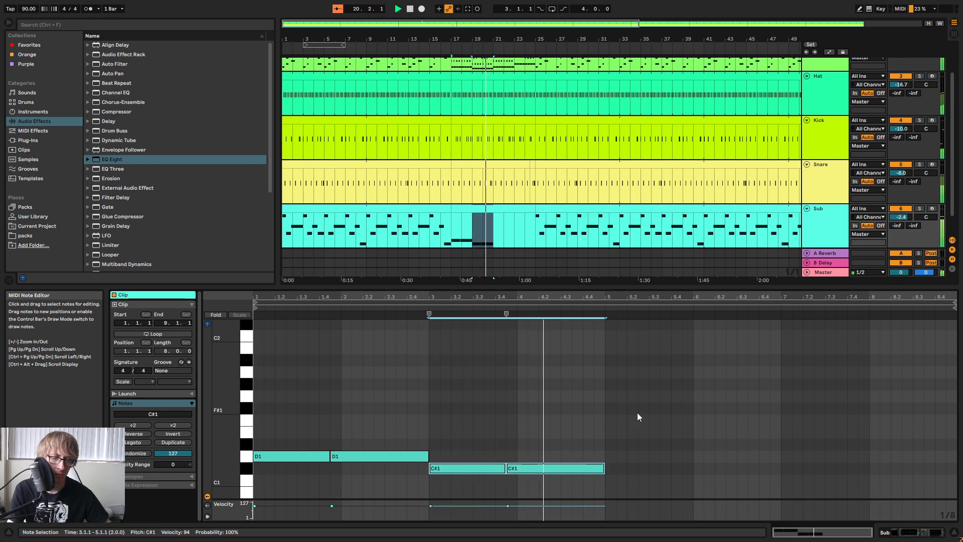
Paste the two D1 notes at 5.1.1 and again at 7.1.1, raising the last pair to E1.
{"action": "key", "text": "ctrl+v"}
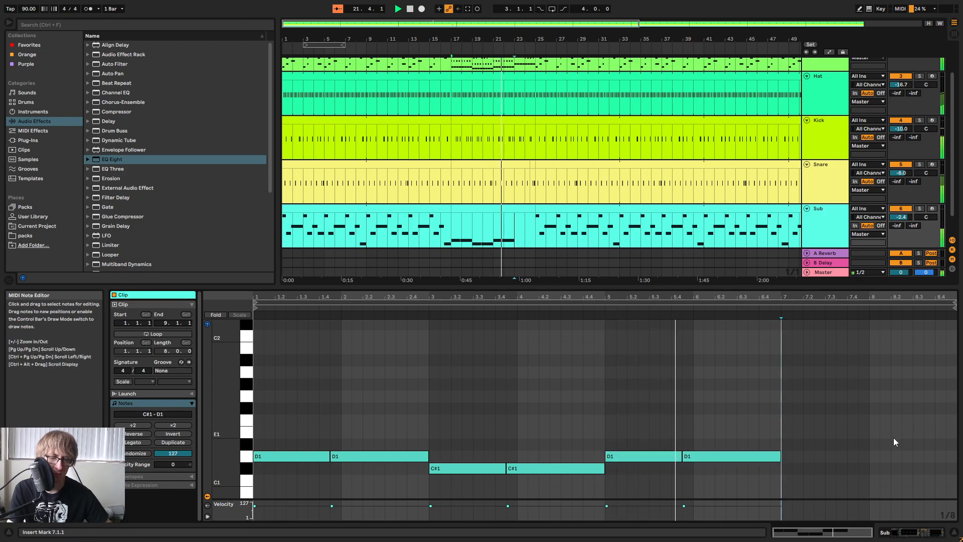
{"action": "key", "text": "ctrl+v"}
{"action": "key", "text": "Up"}
{"action": "key", "text": "Up"}
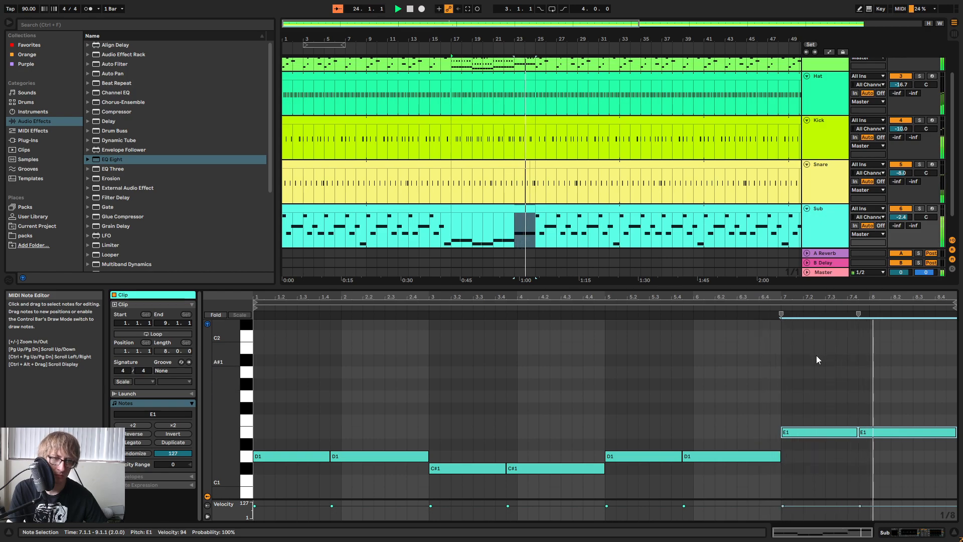
Compare the Sub notes in bars 17 to 24 with the Sub pattern that follows from bar 25.
{"action": "left_click", "coordinate": [887, 369]}
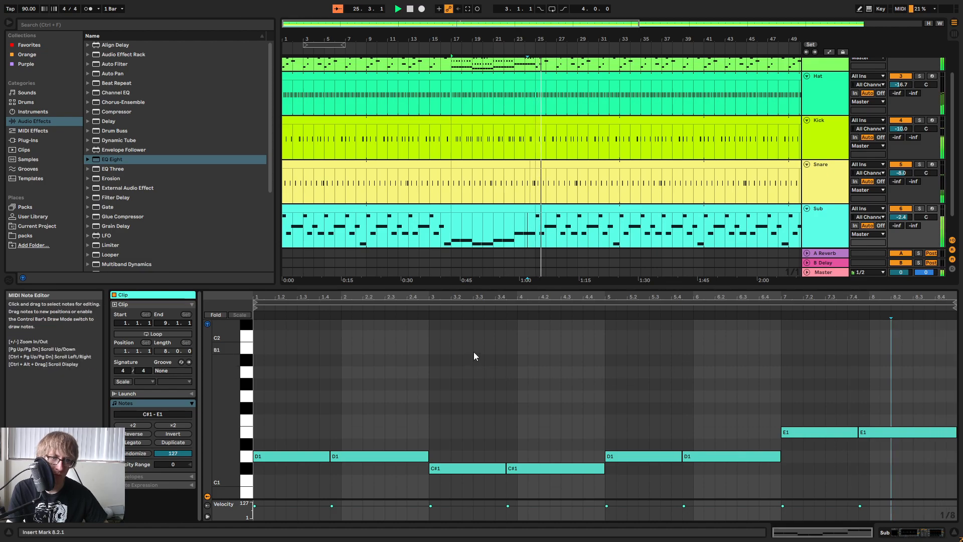
{"action": "left_click", "coordinate": [599, 210]}
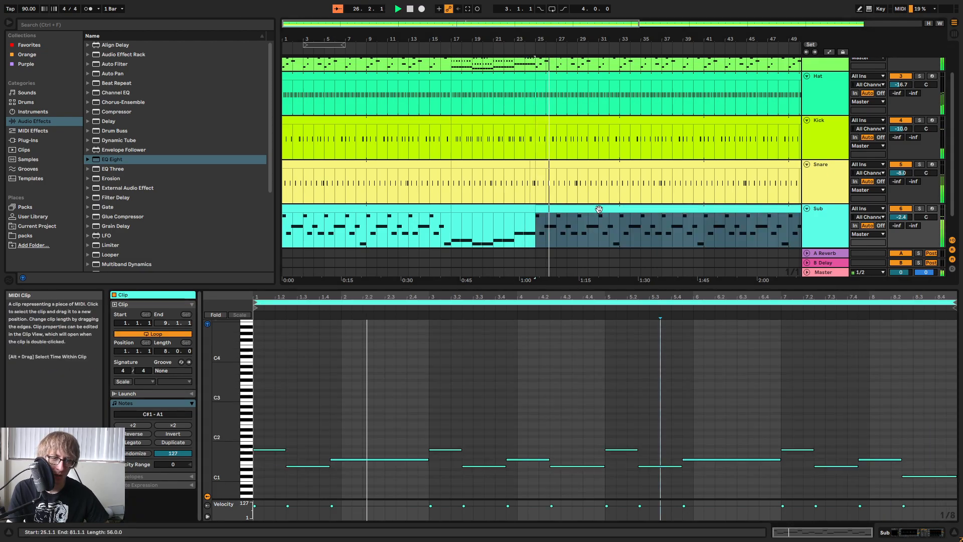
{"action": "left_click", "coordinate": [501, 208]}
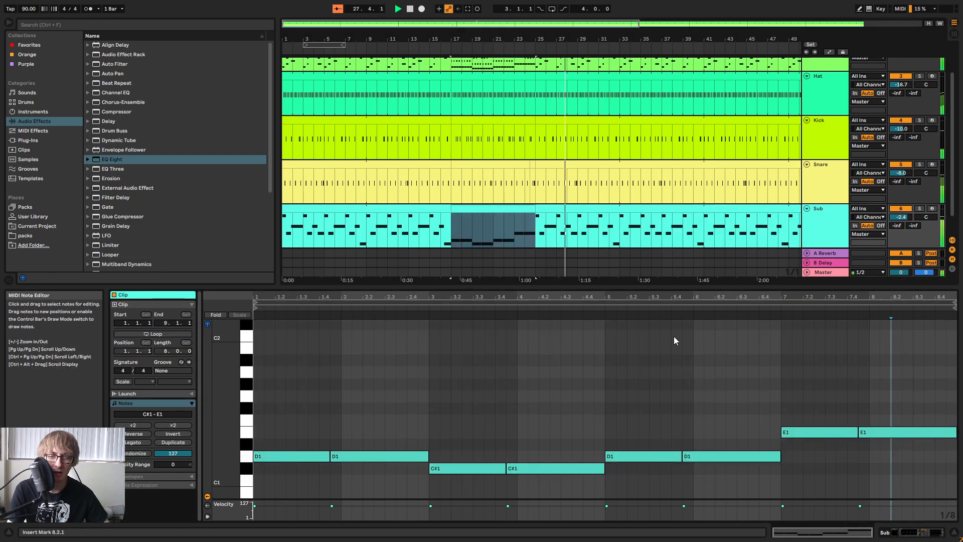
Add a high cut at 3.52 kHz with band 8 of the Sub track's EQ Eight, and audition Synth Chords soloed briefly.
{"action": "double_click", "coordinate": [820, 216]}
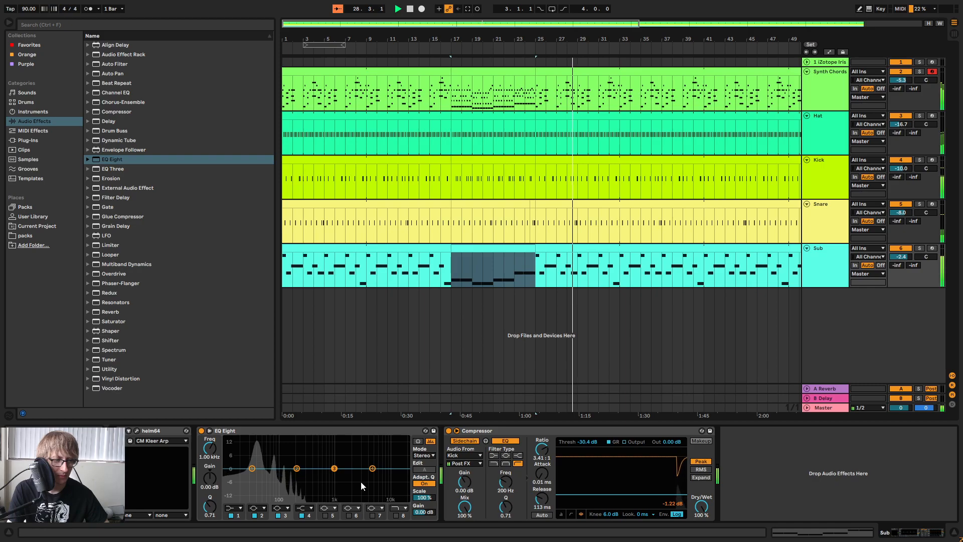
{"action": "left_click", "coordinate": [397, 515]}
{"action": "left_click_drag", "start_coordinate": [402, 479], "coordinate": [365, 475]}
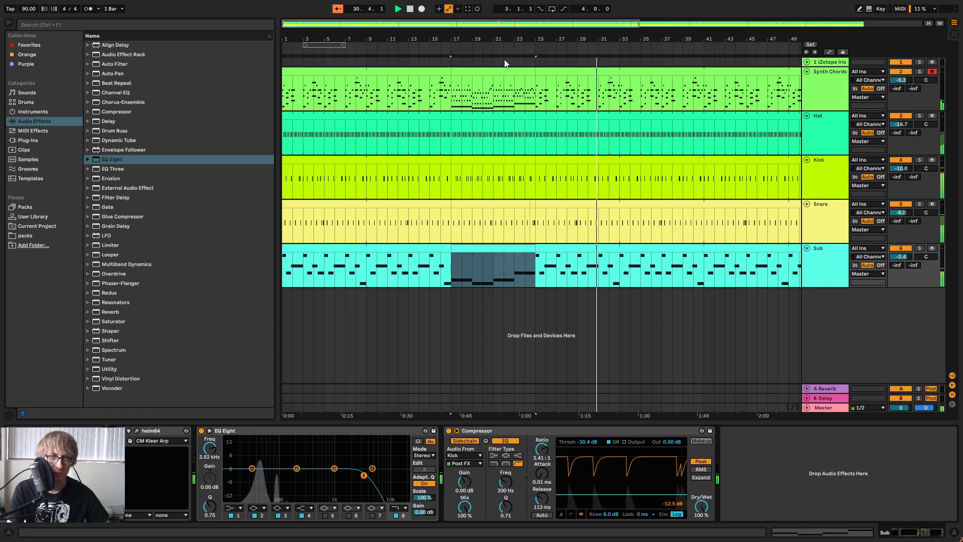
{"action": "left_click", "coordinate": [919, 71]}
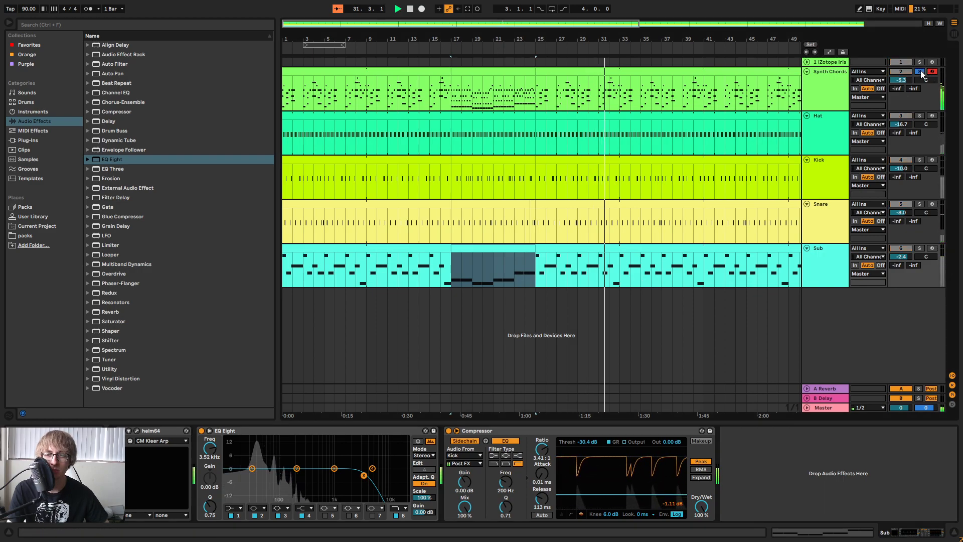
{"action": "left_click", "coordinate": [921, 73]}
Restart playback from bar 1 and lower the Sub track's volume to -4.4 dB.
{"action": "left_click_drag", "start_coordinate": [466, 38], "coordinate": [466, 18]}
{"action": "left_click_drag", "start_coordinate": [384, 38], "coordinate": [385, 41]}
{"action": "left_click", "coordinate": [409, 10]}
{"action": "left_click", "coordinate": [399, 9]}
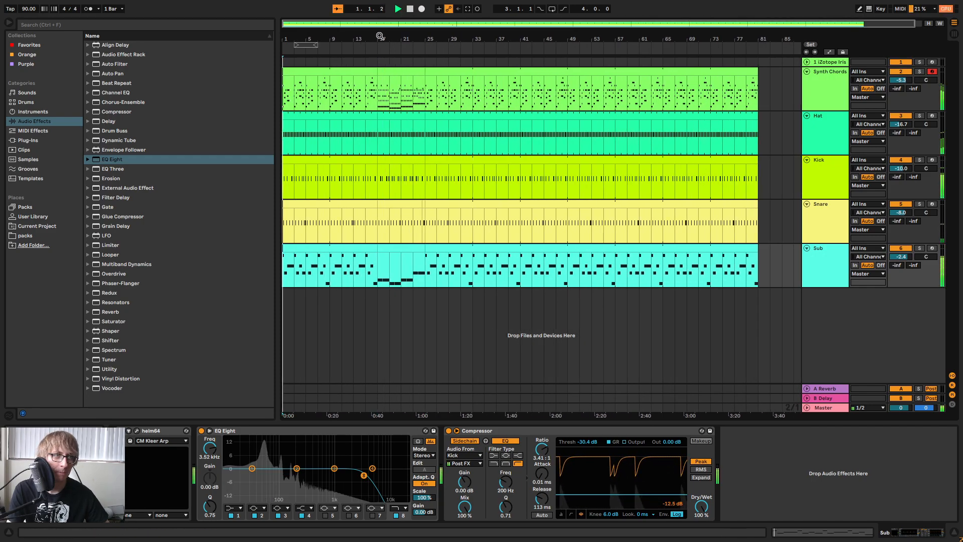
{"action": "key", "text": "Tab"}
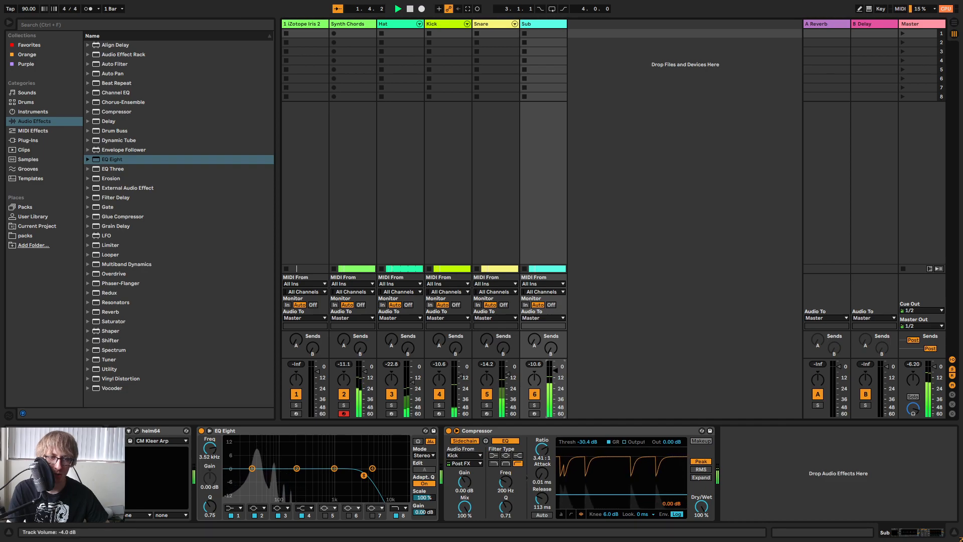
{"action": "key", "text": "Tab"}
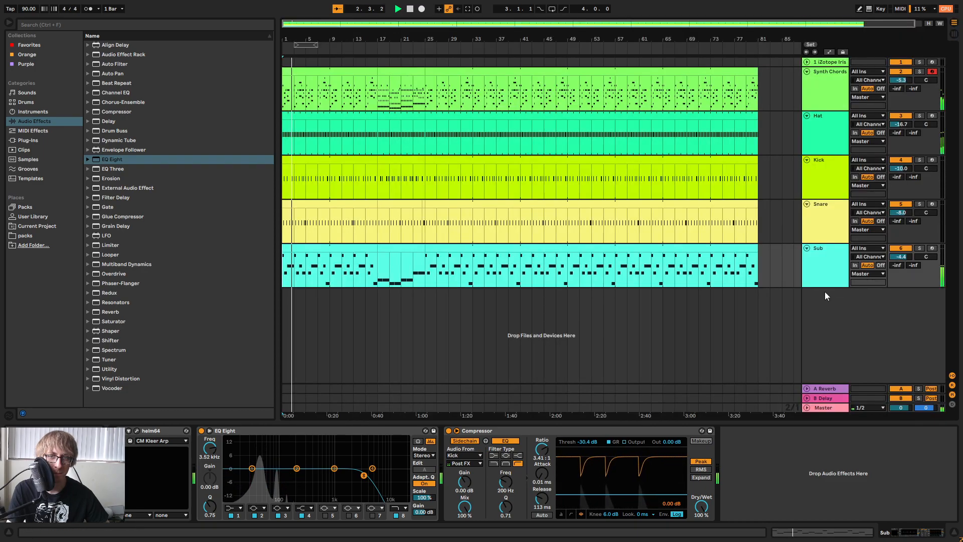
Rename the Sub track as Bass.
{"action": "right_click", "coordinate": [829, 283]}
{"action": "left_click", "coordinate": [847, 314]}
{"action": "type", "text": "bAS"}
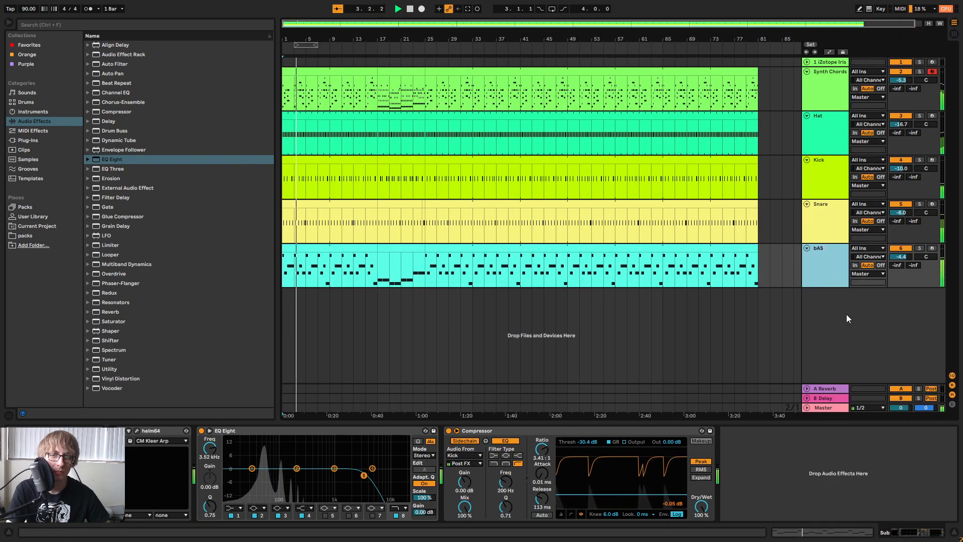
{"action": "key", "text": "BackSpace"}
{"action": "key", "text": "BackSpace"}
{"action": "key", "text": "BackSpace"}
{"action": "type", "text": "Bass"}
{"action": "key", "text": "Return"}
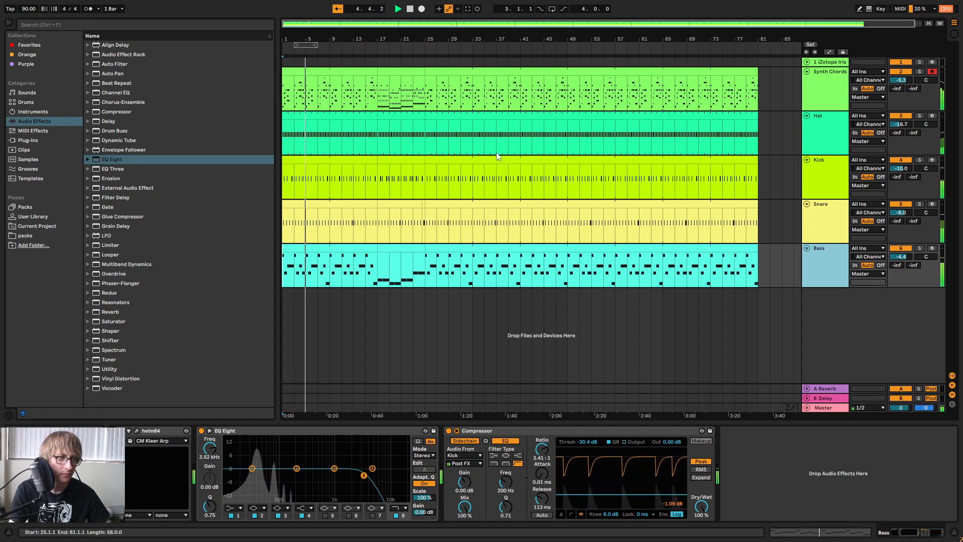
Delete the clips from bar 25 to bar 81 on the Synth Chords, Hat, Kick, Snare and Bass tracks.
{"action": "mouse_move", "coordinate": [418, 39]}
{"action": "left_mouse_down"}
{"action": "mouse_move", "coordinate": [418, 61]}
{"action": "mouse_move", "coordinate": [417, 39]}
{"action": "left_mouse_up"}
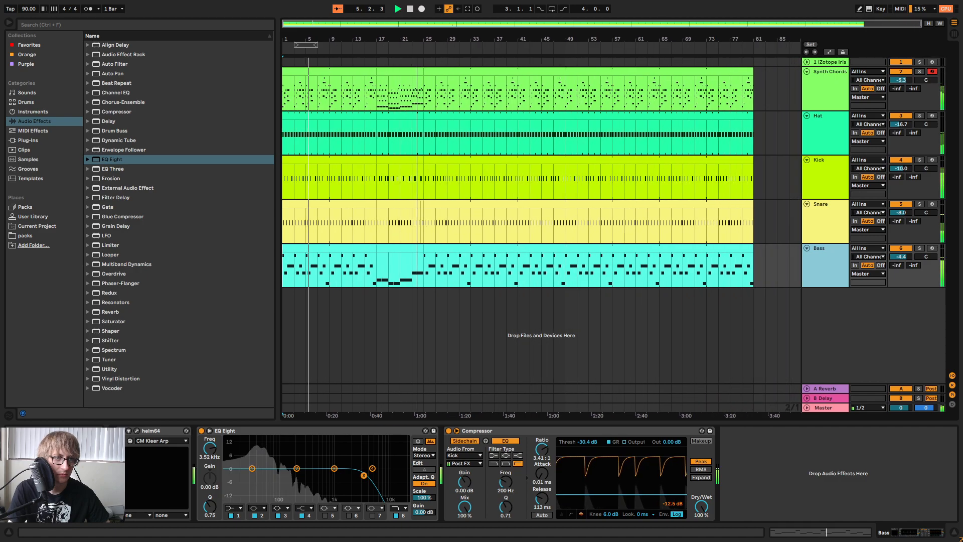
{"action": "left_click", "coordinate": [522, 71]}
{"action": "left_click", "coordinate": [498, 246], "text": "shift"}
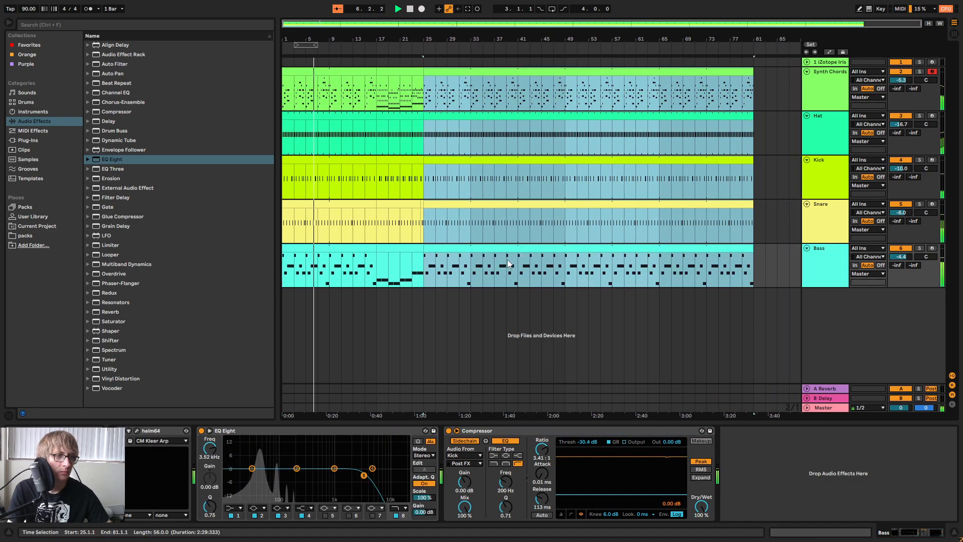
{"action": "key", "text": "Delete"}
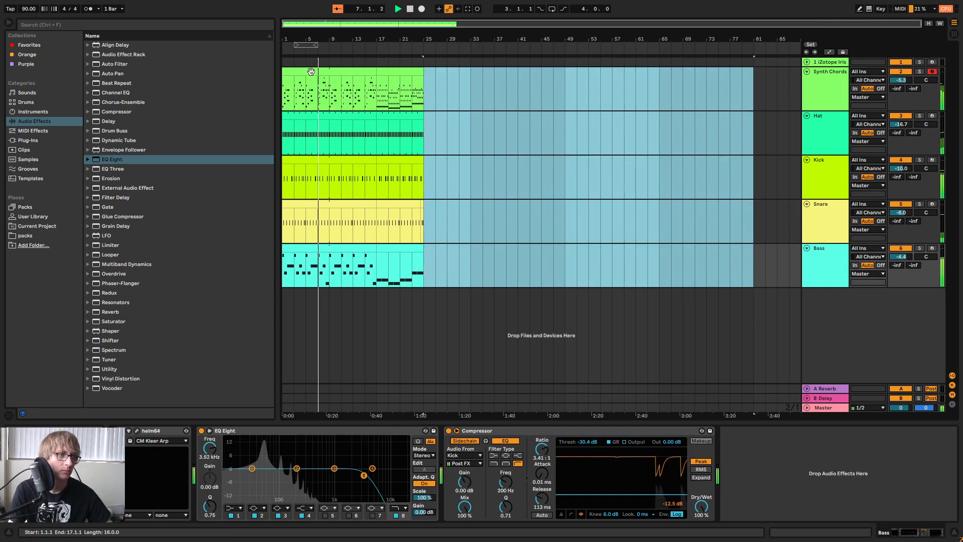
Stop playback and trim the first Hat, Kick, Snare and Bass clips together so they start at bar 9.
{"action": "left_click", "coordinate": [310, 72]}
{"action": "left_click", "coordinate": [412, 9]}
{"action": "left_click", "coordinate": [554, 261]}
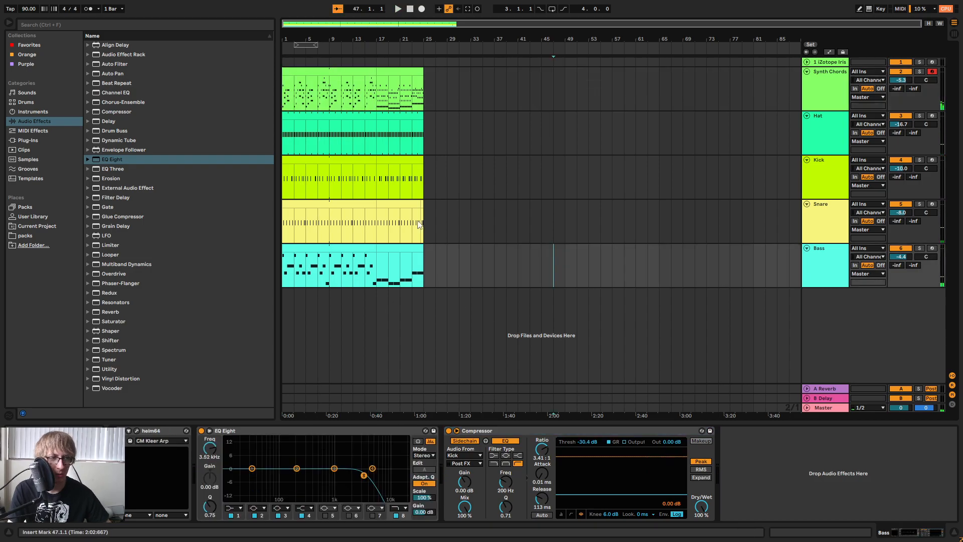
{"action": "mouse_move", "coordinate": [314, 35]}
{"action": "left_mouse_down"}
{"action": "mouse_move", "coordinate": [314, 75]}
{"action": "mouse_move", "coordinate": [314, 47]}
{"action": "left_mouse_up"}
{"action": "left_click", "coordinate": [323, 116]}
{"action": "left_click", "coordinate": [309, 251], "text": "shift"}
{"action": "left_click_drag", "start_coordinate": [283, 248], "coordinate": [354, 246]}
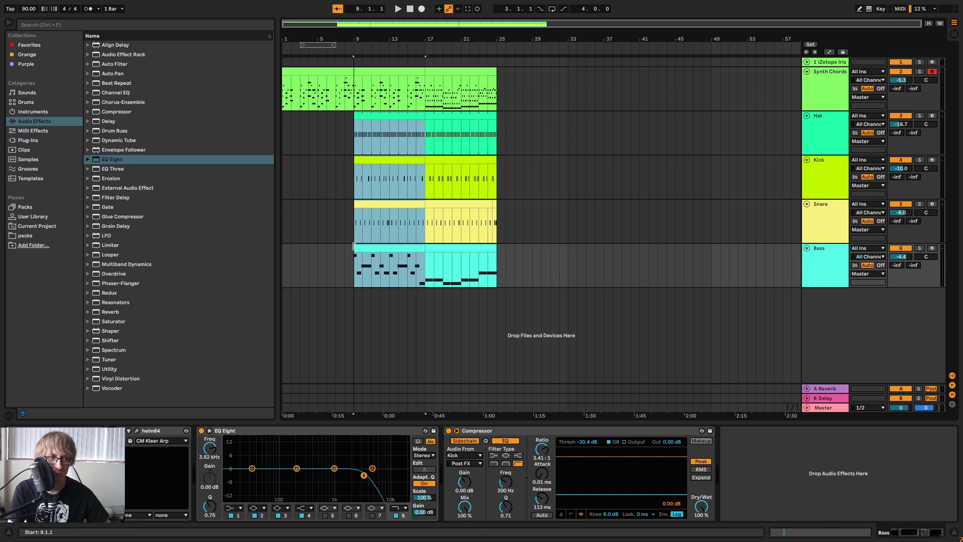
Play the arrangement from bar 1 and extend the first Snare clip's start back to bar 5.
{"action": "left_click", "coordinate": [410, 9]}
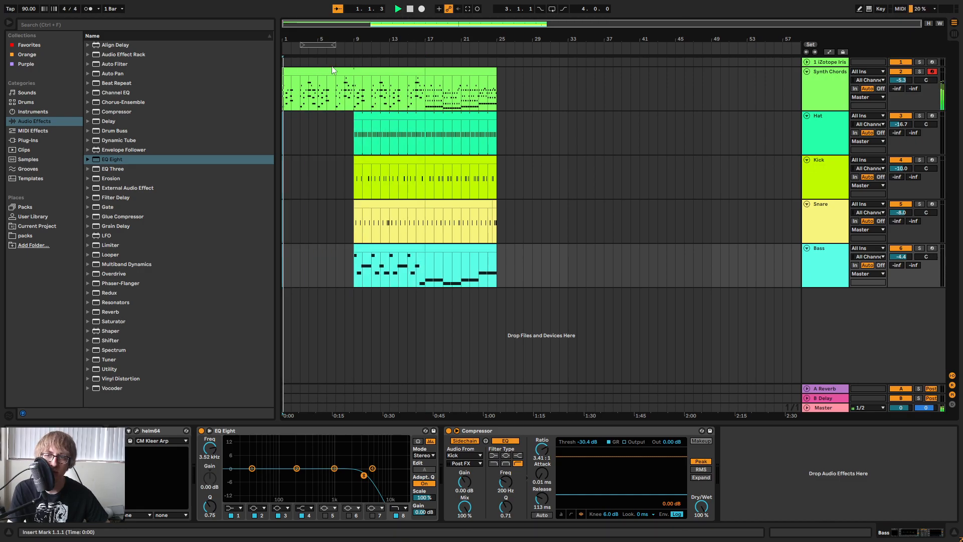
{"action": "left_click_drag", "start_coordinate": [322, 36], "coordinate": [444, 80]}
{"action": "left_click", "coordinate": [553, 140]}
{"action": "left_click_drag", "start_coordinate": [640, 38], "coordinate": [489, 44]}
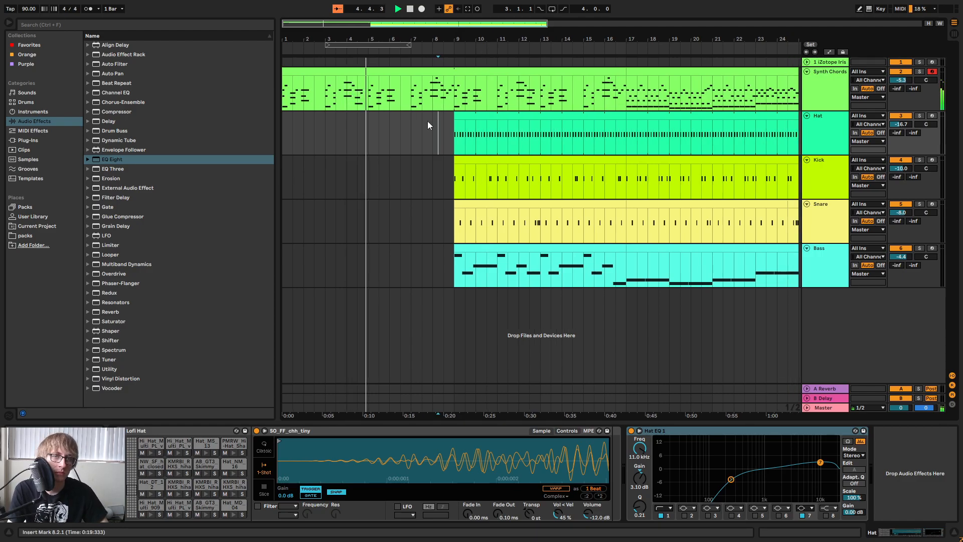
{"action": "left_click_drag", "start_coordinate": [456, 116], "coordinate": [626, 133]}
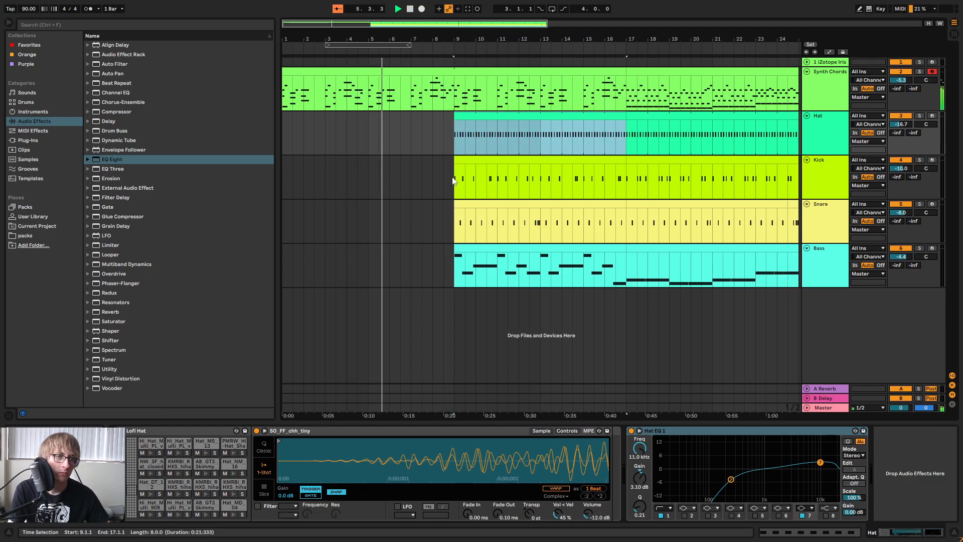
{"action": "left_click_drag", "start_coordinate": [454, 216], "coordinate": [371, 206]}
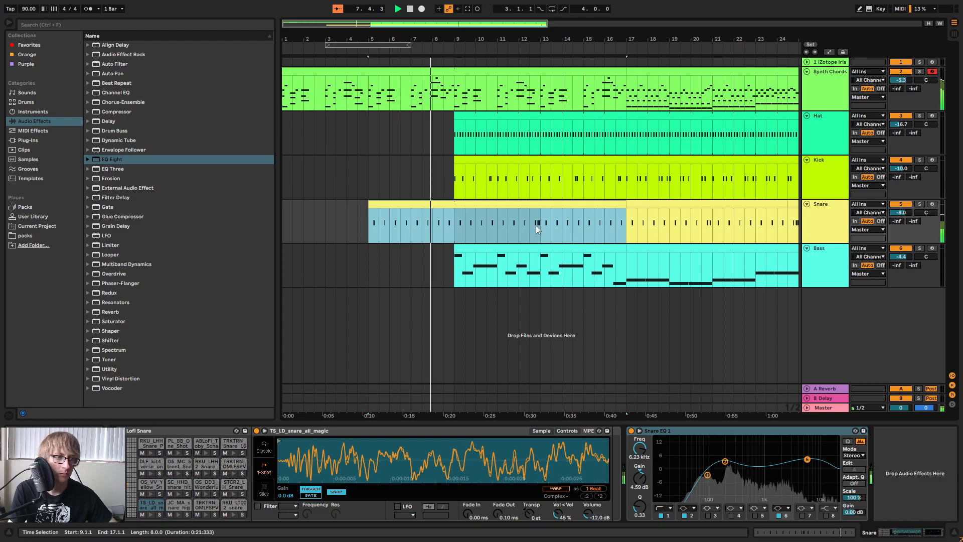
Try a snare pickup by extending the Snare clip's start back to 4.3.1.
{"action": "mouse_move", "coordinate": [370, 205]}
{"action": "left_mouse_down"}
{"action": "mouse_move", "coordinate": [294, 207]}
{"action": "mouse_move", "coordinate": [369, 207]}
{"action": "mouse_move", "coordinate": [348, 208]}
{"action": "mouse_move", "coordinate": [356, 208]}
{"action": "left_mouse_up"}
{"action": "key", "text": "space"}
{"action": "left_click", "coordinate": [358, 222]}
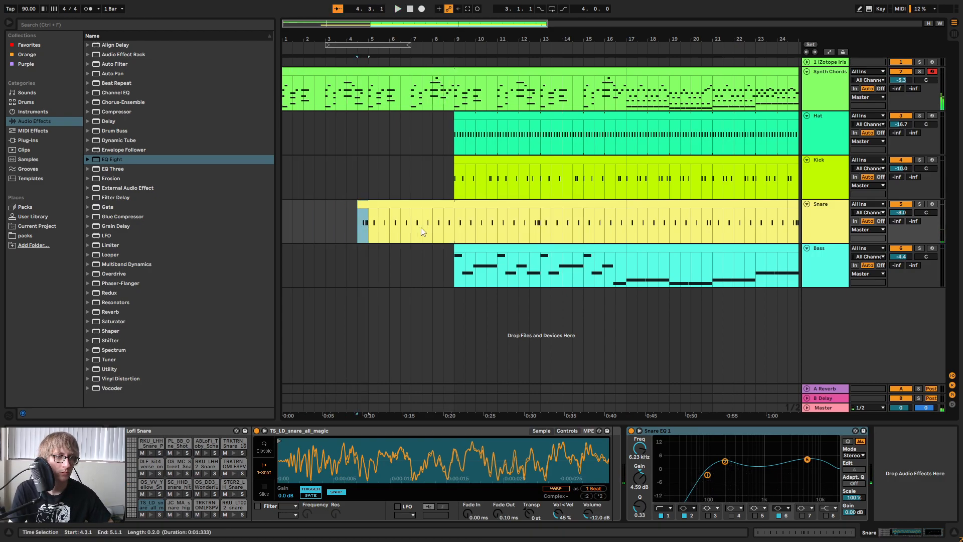
{"action": "left_click", "coordinate": [363, 204]}
Copy the snare fill from the end of bar 4 to the end of bar 8 in the Snare clip and play it back.
{"action": "double_click", "coordinate": [396, 208]}
{"action": "left_click_drag", "start_coordinate": [732, 282], "coordinate": [741, 206]}
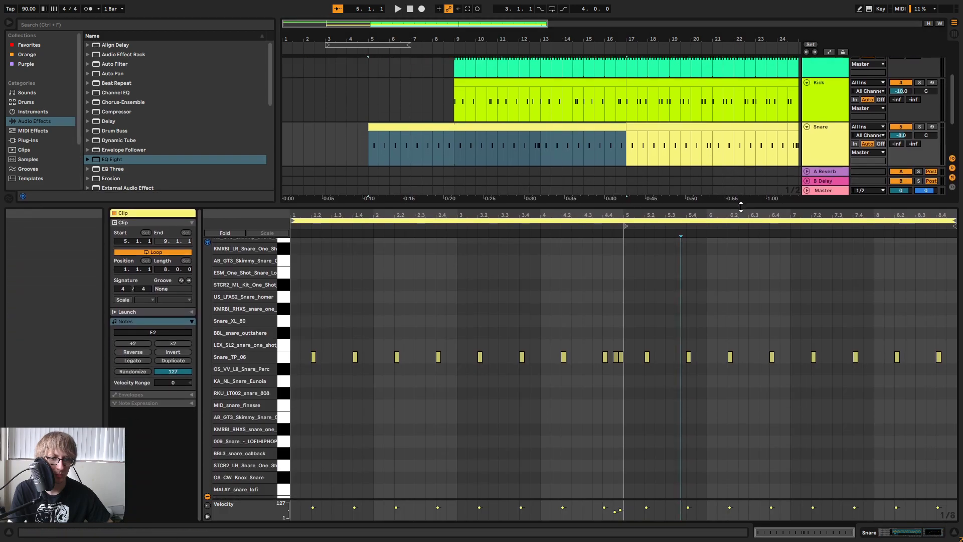
{"action": "left_click_drag", "start_coordinate": [600, 341], "coordinate": [623, 368]}
{"action": "left_click", "coordinate": [938, 343]}
{"action": "key", "text": "ctrl+v"}
{"action": "key", "text": "space"}
{"action": "left_click_drag", "start_coordinate": [572, 206], "coordinate": [572, 414]}
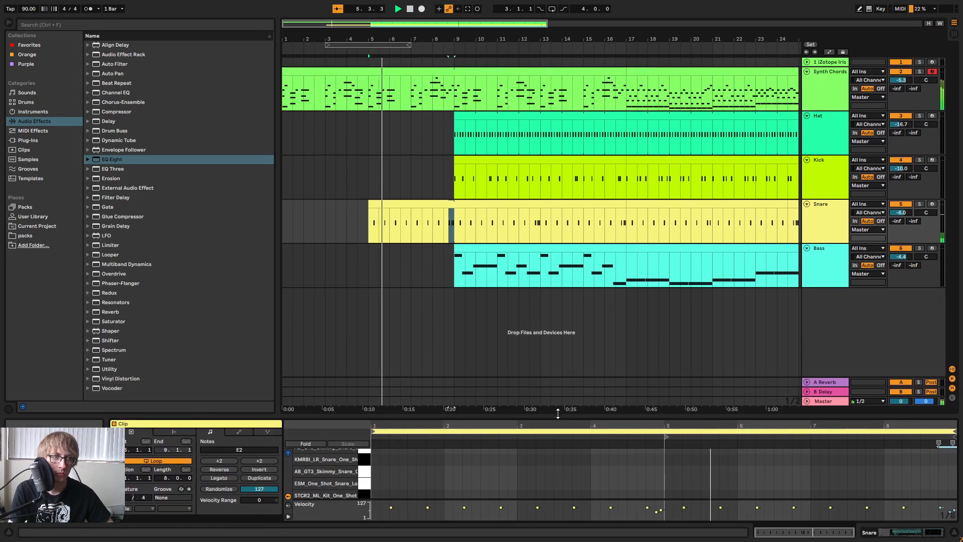
Fold the Synth Chords, Hat, Kick, Snare and Bass tracks while the arrangement plays.
{"action": "left_click", "coordinate": [380, 150]}
{"action": "left_click", "coordinate": [509, 282]}
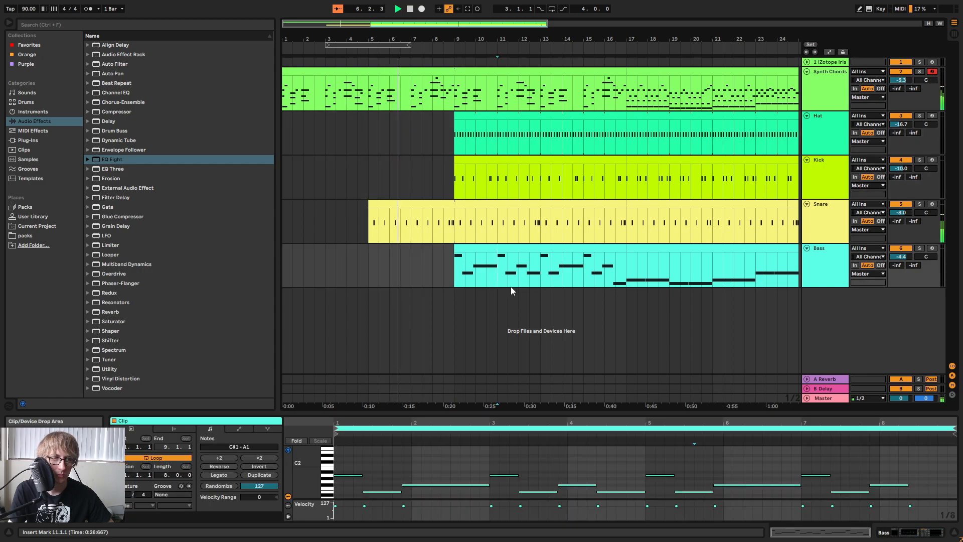
{"action": "left_click", "coordinate": [542, 166]}
{"action": "left_click_drag", "start_coordinate": [647, 39], "coordinate": [651, 11]}
{"action": "left_click", "coordinate": [807, 71]}
{"action": "left_click", "coordinate": [807, 81]}
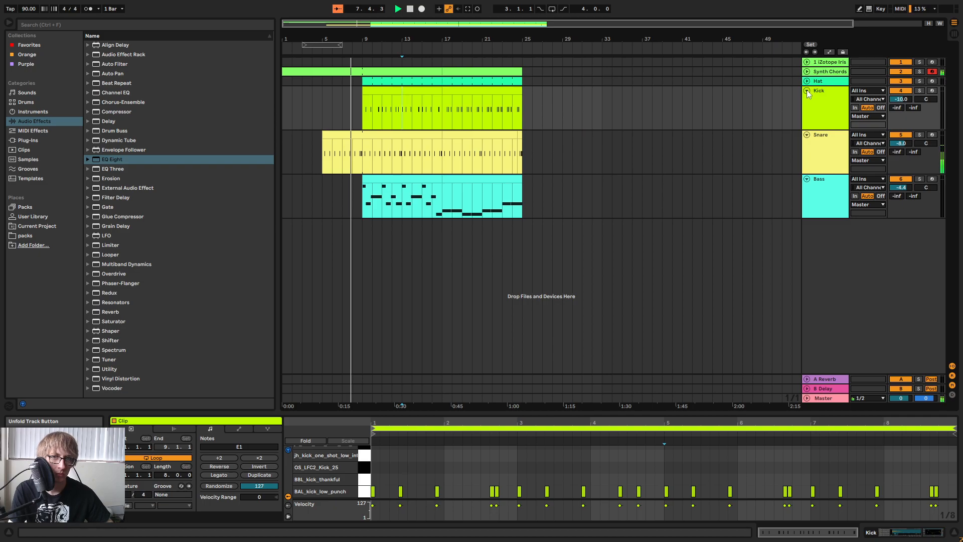
{"action": "left_click", "coordinate": [807, 90]}
{"action": "left_click", "coordinate": [807, 99]}
{"action": "left_click", "coordinate": [806, 109]}
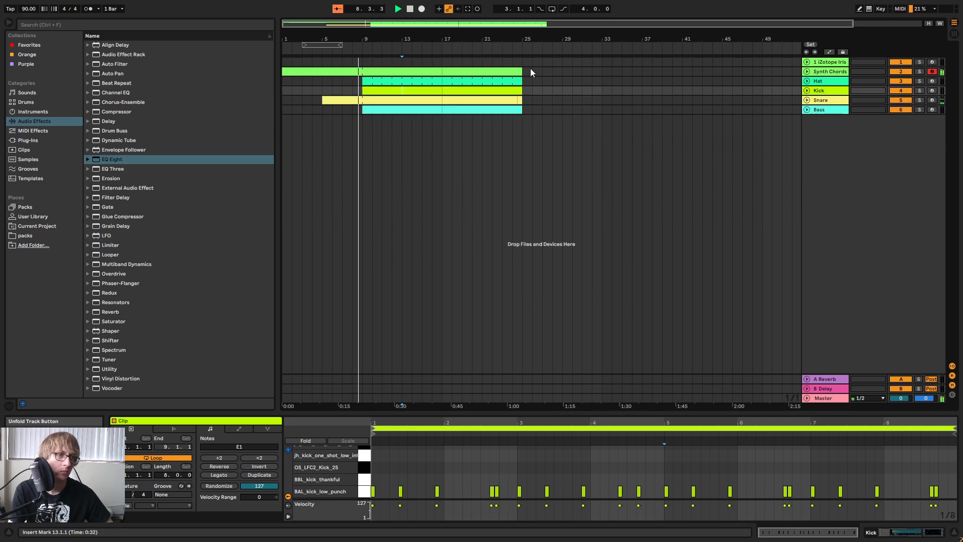
Lower the Bass track's volume to about -5.9 dB.
{"action": "left_click_drag", "start_coordinate": [366, 37], "coordinate": [532, 61]}
{"action": "left_click", "coordinate": [589, 110]}
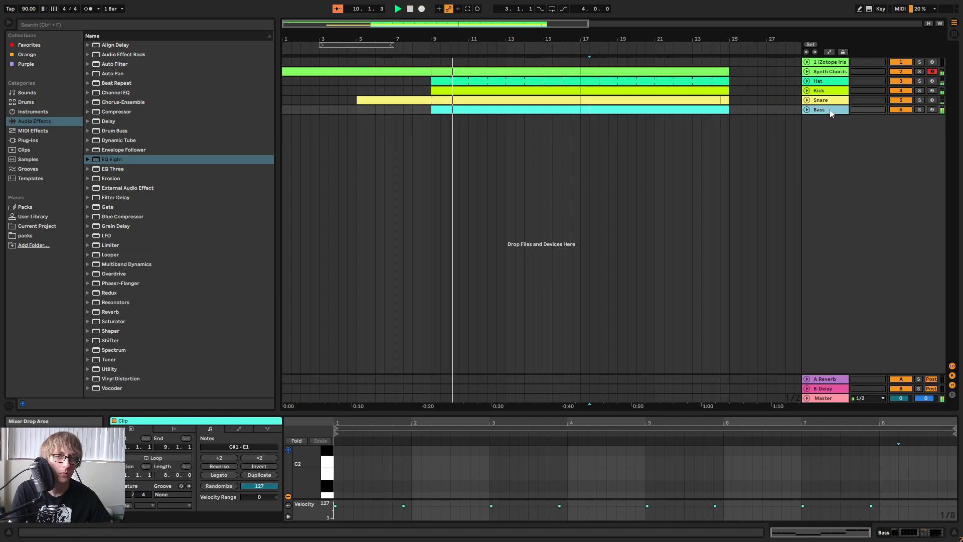
{"action": "key", "text": "Tab"}
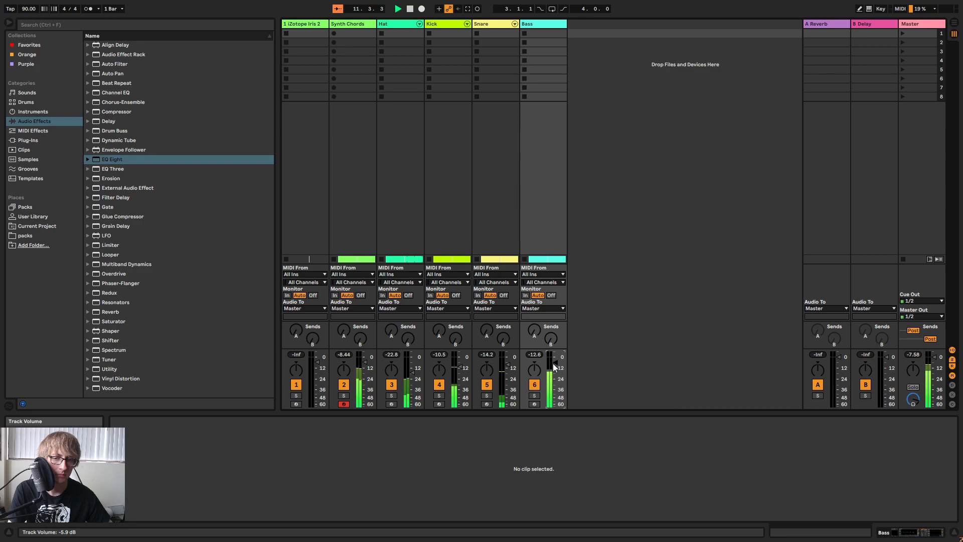
{"action": "key", "text": "Tab"}
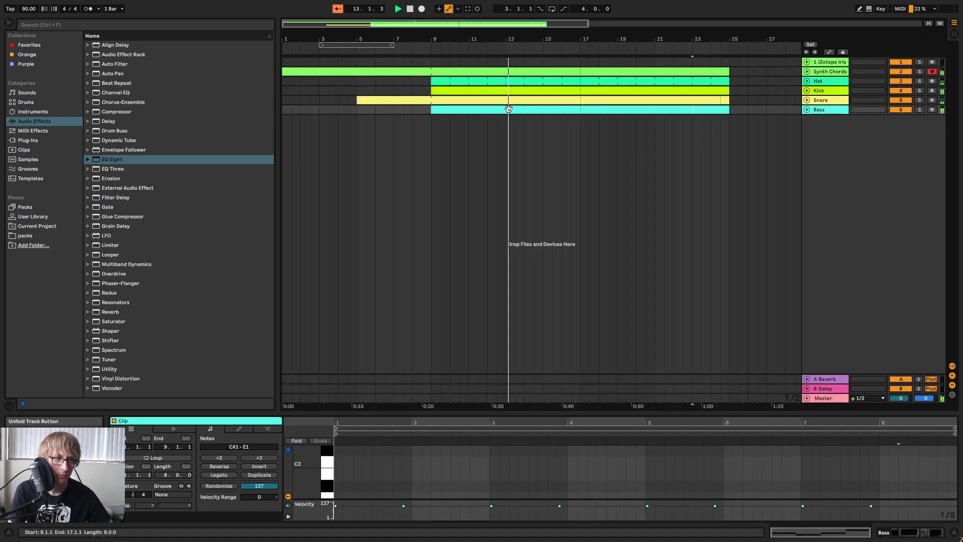
Try a lower velocity on the four off-beat notes of the Hat clip at bar 9 and return them to 99.
{"action": "left_click", "coordinate": [537, 81]}
{"action": "left_click_drag", "start_coordinate": [616, 413], "coordinate": [501, 153]}
{"action": "left_click", "coordinate": [410, 222]}
{"action": "left_click", "coordinate": [401, 266]}
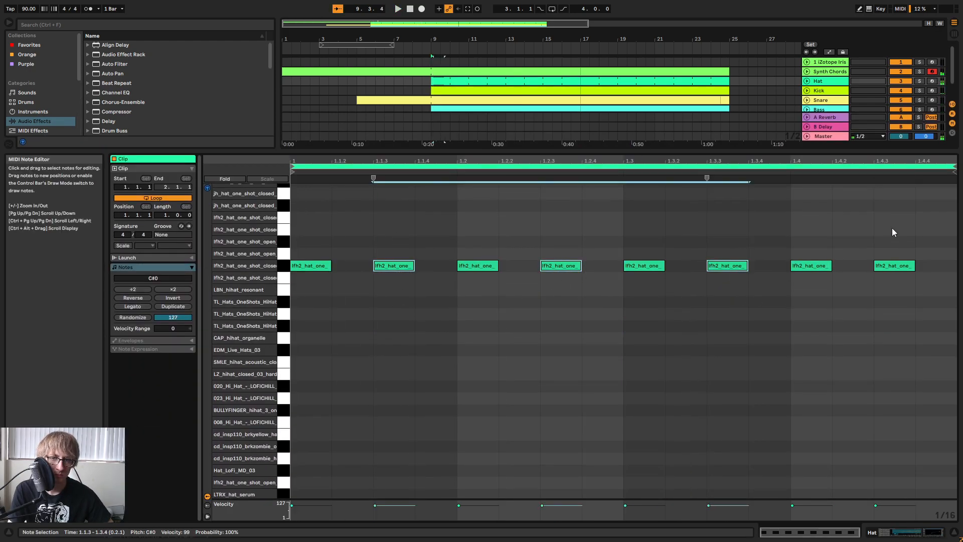
{"action": "left_click_drag", "start_coordinate": [724, 261], "coordinate": [724, 263], "text": "alt"}
{"action": "key", "text": "space"}
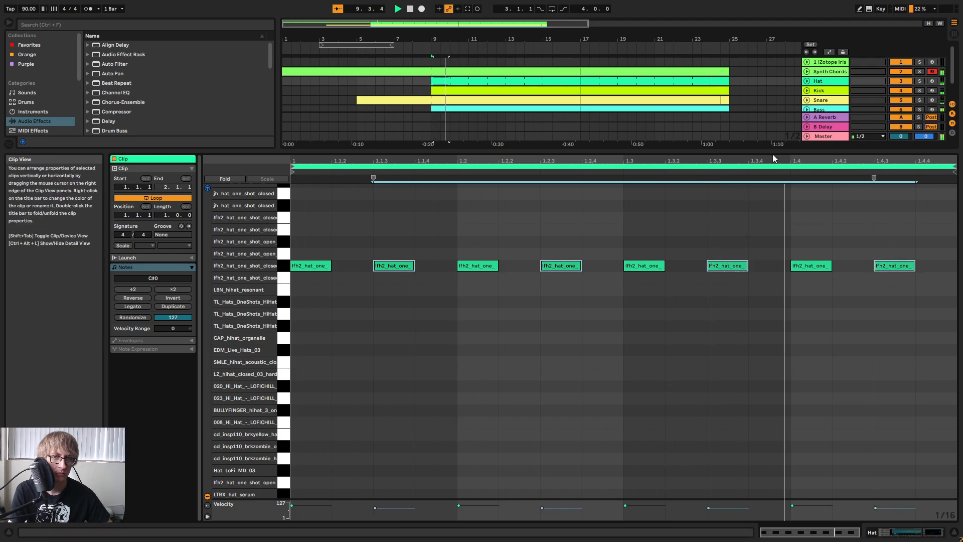
{"action": "left_click_drag", "start_coordinate": [726, 261], "coordinate": [726, 251], "text": "alt"}
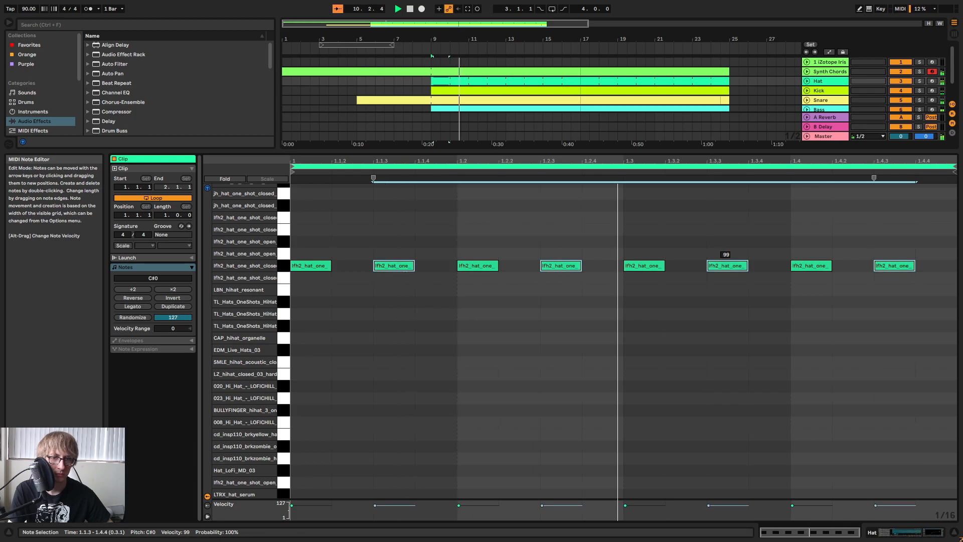
{"action": "left_click", "coordinate": [737, 230]}
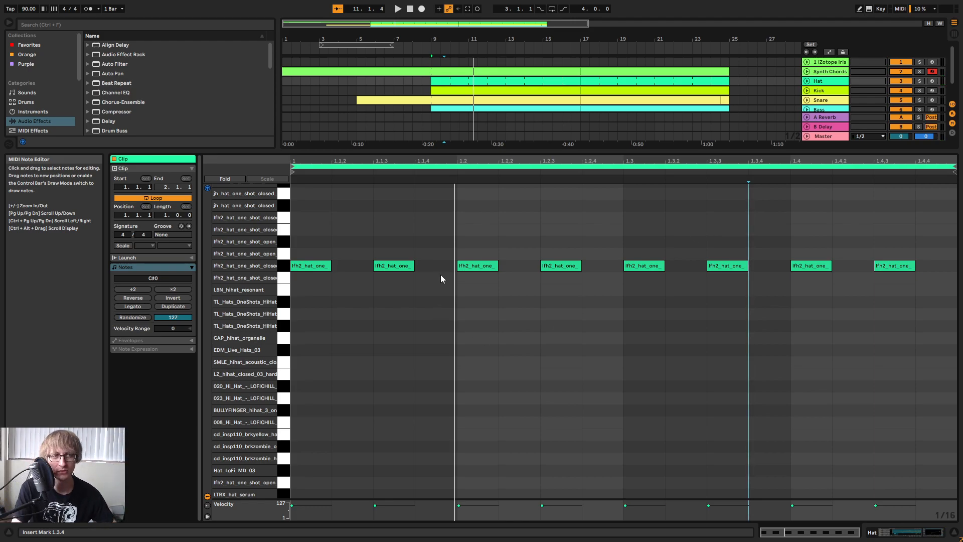
Play the arrangement from around bar 5 to hear the snare entry leading into the full beat.
{"action": "left_click", "coordinate": [353, 54]}
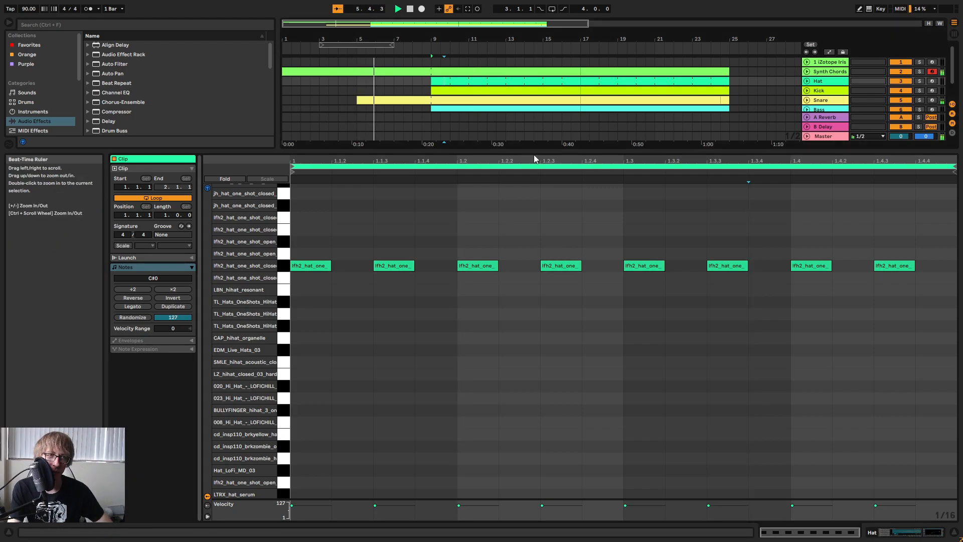
{"action": "left_click_drag", "start_coordinate": [534, 158], "coordinate": [537, 331]}
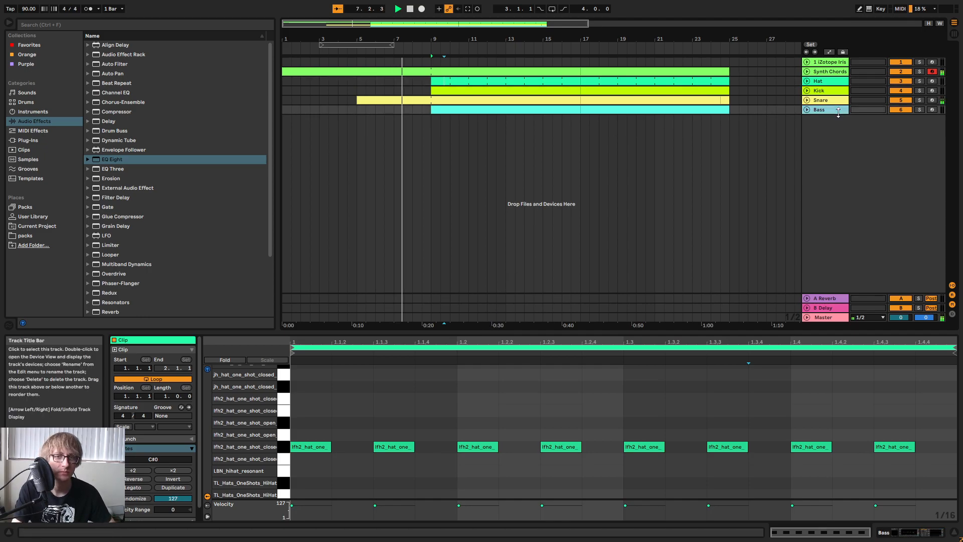
Add two C#0 closed-hat sixteenth notes at 1.1.4 and 1.3.2 in the Hat clip at bar 9.
{"action": "left_click", "coordinate": [512, 110]}
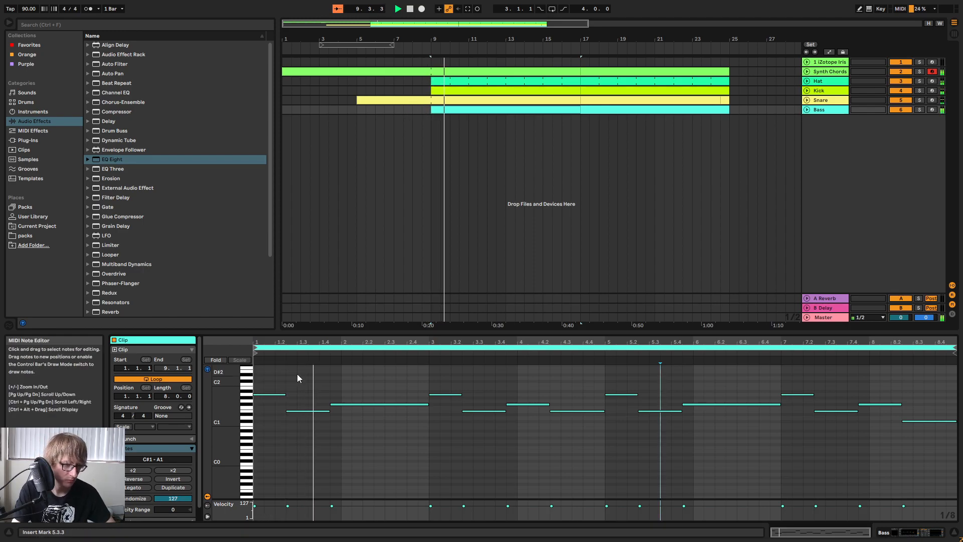
{"action": "left_click", "coordinate": [490, 80]}
{"action": "left_click", "coordinate": [396, 431]}
{"action": "key", "text": "space"}
{"action": "key", "text": "space"}
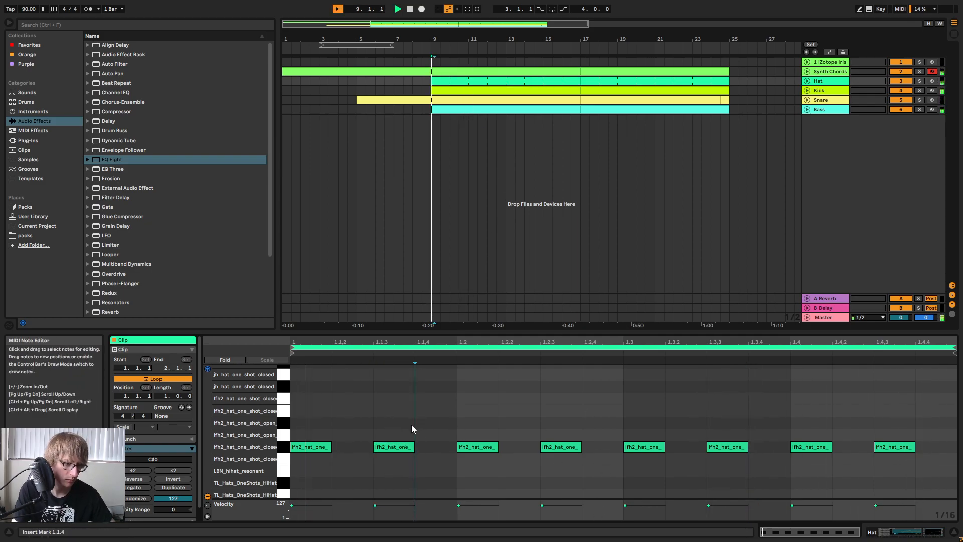
{"action": "left_click", "coordinate": [401, 446]}
{"action": "key", "text": "ctrl+d"}
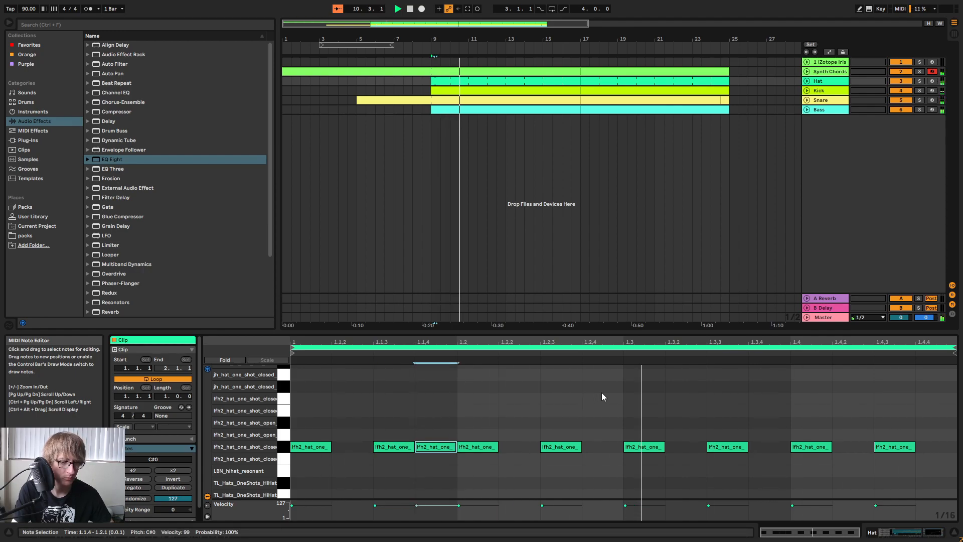
{"action": "left_click", "coordinate": [667, 398]}
{"action": "key", "text": "ctrl+v"}
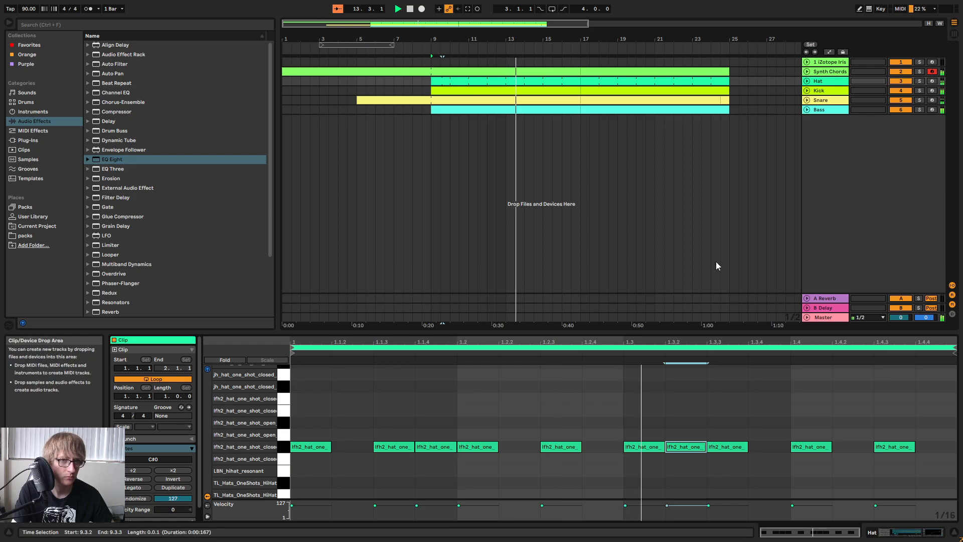
Unfold the Hat track and check the note pattern of its clip at bar 17.
{"action": "left_click", "coordinate": [807, 81]}
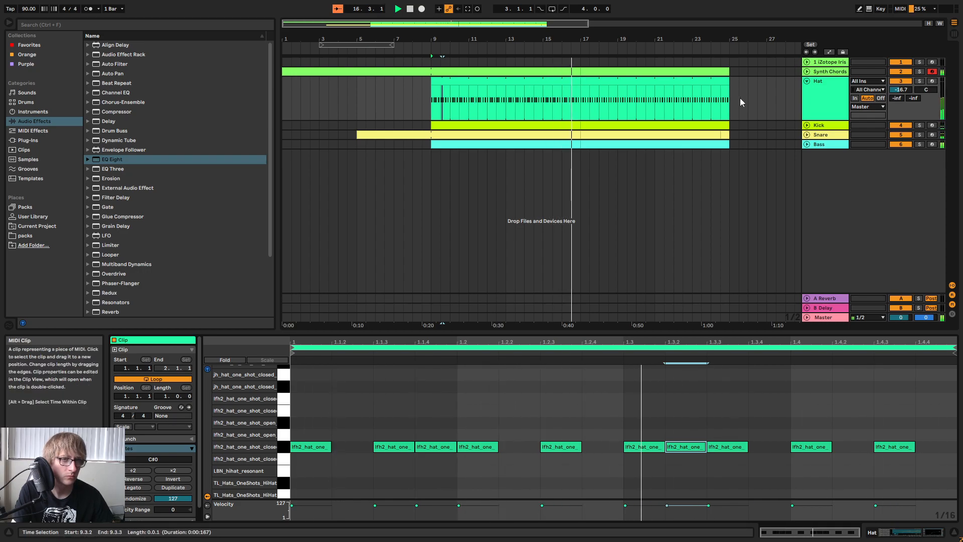
{"action": "left_click", "coordinate": [808, 81]}
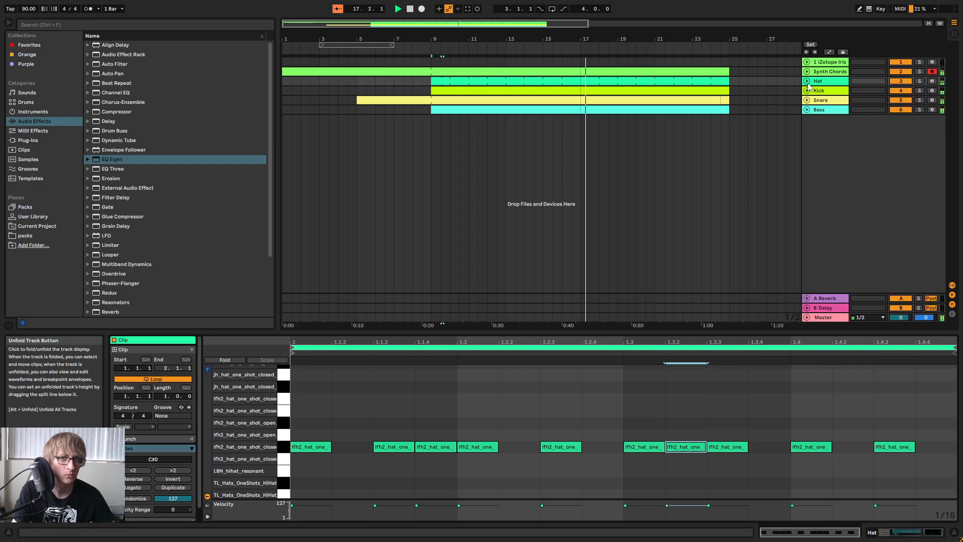
{"action": "left_click", "coordinate": [807, 81]}
{"action": "left_click", "coordinate": [807, 81]}
{"action": "left_click", "coordinate": [458, 100]}
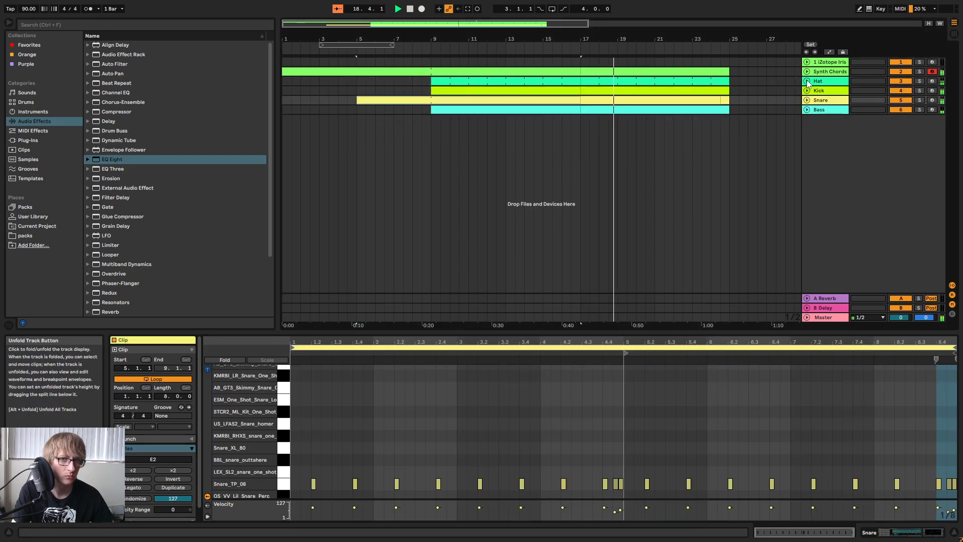
{"action": "left_click", "coordinate": [808, 82]}
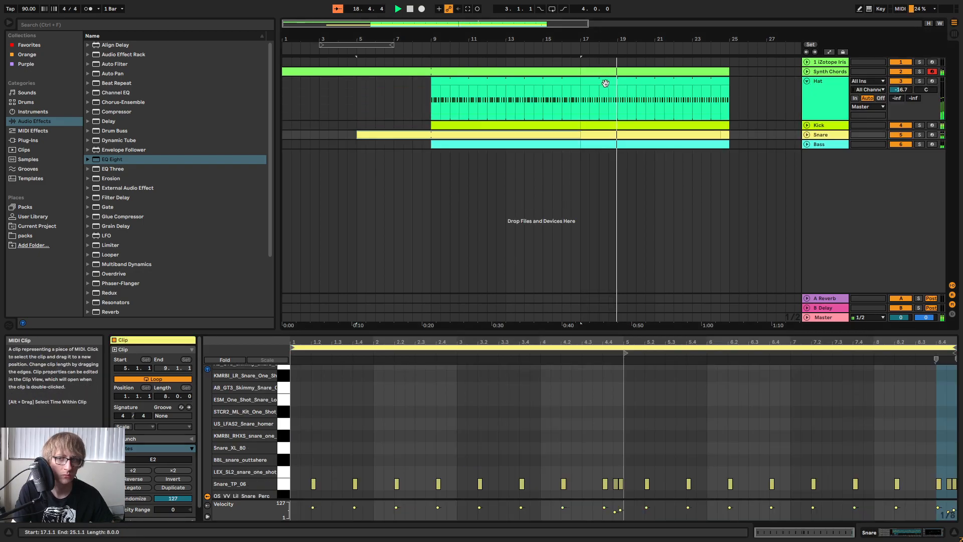
{"action": "left_click", "coordinate": [624, 102]}
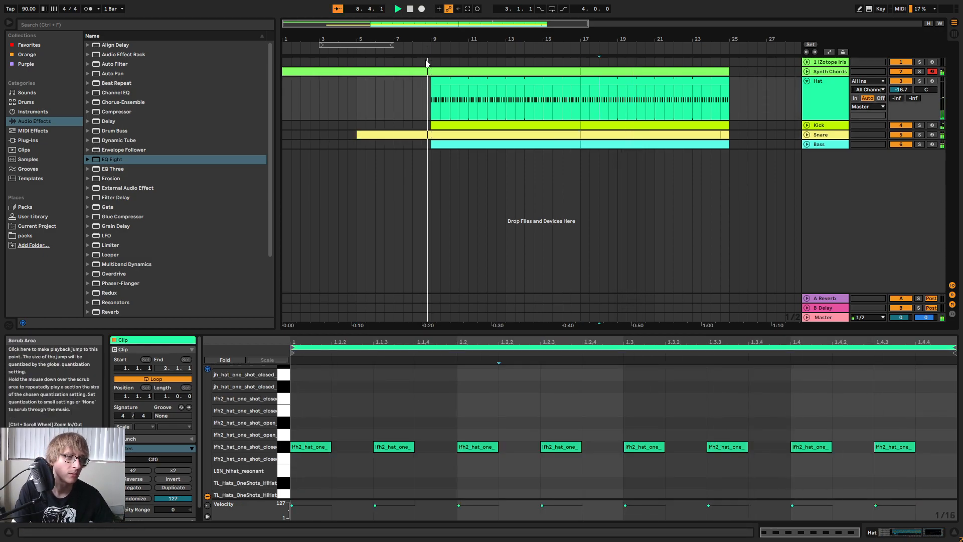
Lower the velocity of the notes at 1.1.4 and 1.3.2 in the first Hat clip to 82.
{"action": "left_click", "coordinate": [459, 98]}
{"action": "left_click", "coordinate": [465, 81]}
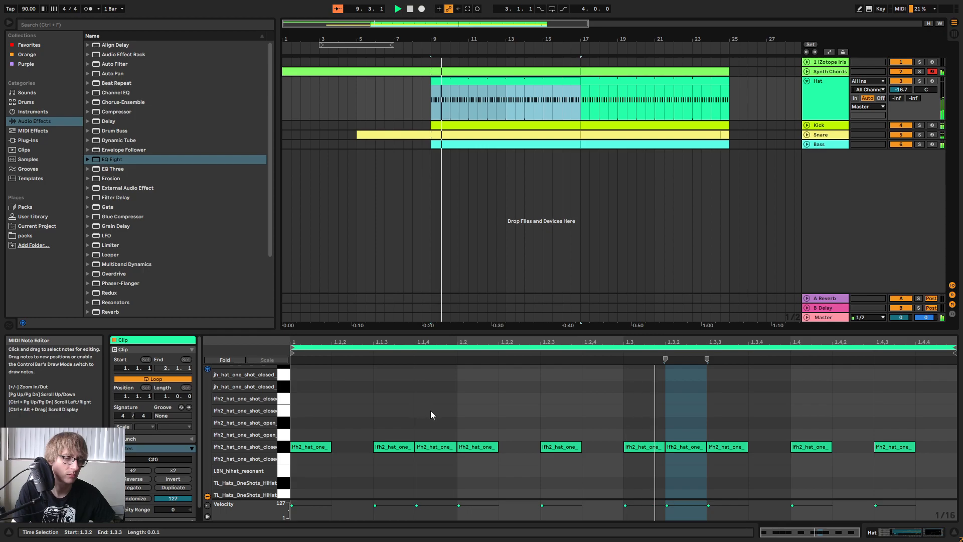
{"action": "left_click", "coordinate": [427, 409]}
{"action": "left_click_drag", "start_coordinate": [433, 412], "coordinate": [438, 464]}
{"action": "left_click_drag", "start_coordinate": [691, 423], "coordinate": [684, 478]}
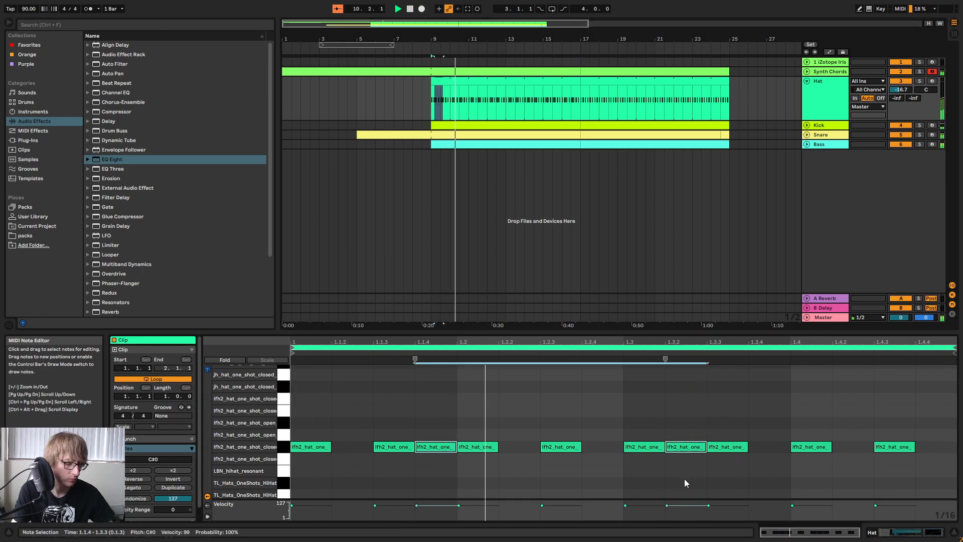
{"action": "left_click_drag", "start_coordinate": [690, 446], "coordinate": [690, 456]}
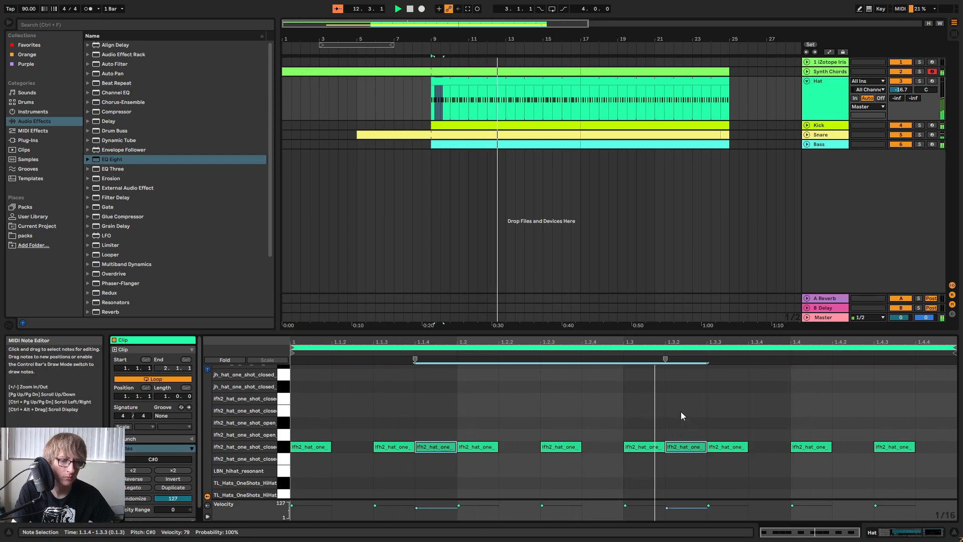
{"action": "left_click_drag", "start_coordinate": [687, 451], "coordinate": [687, 449]}
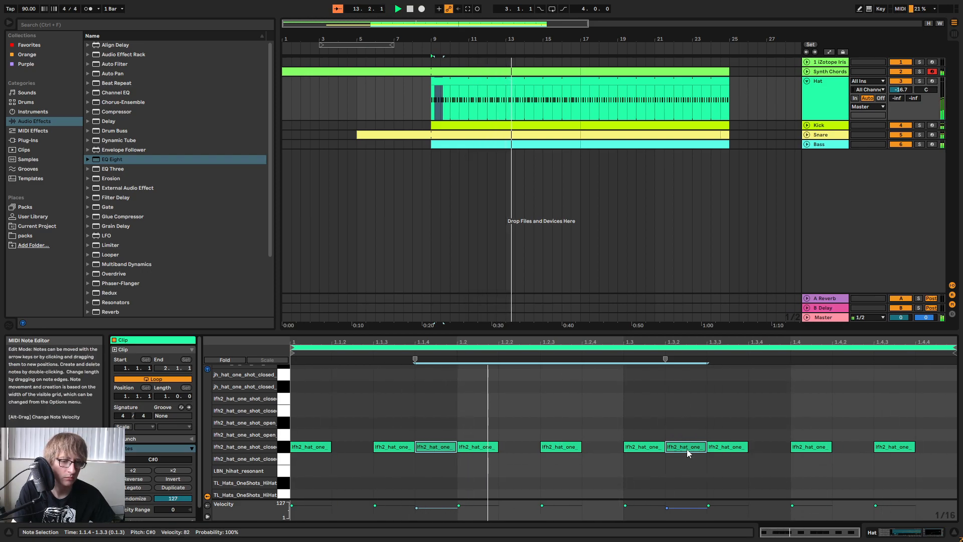
Move the softer hat note from 1.3.2 to the end of the bar at 1.4.4 while the arrangement plays.
{"action": "key", "text": "space"}
{"action": "left_click", "coordinate": [690, 402]}
{"action": "key", "text": "space"}
{"action": "mouse_move", "coordinate": [687, 405]}
{"action": "left_mouse_down"}
{"action": "mouse_move", "coordinate": [685, 452]}
{"action": "mouse_move", "coordinate": [859, 461]}
{"action": "mouse_move", "coordinate": [856, 453]}
{"action": "left_mouse_up"}
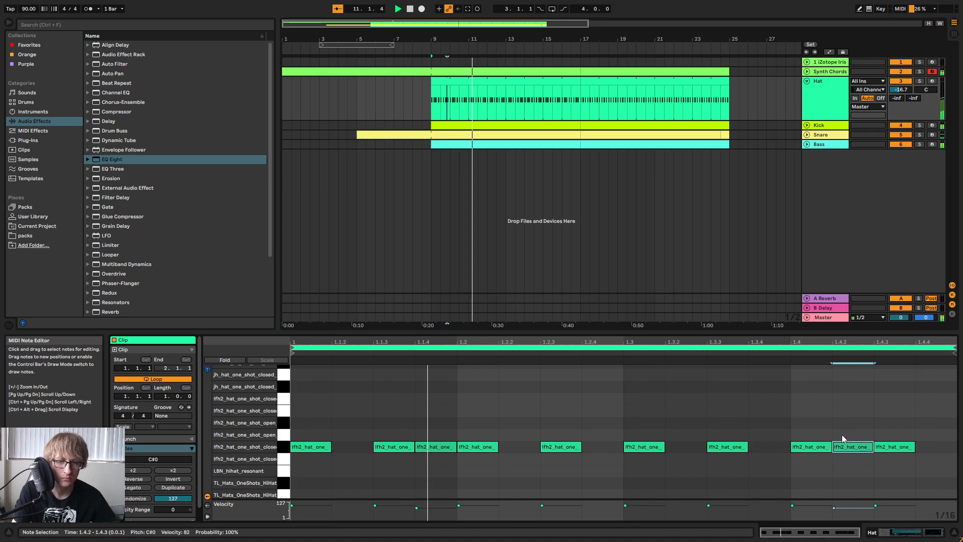
{"action": "left_click_drag", "start_coordinate": [856, 453], "coordinate": [901, 450]}
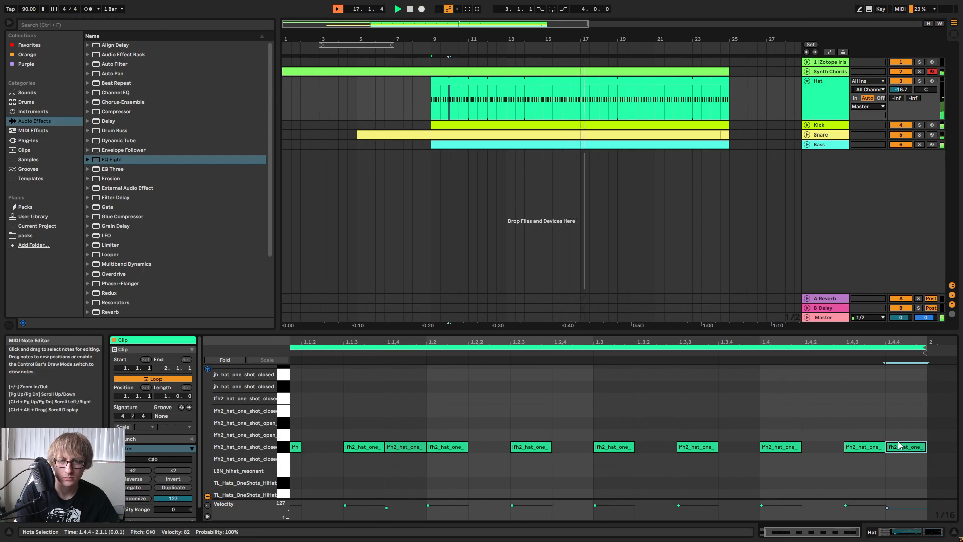
Play the arrangement from bar 9 to hear the edited hat pattern.
{"action": "left_click", "coordinate": [552, 83]}
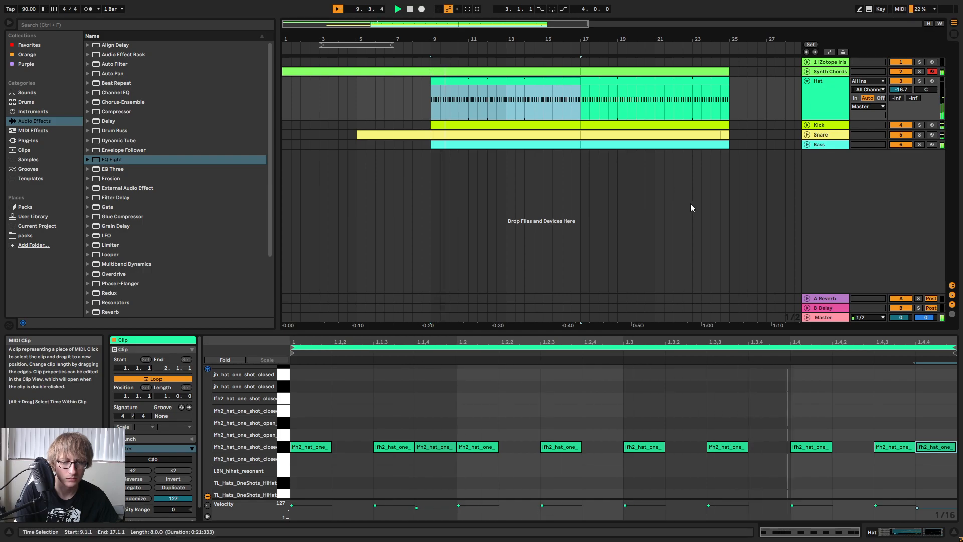
{"action": "left_click_drag", "start_coordinate": [753, 330], "coordinate": [761, 272]}
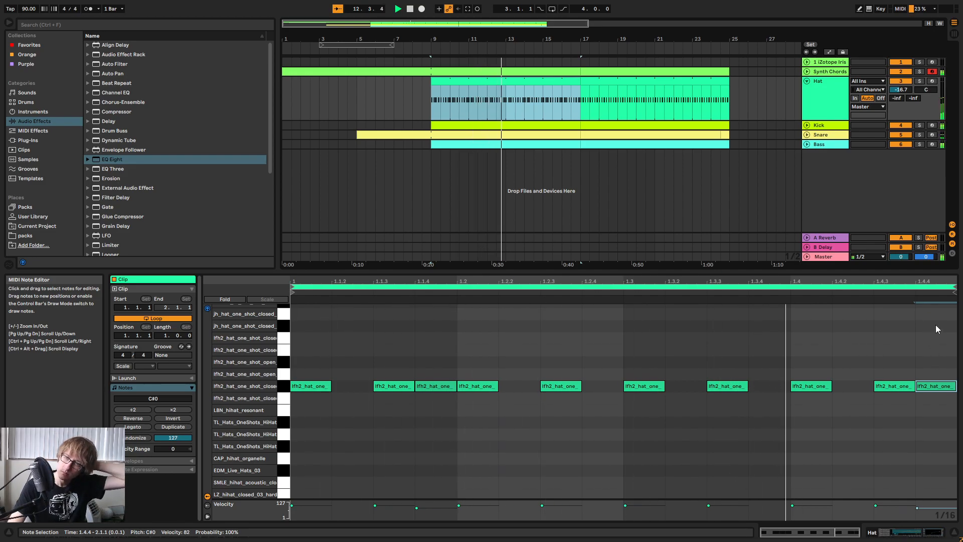
{"action": "left_click", "coordinate": [800, 366]}
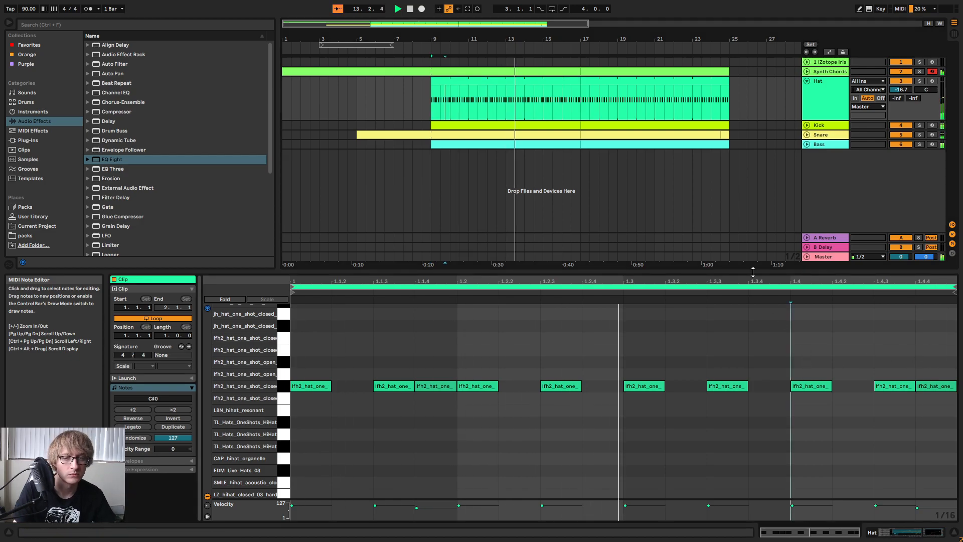
{"action": "left_click_drag", "start_coordinate": [748, 270], "coordinate": [739, 383]}
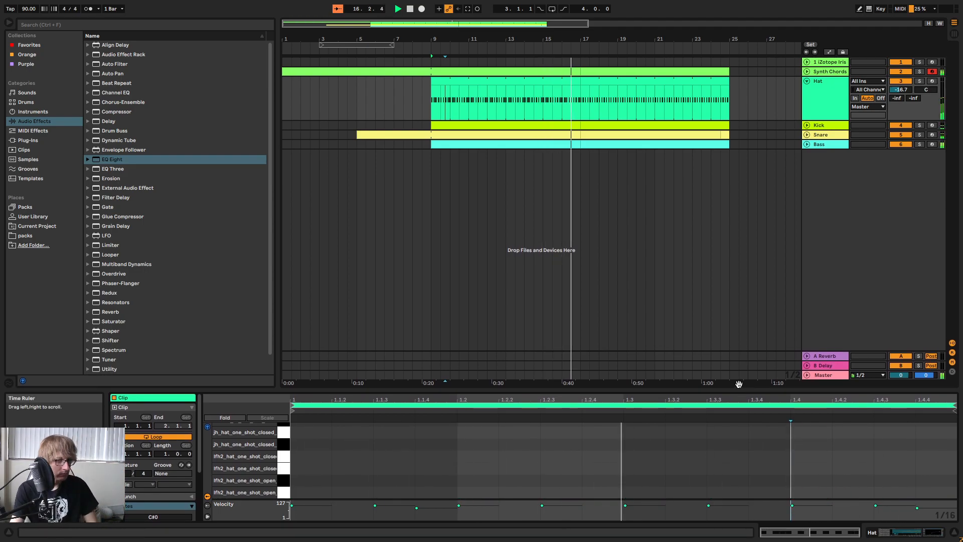
Replace the Hat clip at bar 17 with a copy of the edited Hat clip from bar 9.
{"action": "left_click", "coordinate": [627, 145]}
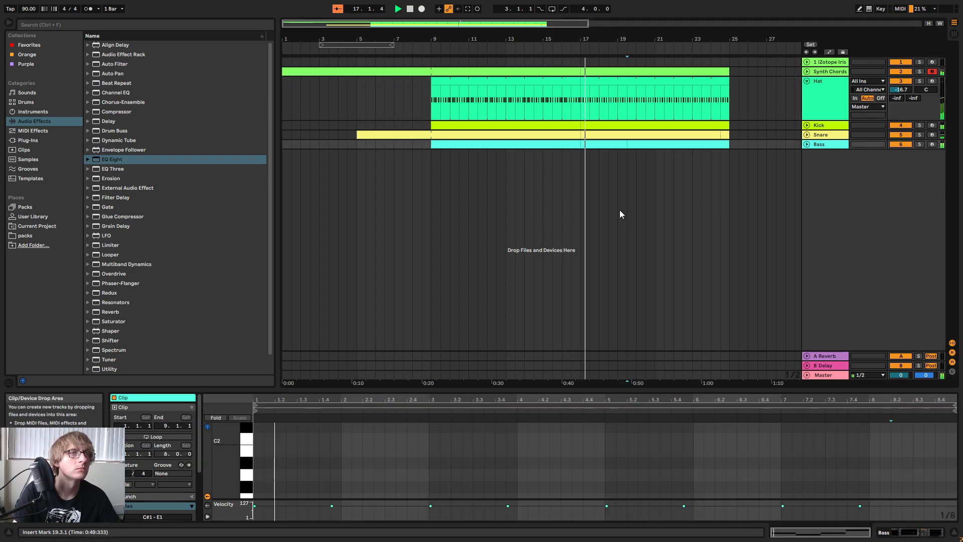
{"action": "left_click", "coordinate": [553, 82]}
{"action": "left_click", "coordinate": [600, 82]}
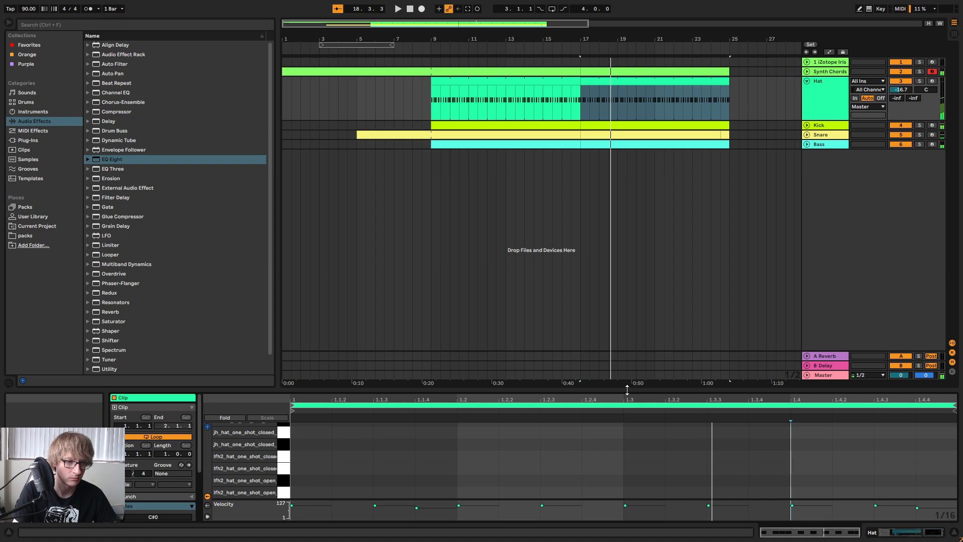
Copy the soft hat note at 1.1.4 to 1.2.4 and 1.3.4 in the Hat clip at bar 17.
{"action": "left_click_drag", "start_coordinate": [627, 390], "coordinate": [627, 178]}
{"action": "left_click", "coordinate": [396, 275]}
{"action": "key", "text": "ctrl+c"}
{"action": "left_click", "coordinate": [541, 255]}
{"action": "key", "text": "ctrl+v"}
{"action": "key", "text": "space"}
{"action": "left_click", "coordinate": [727, 261]}
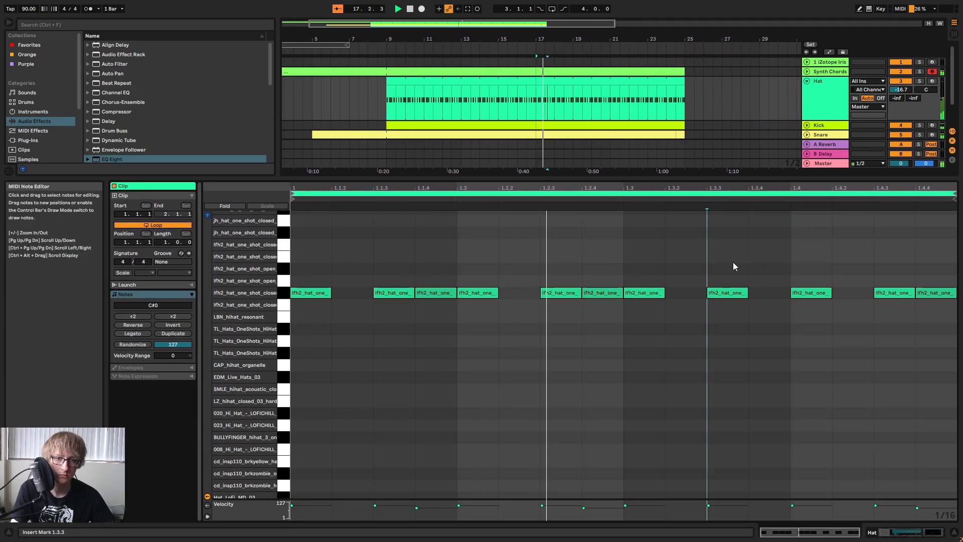
{"action": "key", "text": "ctrl+v"}
{"action": "left_click_drag", "start_coordinate": [880, 257], "coordinate": [952, 294]}
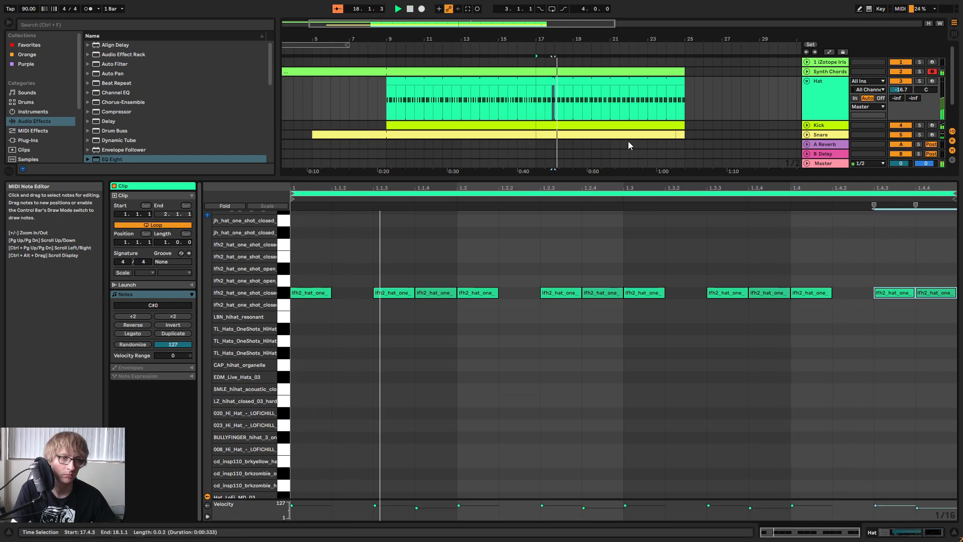
{"action": "left_click_drag", "start_coordinate": [634, 178], "coordinate": [638, 424]}
Lower the Hat track's volume to -19.3 dB in the mixer and return to the arrangement.
{"action": "left_click", "coordinate": [769, 145]}
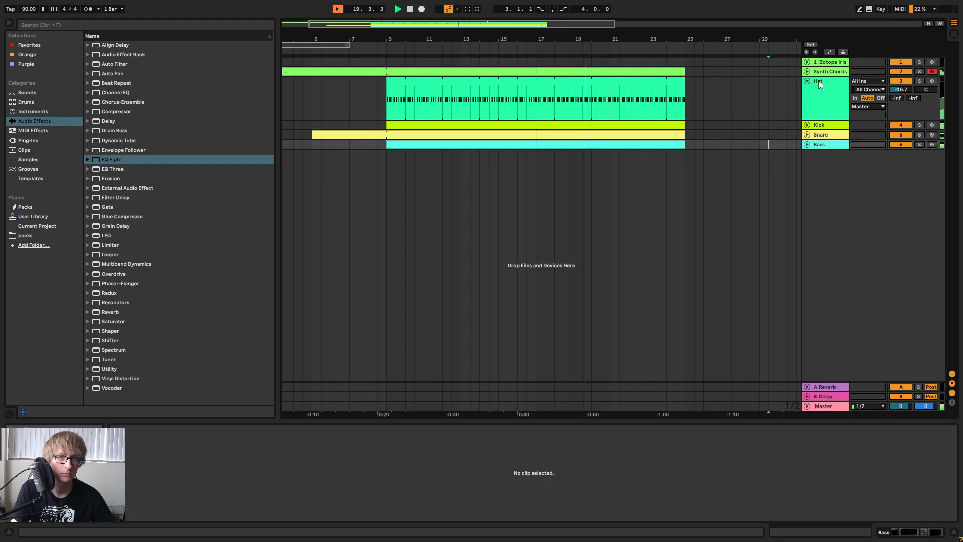
{"action": "key", "text": "Tab"}
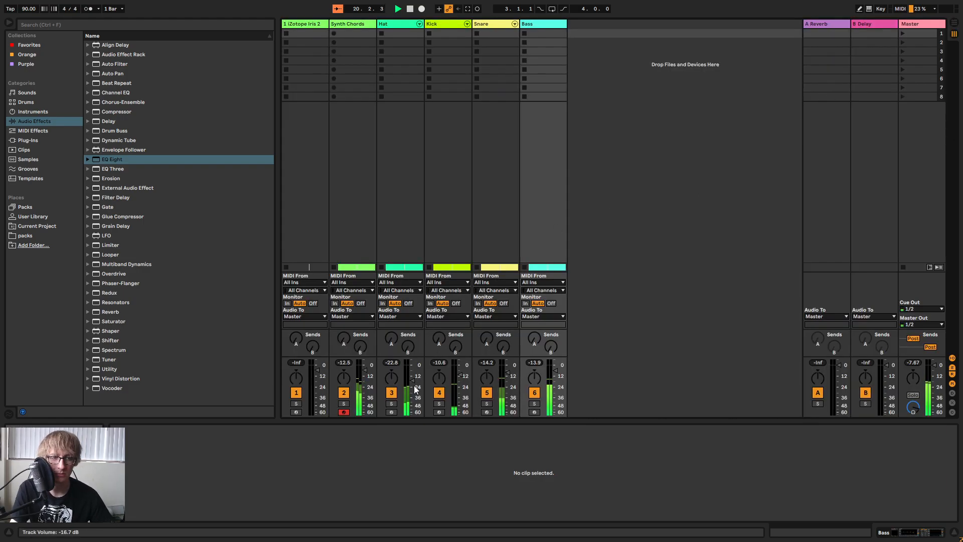
{"action": "left_click", "coordinate": [392, 32]}
{"action": "key", "text": "Tab"}
{"action": "key", "text": "Tab"}
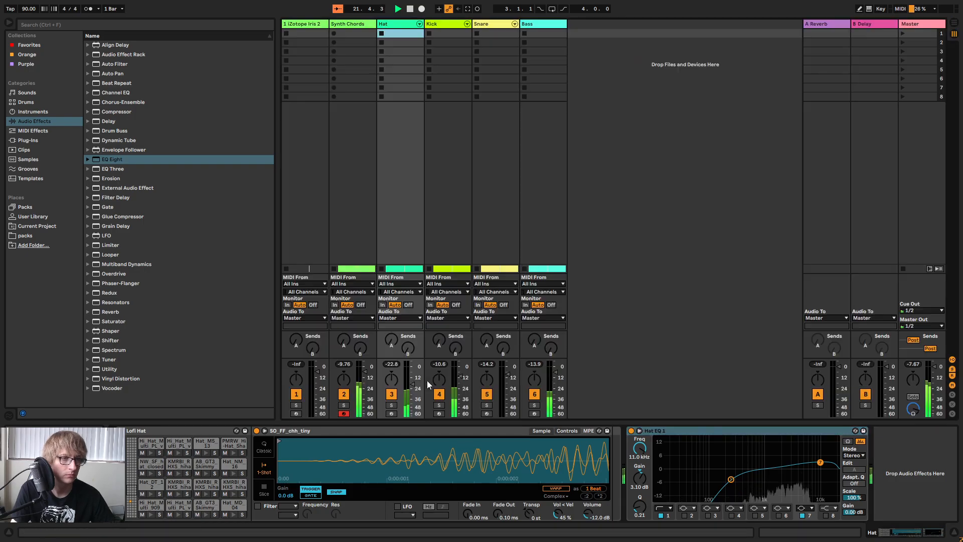
{"action": "left_click_drag", "start_coordinate": [412, 384], "coordinate": [412, 385]}
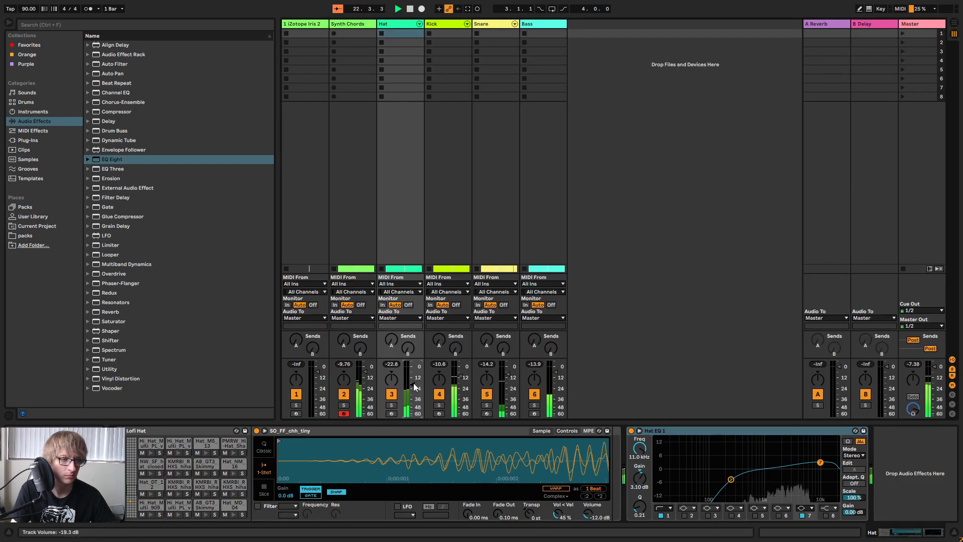
{"action": "key", "text": "Tab"}
{"action": "left_click", "coordinate": [421, 201]}
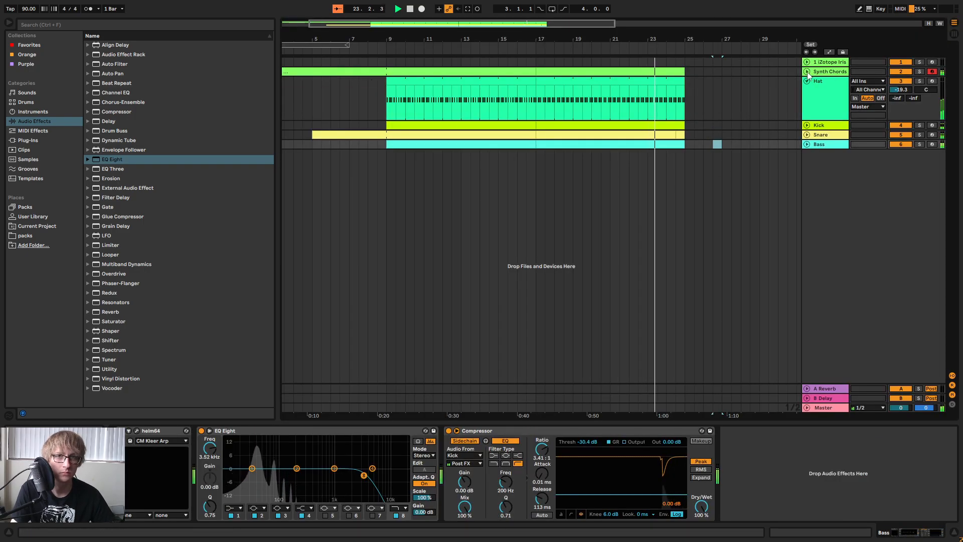
Unfold the Synth Chords track and copy all tracks' material from bar 9 onward to bar 25.
{"action": "scroll", "coordinate": [413, 71], "scroll_direction": "up", "scroll_amount": 1}
{"action": "left_click_drag", "start_coordinate": [389, 61], "coordinate": [709, 205]}
{"action": "left_click", "coordinate": [695, 72]}
{"action": "key", "text": "ctrl+v"}
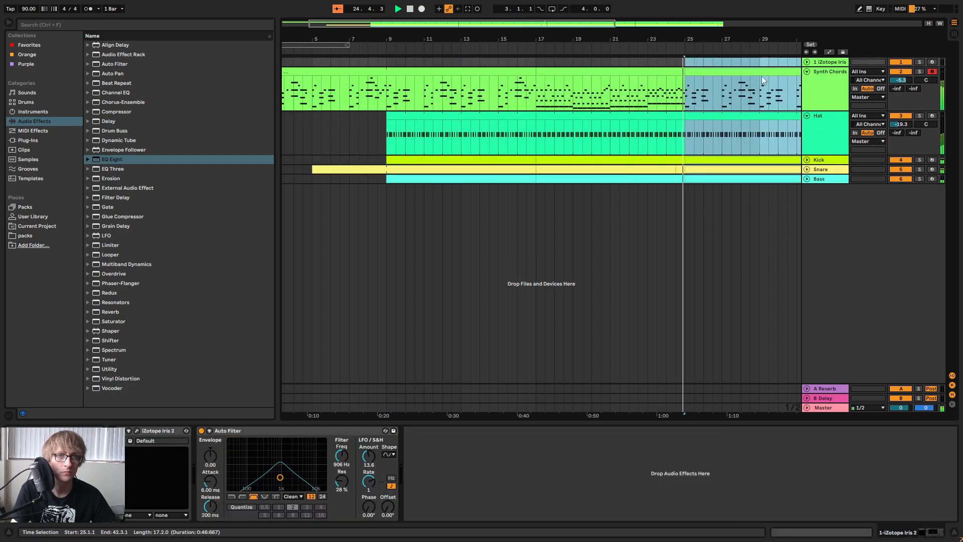
{"action": "left_click_drag", "start_coordinate": [749, 40], "coordinate": [488, 24]}
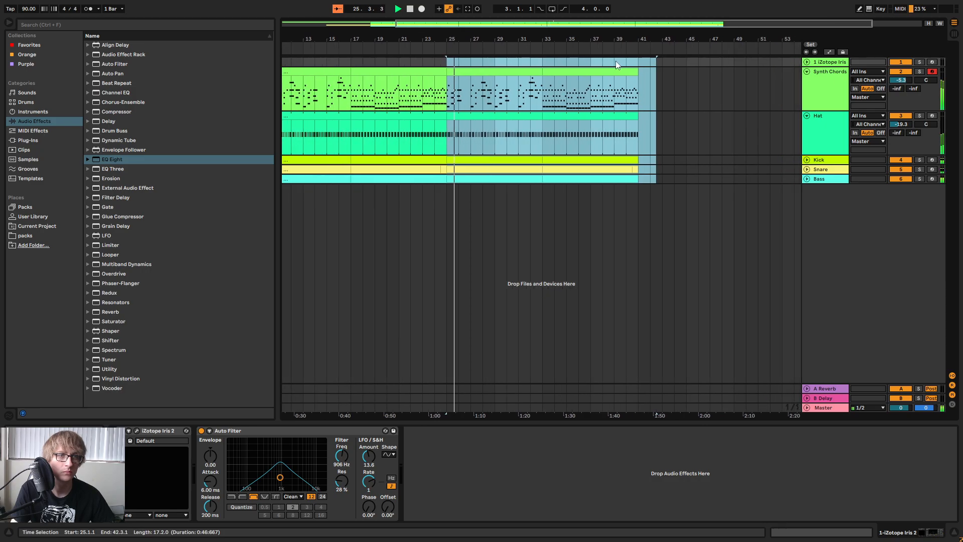
Move the section at bar 33 to bar 41 on all tracks and fill the gap with a copy of bars 25 to 33.
{"action": "left_click", "coordinate": [710, 93]}
{"action": "left_click_drag", "start_coordinate": [543, 63], "coordinate": [709, 188]}
{"action": "left_click_drag", "start_coordinate": [597, 71], "coordinate": [689, 76]}
{"action": "left_click", "coordinate": [508, 73]}
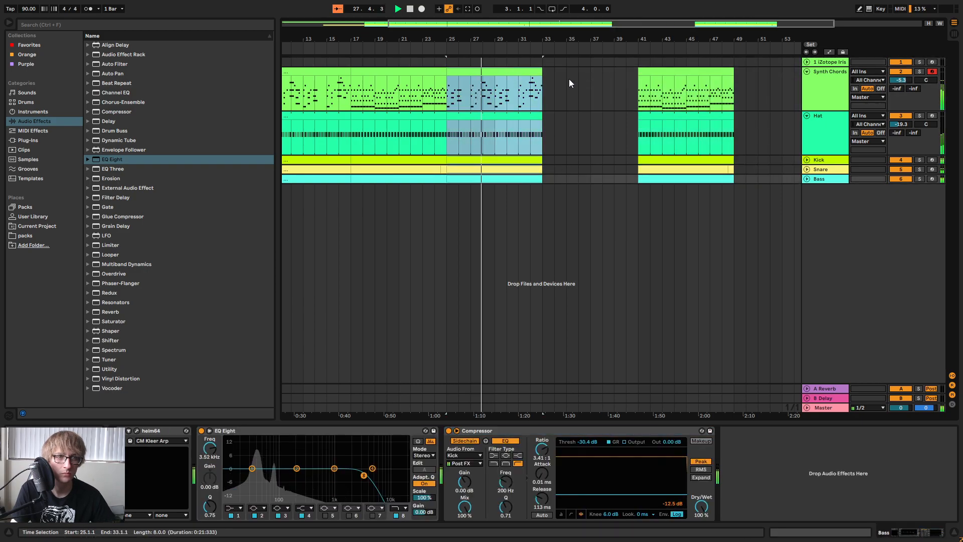
{"action": "left_click", "coordinate": [561, 84]}
{"action": "key", "text": "ctrl+v"}
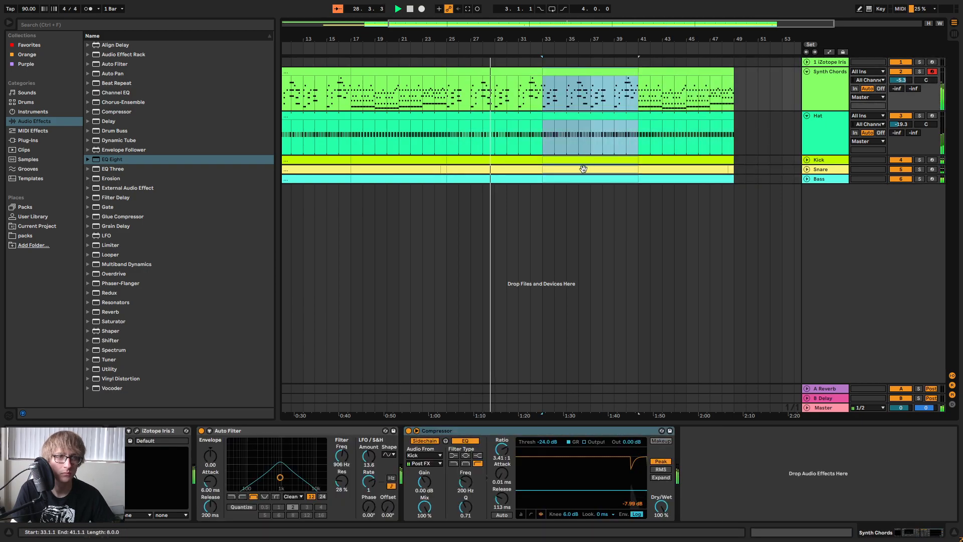
Delete the Hat track's material from 25.1.3 to 27.1.1 and unfold the Kick and Snare tracks.
{"action": "left_click", "coordinate": [582, 169]}
{"action": "left_click", "coordinate": [424, 50]}
{"action": "left_click_drag", "start_coordinate": [550, 39], "coordinate": [398, 128]}
{"action": "left_click_drag", "start_coordinate": [512, 136], "coordinate": [711, 149]}
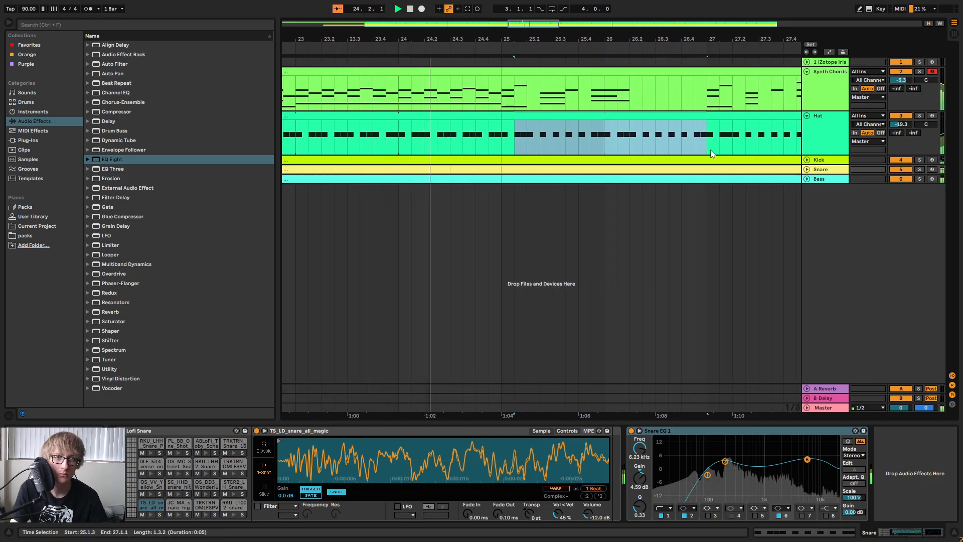
{"action": "key", "text": "Delete"}
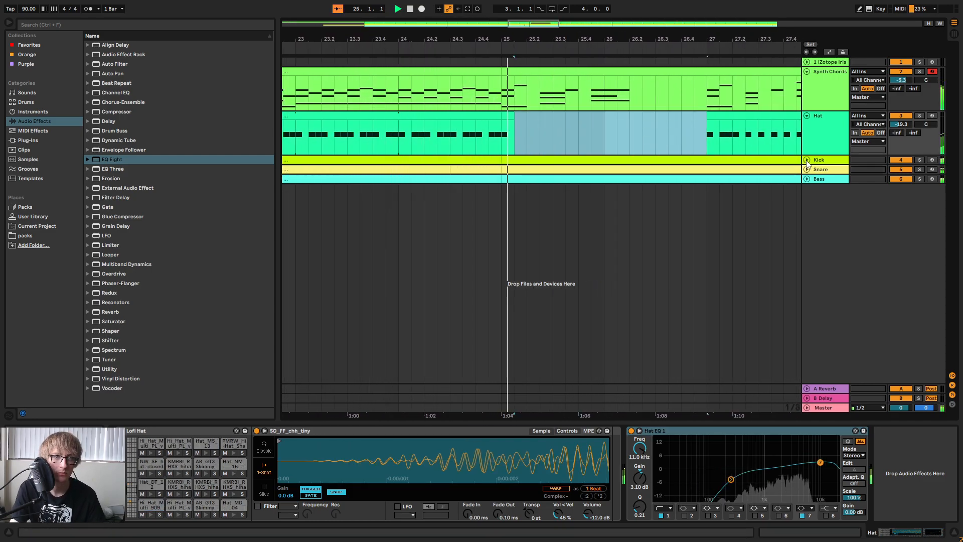
{"action": "left_click", "coordinate": [807, 160]}
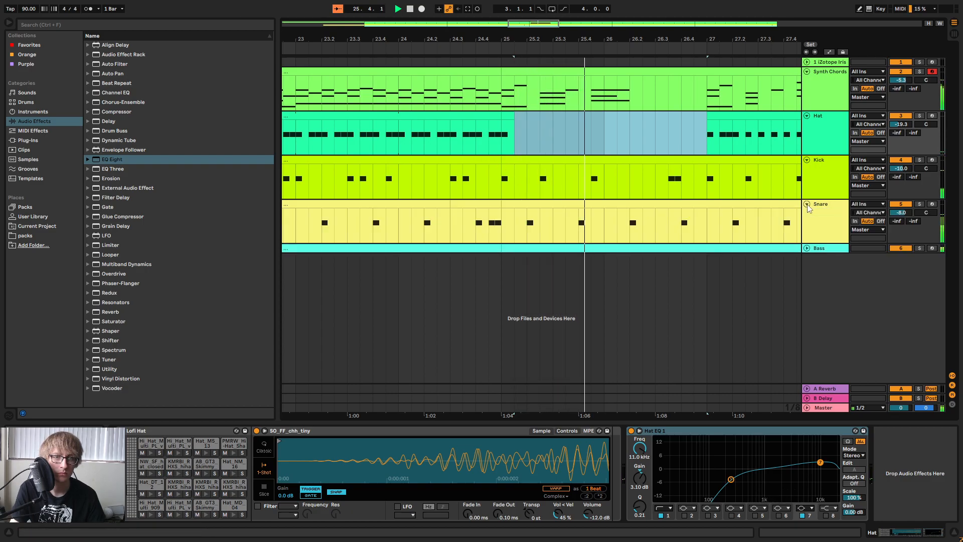
Fold the Snare, Hat and Synth Chords tracks in the arrangement.
{"action": "left_click_drag", "start_coordinate": [697, 39], "coordinate": [602, 31]}
{"action": "left_click", "coordinate": [806, 215]}
{"action": "left_click", "coordinate": [806, 215]}
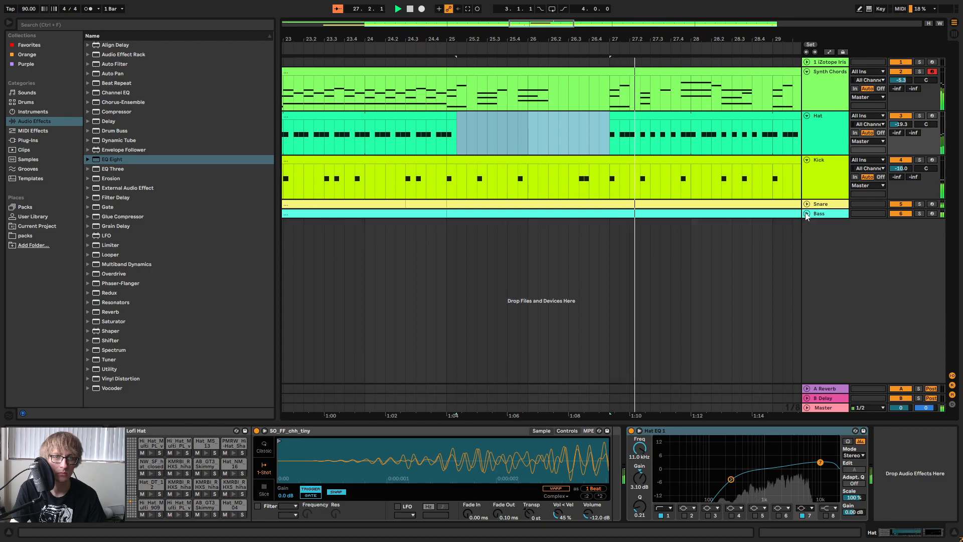
{"action": "scroll", "coordinate": [682, 73], "scroll_direction": "down", "scroll_amount": 3}
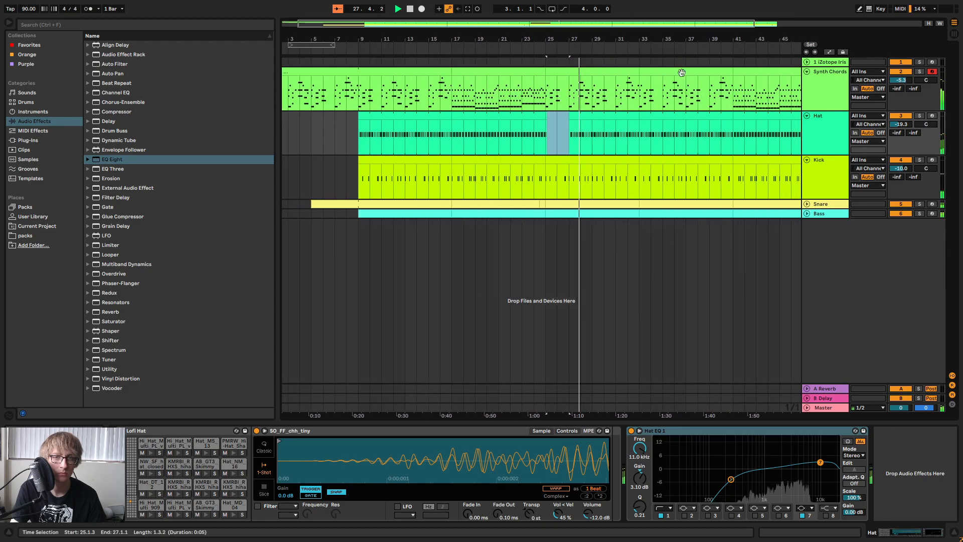
{"action": "left_click", "coordinate": [807, 117]}
{"action": "left_click_drag", "start_coordinate": [653, 39], "coordinate": [628, 44]}
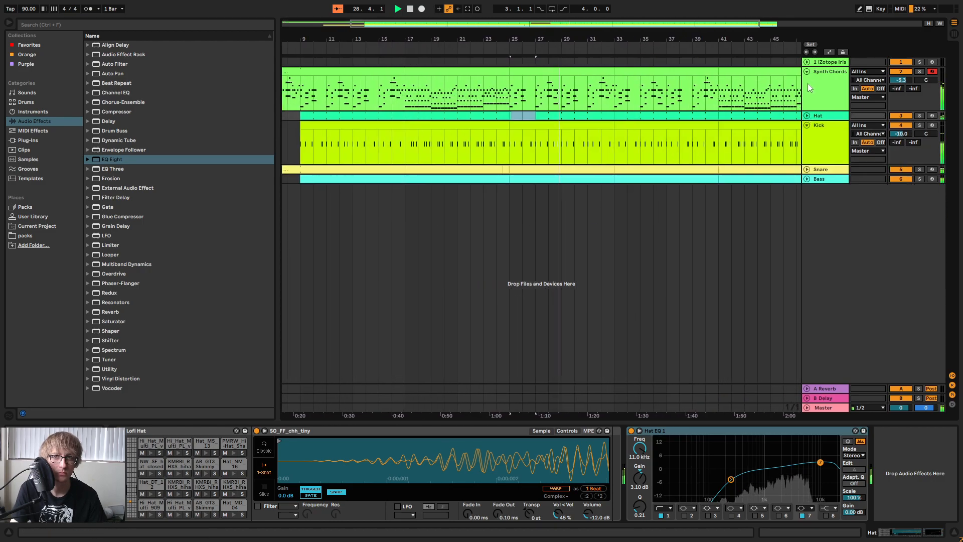
{"action": "left_click", "coordinate": [807, 71]}
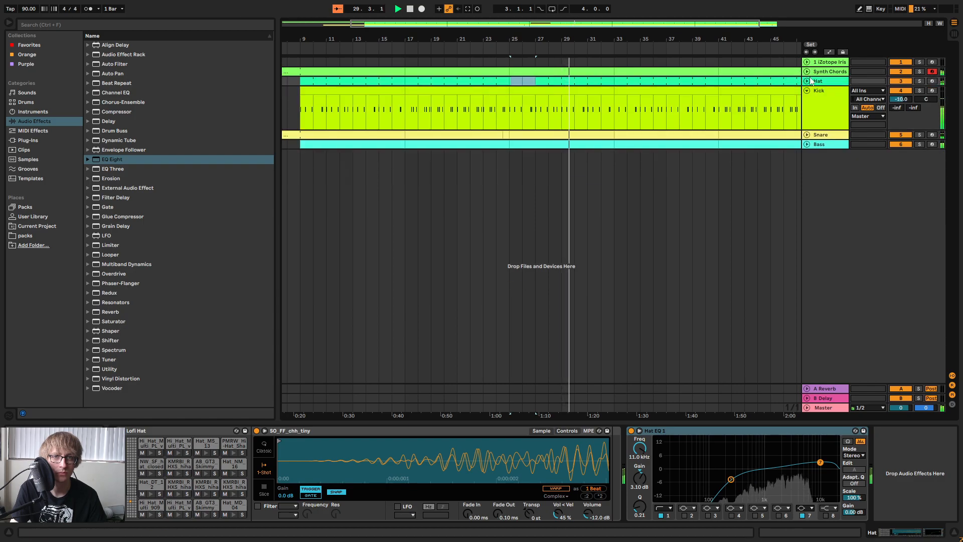
{"action": "left_click_drag", "start_coordinate": [490, 36], "coordinate": [574, 36]}
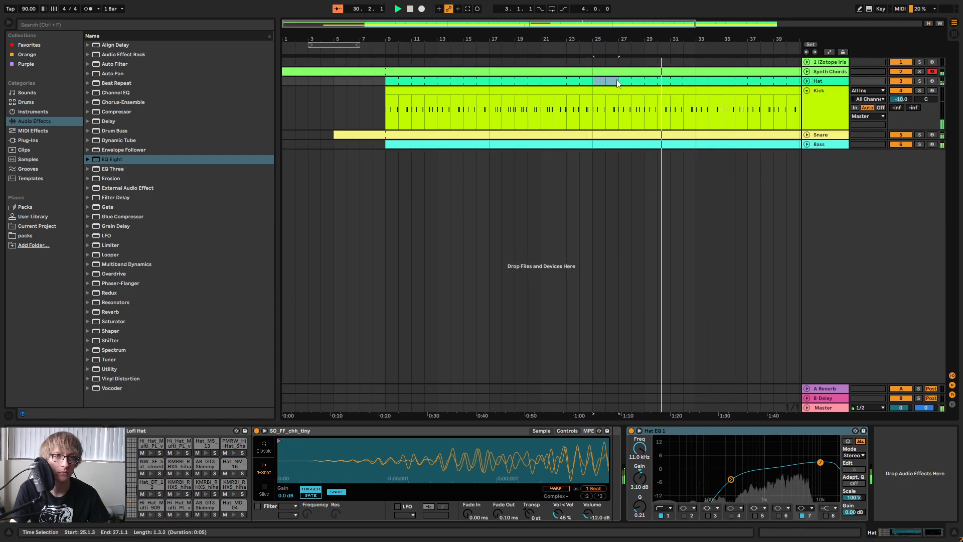
Rename the iZotope Iris 2 track as Lead.
{"action": "left_click", "coordinate": [842, 63]}
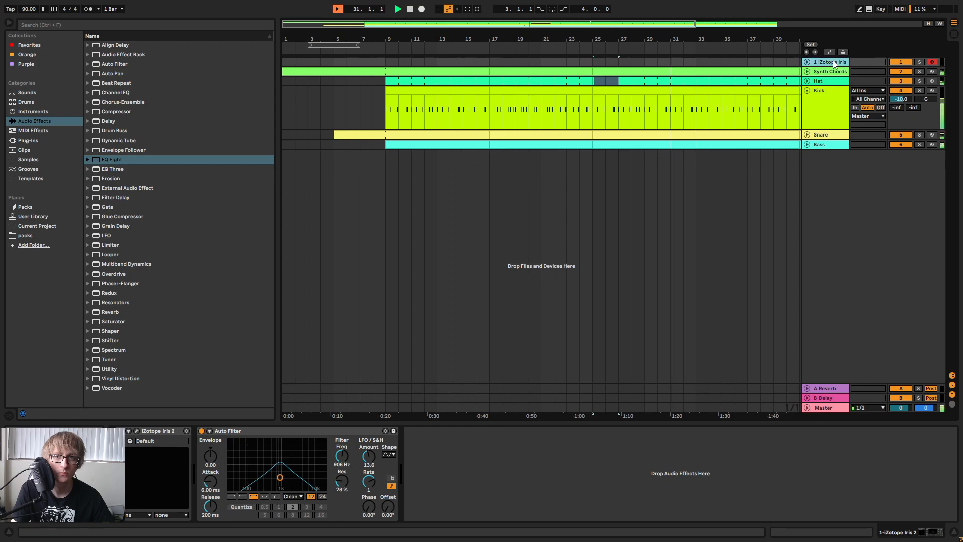
{"action": "right_click", "coordinate": [834, 64]}
{"action": "left_click", "coordinate": [859, 96]}
{"action": "type", "text": "Lead"}
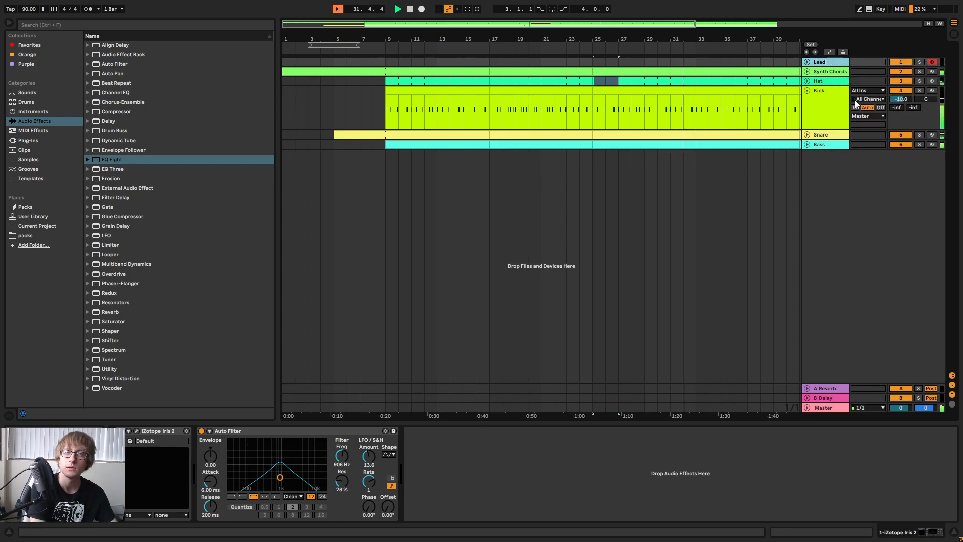
{"action": "key", "text": "Return"}
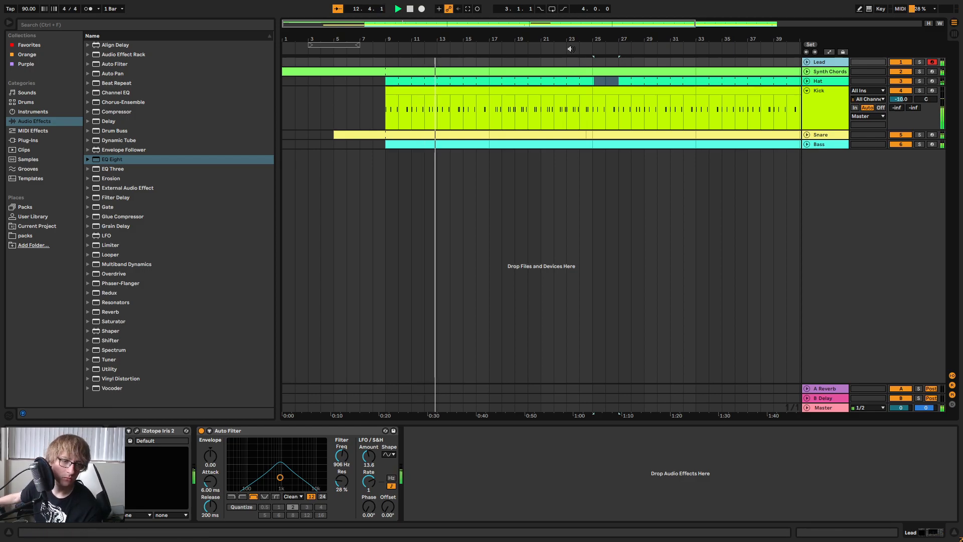
Set the Lead's Auto Filter to LFO amount 0, 1.08 kHz and 47% resonance, and its track volume to -9.4 dB.
{"action": "left_click_drag", "start_coordinate": [369, 457], "coordinate": [369, 482]}
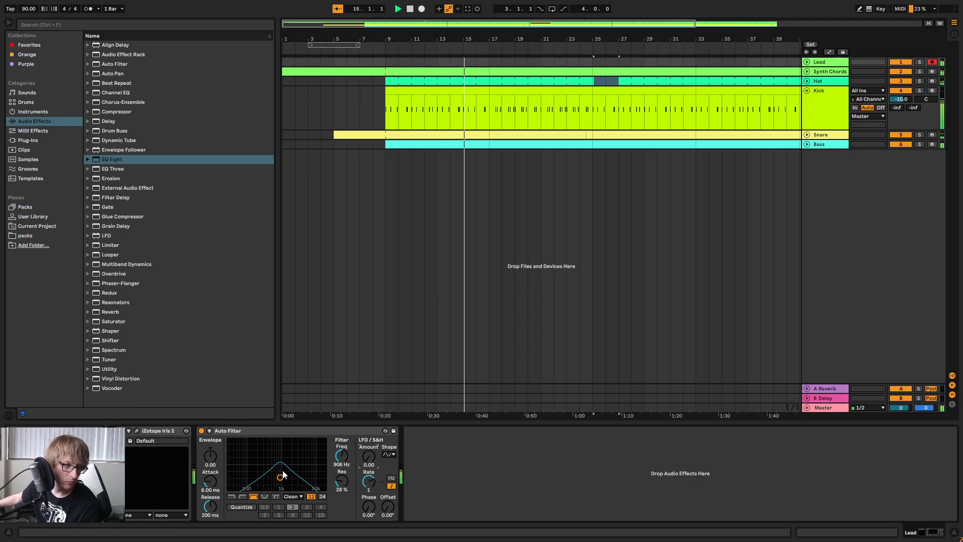
{"action": "left_click_drag", "start_coordinate": [278, 478], "coordinate": [283, 471]}
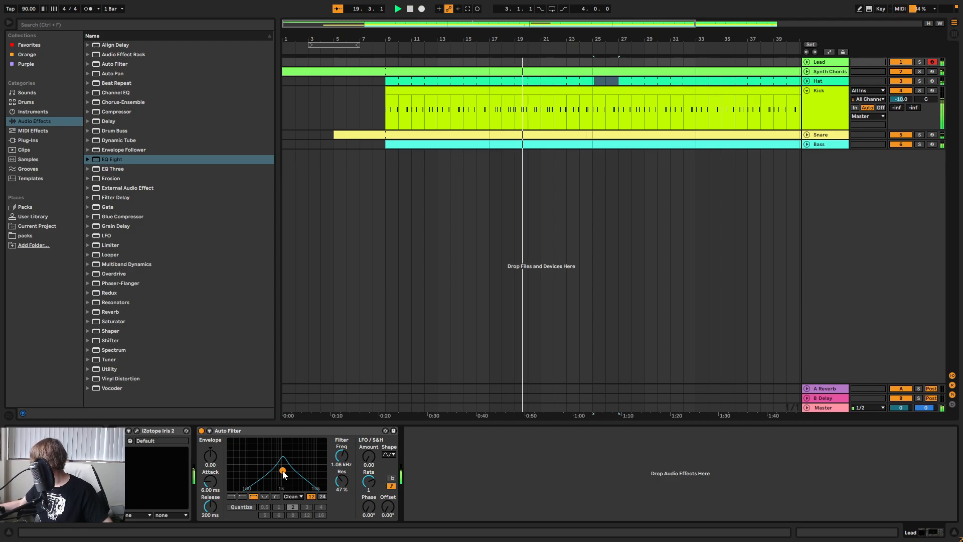
{"action": "key", "text": "Tab"}
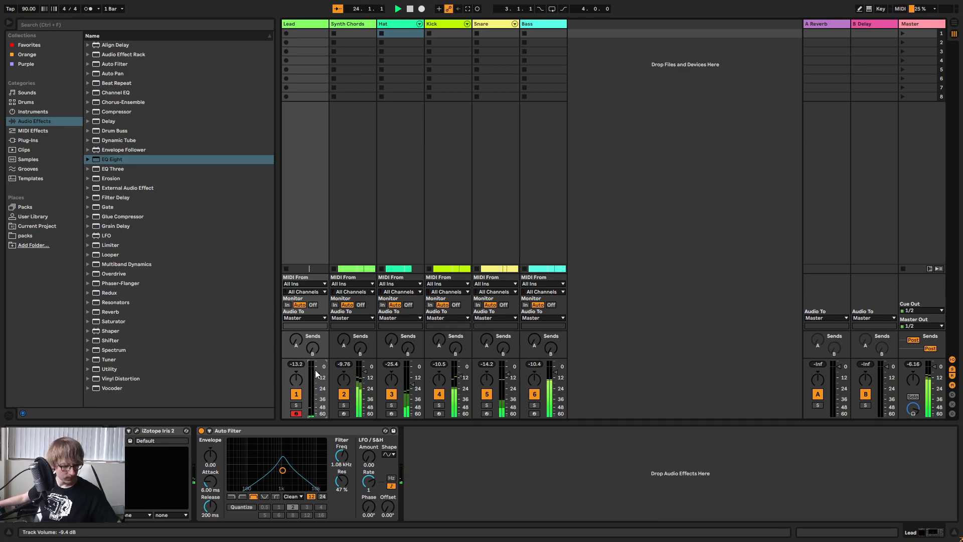
{"action": "key", "text": "Tab"}
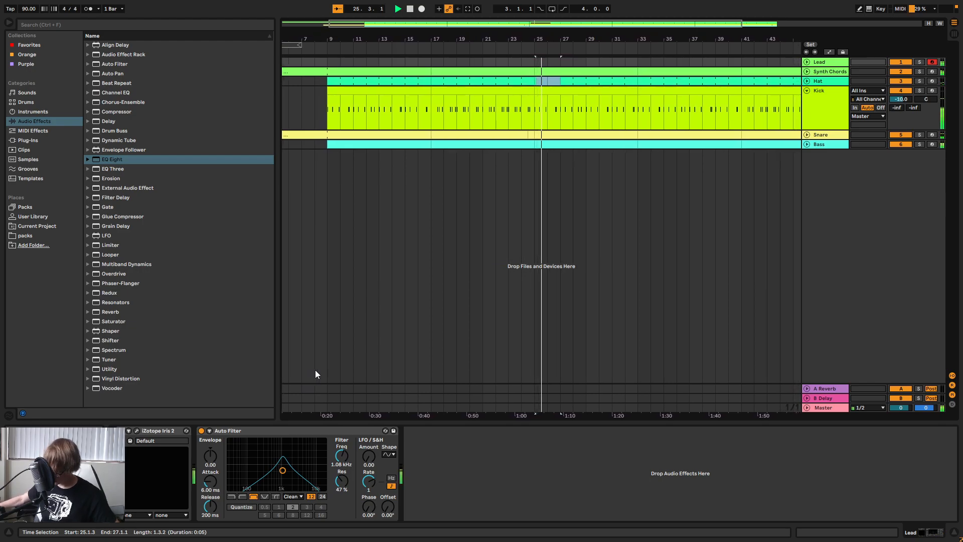
Insert a looping MIDI clip on the Lead track from bar 25 to bar 33 and enlarge its note editor.
{"action": "double_click", "coordinate": [535, 63]}
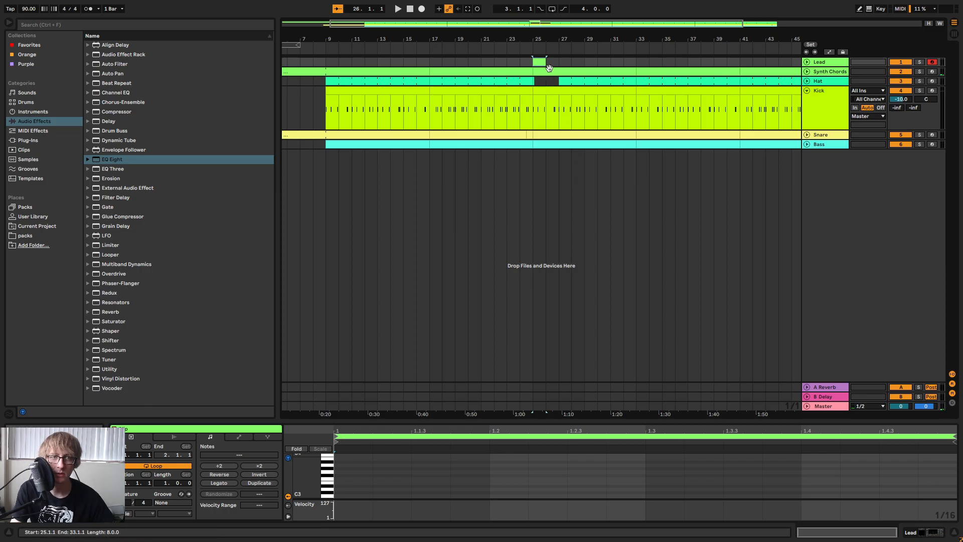
{"action": "left_click_drag", "start_coordinate": [544, 61], "coordinate": [638, 69]}
{"action": "key", "text": "space"}
{"action": "key", "text": "space"}
{"action": "left_click_drag", "start_coordinate": [557, 422], "coordinate": [587, 129]}
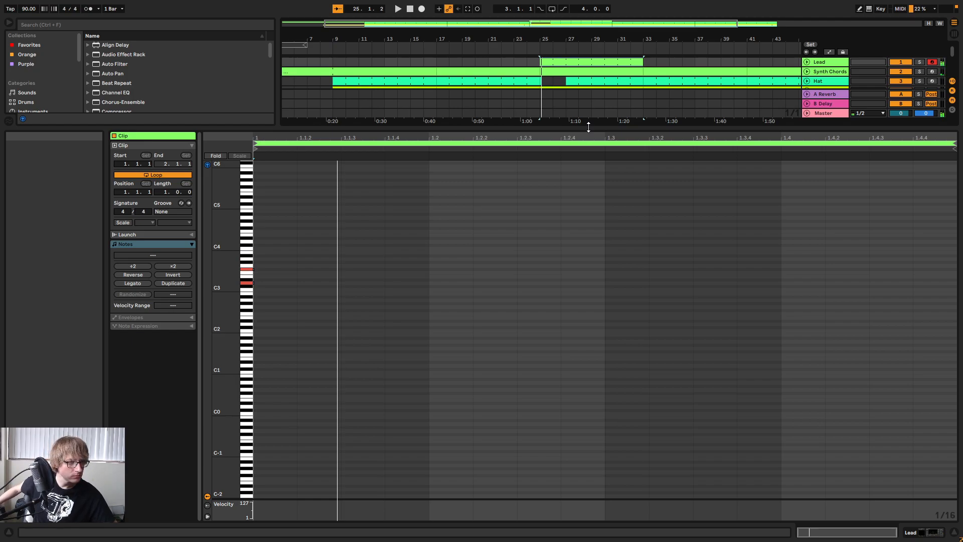
Enter rising sixteenth notes D3, F#3, A3 and C#4 on the Lead clip's first beat and duplicate them onto beat 2.
{"action": "left_click", "coordinate": [275, 282]}
{"action": "double_click", "coordinate": [275, 283]}
{"action": "double_click", "coordinate": [319, 270]}
{"action": "double_click", "coordinate": [359, 259]}
{"action": "double_click", "coordinate": [420, 245]}
{"action": "key", "text": "space"}
{"action": "left_click_drag", "start_coordinate": [446, 210], "coordinate": [288, 329]}
{"action": "key", "text": "ctrl+d"}
{"action": "key", "text": "space"}
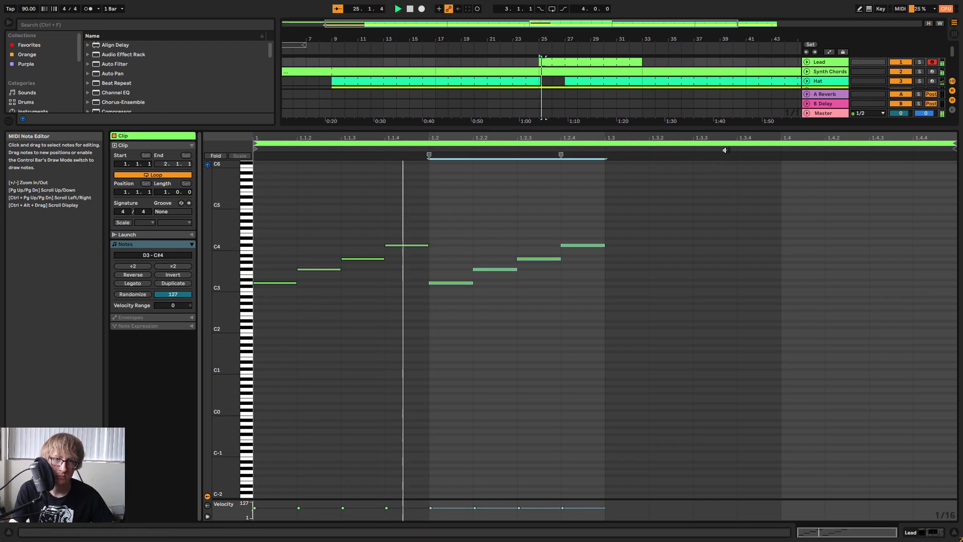
Paste the four-note figure on beat 3 and lower its notes to C#3, E3, G#3 and B3.
{"action": "key", "text": "space"}
{"action": "left_click", "coordinate": [604, 209]}
{"action": "key", "text": "ctrl+v"}
{"action": "left_click", "coordinate": [627, 283]}
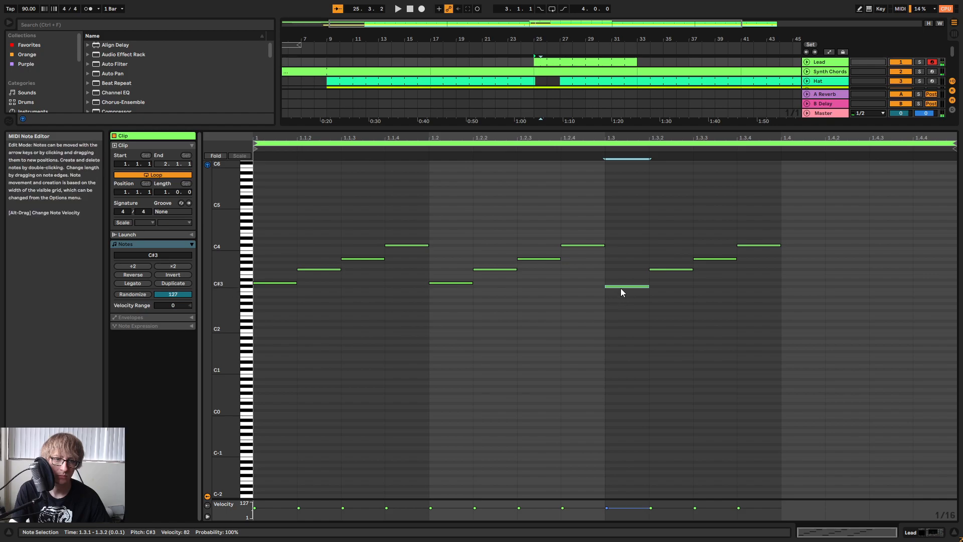
{"action": "key", "text": "Down"}
{"action": "left_click", "coordinate": [669, 269]}
{"action": "key", "text": "Down"}
{"action": "key", "text": "Down"}
{"action": "key", "text": "space"}
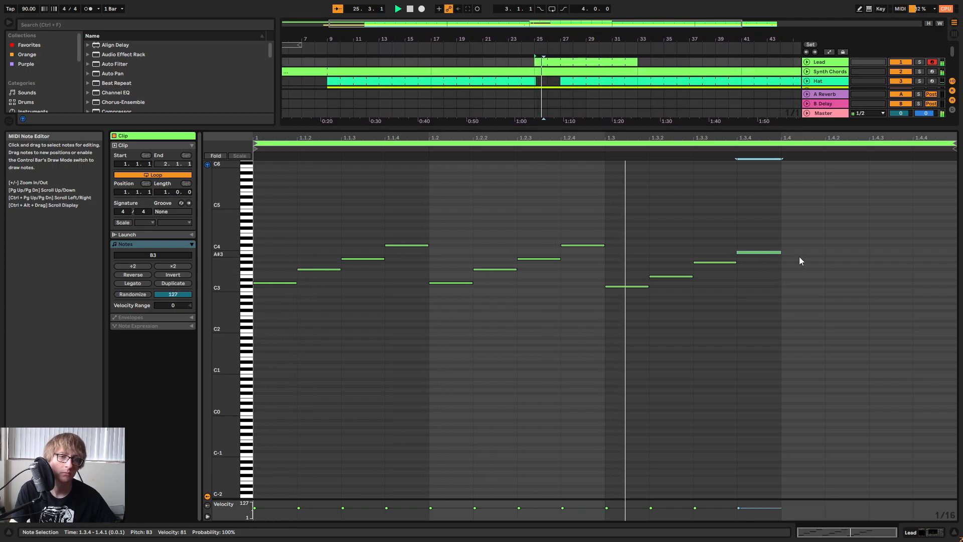
Duplicate the C#3, E3, G#3, B3 figure from beat 3 onto beat 4 and play the result.
{"action": "key", "text": "space"}
{"action": "left_click_drag", "start_coordinate": [620, 321], "coordinate": [777, 230]}
{"action": "key", "text": "ctrl+d"}
{"action": "key", "text": "space"}
Shorten the Lead clip to end at bar 27 and consolidate it into a single two-bar clip.
{"action": "left_click_drag", "start_coordinate": [582, 63], "coordinate": [562, 63]}
{"action": "right_click", "coordinate": [556, 64]}
{"action": "left_click", "coordinate": [598, 155]}
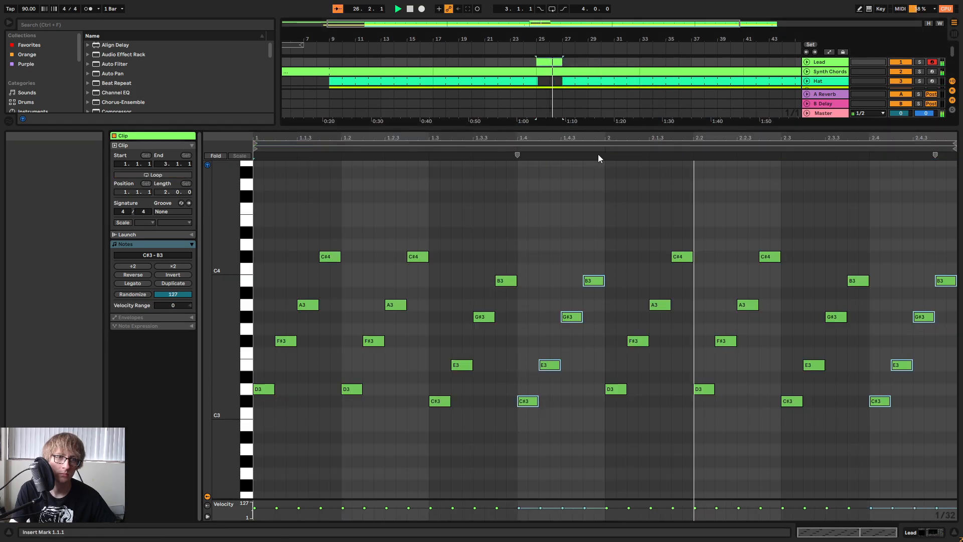
Lower the two D3 notes in the Lead clip's second bar to C#3.
{"action": "left_click_drag", "start_coordinate": [623, 402], "coordinate": [911, 384]}
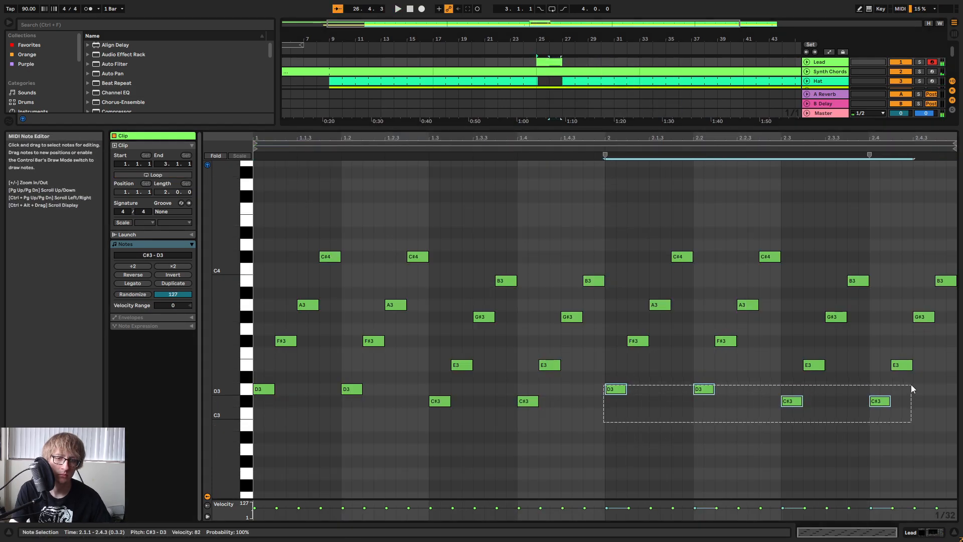
{"action": "left_click_drag", "start_coordinate": [626, 408], "coordinate": [736, 382]}
{"action": "key", "text": "Down"}
{"action": "key", "text": "Down"}
{"action": "key", "text": "Down"}
{"action": "key", "text": "Up"}
{"action": "key", "text": "Up"}
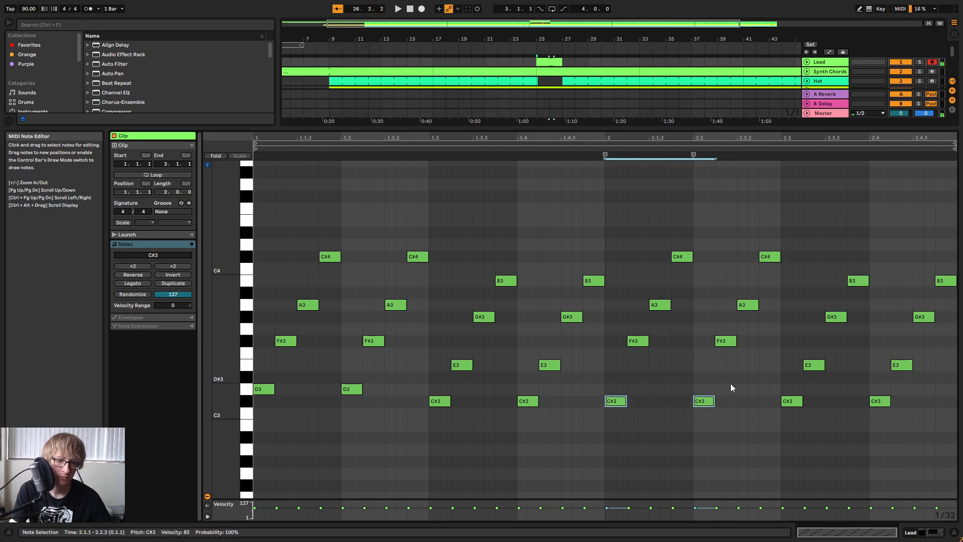
Lower the F#3, A3 and C#4 notes on beats 1 and 2 of the second bar to E3, F#3 and A3.
{"action": "left_click_drag", "start_coordinate": [595, 342], "coordinate": [748, 336]}
{"action": "key", "text": "Down"}
{"action": "key", "text": "Down"}
{"action": "left_click_drag", "start_coordinate": [655, 338], "coordinate": [767, 309]}
{"action": "key", "text": "Down"}
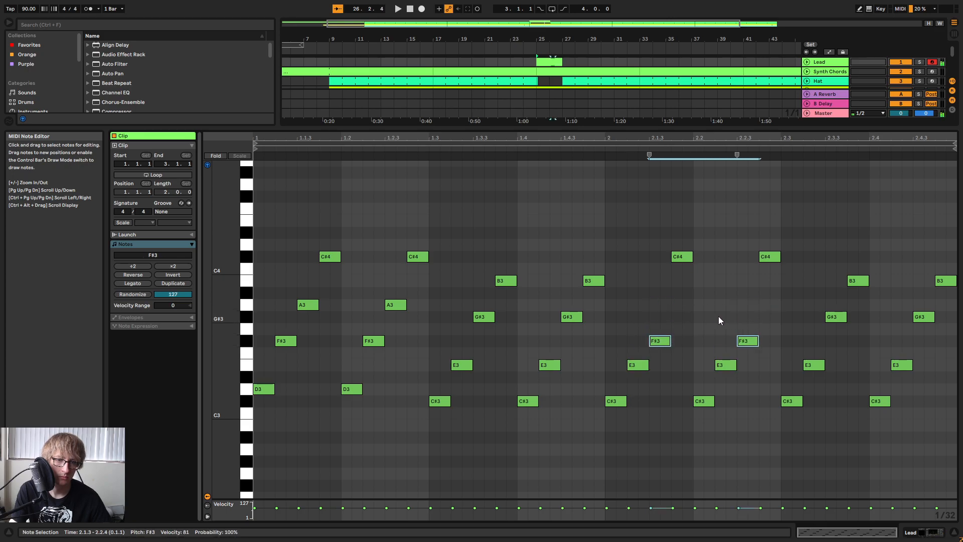
{"action": "left_click_drag", "start_coordinate": [688, 285], "coordinate": [808, 242]}
{"action": "key", "text": "Down"}
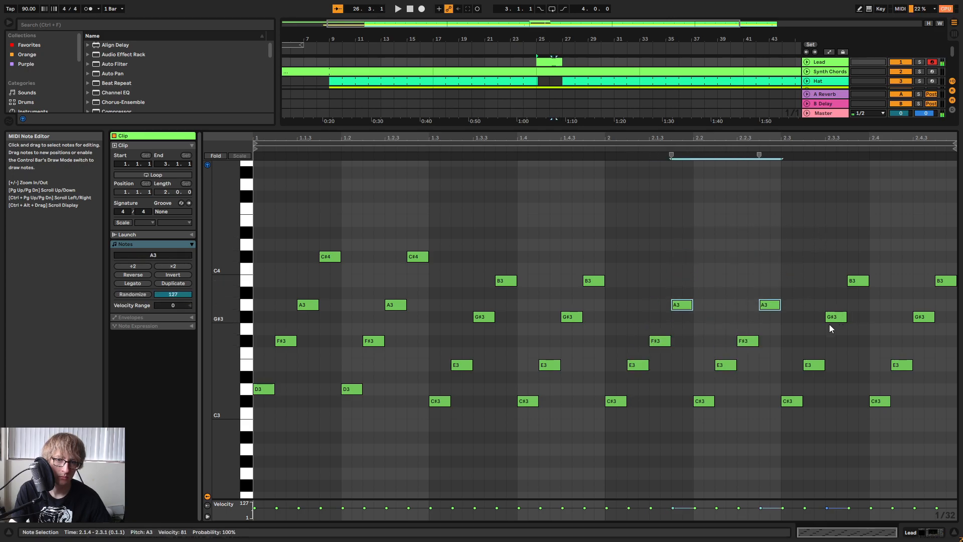
Delete the notes on the second bar's beats 3 and 4, and try its remaining top notes at B3 before returning them to A3.
{"action": "left_click_drag", "start_coordinate": [796, 421], "coordinate": [956, 277]}
{"action": "key", "text": "Delete"}
{"action": "left_click_drag", "start_coordinate": [606, 430], "coordinate": [697, 305]}
{"action": "left_click_drag", "start_coordinate": [618, 410], "coordinate": [684, 311]}
{"action": "left_click_drag", "start_coordinate": [681, 276], "coordinate": [779, 303]}
{"action": "key", "text": "Up"}
{"action": "key", "text": "Up"}
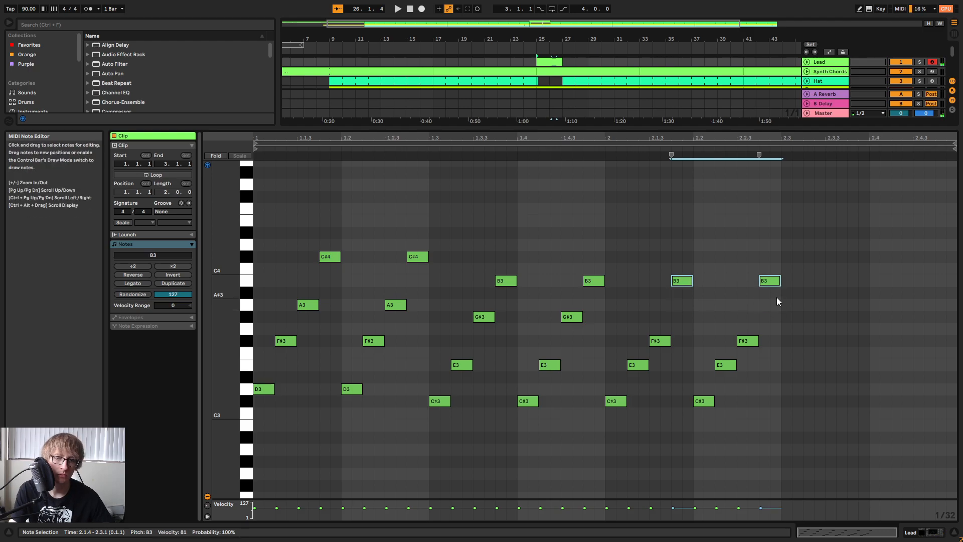
{"action": "key", "text": "Down"}
{"action": "key", "text": "Down"}
{"action": "key", "text": "space"}
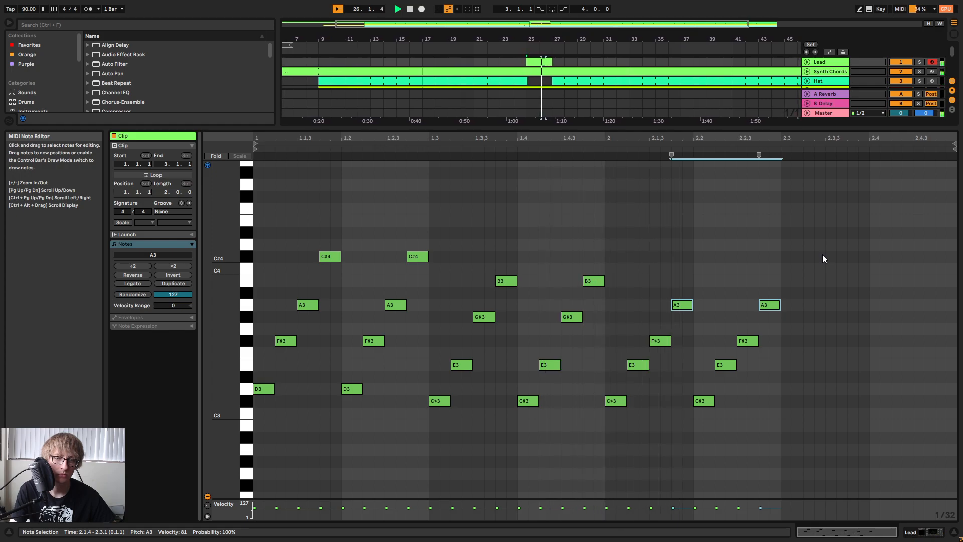
Duplicate the C#3, E3, F#3, A3 figures onto beats 3 and 4 of the second bar and play the clip.
{"action": "key", "text": "space"}
{"action": "left_click_drag", "start_coordinate": [823, 255], "coordinate": [618, 458]}
{"action": "key", "text": "ctrl+d"}
{"action": "key", "text": "space"}
{"action": "mouse_move", "coordinate": [794, 127]}
{"action": "left_mouse_down"}
{"action": "mouse_move", "coordinate": [791, 243]}
{"action": "mouse_move", "coordinate": [773, 289]}
{"action": "mouse_move", "coordinate": [782, 118]}
{"action": "left_mouse_up"}
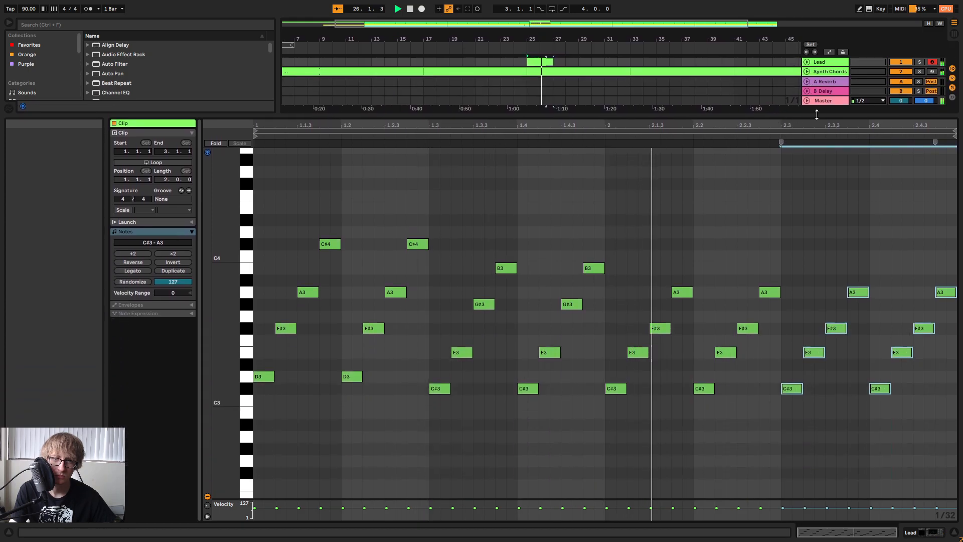
Delete all notes from the Lead clip and shrink the note editor.
{"action": "key", "text": "ctrl+a"}
{"action": "key", "text": "Delete"}
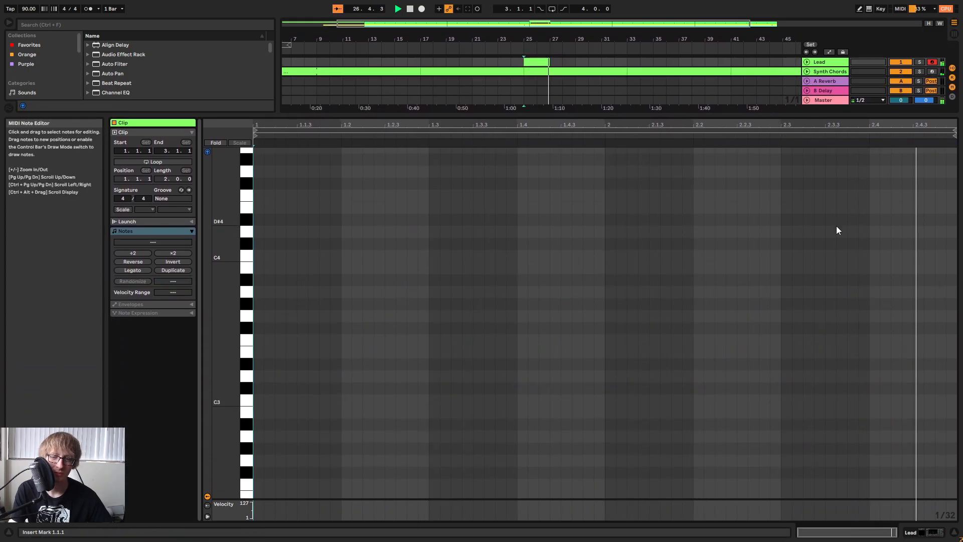
{"action": "left_click_drag", "start_coordinate": [785, 119], "coordinate": [716, 368]}
Play the arrangement and compare the Lead track's sound with its Auto Filter off and on.
{"action": "key", "text": "space"}
{"action": "left_click", "coordinate": [322, 47]}
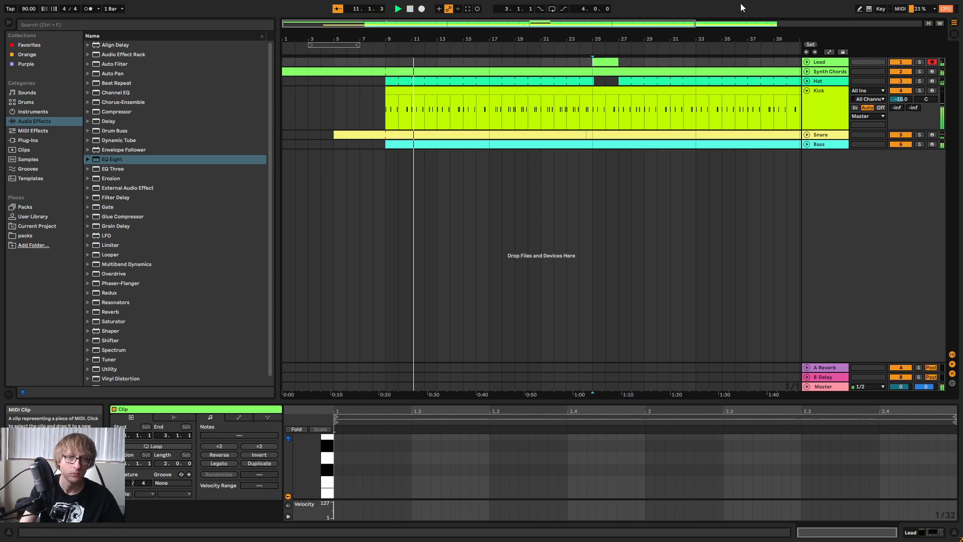
{"action": "left_click", "coordinate": [821, 63]}
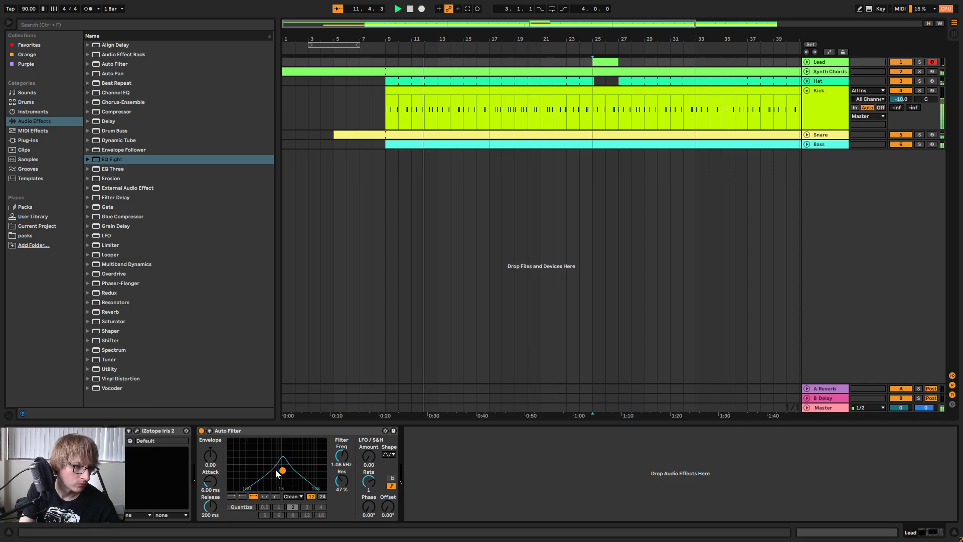
{"action": "left_click", "coordinate": [201, 431]}
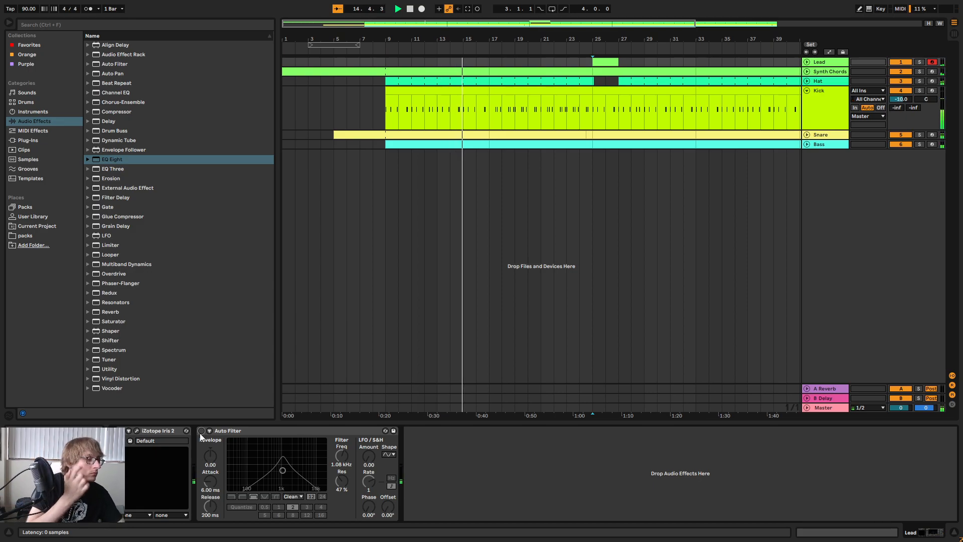
{"action": "left_click", "coordinate": [201, 430]}
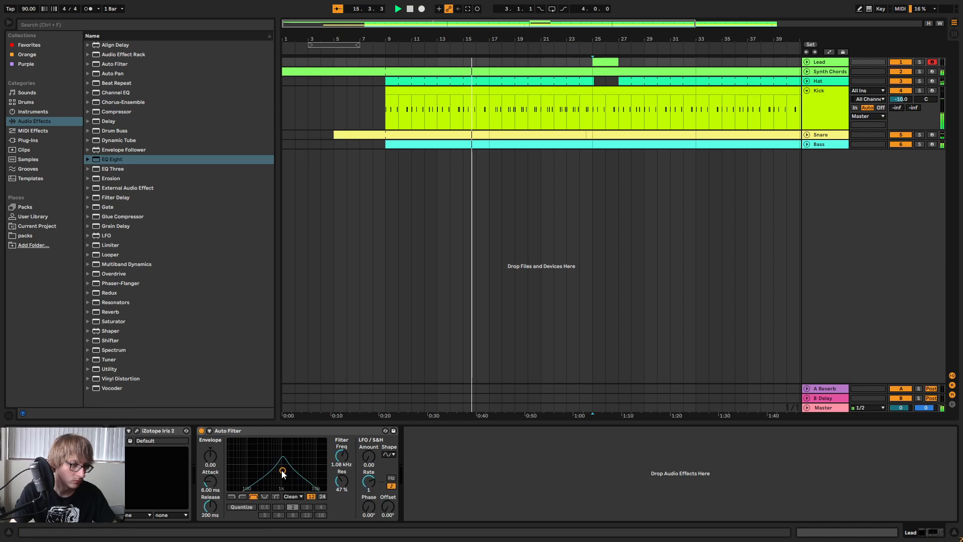
Set the Lead's Auto Filter to 1.66 kHz, 31% resonance and LFO amount 5.71, and stop playback.
{"action": "left_click_drag", "start_coordinate": [364, 458], "coordinate": [363, 450]}
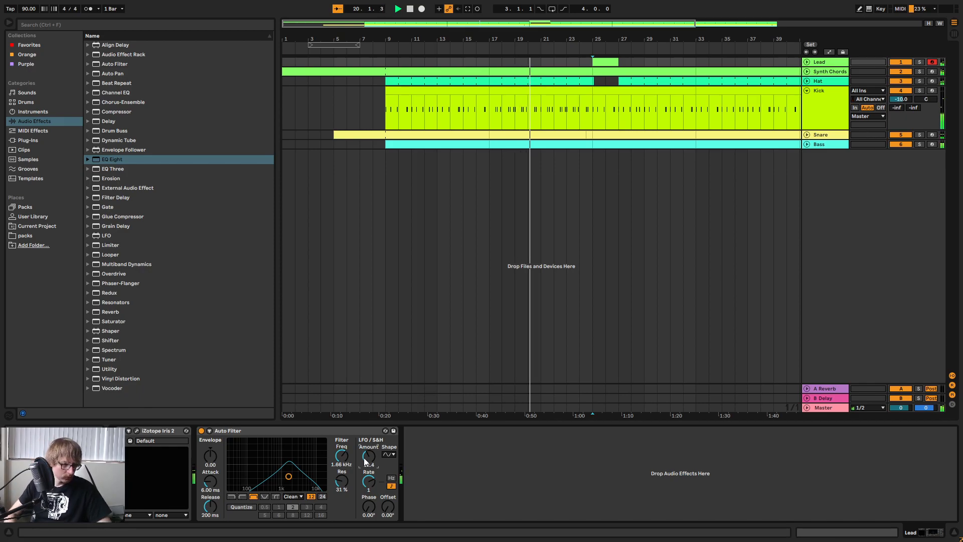
{"action": "left_click_drag", "start_coordinate": [368, 459], "coordinate": [368, 441]}
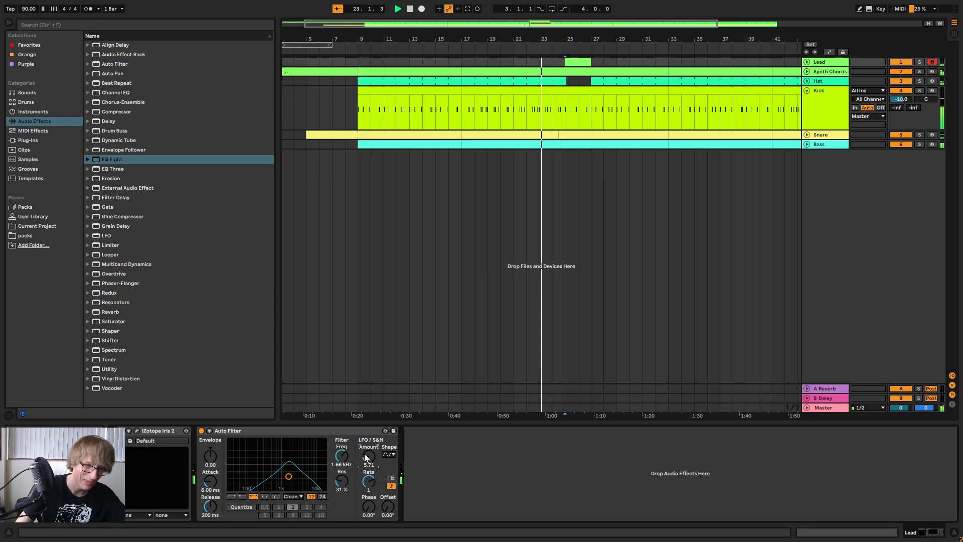
{"action": "left_click", "coordinate": [543, 191]}
{"action": "key", "text": "space"}
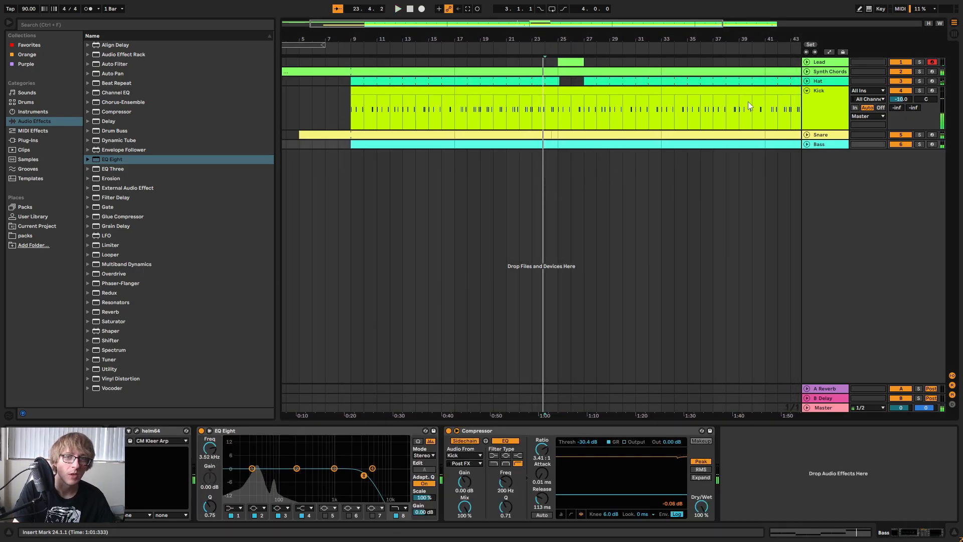
Fold the Kick track and list the available plug-ins in the browser.
{"action": "left_click", "coordinate": [808, 90]}
{"action": "key", "text": "End"}
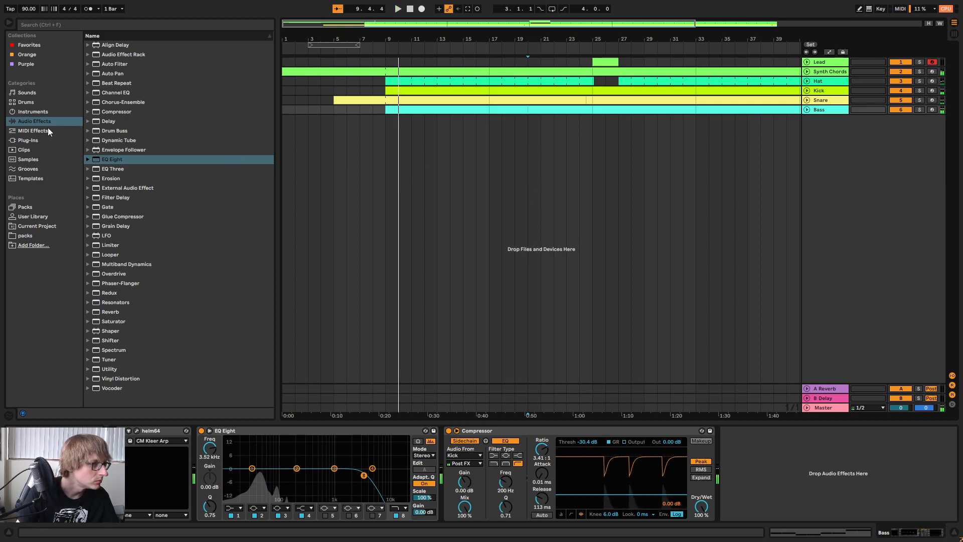
{"action": "left_click", "coordinate": [45, 140]}
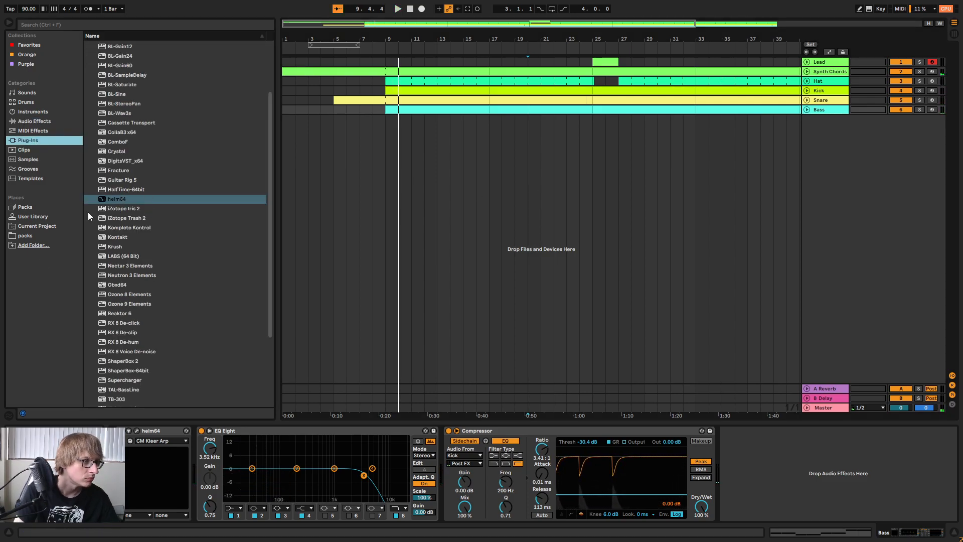
Add a new iZotope Iris 2 MIDI track and copy the Synth Chords' sidechained Compressor onto it.
{"action": "left_click", "coordinate": [133, 208]}
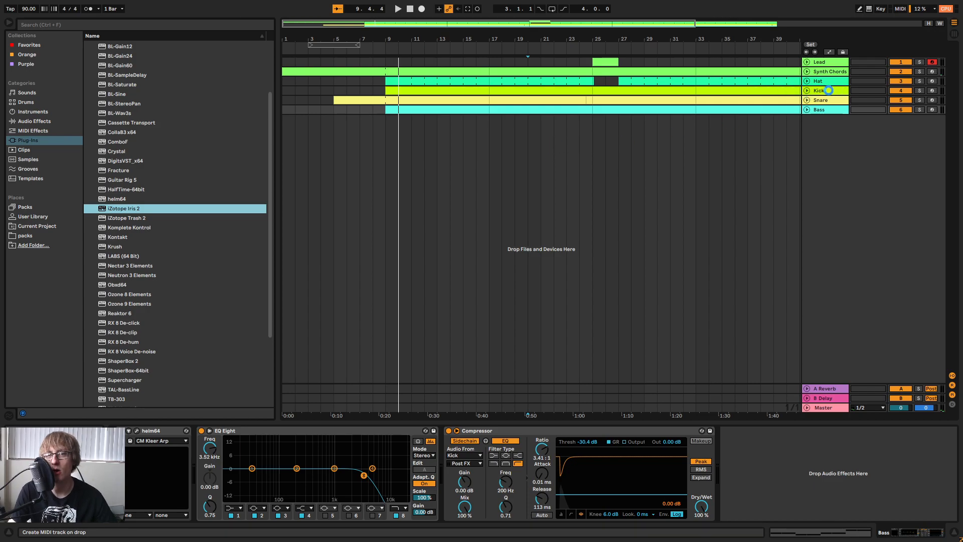
{"action": "left_click_drag", "start_coordinate": [826, 81], "coordinate": [814, 94]}
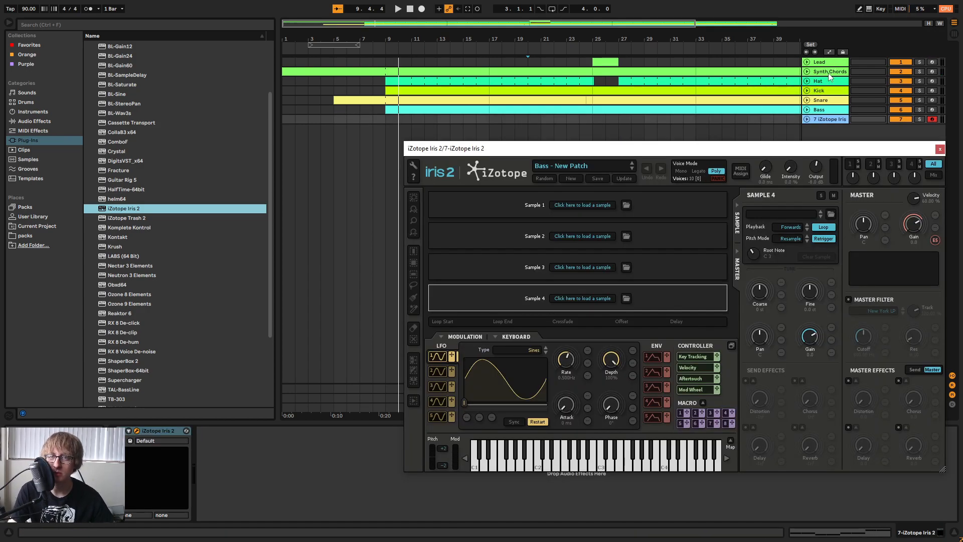
{"action": "left_click", "coordinate": [829, 74]}
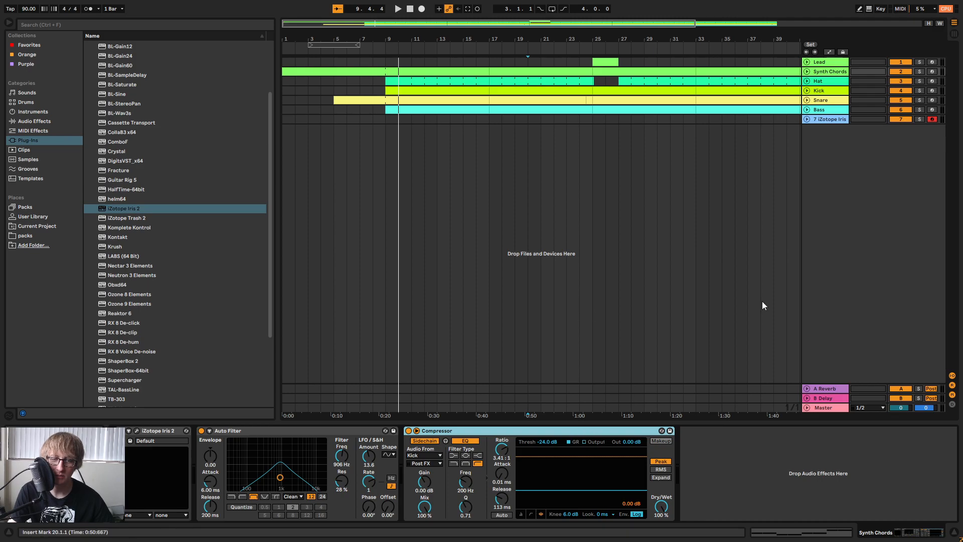
{"action": "left_click", "coordinate": [830, 120]}
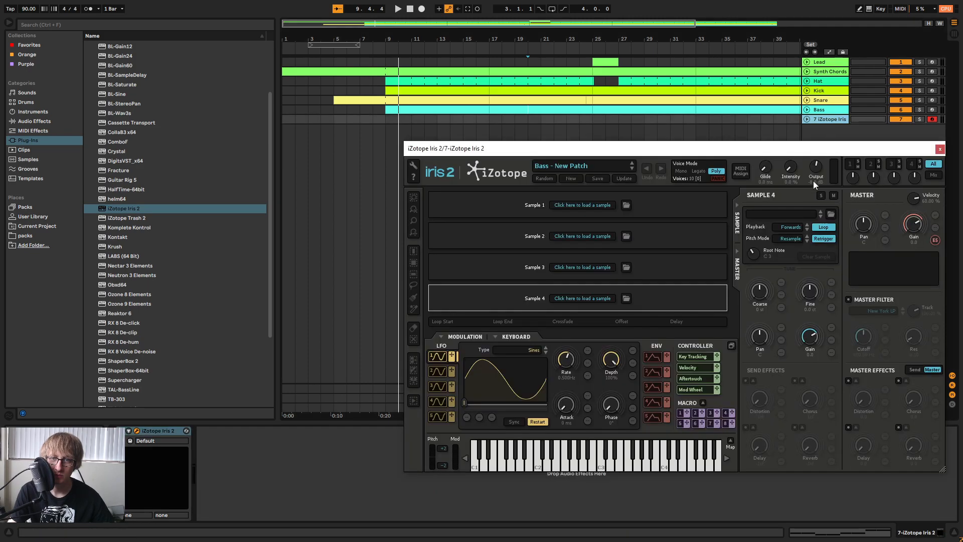
{"action": "left_click", "coordinate": [941, 150]}
{"action": "right_click", "coordinate": [469, 483]}
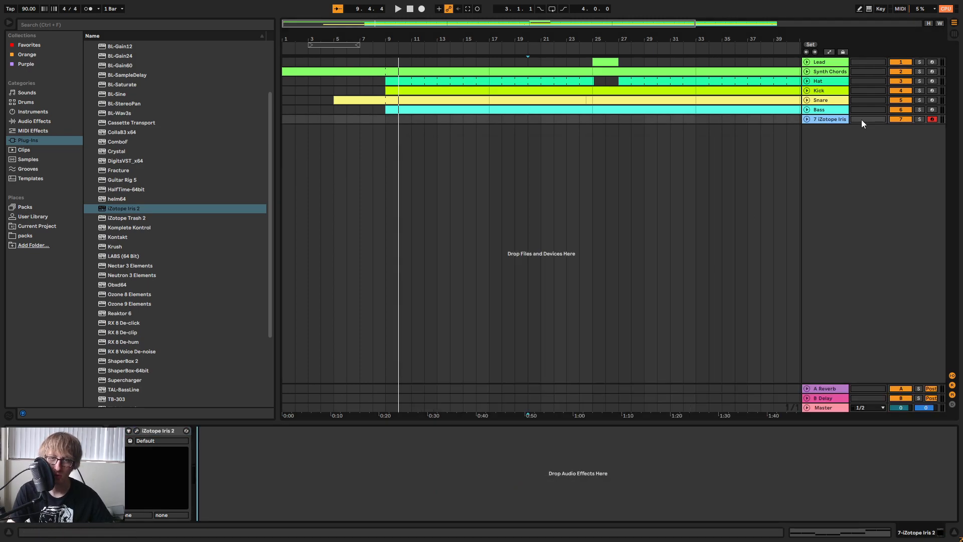
{"action": "key", "text": "ctrl+v"}
Insert an EQ Eight before the new Iris 2 track's Compressor and make band 1 a low cut at about 70 Hz.
{"action": "left_click", "coordinate": [35, 121]}
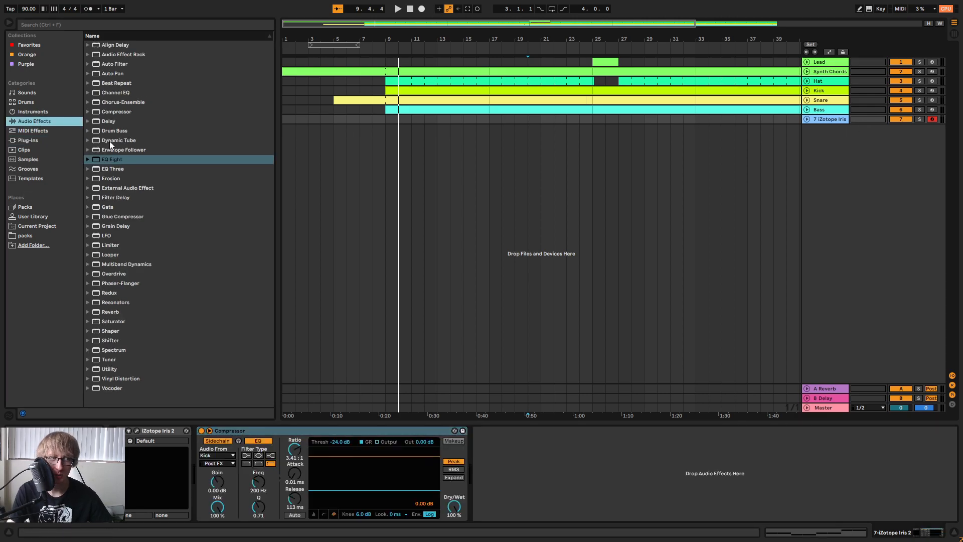
{"action": "left_click_drag", "start_coordinate": [115, 160], "coordinate": [263, 445]}
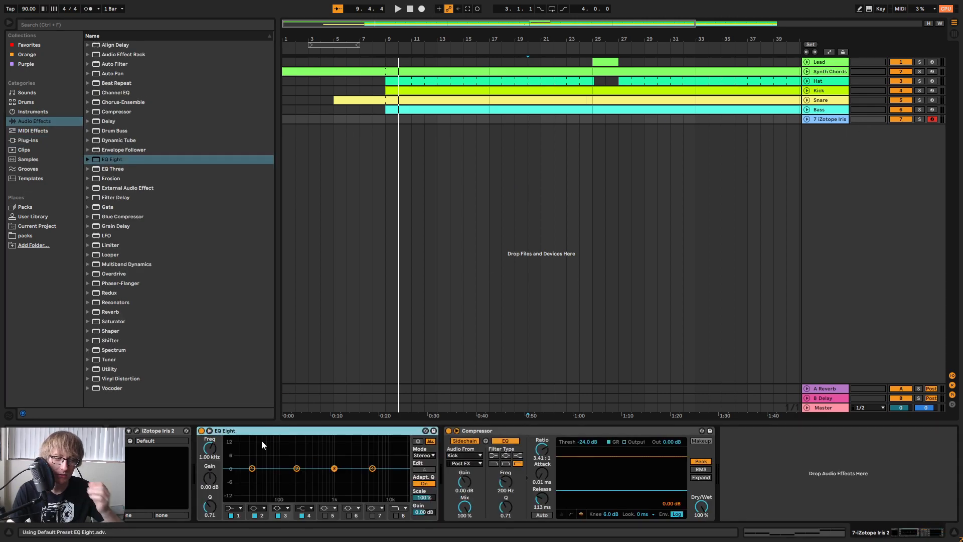
{"action": "left_click", "coordinate": [239, 511]}
{"action": "left_click", "coordinate": [234, 455]}
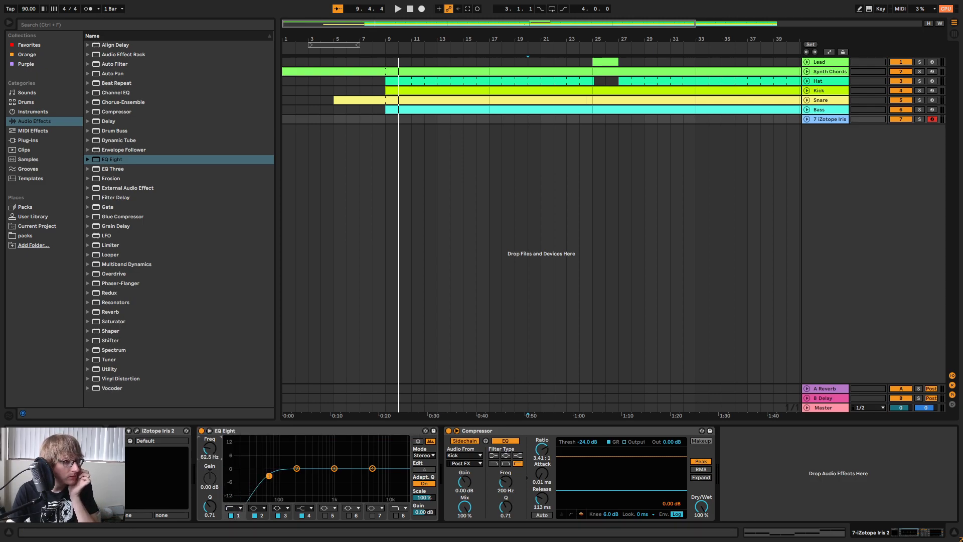
Insert an EQ Eight before the Synth Chords' Auto Filter and set band 1 as a low cut at 87.1 Hz during playback.
{"action": "left_click", "coordinate": [828, 74]}
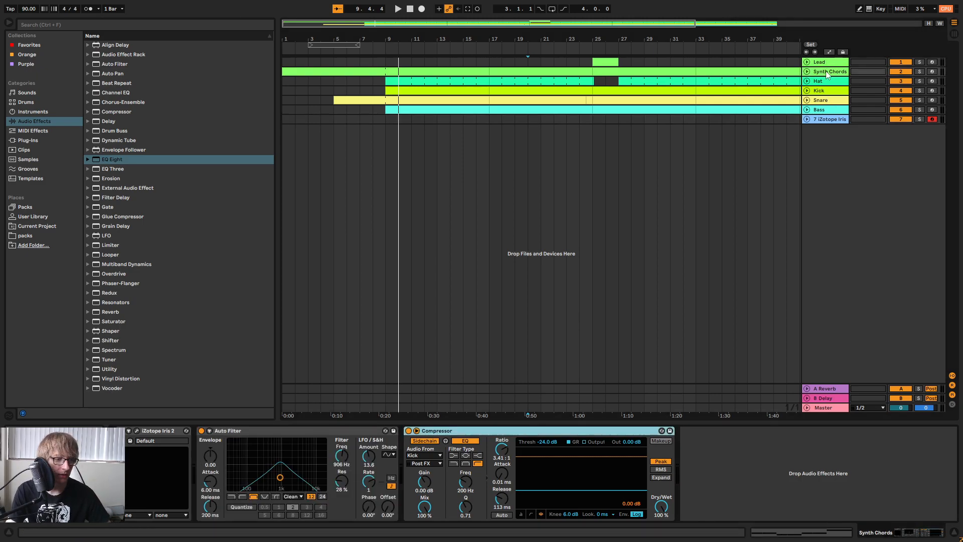
{"action": "left_click_drag", "start_coordinate": [119, 160], "coordinate": [206, 464]}
{"action": "key", "text": "space"}
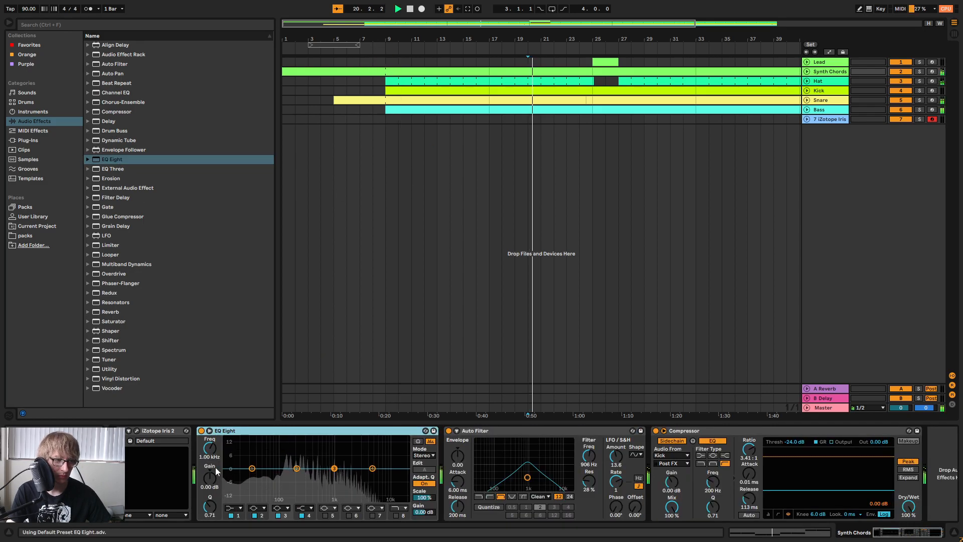
{"action": "left_click", "coordinate": [235, 508]}
{"action": "left_click", "coordinate": [239, 457]}
{"action": "left_click_drag", "start_coordinate": [210, 449], "coordinate": [210, 432]}
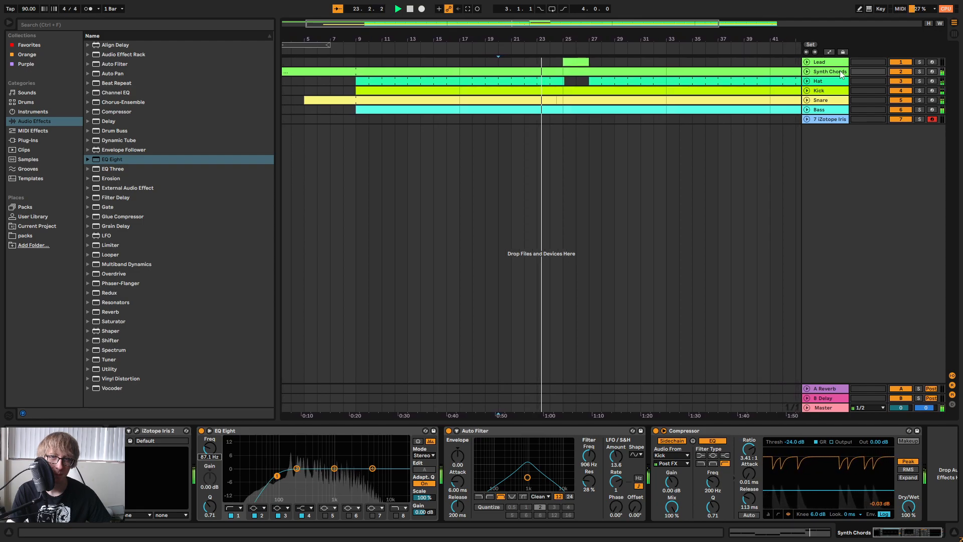
Inspect the Bass and Snare device chains and the mixer levels while the arrangement plays.
{"action": "left_click", "coordinate": [829, 109]}
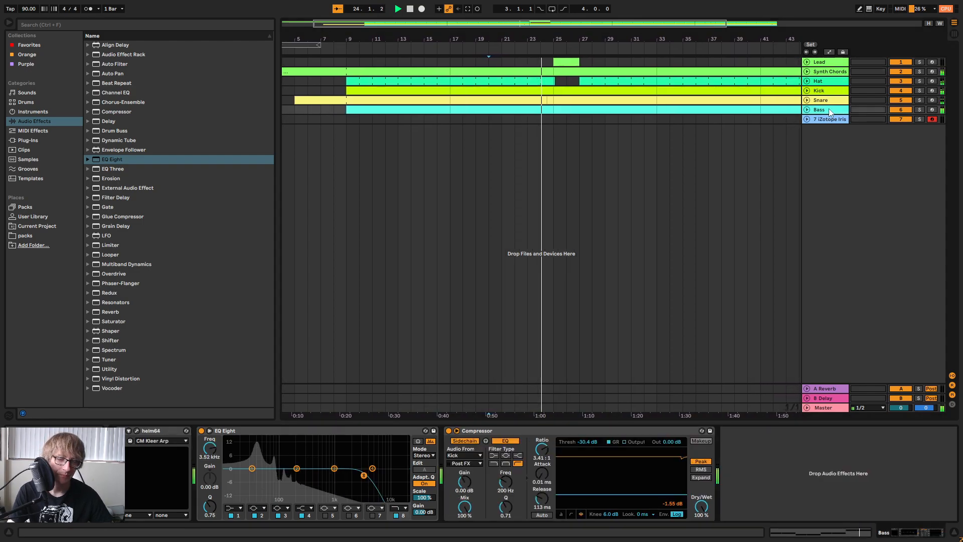
{"action": "left_click", "coordinate": [832, 102]}
{"action": "key", "text": "Tab"}
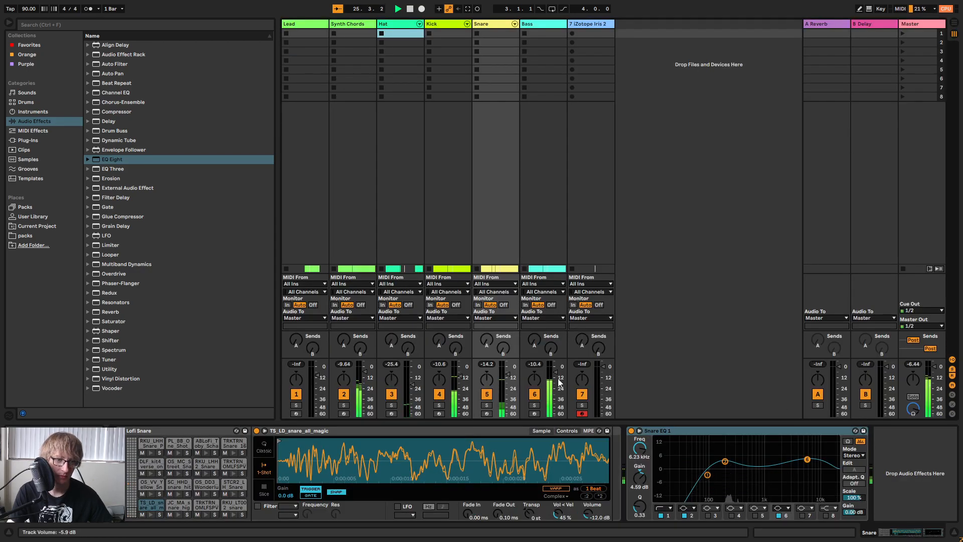
{"action": "key", "text": "Tab"}
Load the Keys patch Ambient Organ Substitute in the new track's Iris 2, stop playback and close the plug-in window.
{"action": "left_click", "coordinate": [745, 119]}
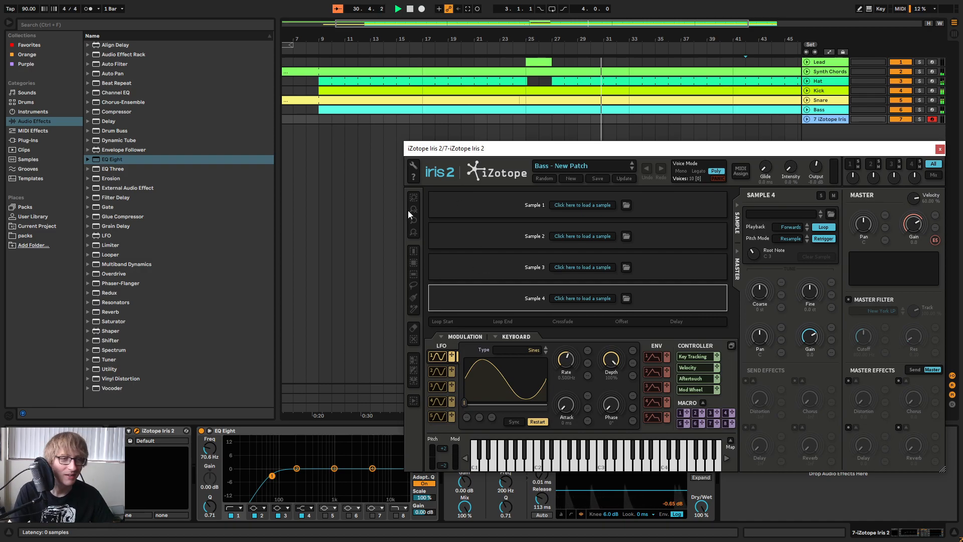
{"action": "left_click", "coordinate": [607, 166]}
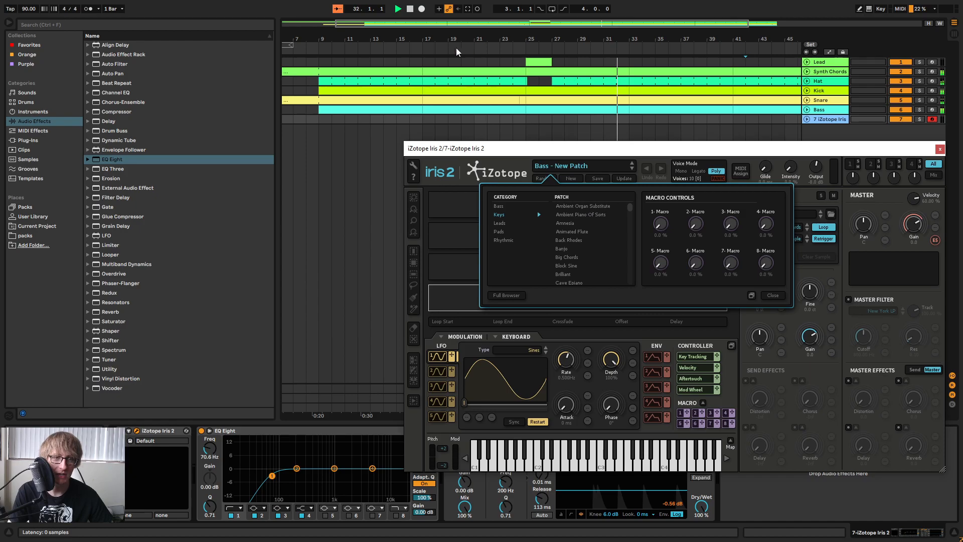
{"action": "left_click", "coordinate": [408, 10]}
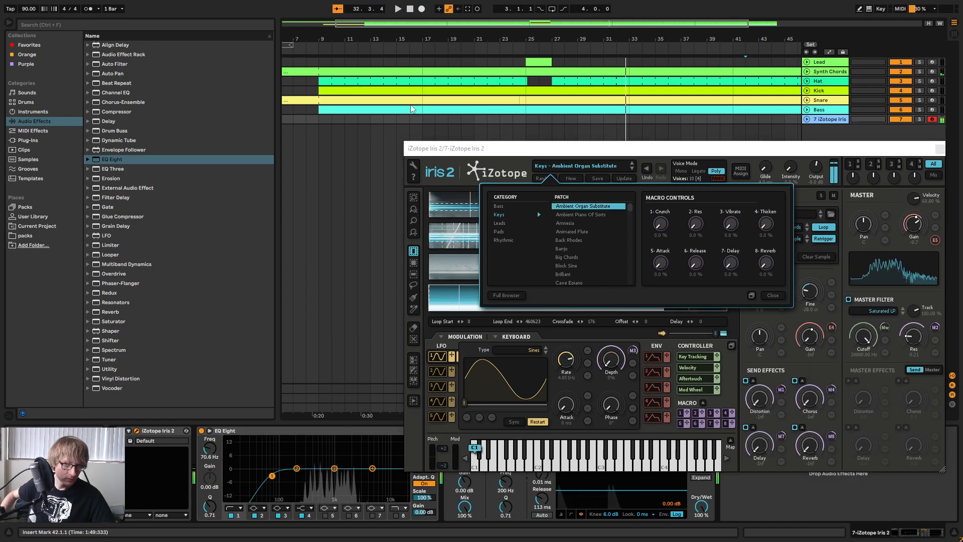
{"action": "left_click_drag", "start_coordinate": [733, 150], "coordinate": [660, 150]}
{"action": "left_click", "coordinate": [868, 149]}
Replace the Reverb on return track A with the Cathedral hall preset.
{"action": "key", "text": "Tab"}
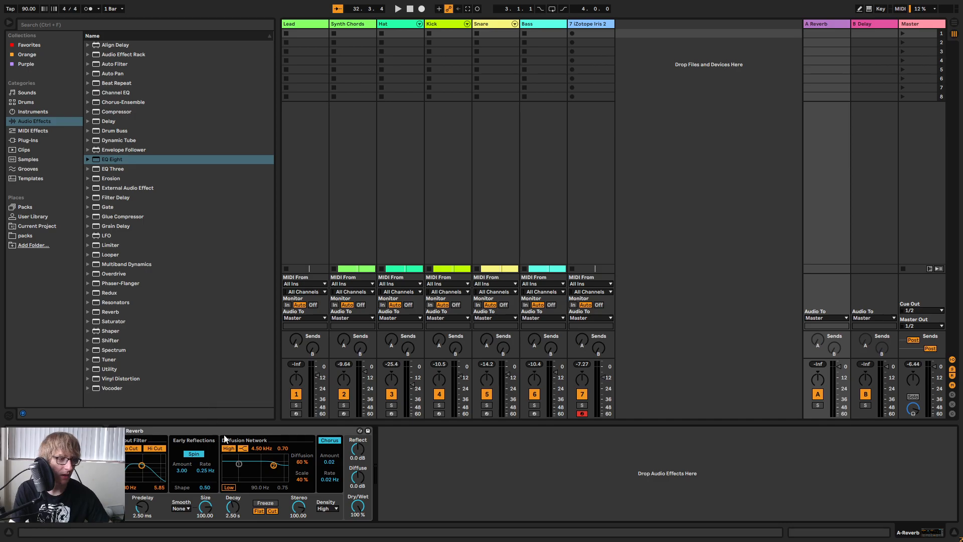
{"action": "left_click", "coordinate": [230, 430]}
{"action": "key", "text": "Delete"}
{"action": "left_click", "coordinate": [88, 311]}
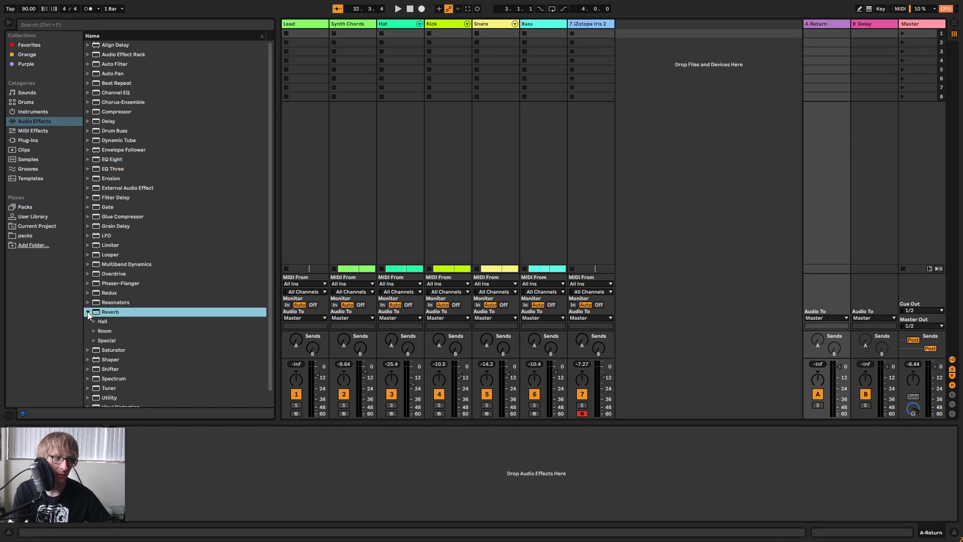
{"action": "left_click", "coordinate": [94, 321]}
{"action": "left_click_drag", "start_coordinate": [123, 341], "coordinate": [144, 354]}
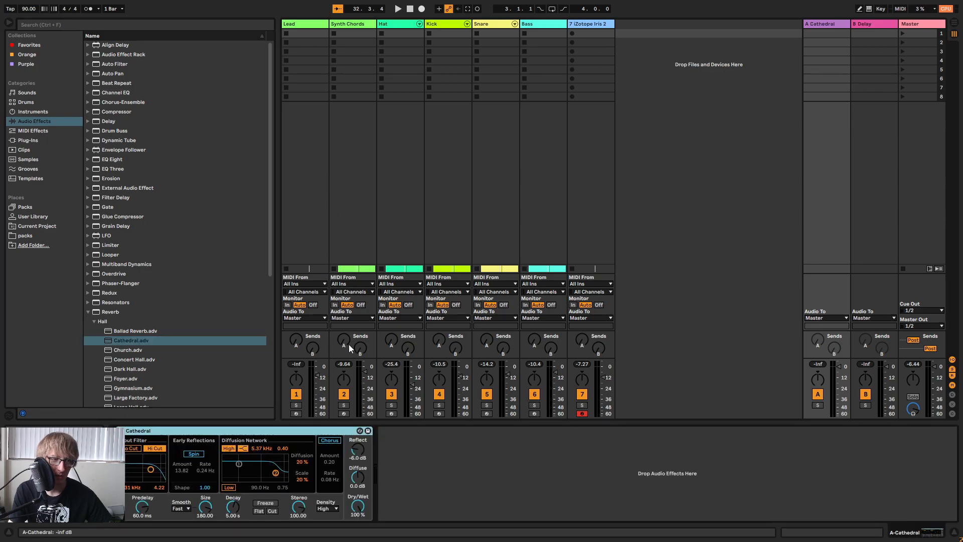
Raise send A on the Synth Chords and new Iris 2 tracks to feed the Cathedral reverb while playing the song.
{"action": "left_click_drag", "start_coordinate": [346, 343], "coordinate": [346, 306]}
{"action": "key", "text": "space"}
{"action": "left_click_drag", "start_coordinate": [346, 343], "coordinate": [344, 339]}
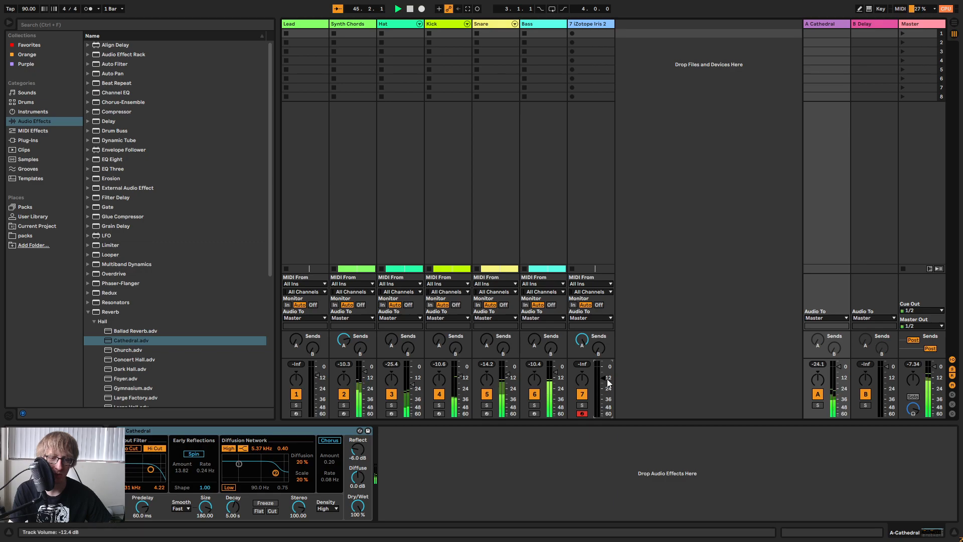
Return to the arrangement, show its full length and play it from bar 9.
{"action": "key", "text": "Tab"}
{"action": "key", "text": "space"}
{"action": "left_click_drag", "start_coordinate": [369, 39], "coordinate": [638, 36]}
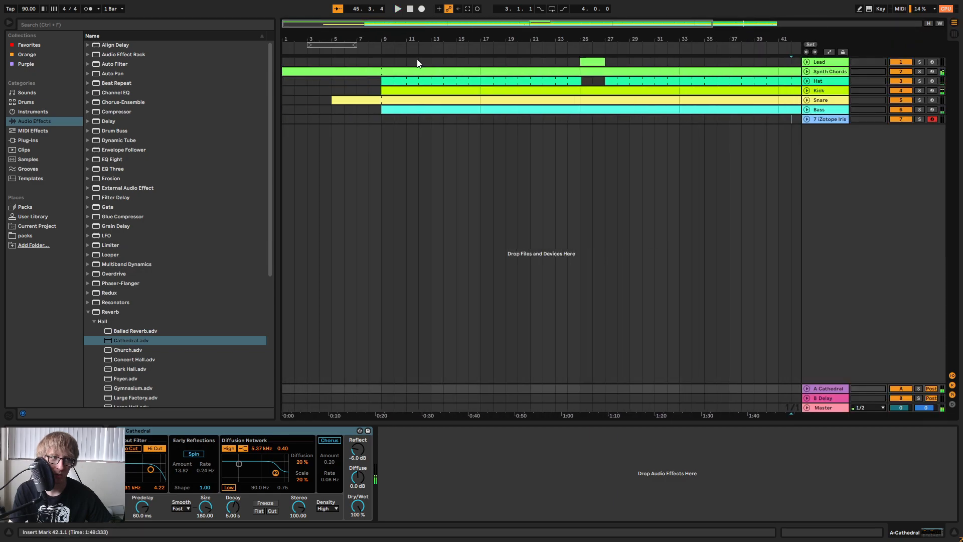
{"action": "left_click_drag", "start_coordinate": [384, 45], "coordinate": [409, 35]}
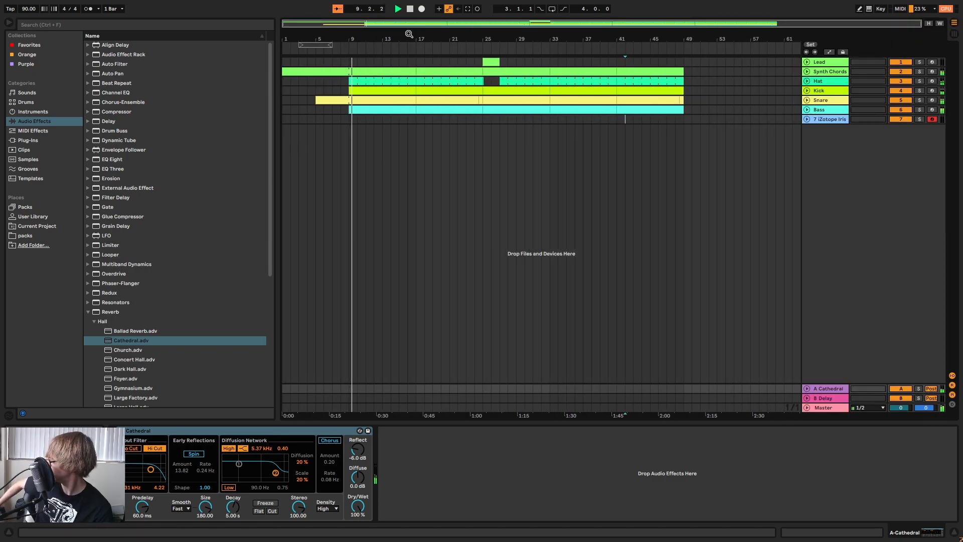
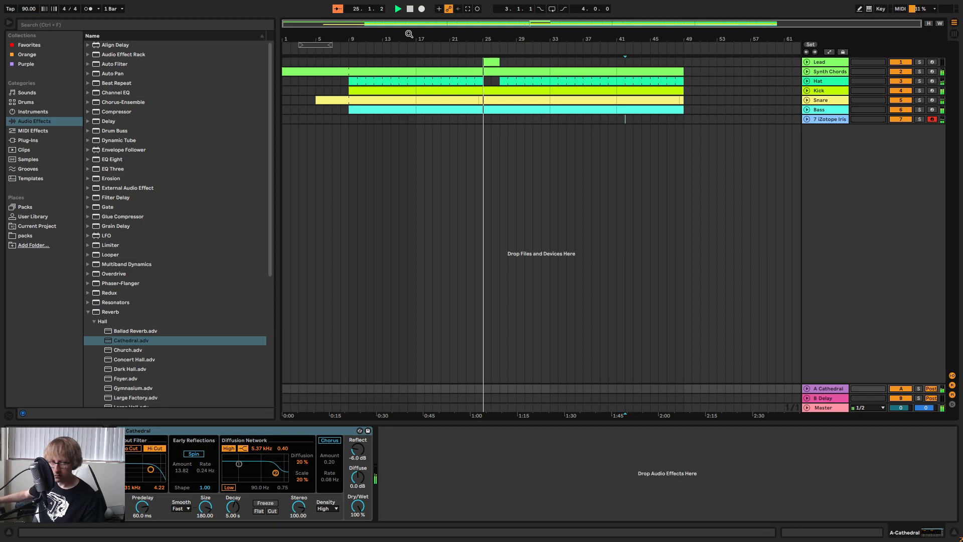
Capture the just-played part as a clip on the second Iris 2 track and trim it to bars 23 to 25.
{"action": "left_click", "coordinate": [469, 10]}
{"action": "left_click", "coordinate": [808, 119]}
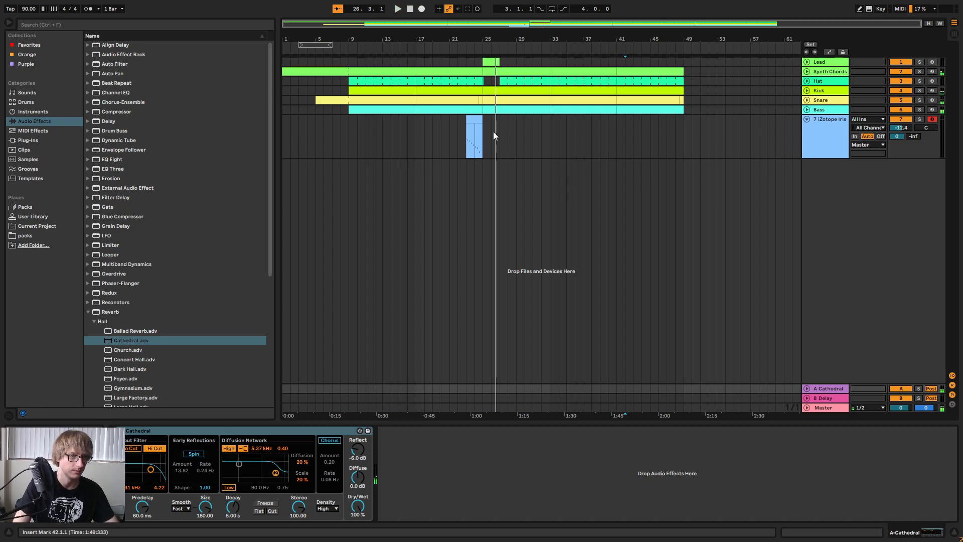
{"action": "left_click", "coordinate": [478, 119]}
{"action": "key", "text": "space"}
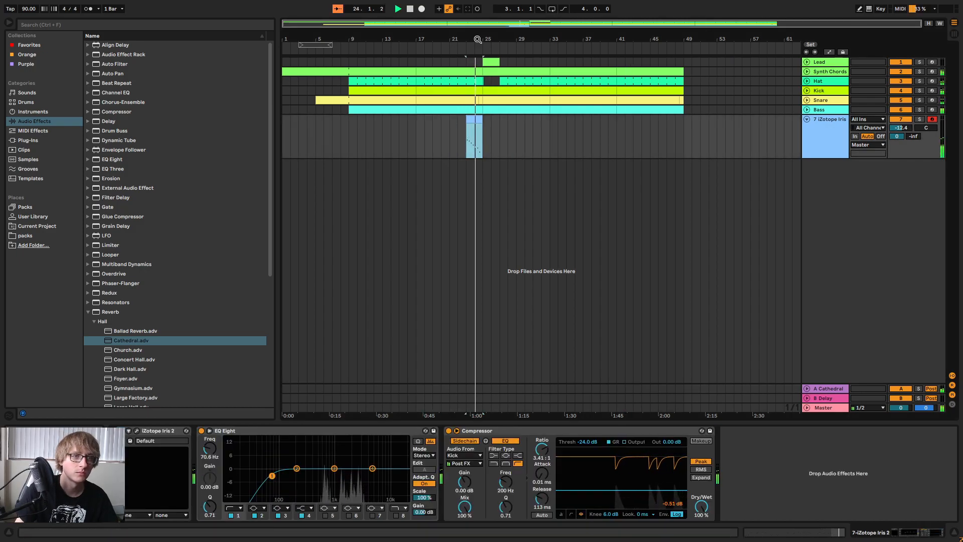
{"action": "left_click_drag", "start_coordinate": [476, 38], "coordinate": [476, 83]}
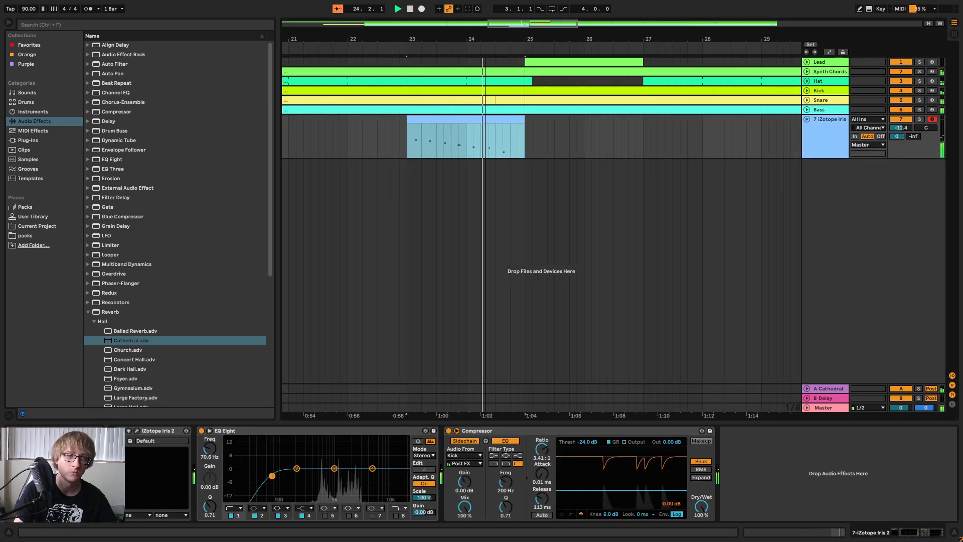
{"action": "right_click", "coordinate": [512, 120]}
{"action": "left_click", "coordinate": [540, 210]}
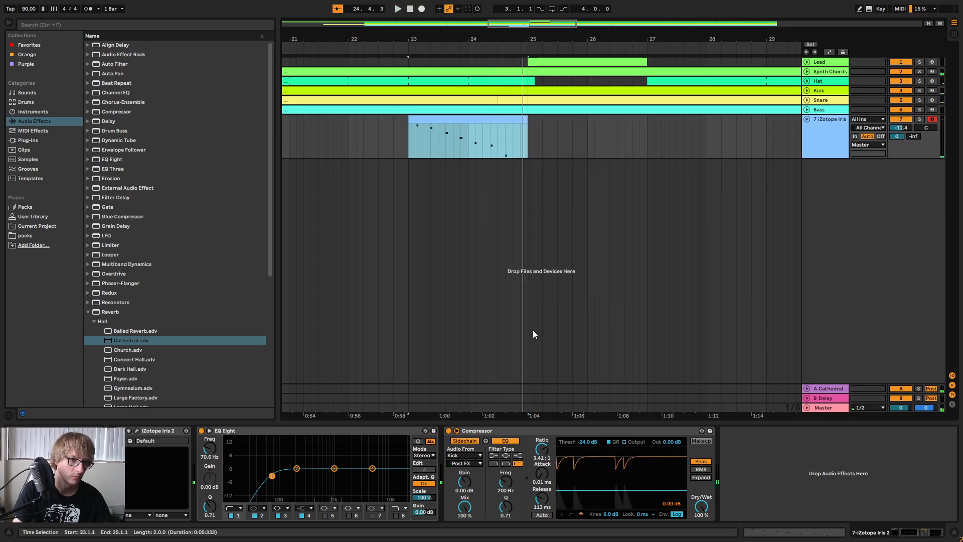
Quantize all the notes of the captured clip and listen to the result.
{"action": "double_click", "coordinate": [450, 120]}
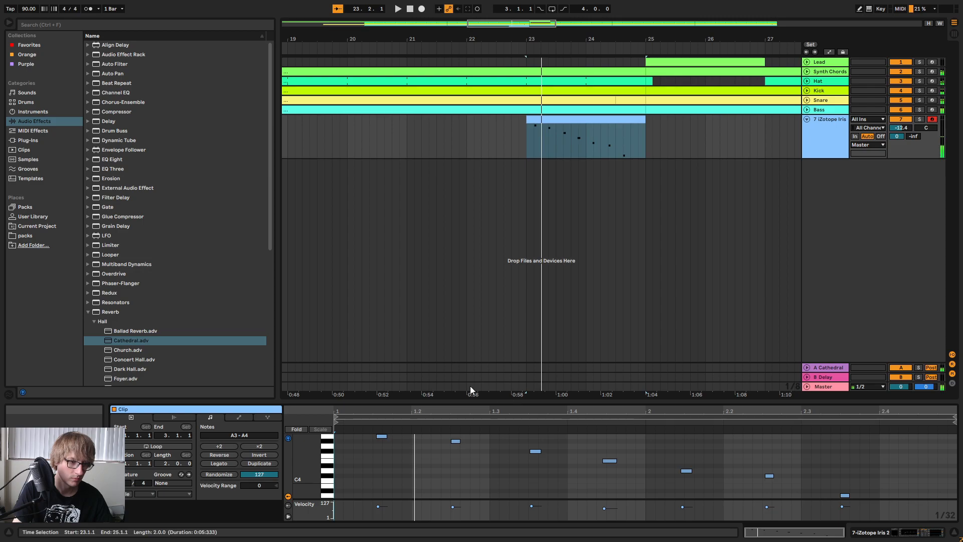
{"action": "right_click", "coordinate": [489, 445]}
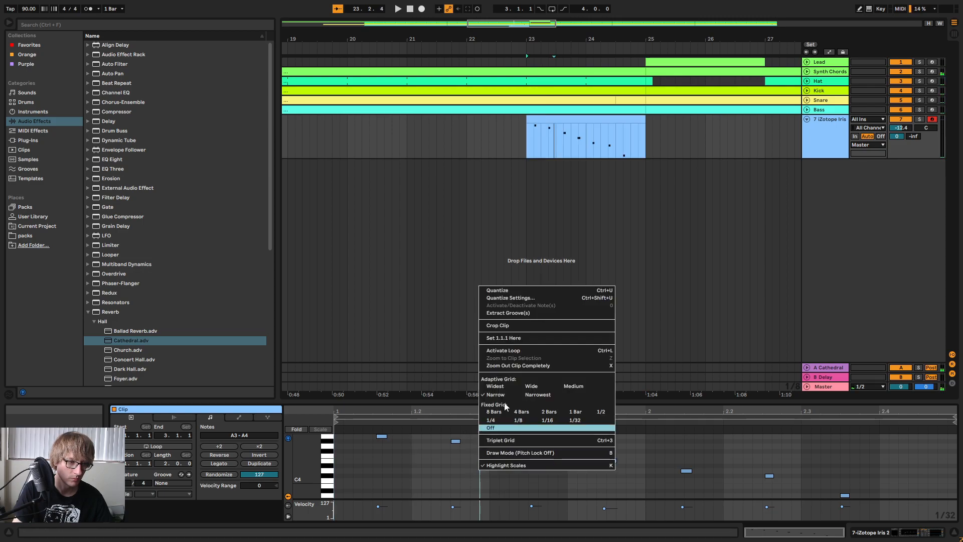
{"action": "left_click", "coordinate": [513, 290]}
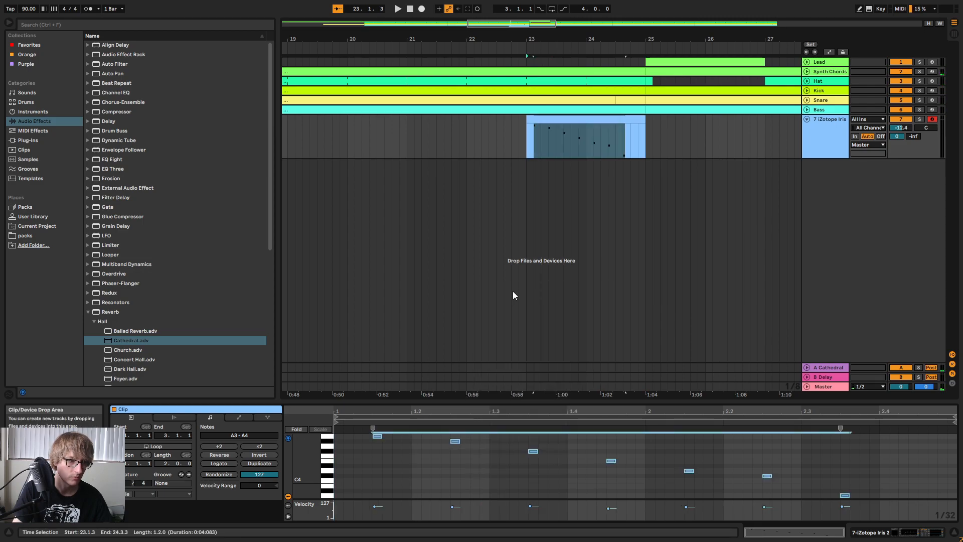
{"action": "left_click", "coordinate": [655, 452]}
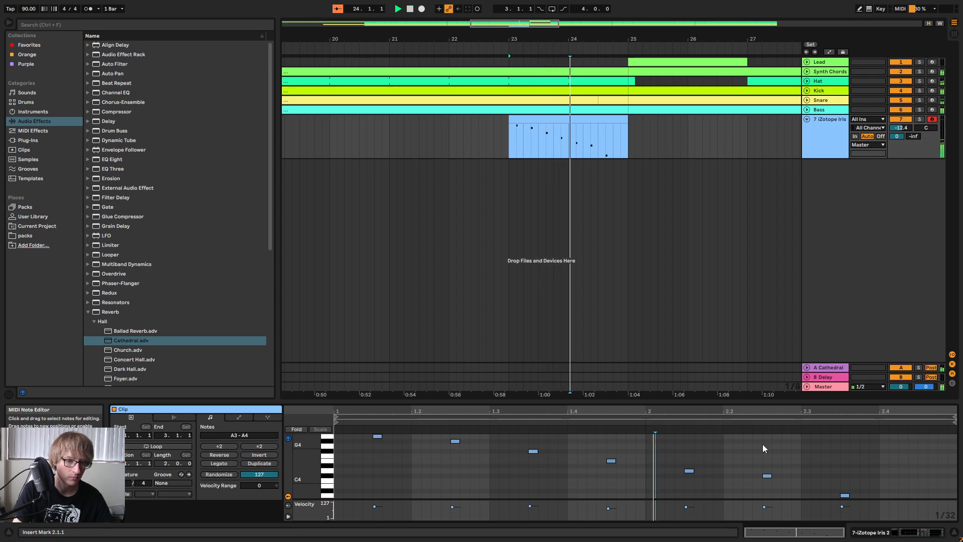
{"action": "double_click", "coordinate": [822, 401]}
Paste a copy of the quantized Iris 2 clip at bar 19 and play from there.
{"action": "left_click", "coordinate": [689, 145]}
{"action": "left_click_drag", "start_coordinate": [555, 39], "coordinate": [552, 10]}
{"action": "left_click", "coordinate": [604, 145]}
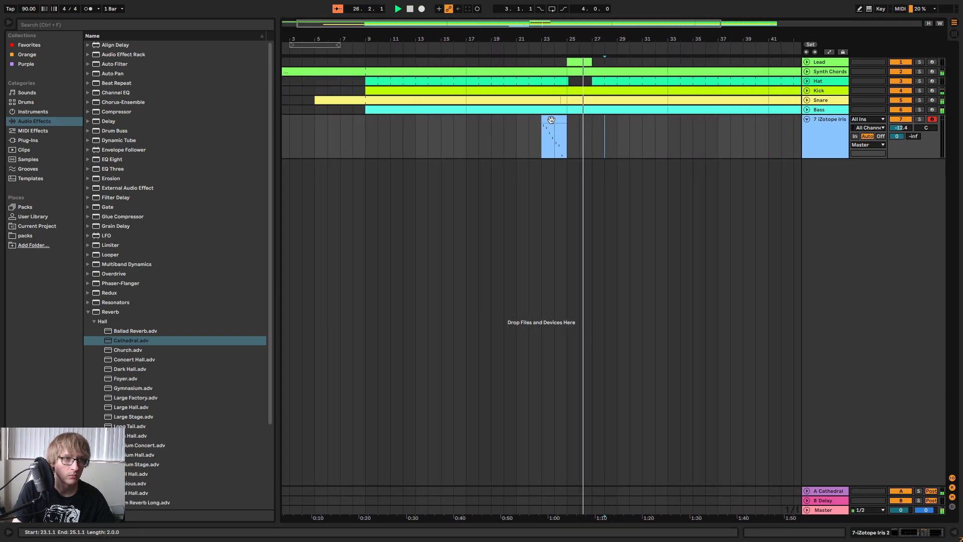
{"action": "left_click", "coordinate": [491, 125]}
{"action": "key", "text": "ctrl+v"}
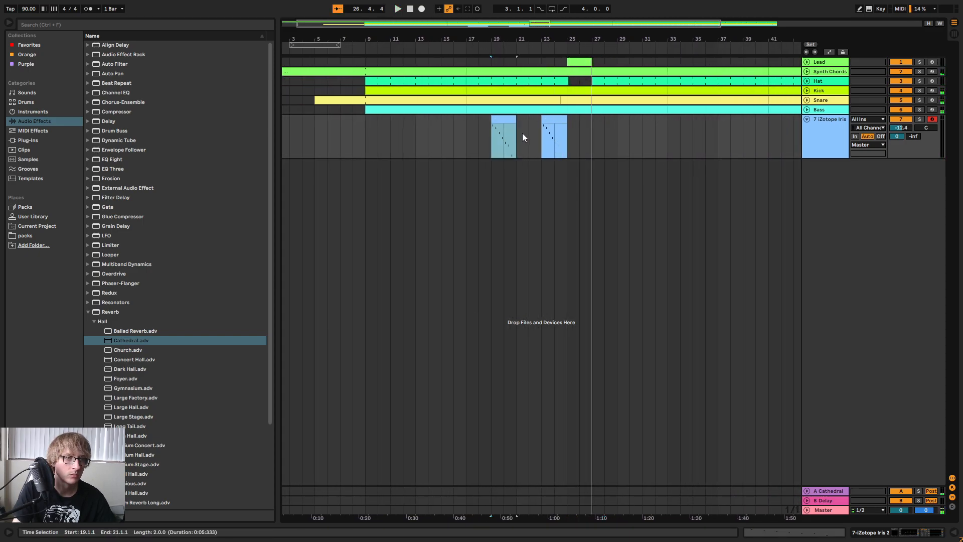
{"action": "key", "text": "space"}
{"action": "key", "text": "space"}
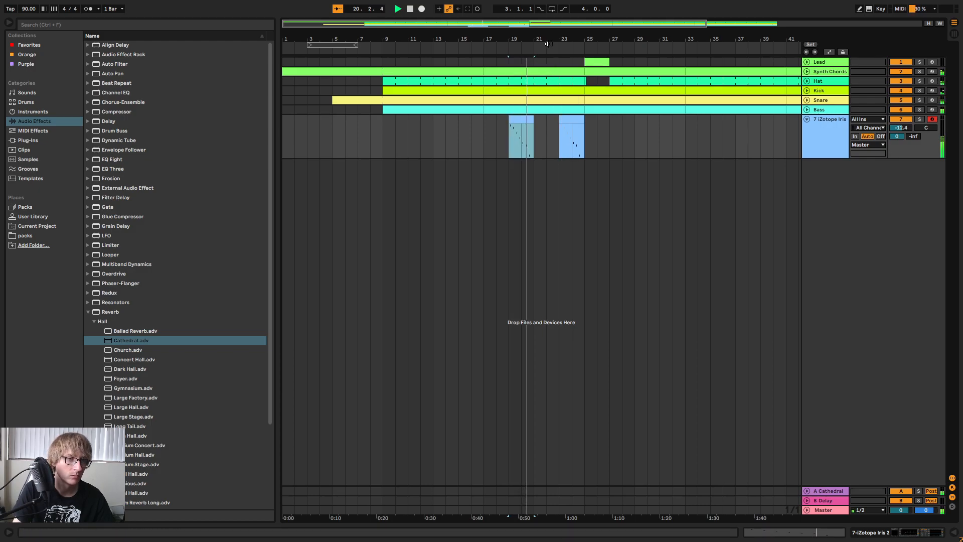
Lower the second Iris 2 track's volume to -14.4 dB during playback, return to the arrangement and stop the song.
{"action": "left_click_drag", "start_coordinate": [542, 35], "coordinate": [620, 34]}
{"action": "key", "text": "Tab"}
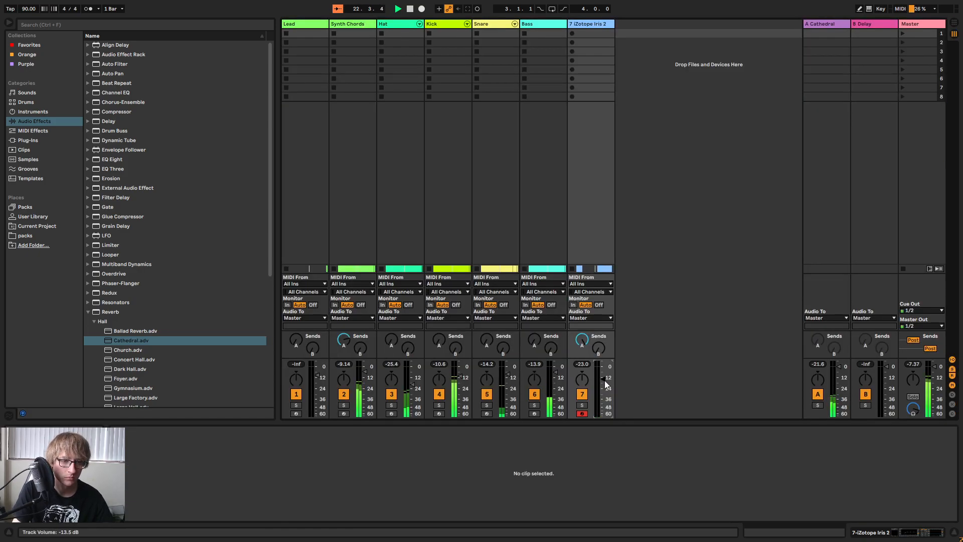
{"action": "left_click", "coordinate": [586, 25]}
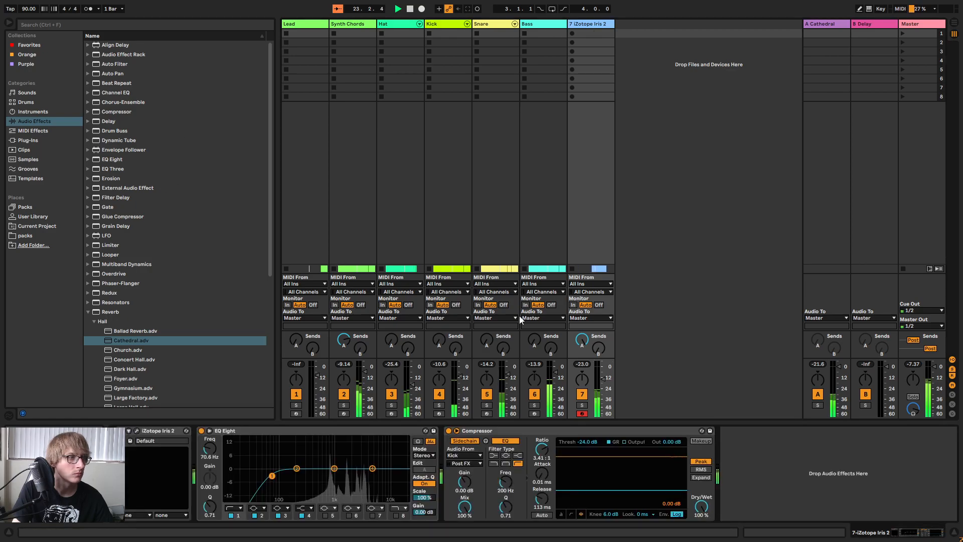
{"action": "left_click_drag", "start_coordinate": [603, 379], "coordinate": [603, 381]}
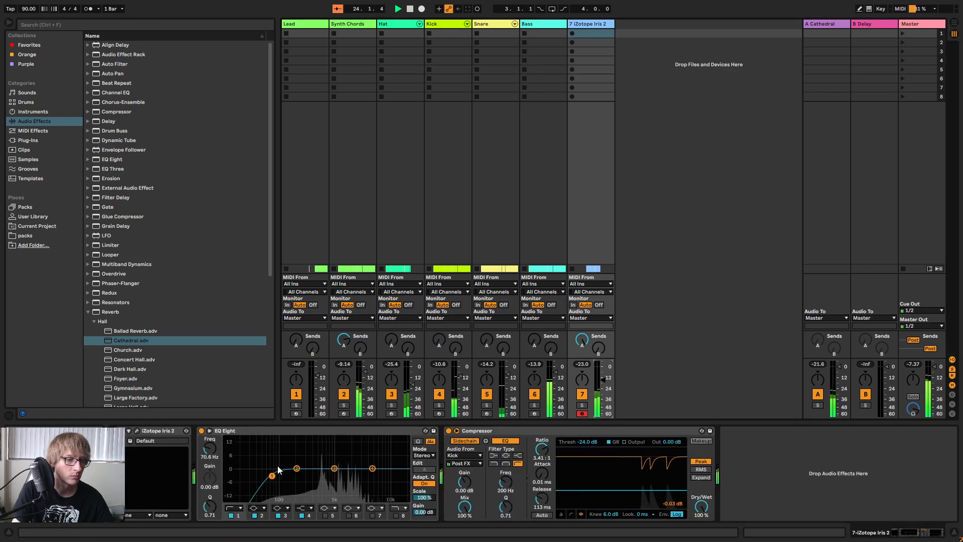
{"action": "key", "text": "Tab"}
{"action": "key", "text": "space"}
Raise the last note of the copied clip at bar 19 to D4 and play the clip to hear it.
{"action": "double_click", "coordinate": [590, 121]}
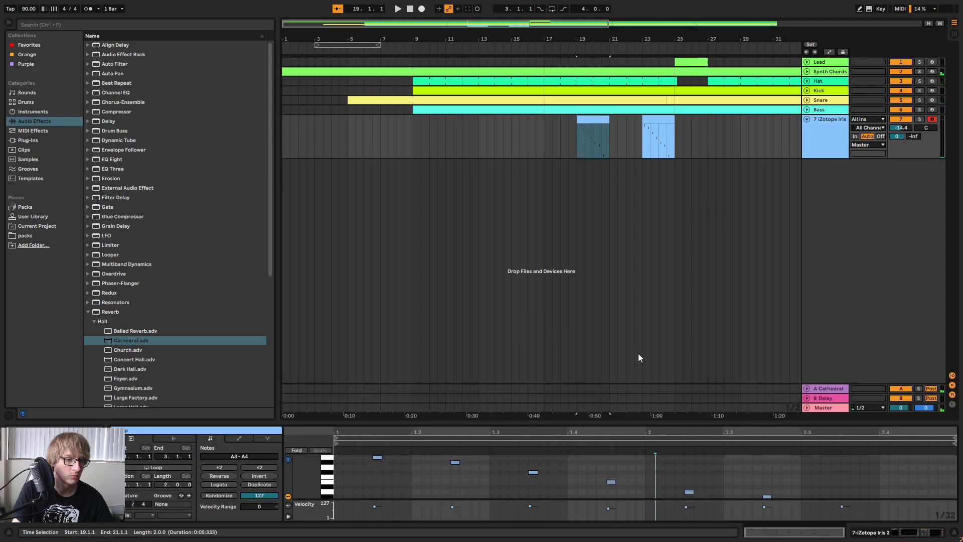
{"action": "left_click_drag", "start_coordinate": [762, 423], "coordinate": [783, 211]}
{"action": "left_click_drag", "start_coordinate": [772, 273], "coordinate": [722, 308]}
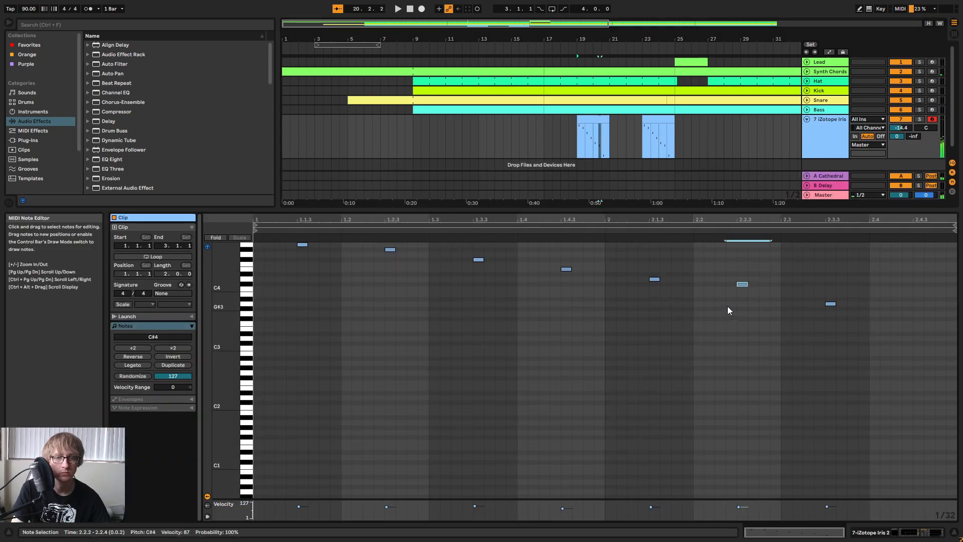
{"action": "key", "text": "Up"}
{"action": "key", "text": "Up"}
{"action": "key", "text": "Up"}
{"action": "key", "text": "Up"}
{"action": "key", "text": "Up"}
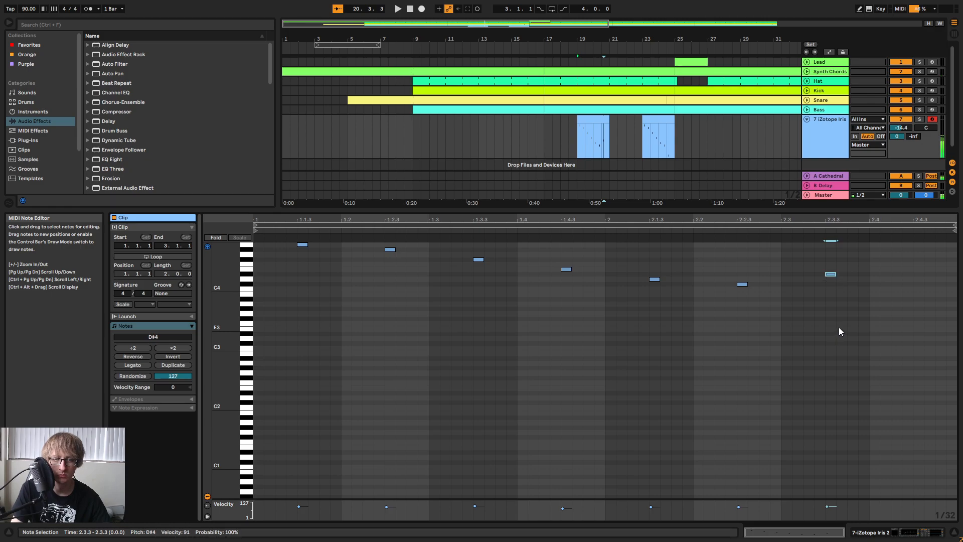
{"action": "key", "text": "space"}
{"action": "left_click", "coordinate": [802, 323]}
{"action": "scroll", "coordinate": [753, 281], "scroll_direction": "up", "scroll_amount": 3}
{"action": "scroll", "coordinate": [706, 332], "scroll_direction": "up", "scroll_amount": 3}
{"action": "scroll", "coordinate": [695, 317], "scroll_direction": "down", "scroll_amount": 4}
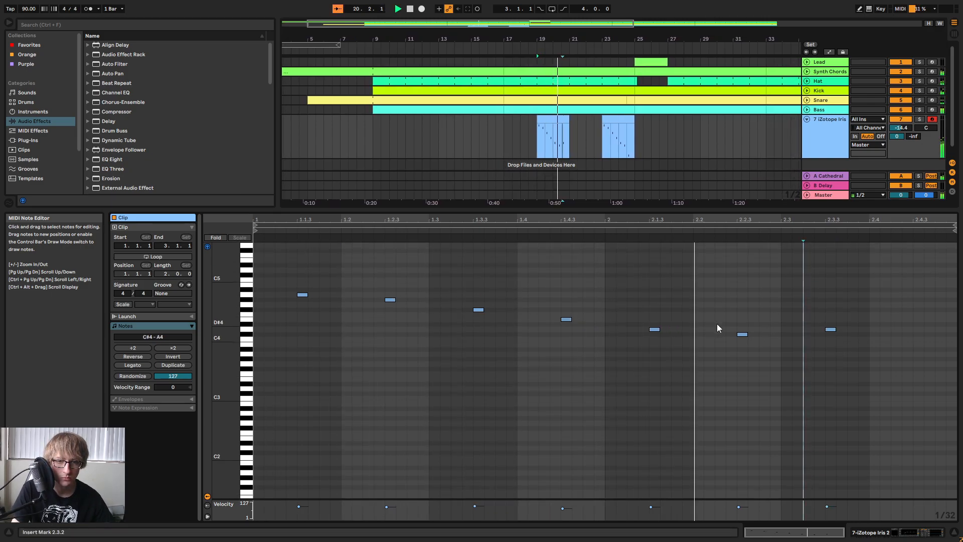
Change the copied clip's last three notes to C#4, D4 and E4 and play the clip again.
{"action": "key", "text": "space"}
{"action": "left_click", "coordinate": [654, 329]}
{"action": "key", "text": "Down"}
{"action": "left_click", "coordinate": [743, 334]}
{"action": "left_click_drag", "start_coordinate": [817, 354], "coordinate": [816, 355]}
{"action": "key", "text": "Up"}
{"action": "key", "text": "Up"}
{"action": "key", "text": "space"}
{"action": "left_click", "coordinate": [763, 283]}
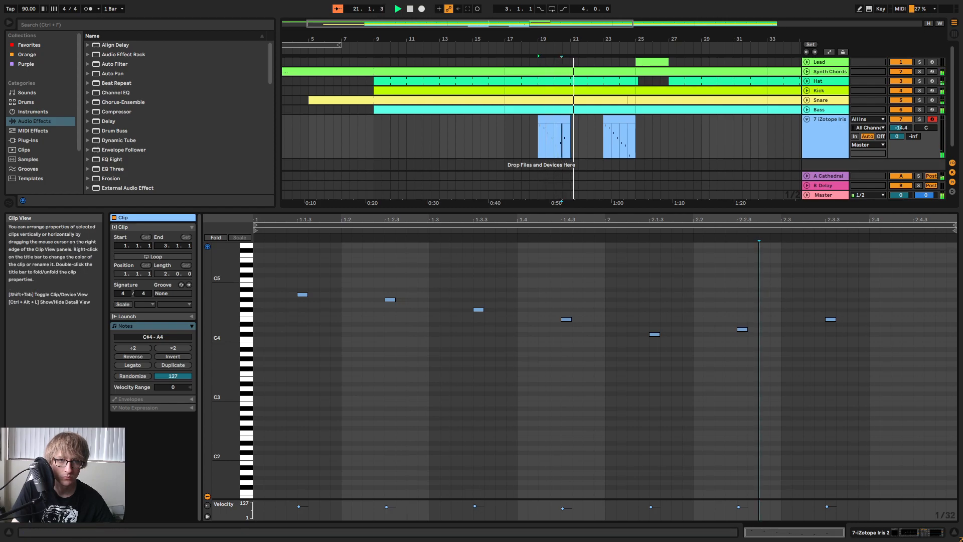
Set the second Iris 2 track's volume to -15.1 dB and its EQ Eight low cut to 267 Hz with Q 0.69.
{"action": "left_click_drag", "start_coordinate": [688, 206], "coordinate": [687, 372]}
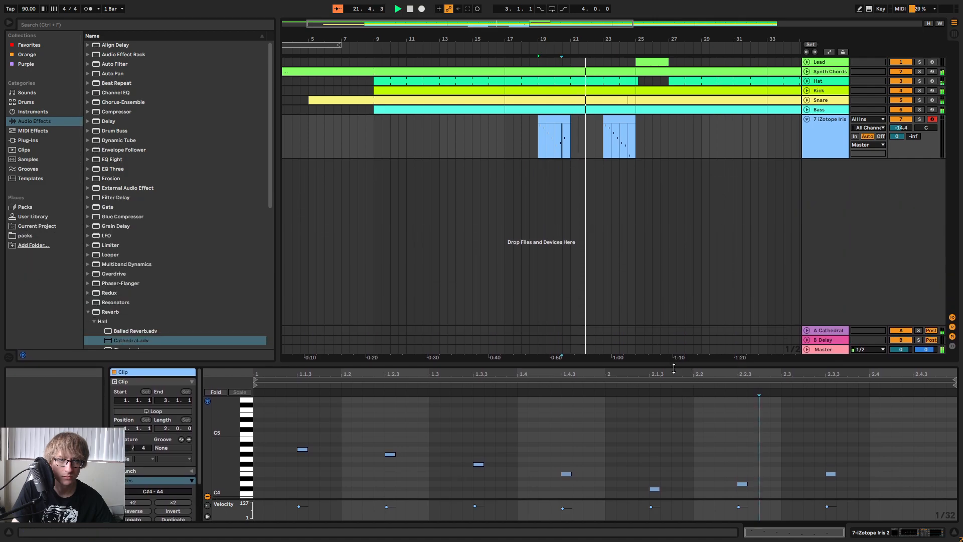
{"action": "left_click", "coordinate": [686, 140]}
{"action": "key", "text": "Tab"}
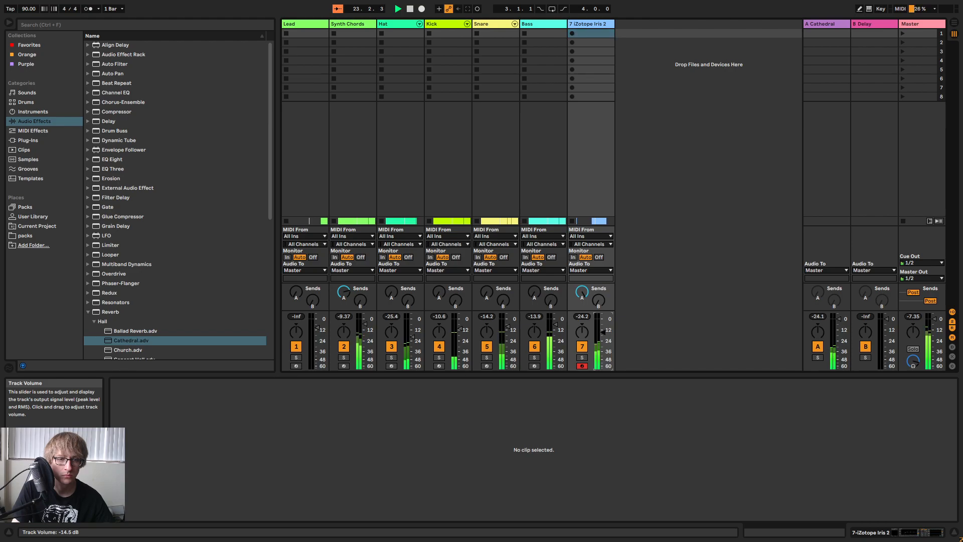
{"action": "double_click", "coordinate": [589, 23]}
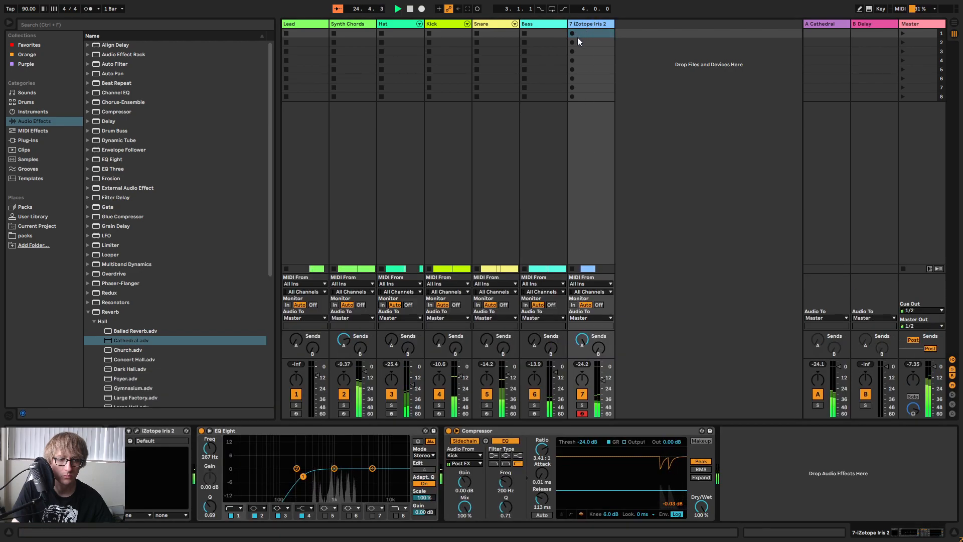
{"action": "key", "text": "Tab"}
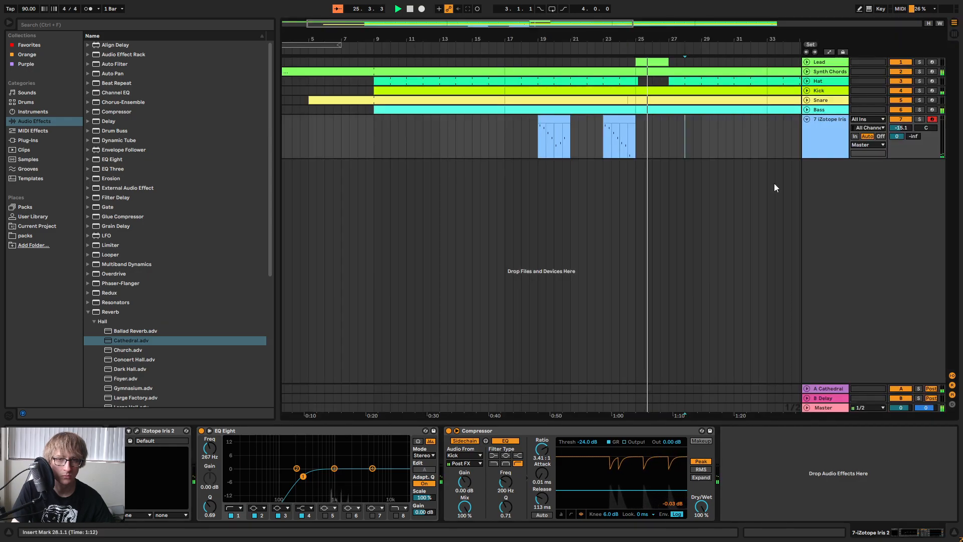
Rename the second Iris 2 track to Lead.
{"action": "right_click", "coordinate": [835, 147]}
{"action": "left_click", "coordinate": [850, 184]}
{"action": "type", "text": "Lead"}
{"action": "key", "text": "Return"}
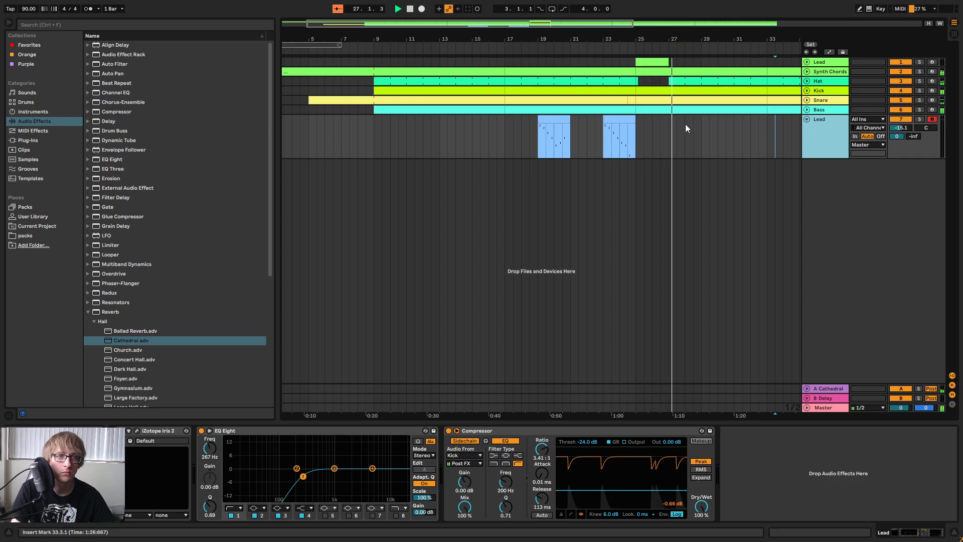
Show the whole arrangement and play the song from the beginning.
{"action": "left_click_drag", "start_coordinate": [520, 140], "coordinate": [638, 152]}
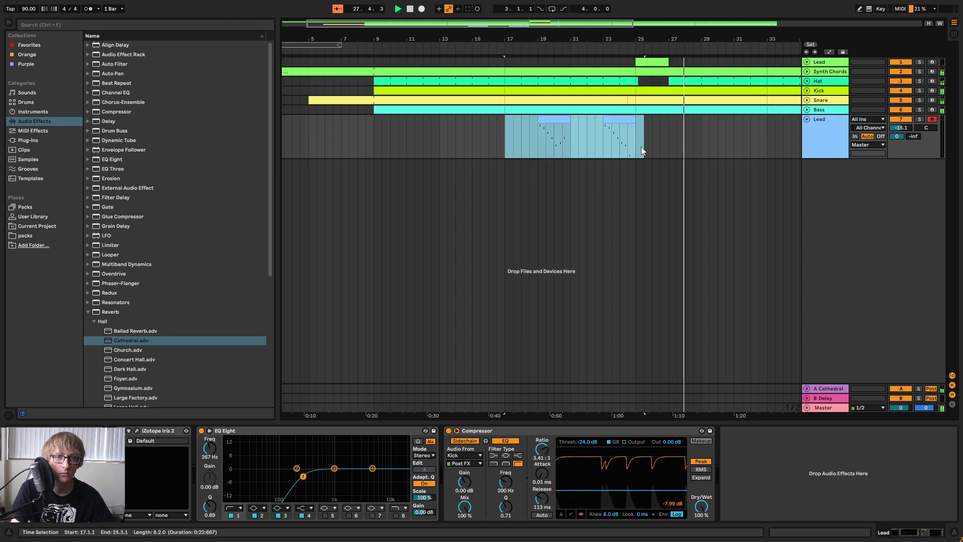
{"action": "left_click", "coordinate": [654, 145]}
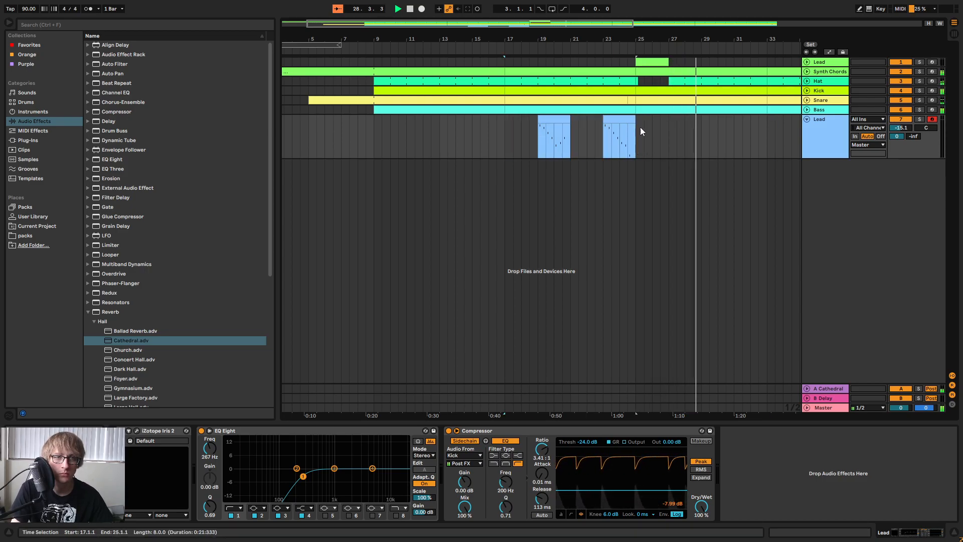
{"action": "key", "text": "w"}
{"action": "left_click_drag", "start_coordinate": [389, 24], "coordinate": [389, 18]}
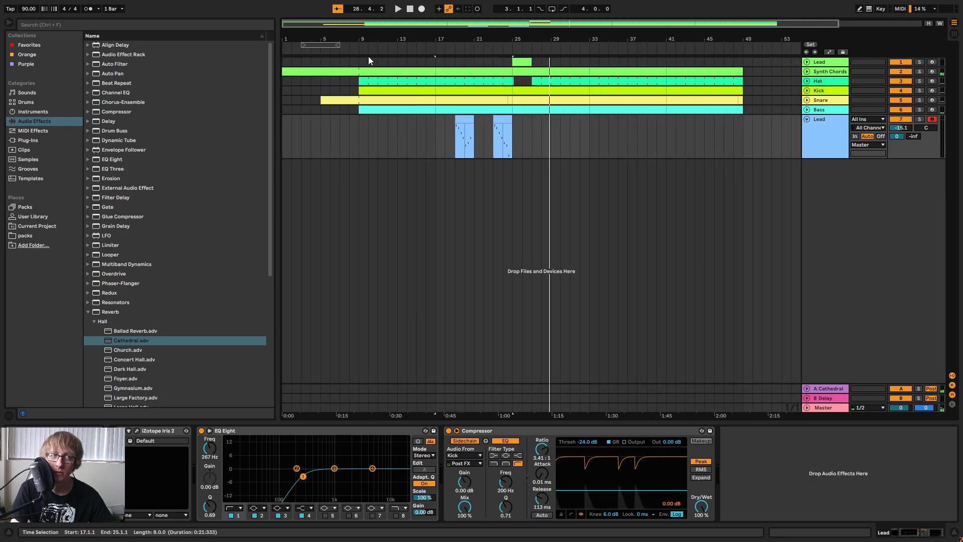
{"action": "left_click", "coordinate": [353, 54]}
{"action": "left_click", "coordinate": [398, 9]}
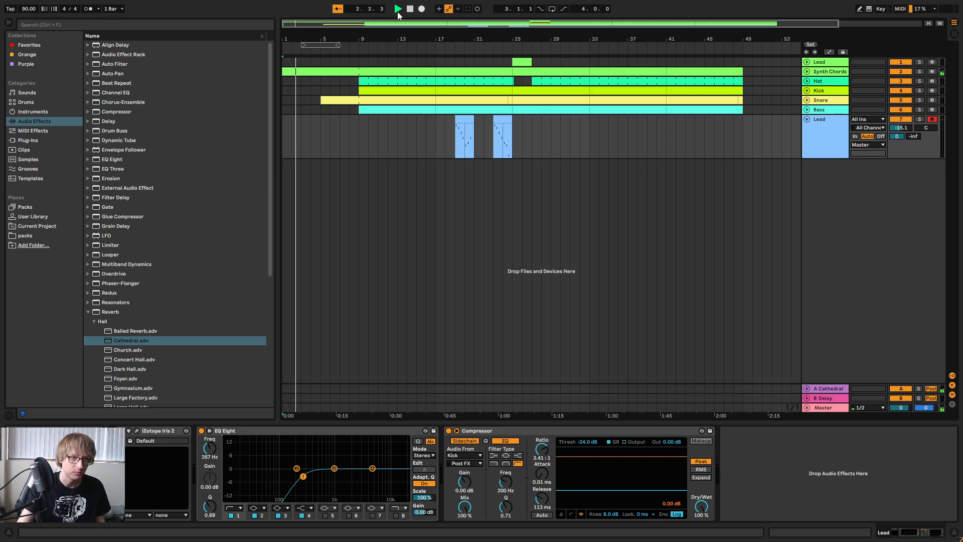
Copy bars 17 to 25 of the Iris 2 Lead track and paste them at bar 41.
{"action": "left_click_drag", "start_coordinate": [433, 132], "coordinate": [517, 139]}
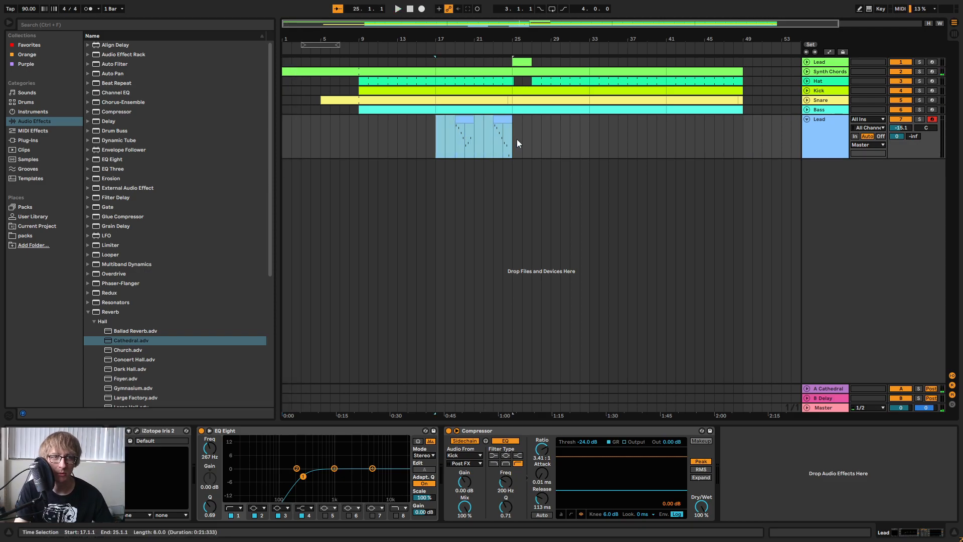
{"action": "left_click", "coordinate": [598, 146]}
{"action": "left_click", "coordinate": [808, 71]}
{"action": "left_click", "coordinate": [808, 71]}
{"action": "left_click", "coordinate": [667, 132]}
{"action": "key", "text": "ctrl+v"}
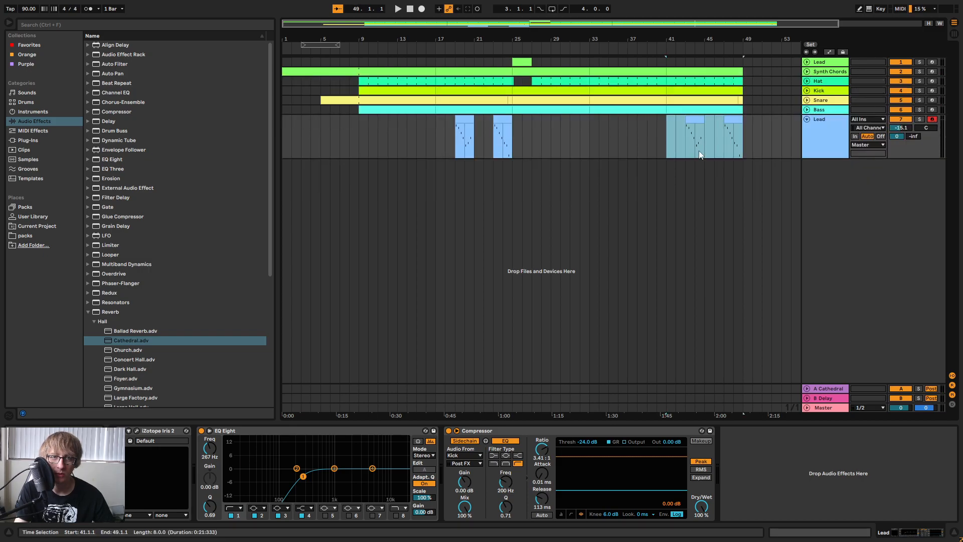
Examine the empty stretch of the Iris 2 Lead track between bars 25 and 41.
{"action": "left_click", "coordinate": [616, 147]}
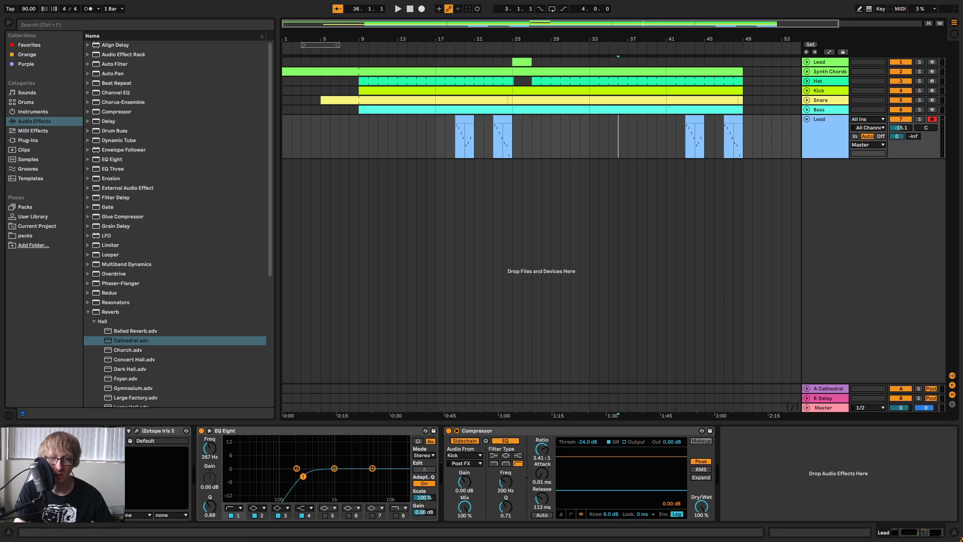
{"action": "left_click_drag", "start_coordinate": [514, 140], "coordinate": [666, 65]}
{"action": "left_click", "coordinate": [588, 176]}
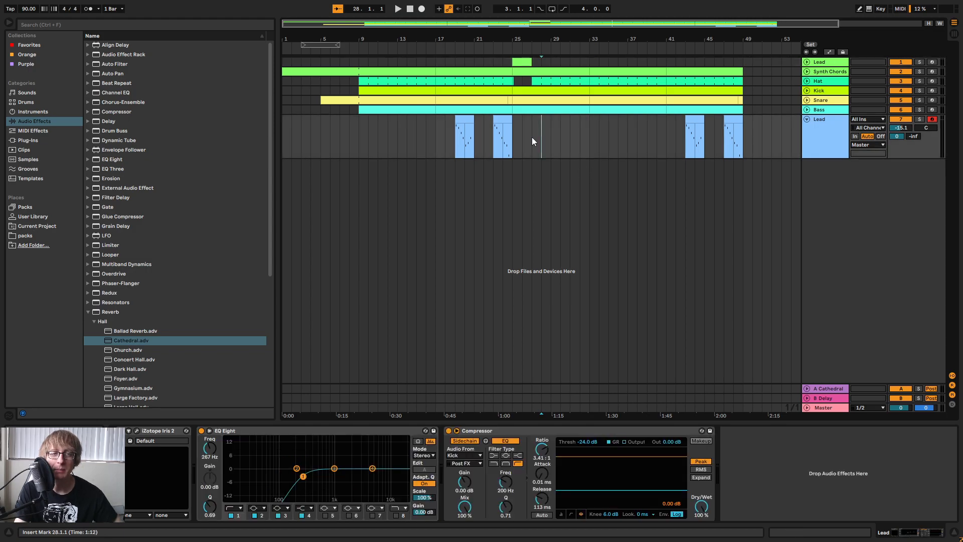
{"action": "left_click_drag", "start_coordinate": [522, 136], "coordinate": [682, 145]}
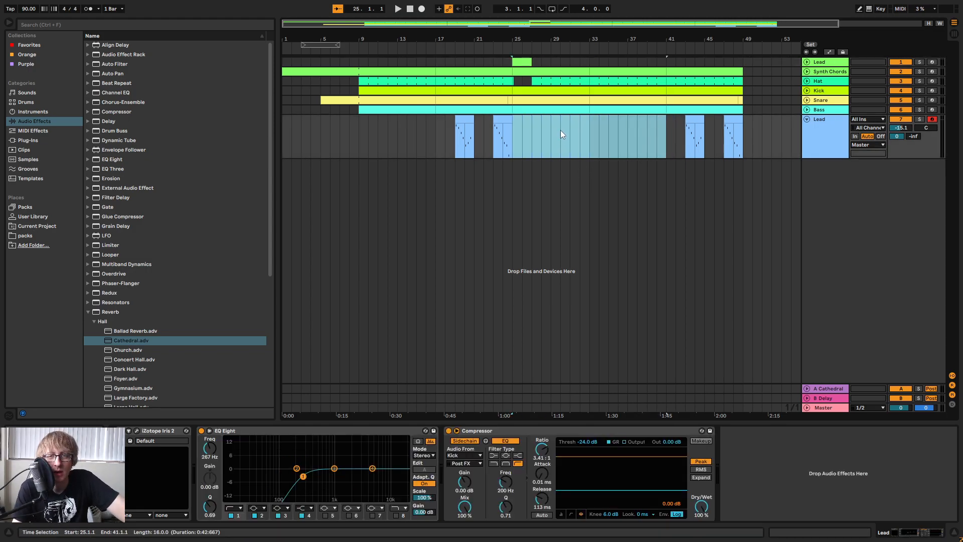
{"action": "left_click", "coordinate": [528, 123]}
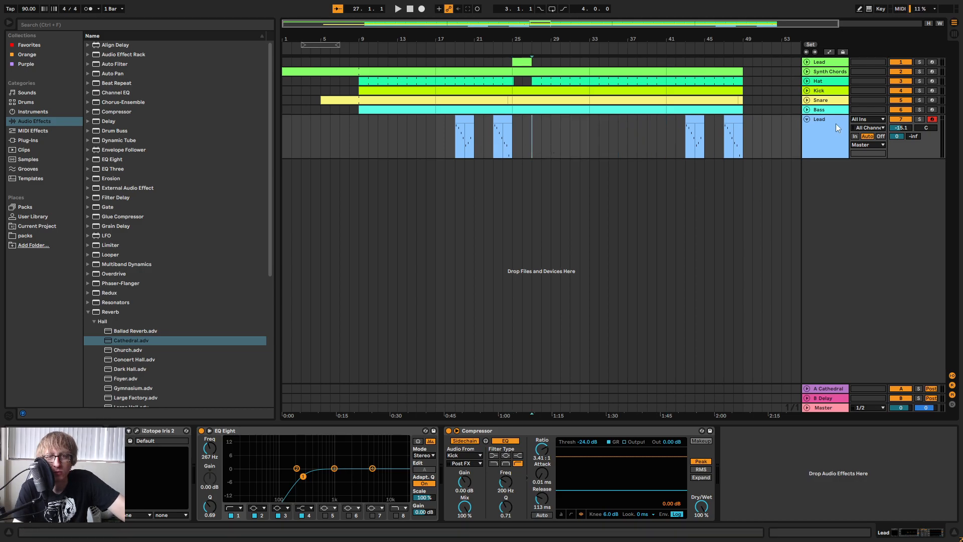
{"action": "left_click_drag", "start_coordinate": [514, 144], "coordinate": [666, 147]}
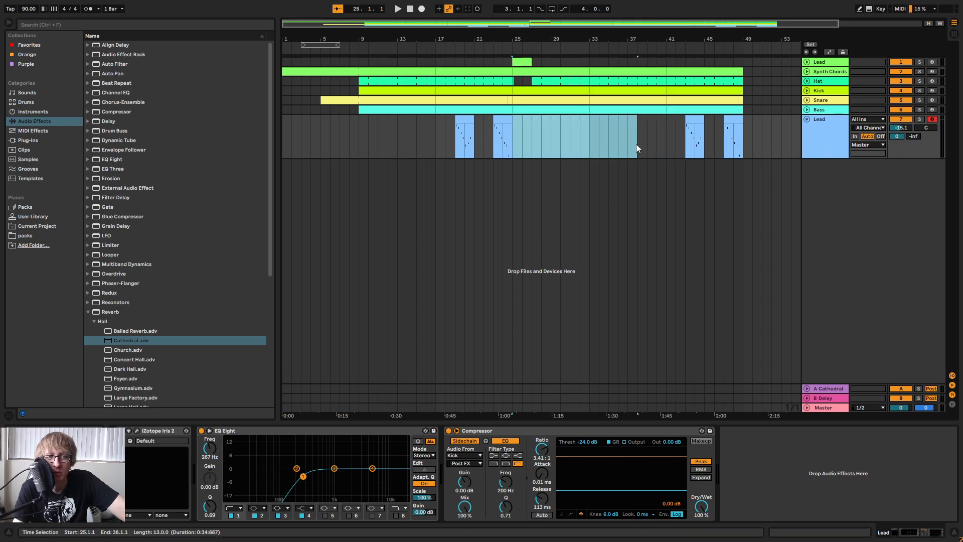
Play the song from just before bar 25, and play it again from the beginning.
{"action": "left_click", "coordinate": [491, 140]}
{"action": "key", "text": "space"}
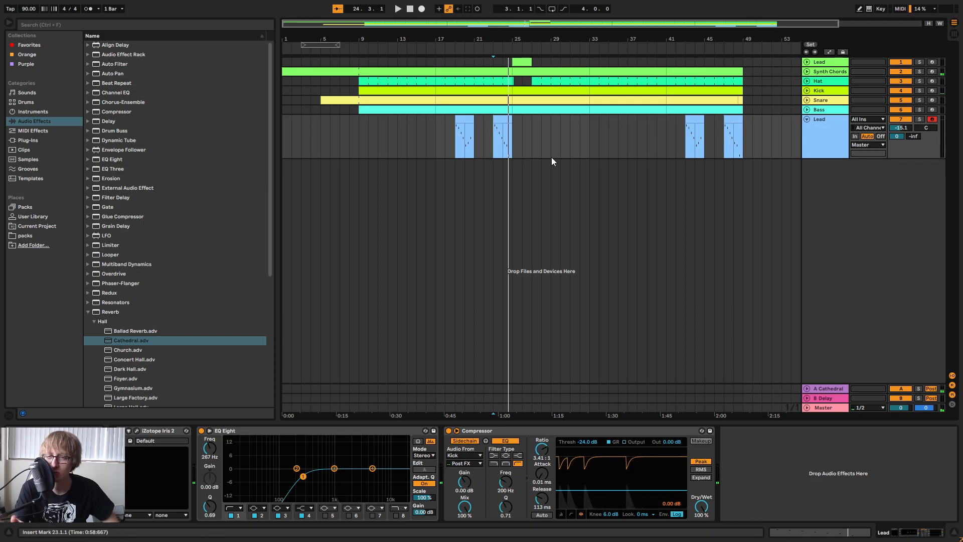
{"action": "left_click", "coordinate": [410, 10]}
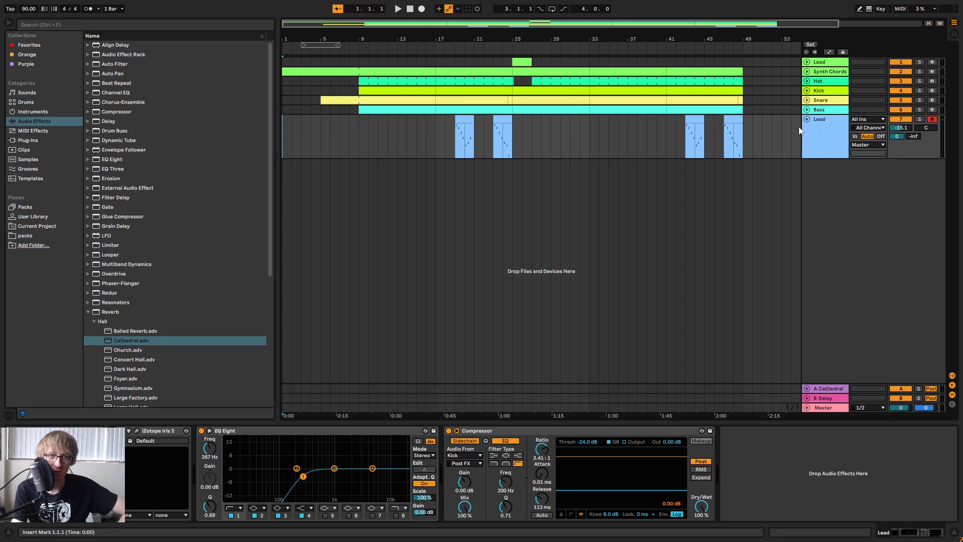
{"action": "left_click", "coordinate": [397, 9]}
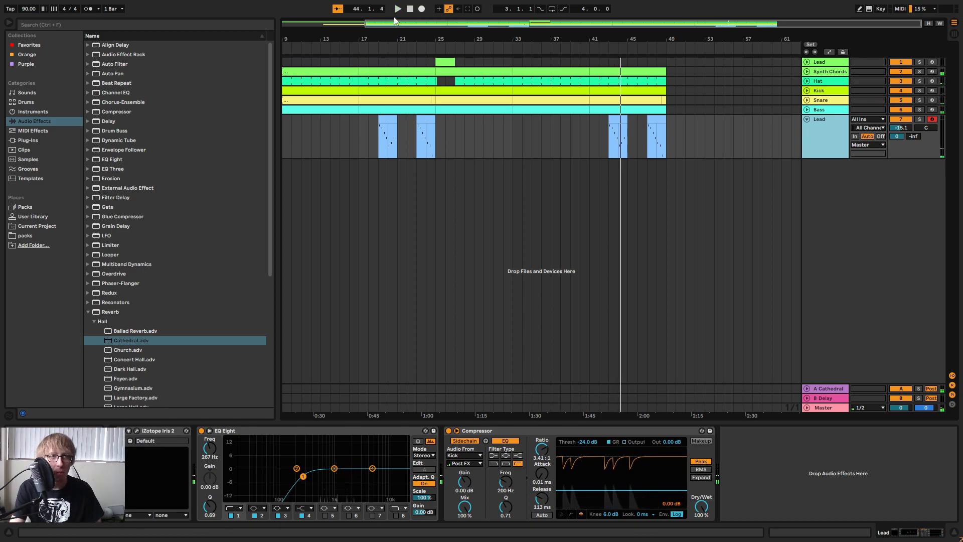
{"action": "left_click", "coordinate": [410, 9]}
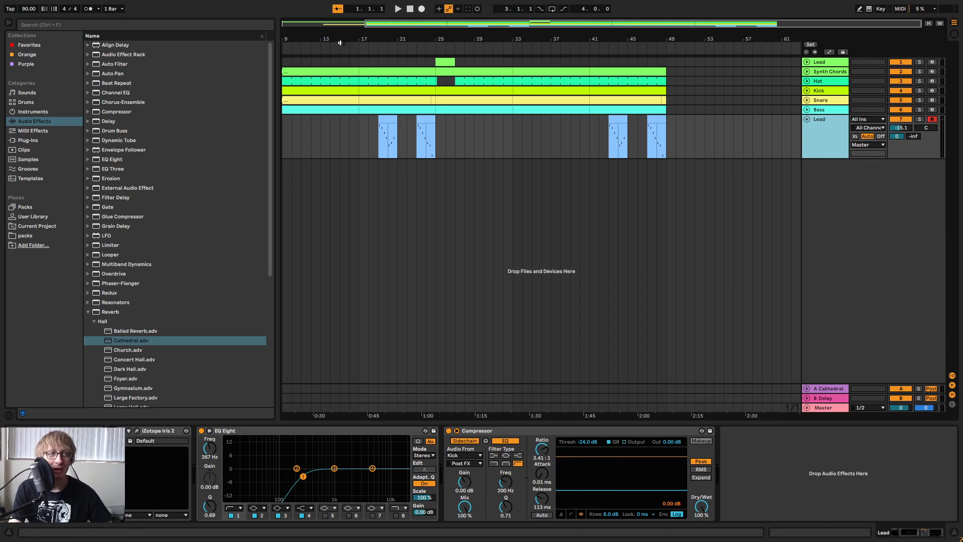
Collapse the Iris 2 Lead track and select its bars 17 to 25 while auditioning the section from bar 17.
{"action": "left_click_drag", "start_coordinate": [337, 44], "coordinate": [404, 44]}
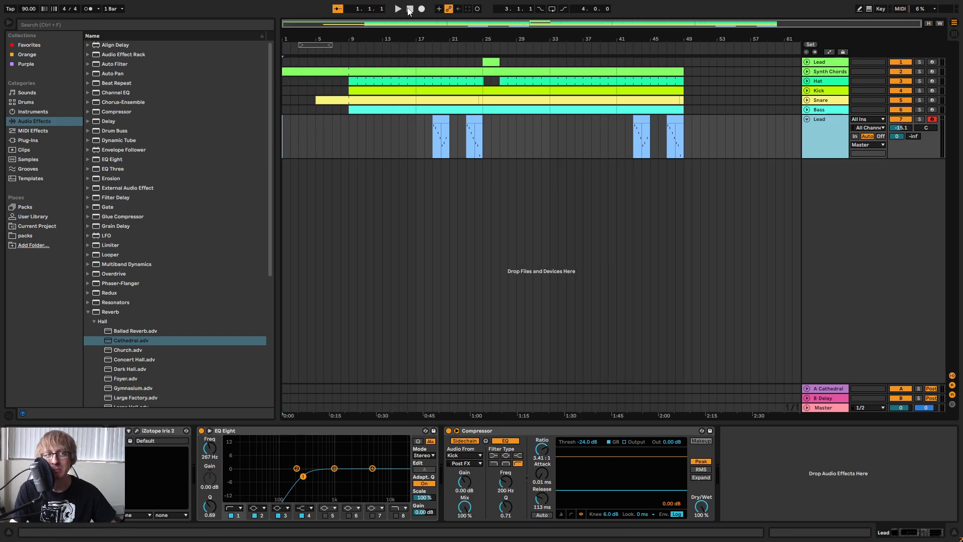
{"action": "left_click", "coordinate": [807, 119]}
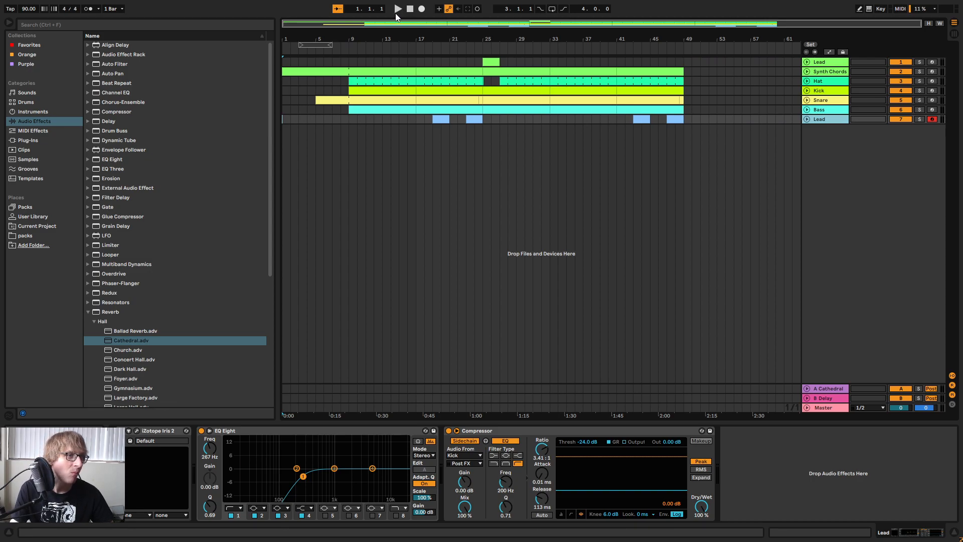
{"action": "left_click", "coordinate": [412, 51]}
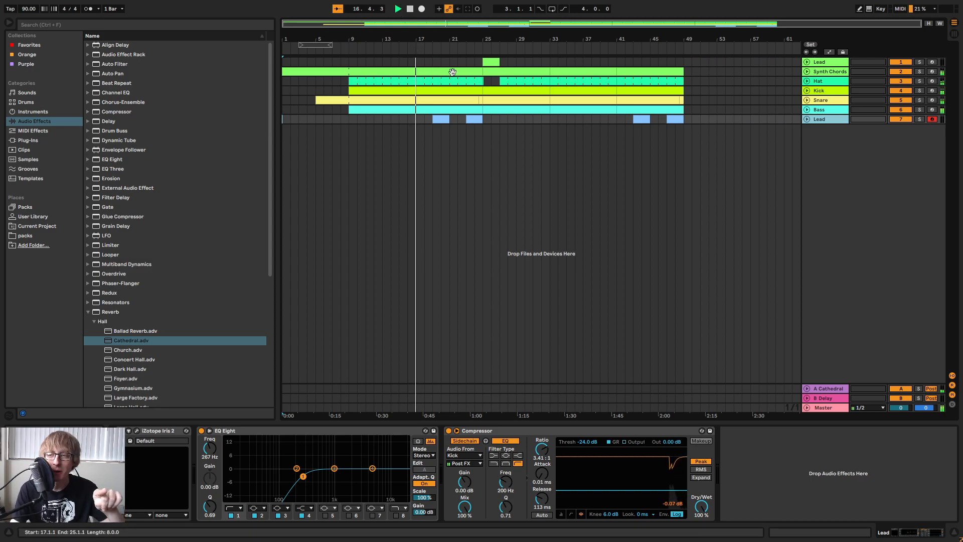
{"action": "key", "text": "space"}
{"action": "left_click_drag", "start_coordinate": [412, 123], "coordinate": [487, 157]}
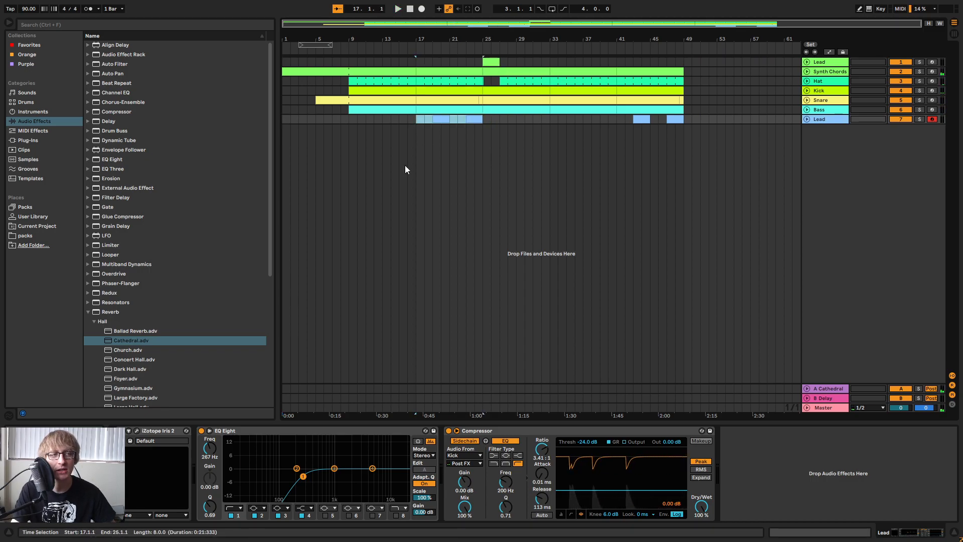
Add the BBC Symphony Orchestra (64 Bit) plug-in on a new MIDI track below the Iris 2 Lead track and close its window.
{"action": "left_click", "coordinate": [40, 141]}
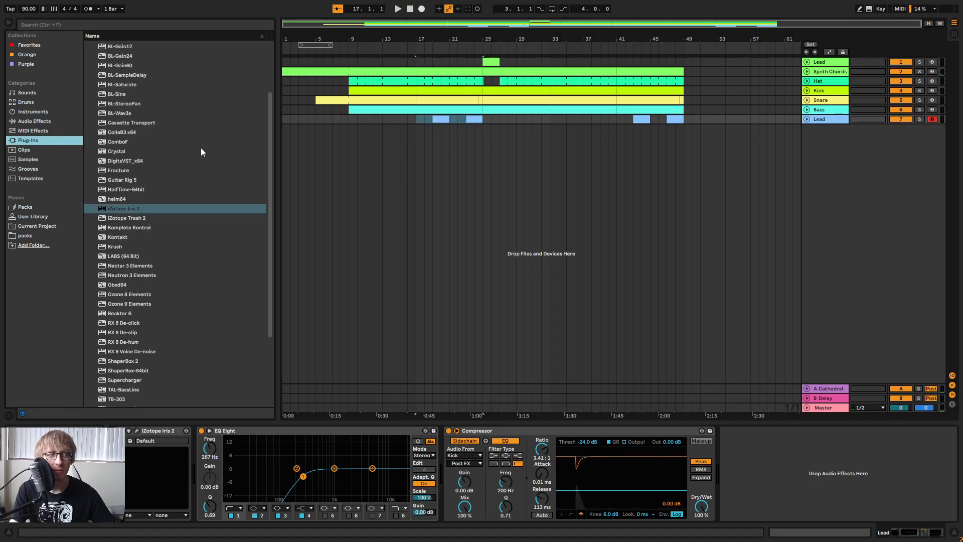
{"action": "left_click", "coordinate": [174, 114]}
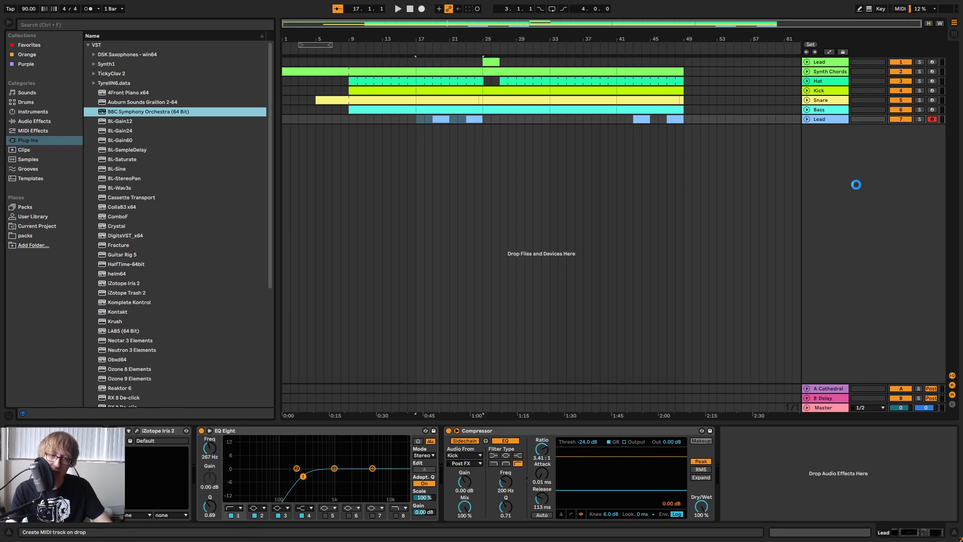
{"action": "left_click_drag", "start_coordinate": [739, 129], "coordinate": [737, 125]}
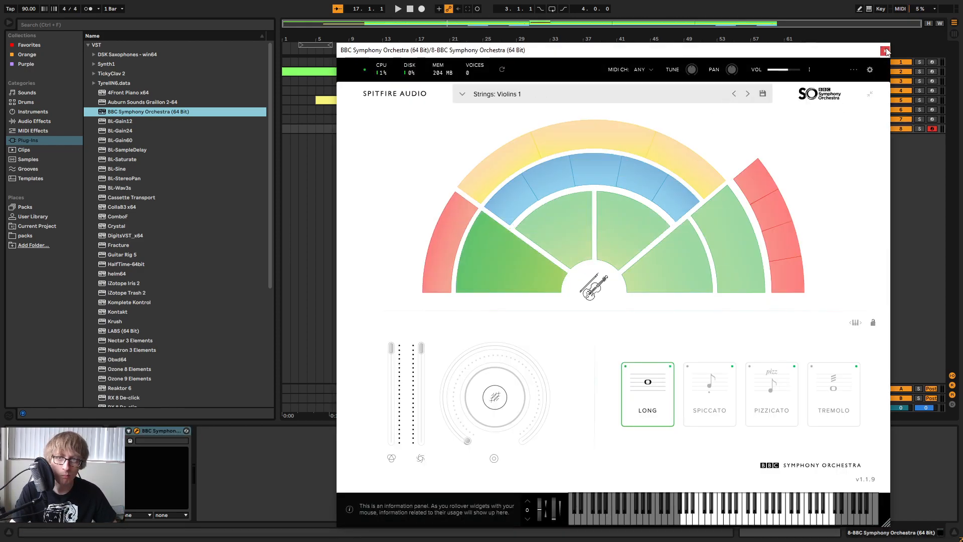
{"action": "left_click", "coordinate": [136, 431]}
Insert an EQ Eight with its default settings after the BBC Symphony Orchestra instrument.
{"action": "left_click", "coordinate": [31, 122]}
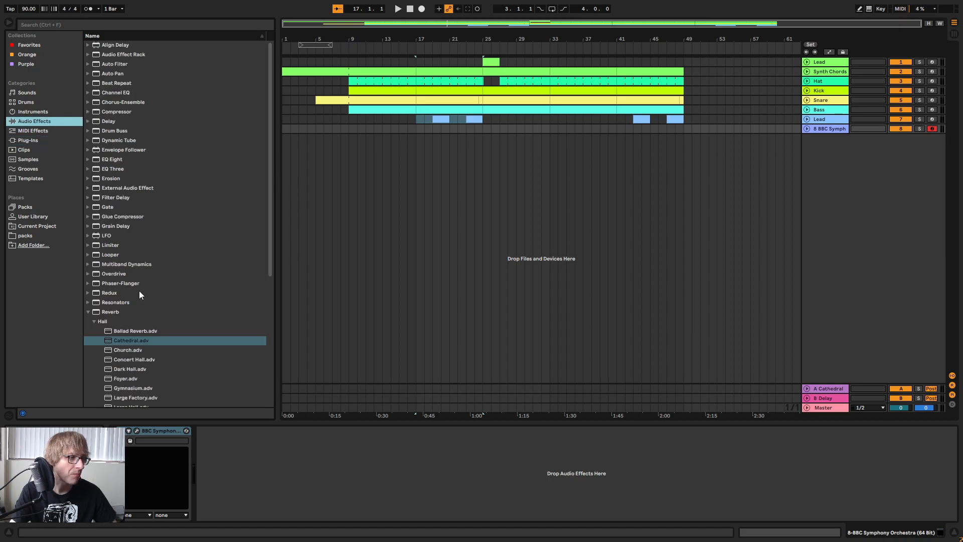
{"action": "left_click", "coordinate": [88, 310]}
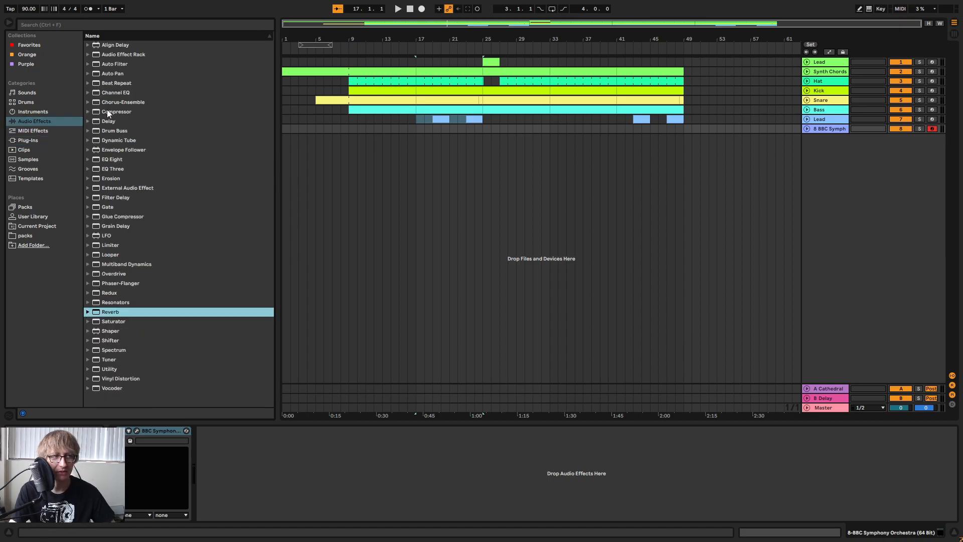
{"action": "left_click", "coordinate": [119, 164]}
{"action": "left_click_drag", "start_coordinate": [123, 160], "coordinate": [345, 457]}
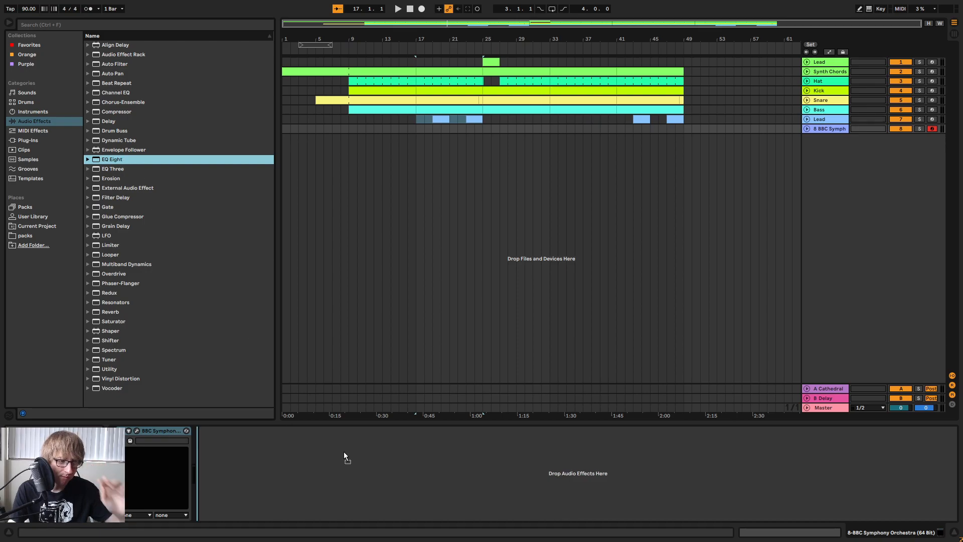
{"action": "left_click_drag", "start_coordinate": [405, 445], "coordinate": [406, 445]}
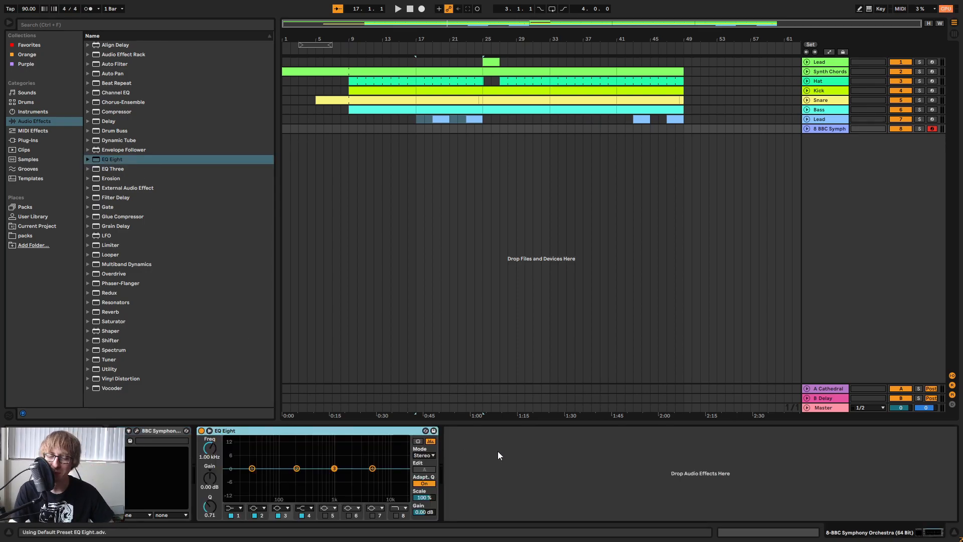
Shape the EQ Eight with a low cut at about 454 Hz and a high cut at 2.72 kHz, turning off bands 2 to 4.
{"action": "left_click", "coordinate": [235, 508]}
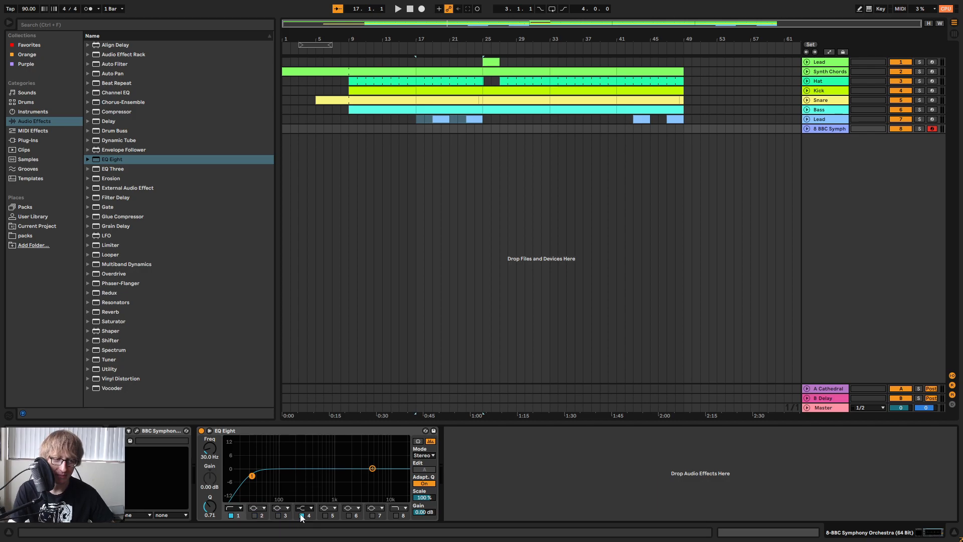
{"action": "left_click", "coordinate": [396, 516]}
{"action": "left_click_drag", "start_coordinate": [252, 476], "coordinate": [314, 477]}
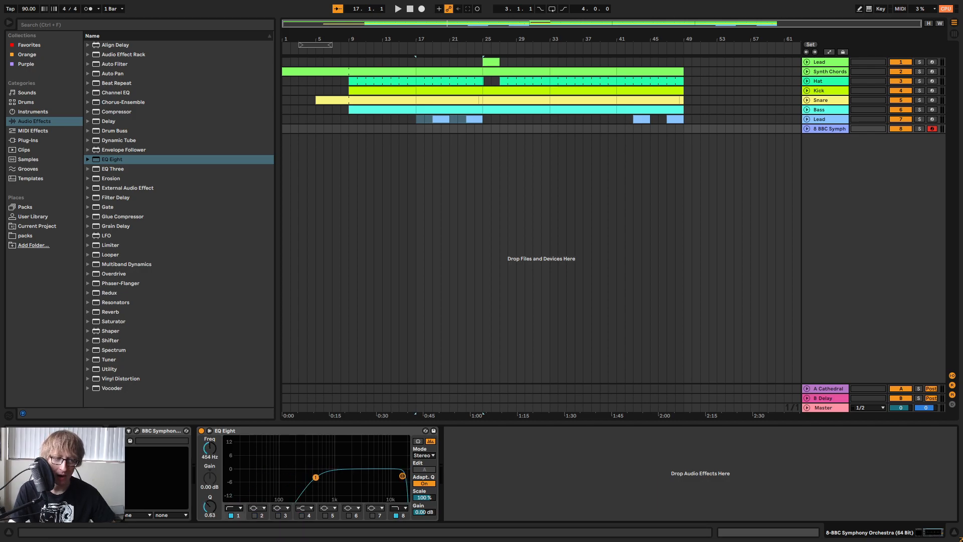
{"action": "left_click_drag", "start_coordinate": [402, 475], "coordinate": [394, 476]}
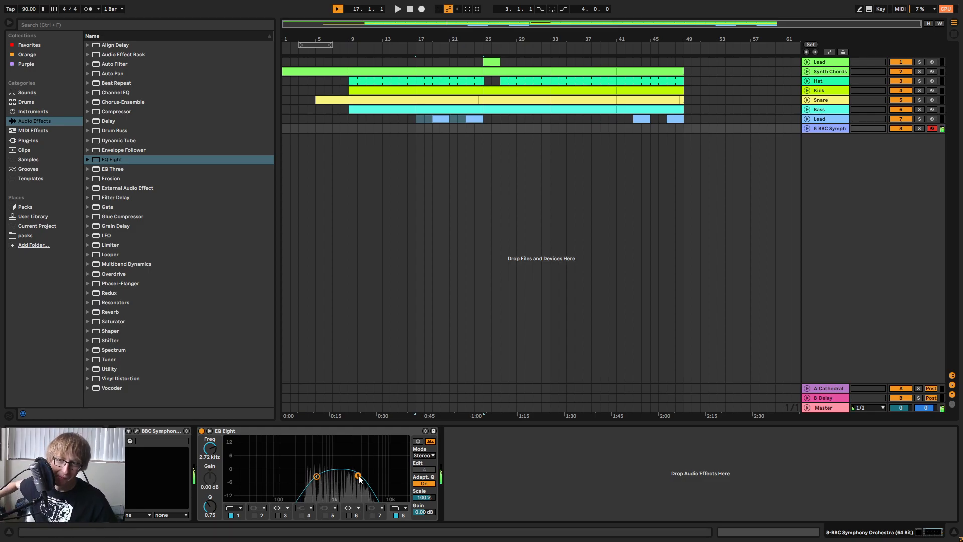
Raise the BBC Symphony Orchestra track's Cathedral send to 0.0 dB and play the arrangement from bar 17.
{"action": "key", "text": "Tab"}
{"action": "left_click", "coordinate": [630, 341]}
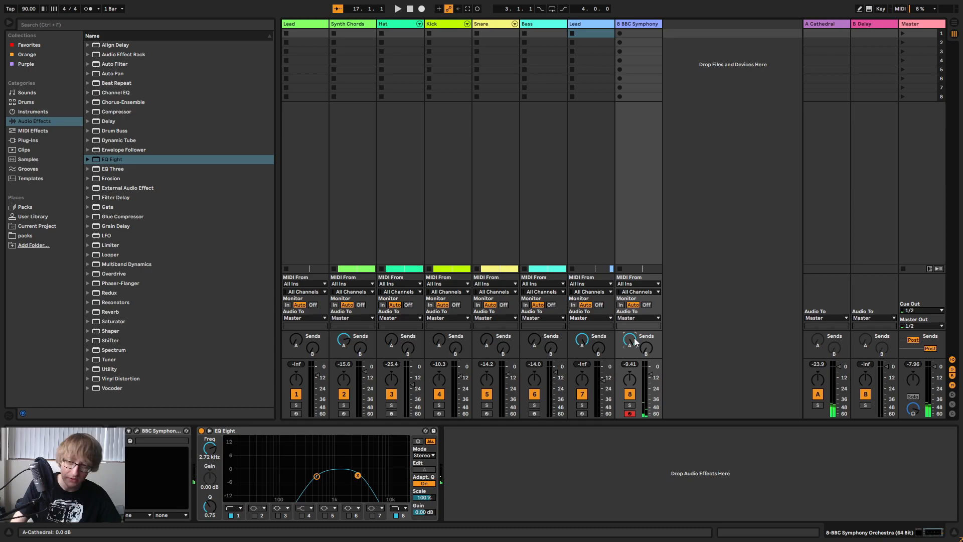
{"action": "key", "text": "Tab"}
{"action": "left_click", "coordinate": [403, 49]}
{"action": "left_click_drag", "start_coordinate": [501, 21], "coordinate": [487, 56]}
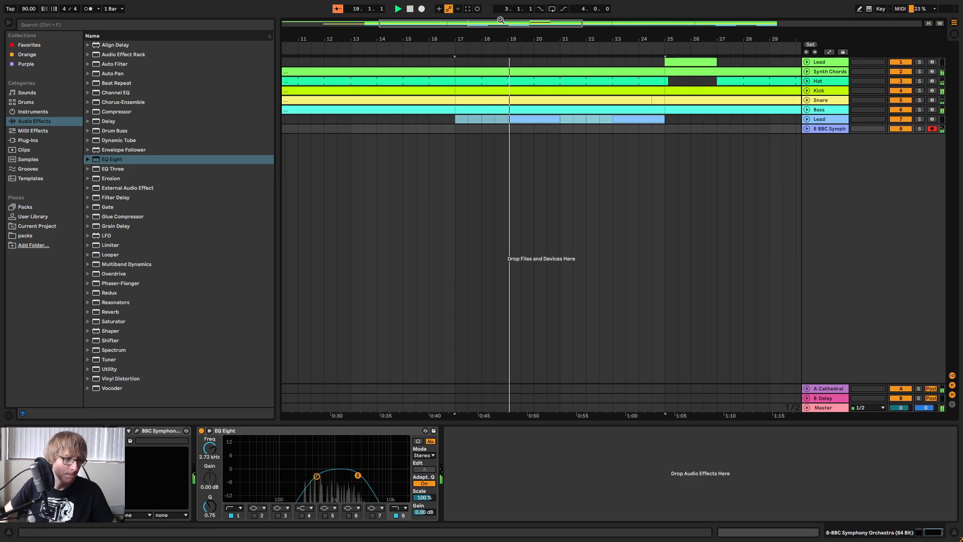
Open the BBC Symphony Orchestra plug-in and try its dynamics slider and the slider beside it at minimum, restoring both to maximum.
{"action": "left_click", "coordinate": [137, 431]}
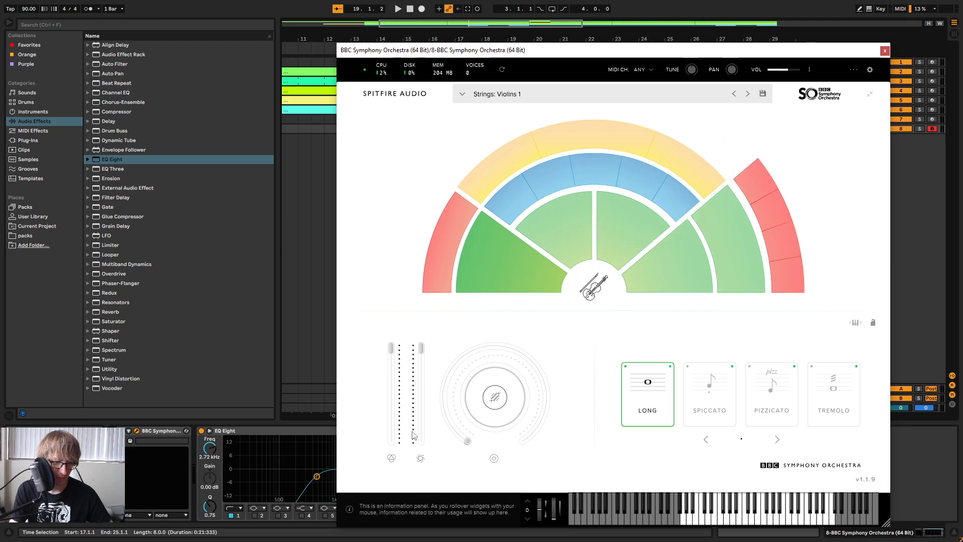
{"action": "mouse_move", "coordinate": [422, 431]}
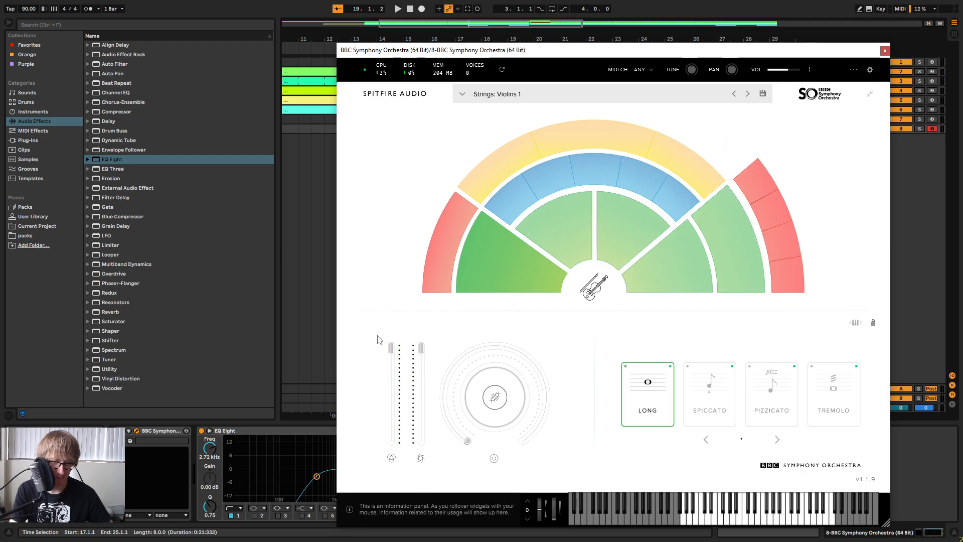
{"action": "mouse_move", "coordinate": [394, 361]}
{"action": "left_click_drag", "start_coordinate": [391, 347], "coordinate": [392, 439]}
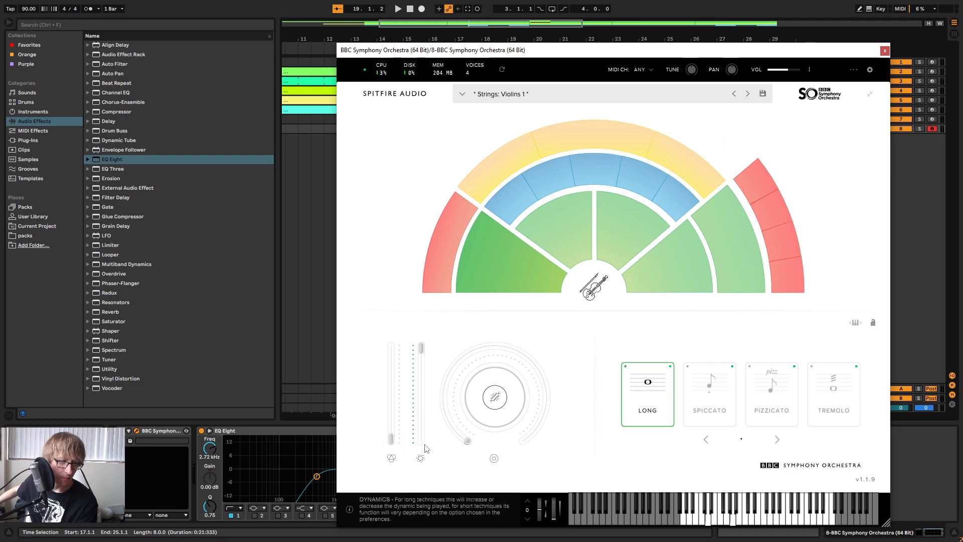
{"action": "left_click_drag", "start_coordinate": [391, 439], "coordinate": [406, 512]}
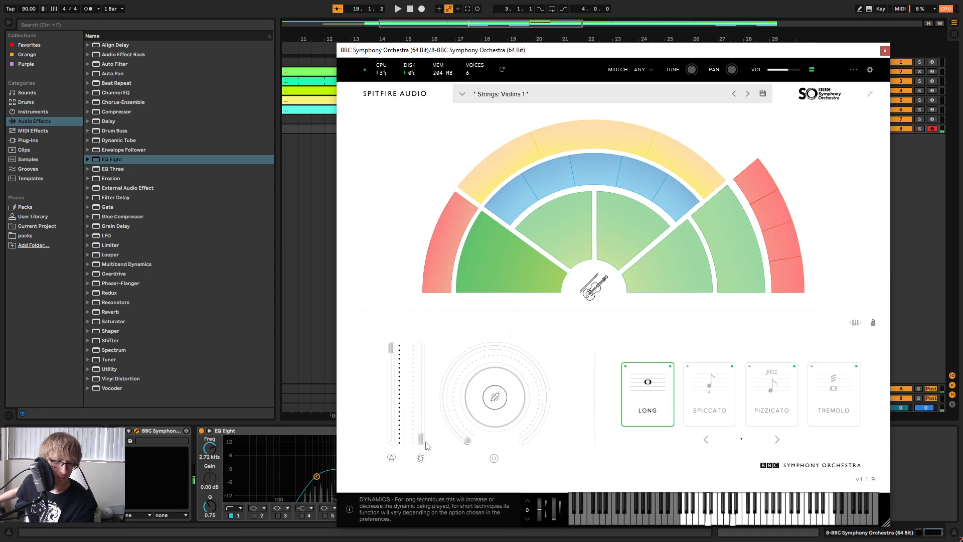
{"action": "left_click_drag", "start_coordinate": [420, 441], "coordinate": [420, 442]}
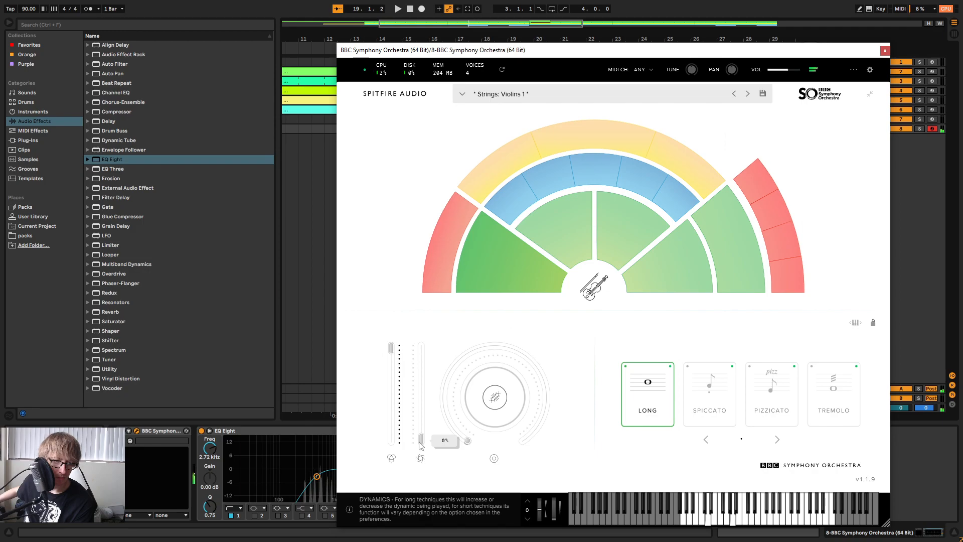
{"action": "left_click_drag", "start_coordinate": [419, 443], "coordinate": [448, 321]}
Try higher reverb amounts on the Violins 1 sound and return the reverb to its minimum.
{"action": "left_click_drag", "start_coordinate": [471, 414], "coordinate": [592, 131]}
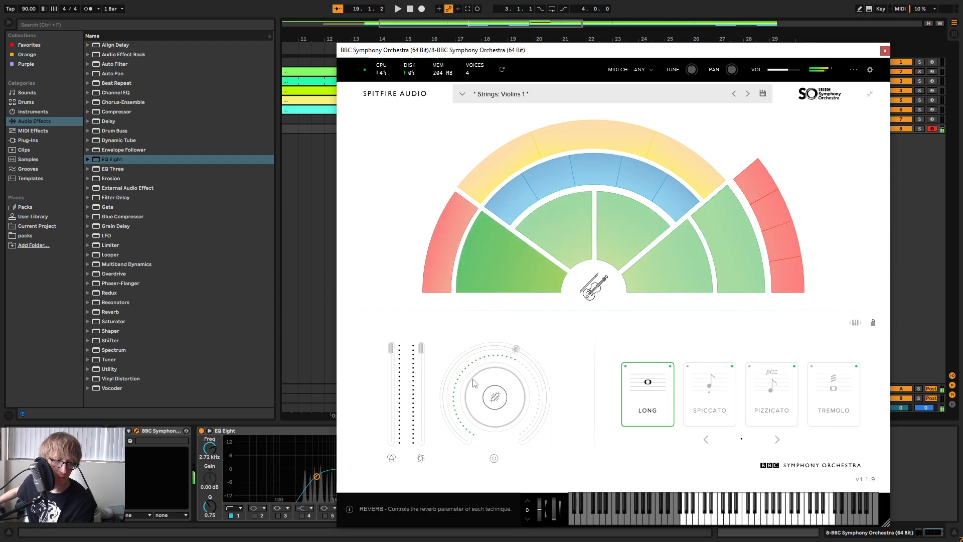
{"action": "left_click_drag", "start_coordinate": [516, 348], "coordinate": [517, 494]}
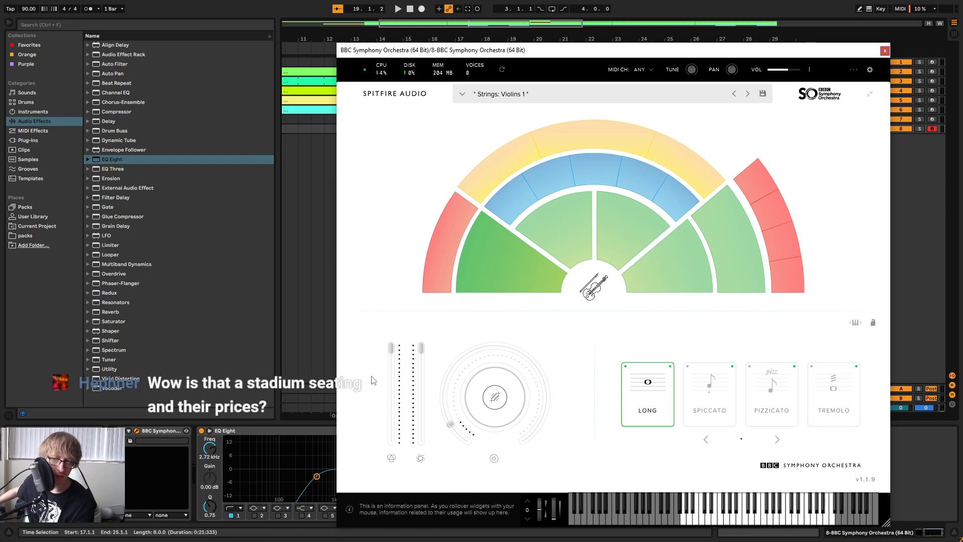
{"action": "left_click", "coordinate": [477, 428]}
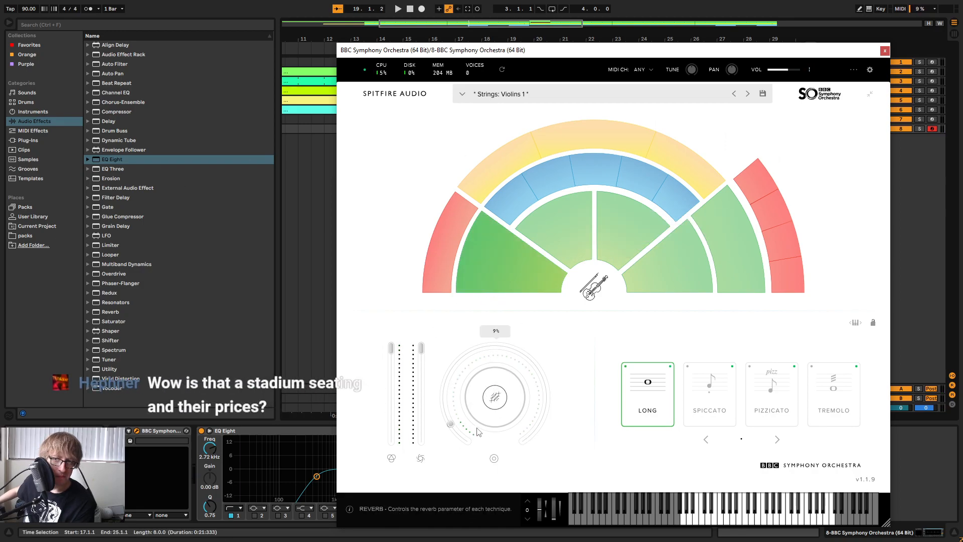
{"action": "left_click_drag", "start_coordinate": [453, 410], "coordinate": [477, 446]}
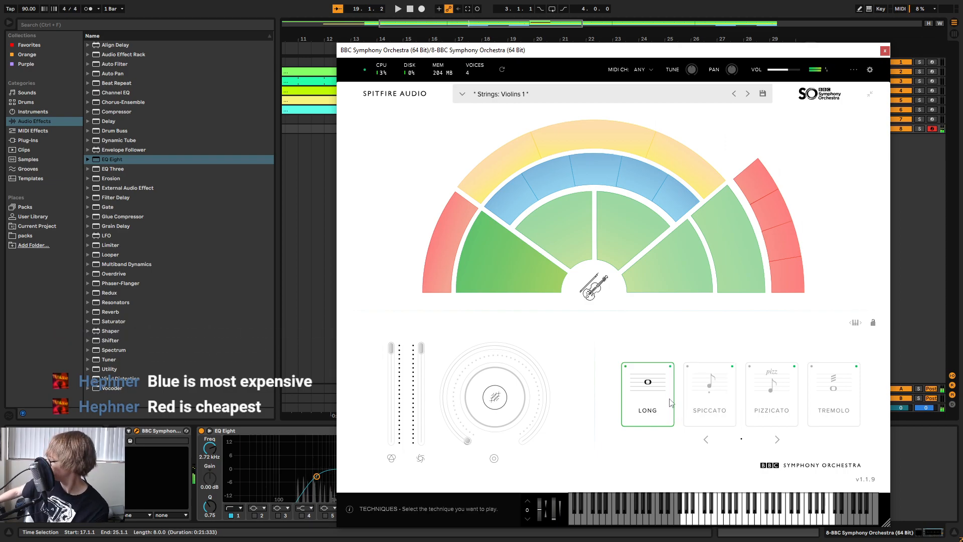
Look over the instrument sections in the orchestra seating map and close the plug-in window.
{"action": "mouse_move", "coordinate": [704, 191]}
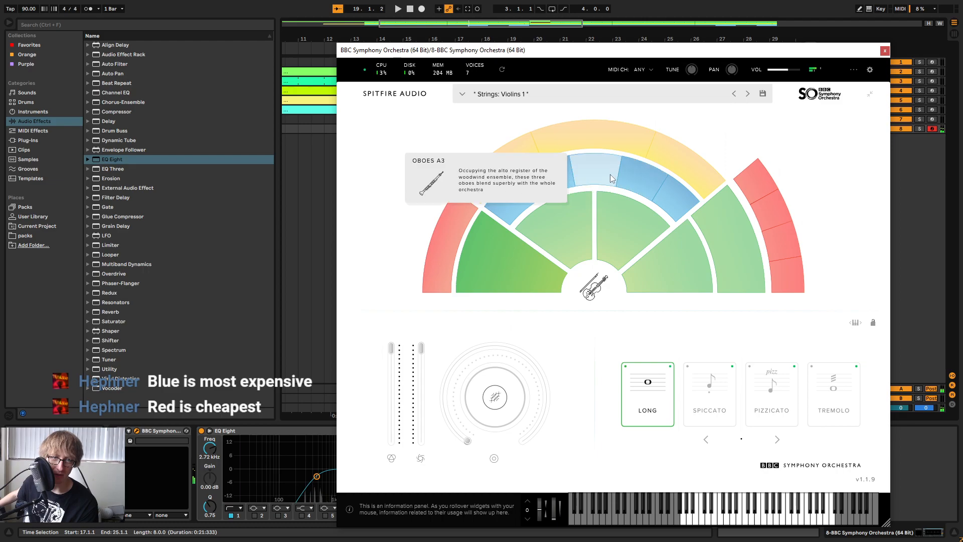
{"action": "mouse_move", "coordinate": [582, 200]}
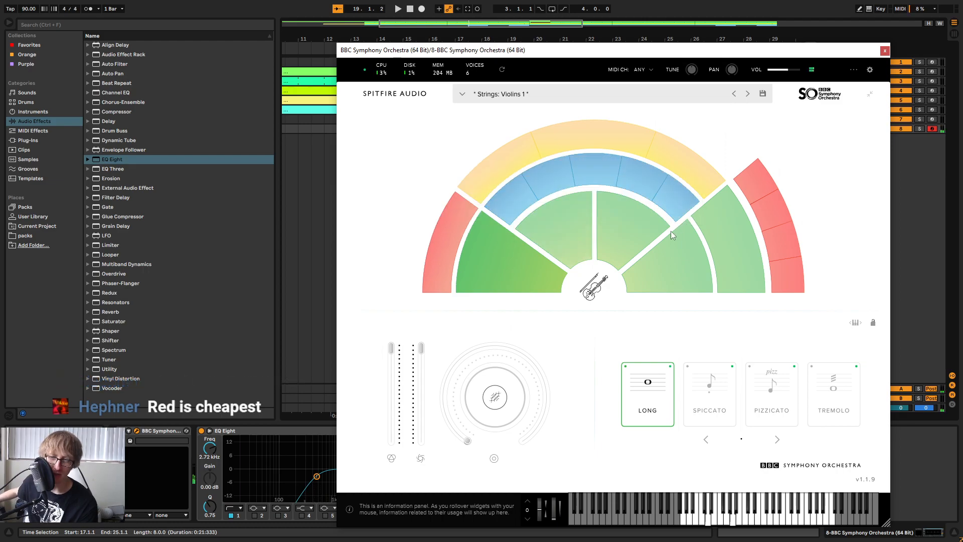
{"action": "mouse_move", "coordinate": [481, 429]}
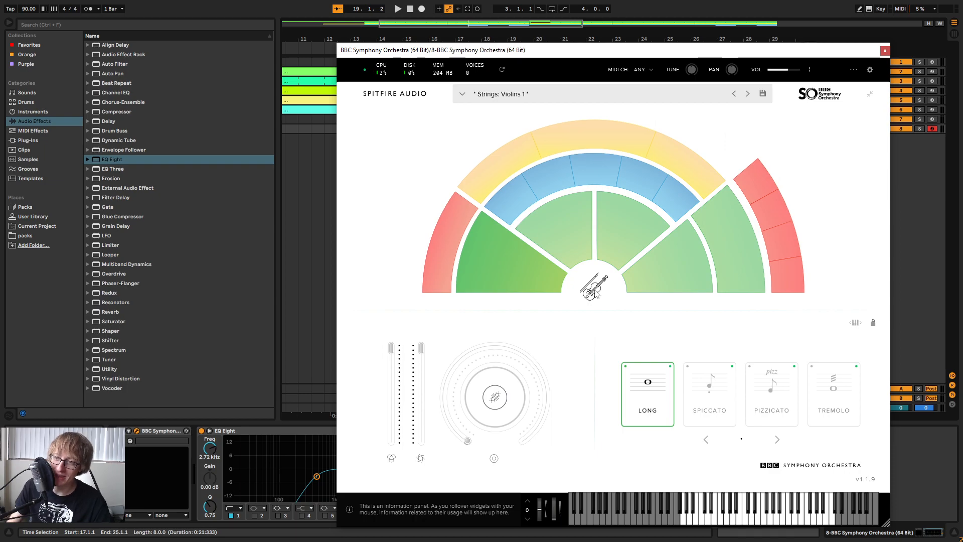
{"action": "mouse_move", "coordinate": [620, 267]}
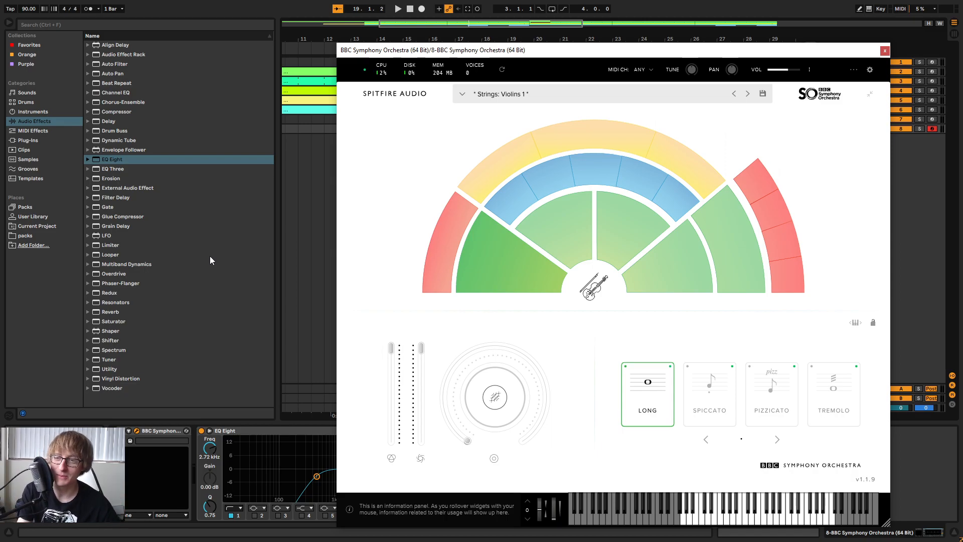
{"action": "left_click", "coordinate": [885, 50]}
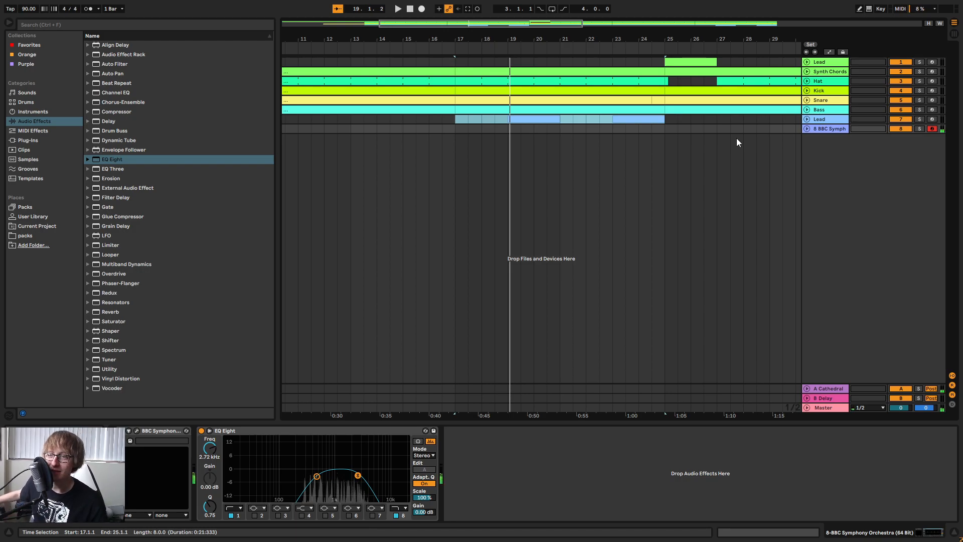
Move the 18-bar loop range to start at bar 17 and play the arrangement from there.
{"action": "left_click_drag", "start_coordinate": [469, 39], "coordinate": [420, 14]}
{"action": "left_click_drag", "start_coordinate": [330, 44], "coordinate": [450, 44]}
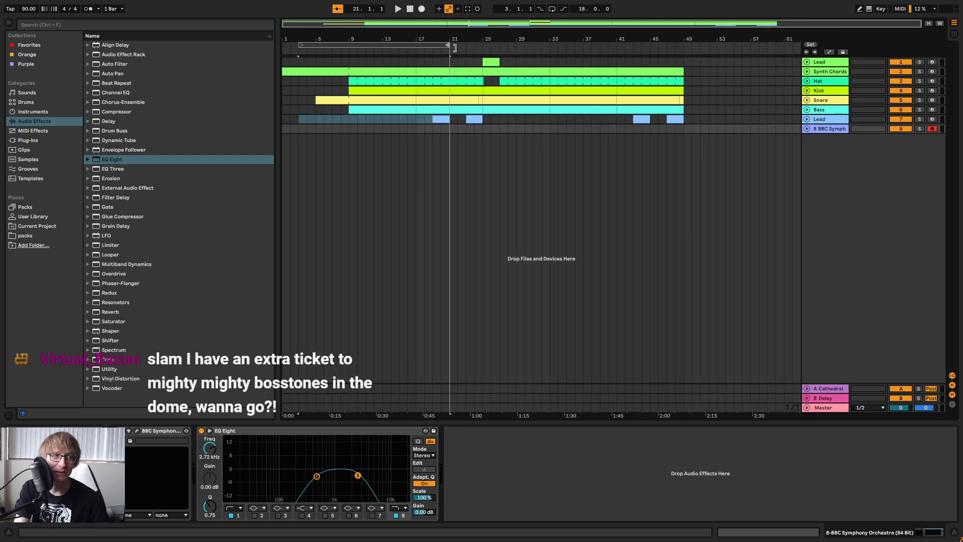
{"action": "left_click_drag", "start_coordinate": [367, 46], "coordinate": [448, 30]}
{"action": "left_click", "coordinate": [440, 44]}
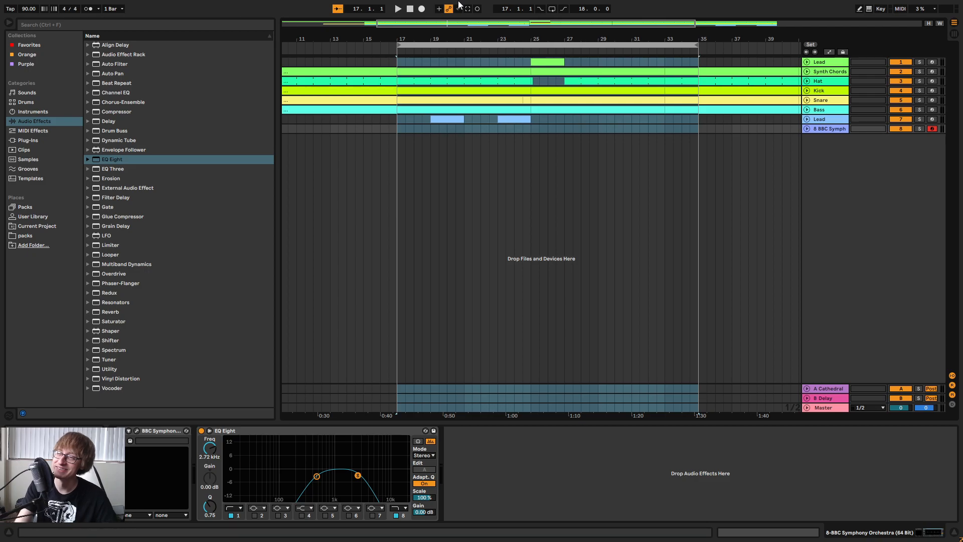
{"action": "key", "text": "space"}
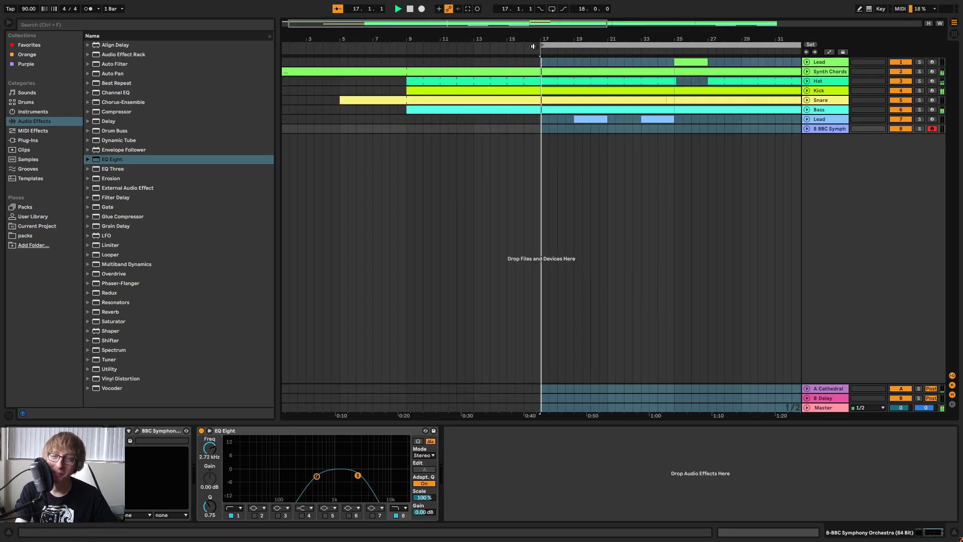
{"action": "key", "text": "space"}
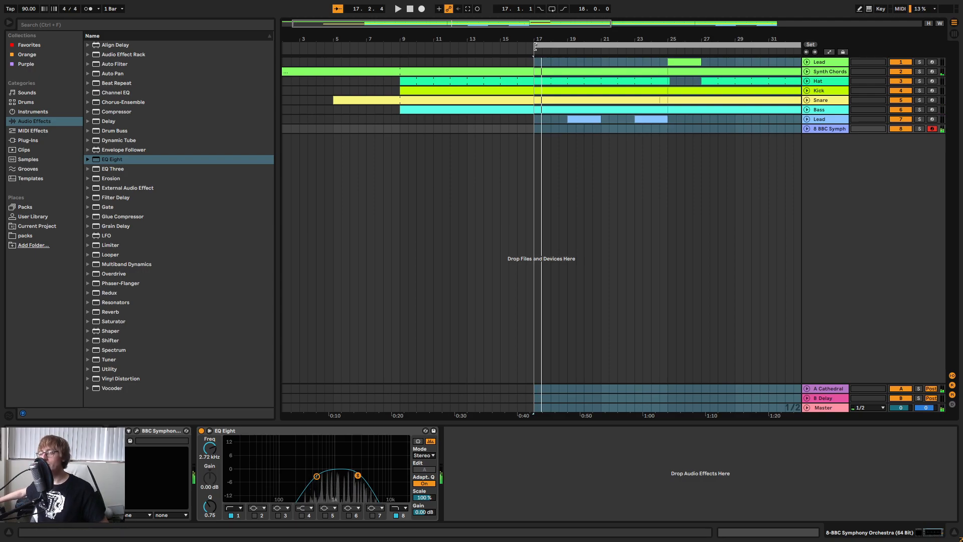
{"action": "key", "text": "space"}
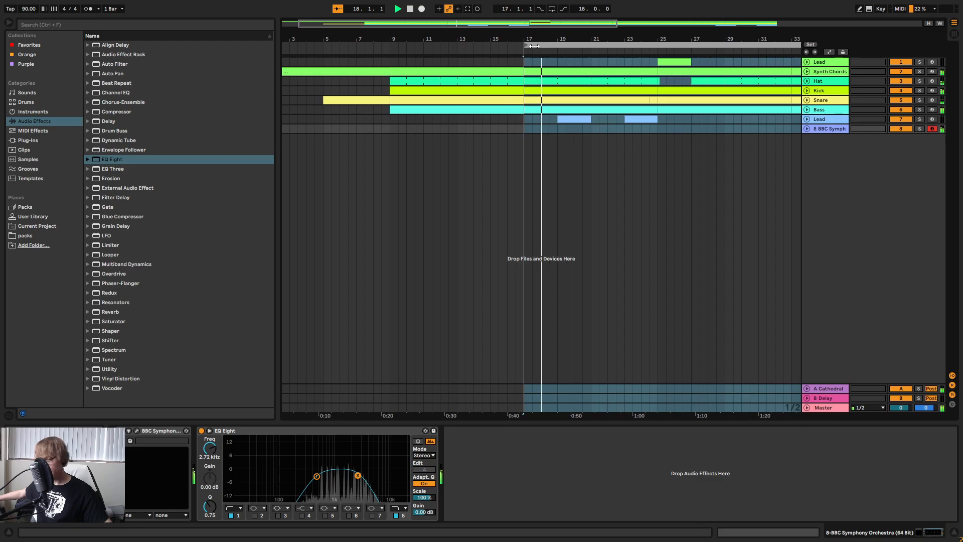
Lower the BBC Symphony Orchestra track's volume to -11.0 dB in the session mixer.
{"action": "key", "text": "Tab"}
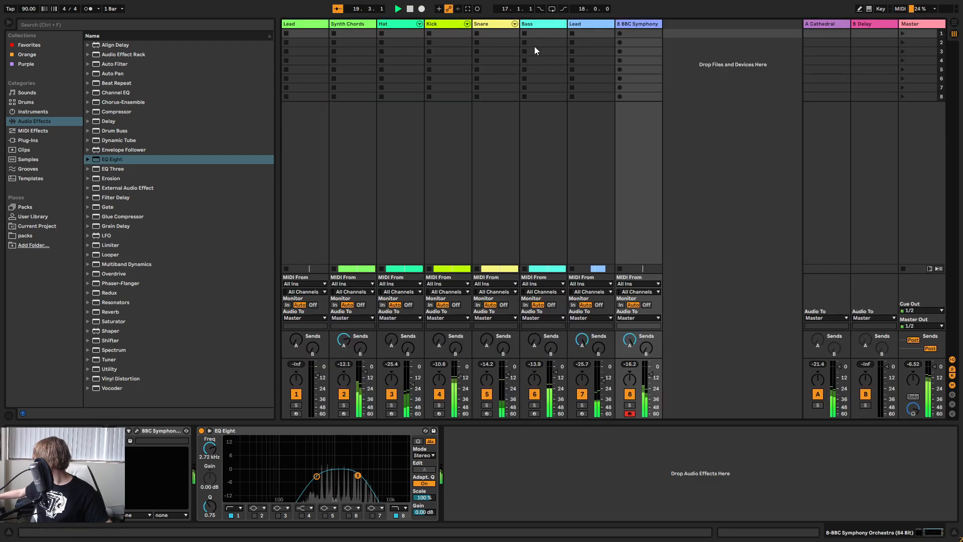
{"action": "key", "text": "Tab"}
{"action": "key", "text": "Tab"}
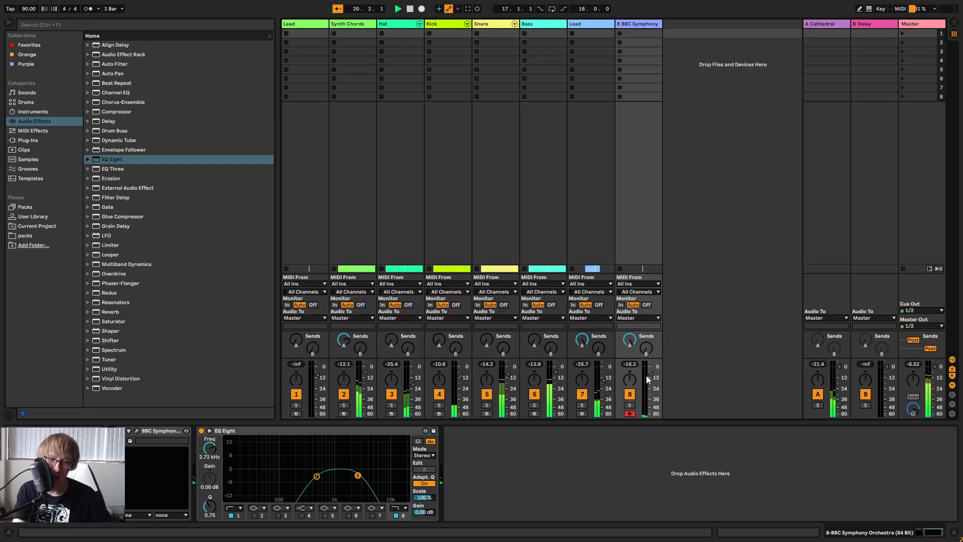
{"action": "left_click_drag", "start_coordinate": [654, 377], "coordinate": [653, 381]}
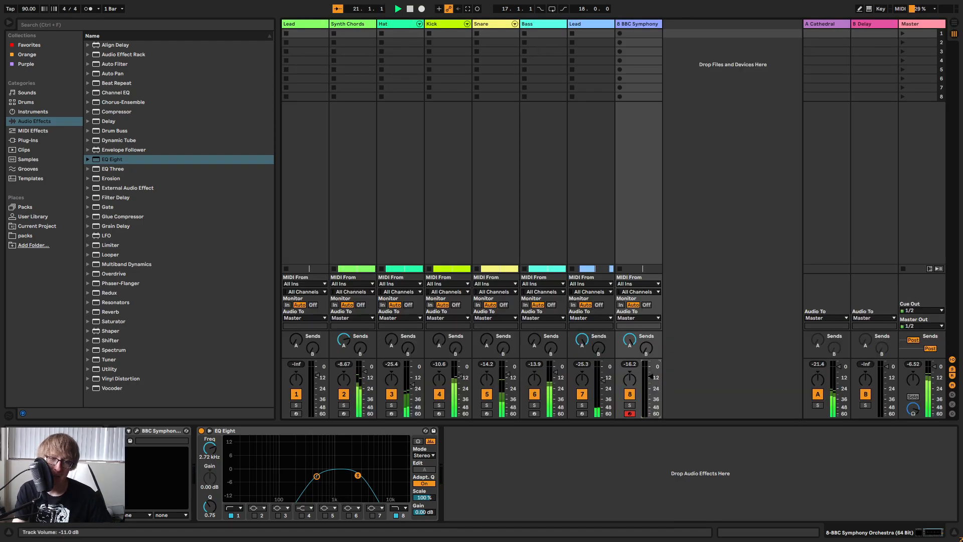
Capture the played violin notes as a MIDI clip at bar 17 and open it in an enlarged note editor.
{"action": "key", "text": "Tab"}
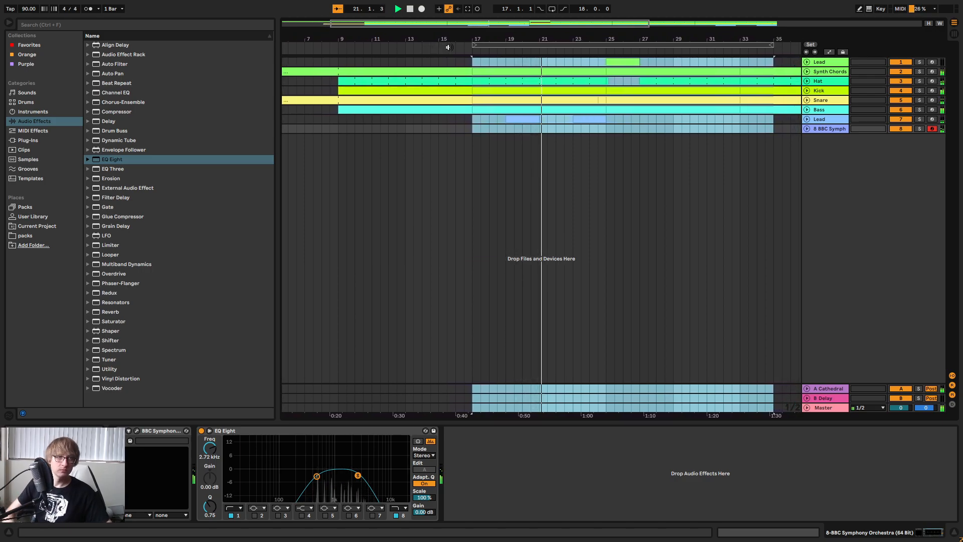
{"action": "left_click", "coordinate": [468, 9]}
{"action": "key", "text": "space"}
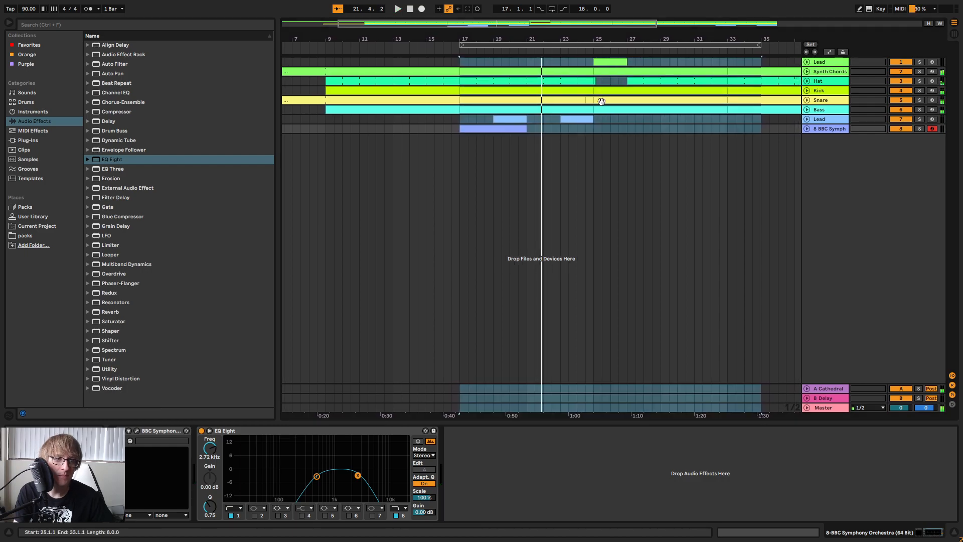
{"action": "left_click", "coordinate": [748, 130]}
{"action": "double_click", "coordinate": [508, 129]}
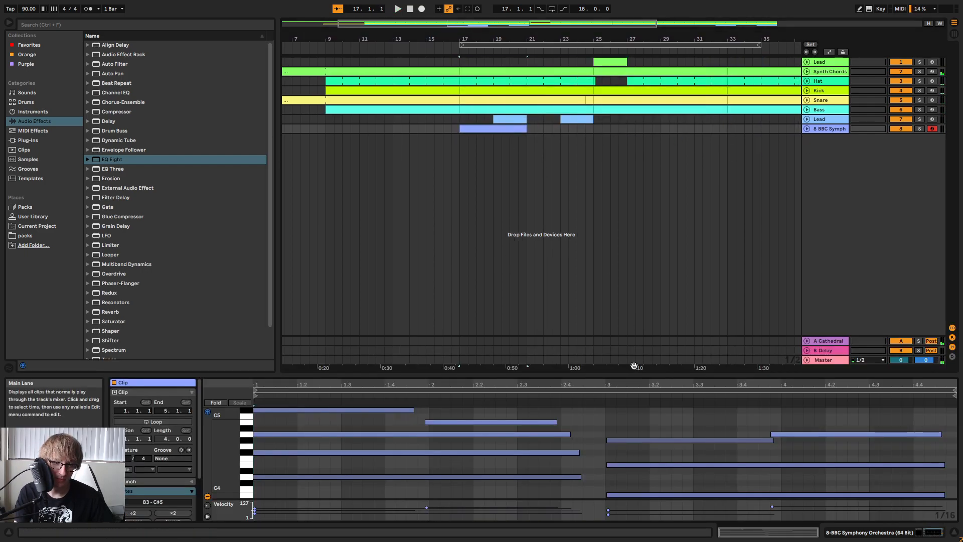
{"action": "left_click_drag", "start_coordinate": [620, 375], "coordinate": [642, 226]}
Extend the clip's first-chord notes to bar 3 and make the B4 note start where C#5 ends.
{"action": "left_click", "coordinate": [652, 320]}
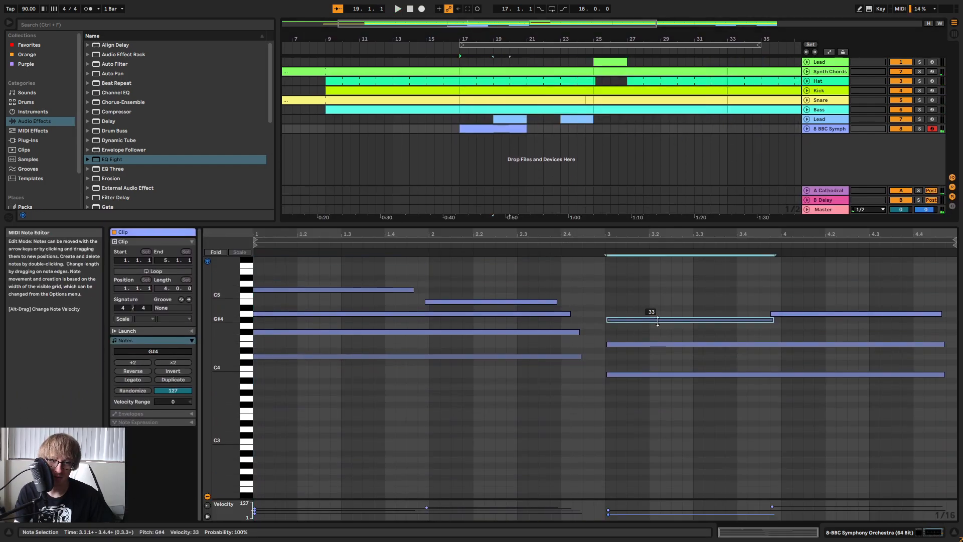
{"action": "left_click", "coordinate": [537, 357]}
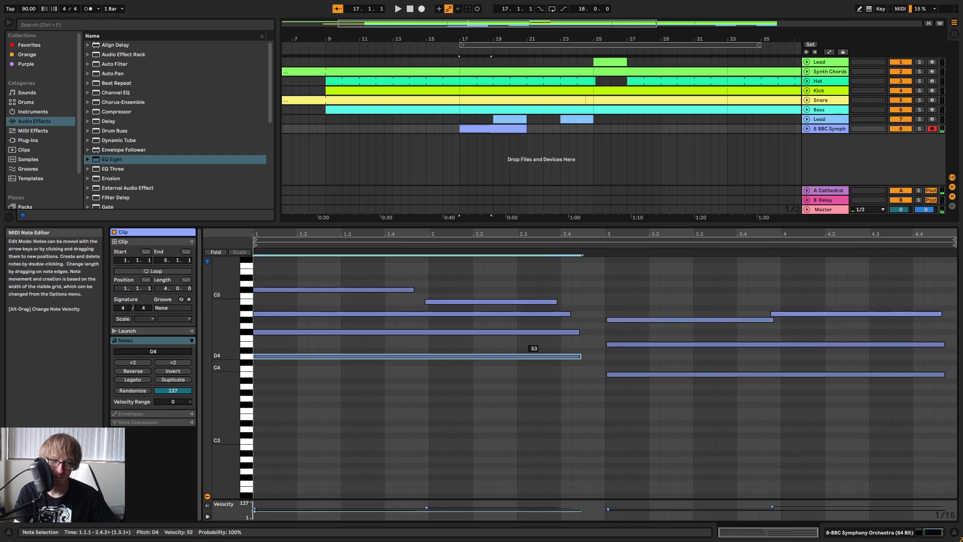
{"action": "left_click", "coordinate": [630, 291]}
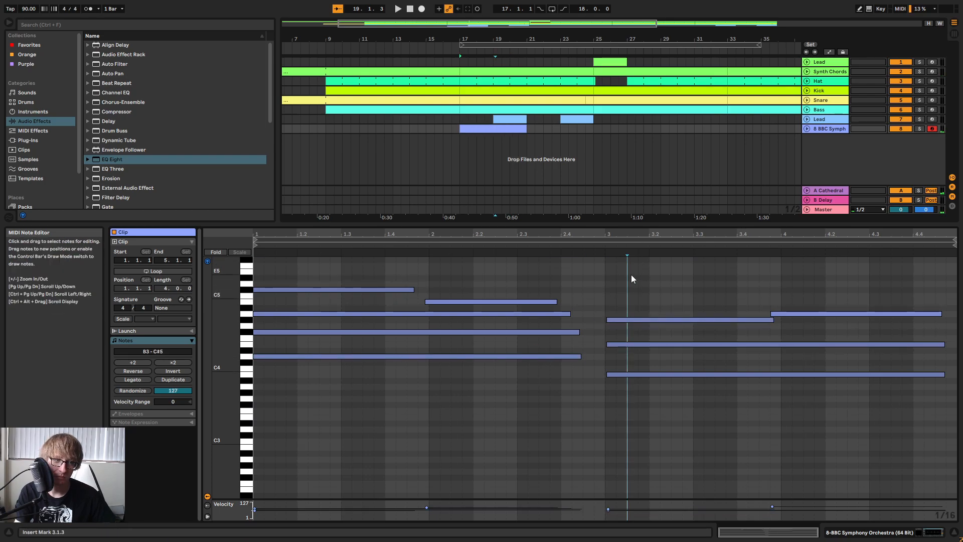
{"action": "key", "text": "space"}
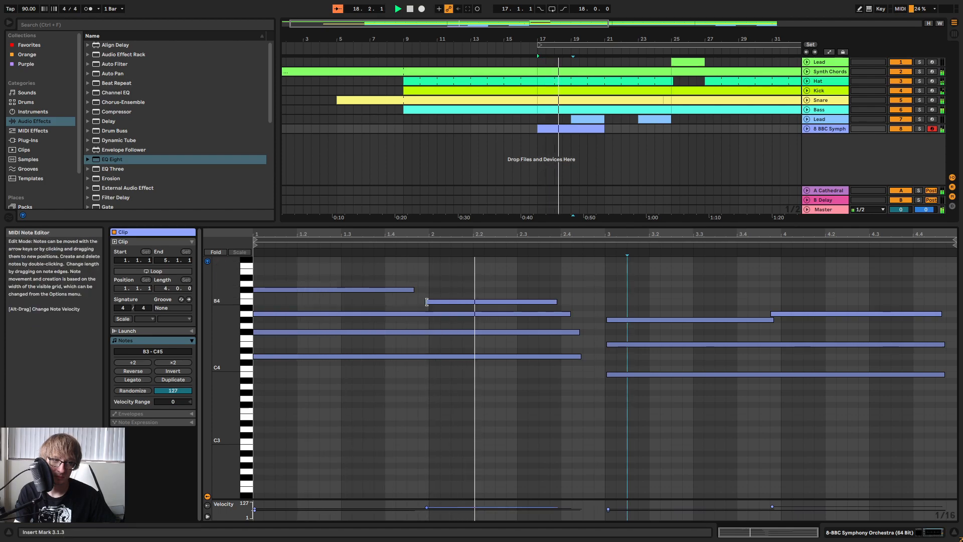
{"action": "left_click_drag", "start_coordinate": [426, 301], "coordinate": [423, 291]}
{"action": "key", "text": "space"}
{"action": "right_click", "coordinate": [520, 280]}
{"action": "left_click", "coordinate": [564, 285]}
{"action": "left_click", "coordinate": [616, 289]}
{"action": "key", "text": "space"}
{"action": "left_click_drag", "start_coordinate": [560, 302], "coordinate": [605, 356]}
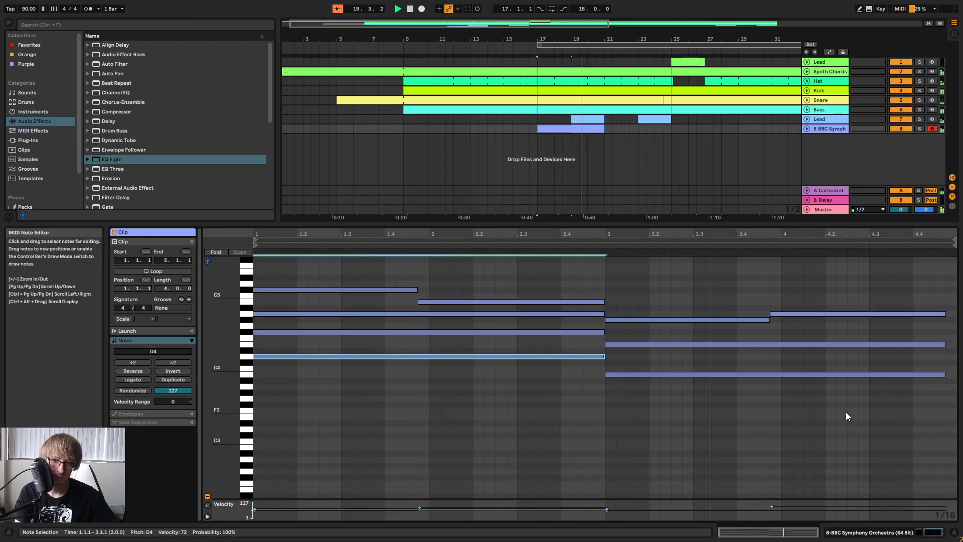
Extend the second chord's notes to the clip's end, deactivate them, and place a copy of the clip at bar 21.
{"action": "left_click_drag", "start_coordinate": [932, 394], "coordinate": [936, 456]}
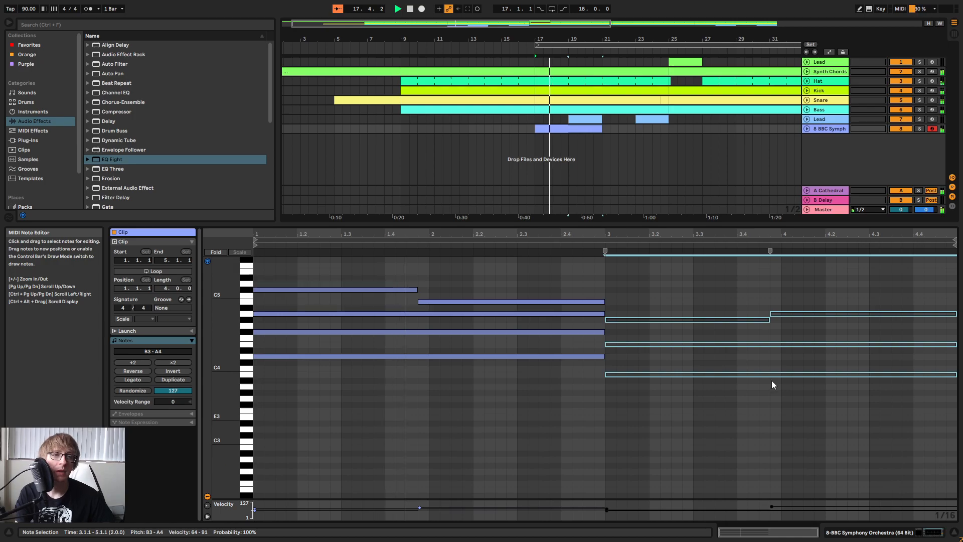
{"action": "left_click", "coordinate": [606, 179]}
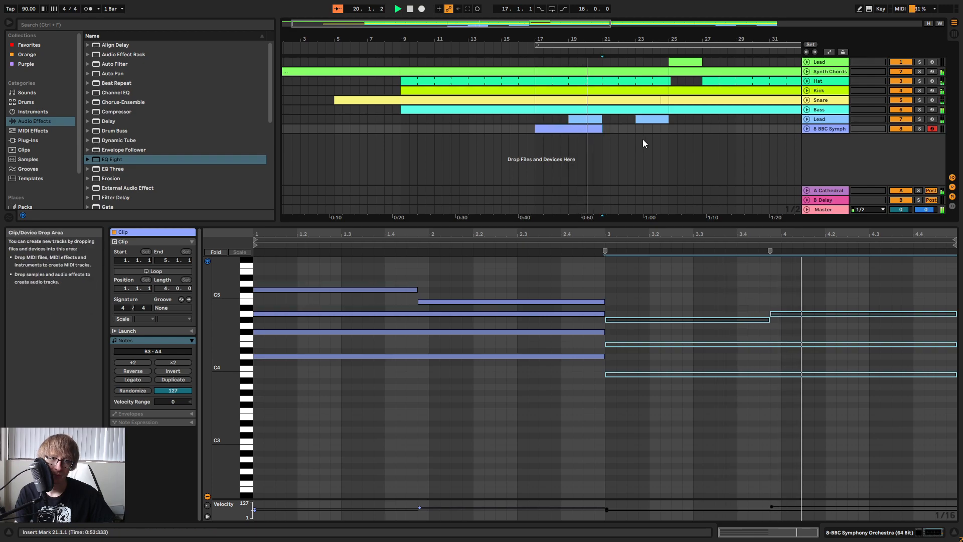
{"action": "key", "text": "ctrl+v"}
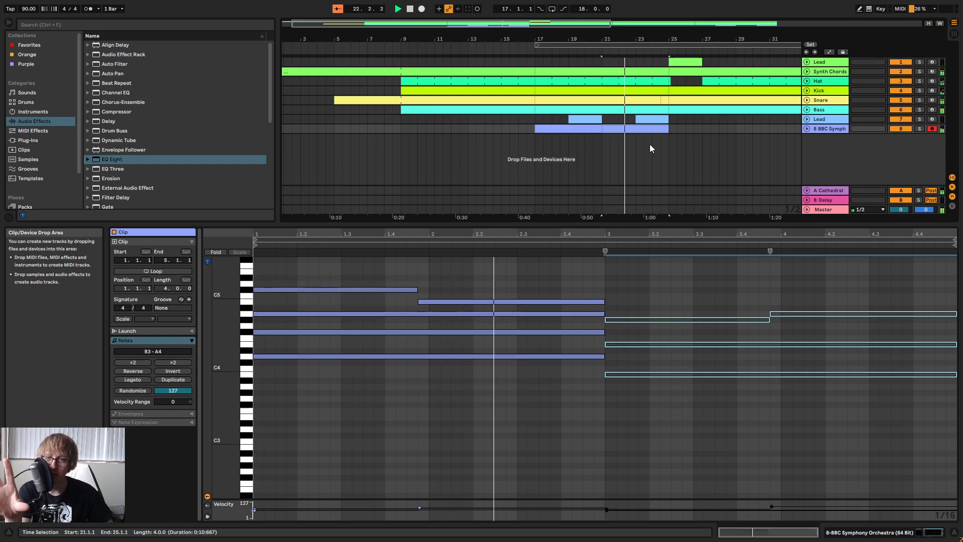
Rename the BBC Symphony Orchestra track to Strings and lower its volume to -13.9 dB.
{"action": "right_click", "coordinate": [826, 129]}
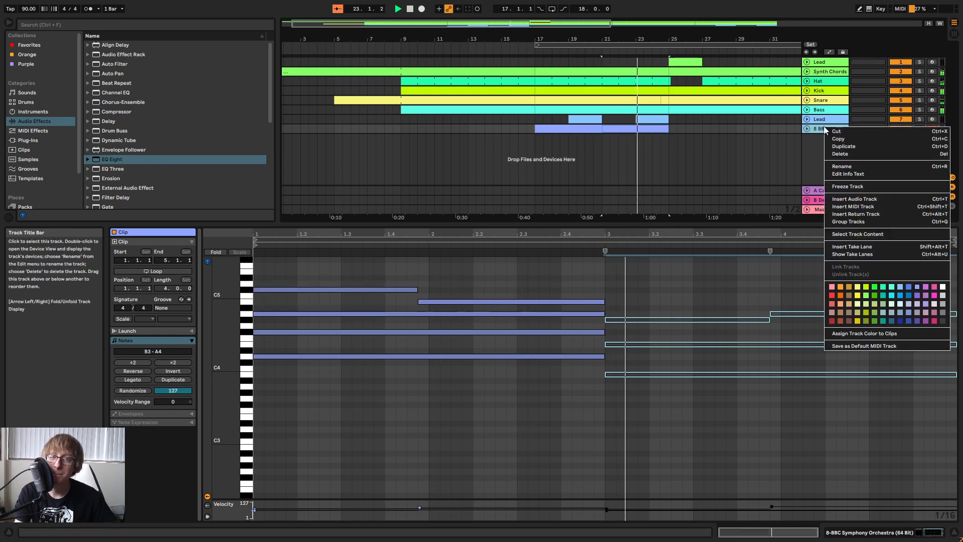
{"action": "left_click", "coordinate": [842, 166]}
{"action": "type", "text": "Strings"}
{"action": "key", "text": "Return"}
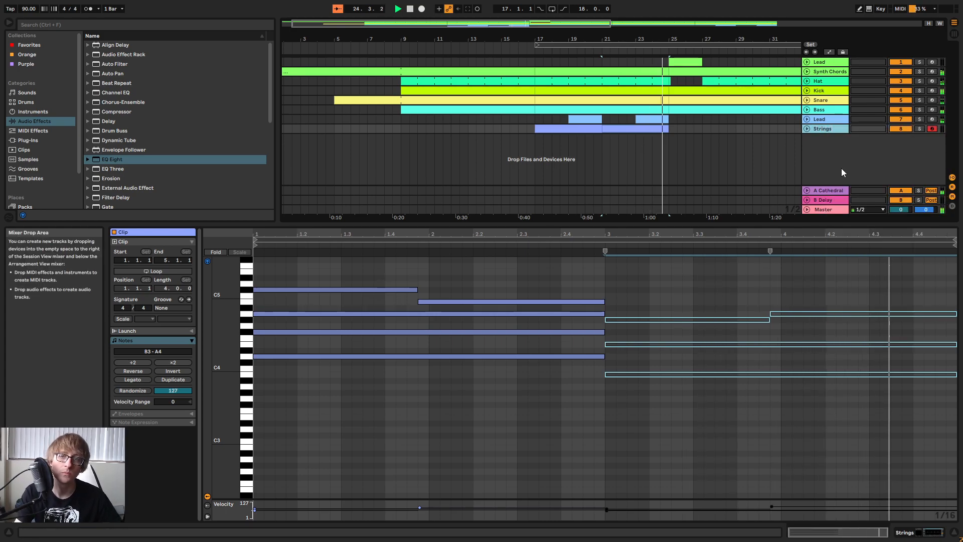
{"action": "key", "text": "Tab"}
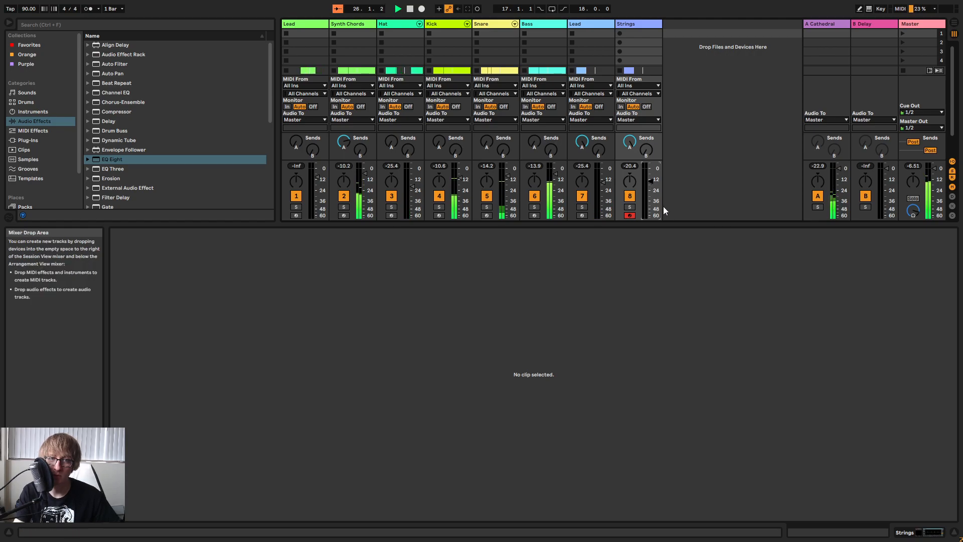
{"action": "key", "text": "Tab"}
Unfold the Strings track and paste a copy of its bar 21 clip at bar 41.
{"action": "left_click", "coordinate": [705, 143]}
{"action": "left_click_drag", "start_coordinate": [640, 39], "coordinate": [525, 26]}
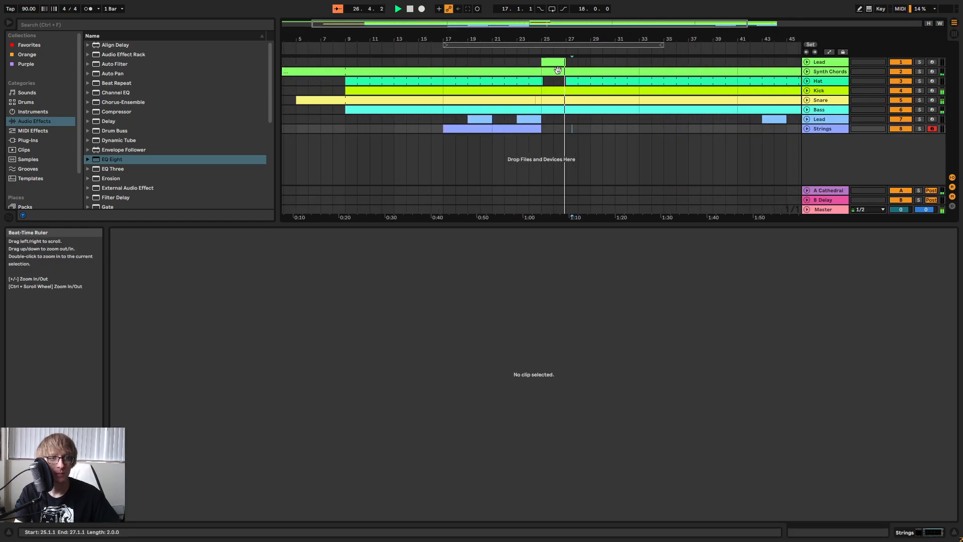
{"action": "left_click", "coordinate": [514, 128]}
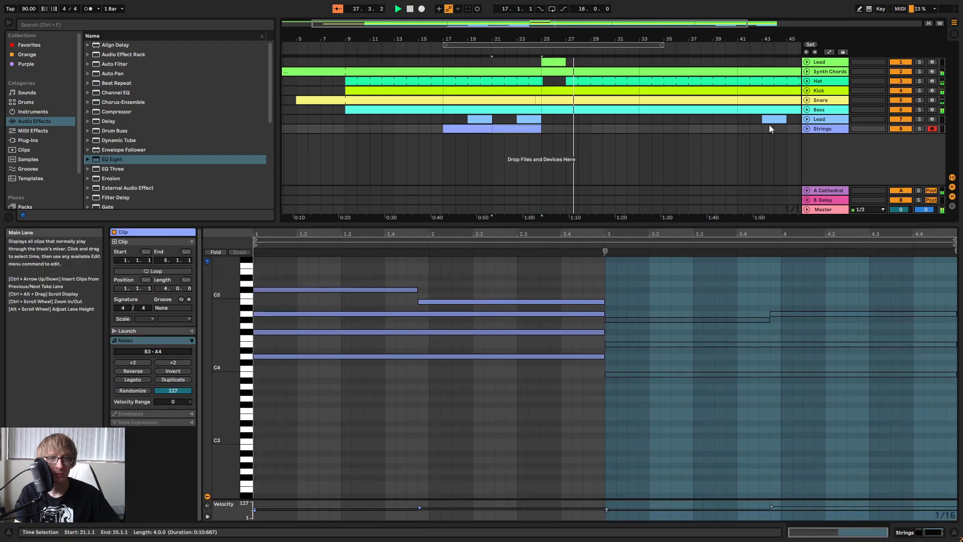
{"action": "left_click", "coordinate": [806, 128]}
{"action": "left_click", "coordinate": [573, 149]}
{"action": "left_click", "coordinate": [523, 132]}
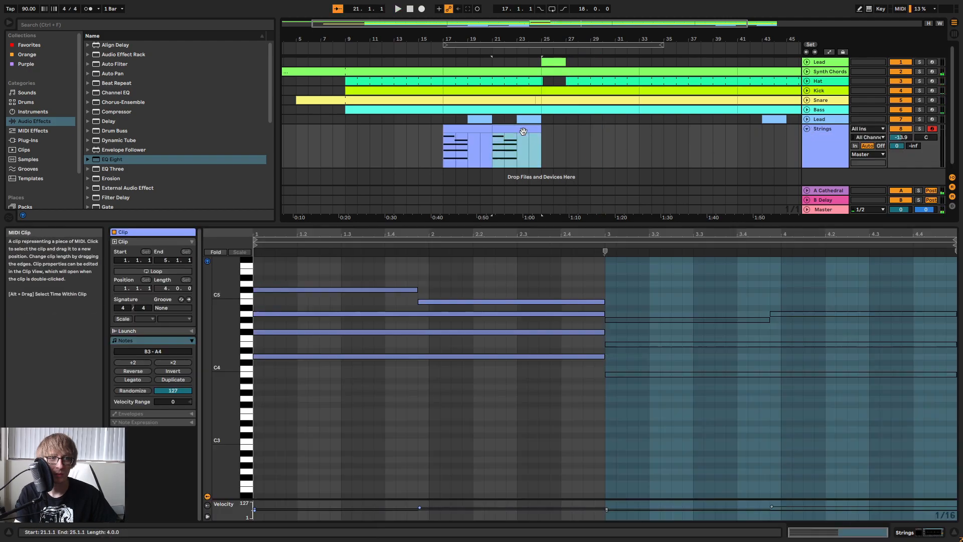
{"action": "left_click", "coordinate": [736, 146]}
{"action": "key", "text": "ctrl+v"}
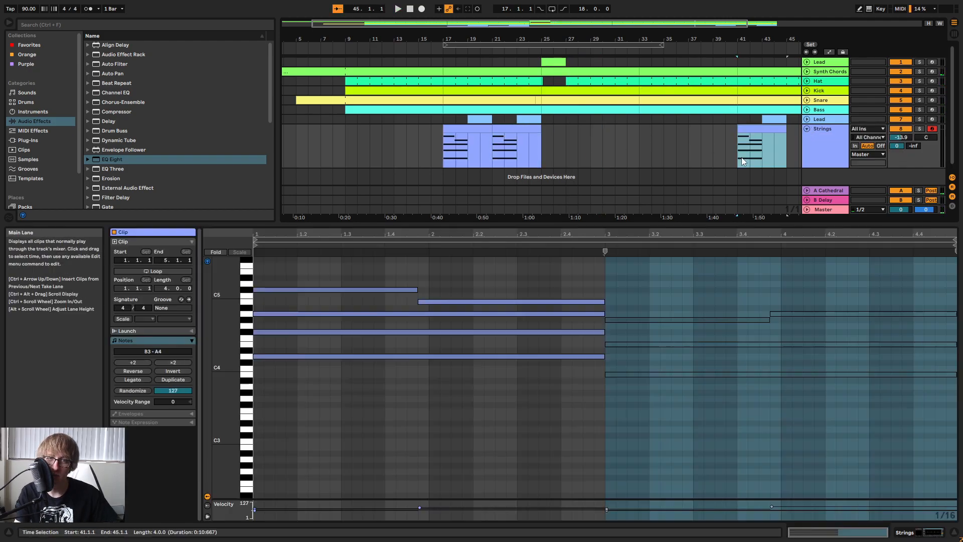
Reactivate the second chord's notes in the bar 41 Strings clip and play that section.
{"action": "left_click", "coordinate": [713, 166]}
{"action": "left_click", "coordinate": [761, 129]}
{"action": "left_click_drag", "start_coordinate": [685, 398], "coordinate": [832, 291]}
{"action": "left_click", "coordinate": [734, 52]}
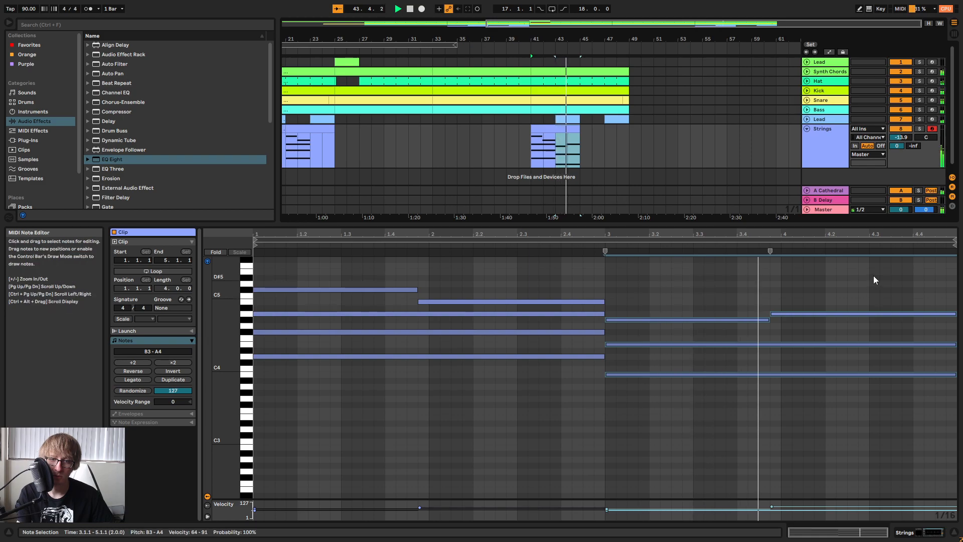
Consolidate the bar 41 Strings clip, turn on its loop and extend it to bar 49.
{"action": "left_click", "coordinate": [653, 134]}
{"action": "right_click", "coordinate": [568, 128]}
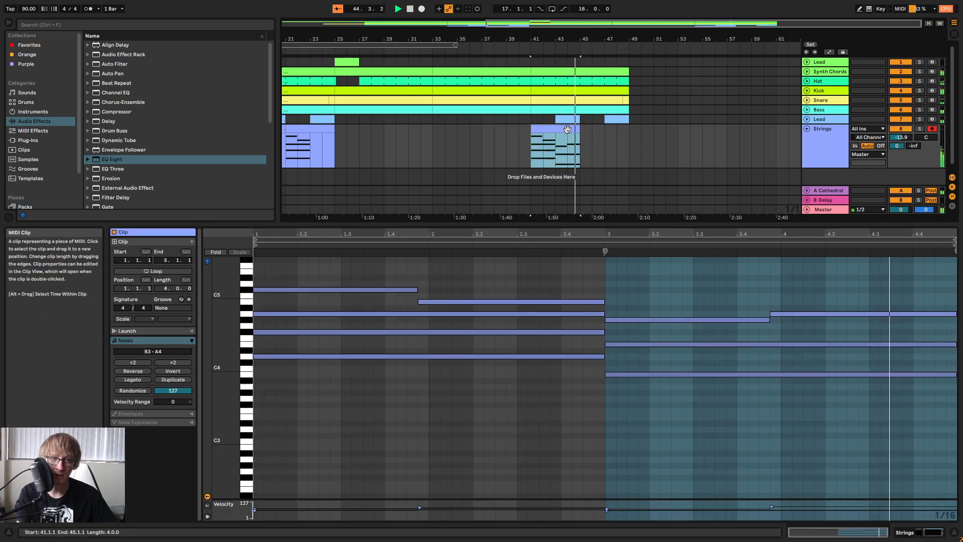
{"action": "left_click", "coordinate": [597, 228]}
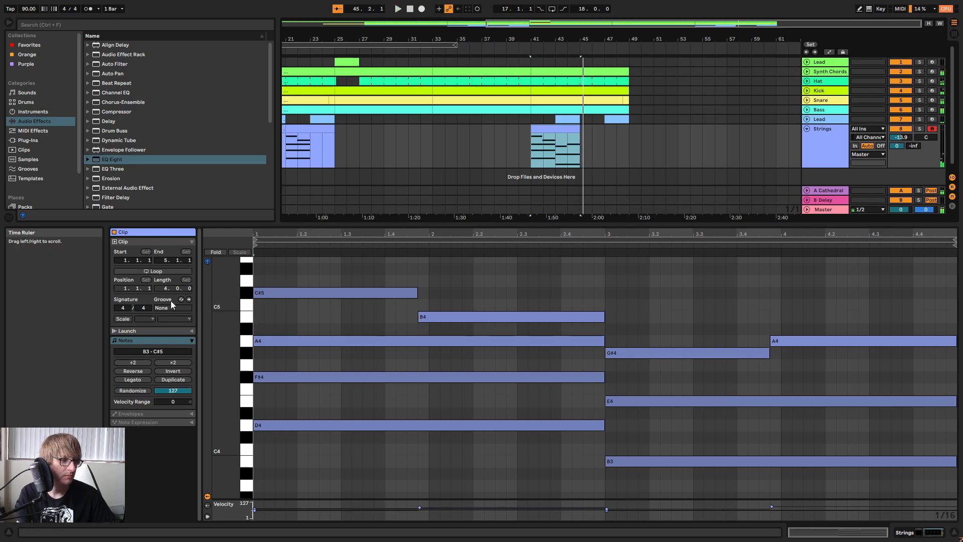
{"action": "left_click", "coordinate": [157, 271]}
{"action": "left_click_drag", "start_coordinate": [581, 137], "coordinate": [633, 136]}
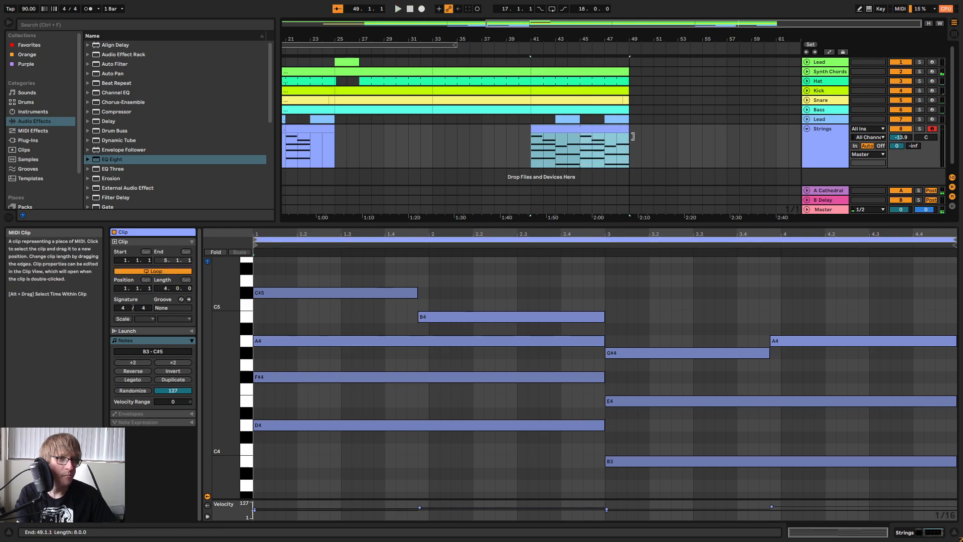
Turn on looping for the bar 17 Strings clip and extend it to bar 25 over the second copy.
{"action": "left_click_drag", "start_coordinate": [592, 40], "coordinate": [736, 40]}
{"action": "right_click", "coordinate": [397, 129]}
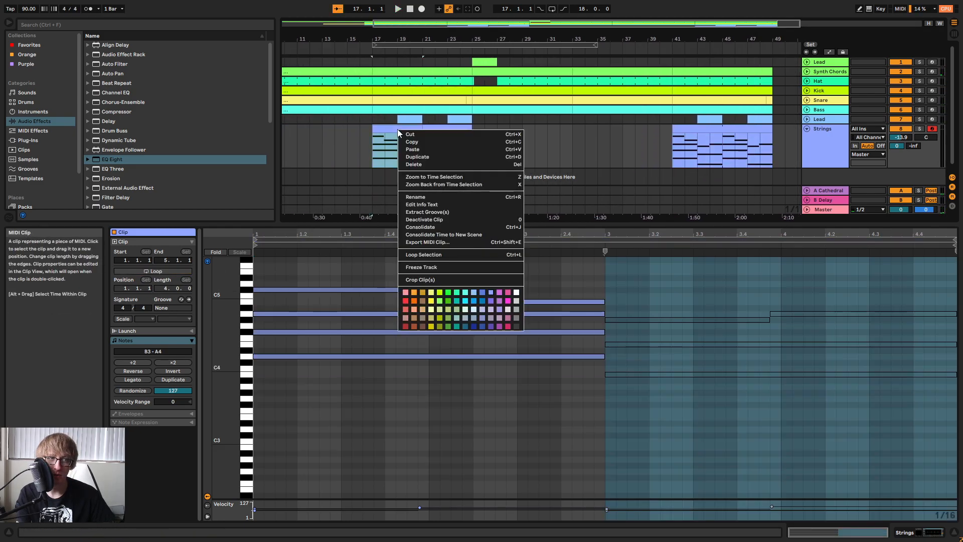
{"action": "left_click", "coordinate": [420, 227]}
{"action": "left_click", "coordinate": [157, 272]}
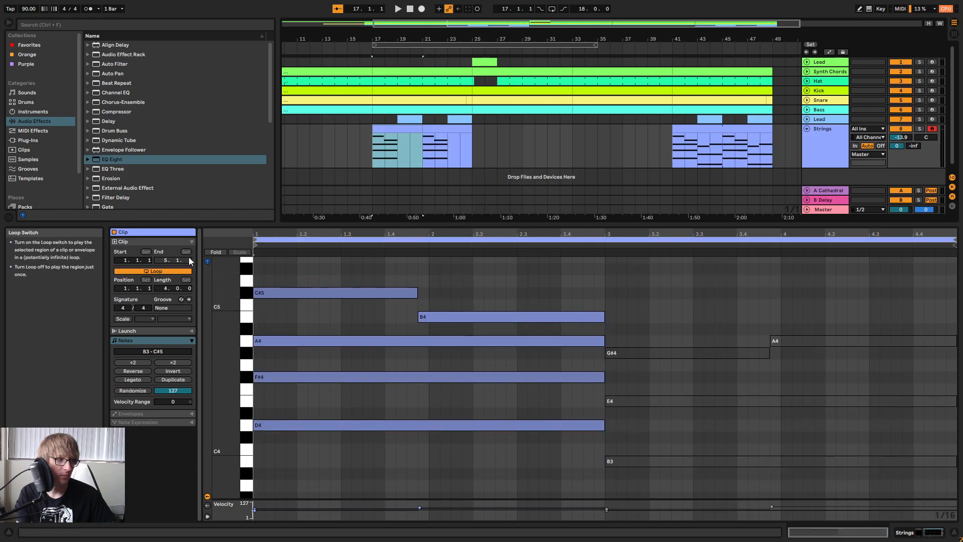
{"action": "left_click_drag", "start_coordinate": [424, 128], "coordinate": [473, 134]}
Play the arrangement from bar 31 and from the Strings clip at bar 41.
{"action": "left_click", "coordinate": [550, 143]}
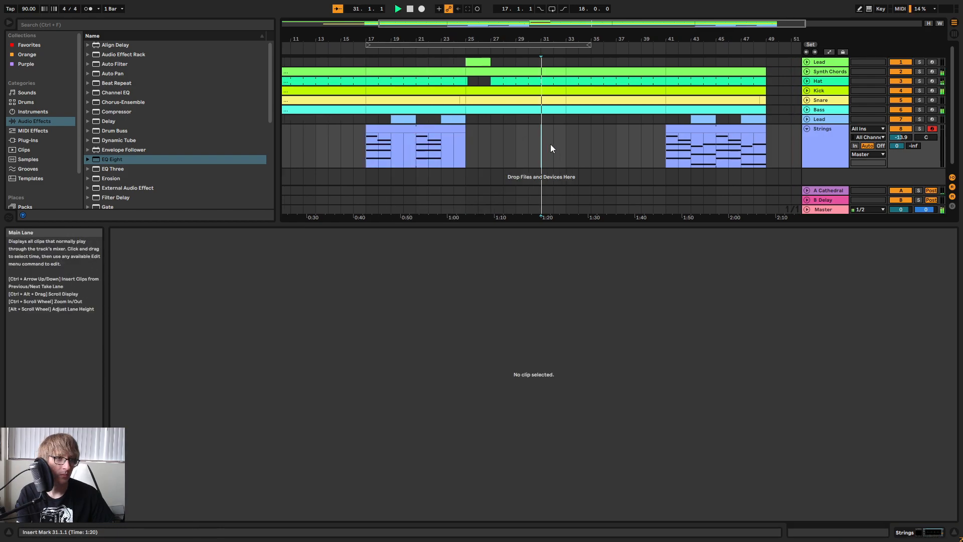
{"action": "left_click", "coordinate": [718, 135]}
{"action": "key", "text": "space"}
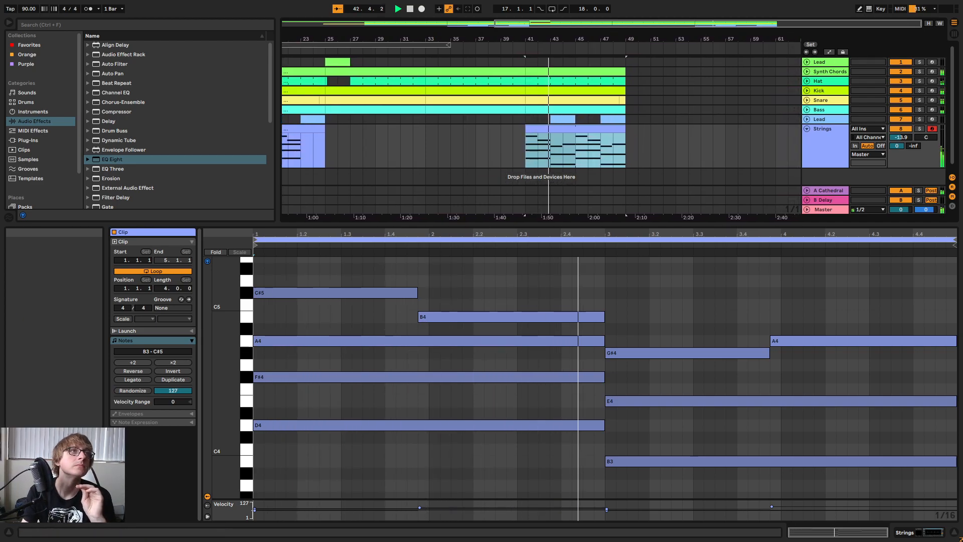
Show the whole arrangement, fold the Strings track and unfold the Kick track.
{"action": "left_click", "coordinate": [712, 143]}
{"action": "double_click", "coordinate": [698, 41]}
{"action": "left_click", "coordinate": [809, 131]}
{"action": "left_click", "coordinate": [697, 91]}
{"action": "left_click", "coordinate": [807, 91]}
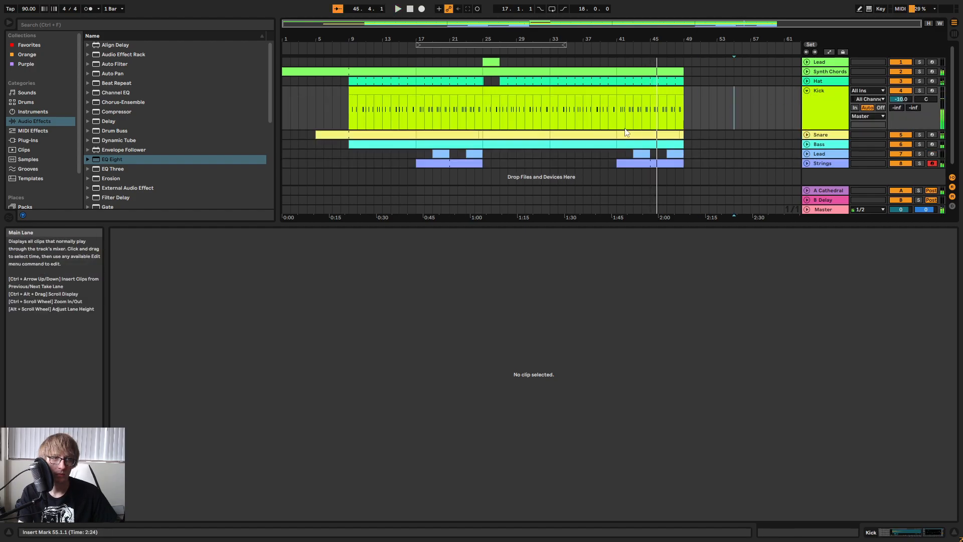
Play from bar 41 and copy the sidechain compressor from the Lead track below Bass to the Strings track, after its EQ Eight.
{"action": "left_click_drag", "start_coordinate": [550, 51], "coordinate": [487, 73]}
{"action": "left_click", "coordinate": [653, 90]}
{"action": "key", "text": "space"}
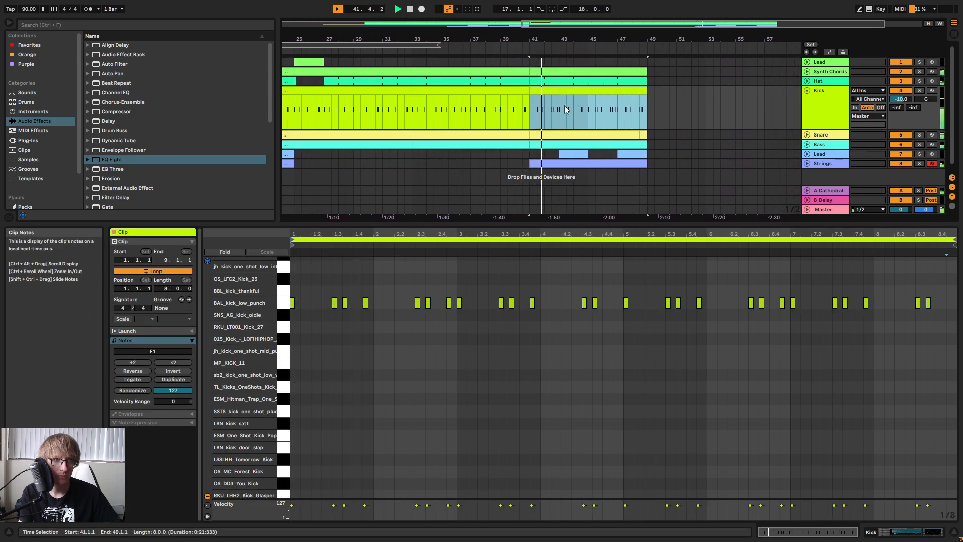
{"action": "left_click_drag", "start_coordinate": [312, 233], "coordinate": [366, 232]}
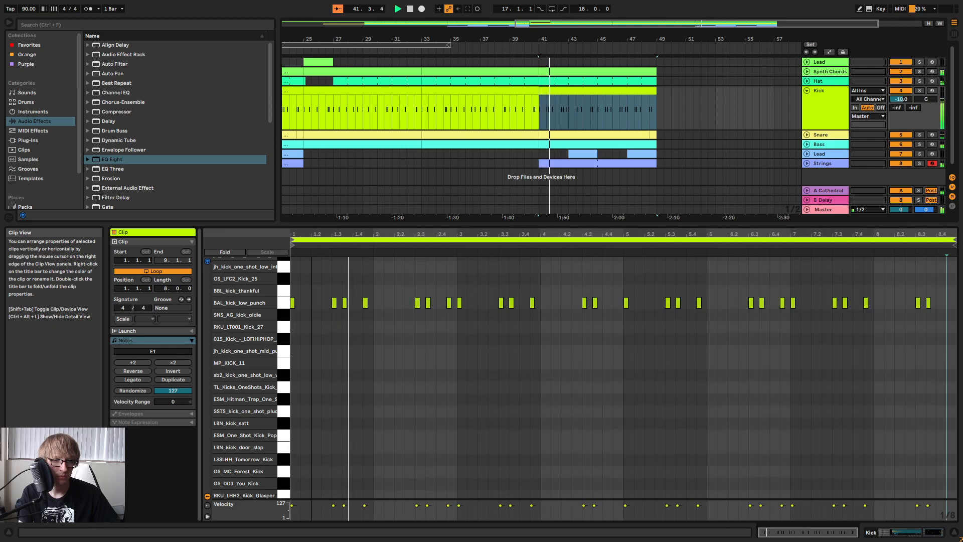
{"action": "left_click_drag", "start_coordinate": [604, 224], "coordinate": [595, 350]}
{"action": "left_click", "coordinate": [831, 161]}
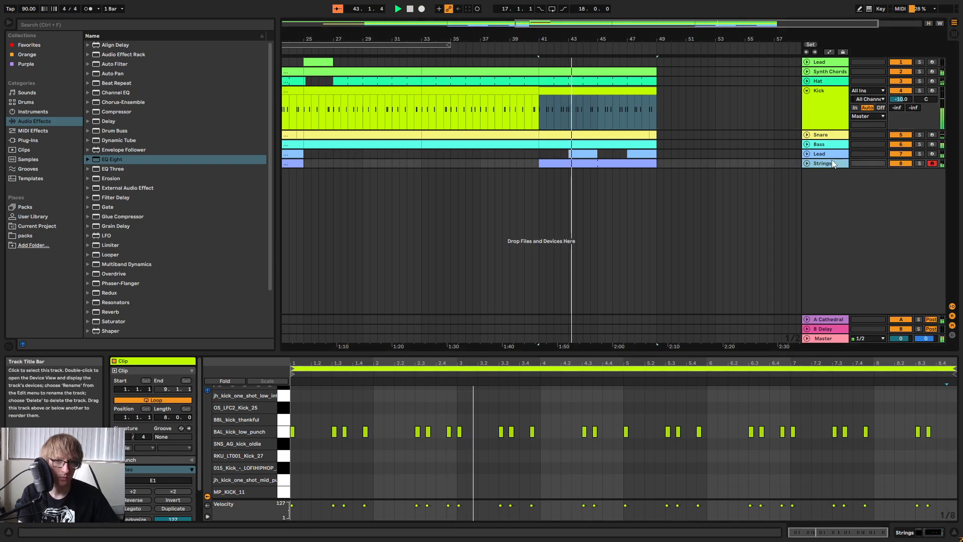
{"action": "left_click", "coordinate": [823, 145]}
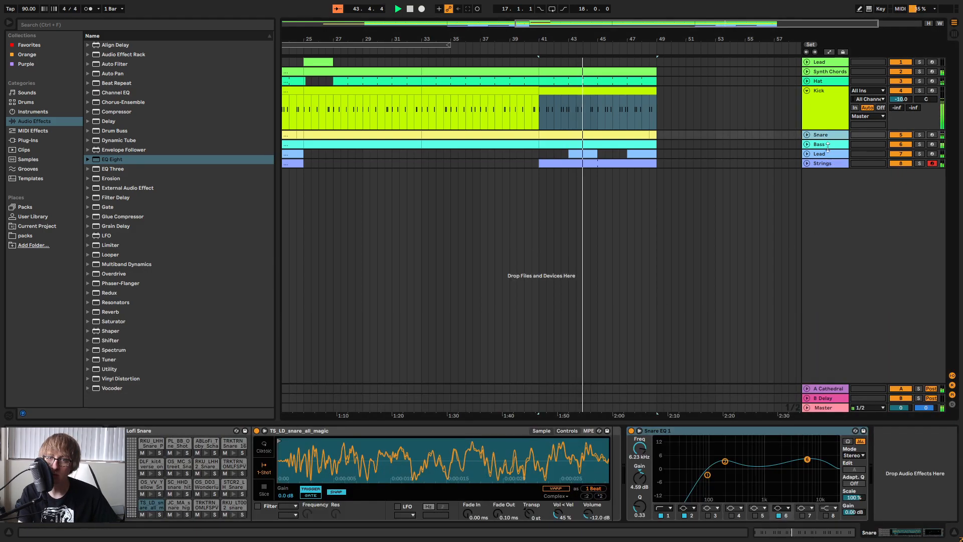
{"action": "left_click", "coordinate": [829, 154]}
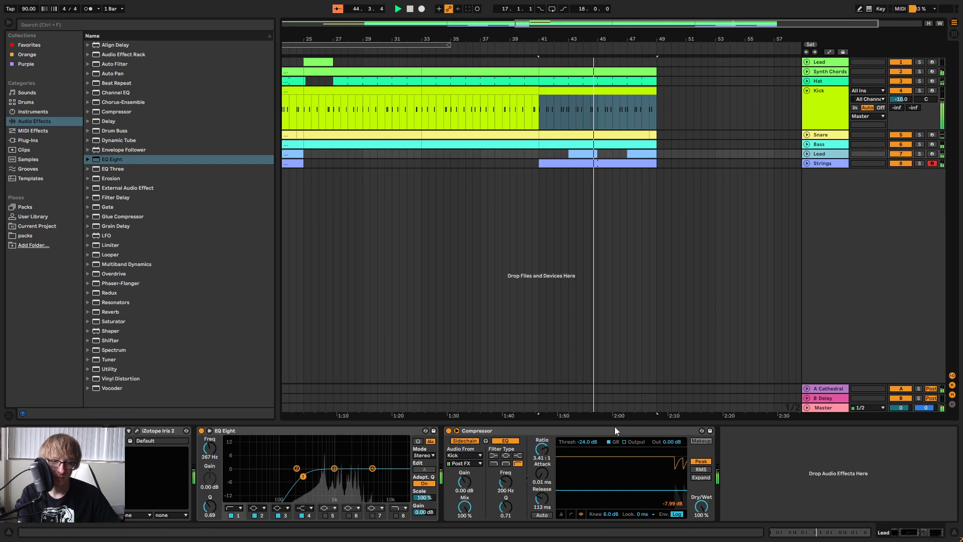
{"action": "left_click", "coordinate": [829, 163]}
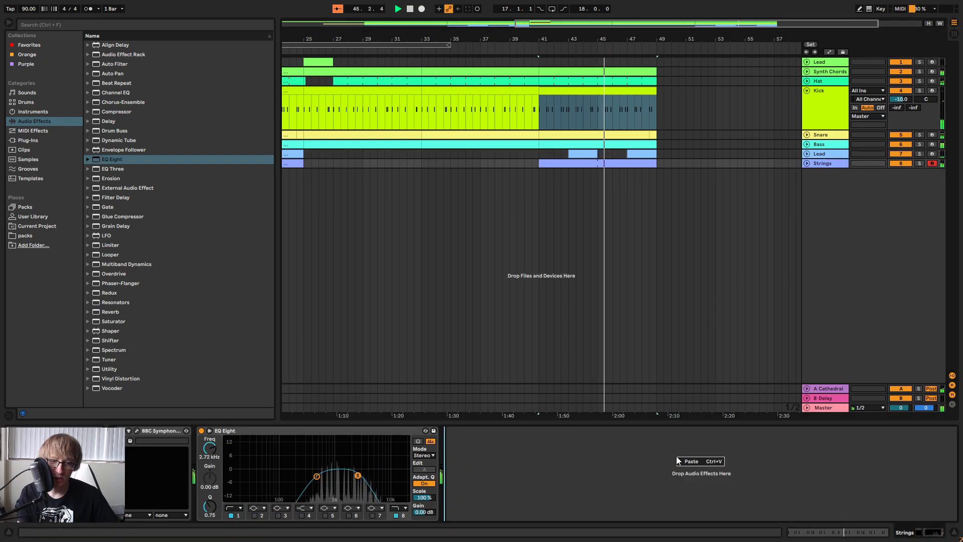
{"action": "key", "text": "ctrl+v"}
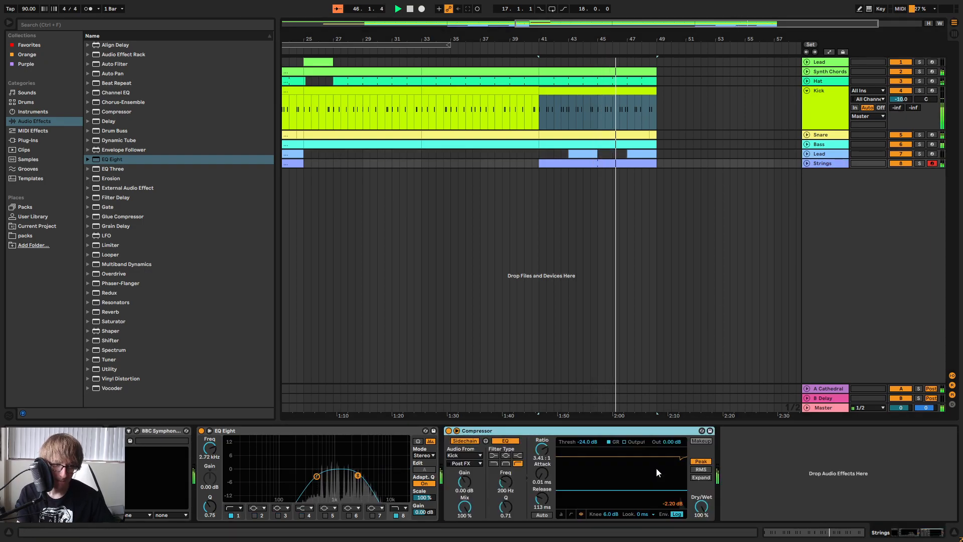
Set the Strings compressor's threshold to -28.8 dB and check the Strings level in the mixer.
{"action": "left_click_drag", "start_coordinate": [589, 444], "coordinate": [588, 455]}
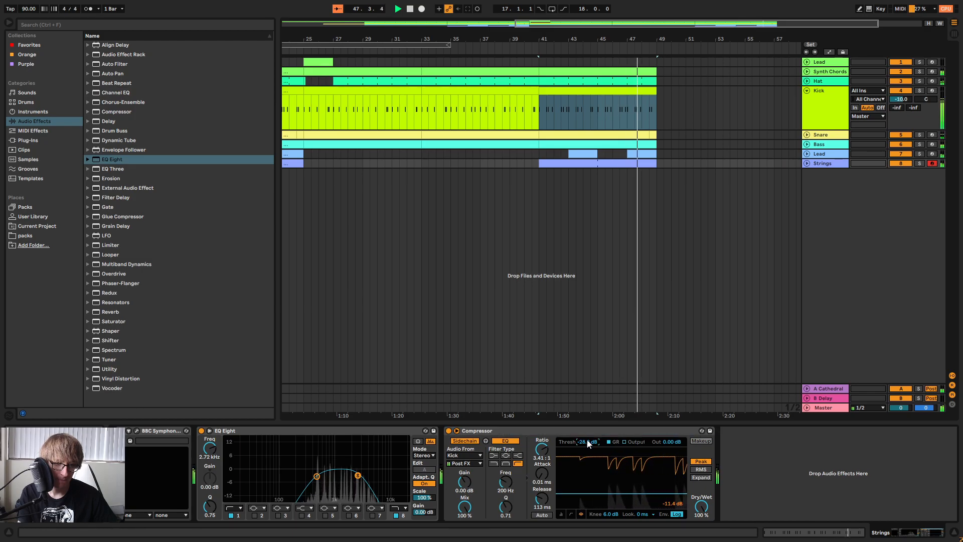
{"action": "key", "text": "Tab"}
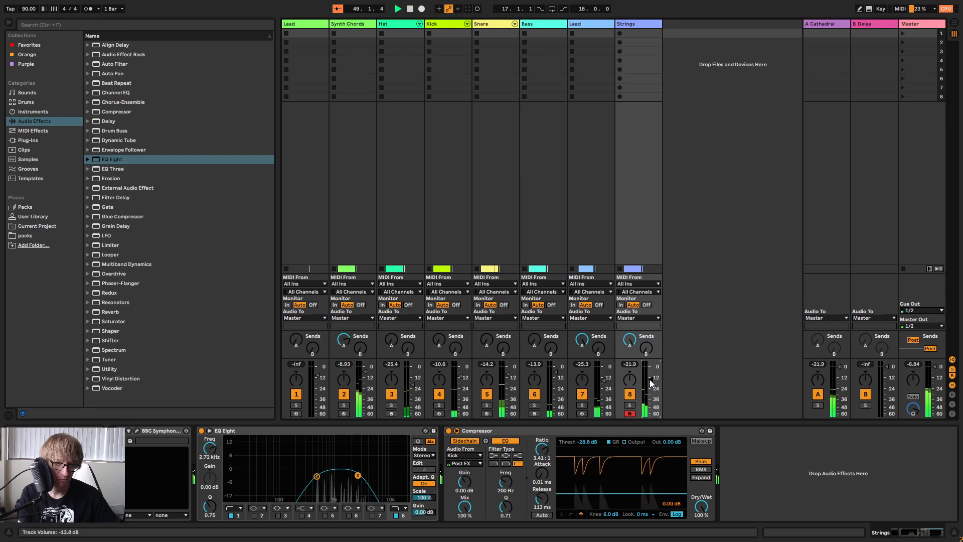
{"action": "key", "text": "Tab"}
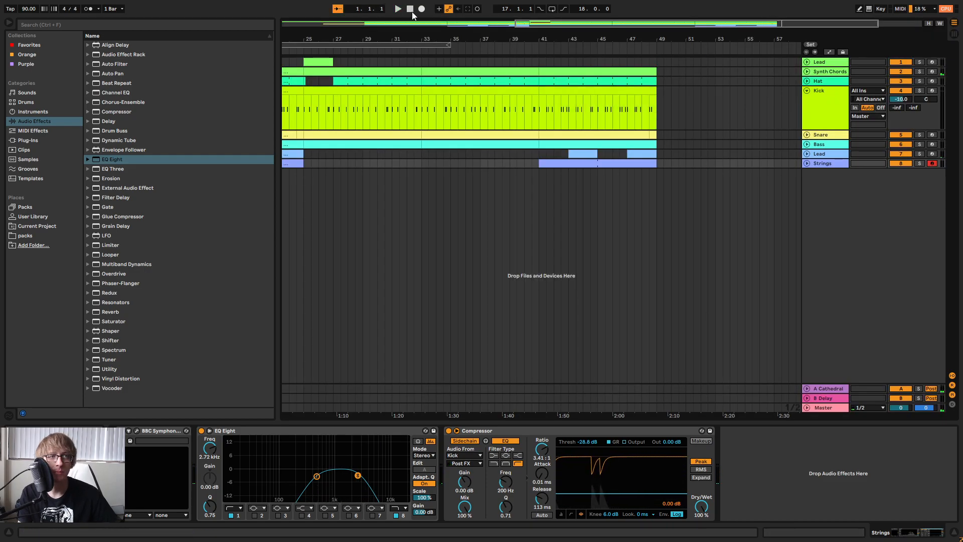
Play from bar 23, unfold the Strings track and copy its bar 41 clip to bar 25.
{"action": "key", "text": "space"}
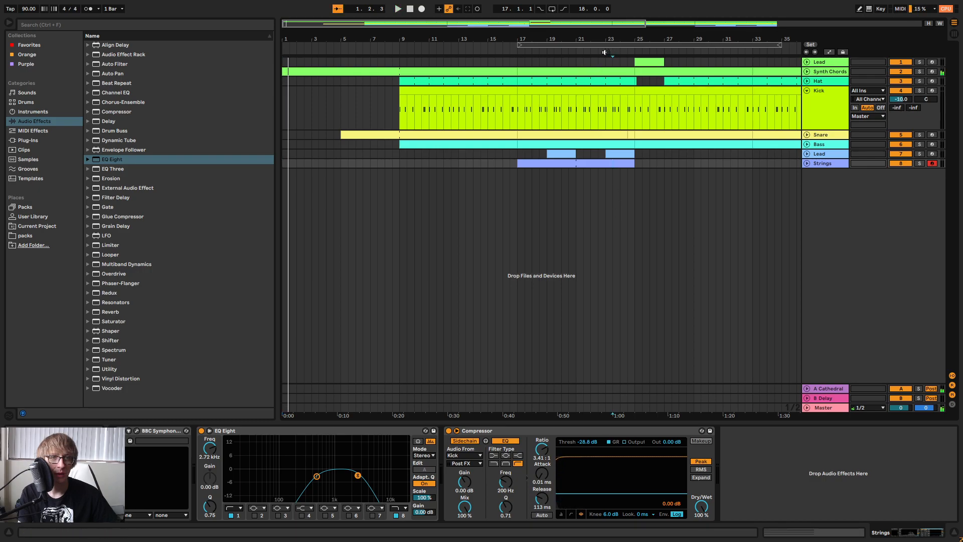
{"action": "left_click", "coordinate": [605, 53]}
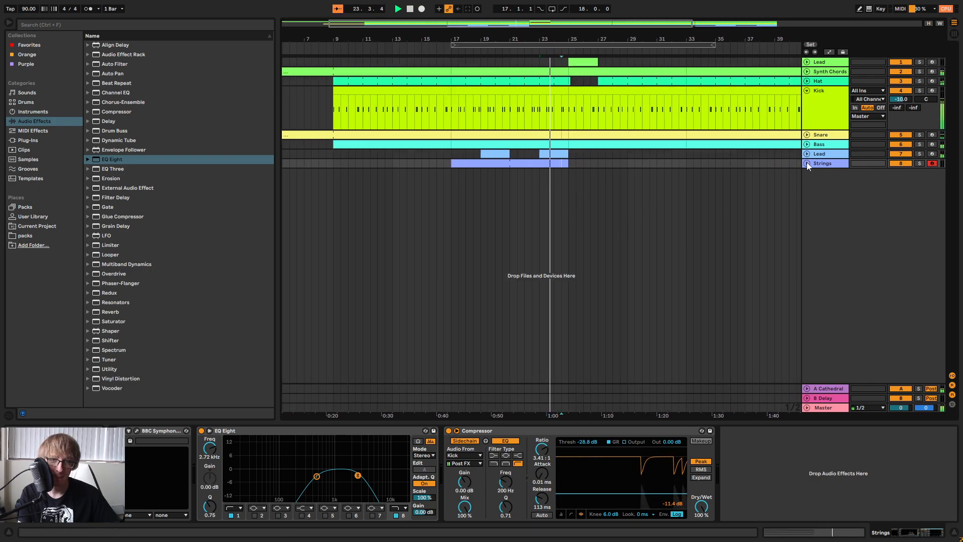
{"action": "left_click", "coordinate": [807, 163]}
{"action": "left_click", "coordinate": [635, 195]}
{"action": "left_click_drag", "start_coordinate": [655, 40], "coordinate": [524, 25]}
{"action": "left_click", "coordinate": [600, 198]}
{"action": "left_click_drag", "start_coordinate": [705, 188], "coordinate": [622, 183]}
{"action": "key", "text": "ctrl+c"}
{"action": "left_click", "coordinate": [467, 173]}
{"action": "key", "text": "ctrl+v"}
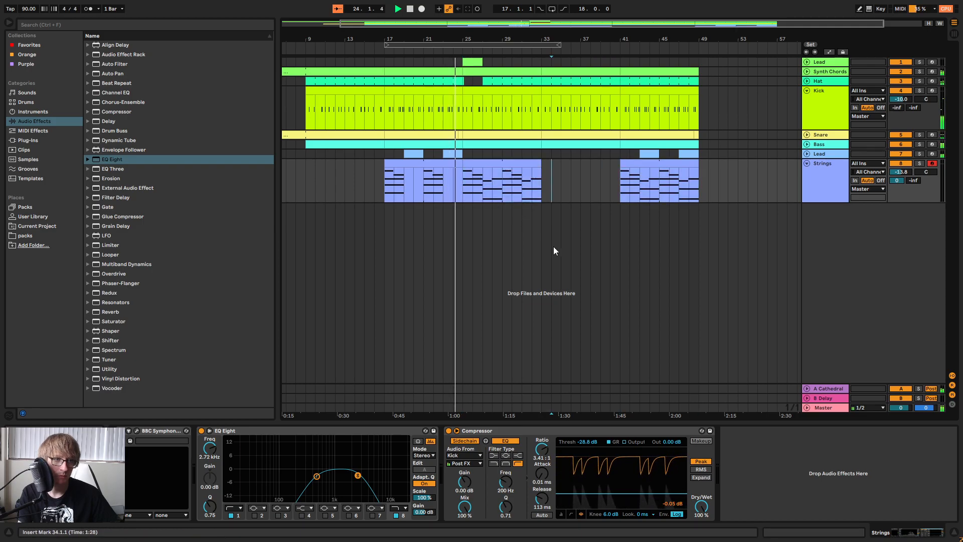
Open the bar 25 Strings clip in an enlarged note editor, delete its opening C#5 note and audition it.
{"action": "double_click", "coordinate": [491, 163]}
{"action": "left_click", "coordinate": [558, 229]}
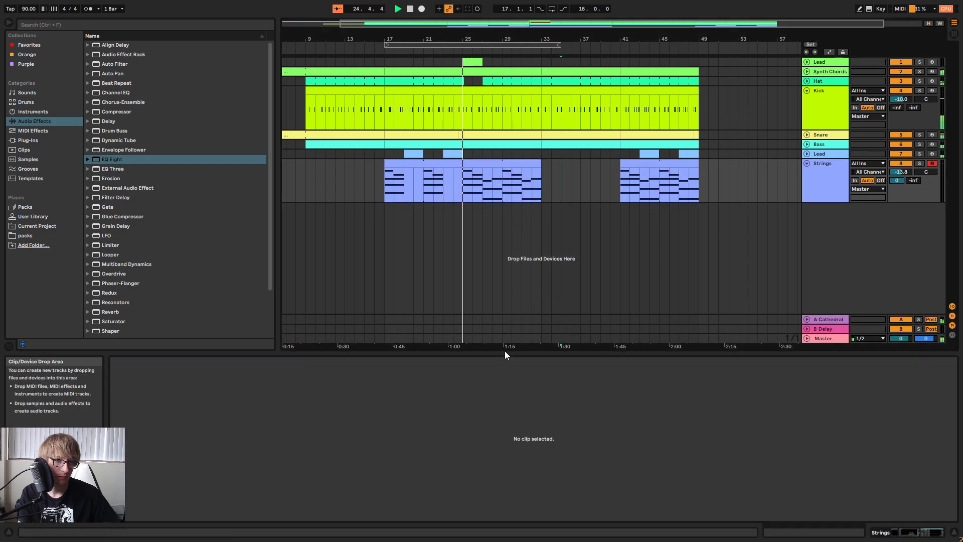
{"action": "left_click", "coordinate": [486, 171]}
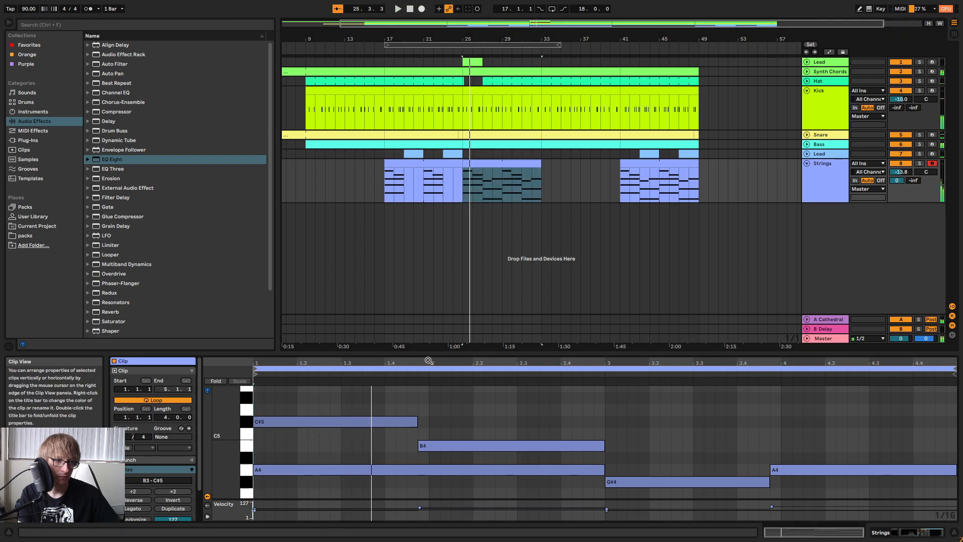
{"action": "left_click_drag", "start_coordinate": [440, 353], "coordinate": [443, 211]}
{"action": "left_click_drag", "start_coordinate": [330, 255], "coordinate": [323, 292]}
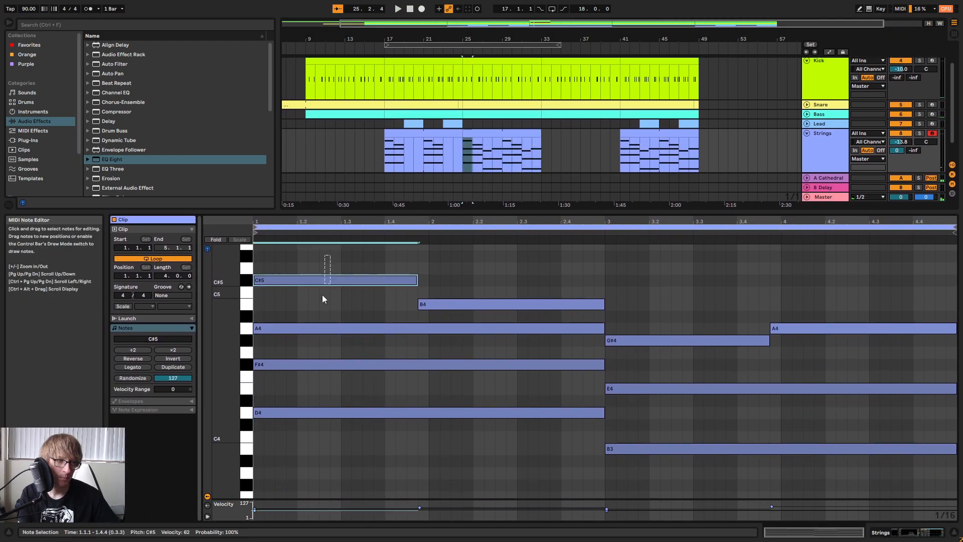
{"action": "key", "text": "Delete"}
{"action": "key", "text": "space"}
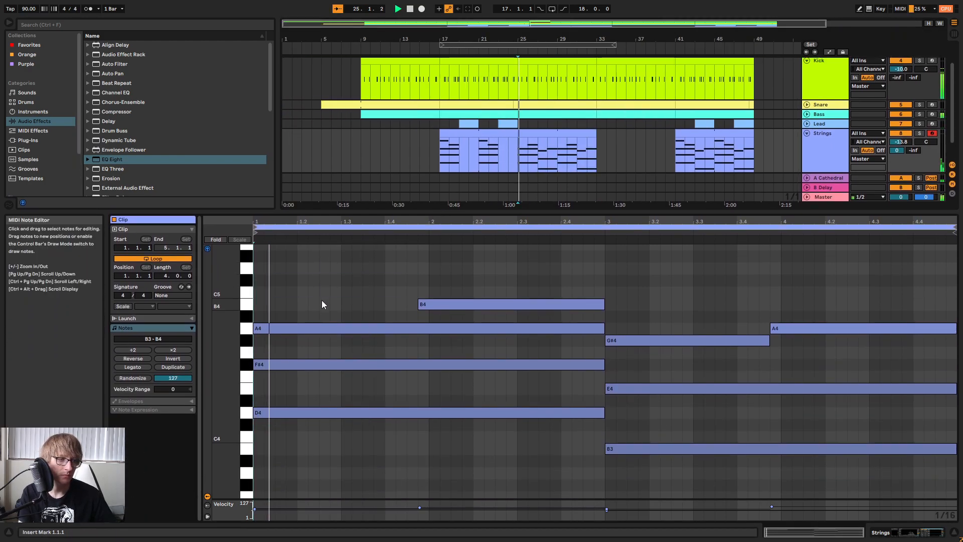
{"action": "key", "text": "space"}
{"action": "left_click", "coordinate": [378, 288]}
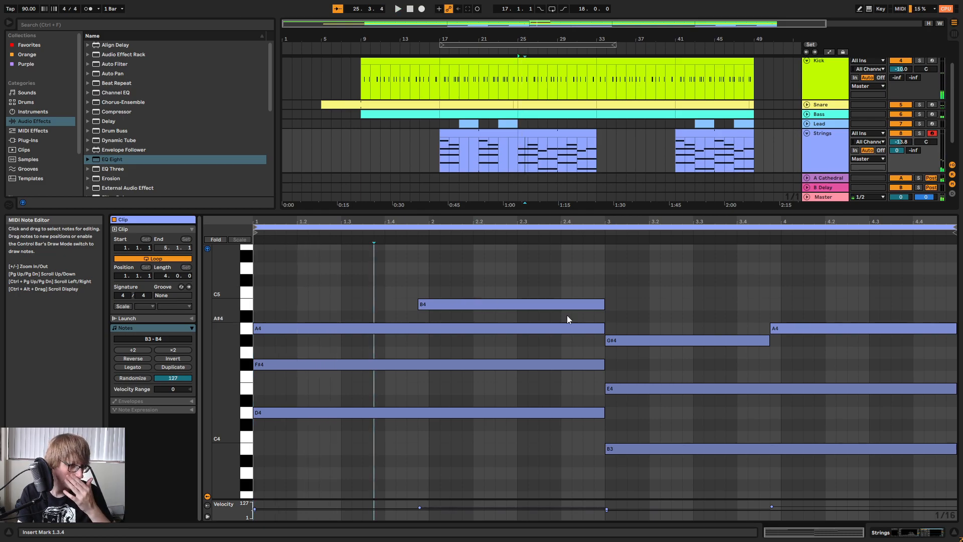
Shorten the opening D4, F#4 and A4 notes of the bar 25 Strings clip to one beat.
{"action": "left_click", "coordinate": [577, 328]}
{"action": "left_click", "coordinate": [580, 412], "text": "shift"}
{"action": "left_click_drag", "start_coordinate": [599, 369], "coordinate": [405, 348]}
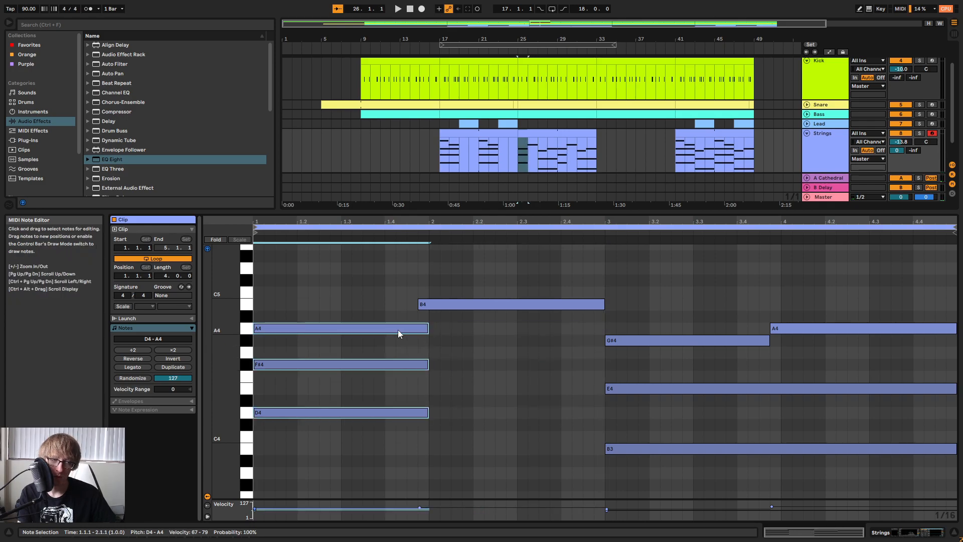
{"action": "key", "text": "space"}
{"action": "left_click_drag", "start_coordinate": [427, 333], "coordinate": [300, 335]}
{"action": "key", "text": "space"}
{"action": "left_click", "coordinate": [322, 290]}
Duplicate the short opening chord to 1.2.3, transpose the copy up to E4, G#4 and B4, and play it back.
{"action": "left_click_drag", "start_coordinate": [323, 290], "coordinate": [278, 441]}
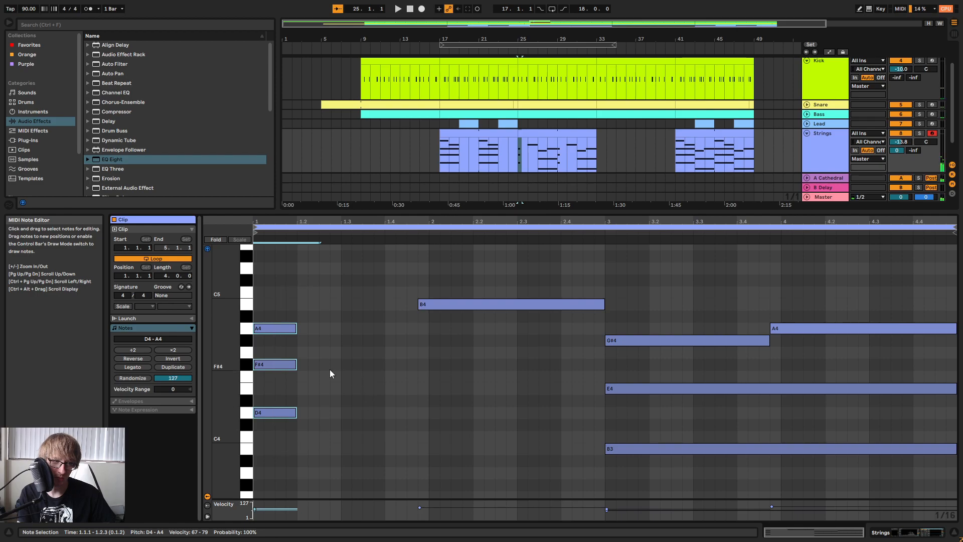
{"action": "key", "text": "ctrl+d"}
{"action": "key", "text": "space"}
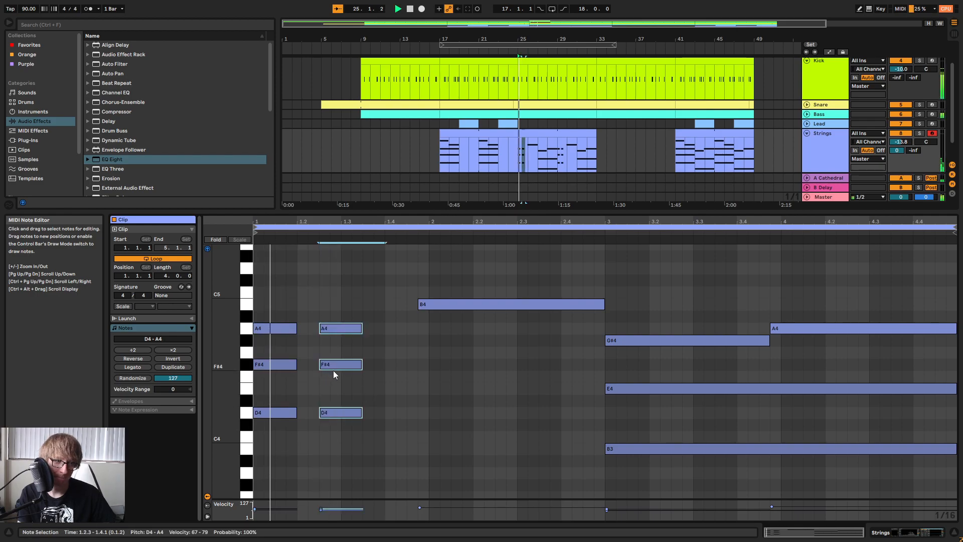
{"action": "left_click_drag", "start_coordinate": [336, 357], "coordinate": [333, 333]}
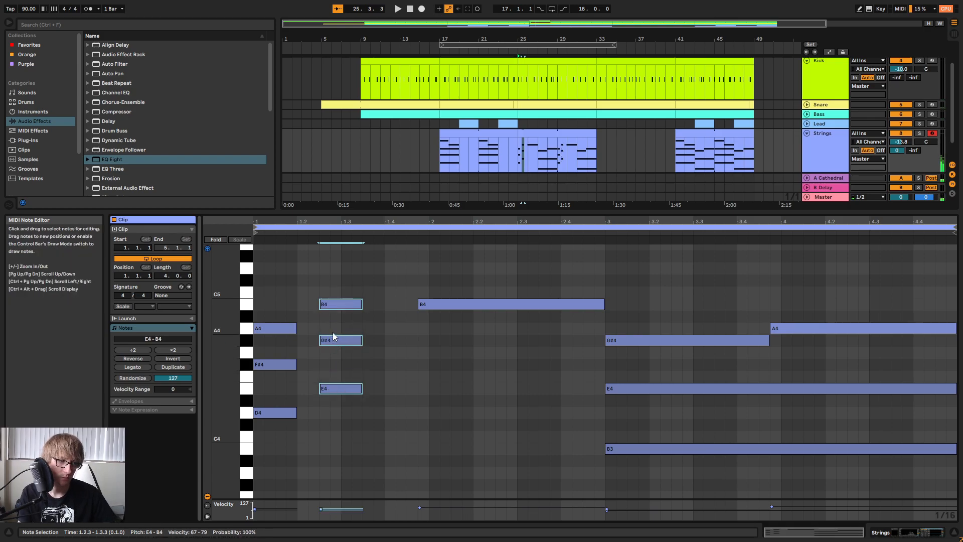
{"action": "key", "text": "space"}
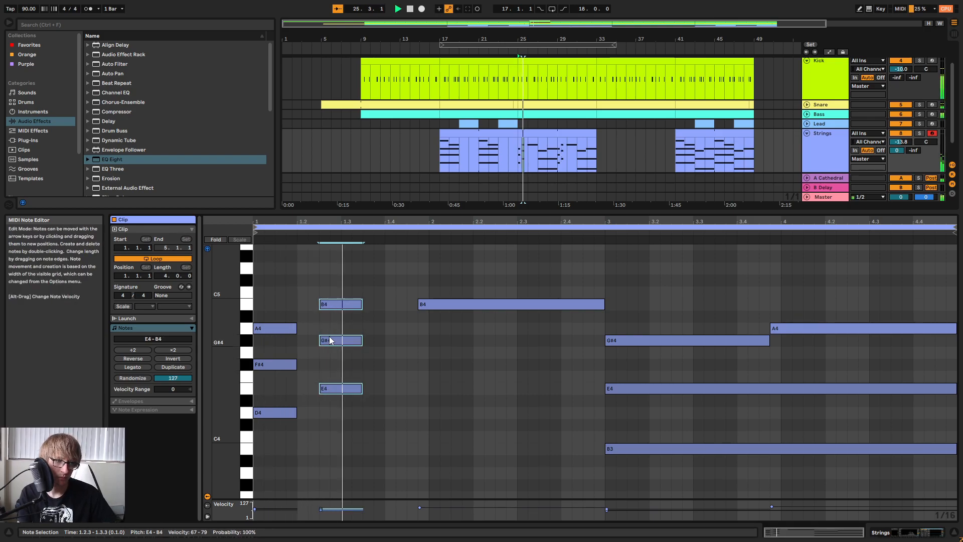
Move the long B4 note to start at 1.4.3 and lower it to A4.
{"action": "left_click_drag", "start_coordinate": [421, 328], "coordinate": [484, 281]}
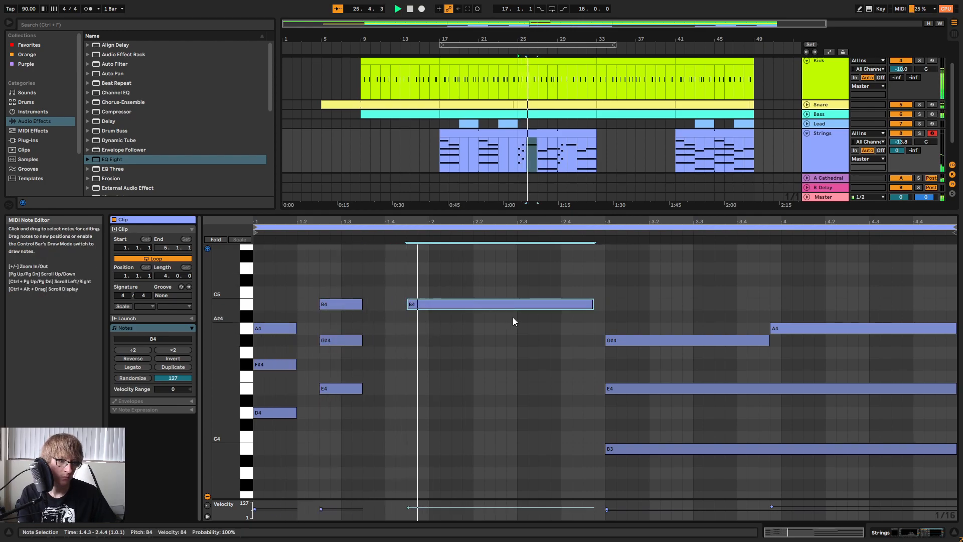
{"action": "key", "text": "space"}
{"action": "left_click_drag", "start_coordinate": [435, 307], "coordinate": [434, 337]}
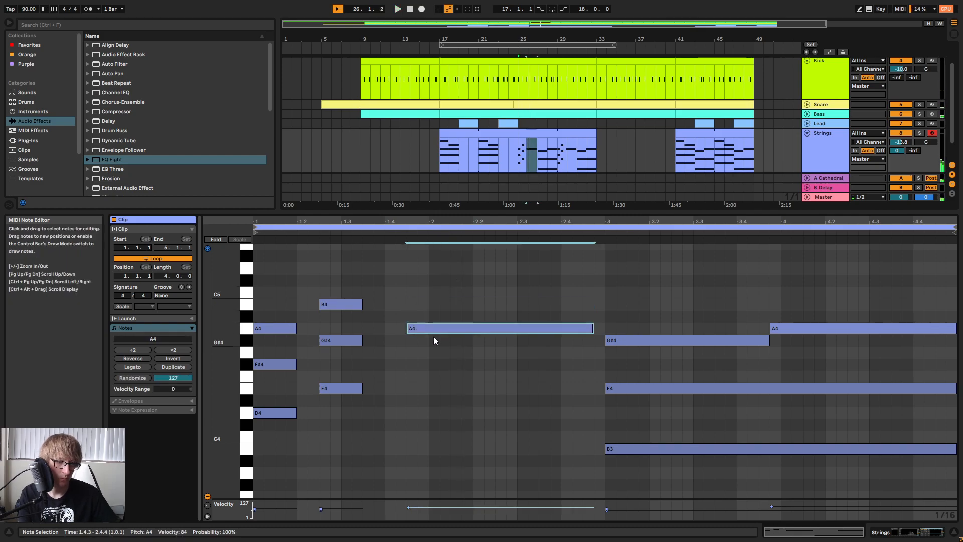
Check the Bass clips' notes at bars 17 and 25, and copy the second Strings chord to 1.4.3 as F#4, A4 and C#5.
{"action": "left_click", "coordinate": [449, 114]}
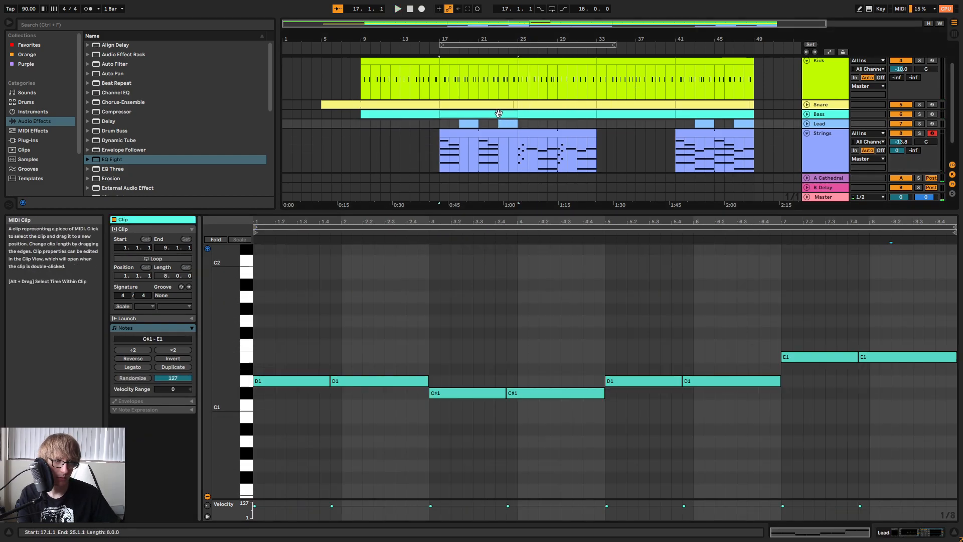
{"action": "left_click", "coordinate": [544, 114]}
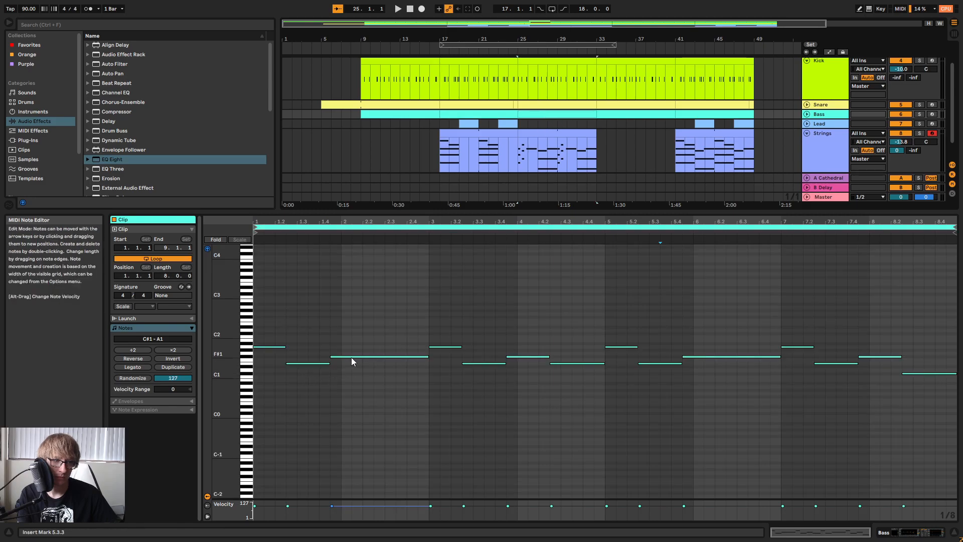
{"action": "left_click", "coordinate": [498, 133]}
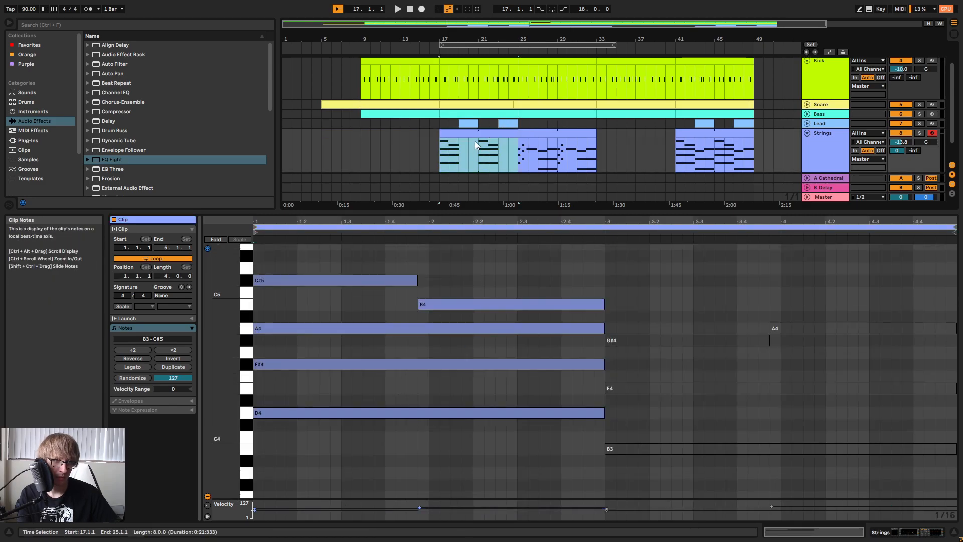
{"action": "left_click", "coordinate": [533, 135]}
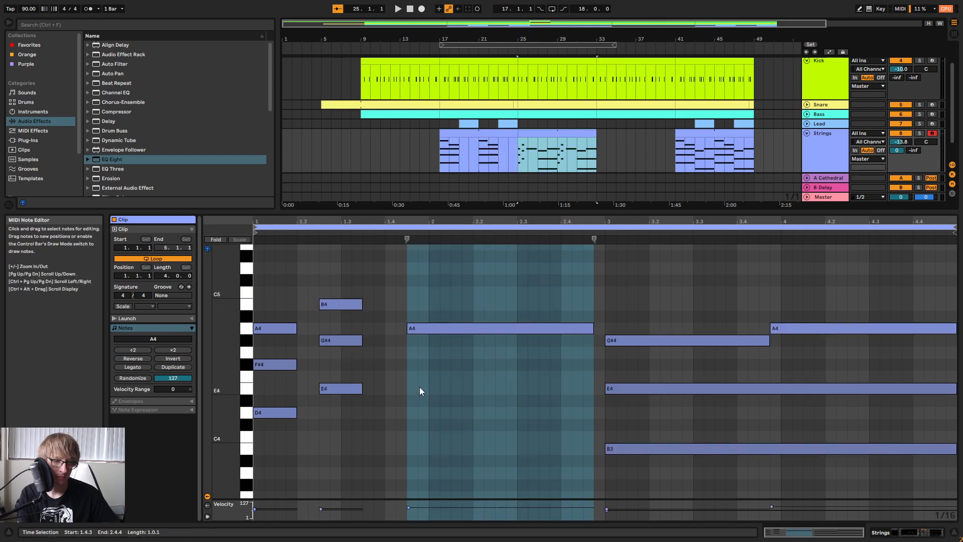
{"action": "left_click", "coordinate": [341, 388]}
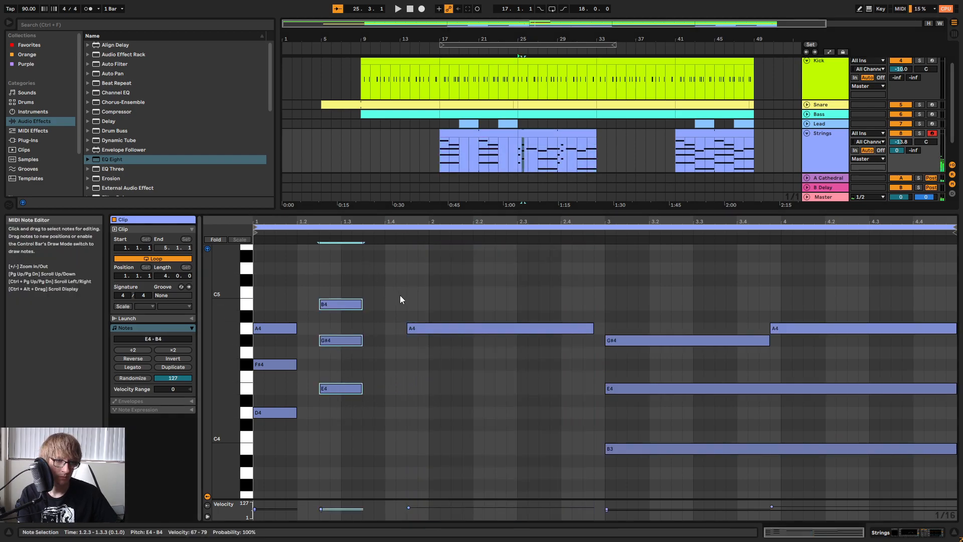
{"action": "key", "text": "ctrl+v"}
{"action": "key", "text": "Up"}
{"action": "left_click", "coordinate": [416, 395]}
{"action": "left_click", "coordinate": [417, 377]}
{"action": "key", "text": "Up"}
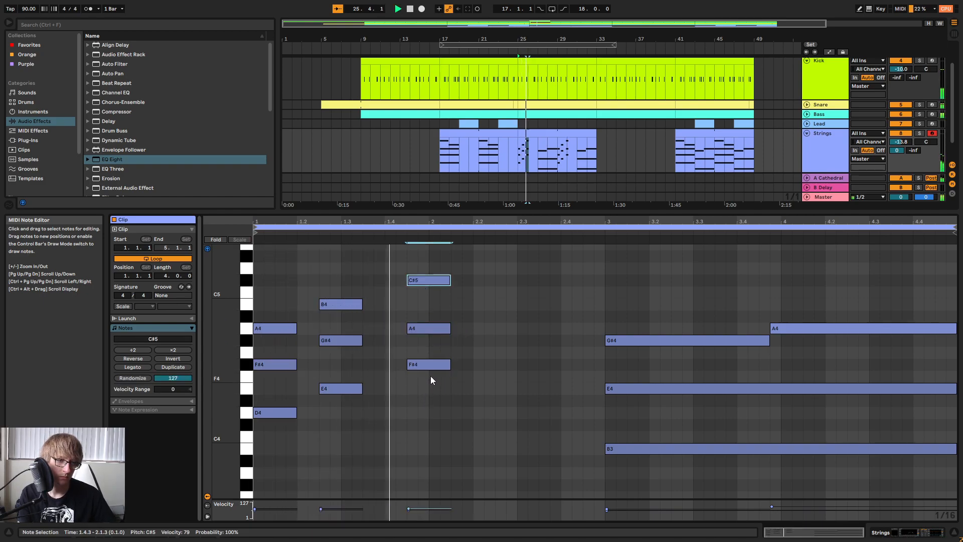
Extend the F#4, A4 and C#5 chord so it lasts until the start of the clip's bar 3.
{"action": "left_click_drag", "start_coordinate": [430, 374], "coordinate": [612, 282]}
{"action": "key", "text": "space"}
{"action": "left_click_drag", "start_coordinate": [561, 256], "coordinate": [532, 392]}
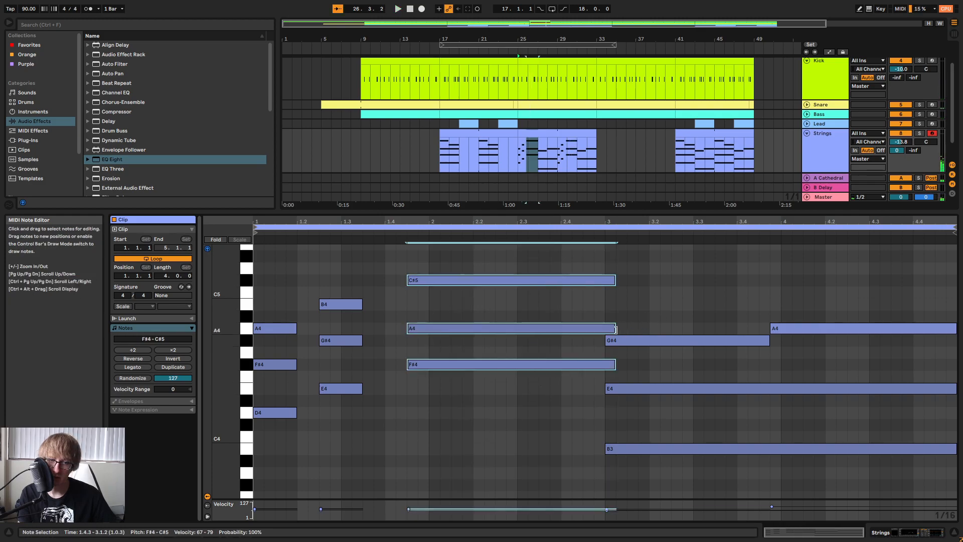
{"action": "left_click_drag", "start_coordinate": [620, 333], "coordinate": [608, 332]}
Lower the third chord's C#5 and the second chord's B4 by one octave each, and audition the new voicing.
{"action": "left_click", "coordinate": [554, 280]}
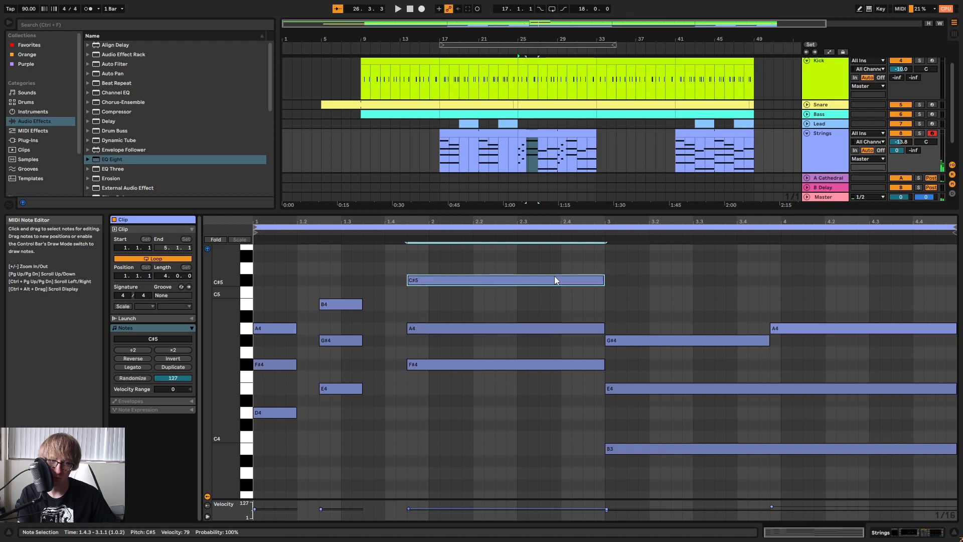
{"action": "key", "text": "shift+Down"}
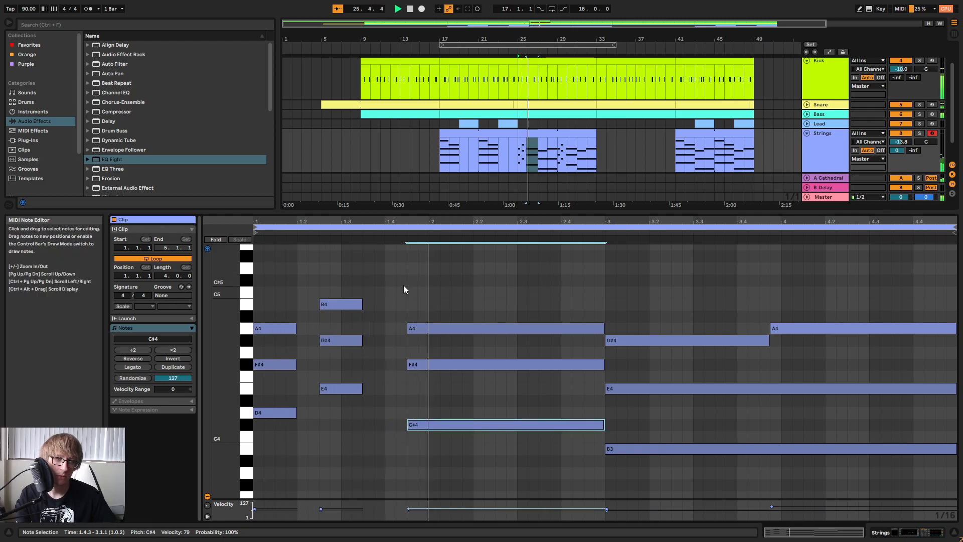
{"action": "key", "text": "space"}
{"action": "left_click", "coordinate": [347, 304]}
{"action": "key", "text": "shift+Down"}
{"action": "key", "text": "space"}
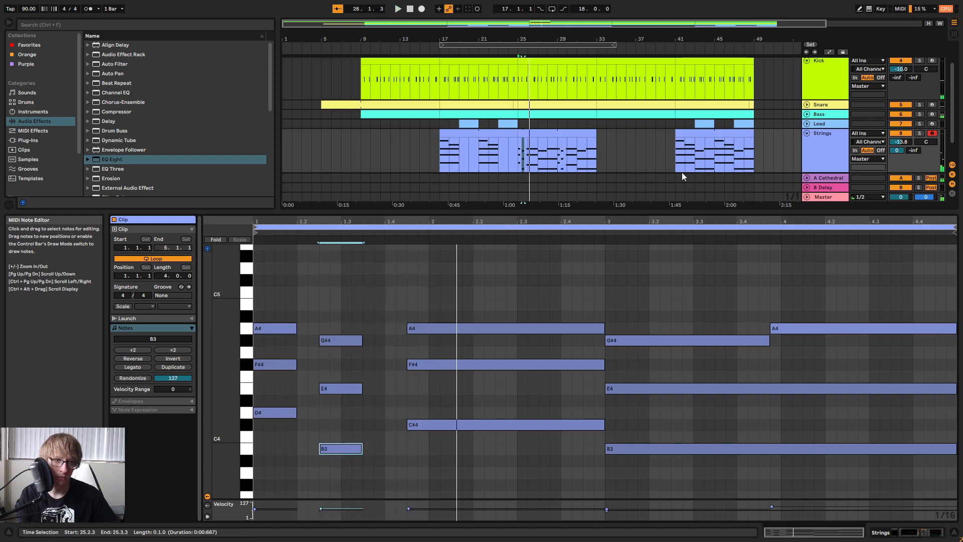
Raise the first Strings chord's A4 to C#5 in the bar 25 clip and audition it.
{"action": "left_click", "coordinate": [266, 328]}
{"action": "key", "text": "space"}
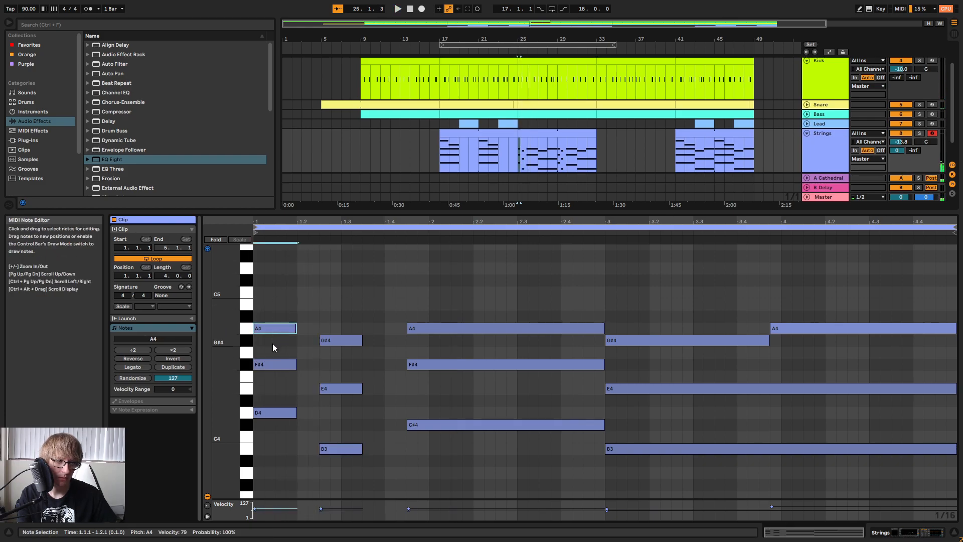
{"action": "key", "text": "Up"}
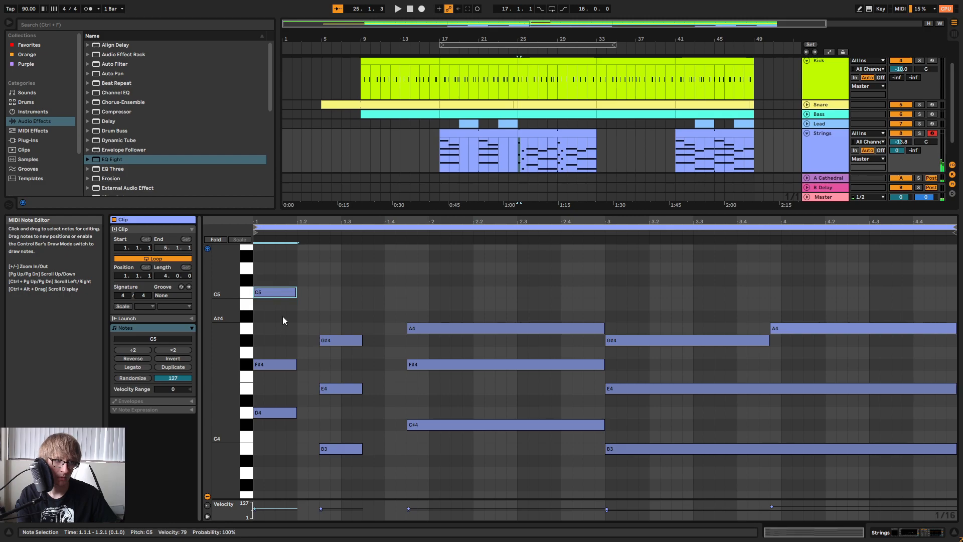
{"action": "key", "text": "Up"}
{"action": "key", "text": "space"}
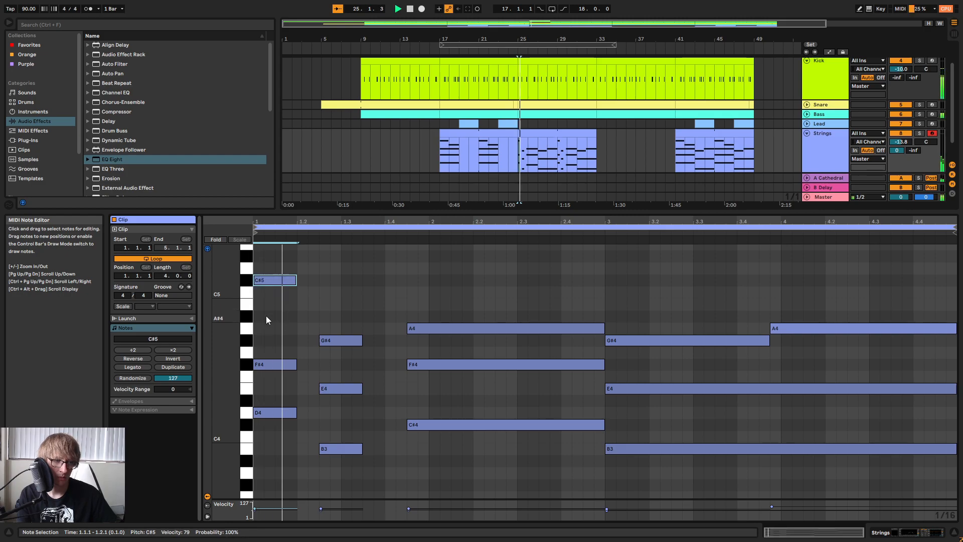
{"action": "key", "text": "space"}
Raise the first chord's F#4 to A4 and its D4 to E4, and audition the chord.
{"action": "left_click", "coordinate": [268, 364]}
{"action": "key", "text": "Up"}
{"action": "key", "text": "Up"}
{"action": "key", "text": "Up"}
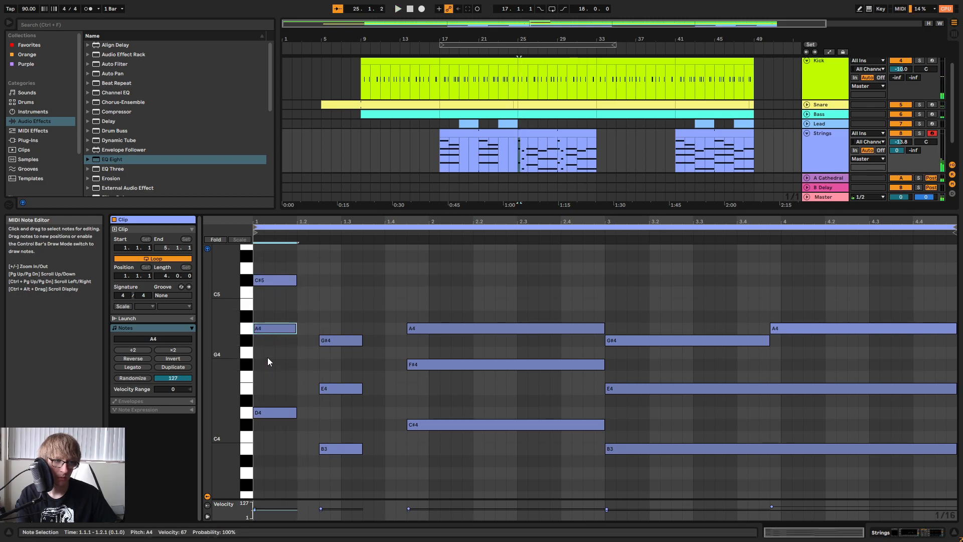
{"action": "left_click_drag", "start_coordinate": [267, 411], "coordinate": [266, 390]}
{"action": "key", "text": "space"}
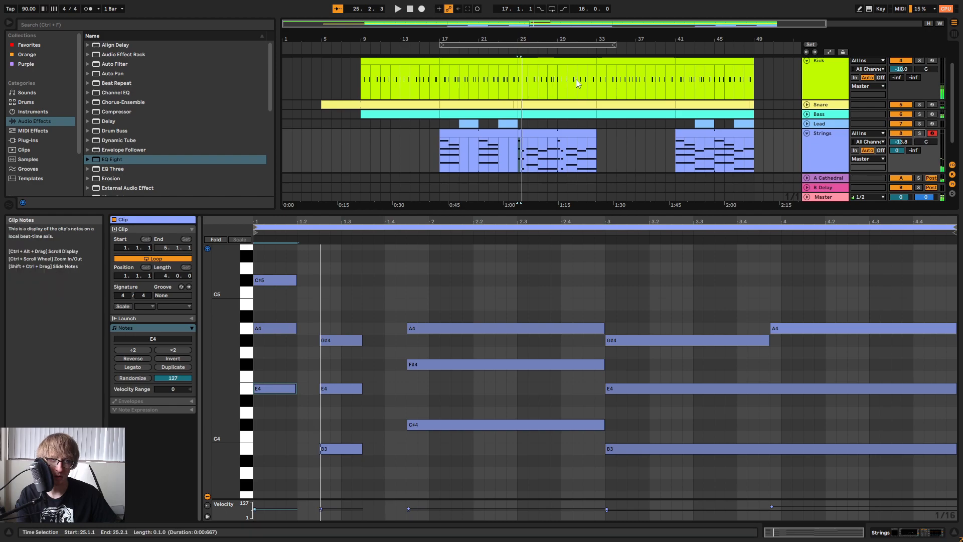
Check the opening notes of the Bass clip at bar 25.
{"action": "left_click", "coordinate": [539, 120]}
{"action": "left_click", "coordinate": [537, 115]}
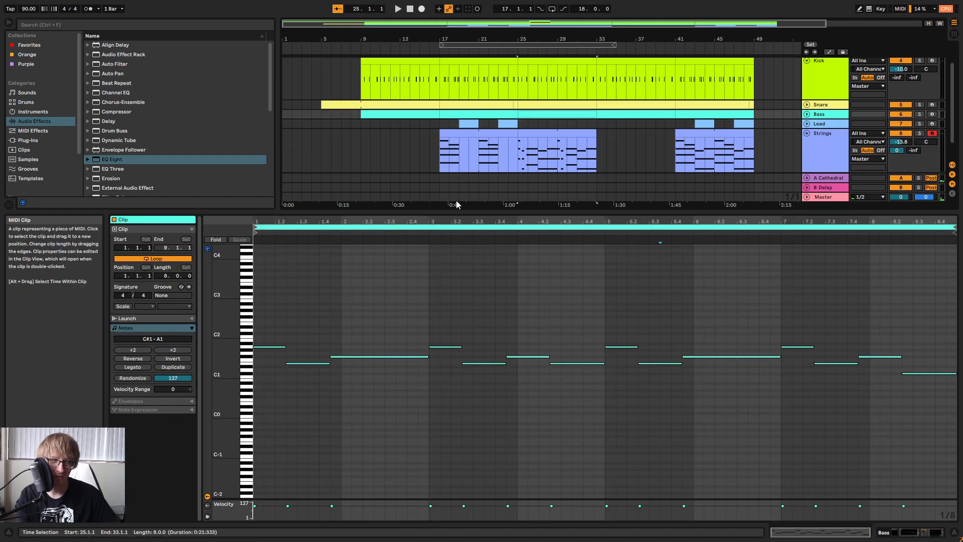
{"action": "left_click", "coordinate": [259, 346]}
{"action": "left_click", "coordinate": [311, 346]}
{"action": "left_click", "coordinate": [308, 363]}
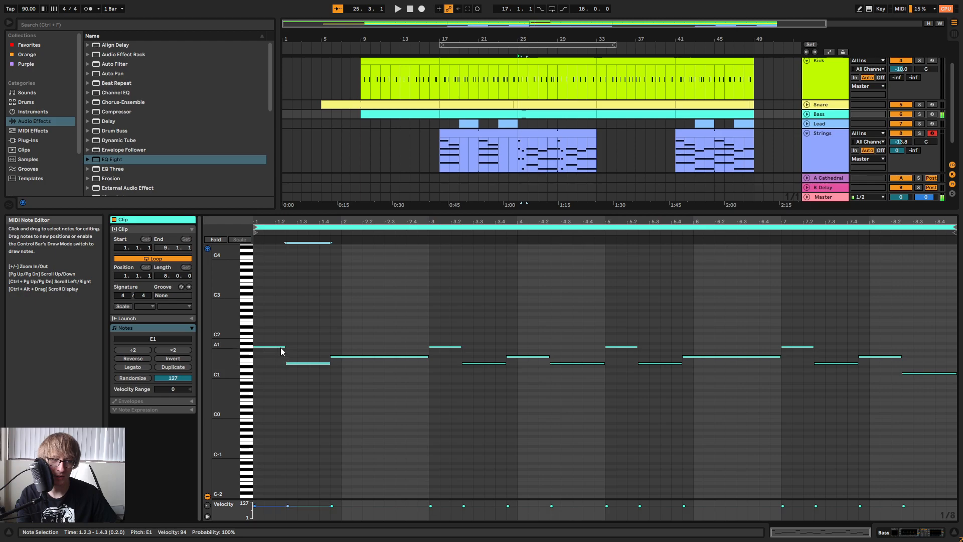
Examine and audition the opening chords of the Synth Chords clip at bar 25, including the low D3.
{"action": "scroll", "coordinate": [554, 102], "scroll_direction": "up", "scroll_amount": 3}
{"action": "left_click", "coordinate": [558, 71]}
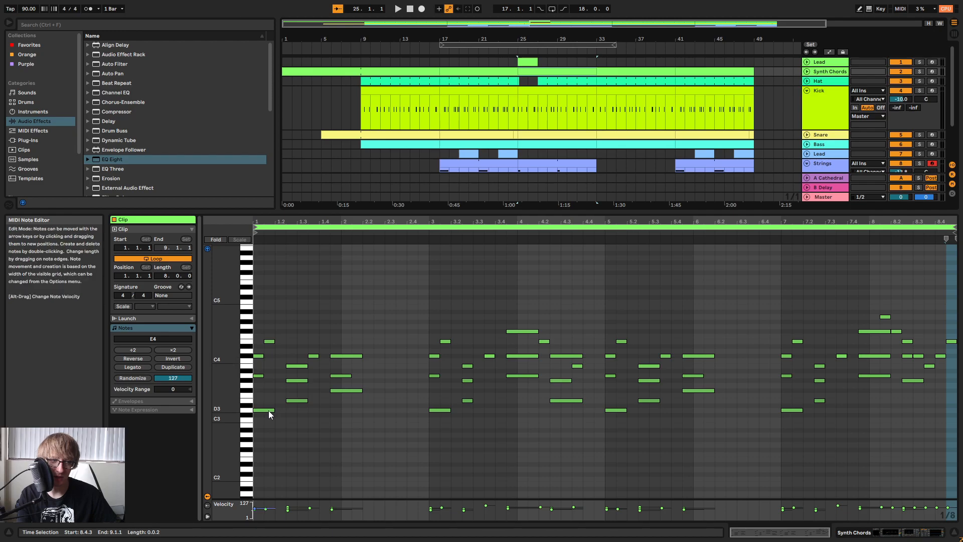
{"action": "left_click_drag", "start_coordinate": [257, 429], "coordinate": [267, 409]}
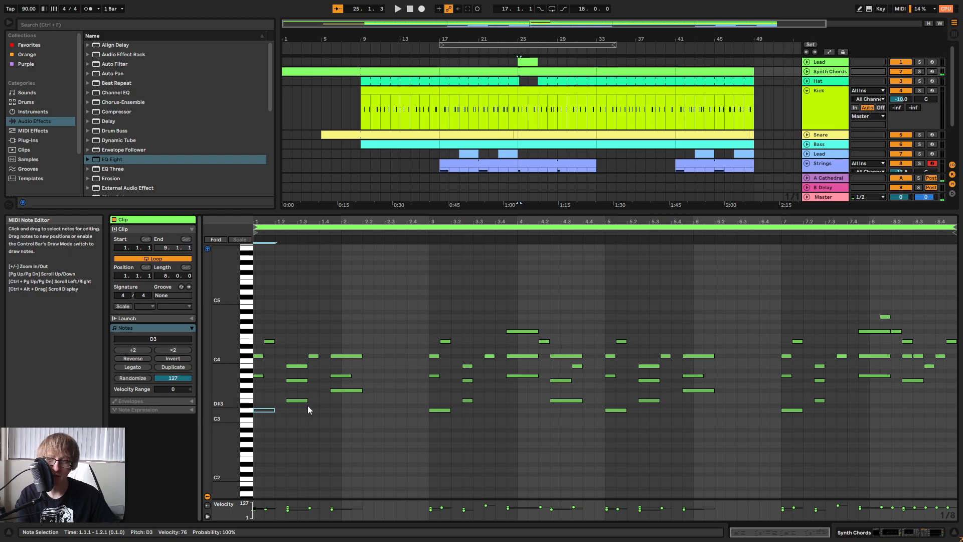
{"action": "key", "text": "space"}
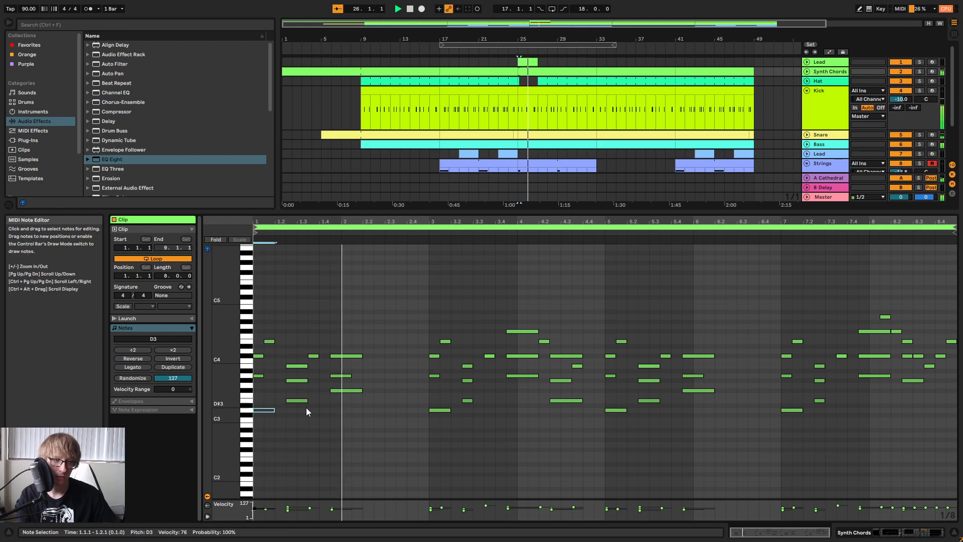
{"action": "key", "text": "space"}
{"action": "left_click_drag", "start_coordinate": [296, 416], "coordinate": [300, 362]}
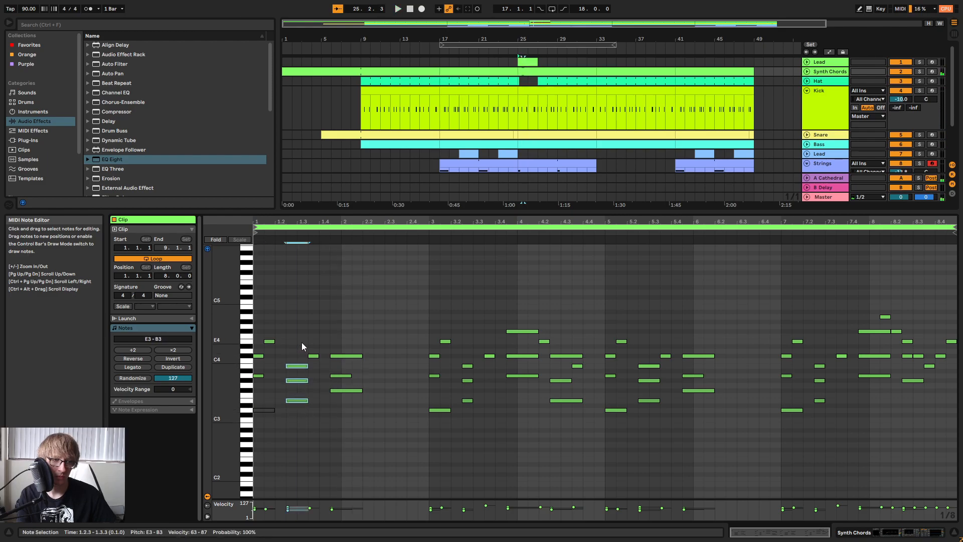
{"action": "left_click_drag", "start_coordinate": [333, 402], "coordinate": [351, 341]}
{"action": "key", "text": "space"}
{"action": "left_click_drag", "start_coordinate": [267, 427], "coordinate": [265, 394]}
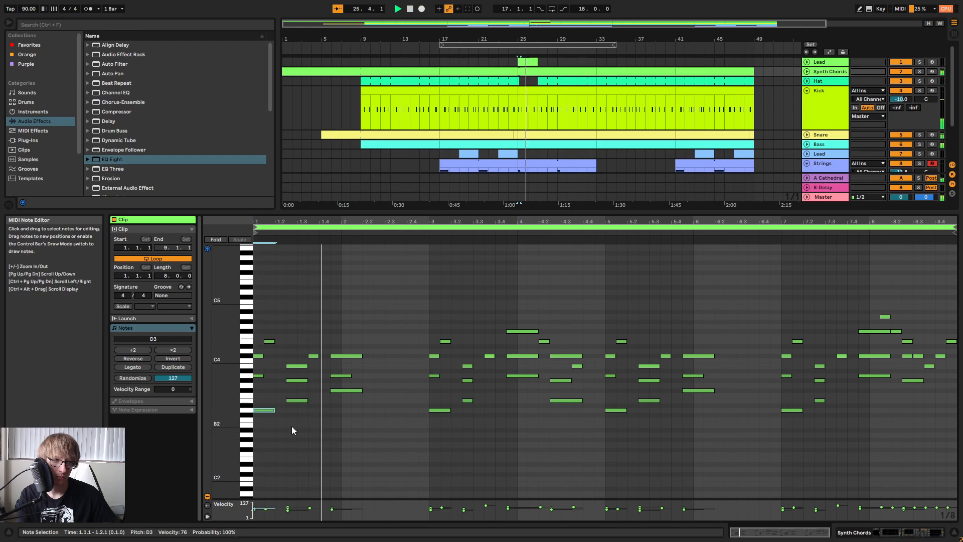
Delete all the low D3 notes from the Synth Chords clip at bar 25 and unfold the track in the arrangement.
{"action": "left_click_drag", "start_coordinate": [871, 425], "coordinate": [255, 409]}
{"action": "key", "text": "Delete"}
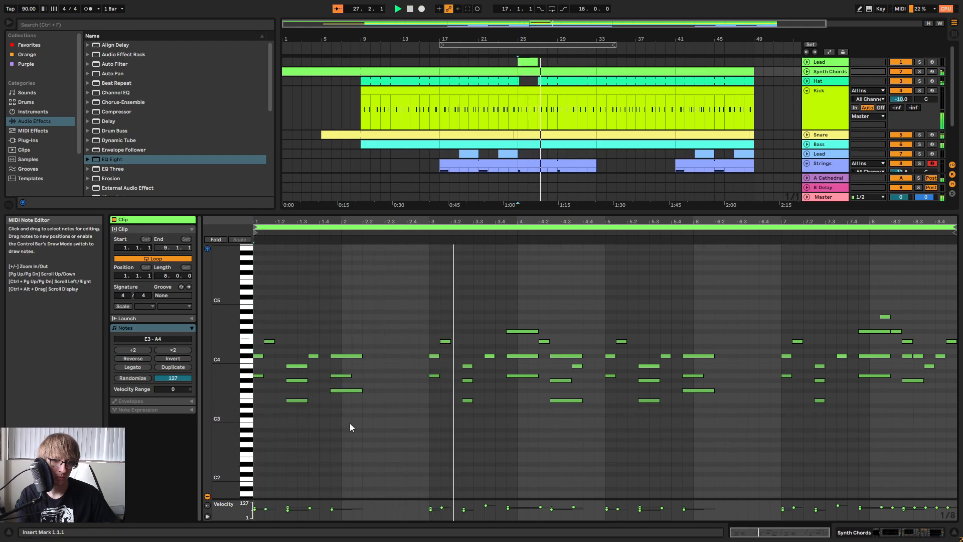
{"action": "left_click", "coordinate": [645, 99]}
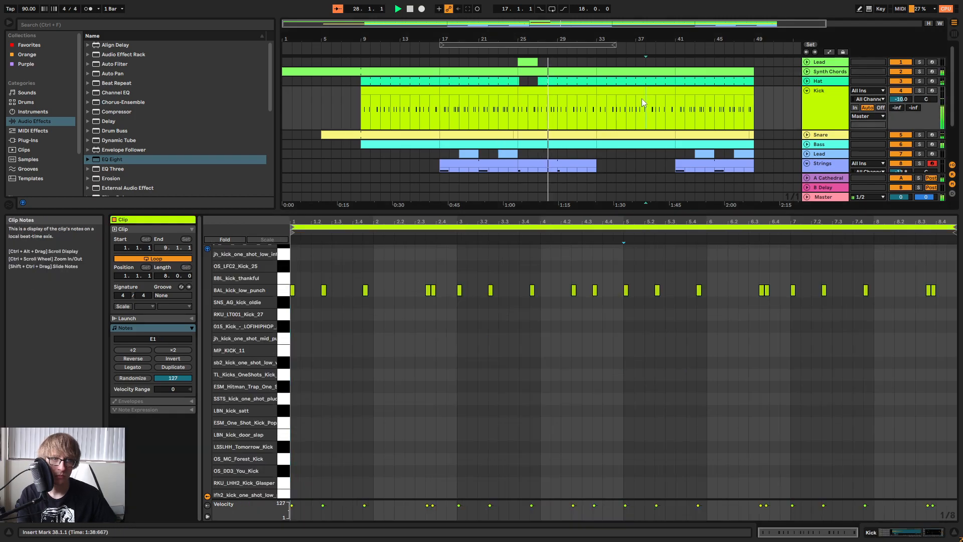
{"action": "left_click", "coordinate": [806, 71]}
{"action": "left_click", "coordinate": [604, 101]}
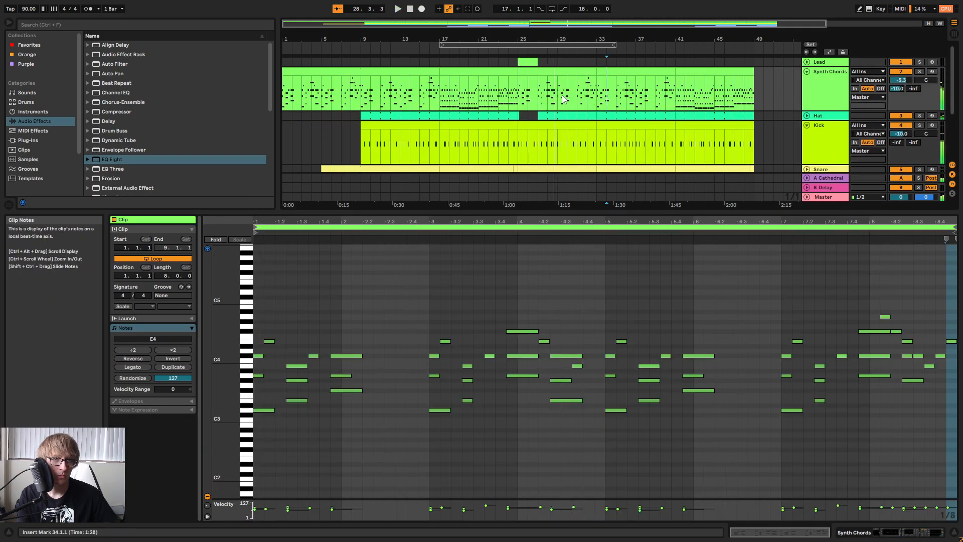
Copy the edited bar 25 Synth Chords clip over bars 1 to 17, and extend the bar 25 clip to bar 41.
{"action": "left_click", "coordinate": [548, 71]}
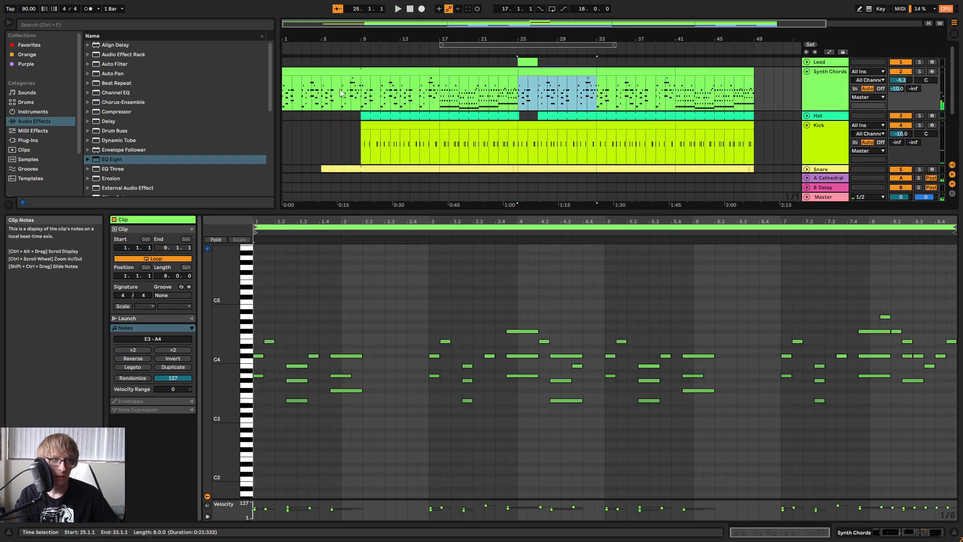
{"action": "left_click", "coordinate": [286, 72]}
{"action": "key", "text": "ctrl+v"}
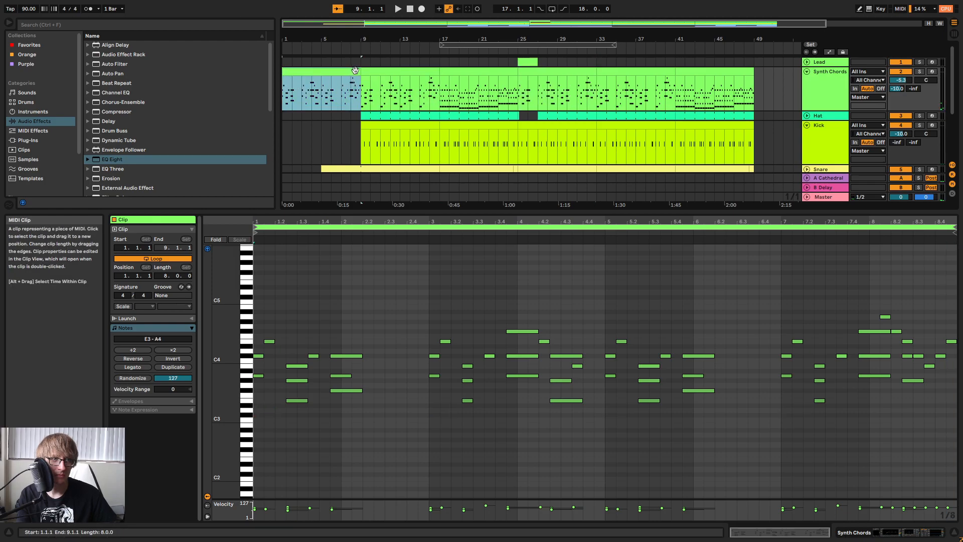
{"action": "left_click_drag", "start_coordinate": [360, 72], "coordinate": [443, 81]}
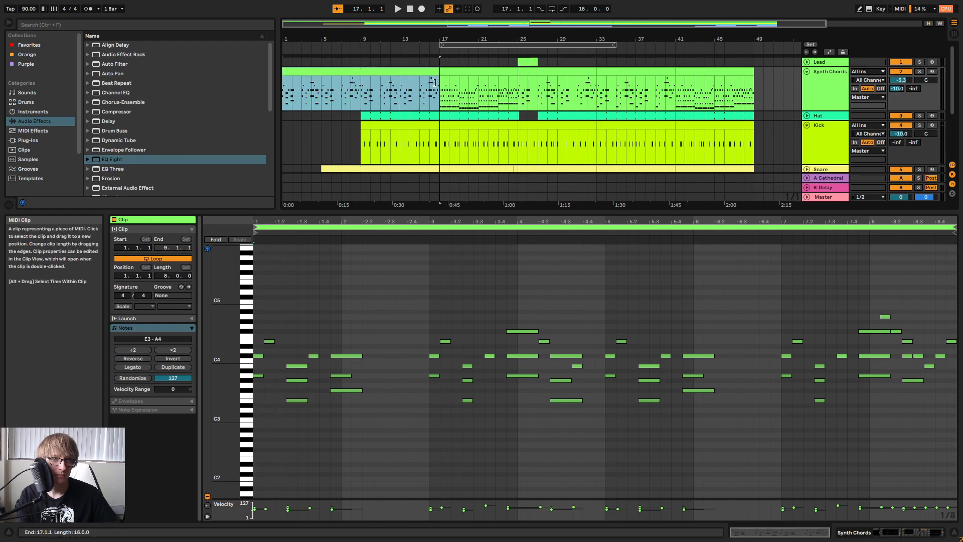
{"action": "left_click_drag", "start_coordinate": [520, 88], "coordinate": [654, 74]}
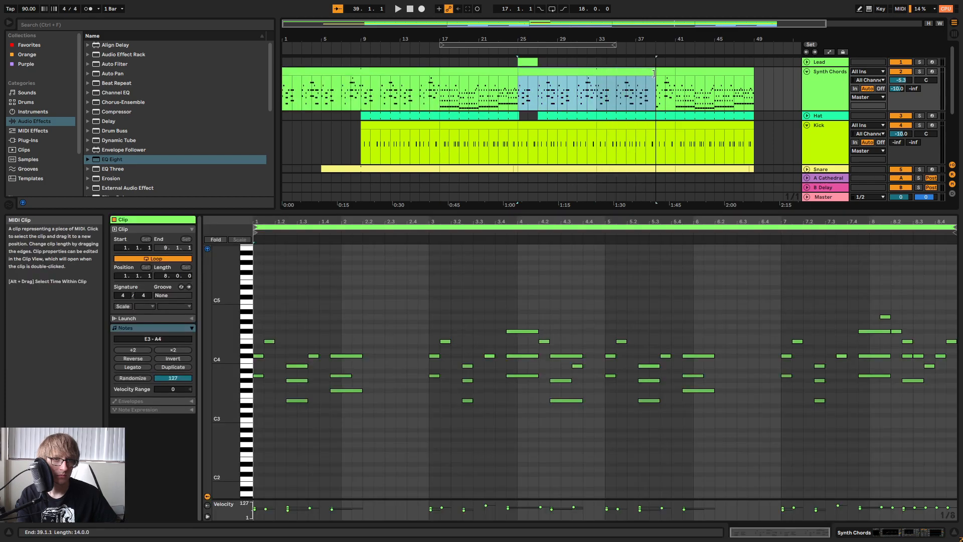
Listen to the arrangement from bar 25 while checking the lower range of the Synth Chords clip.
{"action": "key", "text": "space"}
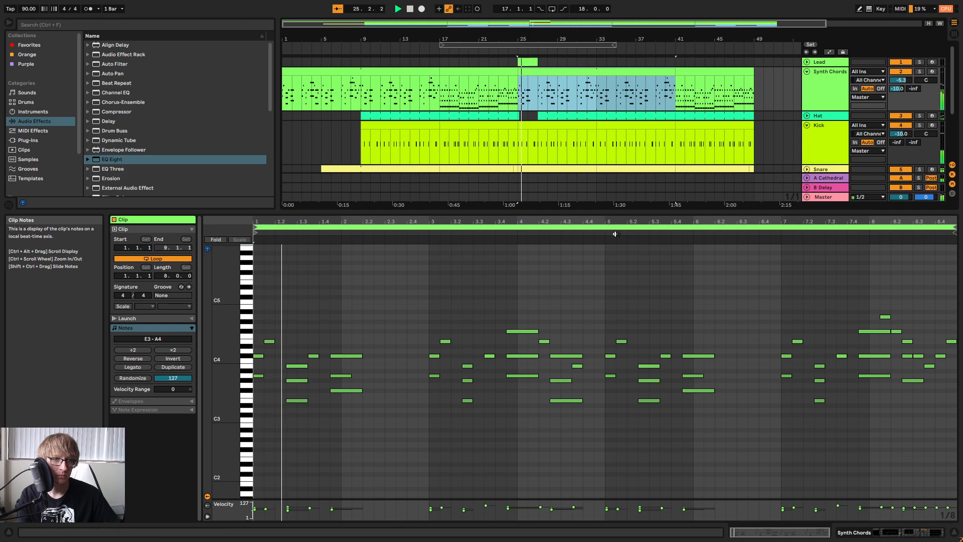
{"action": "left_click", "coordinate": [310, 302]}
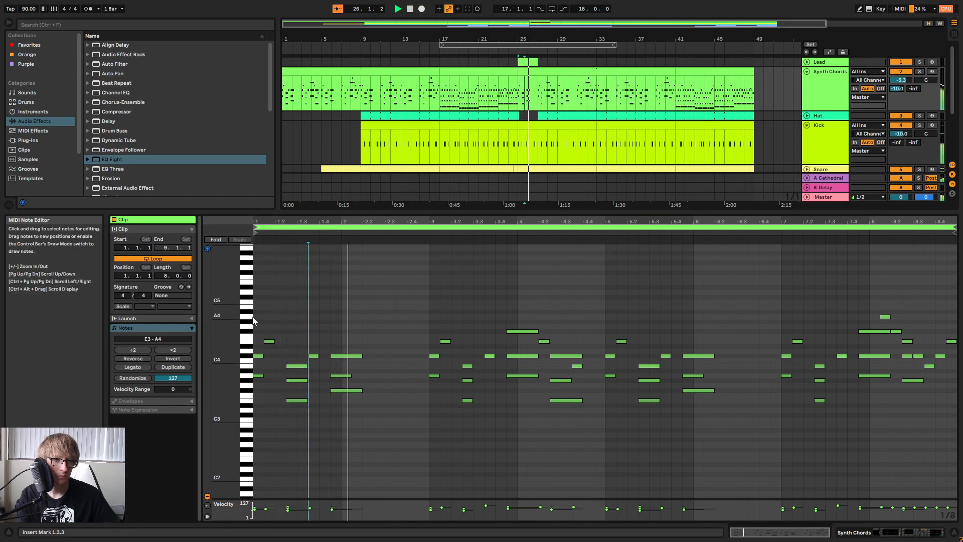
{"action": "mouse_move", "coordinate": [237, 315]}
{"action": "left_mouse_down"}
{"action": "mouse_move", "coordinate": [254, 313]}
{"action": "mouse_move", "coordinate": [232, 300]}
{"action": "left_mouse_up"}
{"action": "scroll", "coordinate": [514, 335], "scroll_direction": "down", "scroll_amount": 4}
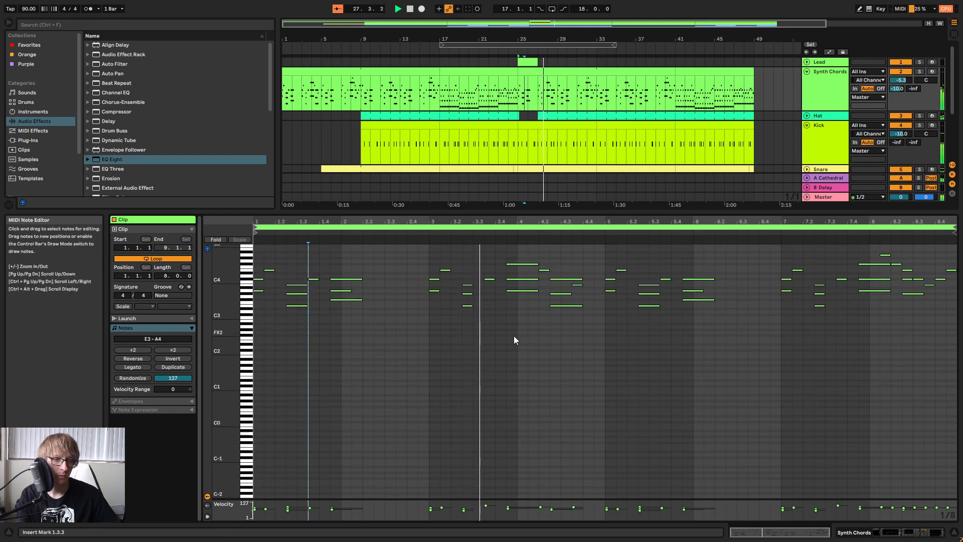
{"action": "left_click", "coordinate": [649, 336]}
{"action": "left_click", "coordinate": [634, 141]}
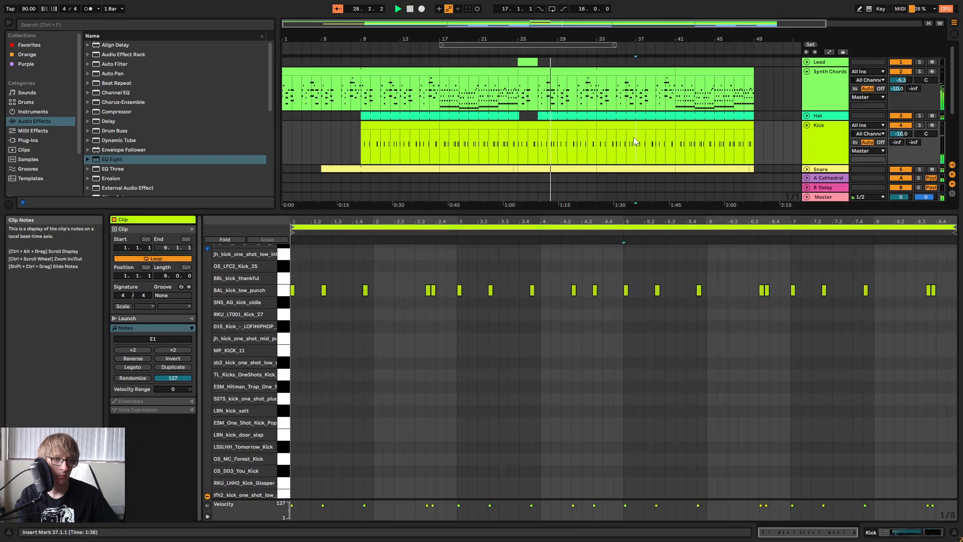
{"action": "left_click", "coordinate": [581, 138]}
{"action": "scroll", "coordinate": [579, 139], "scroll_direction": "down", "scroll_amount": 3}
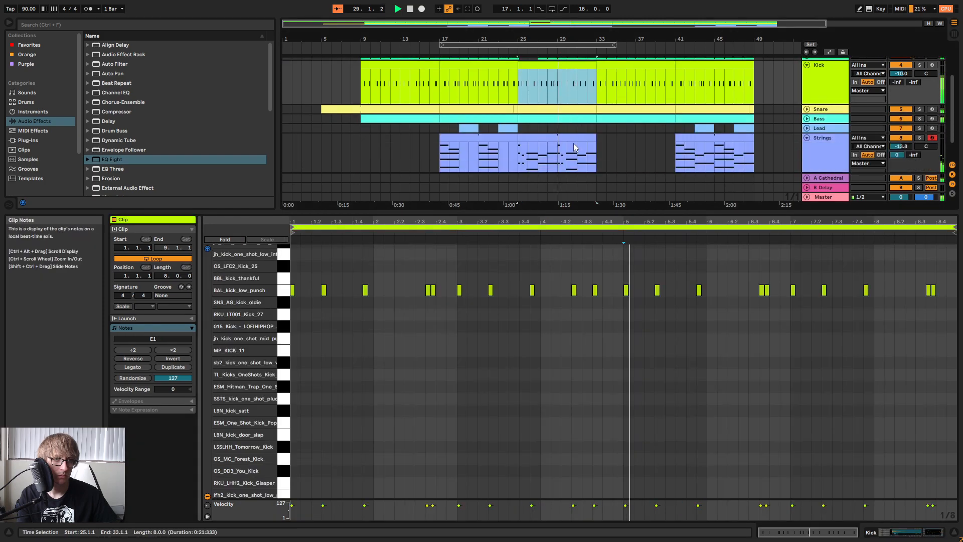
Reopen the Strings clip at bar 25 and audition its opening chords.
{"action": "left_click", "coordinate": [573, 139]}
{"action": "left_click", "coordinate": [538, 305]}
{"action": "key", "text": "space"}
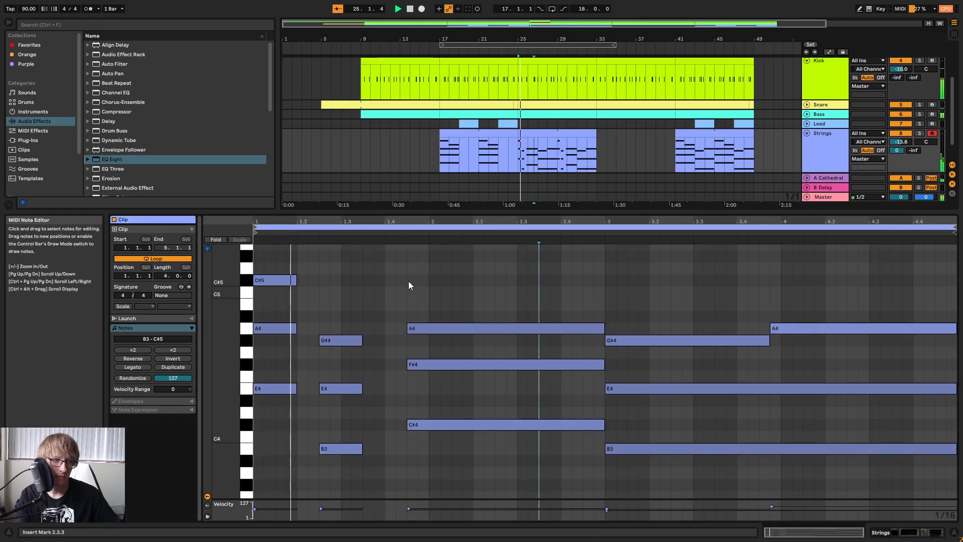
{"action": "scroll", "coordinate": [404, 283], "scroll_direction": "up", "scroll_amount": 2}
{"action": "scroll", "coordinate": [397, 287], "scroll_direction": "up", "scroll_amount": 3}
{"action": "key", "text": "space"}
Add a B4 from 1.2.3 to 1.3.3 to the second Strings chord, delete its B3, and audition the change.
{"action": "left_click", "coordinate": [288, 264]}
{"action": "double_click", "coordinate": [324, 285]}
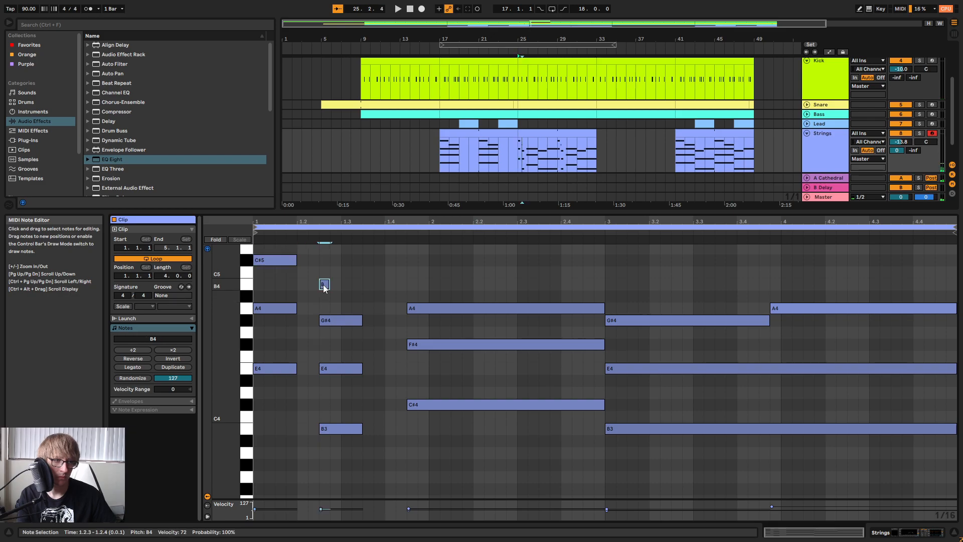
{"action": "left_click_drag", "start_coordinate": [336, 285], "coordinate": [362, 294]}
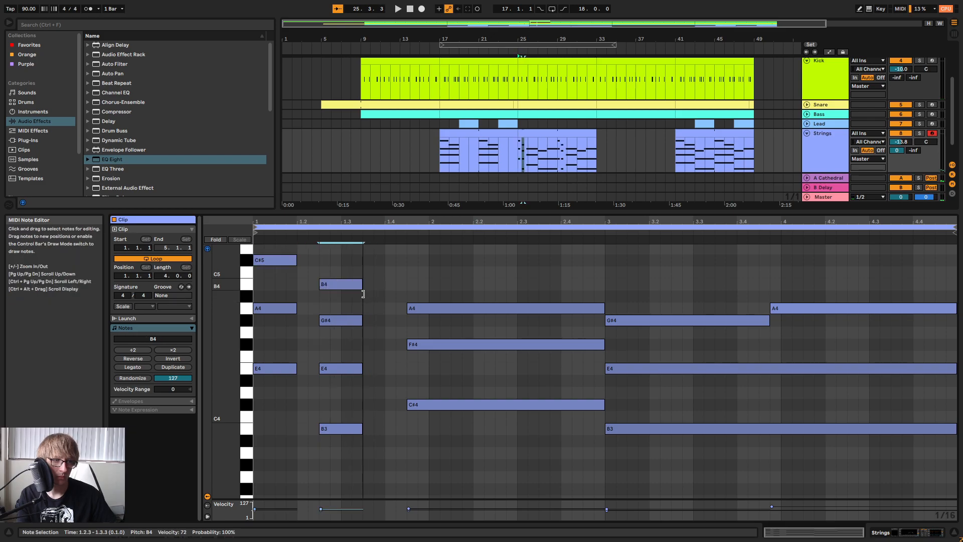
{"action": "key", "text": "Delete"}
{"action": "key", "text": "space"}
{"action": "scroll", "coordinate": [372, 394], "scroll_direction": "up", "scroll_amount": 4}
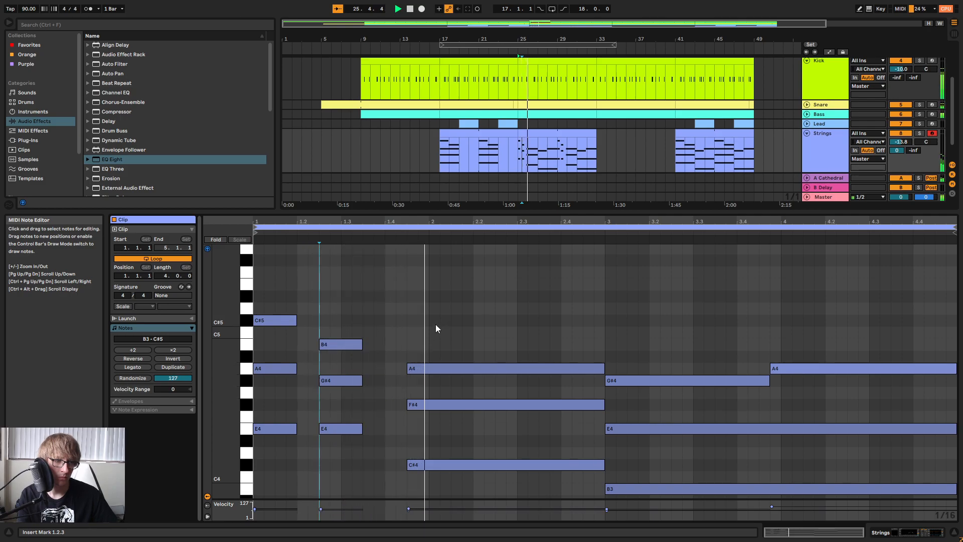
{"action": "scroll", "coordinate": [478, 301], "scroll_direction": "down", "scroll_amount": 4}
{"action": "key", "text": "space"}
Shorten the third Strings chord's F#4 and C#4 so both start at 2.2.1, auditioning the staggered entry.
{"action": "left_click_drag", "start_coordinate": [542, 268], "coordinate": [544, 320]}
{"action": "left_click_drag", "start_coordinate": [576, 249], "coordinate": [534, 427]}
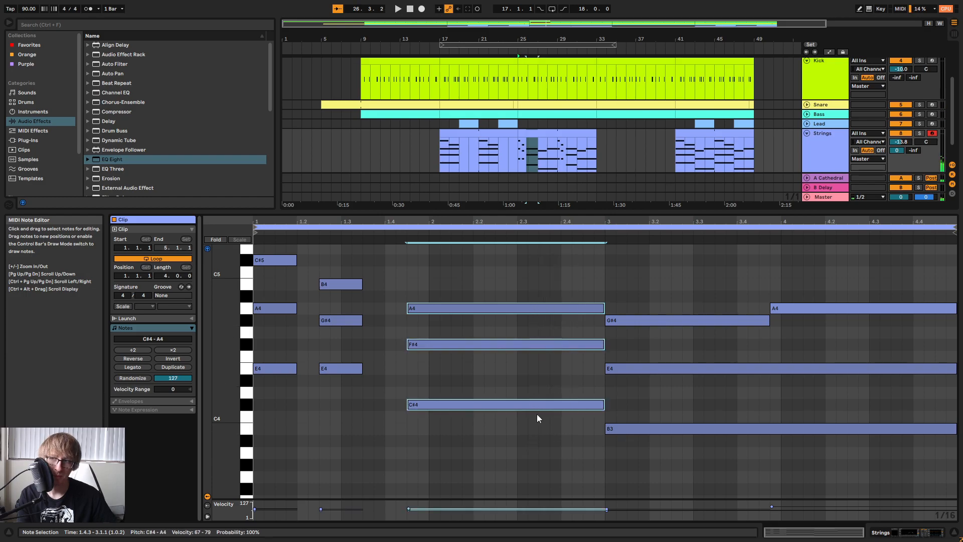
{"action": "left_click", "coordinate": [442, 279]}
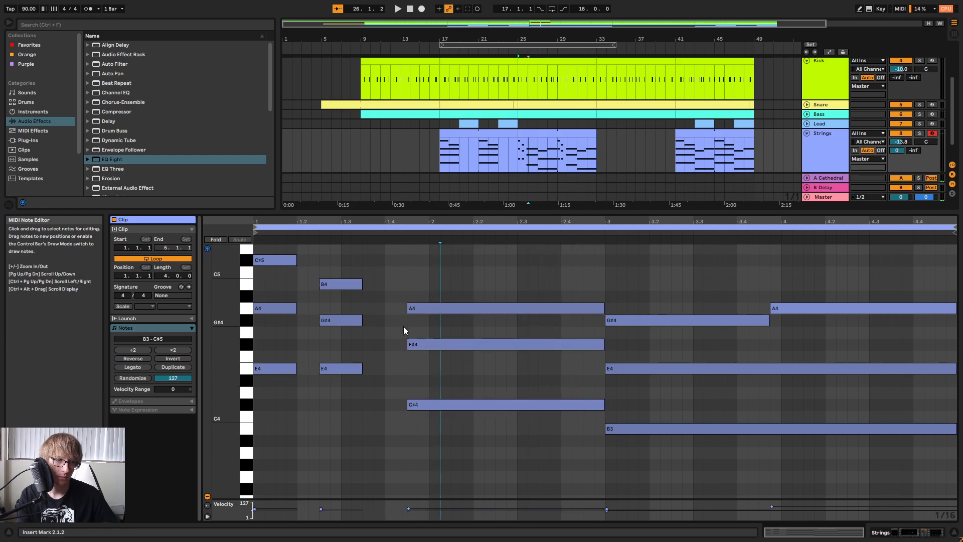
{"action": "left_click_drag", "start_coordinate": [408, 345], "coordinate": [473, 345]}
{"action": "left_click", "coordinate": [407, 404]}
{"action": "left_click_drag", "start_coordinate": [407, 404], "coordinate": [518, 404]}
{"action": "key", "text": "space"}
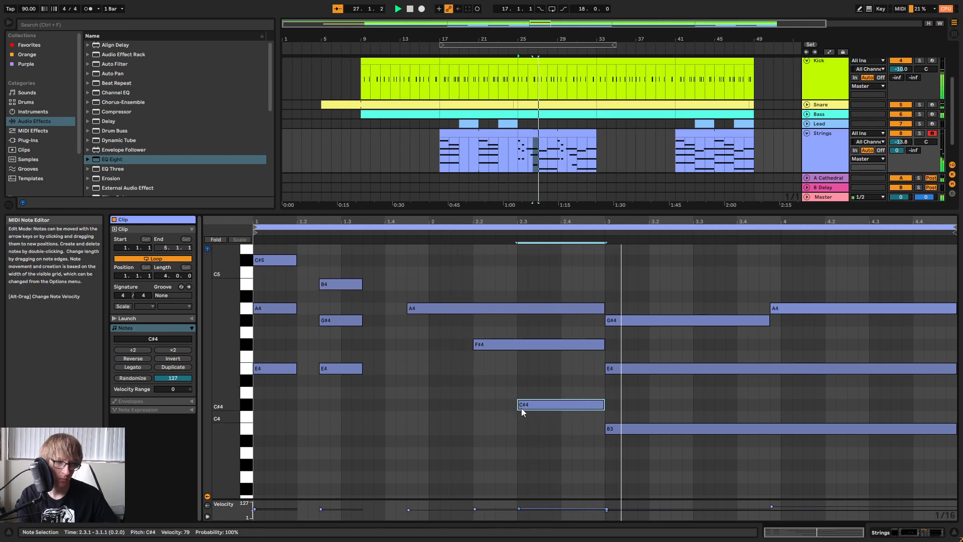
{"action": "key", "text": "space"}
{"action": "left_click_drag", "start_coordinate": [518, 406], "coordinate": [472, 411]}
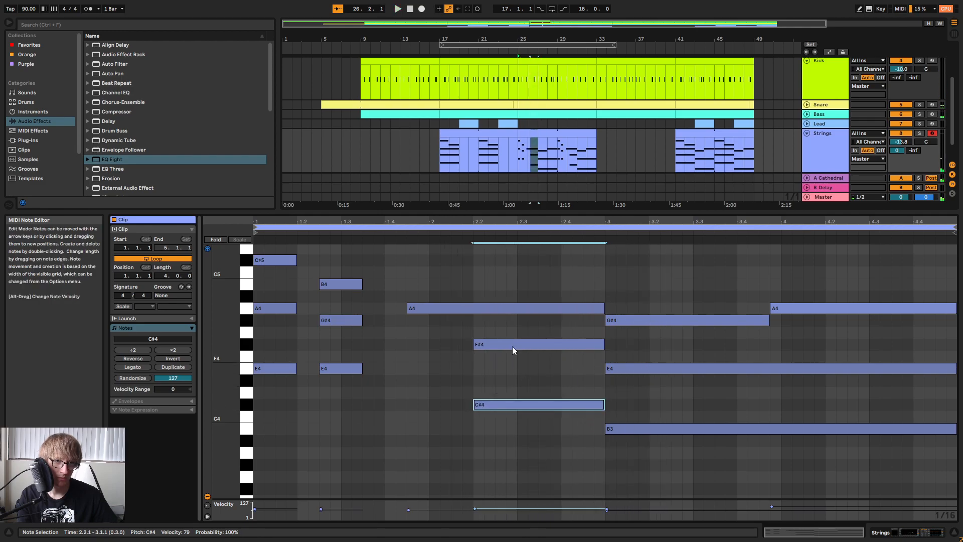
Delete the Strings clips from bar 25 to bar 33 and play the arrangement from bar 17.
{"action": "left_click", "coordinate": [565, 132]}
{"action": "key", "text": "Delete"}
{"action": "left_click", "coordinate": [442, 53]}
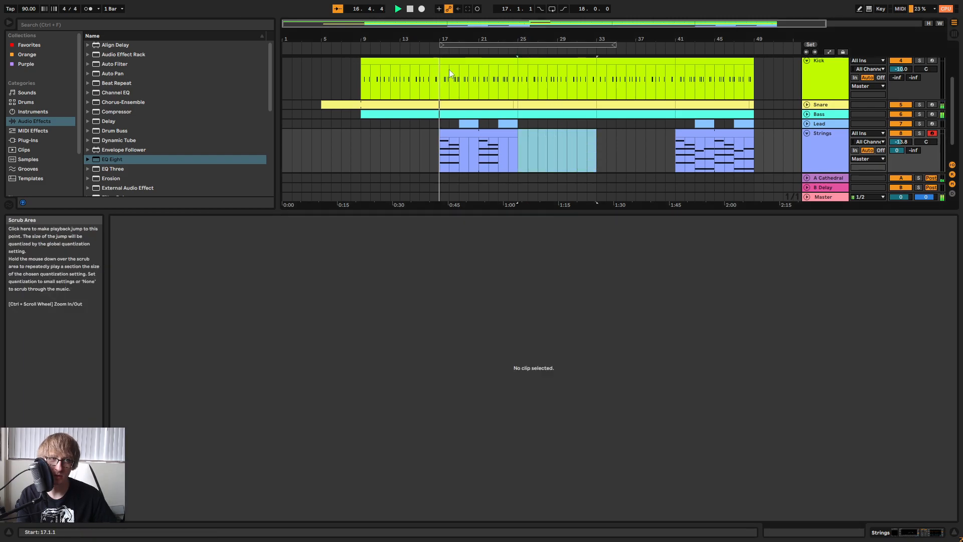
Shrink the clip view, lower the Strings track volume to -14.8 dB in the Session mixer, and return to the arrangement.
{"action": "left_click_drag", "start_coordinate": [618, 214], "coordinate": [552, 396]}
{"action": "key", "text": "Tab"}
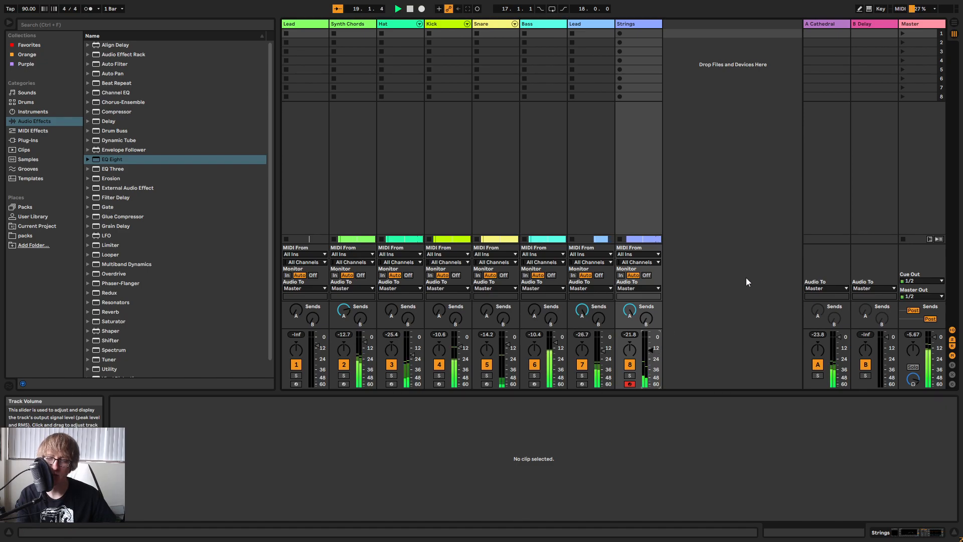
{"action": "key", "text": "Tab"}
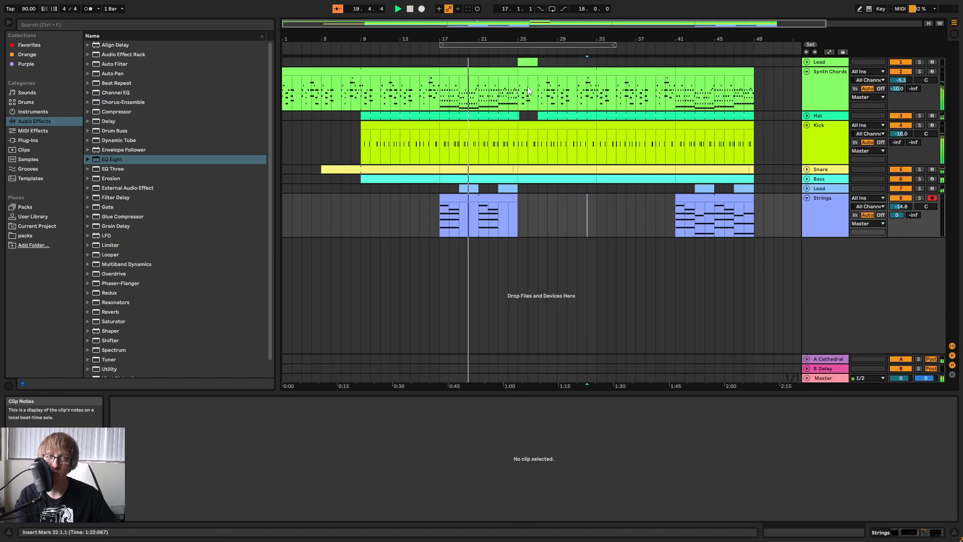
Check the Strings track level in the Session mixer during playback and return to the arrangement around bar 25.
{"action": "left_click", "coordinate": [577, 224]}
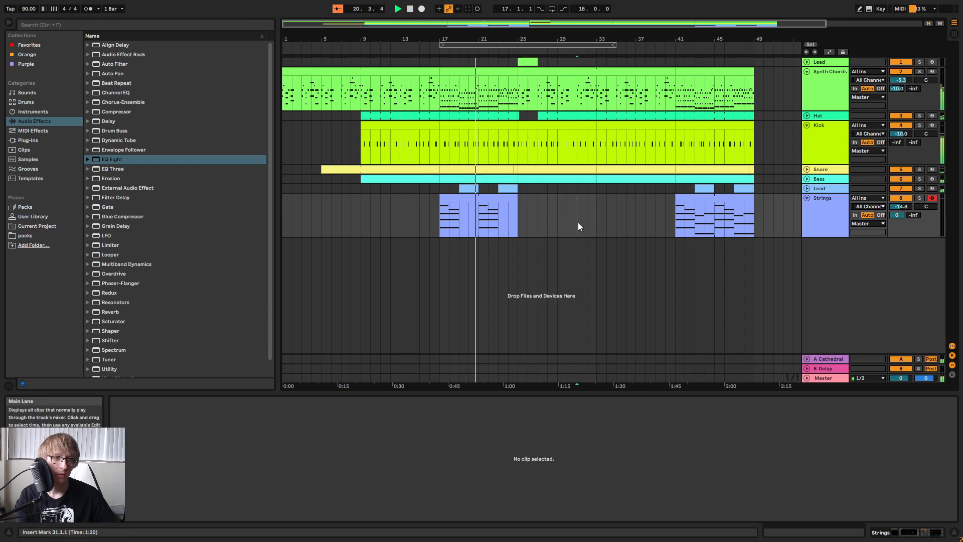
{"action": "key", "text": "Tab"}
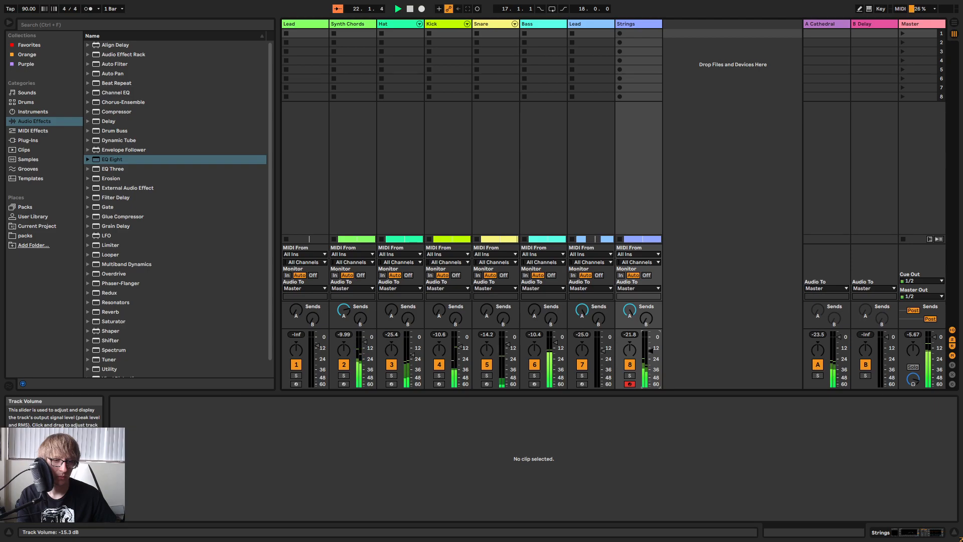
{"action": "key", "text": "Tab"}
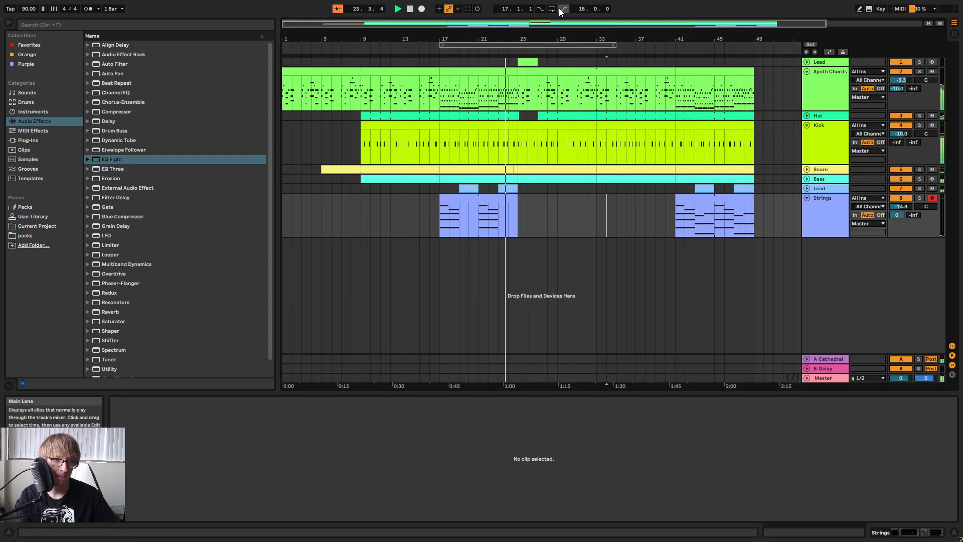
{"action": "left_click_drag", "start_coordinate": [529, 40], "coordinate": [729, 59]}
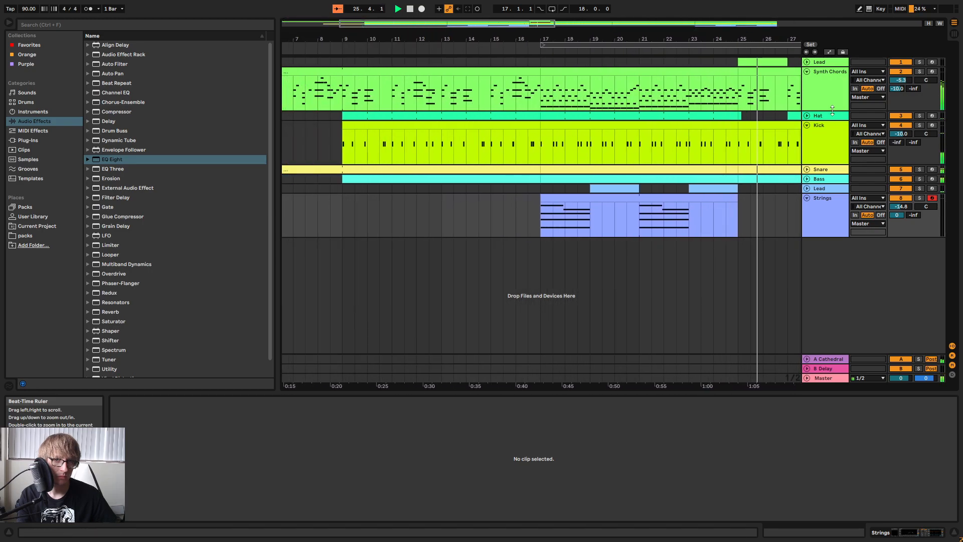
Fold the Kick track in the arrangement and stop playback.
{"action": "left_click", "coordinate": [807, 125]}
{"action": "left_click_drag", "start_coordinate": [551, 41], "coordinate": [501, 25]}
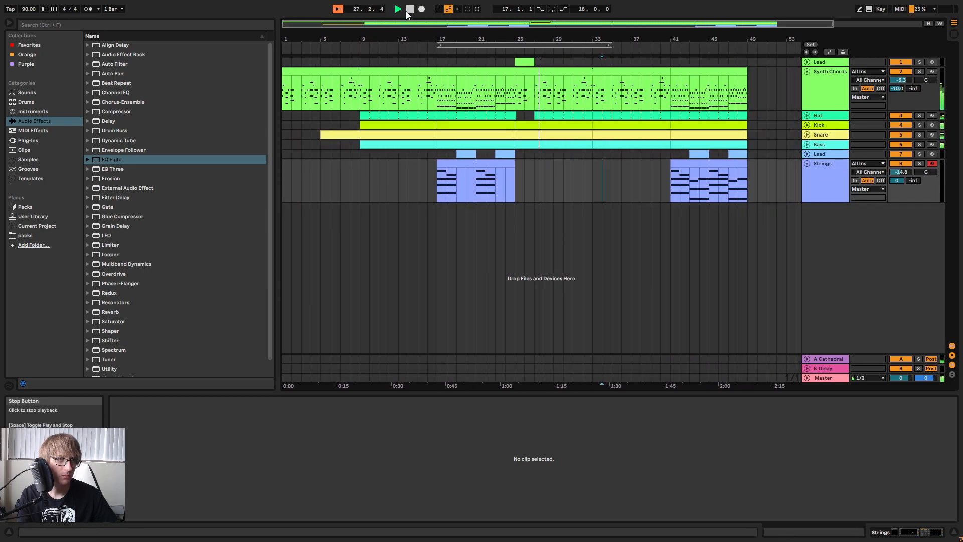
{"action": "left_click", "coordinate": [411, 9]}
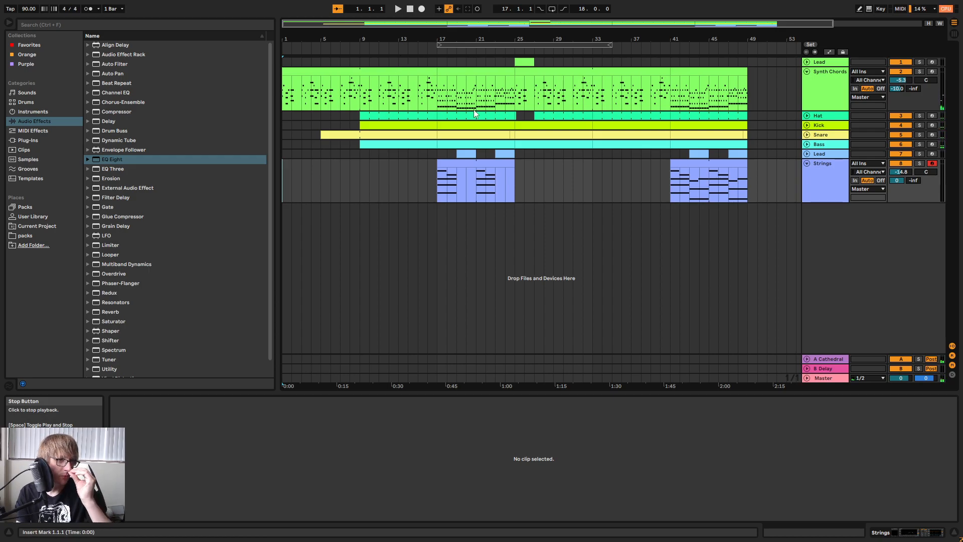
Check the empty Lead and Strings span from bar 25 to bar 41, and play the arrangement from bar 1.
{"action": "left_click_drag", "start_coordinate": [514, 166], "coordinate": [660, 148]}
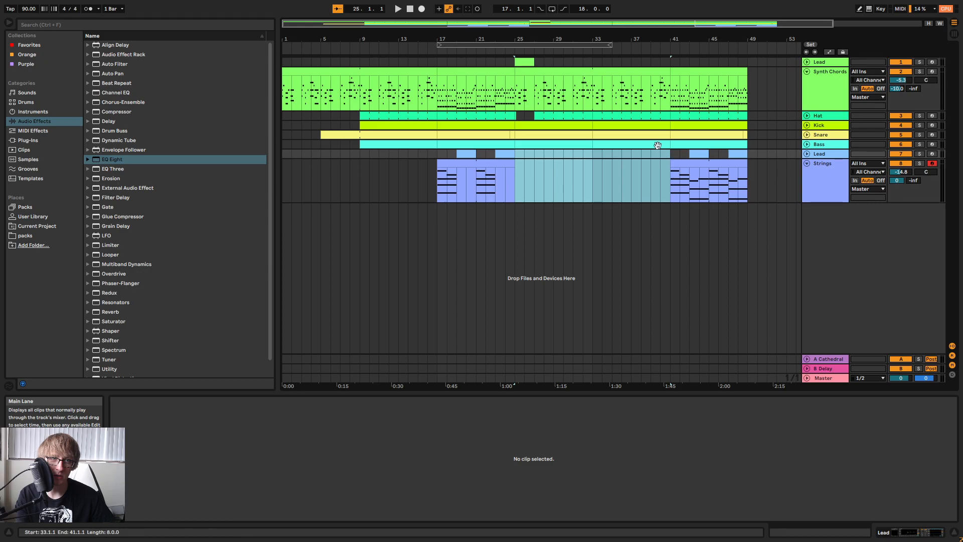
{"action": "left_click", "coordinate": [411, 10]}
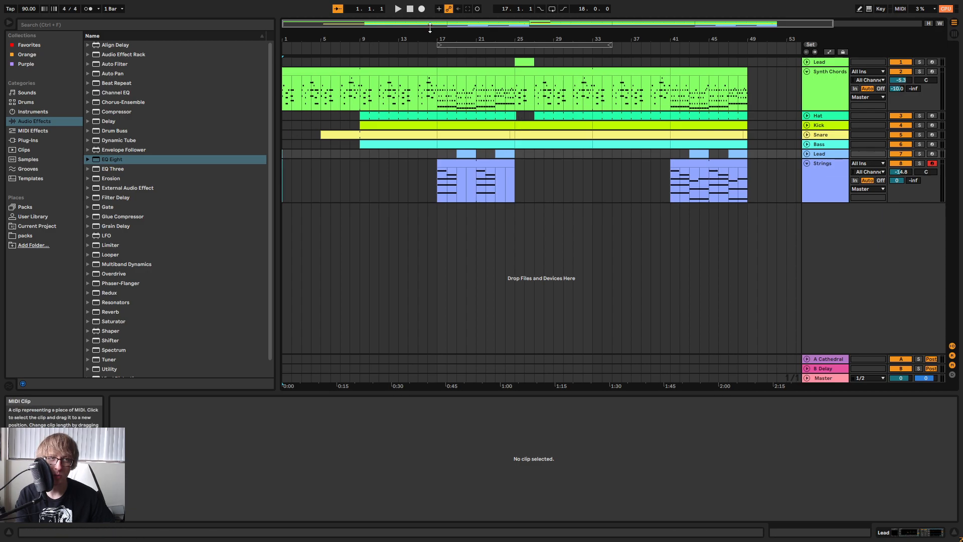
{"action": "left_click", "coordinate": [398, 9]}
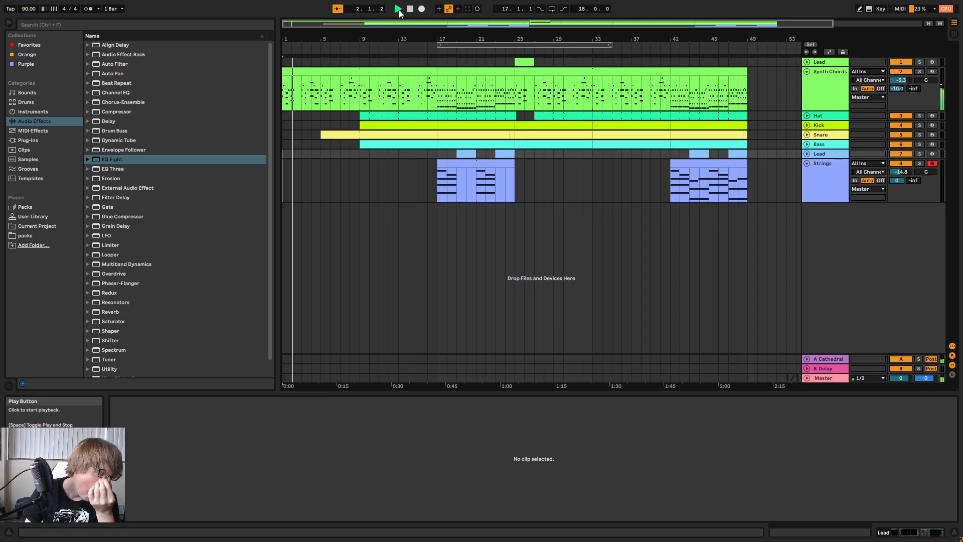
Show the Auto Filter Frequency automation lane on the Synth Chords track.
{"action": "left_click", "coordinate": [826, 86]}
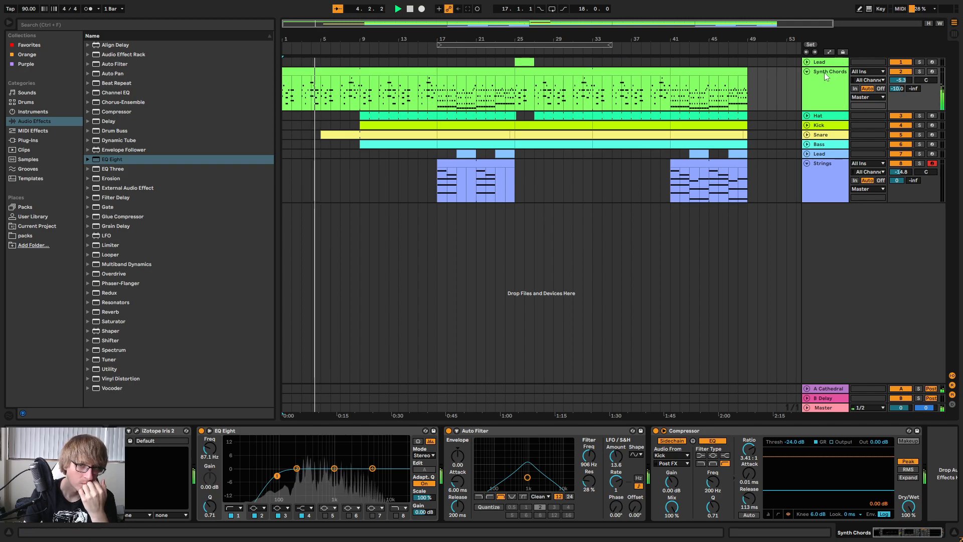
{"action": "left_click", "coordinate": [829, 52]}
{"action": "left_click", "coordinate": [814, 79]}
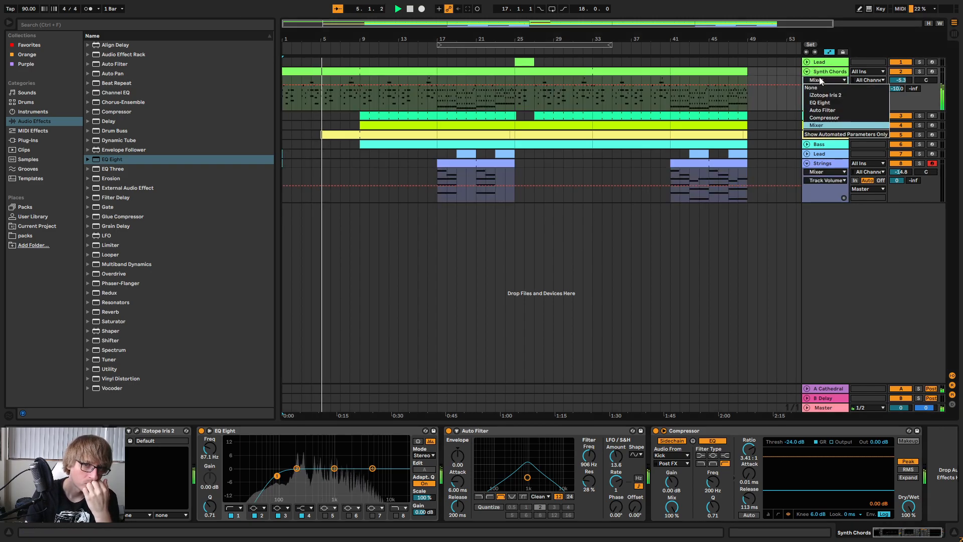
{"action": "left_click", "coordinate": [832, 108]}
{"action": "left_click", "coordinate": [826, 89]}
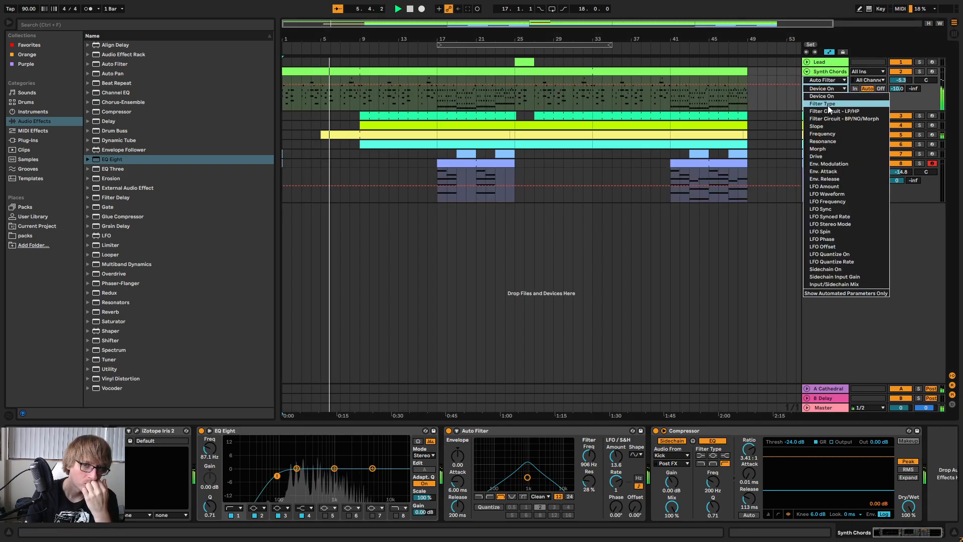
{"action": "left_click", "coordinate": [828, 134]}
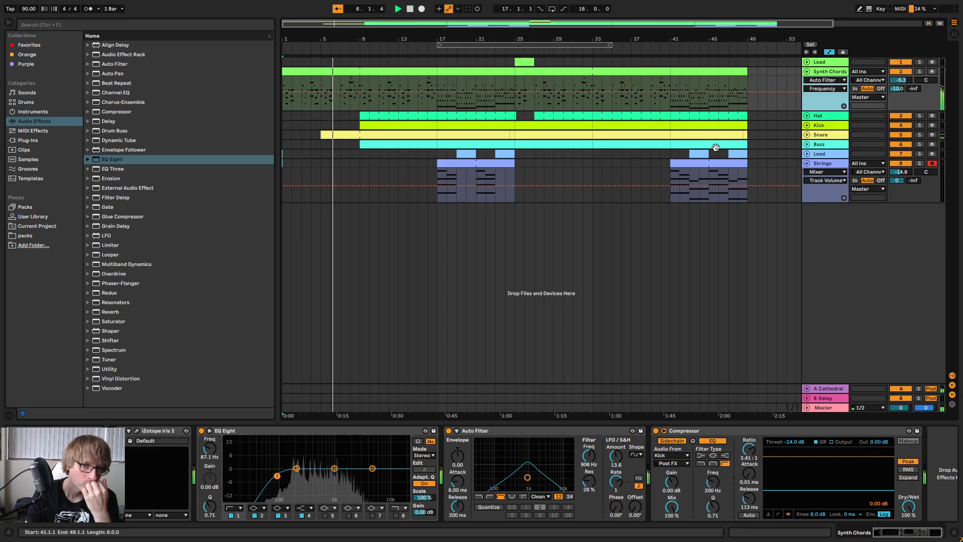
Automate the Synth Chords Auto Filter frequency to rise in a curve from bar 1 to 906 Hz at bar 9, and audition it.
{"action": "left_click", "coordinate": [319, 92]}
{"action": "left_click_drag", "start_coordinate": [292, 39], "coordinate": [255, 73]}
{"action": "key", "text": "space"}
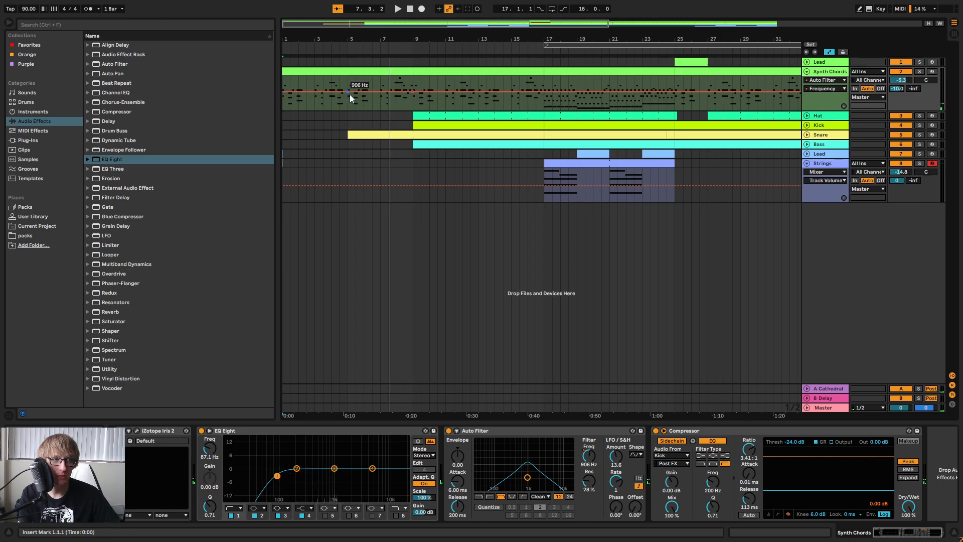
{"action": "left_click_drag", "start_coordinate": [283, 93], "coordinate": [283, 100]}
{"action": "key", "text": "space"}
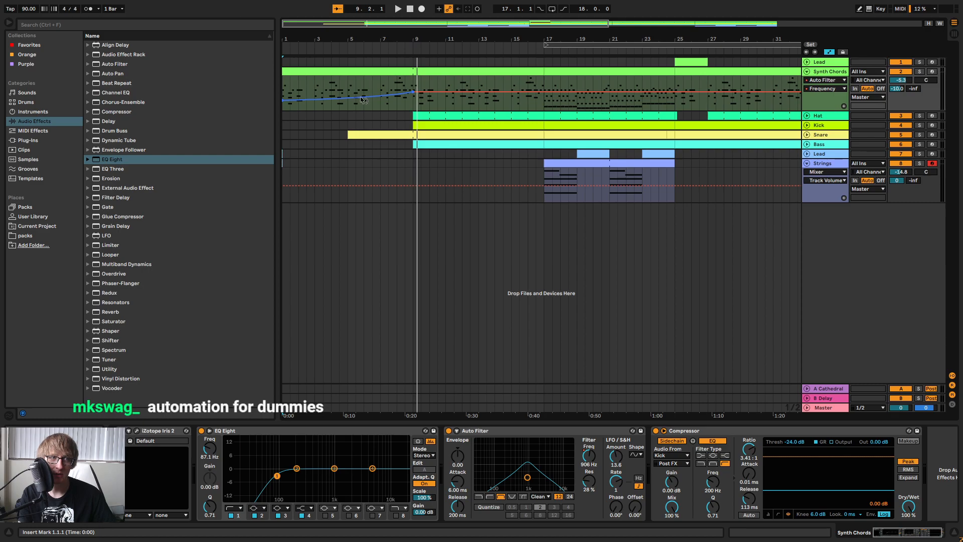
{"action": "key", "text": "space"}
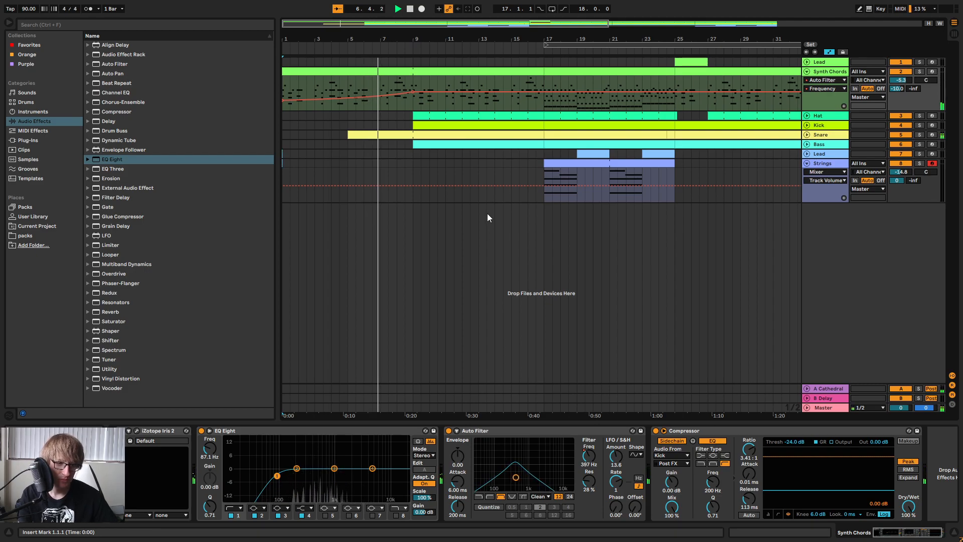
Fold the Strings track and keep the arrangement around bar 9 in view during playback.
{"action": "left_click", "coordinate": [487, 201]}
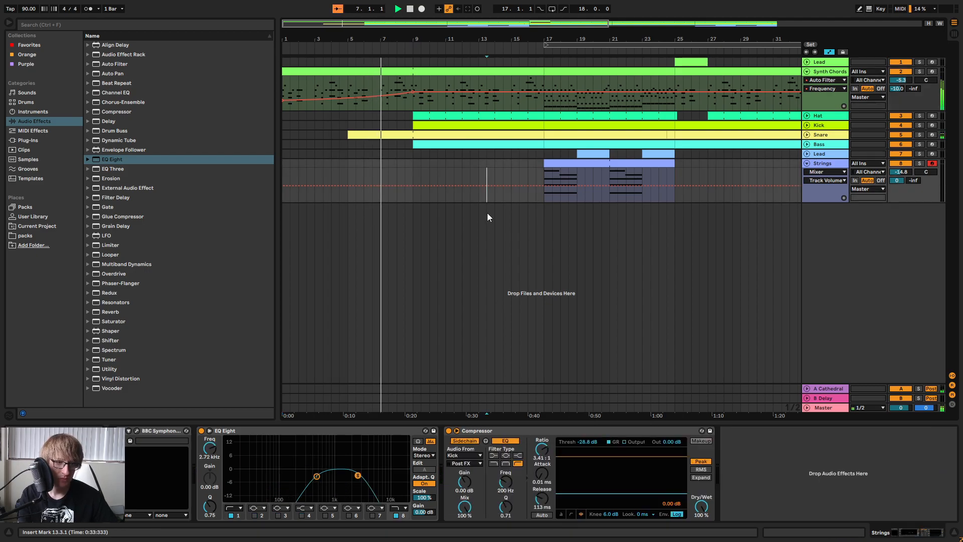
{"action": "left_click", "coordinate": [807, 164]}
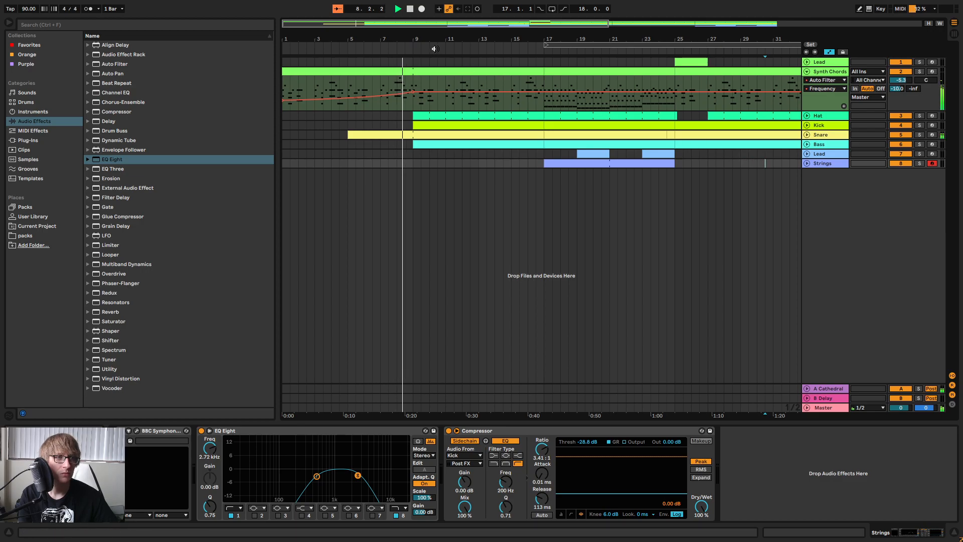
{"action": "left_click_drag", "start_coordinate": [427, 33], "coordinate": [424, 34]}
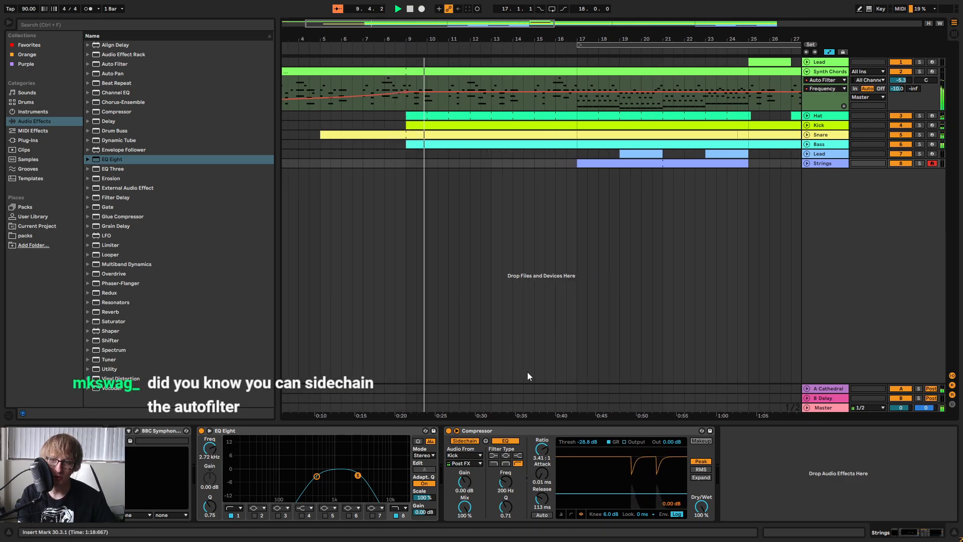
Examine the sidechain section and its input sources in the Synth Chords Auto Filter, and collapse the section again.
{"action": "left_click", "coordinate": [851, 74]}
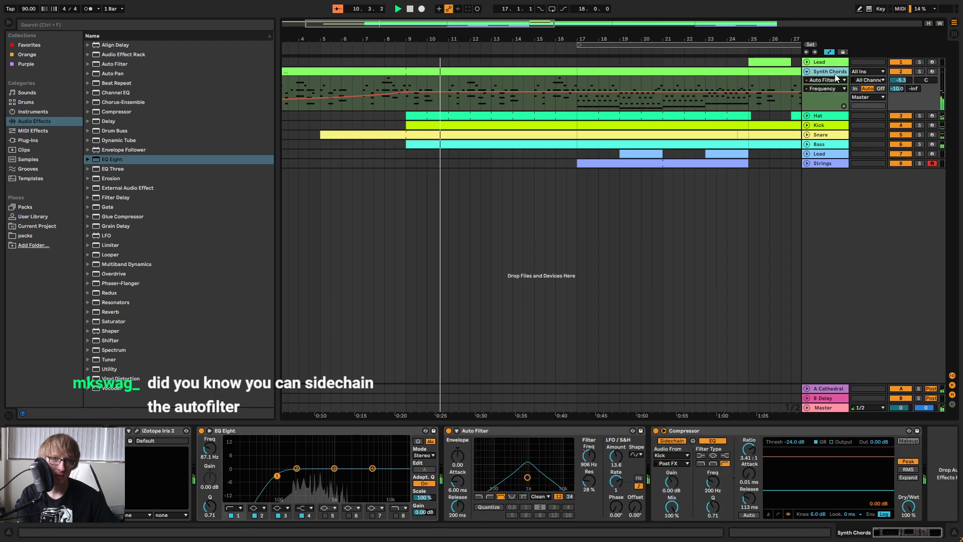
{"action": "left_click", "coordinate": [457, 431]}
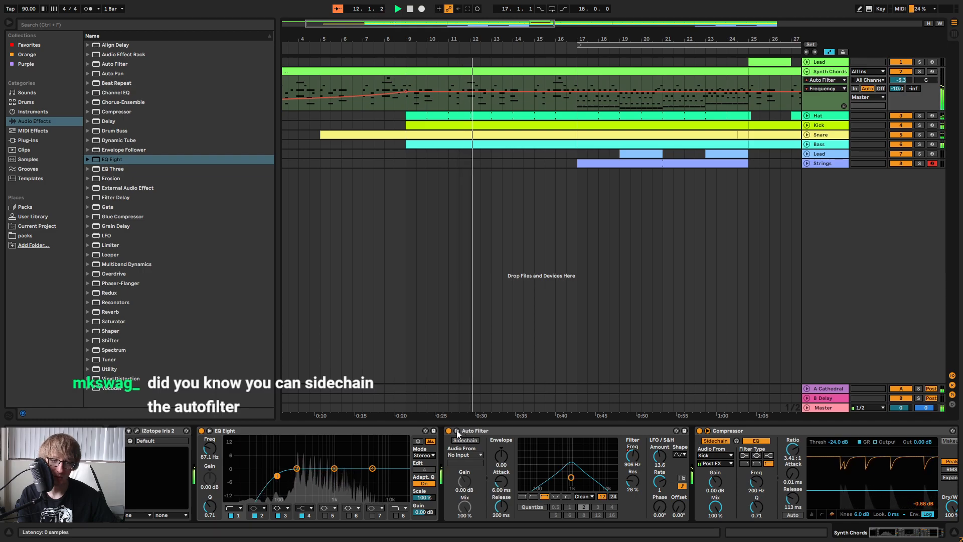
{"action": "left_click", "coordinate": [468, 455]}
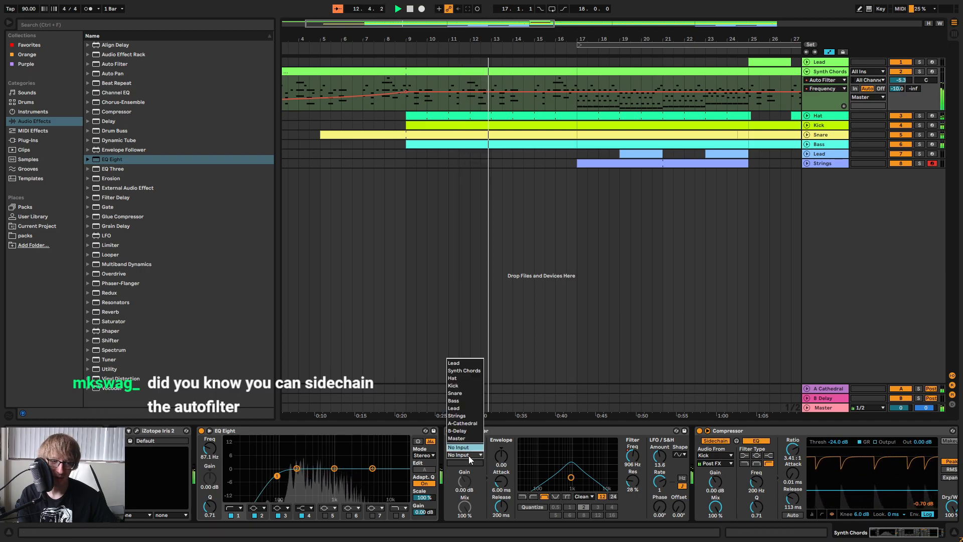
{"action": "left_click", "coordinate": [469, 456]}
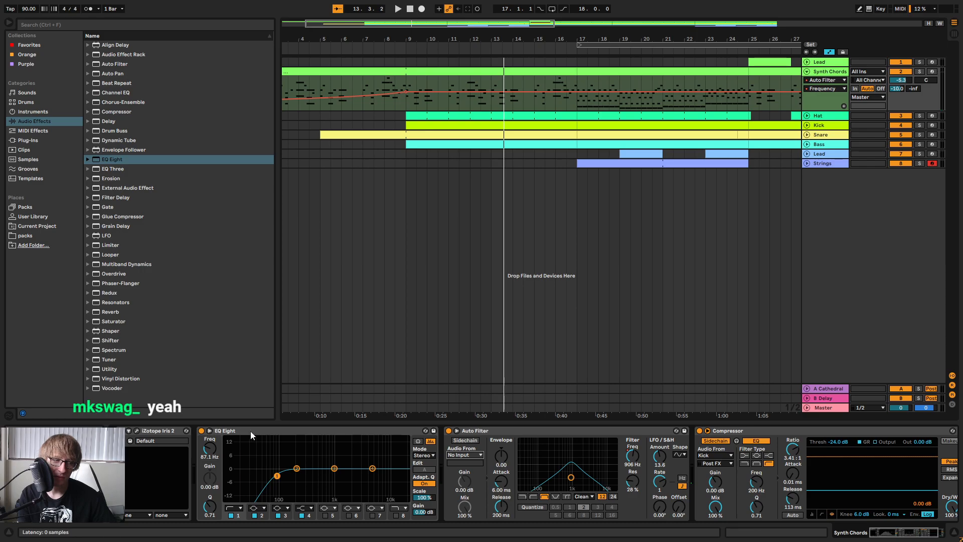
{"action": "left_click", "coordinate": [456, 431]}
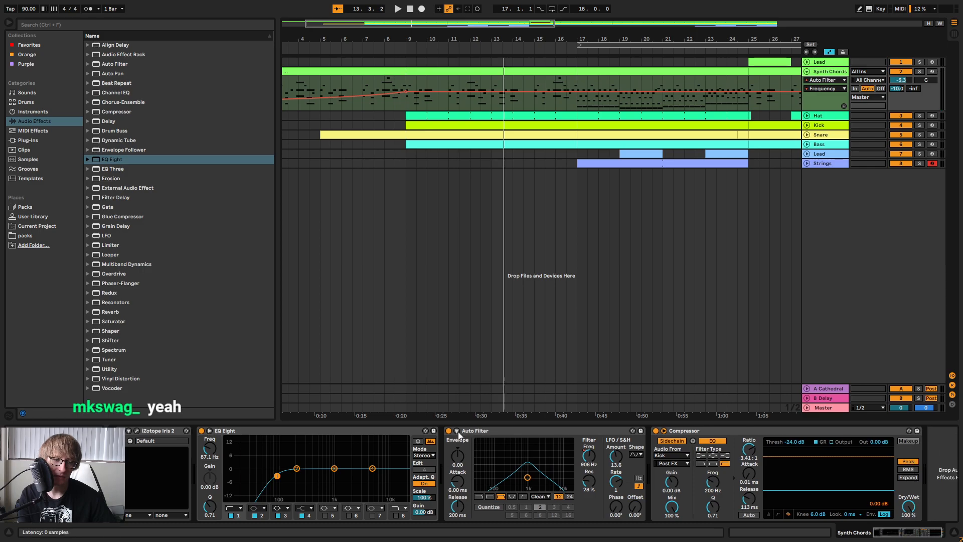
{"action": "left_click", "coordinate": [458, 432]}
{"action": "left_click", "coordinate": [457, 431]}
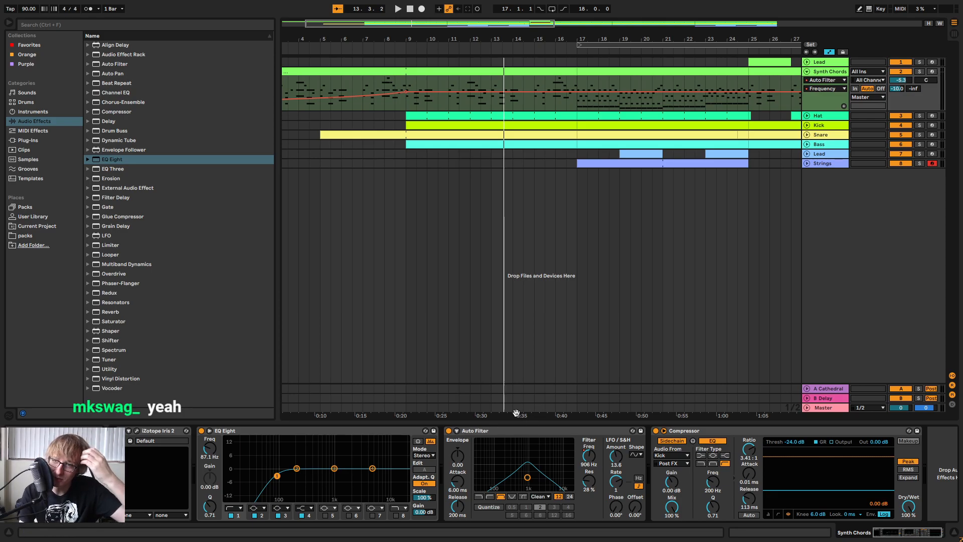
Resume playback and listen to the arrangement in the section after bar 17.
{"action": "key", "text": "space"}
{"action": "left_click_drag", "start_coordinate": [512, 40], "coordinate": [476, 56]}
{"action": "left_click", "coordinate": [472, 45]}
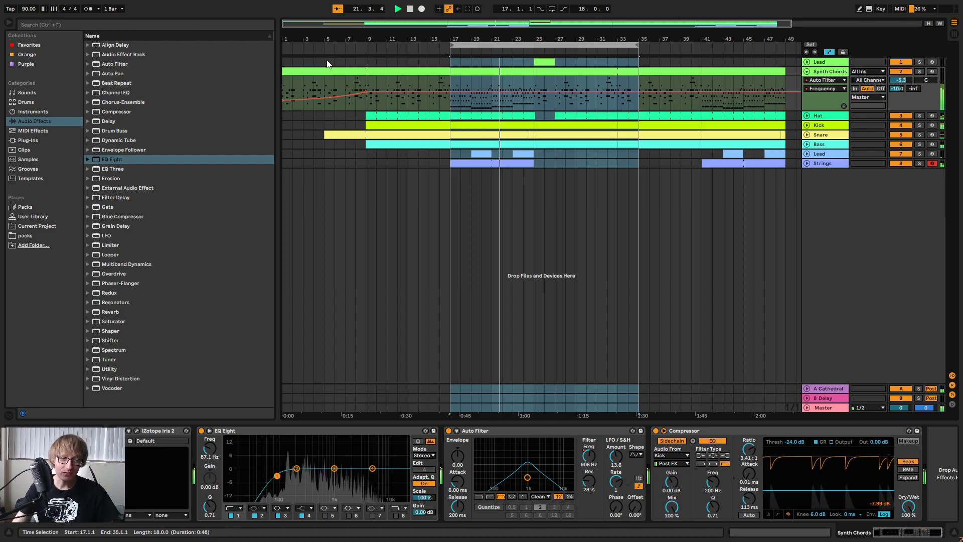
{"action": "left_click", "coordinate": [734, 317]}
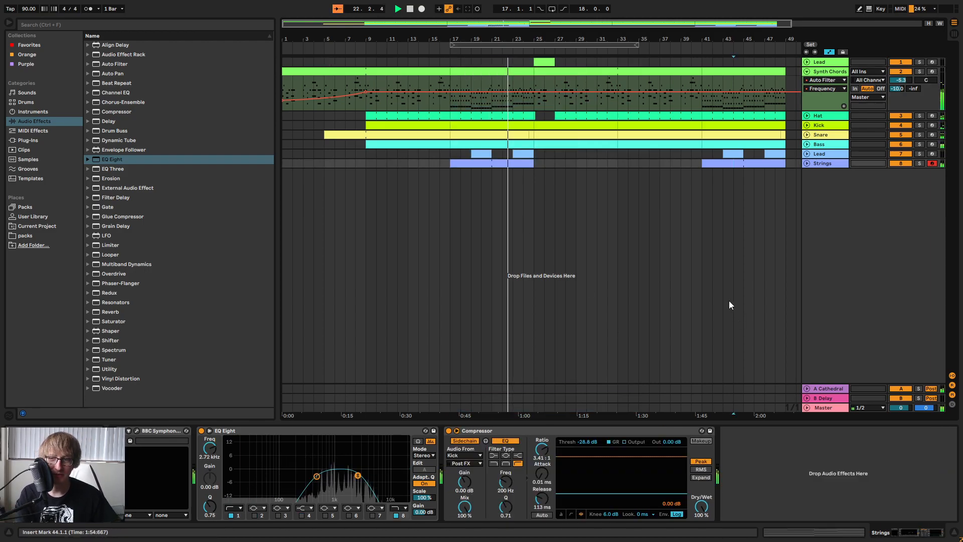
{"action": "left_click", "coordinate": [637, 220]}
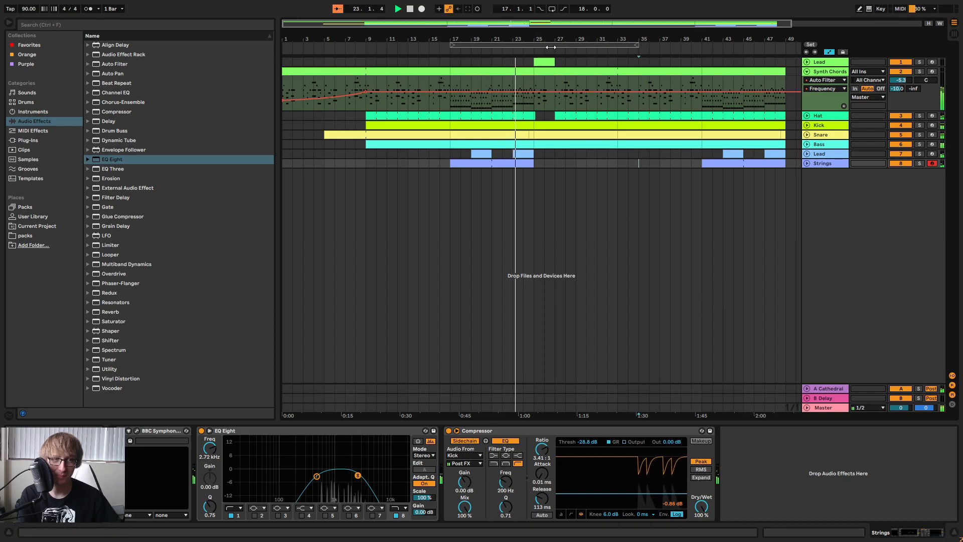
{"action": "left_click_drag", "start_coordinate": [566, 39], "coordinate": [508, 35]}
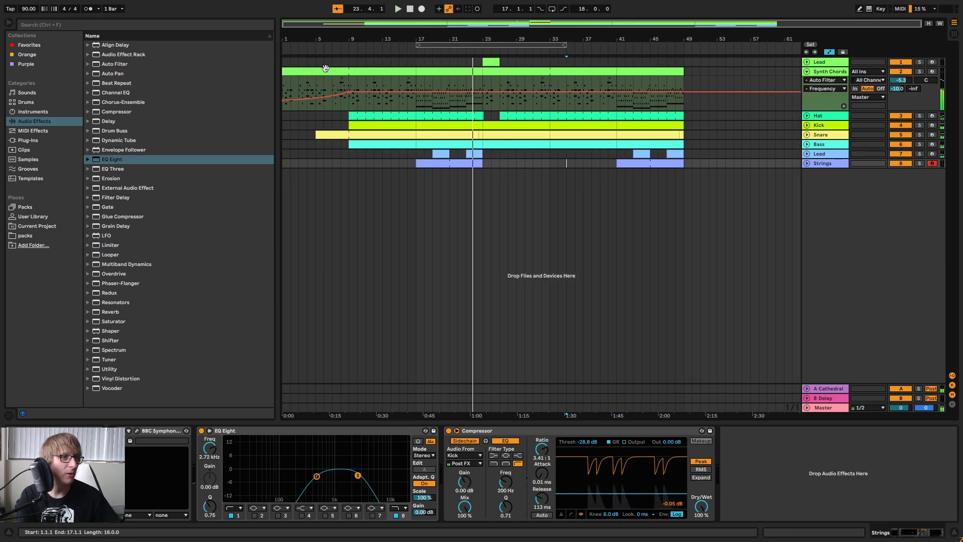
Return playback to the start and listen to the filtered intro leading into the drums at bar 9.
{"action": "double_click", "coordinate": [410, 9]}
{"action": "left_click_drag", "start_coordinate": [350, 36], "coordinate": [350, 40]}
{"action": "key", "text": "space"}
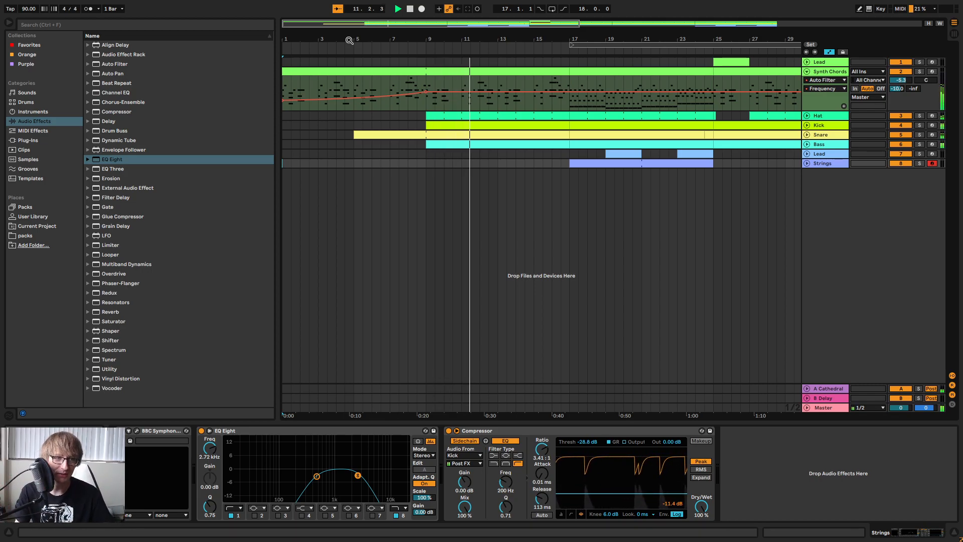
Enlarge the arrangement overview and hide the automation lanes.
{"action": "left_click", "coordinate": [533, 179]}
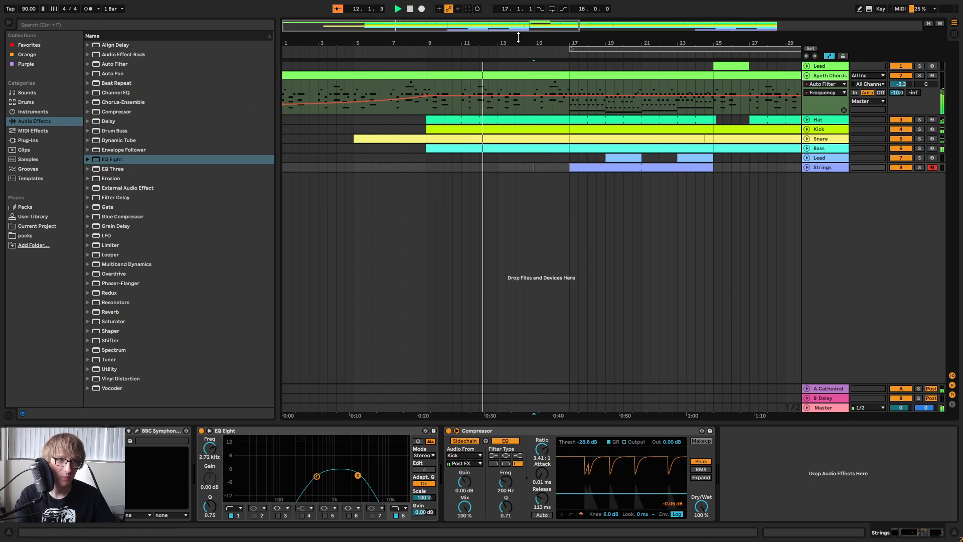
{"action": "left_click", "coordinate": [829, 60]}
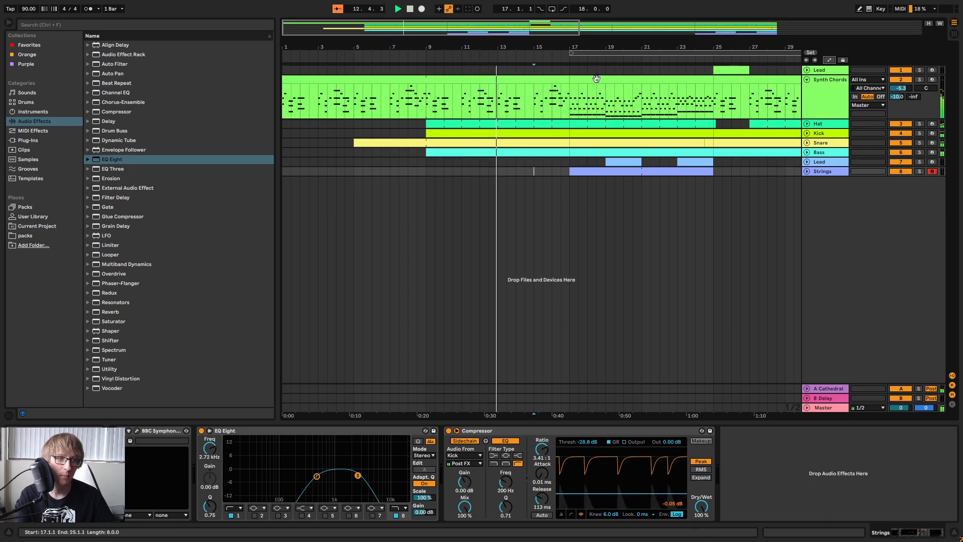
{"action": "left_click_drag", "start_coordinate": [507, 46], "coordinate": [522, 31]}
{"action": "left_click", "coordinate": [489, 56]}
Unfold the Bass, Snare, Kick and Hat tracks to show their notes from bar 9 to bar 17.
{"action": "left_click", "coordinate": [807, 152]}
{"action": "left_click", "coordinate": [806, 142]}
{"action": "left_click", "coordinate": [807, 133]}
{"action": "left_click", "coordinate": [807, 124]}
{"action": "left_click_drag", "start_coordinate": [557, 47], "coordinate": [610, 74]}
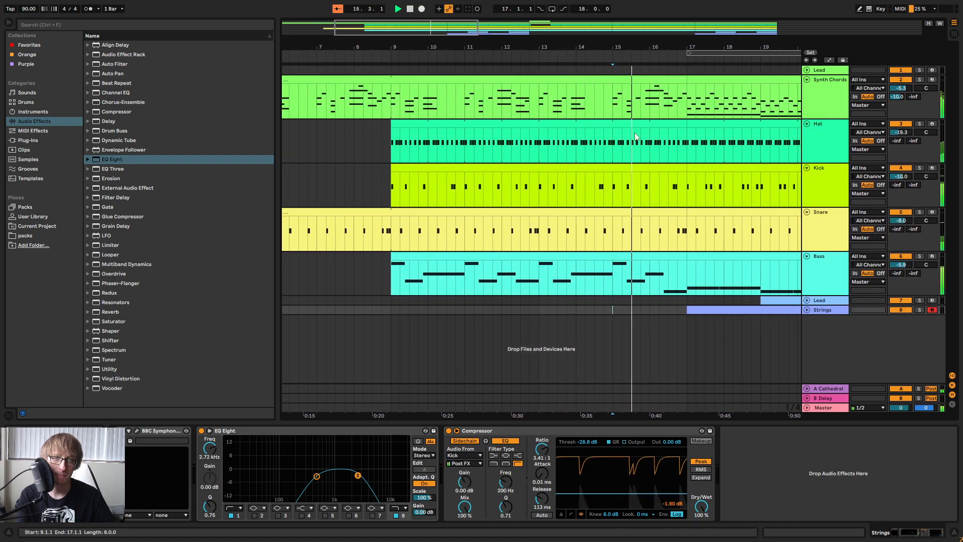
Open the Hat clip spanning bars 9 to 17 and enlarge the clip view to show its notes.
{"action": "double_click", "coordinate": [655, 131]}
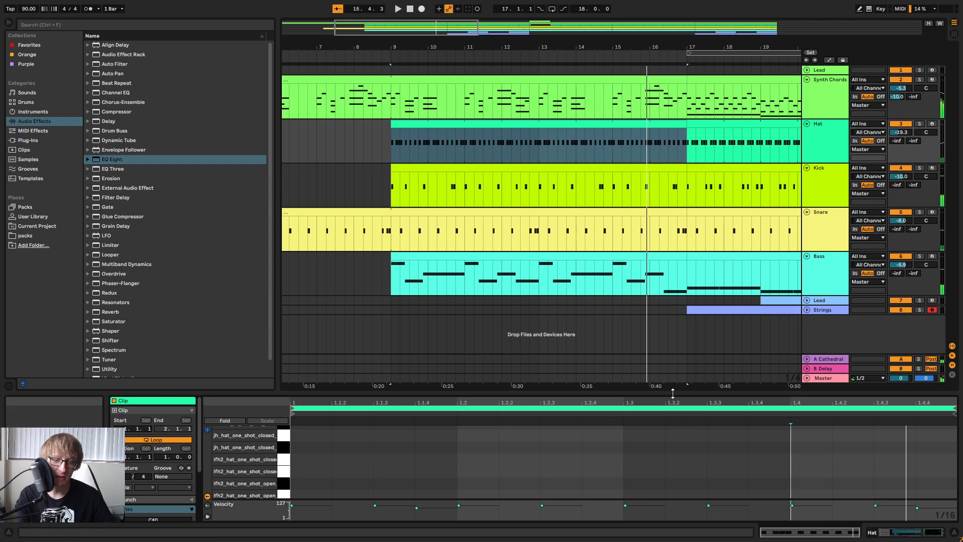
{"action": "left_click_drag", "start_coordinate": [673, 394], "coordinate": [673, 225]}
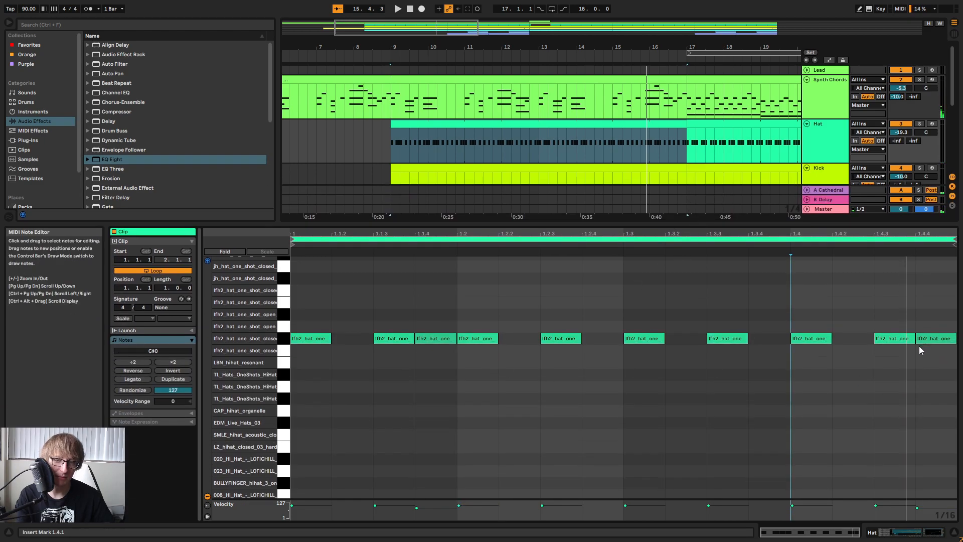
Listen to the hats, move the hit at 1.1.4 to 1.1.2 and delete the one at 1.4.4.
{"action": "key", "text": "space"}
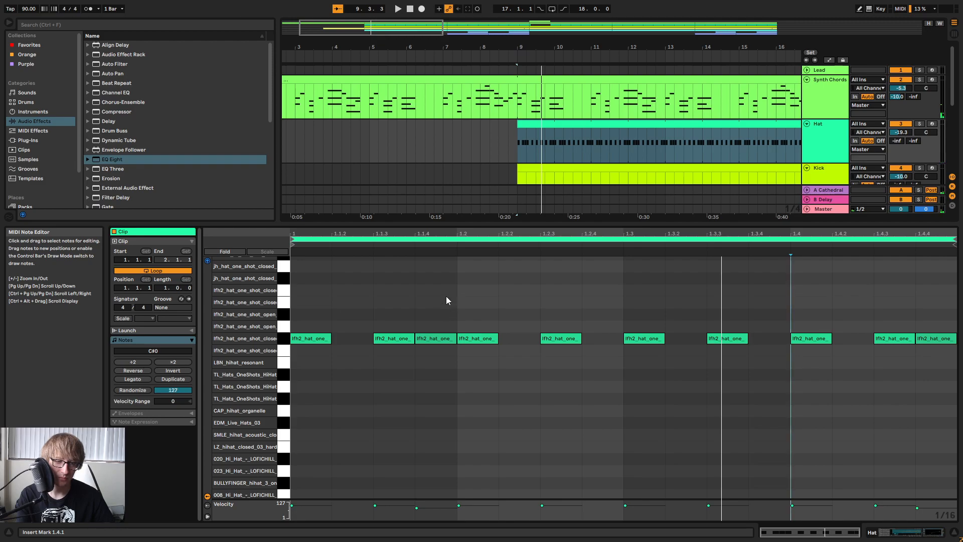
{"action": "key", "text": "space"}
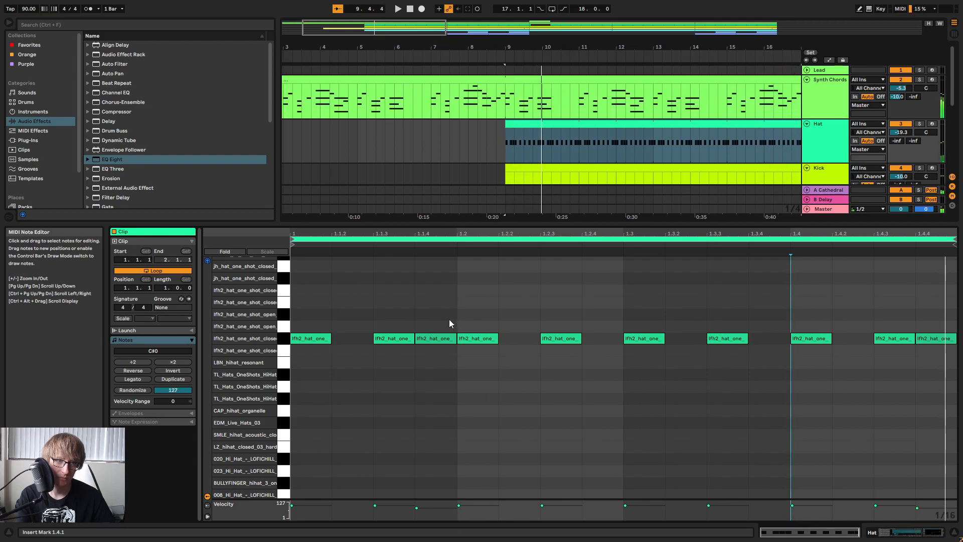
{"action": "key", "text": "space"}
{"action": "left_click_drag", "start_coordinate": [429, 339], "coordinate": [346, 339]}
{"action": "key", "text": "space"}
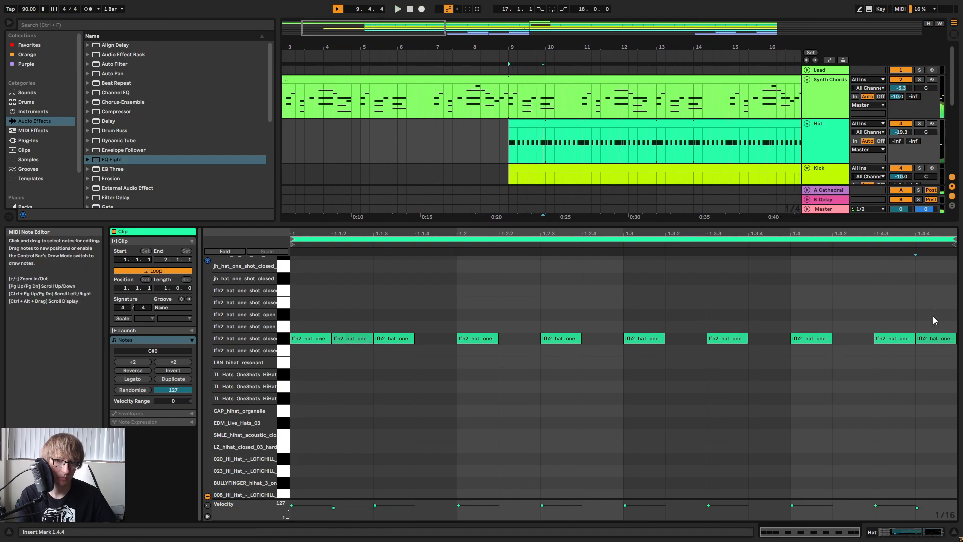
{"action": "double_click", "coordinate": [934, 338]}
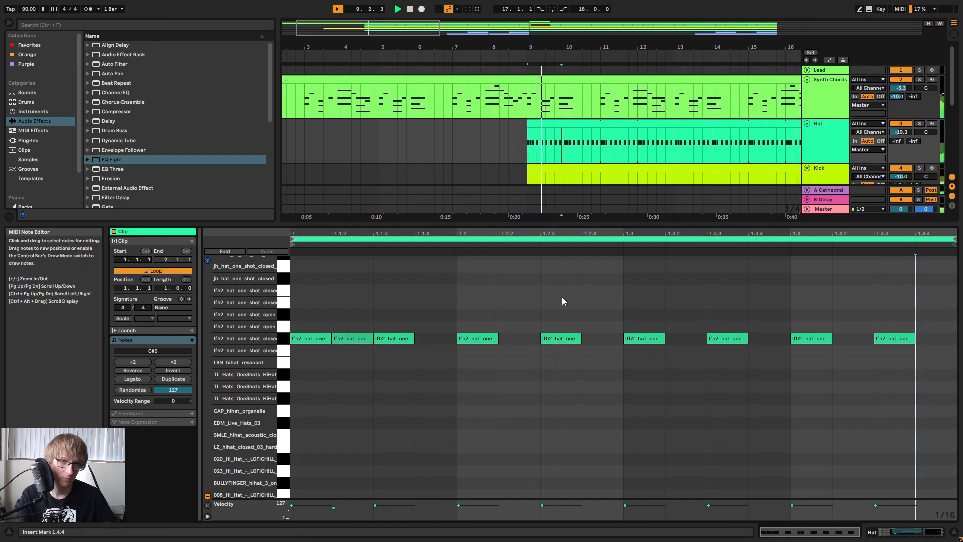
Consolidate the Hat part from bar 9 to bar 11 into a two-bar looping clip and extend it over the following bars.
{"action": "left_click", "coordinate": [590, 143]}
{"action": "key", "text": "space"}
{"action": "right_click", "coordinate": [497, 138]}
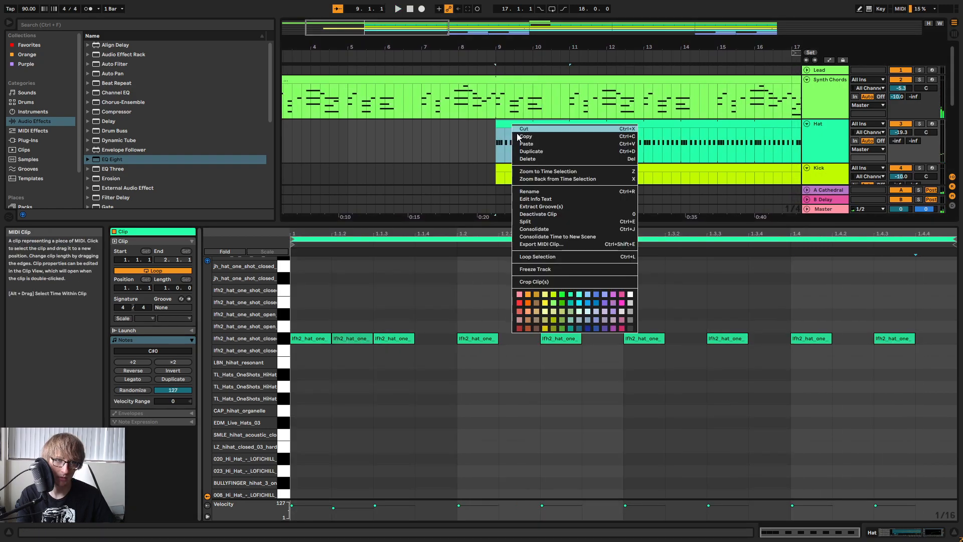
{"action": "left_click", "coordinate": [532, 239]}
{"action": "key", "text": "space"}
{"action": "left_click", "coordinate": [152, 271]}
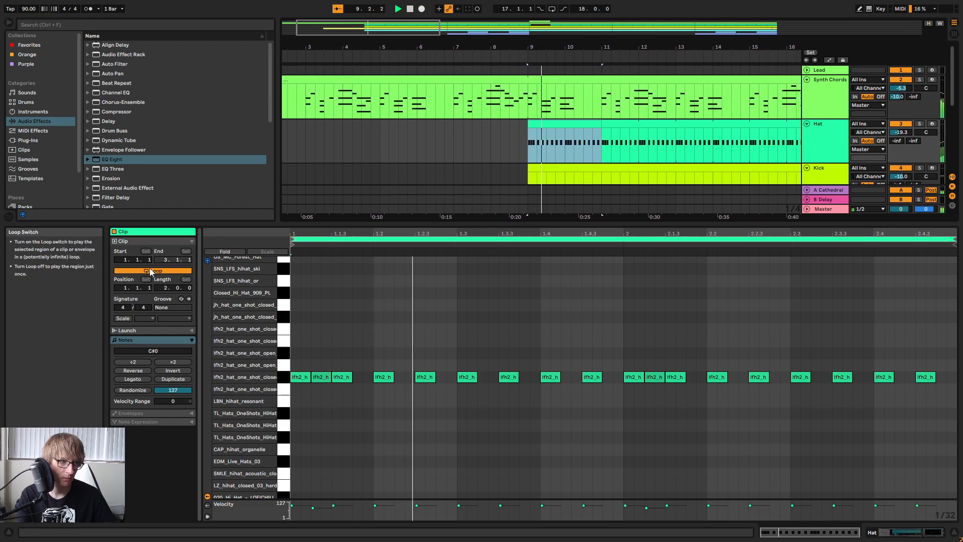
{"action": "key", "text": "space"}
{"action": "left_click_drag", "start_coordinate": [587, 124], "coordinate": [725, 140]}
{"action": "key", "text": "space"}
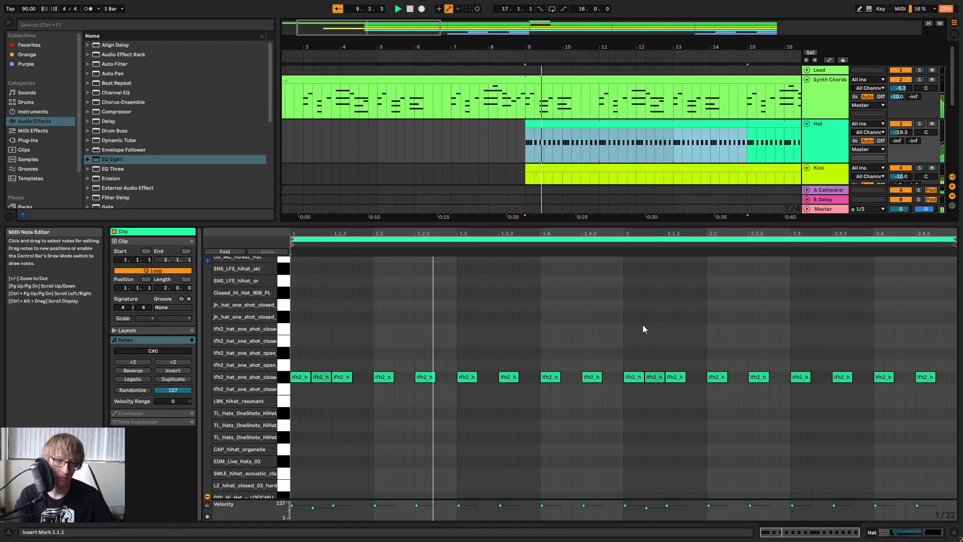
Try the hat hit from 2.1.2 at 1.4.2, delete it and listen to the pattern from bar 9.
{"action": "left_click", "coordinate": [657, 377]}
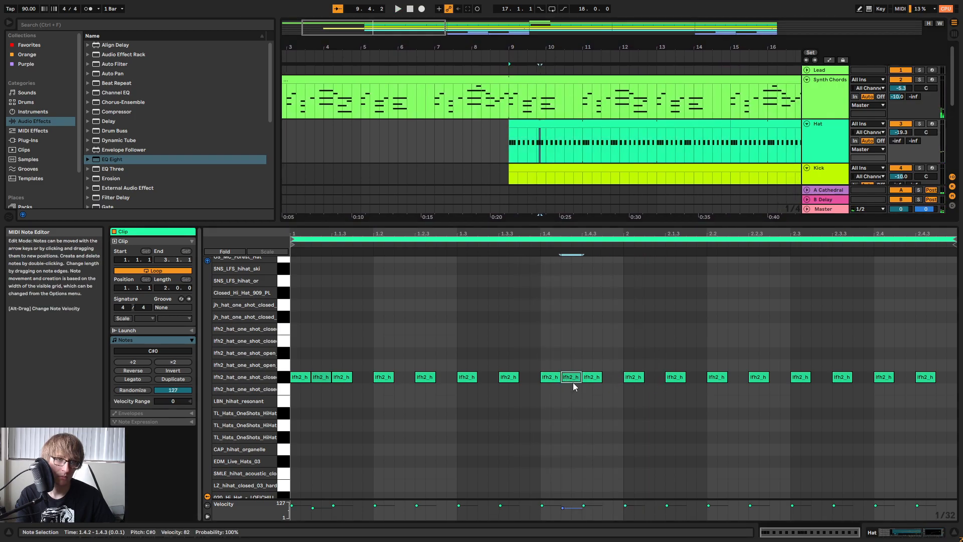
{"action": "left_click_drag", "start_coordinate": [540, 46], "coordinate": [604, 82]}
{"action": "key", "text": "space"}
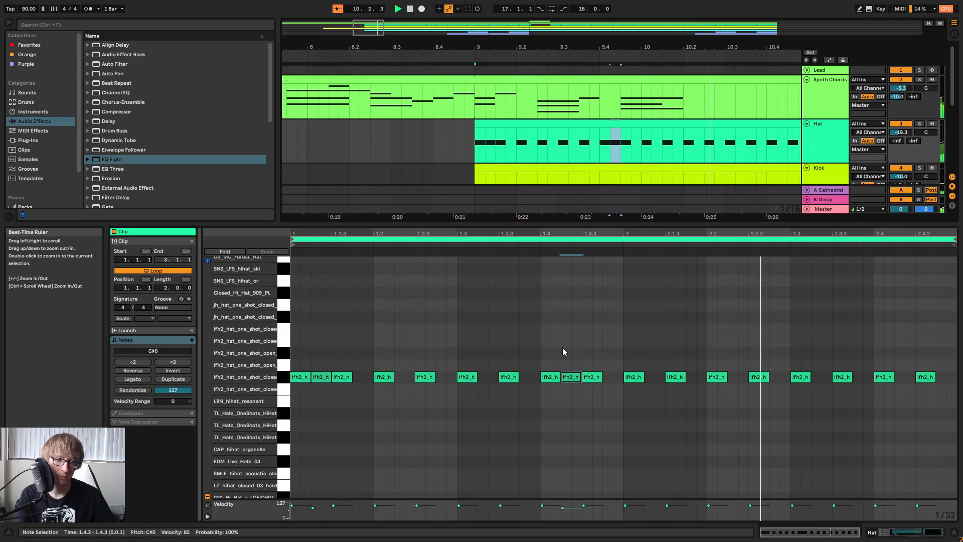
{"action": "left_click_drag", "start_coordinate": [568, 359], "coordinate": [568, 414]}
{"action": "key", "text": "Delete"}
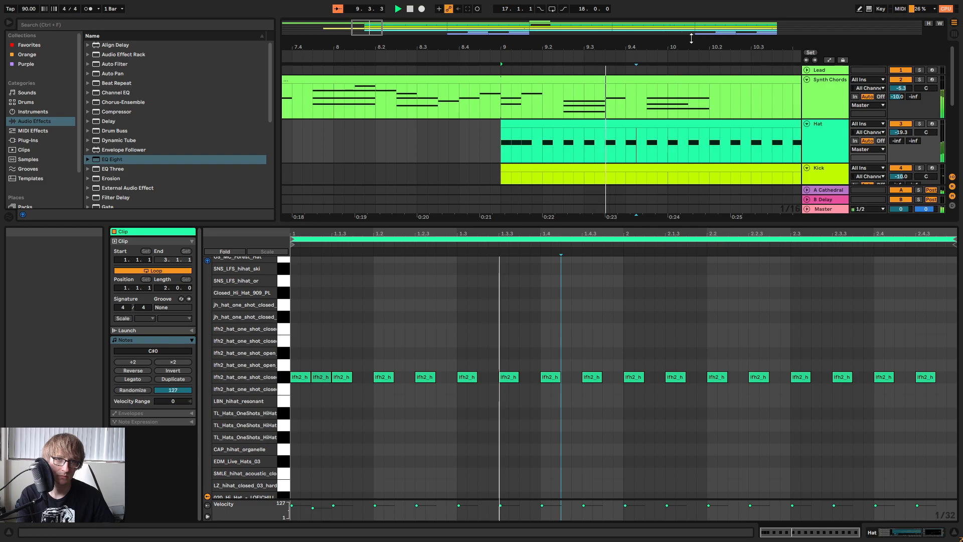
{"action": "scroll", "coordinate": [579, 142], "scroll_direction": "down", "scroll_amount": 6}
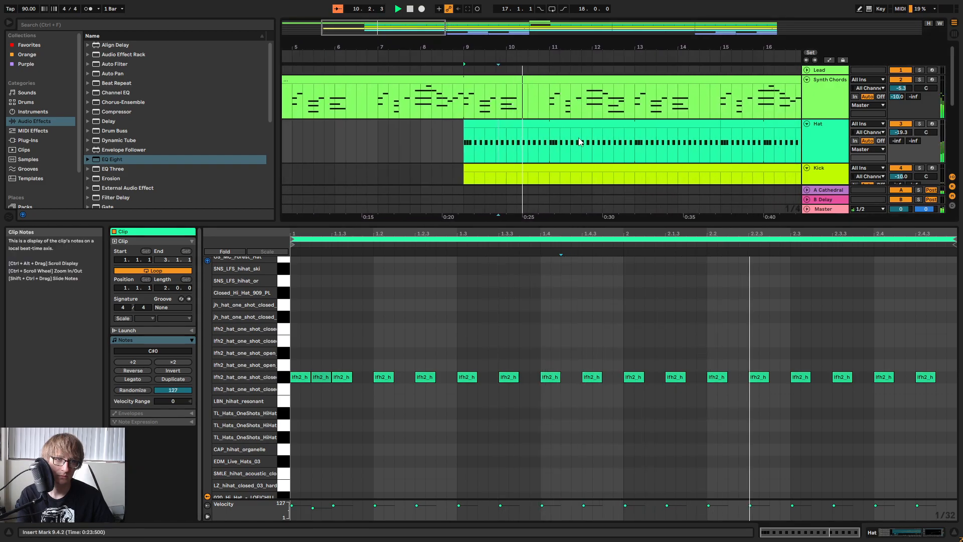
{"action": "mouse_move", "coordinate": [589, 48]}
{"action": "left_mouse_down"}
{"action": "mouse_move", "coordinate": [523, 56]}
{"action": "mouse_move", "coordinate": [486, 118]}
{"action": "mouse_move", "coordinate": [489, 46]}
{"action": "mouse_move", "coordinate": [581, 44]}
{"action": "left_mouse_up"}
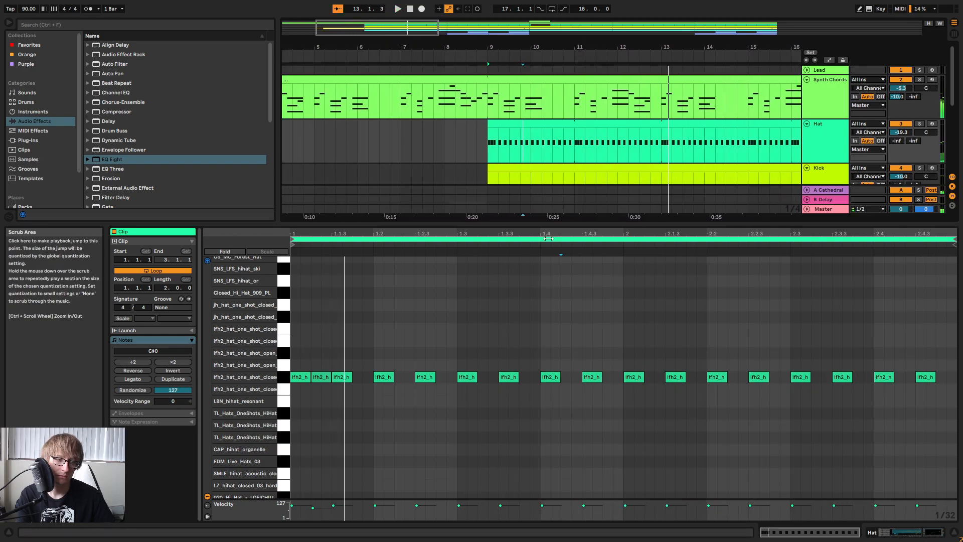
{"action": "left_click", "coordinate": [561, 209]}
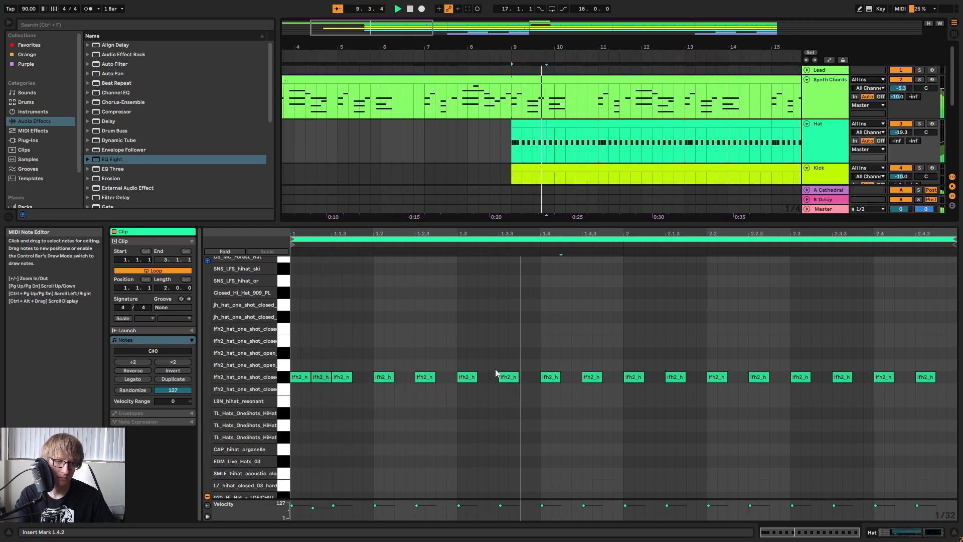
Try a copy of the 1.1.2 hat hit at 1.4.4 and shifted to 2.1.2 while listening.
{"action": "key", "text": "space"}
{"action": "left_click", "coordinate": [322, 370]}
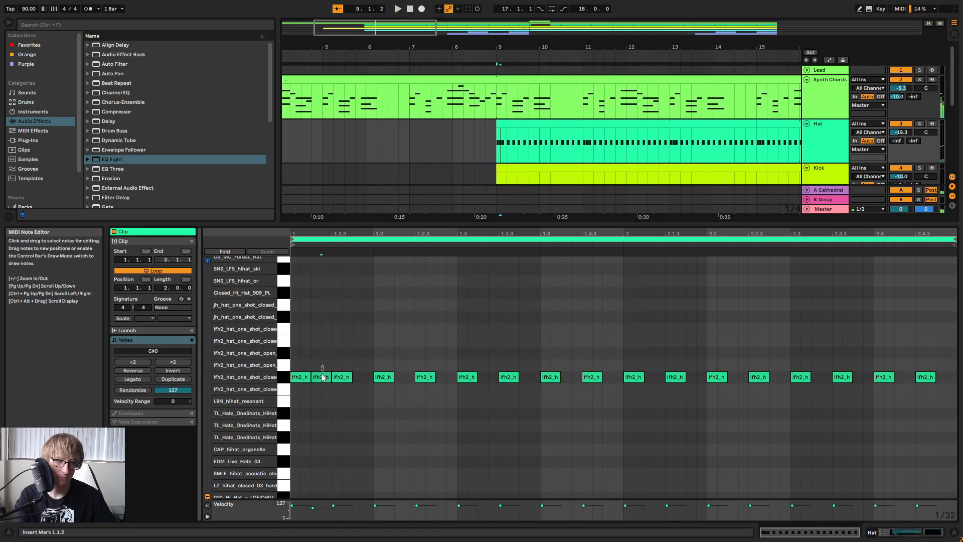
{"action": "left_click", "coordinate": [602, 345]}
{"action": "key", "text": "ctrl+v"}
{"action": "key", "text": "space"}
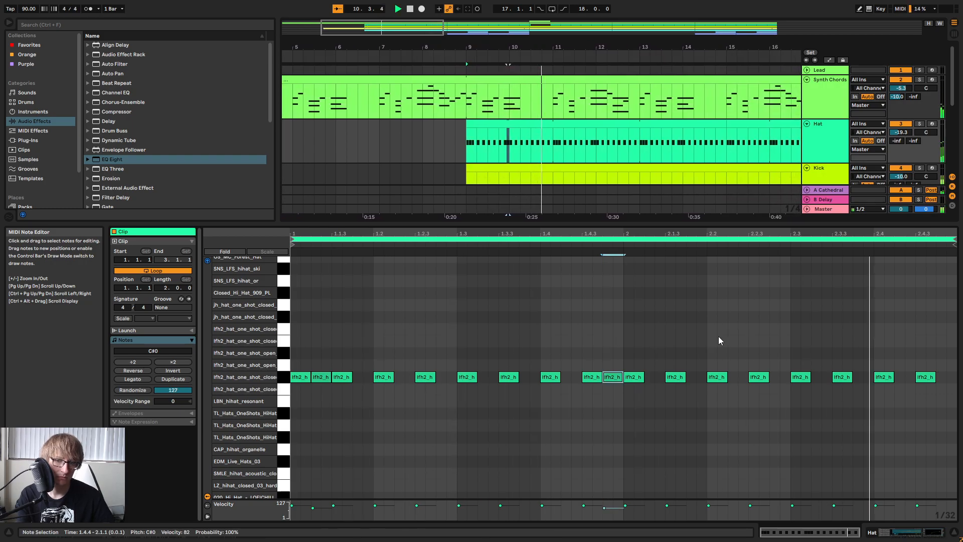
{"action": "key", "text": "Left"}
{"action": "key", "text": "Left"}
{"action": "key", "text": "Right"}
{"action": "key", "text": "Right"}
{"action": "key", "text": "Right"}
{"action": "key", "text": "Right"}
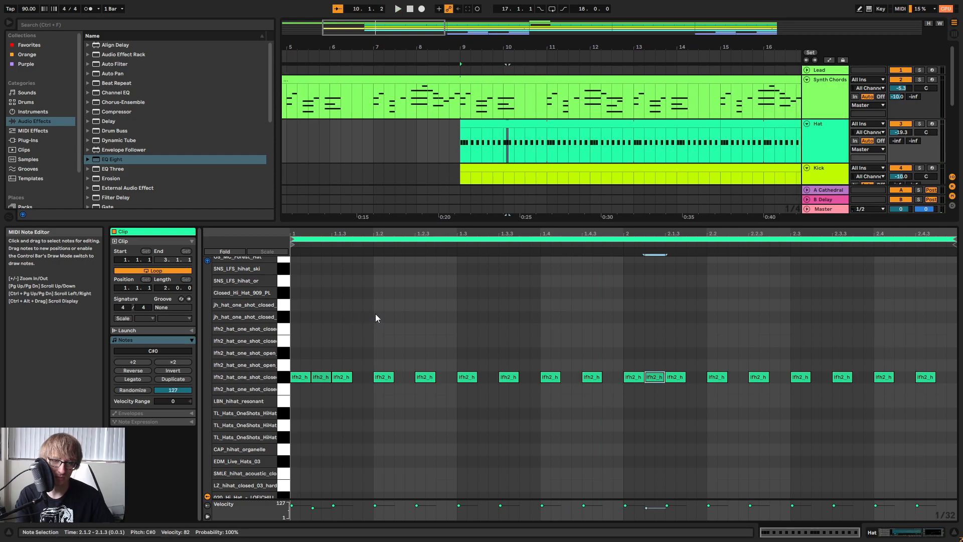
{"action": "key", "text": "space"}
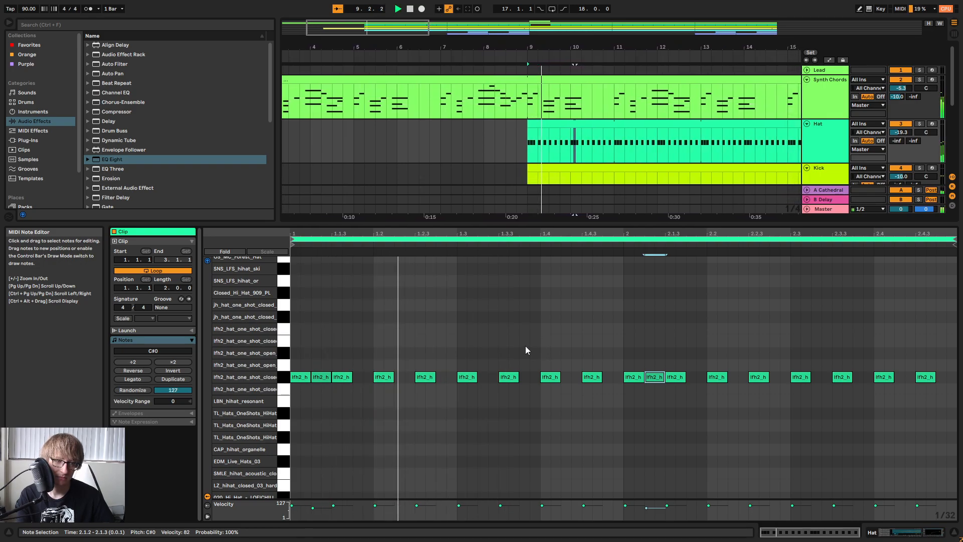
Delete the hat hits at 1.1.2 and 2.1.2 and play the even pattern back.
{"action": "key", "text": "space"}
{"action": "left_click", "coordinate": [321, 364]}
{"action": "left_click_drag", "start_coordinate": [321, 360], "coordinate": [323, 391]}
{"action": "key", "text": "Delete"}
{"action": "left_click_drag", "start_coordinate": [663, 358], "coordinate": [651, 405]}
{"action": "key", "text": "Delete"}
{"action": "key", "text": "space"}
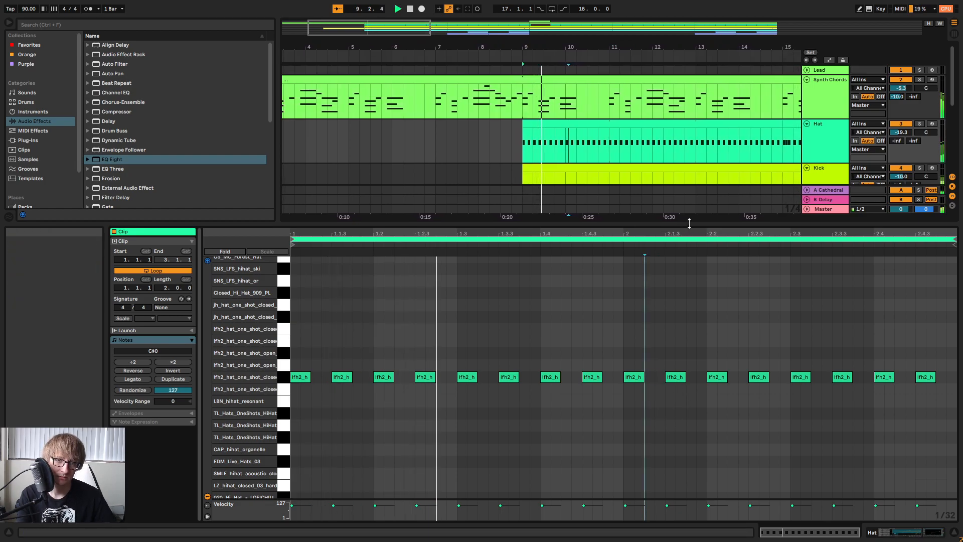
Enlarge the arrangement to compare the Hat part from bar 9 with the Kick, Snare and Bass.
{"action": "left_click_drag", "start_coordinate": [685, 224], "coordinate": [692, 370]}
{"action": "left_click_drag", "start_coordinate": [715, 166], "coordinate": [711, 164]}
{"action": "left_click", "coordinate": [616, 124]}
{"action": "key", "text": "space"}
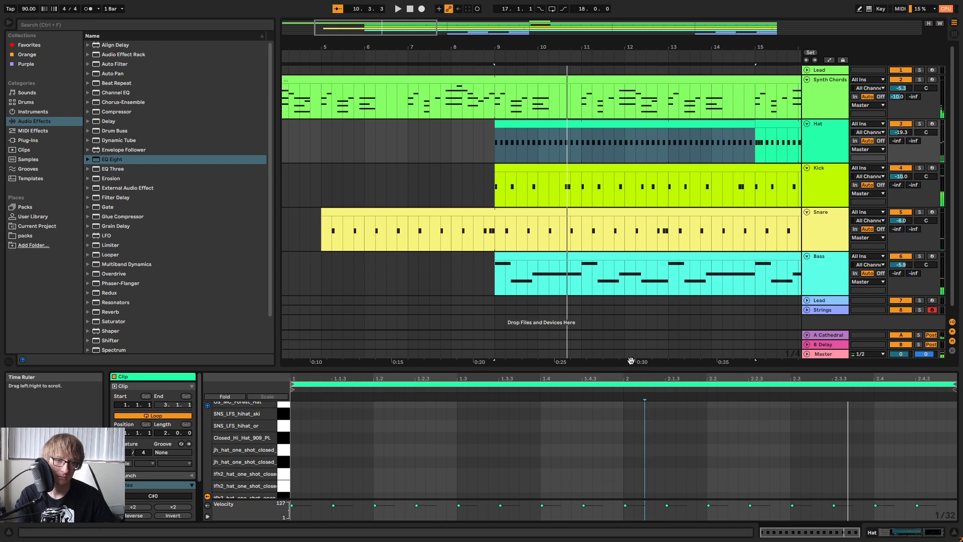
Try an extra hat hit at 2.1.2 in the enlarged clip view and listen to the groove.
{"action": "left_click_drag", "start_coordinate": [643, 372], "coordinate": [644, 207]}
{"action": "double_click", "coordinate": [652, 358]}
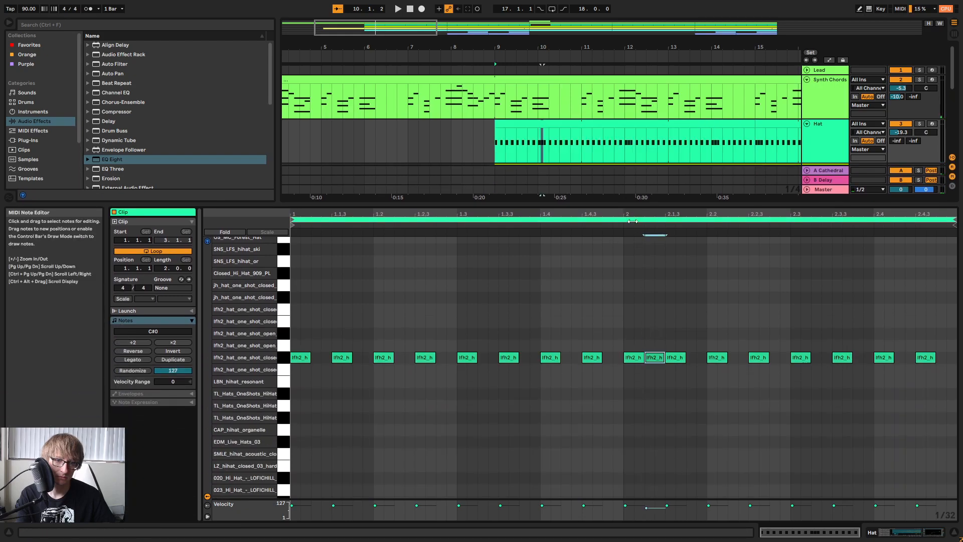
{"action": "key", "text": "space"}
{"action": "left_click", "coordinate": [648, 272]}
{"action": "key", "text": "space"}
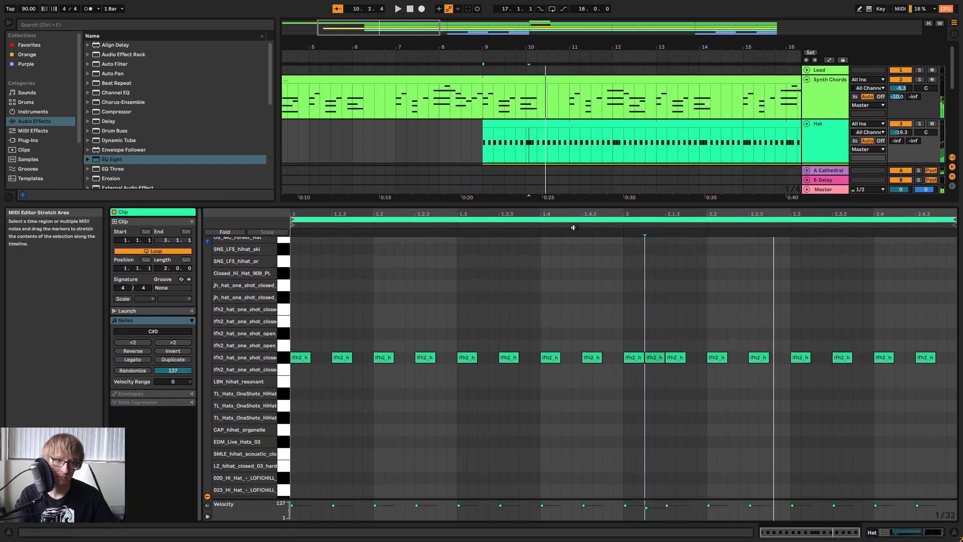
{"action": "key", "text": "ctrl+z"}
{"action": "key", "text": "space"}
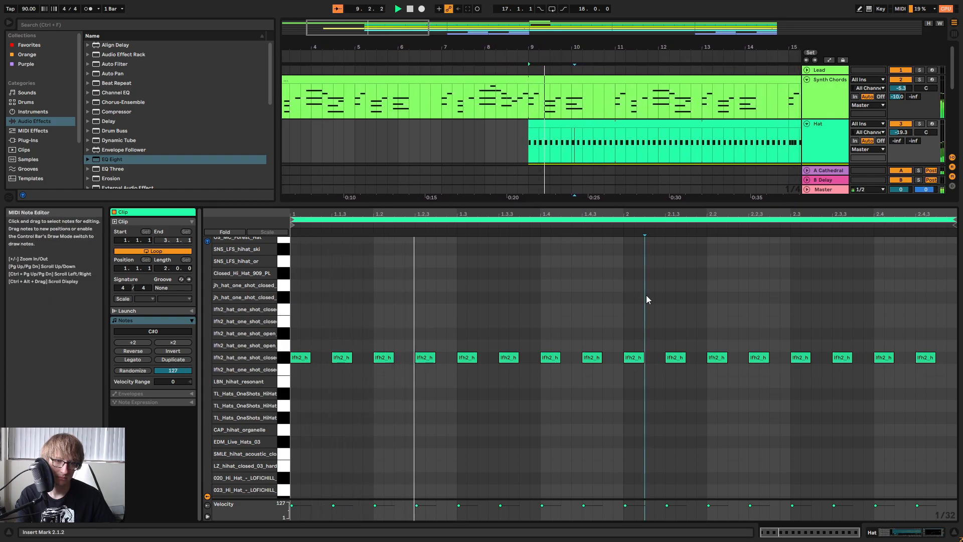
Add extra hat hits at 1.4.2, 1.2.2 and 2.4.2 while listening to the loop.
{"action": "key", "text": "space"}
{"action": "double_click", "coordinate": [571, 358]}
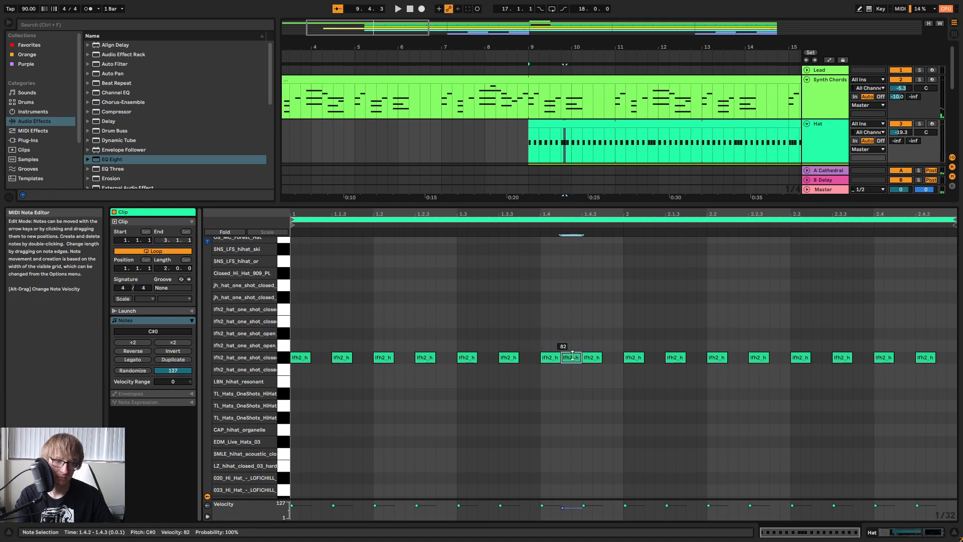
{"action": "key", "text": "space"}
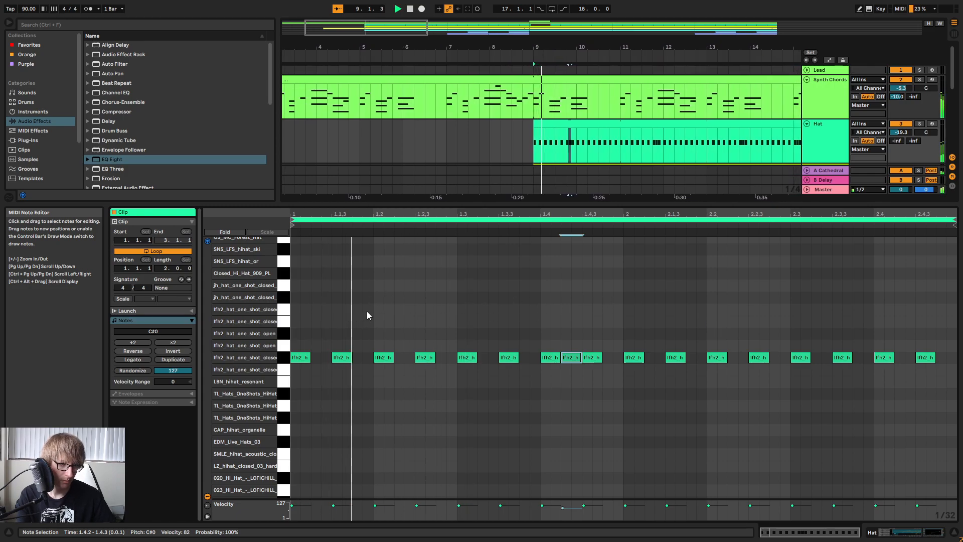
{"action": "left_click", "coordinate": [392, 315]}
{"action": "key", "text": "ctrl+v"}
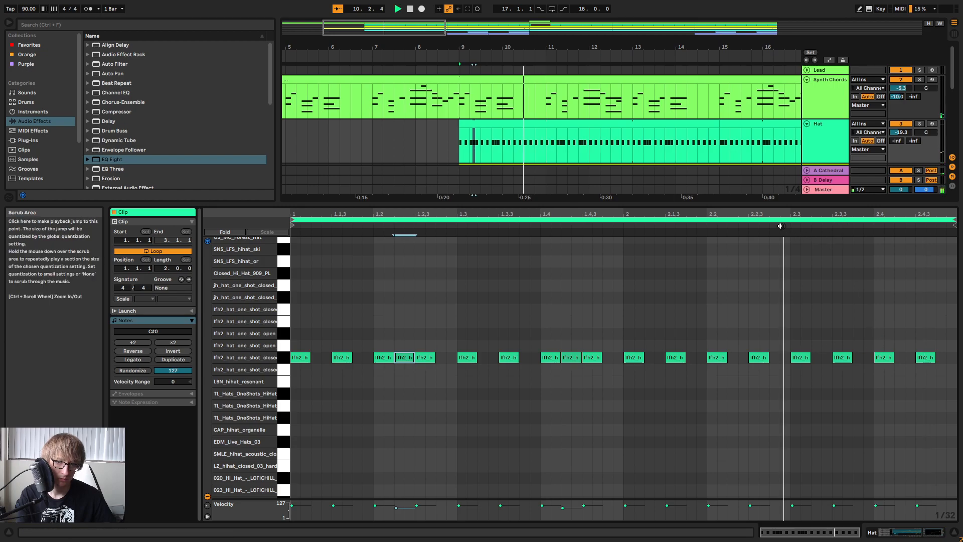
{"action": "double_click", "coordinate": [903, 357]}
{"action": "left_click", "coordinate": [818, 223]}
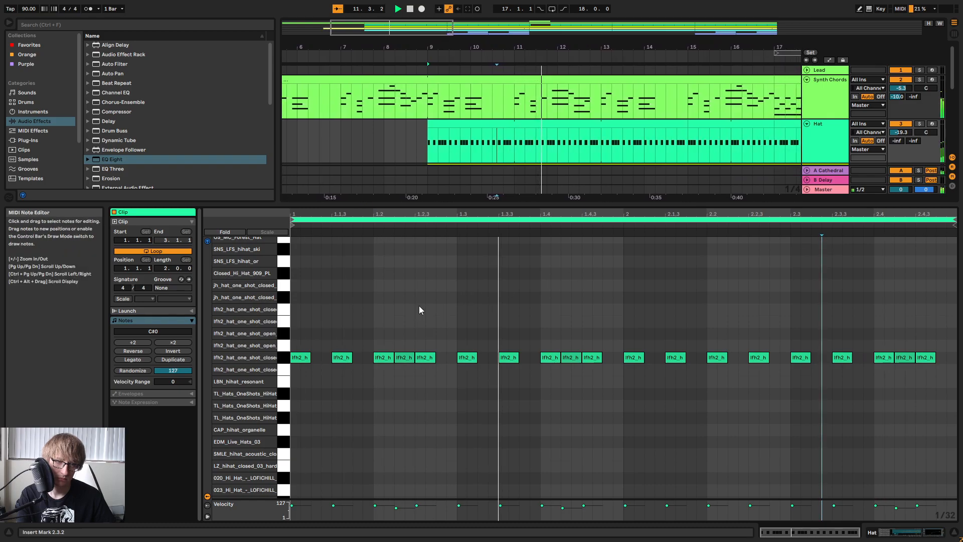
Replace the hat hit at 1.2.2 with one at 1.2.4 and move the 1.4.2 hit to 1.4.4.
{"action": "left_click", "coordinate": [571, 318]}
{"action": "key", "text": "space"}
{"action": "double_click", "coordinate": [396, 357]}
{"action": "key", "text": "space"}
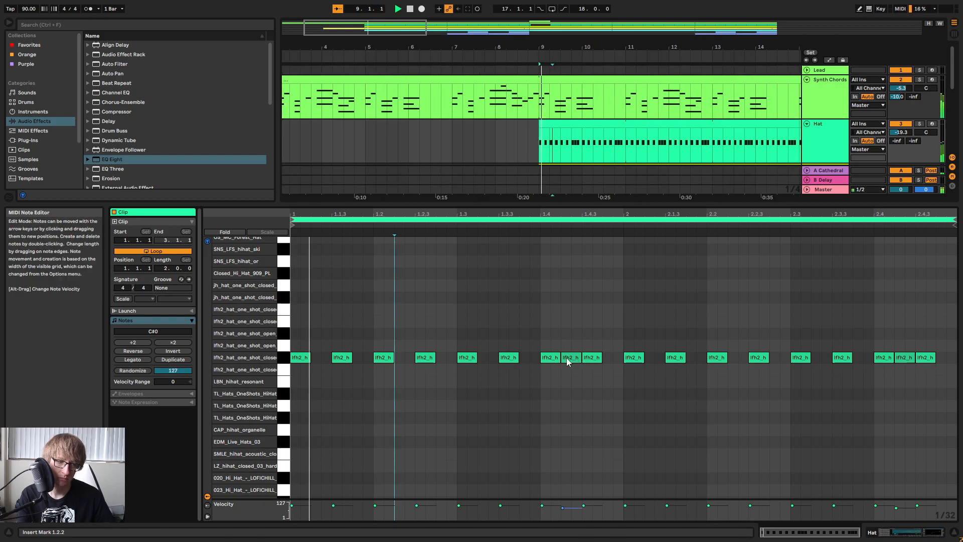
{"action": "key", "text": "space"}
{"action": "double_click", "coordinate": [445, 357]}
{"action": "key", "text": "space"}
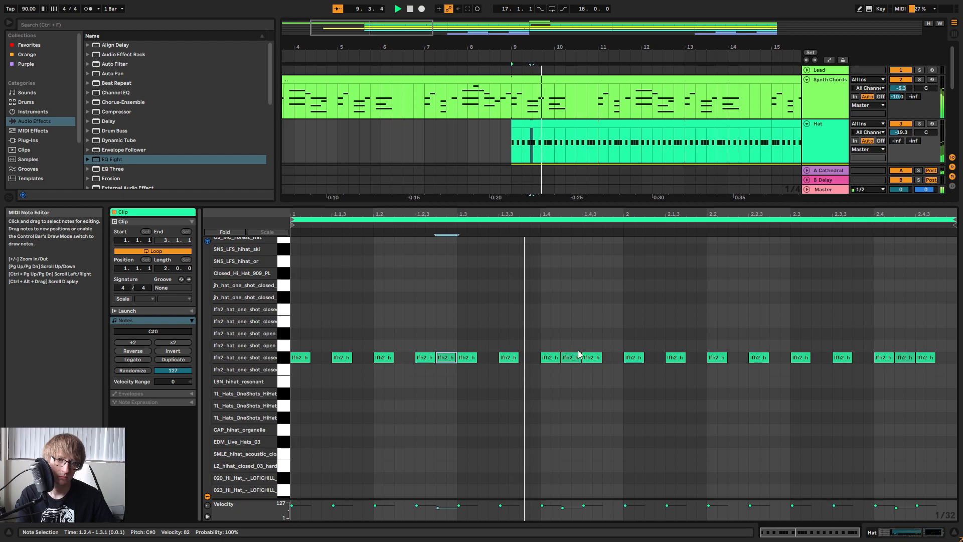
{"action": "left_click_drag", "start_coordinate": [577, 357], "coordinate": [619, 357]}
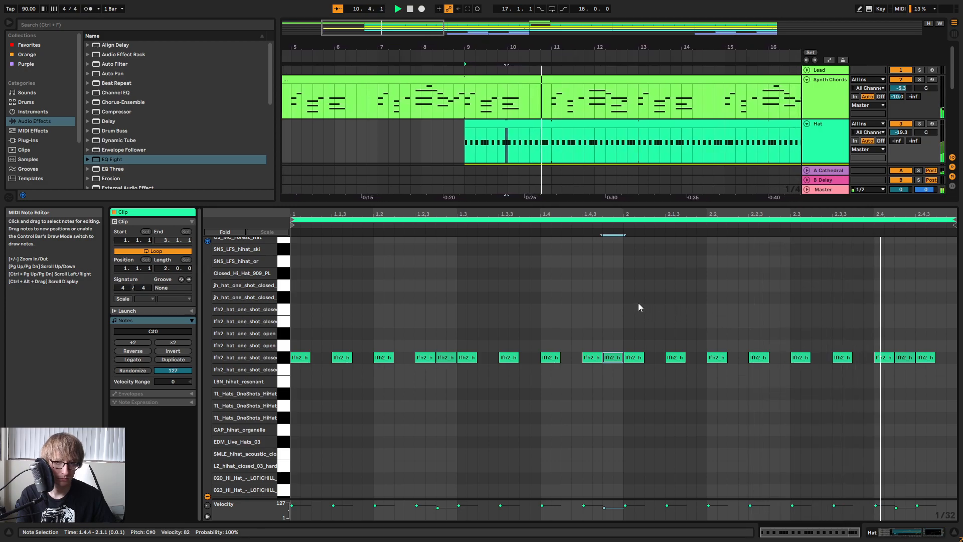
Copy the revised Hat pattern from bars 9 to 17 to bar 27 and extend it over the following bars.
{"action": "left_click_drag", "start_coordinate": [670, 42], "coordinate": [503, 20]}
{"action": "left_click", "coordinate": [503, 153]}
{"action": "left_click", "coordinate": [496, 124]}
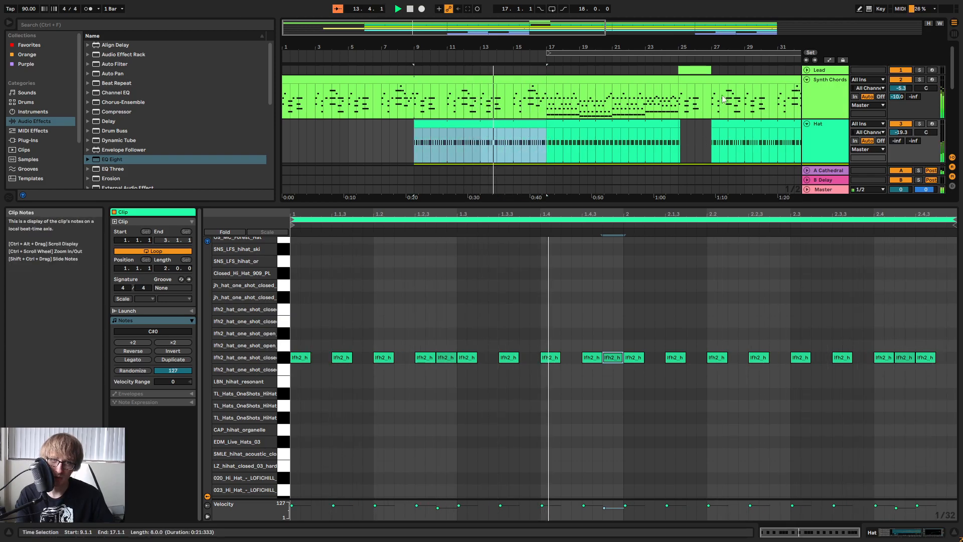
{"action": "left_click_drag", "start_coordinate": [722, 45], "coordinate": [601, 93]}
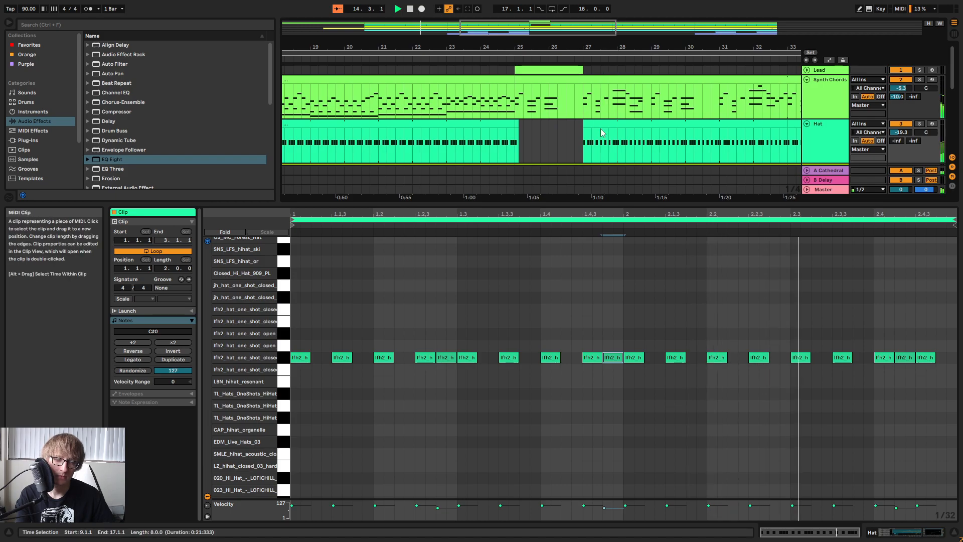
{"action": "left_click", "coordinate": [611, 124]}
{"action": "key", "text": "ctrl+z"}
{"action": "left_click_drag", "start_coordinate": [746, 46], "coordinate": [508, 12]}
{"action": "left_click_drag", "start_coordinate": [560, 133], "coordinate": [636, 136]}
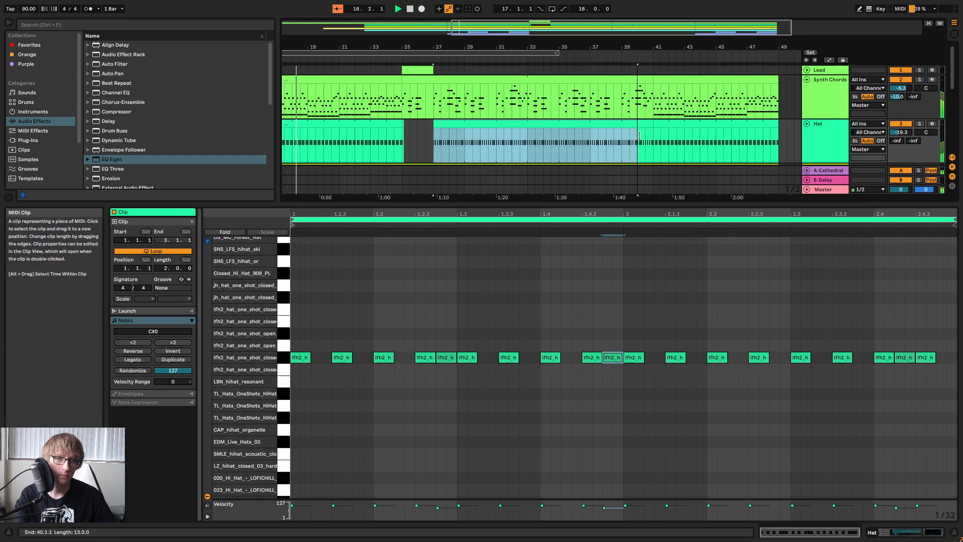
Listen from just before bar 9 with the arrangement enlarged to show the Hat, Kick, Snare and Bass parts.
{"action": "left_click_drag", "start_coordinate": [387, 48], "coordinate": [587, 13]}
{"action": "key", "text": "space"}
{"action": "left_click", "coordinate": [372, 59]}
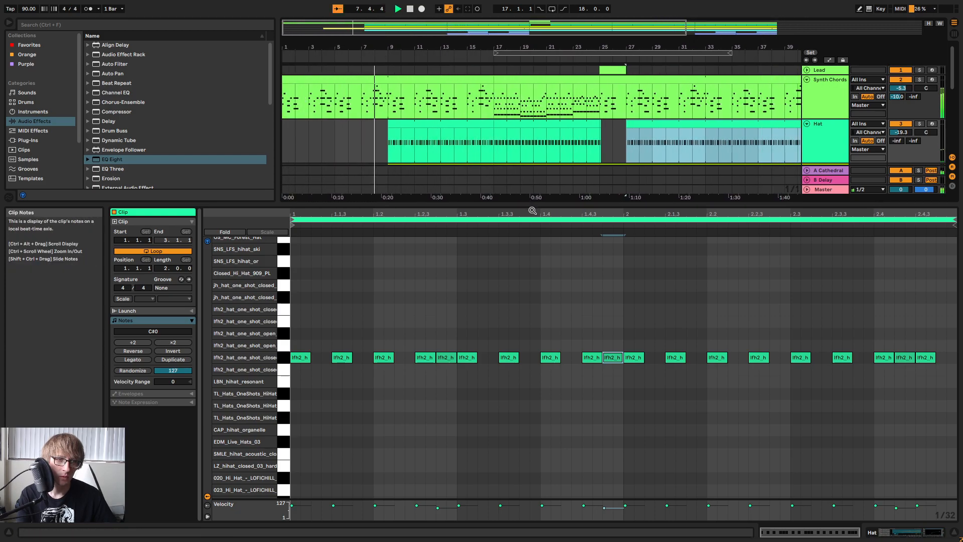
{"action": "left_click_drag", "start_coordinate": [533, 206], "coordinate": [532, 416]}
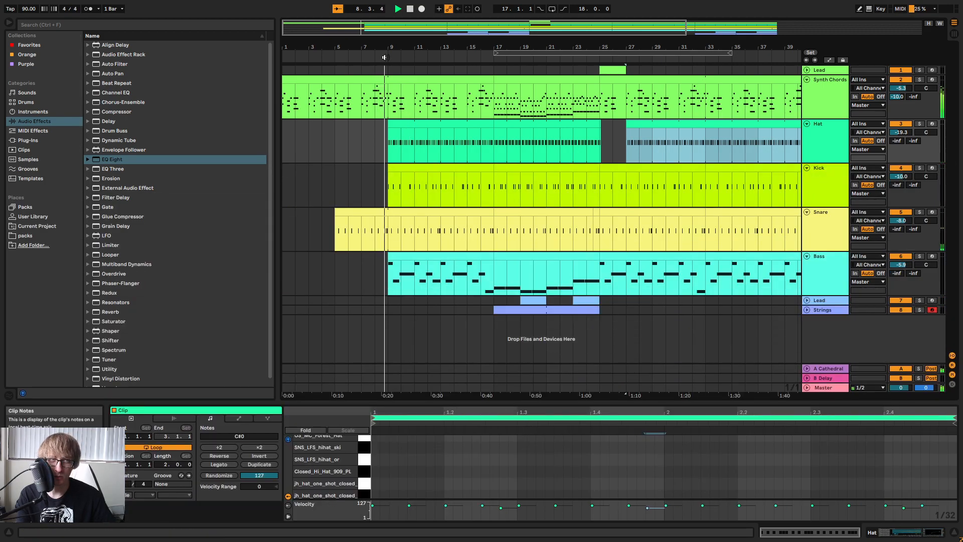
{"action": "left_click_drag", "start_coordinate": [390, 37], "coordinate": [391, 45]}
{"action": "left_click_drag", "start_coordinate": [510, 43], "coordinate": [497, 20]}
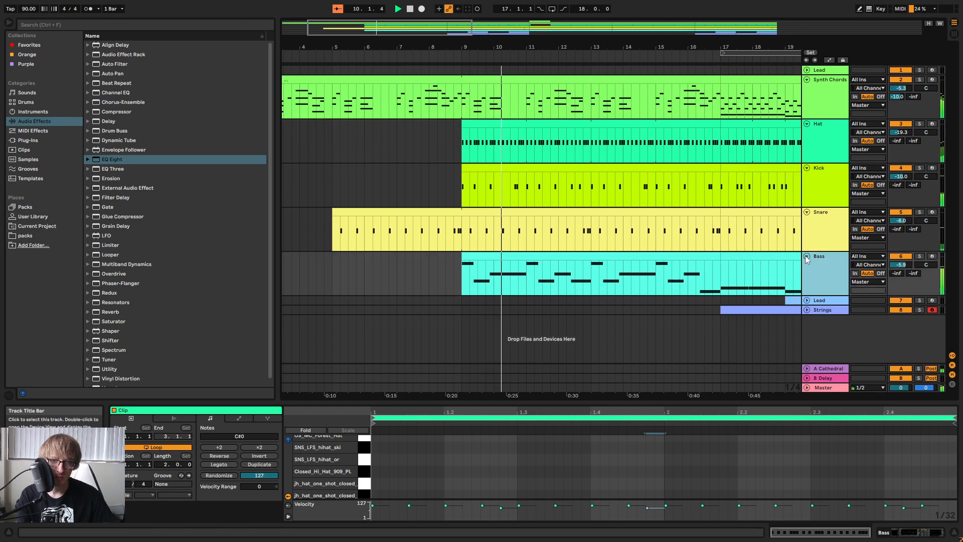
Collapse the Bass, Snare, Kick, Hat and Synth Chords tracks in the arrangement.
{"action": "left_click", "coordinate": [807, 256]}
{"action": "left_click", "coordinate": [807, 212]}
{"action": "left_click", "coordinate": [807, 168]}
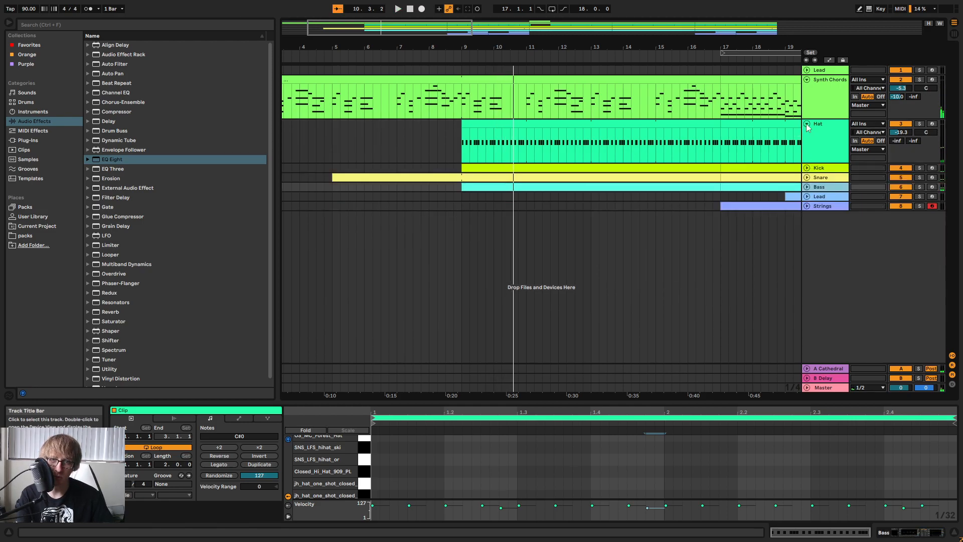
{"action": "left_click", "coordinate": [807, 124]}
{"action": "left_click", "coordinate": [807, 80]}
{"action": "left_click", "coordinate": [745, 136]}
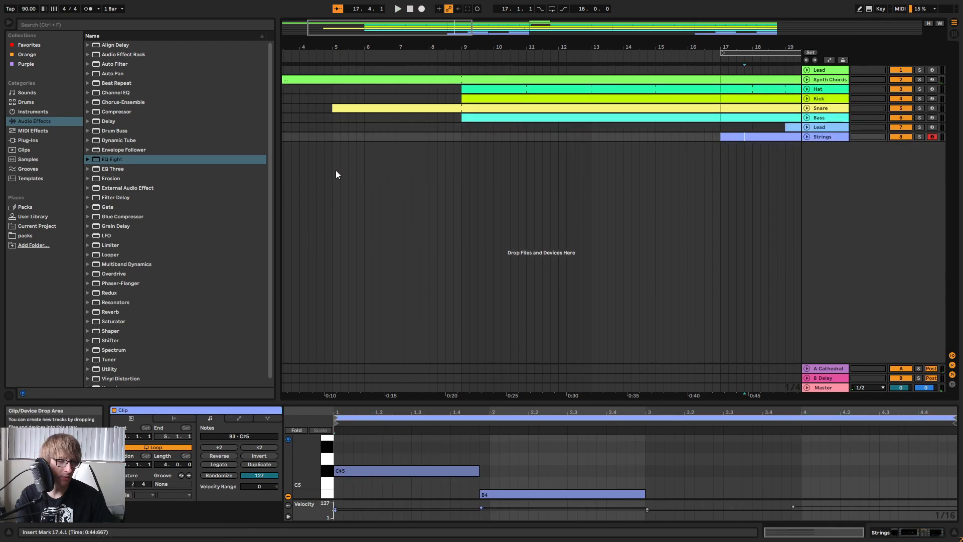
Add the helm64 synth plug-in on a new track below Strings.
{"action": "scroll", "coordinate": [128, 276], "scroll_direction": "down", "scroll_amount": 1}
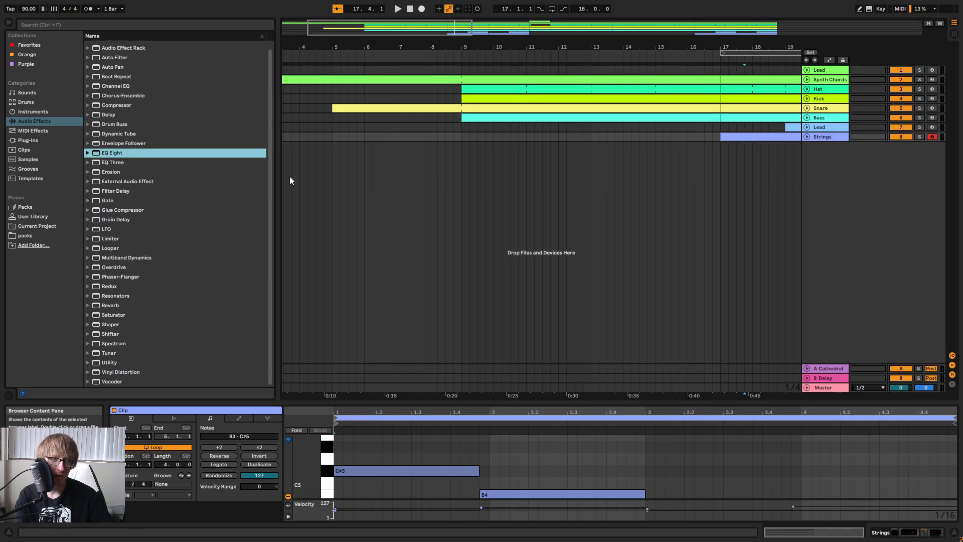
{"action": "left_click", "coordinate": [462, 137]}
{"action": "left_click_drag", "start_coordinate": [462, 135], "coordinate": [656, 68]}
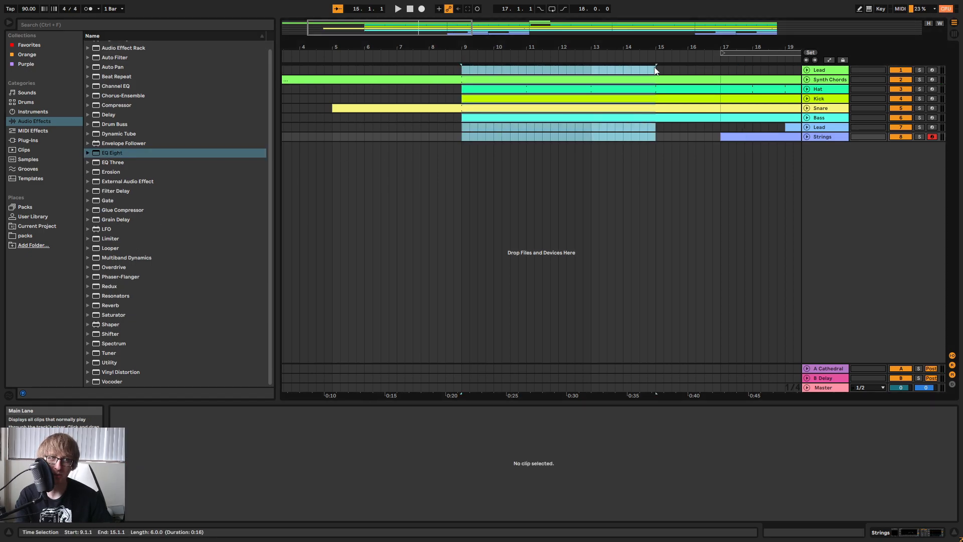
{"action": "left_click", "coordinate": [511, 150]}
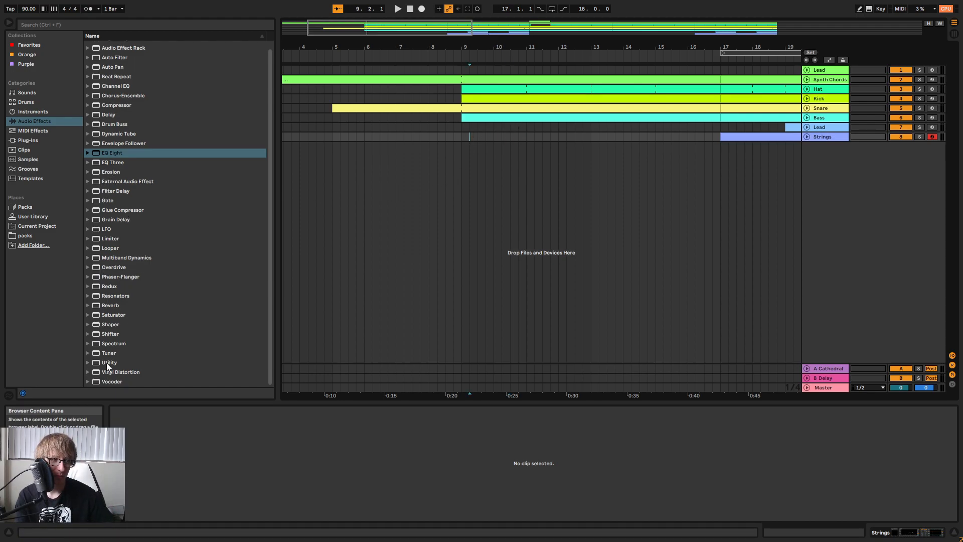
{"action": "left_click", "coordinate": [27, 141]}
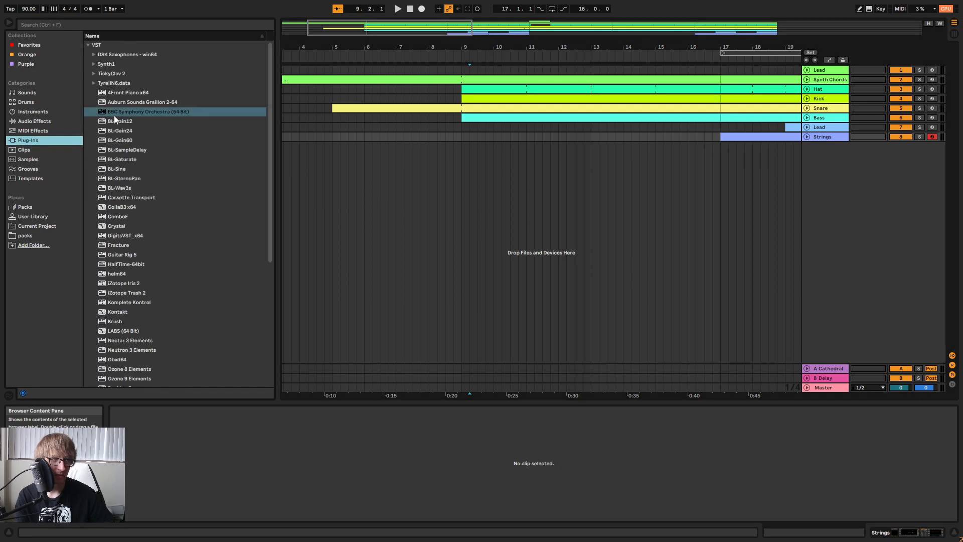
{"action": "left_click", "coordinate": [116, 274]}
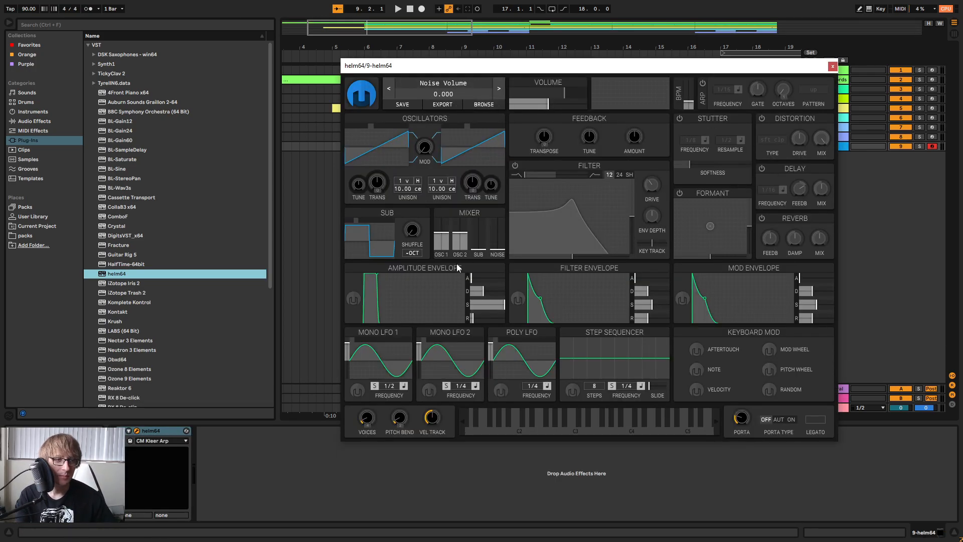
Give helm64's amplitude envelope a 0.280-second decay without sustain, then enable its filter and adjust the cutoff and resonance.
{"action": "left_click_drag", "start_coordinate": [479, 295], "coordinate": [479, 297]}
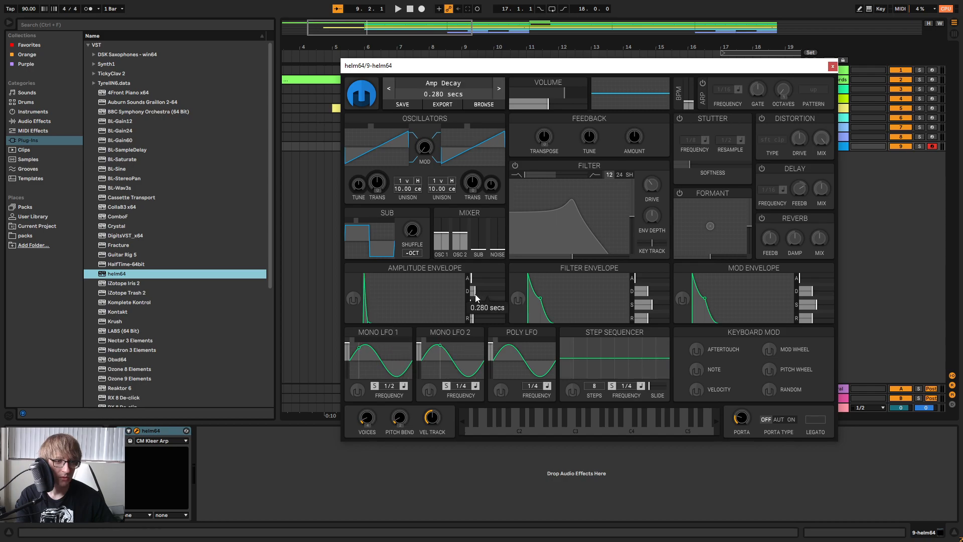
{"action": "left_click", "coordinate": [515, 166]}
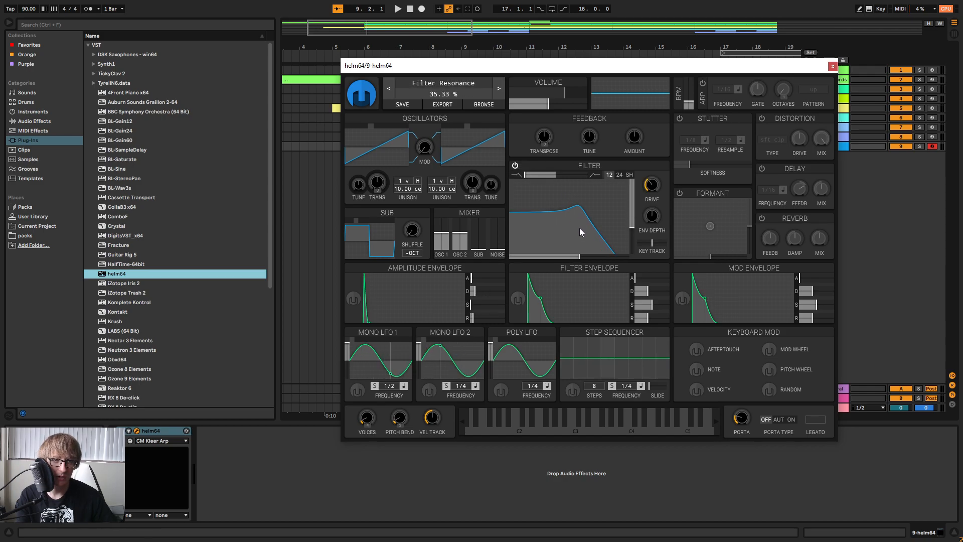
{"action": "left_click_drag", "start_coordinate": [580, 228], "coordinate": [570, 216]}
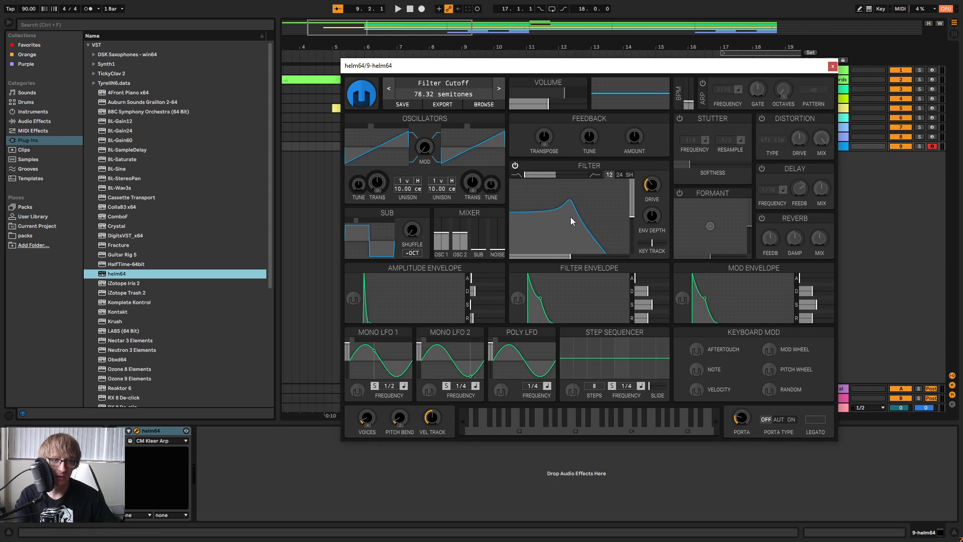
Close the helm64 editor and raise the helm64 track's send to the Cathedral return.
{"action": "left_click", "coordinate": [833, 67]}
{"action": "key", "text": "Tab"}
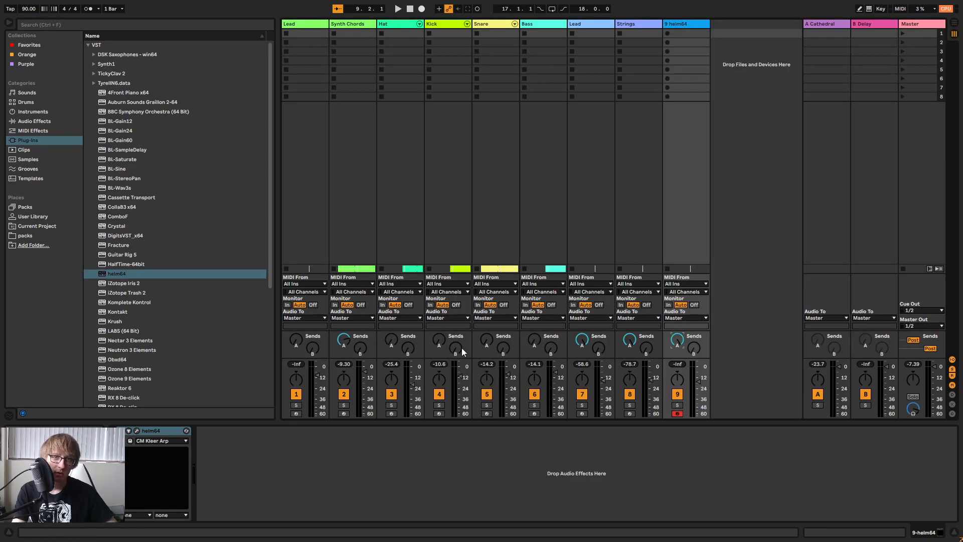
{"action": "key", "text": "Tab"}
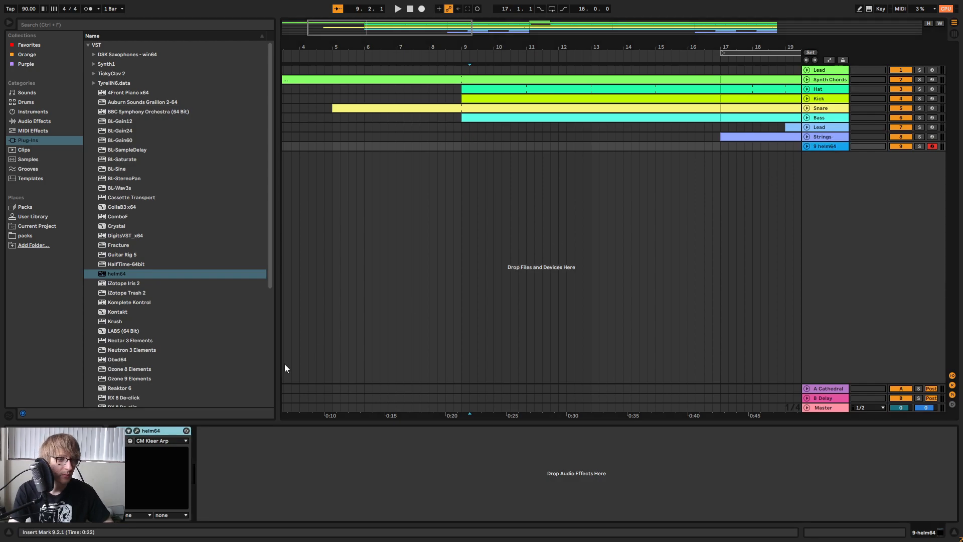
Turn on helm64's built-in delay and set its feedback to 92%.
{"action": "left_click", "coordinate": [137, 430]}
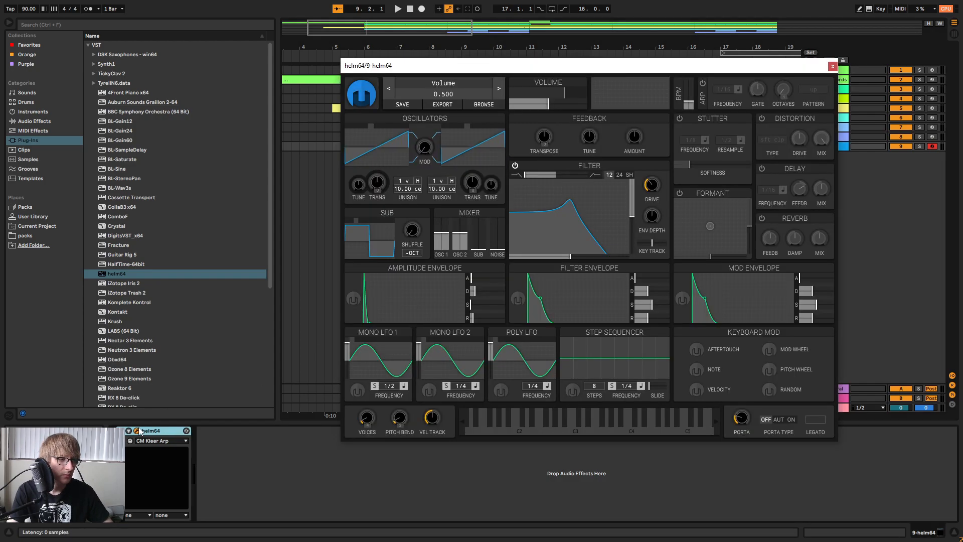
{"action": "left_click", "coordinate": [762, 169]}
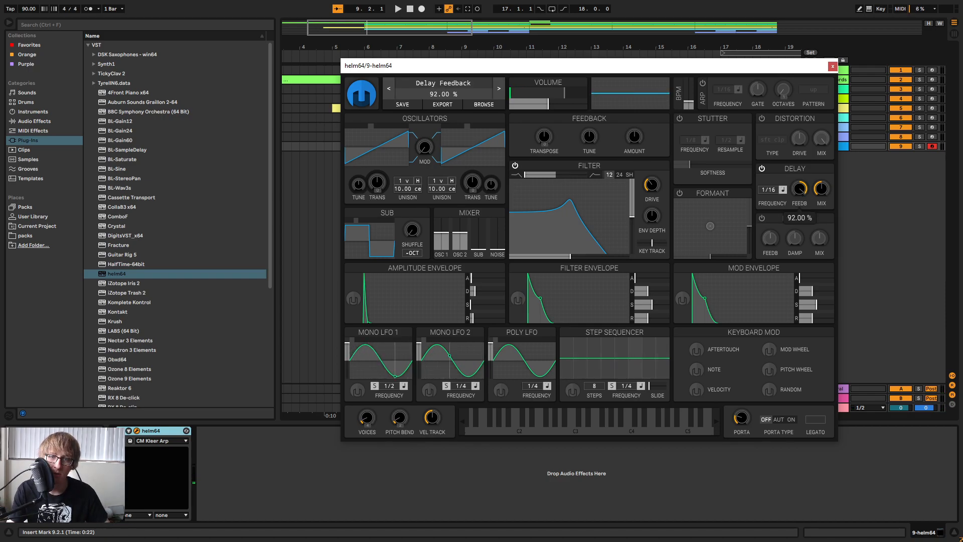
{"action": "left_click", "coordinate": [832, 67]}
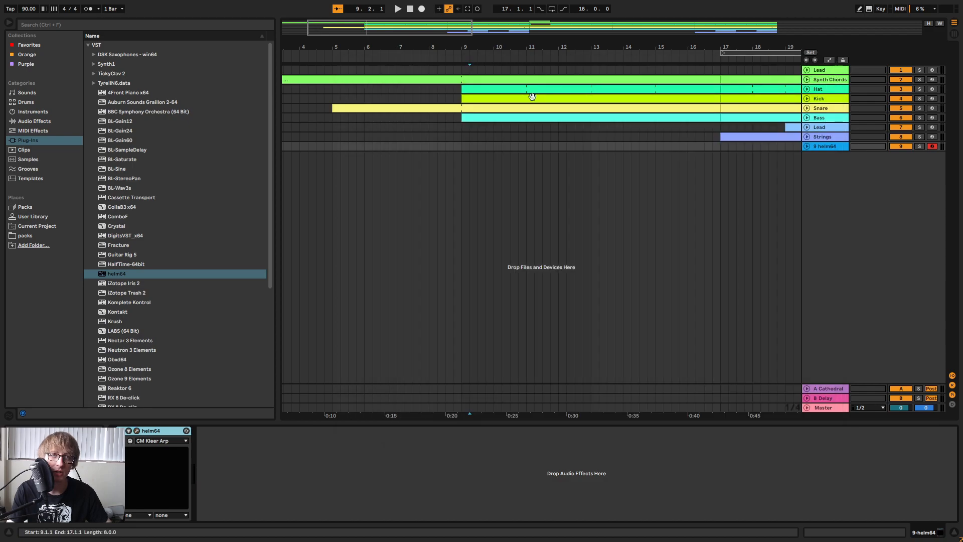
Lower the helm64 track's volume to about -11.5 dB and raise the synth's filter cutoff.
{"action": "key", "text": "Tab"}
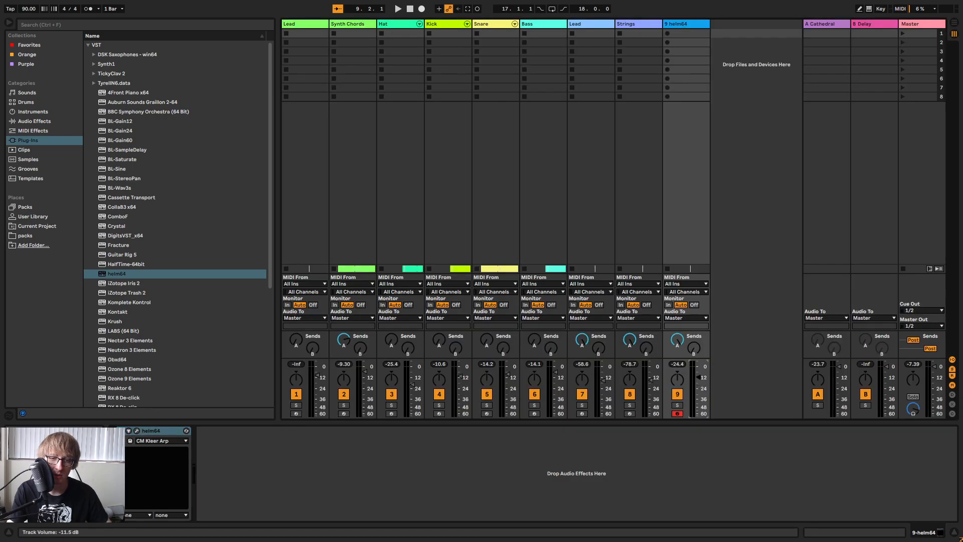
{"action": "left_click", "coordinate": [136, 431]}
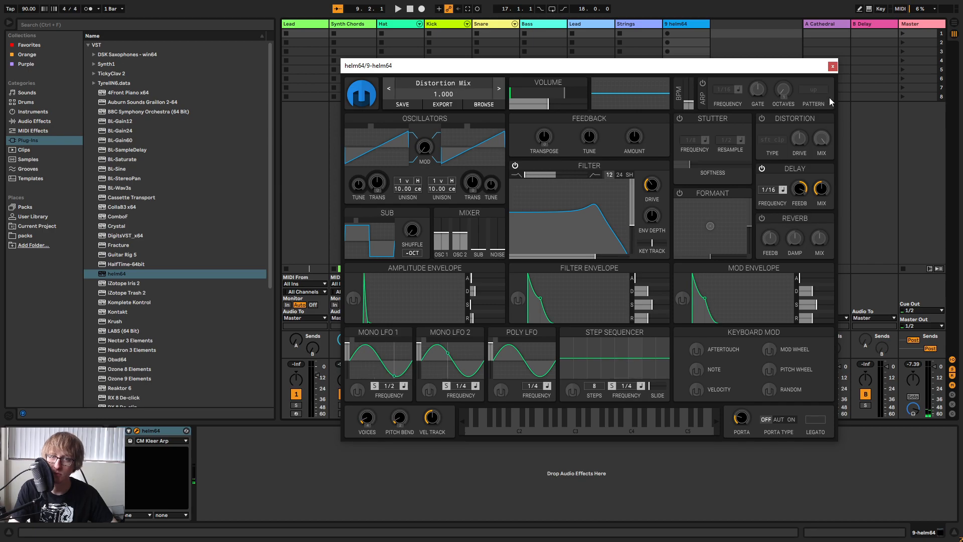
{"action": "left_click", "coordinate": [833, 67]}
Show the whole arrangement and play it from bar 8 to hear the lead-in to bar 9.
{"action": "key", "text": "Tab"}
{"action": "left_click_drag", "start_coordinate": [462, 56], "coordinate": [377, 52]}
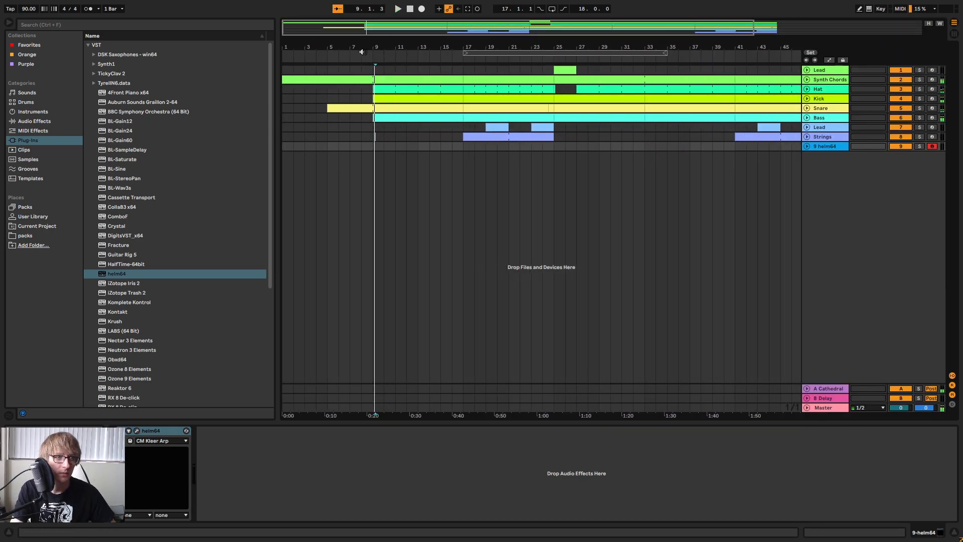
{"action": "left_click", "coordinate": [359, 54]}
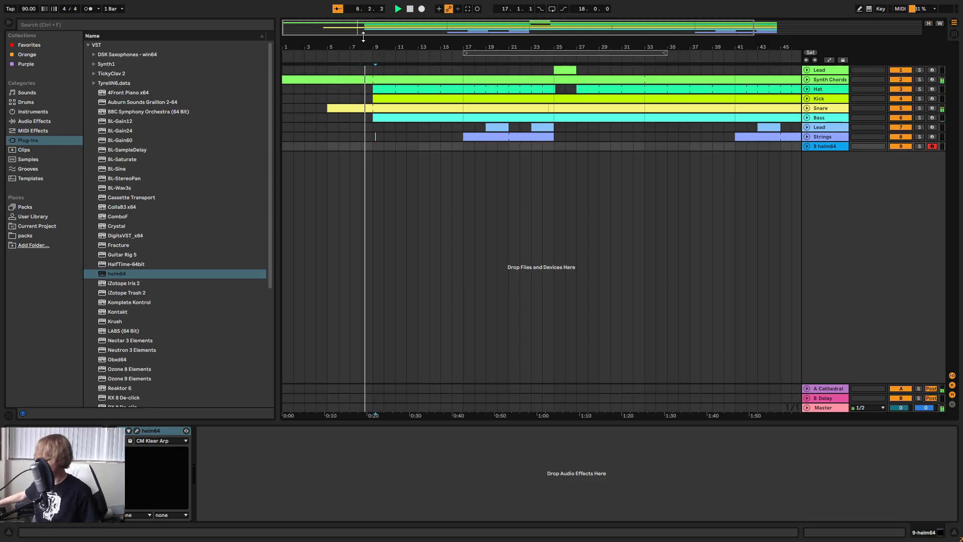
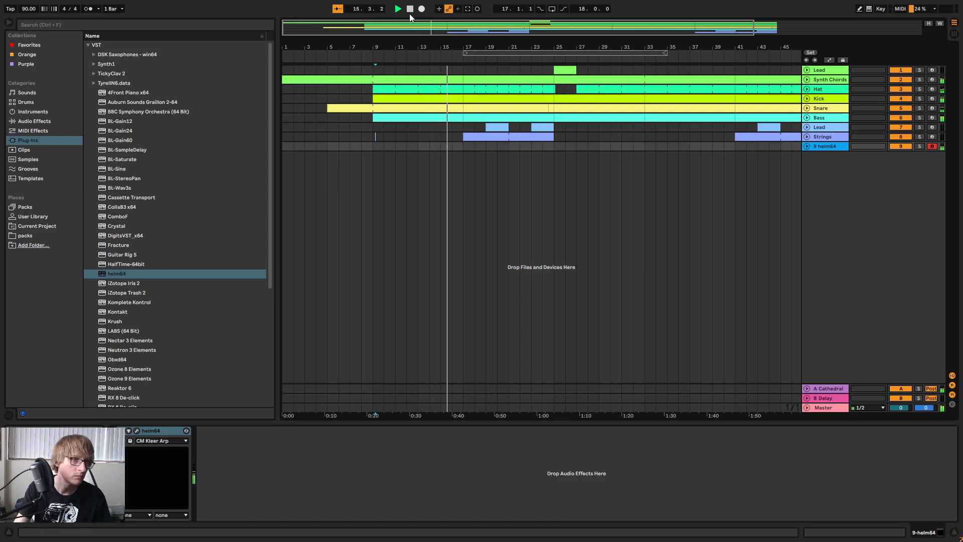
Extend the recorded clip on the helm64 track so it spans bars 9 to 17.
{"action": "left_click", "coordinate": [468, 9]}
{"action": "left_click", "coordinate": [807, 146]}
{"action": "left_click", "coordinate": [481, 211]}
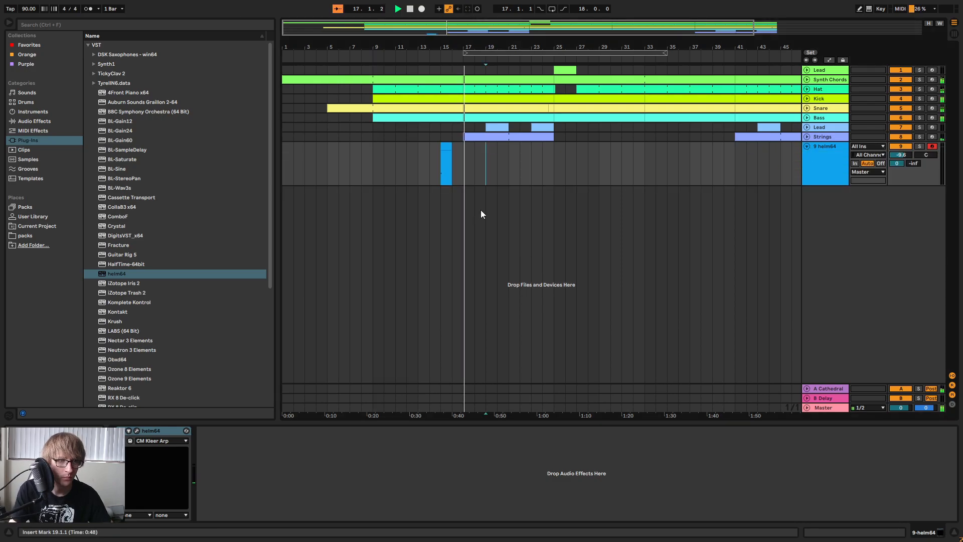
{"action": "left_click_drag", "start_coordinate": [441, 152], "coordinate": [371, 152]}
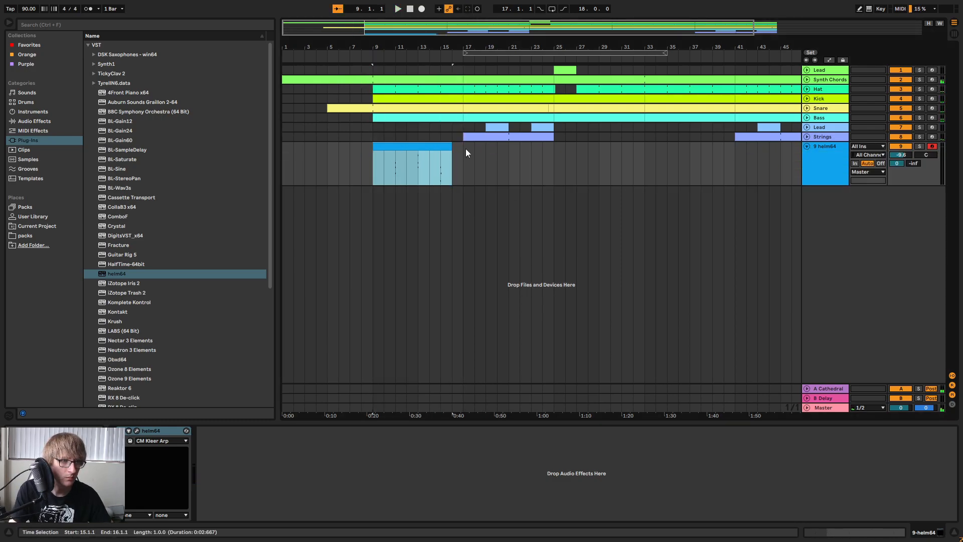
{"action": "left_click_drag", "start_coordinate": [450, 149], "coordinate": [463, 148]}
Open the helm64 clip in the note editor and quantize all of its notes.
{"action": "double_click", "coordinate": [448, 146]}
{"action": "left_click_drag", "start_coordinate": [564, 408], "coordinate": [587, 128]}
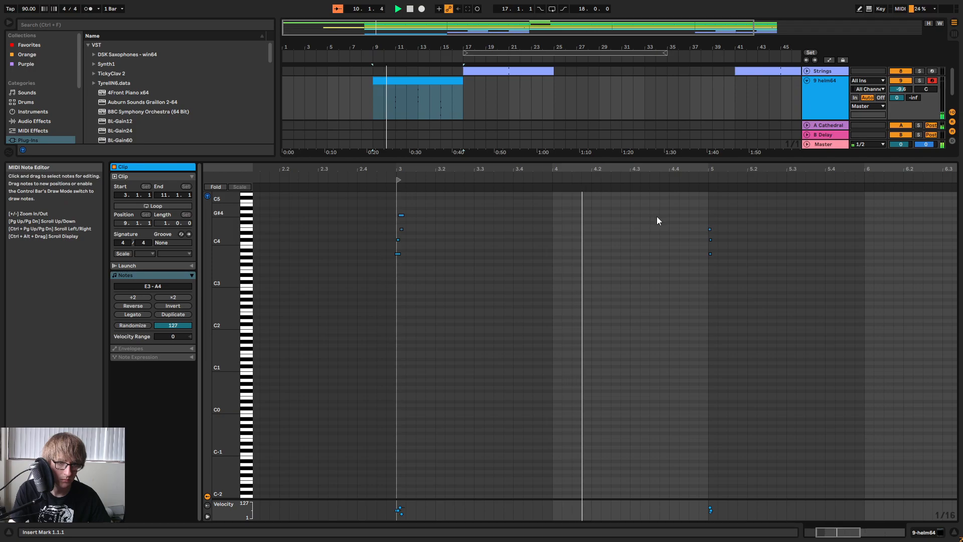
{"action": "right_click", "coordinate": [670, 213]}
{"action": "left_click", "coordinate": [723, 223]}
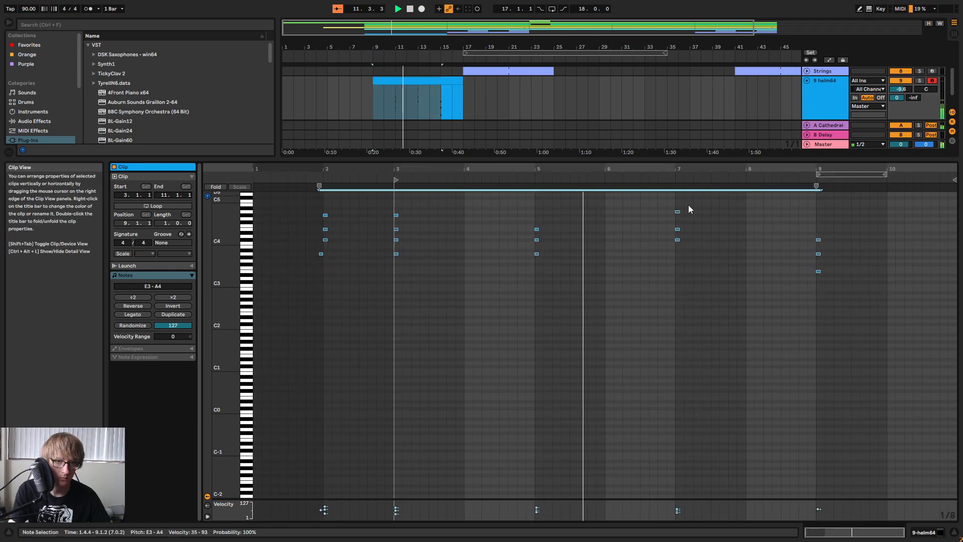
{"action": "left_click_drag", "start_coordinate": [680, 170], "coordinate": [628, 213]}
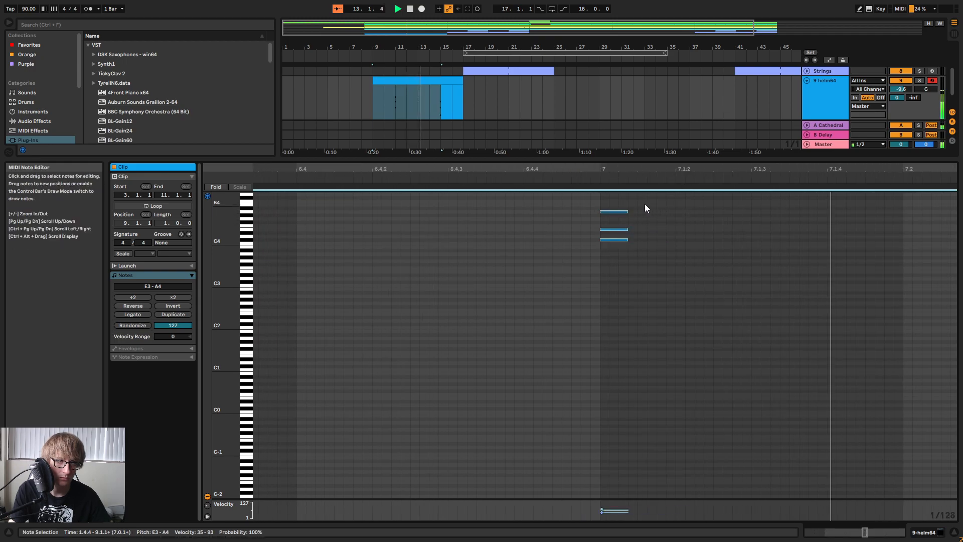
{"action": "left_click_drag", "start_coordinate": [593, 169], "coordinate": [602, 115]}
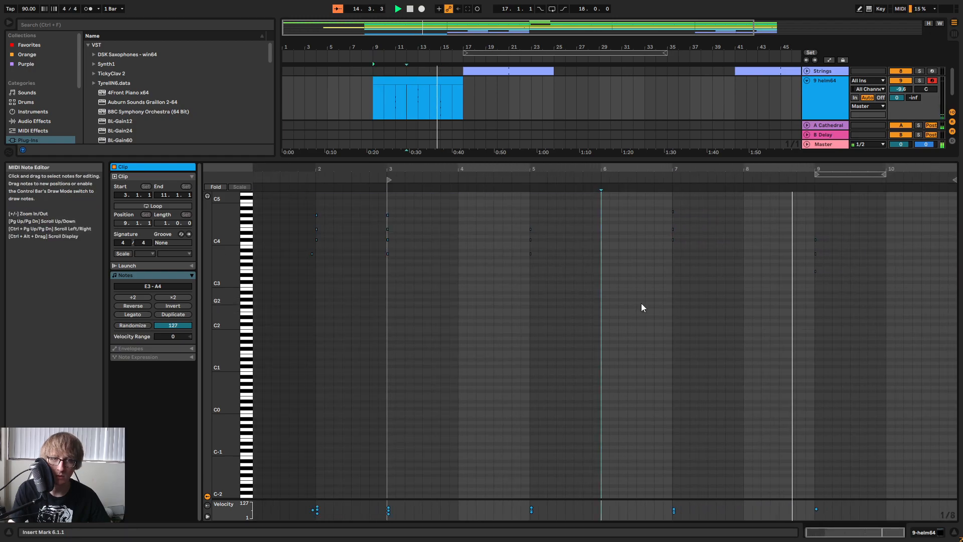
Set the helm64 track's volume to -11.6 dB and rename the track Shimmer.
{"action": "key", "text": "Tab"}
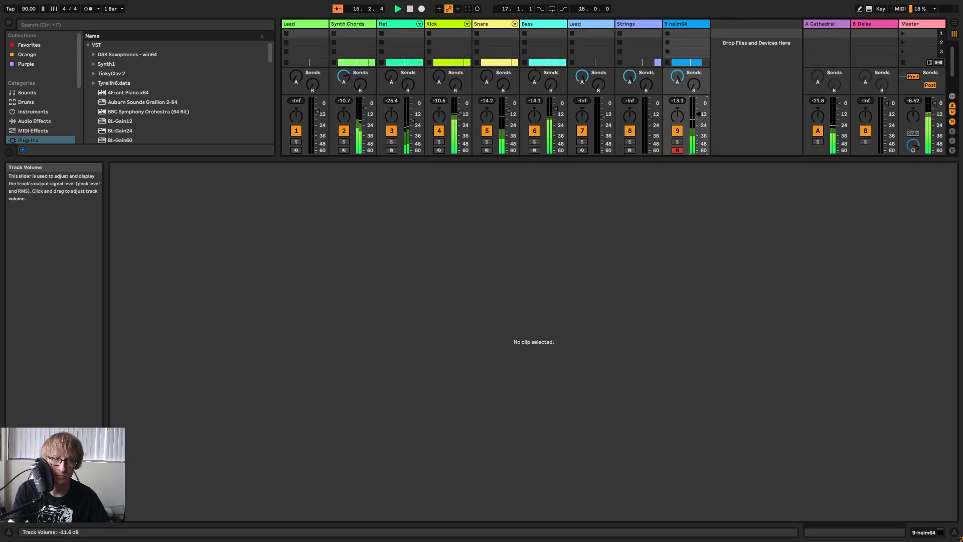
{"action": "key", "text": "Tab"}
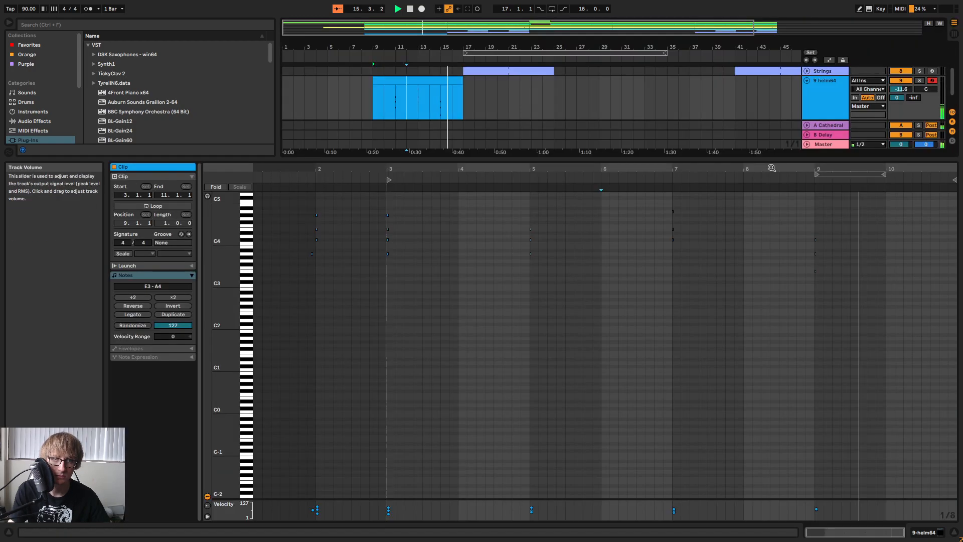
{"action": "right_click", "coordinate": [847, 96]}
{"action": "left_click", "coordinate": [863, 143]}
{"action": "type", "text": "Shi"}
{"action": "key", "text": "Tab"}
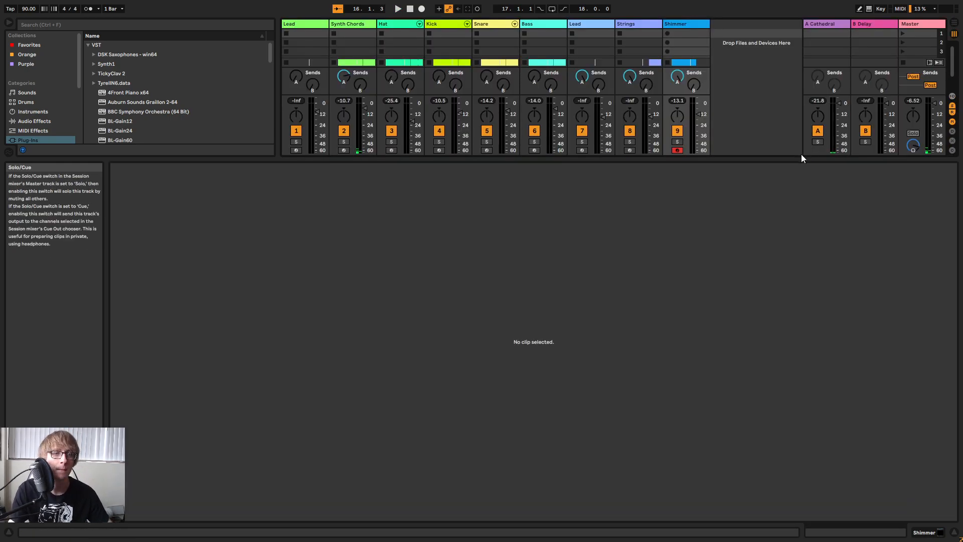
Trim two bars off the start of the Shimmer clip and move the remainder back to bar 9.
{"action": "key", "text": "space"}
{"action": "key", "text": "Tab"}
{"action": "left_click", "coordinate": [493, 222]}
{"action": "left_click_drag", "start_coordinate": [516, 159], "coordinate": [525, 288]}
{"action": "left_click_drag", "start_coordinate": [381, 47], "coordinate": [410, 109]}
{"action": "left_click", "coordinate": [525, 171]}
{"action": "key", "text": "space"}
{"action": "left_click_drag", "start_coordinate": [400, 151], "coordinate": [434, 146]}
{"action": "key", "text": "space"}
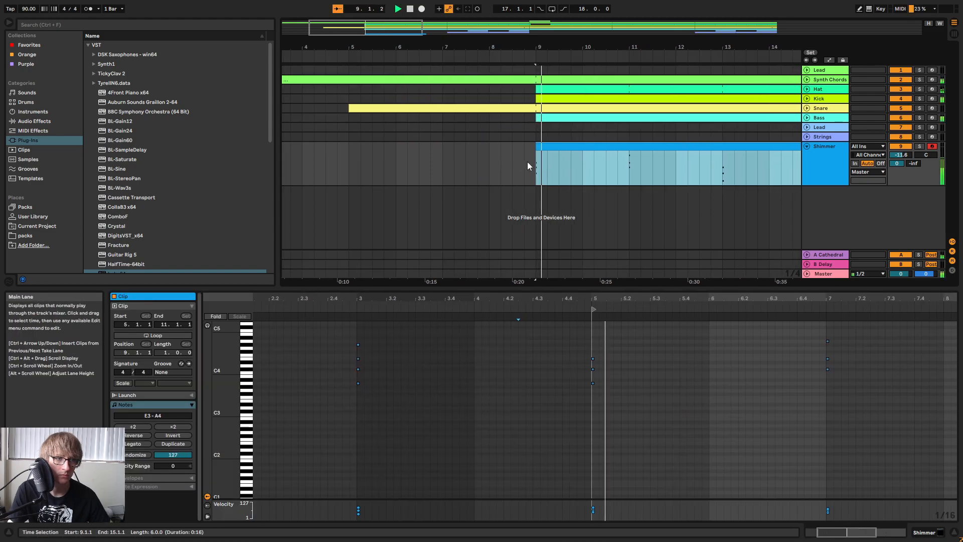
Replace the Shimmer chord at bar 11 with the one from bar 13 and delete the leftover clip at bar 14.
{"action": "left_click", "coordinate": [591, 176]}
{"action": "left_click_drag", "start_coordinate": [663, 384], "coordinate": [718, 333]}
{"action": "key", "text": "Delete"}
{"action": "left_click_drag", "start_coordinate": [717, 167], "coordinate": [652, 151]}
{"action": "left_click", "coordinate": [783, 152]}
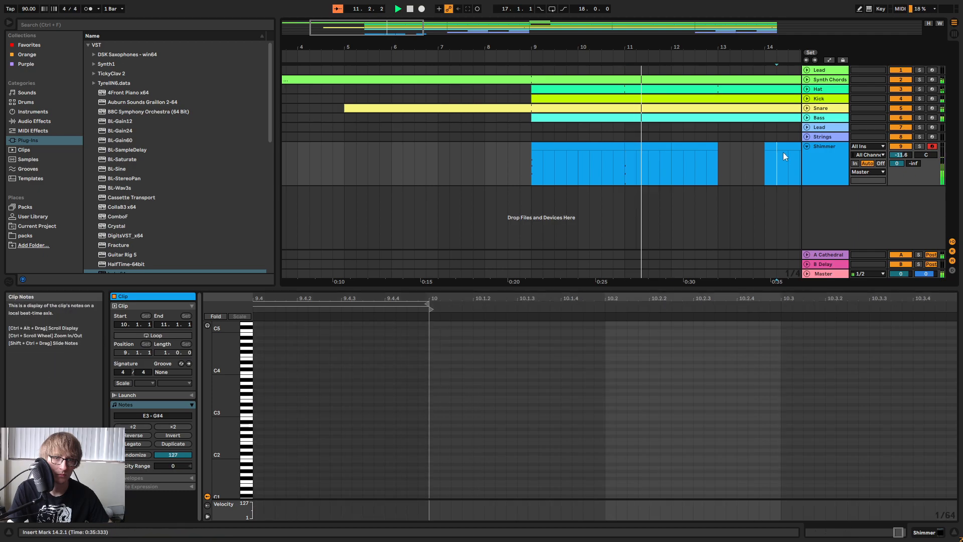
{"action": "left_click", "coordinate": [783, 146]}
{"action": "key", "text": "Delete"}
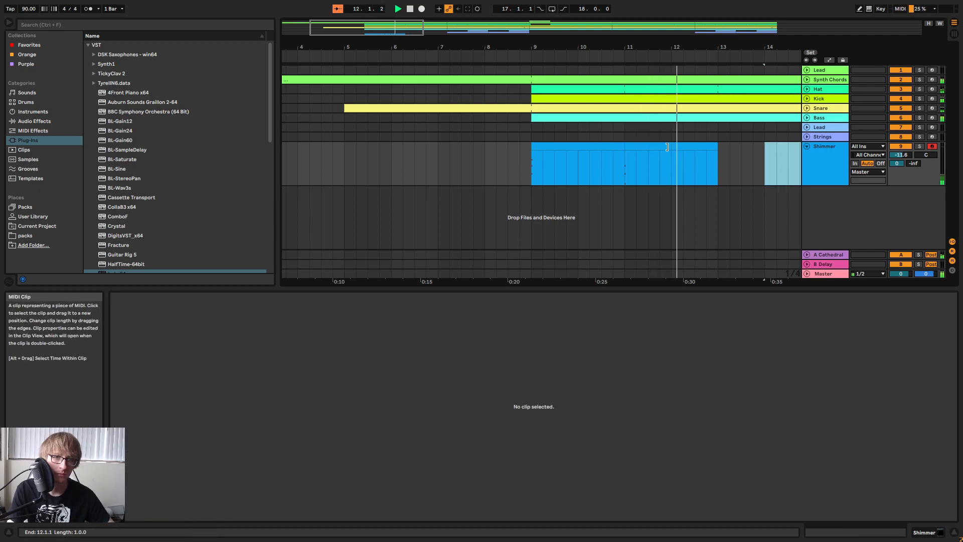
Try to duplicate the Shimmer material after bar 13 and audition its notes, undoing the changes.
{"action": "left_click", "coordinate": [667, 147]}
{"action": "left_click", "coordinate": [718, 151]}
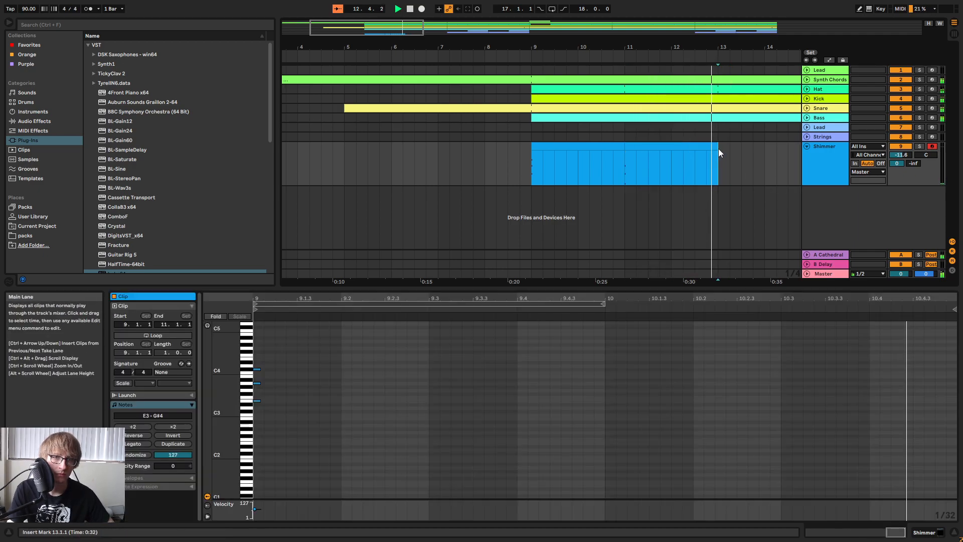
{"action": "key", "text": "ctrl+d"}
{"action": "left_click", "coordinate": [258, 369]}
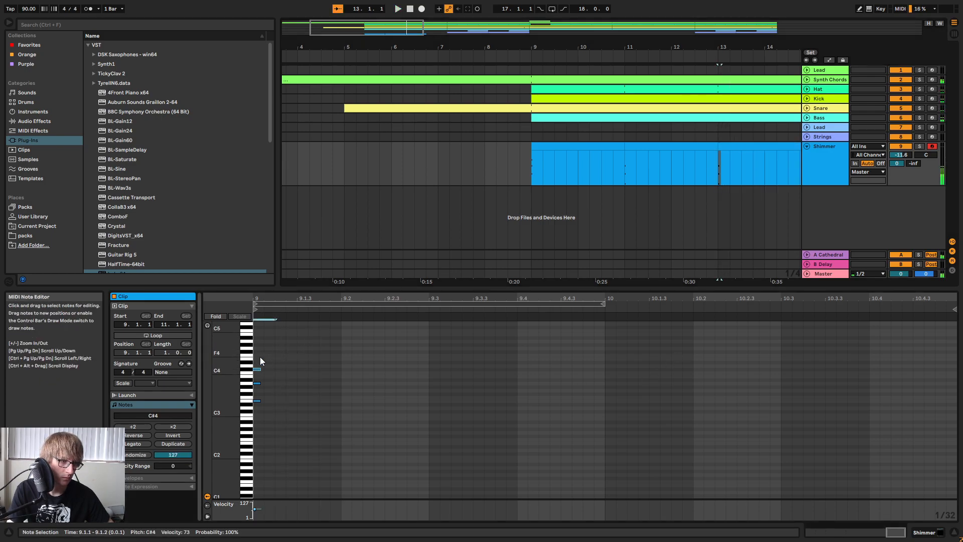
{"action": "key", "text": "shift+Down"}
{"action": "key", "text": "space"}
{"action": "key", "text": "space"}
{"action": "key", "text": "ctrl+z"}
{"action": "key", "text": "ctrl+z"}
Consolidate the Shimmer clips from bars 9 to 13 into one looping clip and extend it to bar 17.
{"action": "left_click", "coordinate": [383, 147]}
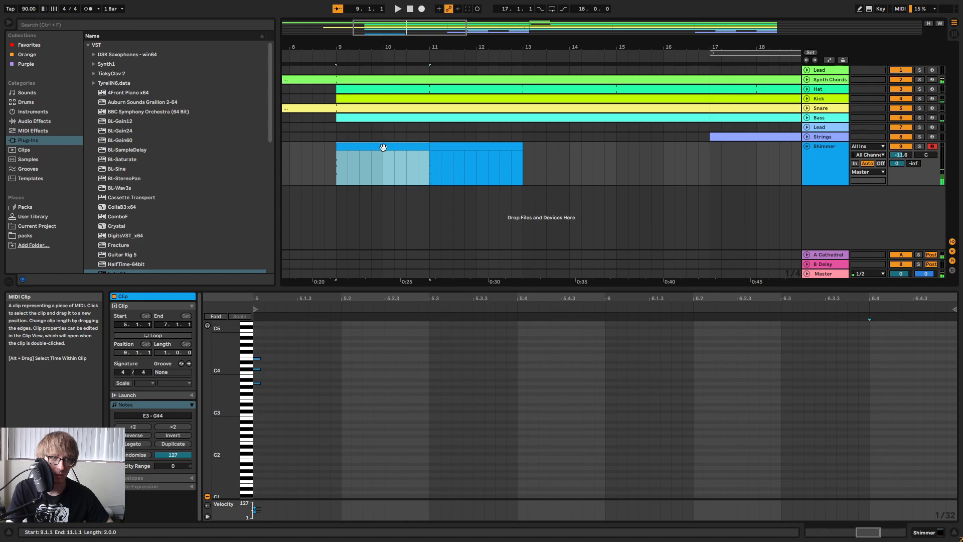
{"action": "left_click", "coordinate": [499, 148], "text": "shift"}
{"action": "right_click", "coordinate": [494, 149]}
{"action": "left_click", "coordinate": [518, 240]}
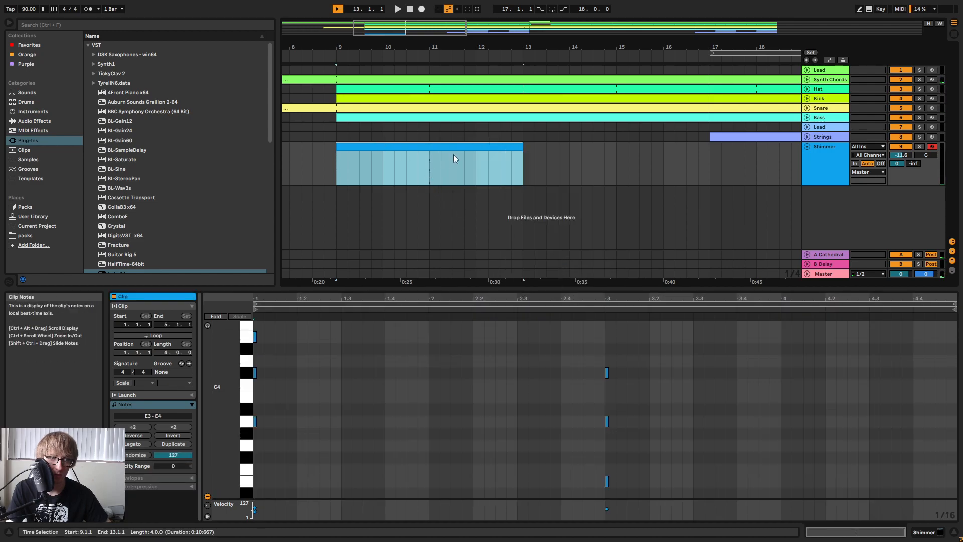
{"action": "left_click", "coordinate": [164, 335]}
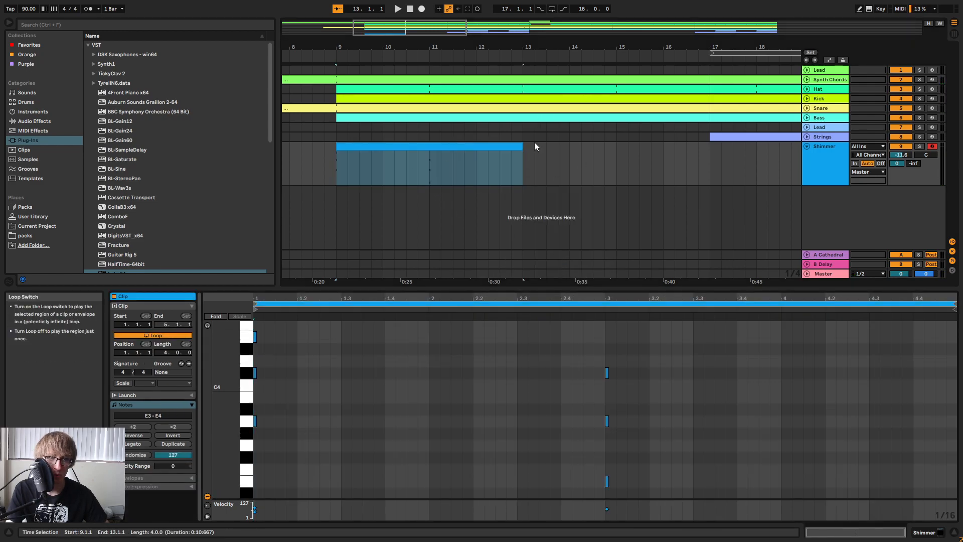
{"action": "left_click_drag", "start_coordinate": [521, 151], "coordinate": [709, 150]}
Play the song from the start and lower the Shimmer track's volume to -17.5 dB.
{"action": "key", "text": "Tab"}
{"action": "left_click_drag", "start_coordinate": [698, 244], "coordinate": [698, 245]}
{"action": "key", "text": "Tab"}
{"action": "key", "text": "space"}
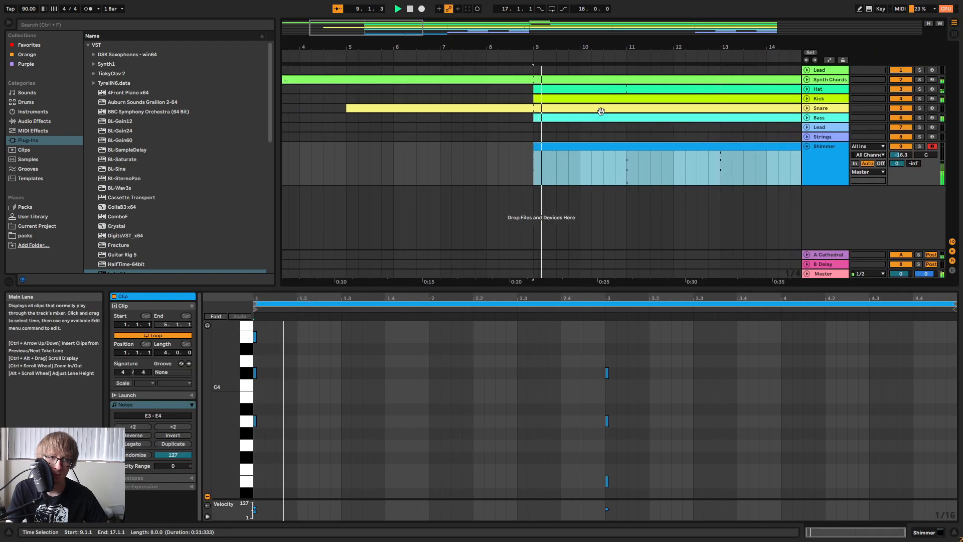
{"action": "double_click", "coordinate": [408, 11]}
{"action": "key", "text": "space"}
{"action": "key", "text": "Tab"}
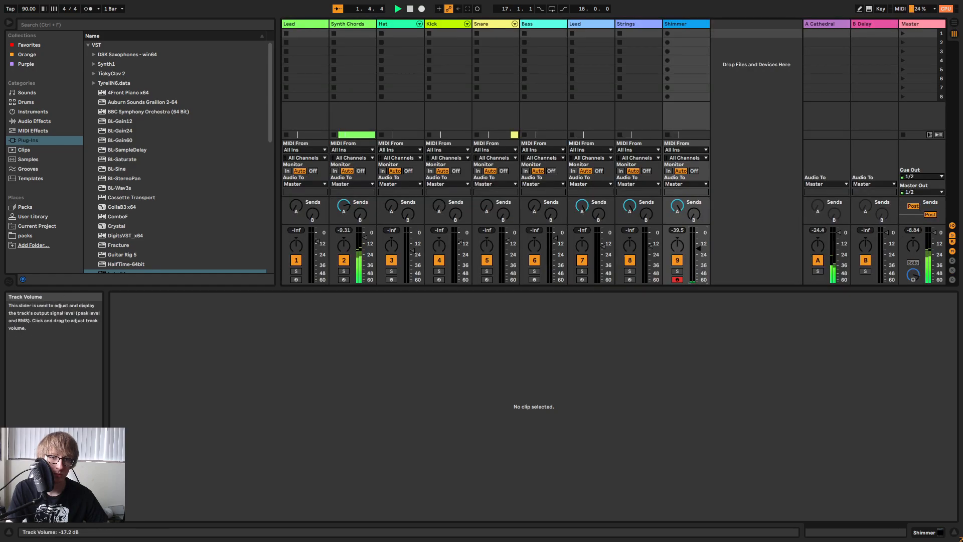
{"action": "key", "text": "Tab"}
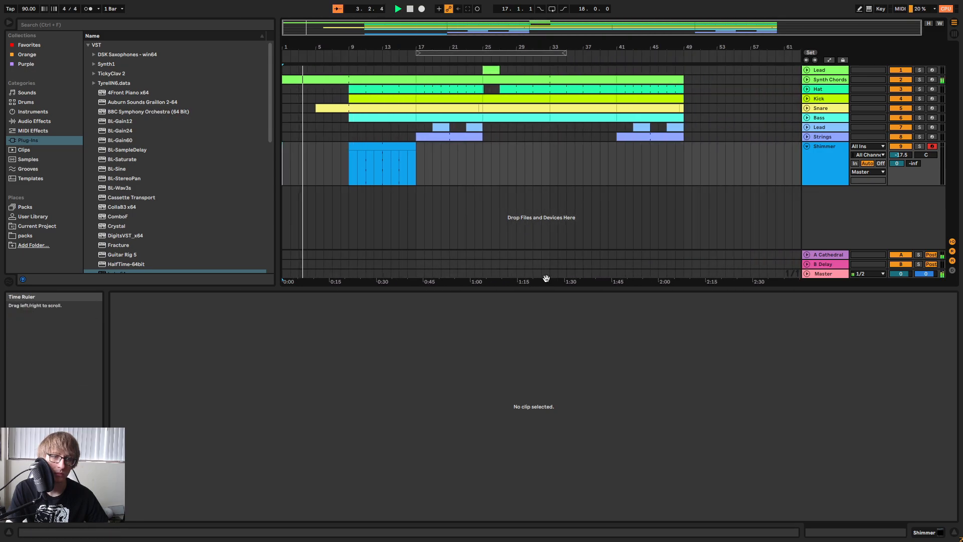
{"action": "left_click_drag", "start_coordinate": [542, 287], "coordinate": [518, 379]}
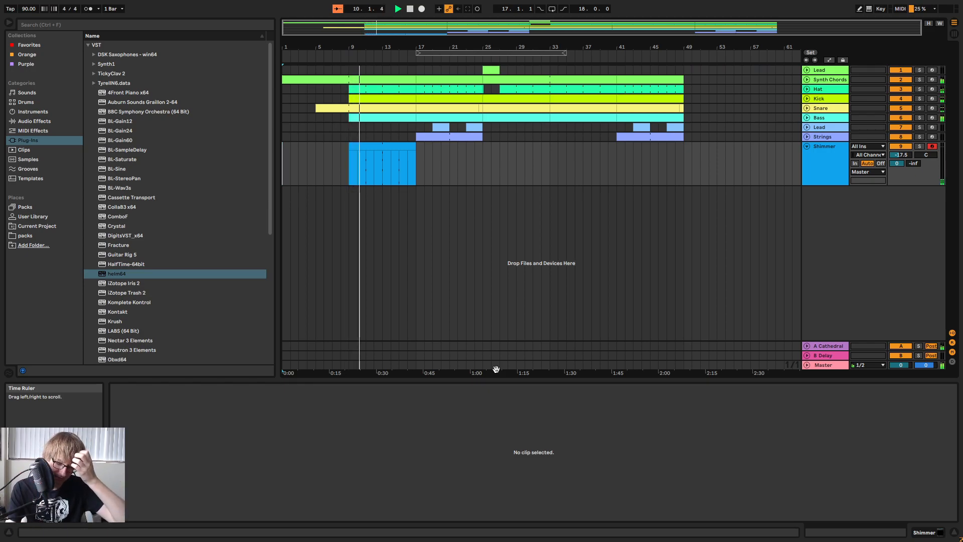
Lower the Shimmer track's volume to -19.4 dB.
{"action": "left_click", "coordinate": [446, 169]}
{"action": "left_click_drag", "start_coordinate": [388, 47], "coordinate": [389, 60]}
{"action": "key", "text": "Tab"}
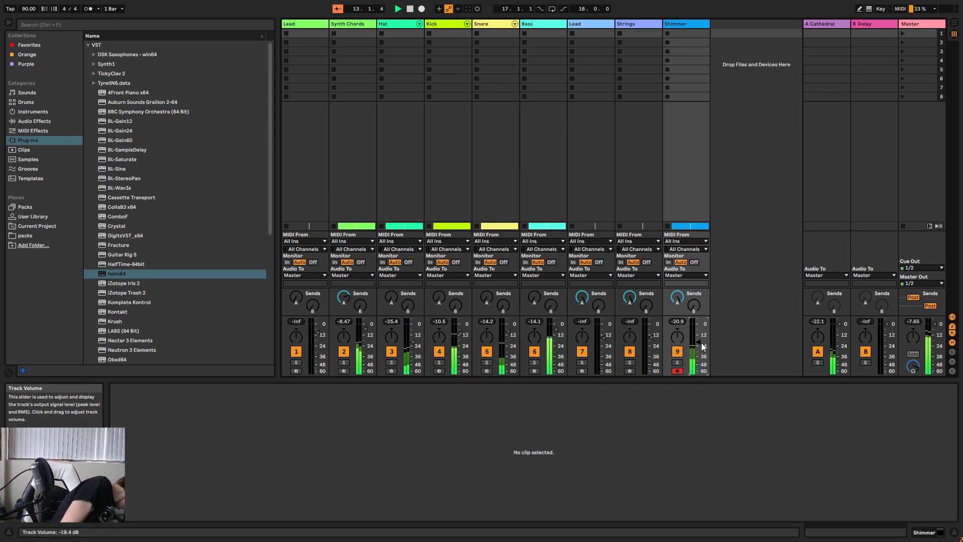
{"action": "key", "text": "Tab"}
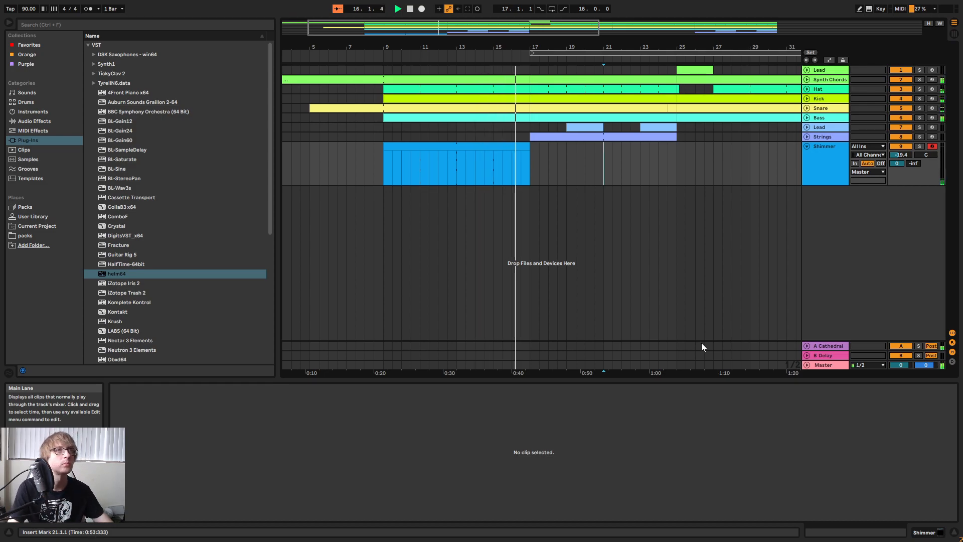
Stop playback and duplicate the Shimmer clip into bars 17 to 25.
{"action": "left_click", "coordinate": [595, 159]}
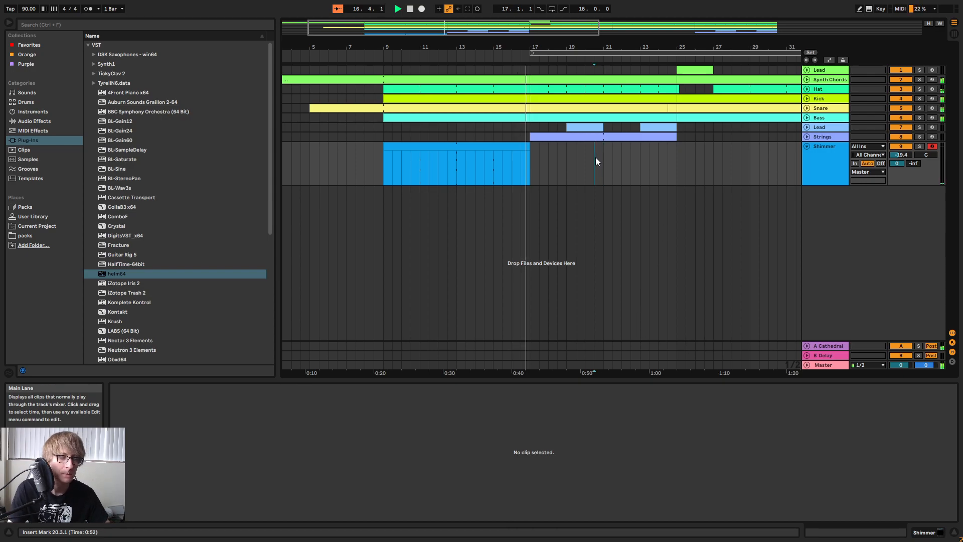
{"action": "key", "text": "space"}
{"action": "left_click", "coordinate": [513, 159]}
{"action": "key", "text": "ctrl+d"}
Examine the lowest notes of the Synth Chords clip at bar 17 to identify its chords.
{"action": "left_click", "coordinate": [561, 80]}
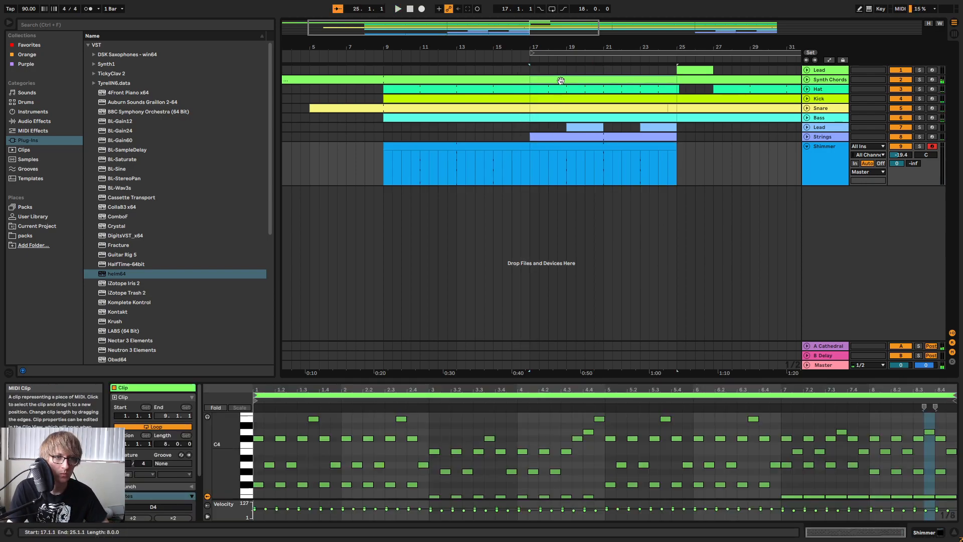
{"action": "scroll", "coordinate": [273, 478], "scroll_direction": "down", "scroll_amount": 3}
{"action": "left_click", "coordinate": [269, 456]}
{"action": "scroll", "coordinate": [266, 466], "scroll_direction": "up", "scroll_amount": 3}
{"action": "left_click", "coordinate": [258, 485]}
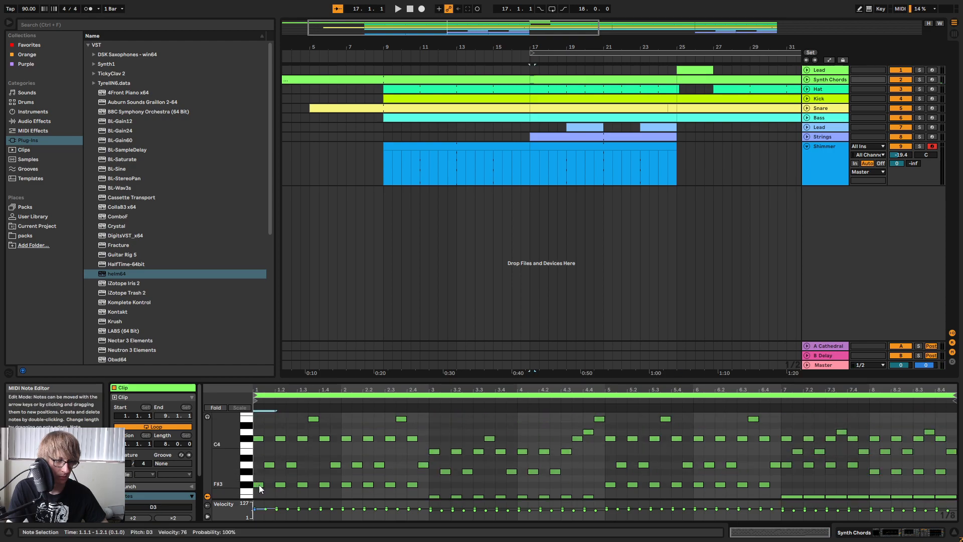
In the Shimmer clip at bar 17, raise the first chord's upper notes to D4 and F#4 and play it.
{"action": "left_click", "coordinate": [594, 151]}
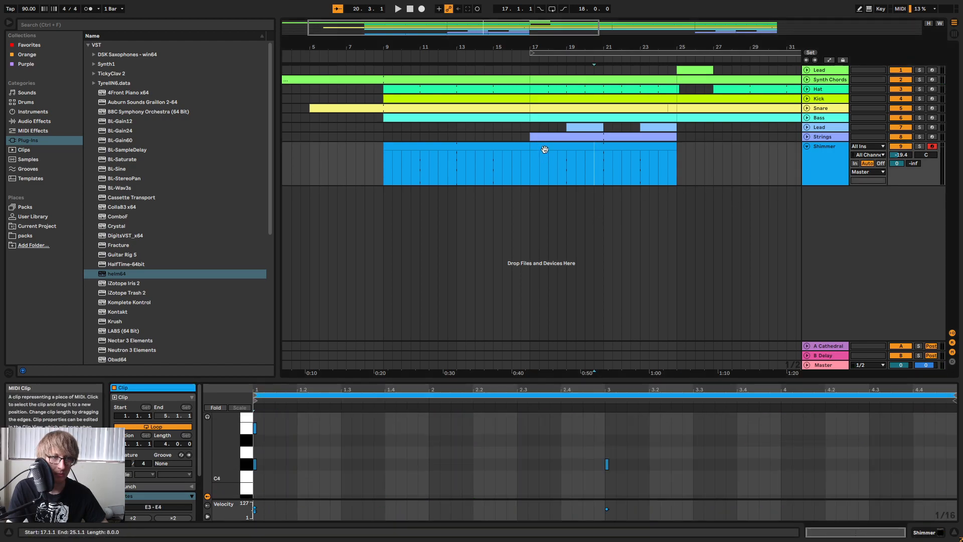
{"action": "left_click", "coordinate": [544, 150]}
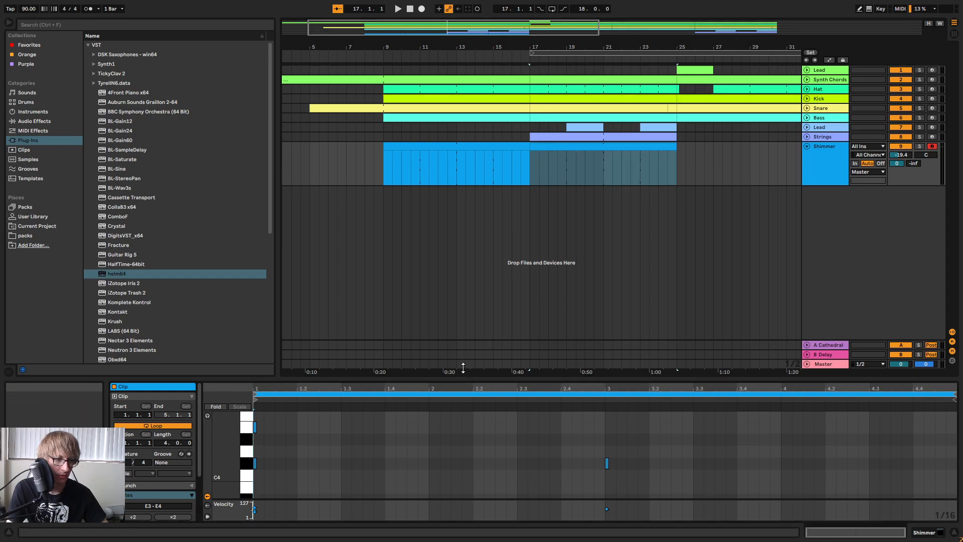
{"action": "left_click_drag", "start_coordinate": [463, 381], "coordinate": [351, 283]}
{"action": "left_click_drag", "start_coordinate": [267, 380], "coordinate": [253, 412]}
{"action": "key", "text": "Up"}
{"action": "left_click_drag", "start_coordinate": [265, 353], "coordinate": [254, 369]}
{"action": "key", "text": "space"}
Raise the second chord of the Shimmer clip at bar 17 to G#3, B3 and E4 and play it.
{"action": "scroll", "coordinate": [494, 383], "scroll_direction": "down", "scroll_amount": 3}
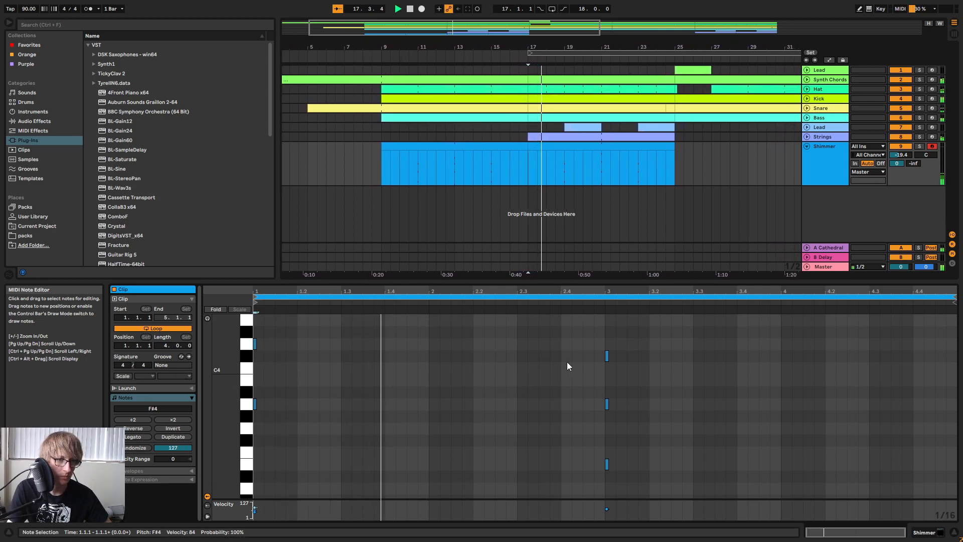
{"action": "left_click_drag", "start_coordinate": [615, 281], "coordinate": [628, 200]}
{"action": "scroll", "coordinate": [652, 327], "scroll_direction": "up", "scroll_amount": 5}
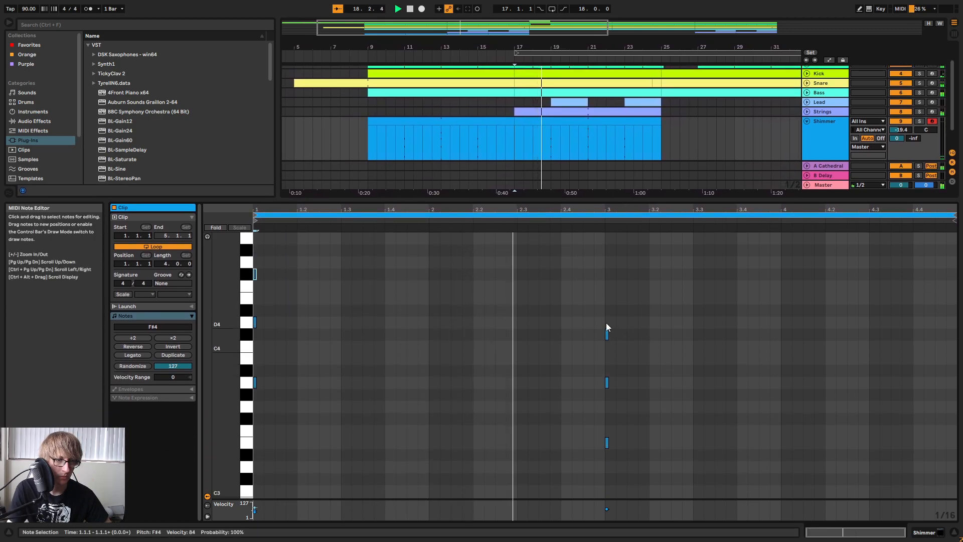
{"action": "left_click", "coordinate": [607, 336]}
{"action": "key", "text": "Up"}
{"action": "key", "text": "Up"}
{"action": "key", "text": "Up"}
{"action": "left_click_drag", "start_coordinate": [630, 339], "coordinate": [594, 450]}
{"action": "key", "text": "Up"}
{"action": "key", "text": "Up"}
{"action": "key", "text": "Up"}
{"action": "key", "text": "Up"}
{"action": "key", "text": "Up"}
{"action": "key", "text": "Up"}
{"action": "key", "text": "space"}
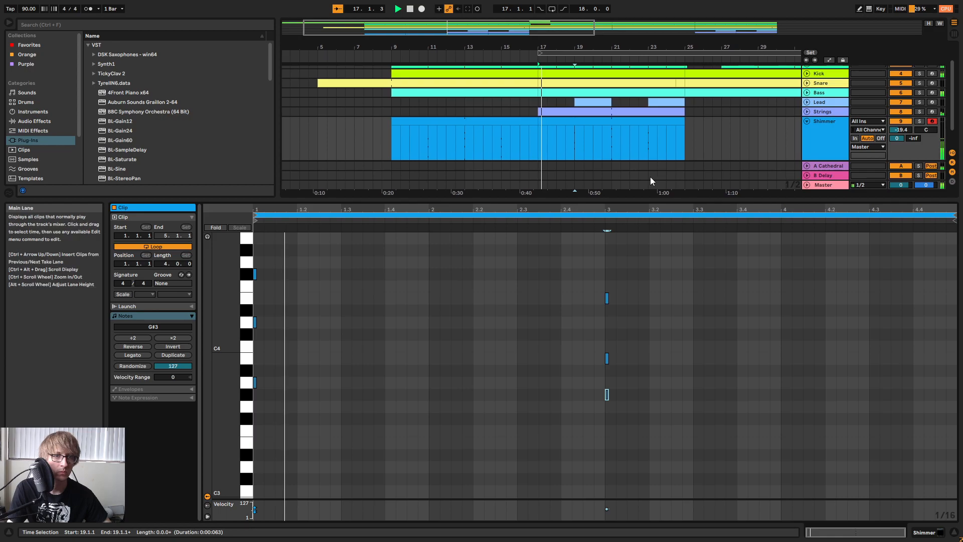
Consolidate the Shimmer clip spanning bars 17 to 25.
{"action": "left_click", "coordinate": [731, 130]}
{"action": "right_click", "coordinate": [663, 123]}
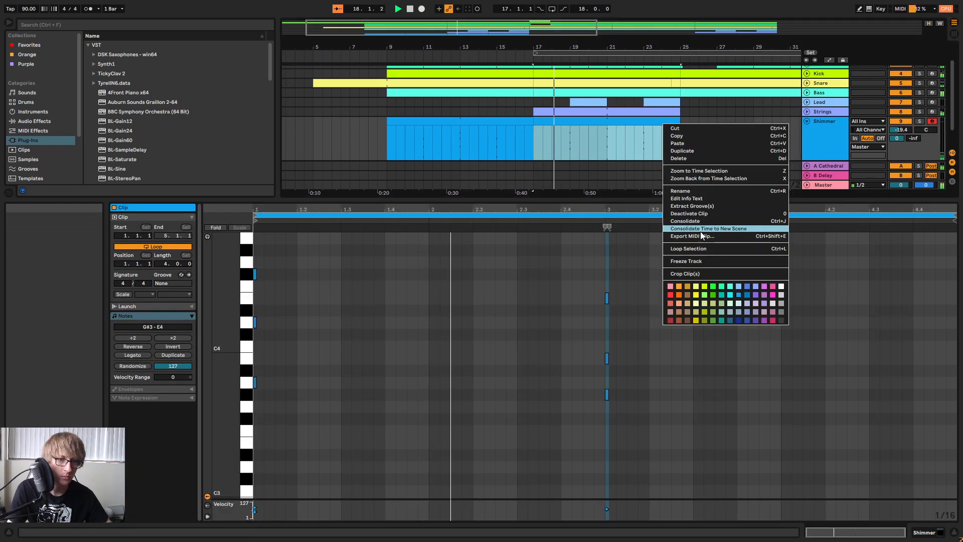
{"action": "left_click", "coordinate": [698, 221]}
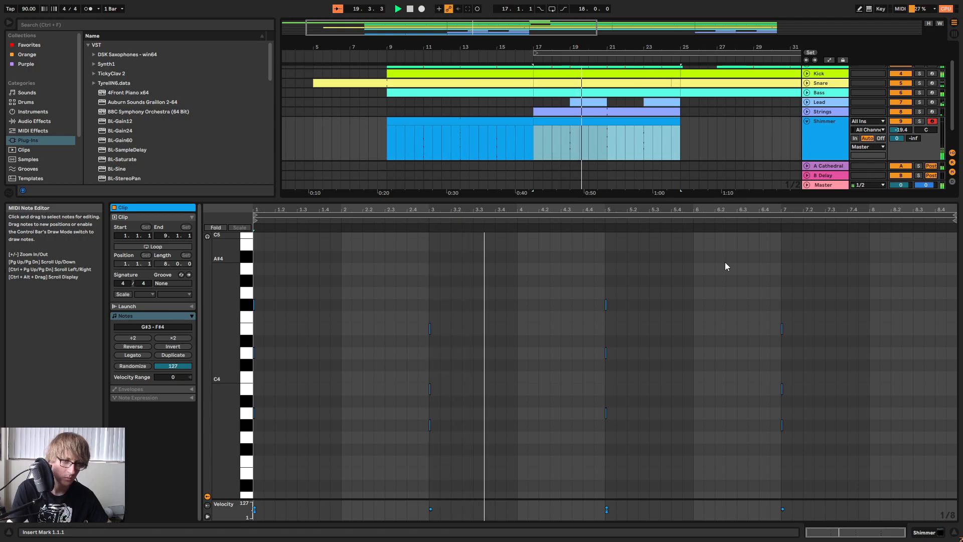
Set the Shimmer track's volume to -19.0 dB.
{"action": "key", "text": "Tab"}
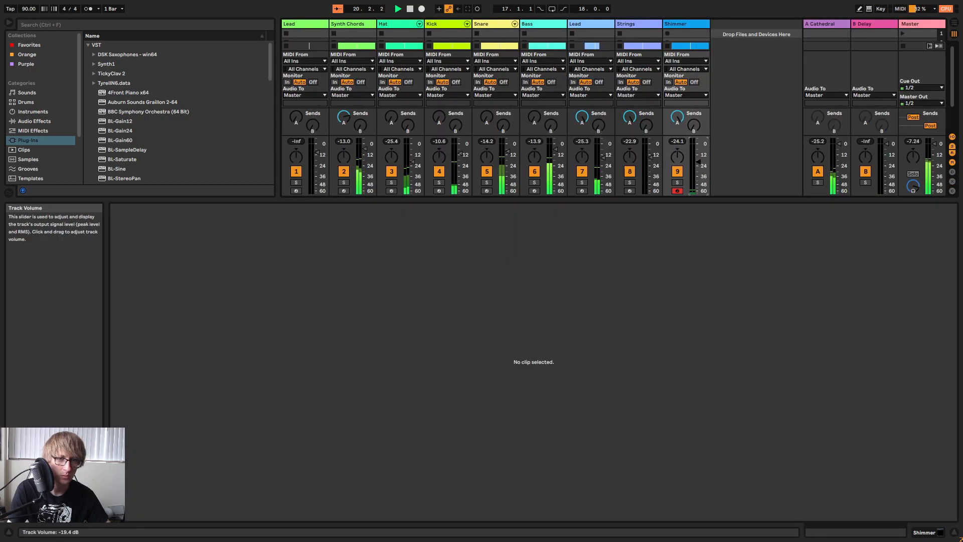
{"action": "key", "text": "Tab"}
{"action": "left_click", "coordinate": [685, 151]}
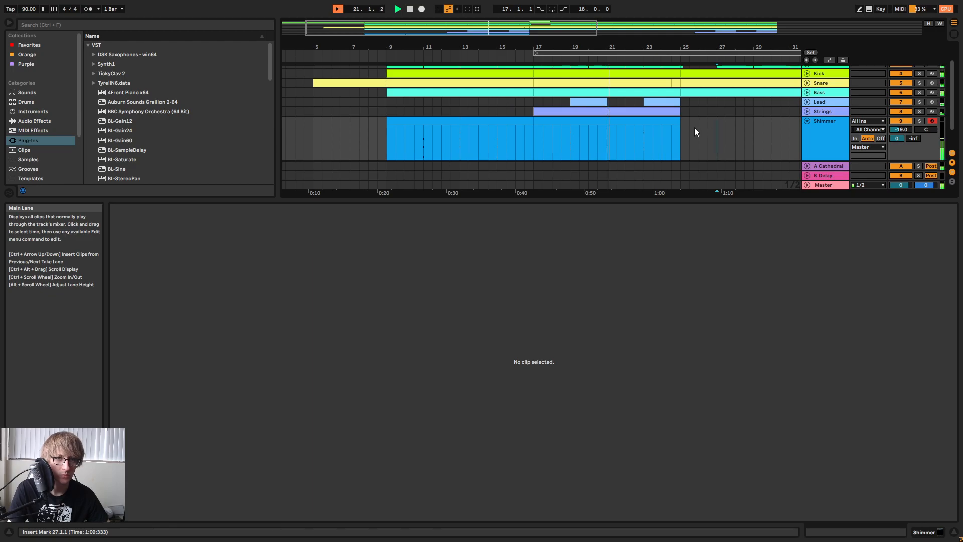
{"action": "key", "text": "Tab"}
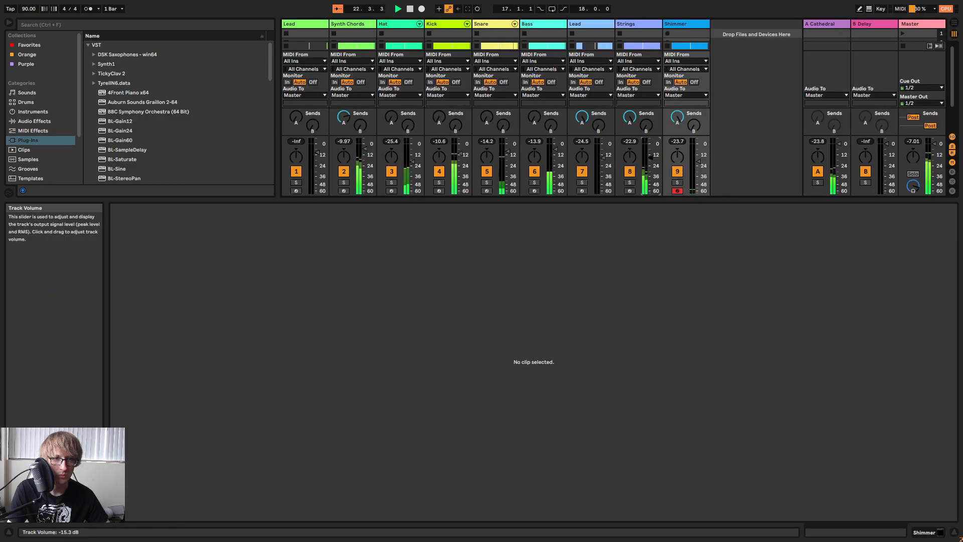
{"action": "key", "text": "Tab"}
{"action": "left_click", "coordinate": [663, 148]}
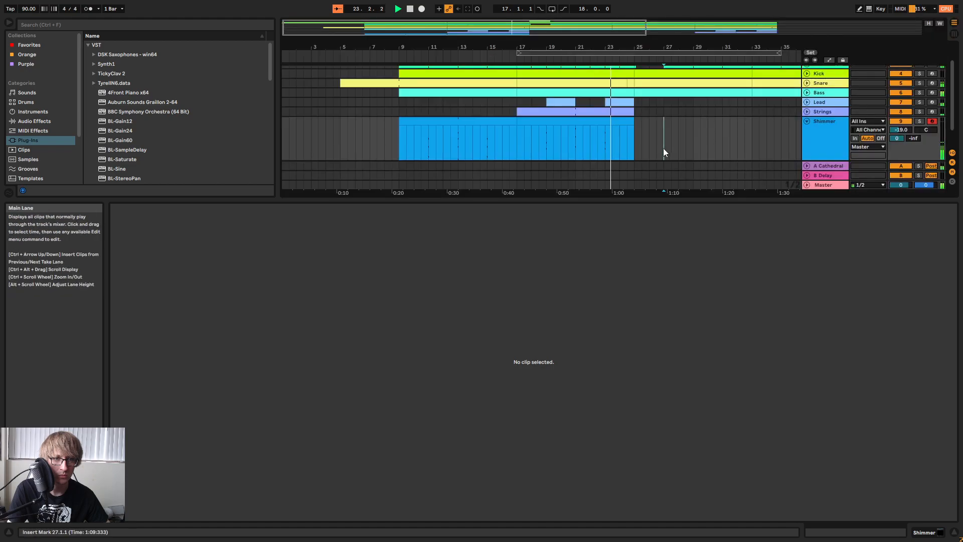
Stop playback and compare the last chord of the Shimmer clip at bar 17 with the Synth Chords notes there.
{"action": "key", "text": "space"}
{"action": "double_click", "coordinate": [613, 122]}
{"action": "left_click_drag", "start_coordinate": [731, 464], "coordinate": [861, 302]}
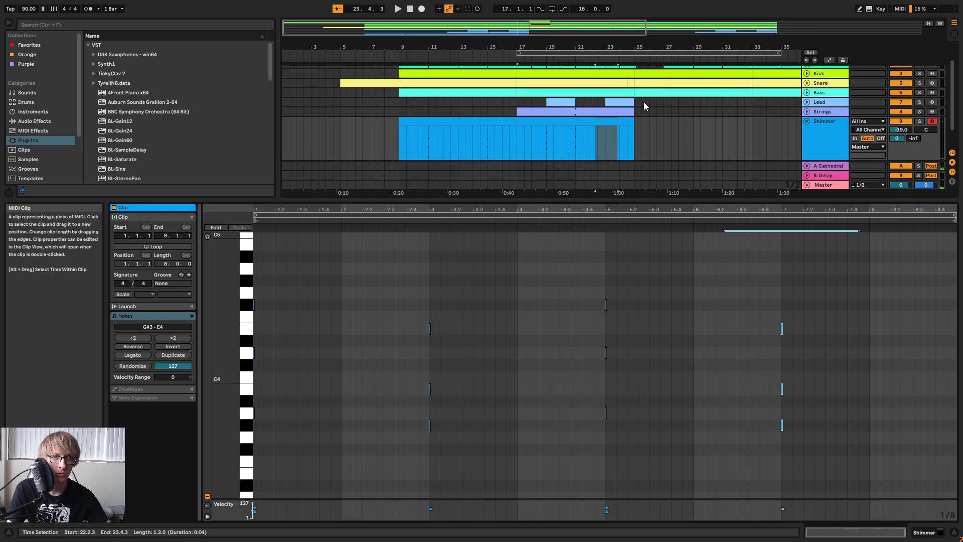
{"action": "scroll", "coordinate": [660, 137], "scroll_direction": "up", "scroll_amount": 2}
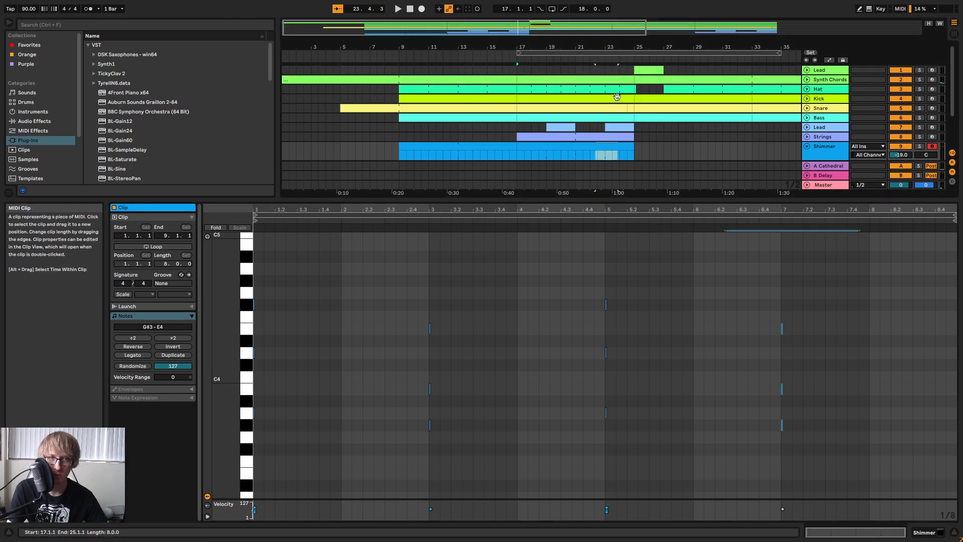
{"action": "left_click", "coordinate": [615, 78]}
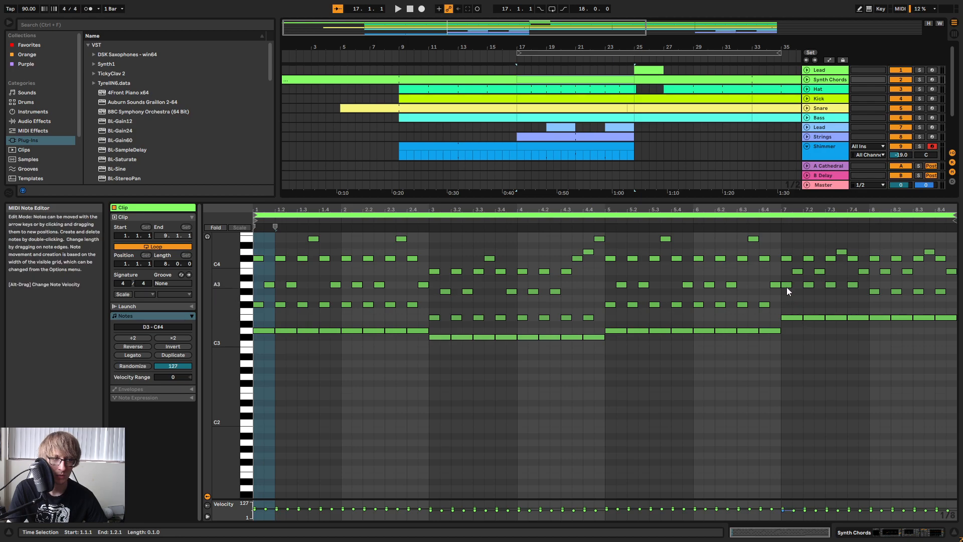
{"action": "left_click", "coordinate": [661, 136]}
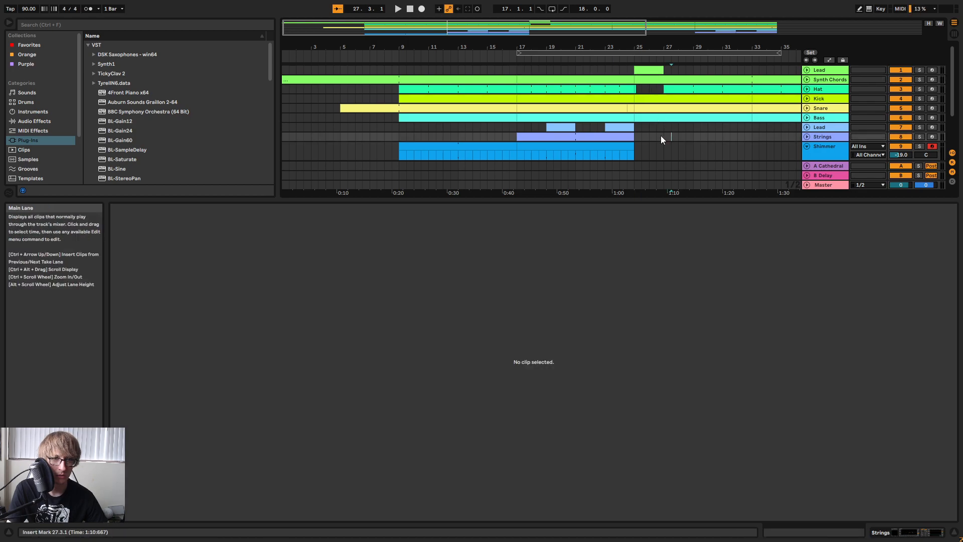
In the Shimmer clip at bar 17, raise the last chord's middle note to C#4 and its lowest note to A3, and play it.
{"action": "scroll", "coordinate": [661, 136], "scroll_direction": "down", "scroll_amount": 3}
{"action": "left_click", "coordinate": [614, 99]}
{"action": "left_click", "coordinate": [734, 308]}
{"action": "scroll", "coordinate": [743, 321], "scroll_direction": "down", "scroll_amount": 2}
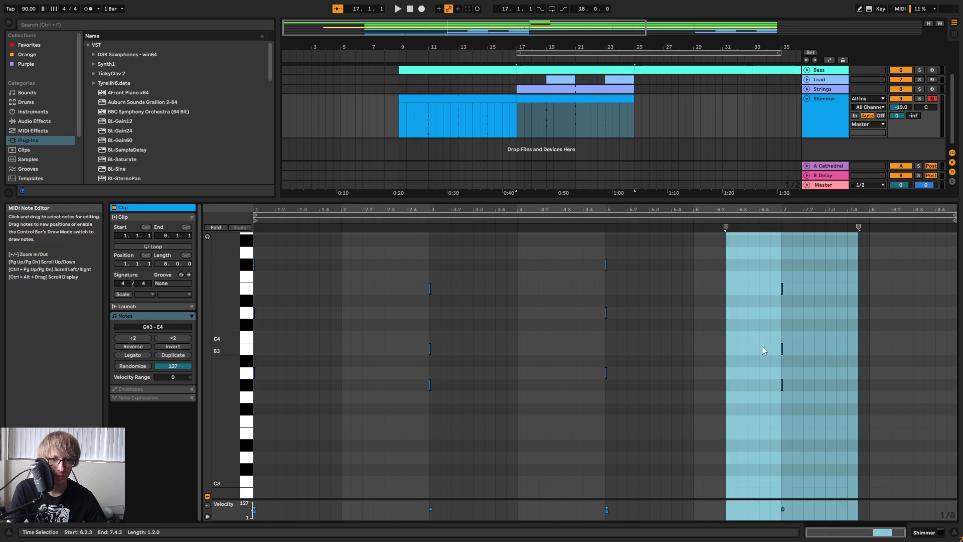
{"action": "left_click_drag", "start_coordinate": [760, 291], "coordinate": [814, 295]}
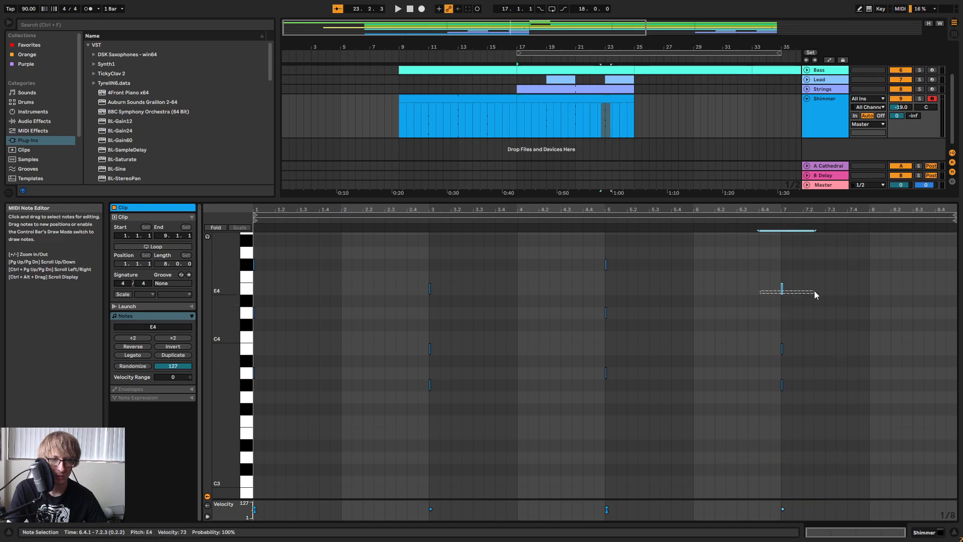
{"action": "left_click_drag", "start_coordinate": [781, 349], "coordinate": [783, 337]}
{"action": "left_click_drag", "start_coordinate": [763, 387], "coordinate": [797, 394]}
{"action": "key", "text": "Up"}
{"action": "scroll", "coordinate": [774, 294], "scroll_direction": "down", "scroll_amount": 3}
{"action": "scroll", "coordinate": [750, 291], "scroll_direction": "up", "scroll_amount": 1}
{"action": "left_click", "coordinate": [596, 223]}
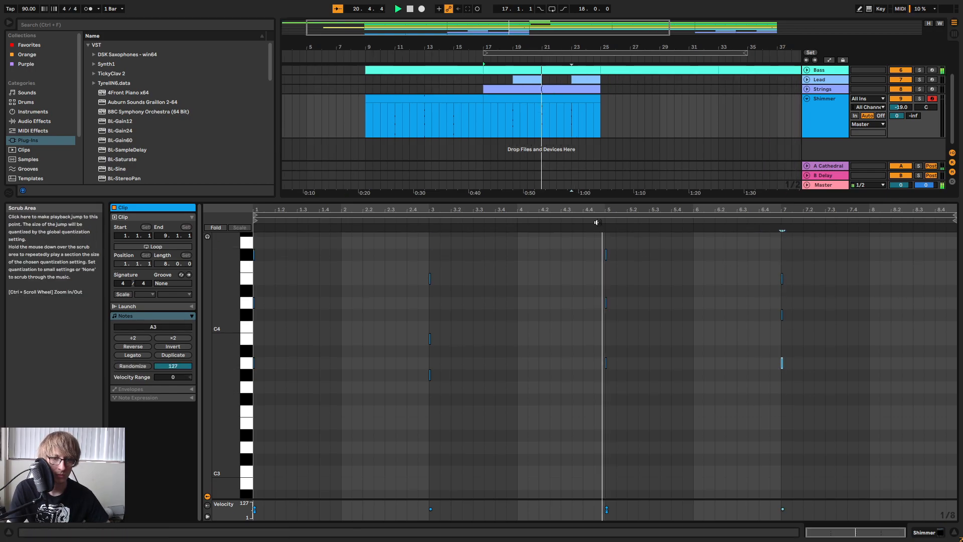
{"action": "scroll", "coordinate": [823, 302], "scroll_direction": "up", "scroll_amount": 1}
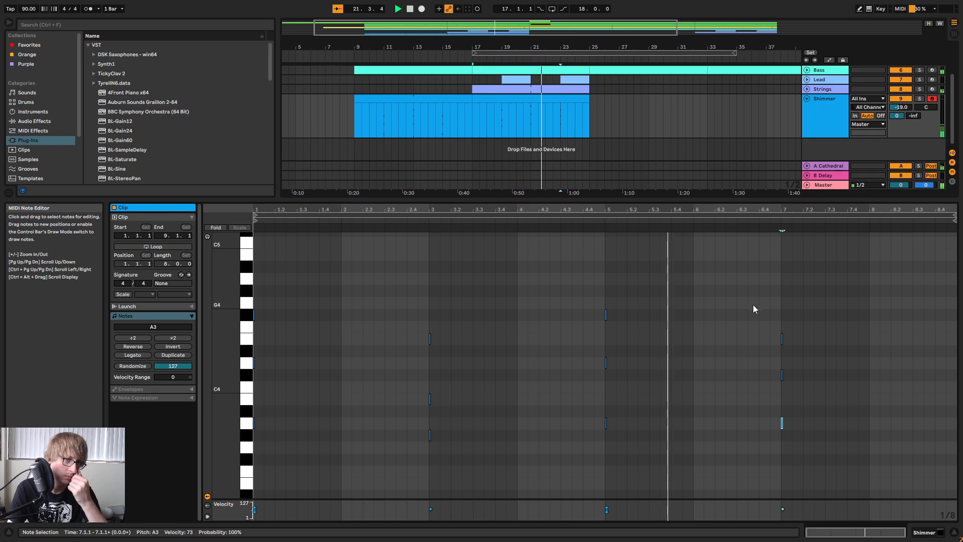
Copy the bar 9 to 17 Shimmer section across bars 25 to 41, and the bar 17 to 25 clip to bars 41 to 49.
{"action": "left_click", "coordinate": [483, 139]}
{"action": "left_click", "coordinate": [408, 99]}
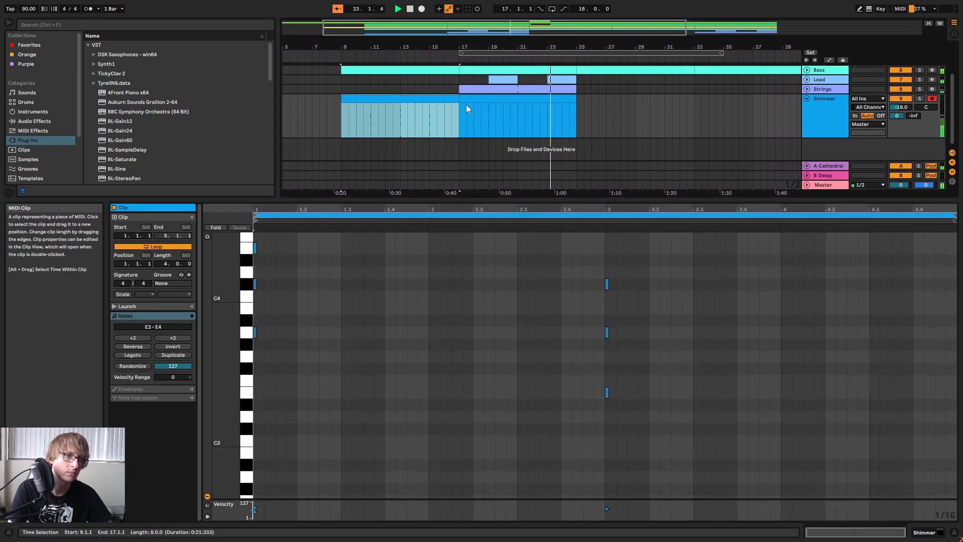
{"action": "left_click", "coordinate": [577, 110]}
{"action": "key", "text": "ctrl+v"}
{"action": "left_click_drag", "start_coordinate": [647, 47], "coordinate": [642, 25]}
{"action": "key", "text": "ctrl+v"}
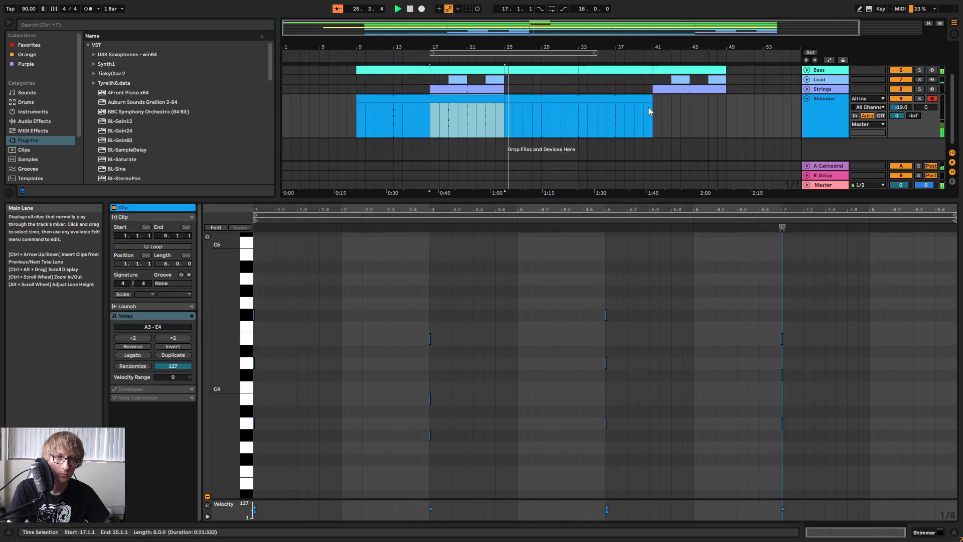
{"action": "key", "text": "ctrl+v"}
{"action": "left_click", "coordinate": [749, 119]}
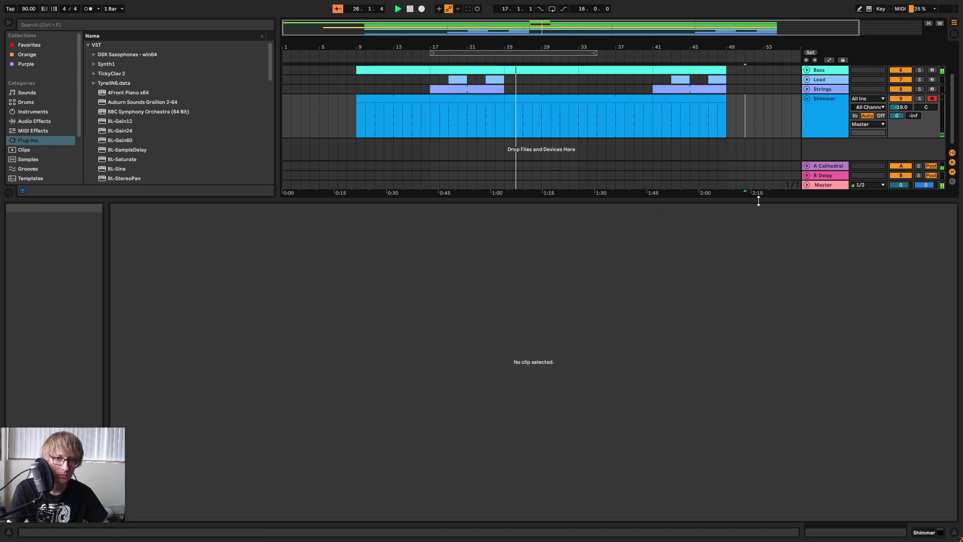
Enlarge the arrangement area, set the Shimmer track's volume to -19.4 dB and fold the track.
{"action": "left_click_drag", "start_coordinate": [756, 198], "coordinate": [727, 309]}
{"action": "key", "text": "Tab"}
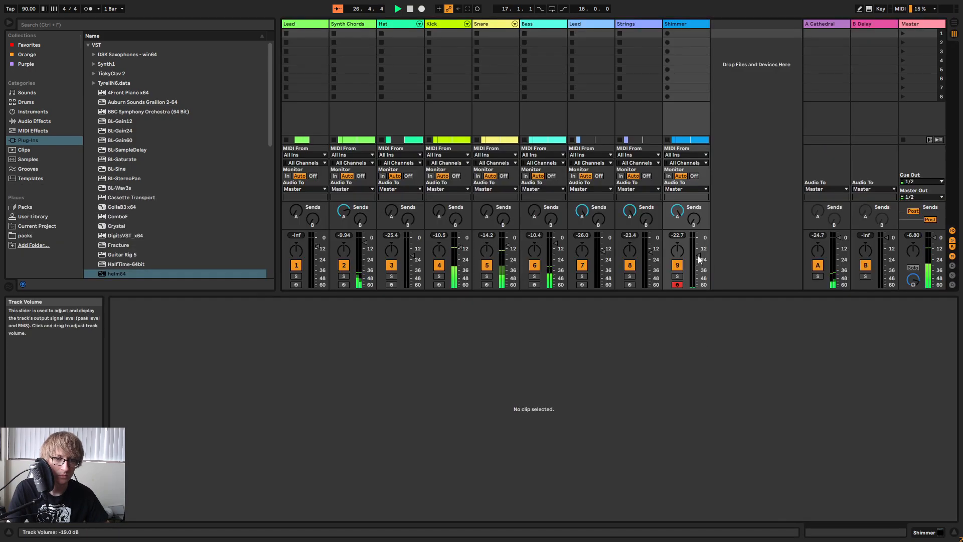
{"action": "key", "text": "Tab"}
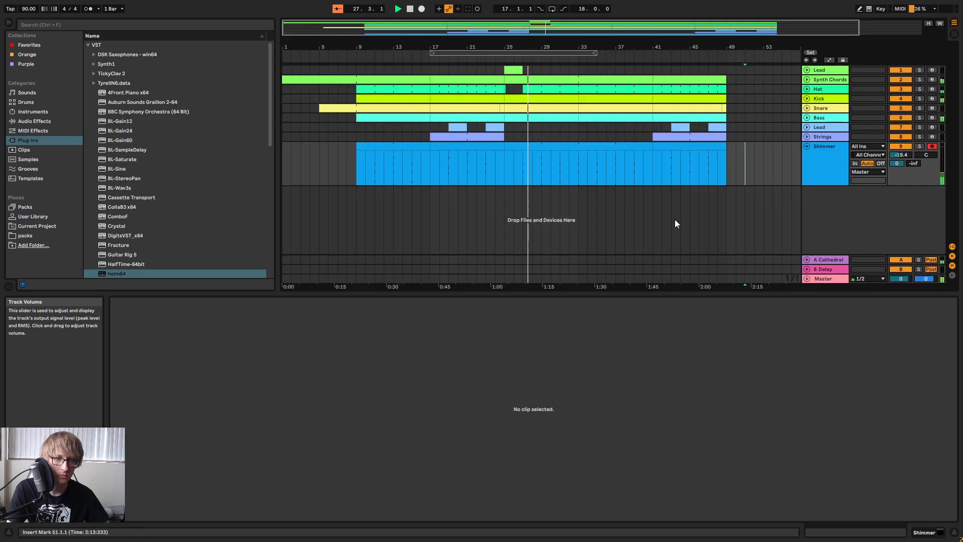
{"action": "left_click", "coordinate": [796, 139]}
{"action": "left_click", "coordinate": [807, 146]}
Stop playback, unfold the Bass track and examine the Bass and Kick clips between bars 25 and 41.
{"action": "left_click_drag", "start_coordinate": [545, 46], "coordinate": [574, 51]}
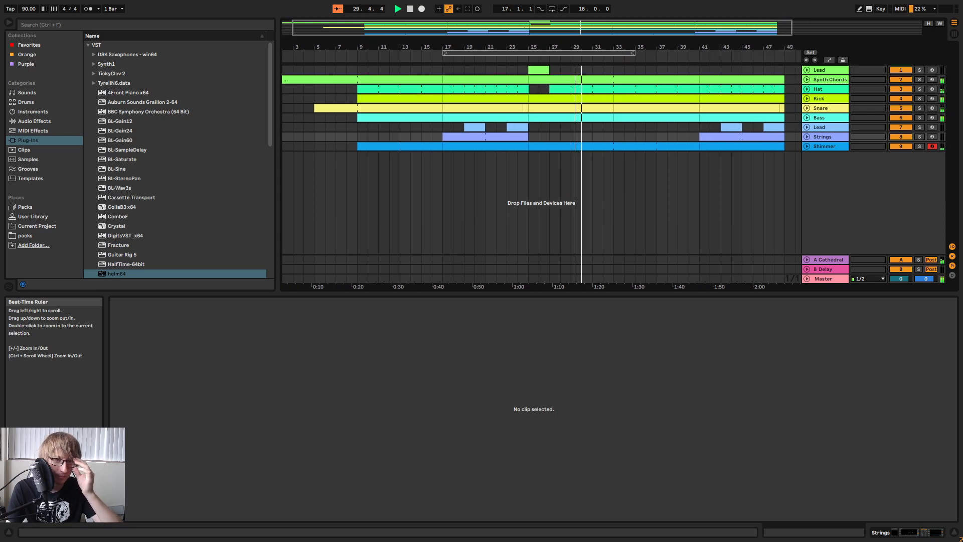
{"action": "left_click", "coordinate": [615, 128]}
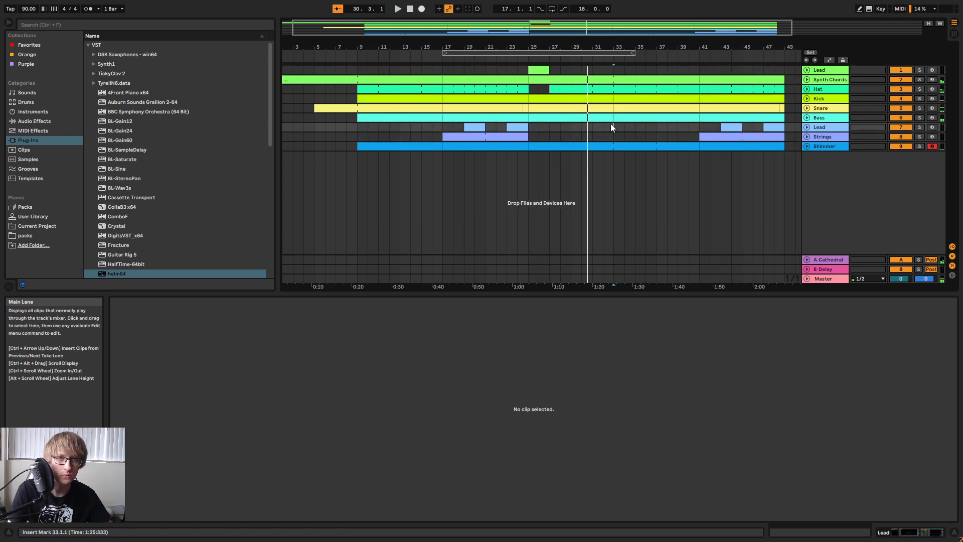
{"action": "left_click", "coordinate": [806, 118]}
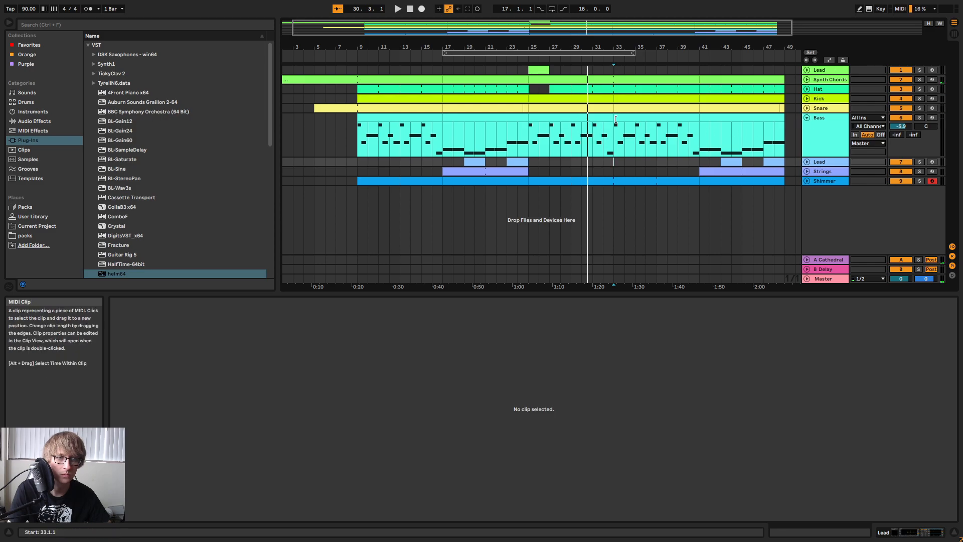
{"action": "left_click", "coordinate": [701, 122], "text": "shift"}
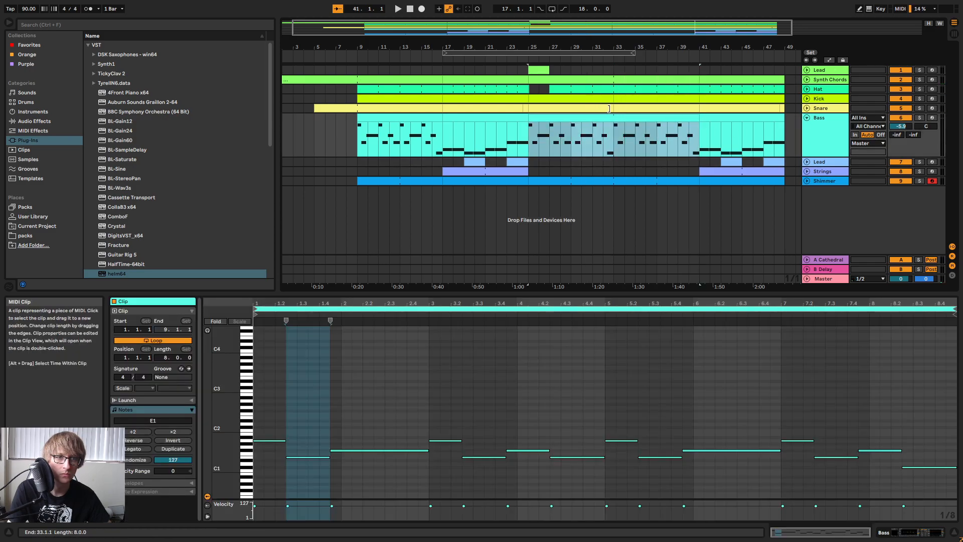
{"action": "left_click", "coordinate": [673, 110], "text": "shift"}
{"action": "left_click", "coordinate": [659, 103], "text": "shift"}
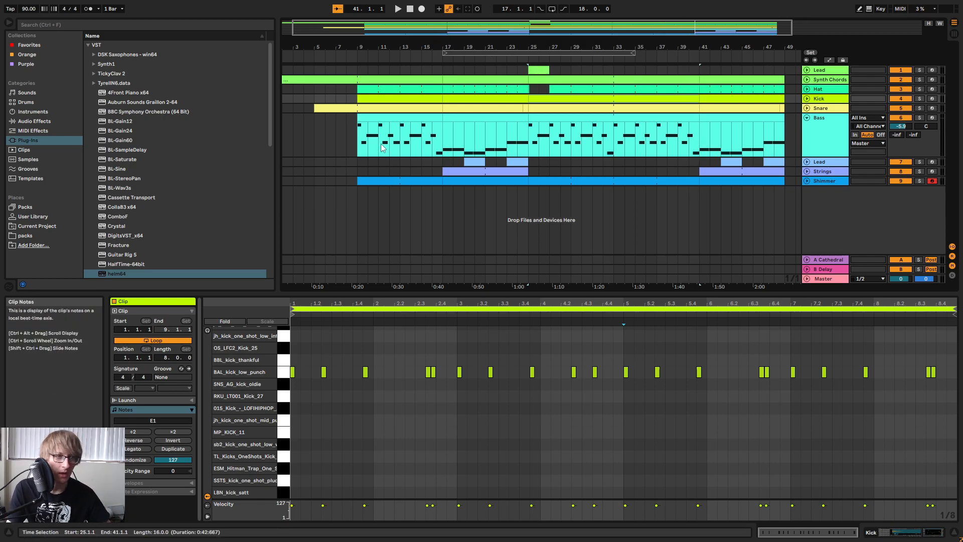
{"action": "left_click", "coordinate": [346, 162]}
Save the Live Set as "October 18th" in the Current Ableton folder.
{"action": "key", "text": "ctrl+shift+s"}
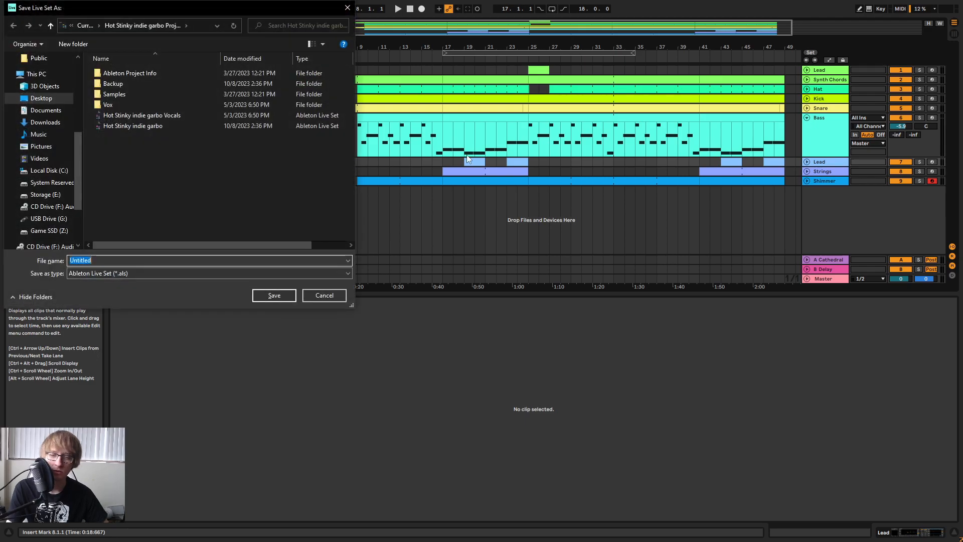
{"action": "left_click", "coordinate": [84, 26]}
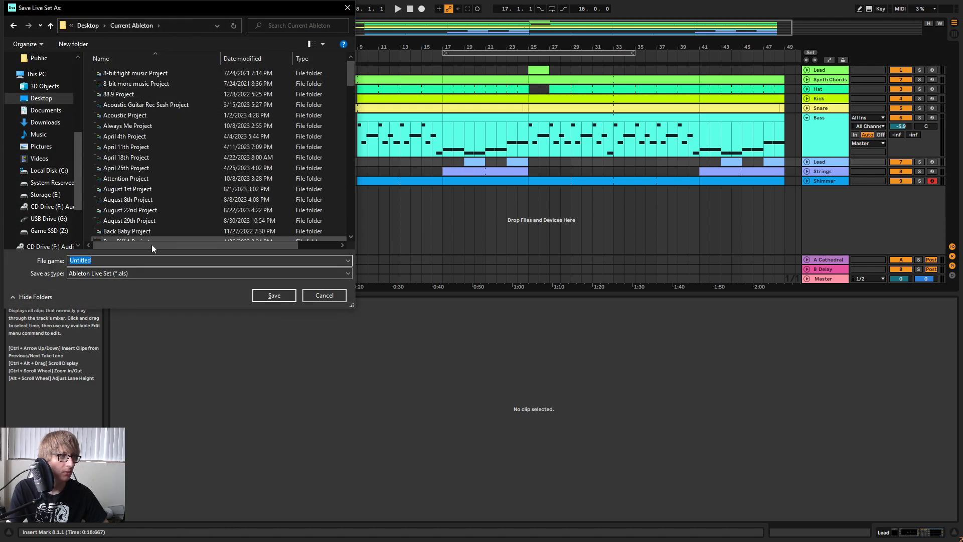
{"action": "type", "text": "october"}
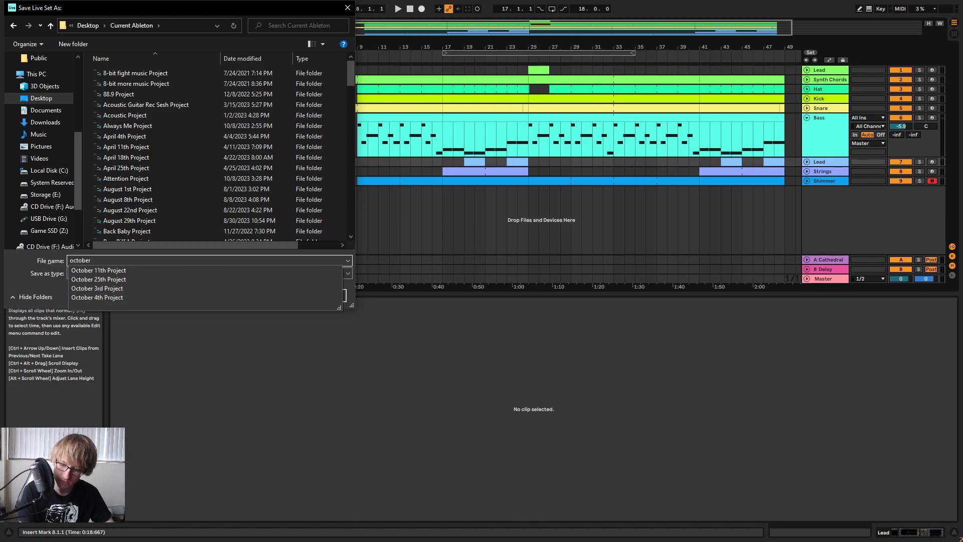
{"action": "key", "text": "BackSpace"}
{"action": "key", "text": "BackSpace"}
{"action": "key", "text": "BackSpace"}
{"action": "type", "text": "October"}
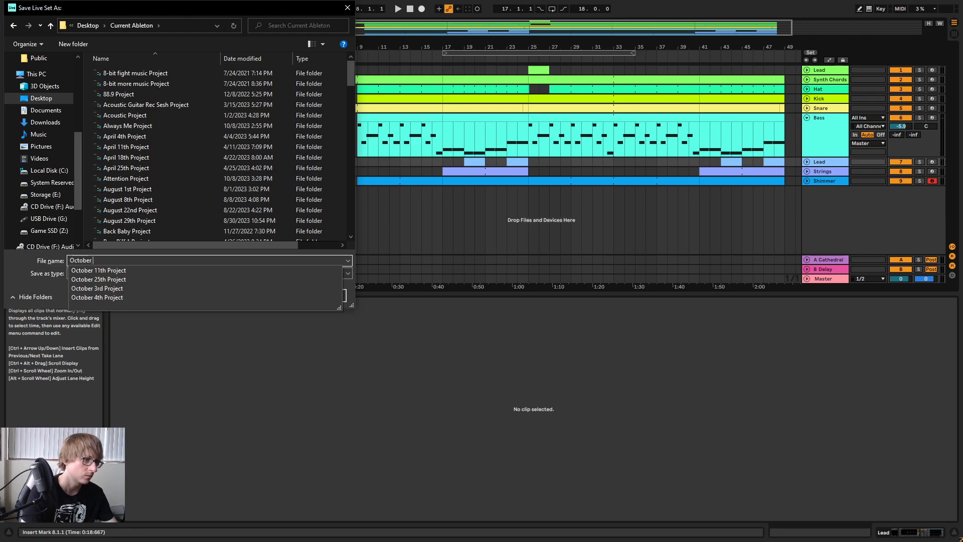
{"action": "type", "text": " 18th"}
{"action": "key", "text": "Return"}
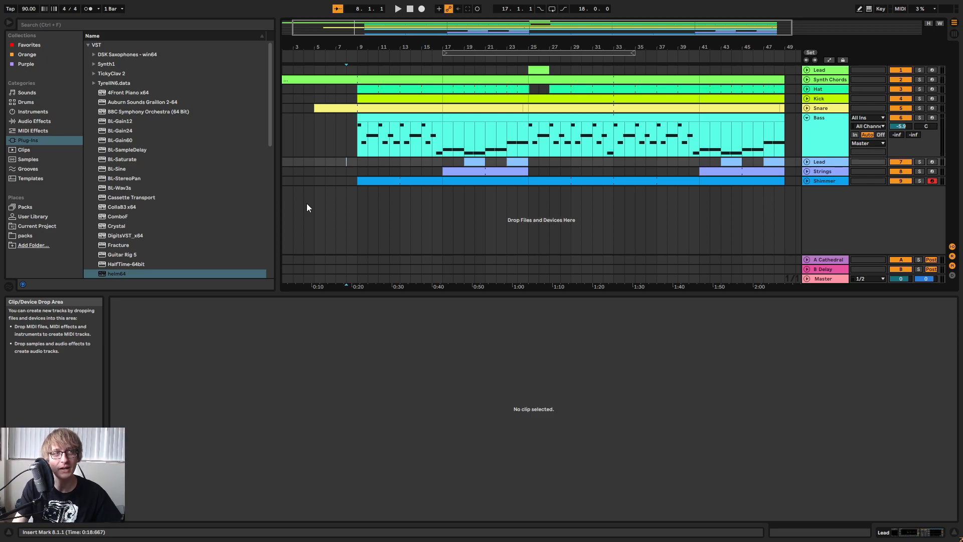
Play the song from around bar 8, check the track levels in the mixer and restart playback.
{"action": "left_click", "coordinate": [356, 55]}
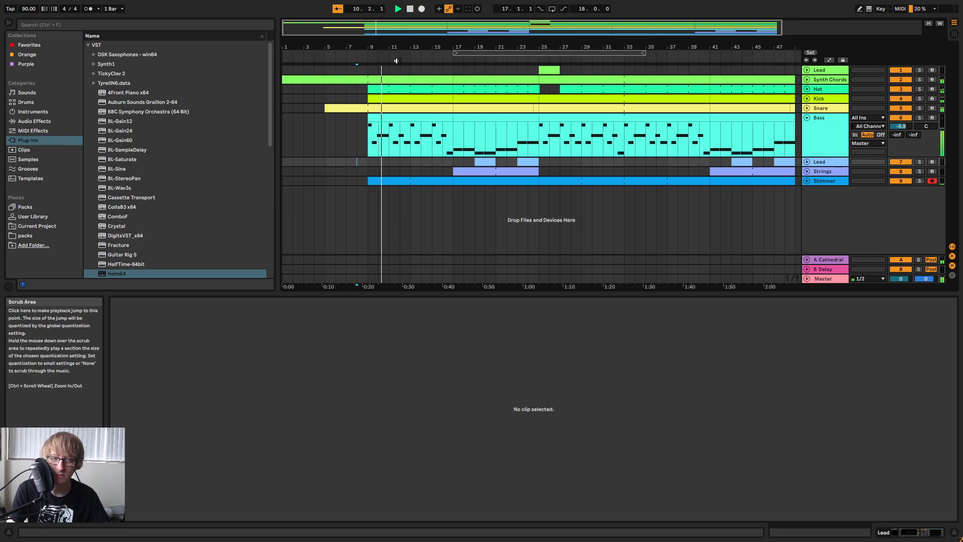
{"action": "key", "text": "space"}
{"action": "left_click_drag", "start_coordinate": [503, 47], "coordinate": [502, 40]}
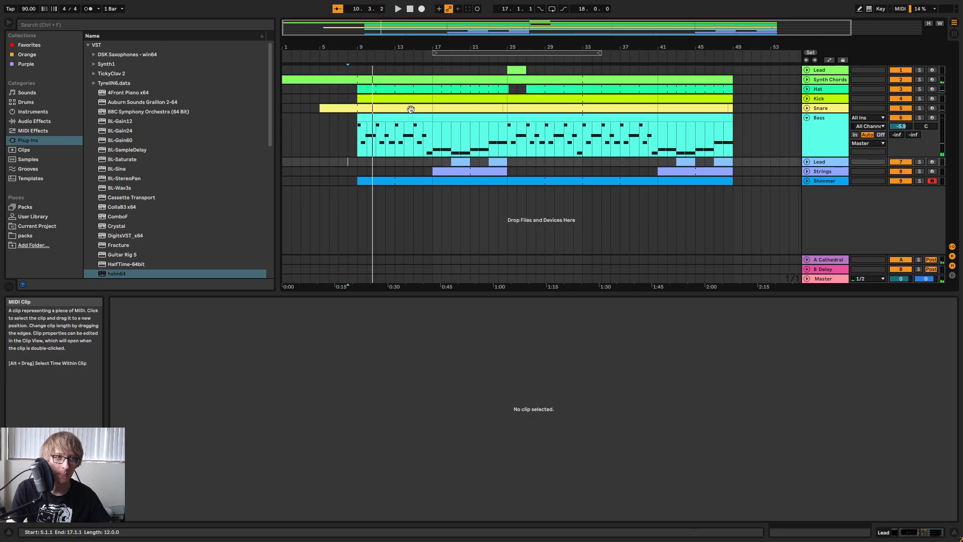
{"action": "key", "text": "Tab"}
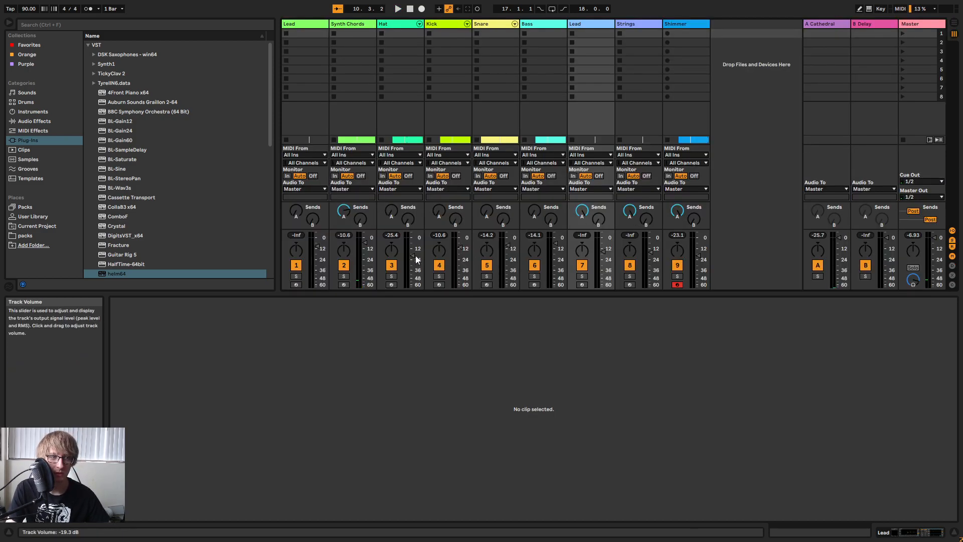
{"action": "key", "text": "Tab"}
{"action": "key", "text": "space"}
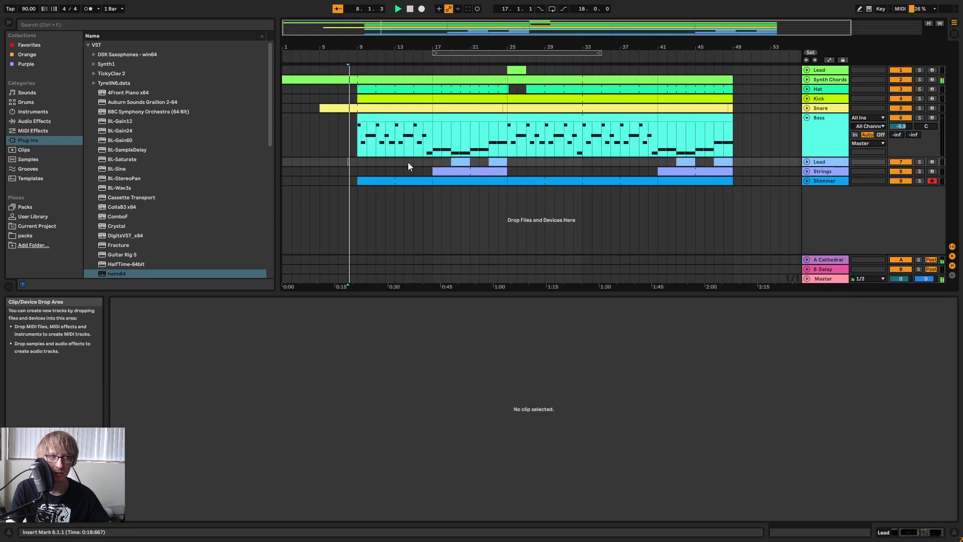
Transpose all notes of the Hat clip at bar 9 down to the BULLYFINGER_hihat_3 sample and set the Hat track's volume to -10.1 dB.
{"action": "left_click", "coordinate": [383, 90]}
{"action": "left_click", "coordinate": [576, 377]}
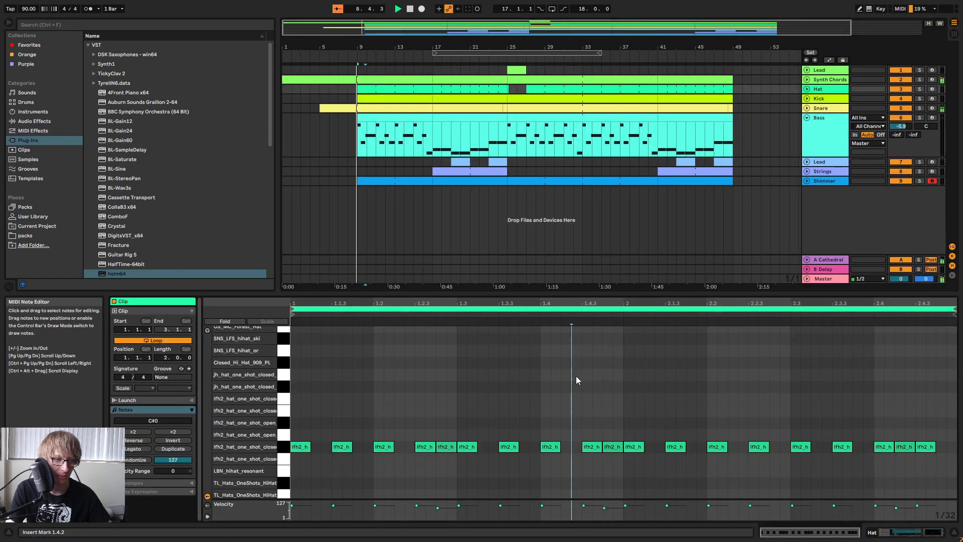
{"action": "key", "text": "ctrl+a"}
{"action": "key", "text": "Down"}
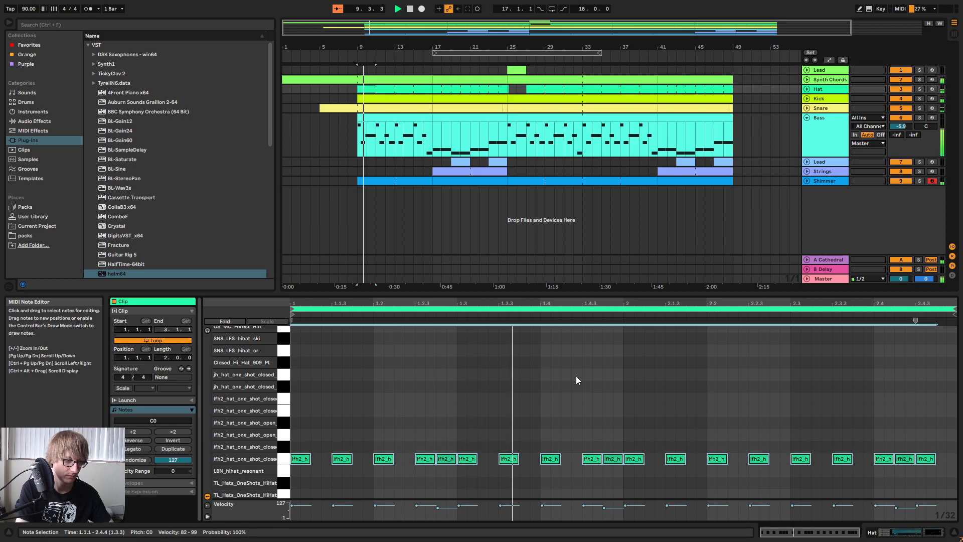
{"action": "key", "text": "Down"}
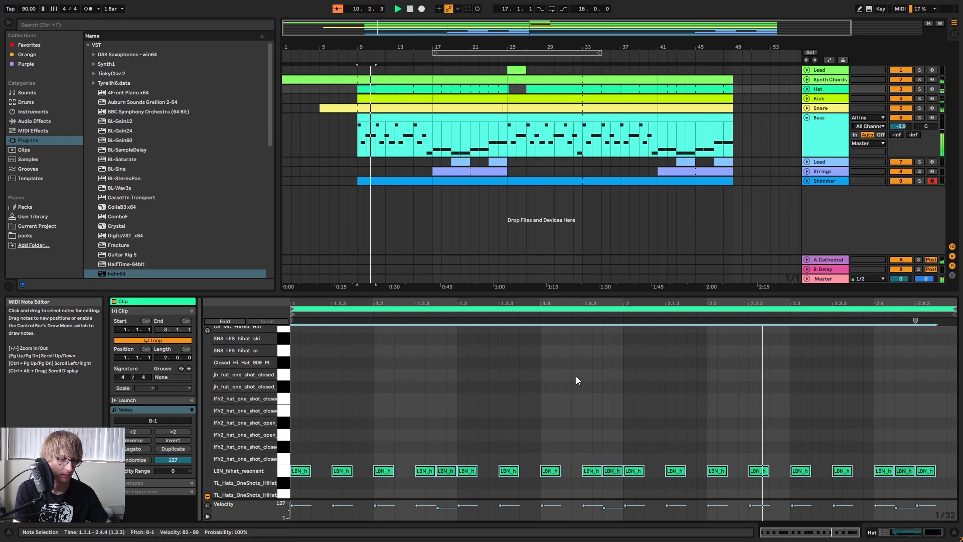
{"action": "key", "text": "Down"}
{"action": "key", "text": "Down"}
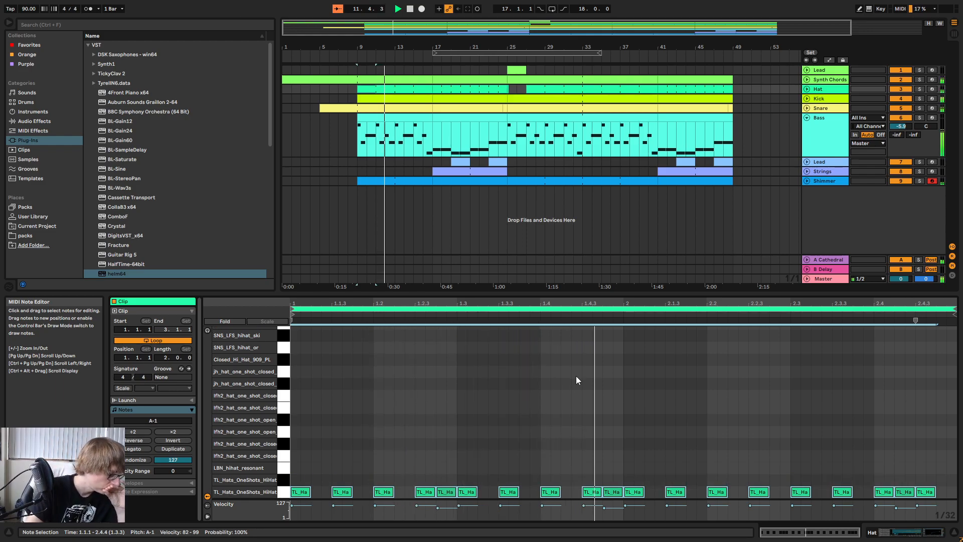
{"action": "key", "text": "Down"}
{"action": "key", "text": "Down"}
{"action": "key", "text": "Down"}
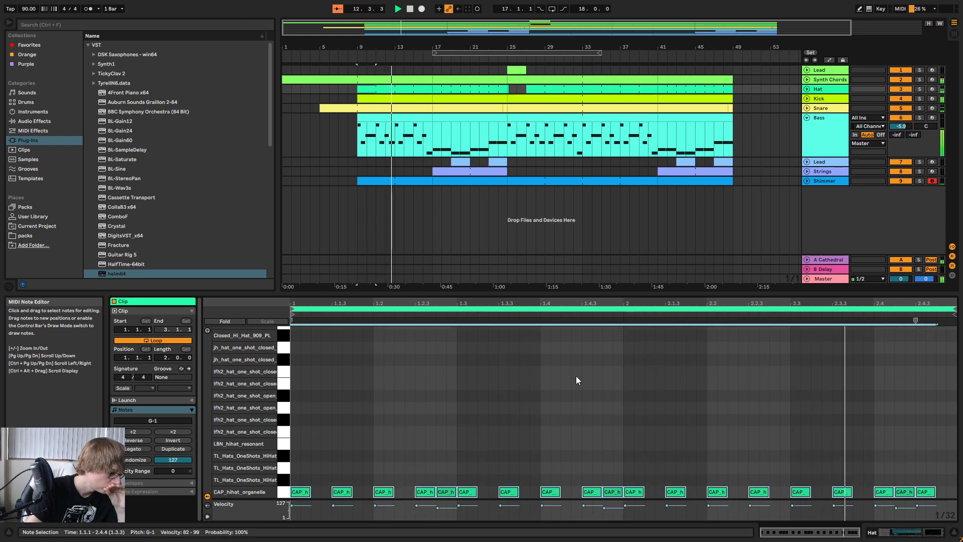
{"action": "key", "text": "Down"}
{"action": "key", "text": "Down"}
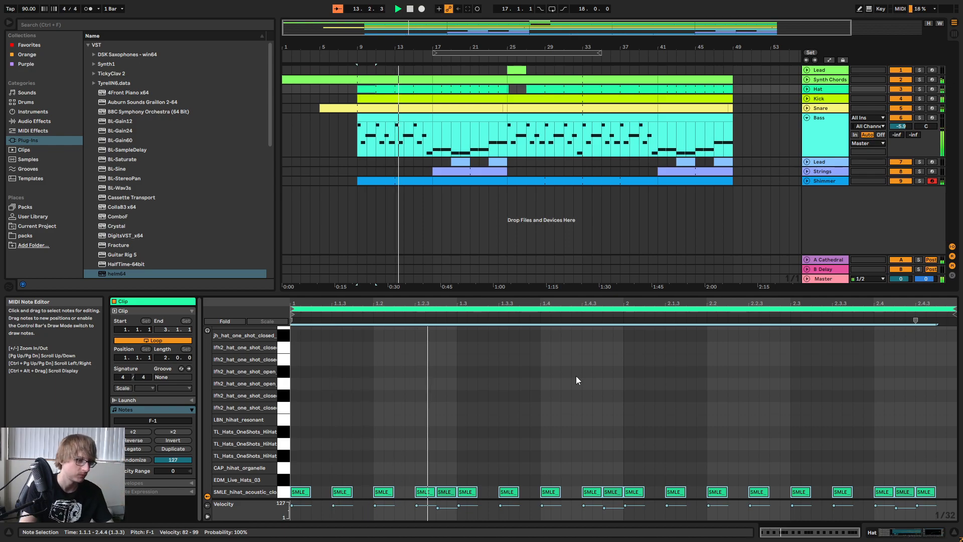
{"action": "key", "text": "Down"}
{"action": "key", "text": "Down"}
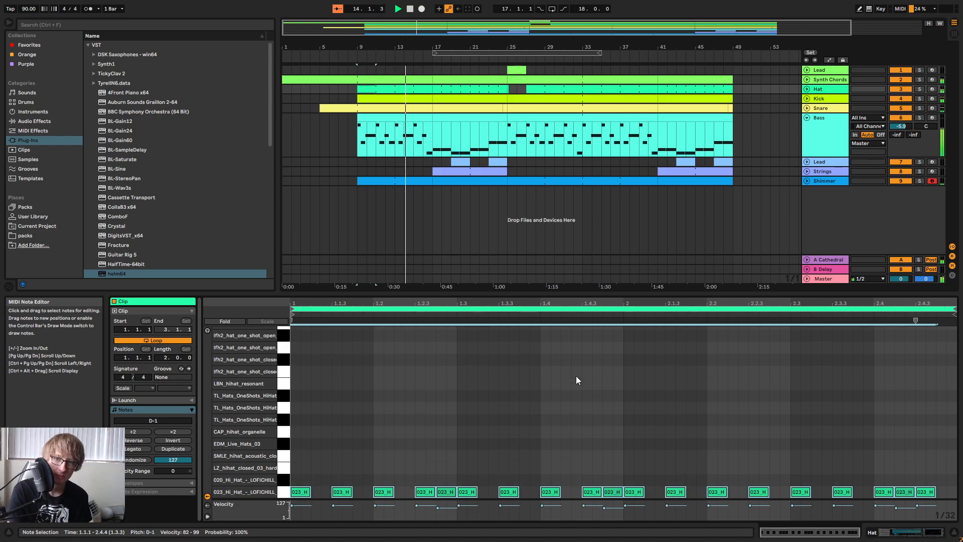
{"action": "key", "text": "Down"}
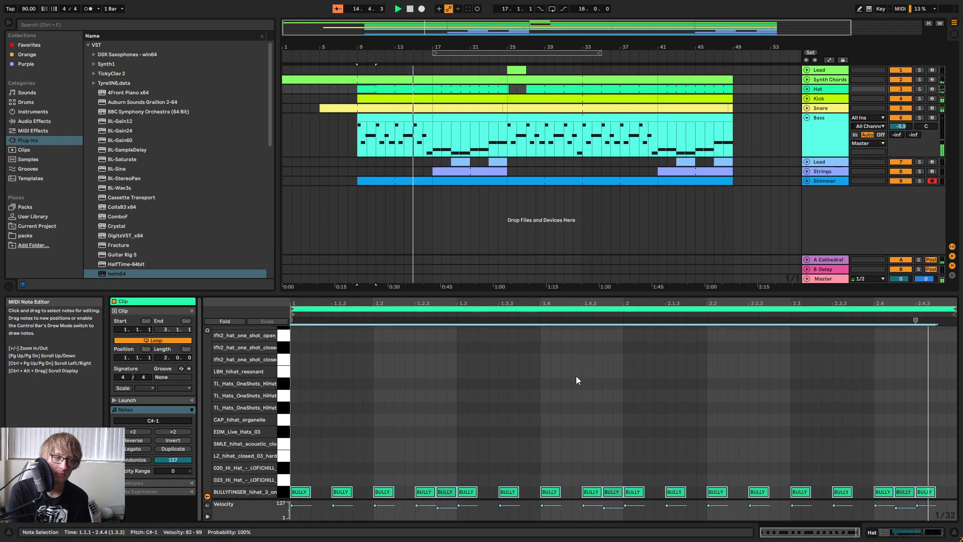
{"action": "key", "text": "Tab"}
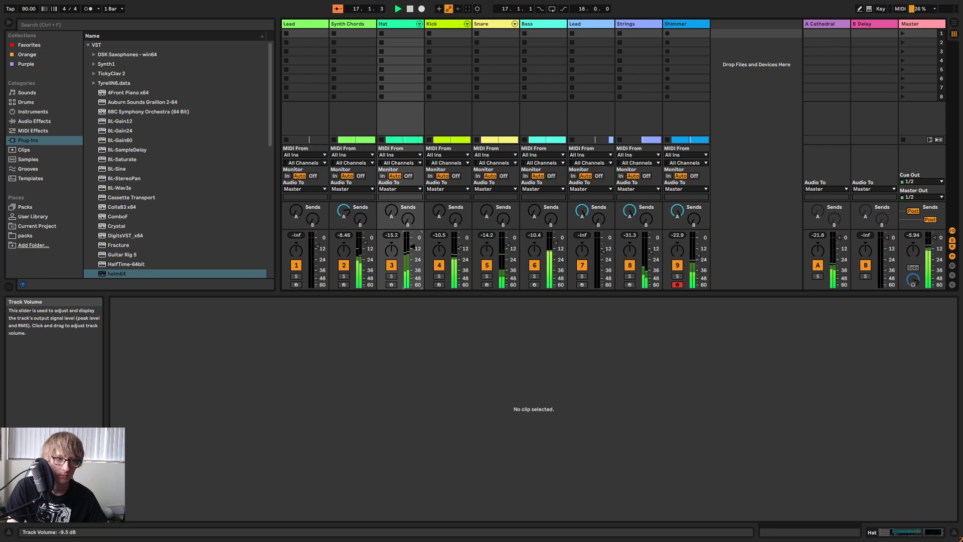
{"action": "key", "text": "Tab"}
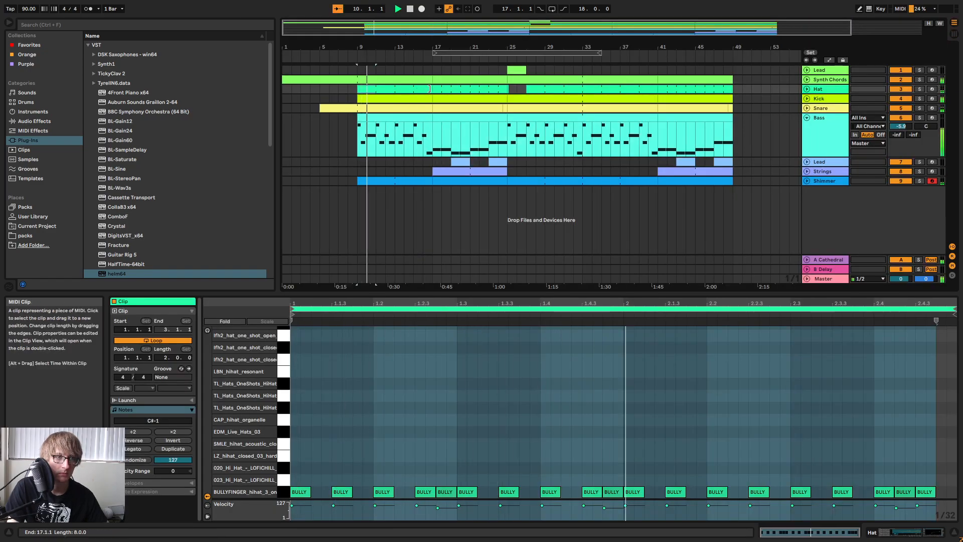
Transpose all notes of the Hat clip at bar 17 down to the BULLYFINGER_hihat_3 sample at C#-1.
{"action": "left_click", "coordinate": [448, 90]}
{"action": "left_click", "coordinate": [403, 357]}
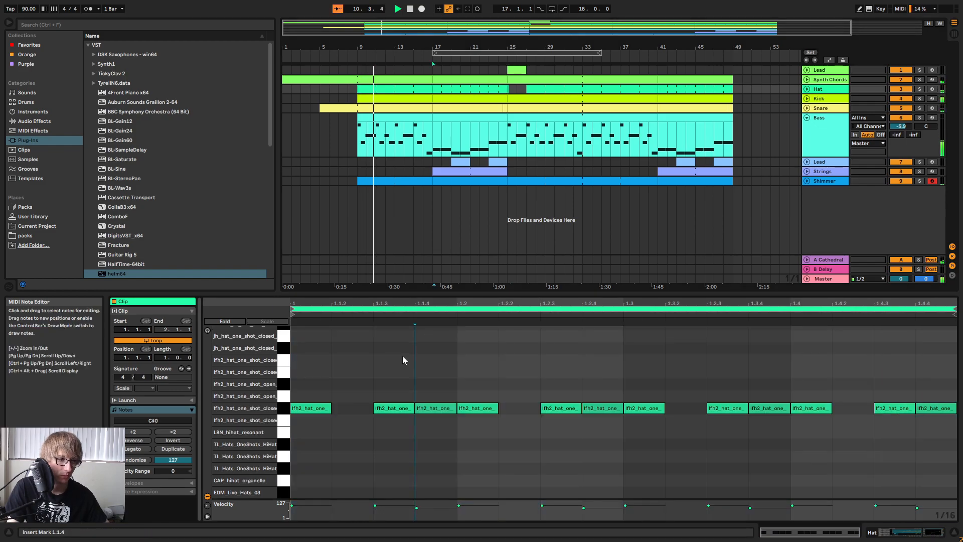
{"action": "scroll", "coordinate": [404, 358], "scroll_direction": "down", "scroll_amount": 3}
{"action": "key", "text": "ctrl+a"}
{"action": "key", "text": "Down"}
{"action": "key", "text": "Down"}
{"action": "key", "text": "Down"}
{"action": "key", "text": "Down"}
{"action": "key", "text": "Down"}
{"action": "key", "text": "Down"}
{"action": "key", "text": "Down"}
{"action": "key", "text": "Down"}
{"action": "key", "text": "Down"}
{"action": "key", "text": "Down"}
{"action": "key", "text": "Down"}
{"action": "key", "text": "Down"}
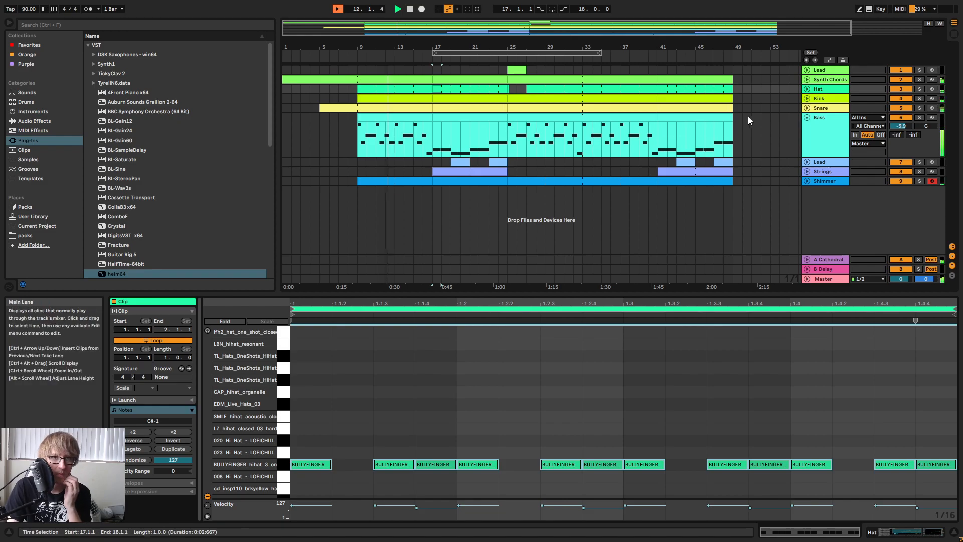
Unfold the Kick and Hat tracks and set the Hat track's volume to -8.2 dB in the mixer.
{"action": "left_click", "coordinate": [807, 98]}
{"action": "left_click", "coordinate": [435, 115]}
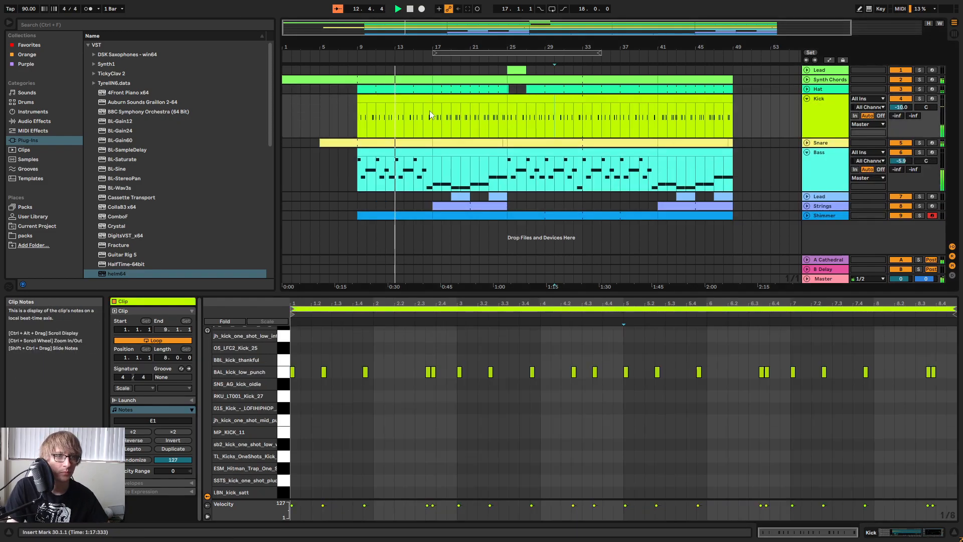
{"action": "left_click_drag", "start_coordinate": [435, 114], "coordinate": [357, 114]}
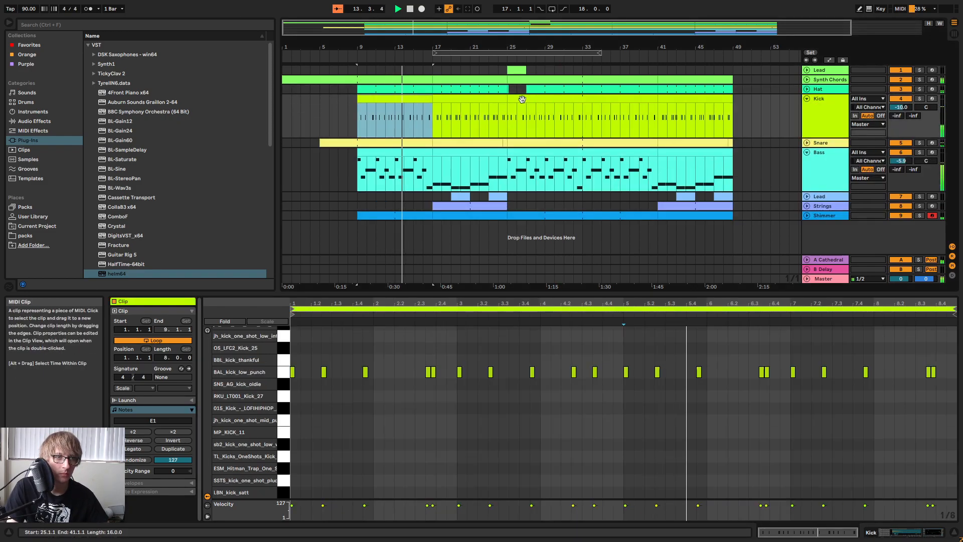
{"action": "left_click", "coordinate": [806, 89]}
{"action": "left_click", "coordinate": [432, 100]}
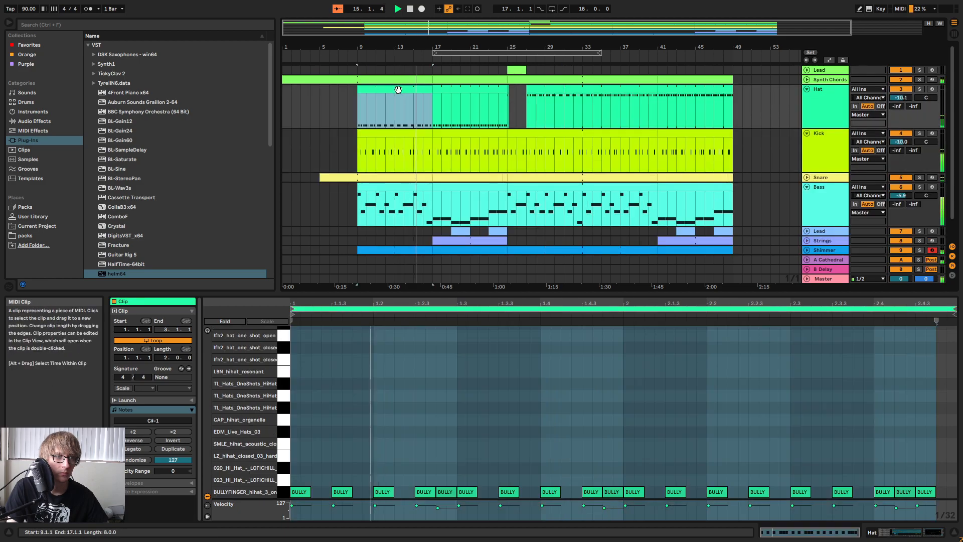
{"action": "key", "text": "Tab"}
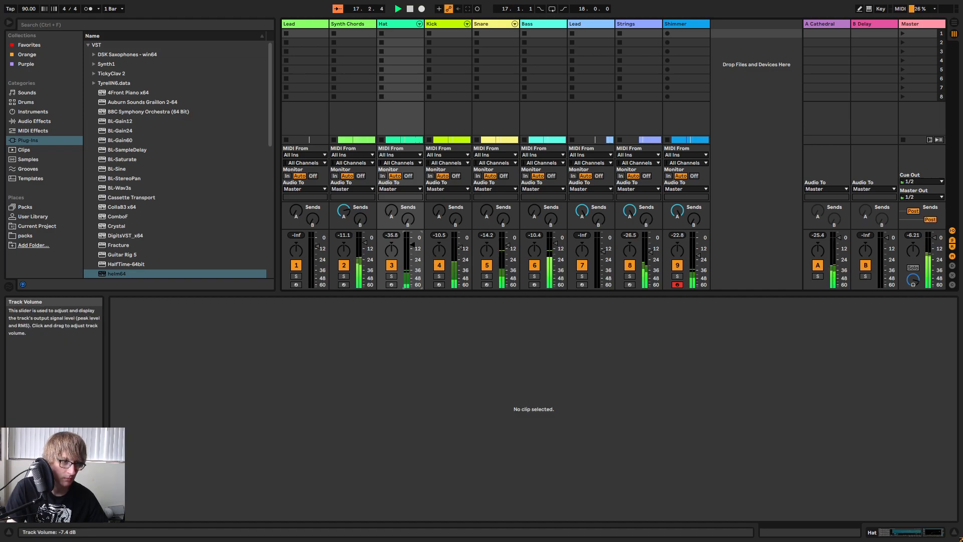
{"action": "key", "text": "Tab"}
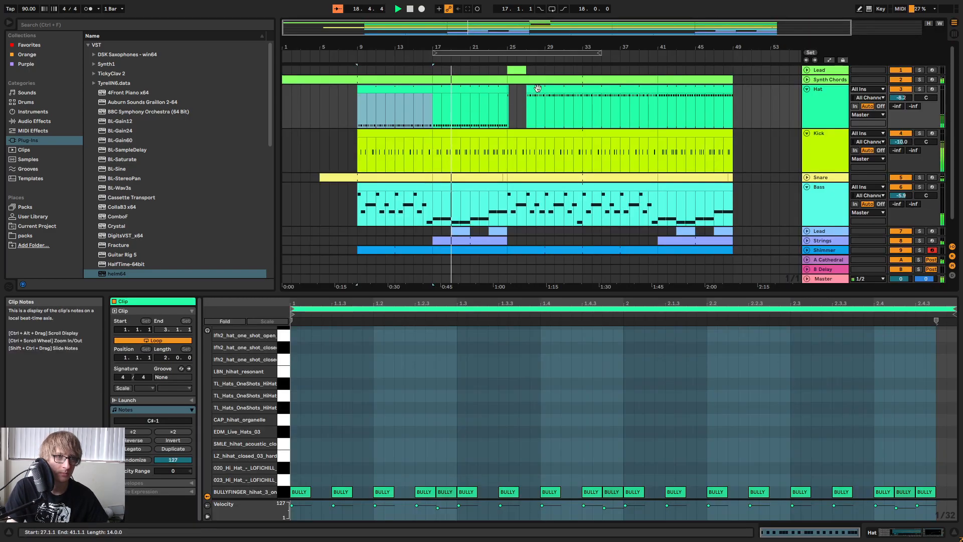
Copy the Hat part from bars 9–17 to bar 27 and extend the bar 17 Hat clip over the leftover fragment past bar 25.
{"action": "left_click_drag", "start_coordinate": [509, 47], "coordinate": [497, 96]}
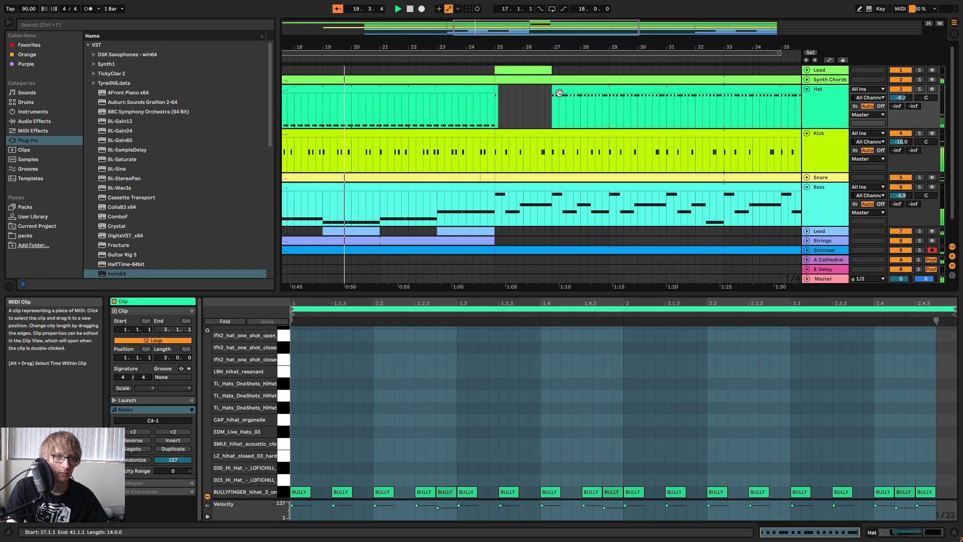
{"action": "left_click", "coordinate": [565, 91]}
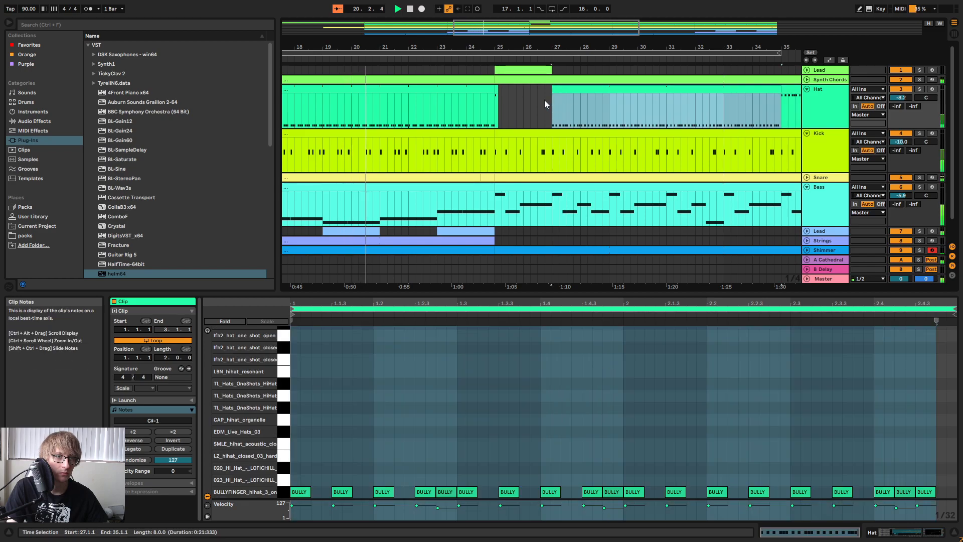
{"action": "left_click", "coordinate": [502, 95]}
{"action": "left_click_drag", "start_coordinate": [551, 50], "coordinate": [706, 114]}
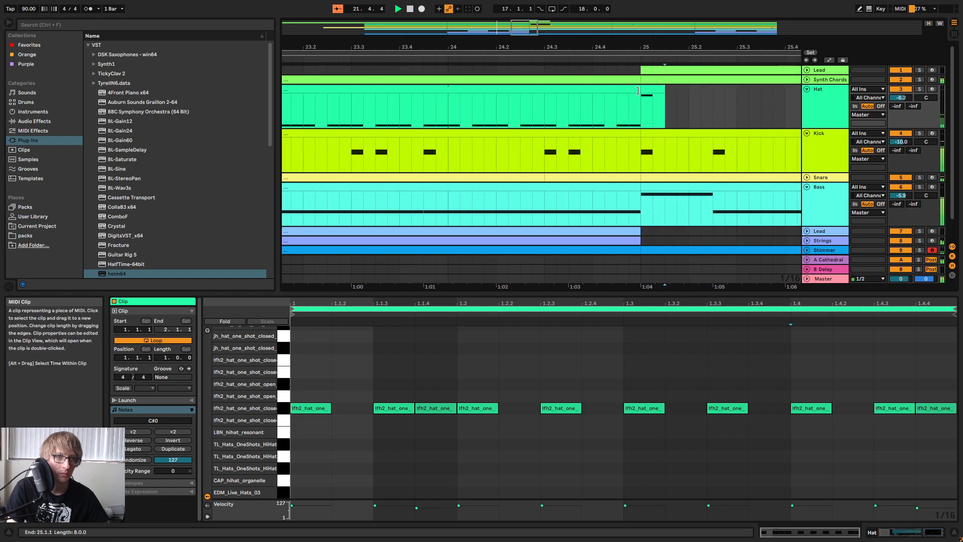
{"action": "left_click", "coordinate": [665, 96]}
{"action": "left_click_drag", "start_coordinate": [698, 46], "coordinate": [561, 26]}
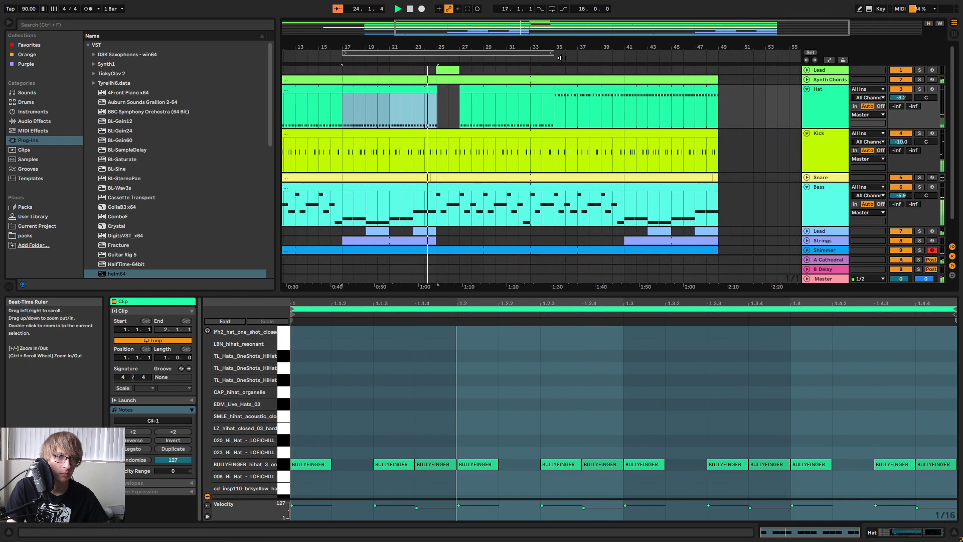
Extend the Hat clip at bar 27 to bar 41 and replace bars 41–49 with the Hat part from bar 17.
{"action": "left_click_drag", "start_coordinate": [554, 99], "coordinate": [625, 100]}
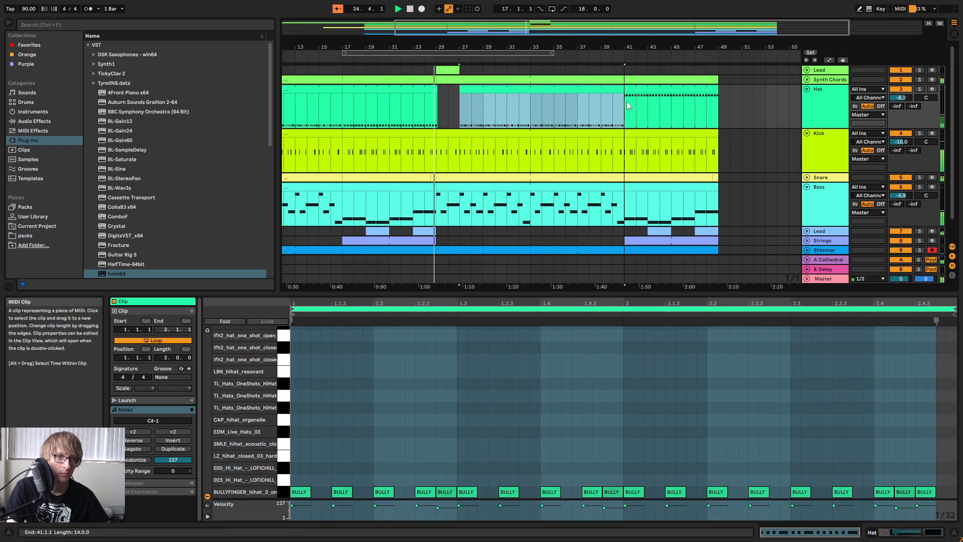
{"action": "left_click", "coordinate": [402, 89]}
{"action": "left_click", "coordinate": [652, 86]}
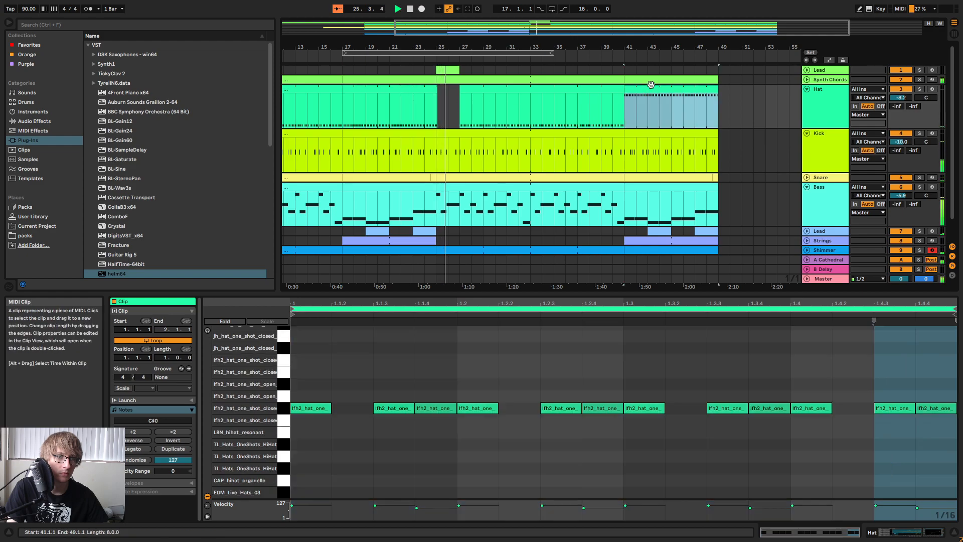
{"action": "key", "text": "ctrl+v"}
Trim the end of the Hat clip that starts at bar 17 back to bar 25 exactly.
{"action": "left_click", "coordinate": [415, 58]}
{"action": "left_click_drag", "start_coordinate": [563, 46], "coordinate": [751, 69]}
{"action": "left_click", "coordinate": [712, 103]}
{"action": "left_click_drag", "start_coordinate": [675, 90], "coordinate": [638, 93]}
{"action": "left_click_drag", "start_coordinate": [642, 54], "coordinate": [460, 50]}
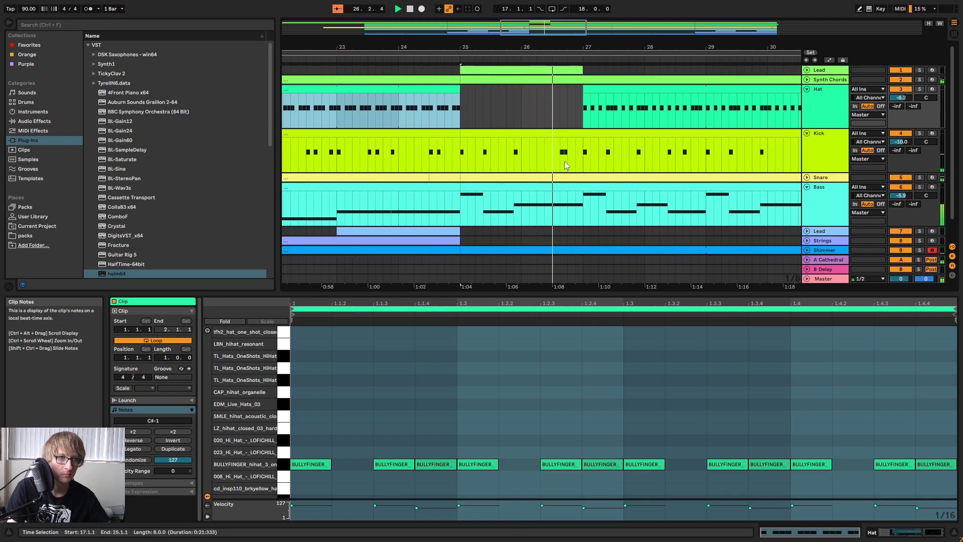
Unfold the Snare track, replay the section around bar 25 and delete the Snare part from 26.2.1 to 27.1.1.
{"action": "left_click", "coordinate": [807, 177]}
{"action": "scroll", "coordinate": [813, 166], "scroll_direction": "down", "scroll_amount": 2}
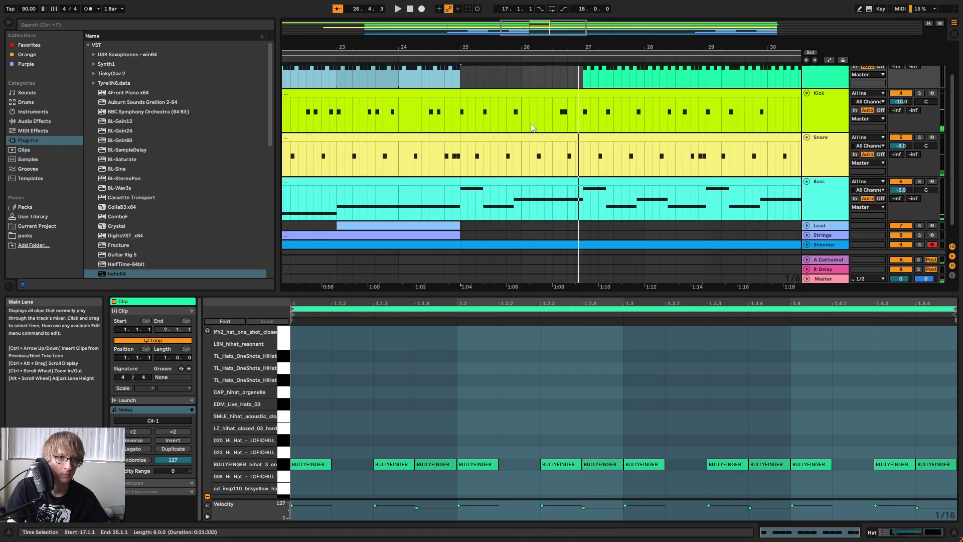
{"action": "left_click", "coordinate": [454, 60]}
{"action": "scroll", "coordinate": [557, 231], "scroll_direction": "up", "scroll_amount": 2}
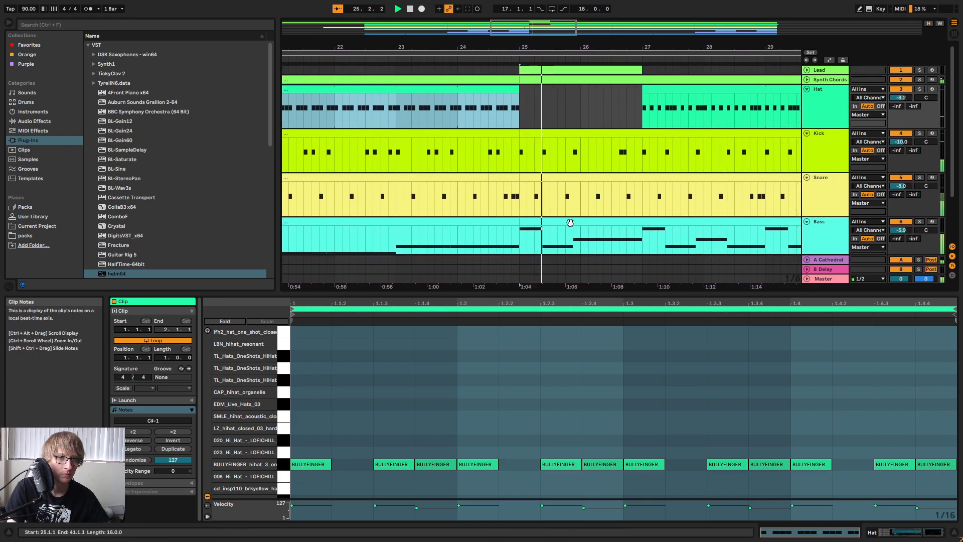
{"action": "left_click_drag", "start_coordinate": [585, 206], "coordinate": [627, 195]}
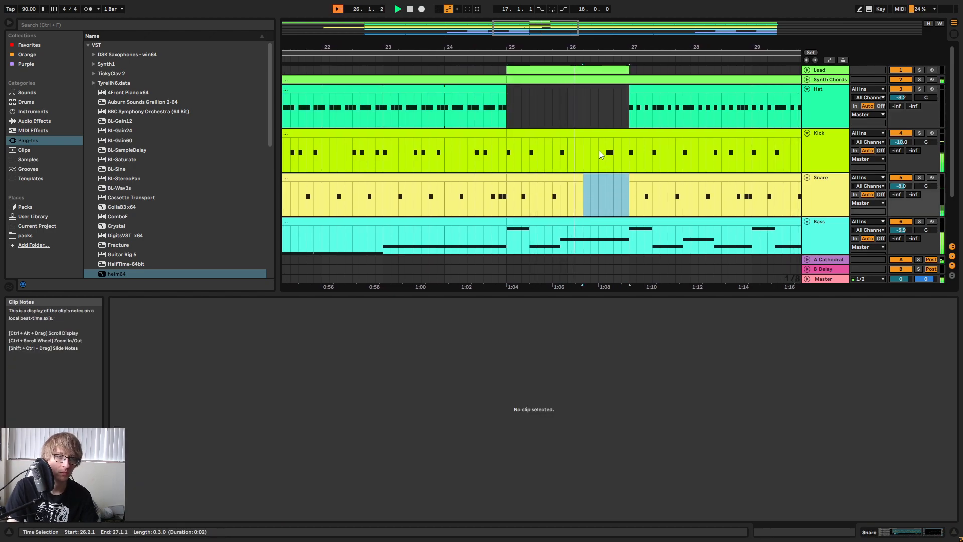
Delete the Kick part from 26.2.1 to 27.1.1 and play back the break leading into bar 27.
{"action": "left_click_drag", "start_coordinate": [592, 159], "coordinate": [627, 154]}
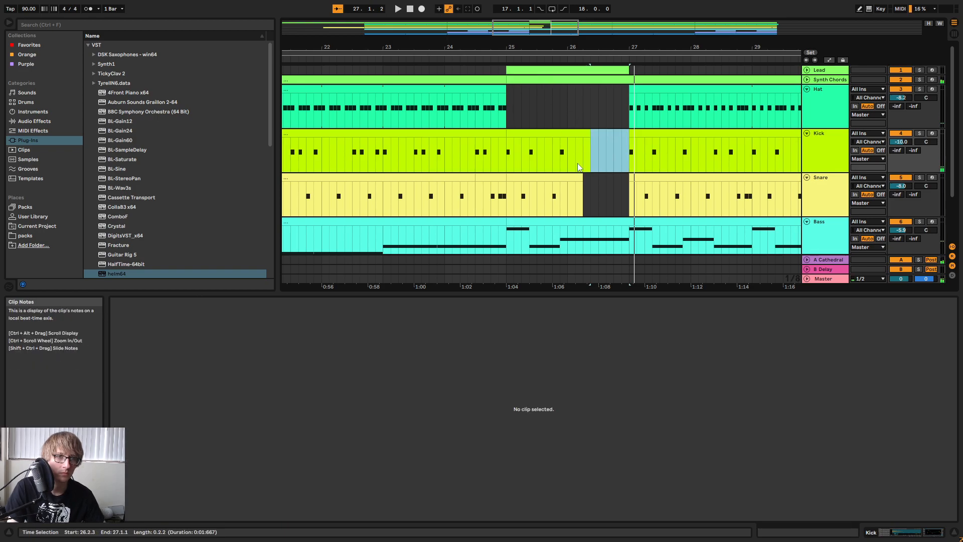
{"action": "left_click_drag", "start_coordinate": [584, 153], "coordinate": [606, 155]}
{"action": "key", "text": "space"}
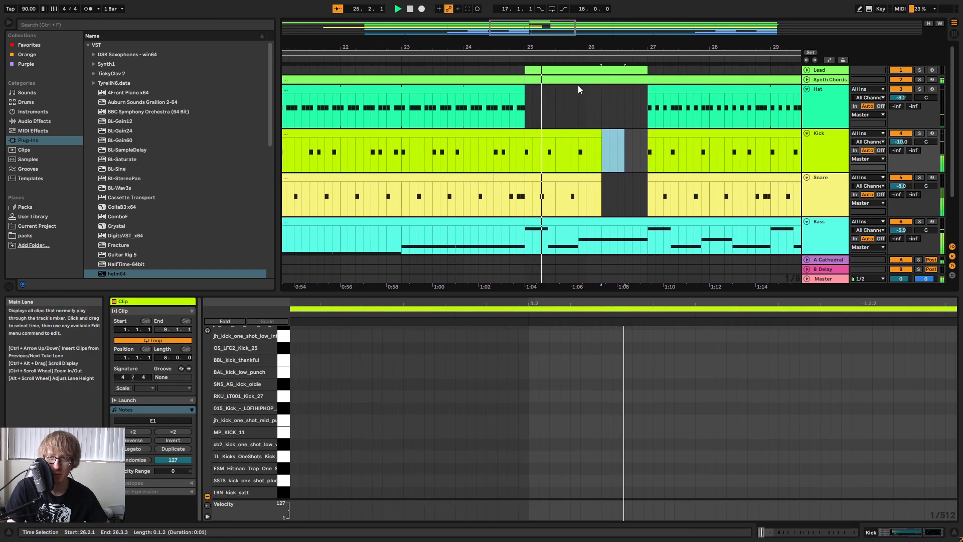
{"action": "scroll", "coordinate": [561, 113], "scroll_direction": "down", "scroll_amount": 1}
{"action": "scroll", "coordinate": [575, 120], "scroll_direction": "down", "scroll_amount": 2}
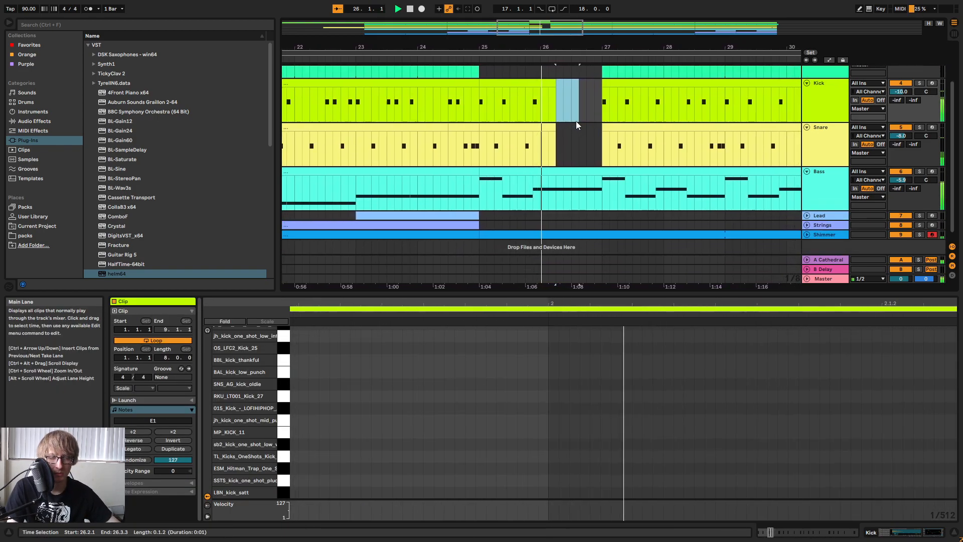
{"action": "scroll", "coordinate": [574, 133], "scroll_direction": "up", "scroll_amount": 2}
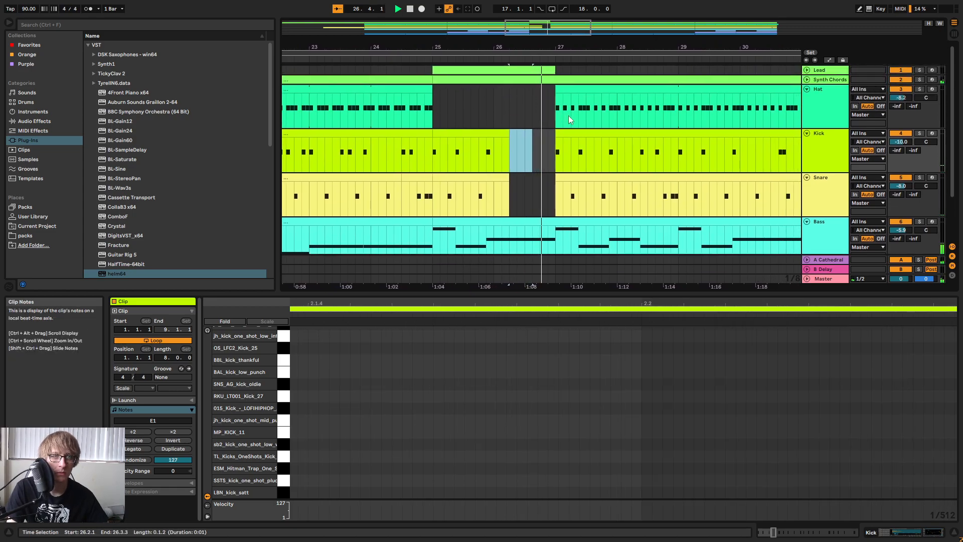
{"action": "left_click_drag", "start_coordinate": [552, 46], "coordinate": [625, 41]}
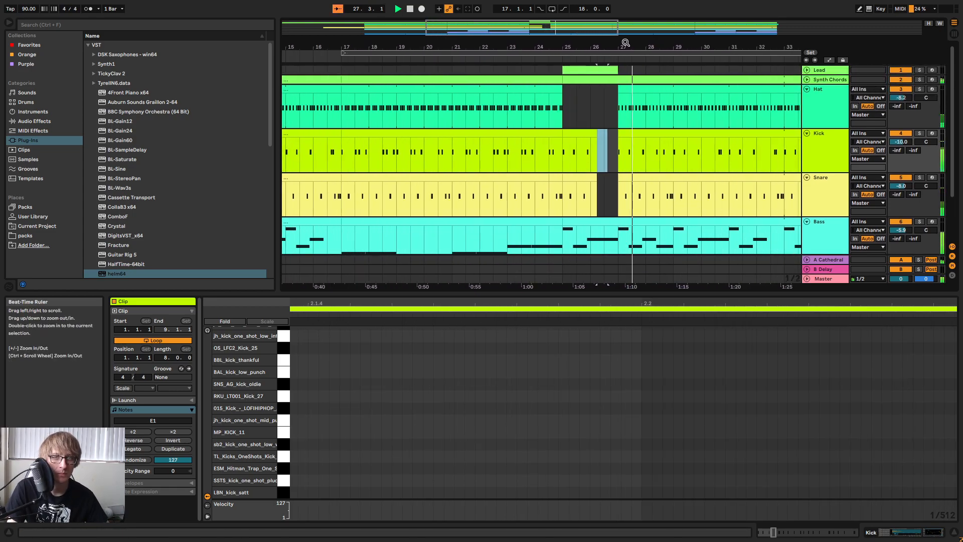
{"action": "scroll", "coordinate": [636, 117], "scroll_direction": "down", "scroll_amount": 2}
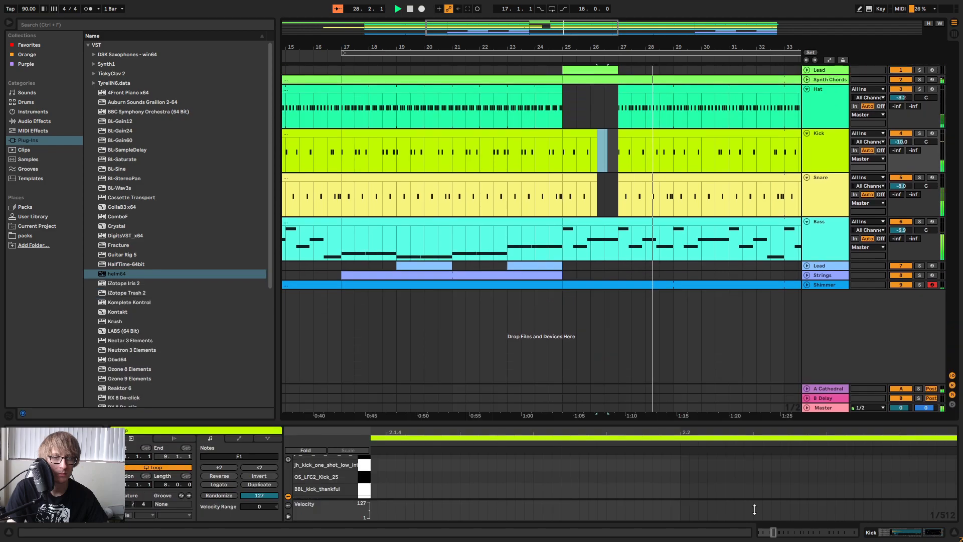
Hide the clip detail view, fold the Hat, Kick, Snare and Bass tracks, and show the arrangement from bar 1.
{"action": "key", "text": "ctrl+alt+l"}
{"action": "left_click", "coordinate": [807, 89]}
{"action": "left_click", "coordinate": [807, 98]}
{"action": "left_click", "coordinate": [807, 107]}
{"action": "left_click", "coordinate": [806, 118]}
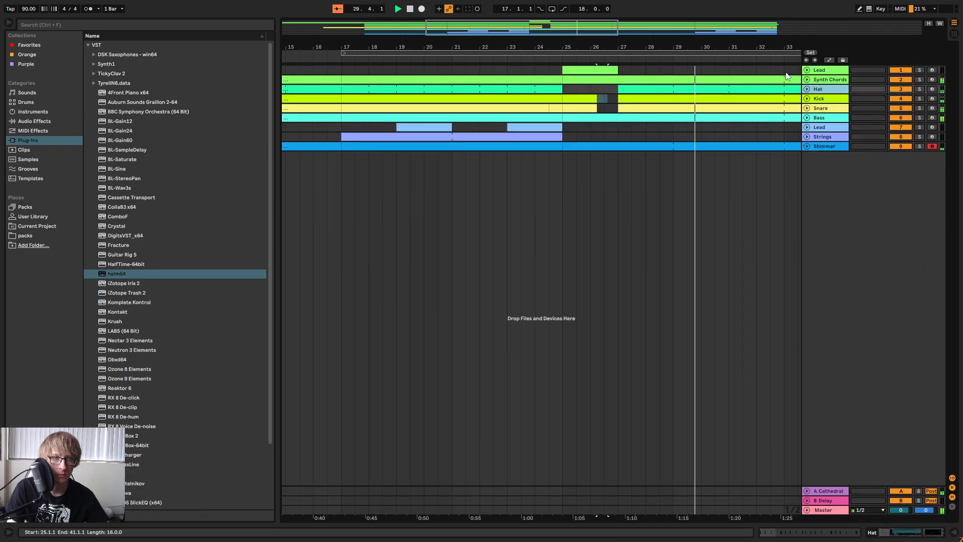
{"action": "key", "text": "minus"}
{"action": "left_click_drag", "start_coordinate": [548, 47], "coordinate": [548, 39]}
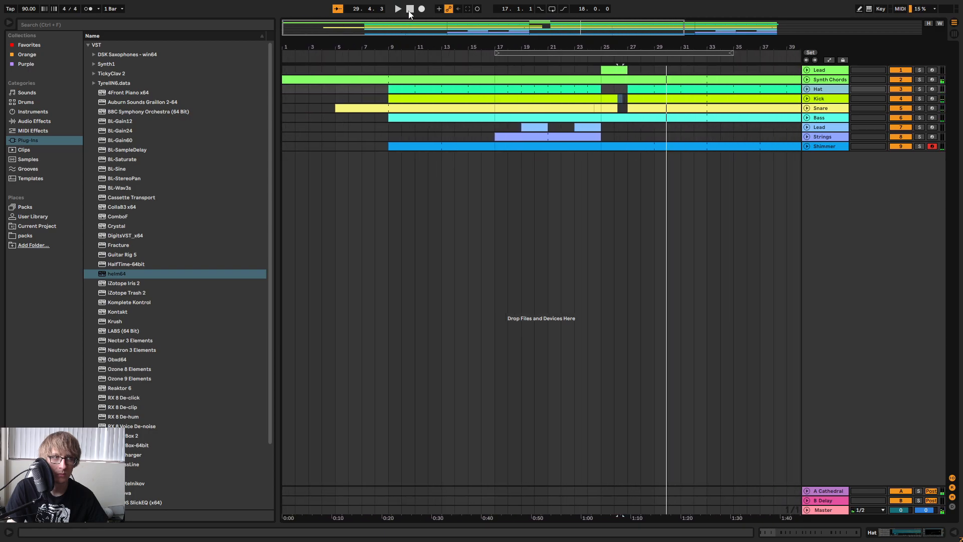
Play back the arrangement from bar 9 and follow how the parts enter up to the Strings at bar 17.
{"action": "left_click", "coordinate": [387, 53]}
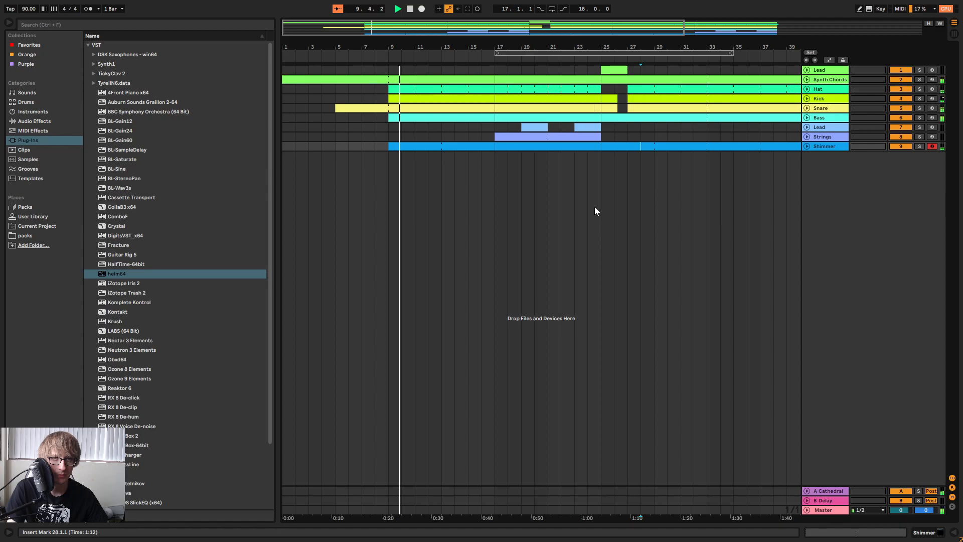
{"action": "left_click_drag", "start_coordinate": [647, 45], "coordinate": [510, 28]}
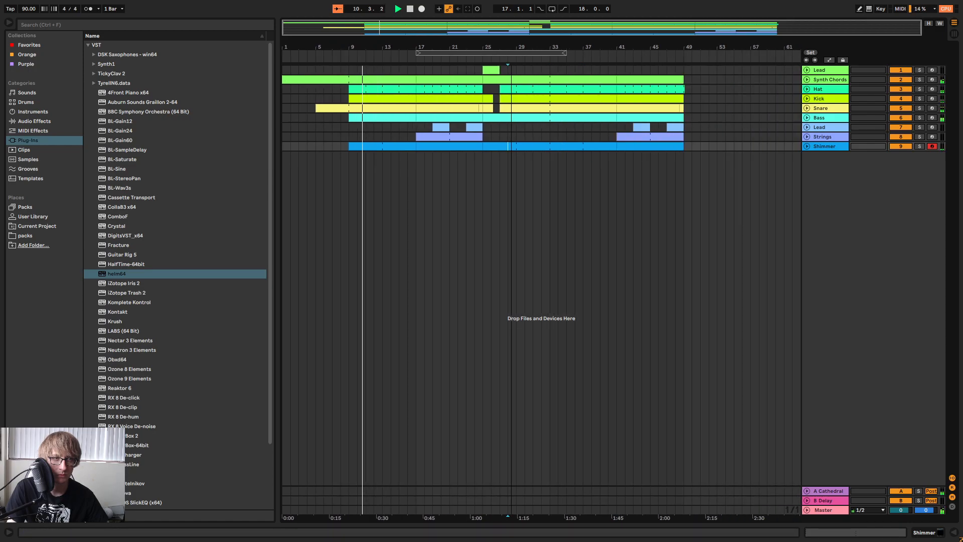
{"action": "left_click_drag", "start_coordinate": [400, 47], "coordinate": [635, 90]}
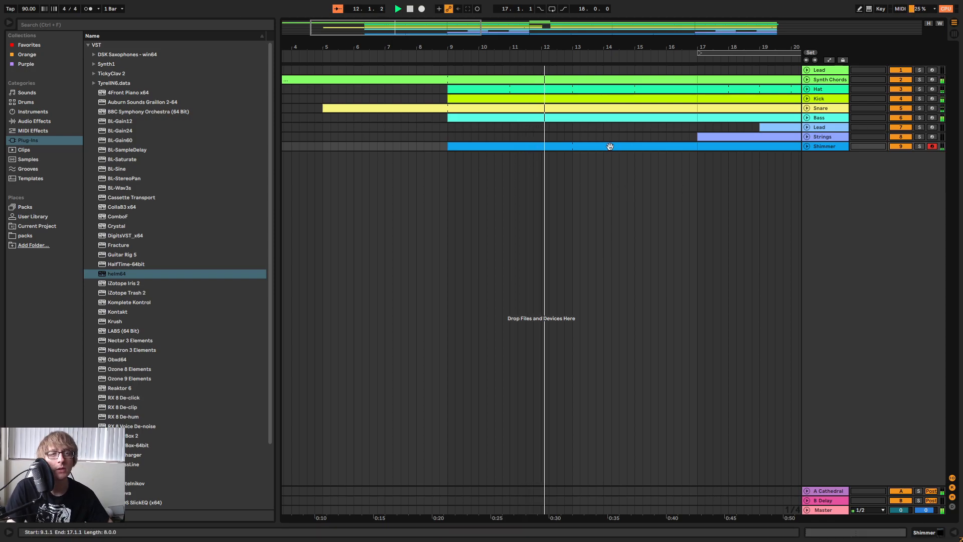
{"action": "left_click", "coordinate": [635, 136]}
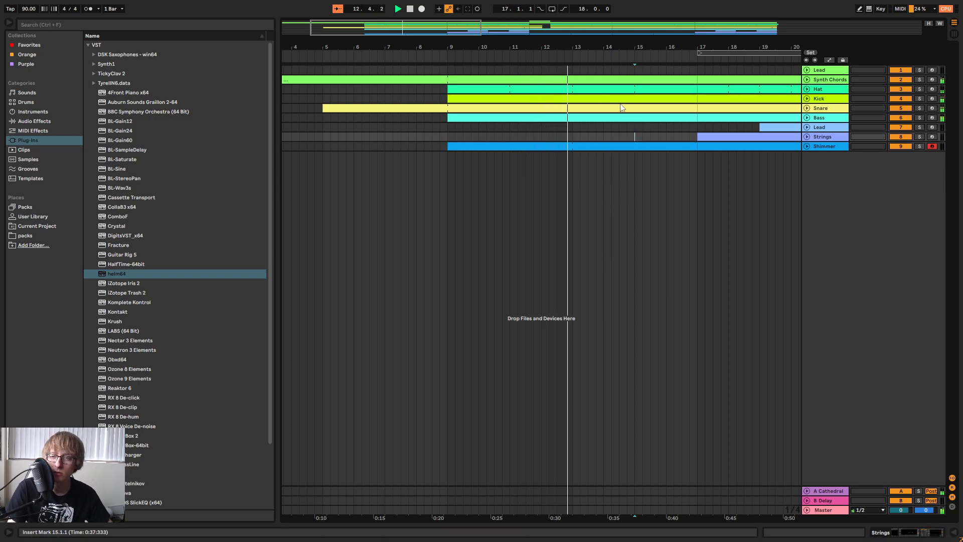
{"action": "left_click", "coordinate": [619, 136]}
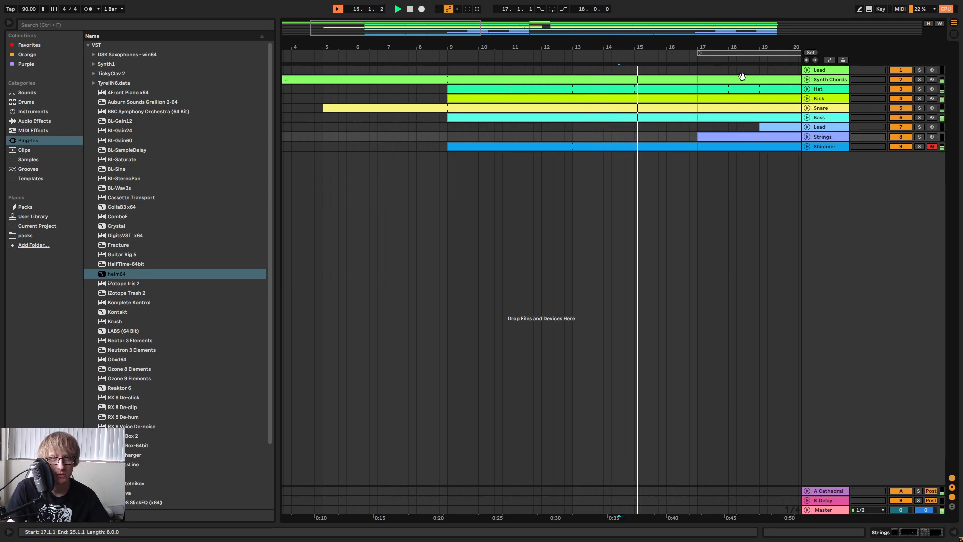
{"action": "left_click_drag", "start_coordinate": [733, 47], "coordinate": [510, 44]}
Fine-adjust the track 7 Lead in the mixer during playback and pan the Shimmer track slightly to 6R.
{"action": "left_click", "coordinate": [830, 128]}
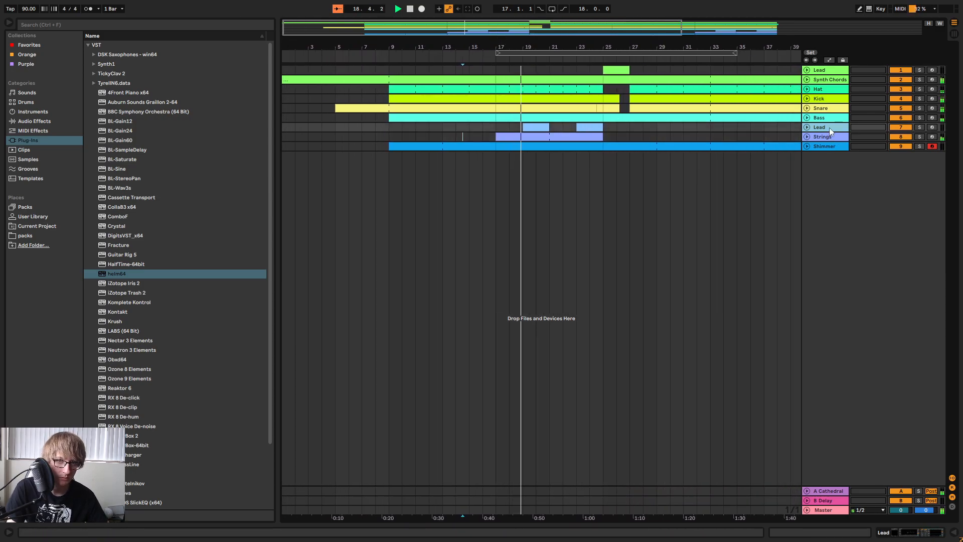
{"action": "key", "text": "Tab"}
{"action": "left_click_drag", "start_coordinate": [606, 380], "coordinate": [608, 378]}
{"action": "key", "text": "Tab"}
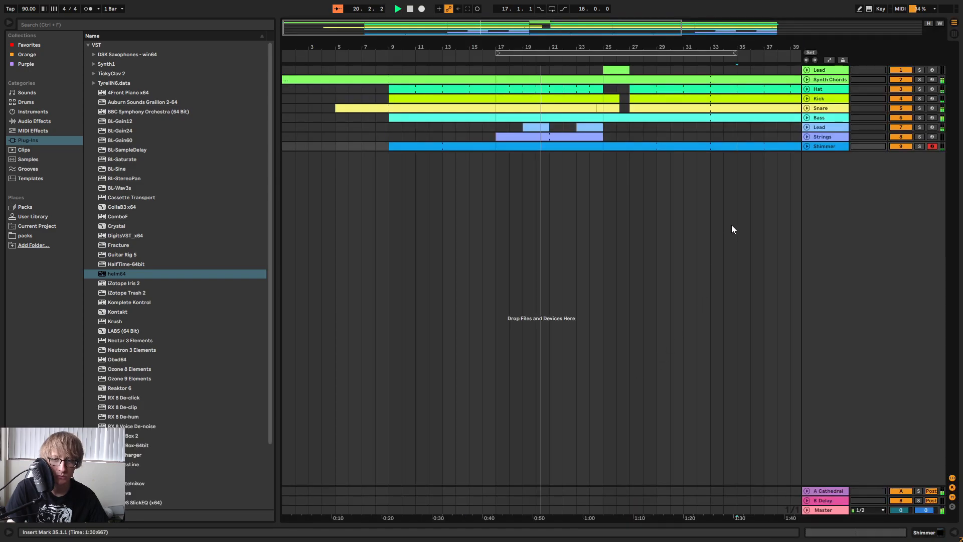
{"action": "key", "text": "Tab"}
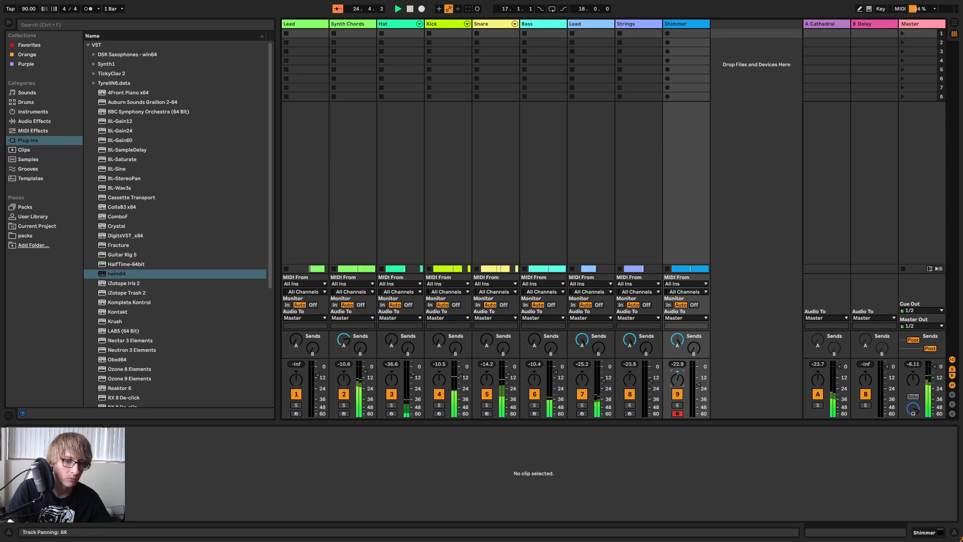
{"action": "key", "text": "Tab"}
{"action": "key", "text": "Tab"}
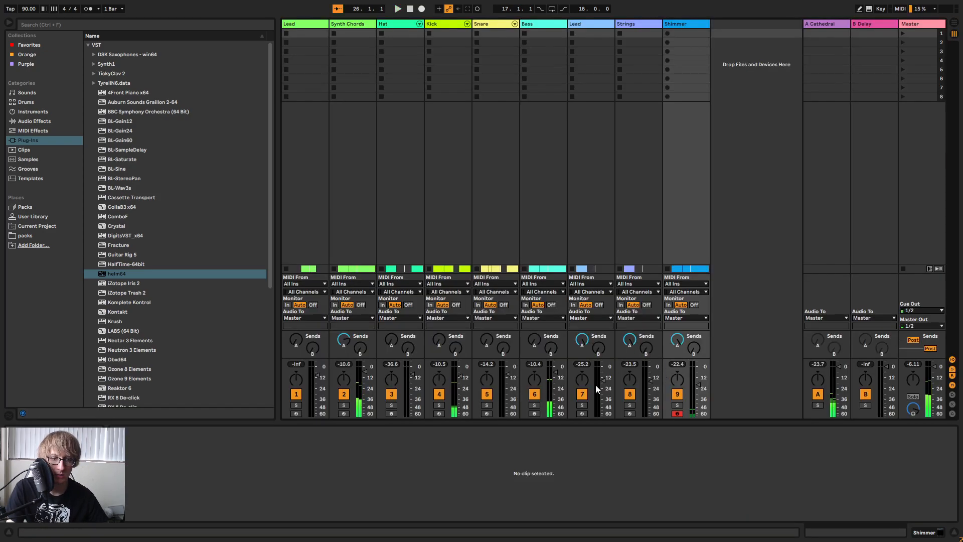
Replay the section just before bar 25 and check the track 7 Lead level in the mixer.
{"action": "key", "text": "Tab"}
{"action": "left_click", "coordinate": [576, 57]}
{"action": "key", "text": "space"}
{"action": "key", "text": "Tab"}
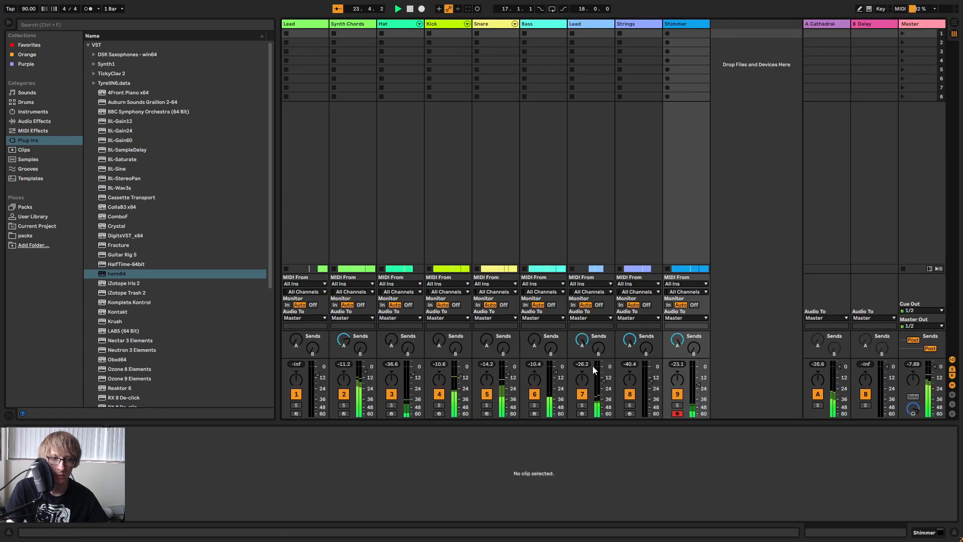
Play from bar 17 and pan the track 7 Lead to 10R in the mixer.
{"action": "key", "text": "Tab"}
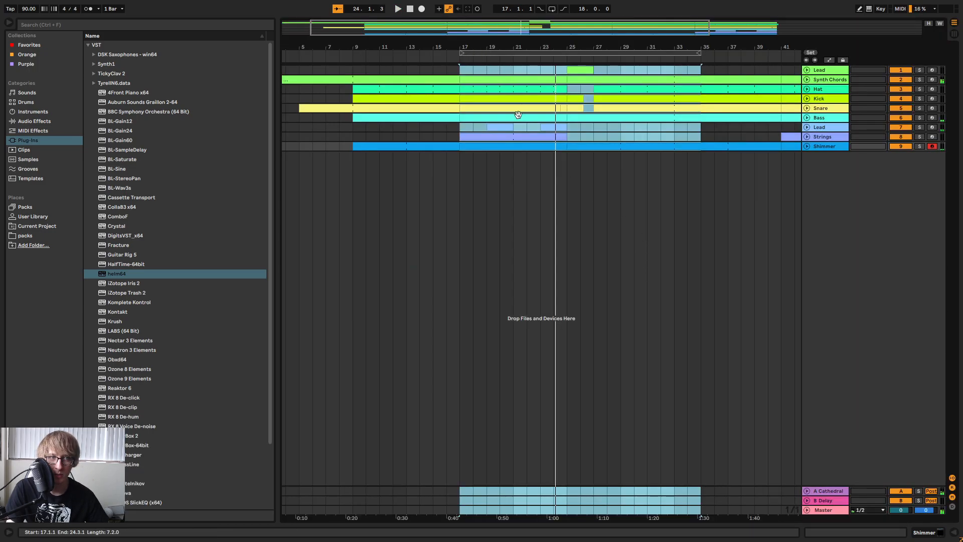
{"action": "left_click", "coordinate": [521, 191]}
{"action": "left_click", "coordinate": [526, 128]}
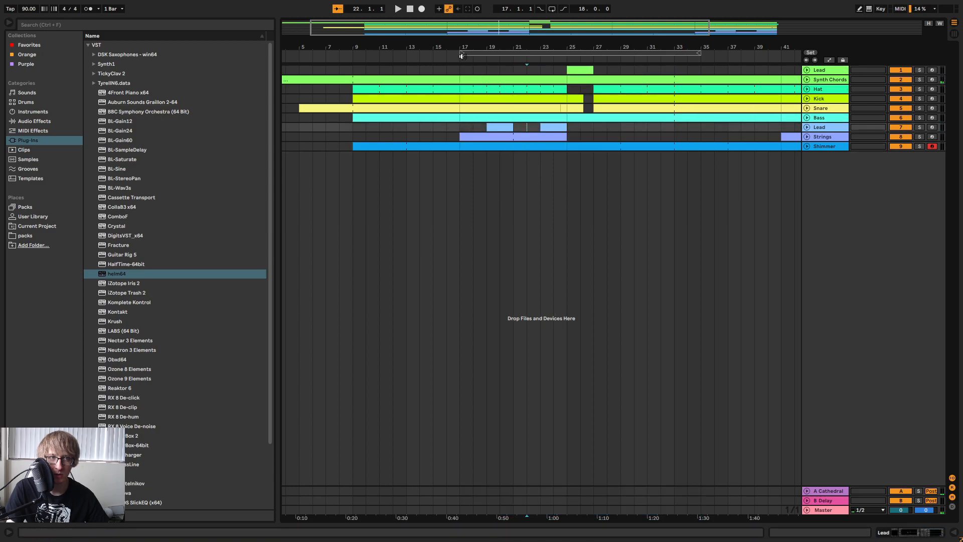
{"action": "key", "text": "space"}
{"action": "key", "text": "Tab"}
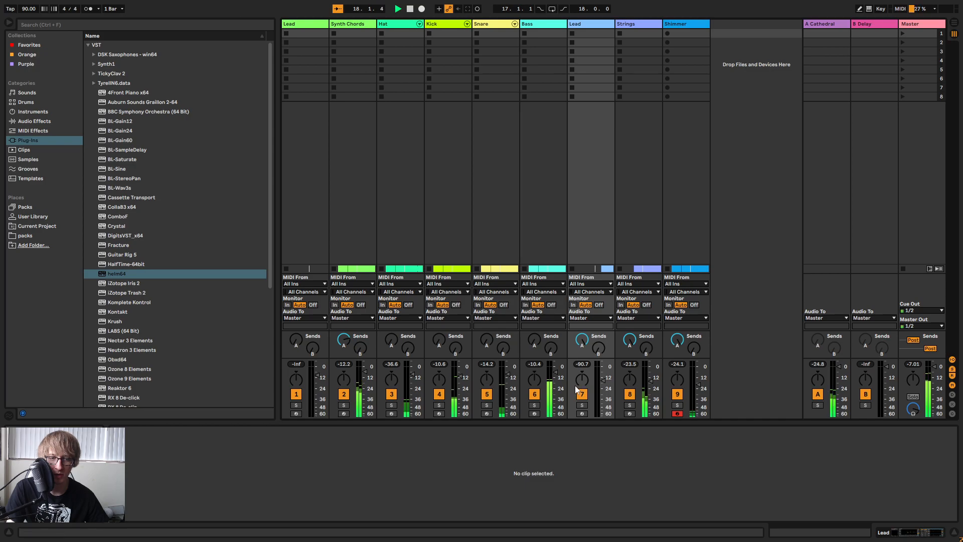
{"action": "left_click_drag", "start_coordinate": [583, 383], "coordinate": [583, 377]}
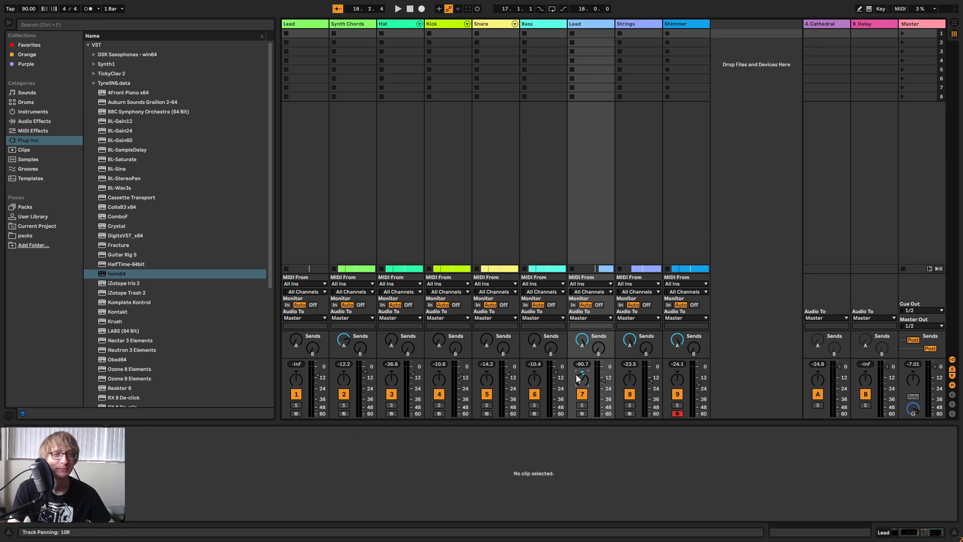
{"action": "key", "text": "Tab"}
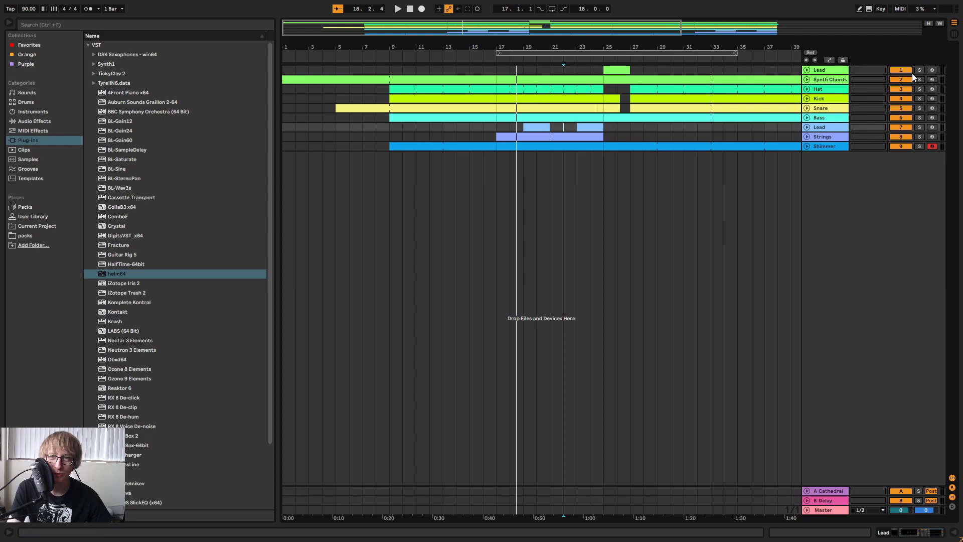
Arm the top Lead track, play the section looped from bar 9 to bar 27, and switch the loop off.
{"action": "left_click", "coordinate": [932, 69]}
{"action": "left_click", "coordinate": [409, 9]}
{"action": "left_click", "coordinate": [398, 8]}
{"action": "key", "text": "space"}
{"action": "left_click_drag", "start_coordinate": [532, 53], "coordinate": [389, 42]}
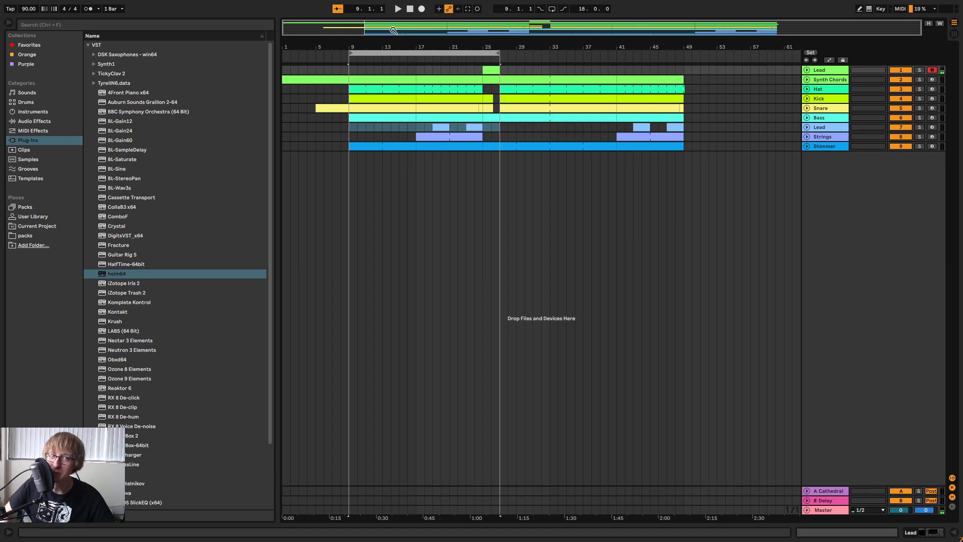
{"action": "key", "text": "space"}
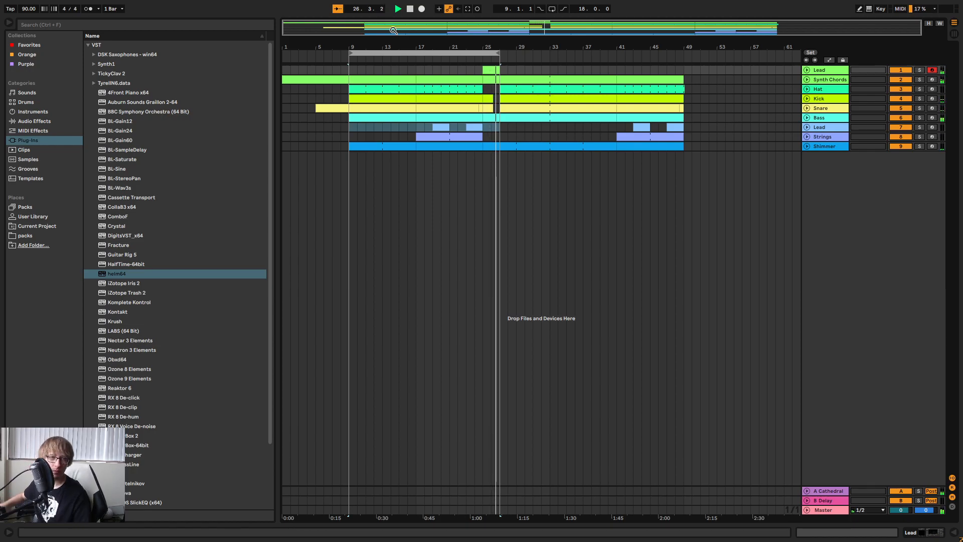
{"action": "key", "text": "ctrl+l"}
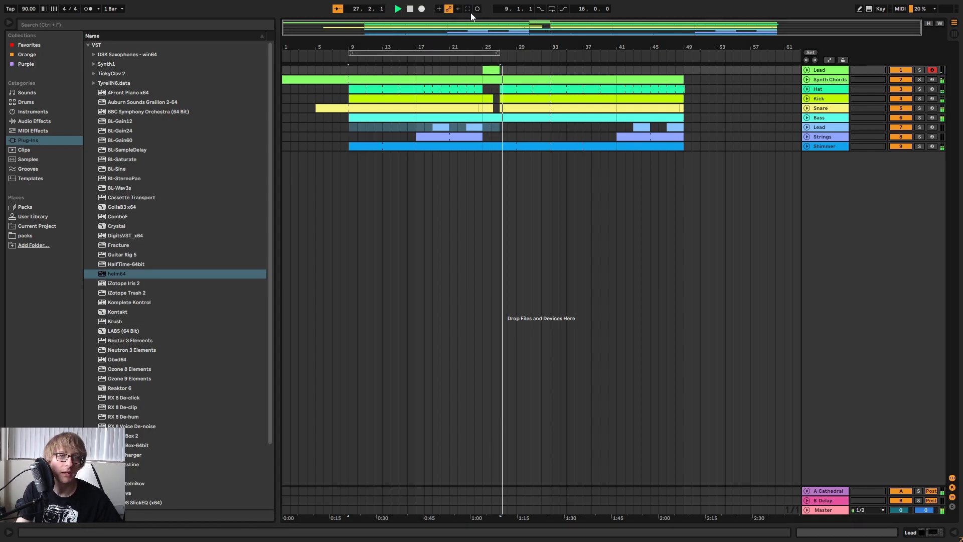
{"action": "key", "text": "space"}
Unfold the top Lead track and open its clip at bar 25 in an enlarged note editor.
{"action": "left_click", "coordinate": [807, 69]}
{"action": "key", "text": "space"}
{"action": "left_click_drag", "start_coordinate": [488, 45], "coordinate": [488, 70]}
{"action": "left_click", "coordinate": [537, 98]}
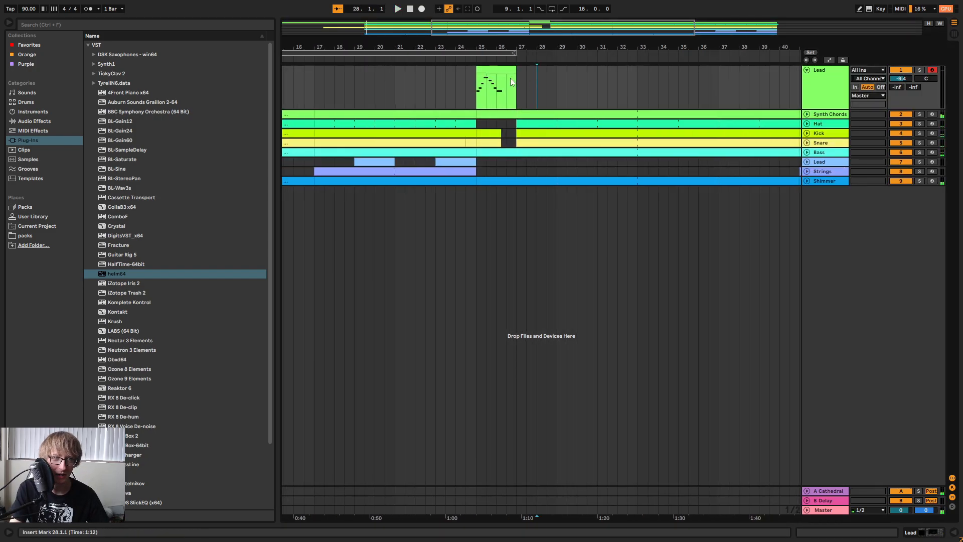
{"action": "double_click", "coordinate": [503, 70]}
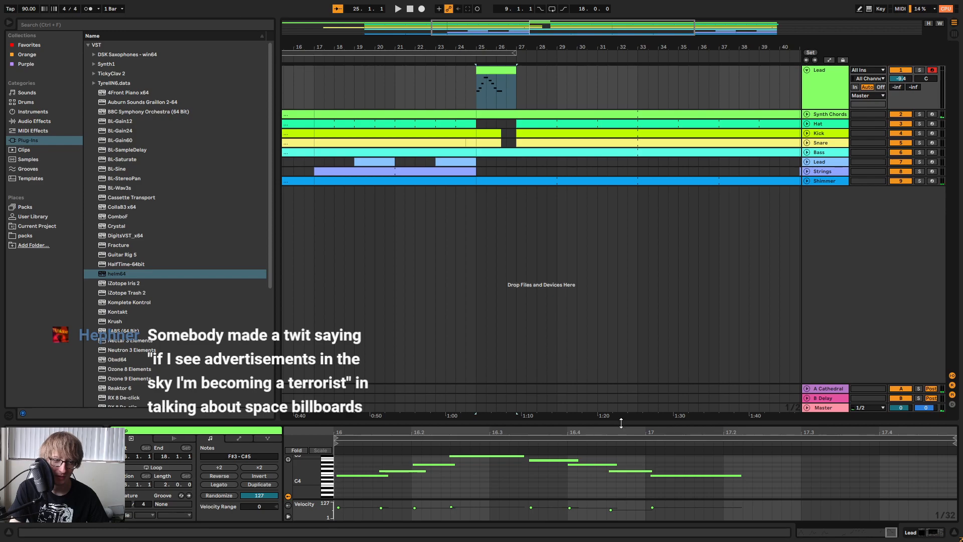
{"action": "left_click_drag", "start_coordinate": [621, 423], "coordinate": [617, 194]}
{"action": "left_click", "coordinate": [568, 283]}
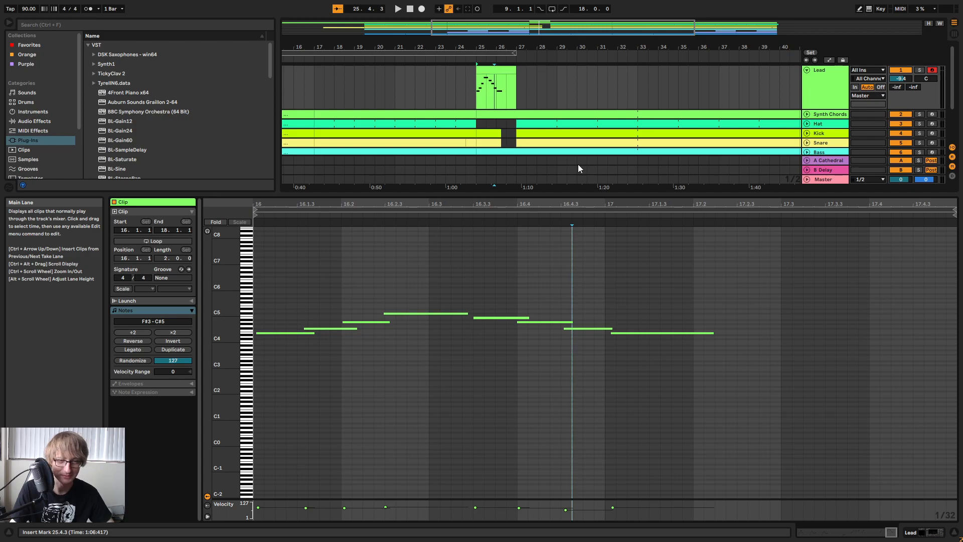
{"action": "left_click", "coordinate": [720, 346]}
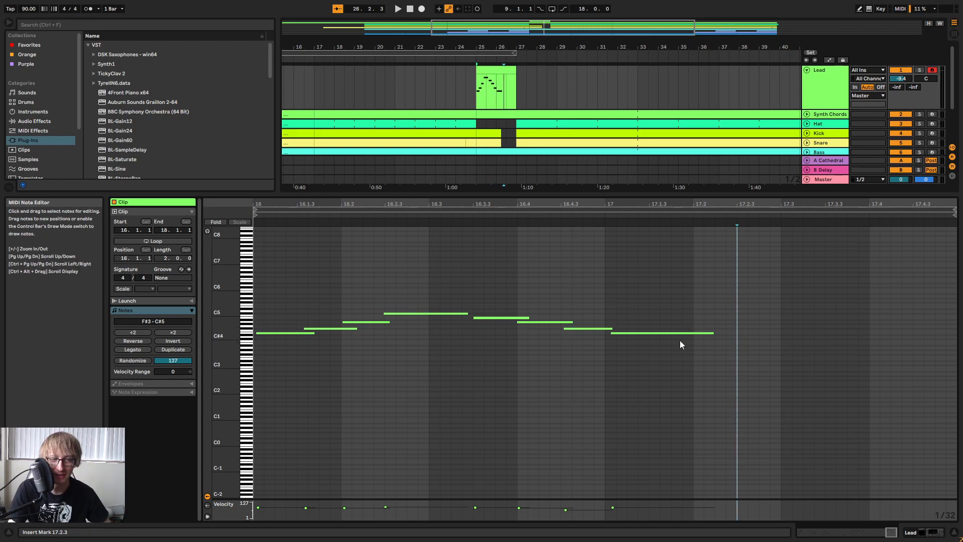
Quantize all notes in the top Lead clip and play it back from bar 25.
{"action": "left_click_drag", "start_coordinate": [587, 203], "coordinate": [587, 186]}
{"action": "left_click_drag", "start_coordinate": [677, 186], "coordinate": [908, 130]}
{"action": "key", "text": "space"}
{"action": "key", "text": "space"}
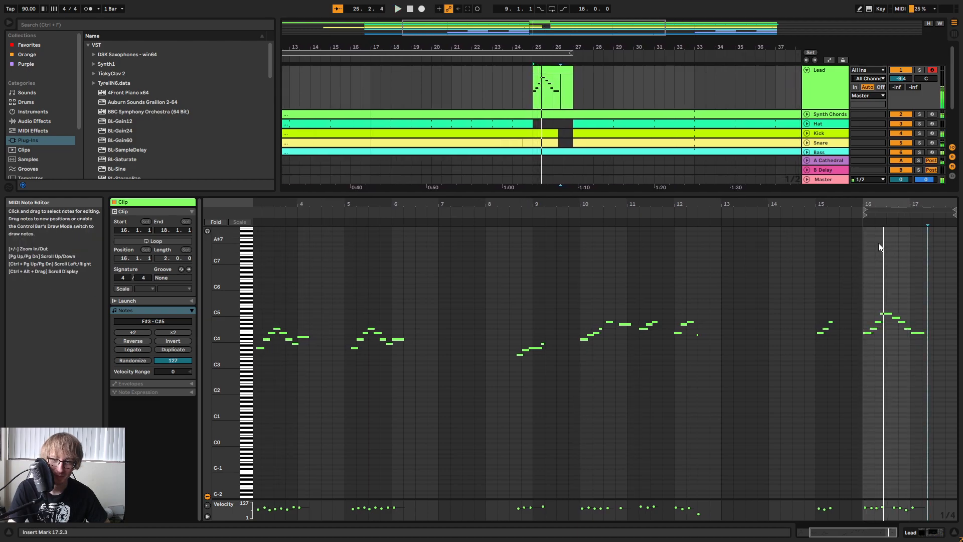
{"action": "left_click_drag", "start_coordinate": [907, 203], "coordinate": [860, 245]}
{"action": "right_click", "coordinate": [902, 276]}
{"action": "left_click", "coordinate": [814, 281]}
Delete the last E4 note at 17.1, extend the preceding F#4 to 17.1.3 and replay the phrase.
{"action": "key", "text": "space"}
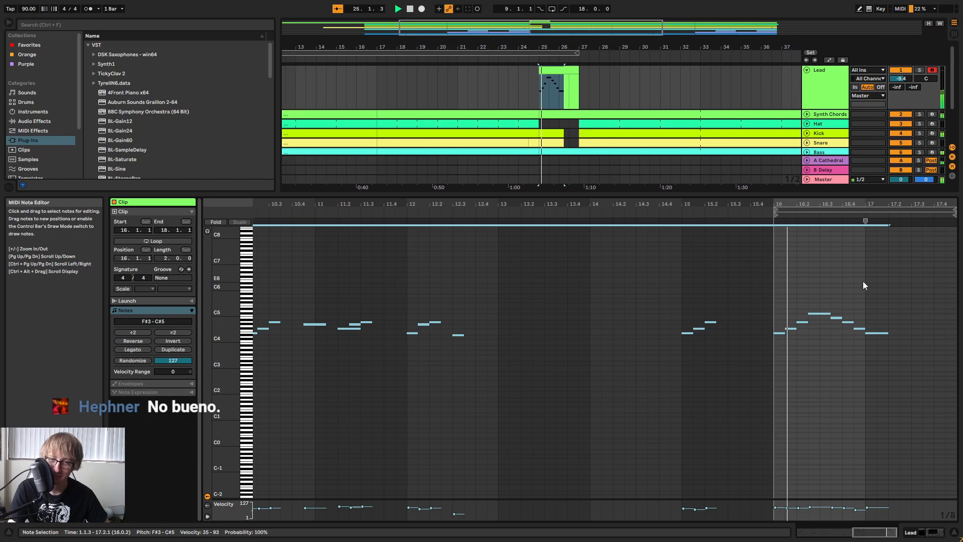
{"action": "key", "text": "space"}
{"action": "left_click", "coordinate": [876, 332]}
{"action": "key", "text": "Delete"}
{"action": "left_click_drag", "start_coordinate": [865, 328], "coordinate": [879, 334]}
{"action": "key", "text": "space"}
{"action": "left_click", "coordinate": [918, 319]}
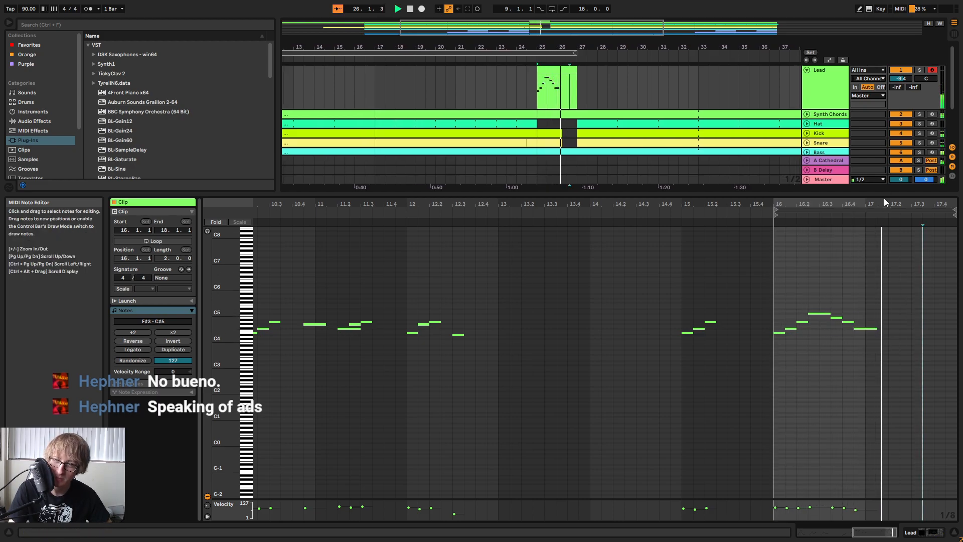
{"action": "key", "text": "space"}
Add an eighth note at 17.2.3 in the Lead clip, lower it to F#4 and play the phrase back.
{"action": "double_click", "coordinate": [904, 317]}
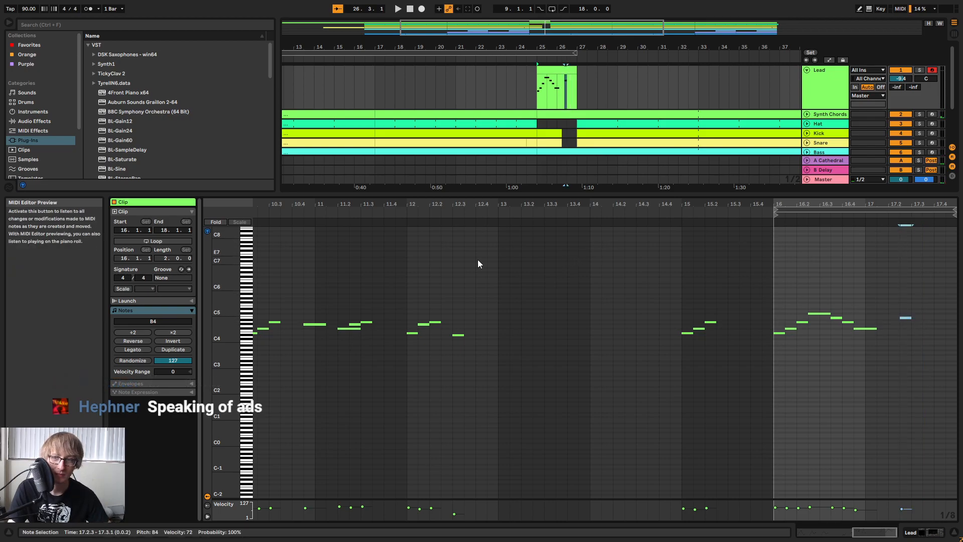
{"action": "key", "text": "Down"}
{"action": "key", "text": "Down"}
{"action": "key", "text": "Down"}
{"action": "key", "text": "Down"}
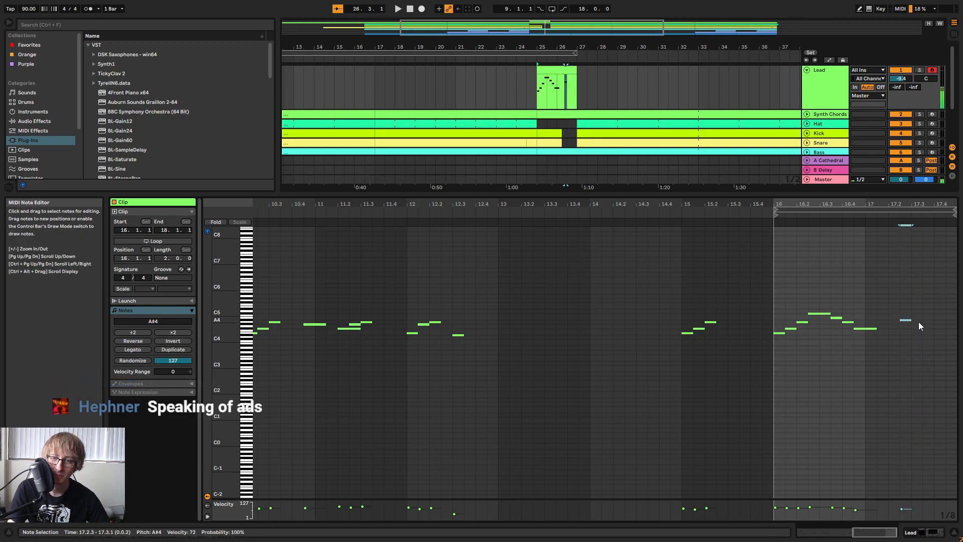
{"action": "key", "text": "Down"}
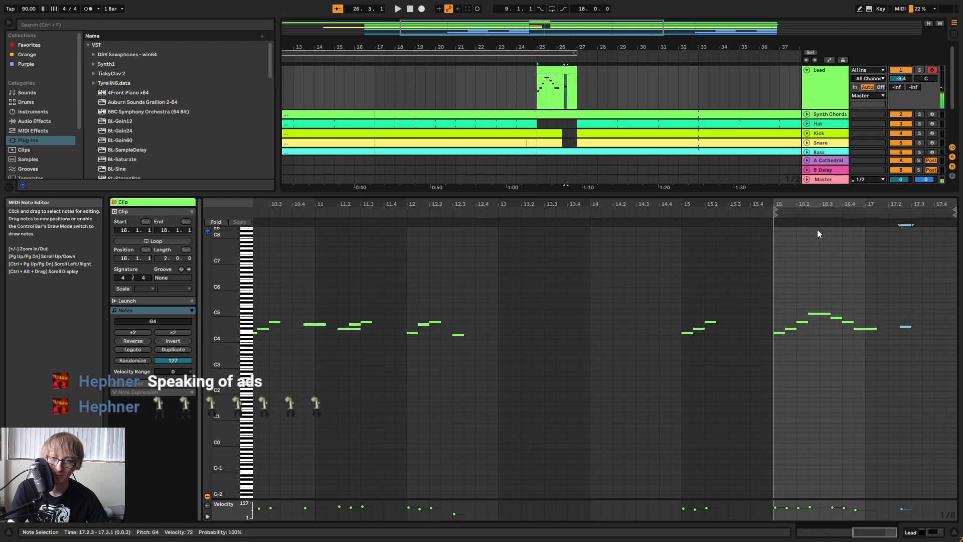
{"action": "key", "text": "space"}
{"action": "left_click_drag", "start_coordinate": [940, 203], "coordinate": [936, 221]}
{"action": "key", "text": "space"}
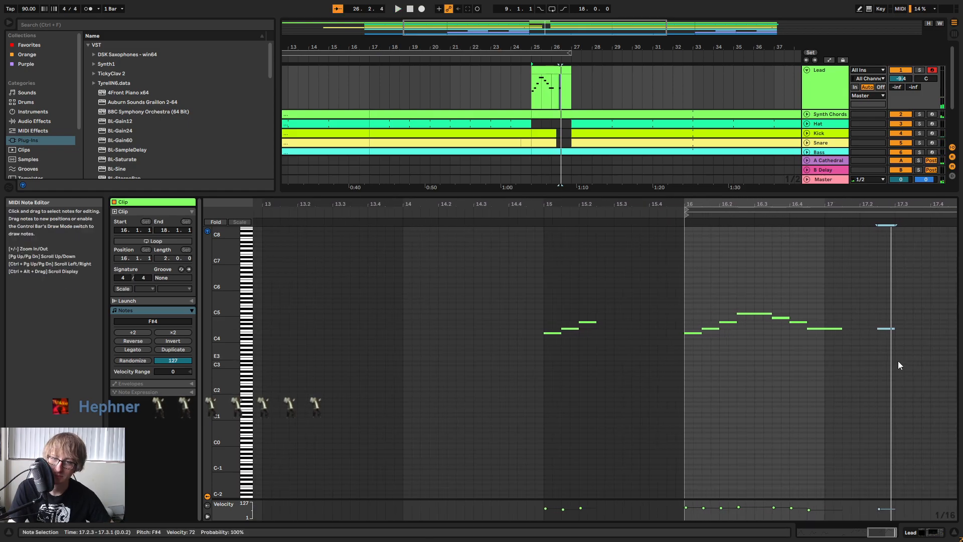
Replace the eighth note at 17.2.3 with a descending sixteenth-note run of F#4, E4 and C#4, and play it.
{"action": "double_click", "coordinate": [881, 329]}
{"action": "left_click", "coordinate": [883, 329]}
{"action": "key", "text": "ctrl+z"}
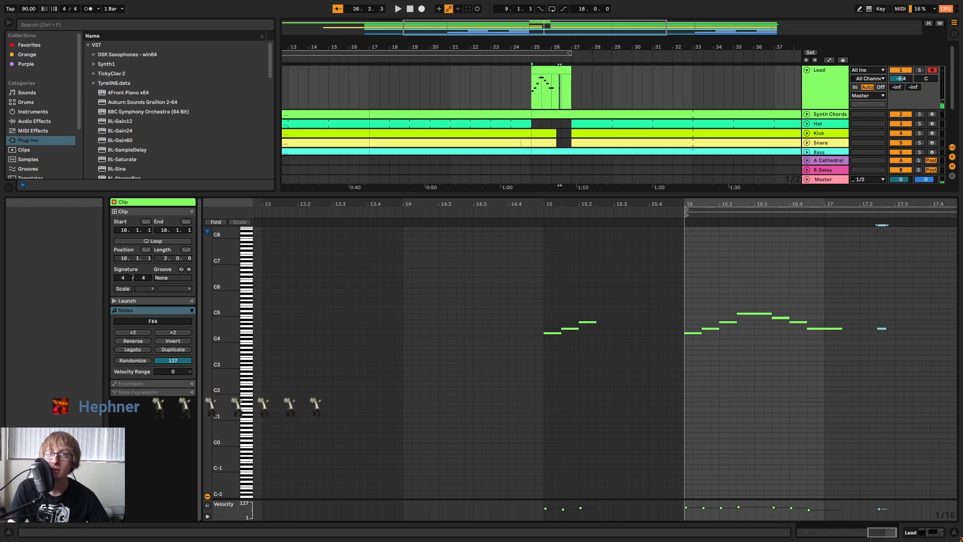
{"action": "double_click", "coordinate": [893, 333]}
{"action": "double_click", "coordinate": [899, 340]}
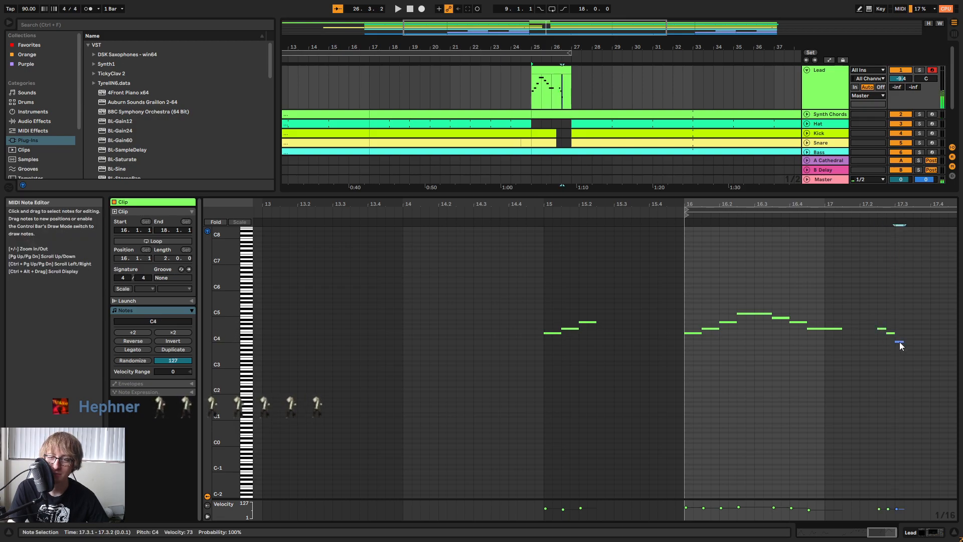
{"action": "key", "text": "space"}
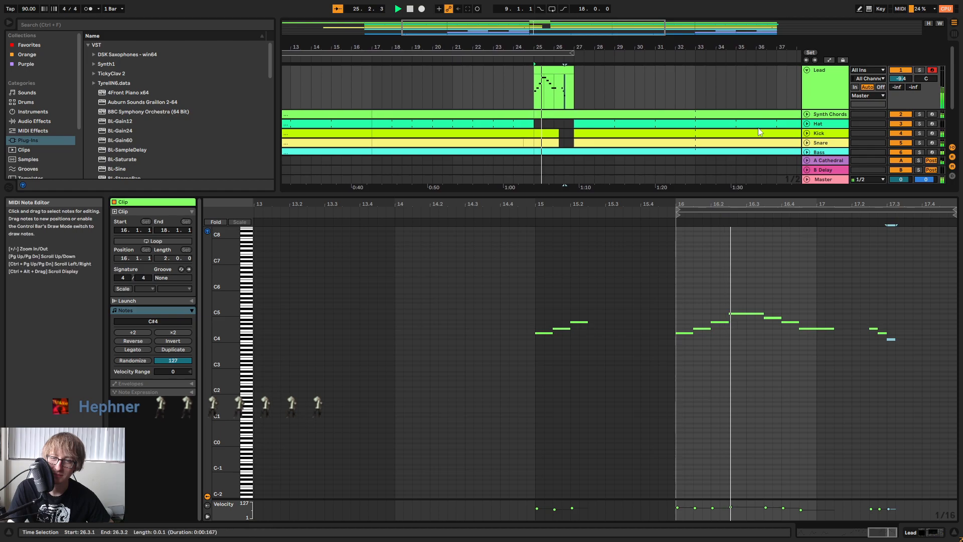
Consolidate the top Lead clip at bar 25 and extend its end to 28.3.1.
{"action": "left_click", "coordinate": [571, 97]}
{"action": "right_click", "coordinate": [543, 73]}
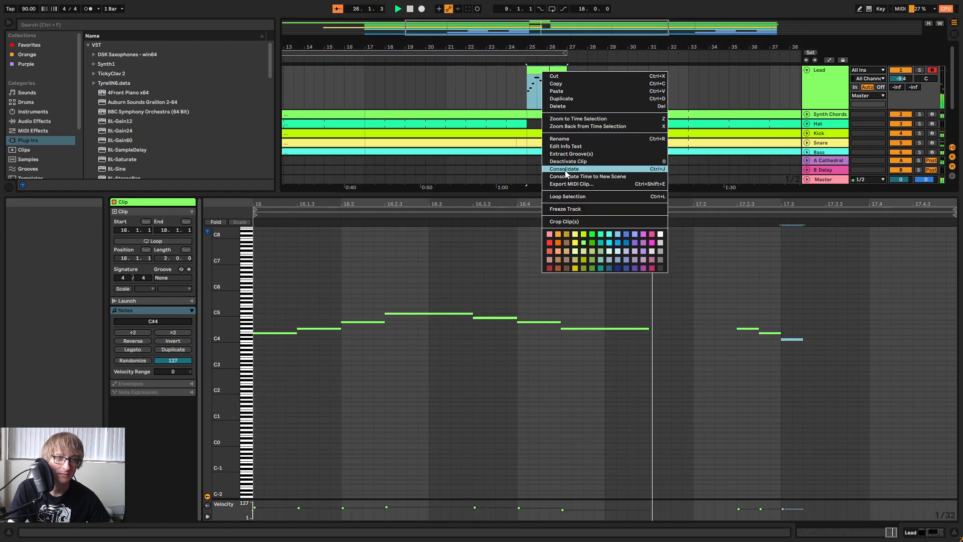
{"action": "left_click", "coordinate": [564, 169]}
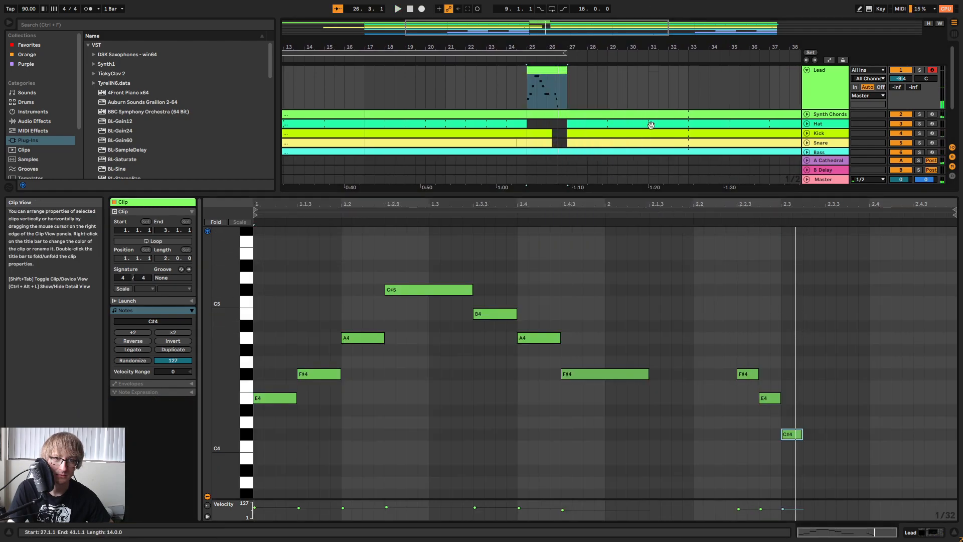
{"action": "left_click_drag", "start_coordinate": [567, 74], "coordinate": [598, 74]}
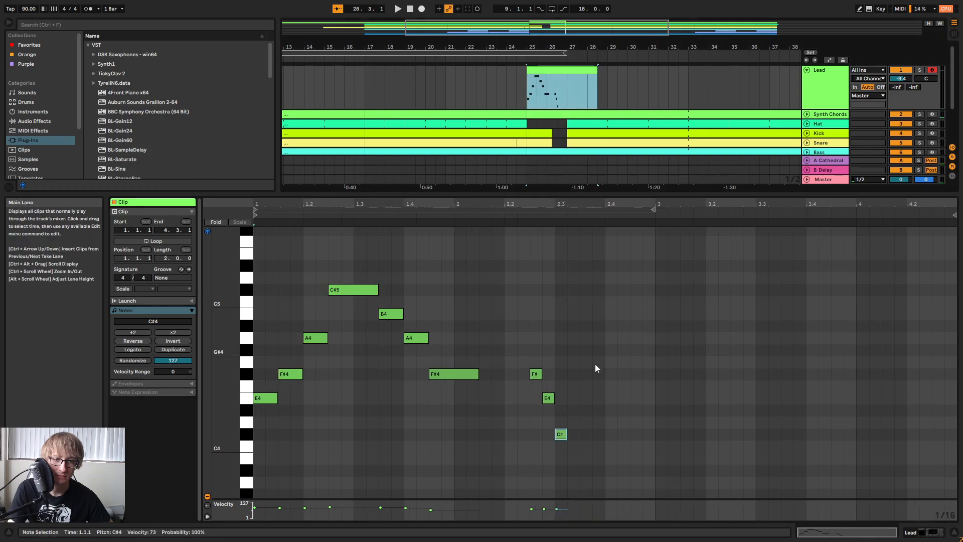
Continue the Lead run from 2.3.2 with sixteenth notes B3, C#4, E4 and C#4, and play the clip.
{"action": "left_click_drag", "start_coordinate": [532, 353], "coordinate": [561, 439]}
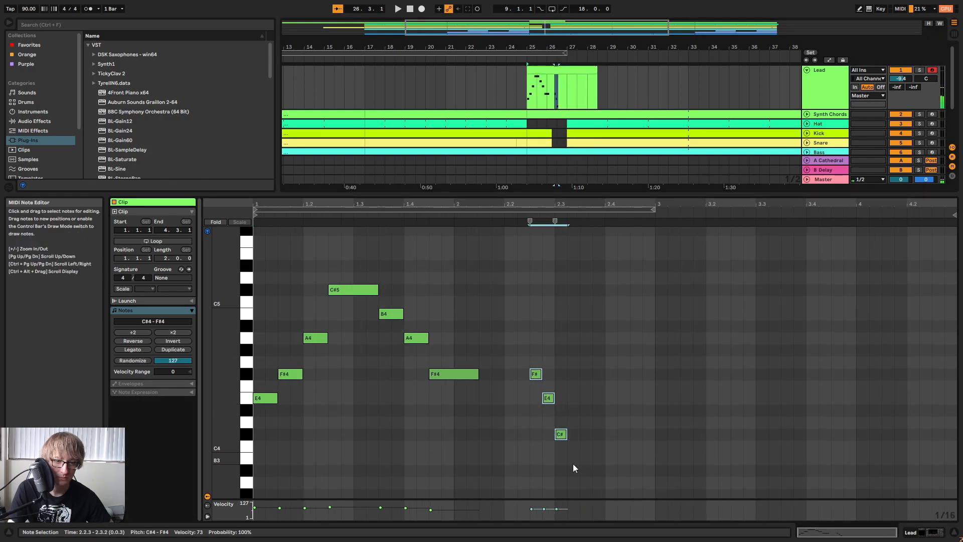
{"action": "double_click", "coordinate": [573, 458]}
{"action": "double_click", "coordinate": [585, 434]}
{"action": "double_click", "coordinate": [598, 398]}
{"action": "double_click", "coordinate": [611, 434]}
{"action": "key", "text": "space"}
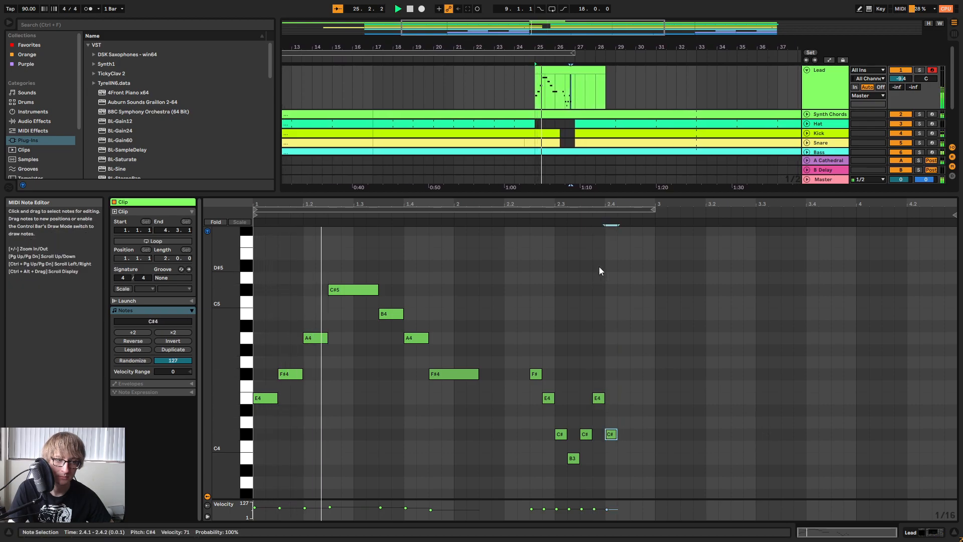
Finish the run in bar 2 with descending sixteenth notes B3, A3 and F#3 from 2.4.2 to 2.4.4.
{"action": "left_click_drag", "start_coordinate": [620, 205], "coordinate": [627, 216]}
{"action": "scroll", "coordinate": [703, 337], "scroll_direction": "down", "scroll_amount": 3}
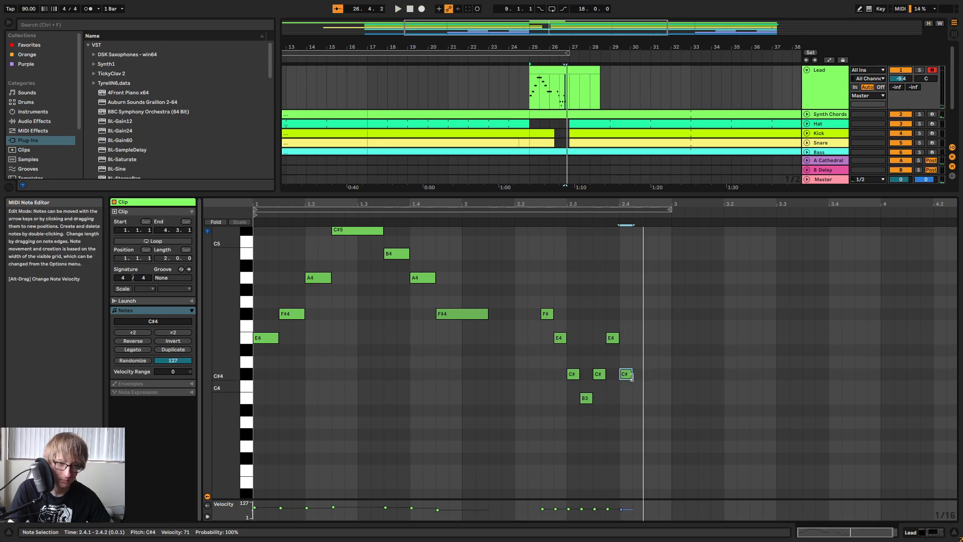
{"action": "double_click", "coordinate": [635, 399]}
{"action": "left_click", "coordinate": [654, 423]}
{"action": "double_click", "coordinate": [654, 423]}
{"action": "double_click", "coordinate": [665, 458]}
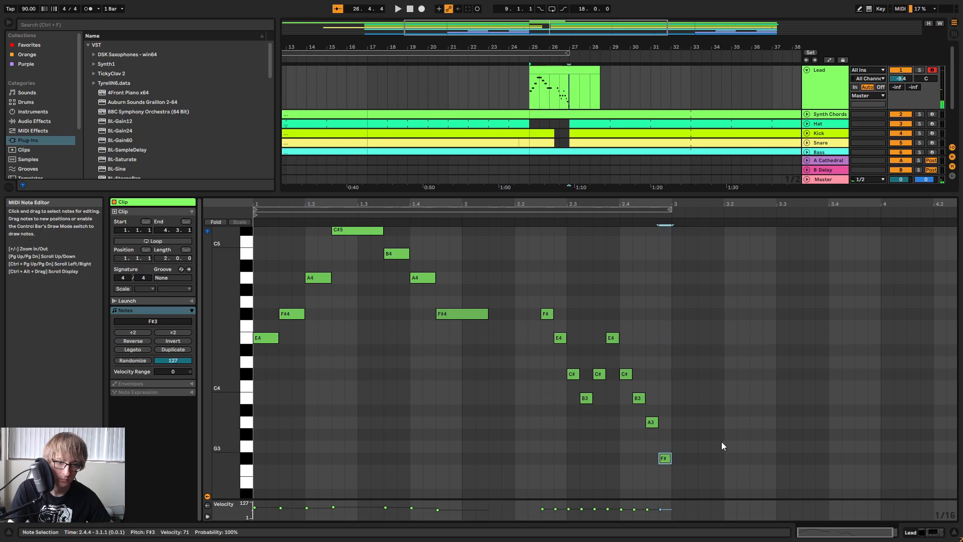
Duplicate the whole two-bar phrase to bar 3 of the clip, transpose the copy down an octave and play it.
{"action": "key", "text": "ctrl+a"}
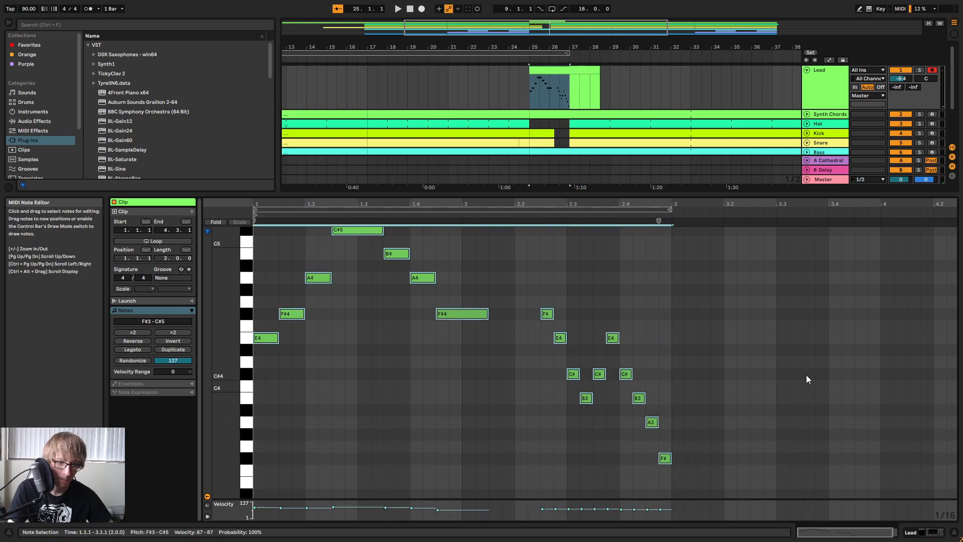
{"action": "key", "text": "ctrl+d"}
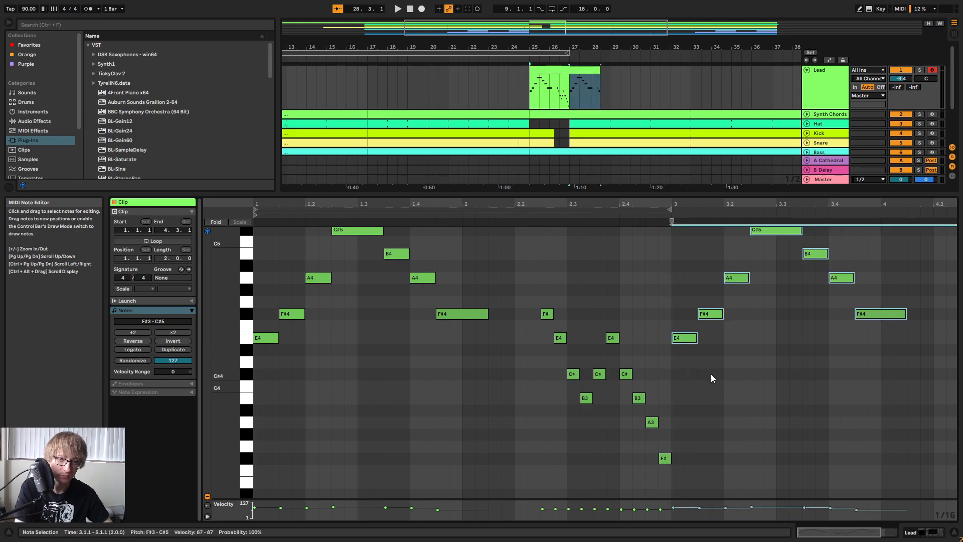
{"action": "key", "text": "shift+Down"}
{"action": "key", "text": "space"}
{"action": "scroll", "coordinate": [703, 364], "scroll_direction": "up", "scroll_amount": 2}
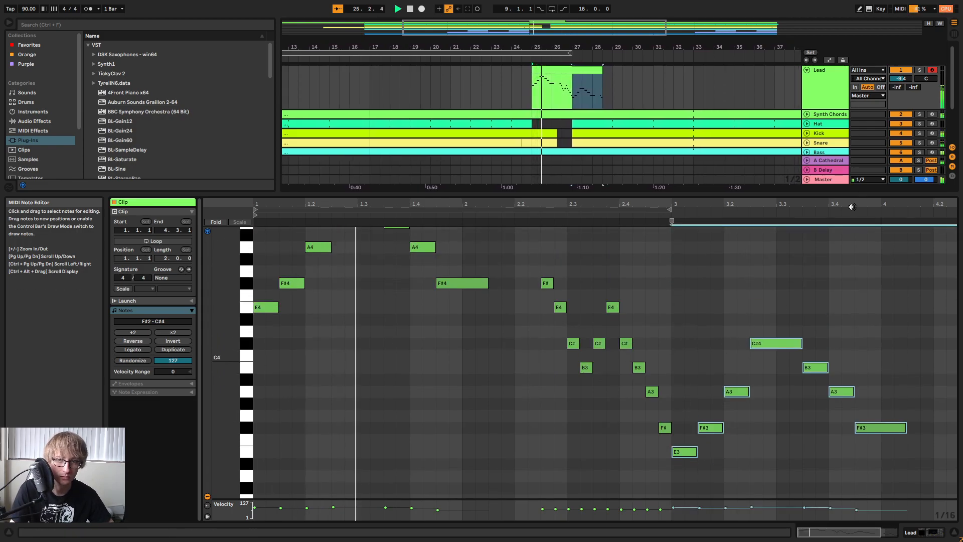
Extend the end of the top Lead clip in the arrangement to bar 33.
{"action": "left_click_drag", "start_coordinate": [854, 205], "coordinate": [854, 194]}
{"action": "scroll", "coordinate": [577, 361], "scroll_direction": "down", "scroll_amount": 2}
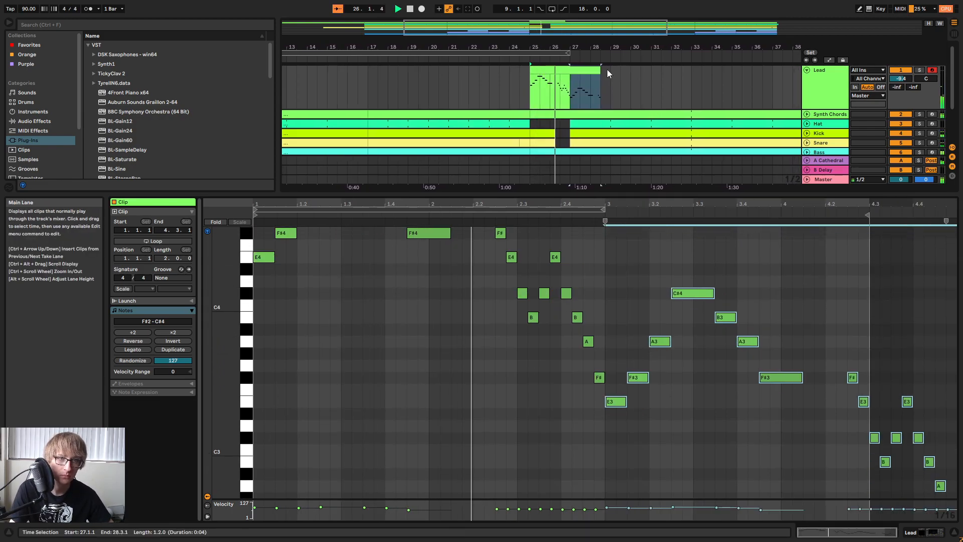
{"action": "left_click_drag", "start_coordinate": [600, 69], "coordinate": [691, 70]}
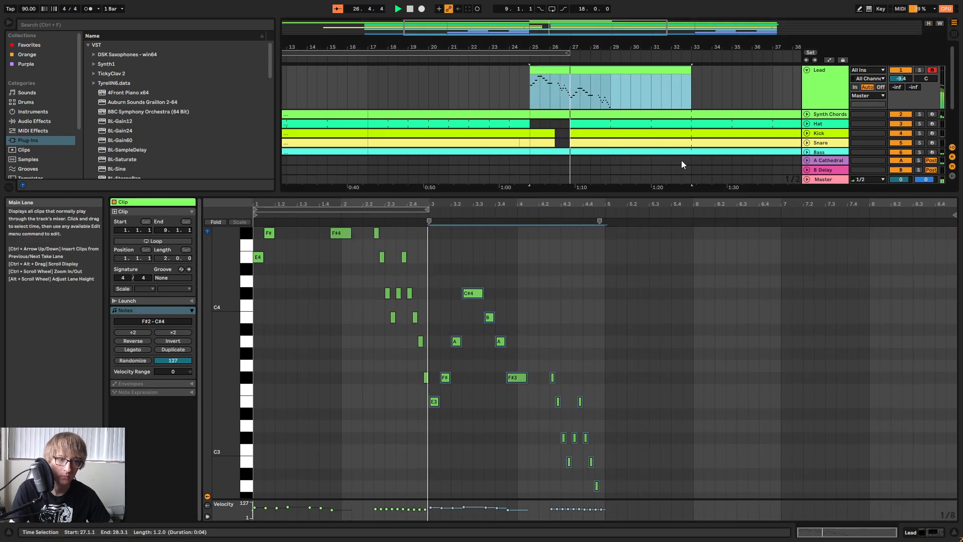
{"action": "scroll", "coordinate": [504, 320], "scroll_direction": "up", "scroll_amount": 2}
{"action": "key", "text": "space"}
Raise the B3 note at 3.3.3 to E4.
{"action": "left_click", "coordinate": [496, 368]}
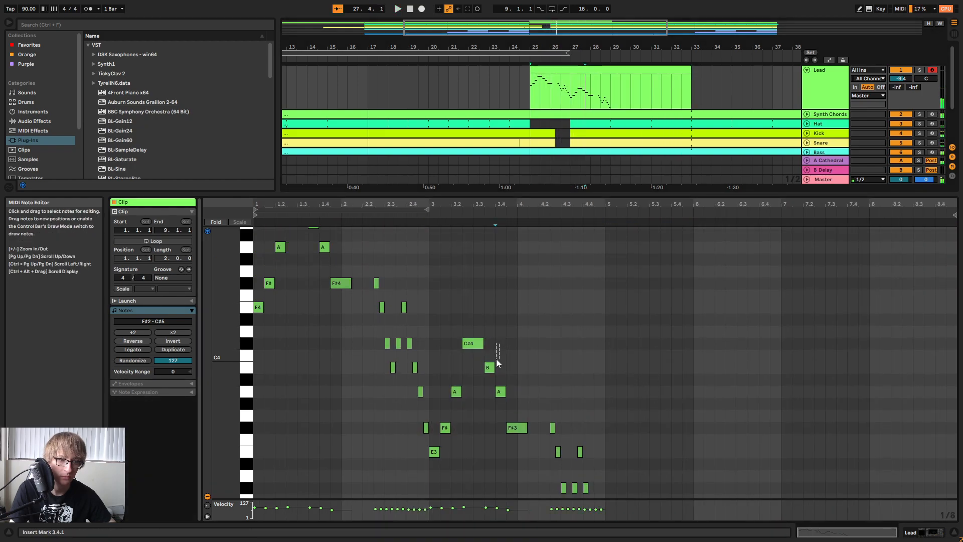
{"action": "left_click", "coordinate": [493, 369]}
{"action": "key", "text": "Up"}
{"action": "key", "text": "Up"}
{"action": "key", "text": "Up"}
{"action": "key", "text": "Up"}
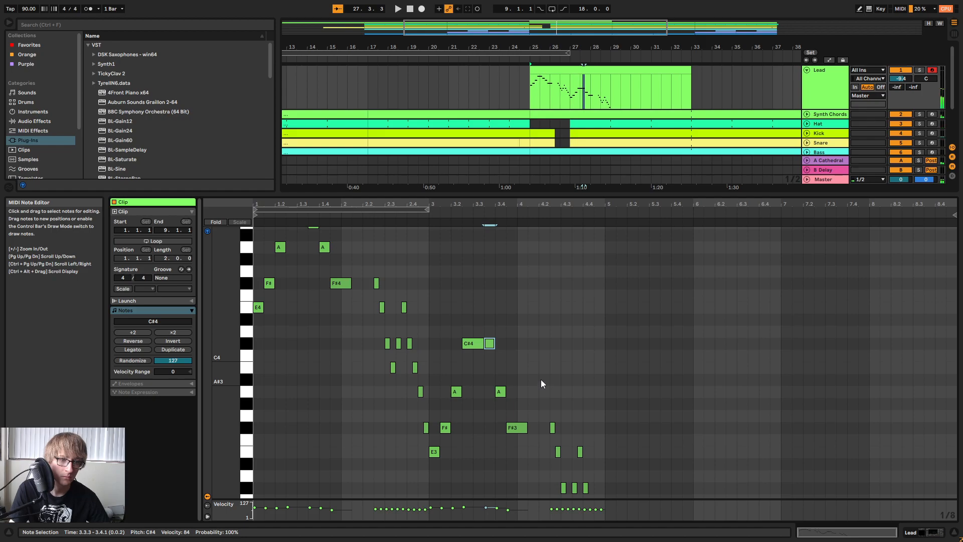
{"action": "key", "text": "Up"}
Raise the A3 note at 3.4.1 an octave to A4.
{"action": "left_click_drag", "start_coordinate": [501, 363], "coordinate": [501, 399]}
{"action": "key", "text": "shift+Up"}
{"action": "key", "text": "Down"}
{"action": "key", "text": "Down"}
{"action": "key", "text": "Down"}
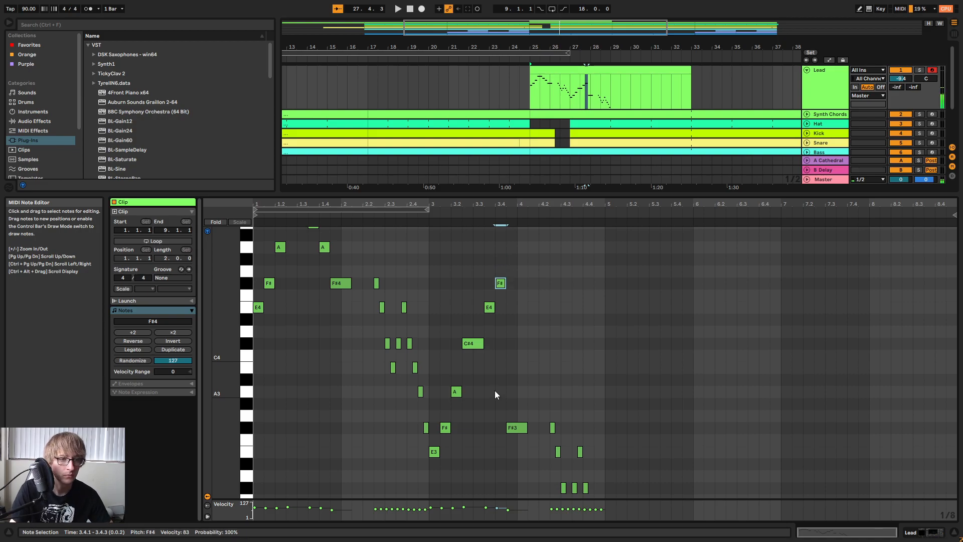
{"action": "key", "text": "Up"}
{"action": "key", "text": "Up"}
{"action": "key", "text": "Up"}
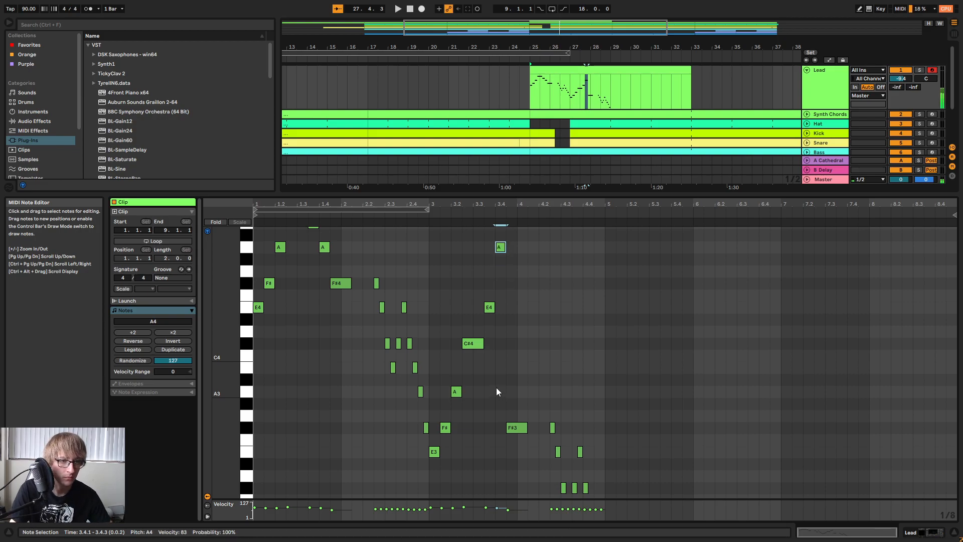
Raise the F#3 note at 3.4.3 an octave to F#4 and replay the Lead phrase from bar 25.
{"action": "left_click_drag", "start_coordinate": [502, 380], "coordinate": [512, 442]}
{"action": "key", "text": "shift+Up"}
{"action": "key", "text": "space"}
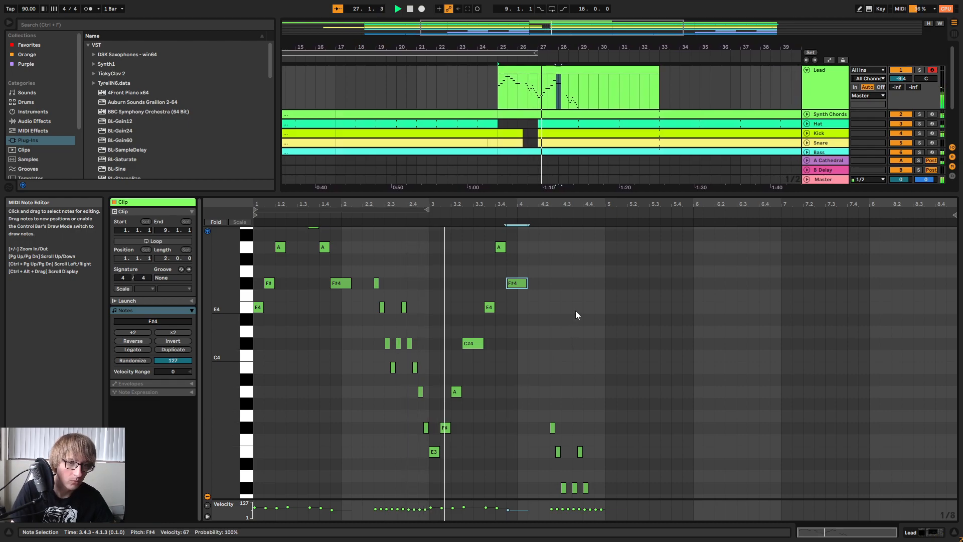
{"action": "key", "text": "space"}
{"action": "left_click_drag", "start_coordinate": [432, 471], "coordinate": [529, 238]}
{"action": "key", "text": "space"}
{"action": "scroll", "coordinate": [564, 310], "scroll_direction": "up", "scroll_amount": 3}
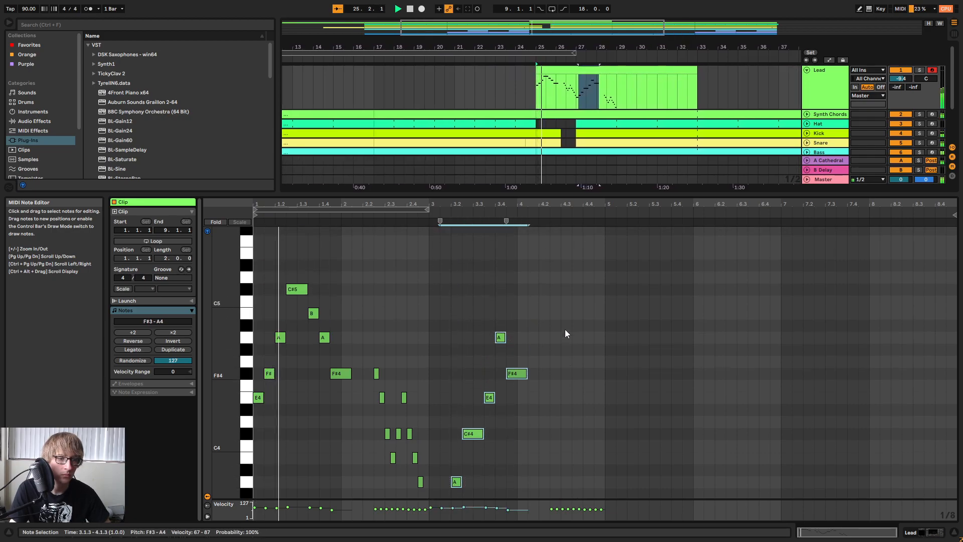
{"action": "scroll", "coordinate": [567, 333], "scroll_direction": "down", "scroll_amount": 1}
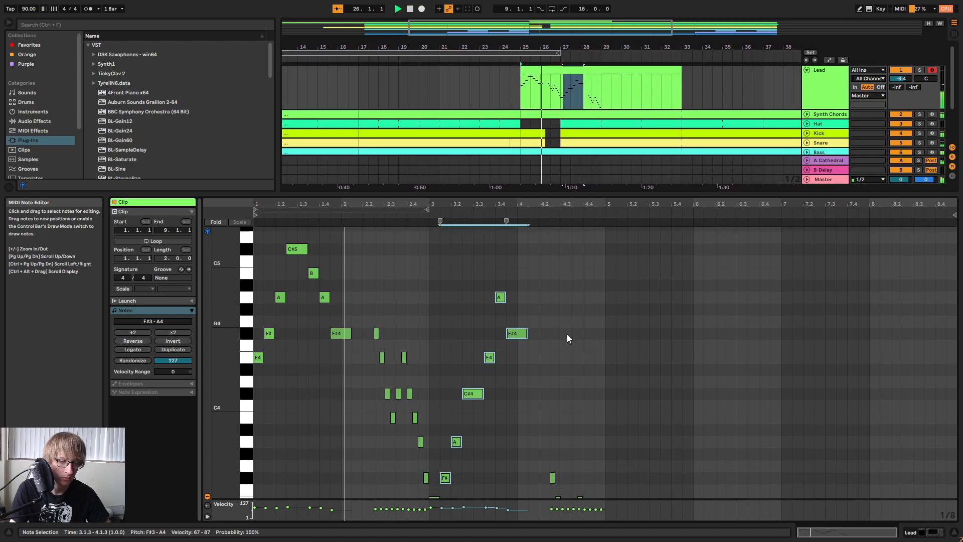
{"action": "scroll", "coordinate": [561, 336], "scroll_direction": "down", "scroll_amount": 1}
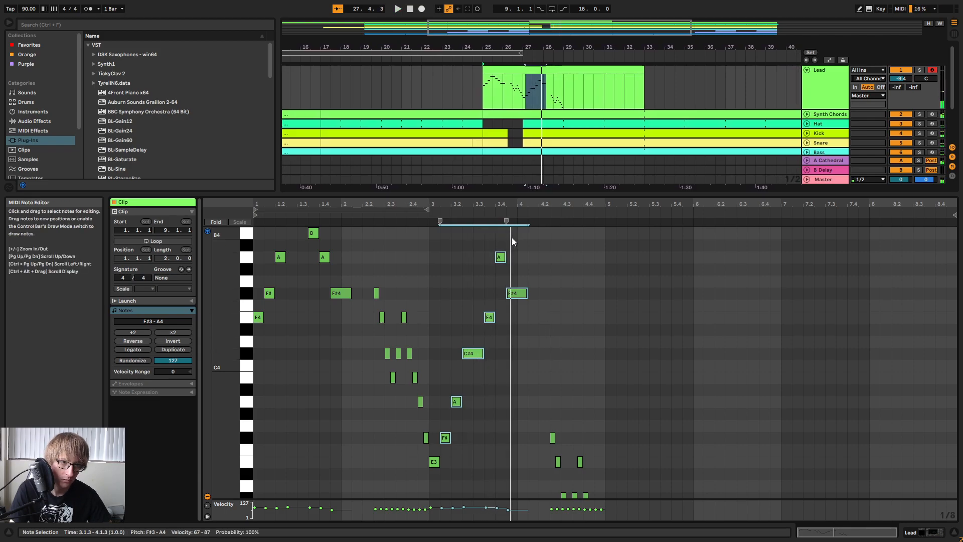
Change the note at 3.4.1 to F#4 and the longer note at 3.4.3 to A4, and play the passage.
{"action": "left_click_drag", "start_coordinate": [472, 300], "coordinate": [492, 266]}
{"action": "double_click", "coordinate": [500, 281]}
{"action": "key", "text": "Down"}
{"action": "left_click", "coordinate": [517, 294]}
{"action": "key", "text": "Up"}
{"action": "key", "text": "Up"}
{"action": "key", "text": "Up"}
{"action": "key", "text": "Up"}
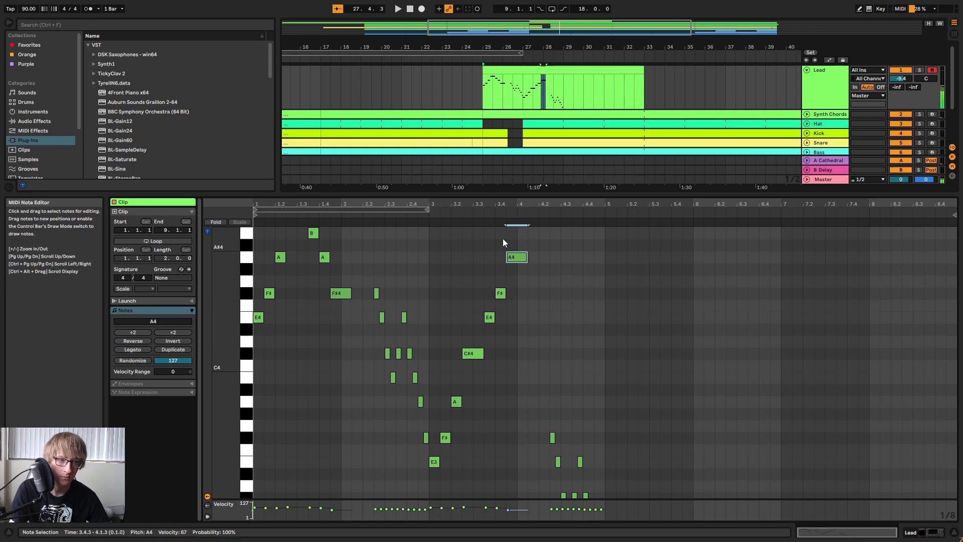
{"action": "key", "text": "Down"}
{"action": "left_click", "coordinate": [486, 215]}
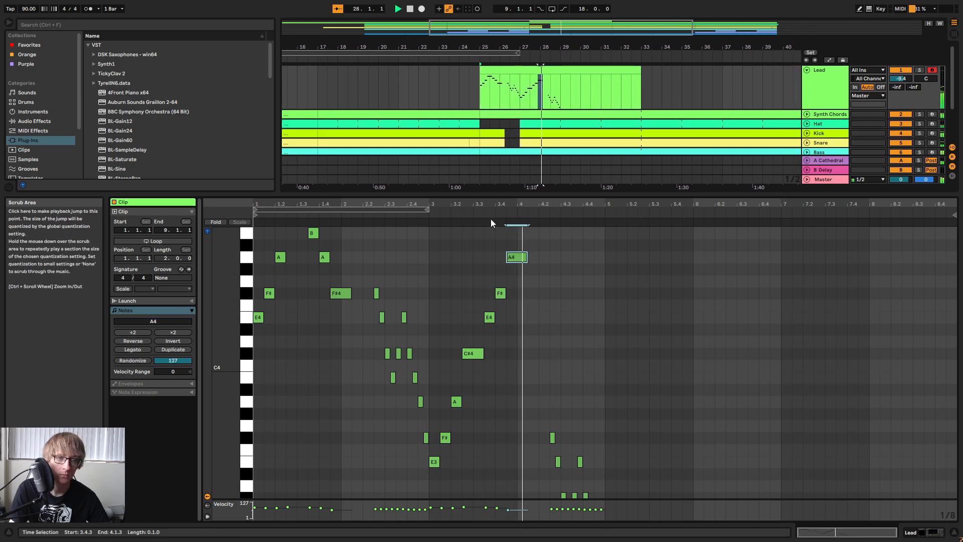
Try the sixteenth-note run starting at 4.2.3 an octave higher and play it back.
{"action": "scroll", "coordinate": [540, 352], "scroll_direction": "down", "scroll_amount": 3}
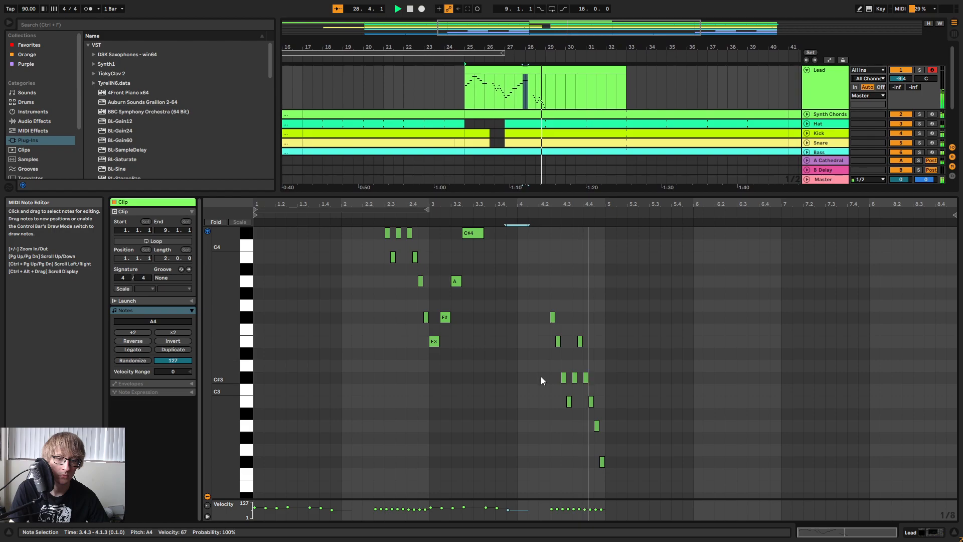
{"action": "left_click_drag", "start_coordinate": [548, 477], "coordinate": [724, 305]}
{"action": "key", "text": "shift+Up"}
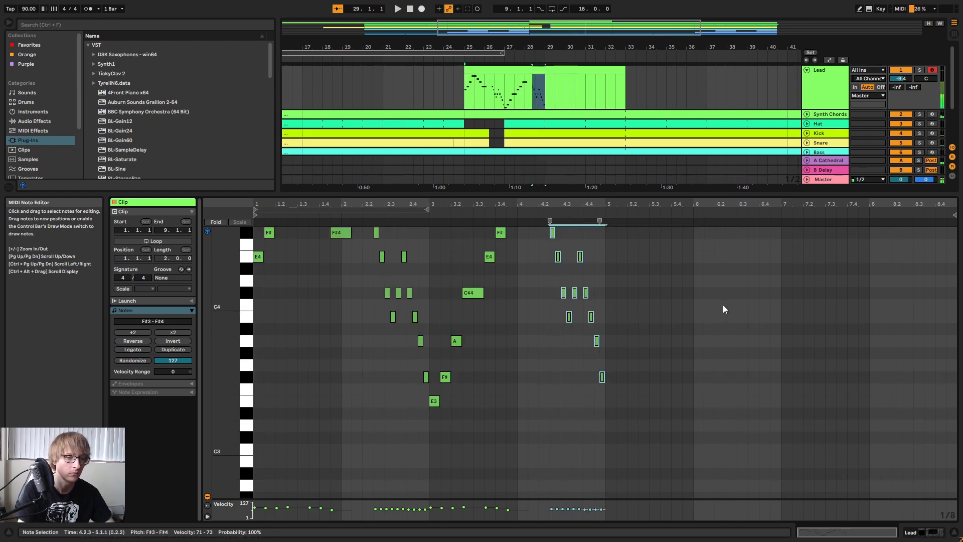
{"action": "scroll", "coordinate": [633, 304], "scroll_direction": "up", "scroll_amount": 3}
{"action": "key", "text": "space"}
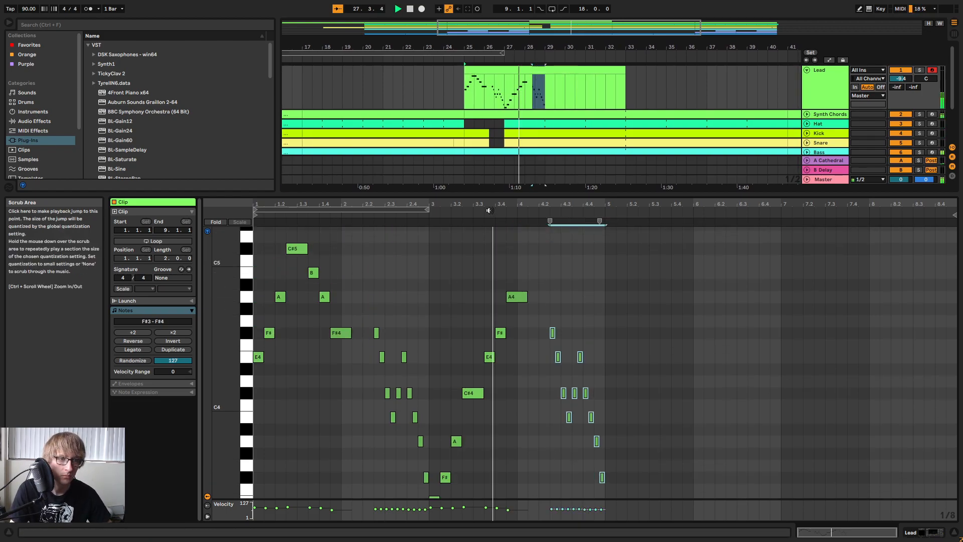
{"action": "scroll", "coordinate": [652, 265], "scroll_direction": "down", "scroll_amount": 1}
Stop playback and delete all notes of the sixteenth-note run that starts at 4.2.3.
{"action": "key", "text": "space"}
{"action": "left_click_drag", "start_coordinate": [549, 424], "coordinate": [733, 284]}
{"action": "key", "text": "Delete"}
{"action": "left_click_drag", "start_coordinate": [580, 448], "coordinate": [681, 403]}
{"action": "key", "text": "Delete"}
Add an eighth-note F#4 at 4.2.3 followed by a long C#5 up to bar 5, and play them.
{"action": "left_click", "coordinate": [517, 256]}
{"action": "double_click", "coordinate": [555, 292]}
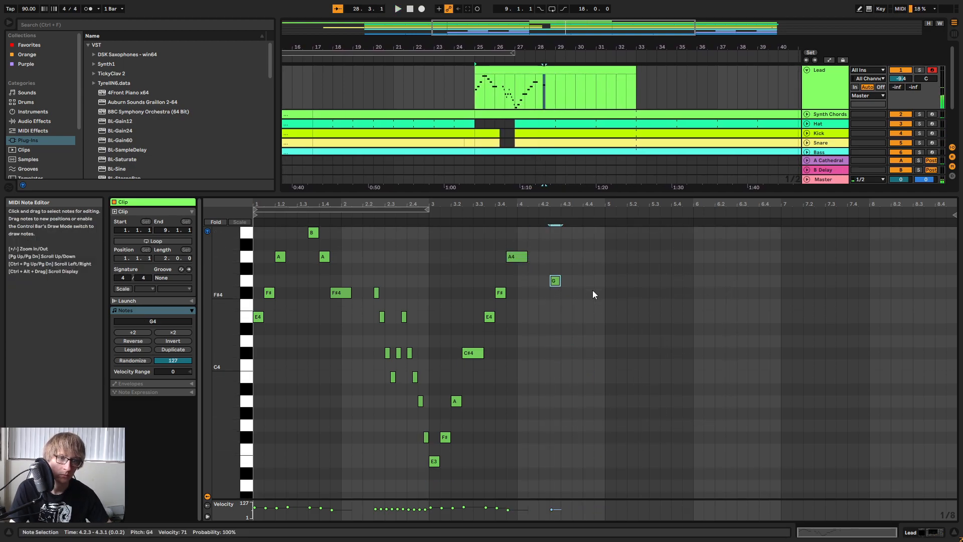
{"action": "double_click", "coordinate": [566, 232]}
{"action": "left_click_drag", "start_coordinate": [572, 232], "coordinate": [618, 249]}
{"action": "key", "text": "Up"}
{"action": "key", "text": "Up"}
{"action": "left_click", "coordinate": [492, 220]}
{"action": "key", "text": "space"}
Move the F#4 to 4.2.1, make the C#5 span 4.2.3 to 4.3.3, and play the ending.
{"action": "left_click", "coordinate": [555, 364]}
{"action": "key", "text": "Left"}
{"action": "left_click_drag", "start_coordinate": [573, 281], "coordinate": [566, 283]}
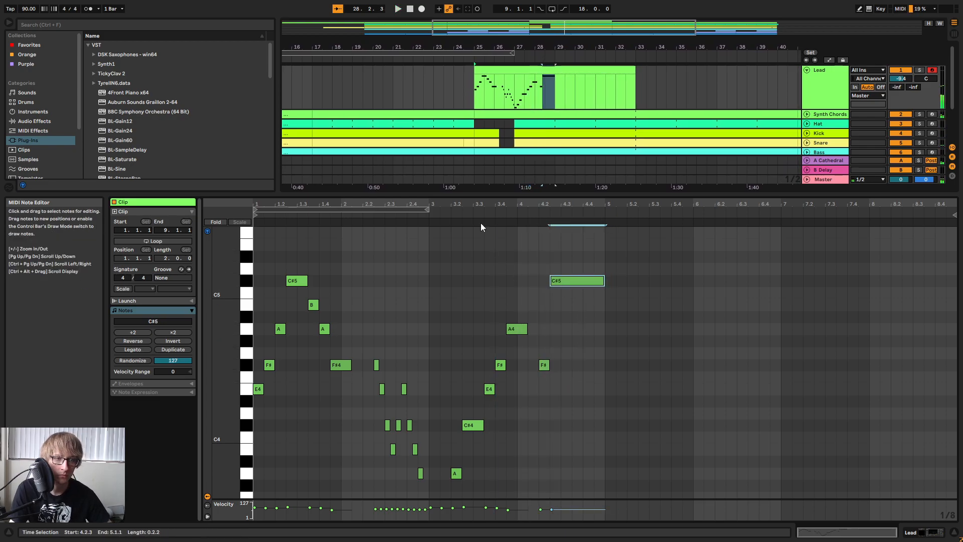
{"action": "left_click", "coordinate": [468, 214]}
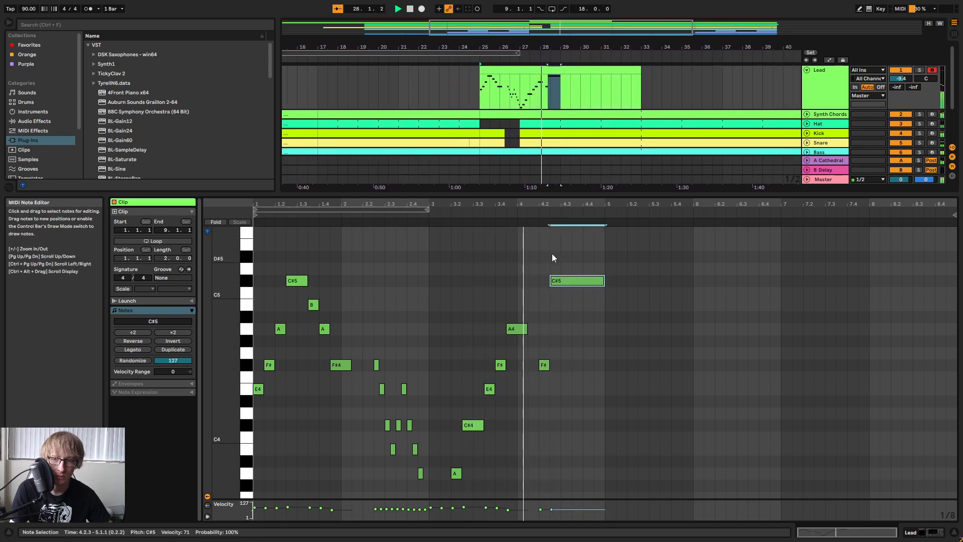
{"action": "left_click_drag", "start_coordinate": [604, 282], "coordinate": [573, 286]}
{"action": "key", "text": "space"}
Duplicate the entire four-bar Lead melody to start at bar 5 of the clip.
{"action": "key", "text": "ctrl+a"}
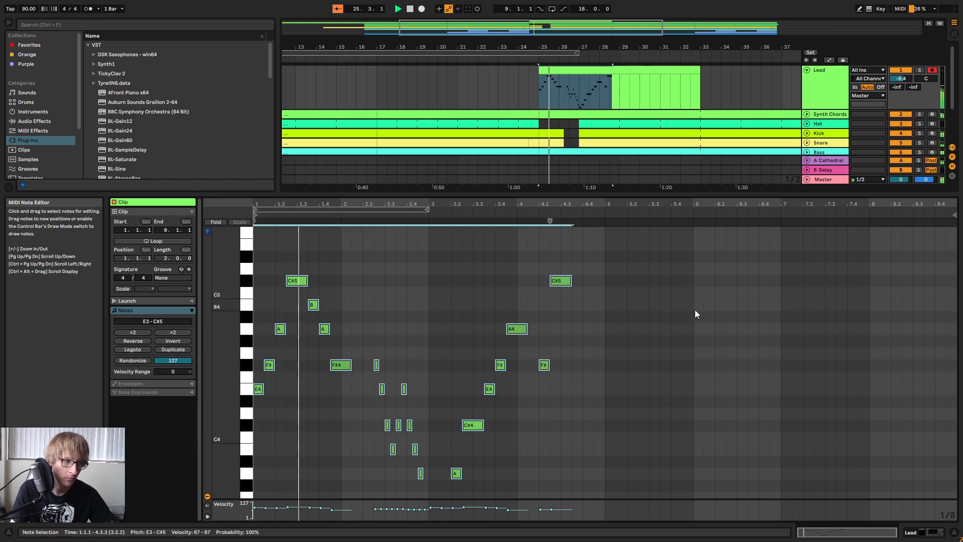
{"action": "key", "text": "ctrl+d"}
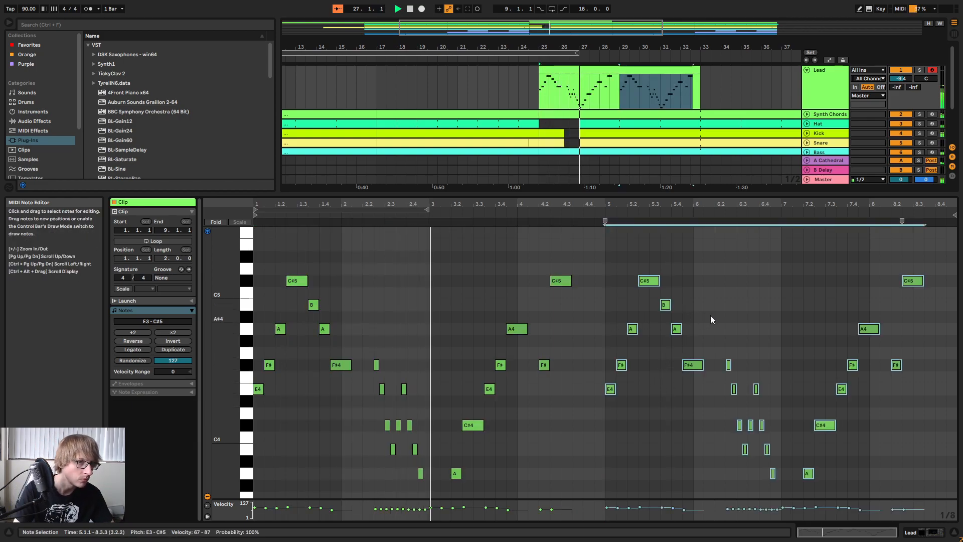
{"action": "left_click", "coordinate": [809, 315]}
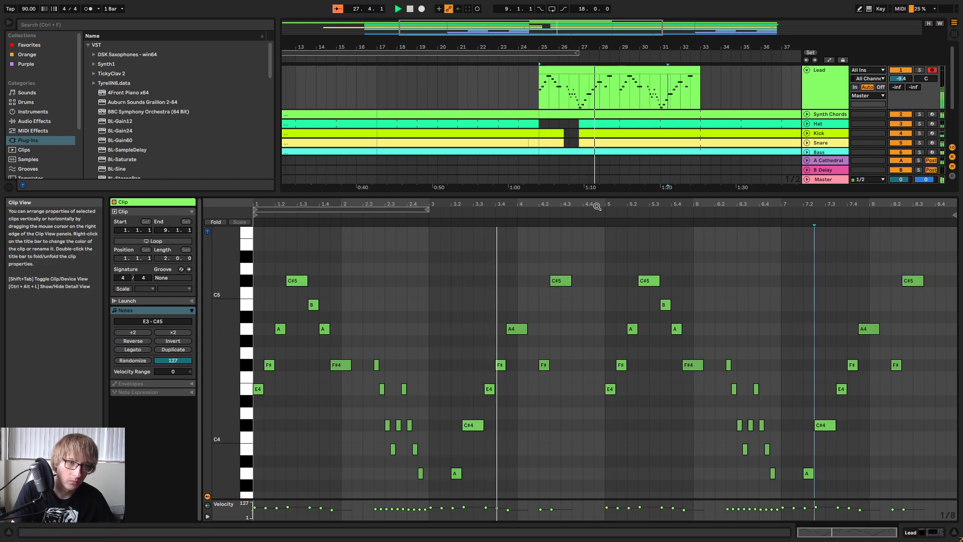
Raise the first three notes of bar 5 to E5, C#5 and B4, and play them back.
{"action": "left_click_drag", "start_coordinate": [602, 204], "coordinate": [628, 223]}
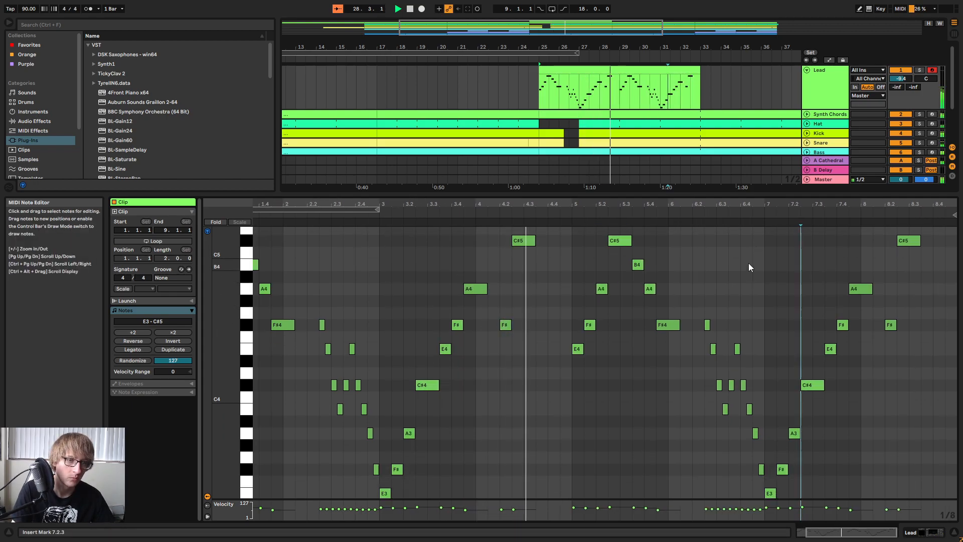
{"action": "scroll", "coordinate": [747, 258], "scroll_direction": "up", "scroll_amount": 2}
{"action": "left_click", "coordinate": [576, 400]}
{"action": "key", "text": "Up"}
{"action": "key", "text": "Up"}
{"action": "key", "text": "Up"}
{"action": "key", "text": "Up"}
{"action": "key", "text": "Up"}
{"action": "key", "text": "Up"}
{"action": "key", "text": "Up"}
{"action": "key", "text": "Up"}
{"action": "key", "text": "Up"}
{"action": "key", "text": "Up"}
{"action": "key", "text": "Down"}
{"action": "key", "text": "Up"}
{"action": "key", "text": "Up"}
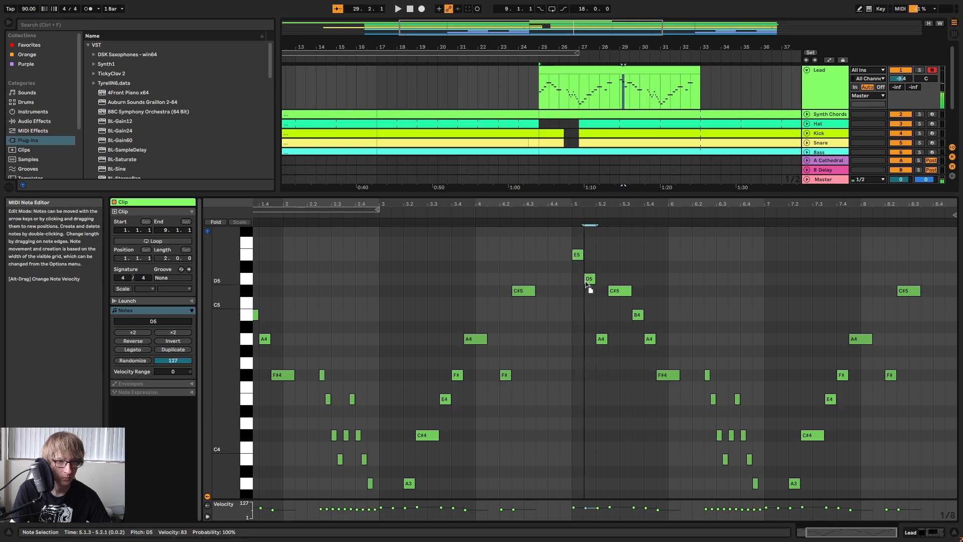
{"action": "left_click", "coordinate": [604, 315]}
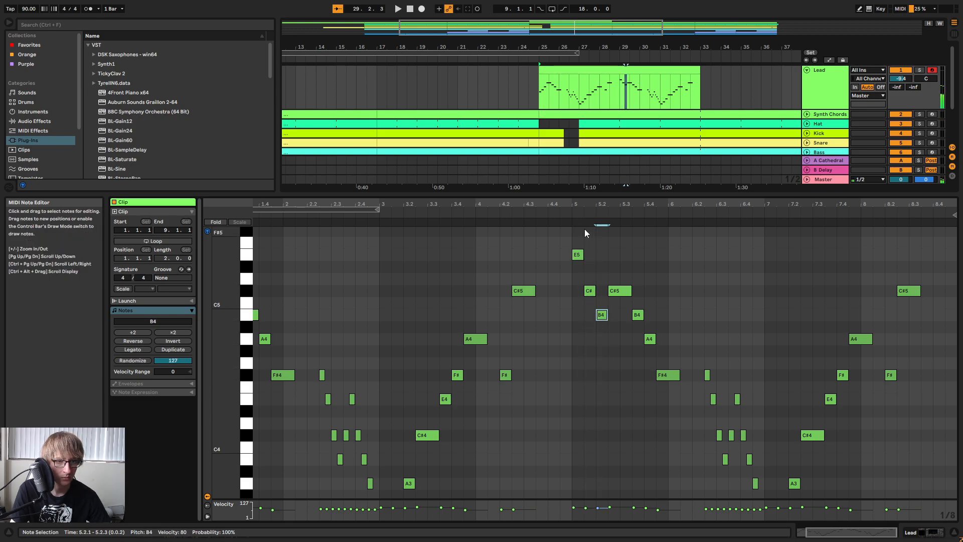
{"action": "key", "text": "space"}
{"action": "key", "text": "space"}
Lower the C#5 at 5.2.3 to A4, replay from bar 5 and select the F#4 at 5.4.3.
{"action": "left_click", "coordinate": [577, 254]}
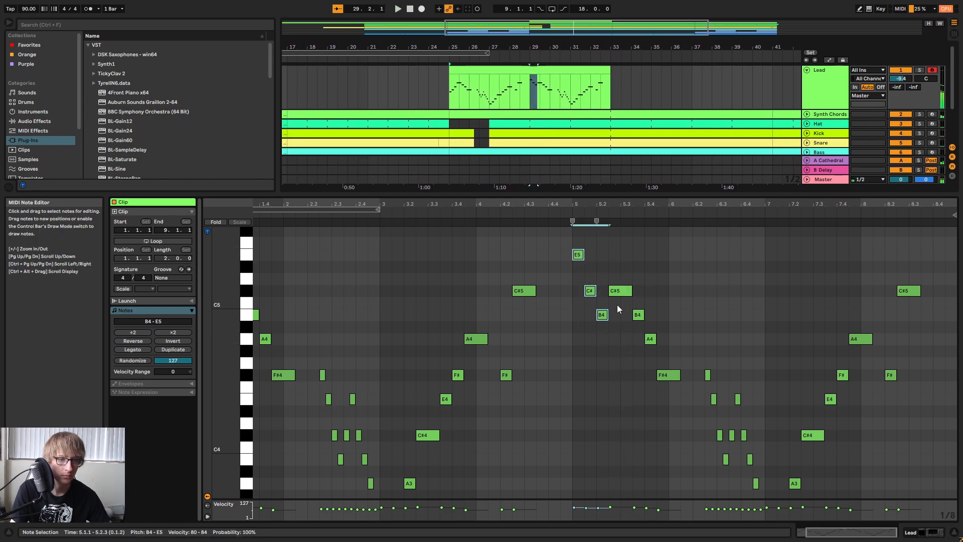
{"action": "left_click_drag", "start_coordinate": [619, 295], "coordinate": [619, 341]}
{"action": "left_click", "coordinate": [566, 208]}
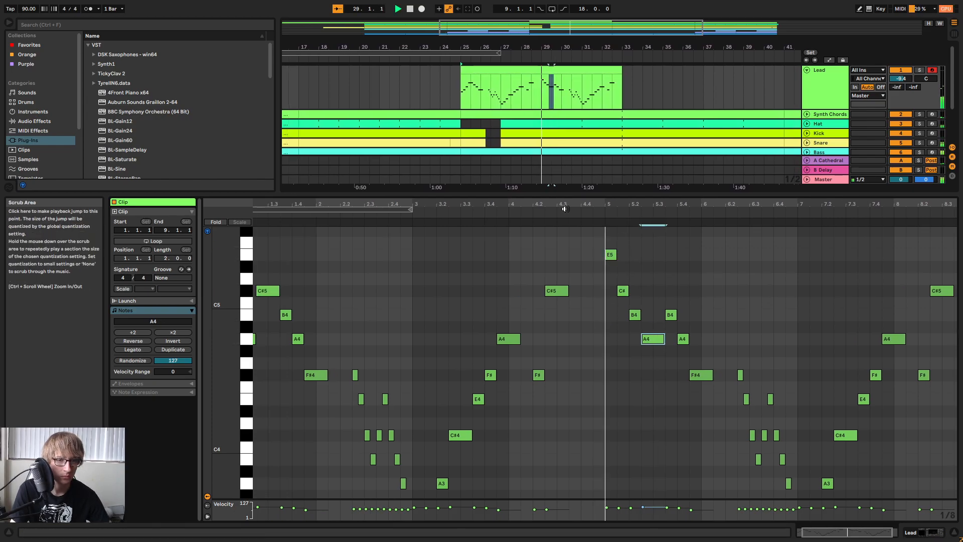
{"action": "key", "text": "space"}
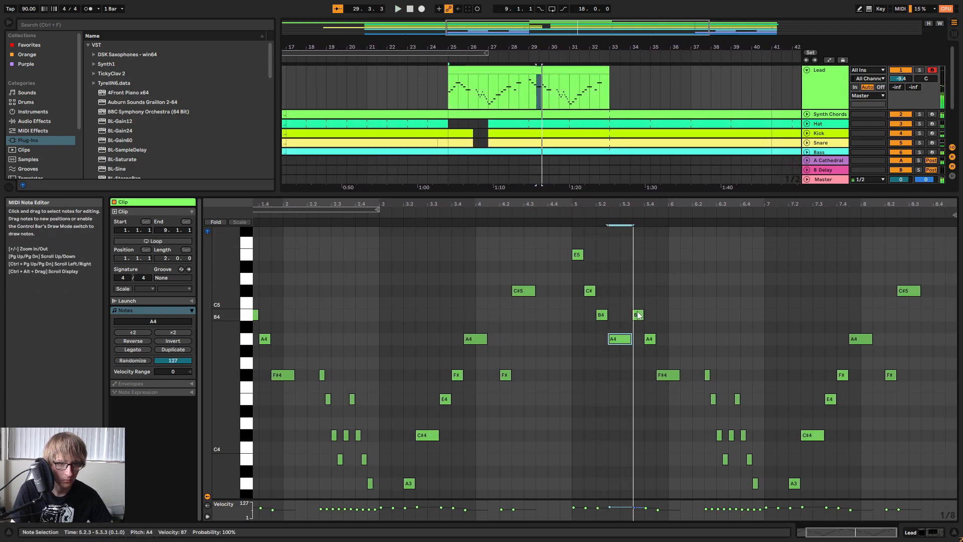
{"action": "left_click", "coordinate": [666, 375]}
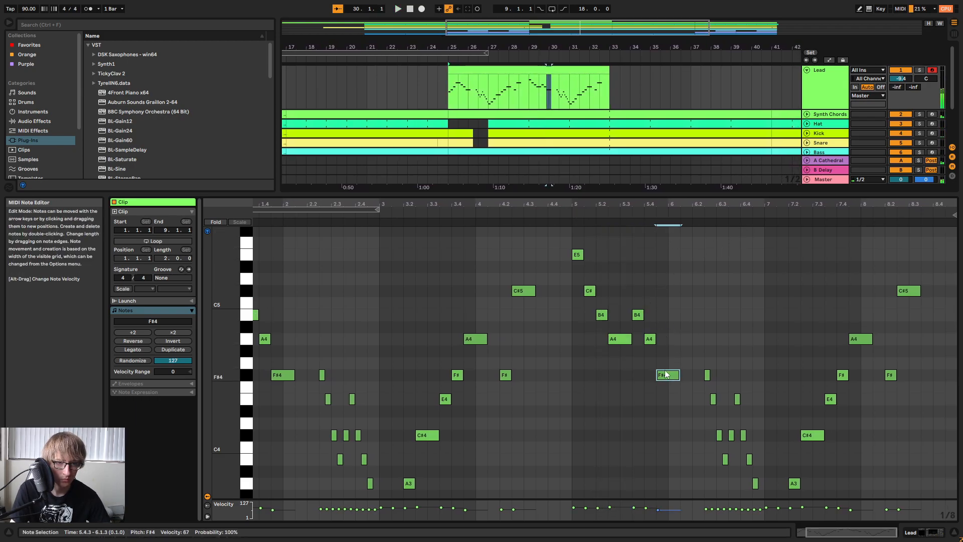
Replay the Lead melody from bar 5 into bar 6 of the clip.
{"action": "left_click", "coordinate": [568, 215]}
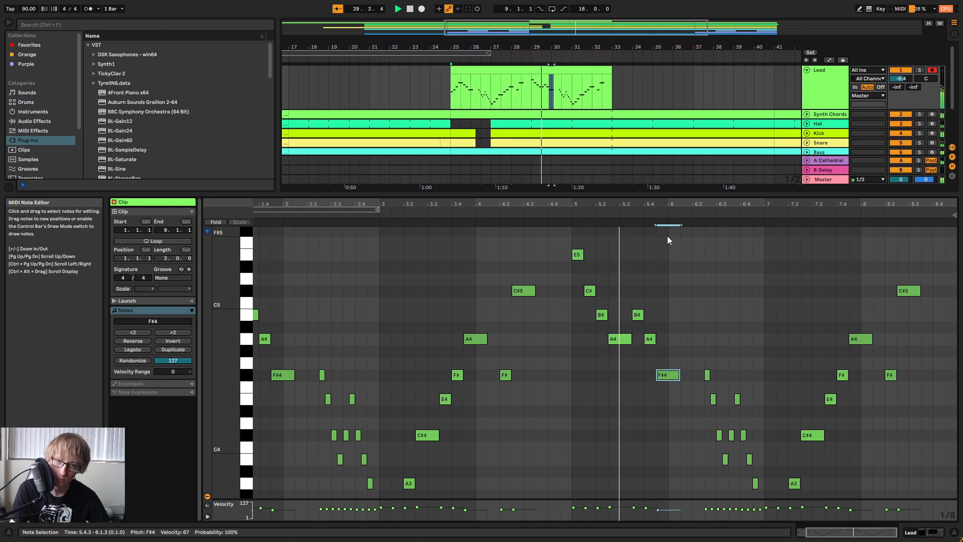
{"action": "scroll", "coordinate": [727, 299], "scroll_direction": "down", "scroll_amount": 3}
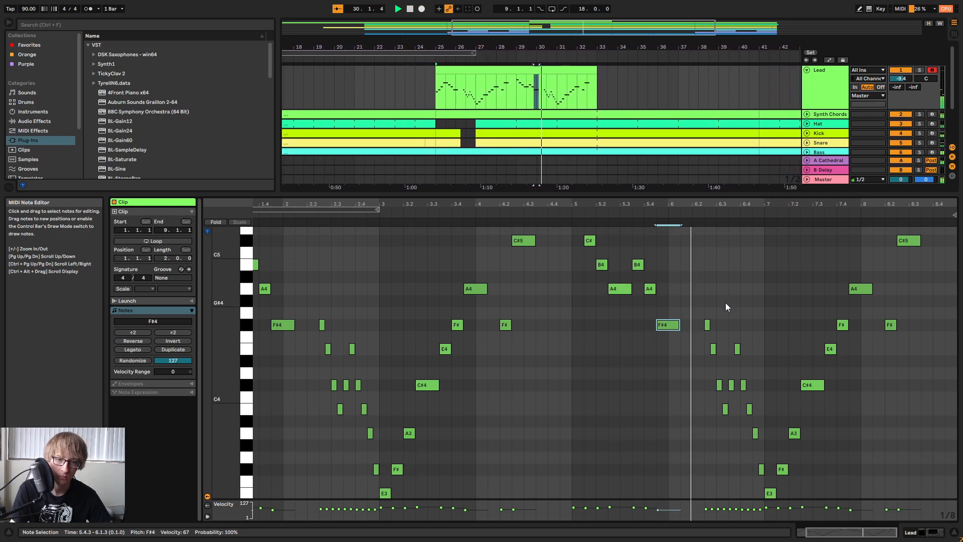
{"action": "scroll", "coordinate": [740, 302], "scroll_direction": "down", "scroll_amount": 4}
{"action": "left_click", "coordinate": [707, 264]}
{"action": "key", "text": "space"}
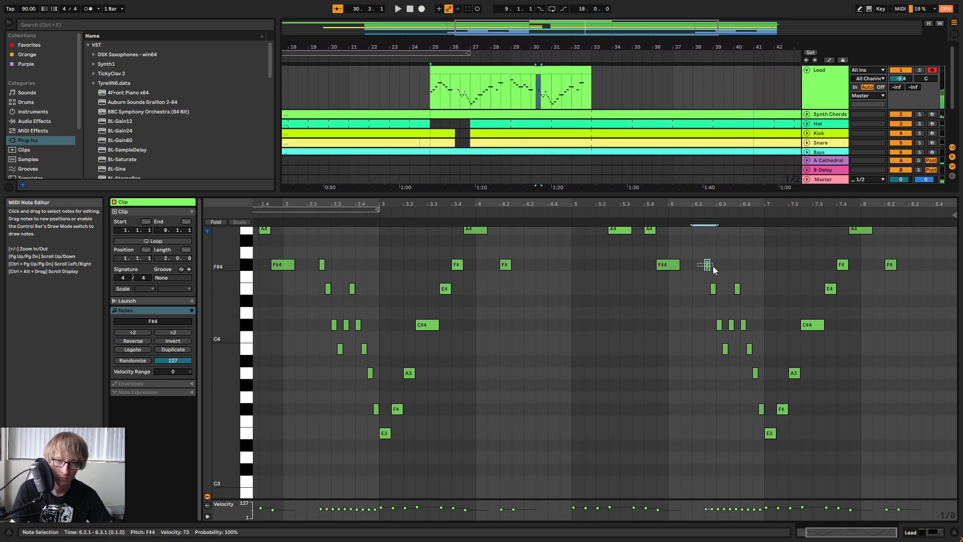
Raise the notes at 6.4.1 and 6.4.2 of the Lead clip to F#4 and G#4.
{"action": "left_click_drag", "start_coordinate": [716, 353], "coordinate": [739, 357]}
{"action": "left_click_drag", "start_coordinate": [751, 312], "coordinate": [745, 327]}
{"action": "key", "text": "Up"}
{"action": "key", "text": "Up"}
{"action": "key", "text": "Up"}
{"action": "key", "text": "Up"}
{"action": "left_click", "coordinate": [750, 349]}
{"action": "key", "text": "Up"}
{"action": "key", "text": "Up"}
{"action": "key", "text": "Up"}
{"action": "key", "text": "Up"}
{"action": "key", "text": "Up"}
{"action": "key", "text": "Up"}
{"action": "key", "text": "Up"}
{"action": "key", "text": "Up"}
{"action": "key", "text": "Up"}
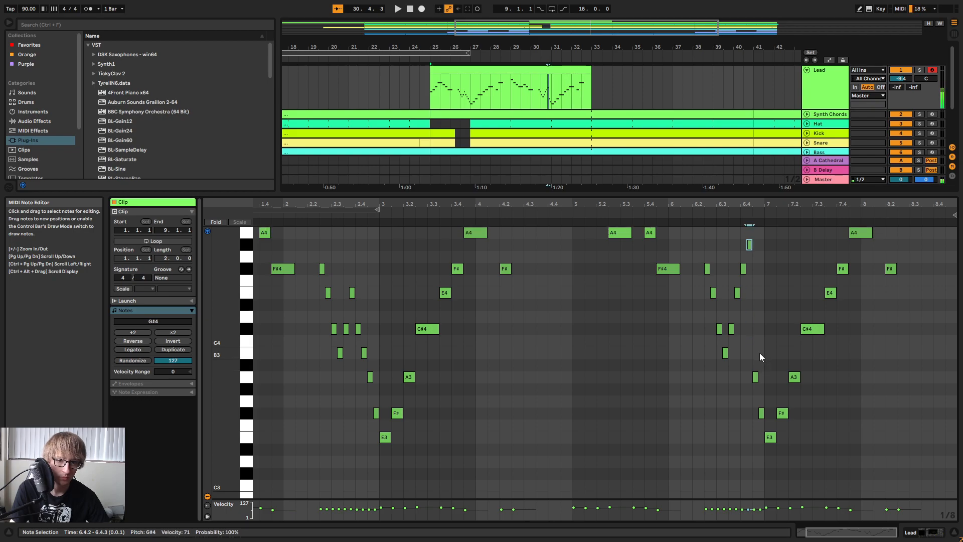
Continue the rising run by moving the notes at 6.4.3 and 6.4.4 to A4 and B4.
{"action": "key", "text": "Up"}
{"action": "key", "text": "Up"}
{"action": "key", "text": "Up"}
{"action": "key", "text": "Up"}
{"action": "key", "text": "Up"}
{"action": "key", "text": "Up"}
{"action": "key", "text": "Up"}
{"action": "key", "text": "Up"}
{"action": "key", "text": "Up"}
{"action": "key", "text": "Up"}
{"action": "key", "text": "Up"}
{"action": "left_click", "coordinate": [761, 412]}
{"action": "key", "text": "Up"}
{"action": "key", "text": "Up"}
{"action": "key", "text": "Up"}
{"action": "key", "text": "Up"}
{"action": "key", "text": "Up"}
{"action": "key", "text": "Up"}
{"action": "key", "text": "Up"}
{"action": "key", "text": "Up"}
{"action": "key", "text": "Up"}
{"action": "key", "text": "Up"}
{"action": "key", "text": "Up"}
{"action": "key", "text": "Up"}
{"action": "key", "text": "Up"}
{"action": "key", "text": "Up"}
{"action": "key", "text": "Up"}
{"action": "key", "text": "Up"}
{"action": "key", "text": "Up"}
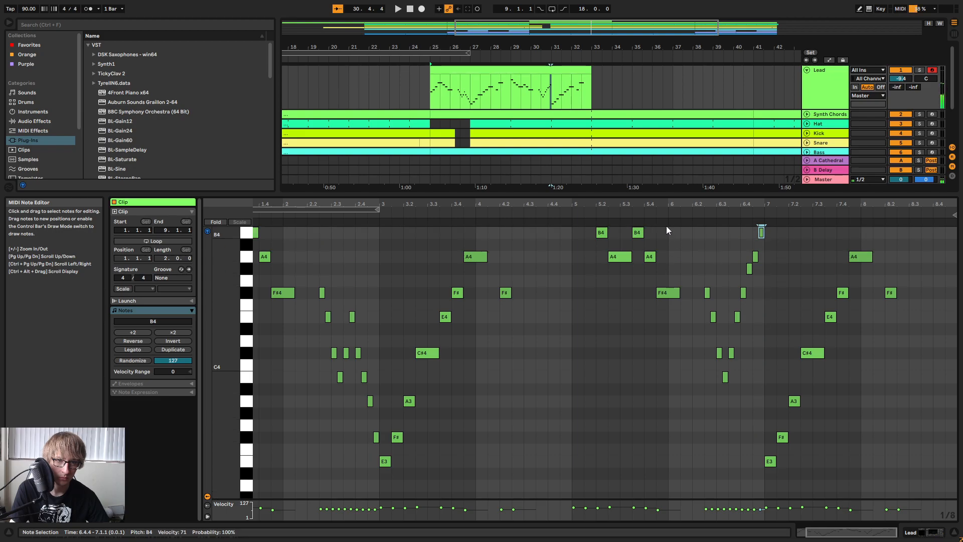
Play the bar 6 run, raise the E3 at 7.1.1 to C#5 and replay it.
{"action": "key", "text": "space"}
{"action": "scroll", "coordinate": [780, 291], "scroll_direction": "up", "scroll_amount": 1}
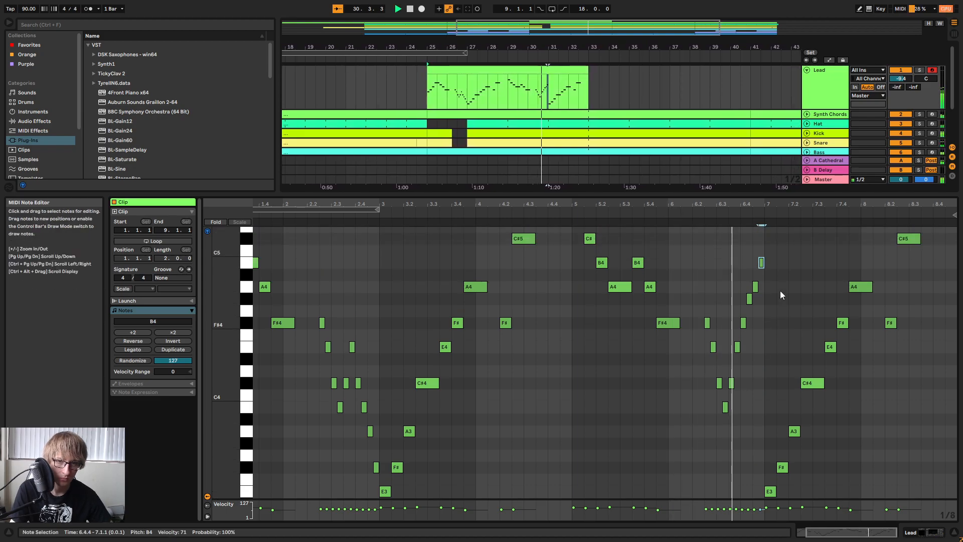
{"action": "scroll", "coordinate": [778, 293], "scroll_direction": "down", "scroll_amount": 1}
{"action": "key", "text": "space"}
{"action": "left_click", "coordinate": [760, 444]}
{"action": "left_click", "coordinate": [767, 451]}
{"action": "key", "text": "shift+Up"}
{"action": "key", "text": "shift+Up"}
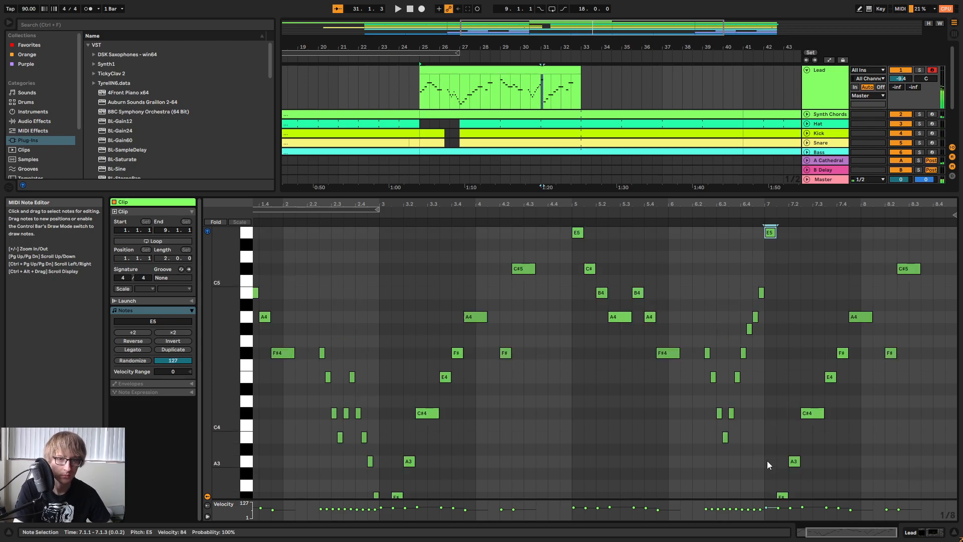
{"action": "left_click", "coordinate": [720, 216]}
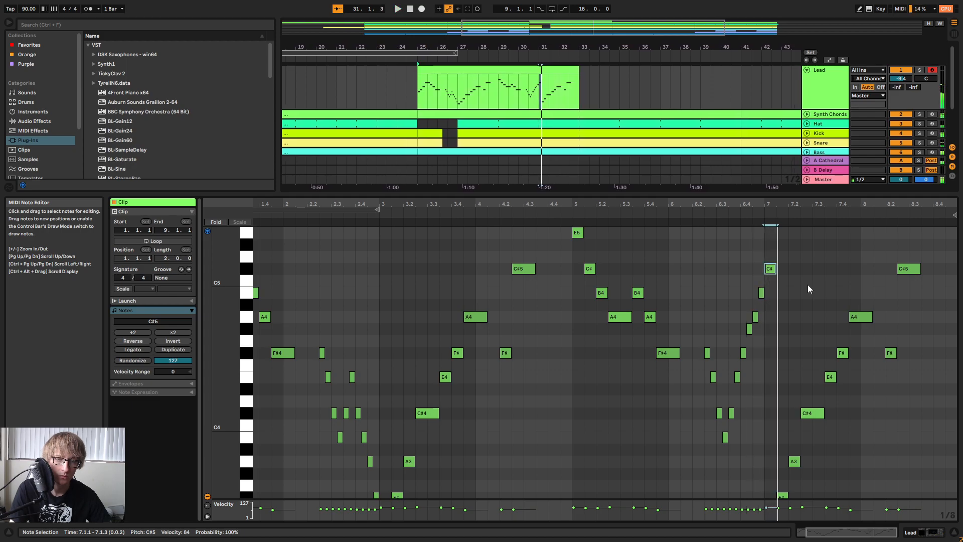
Raise the F#3 at 7.1.3 to A4 and replay from bar 7.
{"action": "scroll", "coordinate": [797, 316], "scroll_direction": "down", "scroll_amount": 3}
{"action": "left_click_drag", "start_coordinate": [781, 447], "coordinate": [783, 445]}
{"action": "key", "text": "Up"}
{"action": "key", "text": "Up"}
{"action": "key", "text": "Up"}
{"action": "key", "text": "Up"}
{"action": "key", "text": "Up"}
{"action": "key", "text": "Up"}
{"action": "key", "text": "Up"}
{"action": "key", "text": "Up"}
{"action": "key", "text": "Up"}
{"action": "key", "text": "Up"}
{"action": "key", "text": "Up"}
{"action": "key", "text": "Up"}
{"action": "key", "text": "Up"}
{"action": "key", "text": "Up"}
{"action": "key", "text": "Up"}
{"action": "key", "text": "Up"}
{"action": "key", "text": "Up"}
{"action": "key", "text": "Up"}
{"action": "key", "text": "Up"}
{"action": "key", "text": "Up"}
{"action": "scroll", "coordinate": [788, 427], "scroll_direction": "up", "scroll_amount": 2}
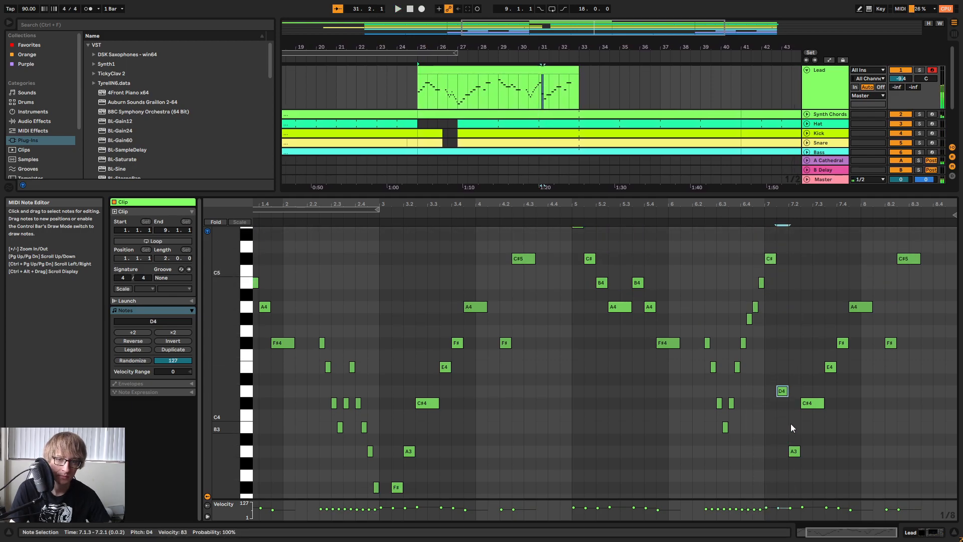
{"action": "key", "text": "Down"}
{"action": "key", "text": "Down"}
{"action": "key", "text": "Down"}
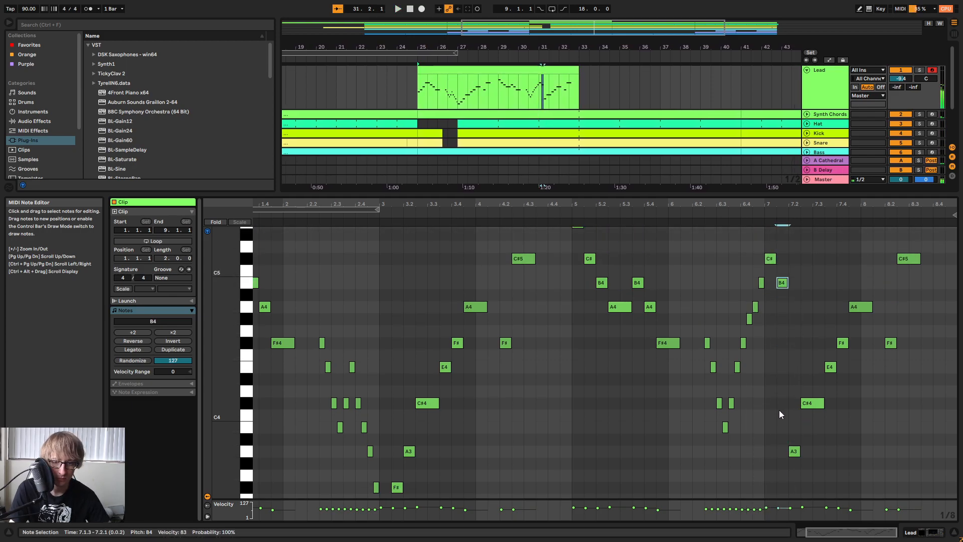
{"action": "key", "text": "Down"}
{"action": "key", "text": "Down"}
{"action": "left_click", "coordinate": [761, 209]}
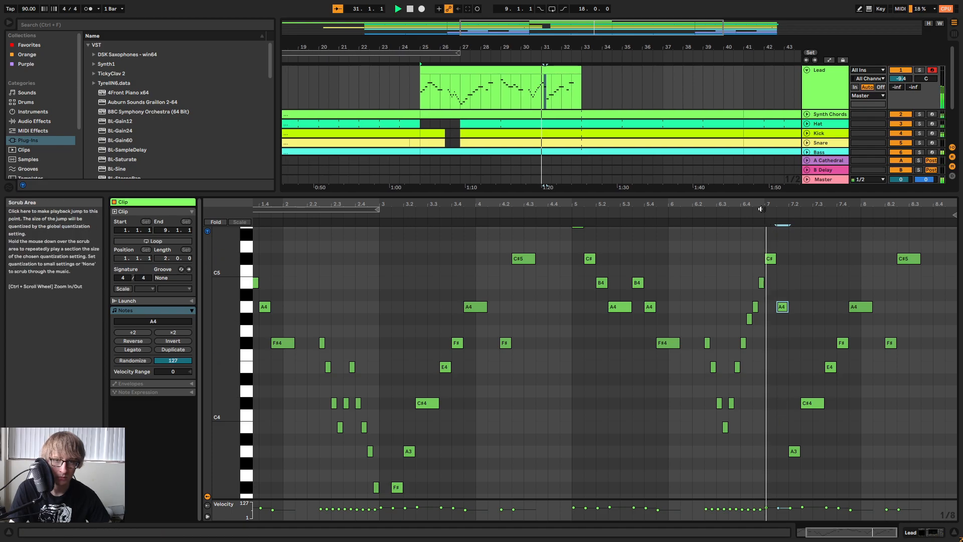
Change the note at 7.1.3 to B4 and replay from bar 7.
{"action": "key", "text": "Up"}
{"action": "key", "text": "Up"}
{"action": "left_click", "coordinate": [763, 221]}
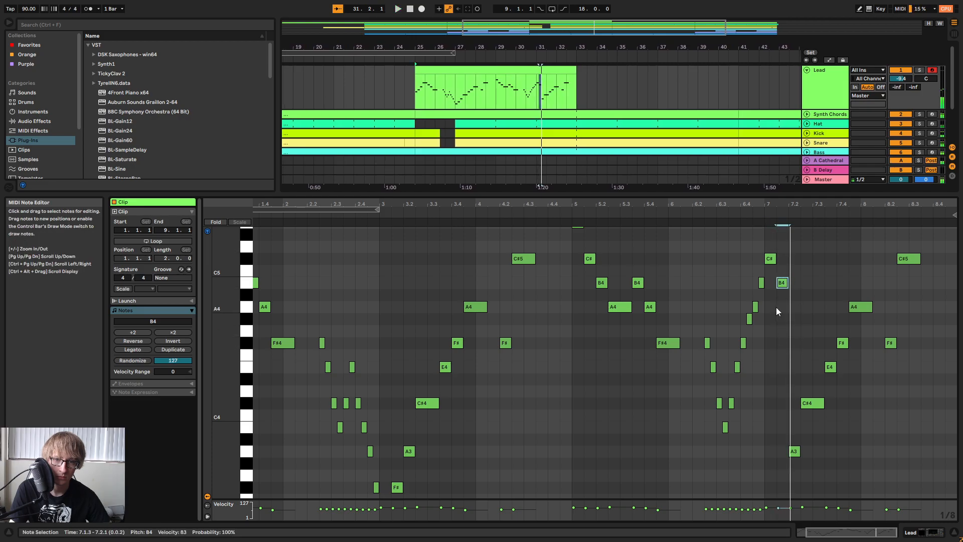
Raise the A3 at 7.2.1 to C#5 and the C#4 at 7.2.3 to A4, and play bar 7.
{"action": "left_click", "coordinate": [791, 454]}
{"action": "key", "text": "Up"}
{"action": "key", "text": "Up"}
{"action": "key", "text": "Up"}
{"action": "key", "text": "Up"}
{"action": "key", "text": "Up"}
{"action": "key", "text": "Up"}
{"action": "key", "text": "Up"}
{"action": "key", "text": "Up"}
{"action": "key", "text": "Up"}
{"action": "key", "text": "Up"}
{"action": "key", "text": "Up"}
{"action": "key", "text": "Up"}
{"action": "key", "text": "Up"}
{"action": "key", "text": "Up"}
{"action": "key", "text": "Up"}
{"action": "key", "text": "Up"}
{"action": "left_click", "coordinate": [812, 405]}
{"action": "key", "text": "Up"}
{"action": "key", "text": "Up"}
{"action": "key", "text": "Up"}
{"action": "key", "text": "Up"}
{"action": "key", "text": "Up"}
{"action": "key", "text": "Up"}
{"action": "key", "text": "Up"}
{"action": "key", "text": "Up"}
{"action": "left_click", "coordinate": [760, 214]}
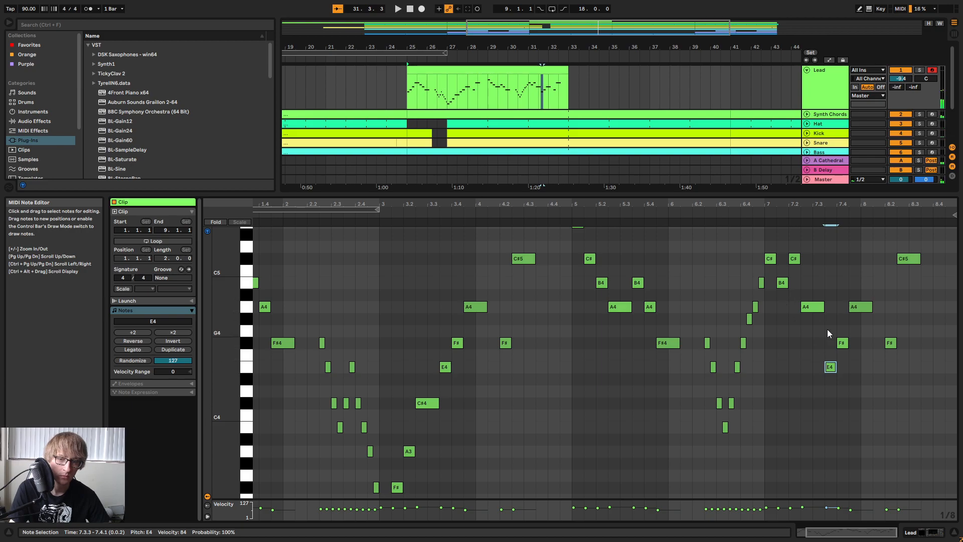
Raise the note at 7.3.3 to F#4 and the one at 7.4.1 to B4, and replay bar 7.
{"action": "key", "text": "Up"}
{"action": "key", "text": "Up"}
{"action": "key", "text": "Up"}
{"action": "key", "text": "Up"}
{"action": "key", "text": "Up"}
{"action": "key", "text": "Down"}
{"action": "key", "text": "Down"}
{"action": "key", "text": "Down"}
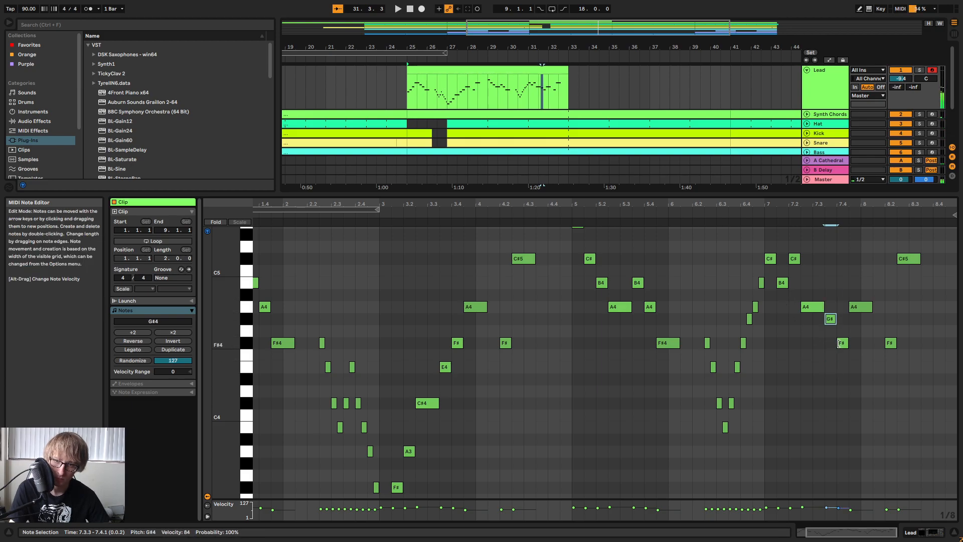
{"action": "left_click", "coordinate": [843, 343]}
{"action": "key", "text": "Up"}
{"action": "key", "text": "Up"}
{"action": "key", "text": "Up"}
{"action": "key", "text": "Up"}
{"action": "key", "text": "Up"}
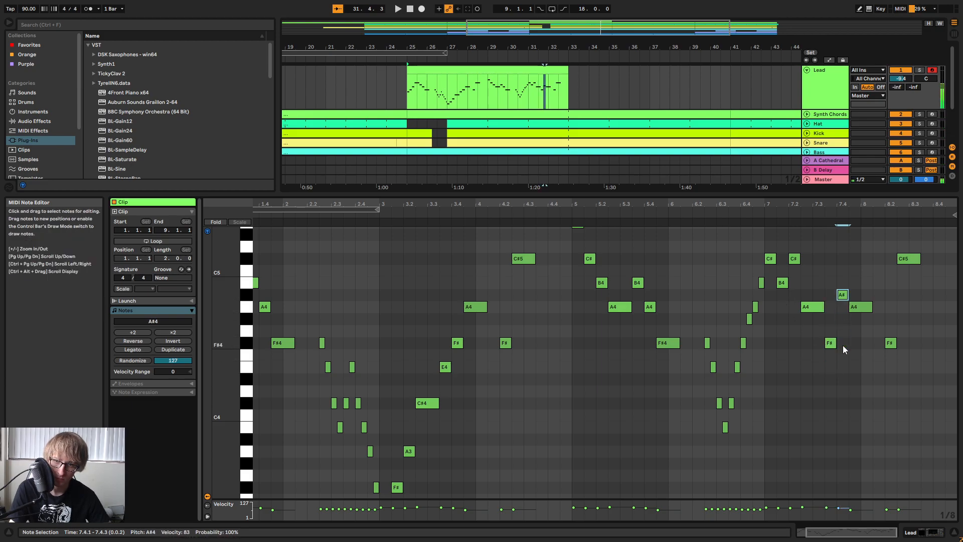
{"action": "left_click", "coordinate": [755, 204]}
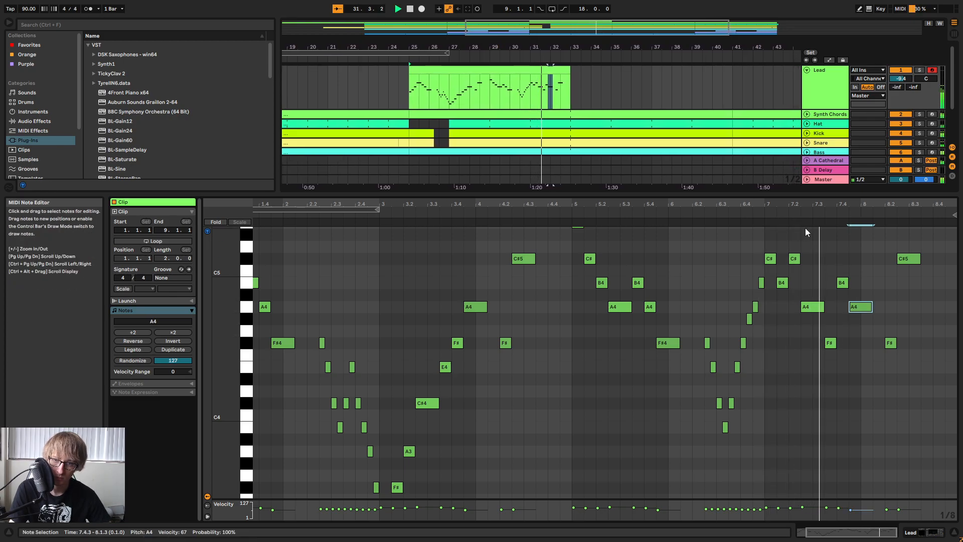
{"action": "key", "text": "space"}
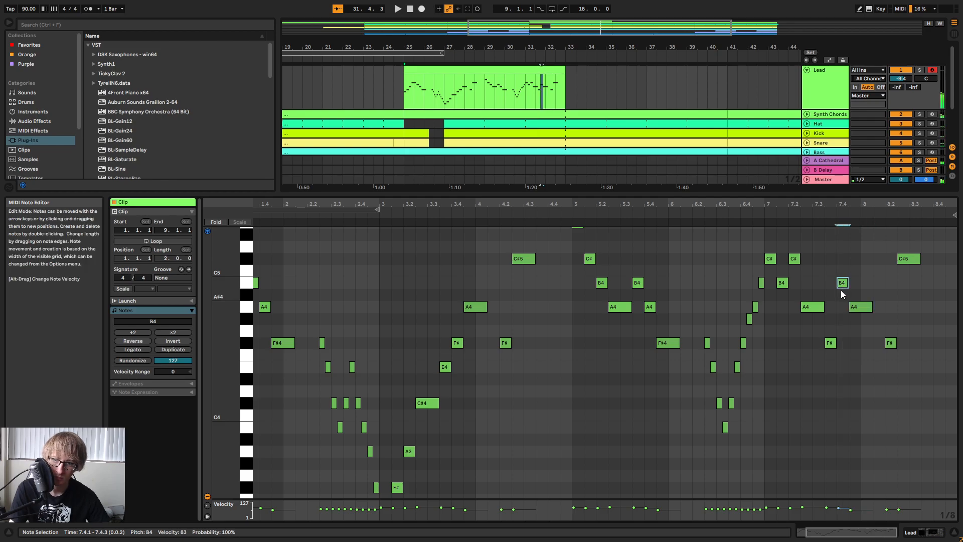
{"action": "key", "text": "space"}
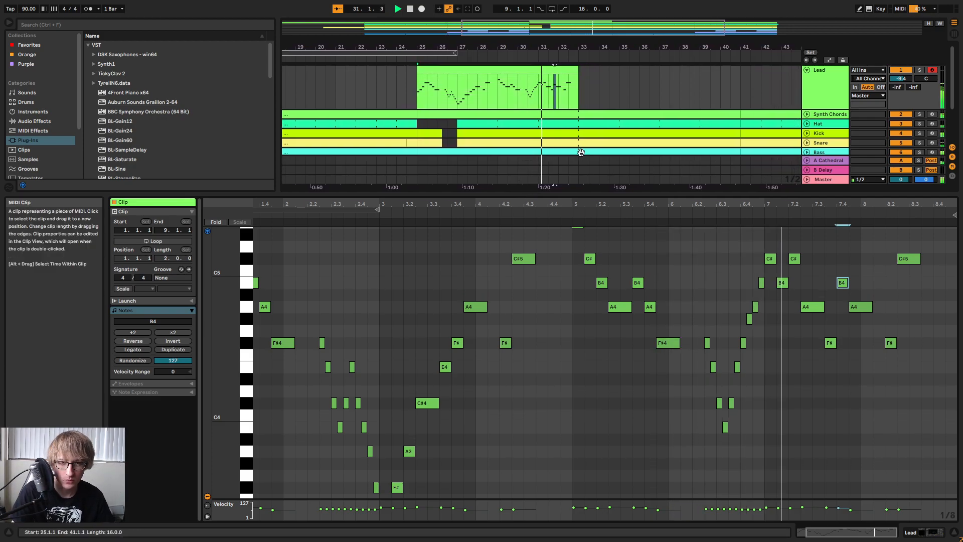
Lower the C#5 at 7.2.1 to A4, raise the long note at 7.2.3 to B4, and play them back.
{"action": "scroll", "coordinate": [803, 267], "scroll_direction": "up", "scroll_amount": 2}
{"action": "left_click", "coordinate": [783, 313]}
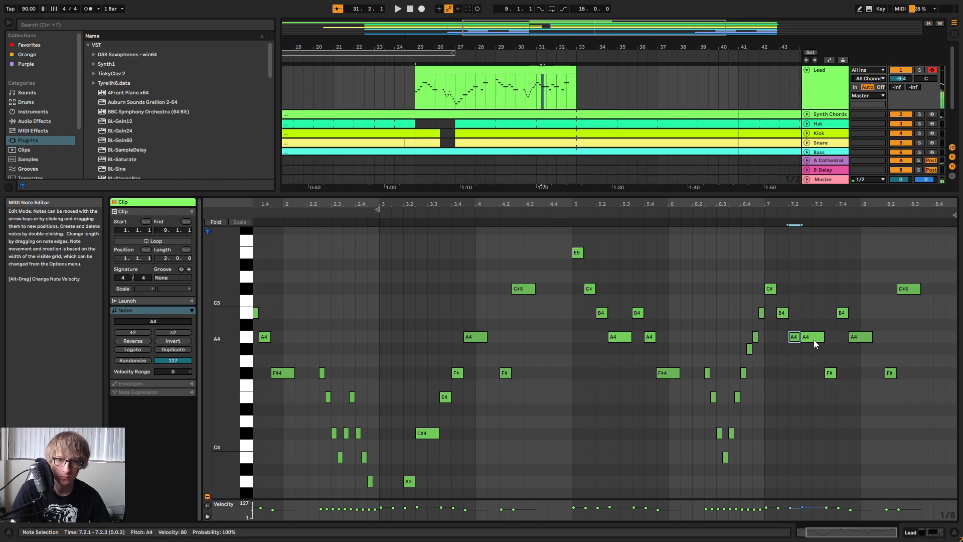
{"action": "left_click_drag", "start_coordinate": [822, 315], "coordinate": [806, 317]}
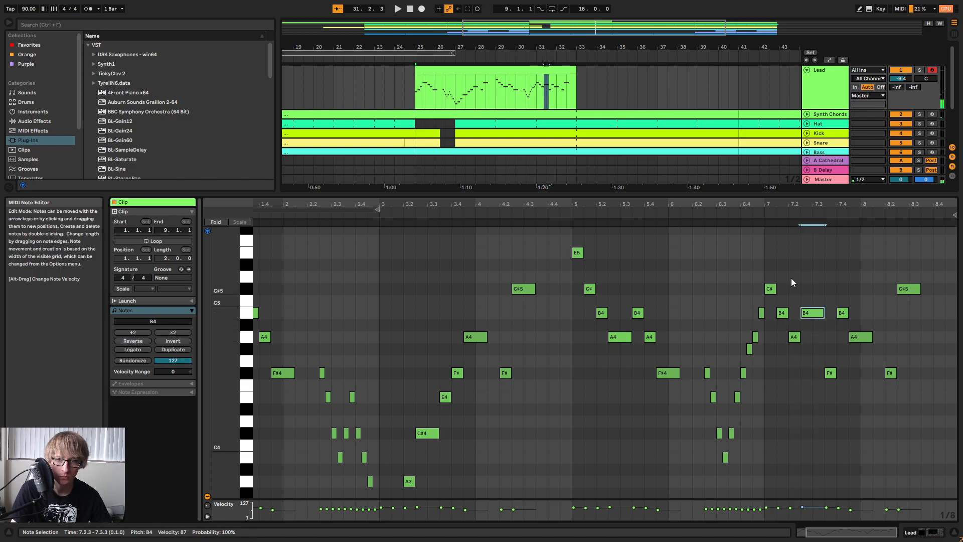
{"action": "key", "text": "space"}
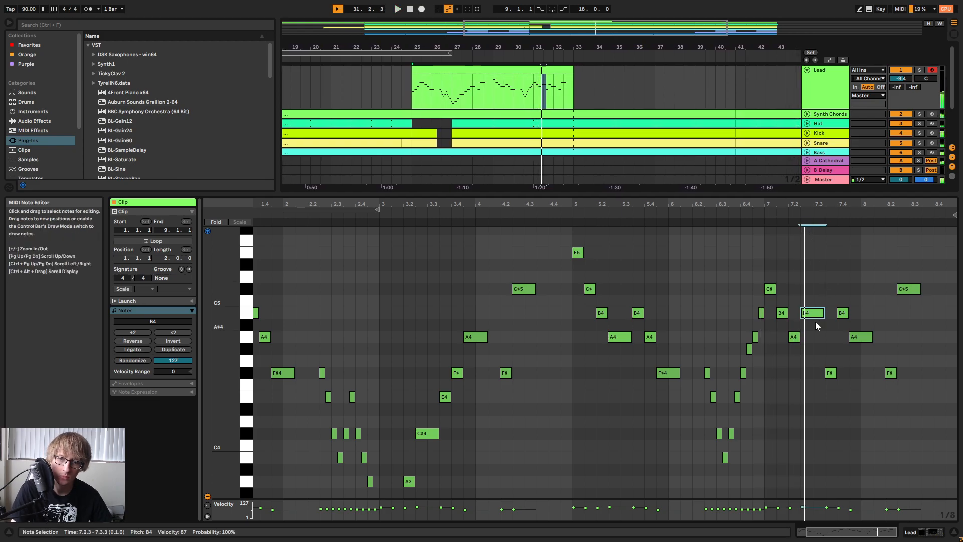
Lower the notes at 7.2.3 and 7.4.1 to G#4 and play through bars 7 and 8.
{"action": "key", "text": "Down"}
{"action": "key", "text": "Down"}
{"action": "key", "text": "Down"}
{"action": "key", "text": "Down"}
{"action": "key", "text": "Up"}
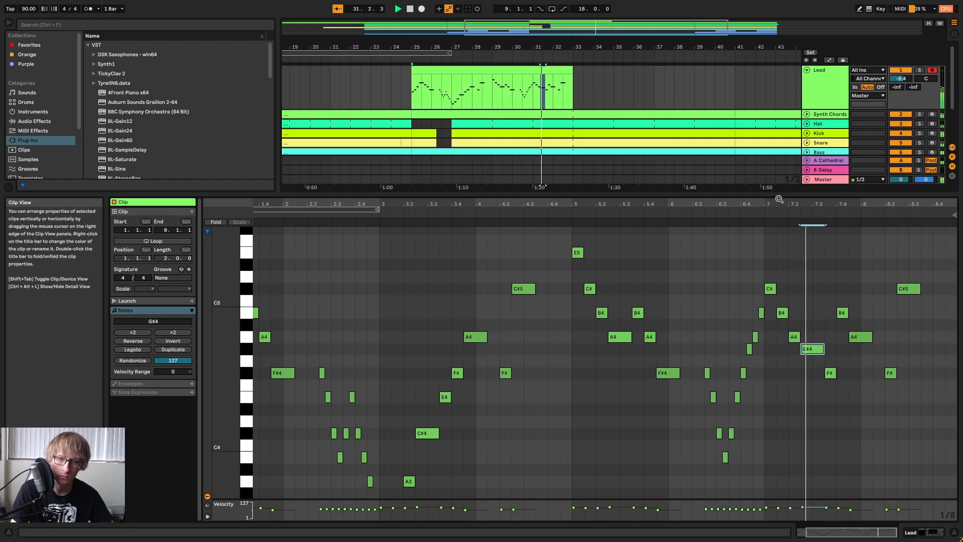
{"action": "left_click", "coordinate": [842, 313]}
{"action": "key", "text": "Down"}
{"action": "key", "text": "Down"}
{"action": "key", "text": "Down"}
{"action": "left_click", "coordinate": [765, 212]}
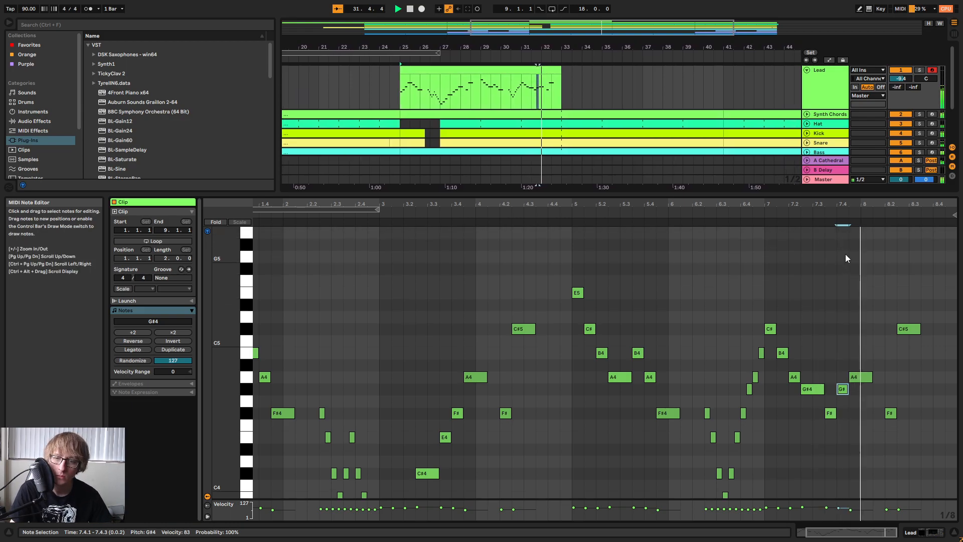
{"action": "scroll", "coordinate": [839, 266], "scroll_direction": "up", "scroll_amount": 2}
{"action": "key", "text": "space"}
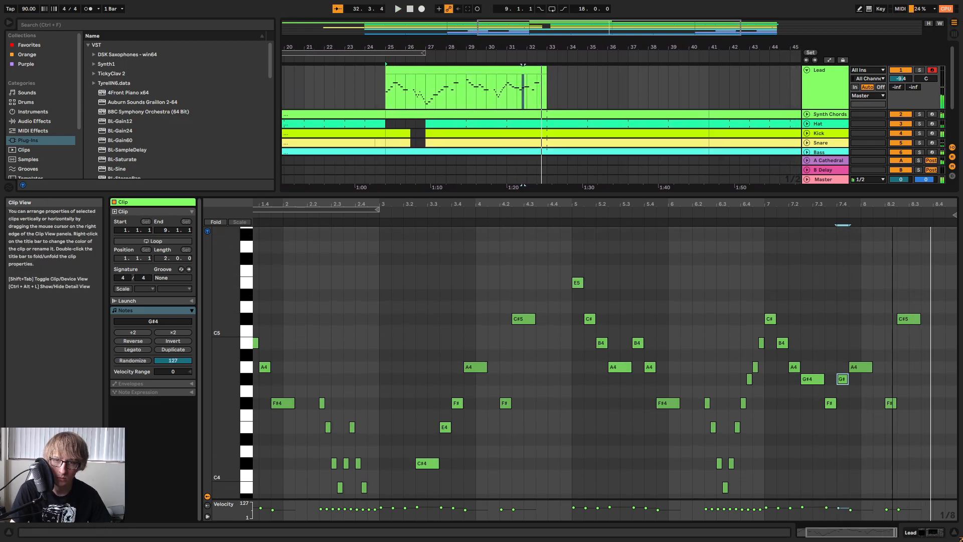
Lower the final C#5 at 8.2.3 to E4, trying C#4 on the way, and play the ending.
{"action": "left_click_drag", "start_coordinate": [886, 204], "coordinate": [886, 191]}
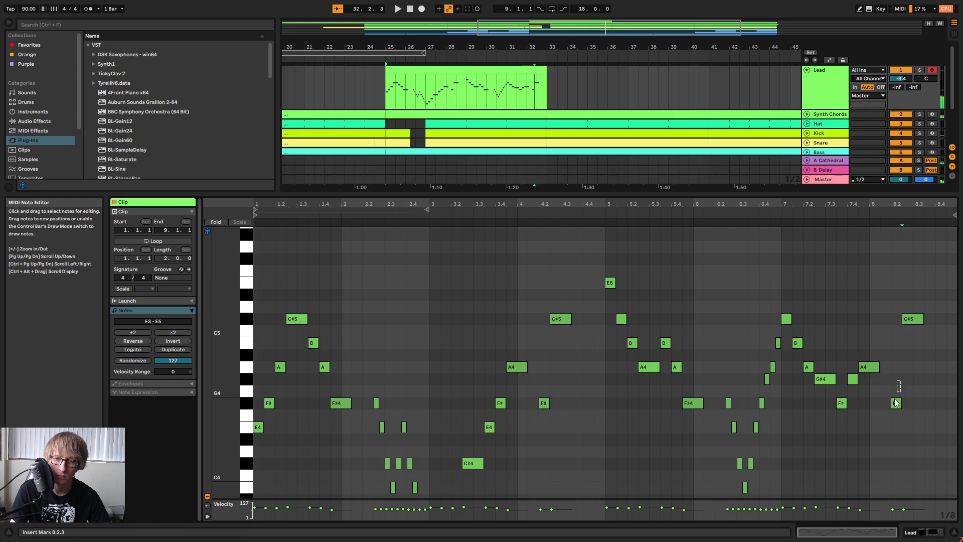
{"action": "key", "text": "Down"}
{"action": "key", "text": "Down"}
{"action": "key", "text": "Down"}
{"action": "key", "text": "Down"}
{"action": "key", "text": "Down"}
{"action": "key", "text": "Down"}
{"action": "key", "text": "Down"}
{"action": "key", "text": "Down"}
{"action": "key", "text": "Down"}
{"action": "key", "text": "Down"}
{"action": "key", "text": "Down"}
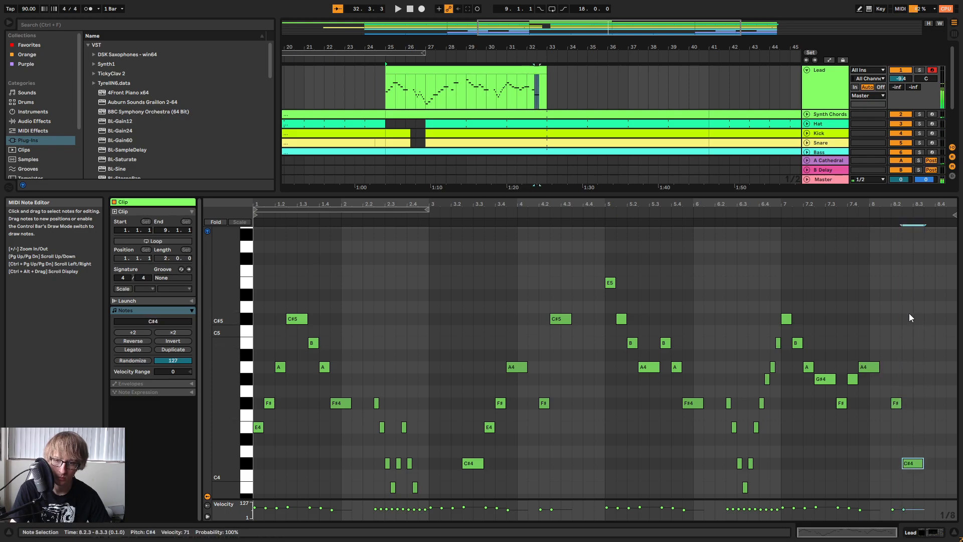
{"action": "left_click", "coordinate": [857, 215]}
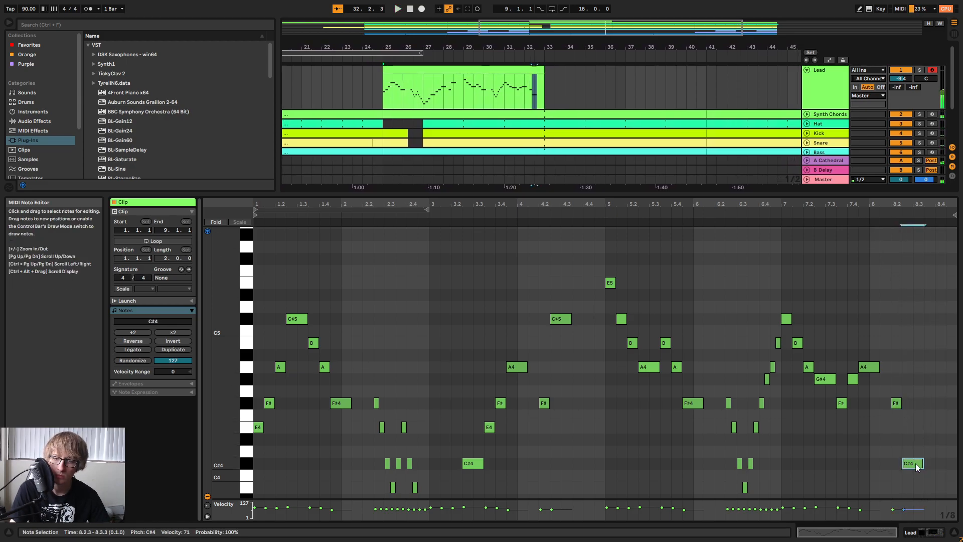
{"action": "left_click", "coordinate": [858, 215]}
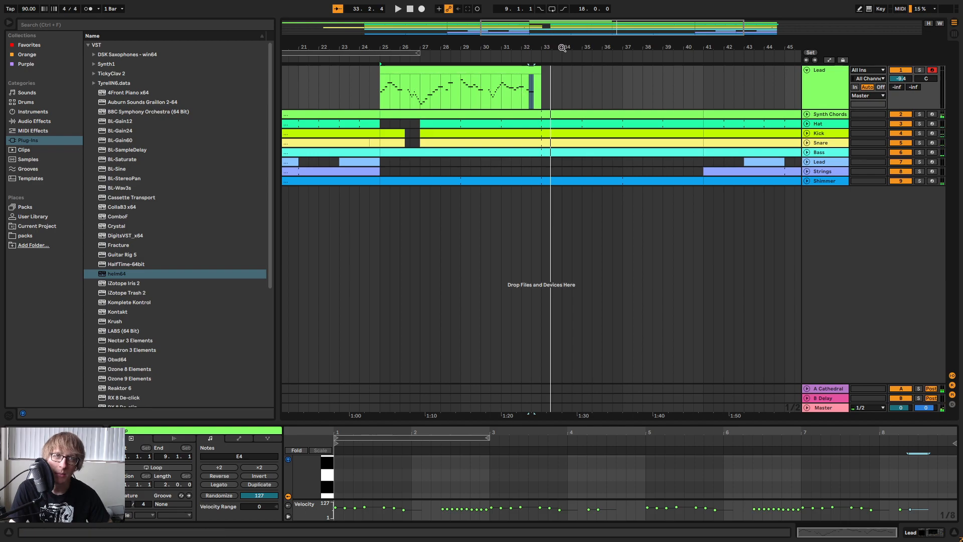
Show the whole arrangement and play it from bar 29.
{"action": "left_click_drag", "start_coordinate": [562, 48], "coordinate": [623, 23]}
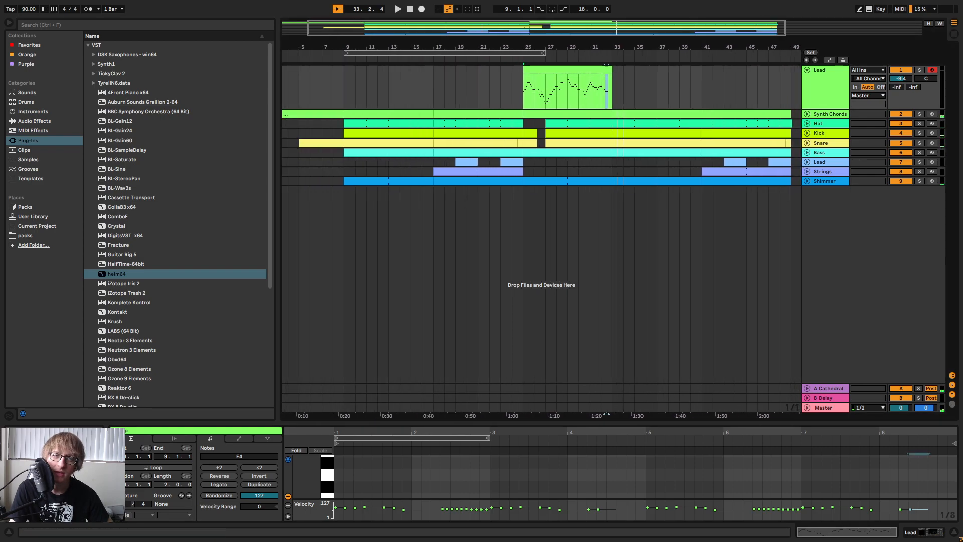
{"action": "left_click_drag", "start_coordinate": [612, 181], "coordinate": [699, 59]}
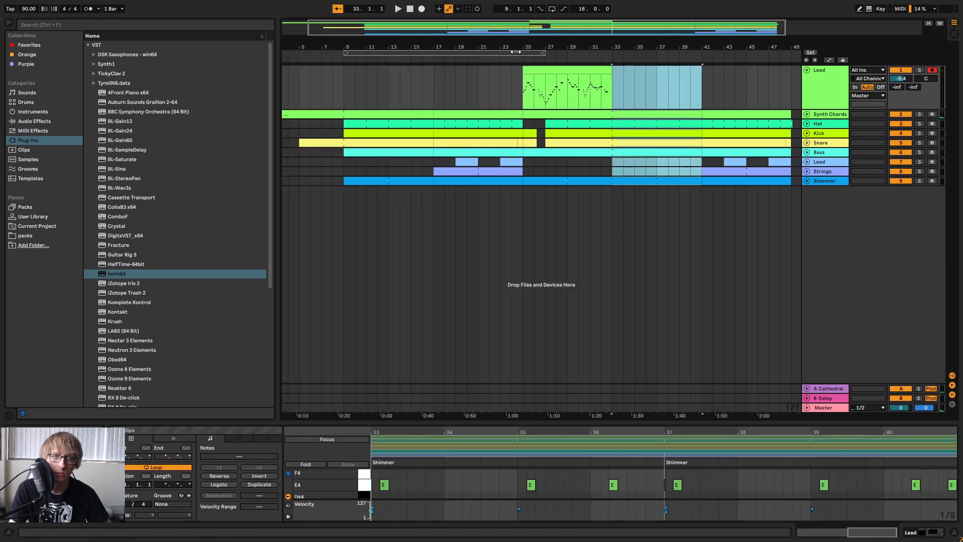
{"action": "left_click", "coordinate": [538, 54]}
{"action": "left_click", "coordinate": [569, 60]}
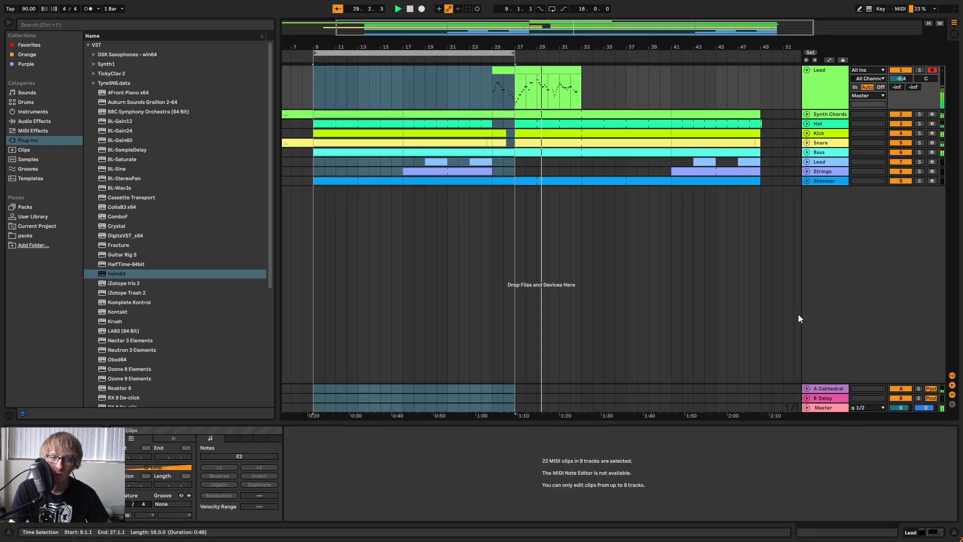
Add an EQ Eight audio effect to the Master track.
{"action": "left_click", "coordinate": [821, 409]}
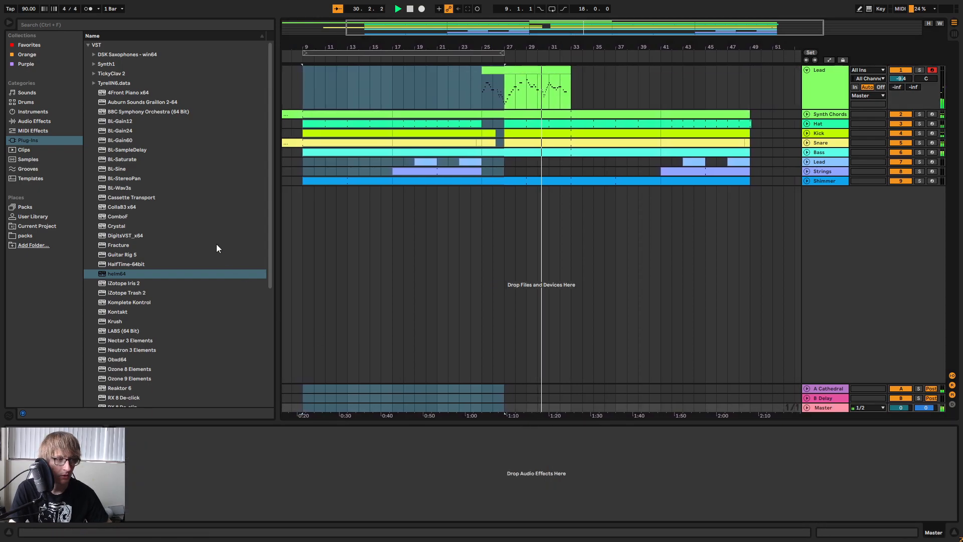
{"action": "left_click", "coordinate": [38, 122]}
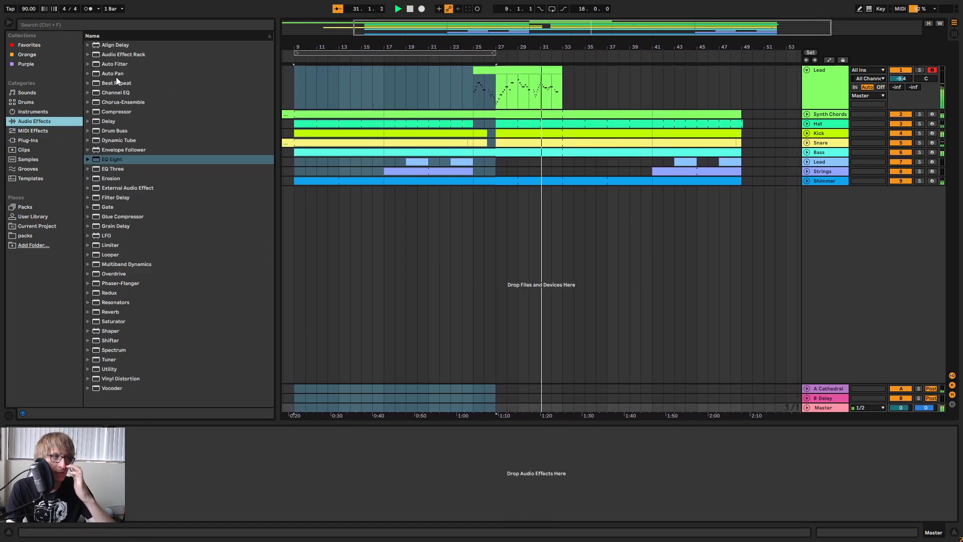
{"action": "left_click_drag", "start_coordinate": [120, 159], "coordinate": [322, 446]}
Leave only band 8 of the EQ Eight active as a high cut and lower its frequency to just below 1 kHz during playback.
{"action": "left_click", "coordinate": [174, 516]}
{"action": "left_click", "coordinate": [199, 514]}
{"action": "left_click", "coordinate": [173, 516]}
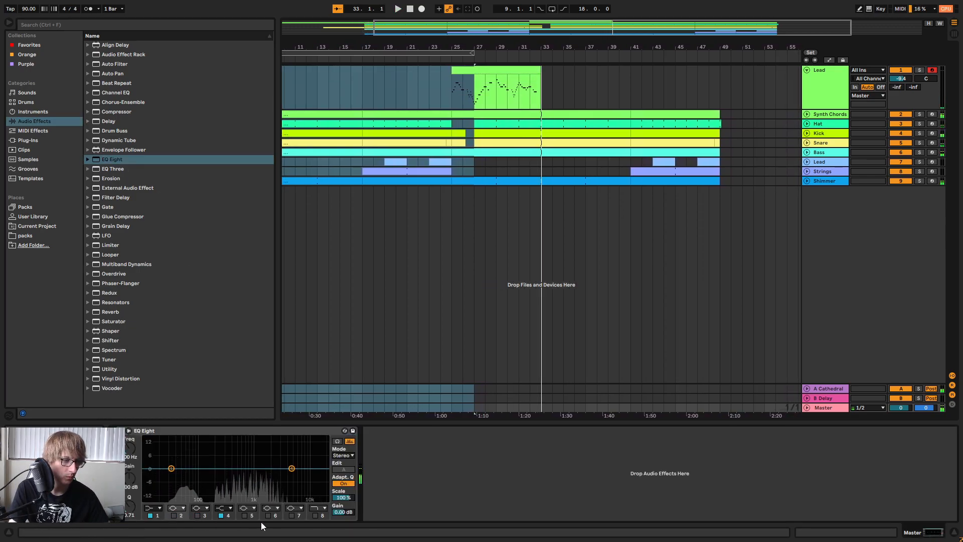
{"action": "left_click", "coordinate": [158, 508]}
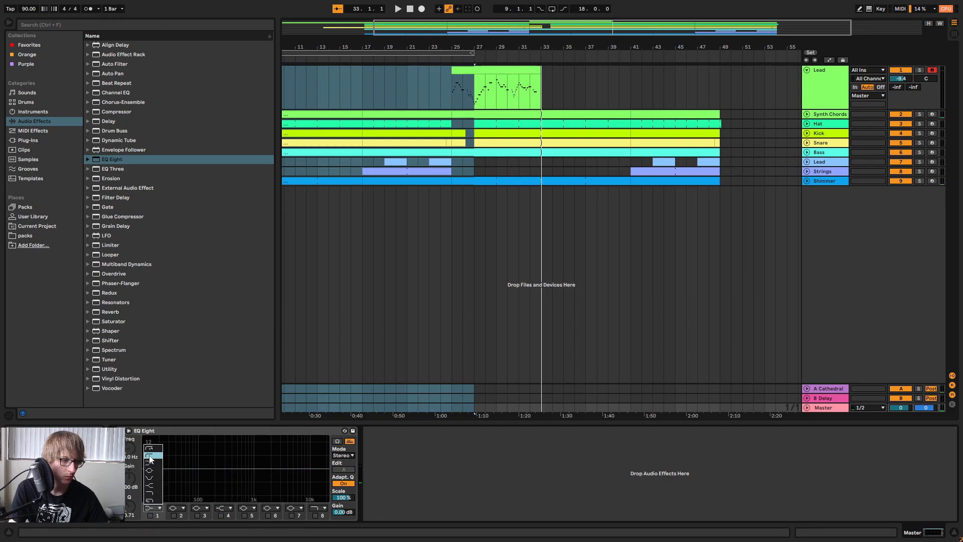
{"action": "left_click", "coordinate": [315, 515]}
{"action": "left_click", "coordinate": [315, 516]}
{"action": "key", "text": "space"}
{"action": "left_click_drag", "start_coordinate": [214, 469], "coordinate": [248, 470]}
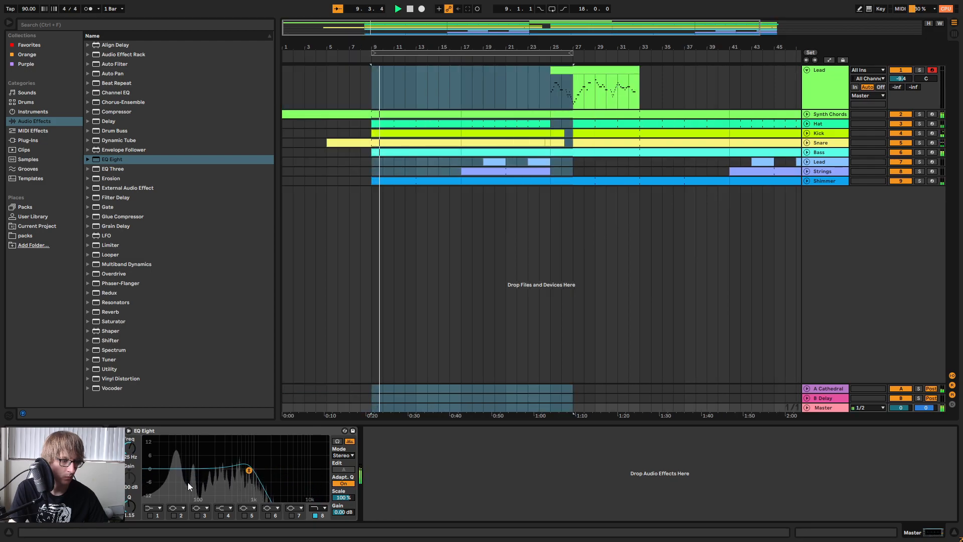
Turn on EQ Eight band 1 as a low cut at about 200 Hz and play the band-limited mix from around bar 30.
{"action": "left_click", "coordinate": [153, 508]}
{"action": "left_click", "coordinate": [151, 515]}
{"action": "left_click_drag", "start_coordinate": [208, 471], "coordinate": [243, 471]}
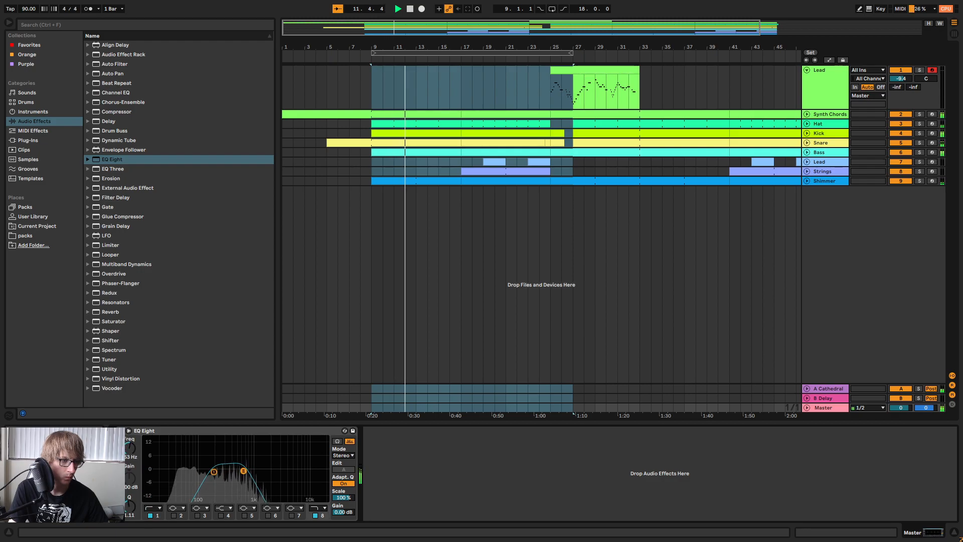
{"action": "left_click", "coordinate": [632, 59]}
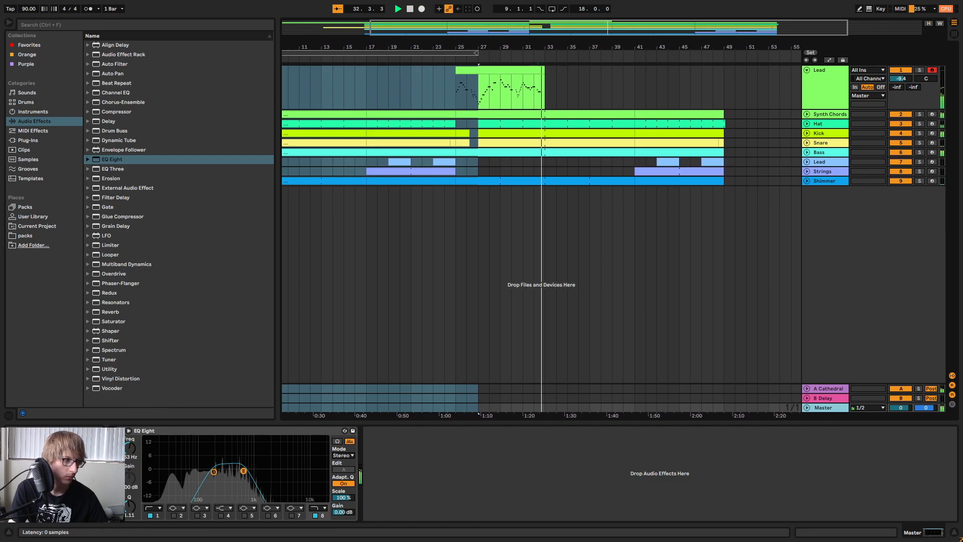
{"action": "left_click", "coordinate": [511, 59]}
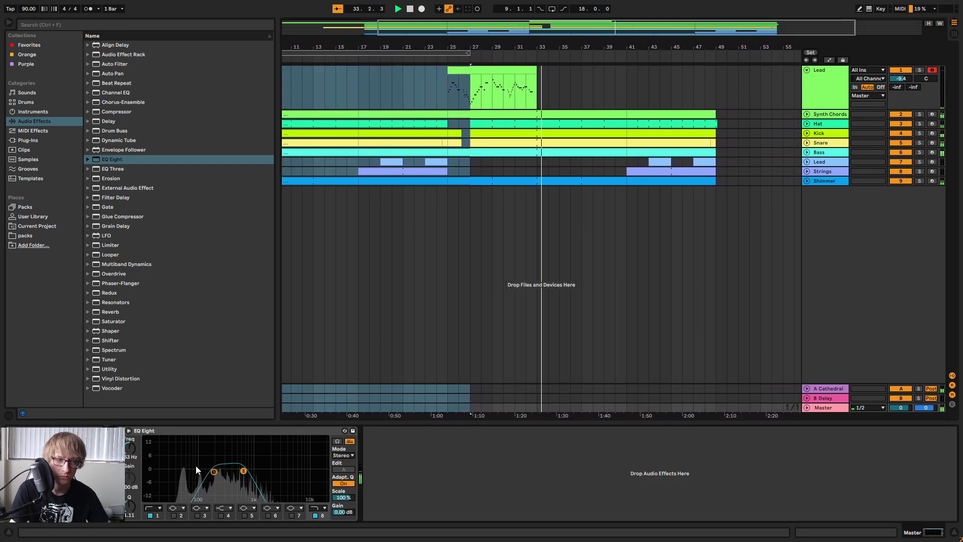
Open the high cut and low cut back out to the spectrum's ends and remove the EQ Eight from the Master track.
{"action": "left_click_drag", "start_coordinate": [244, 471], "coordinate": [252, 470]}
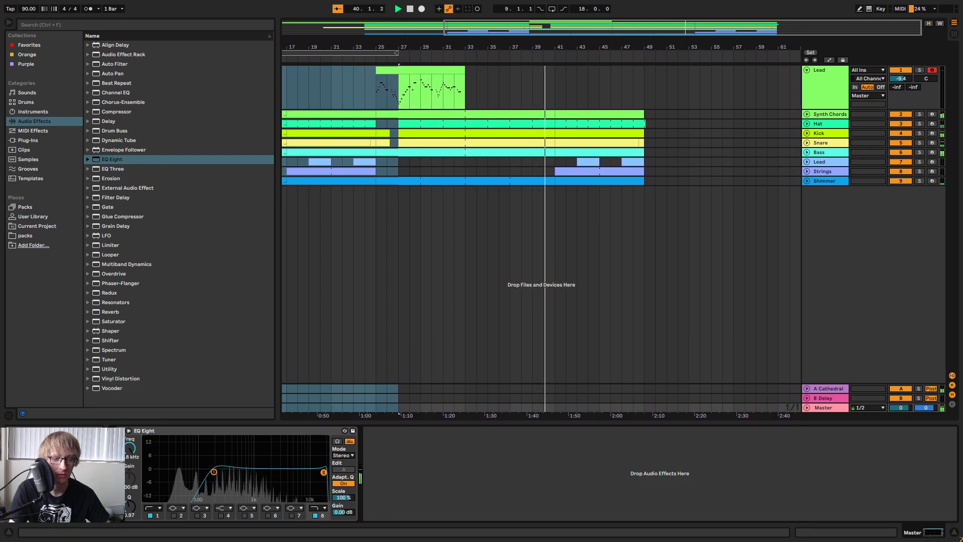
{"action": "left_click_drag", "start_coordinate": [152, 476], "coordinate": [147, 473]}
{"action": "left_click", "coordinate": [230, 431]}
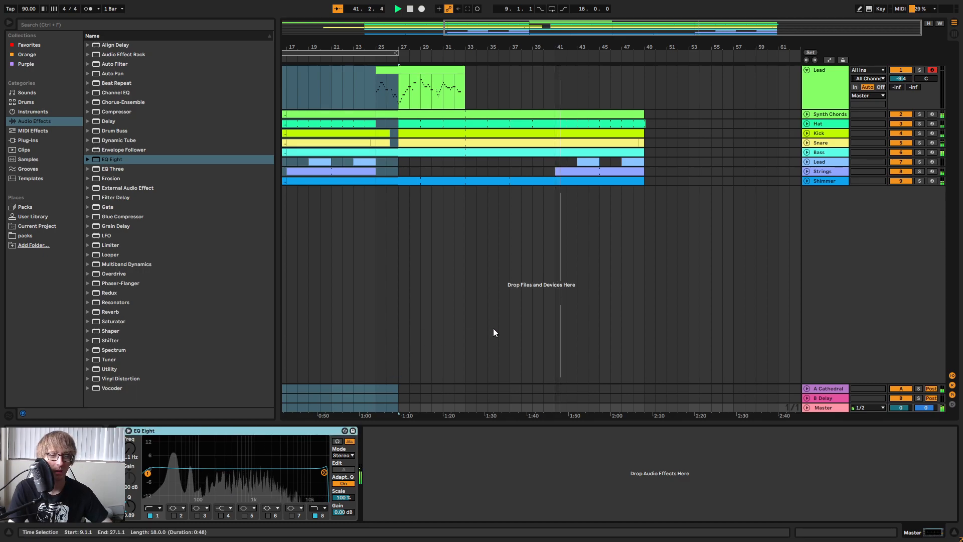
Copy bars 9 to 17 across all tracks and paste them at bar 49.
{"action": "left_click", "coordinate": [693, 181]}
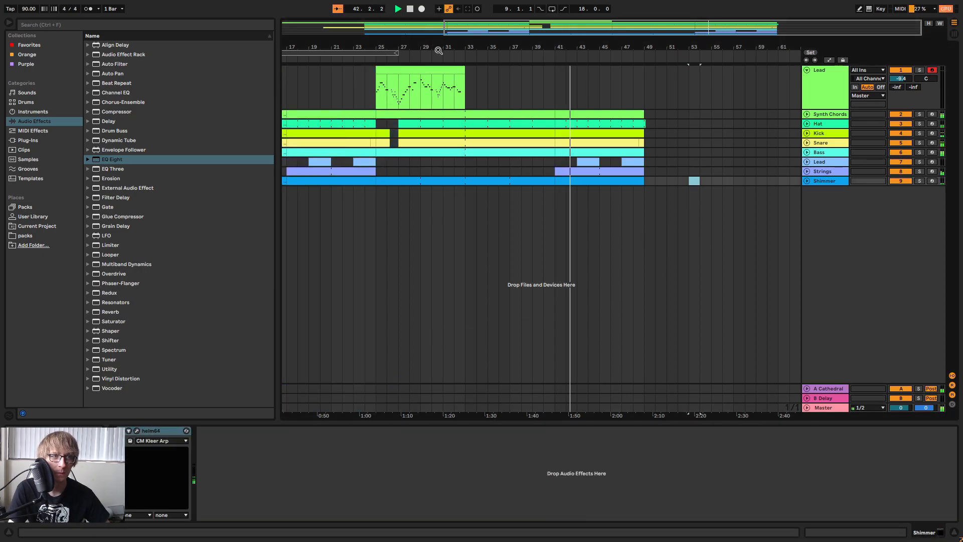
{"action": "left_click_drag", "start_coordinate": [443, 43], "coordinate": [532, 30]}
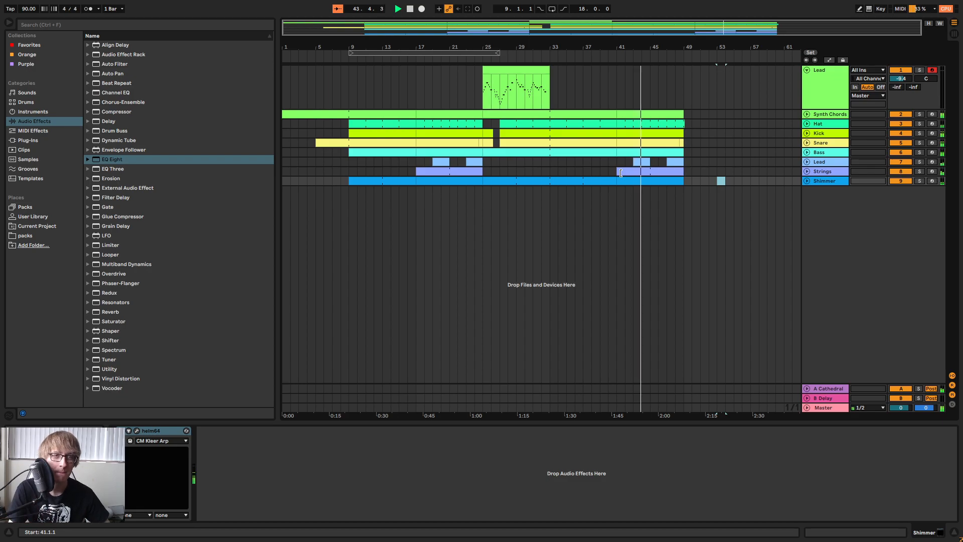
{"action": "left_click", "coordinate": [509, 227]}
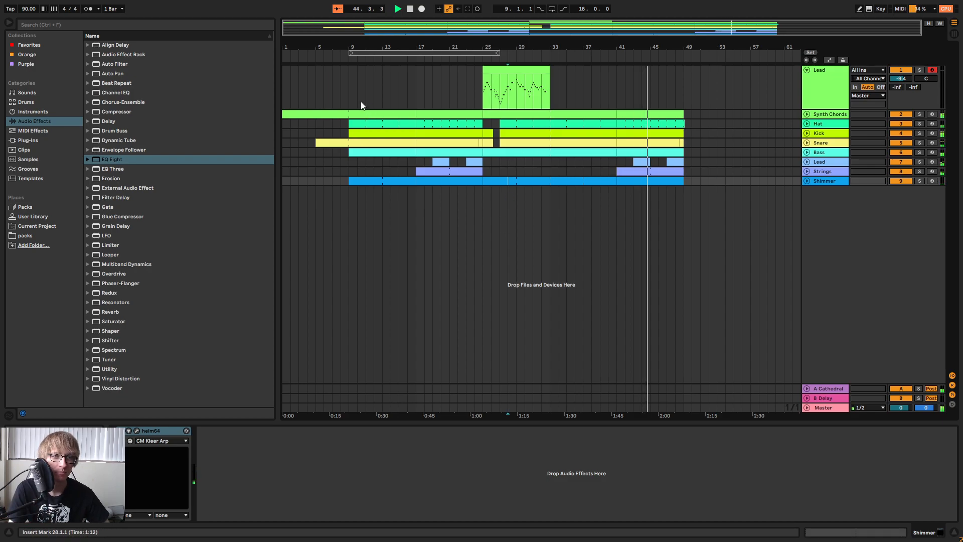
{"action": "left_click_drag", "start_coordinate": [351, 77], "coordinate": [413, 190]}
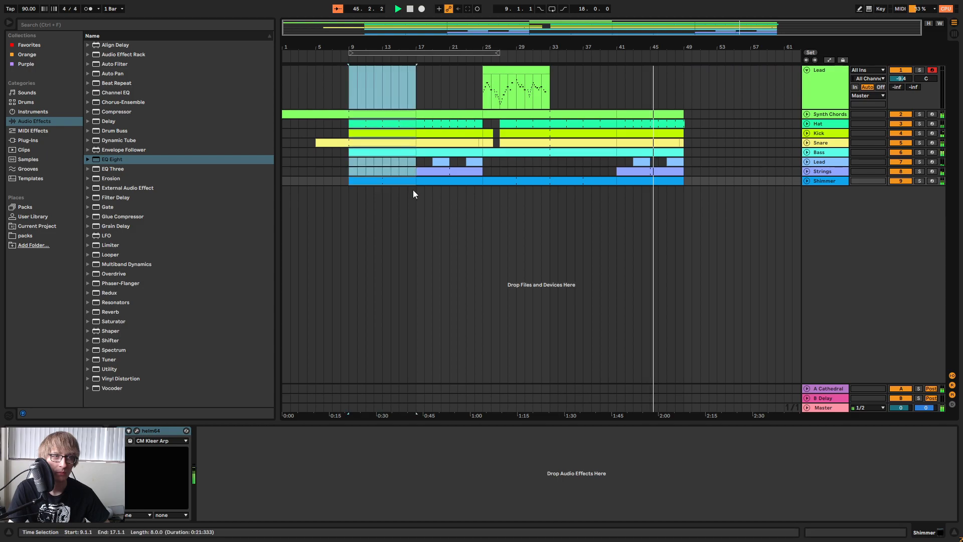
{"action": "left_click", "coordinate": [685, 68]}
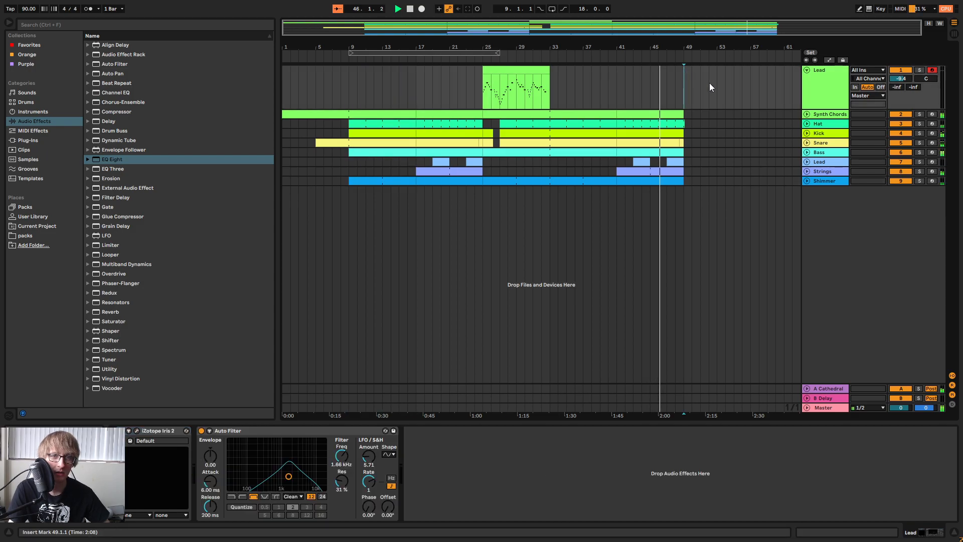
{"action": "key", "text": "ctrl+v"}
{"action": "left_click", "coordinate": [759, 180]}
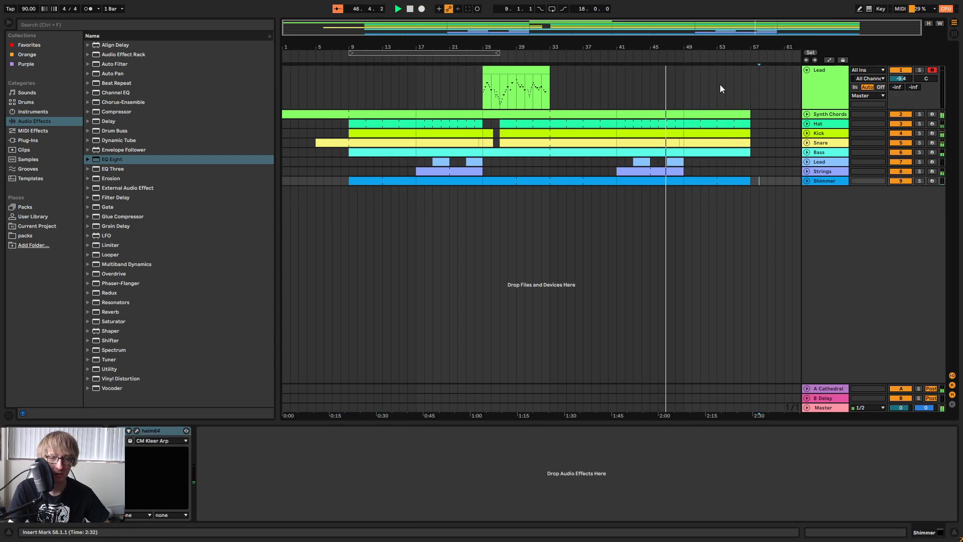
Delete the Hat and Snare clips between bars 49 and 57.
{"action": "mouse_move", "coordinate": [701, 44]}
{"action": "left_mouse_down"}
{"action": "mouse_move", "coordinate": [647, 75]}
{"action": "mouse_move", "coordinate": [601, 78]}
{"action": "left_mouse_up"}
{"action": "left_click", "coordinate": [778, 163]}
{"action": "left_click", "coordinate": [807, 124]}
{"action": "left_click", "coordinate": [680, 149]}
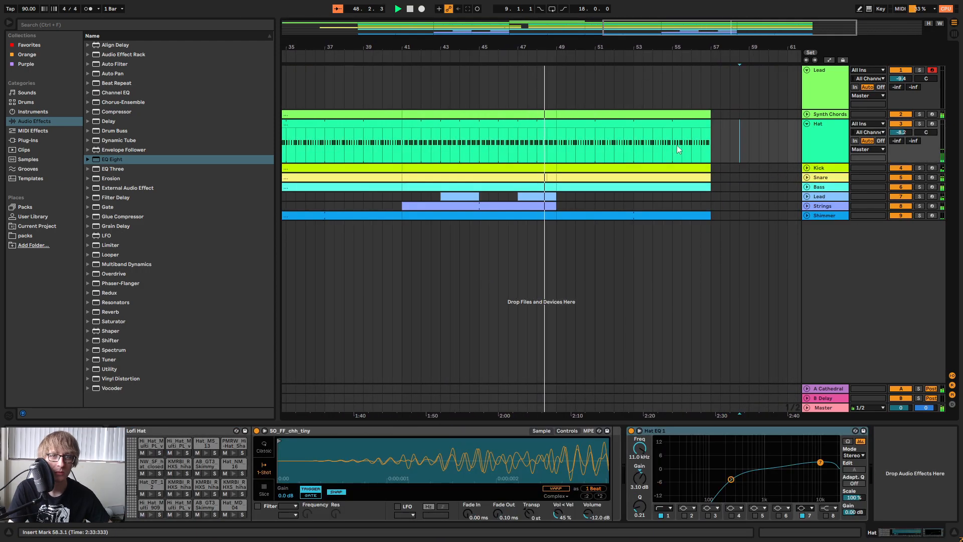
{"action": "key", "text": "Delete"}
{"action": "left_click", "coordinate": [673, 180]}
{"action": "key", "text": "Delete"}
{"action": "left_click", "coordinate": [764, 169]}
{"action": "left_click", "coordinate": [749, 215]}
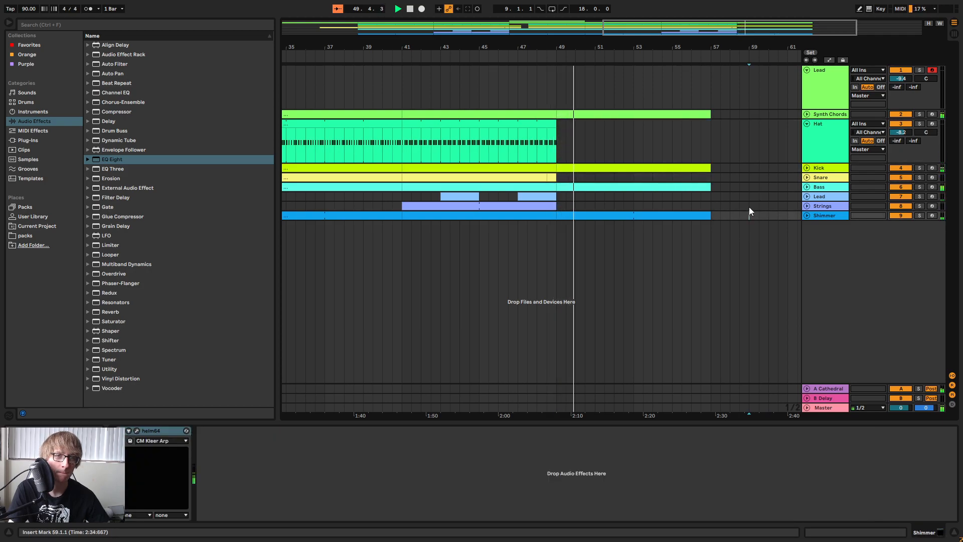
{"action": "left_click", "coordinate": [759, 145]}
Delete all kick notes in bars 2, 4, 6 and 8 of the Kick clip that starts at bar 49.
{"action": "left_click", "coordinate": [807, 114]}
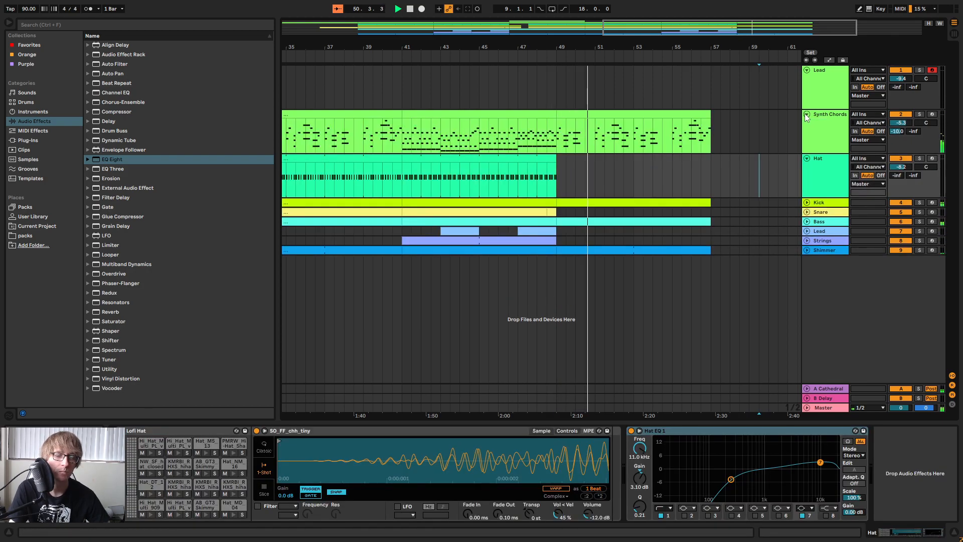
{"action": "left_click", "coordinate": [806, 114]}
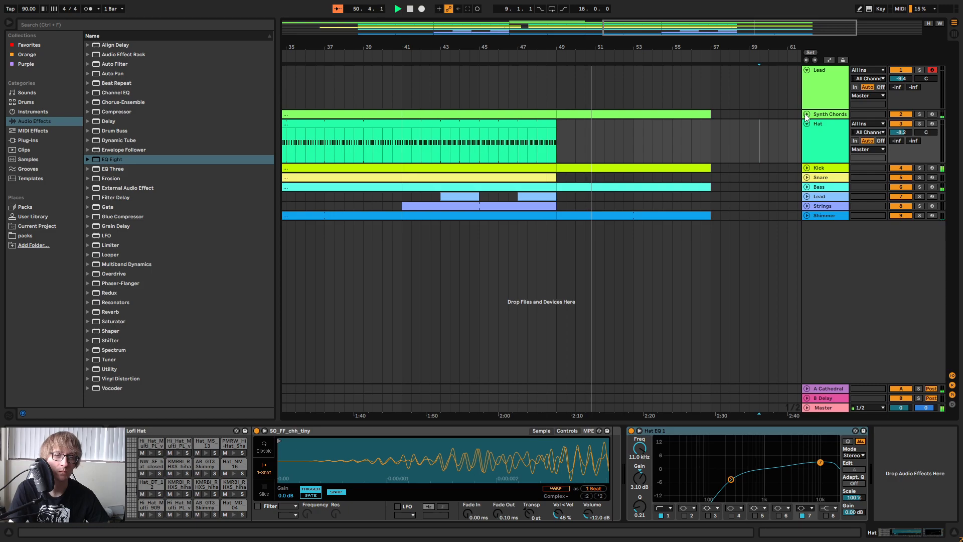
{"action": "left_click", "coordinate": [807, 168]}
{"action": "left_click", "coordinate": [677, 203]}
{"action": "left_click_drag", "start_coordinate": [678, 423], "coordinate": [678, 147]}
{"action": "left_click_drag", "start_coordinate": [414, 270], "coordinate": [434, 212]}
{"action": "key", "text": "Delete"}
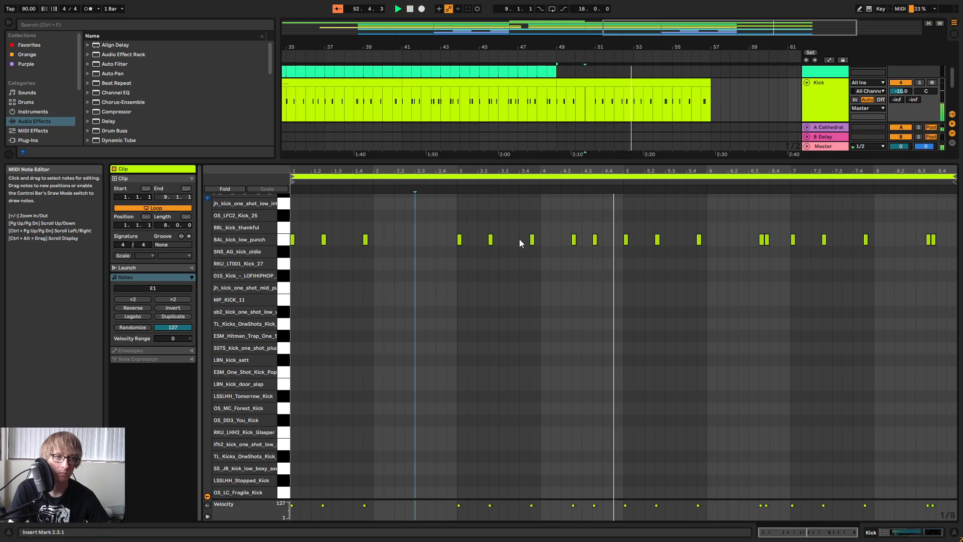
{"action": "left_click_drag", "start_coordinate": [570, 252], "coordinate": [603, 221]}
{"action": "key", "text": "Delete"}
{"action": "left_click_drag", "start_coordinate": [757, 258], "coordinate": [775, 232]}
{"action": "key", "text": "Delete"}
{"action": "left_click_drag", "start_coordinate": [915, 253], "coordinate": [940, 228]}
{"action": "key", "text": "Delete"}
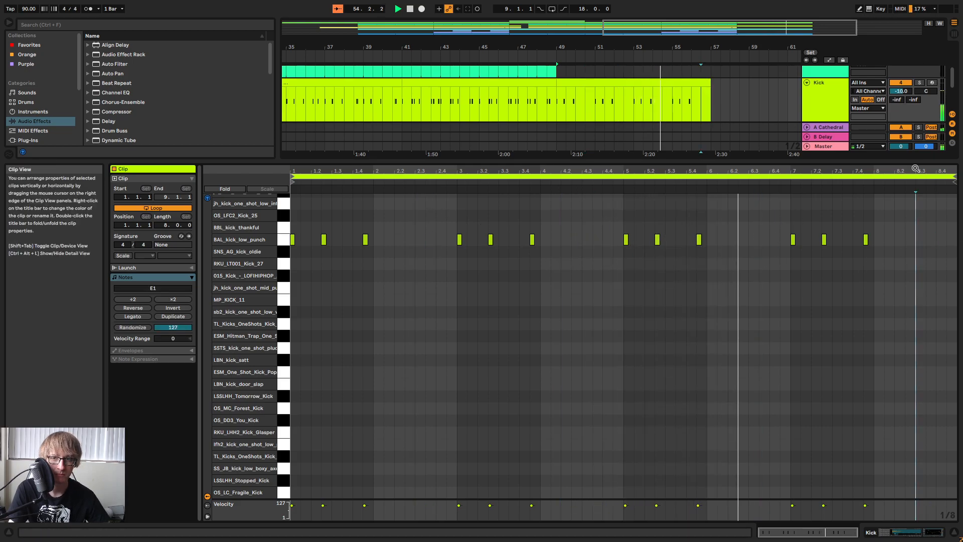
{"action": "left_click_drag", "start_coordinate": [791, 161], "coordinate": [742, 386]}
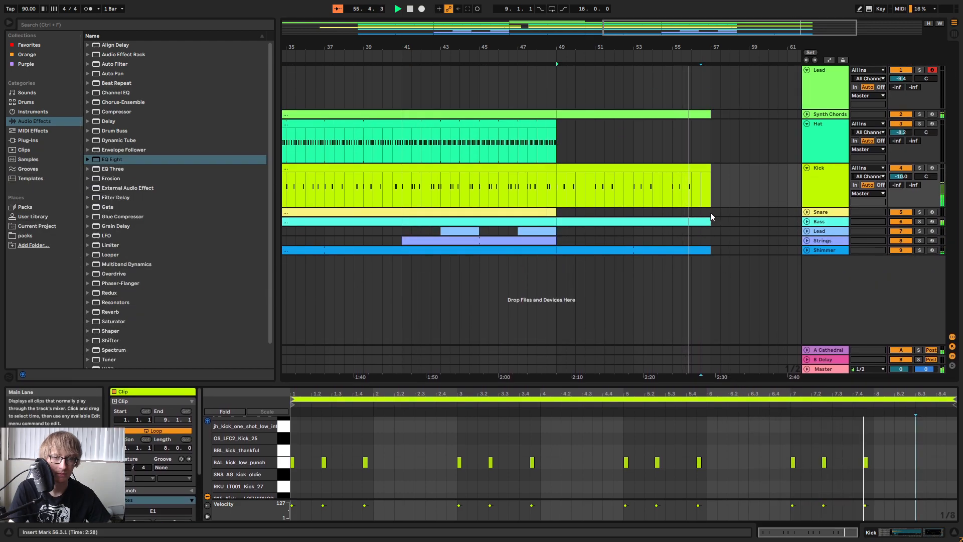
Play the ending around bar 55 and shorten the last Synth Chords clip so it ends at 56.1.3.
{"action": "left_click", "coordinate": [807, 114]}
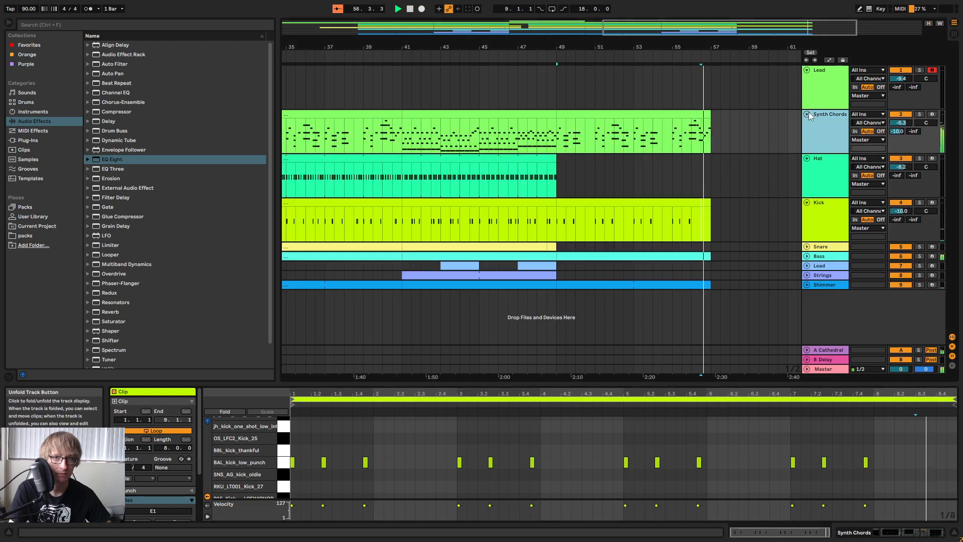
{"action": "left_click", "coordinate": [660, 48]}
{"action": "left_click_drag", "start_coordinate": [572, 48], "coordinate": [648, 106]}
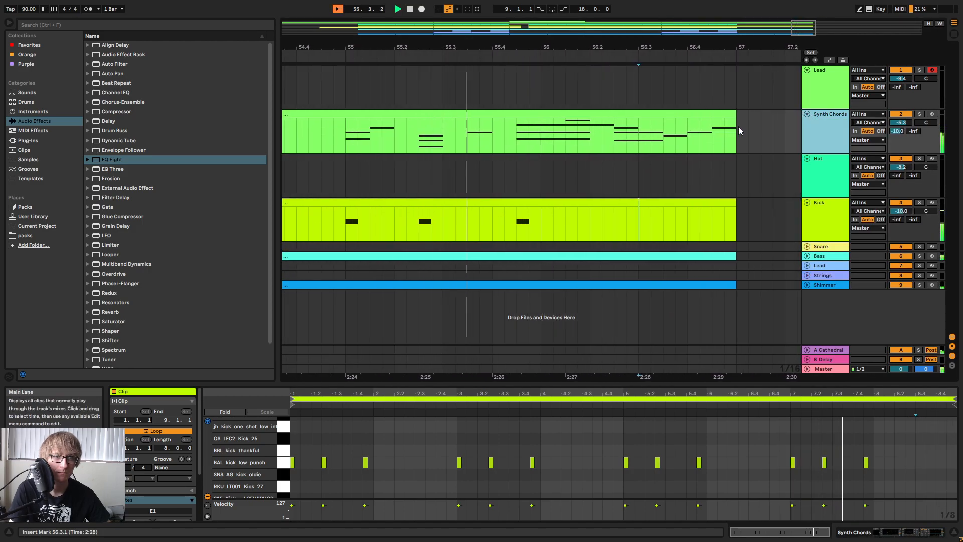
{"action": "left_click_drag", "start_coordinate": [734, 116], "coordinate": [566, 116]}
{"action": "left_click_drag", "start_coordinate": [611, 47], "coordinate": [643, 31]}
Delete the final low note of the last Bass clip, extend the preceding F#1 to the clip's end and play the ending.
{"action": "left_click", "coordinate": [807, 256]}
{"action": "left_click", "coordinate": [729, 247]}
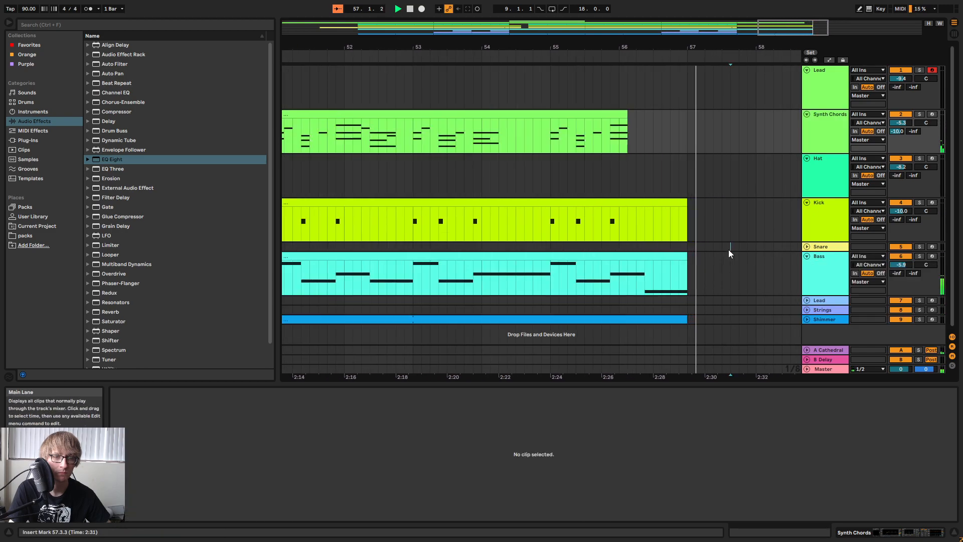
{"action": "key", "text": "space"}
{"action": "left_click", "coordinate": [668, 258]}
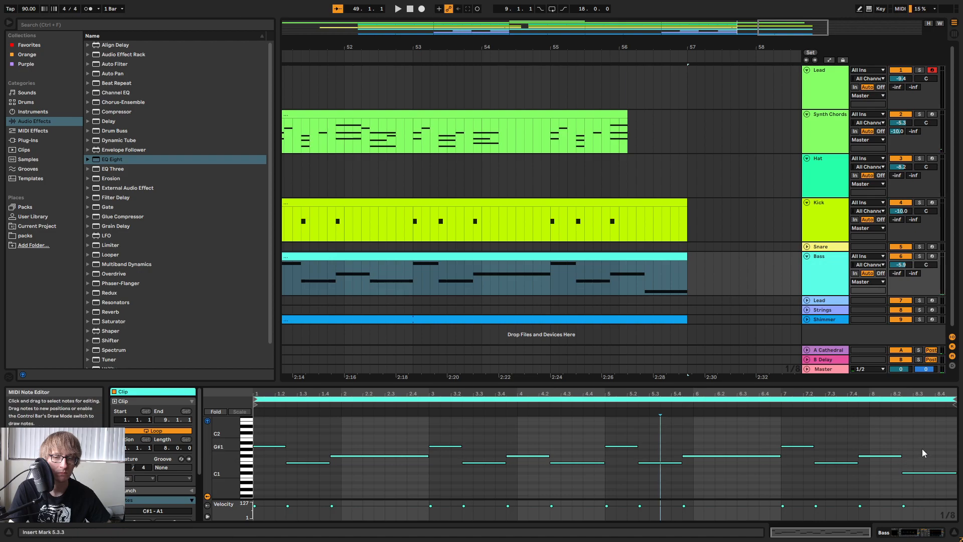
{"action": "left_click_drag", "start_coordinate": [629, 46], "coordinate": [631, 34]}
{"action": "left_click", "coordinate": [623, 258]}
{"action": "double_click", "coordinate": [928, 472]}
{"action": "left_click_drag", "start_coordinate": [901, 456], "coordinate": [958, 461]}
{"action": "key", "text": "space"}
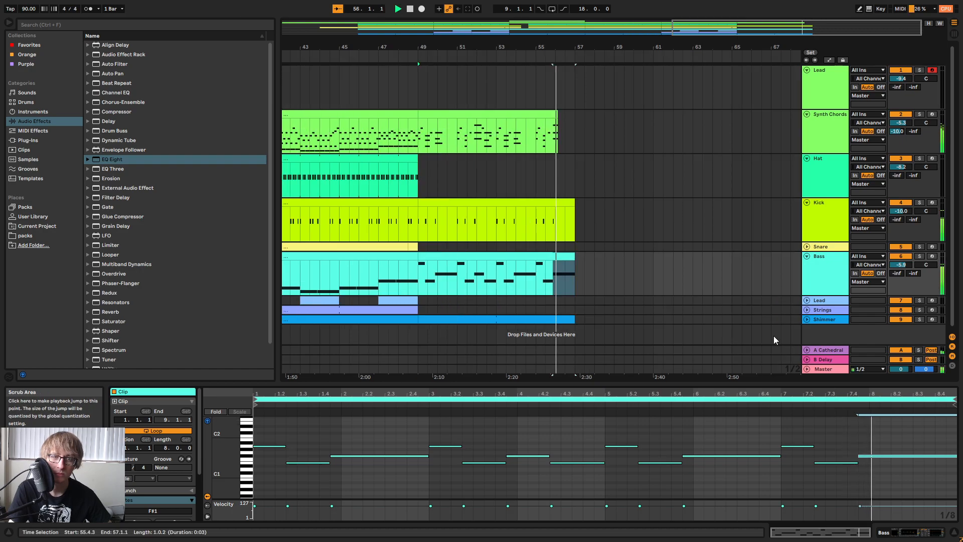
{"action": "left_click_drag", "start_coordinate": [612, 47], "coordinate": [714, 47]}
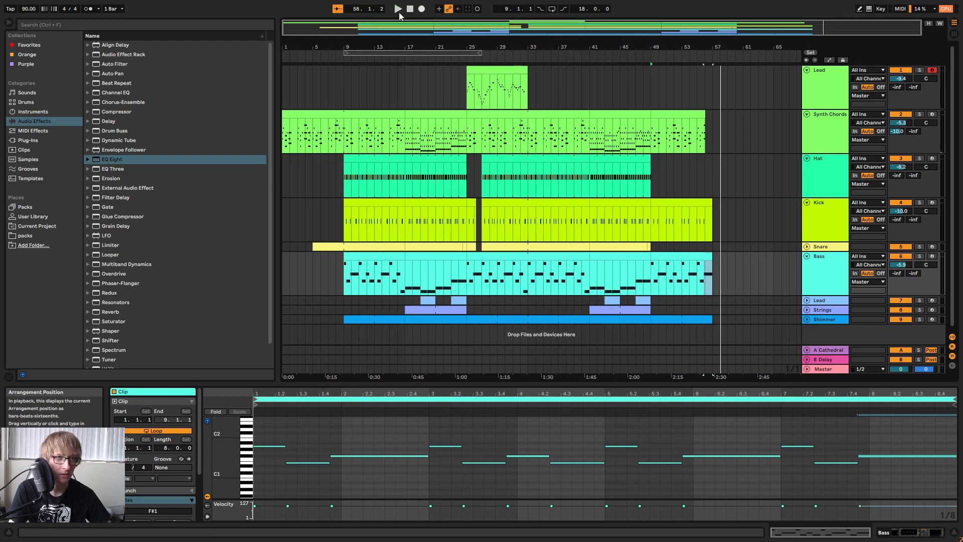
Save the set and fold the top Lead, Synth Chords, Hat, Kick and Bass tracks.
{"action": "left_click", "coordinate": [589, 77]}
{"action": "key", "text": "ctrl+s"}
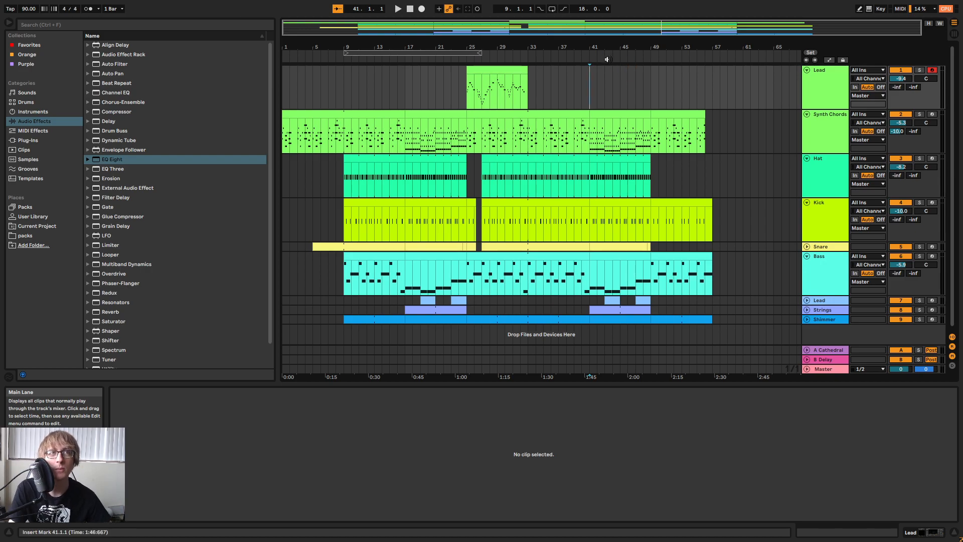
{"action": "left_click_drag", "start_coordinate": [585, 49], "coordinate": [588, 62]}
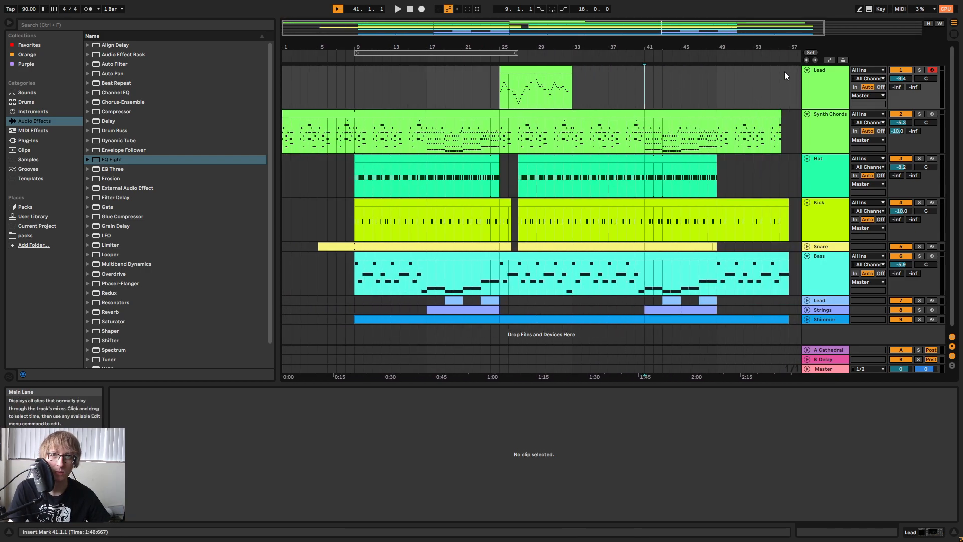
{"action": "left_click", "coordinate": [807, 70]}
{"action": "left_click", "coordinate": [806, 80]}
{"action": "left_click", "coordinate": [807, 90]}
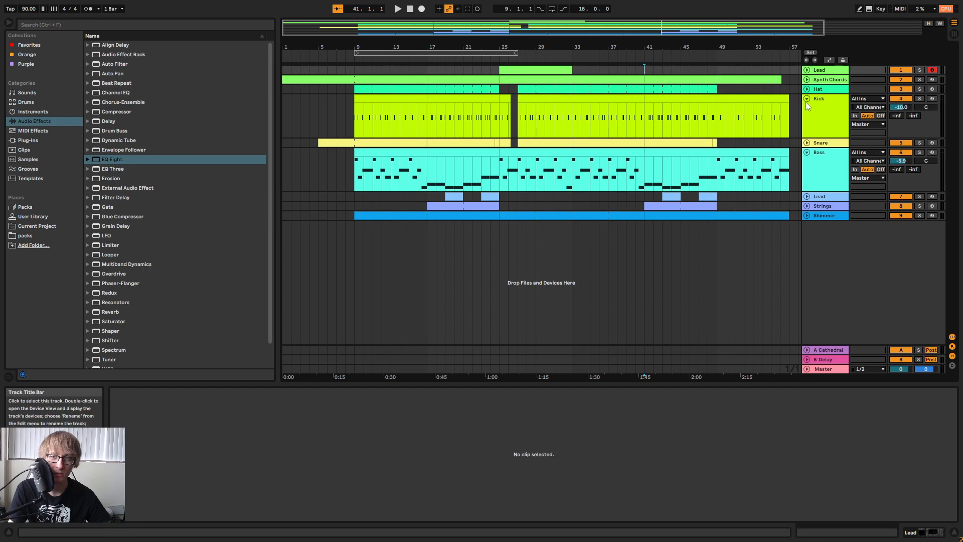
{"action": "left_click", "coordinate": [807, 99]}
{"action": "left_click", "coordinate": [807, 118]}
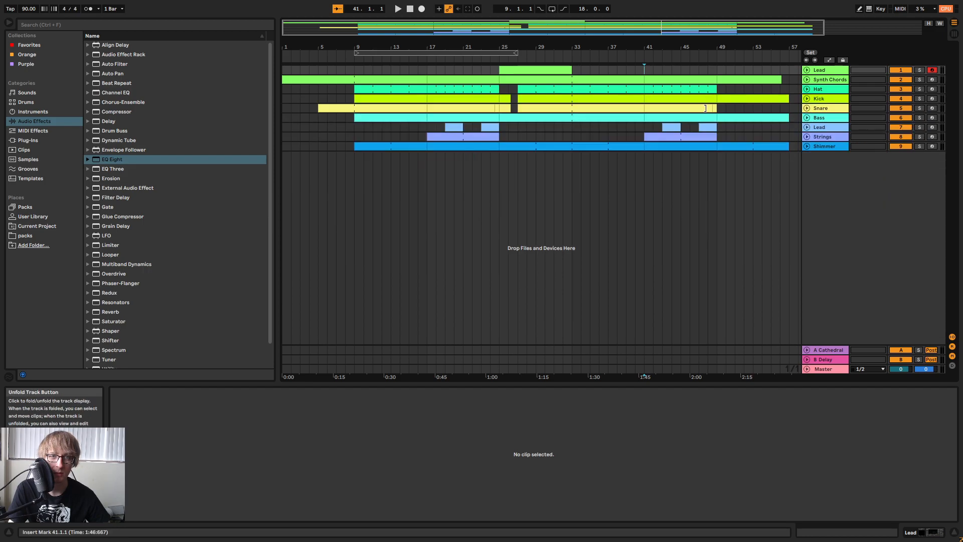
Play the song around bar 29 and add the ShaperBox 2 plug-in to the Master track.
{"action": "left_click", "coordinate": [568, 167]}
{"action": "left_click", "coordinate": [540, 54]}
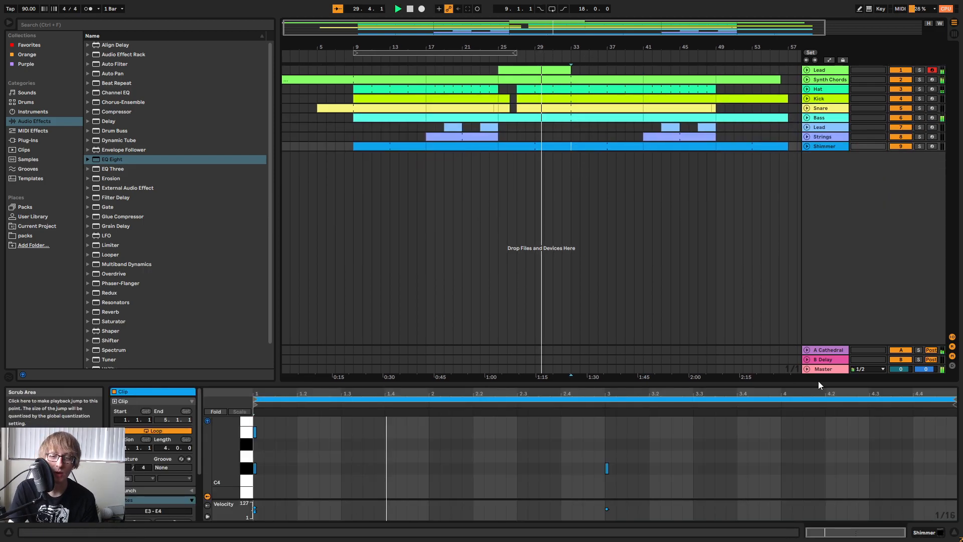
{"action": "left_click", "coordinate": [824, 369]}
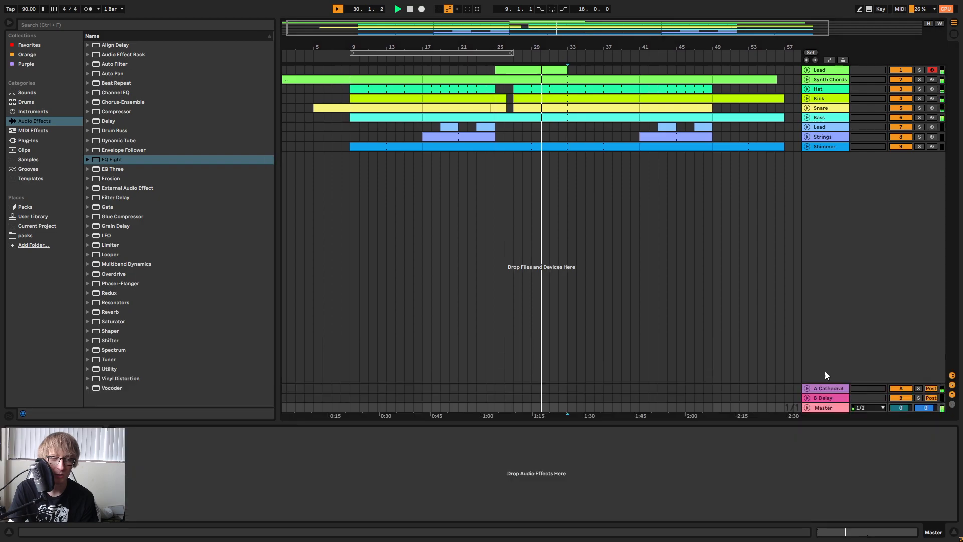
{"action": "left_click", "coordinate": [28, 140]}
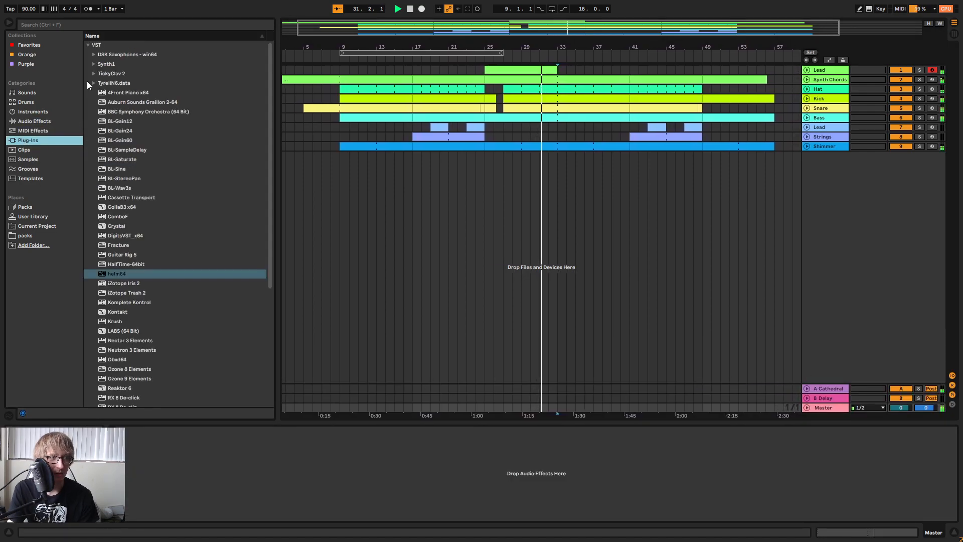
{"action": "left_click", "coordinate": [30, 101]}
{"action": "left_click", "coordinate": [37, 113]}
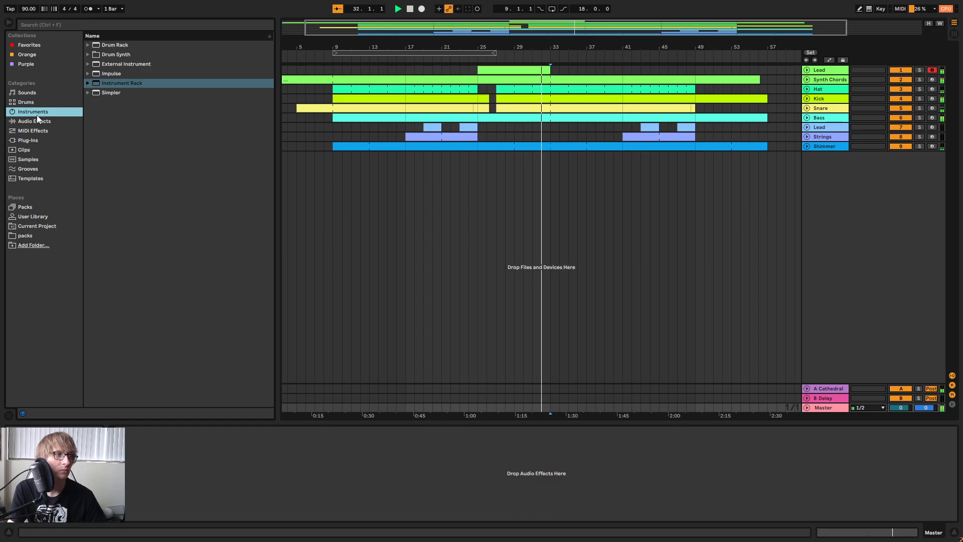
{"action": "left_click", "coordinate": [42, 140]}
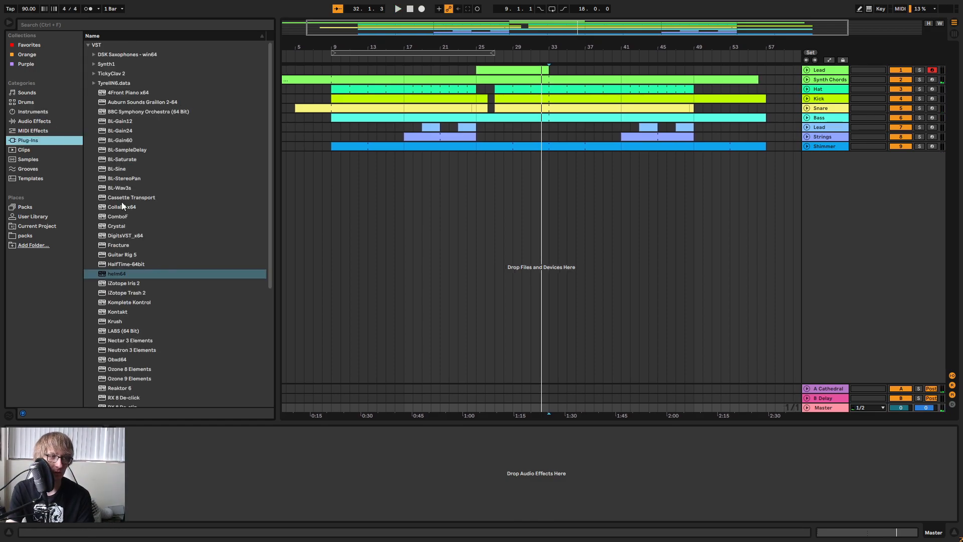
{"action": "left_click", "coordinate": [94, 67]}
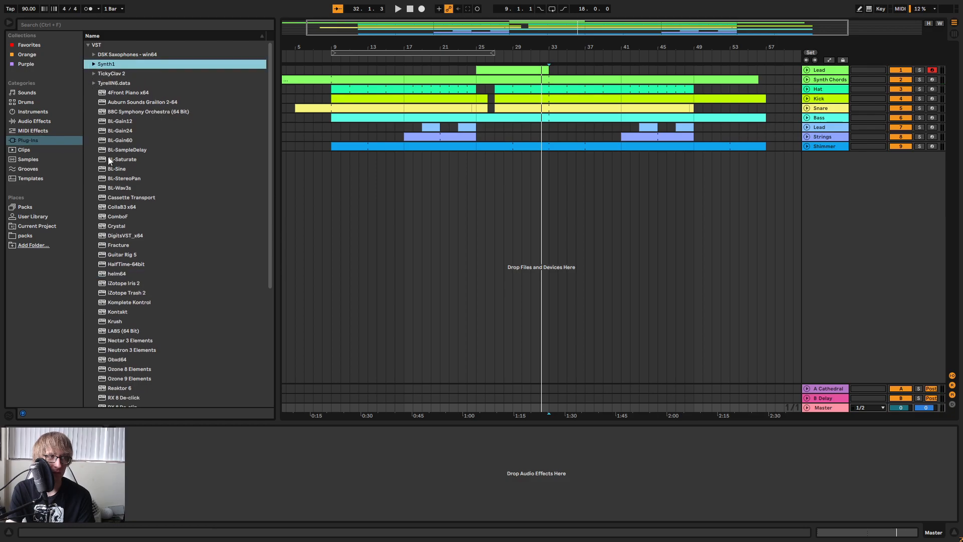
{"action": "scroll", "coordinate": [115, 166], "scroll_direction": "down", "scroll_amount": 1}
{"action": "scroll", "coordinate": [164, 170], "scroll_direction": "down", "scroll_amount": 4}
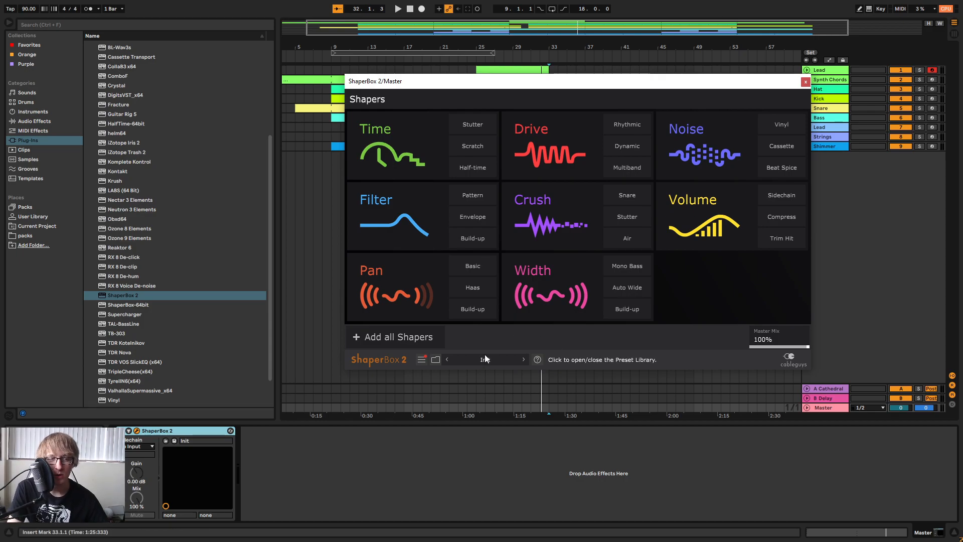
Move the 18-bar loop range to start at 33.1.1, play from there and add a Filter shaper with default settings.
{"action": "left_click_drag", "start_coordinate": [580, 94], "coordinate": [692, 324]}
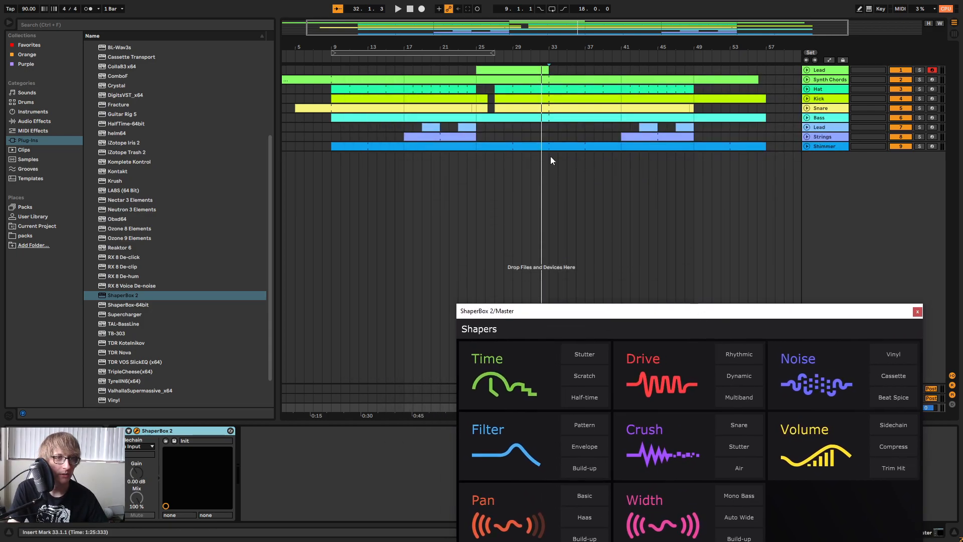
{"action": "left_click", "coordinate": [535, 53]}
{"action": "left_click_drag", "start_coordinate": [483, 53], "coordinate": [700, 72]}
{"action": "left_click_drag", "start_coordinate": [671, 312], "coordinate": [668, 104]}
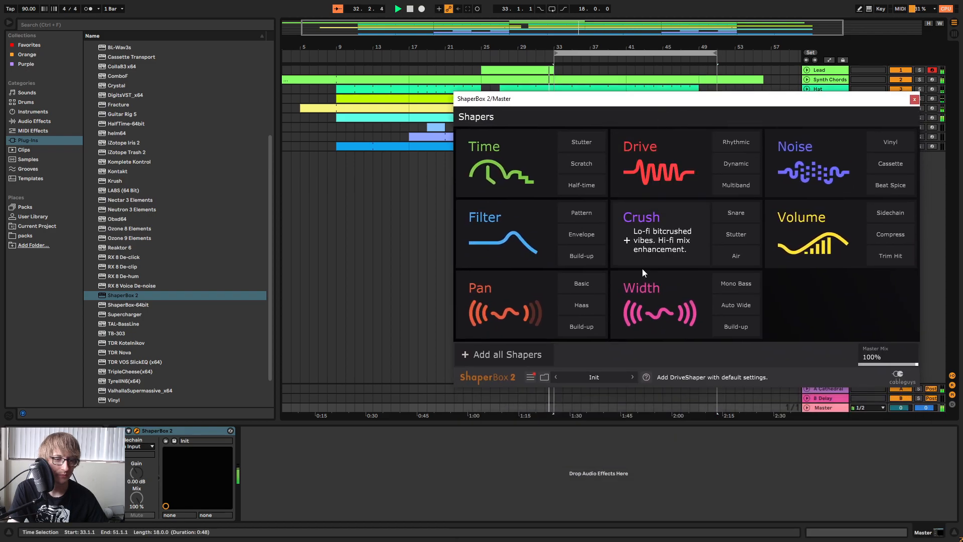
{"action": "left_click", "coordinate": [529, 221]}
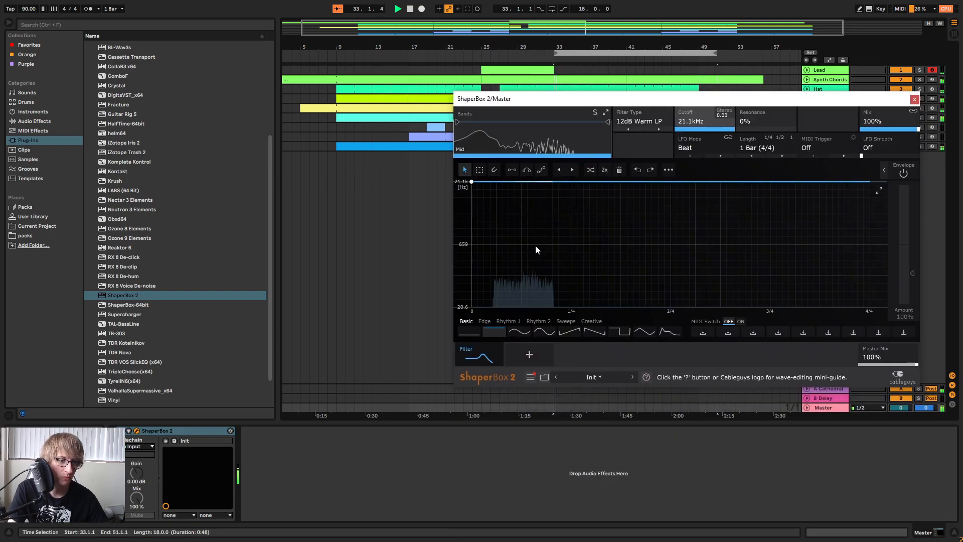
Audition the first three Rhythm 2 waves on the filter cutoff during playback.
{"action": "left_click", "coordinate": [508, 321]}
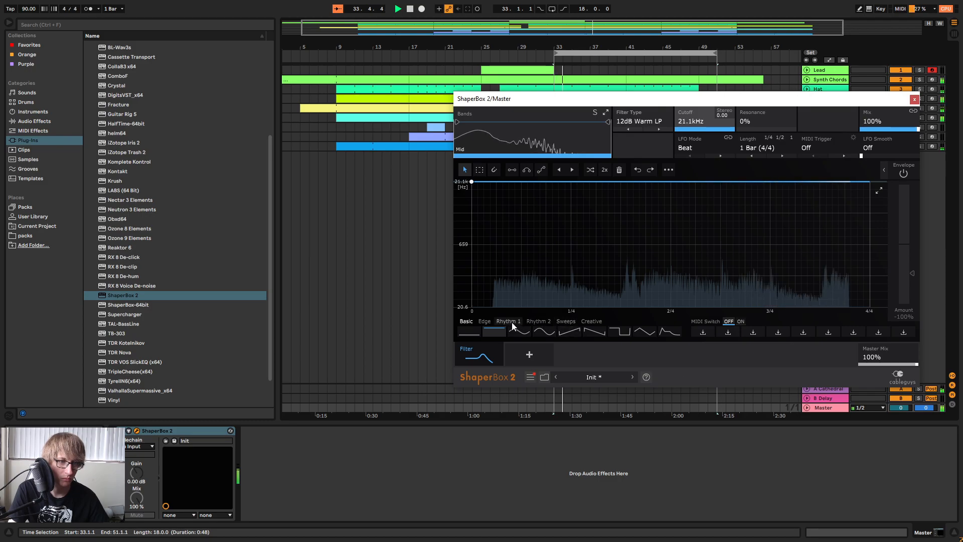
{"action": "left_click", "coordinate": [541, 321]}
{"action": "left_click", "coordinate": [519, 331]}
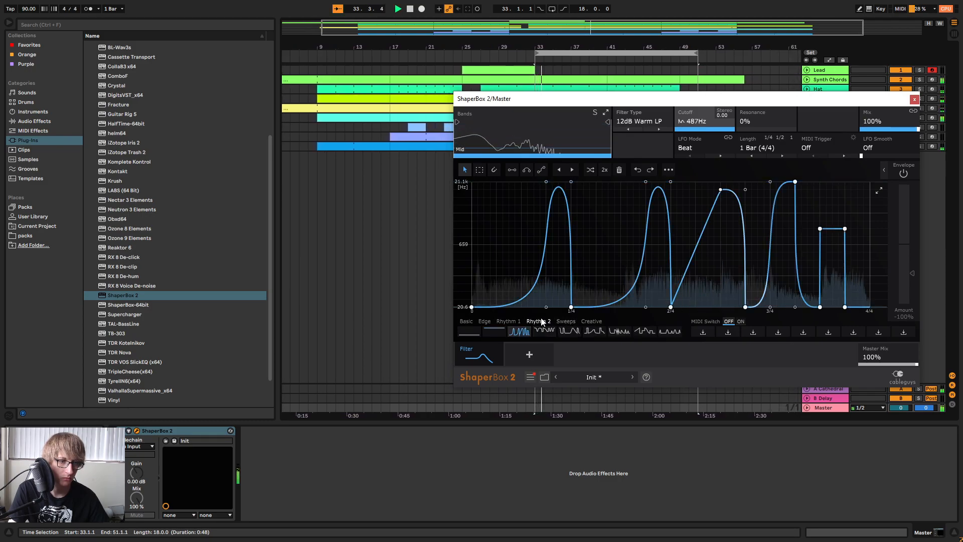
{"action": "left_click", "coordinate": [555, 331]}
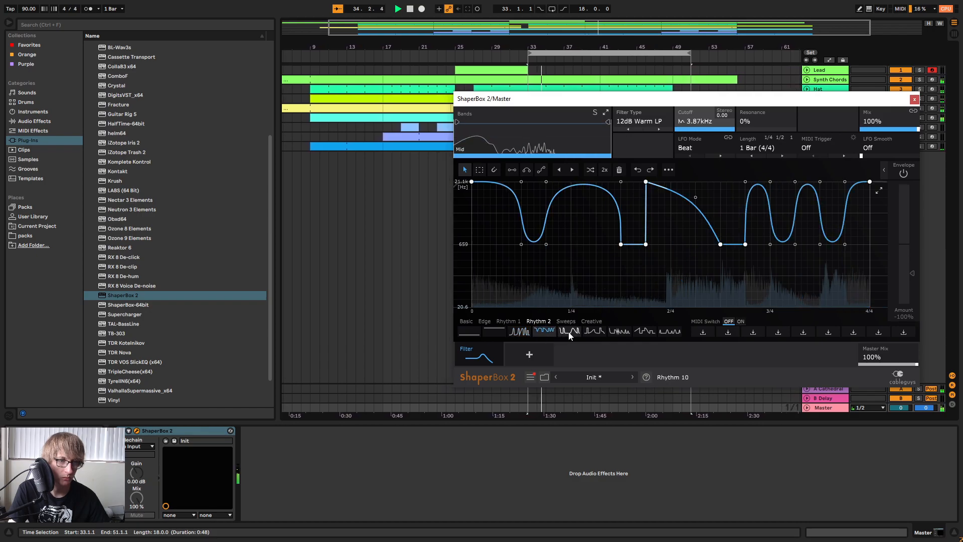
{"action": "left_click", "coordinate": [568, 332]}
Audition the first two Sweeps waves and the Basic rising ramp and sine-shaped waves on the filter cutoff.
{"action": "left_click", "coordinate": [560, 322]}
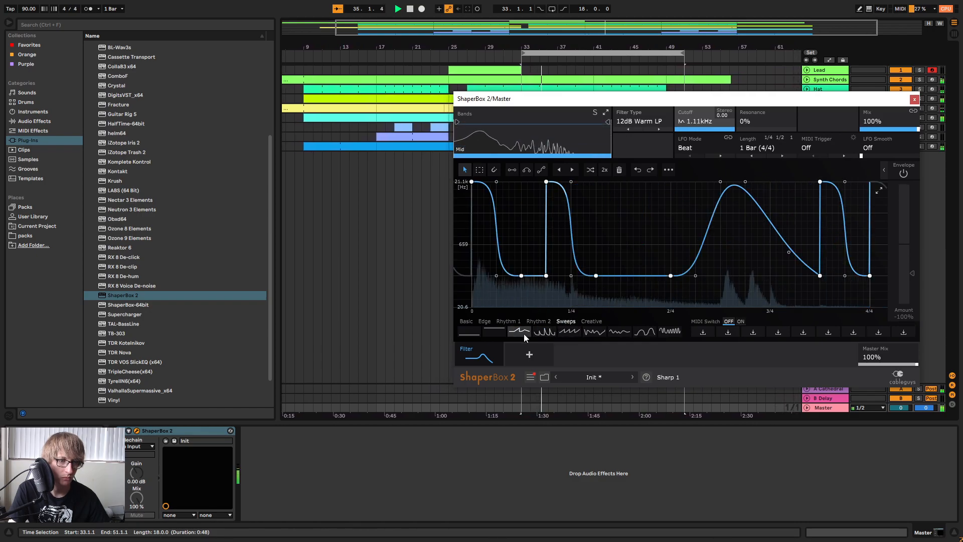
{"action": "left_click", "coordinate": [522, 332]}
{"action": "left_click", "coordinate": [546, 335]}
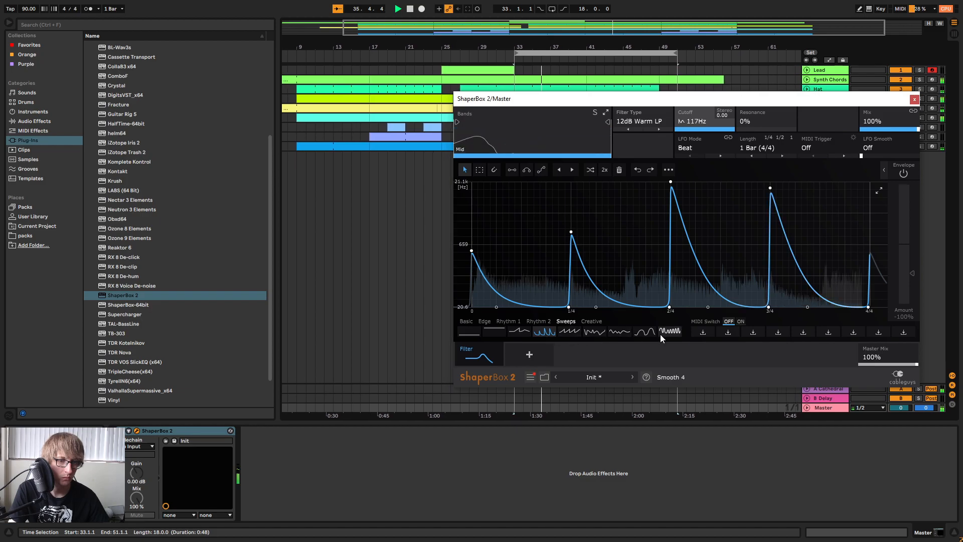
{"action": "left_click", "coordinate": [486, 322]}
{"action": "left_click", "coordinate": [461, 321]}
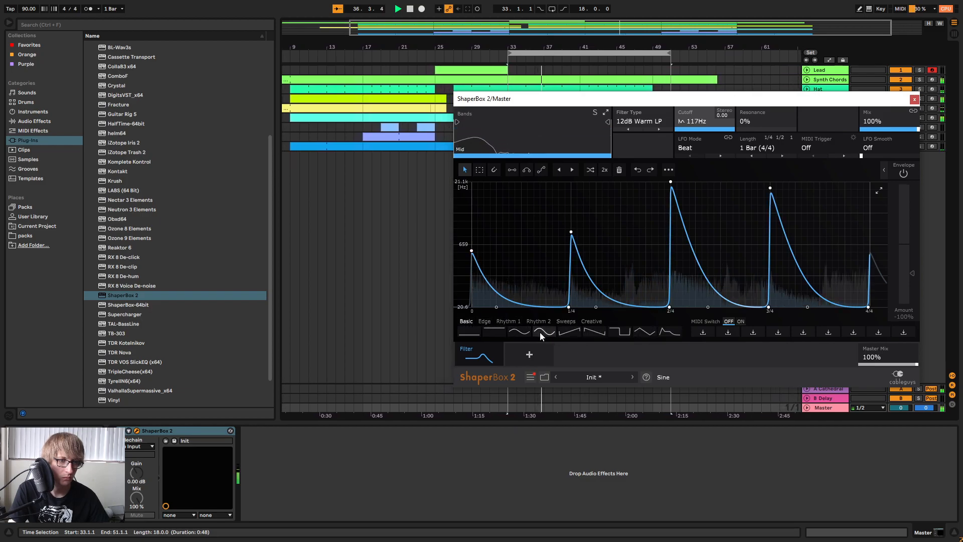
{"action": "left_click", "coordinate": [565, 333]}
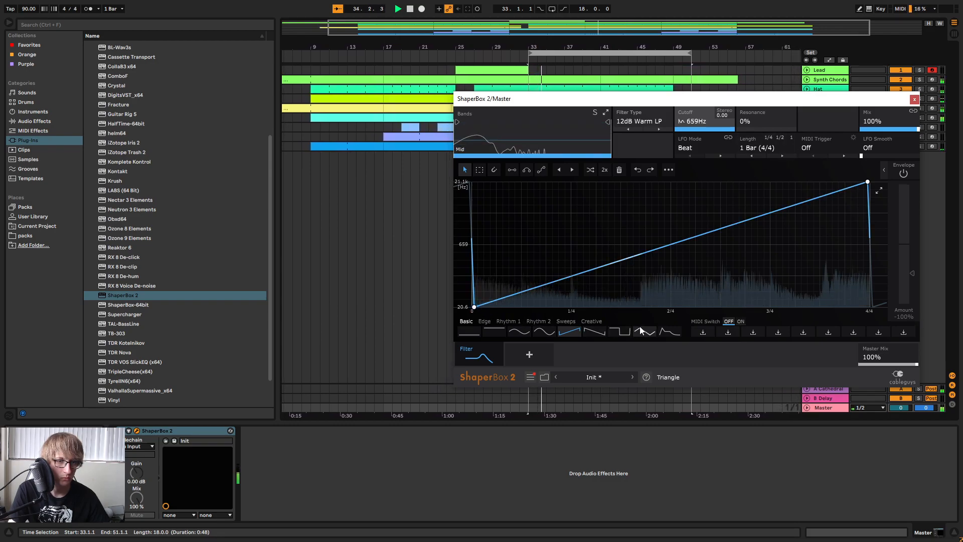
{"action": "left_click", "coordinate": [515, 333]}
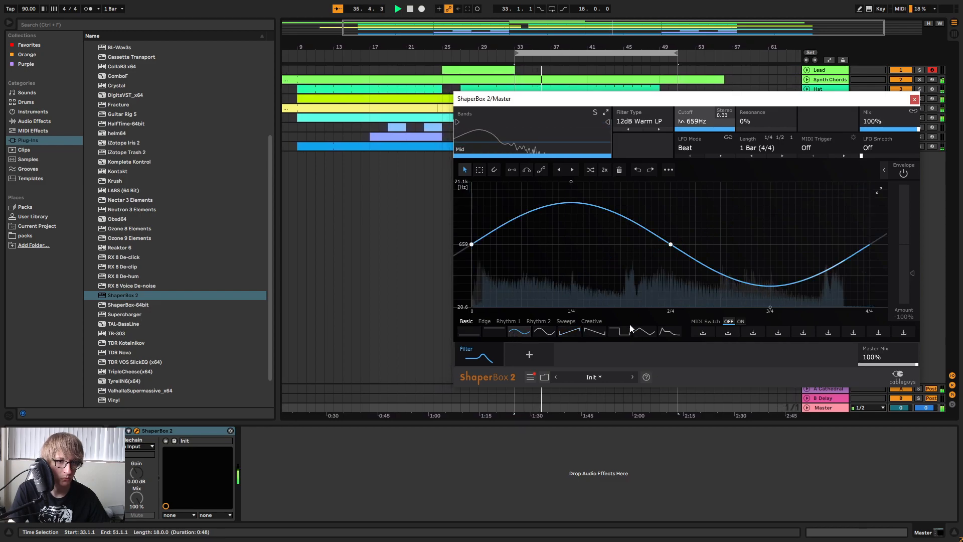
Audition the first Edge wave and the Smooth 2, Smooth 4 and Sharp 3 sweeps on the filter cutoff.
{"action": "left_click", "coordinate": [485, 323]}
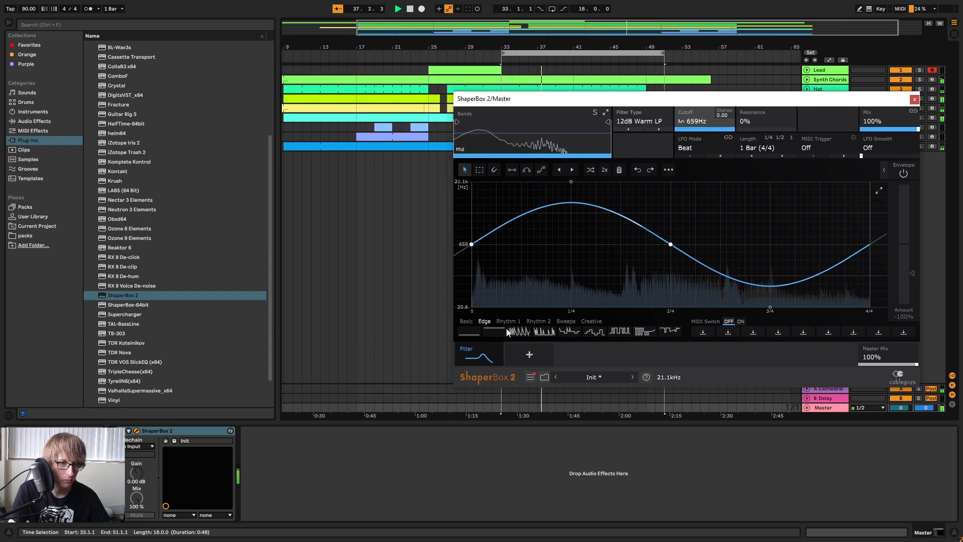
{"action": "left_click", "coordinate": [519, 332]}
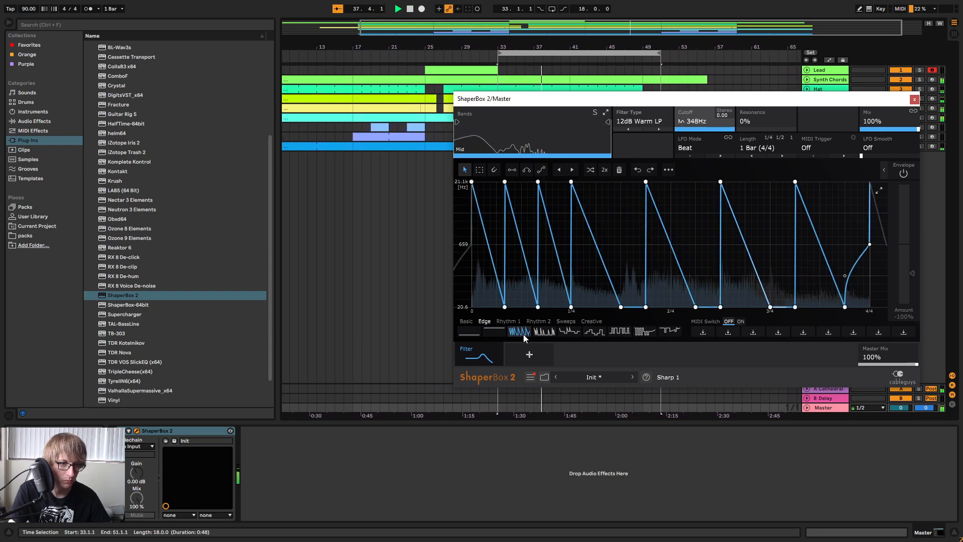
{"action": "left_click", "coordinate": [567, 323]}
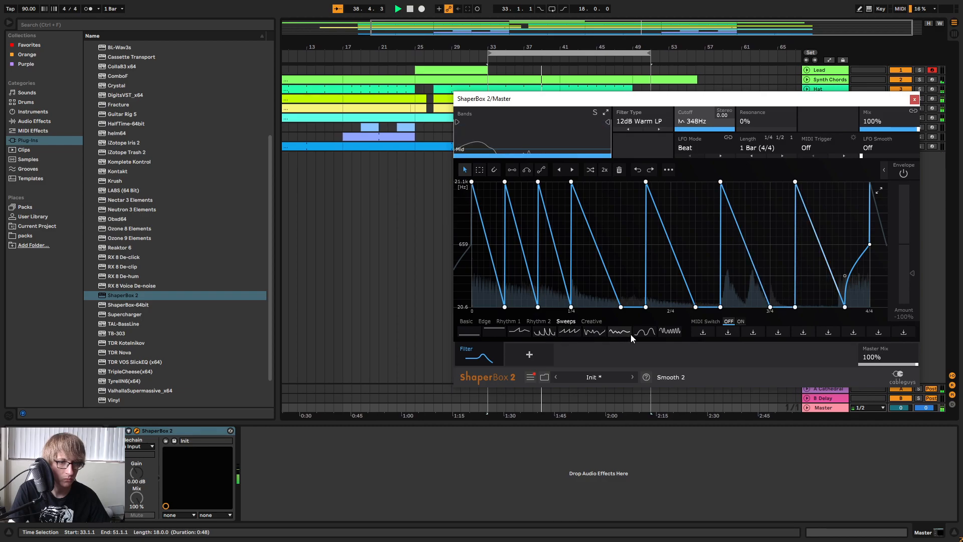
{"action": "left_click", "coordinate": [592, 322]}
{"action": "left_click", "coordinate": [571, 322]}
{"action": "left_click", "coordinate": [625, 332]}
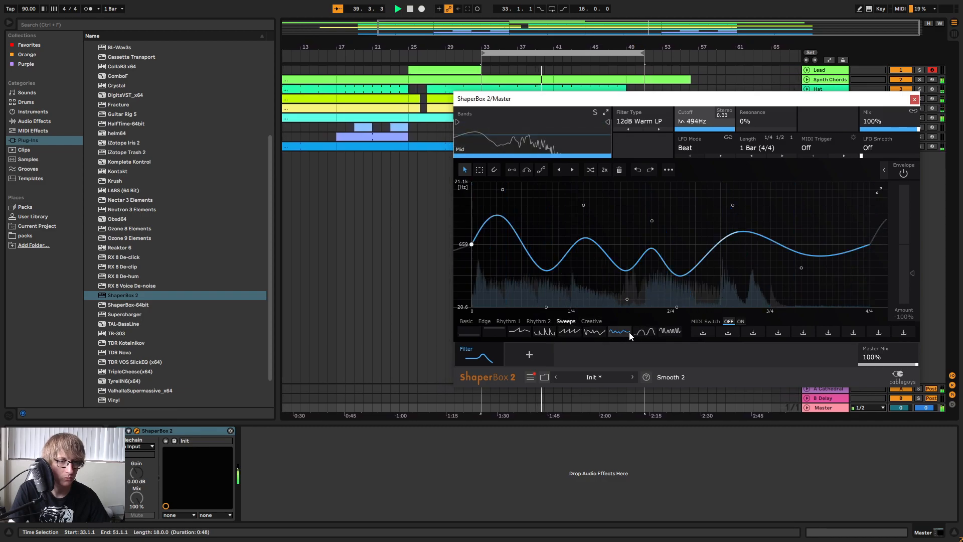
{"action": "left_click", "coordinate": [673, 332]}
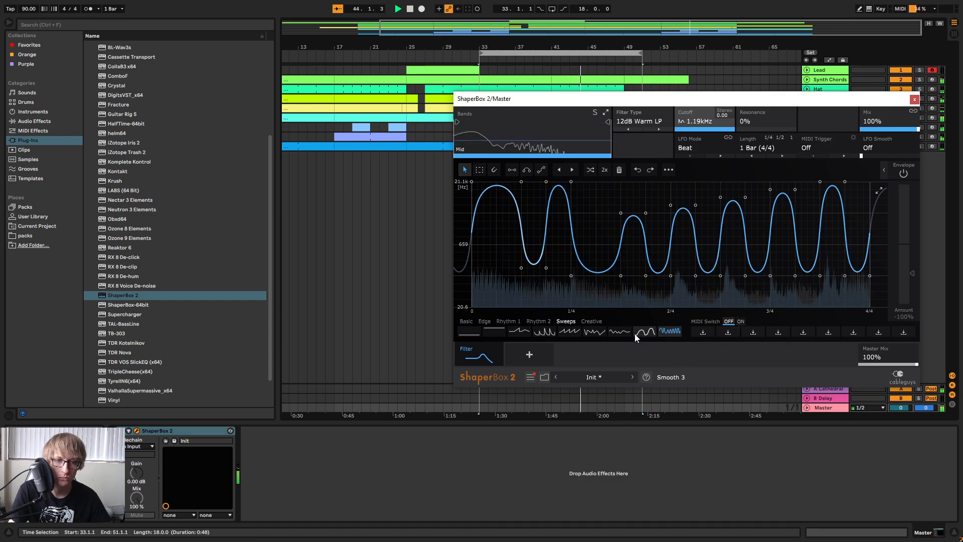
{"action": "left_click", "coordinate": [566, 333]}
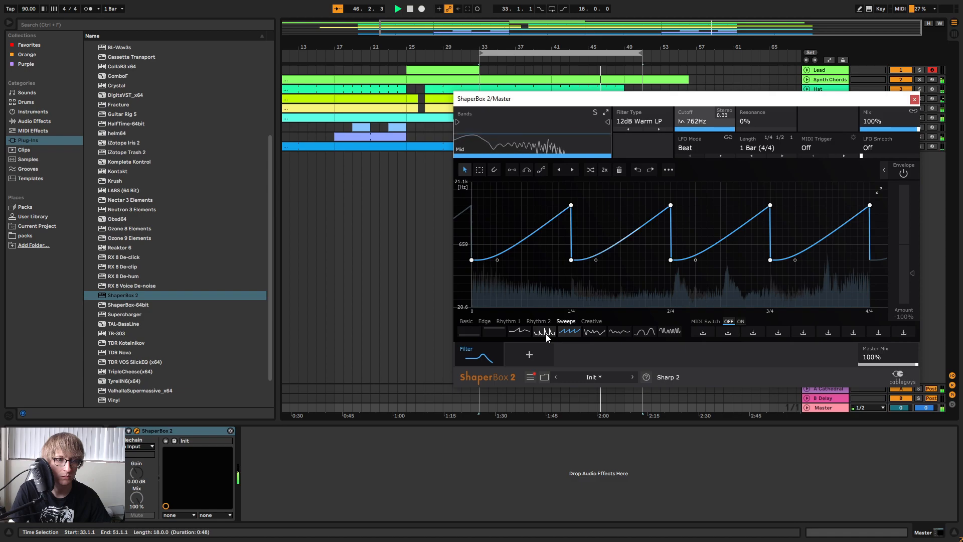
{"action": "left_click", "coordinate": [617, 336]}
Try the Rhythm 4 wave on the filter cutoff and delete its 20.6 Hz points between the start and 2/4.
{"action": "left_click", "coordinate": [509, 323]}
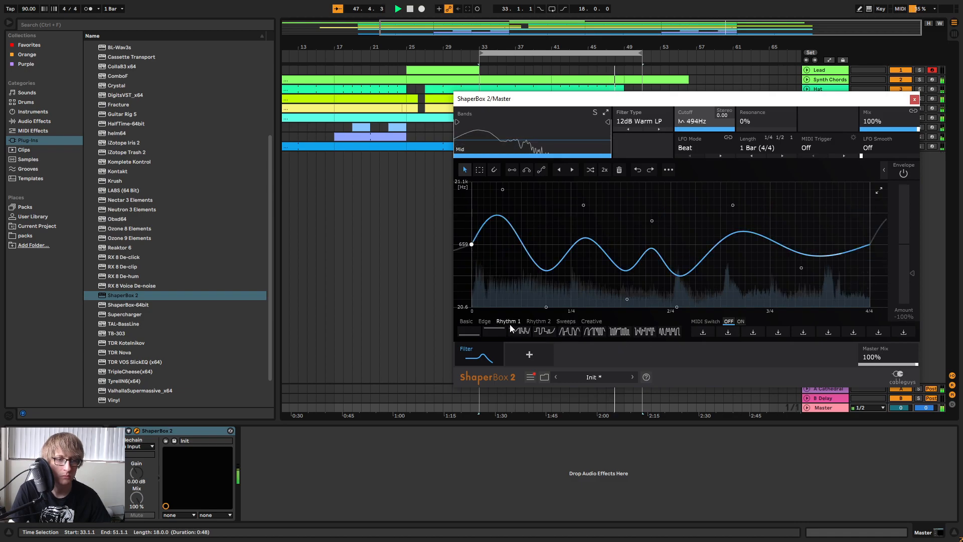
{"action": "left_click", "coordinate": [601, 334]}
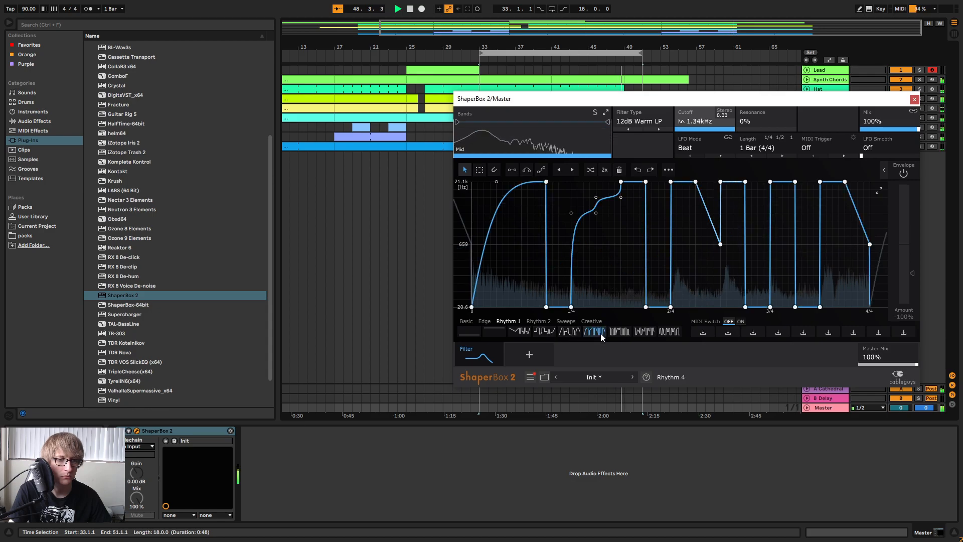
{"action": "key", "text": "space"}
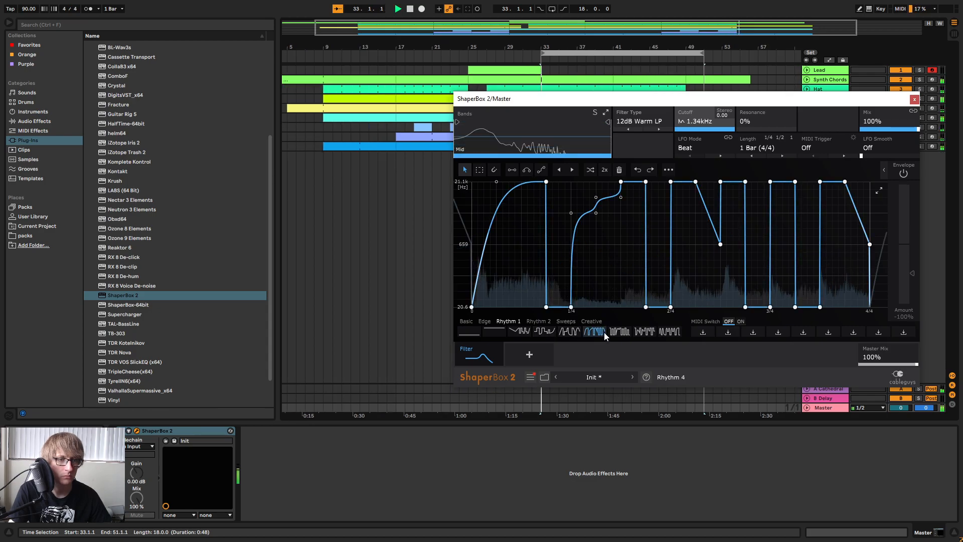
{"action": "left_click_drag", "start_coordinate": [622, 105], "coordinate": [567, 155]}
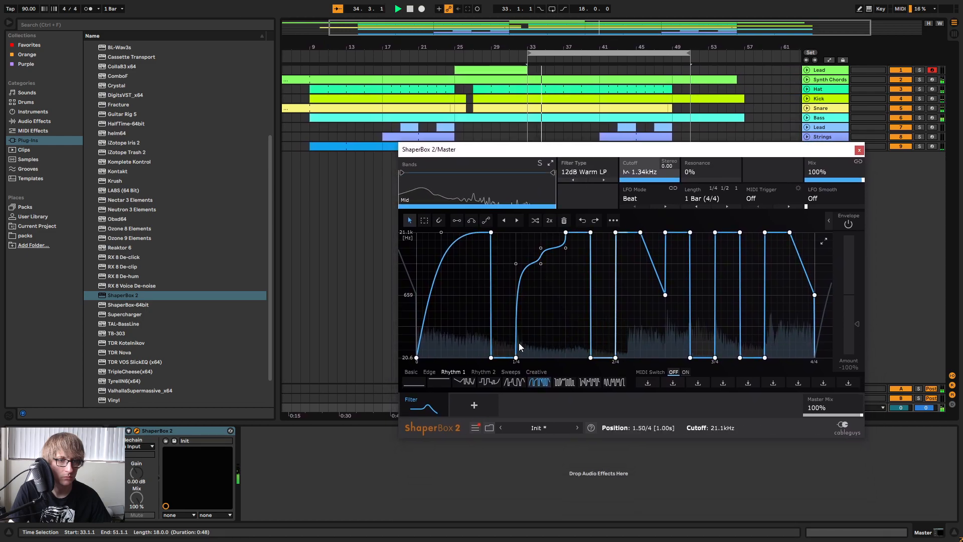
{"action": "double_click", "coordinate": [491, 358]}
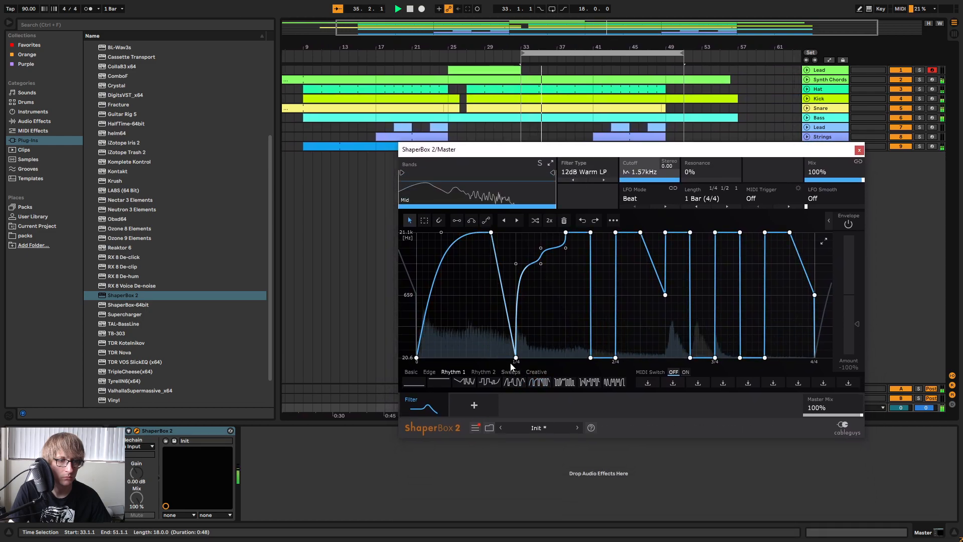
{"action": "double_click", "coordinate": [516, 357]}
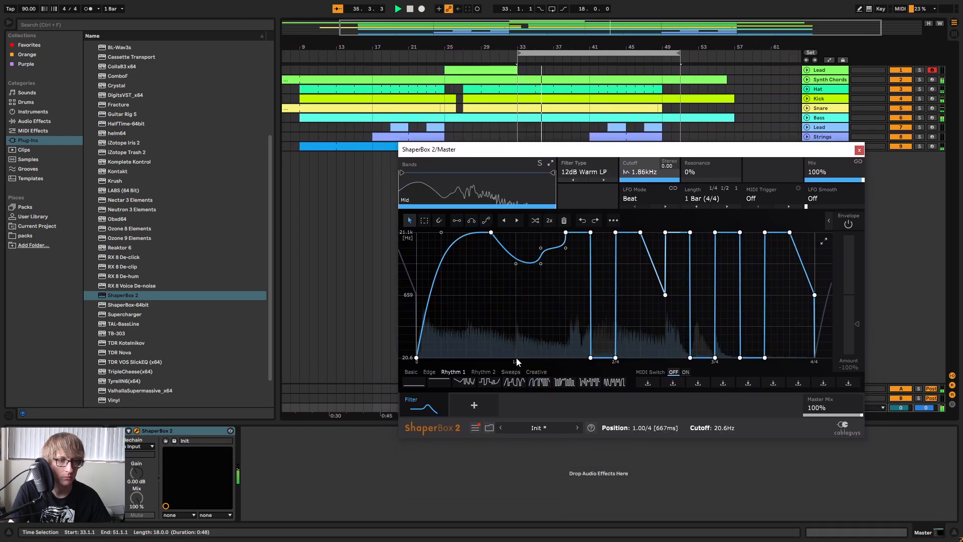
{"action": "double_click", "coordinate": [591, 357]}
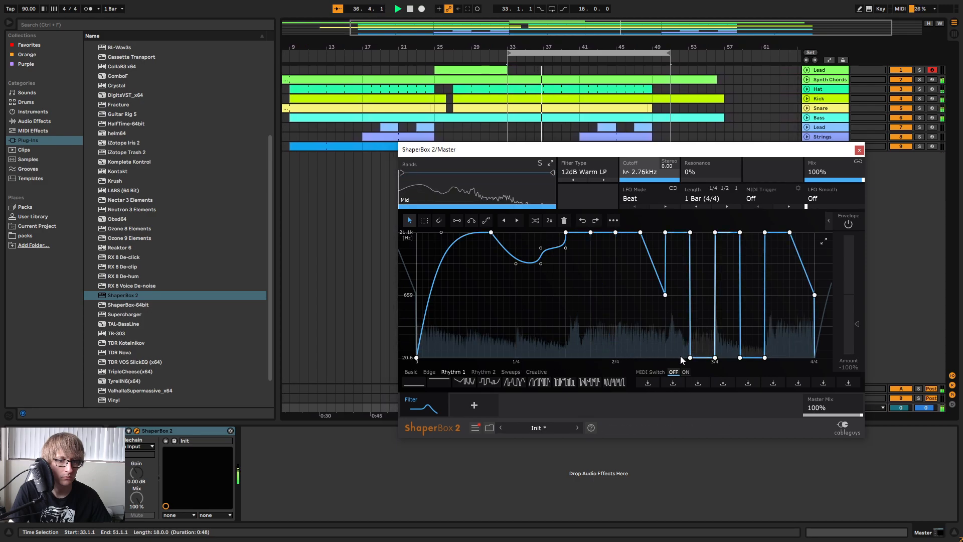
Apply the Rhythm 10 wave to the filter cutoff and play the song from bar 33.
{"action": "left_click", "coordinate": [565, 382]}
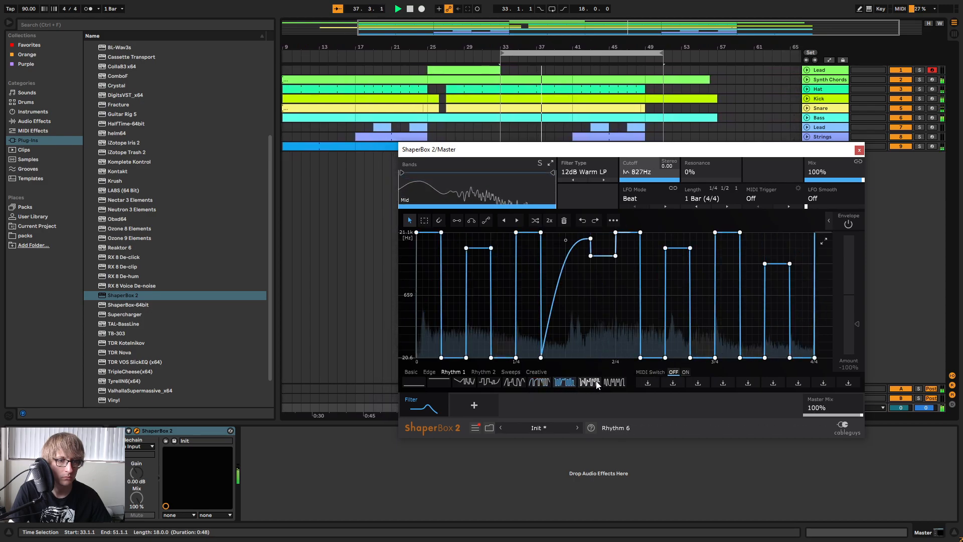
{"action": "left_click", "coordinate": [483, 372]}
{"action": "left_click", "coordinate": [521, 384]}
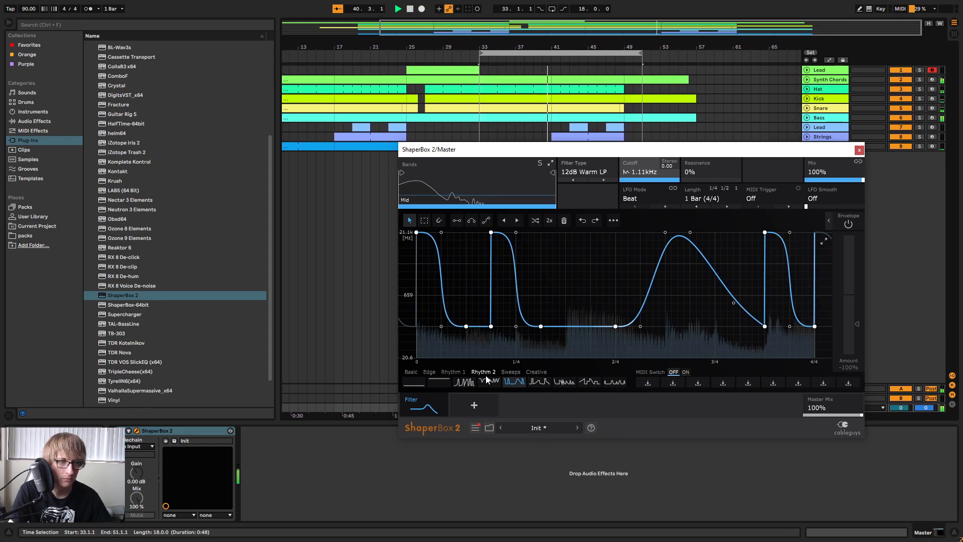
{"action": "key", "text": "space"}
{"action": "key", "text": "space"}
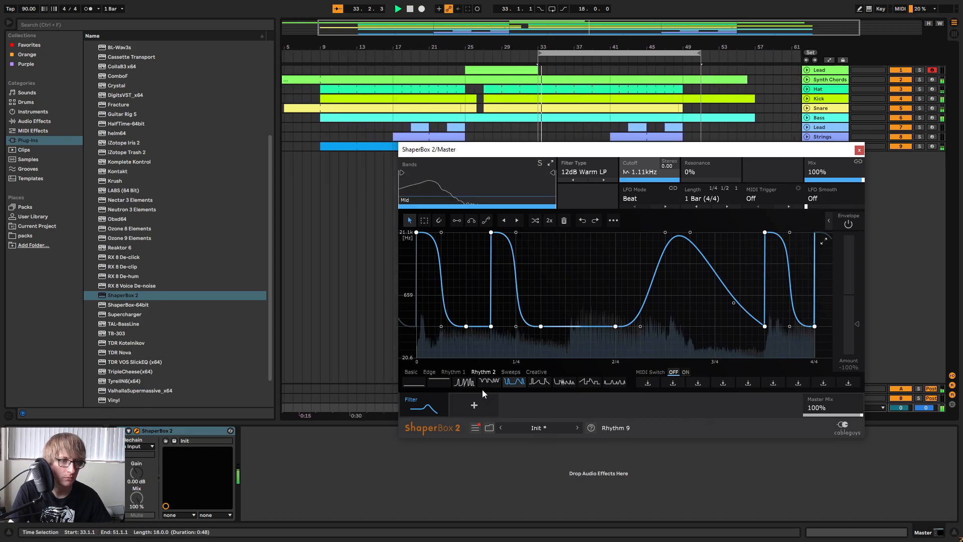
{"action": "left_click", "coordinate": [513, 55]}
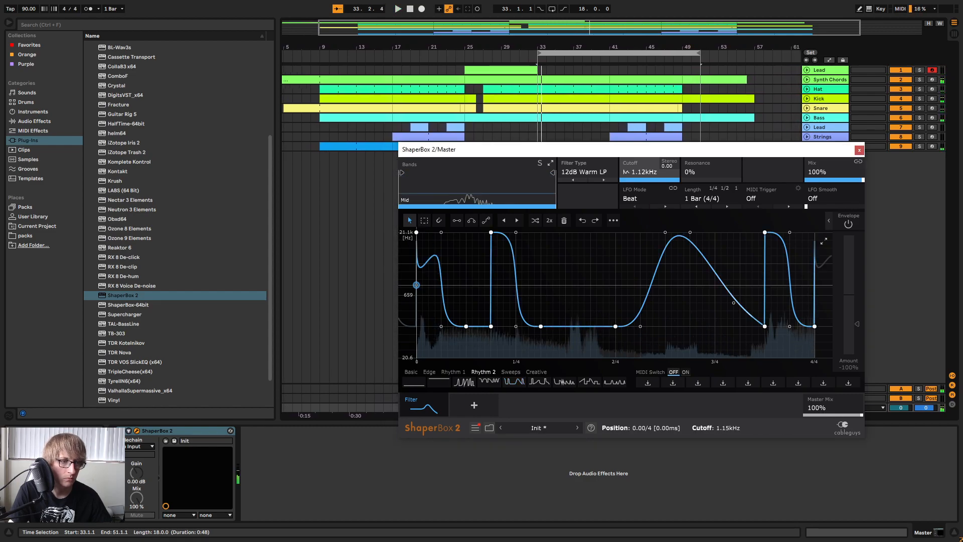
{"action": "key", "text": "space"}
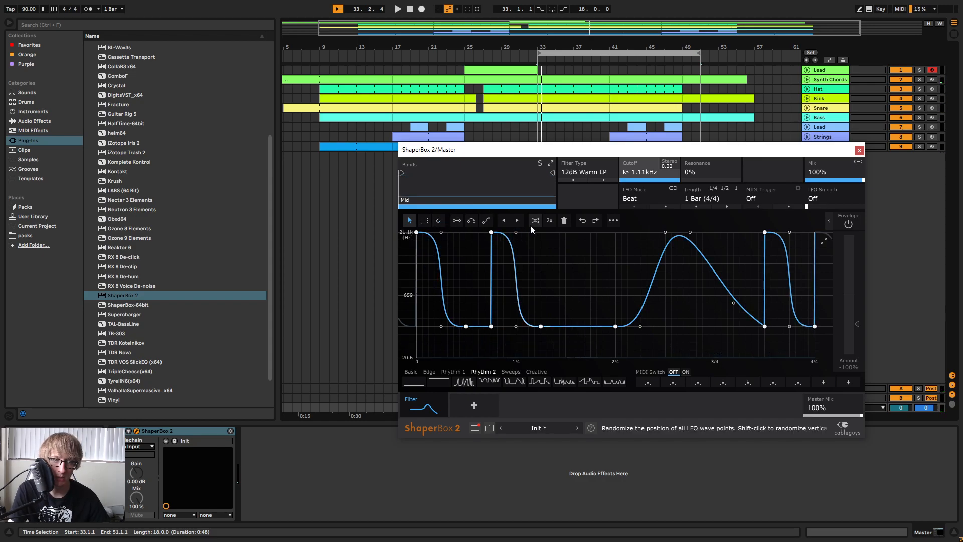
Select the wave points from the start to just past 1/4 and play the song from bar 1.
{"action": "left_click", "coordinate": [424, 221]}
{"action": "left_click_drag", "start_coordinate": [416, 232], "coordinate": [542, 328]}
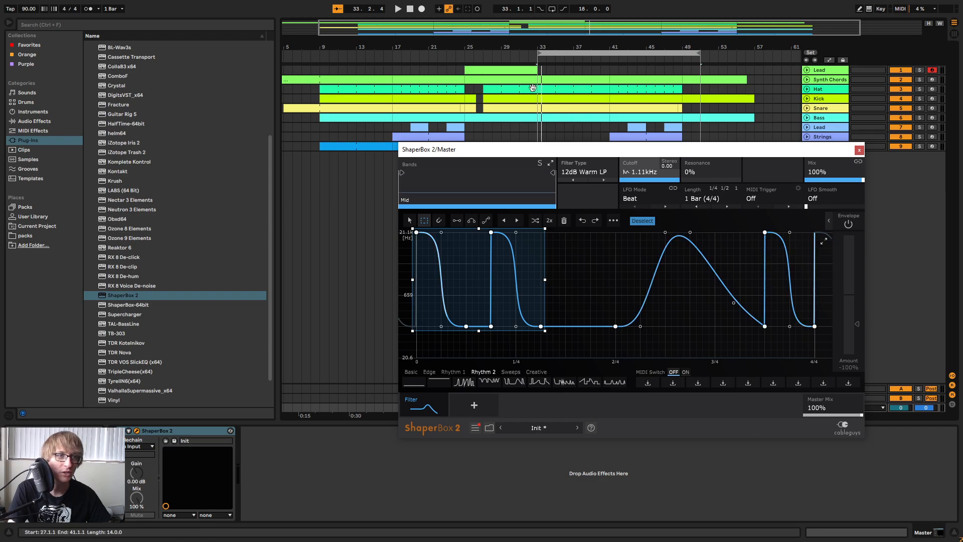
{"action": "left_click", "coordinate": [411, 9]}
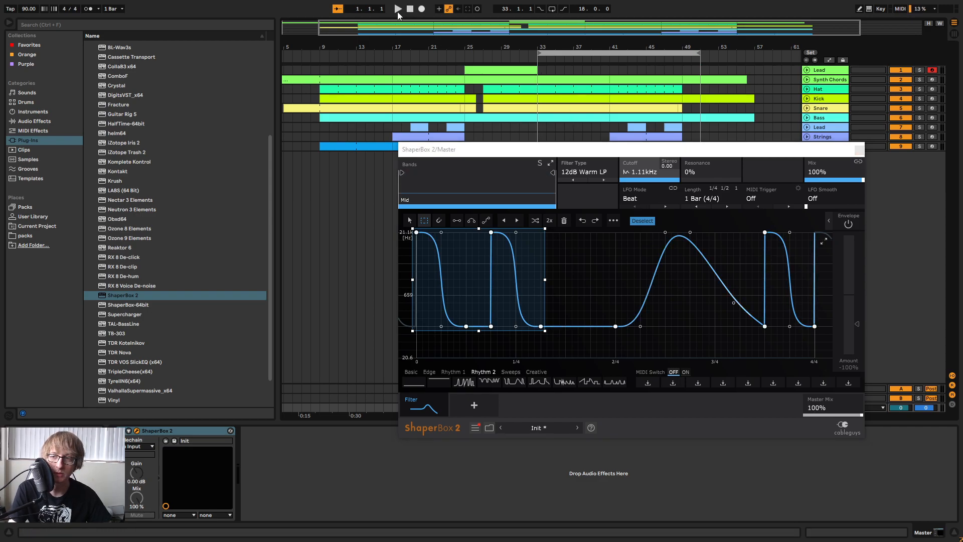
{"action": "left_click", "coordinate": [397, 9]}
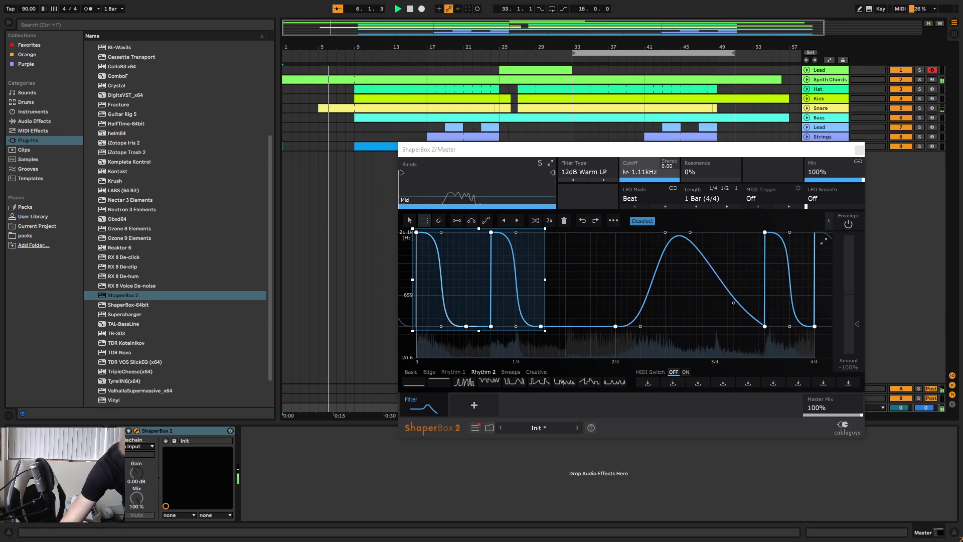
{"action": "key", "text": "ctrl+l"}
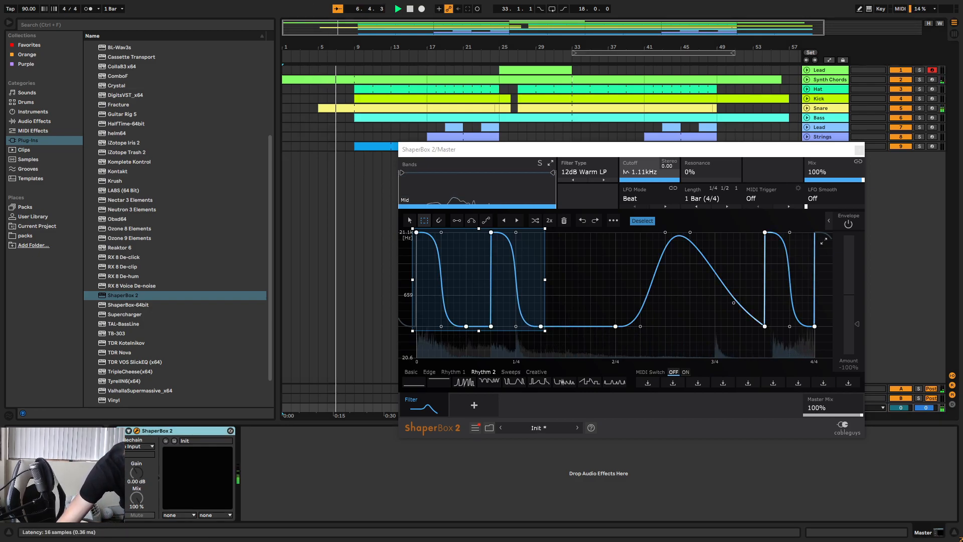
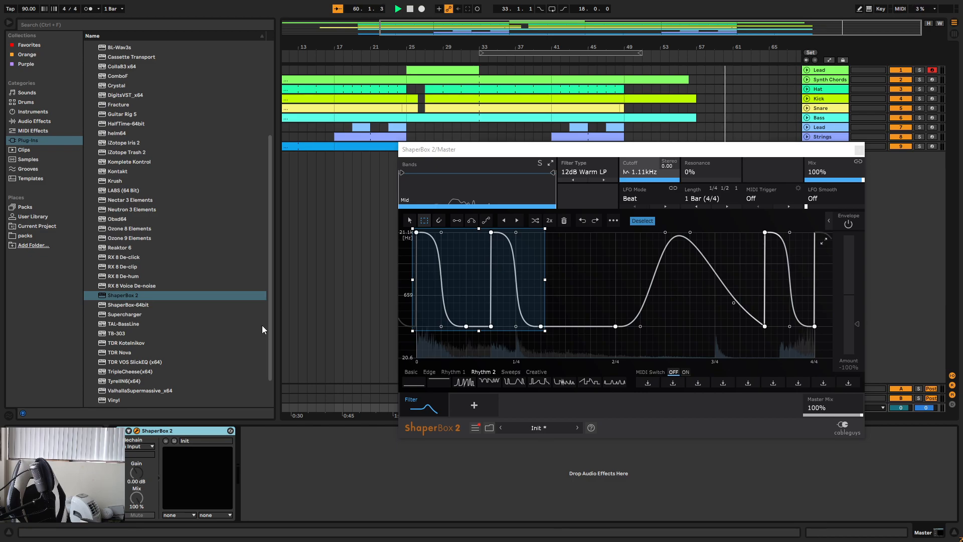
Start playback from bar 33 and close the ShaperBox 2 window.
{"action": "left_click", "coordinate": [402, 12]}
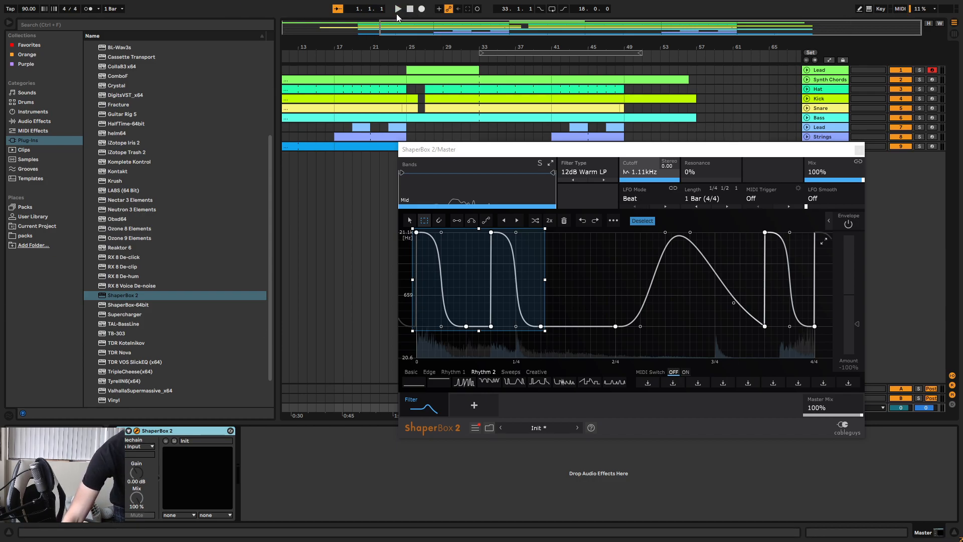
{"action": "left_click", "coordinate": [397, 12]}
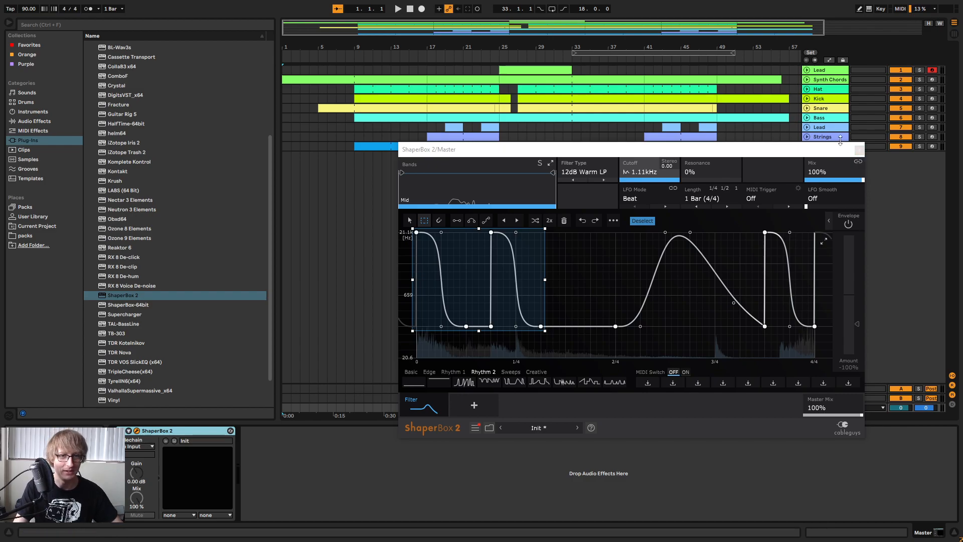
{"action": "left_click_drag", "start_coordinate": [857, 148], "coordinate": [897, 225]}
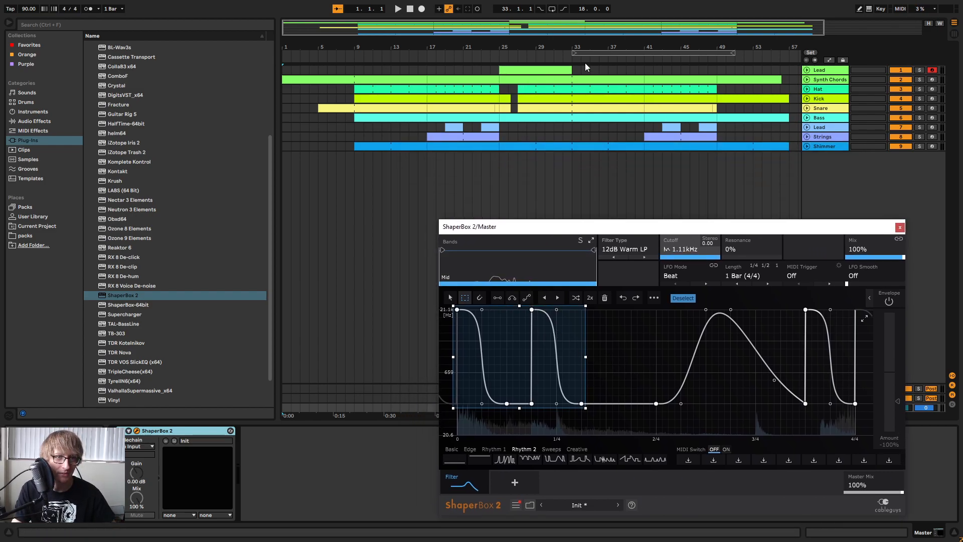
{"action": "left_click", "coordinate": [569, 61]}
{"action": "left_click", "coordinate": [901, 227]}
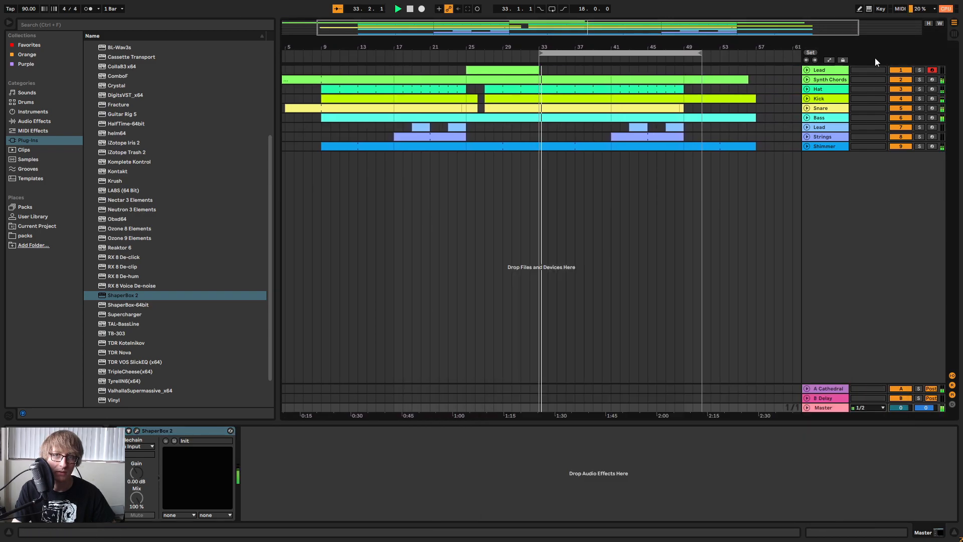
Draw Device On automation for ShaperBox 2 on the Master track, switched on from bar 33 to bar 42, and play from bar 33.
{"action": "left_click", "coordinate": [859, 9]}
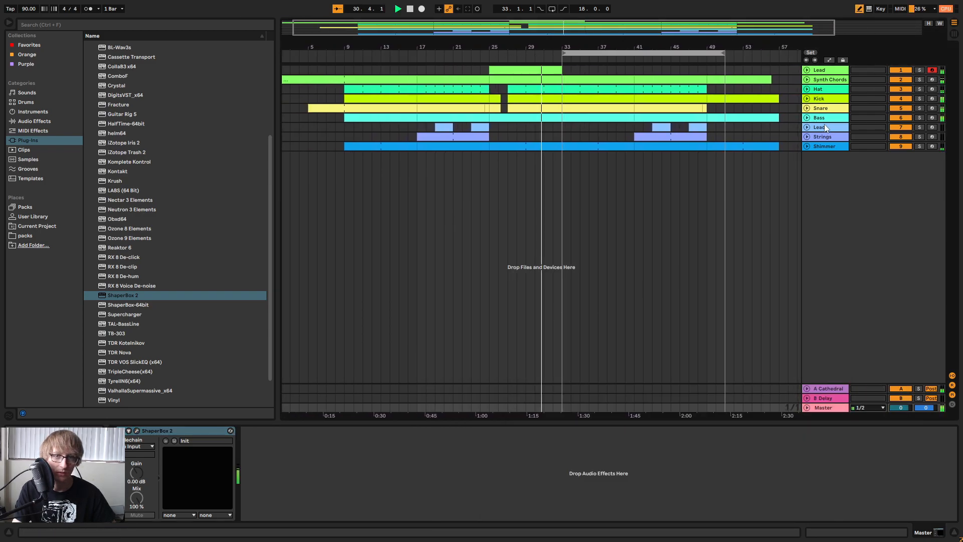
{"action": "left_click", "coordinate": [806, 407]}
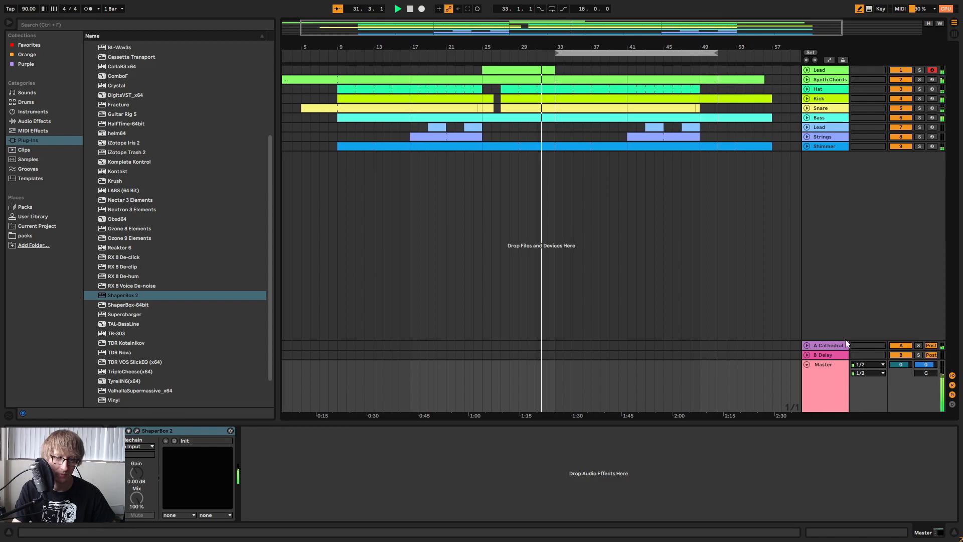
{"action": "key", "text": "a"}
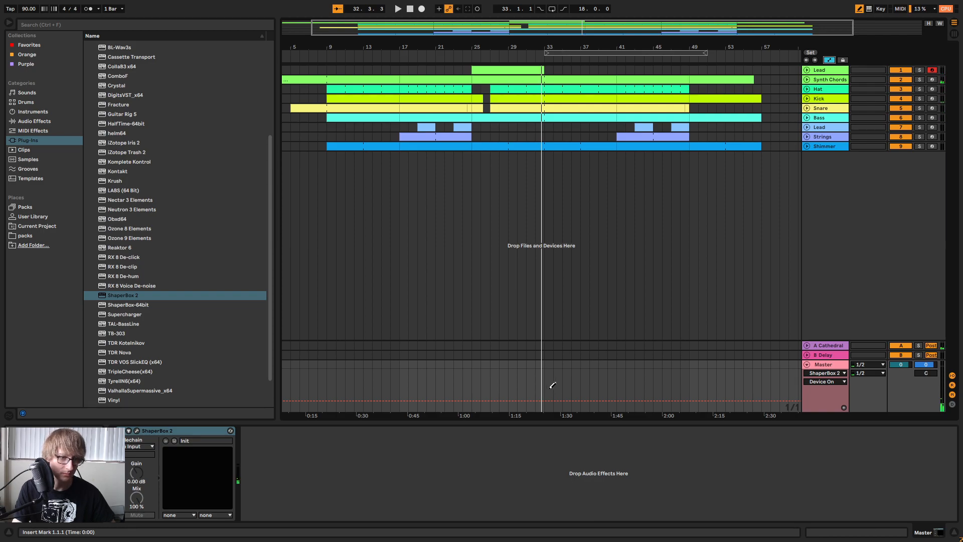
{"action": "key", "text": "space"}
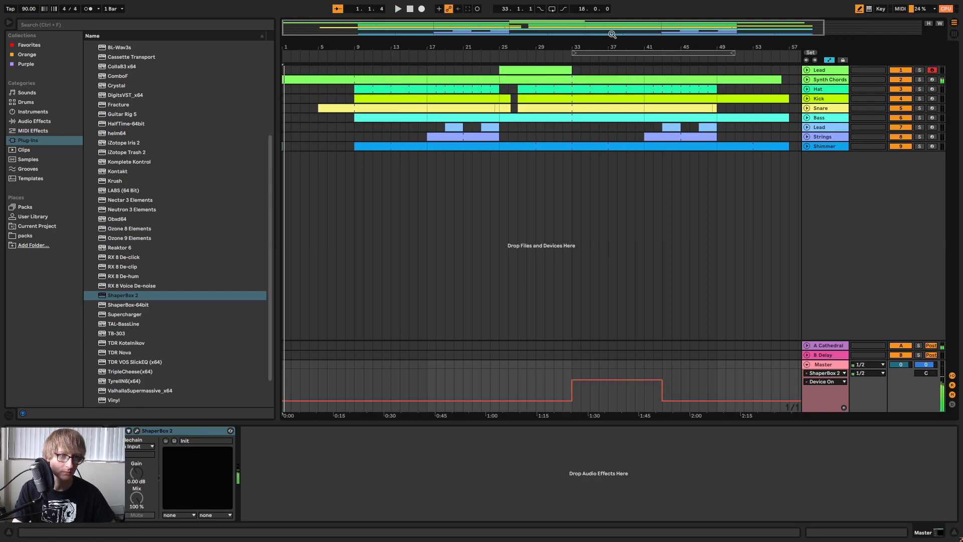
{"action": "left_click", "coordinate": [602, 52]}
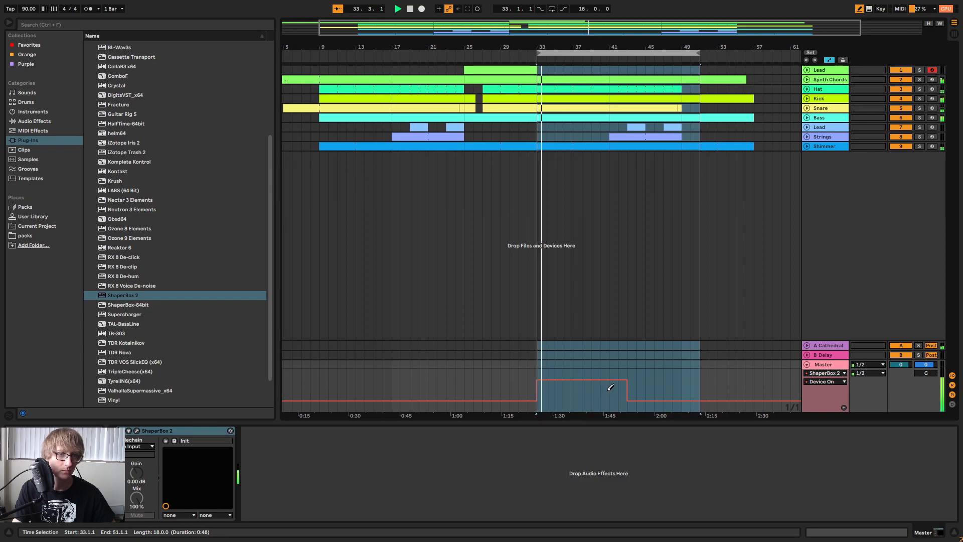
{"action": "left_click", "coordinate": [627, 398]}
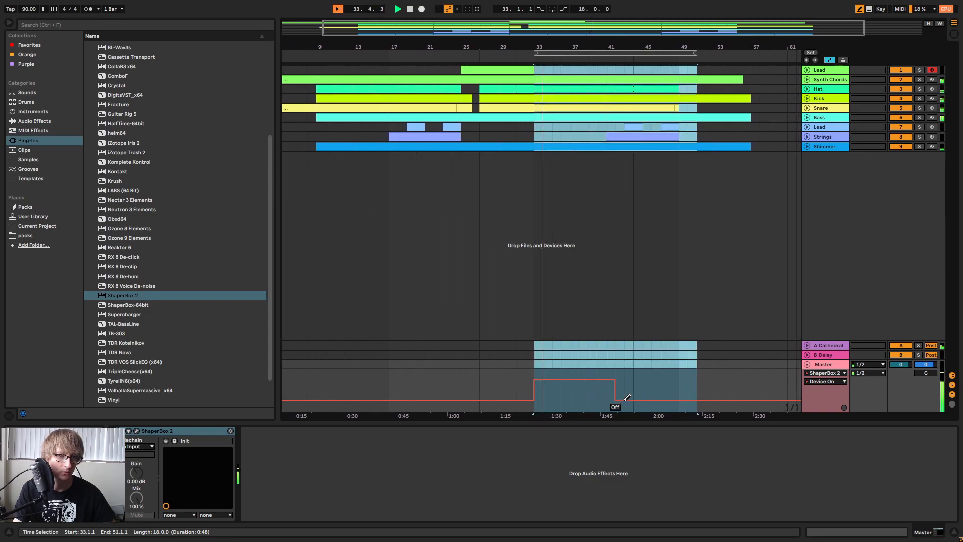
Reopen ShaperBox 2 from the Master track, select the wave section from the start to about 1/4 and copy the wave.
{"action": "double_click", "coordinate": [829, 366]}
{"action": "left_click", "coordinate": [137, 431]}
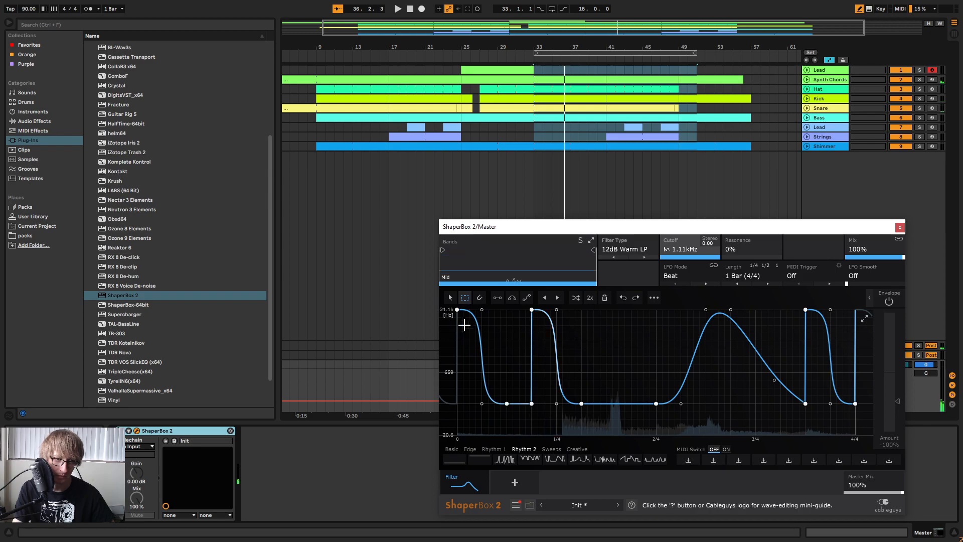
{"action": "left_click_drag", "start_coordinate": [463, 347], "coordinate": [561, 410]}
{"action": "left_click_drag", "start_coordinate": [457, 309], "coordinate": [563, 403]}
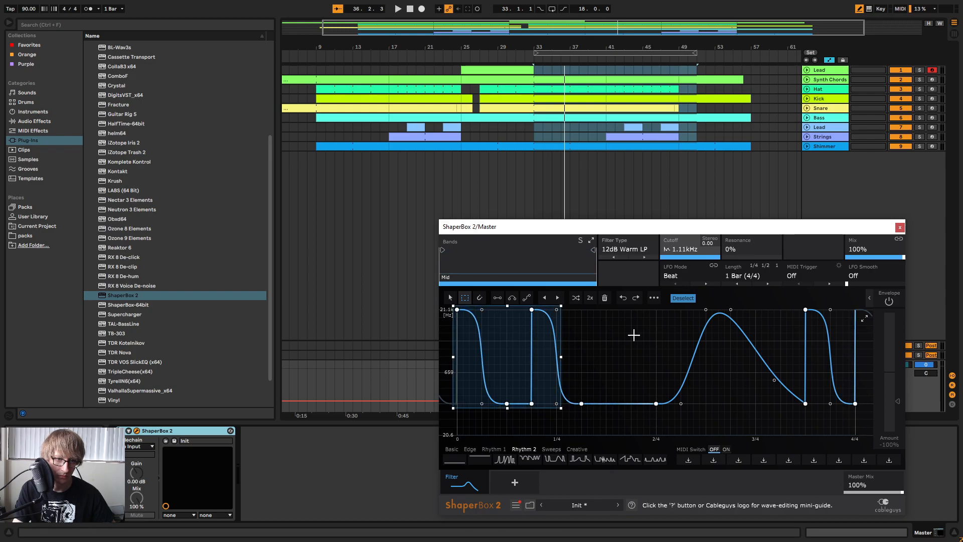
{"action": "left_click", "coordinate": [653, 298]}
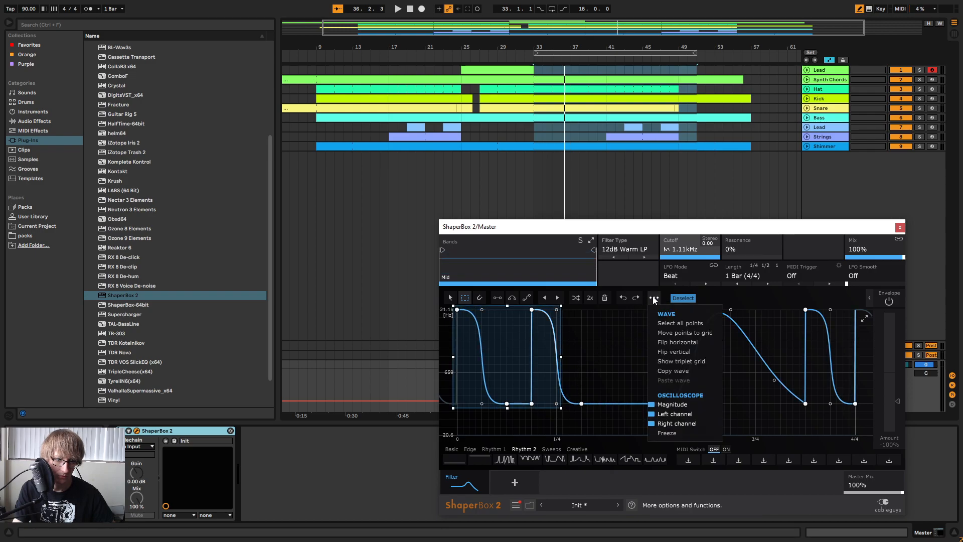
{"action": "left_click", "coordinate": [675, 371]}
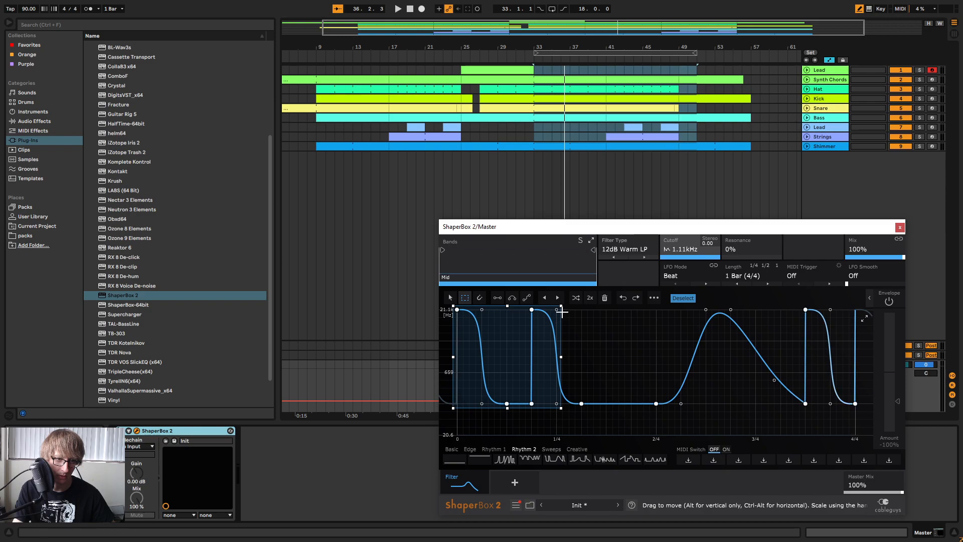
Try to paste the copied wave onto the section between 1/4 and 2/4.
{"action": "left_click", "coordinate": [558, 314]}
{"action": "left_click_drag", "start_coordinate": [557, 310], "coordinate": [660, 393]}
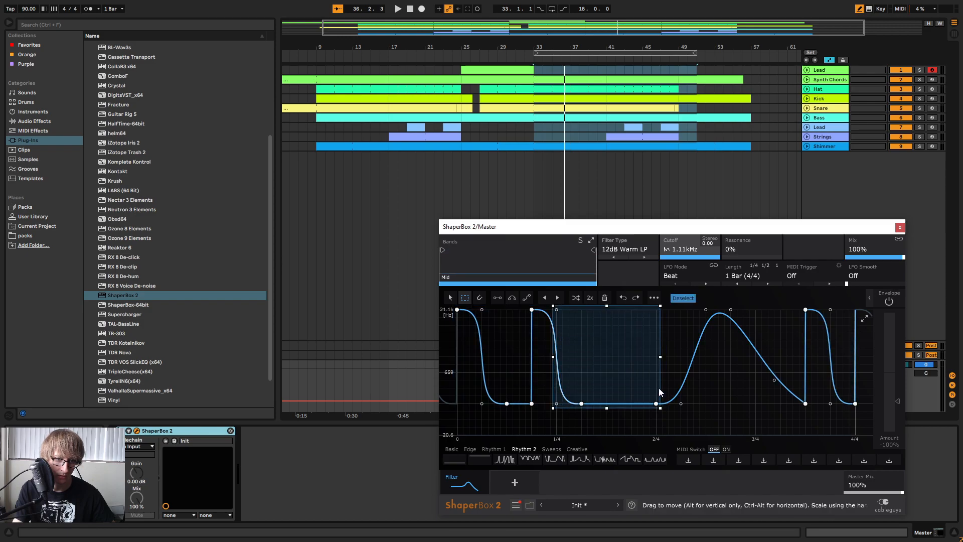
{"action": "left_click", "coordinate": [653, 298]}
{"action": "left_click", "coordinate": [683, 381]}
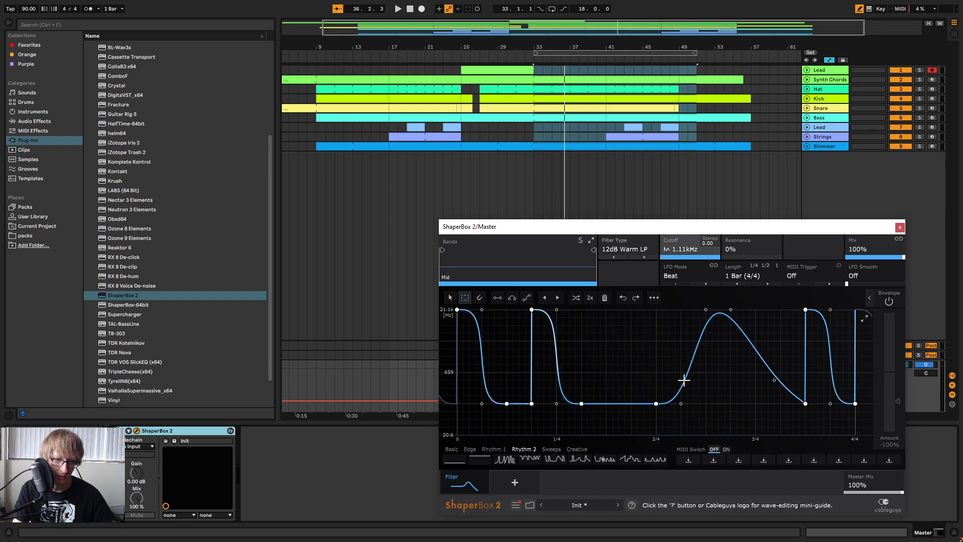
Play the song from bar 33 to audition the cutoff wave and look through the wave and oscilloscope options.
{"action": "key", "text": "space"}
{"action": "left_click", "coordinate": [654, 298]}
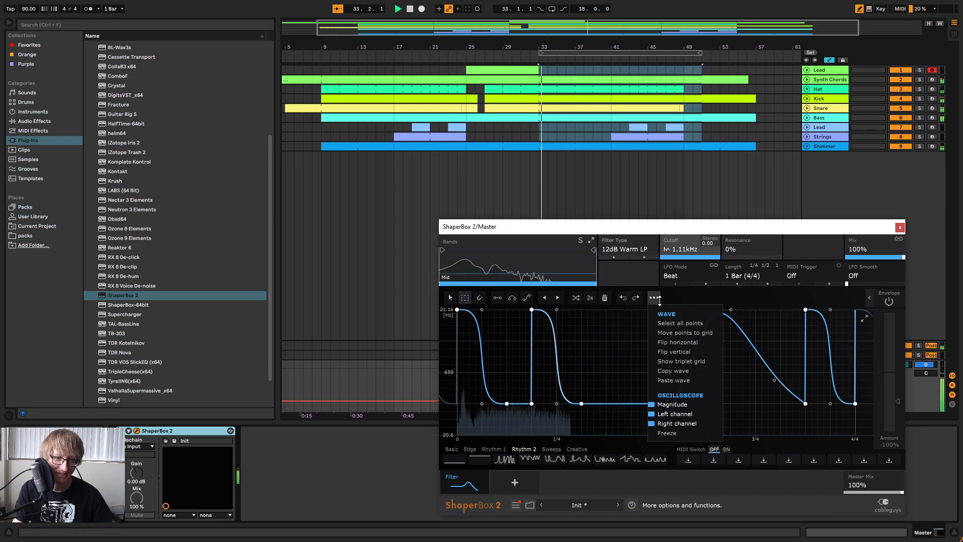
{"action": "left_click", "coordinate": [687, 415]}
{"action": "left_click", "coordinate": [654, 298]}
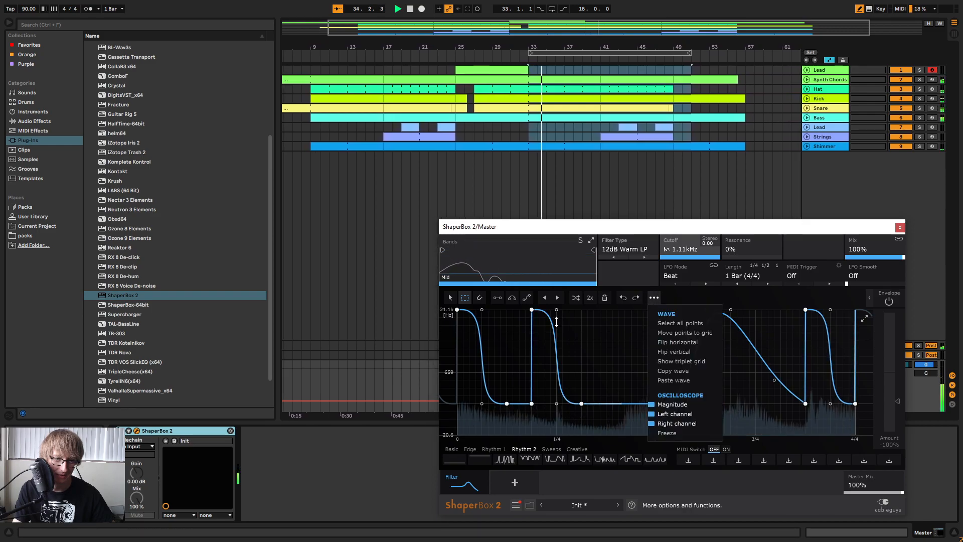
{"action": "left_click", "coordinate": [556, 321]}
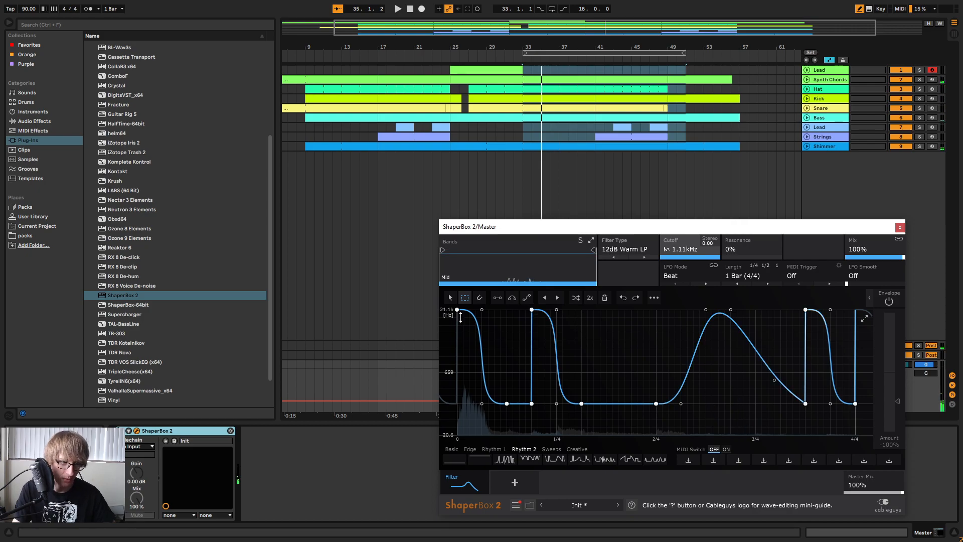
{"action": "key", "text": "space"}
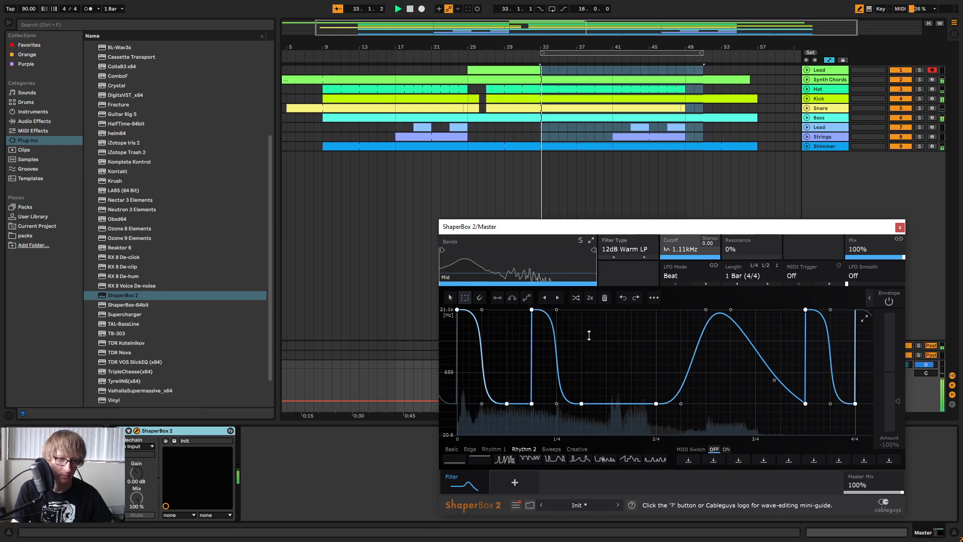
Try to paste the copied wave onto a selected section around 2/4.
{"action": "left_click_drag", "start_coordinate": [605, 312], "coordinate": [708, 405]}
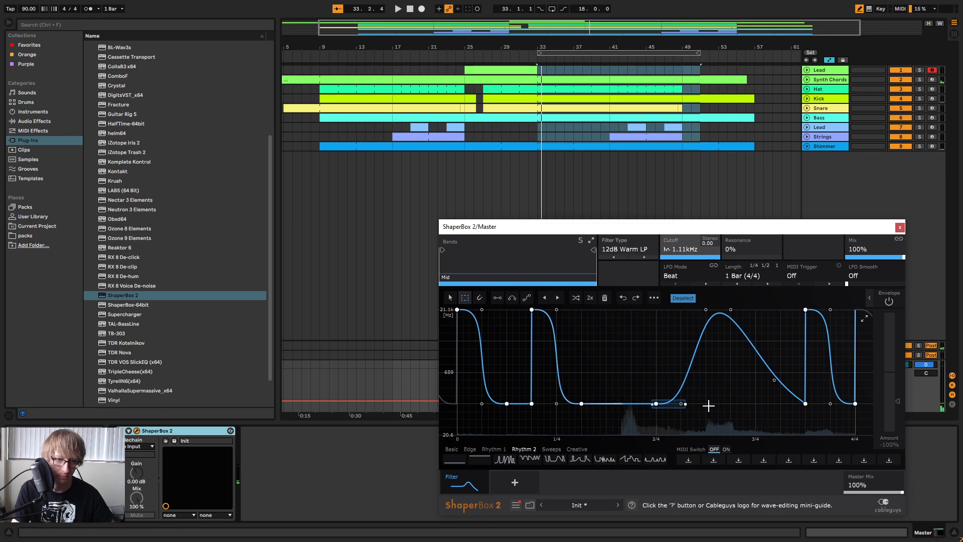
{"action": "left_click_drag", "start_coordinate": [606, 310], "coordinate": [715, 407]}
{"action": "right_click", "coordinate": [606, 315]}
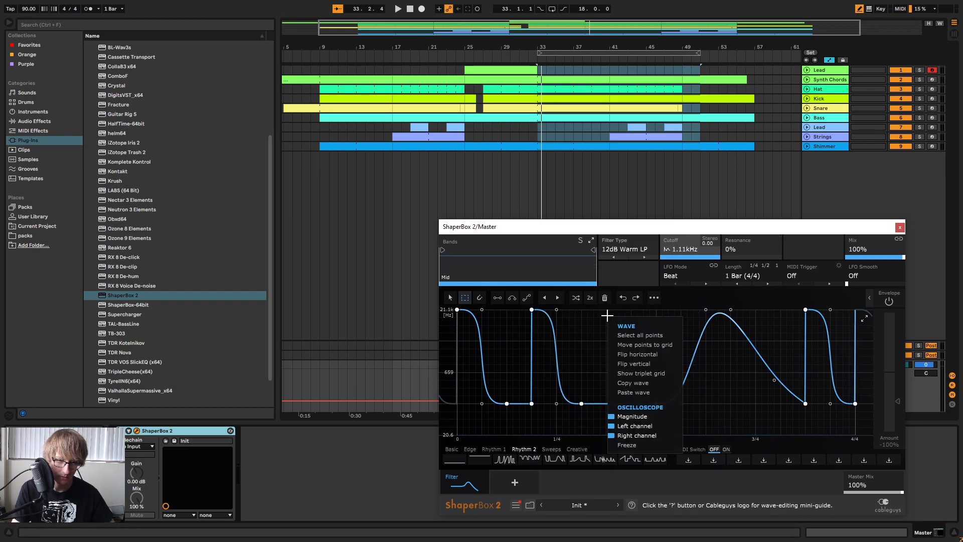
{"action": "left_click", "coordinate": [633, 394]}
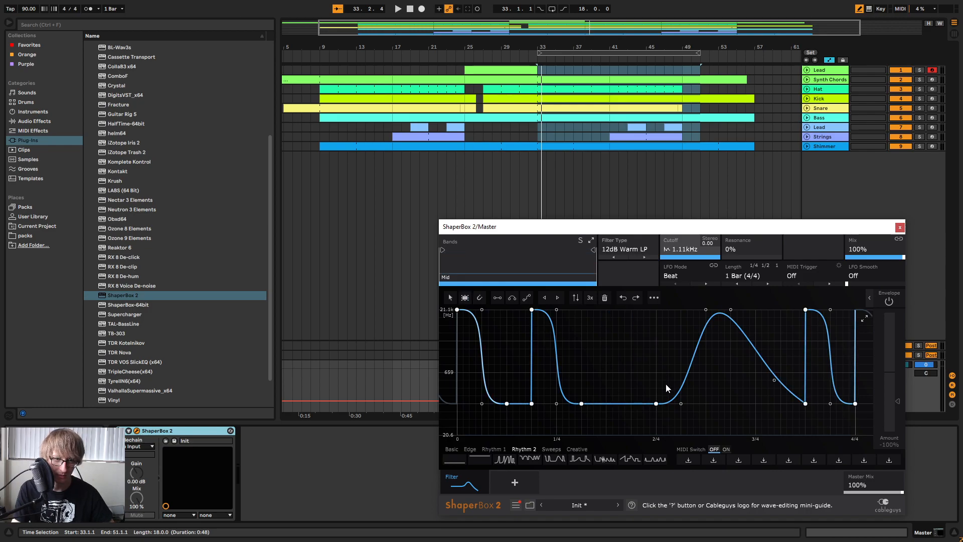
{"action": "right_click", "coordinate": [617, 336]}
{"action": "left_click", "coordinate": [601, 320]}
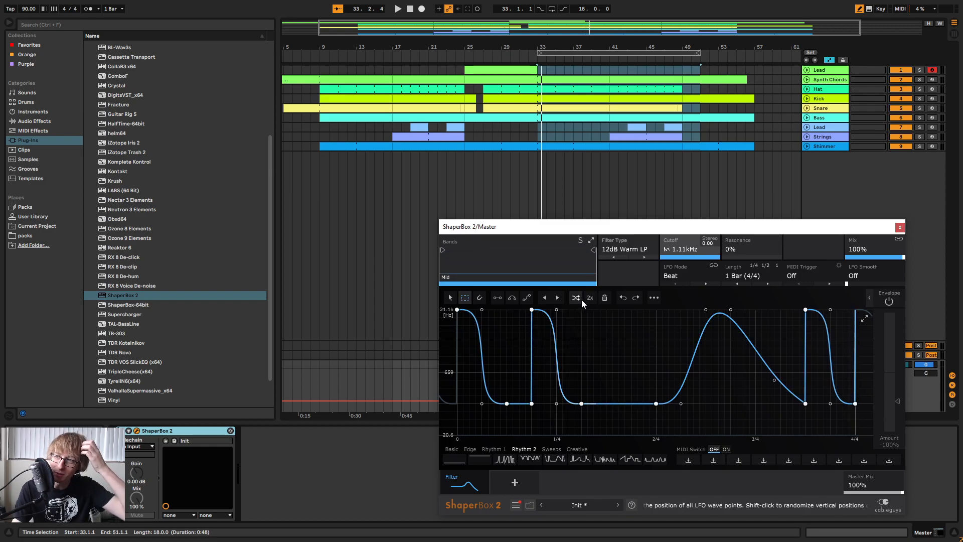
Select the wave points from the start to just past 1/4 again and copy the wave.
{"action": "left_click_drag", "start_coordinate": [669, 234], "coordinate": [600, 195]}
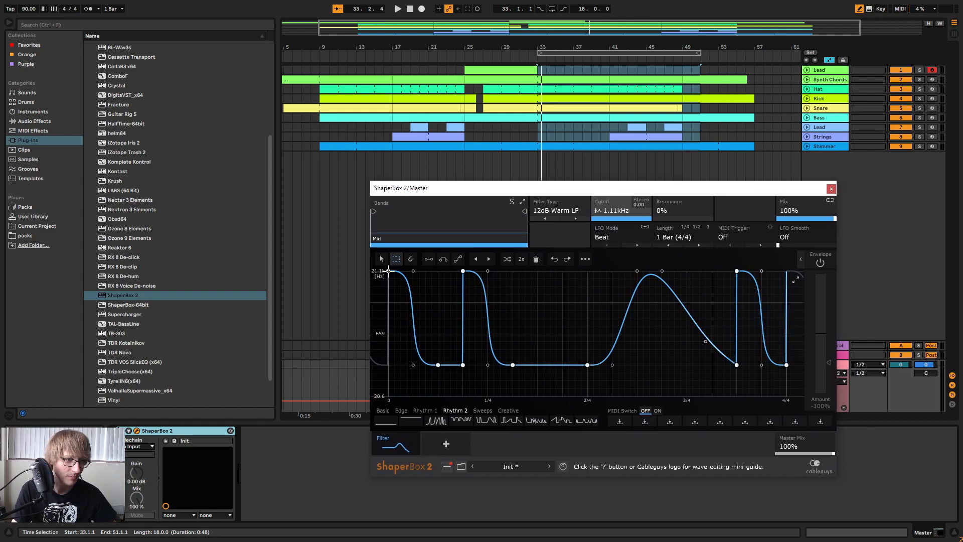
{"action": "left_click_drag", "start_coordinate": [388, 271], "coordinate": [515, 366]}
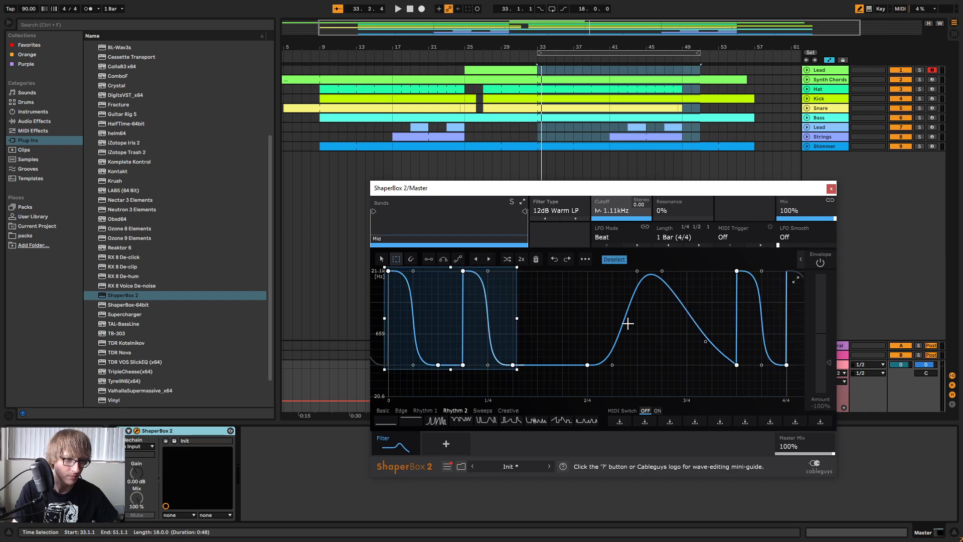
{"action": "left_click", "coordinate": [585, 259]}
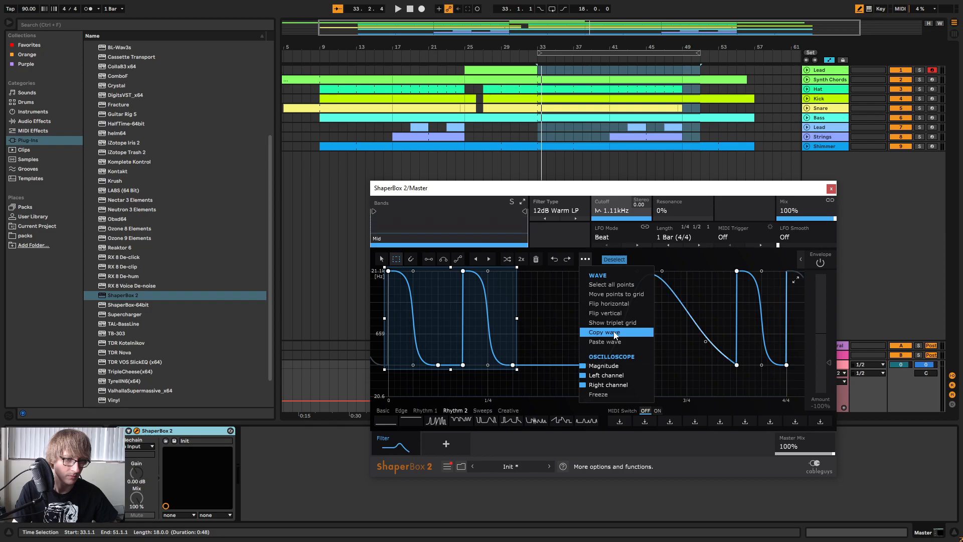
{"action": "left_click", "coordinate": [614, 334]}
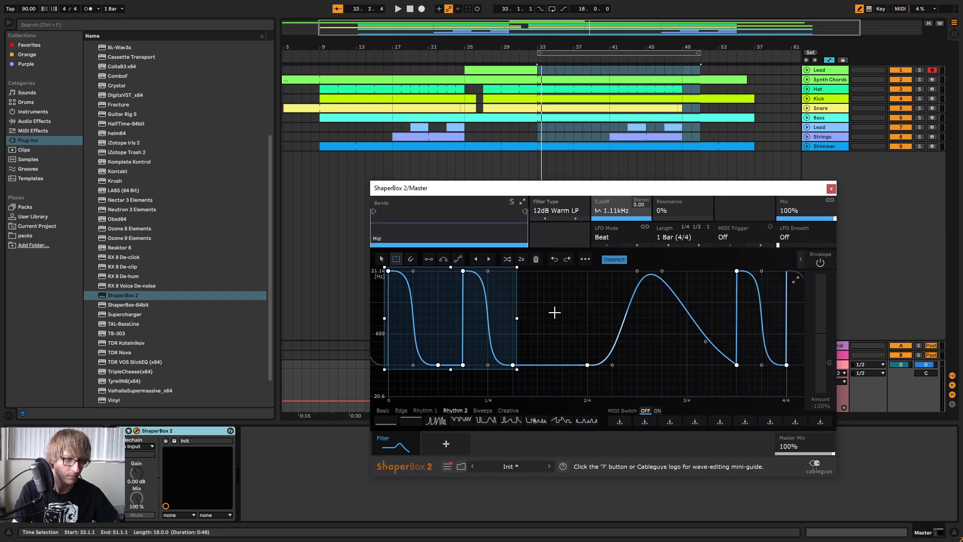
Try to paste the copied wave, first directly and again onto a selection from 1/4 to just before 3/4.
{"action": "left_click", "coordinate": [588, 260]}
{"action": "left_click", "coordinate": [614, 343]}
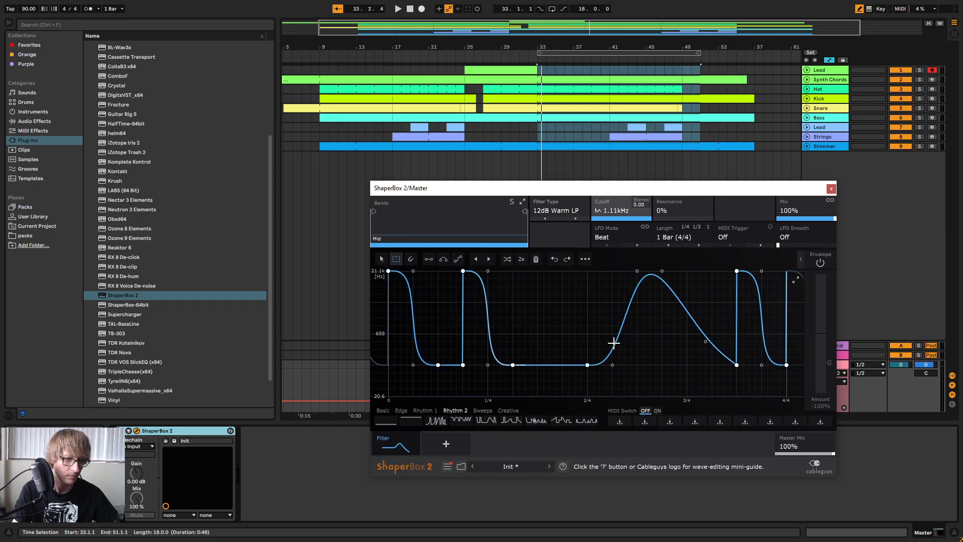
{"action": "left_click_drag", "start_coordinate": [513, 271], "coordinate": [617, 366]}
{"action": "left_click_drag", "start_coordinate": [486, 270], "coordinate": [667, 366]}
{"action": "left_click", "coordinate": [585, 258]}
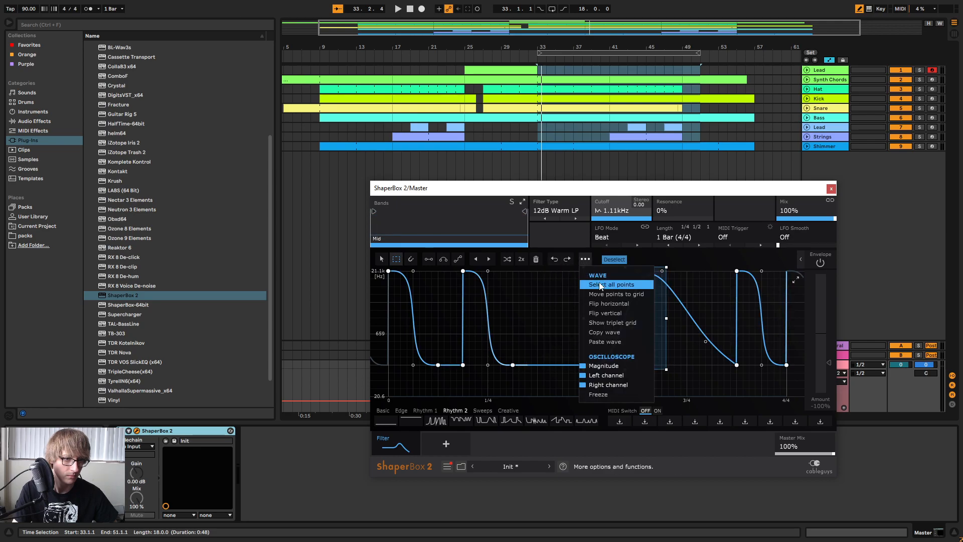
{"action": "left_click", "coordinate": [623, 340]}
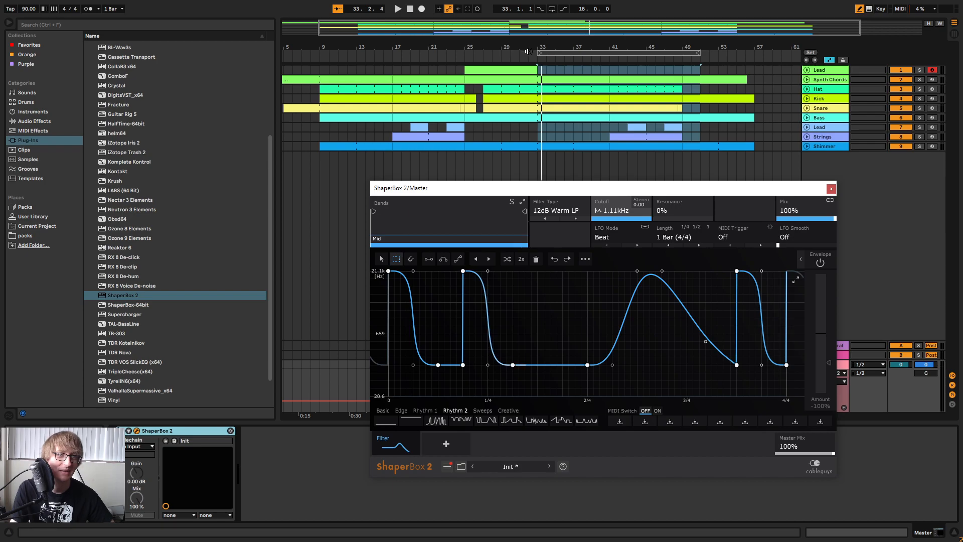
Play from bar 33, remove the low wave point directly below the second peak, and bend the rise into that peak into an upward curve.
{"action": "left_click", "coordinate": [555, 54]}
{"action": "key", "text": "space"}
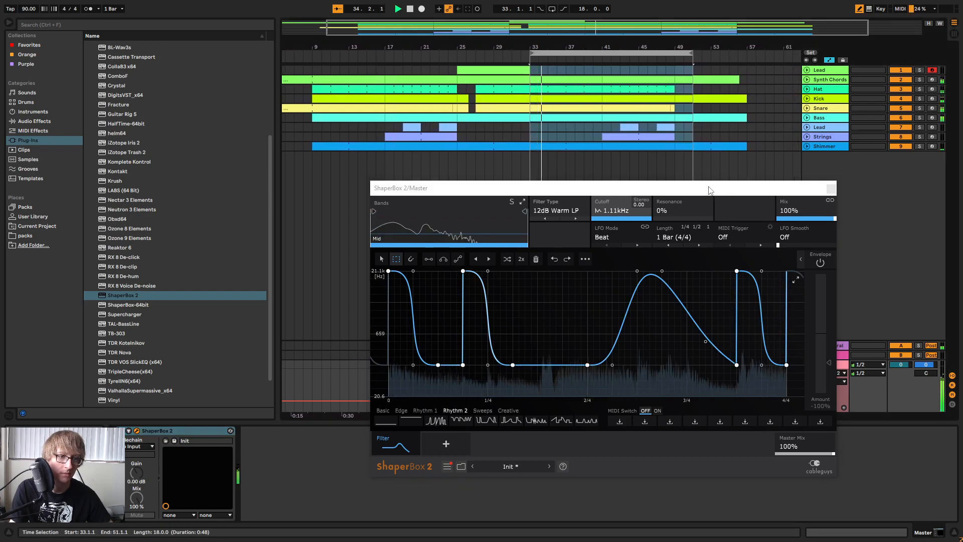
{"action": "left_click", "coordinate": [463, 366]}
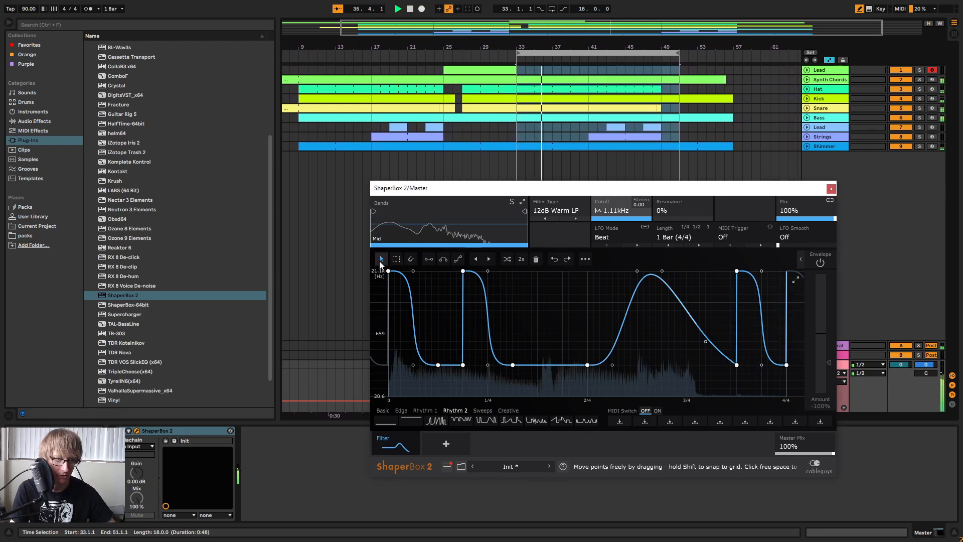
{"action": "left_click_drag", "start_coordinate": [463, 364], "coordinate": [441, 360]}
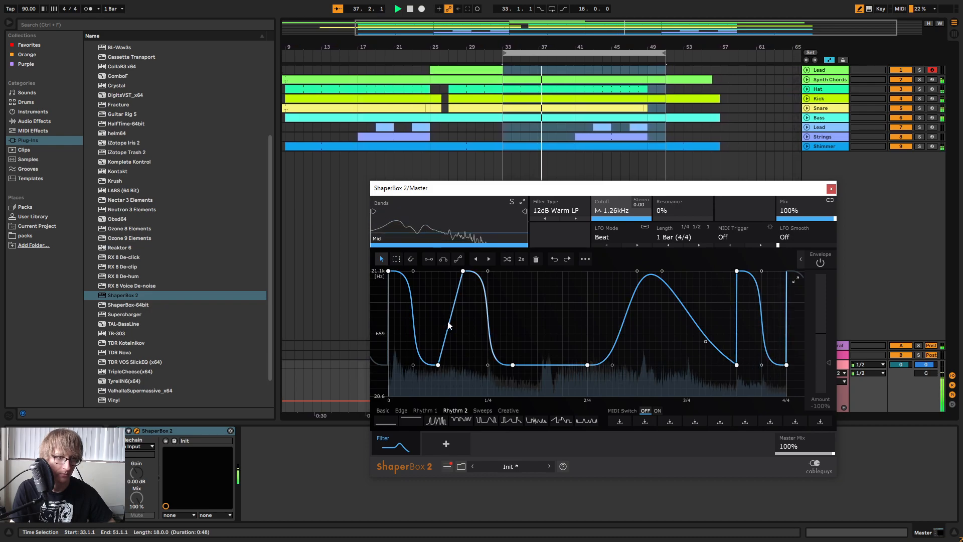
{"action": "left_click_drag", "start_coordinate": [451, 325], "coordinate": [462, 340]}
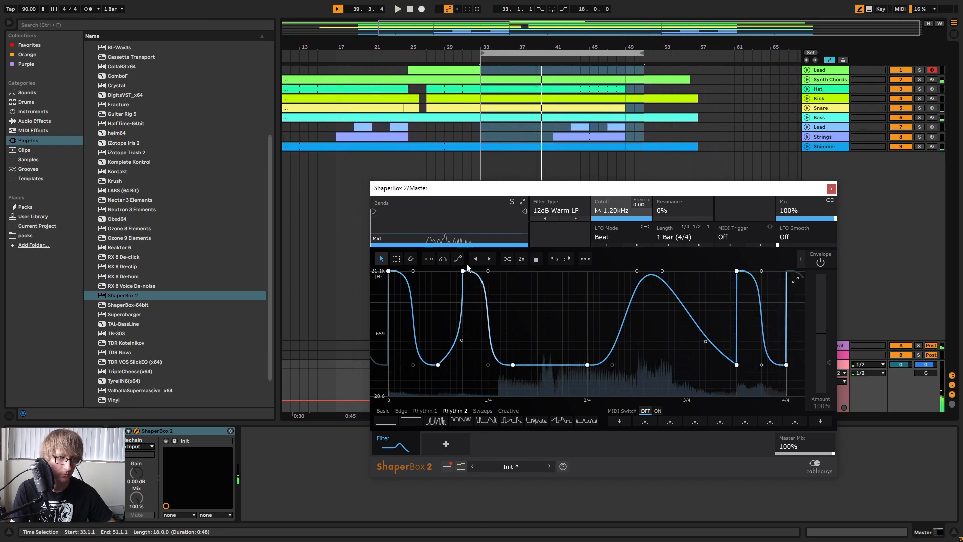
Play from bar 33 and draw a flat full-height block into the cutoff wave from about 1.5/4 to 1.75/4.
{"action": "left_click", "coordinate": [428, 260]}
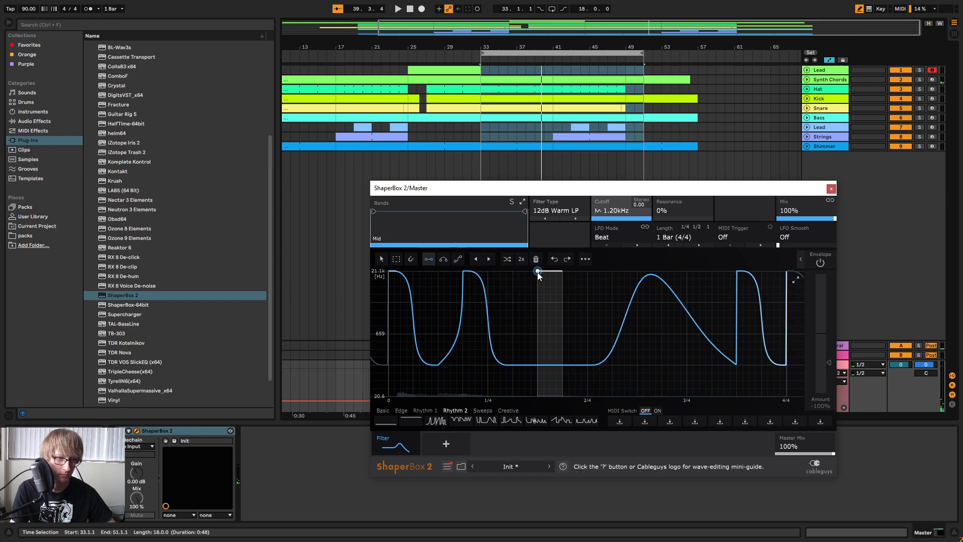
{"action": "key", "text": "space"}
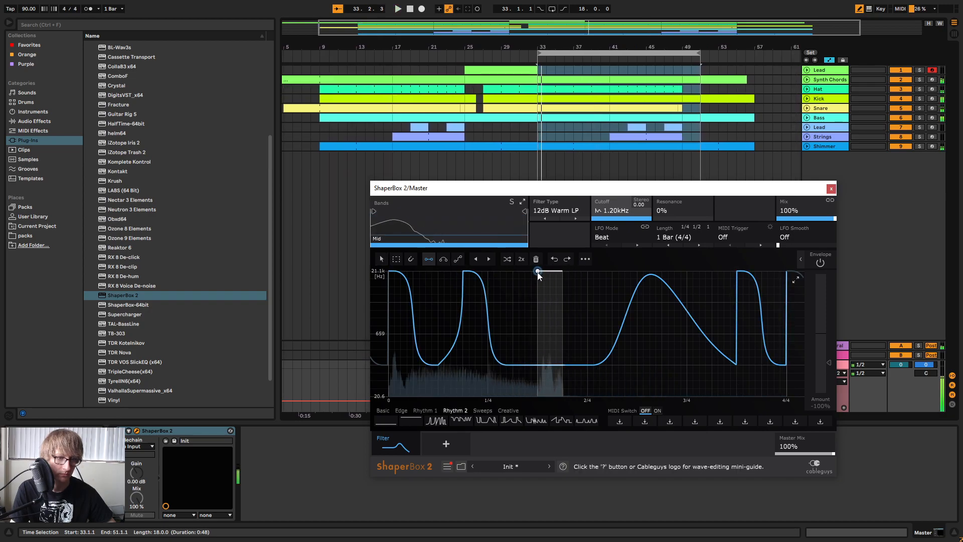
{"action": "left_click", "coordinate": [564, 275]}
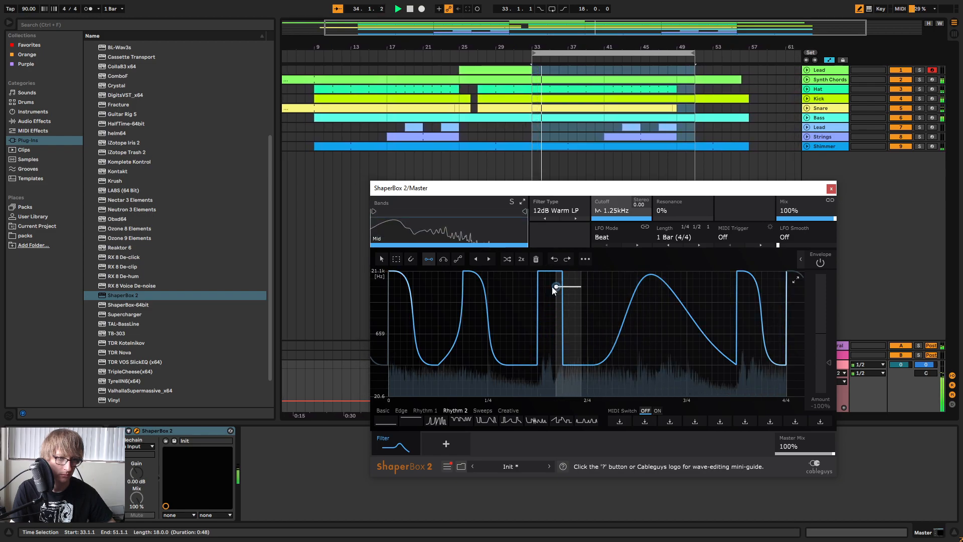
Remove the new block's two low points and its second high point, and bend the rise into its peak into an upward curve.
{"action": "left_click", "coordinate": [396, 260]}
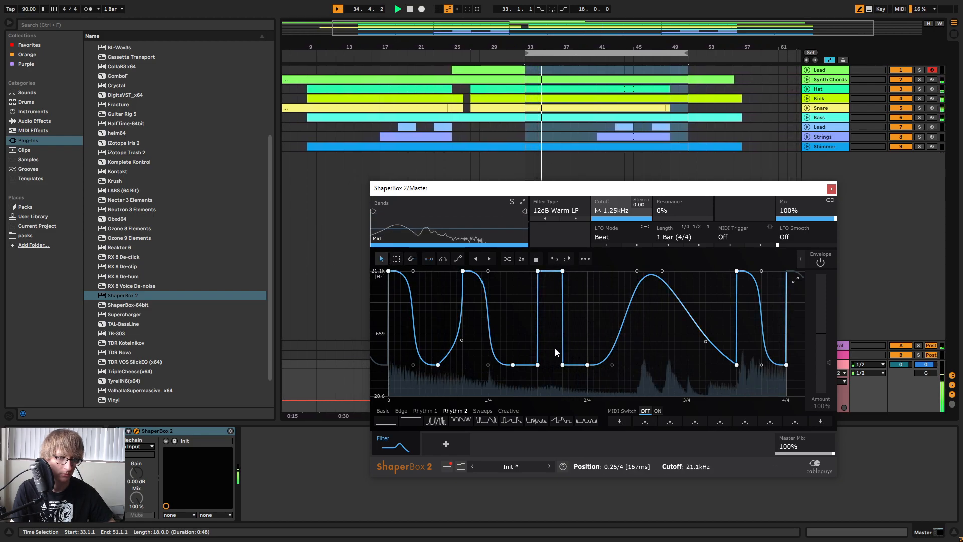
{"action": "left_click_drag", "start_coordinate": [537, 365], "coordinate": [546, 335]}
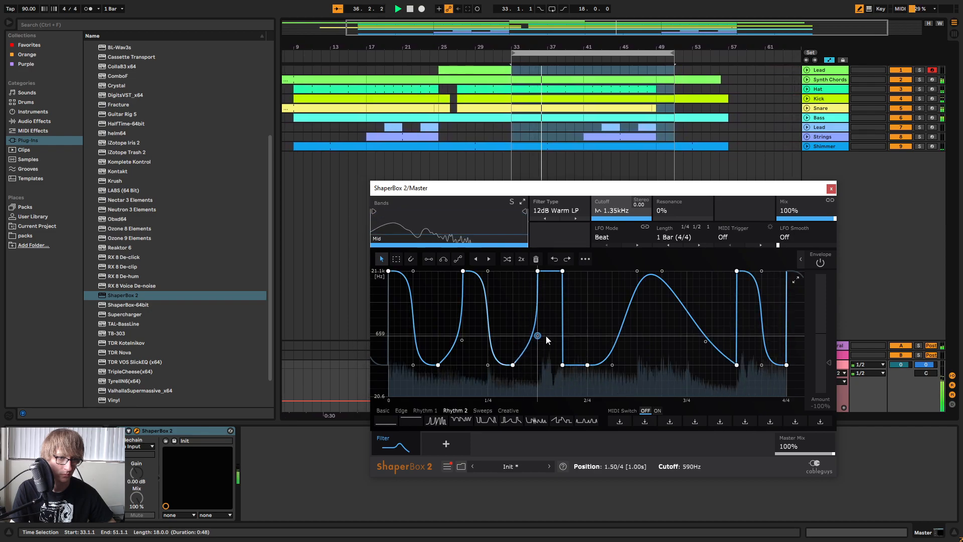
{"action": "double_click", "coordinate": [563, 365]}
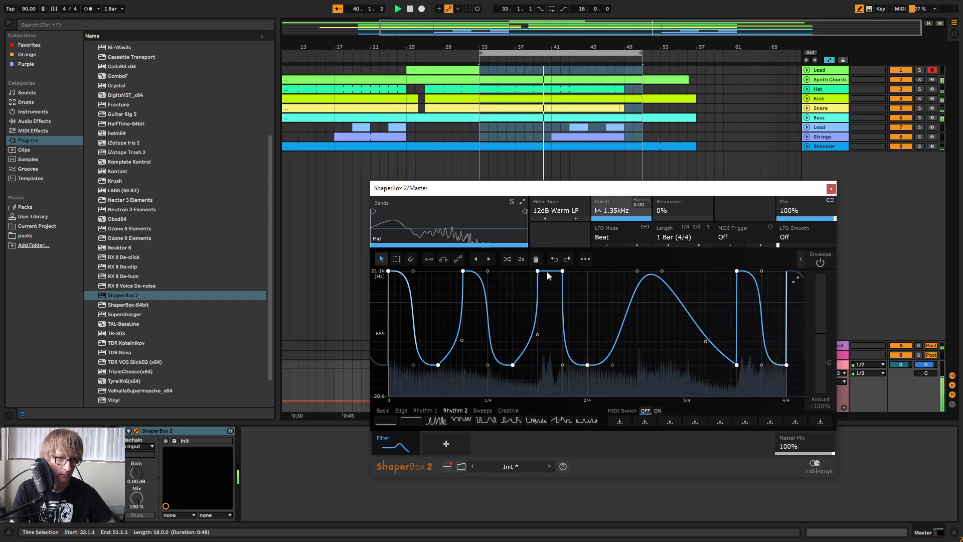
{"action": "double_click", "coordinate": [563, 271]}
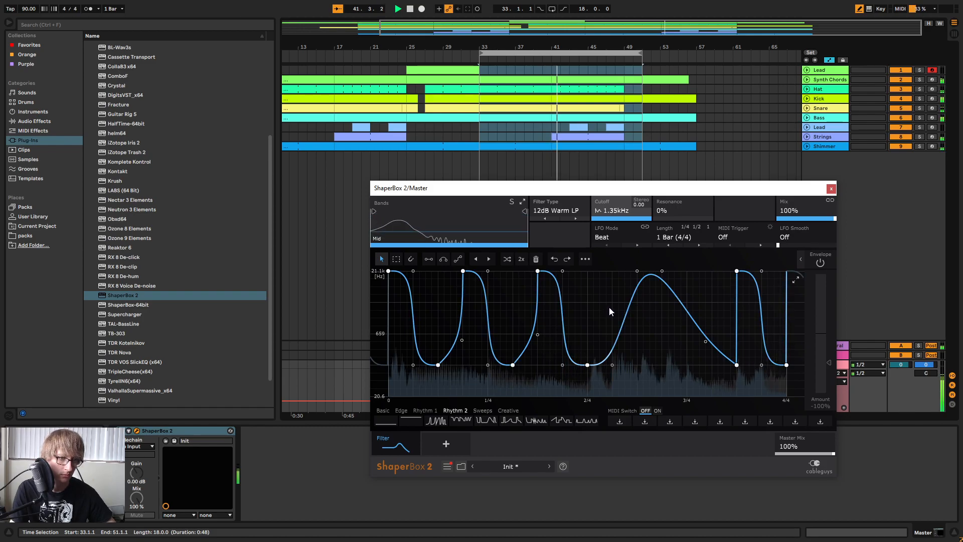
Switch the Master's ShaperBox 2 automation off from bar 41, play from bar 33 to check the filter, and close the plug-in window.
{"action": "left_click_drag", "start_coordinate": [627, 191], "coordinate": [878, 289]}
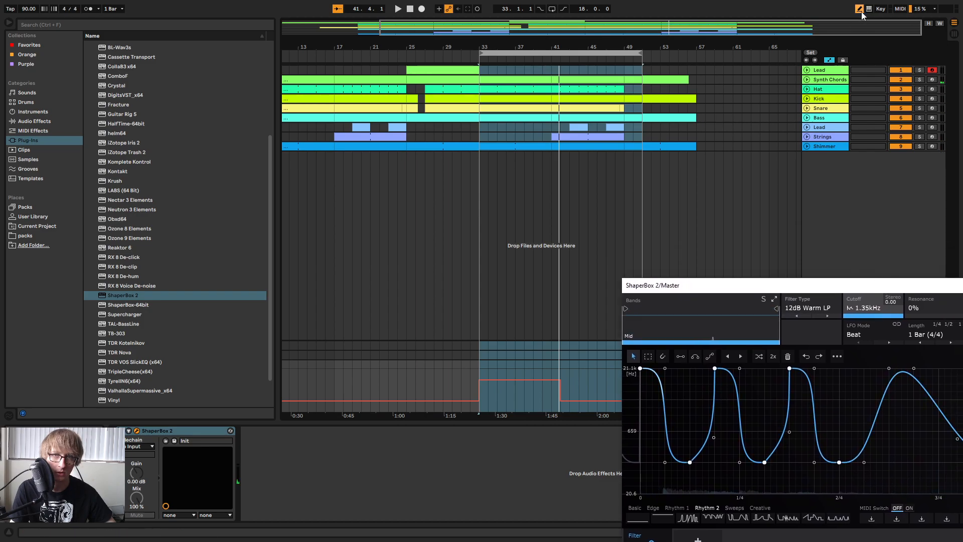
{"action": "left_click", "coordinate": [561, 396]}
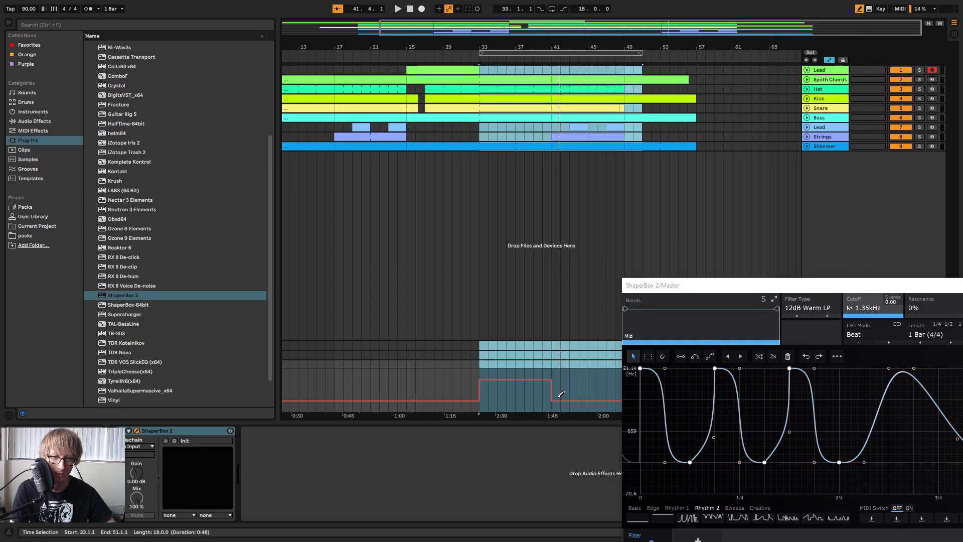
{"action": "left_click", "coordinate": [495, 53]}
{"action": "key", "text": "space"}
{"action": "left_click_drag", "start_coordinate": [723, 285], "coordinate": [465, 125]}
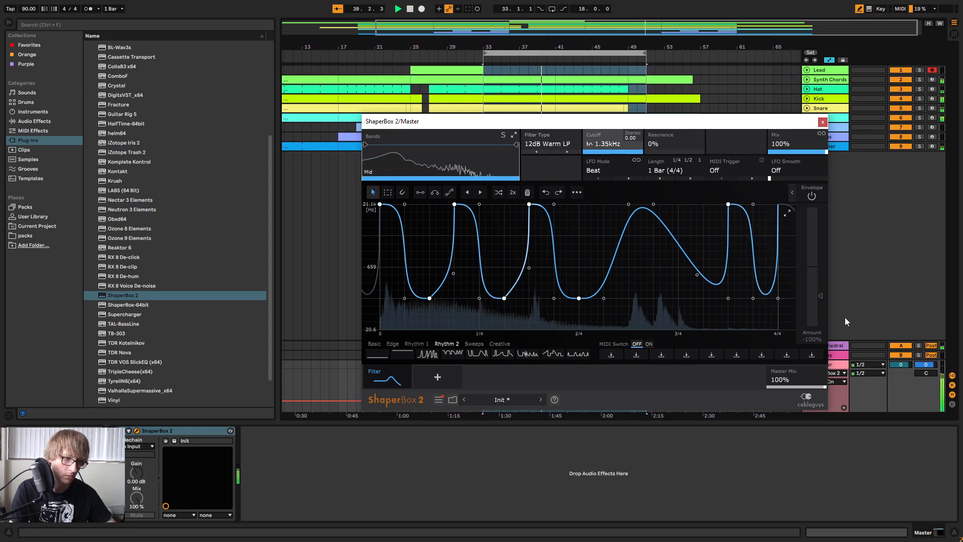
{"action": "left_click", "coordinate": [823, 122]}
Play the arrangement from a few bars before bar 33 to hear the transition into the filtered section.
{"action": "left_click", "coordinate": [731, 194]}
{"action": "left_click", "coordinate": [569, 57]}
{"action": "left_click_drag", "start_coordinate": [488, 45], "coordinate": [660, 70]}
{"action": "left_click", "coordinate": [607, 54]}
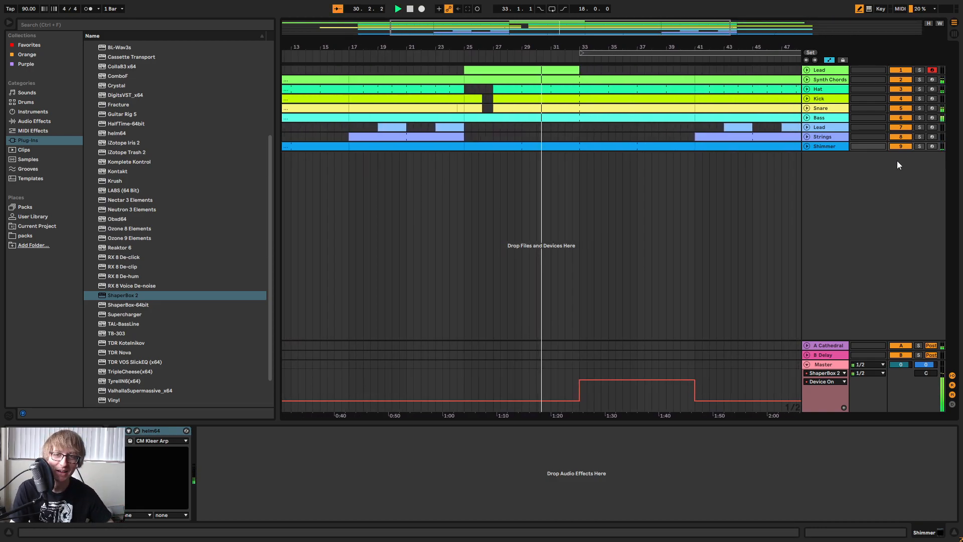
{"action": "left_click_drag", "start_coordinate": [748, 45], "coordinate": [821, 113]}
Unfold the Kick, Snare and Bass tracks to examine their clips around bars 33 to 37, and fold them again.
{"action": "left_click", "coordinate": [807, 98]}
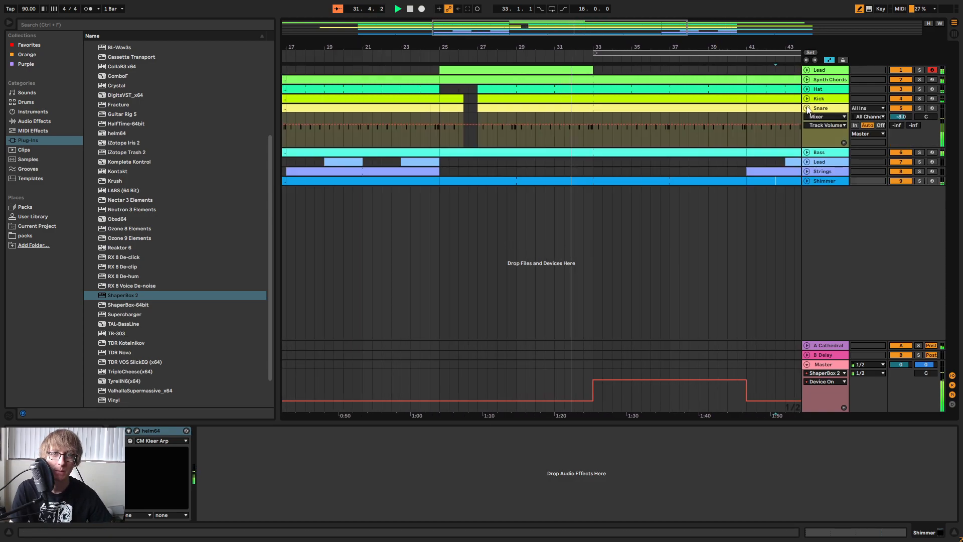
{"action": "left_click", "coordinate": [807, 142]}
{"action": "left_click", "coordinate": [829, 59]}
{"action": "left_click_drag", "start_coordinate": [594, 159], "coordinate": [667, 158]}
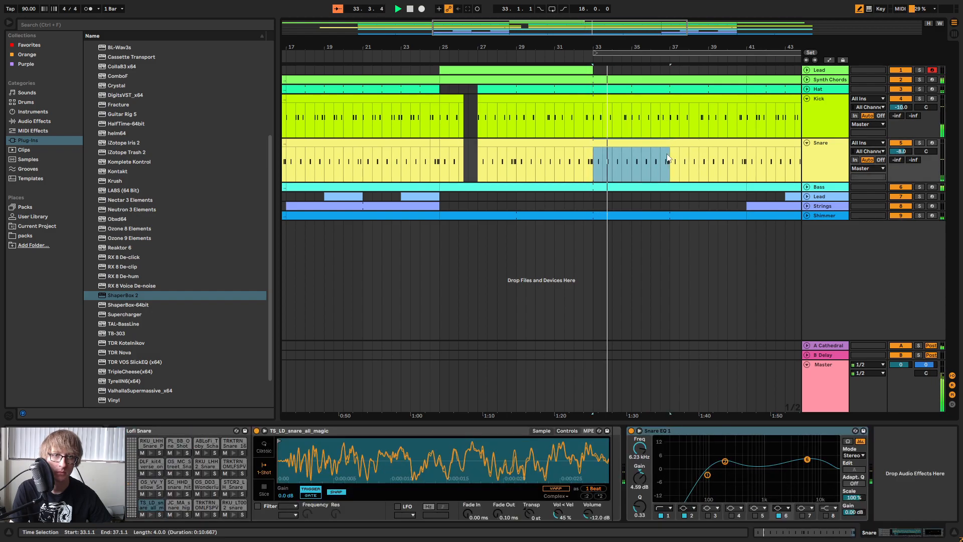
{"action": "left_click", "coordinate": [807, 187]}
{"action": "left_click", "coordinate": [807, 187]}
{"action": "left_click", "coordinate": [807, 99]}
{"action": "left_click", "coordinate": [806, 107]}
{"action": "left_click", "coordinate": [780, 187]}
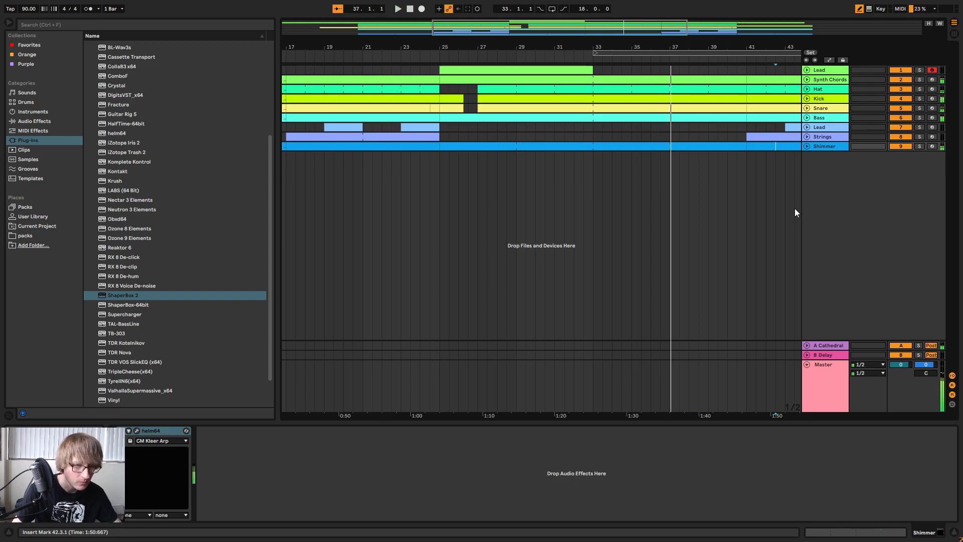
Show the automation again, switch ShaperBox 2 off from bar 37 on the Master track, and play from bar 33.
{"action": "left_click", "coordinate": [828, 61]}
{"action": "left_click_drag", "start_coordinate": [678, 393], "coordinate": [720, 396]}
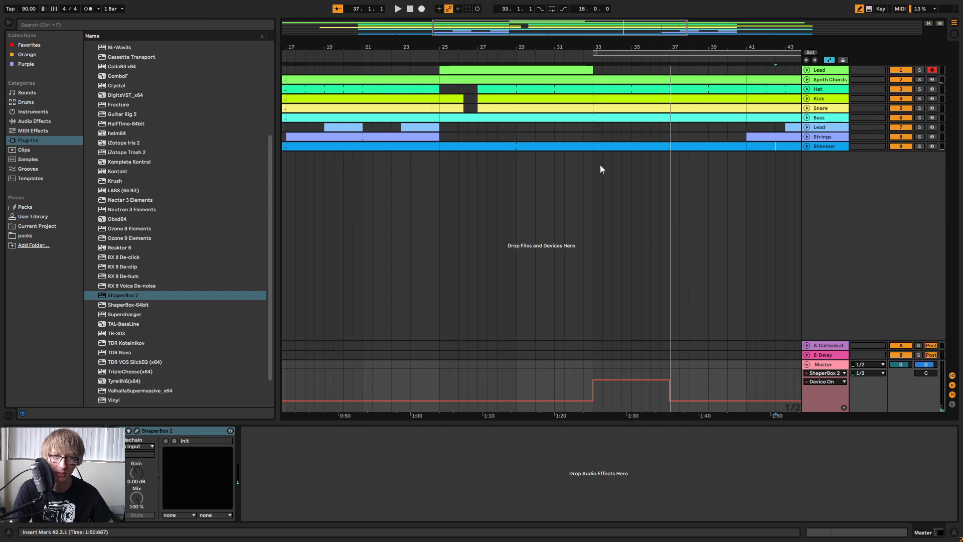
{"action": "left_click", "coordinate": [611, 51]}
{"action": "key", "text": "space"}
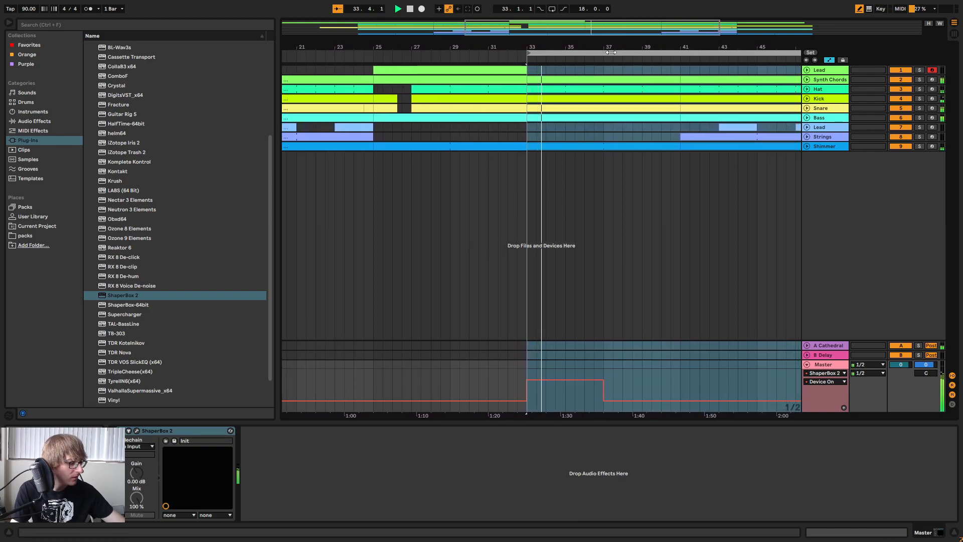
Try ending the ShaperBox 2 automation at bar 35, and extend it back to bar 37.
{"action": "left_click_drag", "start_coordinate": [549, 400], "coordinate": [596, 401]}
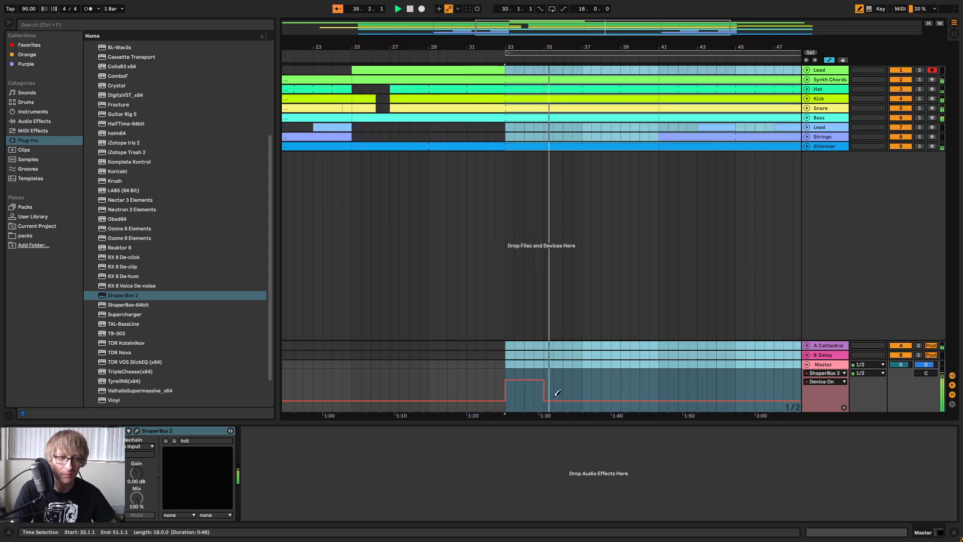
{"action": "left_click_drag", "start_coordinate": [546, 380], "coordinate": [603, 382]}
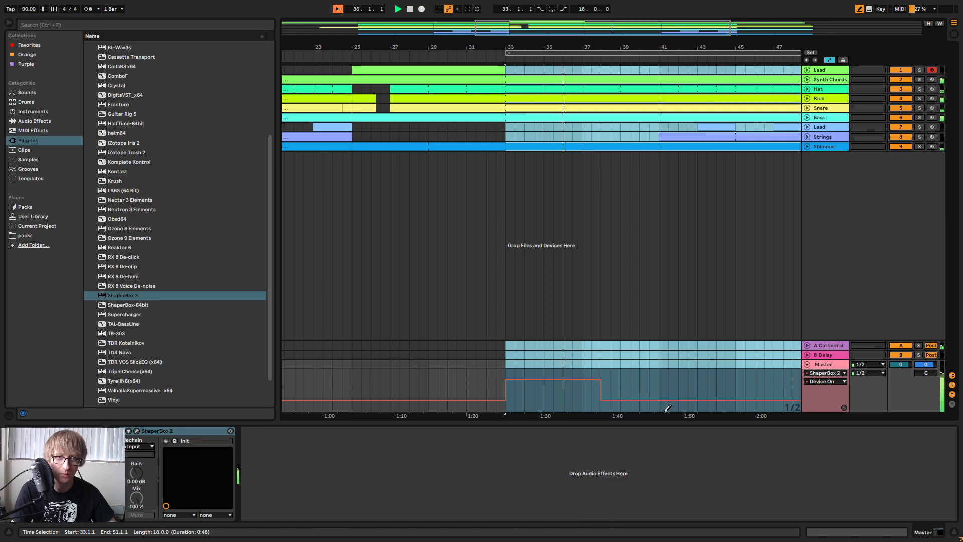
{"action": "left_click", "coordinate": [593, 398]}
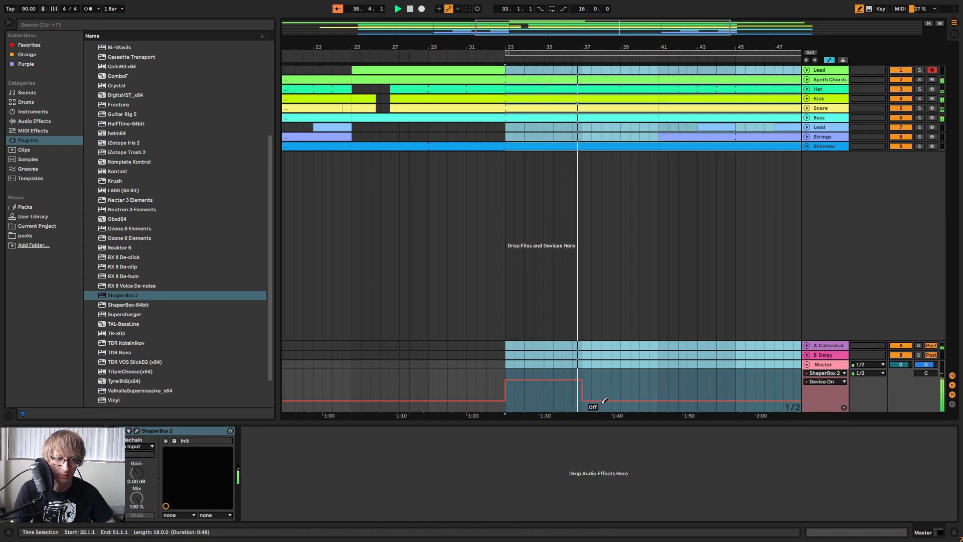
Turn off draw mode and clear the time selection that starts at bar 33.
{"action": "mouse_move", "coordinate": [629, 47]}
{"action": "left_mouse_down"}
{"action": "mouse_move", "coordinate": [636, 25]}
{"action": "mouse_move", "coordinate": [614, 42]}
{"action": "left_mouse_up"}
{"action": "key", "text": "b"}
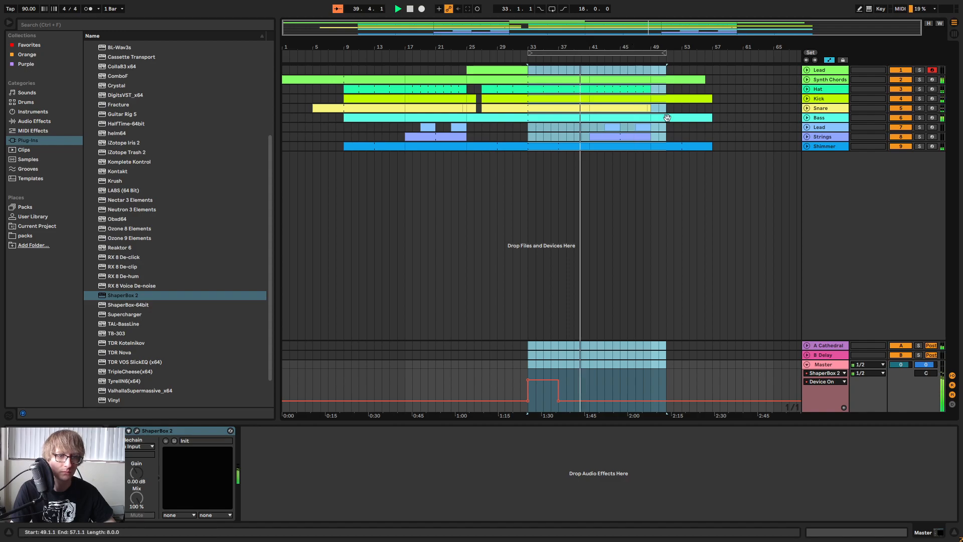
{"action": "left_click", "coordinate": [656, 231]}
{"action": "left_click_drag", "start_coordinate": [632, 43], "coordinate": [658, 44]}
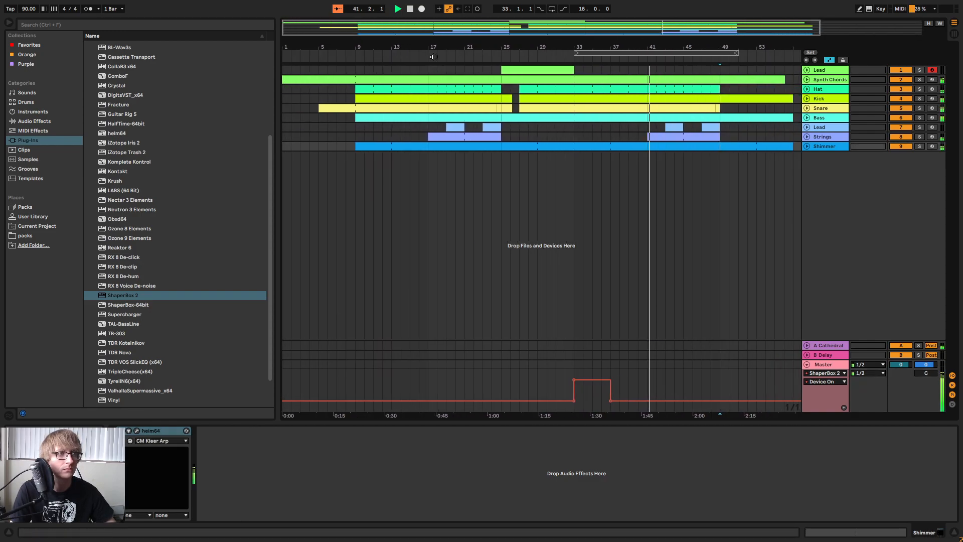
Return to the start of the song and listen through the opening of the arrangement.
{"action": "double_click", "coordinate": [411, 10]}
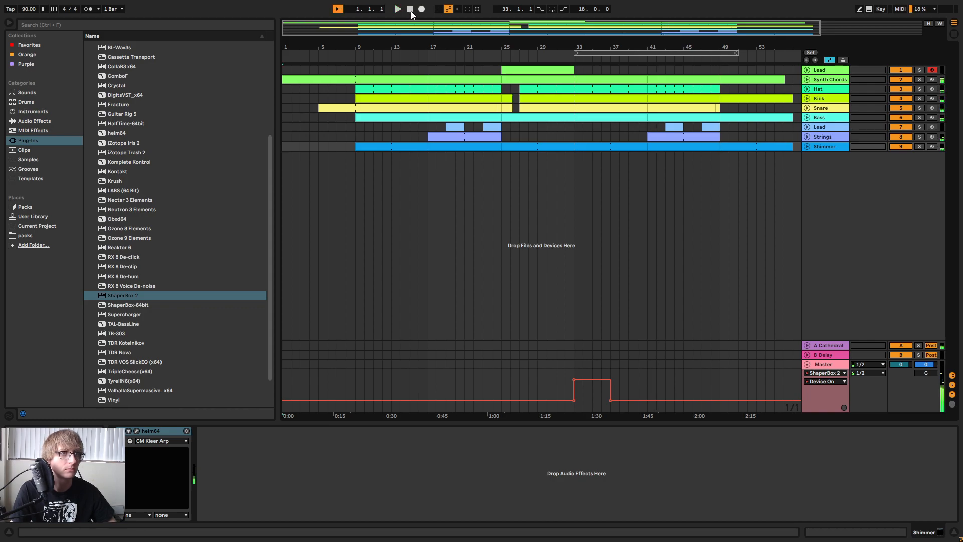
{"action": "left_click", "coordinate": [395, 10]}
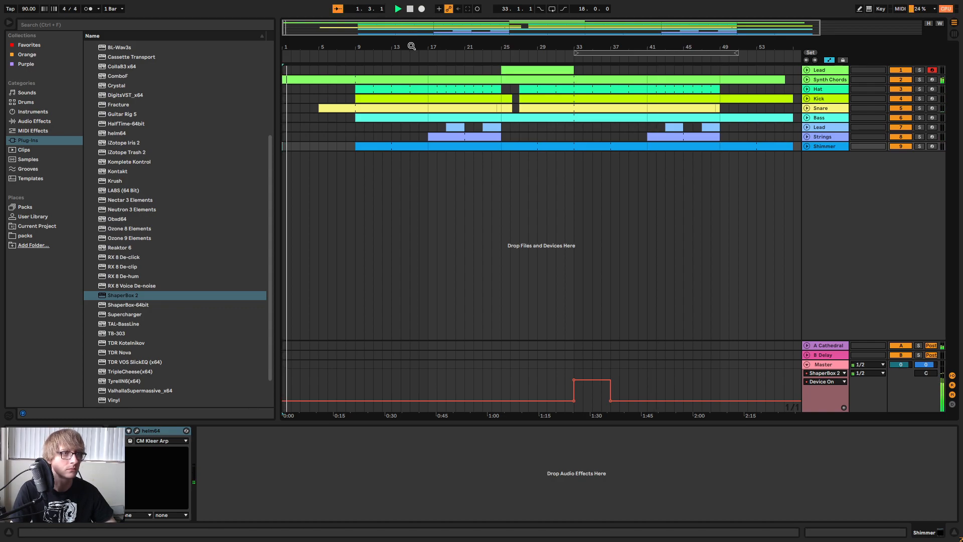
{"action": "left_click_drag", "start_coordinate": [414, 47], "coordinate": [415, 65]}
{"action": "left_click_drag", "start_coordinate": [478, 50], "coordinate": [365, 39]}
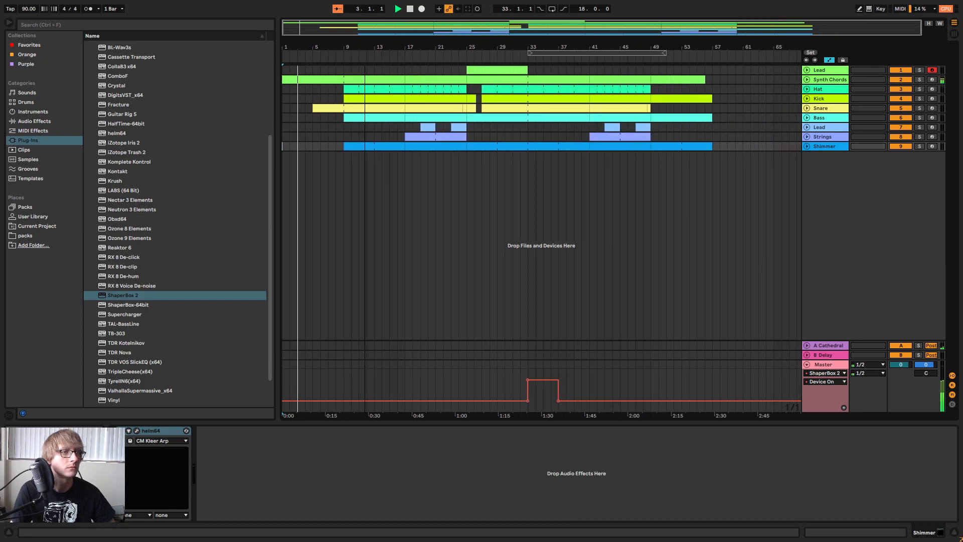
{"action": "left_click_drag", "start_coordinate": [444, 48], "coordinate": [516, 45]}
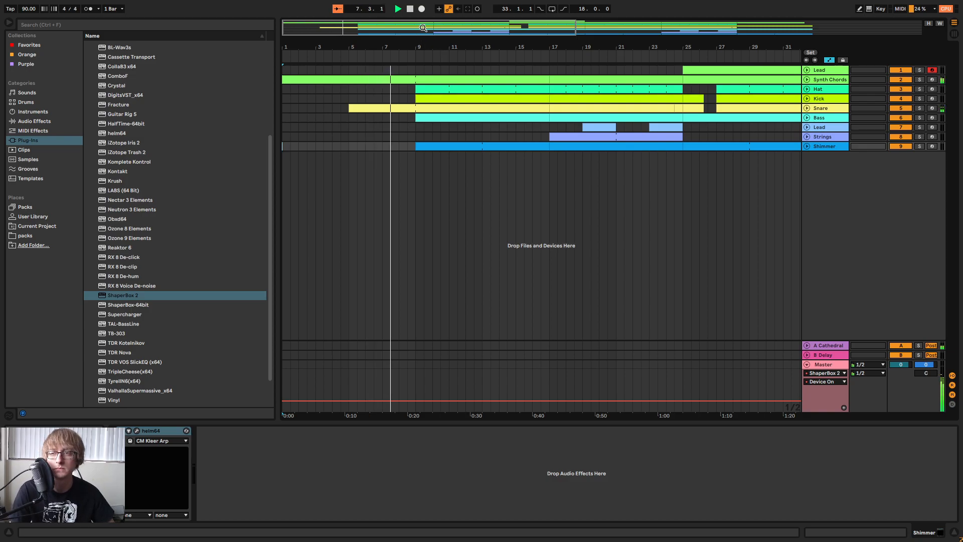
{"action": "left_click_drag", "start_coordinate": [440, 46], "coordinate": [440, 17]}
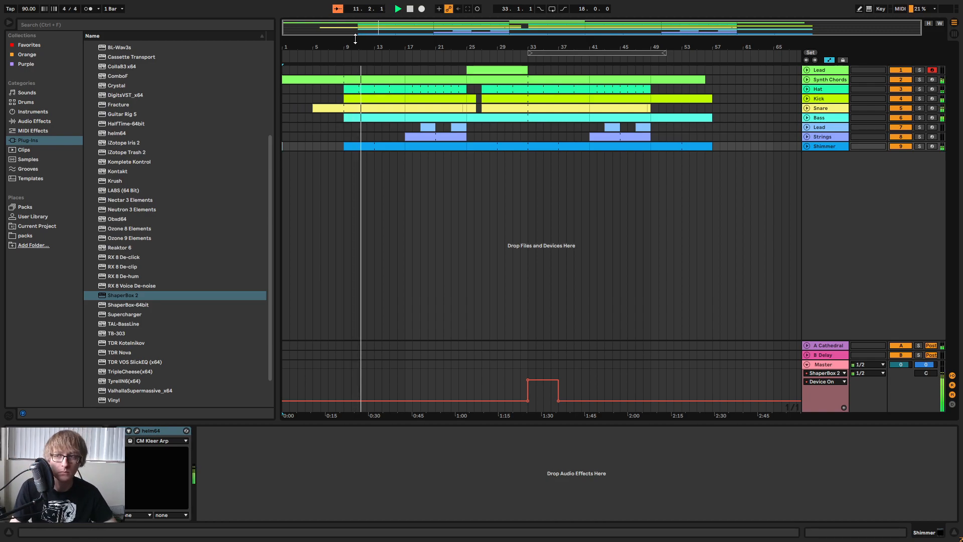
{"action": "left_click_drag", "start_coordinate": [405, 46], "coordinate": [453, 34]}
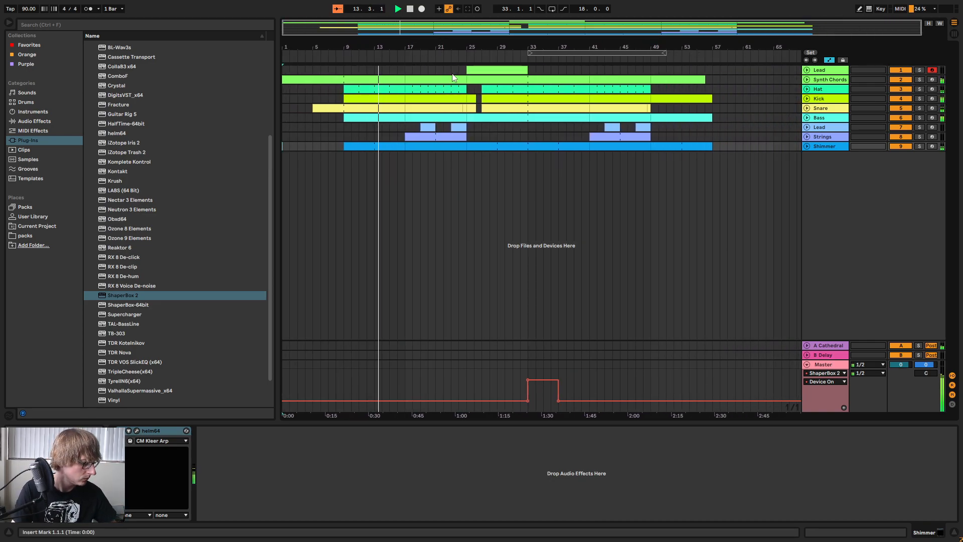
{"action": "left_click", "coordinate": [564, 176]}
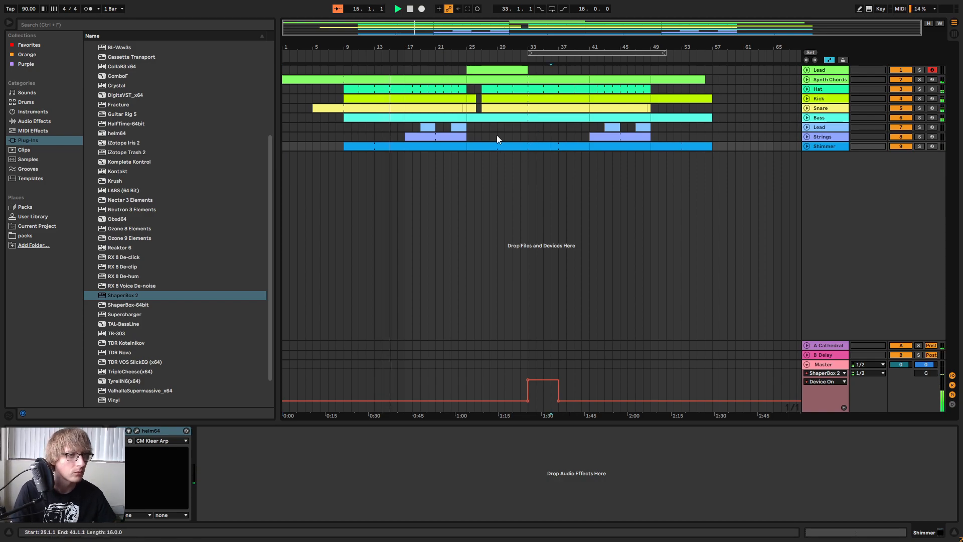
{"action": "left_click_drag", "start_coordinate": [565, 48], "coordinate": [620, 80]}
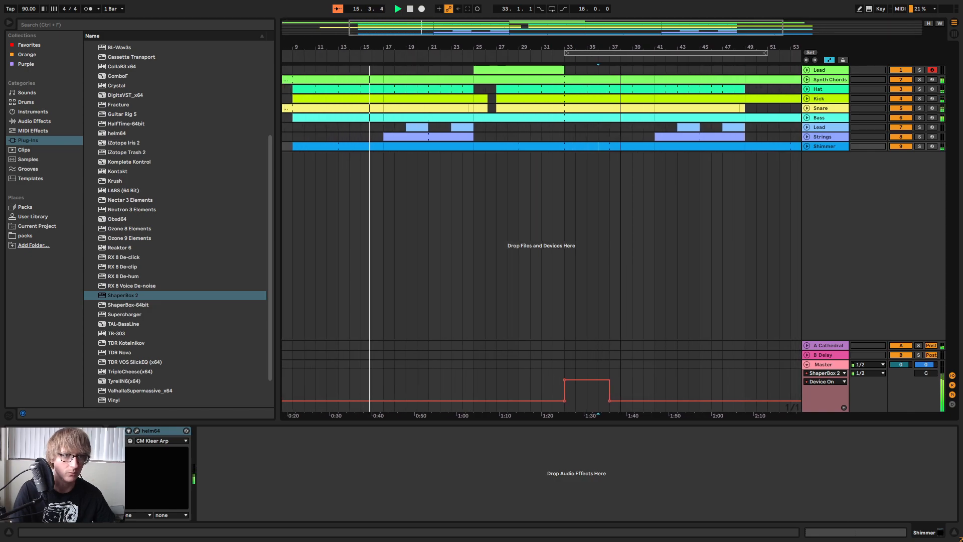
Play the arrangement from the start of the Lead clip at bar 25.
{"action": "left_click", "coordinate": [529, 71]}
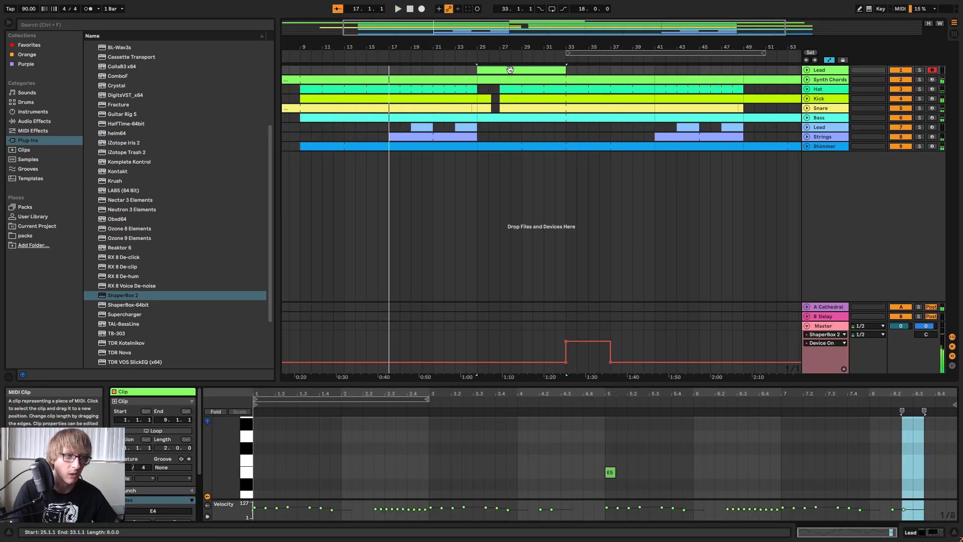
{"action": "key", "text": "space"}
{"action": "left_click", "coordinate": [637, 193]}
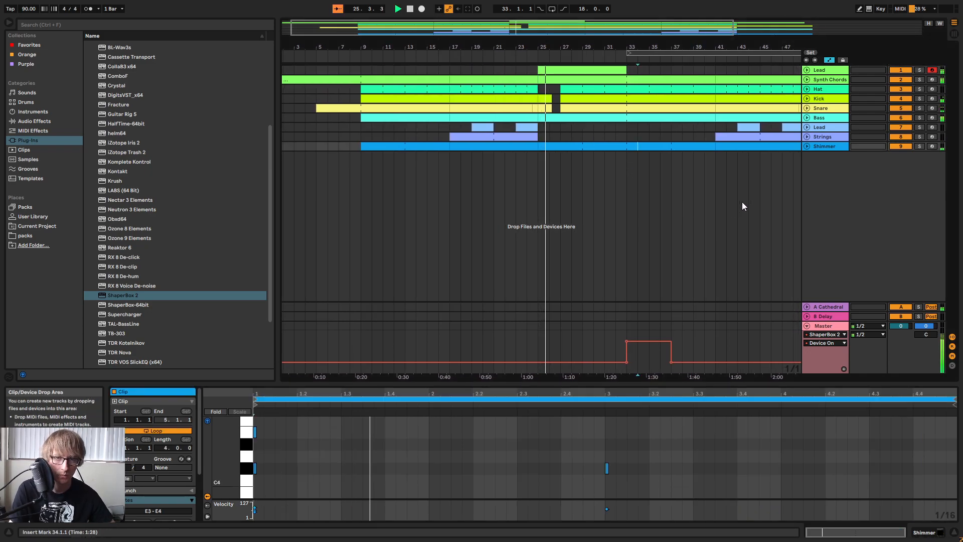
Insert EQ Eight before Auto Filter on the first Lead track and make band 1 a low cut at 84.8 Hz.
{"action": "key", "text": "Tab"}
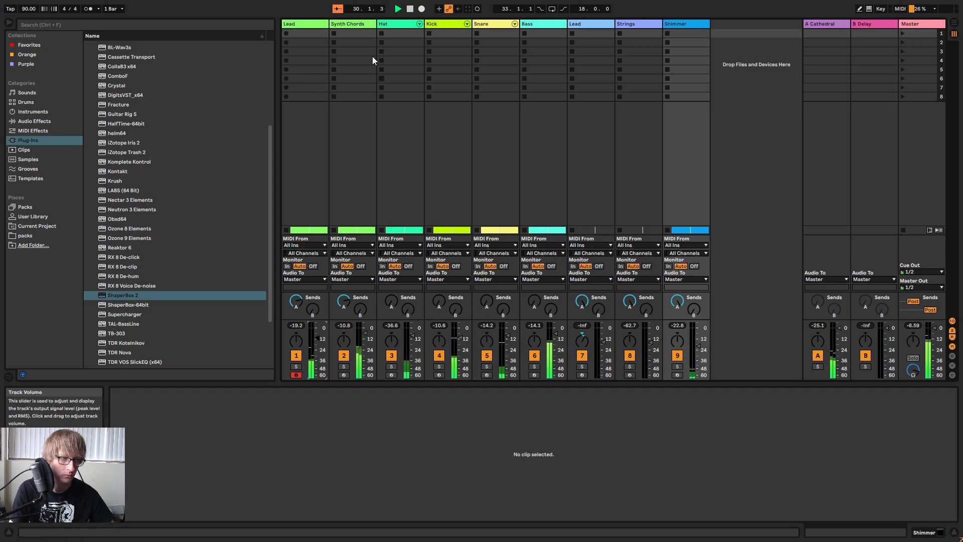
{"action": "left_click", "coordinate": [298, 25]}
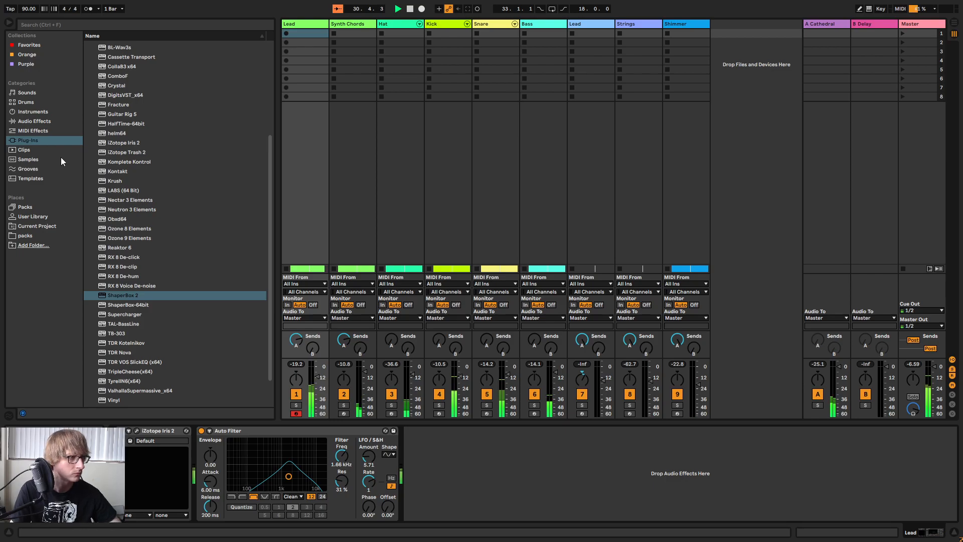
{"action": "left_click", "coordinate": [39, 121]}
{"action": "left_click_drag", "start_coordinate": [122, 156], "coordinate": [206, 467]}
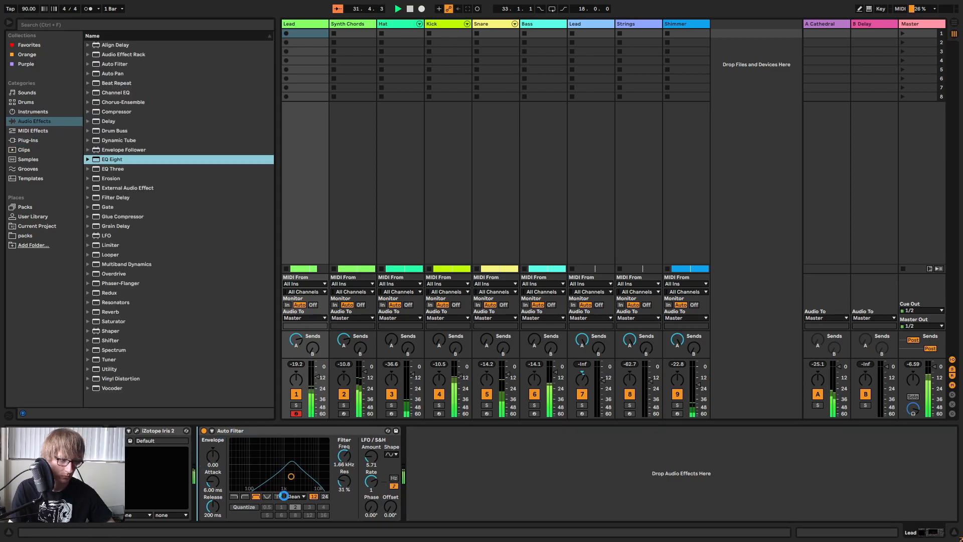
{"action": "left_click_drag", "start_coordinate": [282, 495], "coordinate": [271, 497]}
{"action": "left_click", "coordinate": [232, 508]}
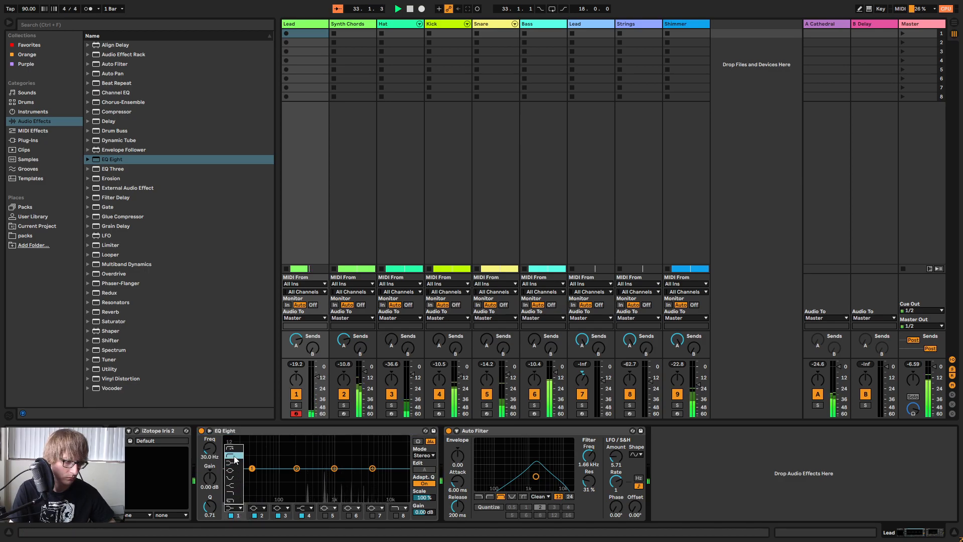
{"action": "left_click", "coordinate": [234, 456]}
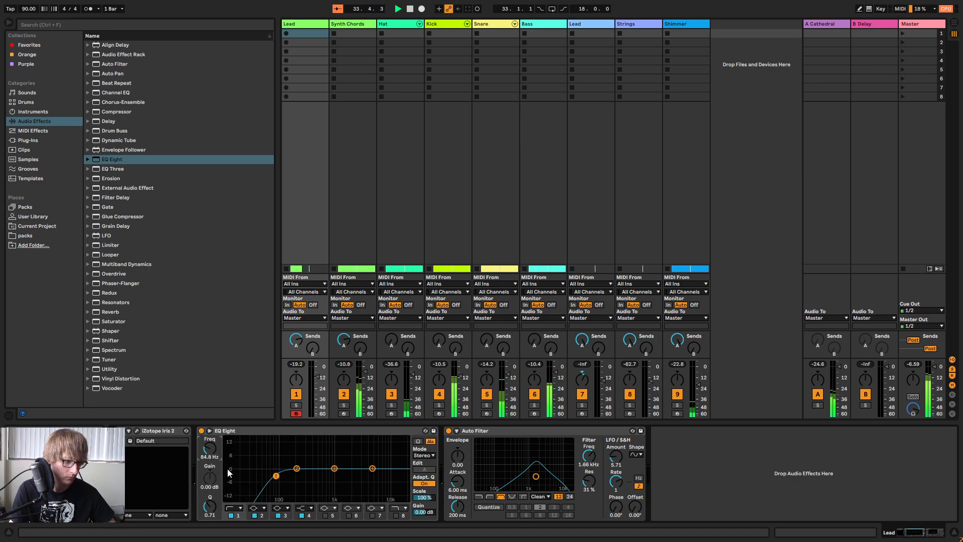
Return to the arrangement and play from bar 37, checking the gap on the first Lead track before bar 41.
{"action": "key", "text": "Tab"}
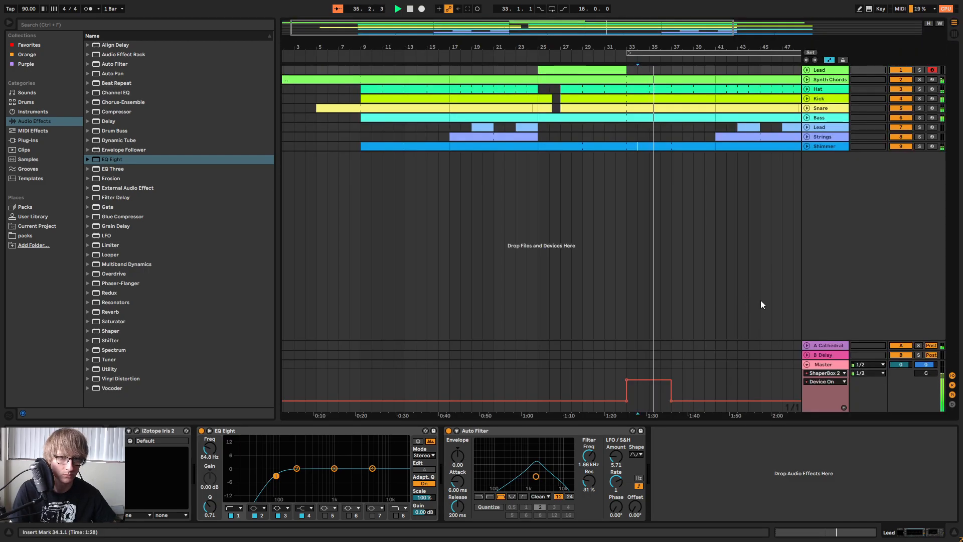
{"action": "left_click_drag", "start_coordinate": [687, 46], "coordinate": [599, 44]}
{"action": "left_click", "coordinate": [598, 68]}
{"action": "key", "text": "space"}
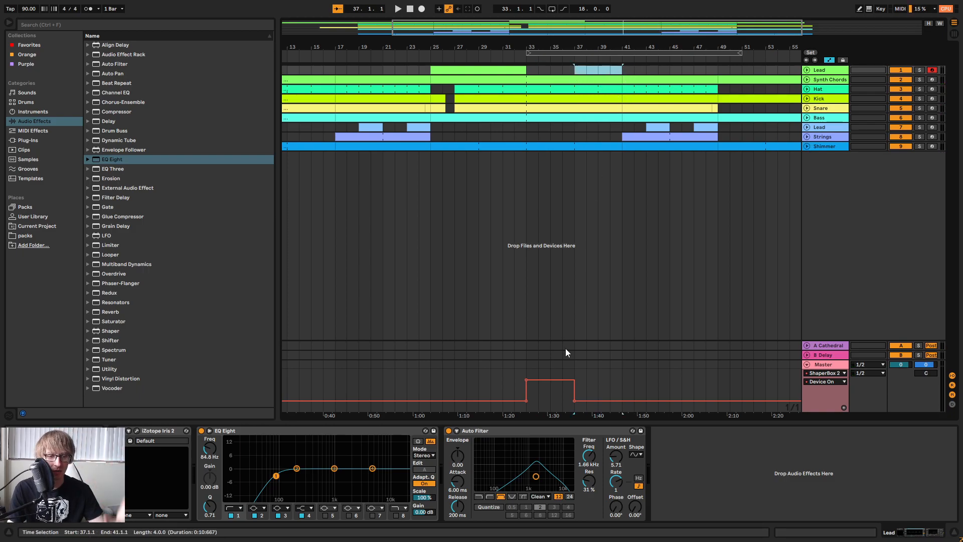
{"action": "left_click_drag", "start_coordinate": [595, 47], "coordinate": [572, 42]}
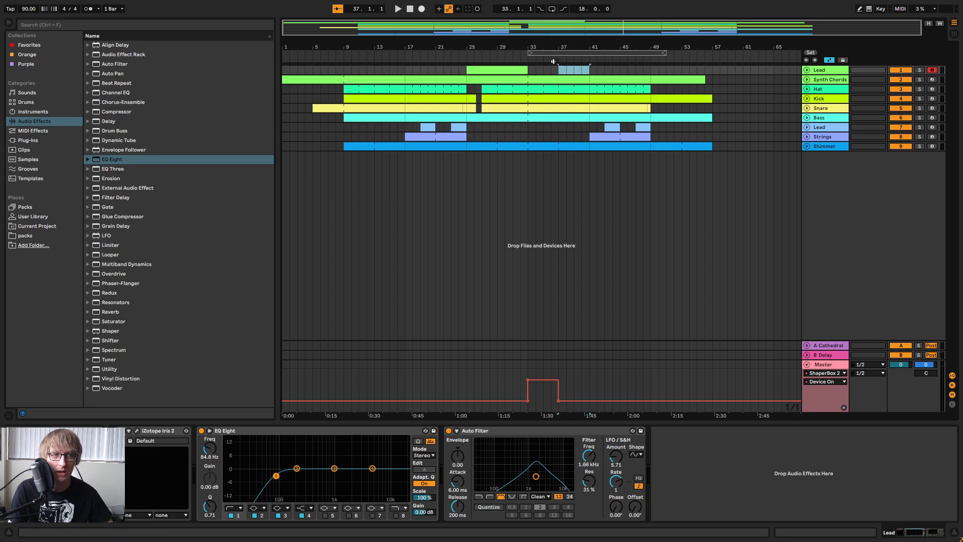
{"action": "left_click", "coordinate": [613, 205]}
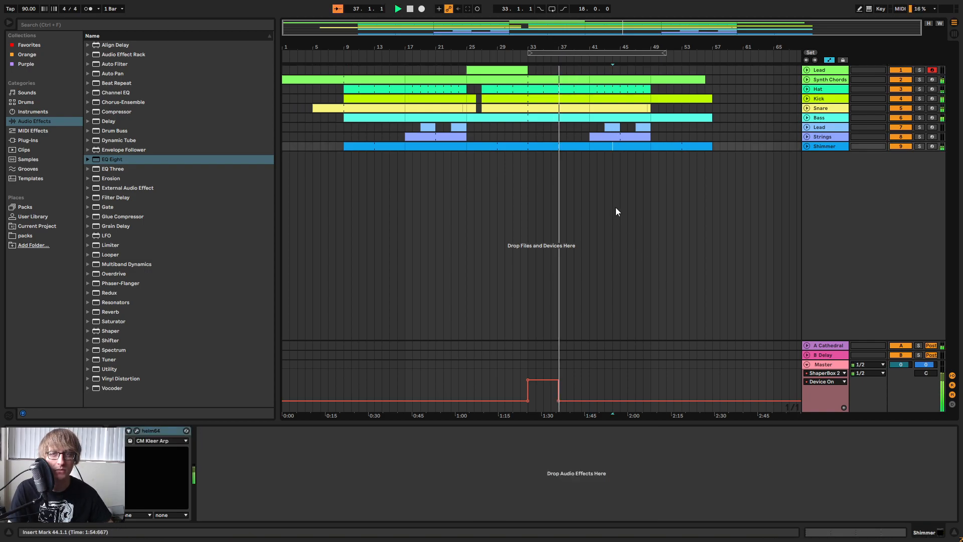
{"action": "left_click", "coordinate": [559, 68]}
{"action": "left_click", "coordinate": [506, 67]}
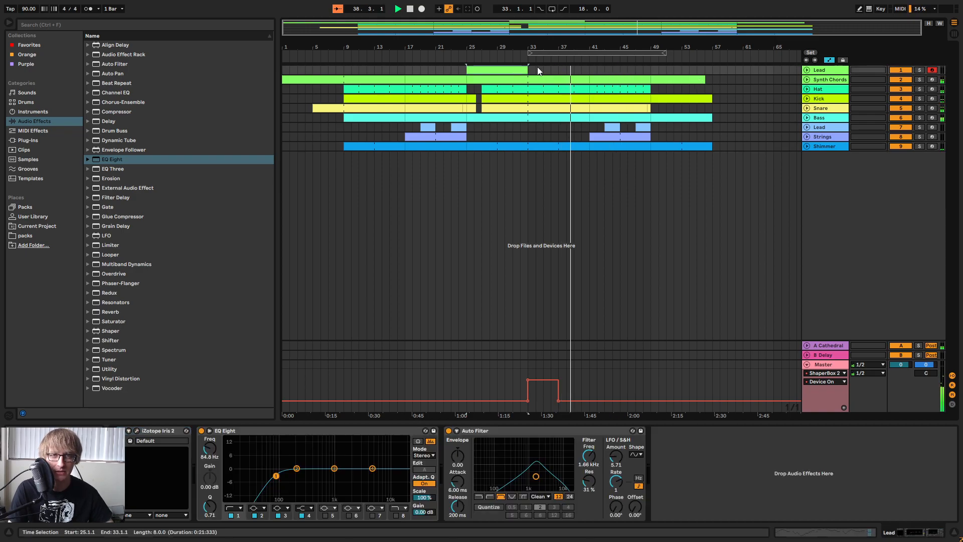
{"action": "left_click", "coordinate": [591, 72]}
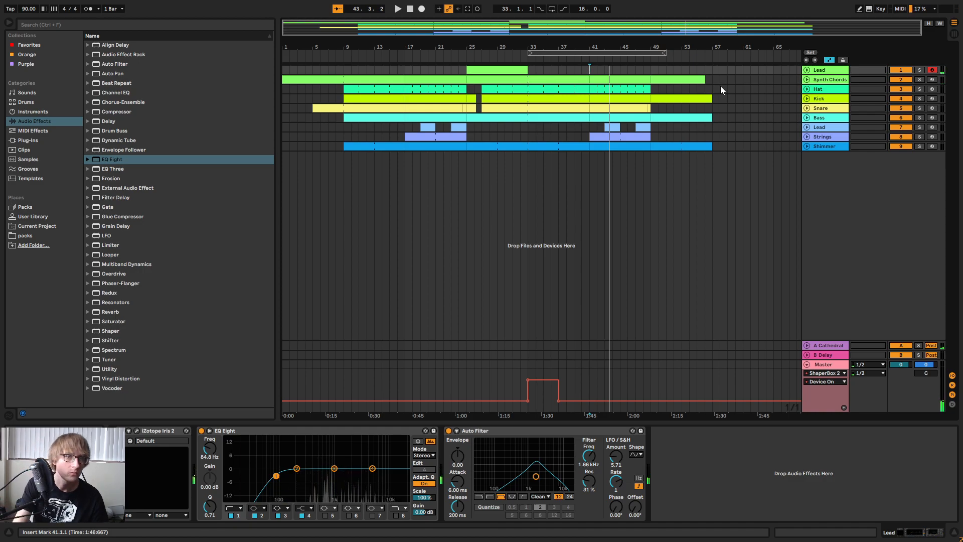
Set the loop range to bars 39 to 57 and play the song several times from bar 39.
{"action": "left_click_drag", "start_coordinate": [593, 53], "coordinate": [639, 53]}
{"action": "key", "text": "space"}
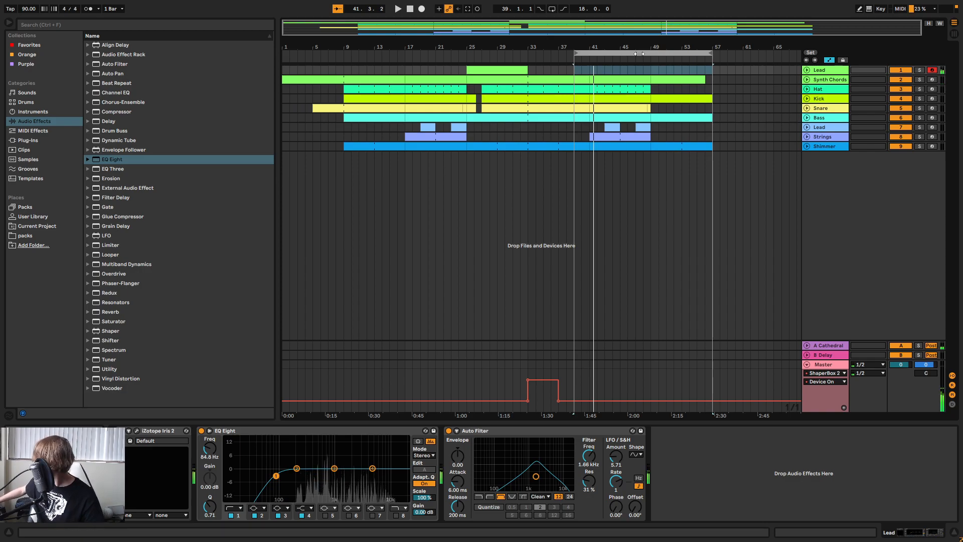
{"action": "key", "text": "space"}
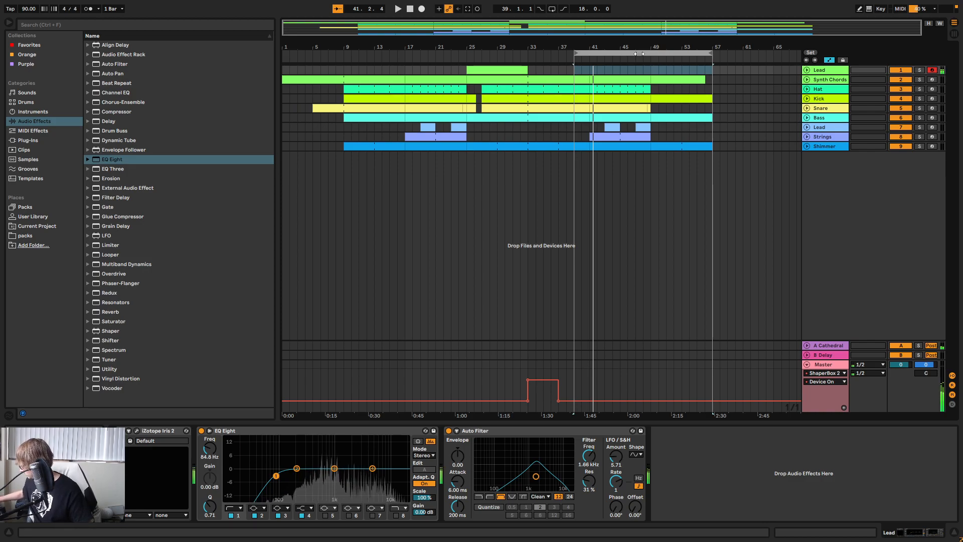
{"action": "key", "text": "space"}
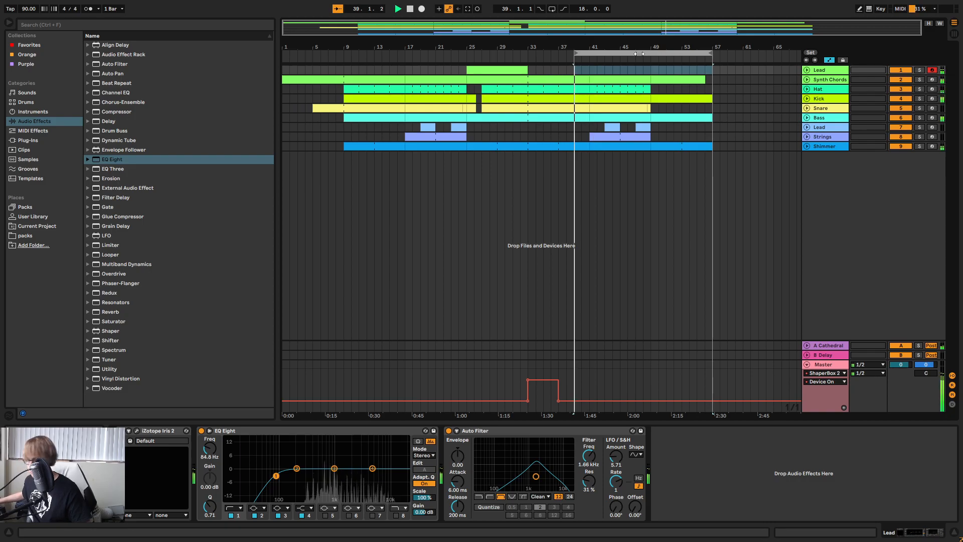
{"action": "key", "text": "space"}
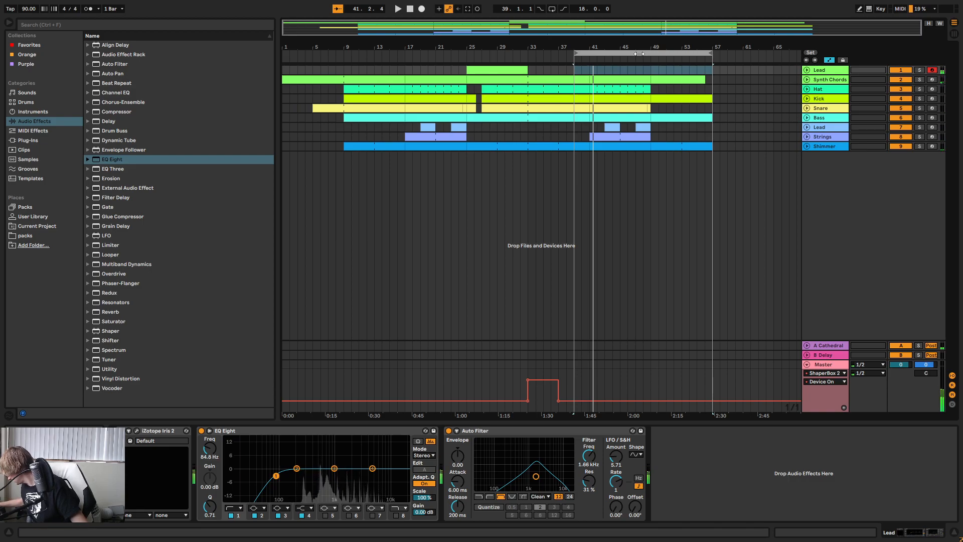
{"action": "key", "text": "space"}
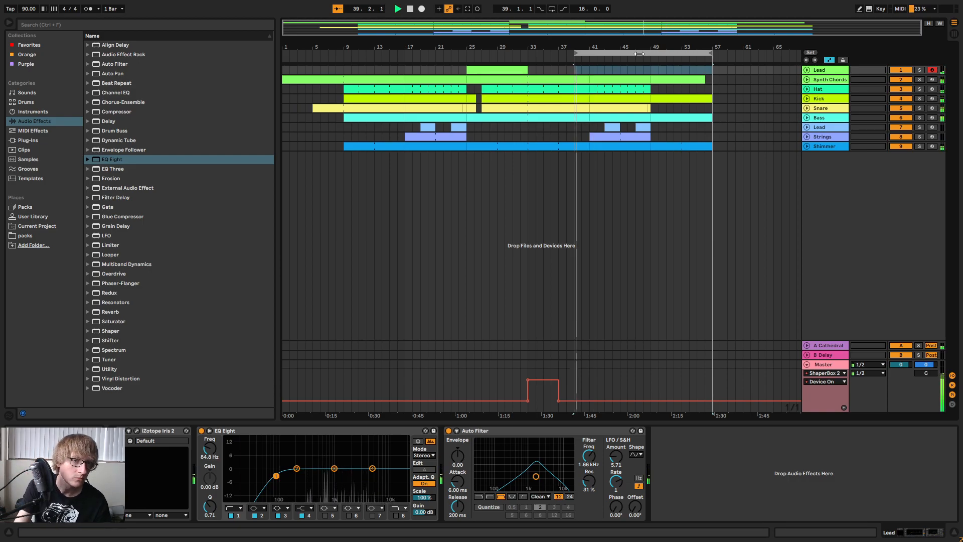
Copy the first Lead track's clip from bar 25 to bar 41.
{"action": "left_click", "coordinate": [591, 75]}
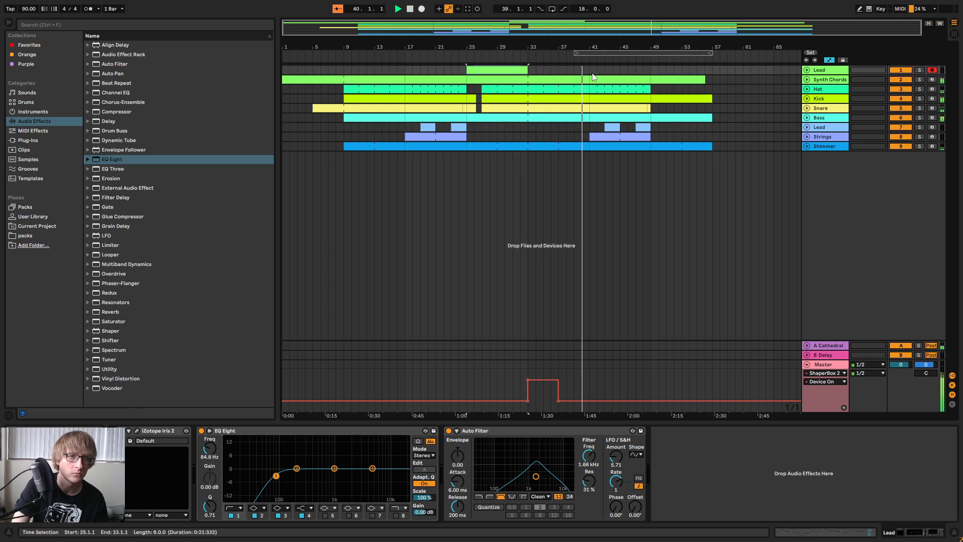
{"action": "left_click", "coordinate": [498, 73]}
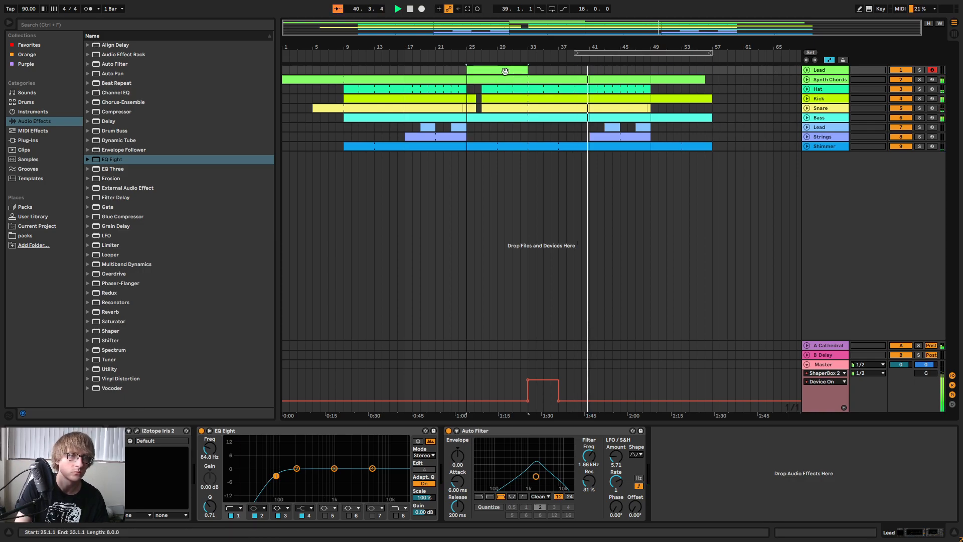
{"action": "left_click", "coordinate": [593, 73]}
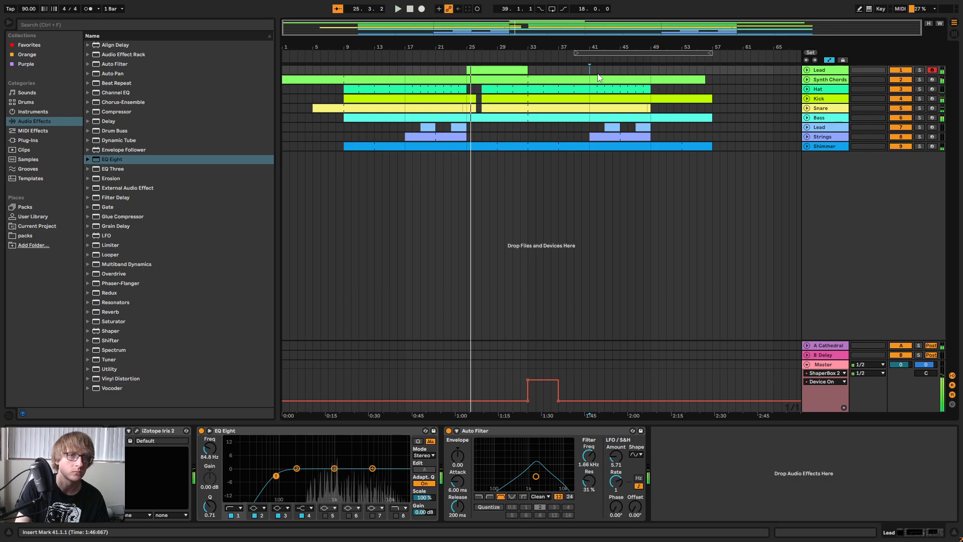
{"action": "key", "text": "ctrl+v"}
Open the Lead clip at bar 41 in an enlarged note editor and lower its first note to A3.
{"action": "double_click", "coordinate": [600, 74]}
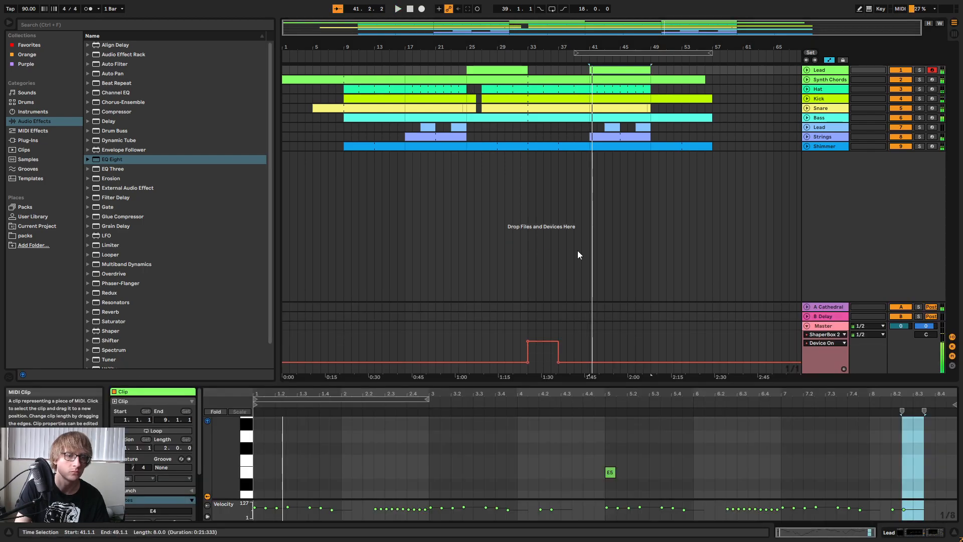
{"action": "left_click_drag", "start_coordinate": [423, 383], "coordinate": [427, 170]}
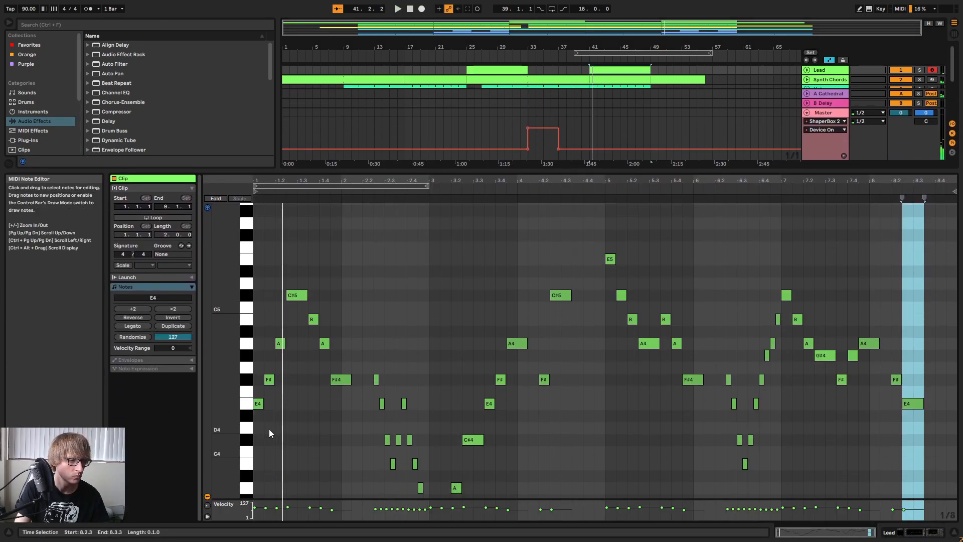
{"action": "left_click", "coordinate": [257, 404]}
{"action": "key", "text": "Down"}
{"action": "key", "text": "Down"}
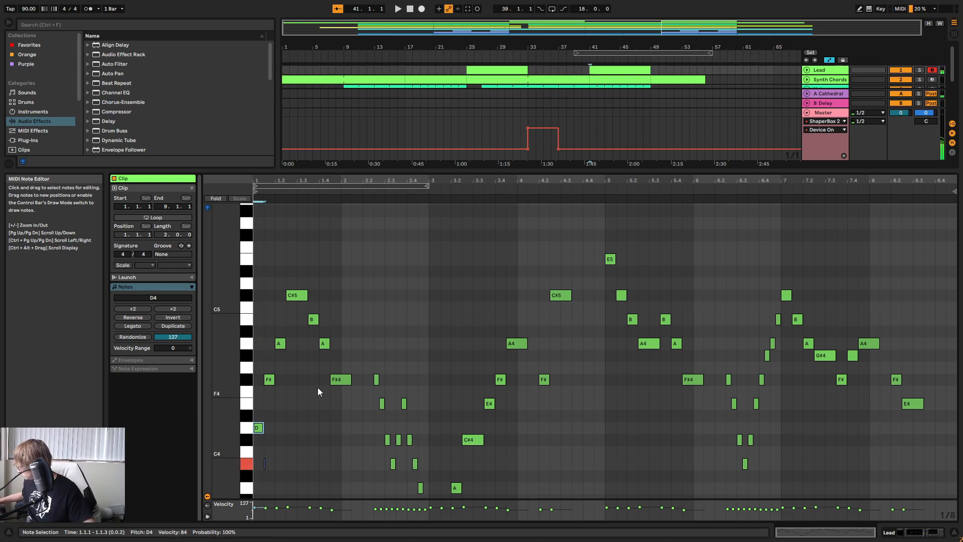
{"action": "key", "text": "Down"}
{"action": "key", "text": "Down"}
{"action": "key", "text": "Down"}
{"action": "key", "text": "Down"}
{"action": "key", "text": "Down"}
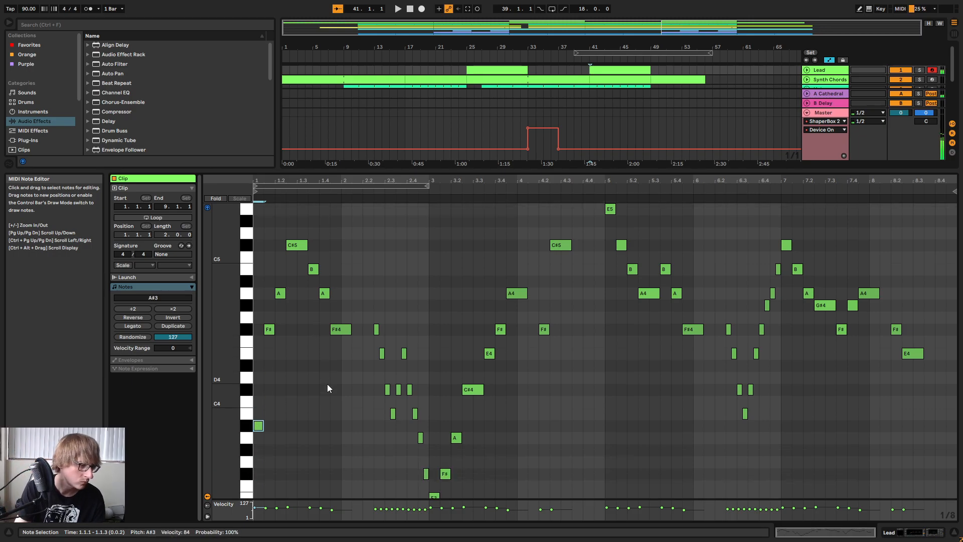
{"action": "key", "text": "space"}
Lower the clip's third note, at 1.2.1, to E4 and listen to the result.
{"action": "key", "text": "space"}
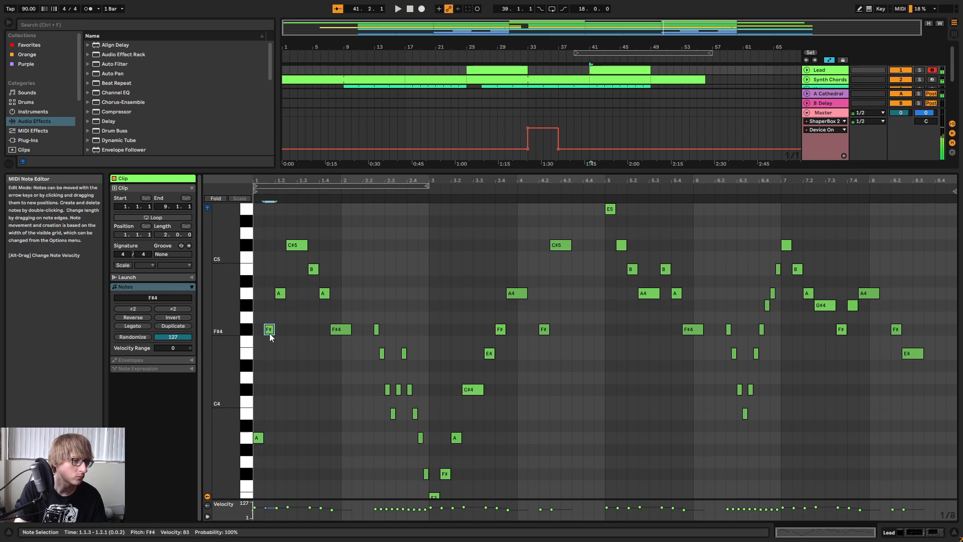
{"action": "left_click", "coordinate": [283, 294]}
{"action": "key", "text": "Down"}
{"action": "key", "text": "Down"}
{"action": "key", "text": "Down"}
{"action": "key", "text": "Down"}
{"action": "key", "text": "Down"}
{"action": "key", "text": "Down"}
{"action": "key", "text": "Down"}
{"action": "key", "text": "Down"}
{"action": "key", "text": "Up"}
{"action": "key", "text": "Up"}
{"action": "key", "text": "Up"}
Lower the long C#5 note at 1.2.3 to C#4 and play the phrase.
{"action": "key", "text": "space"}
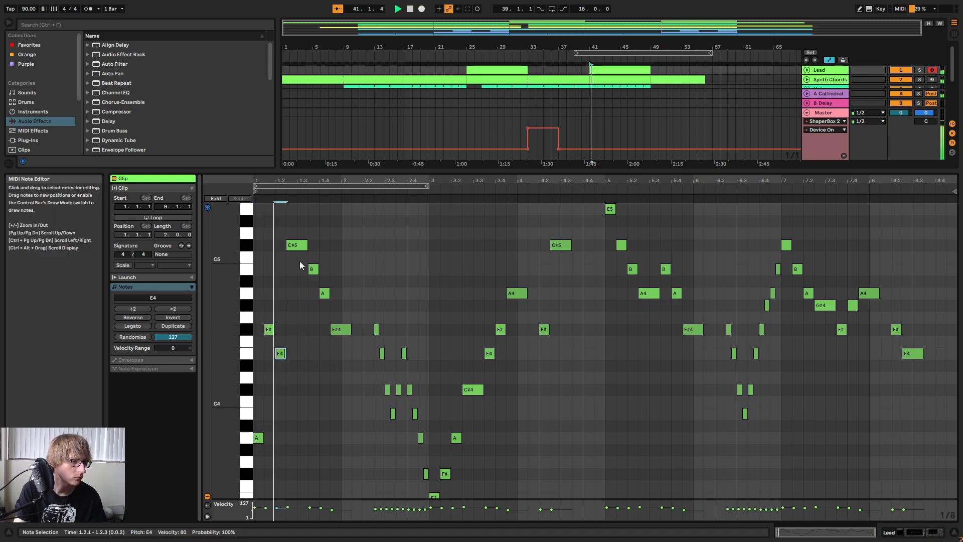
{"action": "left_click", "coordinate": [297, 249]}
{"action": "key", "text": "space"}
{"action": "key", "text": "Down"}
{"action": "key", "text": "Down"}
{"action": "key", "text": "Down"}
{"action": "key", "text": "Down"}
{"action": "key", "text": "Down"}
{"action": "key", "text": "Down"}
{"action": "key", "text": "Down"}
{"action": "key", "text": "Down"}
{"action": "key", "text": "Down"}
{"action": "key", "text": "Down"}
{"action": "key", "text": "Down"}
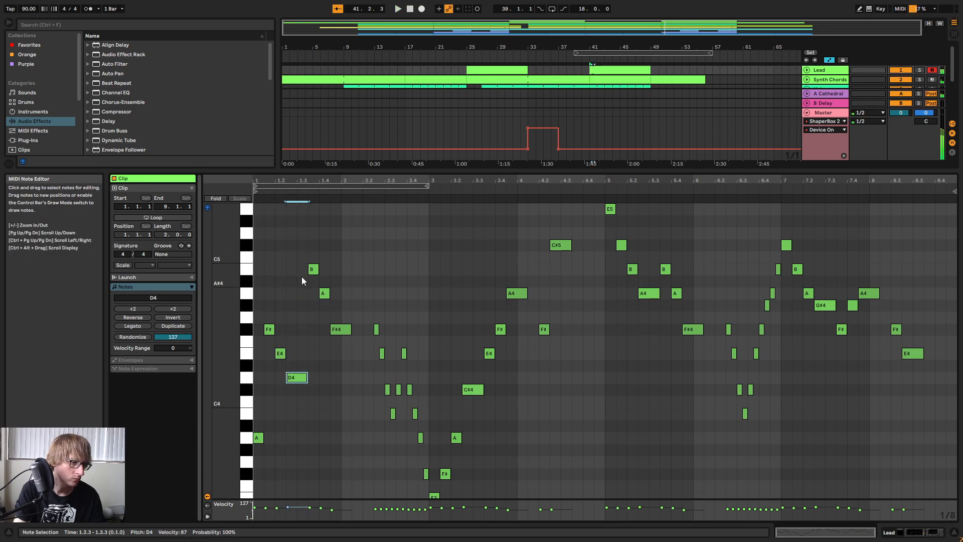
{"action": "key", "text": "Down"}
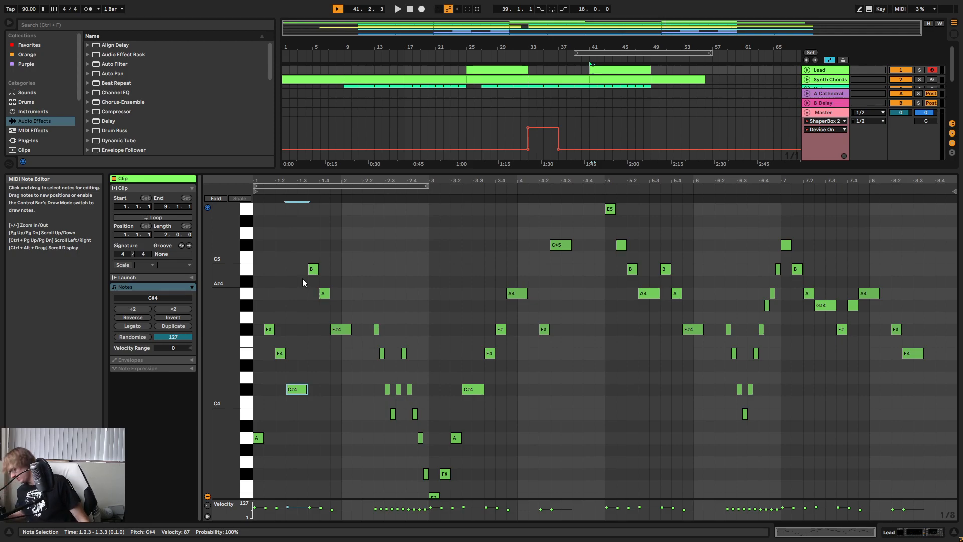
{"action": "key", "text": "space"}
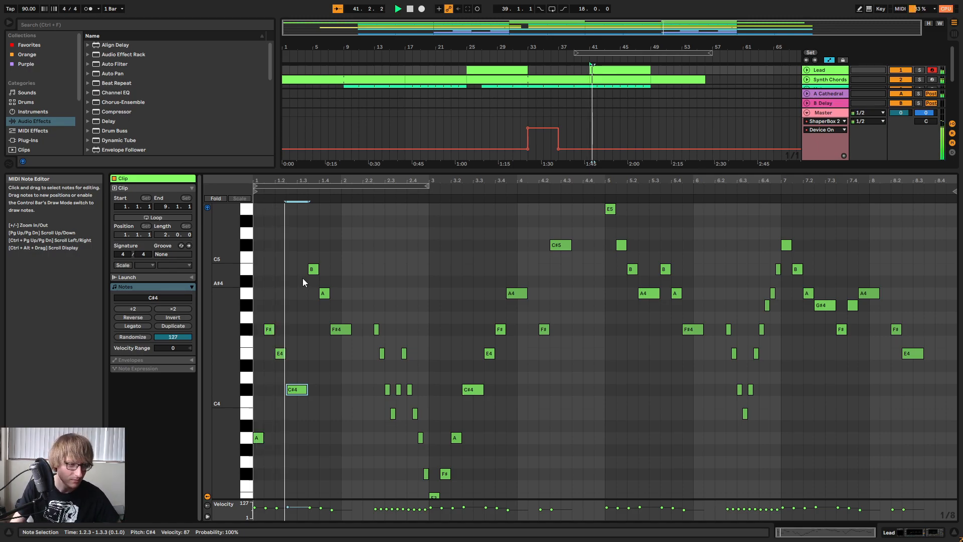
{"action": "key", "text": "space"}
{"action": "left_click_drag", "start_coordinate": [265, 470], "coordinate": [281, 330]}
Lower the B note at 1.3.3 by one octave to B3.
{"action": "left_click", "coordinate": [313, 271]}
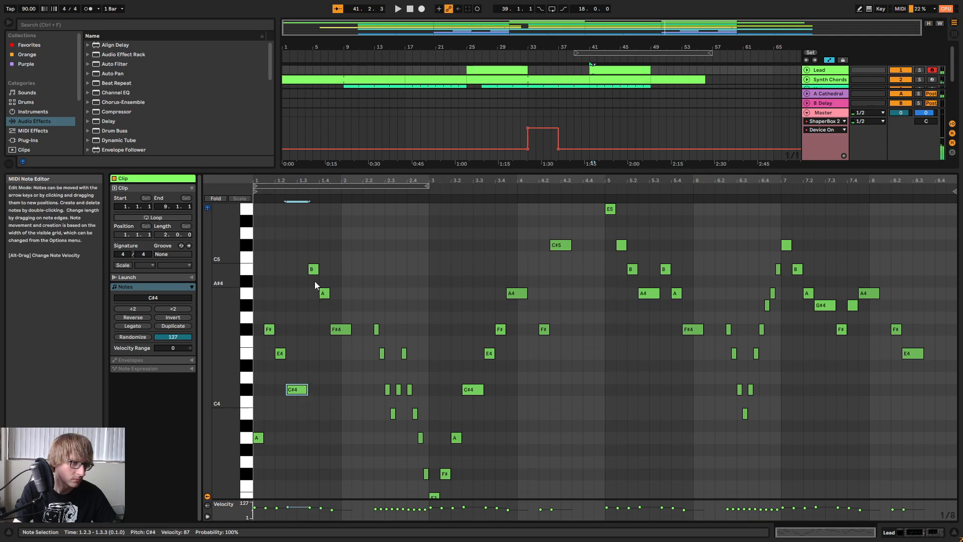
{"action": "key", "text": "Down"}
{"action": "key", "text": "Down"}
{"action": "key", "text": "Down"}
{"action": "key", "text": "Down"}
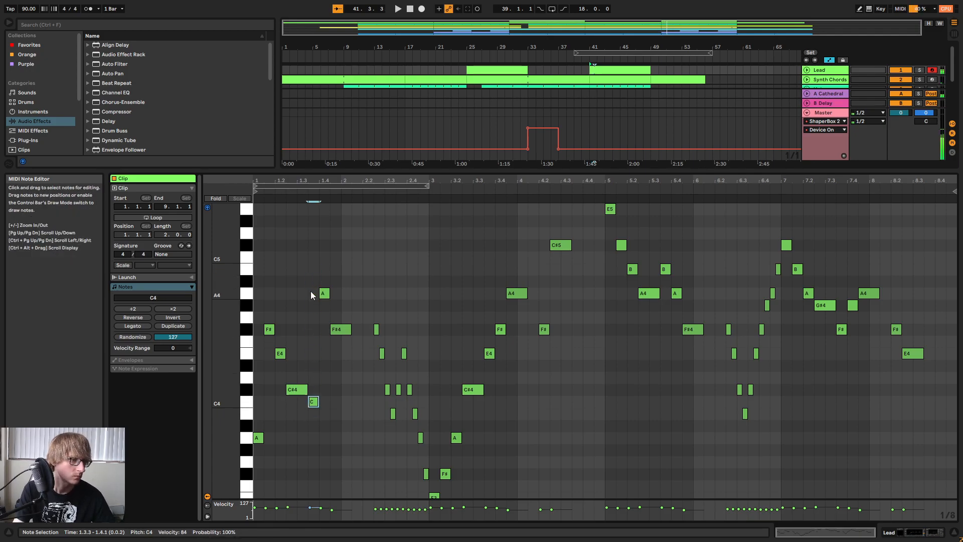
{"action": "key", "text": "Down"}
{"action": "key", "text": "Down"}
{"action": "key", "text": "Down"}
{"action": "key", "text": "Down"}
{"action": "key", "text": "Down"}
{"action": "key", "text": "Down"}
{"action": "key", "text": "Down"}
{"action": "key", "text": "Down"}
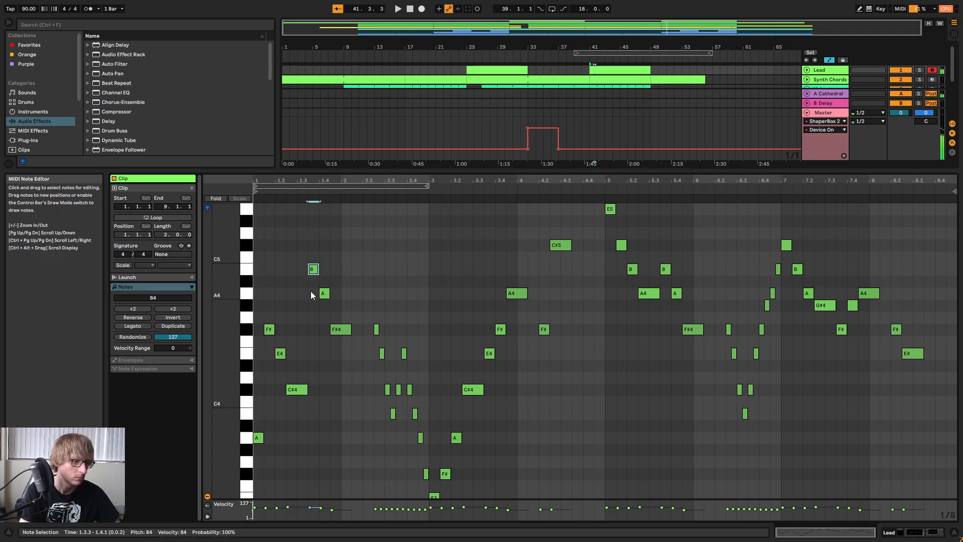
Play the phrase, shorten the C#4 note to end at 1.3.1 and move the B3 note to start there.
{"action": "key", "text": "space"}
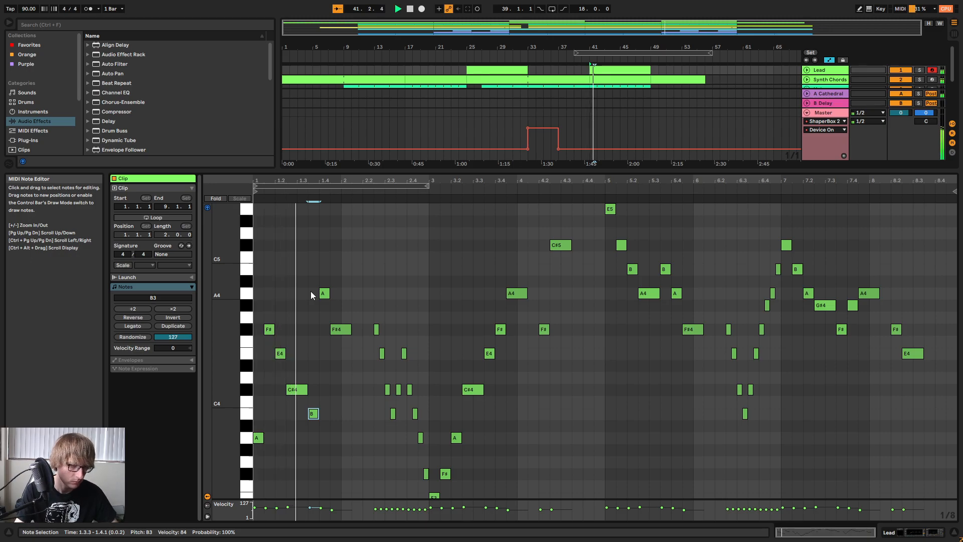
{"action": "key", "text": "space"}
{"action": "left_click", "coordinate": [297, 392]}
{"action": "left_click_drag", "start_coordinate": [307, 393], "coordinate": [302, 413]}
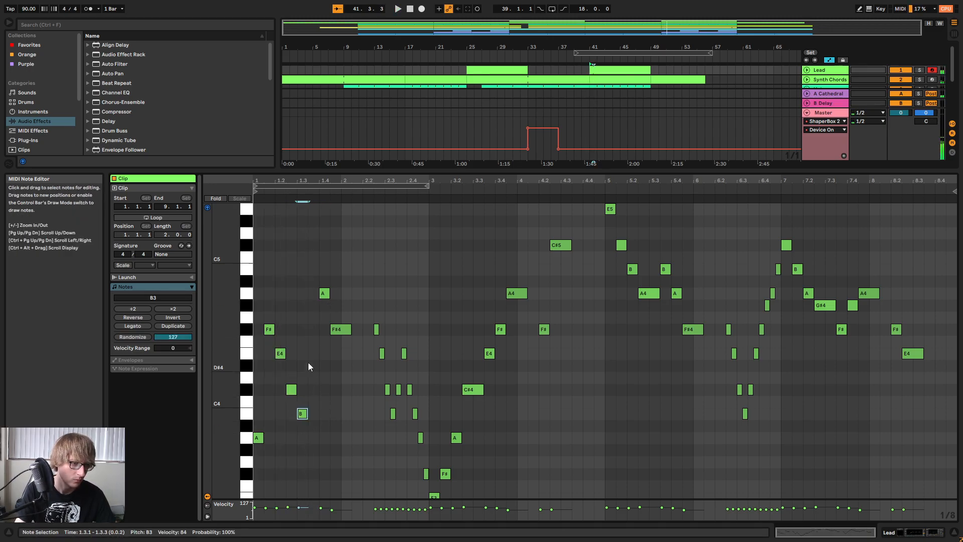
Finish the first bar with short notes A3 at 1.3.3, B3 at 1.4.1 and C#4 at 1.4.3, and listen to it.
{"action": "left_click", "coordinate": [323, 296]}
{"action": "left_click_drag", "start_coordinate": [323, 298], "coordinate": [317, 441]}
{"action": "left_click_drag", "start_coordinate": [342, 329], "coordinate": [330, 415]}
{"action": "double_click", "coordinate": [337, 391]}
{"action": "left_click", "coordinate": [351, 371]}
{"action": "key", "text": "space"}
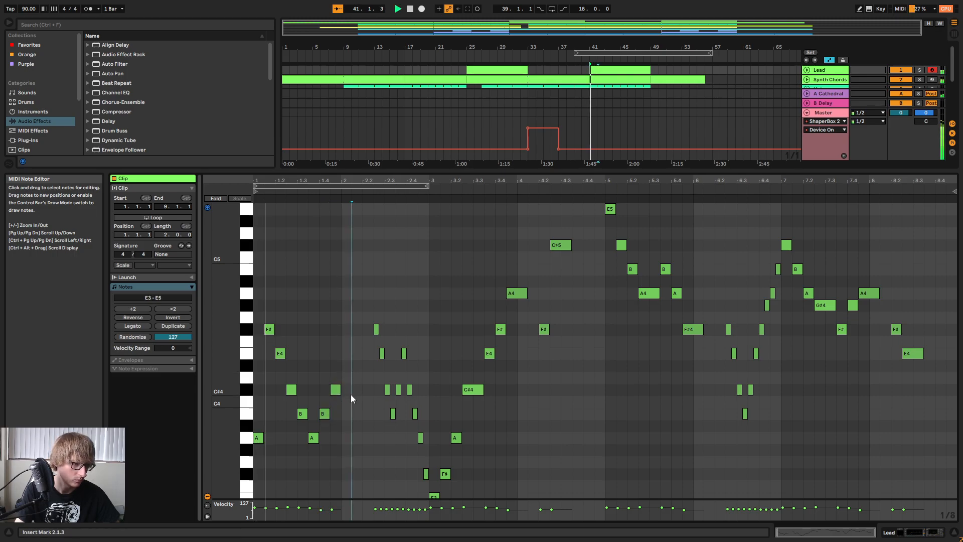
{"action": "left_click_drag", "start_coordinate": [227, 282], "coordinate": [220, 283]}
{"action": "key", "text": "space"}
Delete all remaining notes after the clip's first bar and play back what is left.
{"action": "left_click_drag", "start_coordinate": [363, 422], "coordinate": [942, 232]}
{"action": "key", "text": "Delete"}
{"action": "key", "text": "space"}
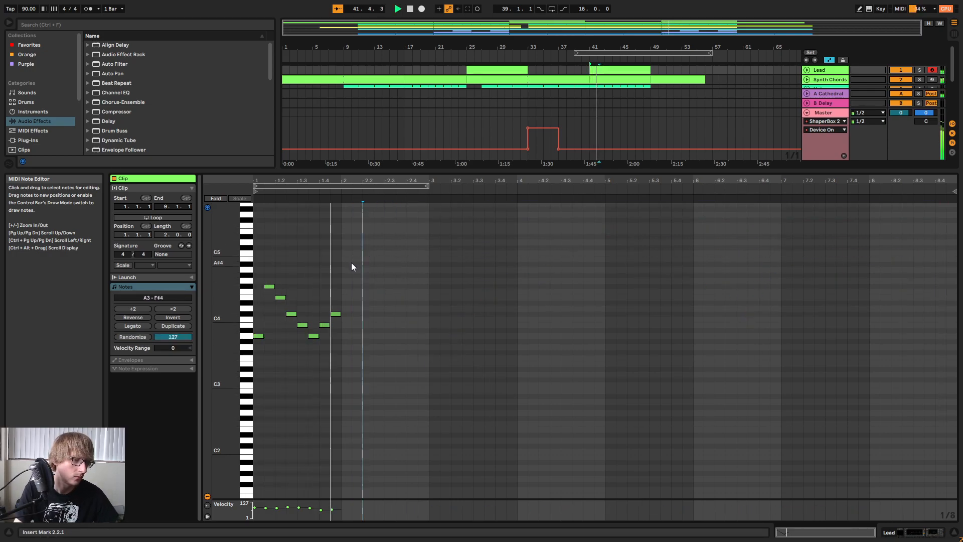
Duplicate the melody notes of bar 1 into bar 2 of the clip and play them back.
{"action": "left_click_drag", "start_coordinate": [356, 259], "coordinate": [256, 370]}
{"action": "key", "text": "ctrl+d"}
{"action": "left_click", "coordinate": [372, 341]}
{"action": "key", "text": "space"}
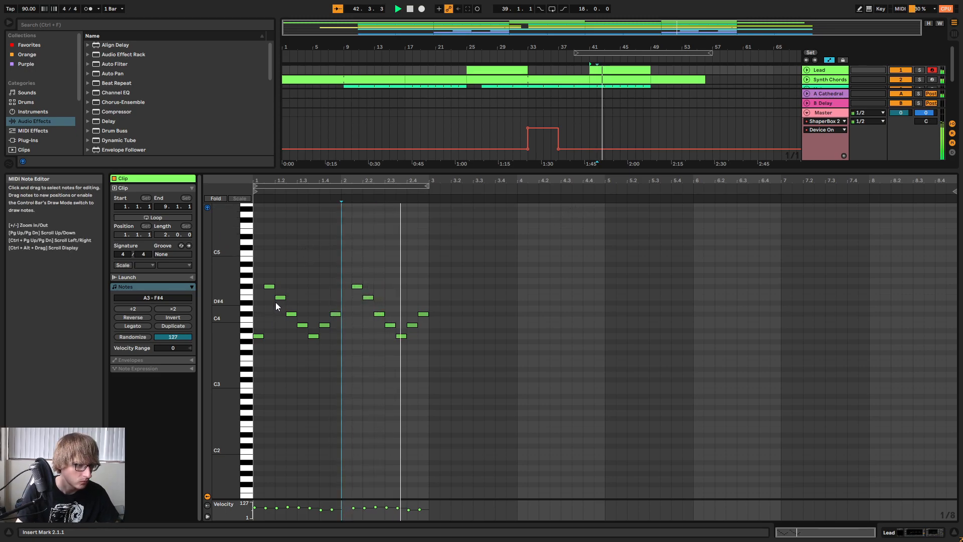
Copy the two-bar phrase to bar 3, lower the A3 at 3.1.1 to G#3 and play the melody.
{"action": "key", "text": "space"}
{"action": "left_click_drag", "start_coordinate": [488, 242], "coordinate": [252, 412]}
{"action": "left_click", "coordinate": [426, 327]}
{"action": "key", "text": "ctrl+v"}
{"action": "left_click", "coordinate": [435, 336]}
{"action": "key", "text": "Down"}
{"action": "key", "text": "Down"}
{"action": "key", "text": "space"}
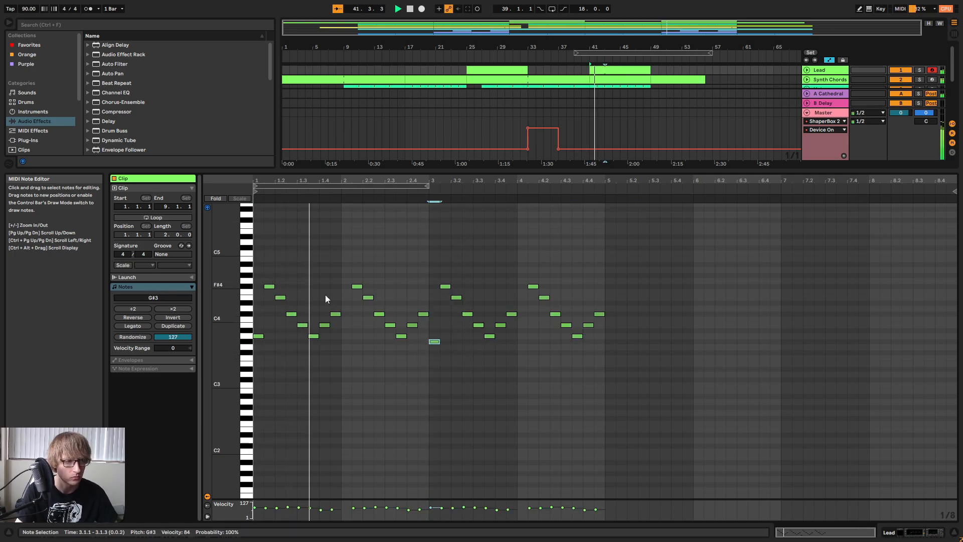
Audition the notes in bar 3, lower the A3 at 3.3.3 to G#3 and listen to the phrase.
{"action": "left_click_drag", "start_coordinate": [226, 305], "coordinate": [207, 283]}
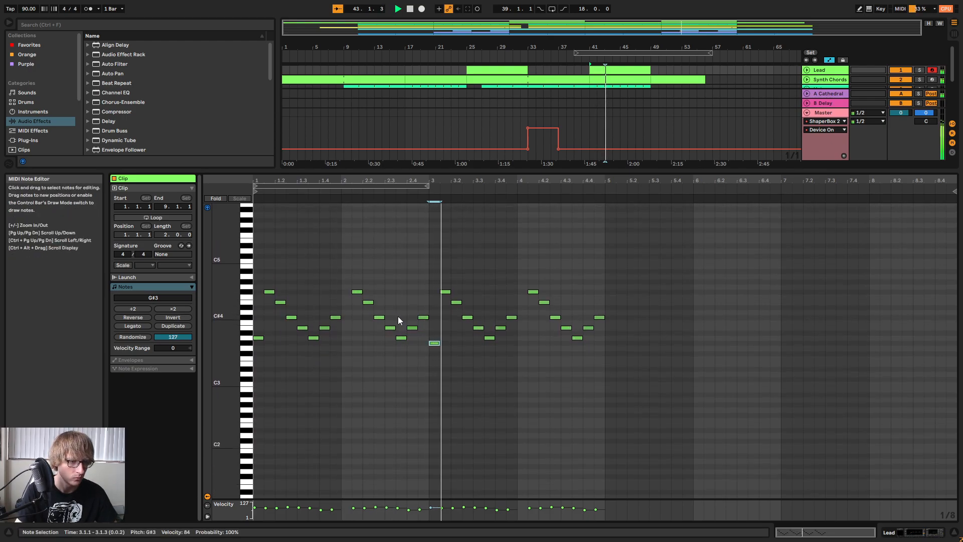
{"action": "key", "text": "space"}
{"action": "left_click", "coordinate": [481, 316]}
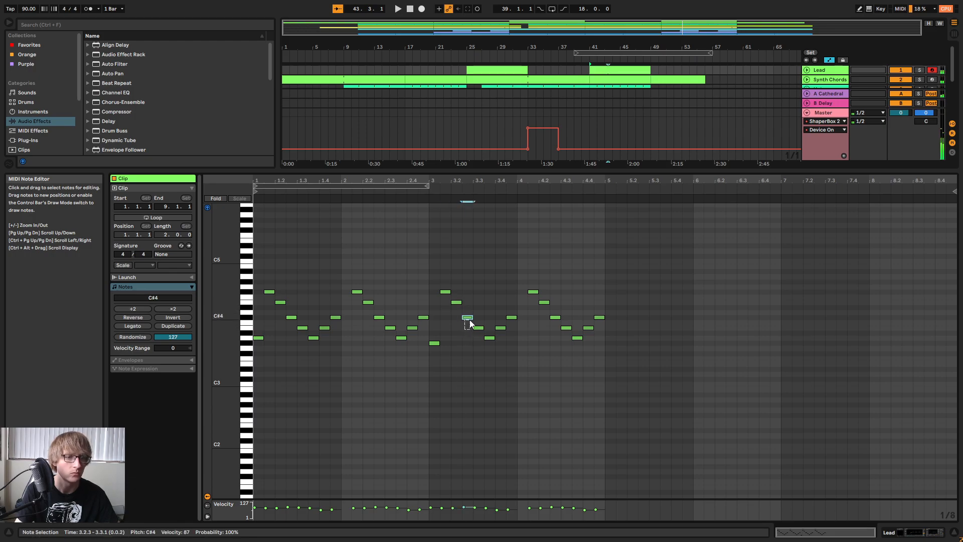
{"action": "left_click", "coordinate": [482, 328]}
{"action": "left_click", "coordinate": [488, 338]}
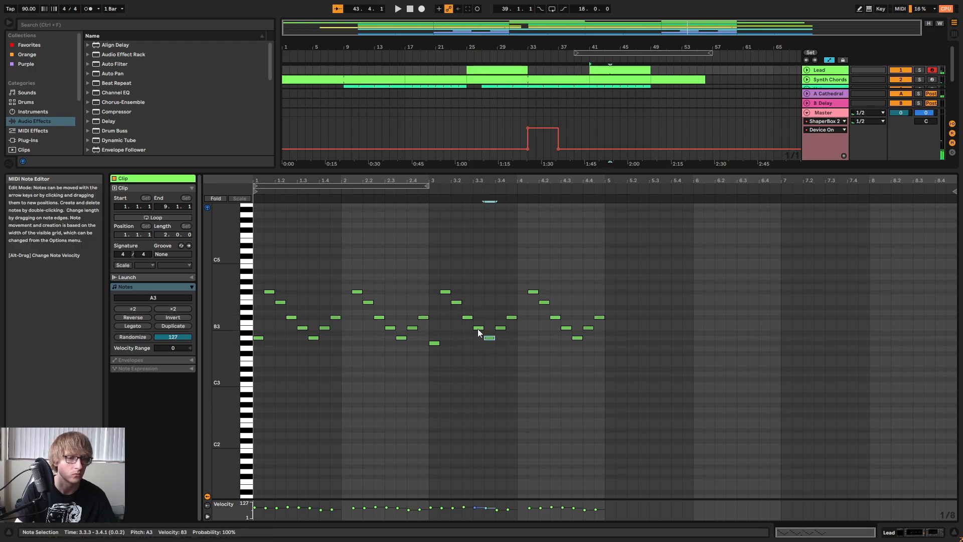
{"action": "key", "text": "Down"}
{"action": "left_click", "coordinate": [500, 328]}
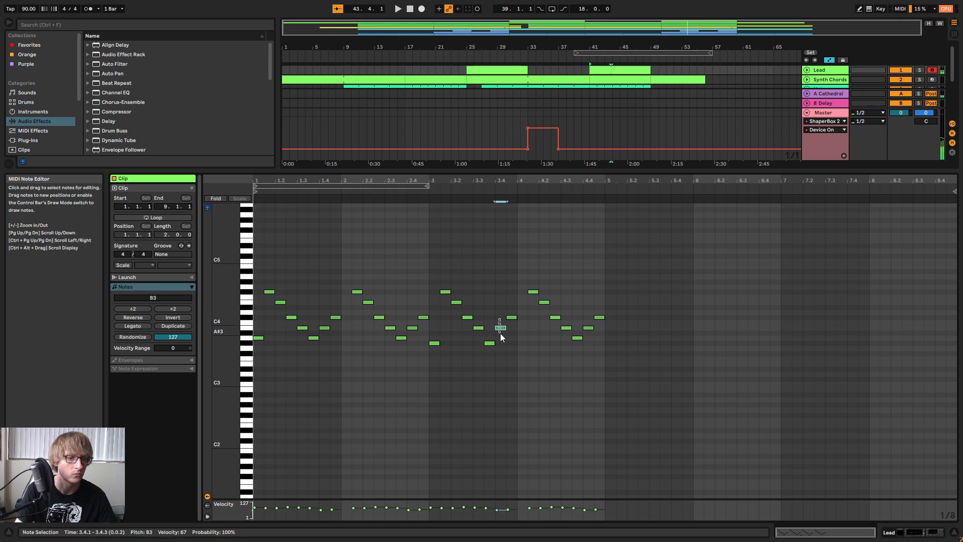
{"action": "left_click", "coordinate": [510, 317]}
{"action": "key", "text": "space"}
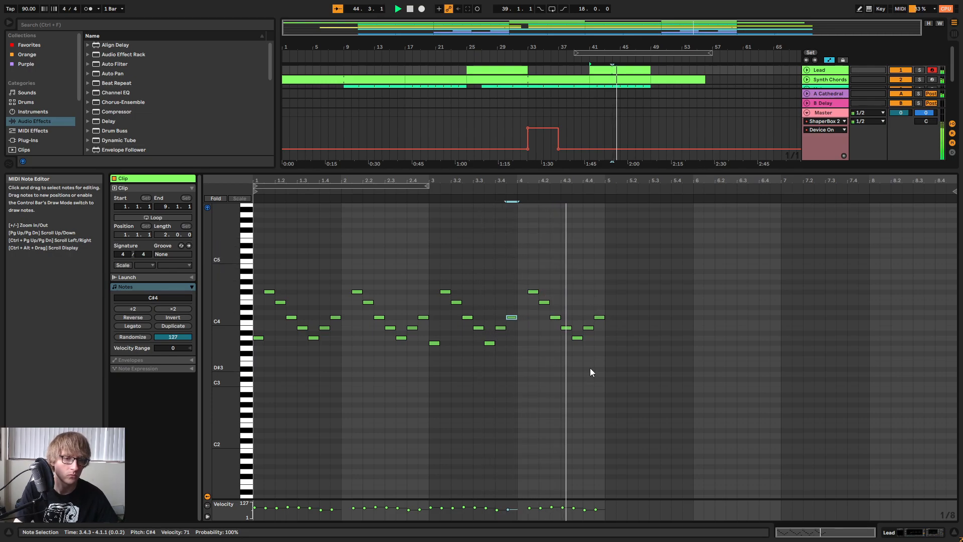
Lower the A3 at 4.3.3 to G#3 and play the clip from its start.
{"action": "key", "text": "space"}
{"action": "left_click_drag", "start_coordinate": [564, 282], "coordinate": [586, 336]}
{"action": "left_click", "coordinate": [567, 303]}
{"action": "key", "text": "Down"}
{"action": "key", "text": "space"}
{"action": "left_click", "coordinate": [715, 276]}
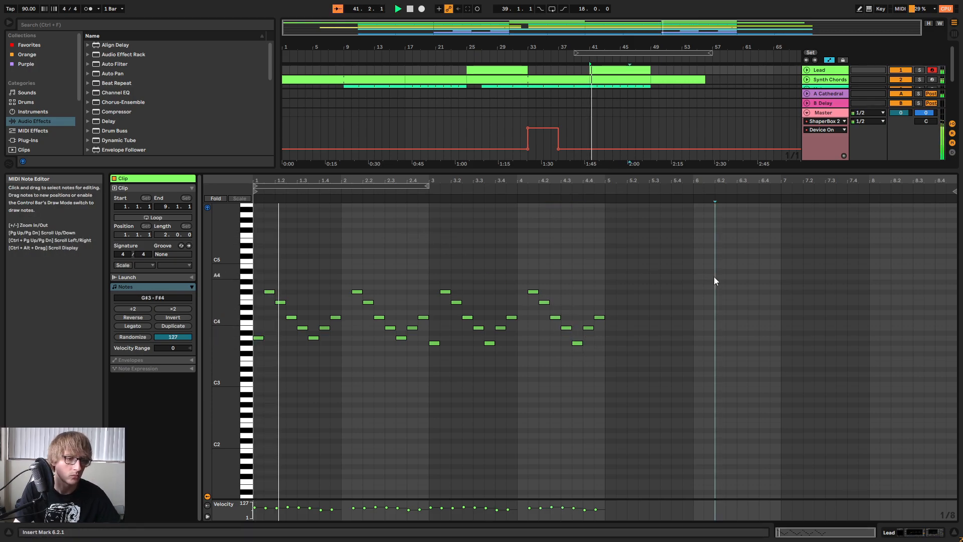
Duplicate the whole four-bar melody into bars 5 to 8 and listen to it up to bar 7.
{"action": "key", "text": "ctrl+a"}
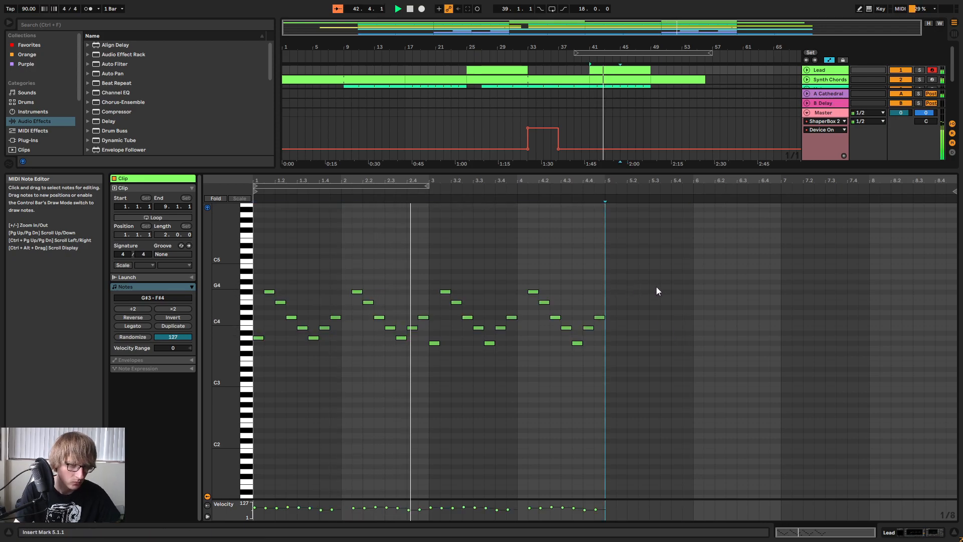
{"action": "key", "text": "ctrl+d"}
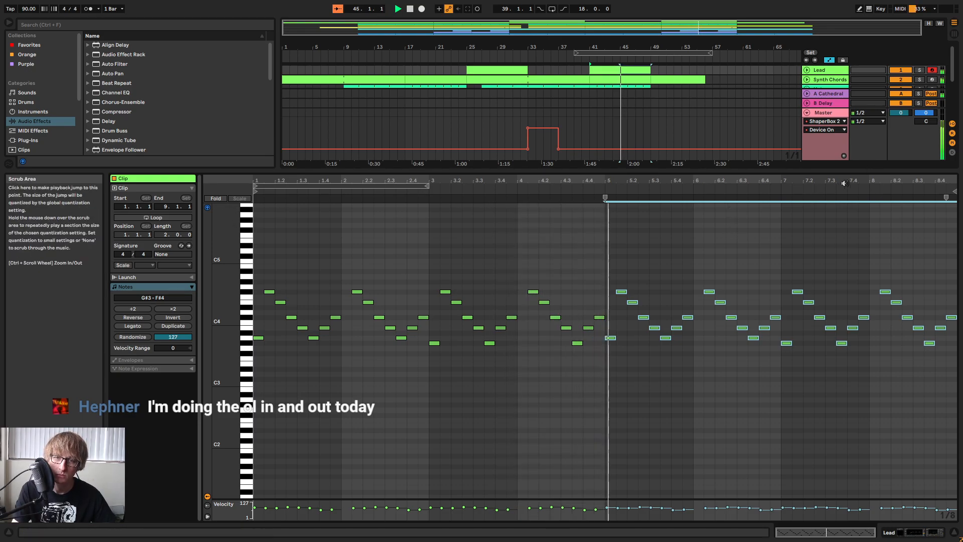
{"action": "left_click", "coordinate": [886, 232]}
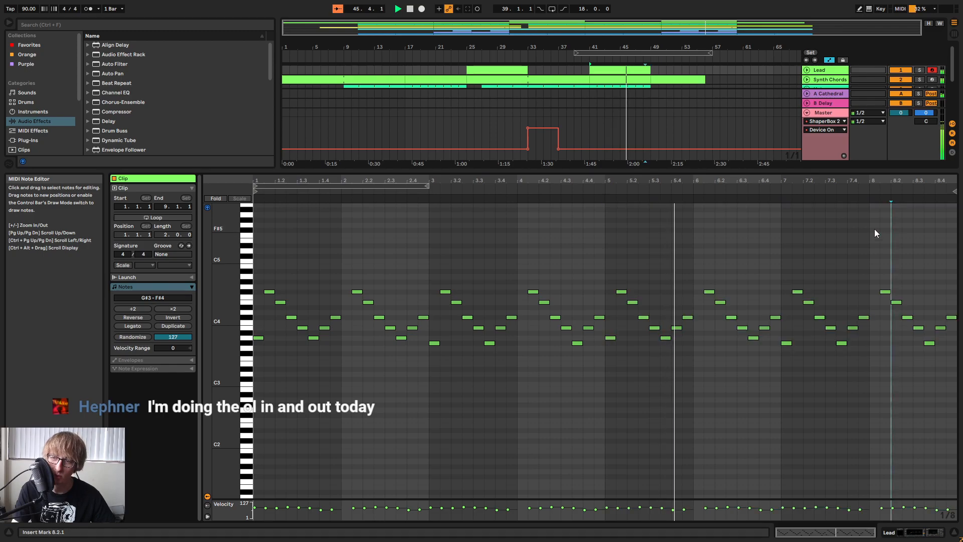
{"action": "left_click", "coordinate": [812, 221]}
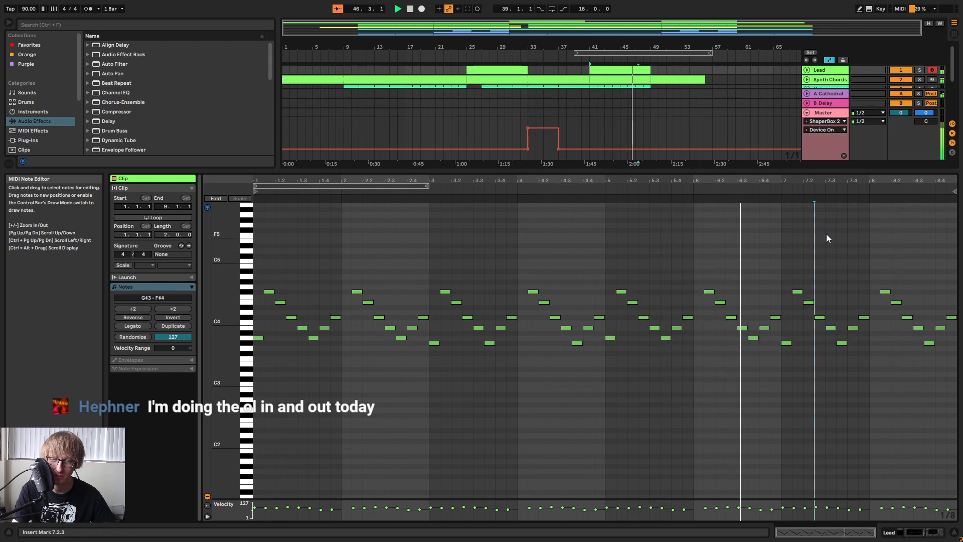
{"action": "left_click_drag", "start_coordinate": [892, 181], "coordinate": [853, 215]}
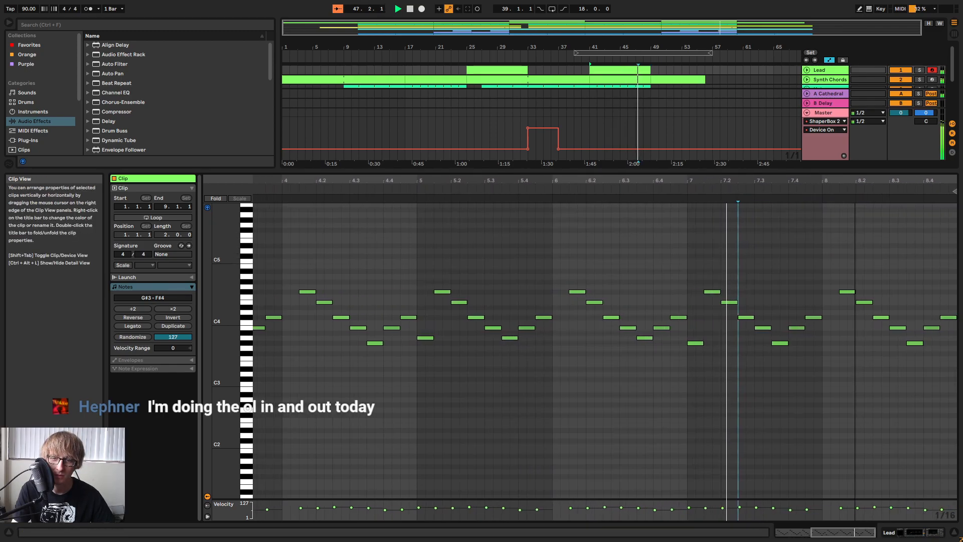
{"action": "key", "text": "space"}
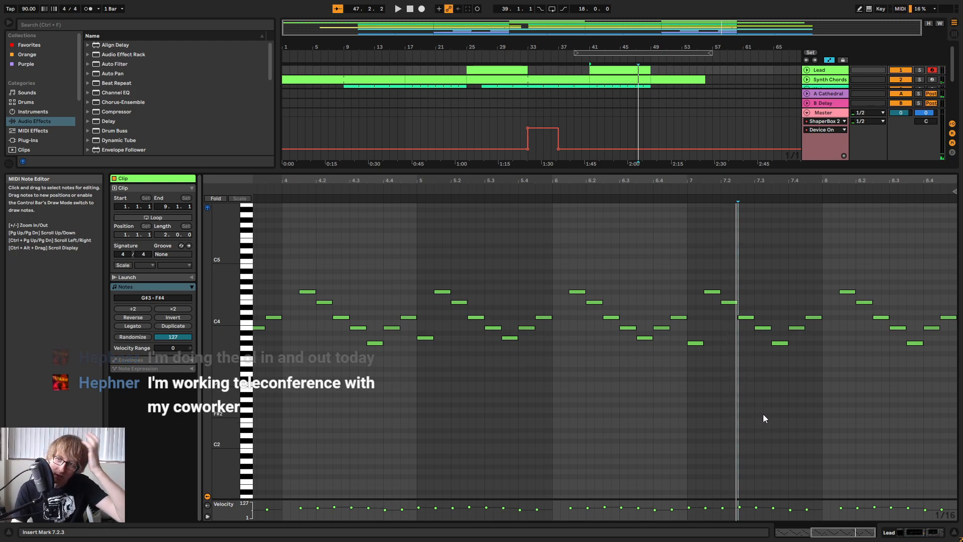
Raise the three G#3 notes in bars 7 and 8 to A3 and listen from bar 7.
{"action": "left_click_drag", "start_coordinate": [691, 376], "coordinate": [949, 346]}
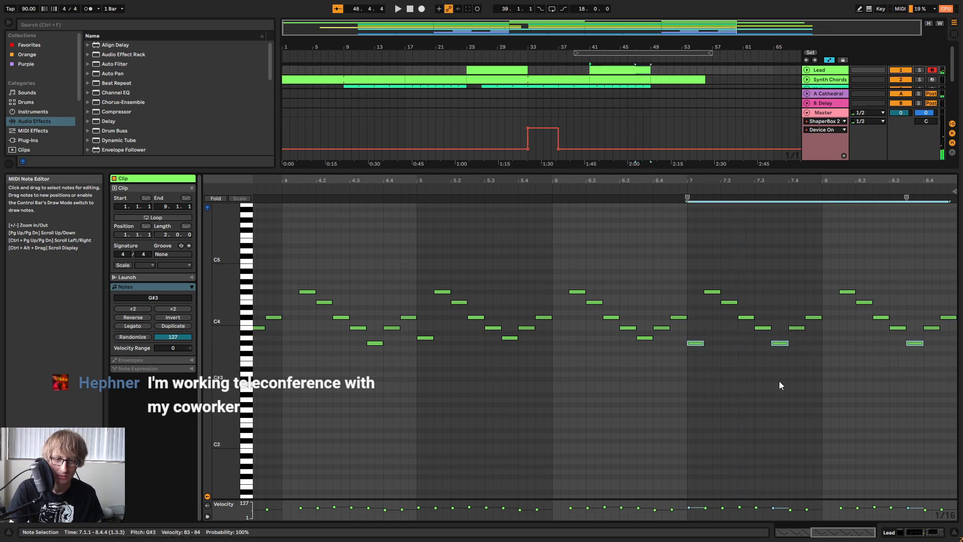
{"action": "key", "text": "Up"}
{"action": "key", "text": "Down"}
{"action": "mouse_move", "coordinate": [708, 171]}
{"action": "left_mouse_down"}
{"action": "mouse_move", "coordinate": [708, 195]}
{"action": "mouse_move", "coordinate": [708, 169]}
{"action": "left_mouse_up"}
{"action": "left_click", "coordinate": [712, 291]}
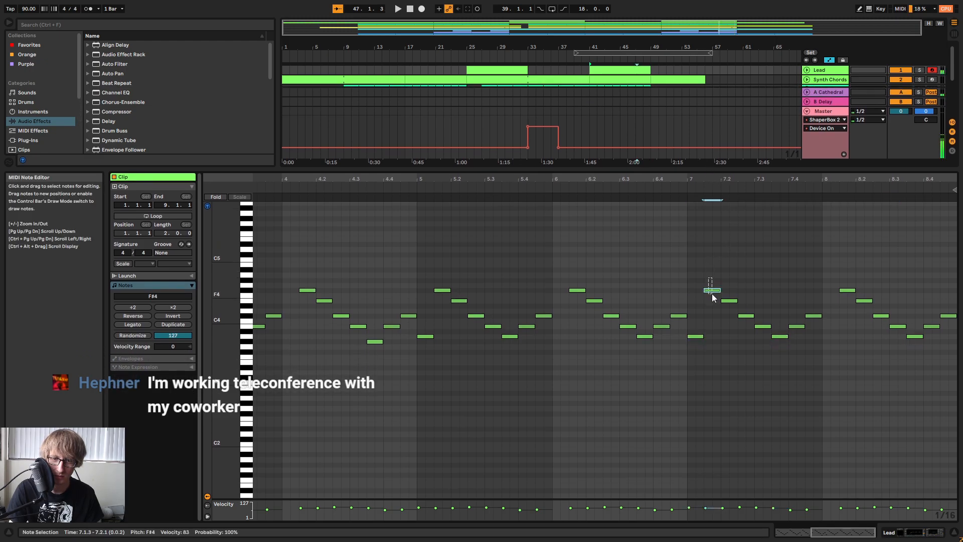
{"action": "left_click", "coordinate": [664, 187]}
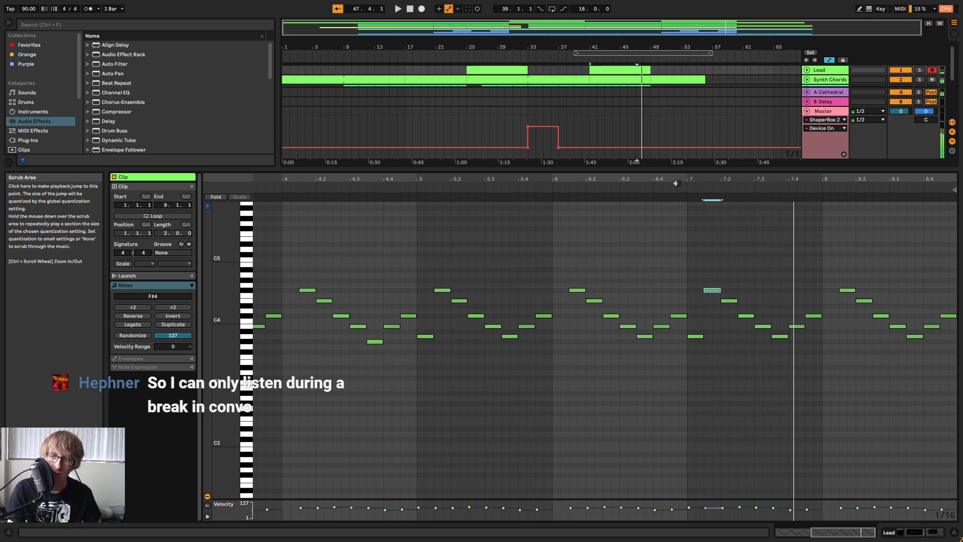
{"action": "left_click", "coordinate": [707, 189]}
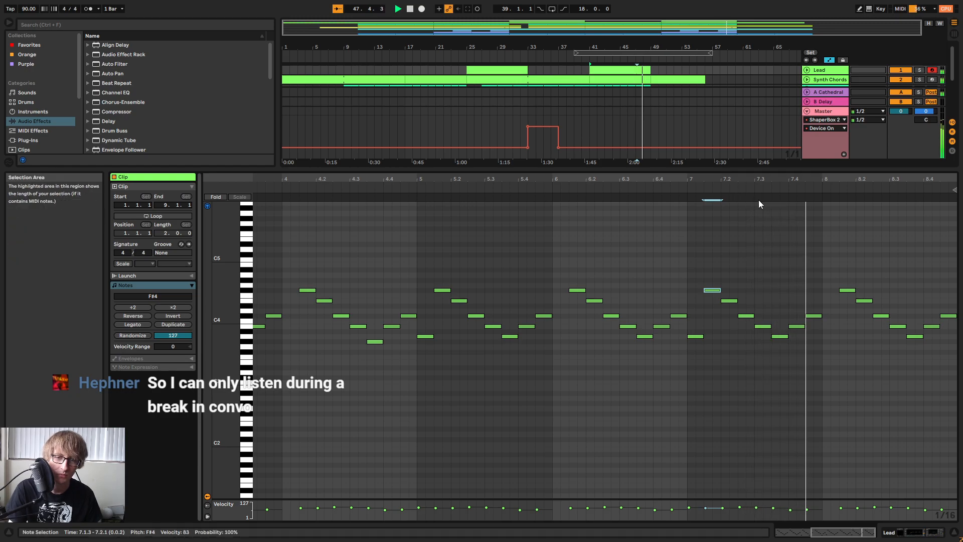
Lower the F#4 at 8.1.3 to D4, remove the E4 at 8.2.1 and raise the C#4 at 8.2.3 to E4, then listen.
{"action": "key", "text": "space"}
{"action": "left_click_drag", "start_coordinate": [853, 290], "coordinate": [882, 300]}
{"action": "left_click", "coordinate": [865, 301]}
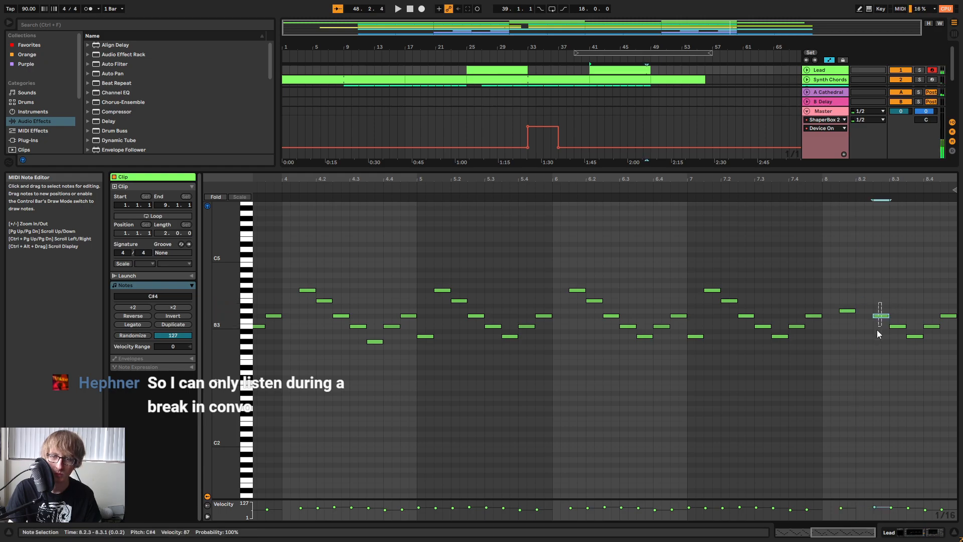
{"action": "left_click", "coordinate": [687, 188]}
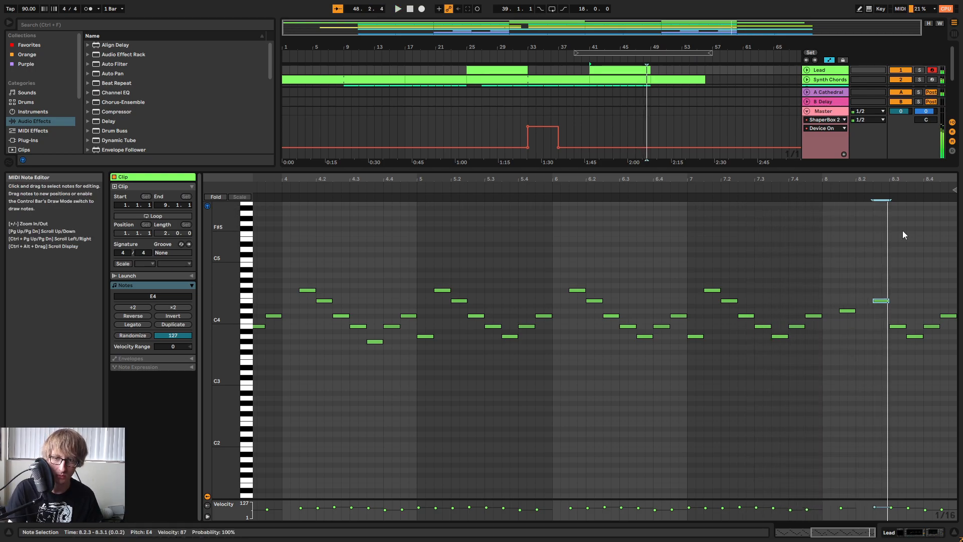
Finish bar 8 by raising the A3 at 8.3.3 to G#4 and deleting the notes at 8.3.1, 8.4.1 and 8.4.3.
{"action": "left_click", "coordinate": [899, 326]}
{"action": "key", "text": "Delete"}
{"action": "left_click", "coordinate": [908, 338]}
{"action": "key", "text": "Up"}
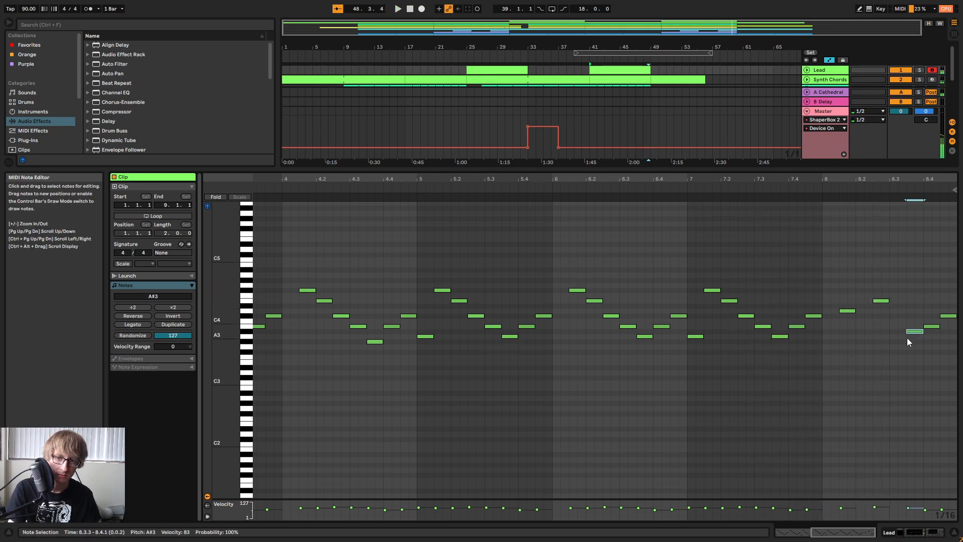
{"action": "key", "text": "Up"}
{"action": "key", "text": "Up"}
{"action": "key", "text": "Up"}
{"action": "key", "text": "Up"}
{"action": "key", "text": "Up"}
{"action": "key", "text": "Up"}
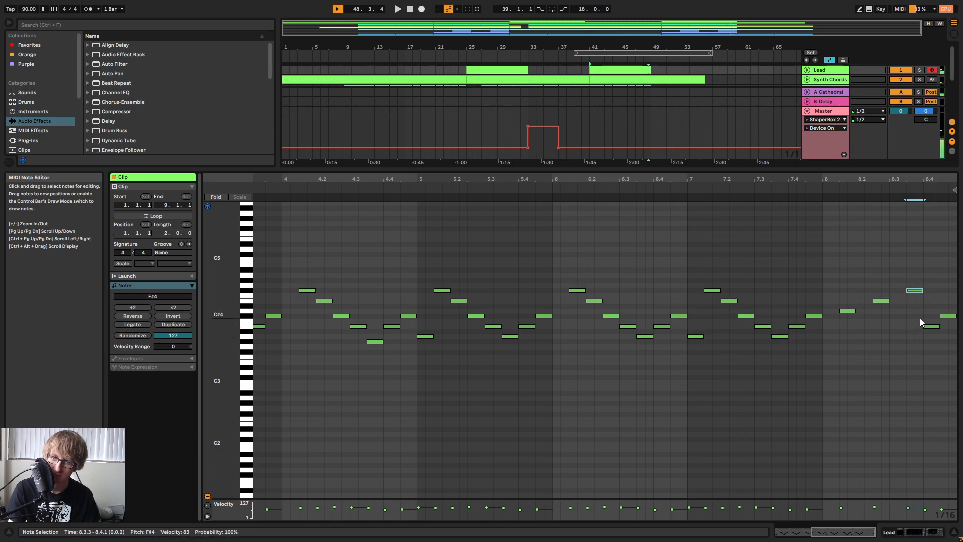
{"action": "key", "text": "Up"}
{"action": "left_click", "coordinate": [700, 186]}
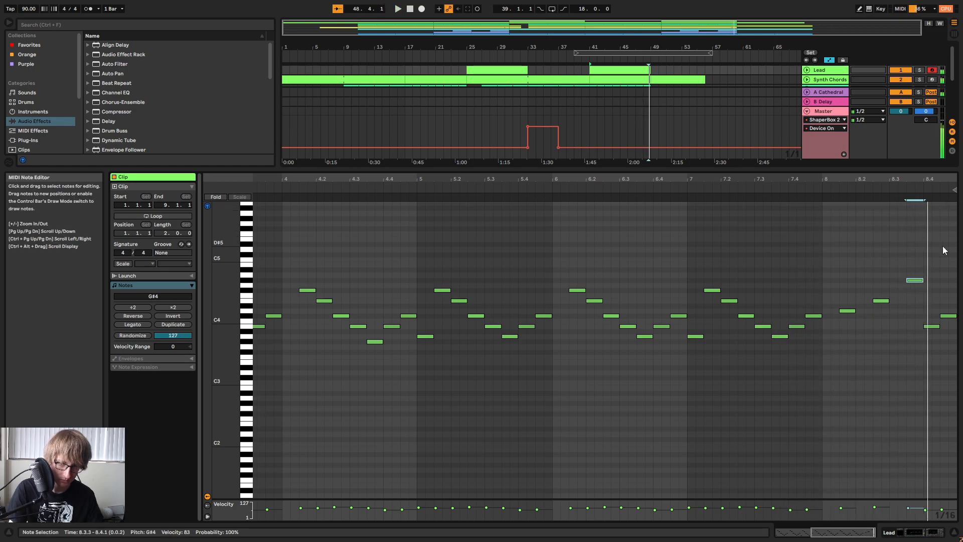
{"action": "double_click", "coordinate": [933, 327]}
{"action": "double_click", "coordinate": [949, 316]}
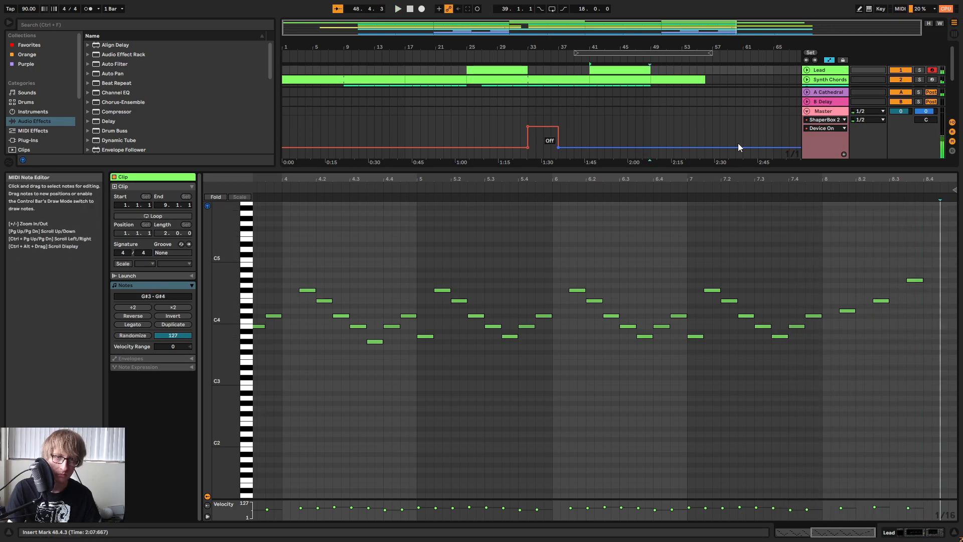
Extend the second Lead clip to bar 50, add an A4 note at 9.1.1 and play the ending.
{"action": "left_click_drag", "start_coordinate": [714, 171], "coordinate": [708, 283]}
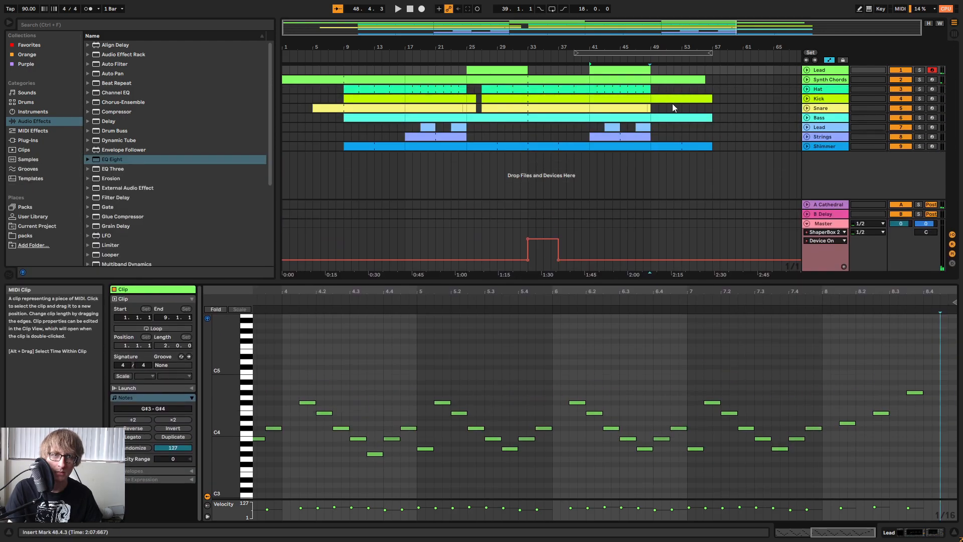
{"action": "left_click_drag", "start_coordinate": [648, 72], "coordinate": [659, 71]}
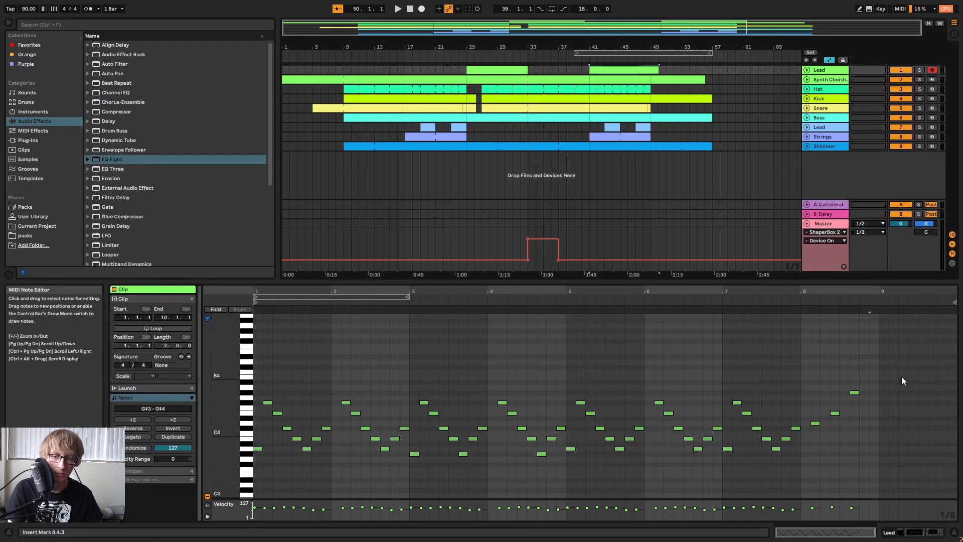
{"action": "double_click", "coordinate": [886, 378]}
{"action": "left_click", "coordinate": [774, 302]}
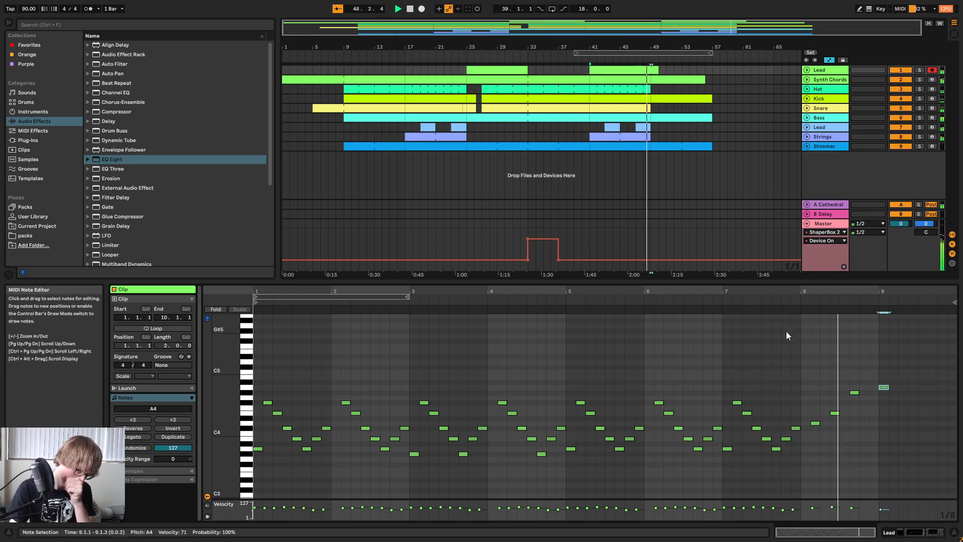
Lengthen the A4 note in bar 9 to end at 9.3.3 and listen to the ending.
{"action": "left_click", "coordinate": [914, 407]}
{"action": "left_click_drag", "start_coordinate": [888, 388], "coordinate": [919, 388]}
{"action": "left_click", "coordinate": [851, 302]}
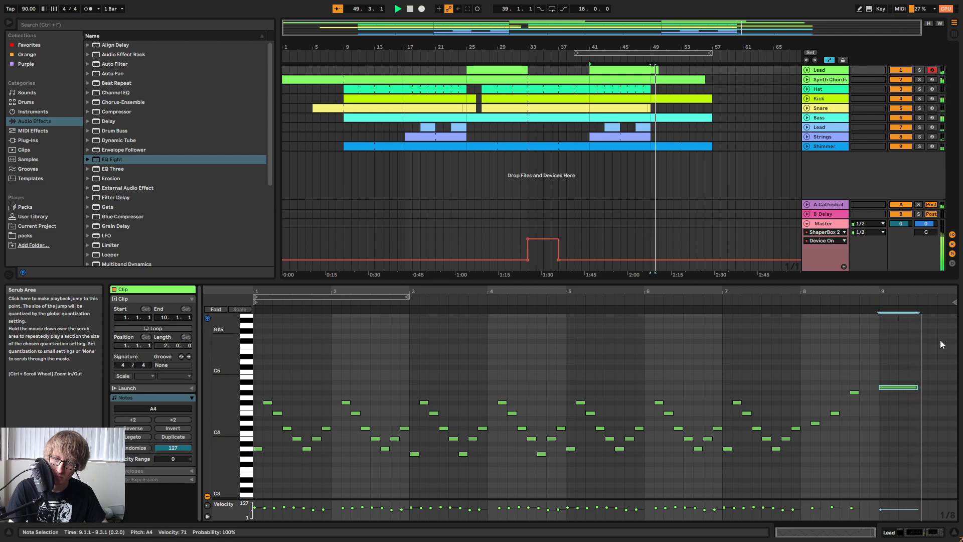
{"action": "mouse_move", "coordinate": [918, 389]}
{"action": "left_mouse_down"}
{"action": "mouse_move", "coordinate": [955, 390]}
{"action": "mouse_move", "coordinate": [928, 389]}
{"action": "left_mouse_up"}
{"action": "left_click", "coordinate": [928, 362]}
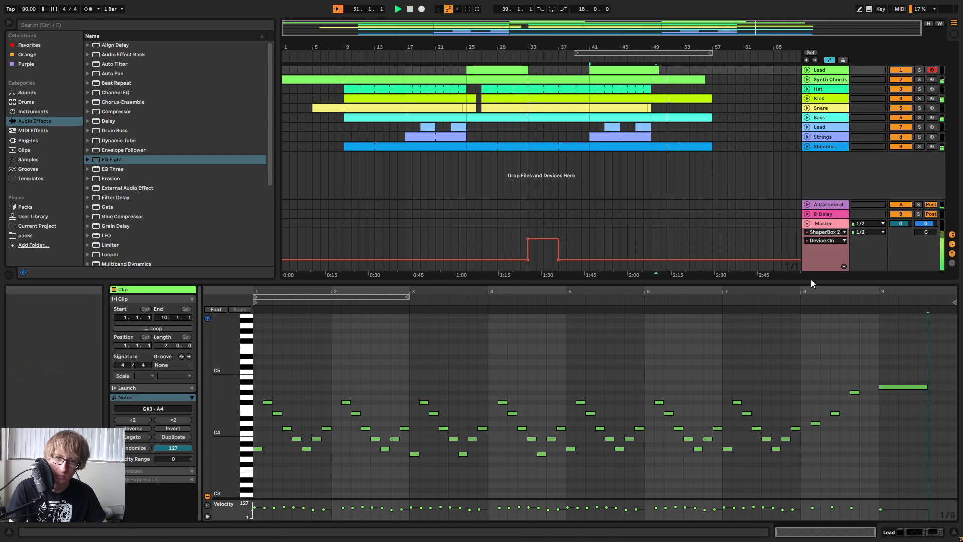
Close the note editor and play the arrangement across the end of the second Lead clip.
{"action": "left_click_drag", "start_coordinate": [871, 283], "coordinate": [733, 478]}
{"action": "left_click", "coordinate": [750, 136]}
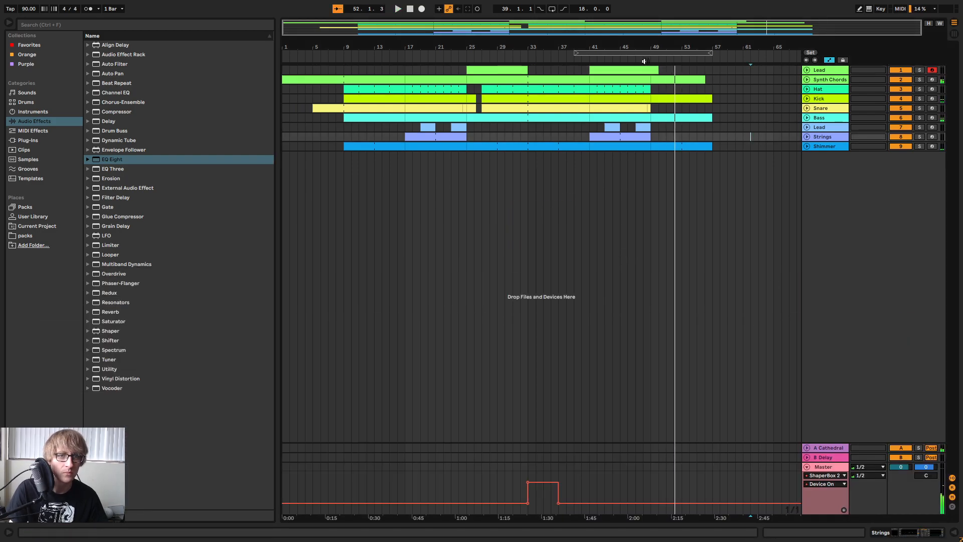
{"action": "left_click", "coordinate": [645, 61]}
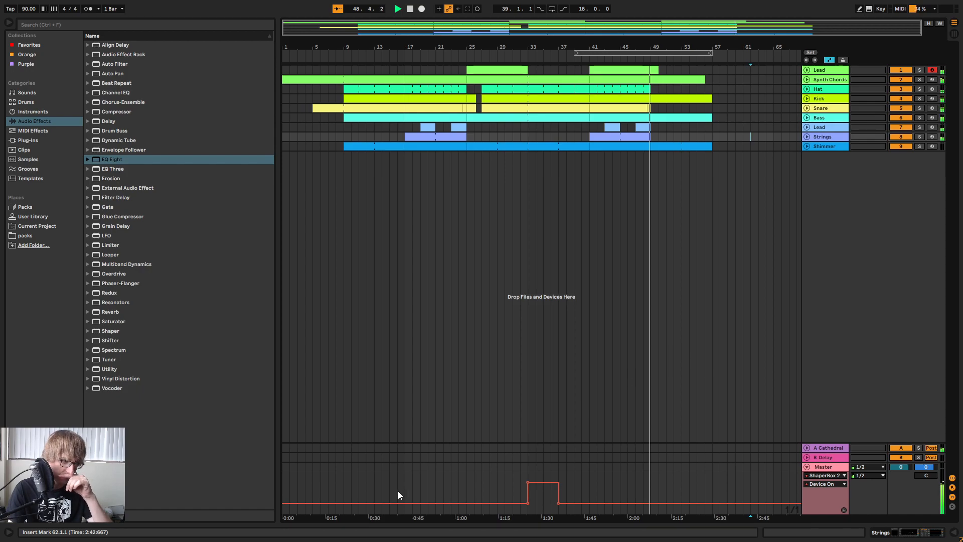
Try switching ShaperBox 2 on from bar 49 in the Master's Device On automation and undo it.
{"action": "left_click", "coordinate": [652, 488]}
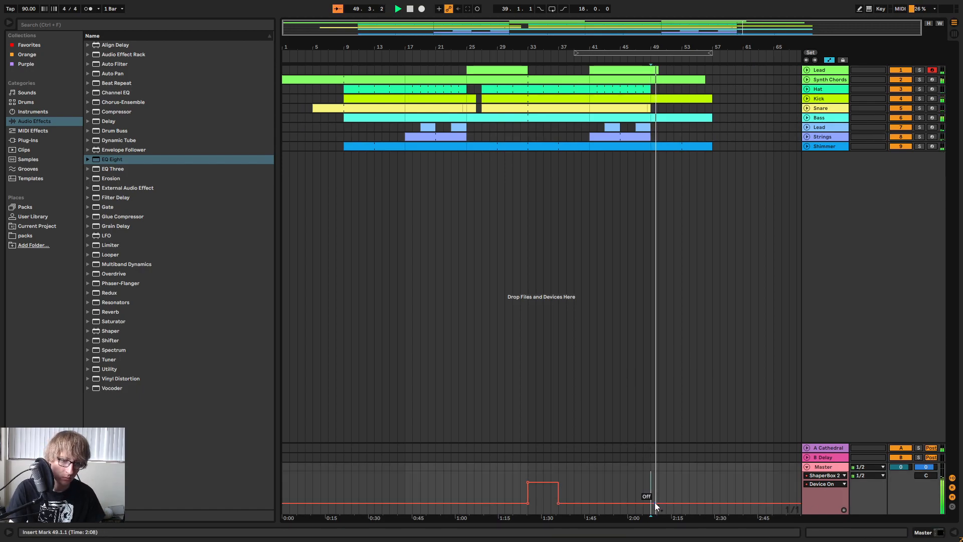
{"action": "left_click_drag", "start_coordinate": [661, 502], "coordinate": [652, 481]}
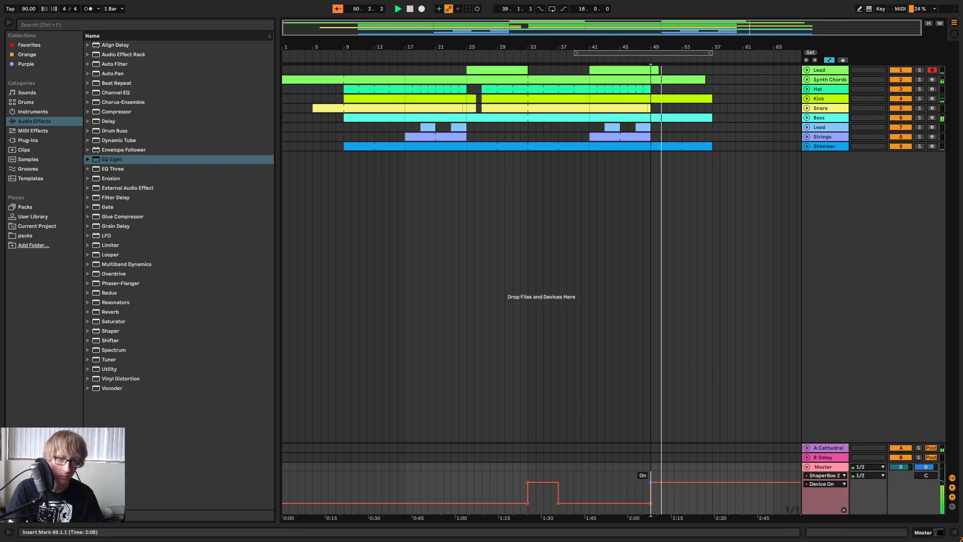
{"action": "key", "text": "ctrl+z"}
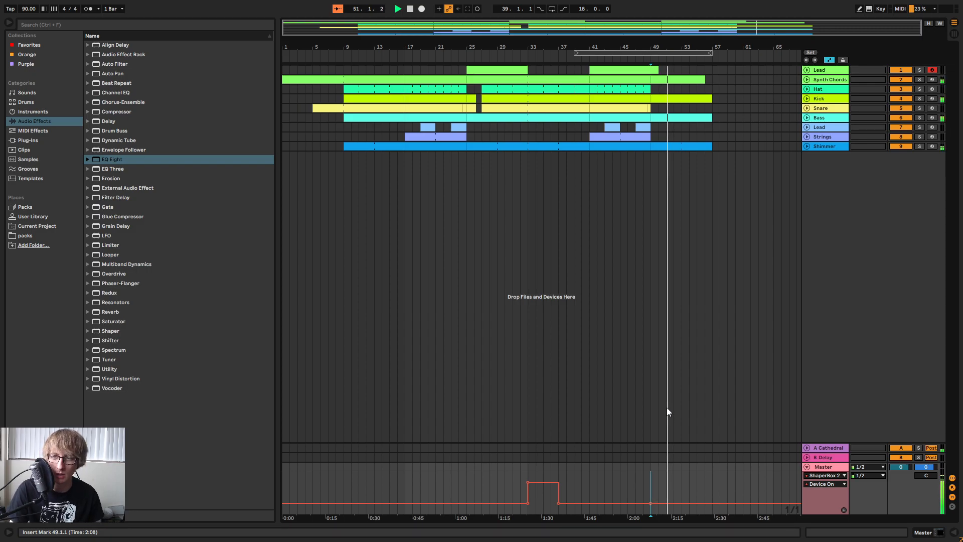
Play the arrangement from before bar 41, and restart playback at the second Lead clip.
{"action": "left_click", "coordinate": [530, 57]}
{"action": "left_click", "coordinate": [609, 70]}
{"action": "key", "text": "space"}
{"action": "key", "text": "space"}
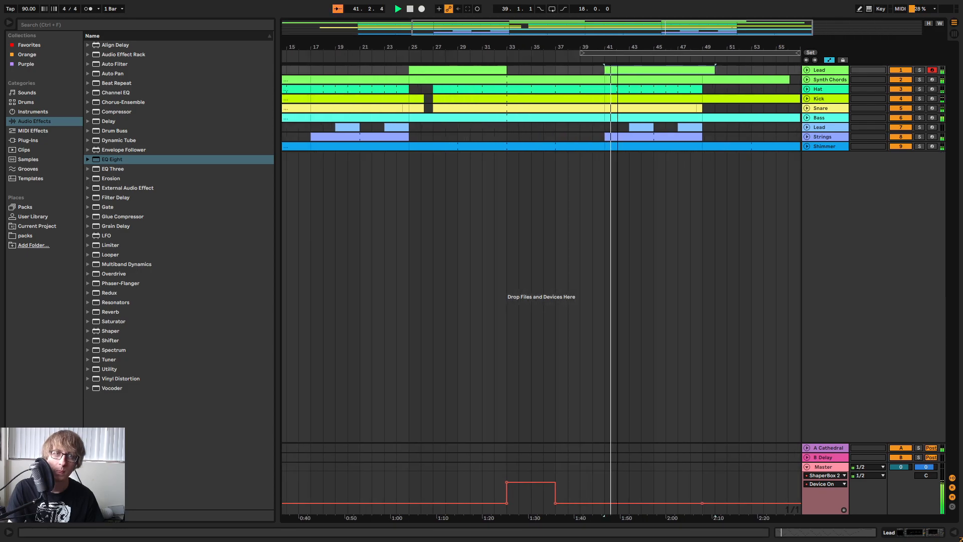
Duplicate Lead track 7.
{"action": "left_click", "coordinate": [691, 69]}
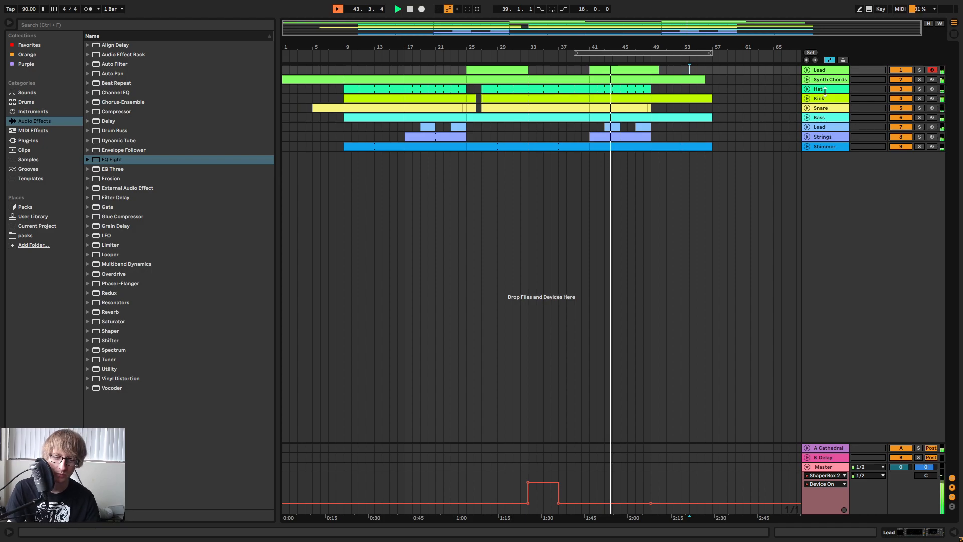
{"action": "left_click", "coordinate": [817, 147]}
{"action": "right_click", "coordinate": [826, 126]}
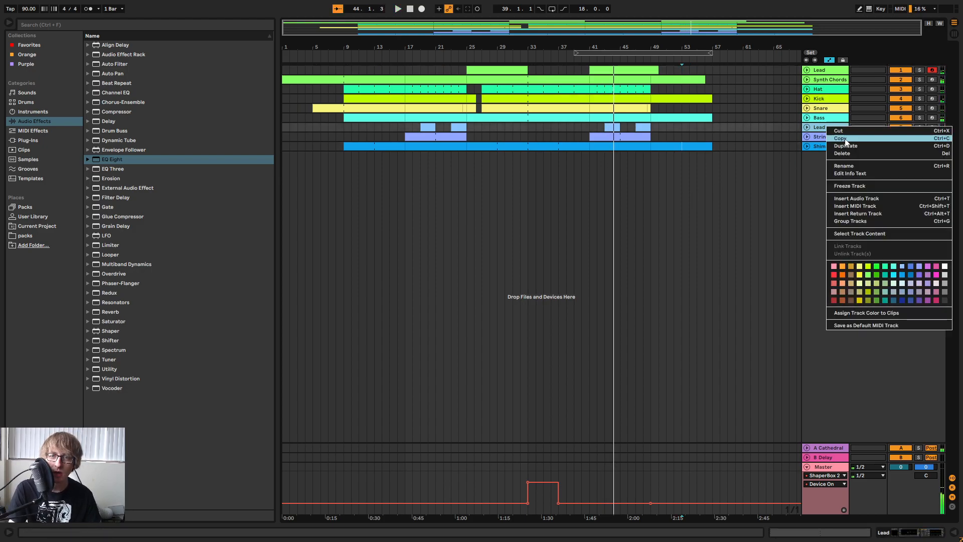
{"action": "left_click", "coordinate": [851, 144]}
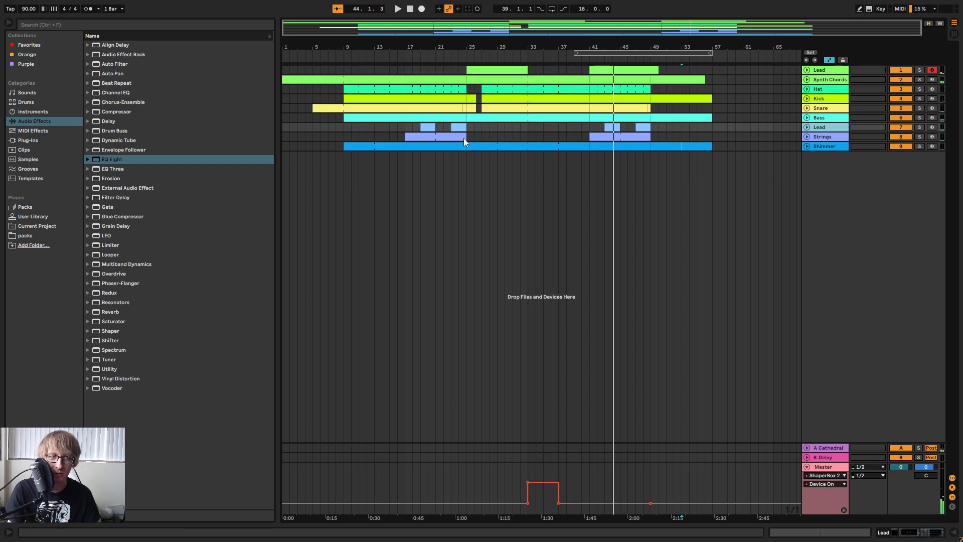
Delete the duplicated Lead track's clips between bars 17 and 25.
{"action": "left_click_drag", "start_coordinate": [473, 134], "coordinate": [399, 137]}
{"action": "key", "text": "Delete"}
{"action": "left_click", "coordinate": [687, 134]}
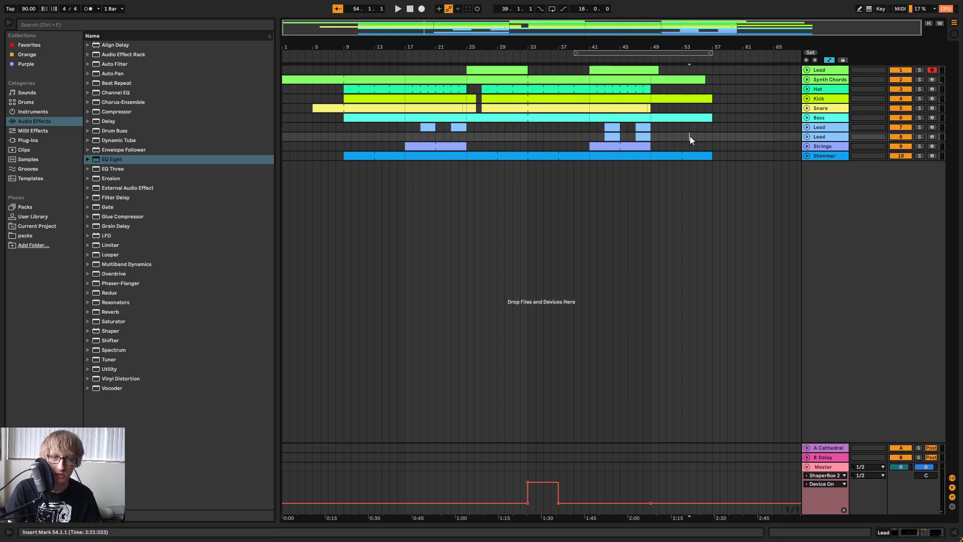
Open Iris 2 on the duplicated Lead track and load the Ambient Piano Of Sorts patch from the Keys category.
{"action": "double_click", "coordinate": [826, 136]}
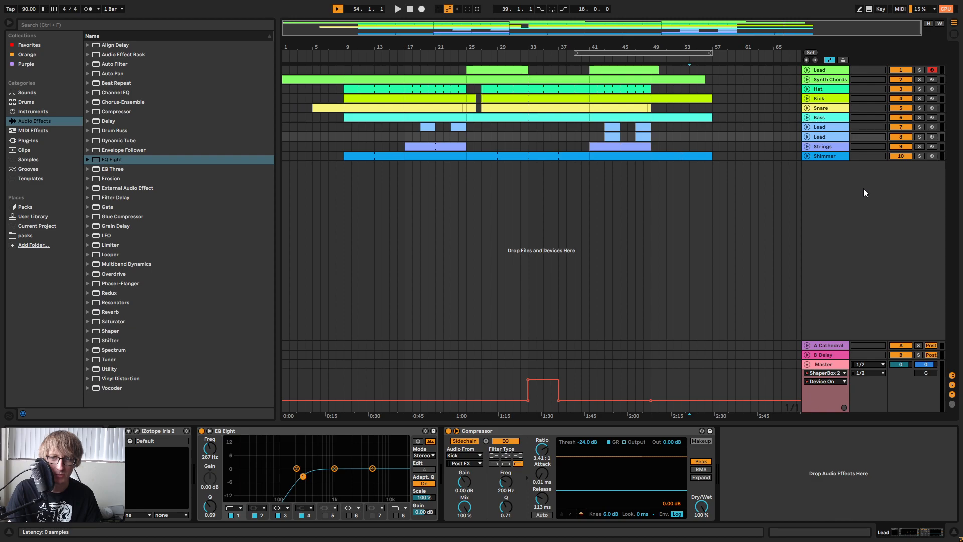
{"action": "key", "text": "ctrl+alt+p"}
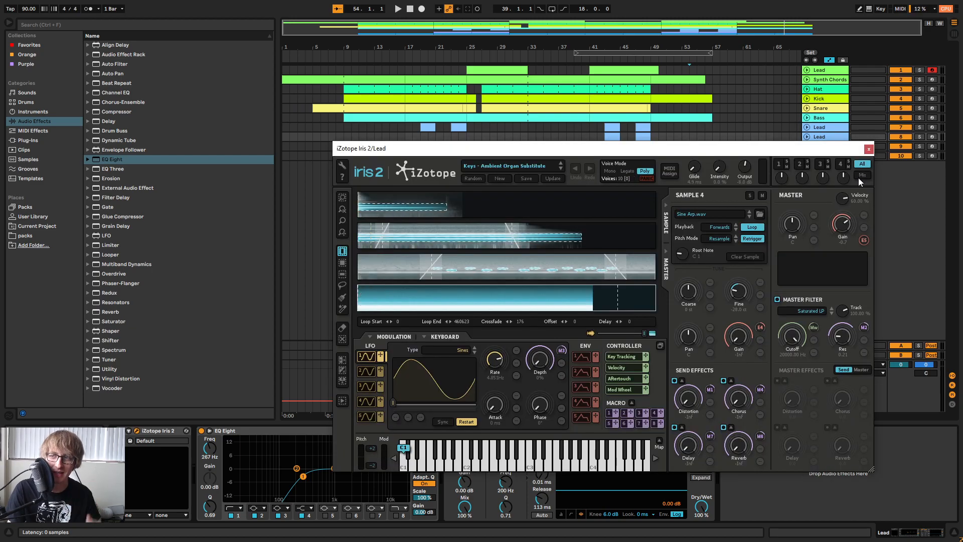
{"action": "left_click", "coordinate": [537, 165]}
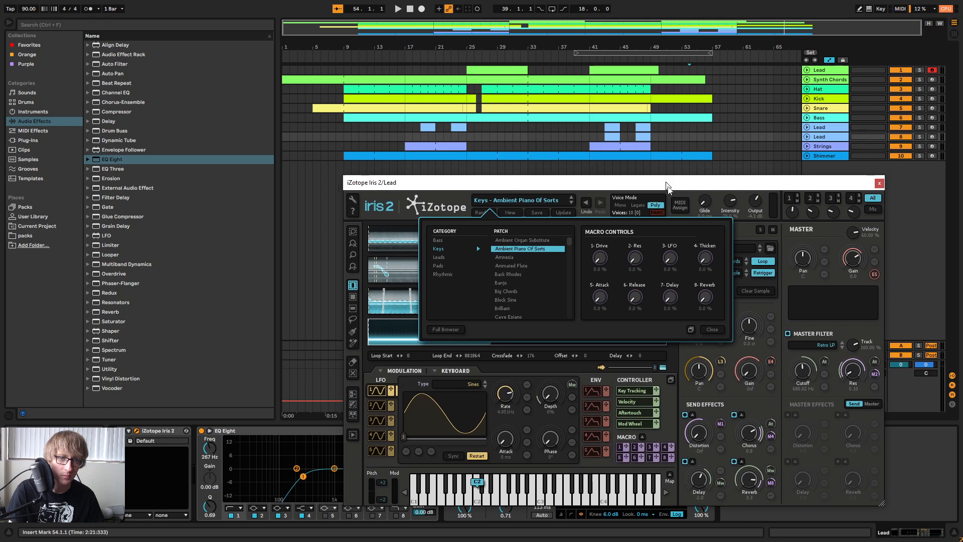
{"action": "left_click_drag", "start_coordinate": [667, 185], "coordinate": [727, 236]}
Solo the duplicated Lead track and audition its bar 43 clip with the Ambient Piano Of Sorts patch.
{"action": "left_click", "coordinate": [616, 134]}
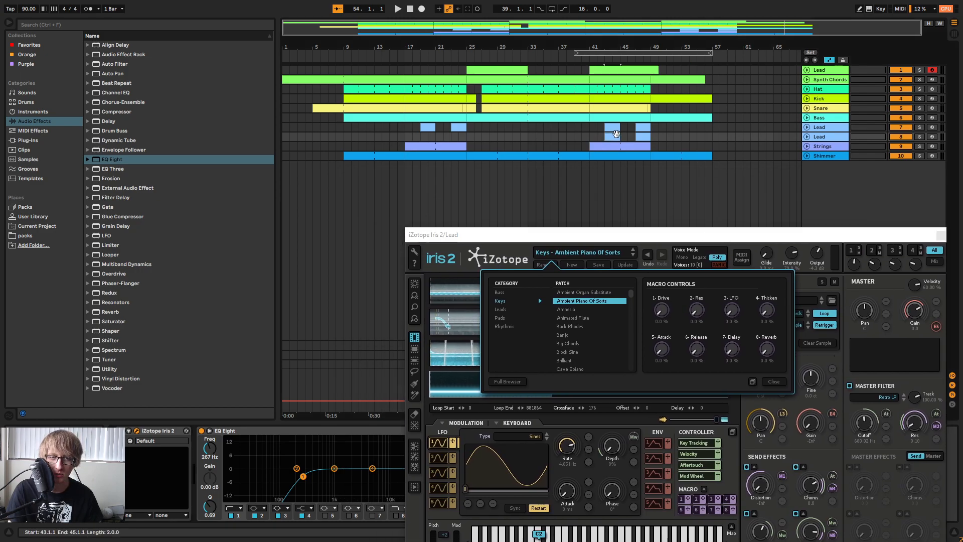
{"action": "left_click", "coordinate": [921, 135]}
{"action": "left_click", "coordinate": [921, 128], "text": "ctrl"}
{"action": "left_click_drag", "start_coordinate": [764, 234], "coordinate": [753, 176]}
{"action": "key", "text": "space"}
{"action": "key", "text": "space"}
{"action": "left_click", "coordinate": [922, 136]}
{"action": "key", "text": "space"}
Try the Amnesia and Animated Flute patches on the duplicated Lead, soloing Lead track 7 alongside it.
{"action": "left_click", "coordinate": [569, 252]}
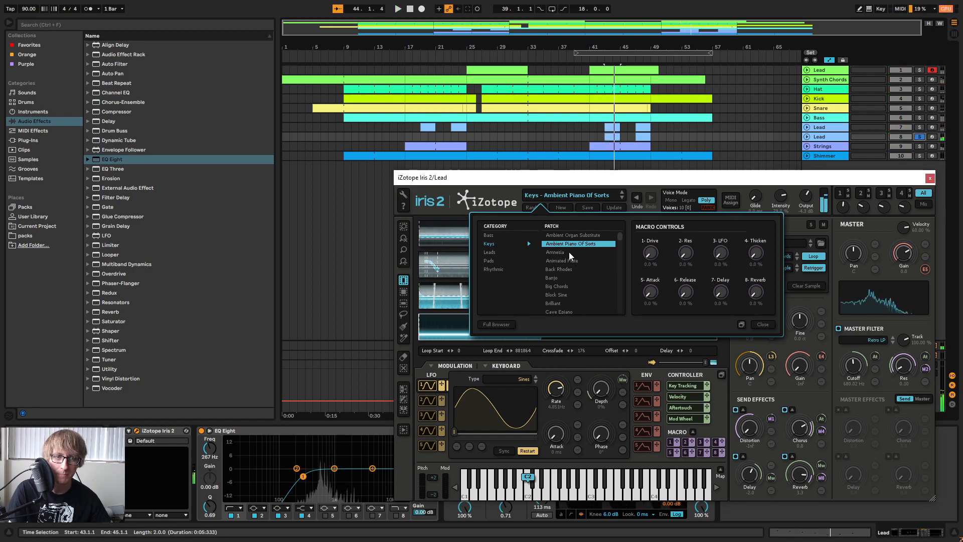
{"action": "key", "text": "space"}
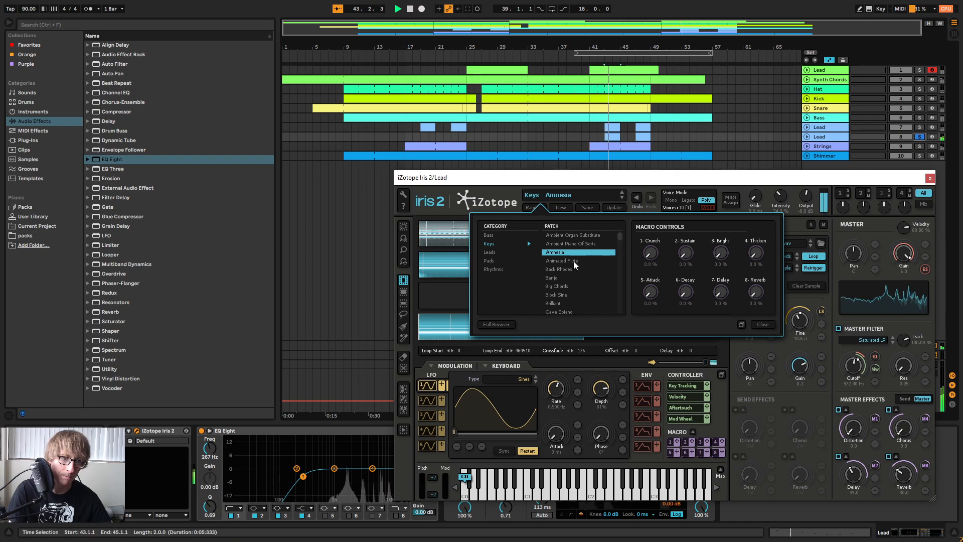
{"action": "left_click", "coordinate": [922, 127], "text": "ctrl"}
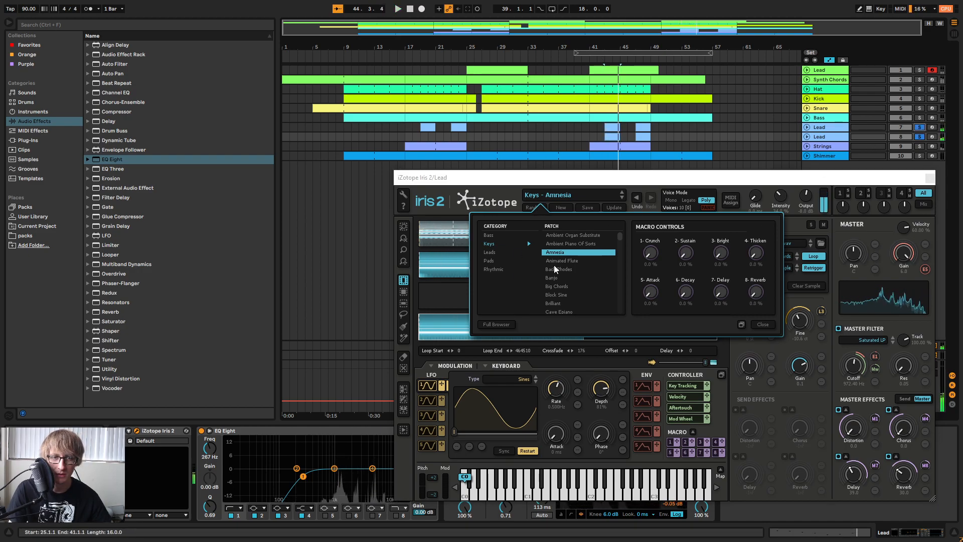
{"action": "key", "text": "space"}
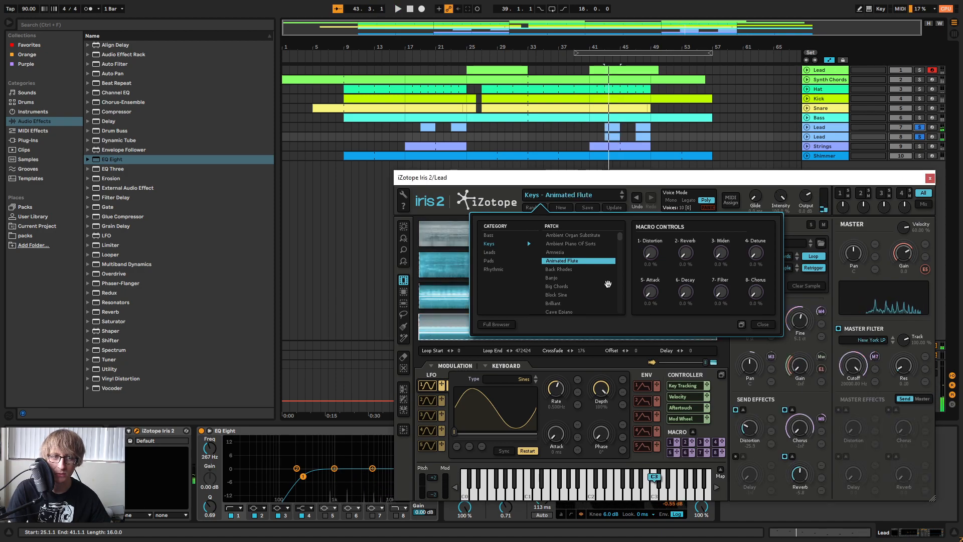
Try the Back Rhodes patch in the full mix from bar 43 with its Drive macro at 100%.
{"action": "left_click", "coordinate": [559, 269]}
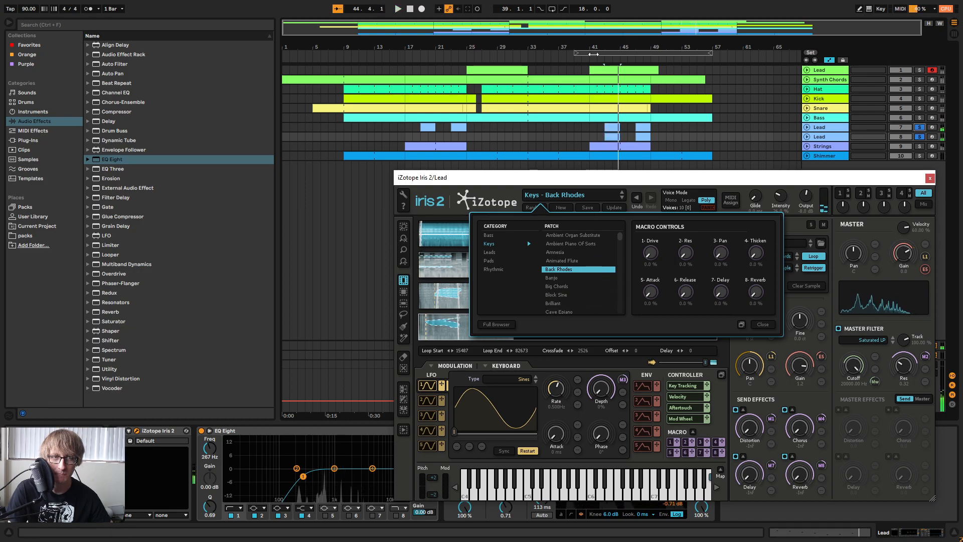
{"action": "left_click", "coordinate": [587, 61]}
{"action": "left_click", "coordinate": [921, 129]}
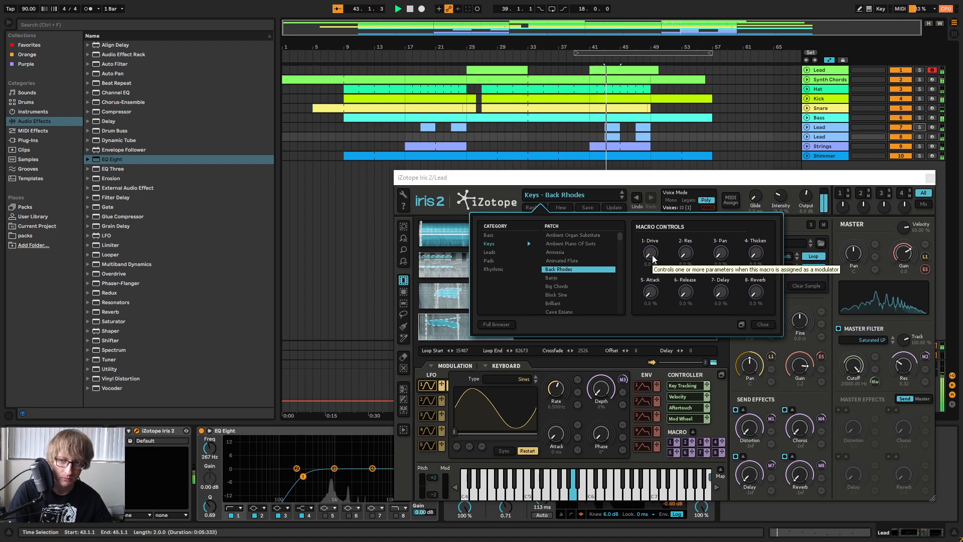
{"action": "left_click_drag", "start_coordinate": [654, 259], "coordinate": [652, 200]}
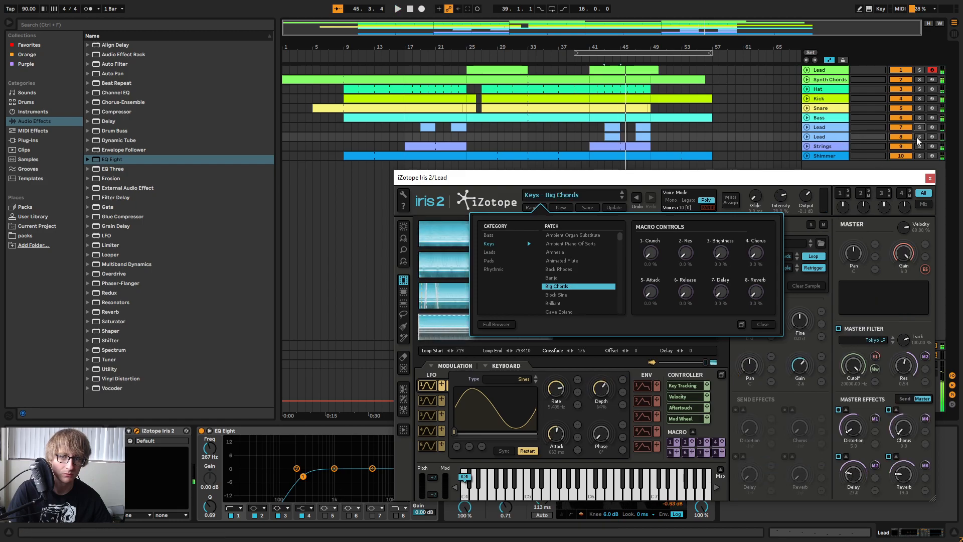
{"action": "key", "text": "space"}
Load the Block Sine patch on the duplicated Lead and compare it with both Lead tracks soloed and in the full mix.
{"action": "left_click", "coordinate": [920, 138]}
{"action": "left_click", "coordinate": [920, 127]}
{"action": "left_click", "coordinate": [570, 295]}
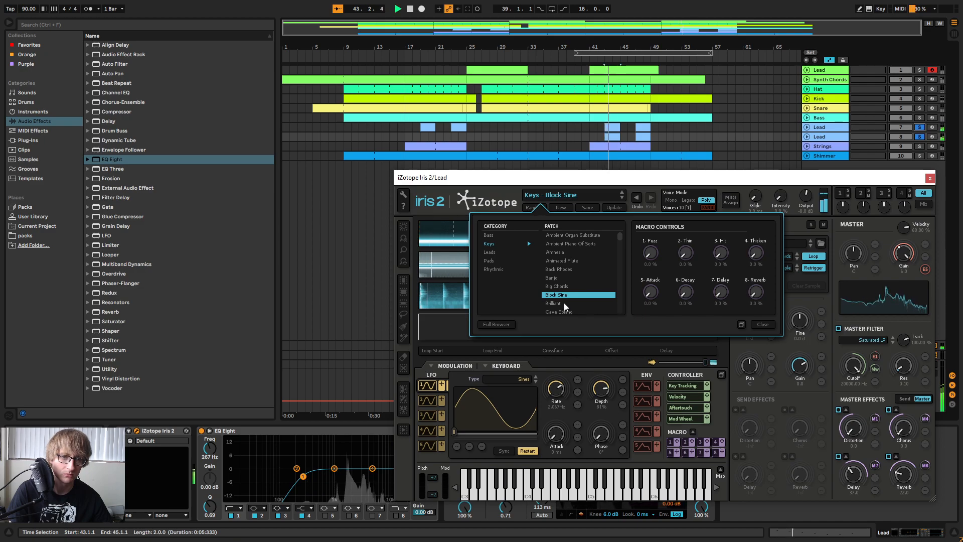
{"action": "left_click", "coordinate": [921, 138]}
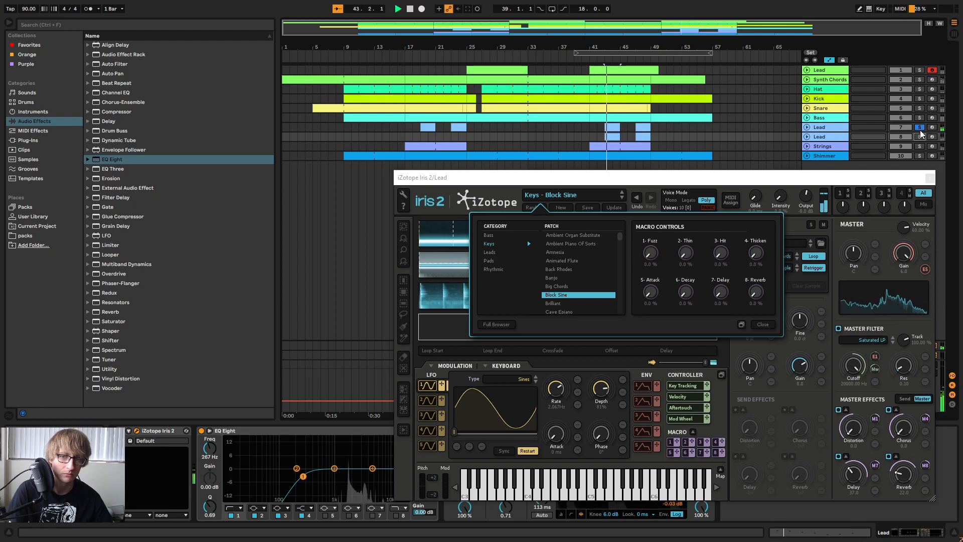
{"action": "left_click", "coordinate": [921, 129]}
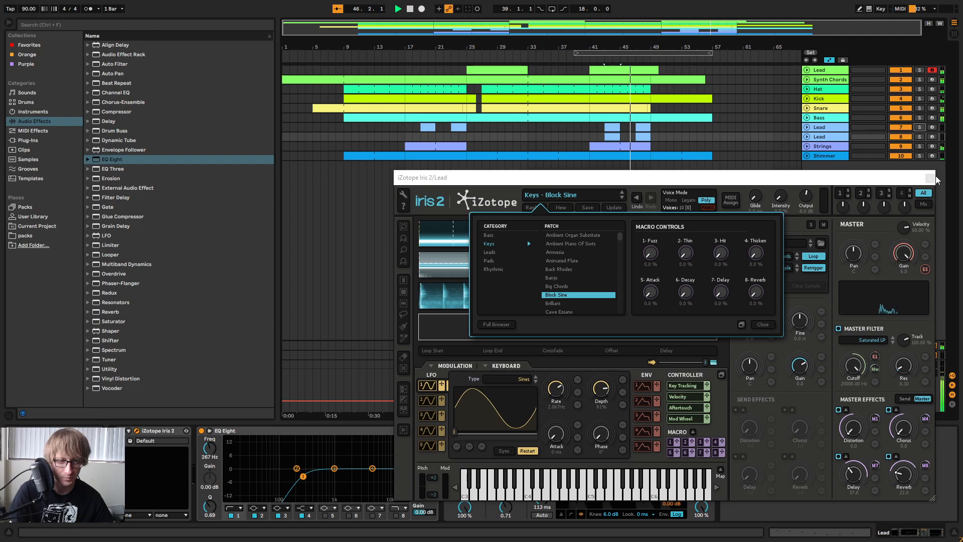
Close the Iris 2 window and play the arrangement from bar 47.
{"action": "left_click_drag", "start_coordinate": [648, 264], "coordinate": [656, 293]}
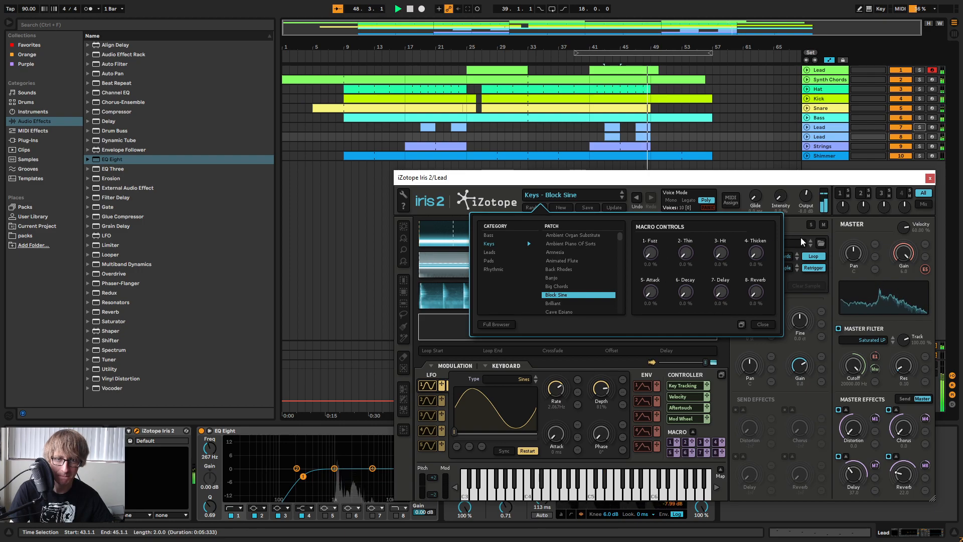
{"action": "left_click", "coordinate": [930, 179]}
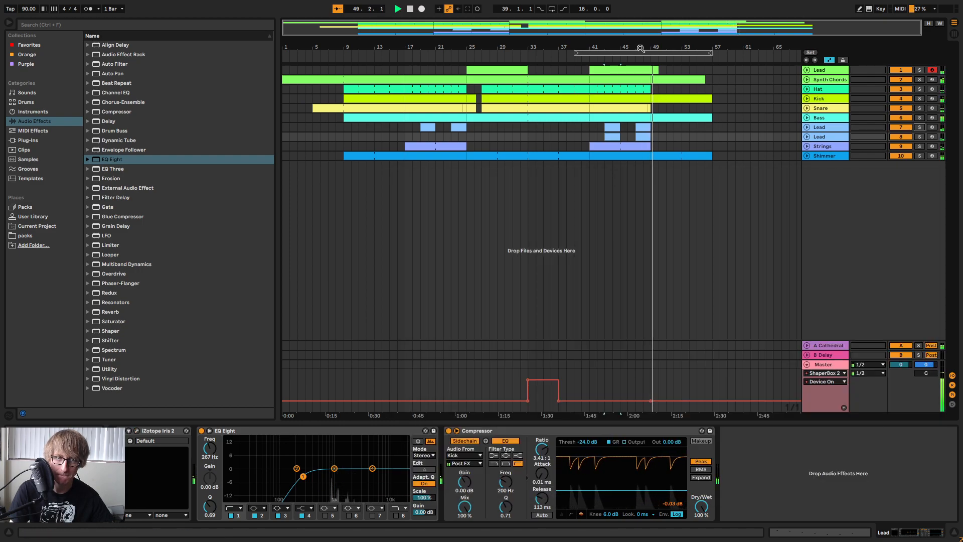
{"action": "left_click", "coordinate": [636, 60]}
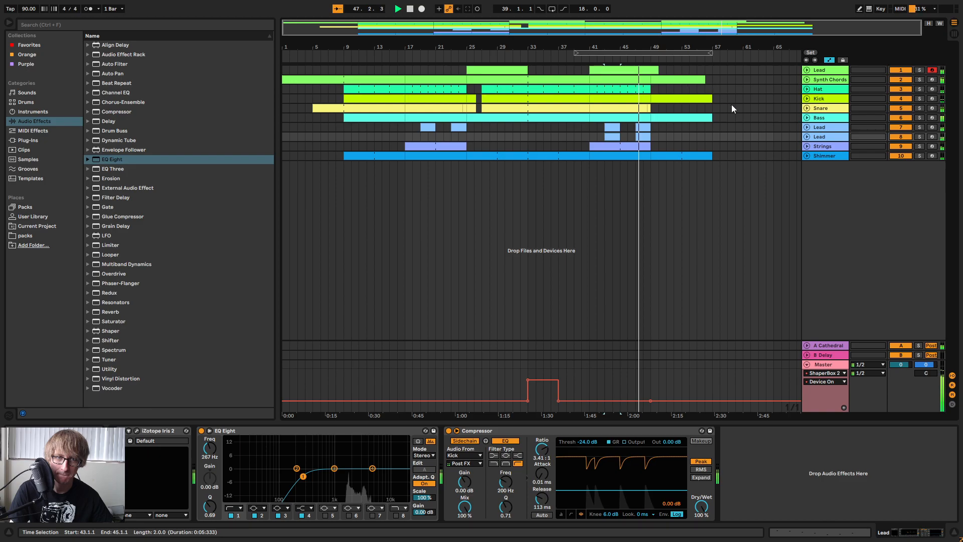
Unfold the duplicated Lead track and Lead track 1 to show their notes across bars 42 to 50.
{"action": "left_click", "coordinate": [807, 137]}
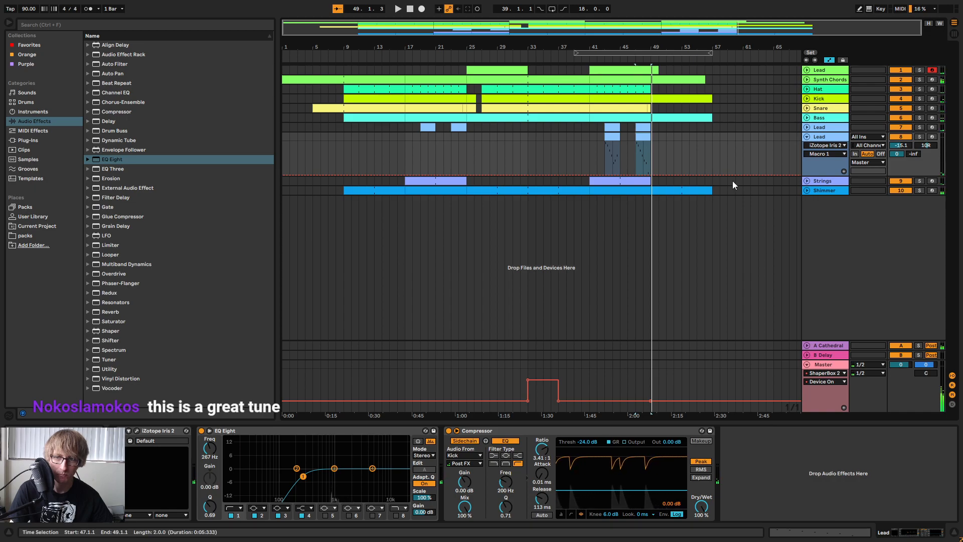
{"action": "left_click", "coordinate": [695, 138]}
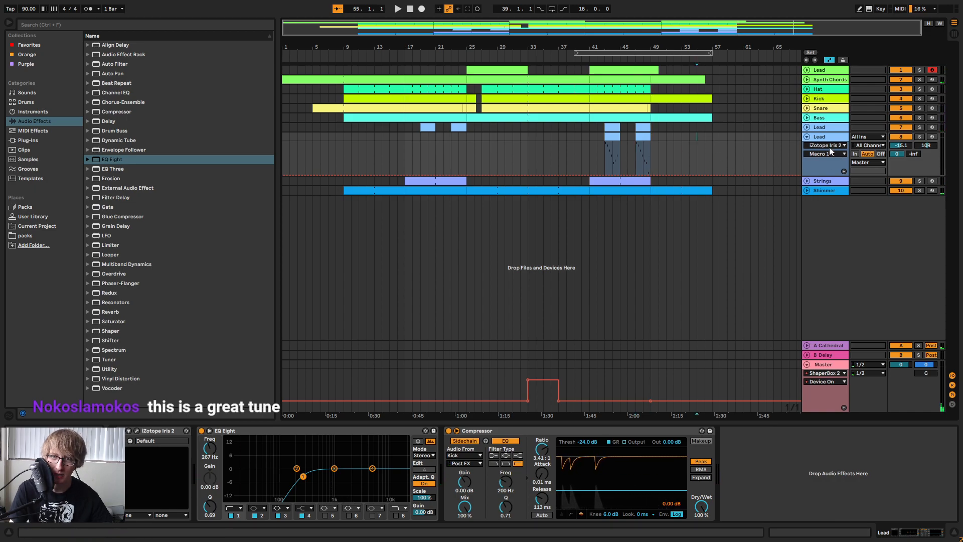
{"action": "left_click_drag", "start_coordinate": [639, 47], "coordinate": [641, 80]}
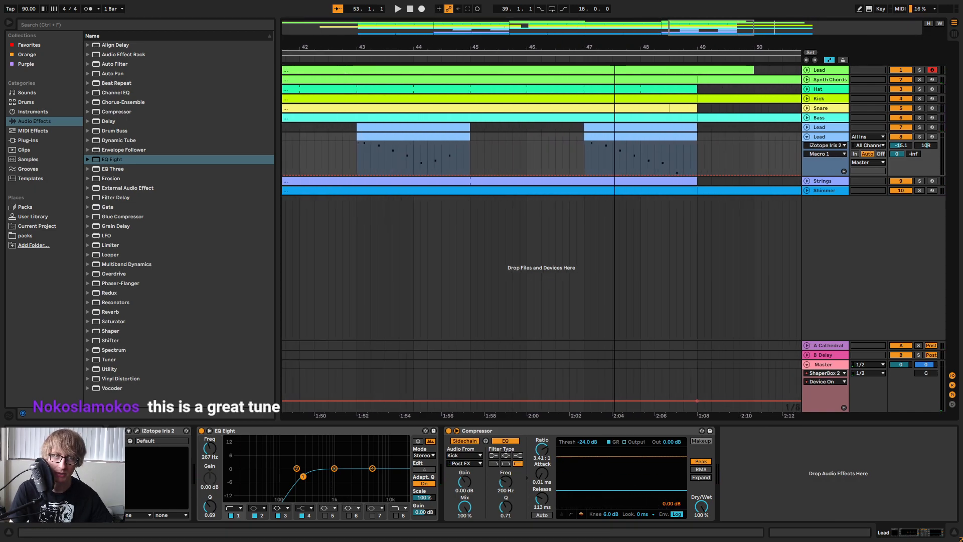
{"action": "left_click", "coordinate": [806, 70]}
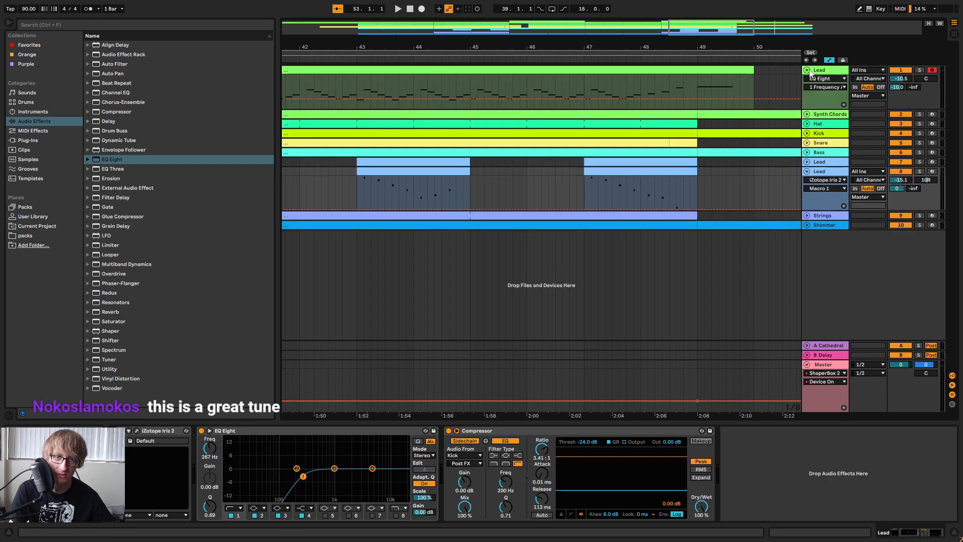
Open Lead track 1's bar 41 clip in the note editor and check the pitches of its closing notes up to the A4.
{"action": "double_click", "coordinate": [684, 70]}
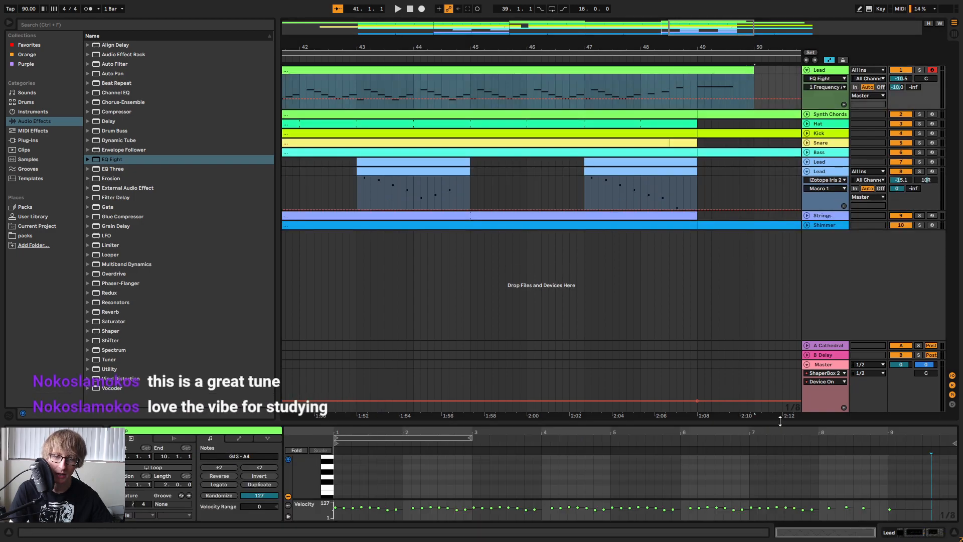
{"action": "left_click_drag", "start_coordinate": [768, 424], "coordinate": [813, 216]}
{"action": "left_click", "coordinate": [818, 374]}
{"action": "left_click", "coordinate": [855, 327]}
{"action": "left_click", "coordinate": [918, 321]}
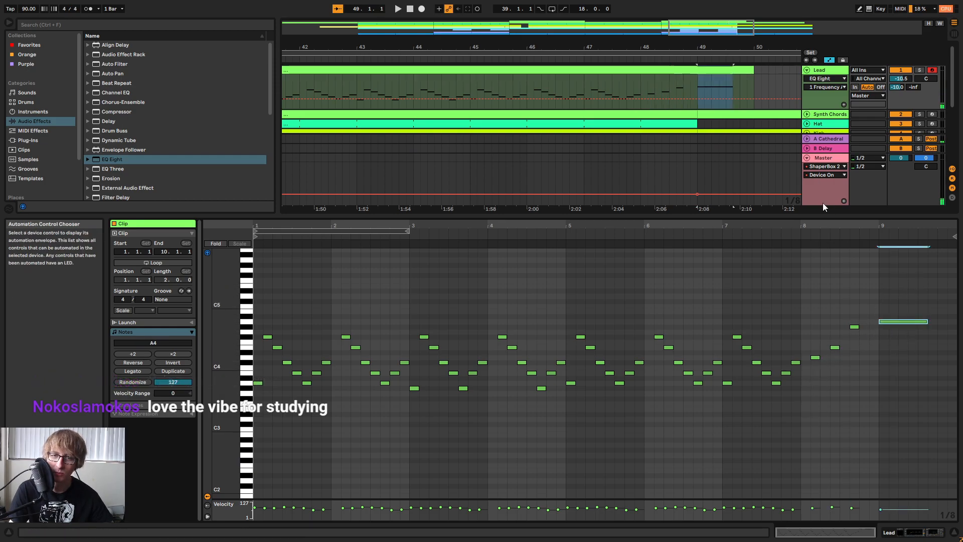
{"action": "left_click_drag", "start_coordinate": [825, 217], "coordinate": [826, 339]}
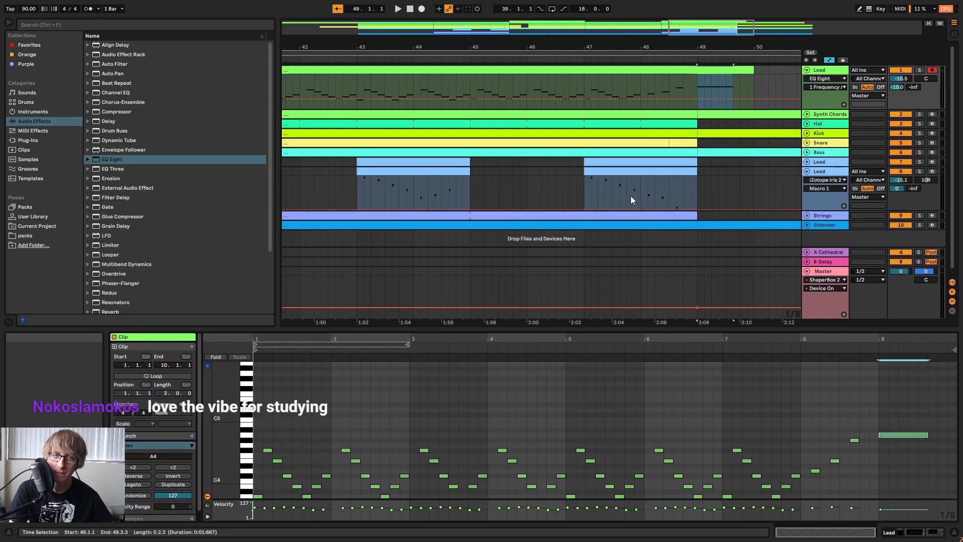
Unfold Lead tracks 7 and 8 and compare their notes with Lead track 1 around bar 48.
{"action": "scroll", "coordinate": [629, 201], "scroll_direction": "down", "scroll_amount": 1}
{"action": "left_click", "coordinate": [807, 166]}
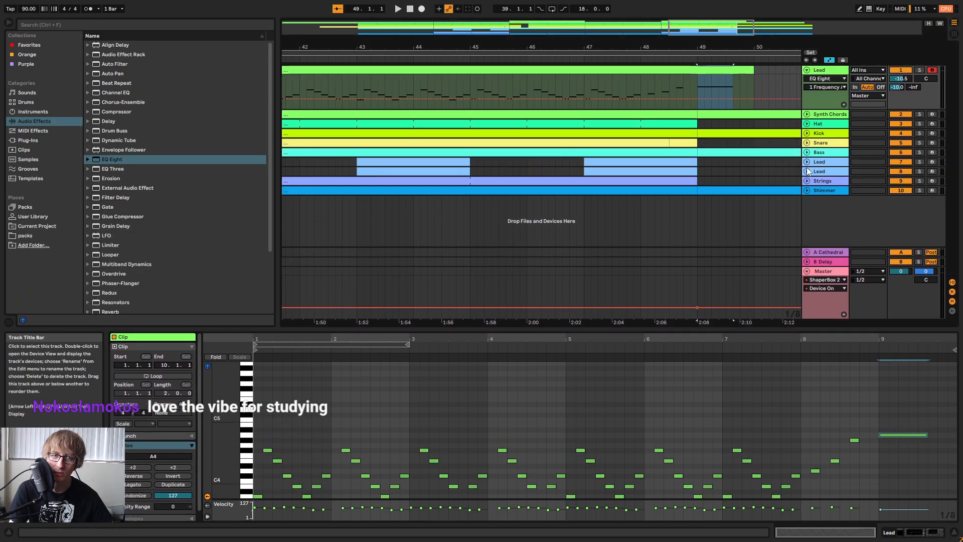
{"action": "left_click", "coordinate": [807, 171]}
{"action": "left_click", "coordinate": [807, 162]}
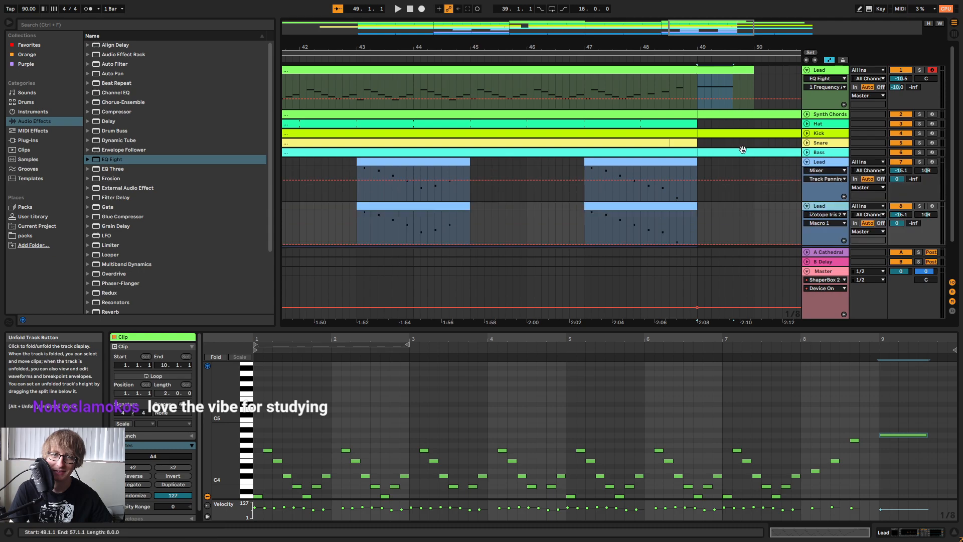
{"action": "scroll", "coordinate": [683, 135], "scroll_direction": "down", "scroll_amount": 2}
{"action": "left_click_drag", "start_coordinate": [682, 48], "coordinate": [678, 48]}
{"action": "scroll", "coordinate": [643, 197], "scroll_direction": "up", "scroll_amount": 2}
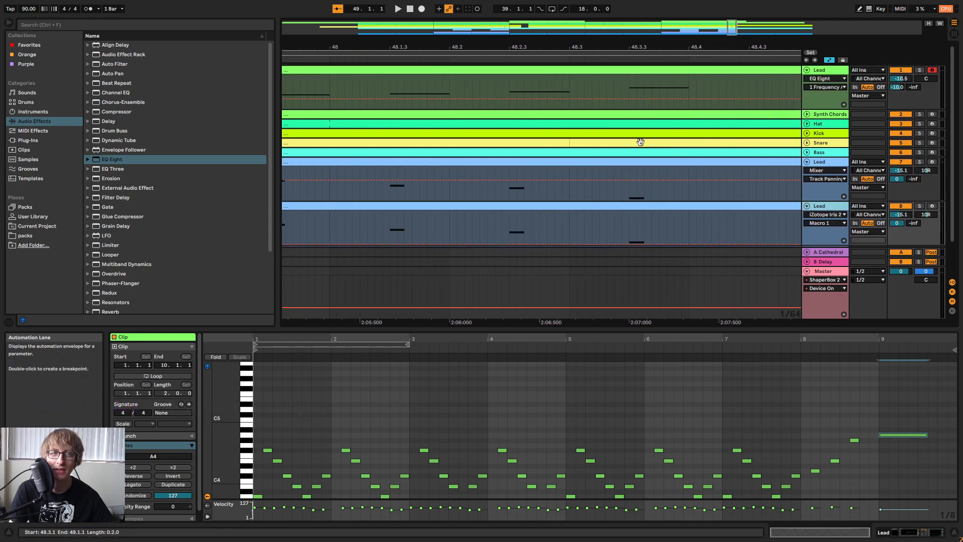
Lower the last A3 note in Lead track 7's bar 47 clip one semitone, and open the matching clip on track 8.
{"action": "left_click", "coordinate": [656, 183]}
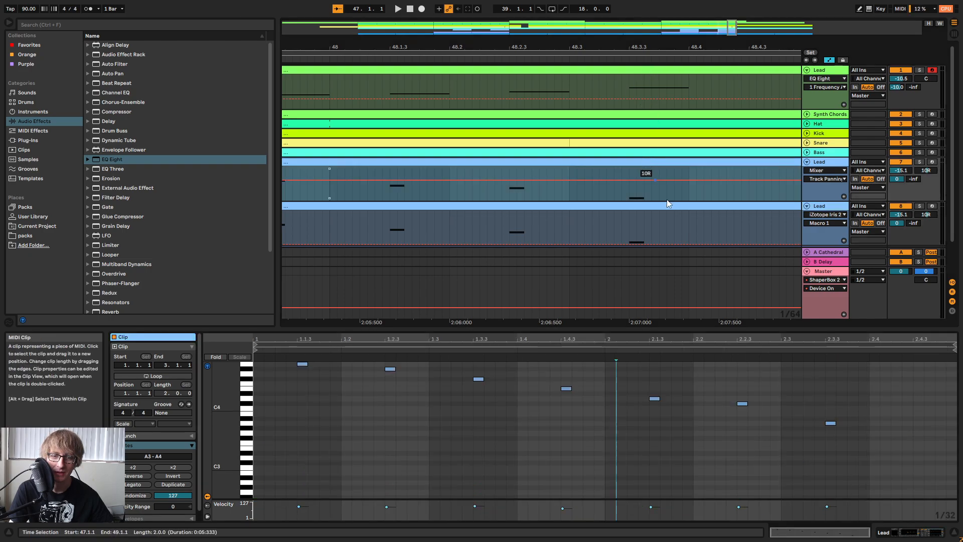
{"action": "left_click", "coordinate": [830, 423]}
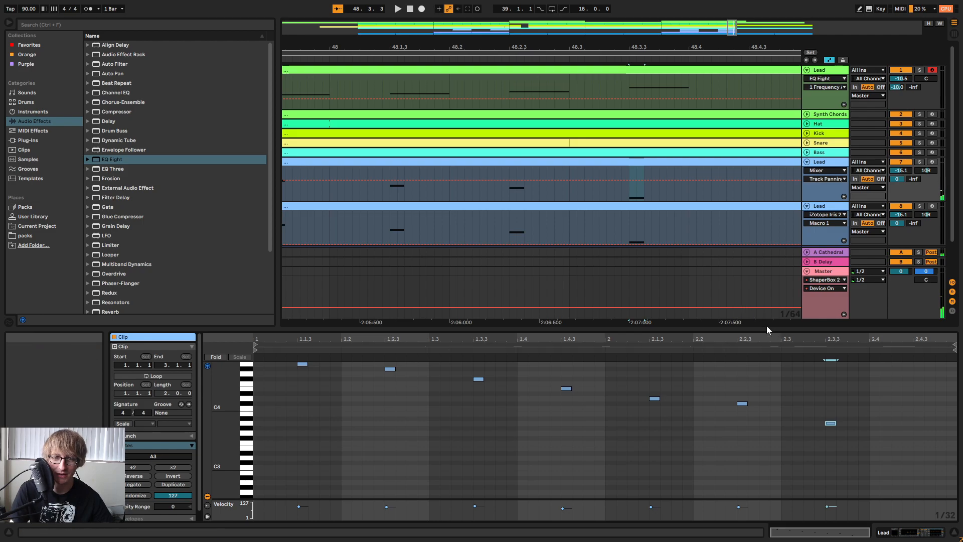
{"action": "left_click", "coordinate": [431, 350]}
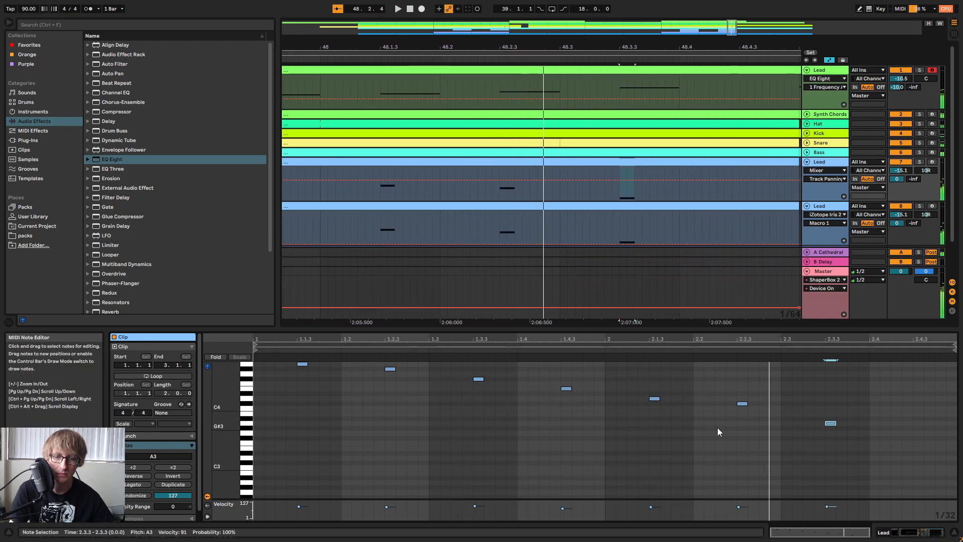
{"action": "key", "text": "Down"}
{"action": "left_click", "coordinate": [643, 206]}
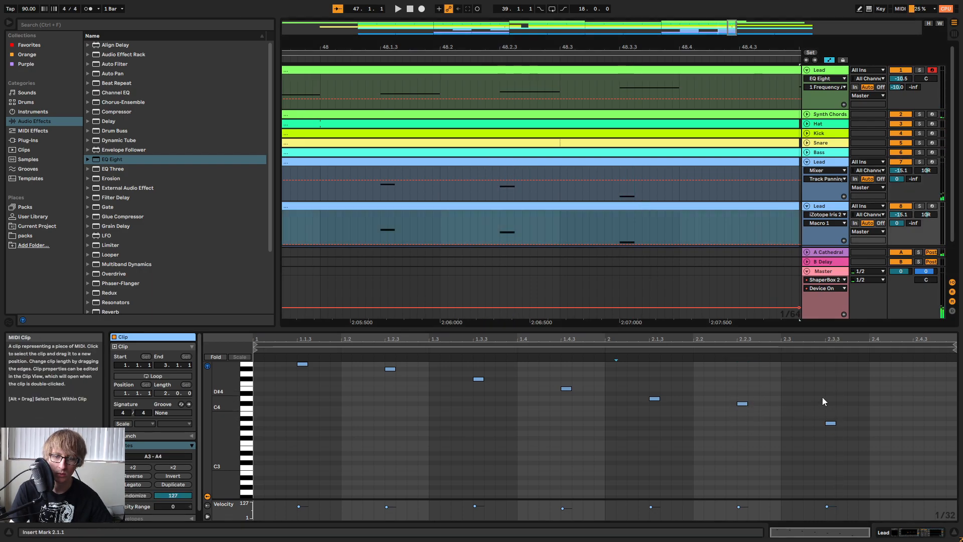
Lower the last A3 note in Lead track 8's bar 47 clip one semitone to G#3 and fold track 8.
{"action": "left_click_drag", "start_coordinate": [833, 423], "coordinate": [833, 428]}
{"action": "left_click_drag", "start_coordinate": [700, 47], "coordinate": [627, 23]}
{"action": "left_click", "coordinate": [807, 207]}
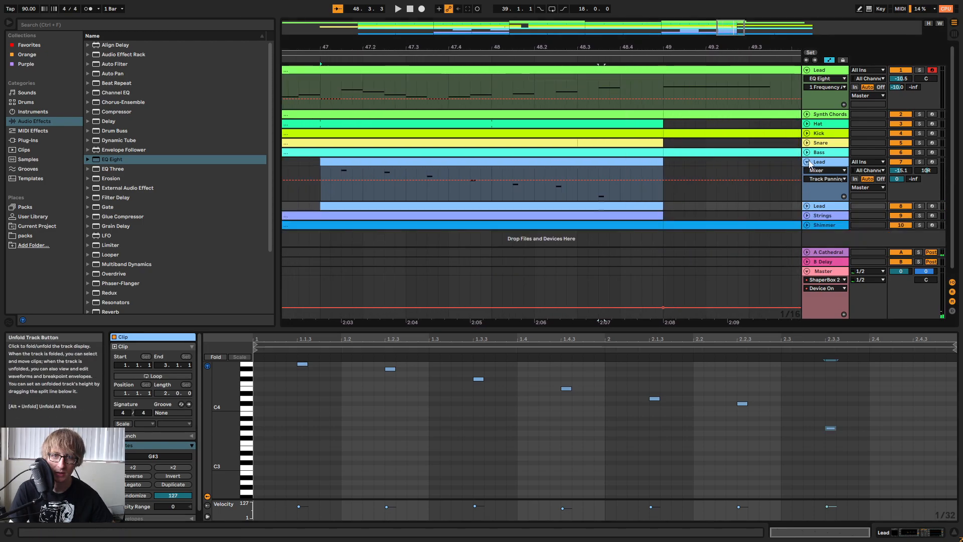
{"action": "left_click", "coordinate": [807, 161]}
{"action": "left_click", "coordinate": [807, 161]}
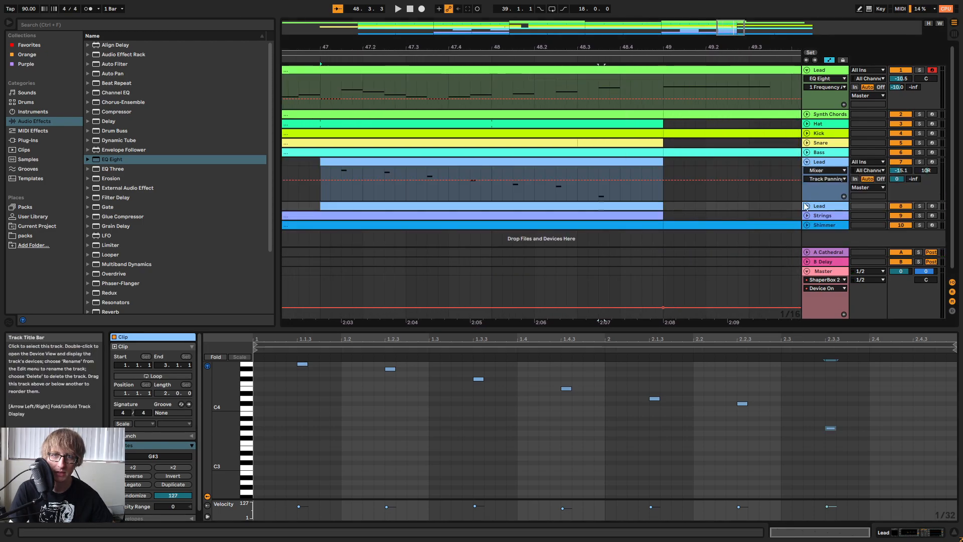
Hide the automation lanes, unfold Lead track 8, and extend the bar 47 clips on Lead tracks 7 and 8 to 49.3.2.
{"action": "left_click", "coordinate": [829, 60]}
{"action": "left_click", "coordinate": [807, 207]}
{"action": "left_click", "coordinate": [695, 210]}
{"action": "left_click", "coordinate": [647, 204]}
{"action": "left_click_drag", "start_coordinate": [663, 172], "coordinate": [757, 178]}
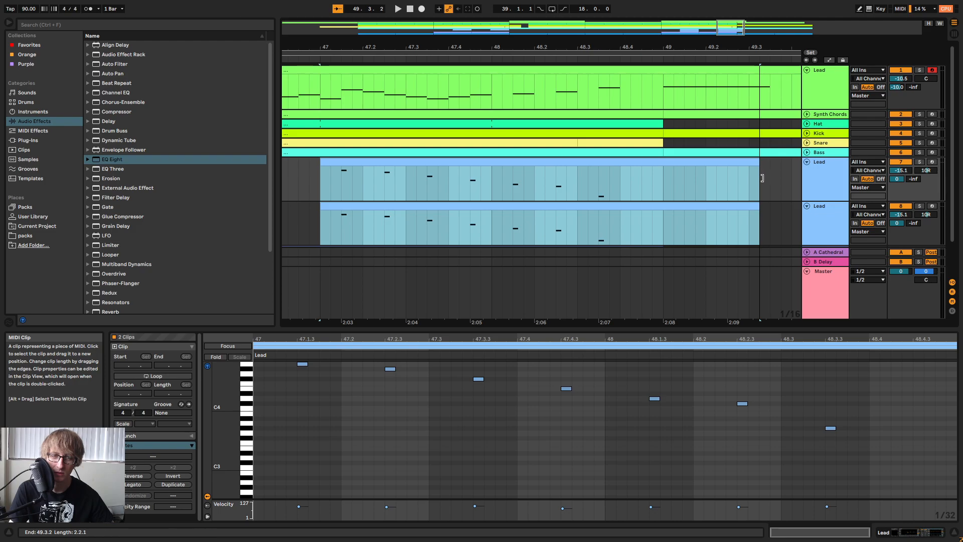
{"action": "left_click", "coordinate": [781, 175]}
Add a note after the final G#3 in Lead track 7's bar 47 clip and lower it to A3.
{"action": "left_click", "coordinate": [745, 161]}
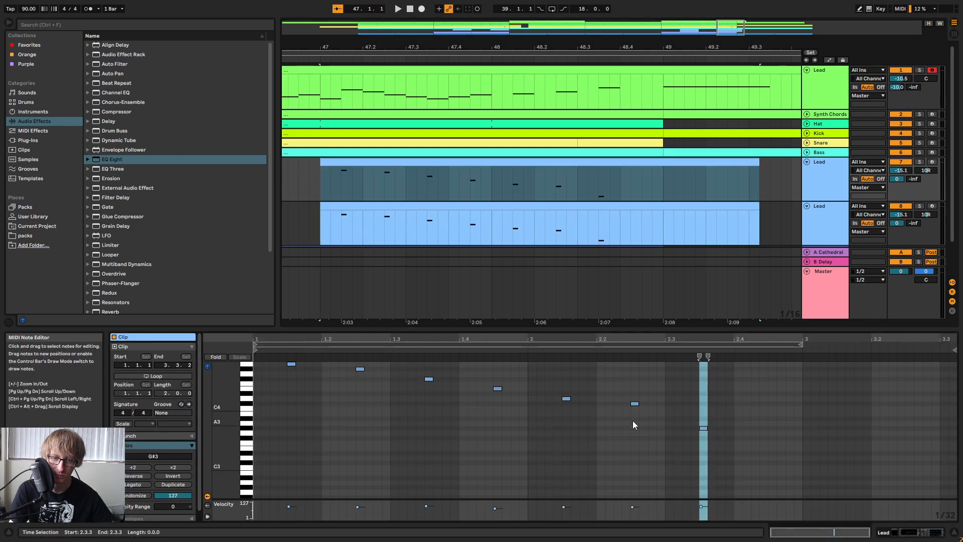
{"action": "left_click", "coordinate": [634, 404]}
{"action": "double_click", "coordinate": [734, 404]}
{"action": "key", "text": "Down"}
{"action": "key", "text": "Down"}
{"action": "key", "text": "Down"}
{"action": "key", "text": "Down"}
{"action": "left_click", "coordinate": [610, 227]}
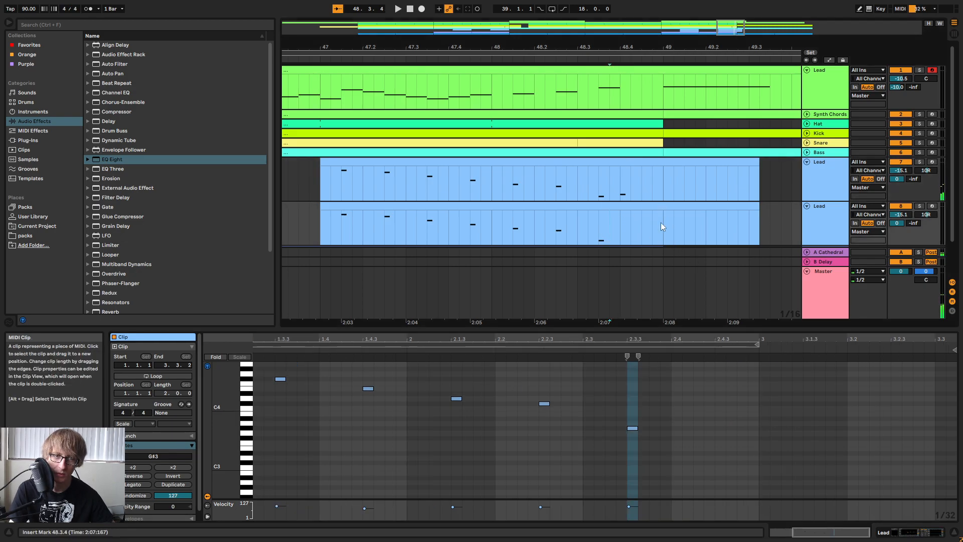
Move the new A3 note in Lead track 7's clip to the start of bar 49 and play the ending briefly.
{"action": "left_click", "coordinate": [630, 161]}
{"action": "left_click_drag", "start_coordinate": [702, 390], "coordinate": [745, 430]}
{"action": "key", "text": "Left"}
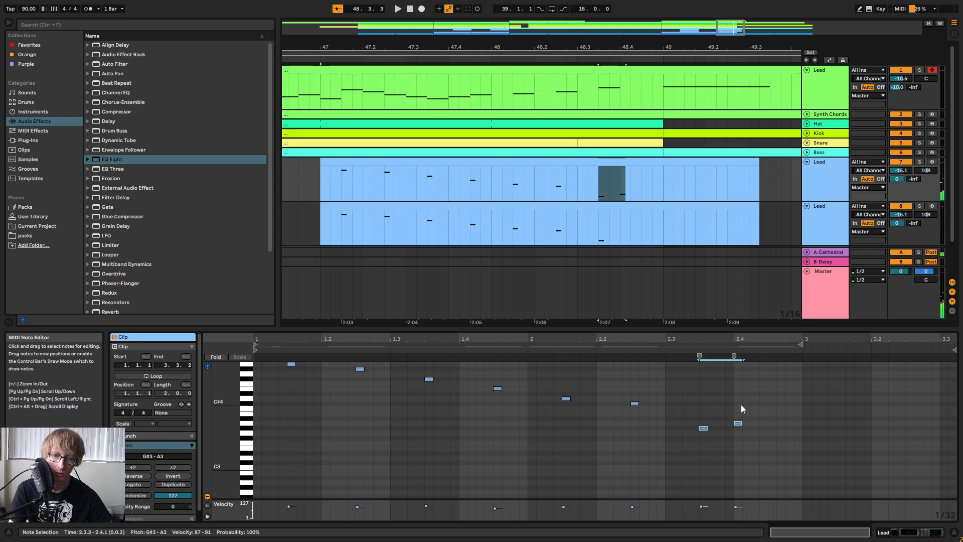
{"action": "left_click_drag", "start_coordinate": [737, 404], "coordinate": [765, 433]}
{"action": "key", "text": "Right"}
{"action": "key", "text": "Right"}
{"action": "key", "text": "Right"}
{"action": "key", "text": "Right"}
{"action": "key", "text": "Right"}
{"action": "key", "text": "Right"}
{"action": "key", "text": "Right"}
{"action": "key", "text": "Right"}
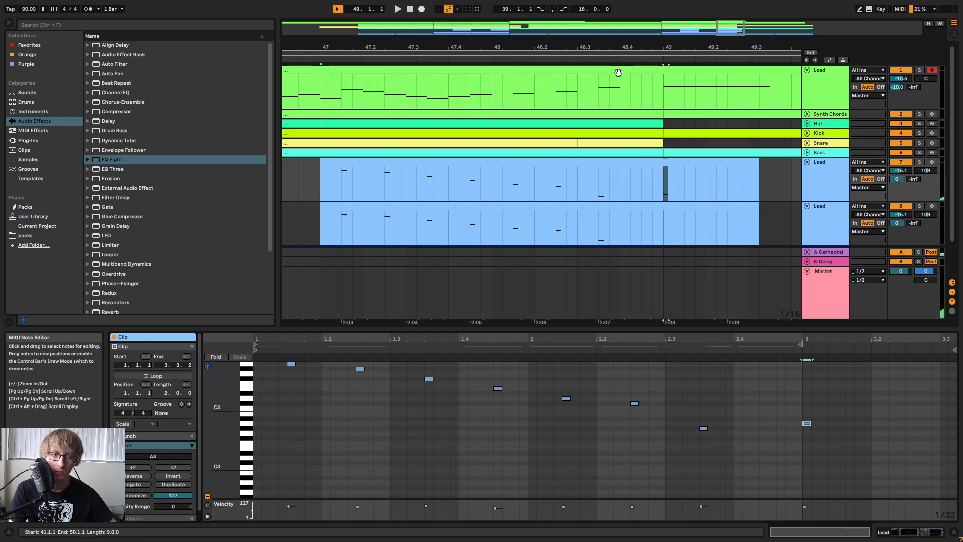
{"action": "key", "text": "space"}
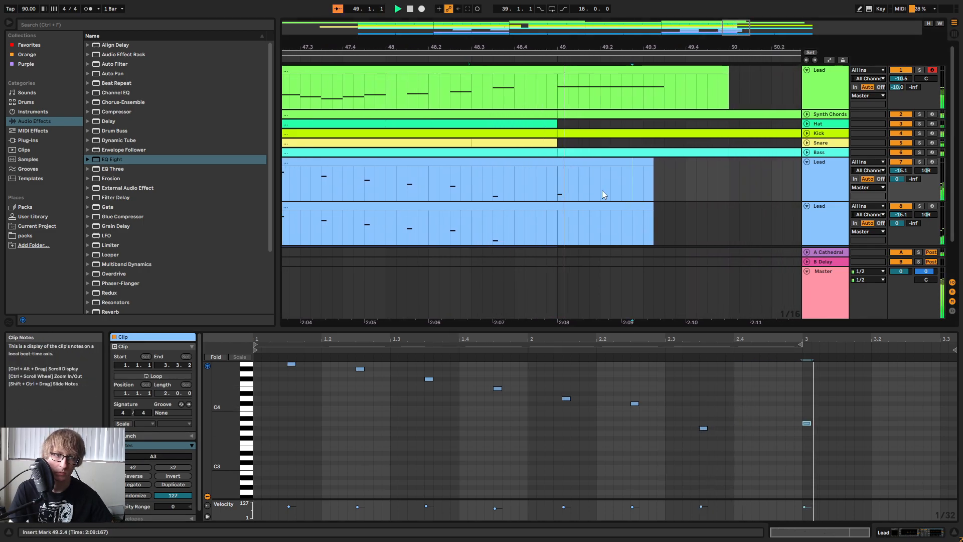
{"action": "key", "text": "space"}
Copy the final G#3 note in Lead track 8's bar 47 clip to 3.1.1 within the clip.
{"action": "left_click", "coordinate": [505, 207]}
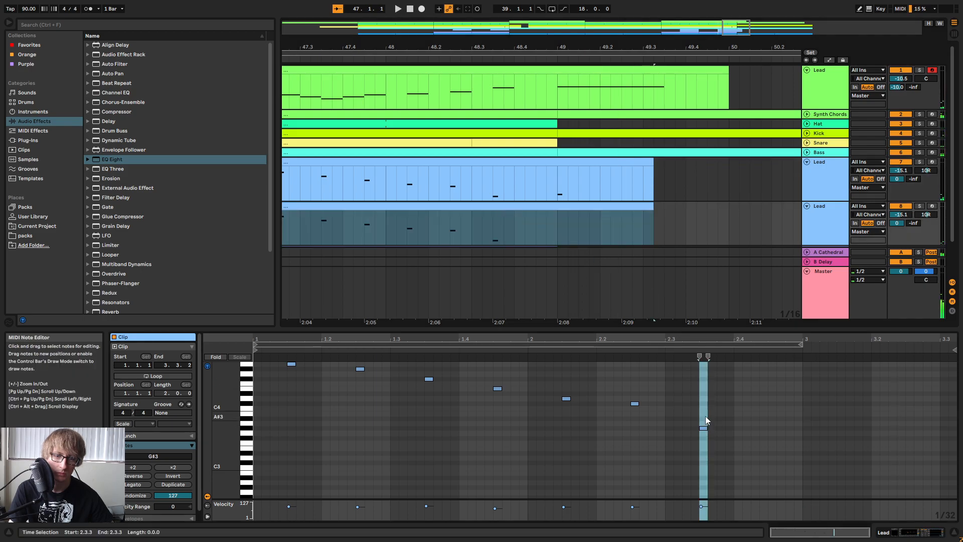
{"action": "left_click", "coordinate": [704, 428]}
{"action": "left_click", "coordinate": [805, 400]}
{"action": "key", "text": "ctrl+v"}
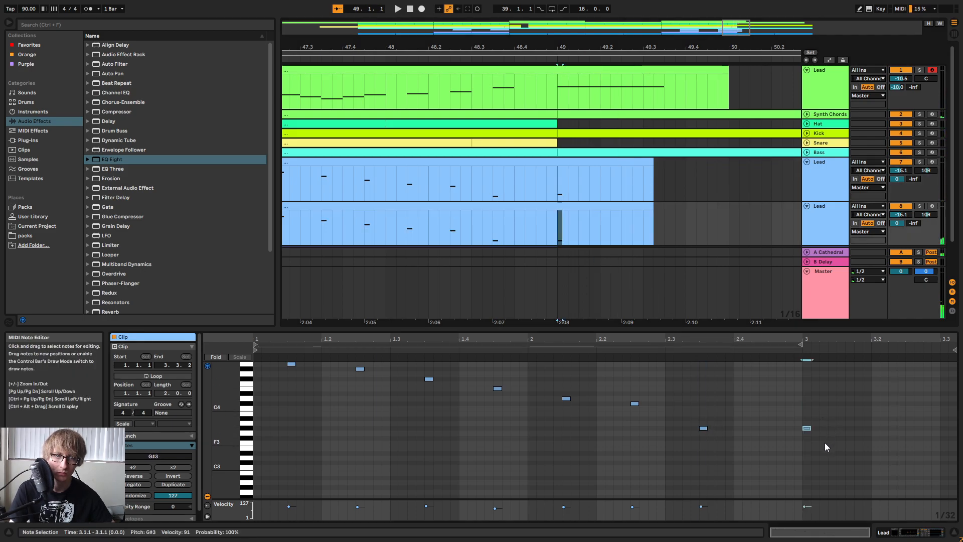
Play back the ending through bar 49 with the note editor closed, and fold Lead tracks 7 and 8.
{"action": "key", "text": "space"}
{"action": "left_click_drag", "start_coordinate": [637, 47], "coordinate": [635, 19]}
{"action": "left_click_drag", "start_coordinate": [738, 329], "coordinate": [730, 437]}
{"action": "left_click", "coordinate": [764, 227]}
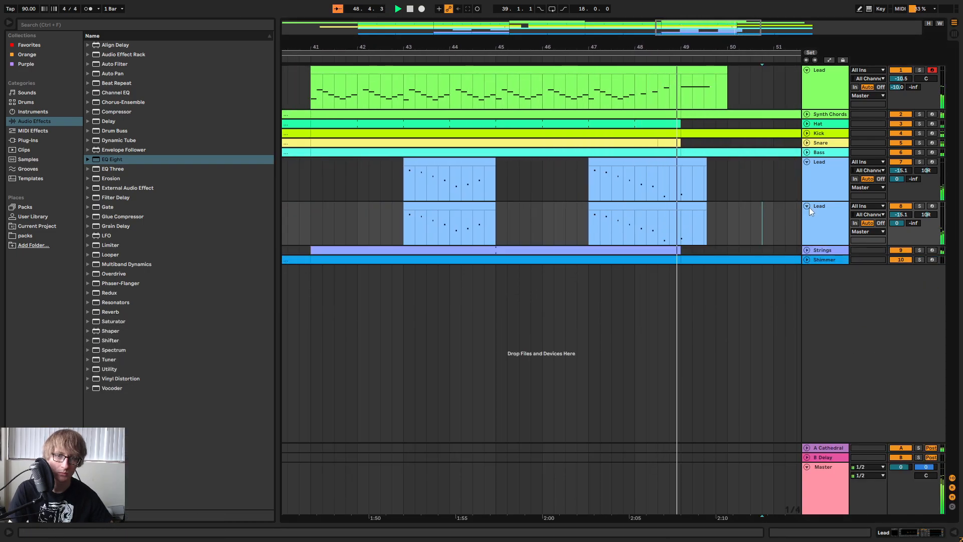
{"action": "left_click", "coordinate": [807, 206]}
{"action": "left_click", "coordinate": [807, 162]}
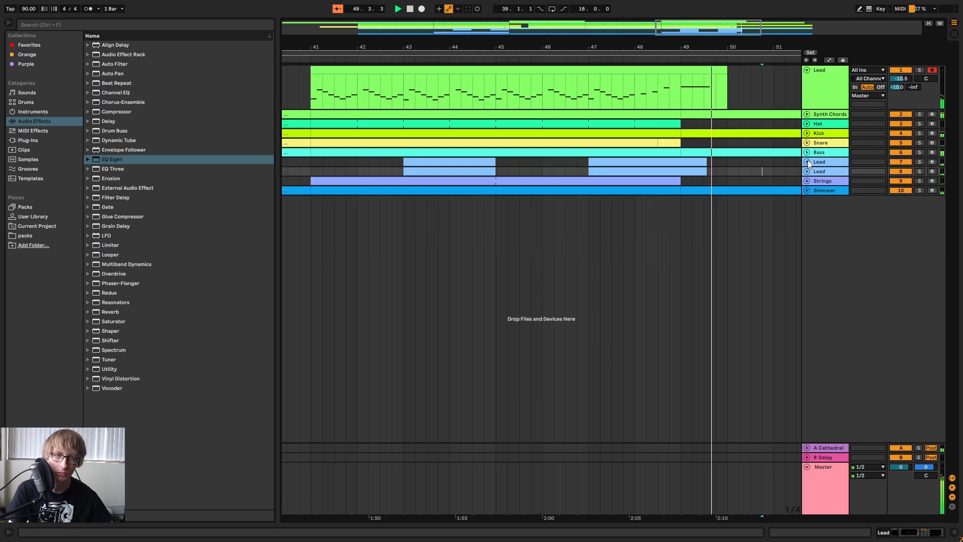
{"action": "left_click_drag", "start_coordinate": [489, 49], "coordinate": [805, 38]}
{"action": "key", "text": "space"}
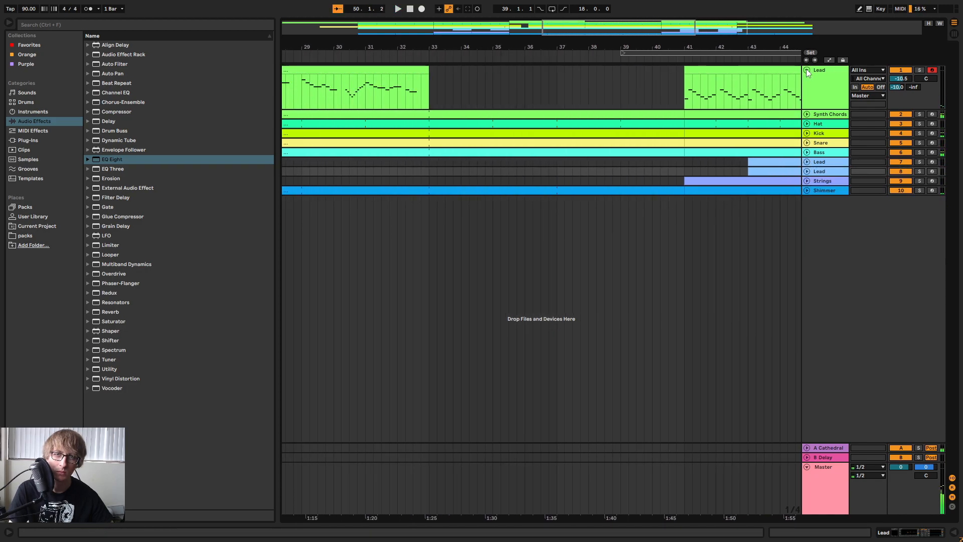
Fold Lead track 1, move the 18-bar loop region to start at bar 33, and play that section.
{"action": "left_click", "coordinate": [807, 71]}
{"action": "left_click_drag", "start_coordinate": [628, 48], "coordinate": [748, 28]}
{"action": "left_click_drag", "start_coordinate": [670, 53], "coordinate": [613, 54]}
{"action": "key", "text": "space"}
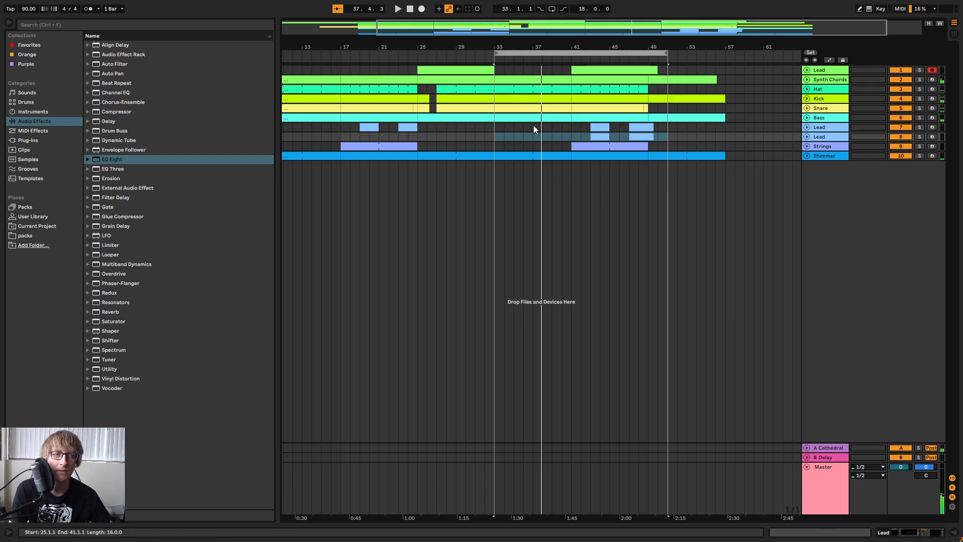
{"action": "left_click_drag", "start_coordinate": [540, 43], "coordinate": [608, 35]}
{"action": "key", "text": "space"}
Play the arrangement from bar 24 with Lead track 1 unfolded, and review the section without lead after bar 33.
{"action": "left_click_drag", "start_coordinate": [377, 156], "coordinate": [421, 63]}
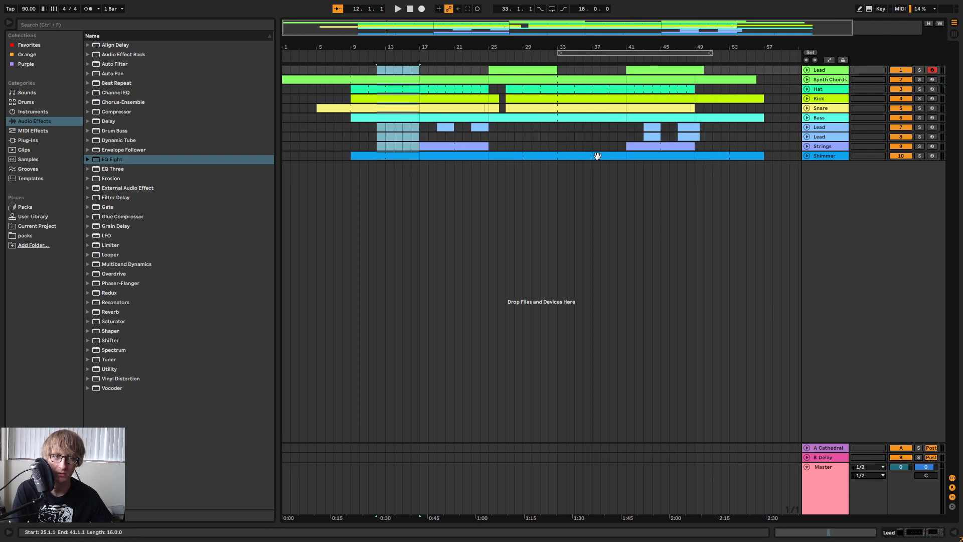
{"action": "left_click", "coordinate": [483, 74]}
{"action": "key", "text": "space"}
{"action": "left_click_drag", "start_coordinate": [494, 43], "coordinate": [647, 38]}
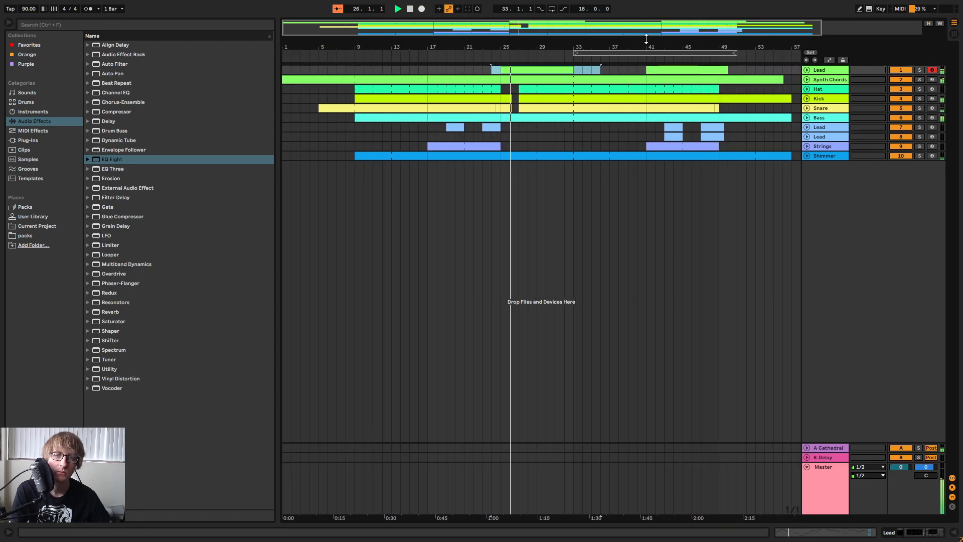
{"action": "left_click", "coordinate": [807, 70]}
{"action": "left_click", "coordinate": [609, 88]}
{"action": "left_click", "coordinate": [652, 106]}
{"action": "left_click", "coordinate": [637, 103]}
{"action": "left_click", "coordinate": [617, 85]}
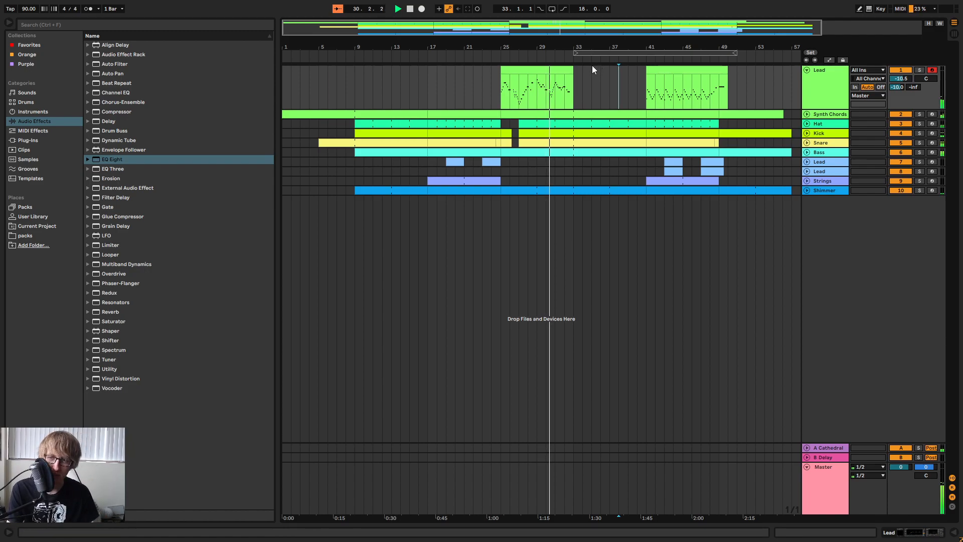
{"action": "left_click", "coordinate": [608, 96]}
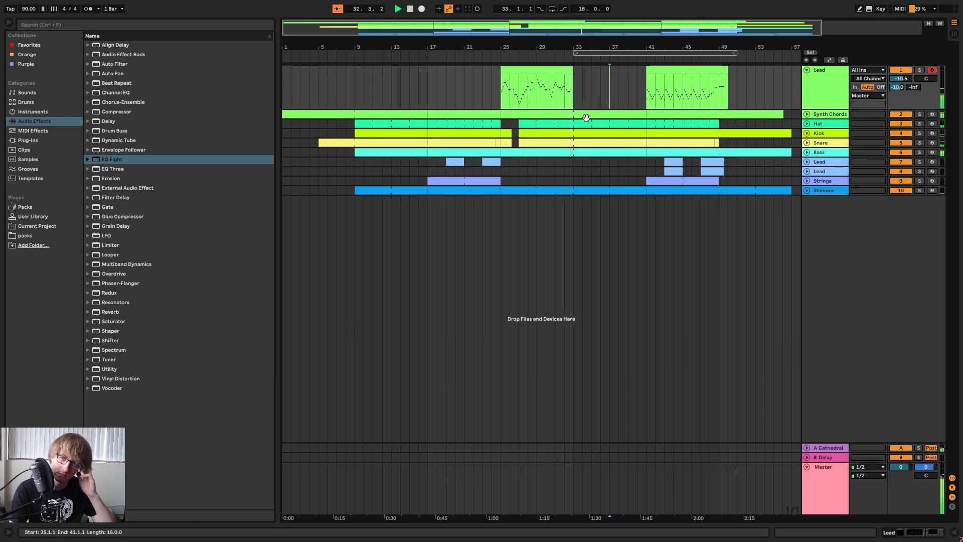
{"action": "left_click_drag", "start_coordinate": [599, 45], "coordinate": [542, 48]}
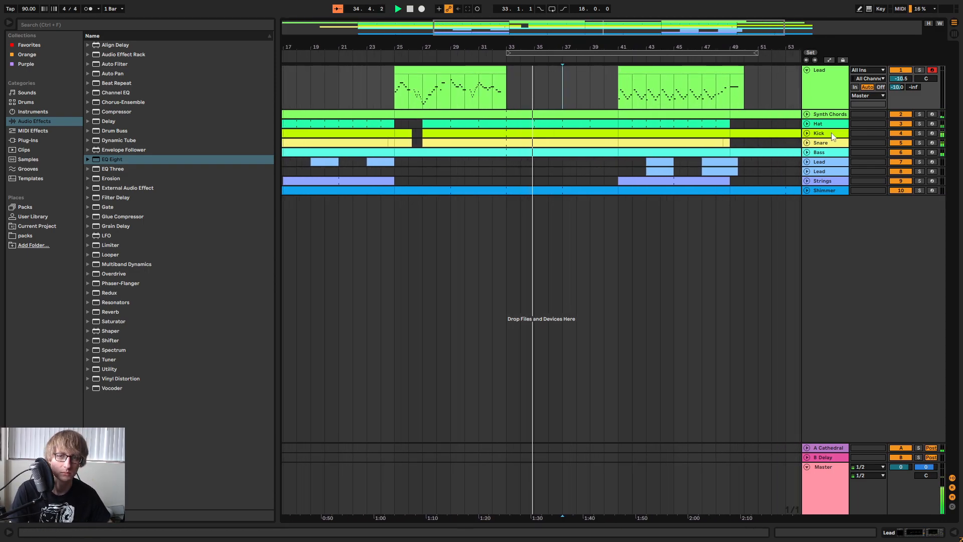
{"action": "left_click_drag", "start_coordinate": [562, 48], "coordinate": [580, 66]}
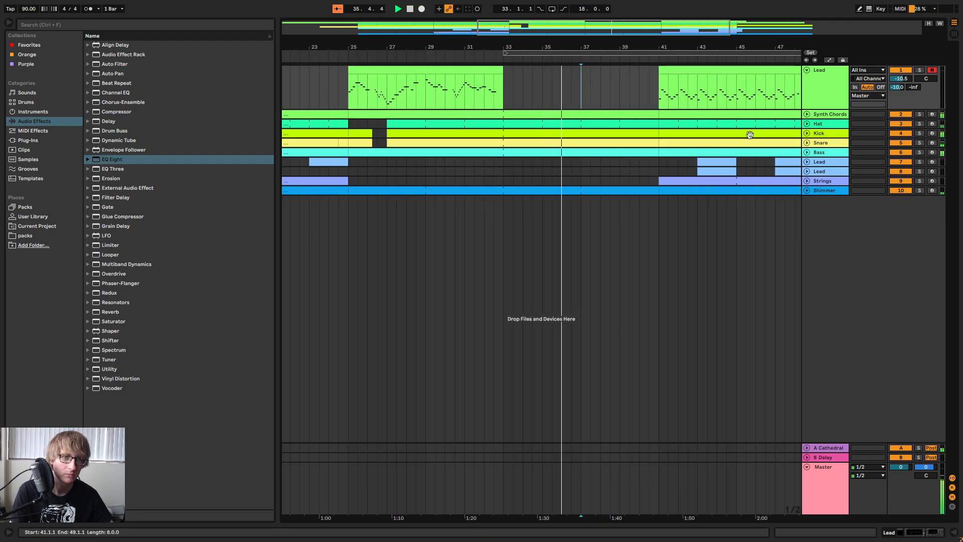
Unfold the Hat track, stop playback, and deactivate the Hat clip section from bar 33 to bar 37.
{"action": "left_click", "coordinate": [806, 123]}
{"action": "key", "text": "space"}
{"action": "left_click_drag", "start_coordinate": [503, 135], "coordinate": [578, 147]}
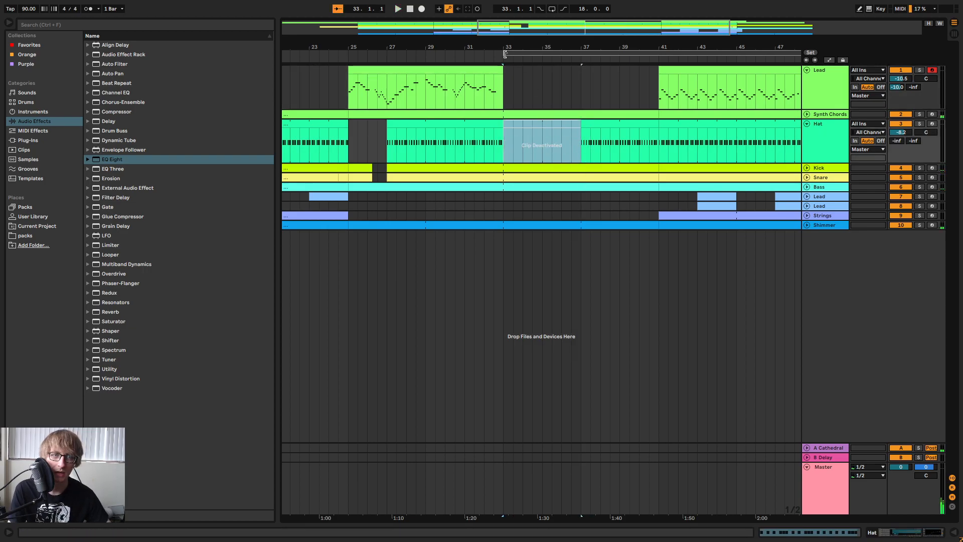
Play from bar 33 to bar 41 to check the section with the deactivated Hat clip.
{"action": "left_click", "coordinate": [505, 54]}
{"action": "key", "text": "space"}
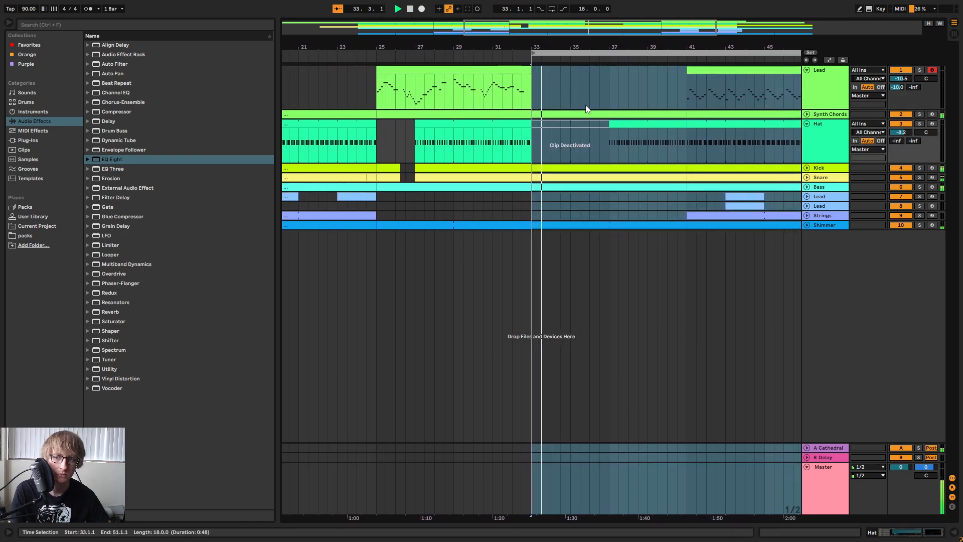
{"action": "left_click", "coordinate": [572, 93]}
{"action": "mouse_move", "coordinate": [549, 50]}
{"action": "left_mouse_down"}
{"action": "mouse_move", "coordinate": [727, 50]}
{"action": "mouse_move", "coordinate": [734, 35]}
{"action": "mouse_move", "coordinate": [494, 52]}
{"action": "left_mouse_up"}
{"action": "left_click", "coordinate": [591, 88]}
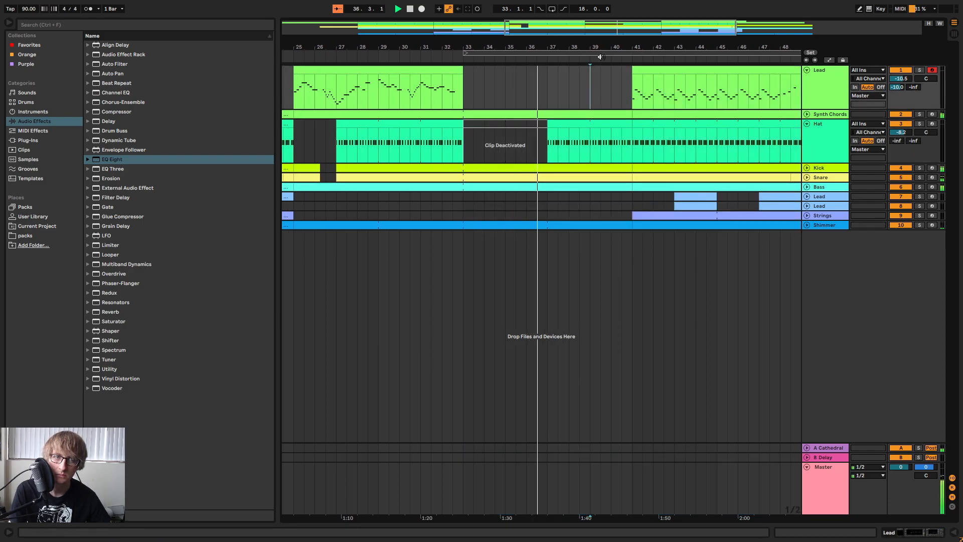
{"action": "left_click_drag", "start_coordinate": [613, 48], "coordinate": [637, 21]}
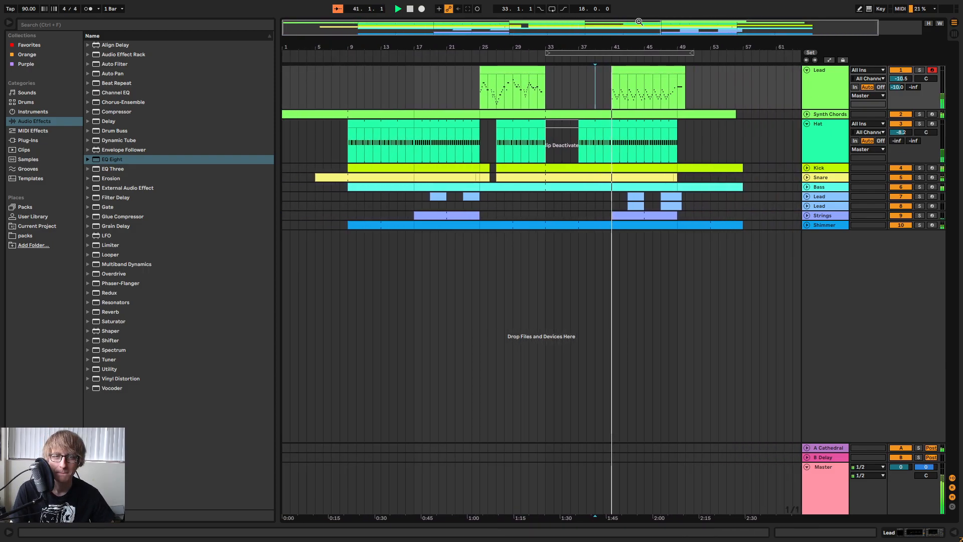
{"action": "key", "text": "space"}
Select bars 37 to 41 from the Lead to the Strings tracks, show the Master's devices, and play from bar 17.
{"action": "left_click", "coordinate": [580, 212]}
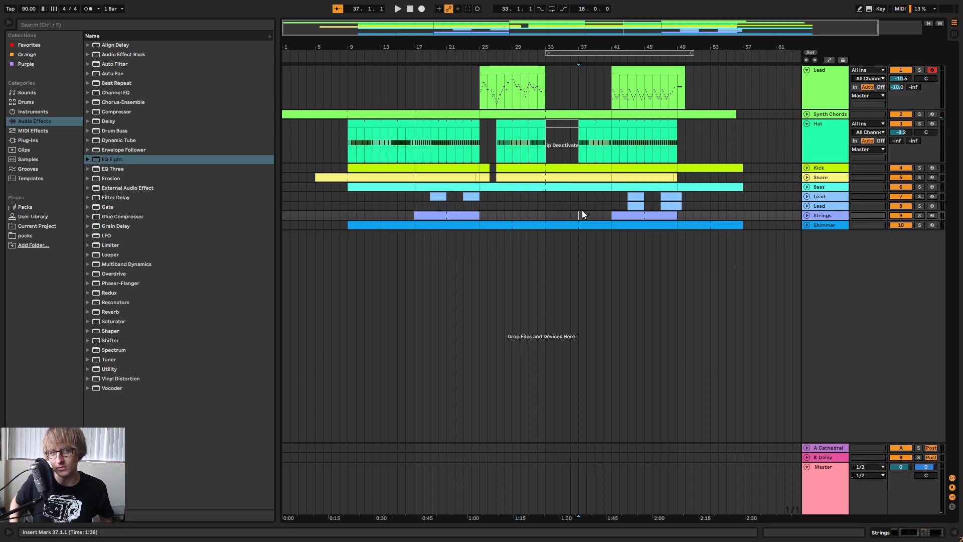
{"action": "left_click_drag", "start_coordinate": [577, 213], "coordinate": [610, 53]}
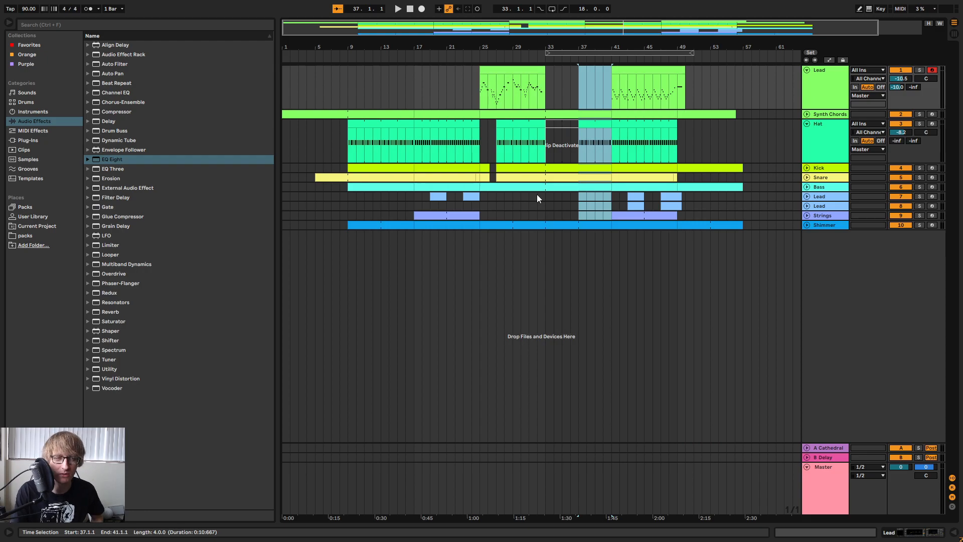
{"action": "double_click", "coordinate": [810, 475]}
{"action": "mouse_move", "coordinate": [417, 47]}
{"action": "left_mouse_down"}
{"action": "mouse_move", "coordinate": [416, 73]}
{"action": "mouse_move", "coordinate": [442, 108]}
{"action": "mouse_move", "coordinate": [475, 80]}
{"action": "mouse_move", "coordinate": [412, 47]}
{"action": "left_mouse_up"}
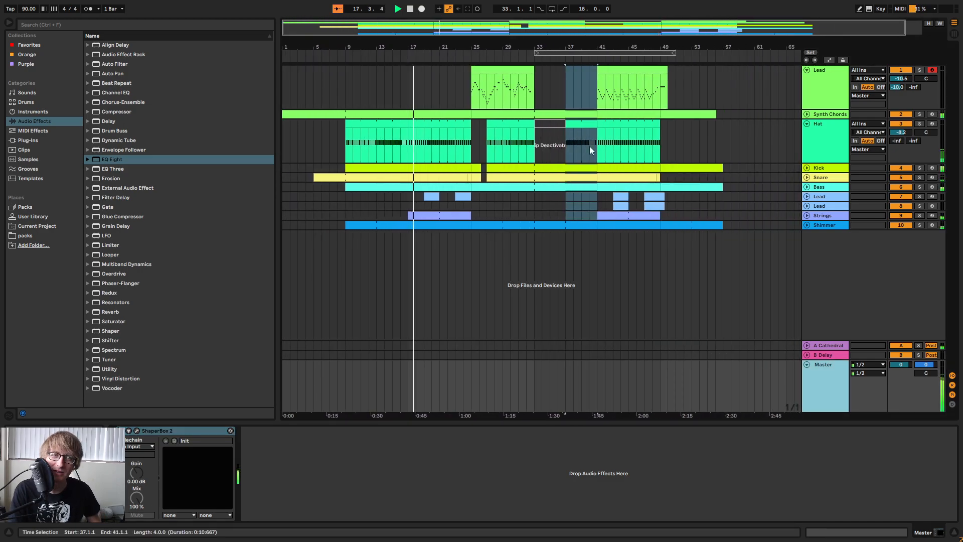
Listen through bars 18 to 39, check the devices on Lead tracks 8 and 1, and fold Lead track 1.
{"action": "left_click", "coordinate": [576, 205]}
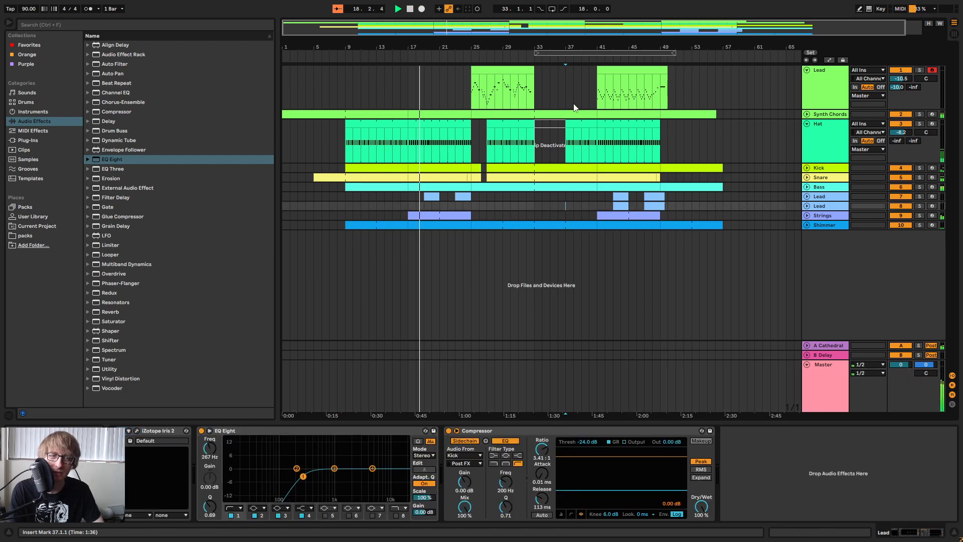
{"action": "left_click_drag", "start_coordinate": [572, 47], "coordinate": [569, 39]}
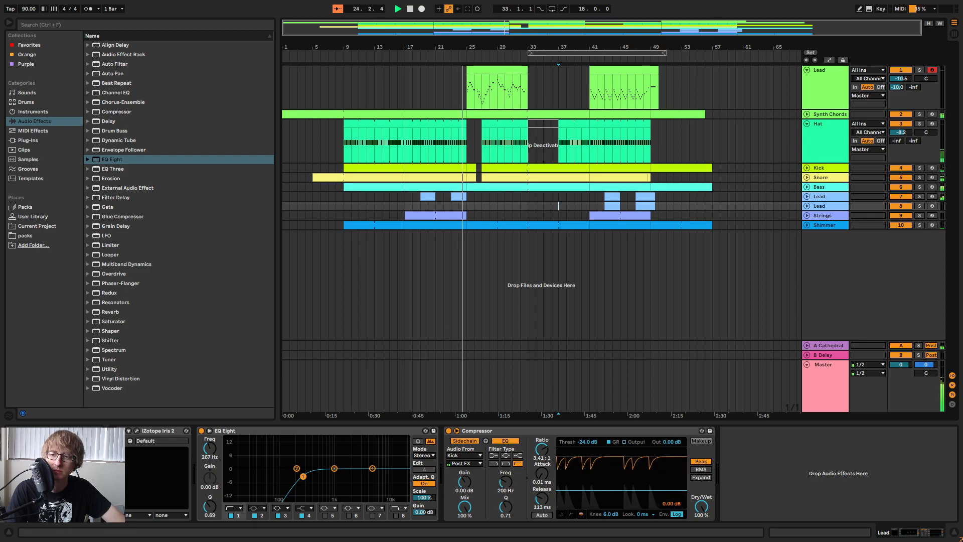
{"action": "left_click_drag", "start_coordinate": [478, 47], "coordinate": [565, 168]}
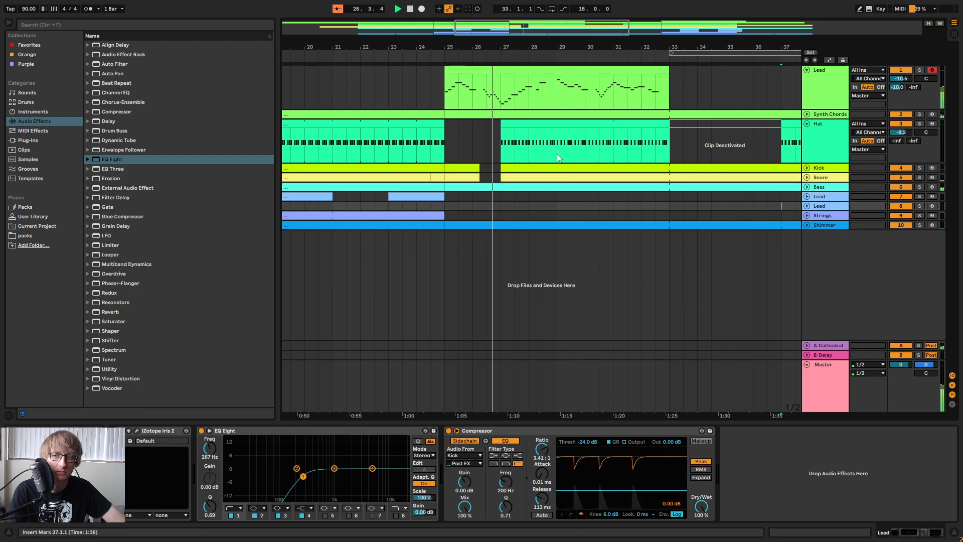
{"action": "left_click", "coordinate": [726, 67]}
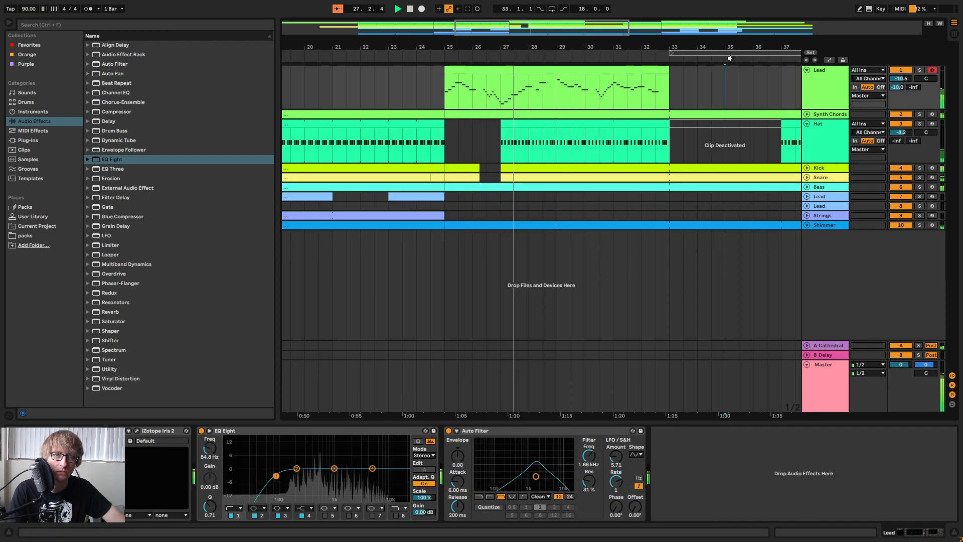
{"action": "left_click_drag", "start_coordinate": [729, 60], "coordinate": [697, 53]}
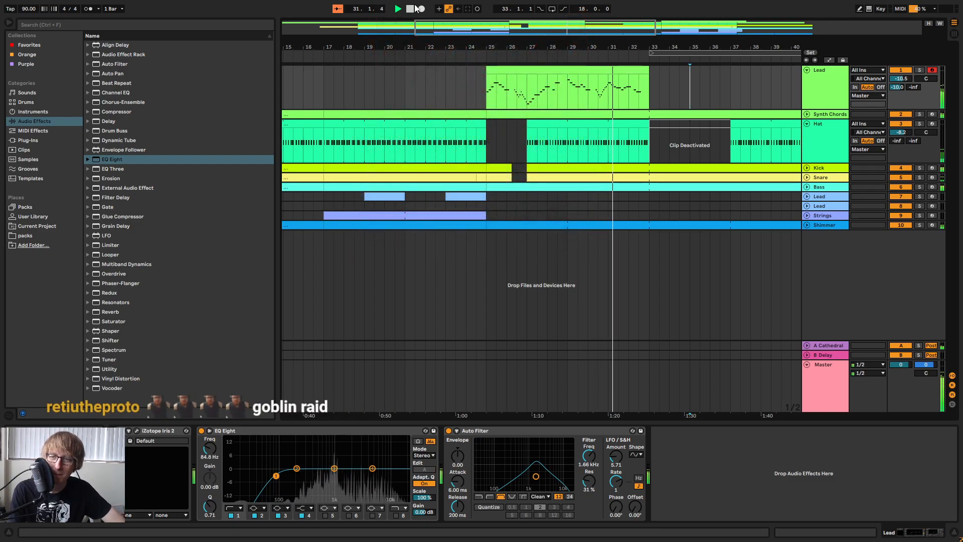
{"action": "left_click_drag", "start_coordinate": [681, 49], "coordinate": [591, 89]}
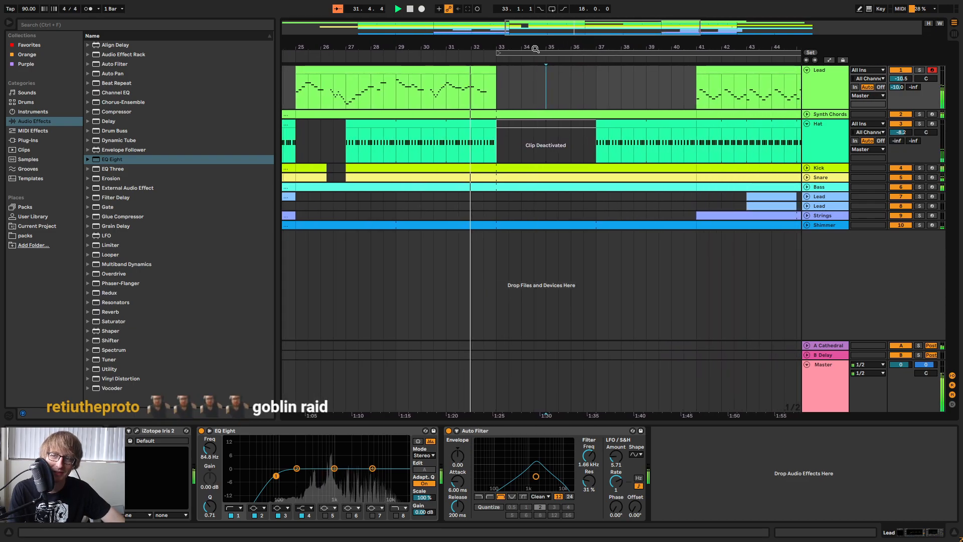
{"action": "left_click", "coordinate": [617, 80]}
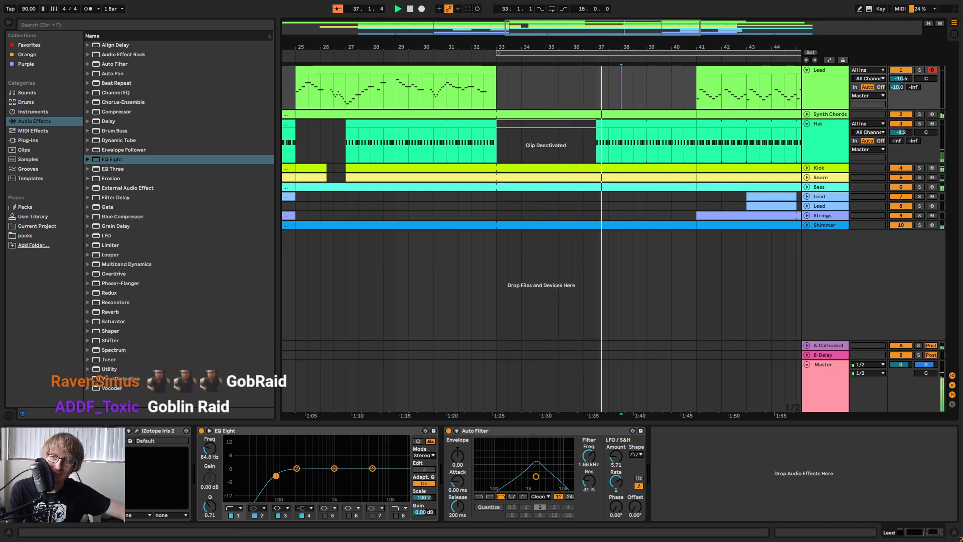
{"action": "left_click_drag", "start_coordinate": [671, 42], "coordinate": [582, 15]}
{"action": "left_click", "coordinate": [807, 70]}
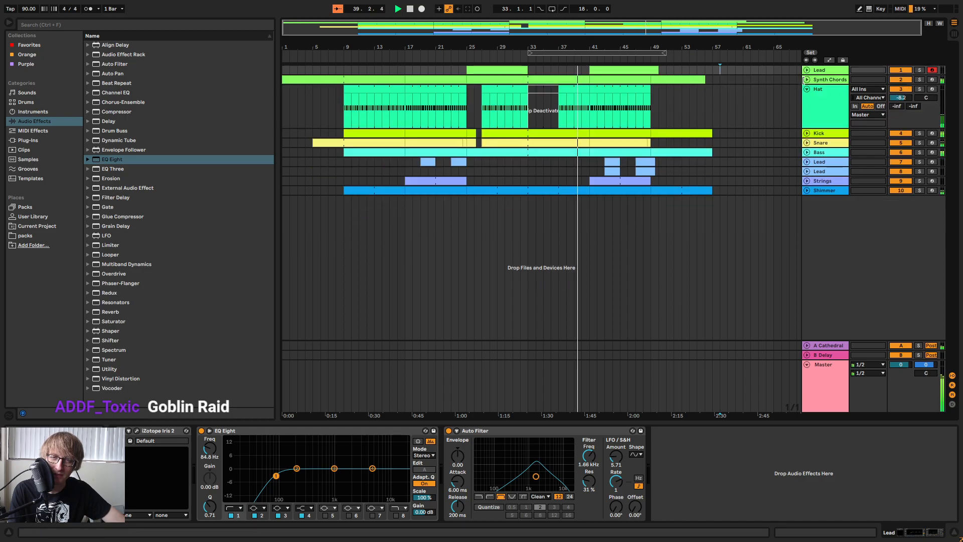
Fold the Hat track, check the devices on the Snare track and Lead track 8, and listen through bar 47.
{"action": "left_click", "coordinate": [807, 89]}
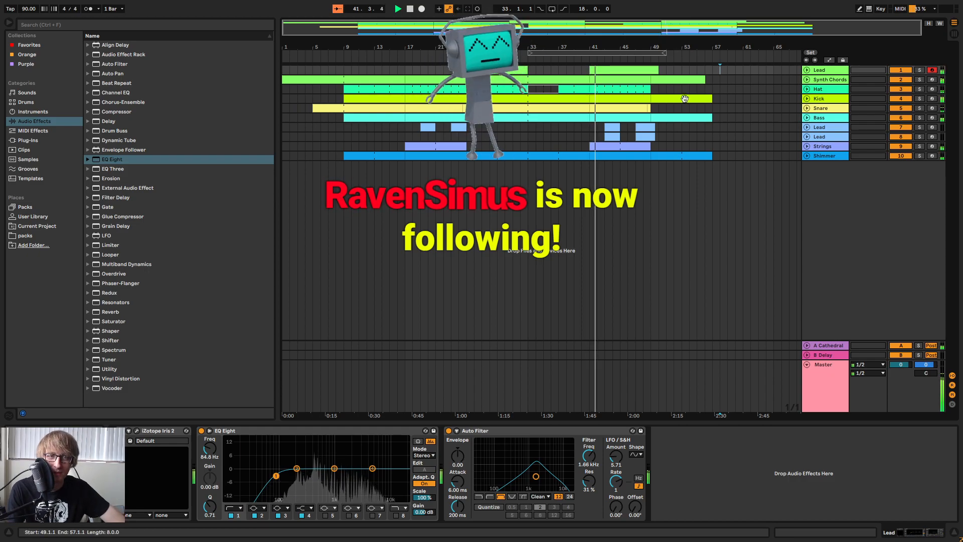
{"action": "left_click", "coordinate": [751, 108]}
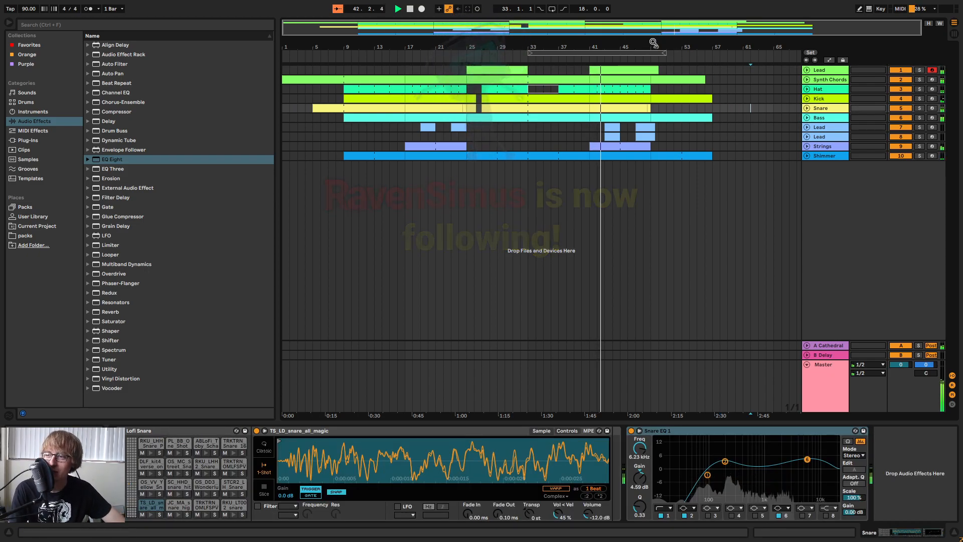
{"action": "left_click_drag", "start_coordinate": [653, 42], "coordinate": [652, 70]}
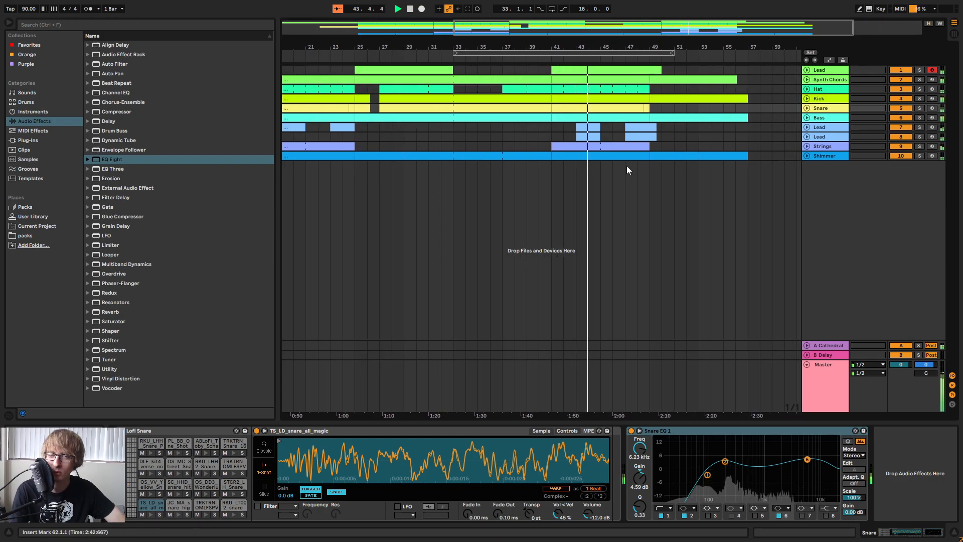
{"action": "left_click", "coordinate": [760, 137]}
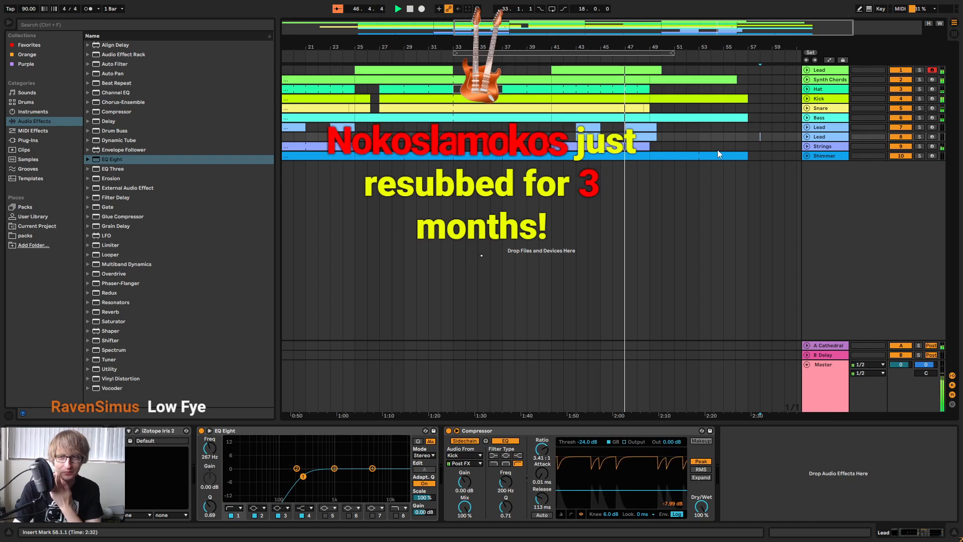
{"action": "left_click_drag", "start_coordinate": [699, 48], "coordinate": [701, 41]}
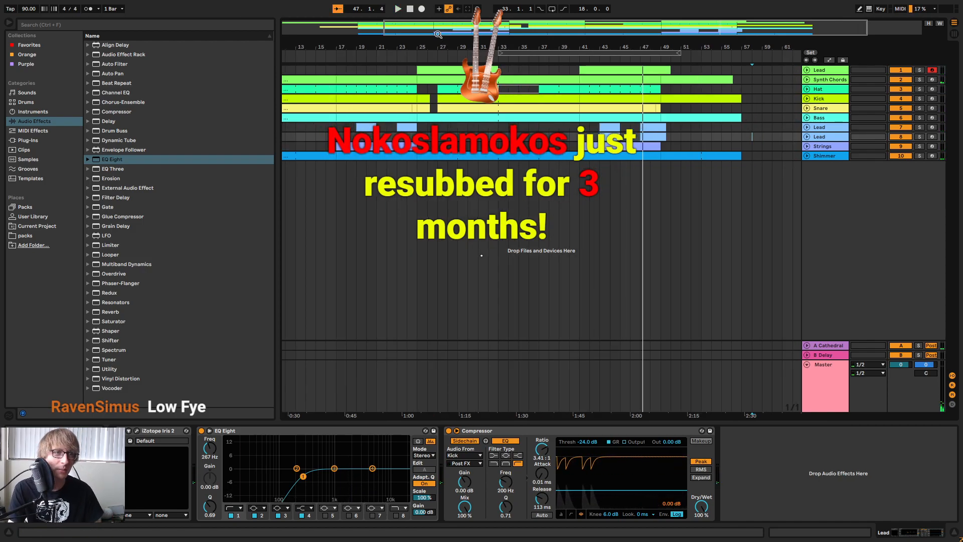
Return to the song's start, play the opening two bars, and restart playback from bar 1.
{"action": "double_click", "coordinate": [409, 8]}
{"action": "left_click_drag", "start_coordinate": [485, 47], "coordinate": [455, 22]}
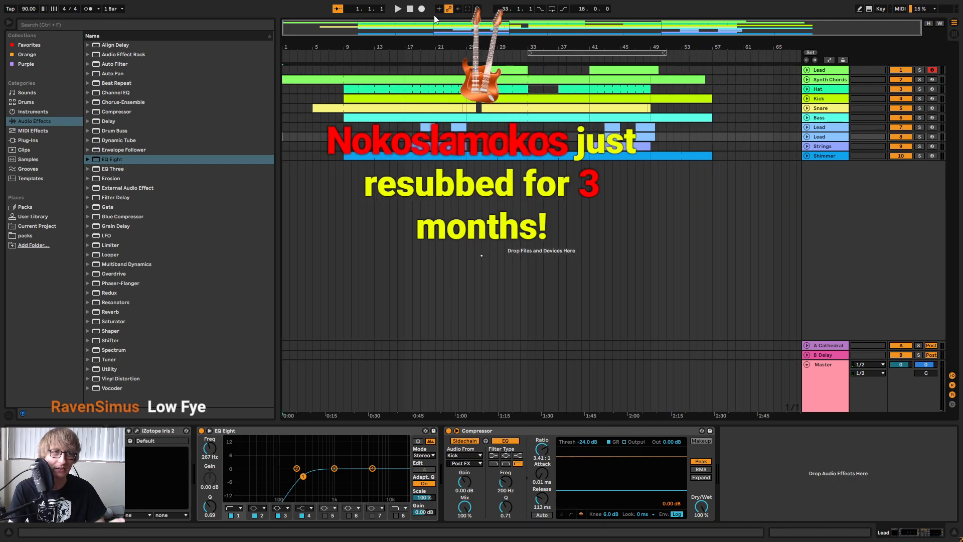
{"action": "left_click", "coordinate": [399, 10]}
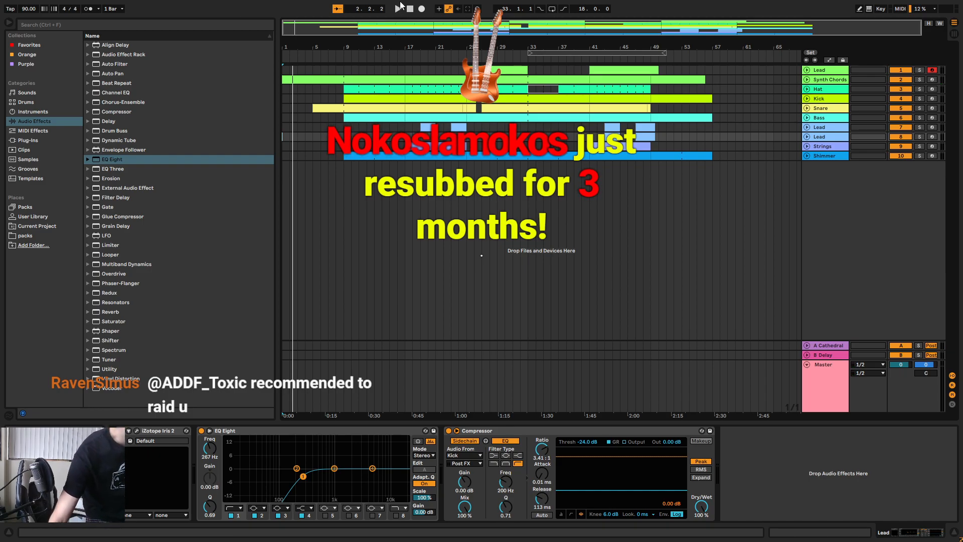
{"action": "left_click", "coordinate": [408, 9]}
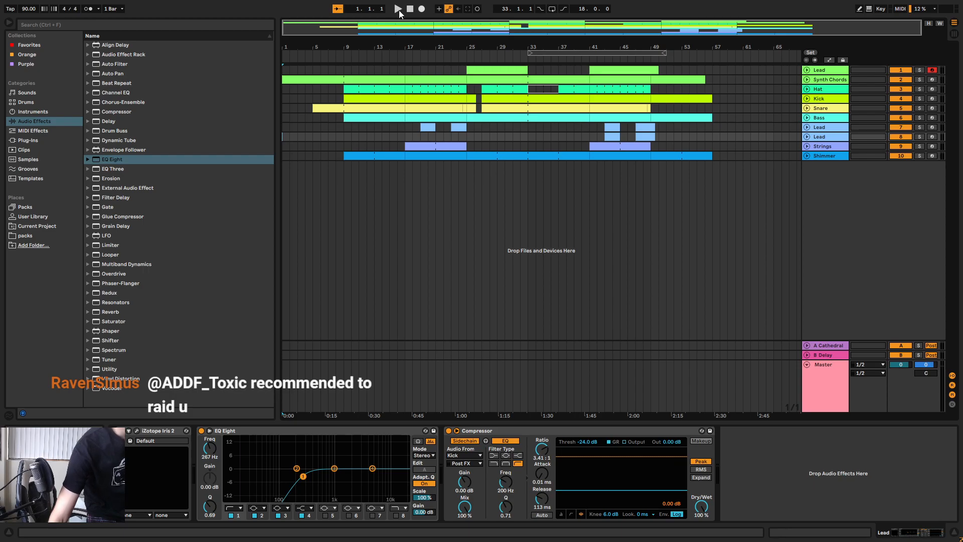
{"action": "left_click", "coordinate": [399, 11]}
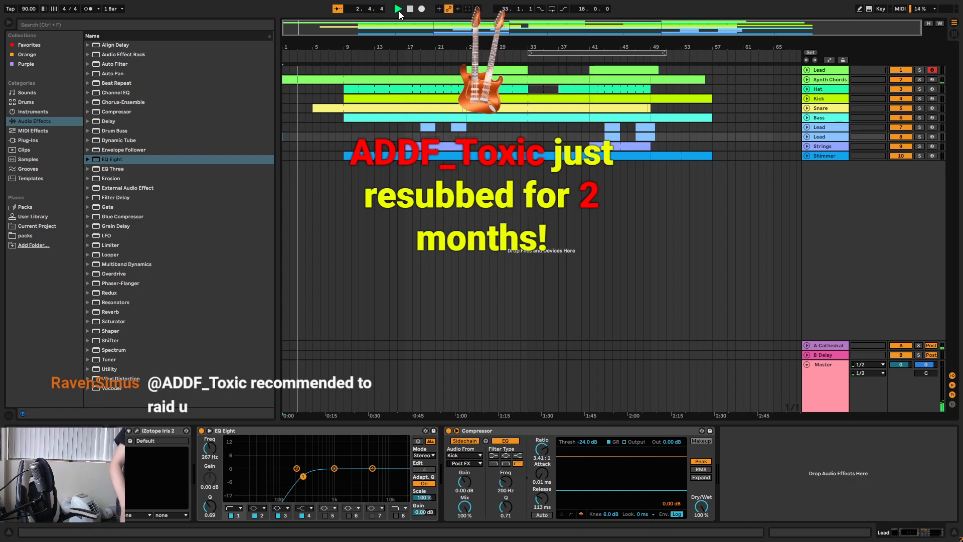
{"action": "key", "text": "space"}
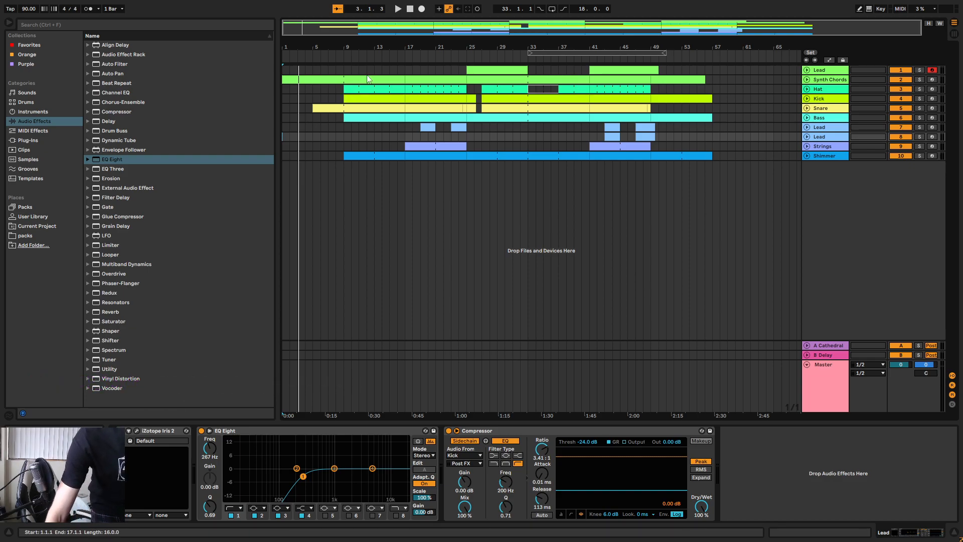
Restart from bar 1, play the whole arrangement up to bar 50, and show the Bass track's devices.
{"action": "left_click", "coordinate": [410, 9]}
{"action": "left_click", "coordinate": [397, 9]}
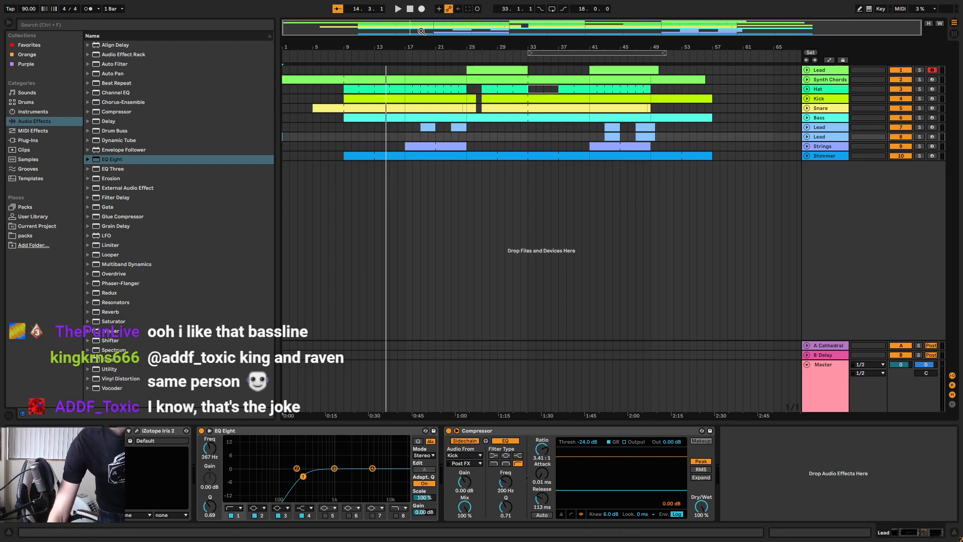
{"action": "key", "text": "space"}
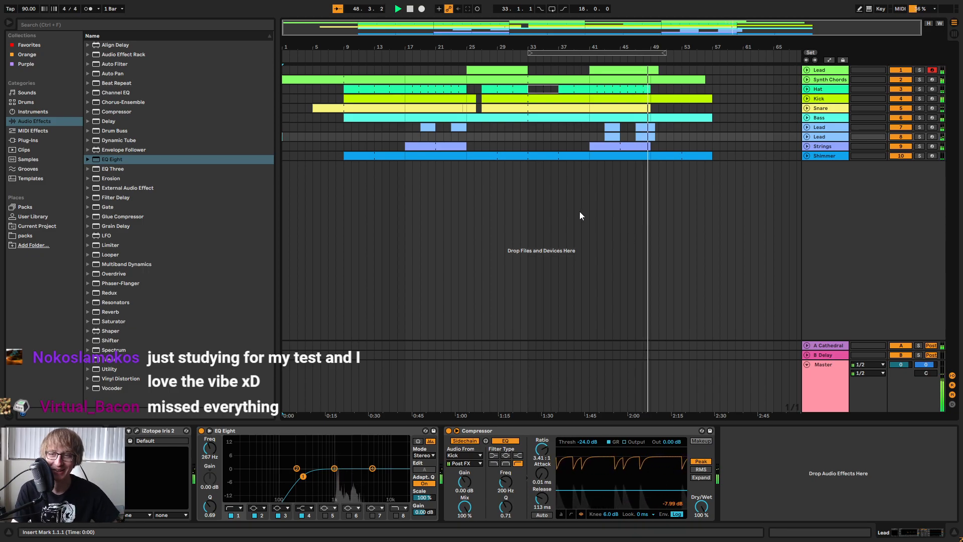
{"action": "left_click", "coordinate": [751, 118]}
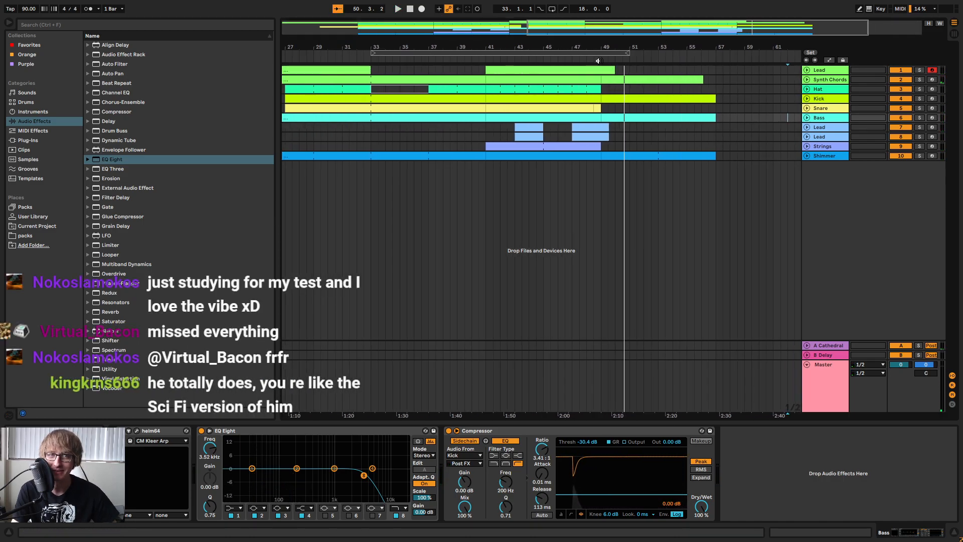
Play from about bar 49 to listen to the song's ending through bar 60.
{"action": "left_click", "coordinate": [620, 55]}
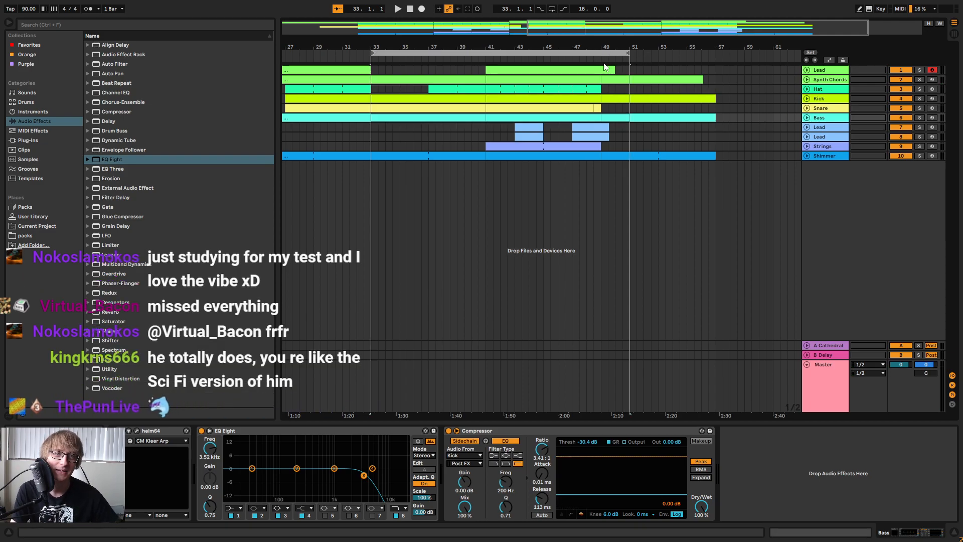
{"action": "left_click", "coordinate": [596, 61]}
{"action": "left_click", "coordinate": [730, 107]}
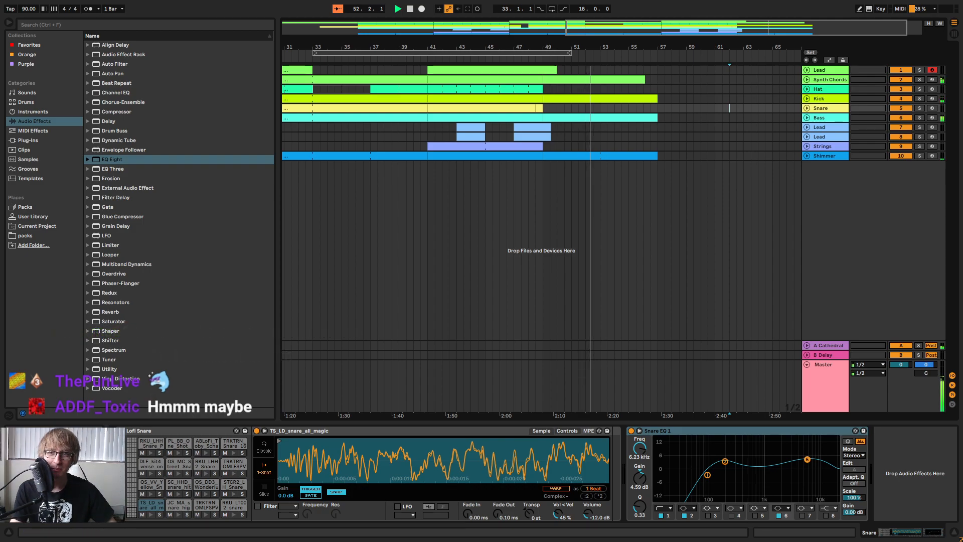
{"action": "left_click", "coordinate": [409, 11]}
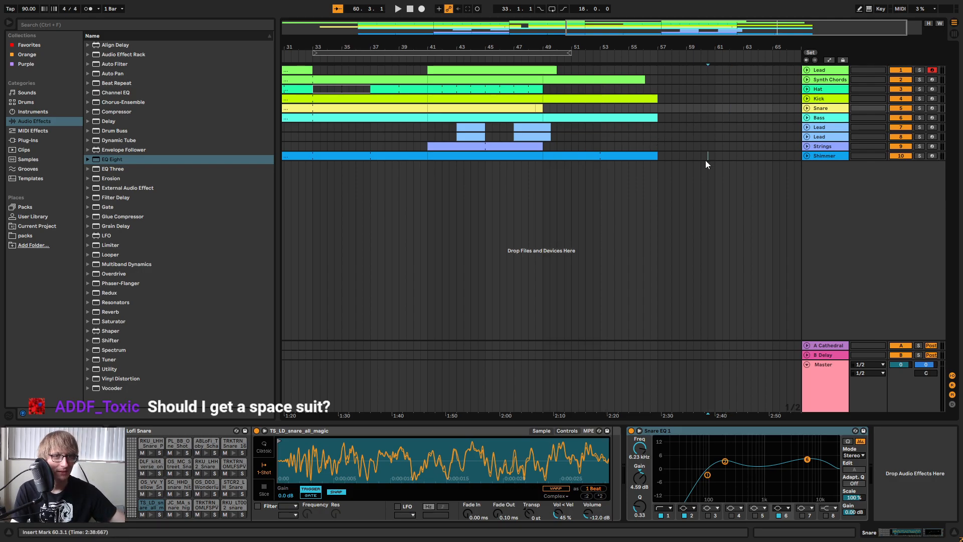
Move the 18-bar loop region to start at bar 37, and listen through bars 37 to 40.
{"action": "left_click_drag", "start_coordinate": [634, 49], "coordinate": [694, 31]}
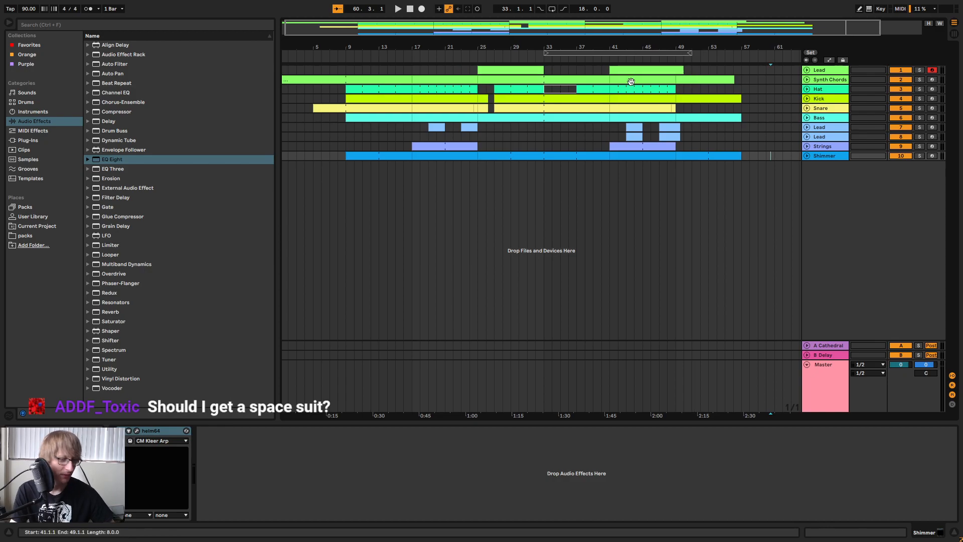
{"action": "left_click_drag", "start_coordinate": [583, 49], "coordinate": [622, 57]}
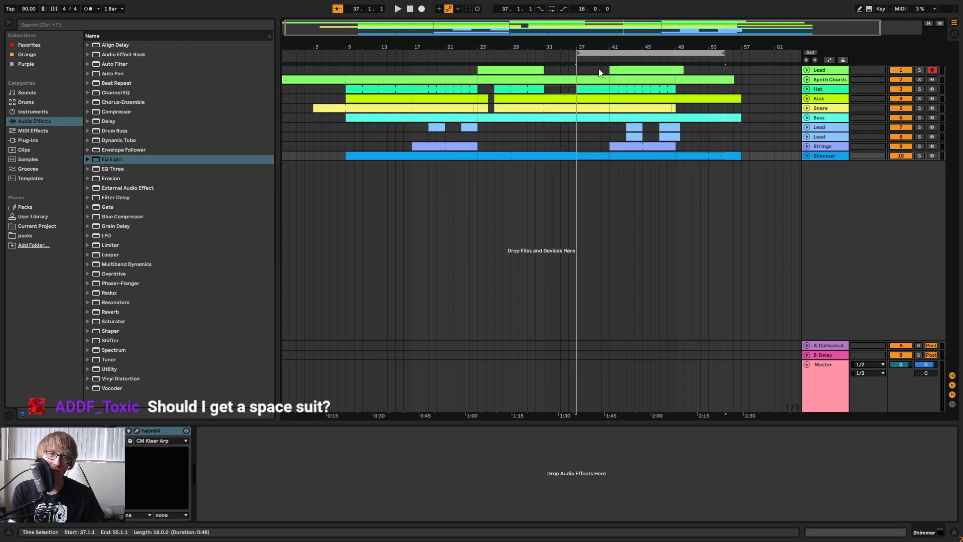
{"action": "key", "text": "space"}
{"action": "left_click_drag", "start_coordinate": [625, 47], "coordinate": [595, 78]}
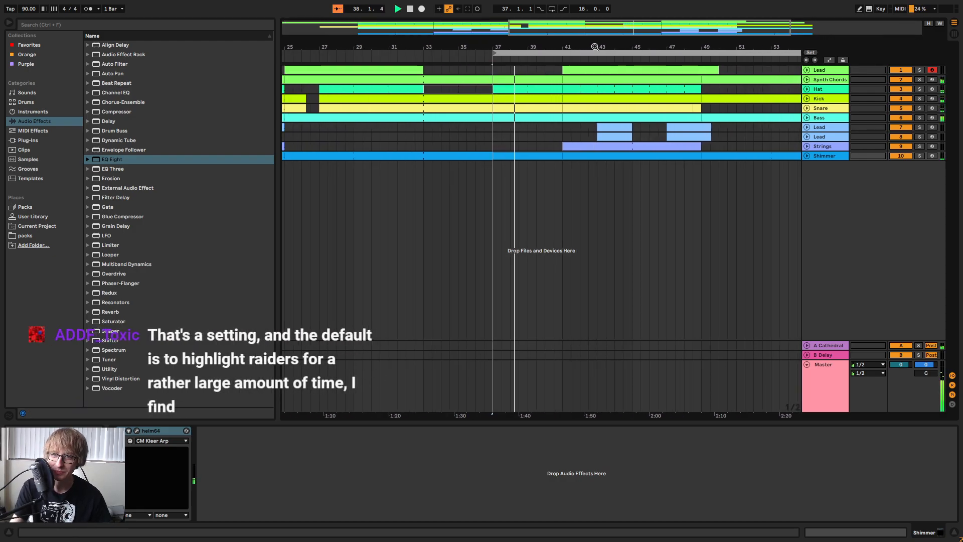
{"action": "left_click", "coordinate": [747, 188]}
{"action": "left_click", "coordinate": [758, 173]}
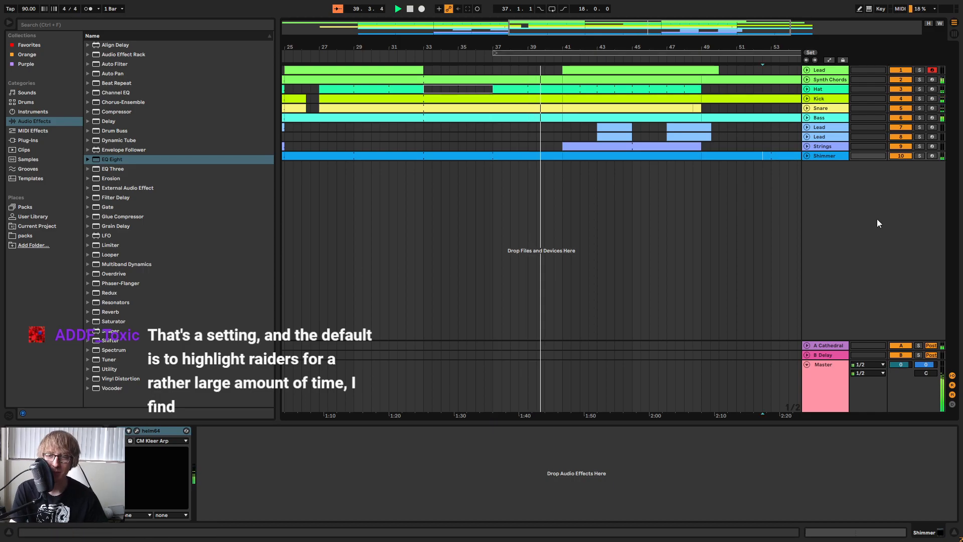
{"action": "left_click", "coordinate": [757, 155]}
{"action": "left_click", "coordinate": [744, 135]}
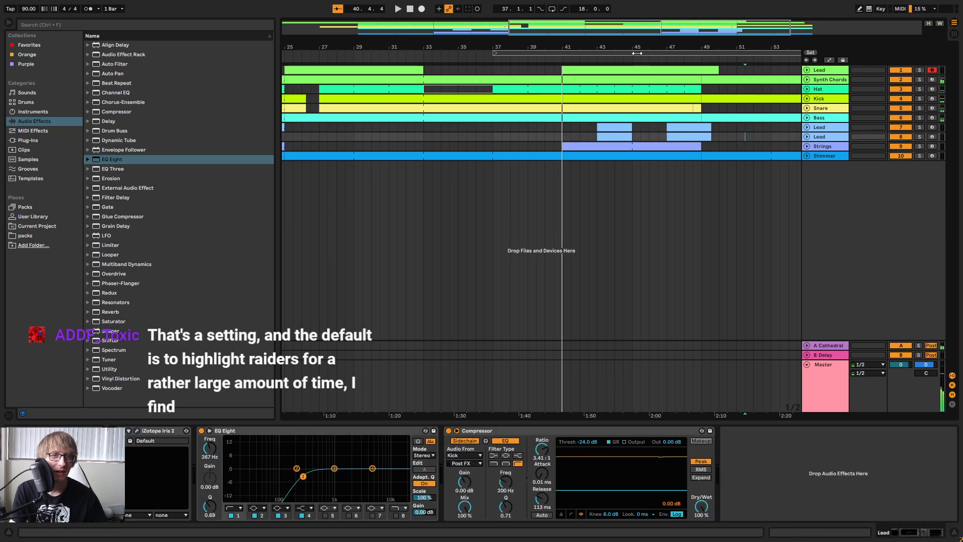
Select the loop region's time span from bar 37 to 55 and briefly play from bar 37.
{"action": "left_click_drag", "start_coordinate": [610, 47], "coordinate": [609, 65]}
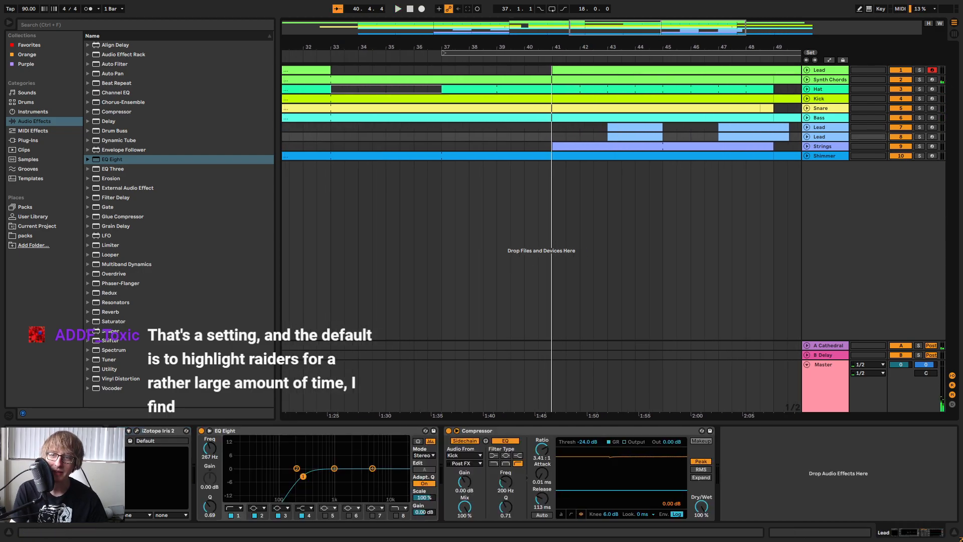
{"action": "left_click_drag", "start_coordinate": [530, 47], "coordinate": [578, 29]}
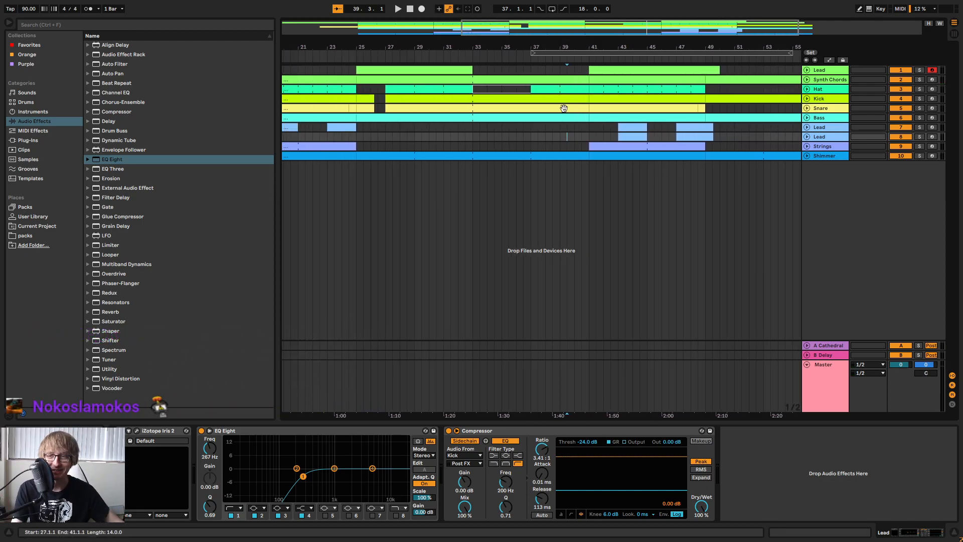
{"action": "left_click", "coordinate": [581, 52]}
{"action": "left_click_drag", "start_coordinate": [600, 47], "coordinate": [596, 28]}
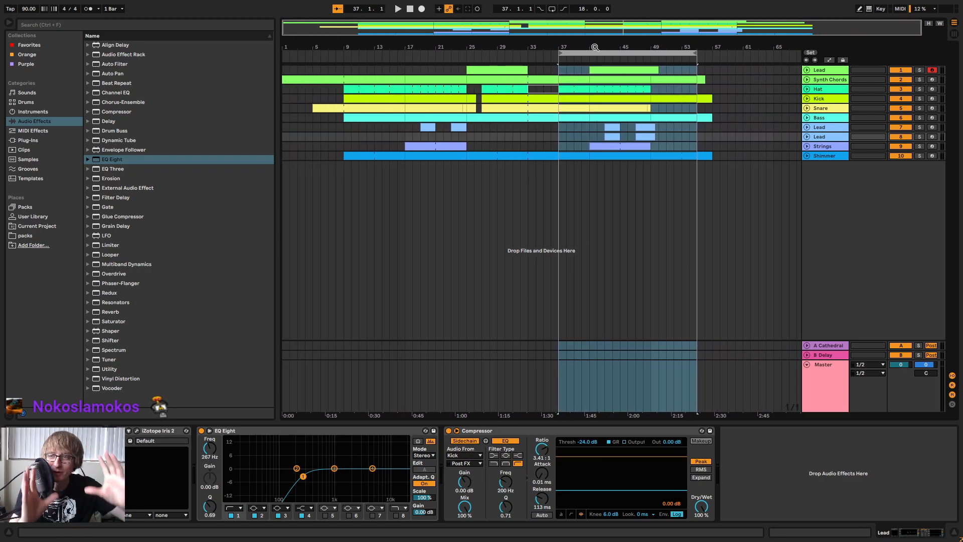
{"action": "key", "text": "space"}
{"action": "left_click_drag", "start_coordinate": [596, 47], "coordinate": [623, 41]}
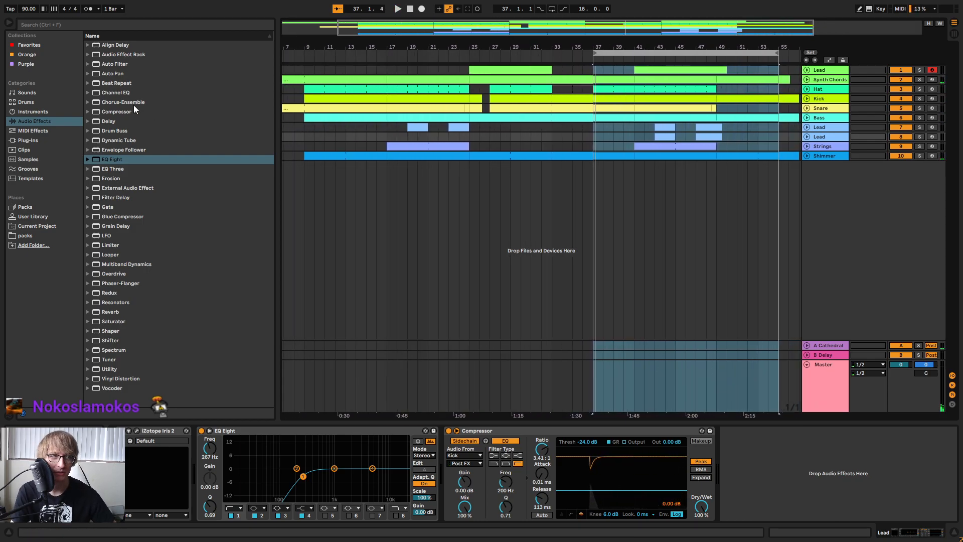
Arm Lead track 7 instead of Lead track 1, select the loop region's time span, and play from bar 37.
{"action": "left_click", "coordinate": [541, 240]}
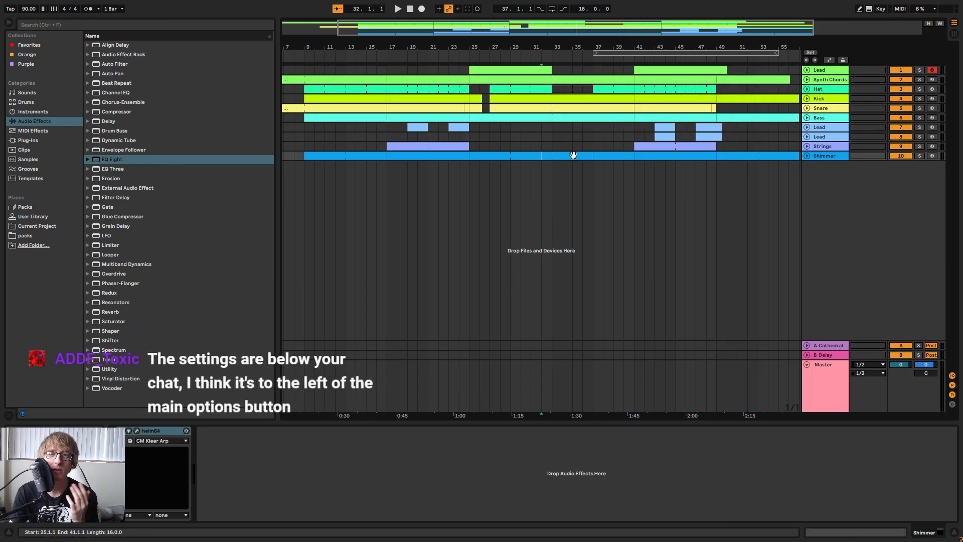
{"action": "left_click", "coordinate": [935, 128]}
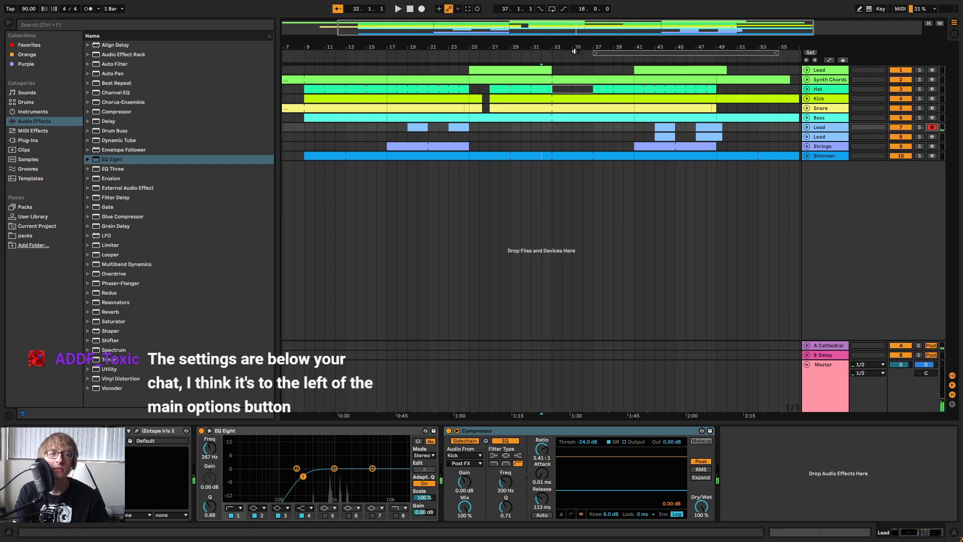
{"action": "left_click", "coordinate": [619, 53]}
{"action": "key", "text": "space"}
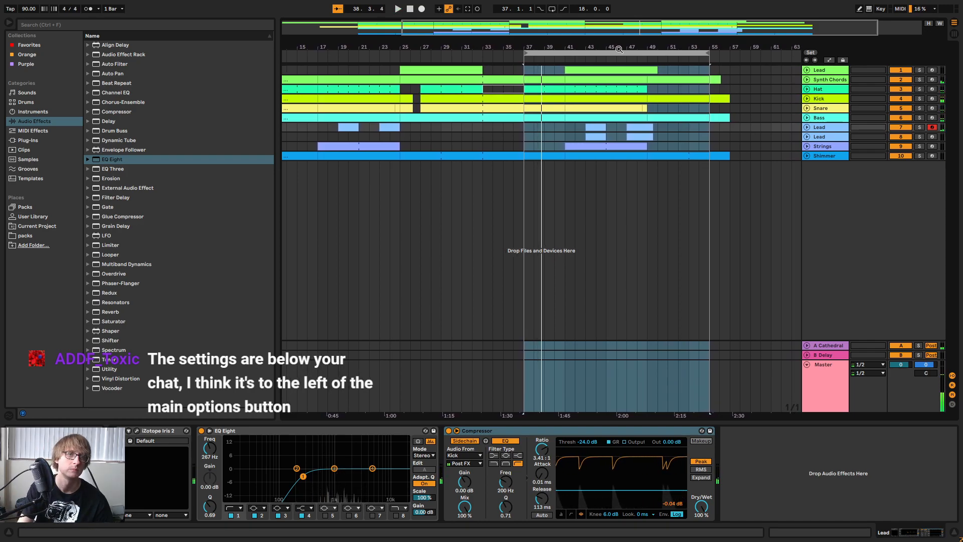
Move the loop region to bars 35 to 53 and play from bar 35 with Lead track 7 armed.
{"action": "left_click_drag", "start_coordinate": [552, 54], "coordinate": [531, 55]}
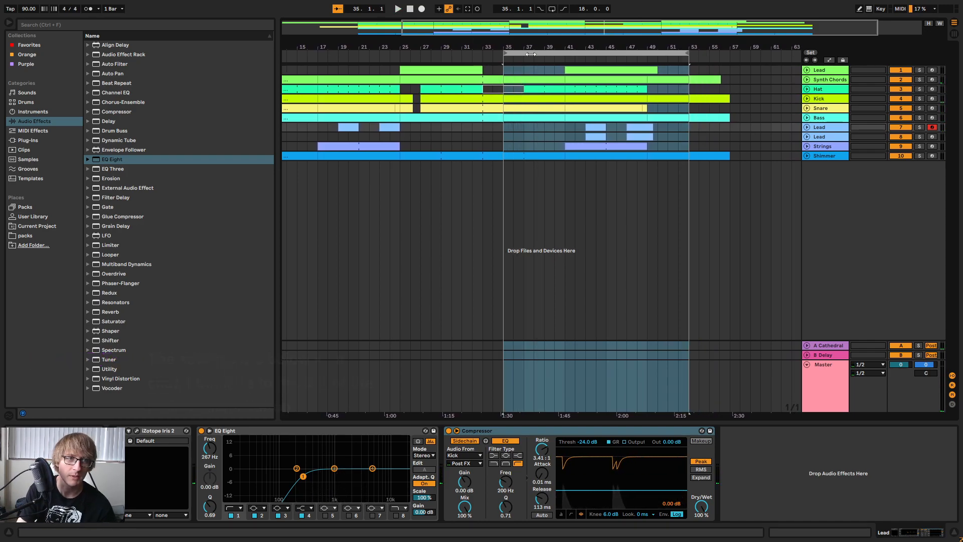
{"action": "key", "text": "space"}
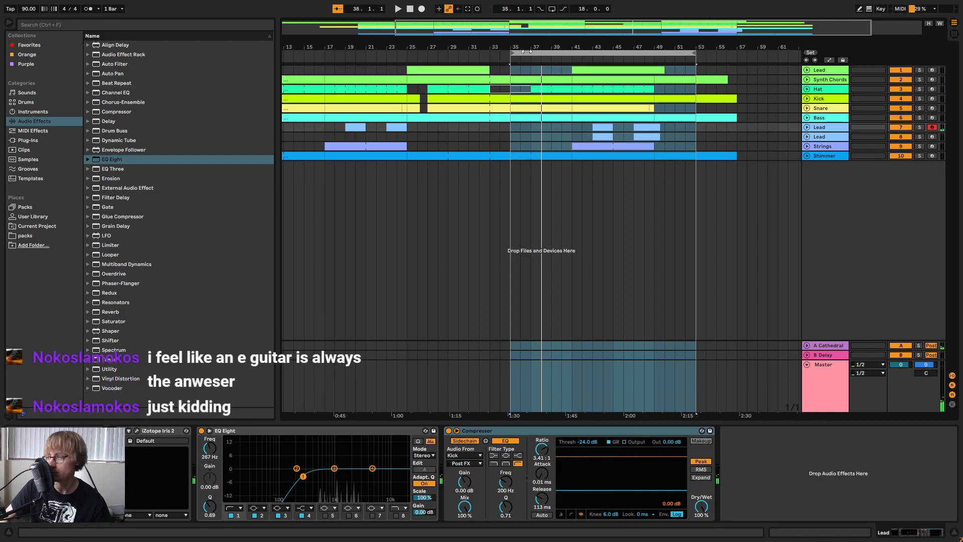
{"action": "key", "text": "space"}
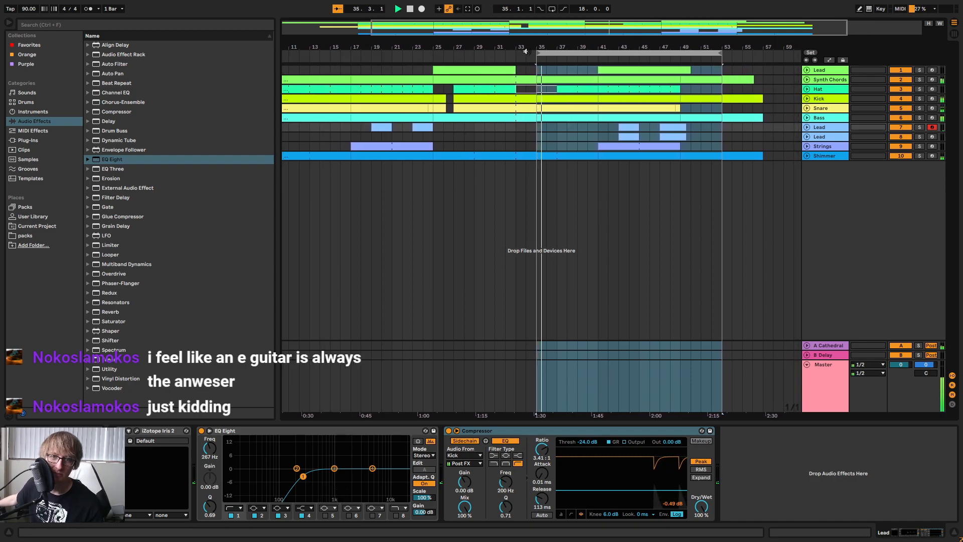
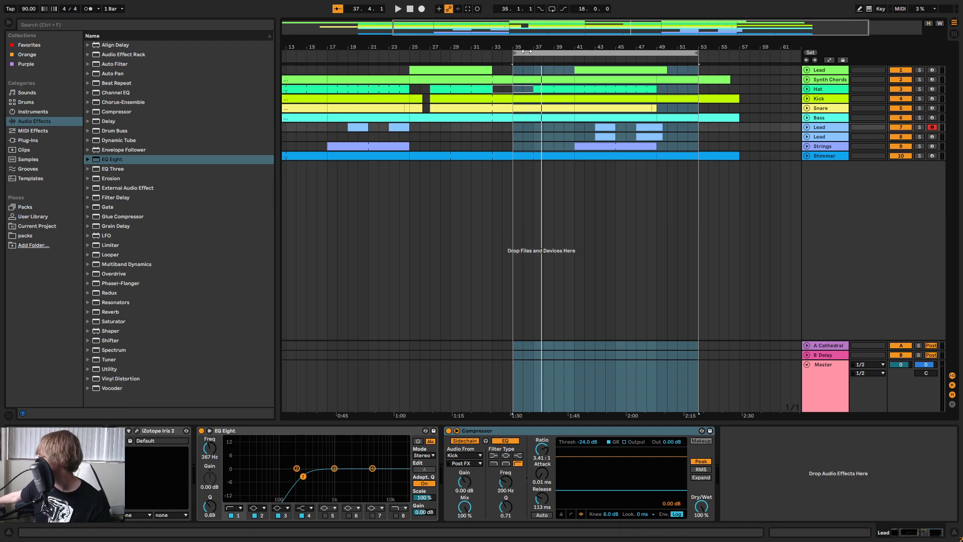
Play from bar 35 and capture a two-bar melody on Lead track 7 at bar 37.
{"action": "left_click", "coordinate": [526, 52]}
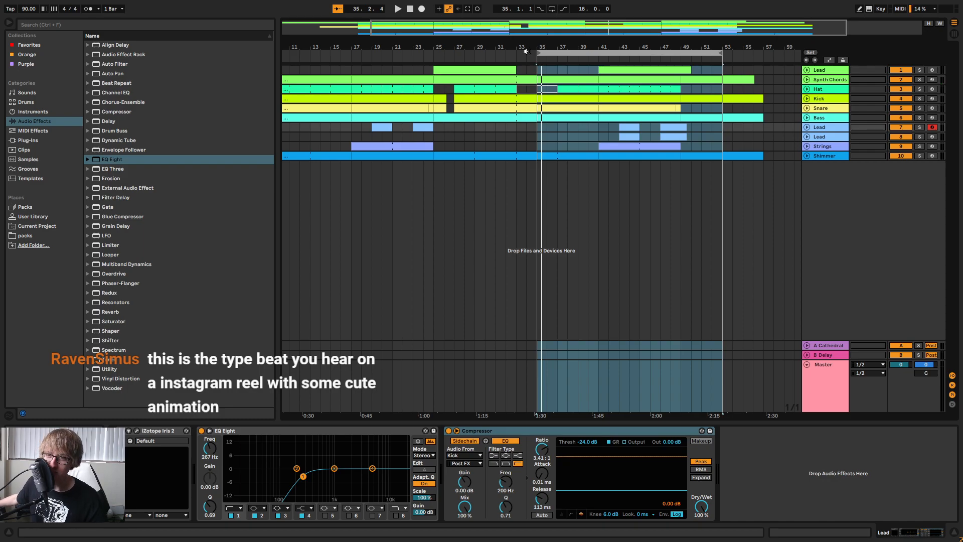
{"action": "key", "text": "space"}
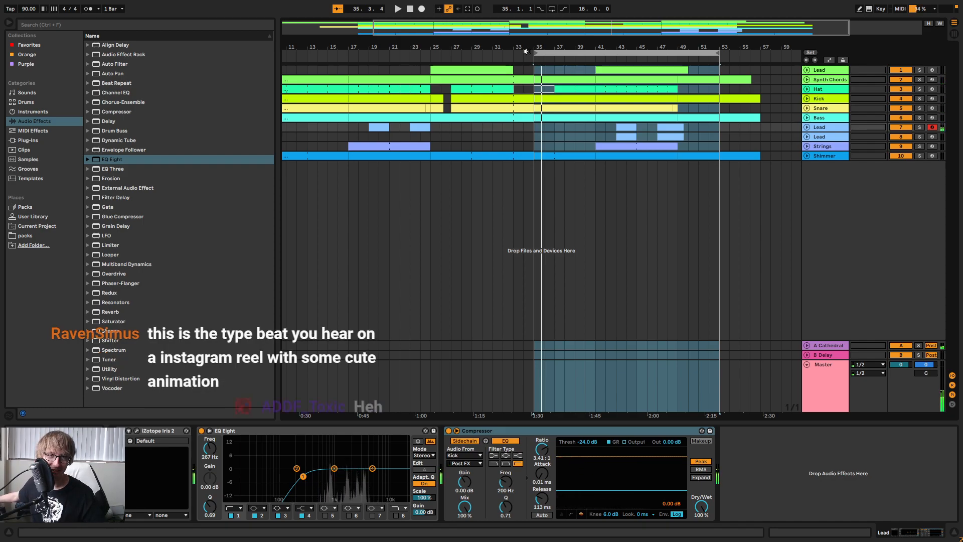
{"action": "key", "text": "space"}
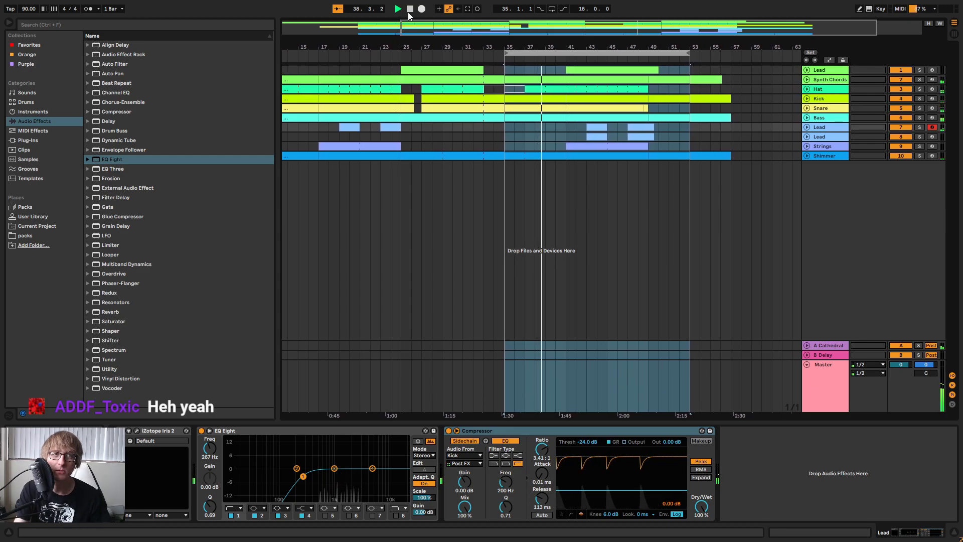
{"action": "key", "text": "space"}
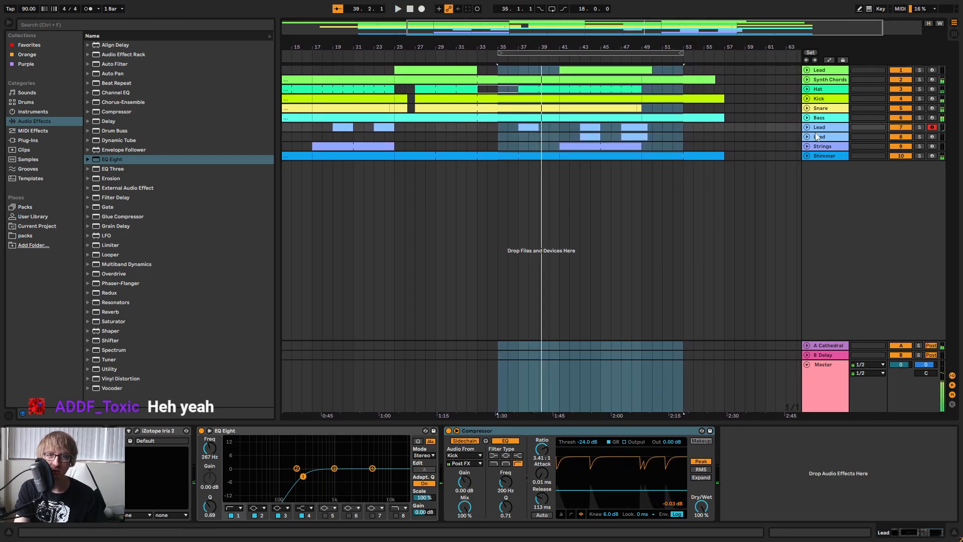
Unfold Lead track 7, open the new clip in a taller note editor, and extend the clip to bar 41.
{"action": "left_click", "coordinate": [806, 127]}
{"action": "left_click", "coordinate": [531, 154]}
{"action": "double_click", "coordinate": [525, 130]}
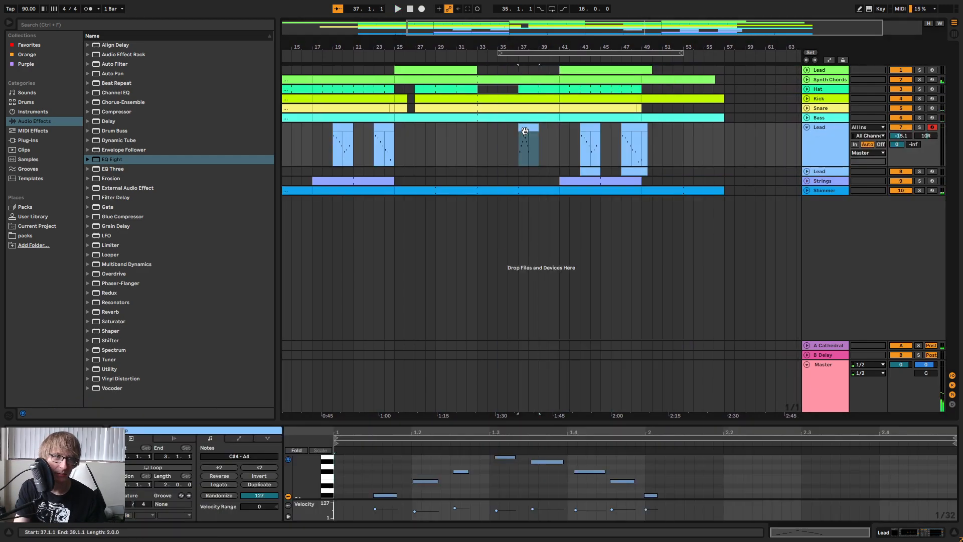
{"action": "left_click_drag", "start_coordinate": [539, 127], "coordinate": [560, 130]}
{"action": "left_click_drag", "start_coordinate": [508, 422], "coordinate": [512, 286]}
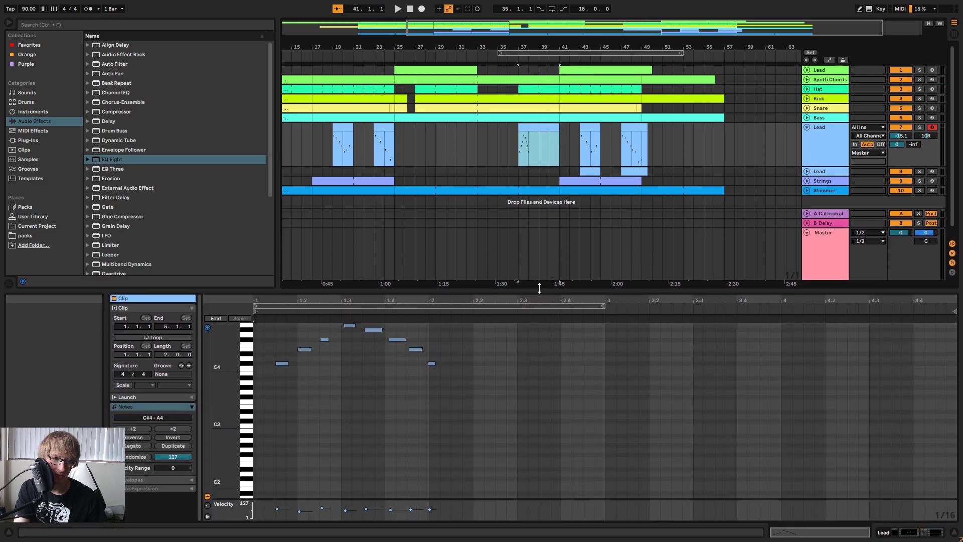
Quantize the captured melody's notes and shorten them all to sixteenth notes.
{"action": "right_click", "coordinate": [559, 355]}
{"action": "left_click", "coordinate": [588, 180]}
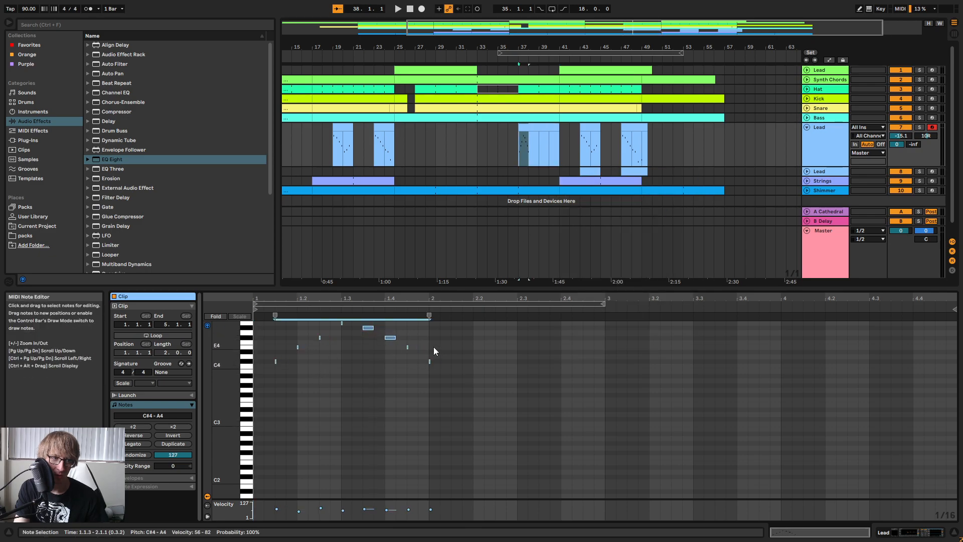
{"action": "left_click_drag", "start_coordinate": [351, 364], "coordinate": [390, 328]}
{"action": "left_click", "coordinate": [474, 338]}
Raise the melody's third note to G#4 and play the clip.
{"action": "scroll", "coordinate": [474, 339], "scroll_direction": "up", "scroll_amount": 3}
{"action": "left_click_drag", "start_coordinate": [325, 397], "coordinate": [339, 387]}
{"action": "key", "text": "space"}
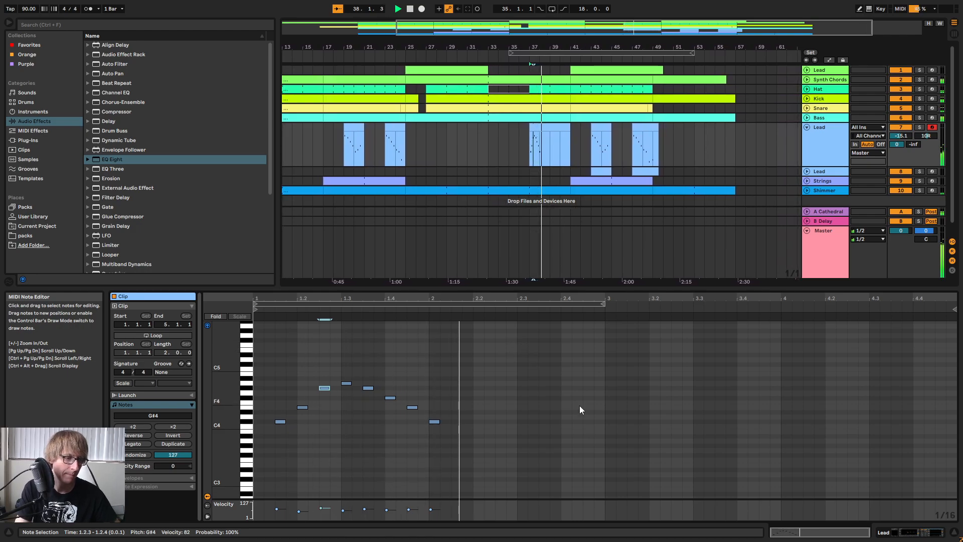
Duplicate the two-bar Lead melody from bar 37 so that it repeats from bar 39 to 41.
{"action": "left_click", "coordinate": [579, 149]}
{"action": "left_click", "coordinate": [533, 150]}
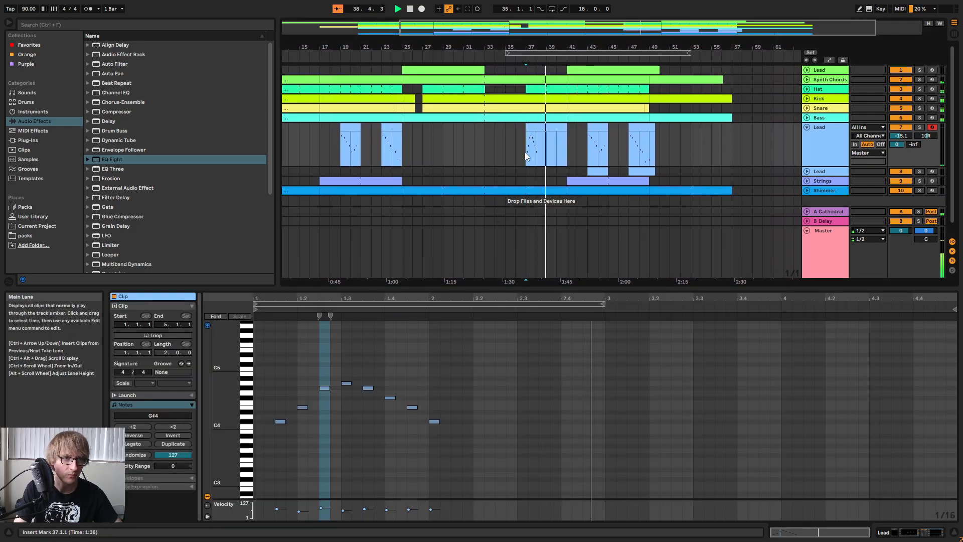
{"action": "left_click", "coordinate": [547, 149]}
{"action": "key", "text": "ctrl+v"}
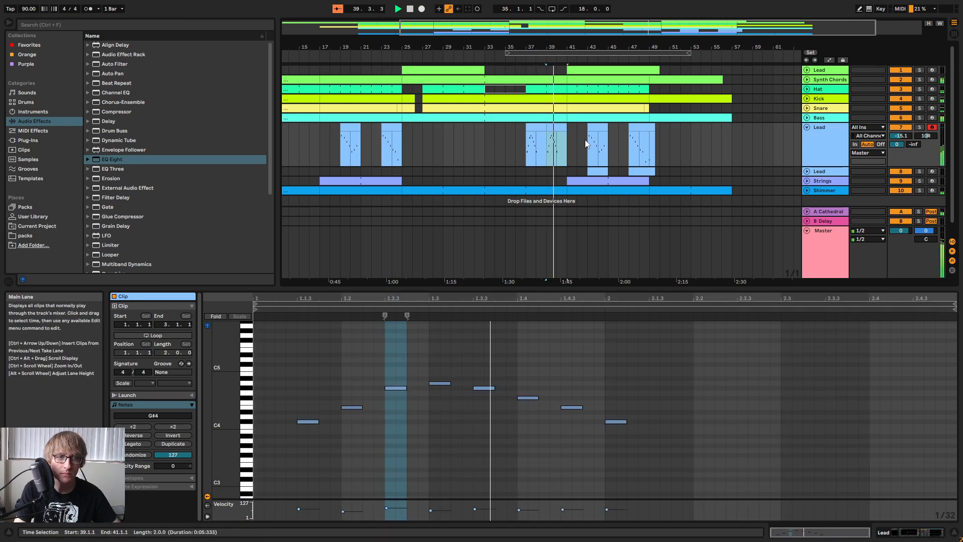
{"action": "left_click", "coordinate": [585, 142]}
{"action": "left_click", "coordinate": [565, 142]}
{"action": "key", "text": "space"}
Consolidate the two Lead clips between bars 37 and 41 into one four-bar clip.
{"action": "left_click", "coordinate": [533, 126]}
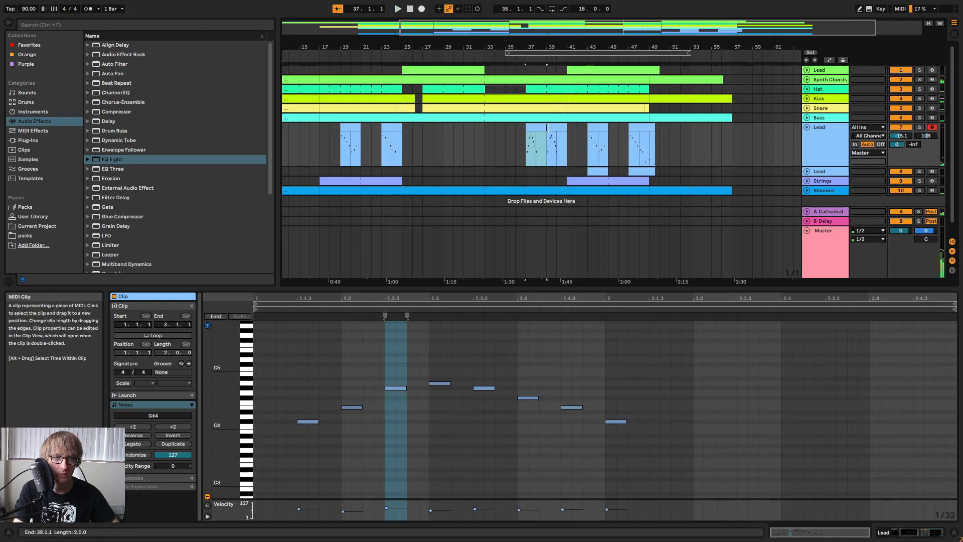
{"action": "left_click", "coordinate": [559, 128], "text": "shift"}
{"action": "right_click", "coordinate": [559, 128]}
{"action": "left_click", "coordinate": [581, 219]}
Enlarge the note editor and listen through the four-bar Lead clip from bar 37.
{"action": "key", "text": "space"}
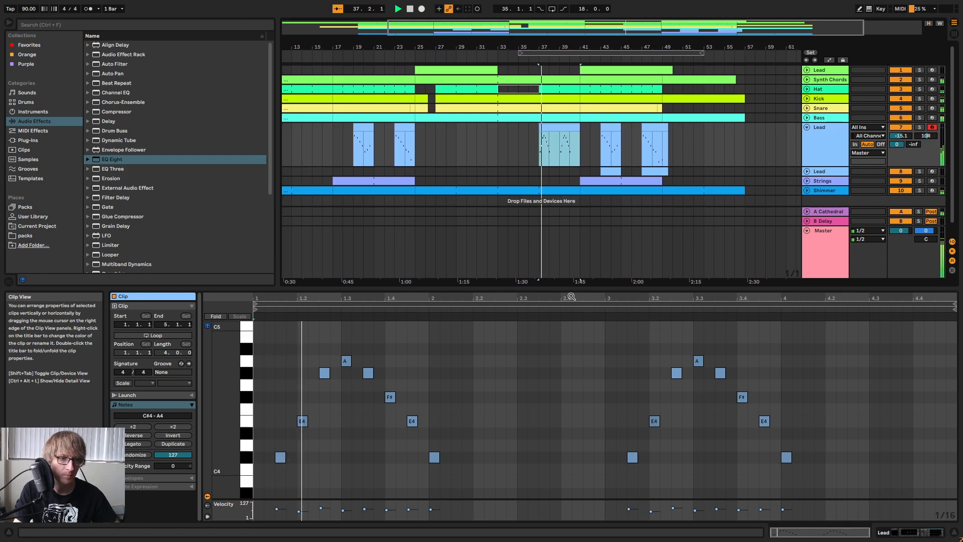
{"action": "left_click", "coordinate": [586, 292]}
{"action": "key", "text": "space"}
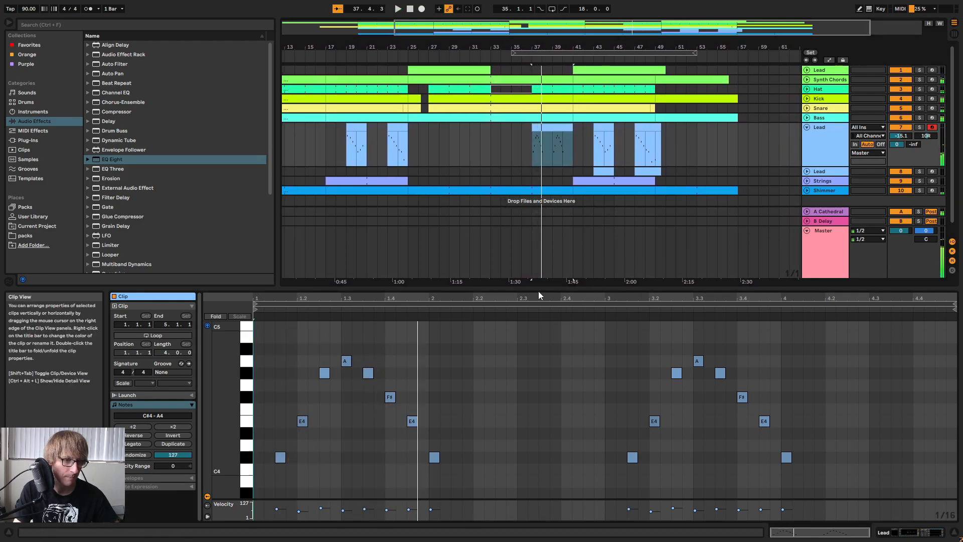
{"action": "key", "text": "space"}
{"action": "key", "text": "space"}
{"action": "left_click_drag", "start_coordinate": [542, 288], "coordinate": [552, 143]}
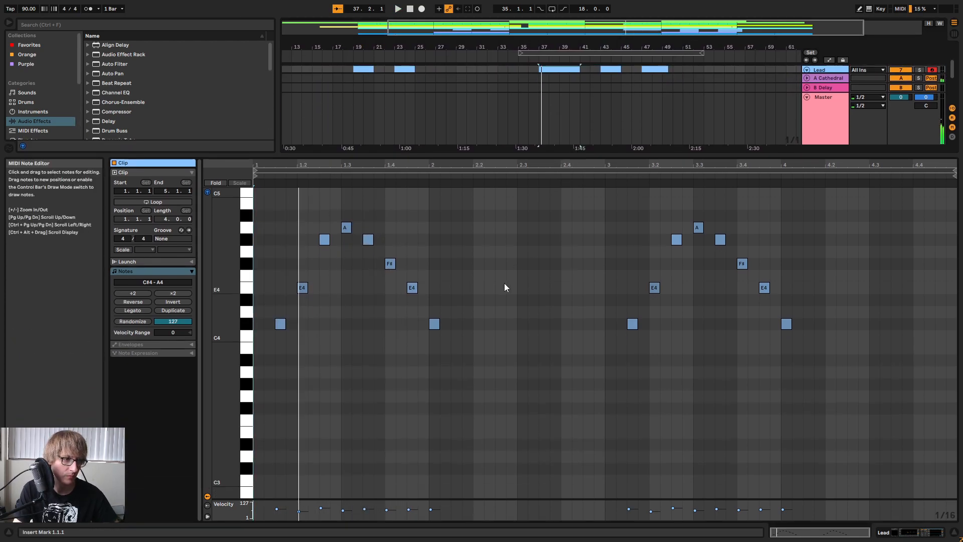
{"action": "left_click", "coordinate": [507, 283]}
{"action": "key", "text": "space"}
{"action": "left_click", "coordinate": [405, 257]}
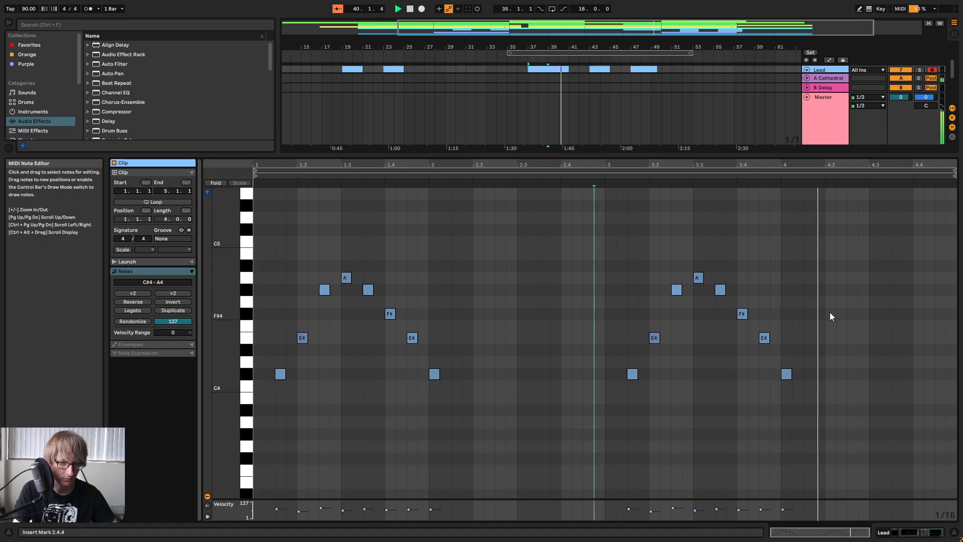
Try a copy of the four-bar Lead clip at bar 33.
{"action": "left_click_drag", "start_coordinate": [718, 155], "coordinate": [692, 320]}
{"action": "left_click", "coordinate": [495, 136]}
{"action": "left_click", "coordinate": [543, 127]}
{"action": "key", "text": "ctrl+c"}
{"action": "left_click", "coordinate": [484, 133]}
{"action": "key", "text": "ctrl+v"}
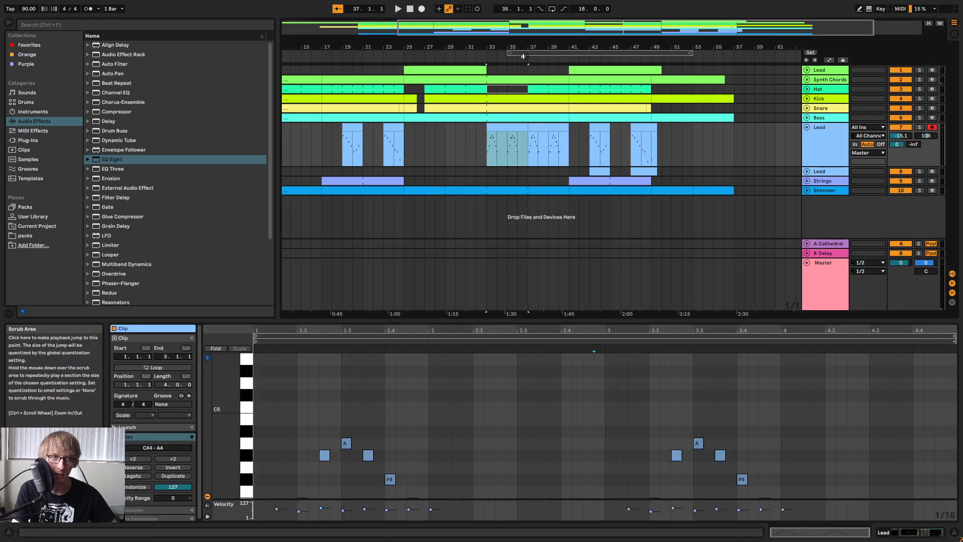
Move the 18-bar loop region to start at bar 33, and undo the pasted Lead clip after a short listen.
{"action": "left_click_drag", "start_coordinate": [524, 54], "coordinate": [507, 56]}
{"action": "key", "text": "space"}
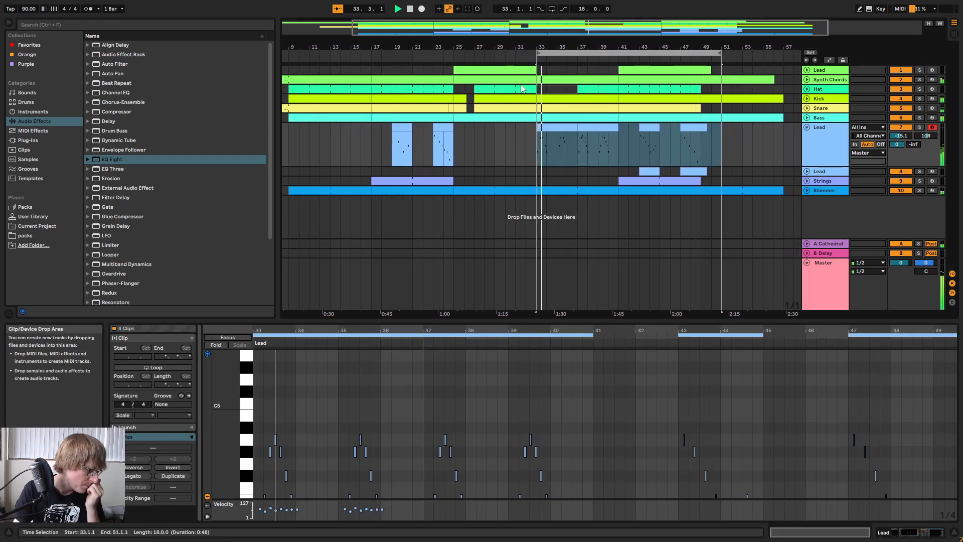
{"action": "key", "text": "ctrl+z"}
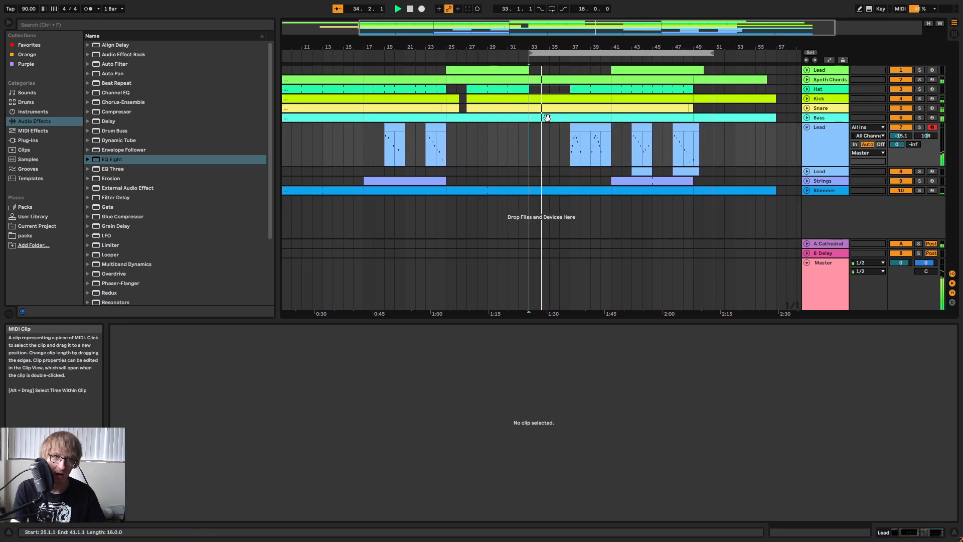
{"action": "left_click", "coordinate": [554, 156]}
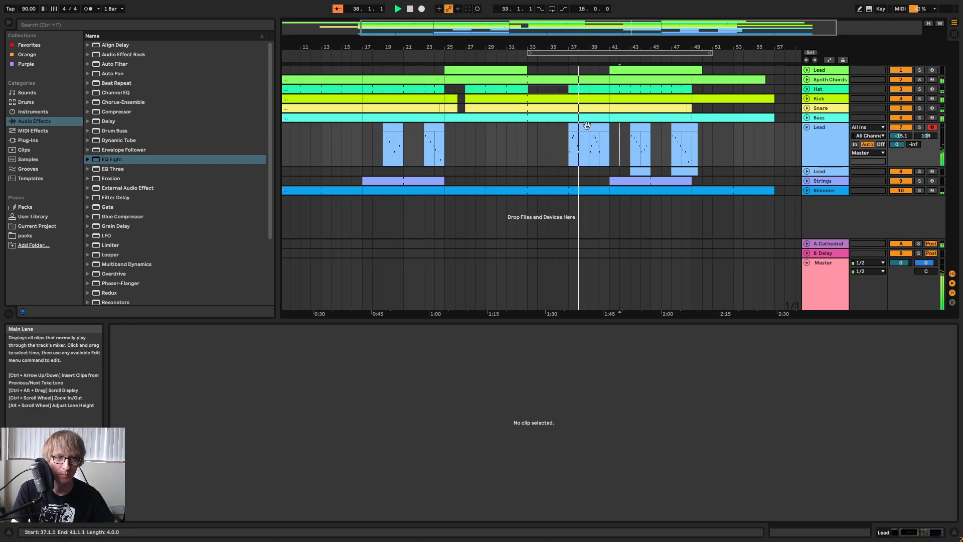
Raise the last note of the Lead clip at bar 37 to C#5 and play the change.
{"action": "left_click", "coordinate": [586, 126]}
{"action": "left_click_drag", "start_coordinate": [664, 325], "coordinate": [668, 164]}
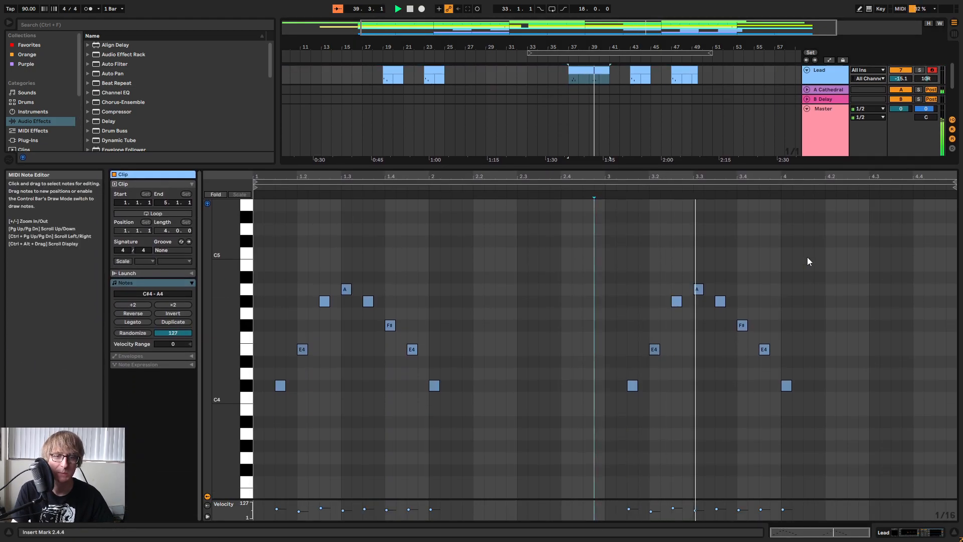
{"action": "left_click_drag", "start_coordinate": [761, 302], "coordinate": [767, 350]}
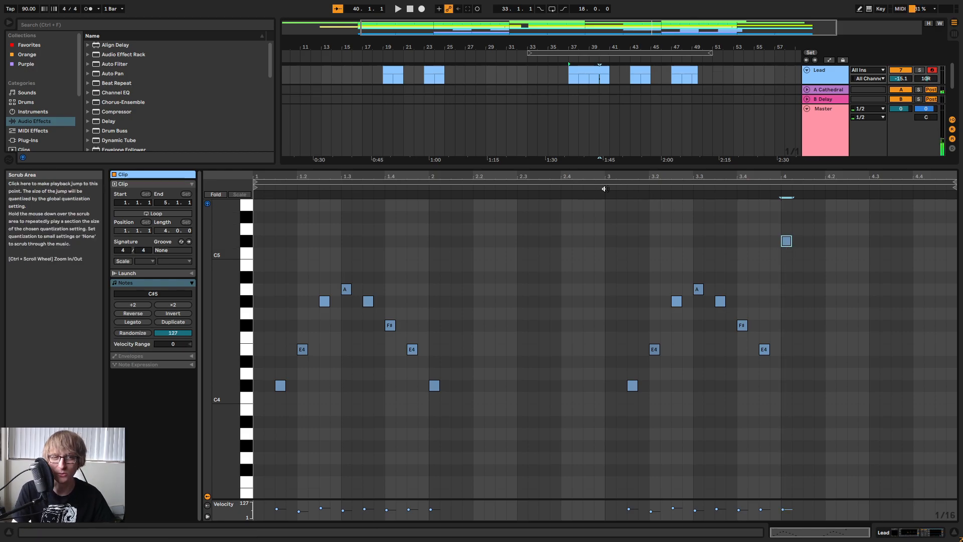
{"action": "key", "text": "space"}
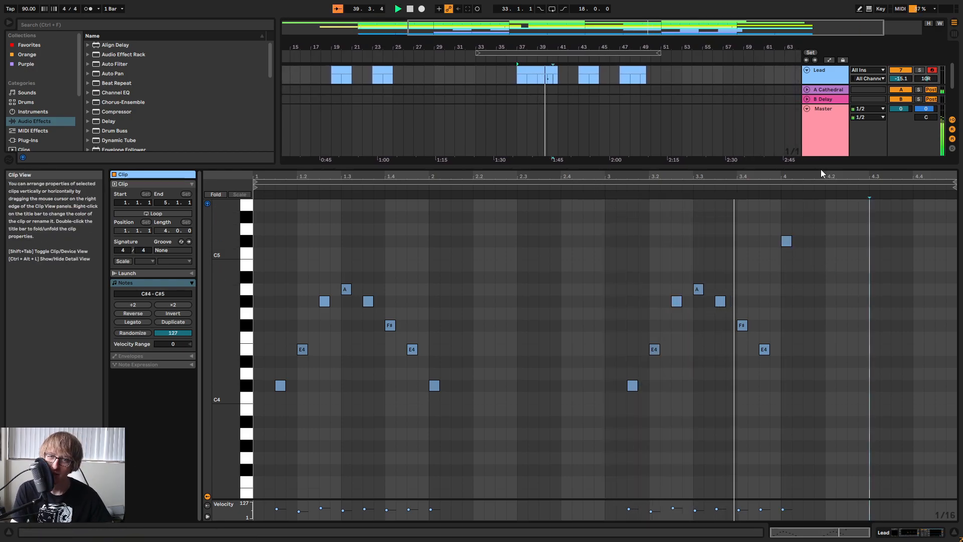
Add a B4 note at 4.2.3 and an A4 note at 4.4.1 in the Lead clip, checking them by ear.
{"action": "left_click_drag", "start_coordinate": [820, 167], "coordinate": [813, 314]}
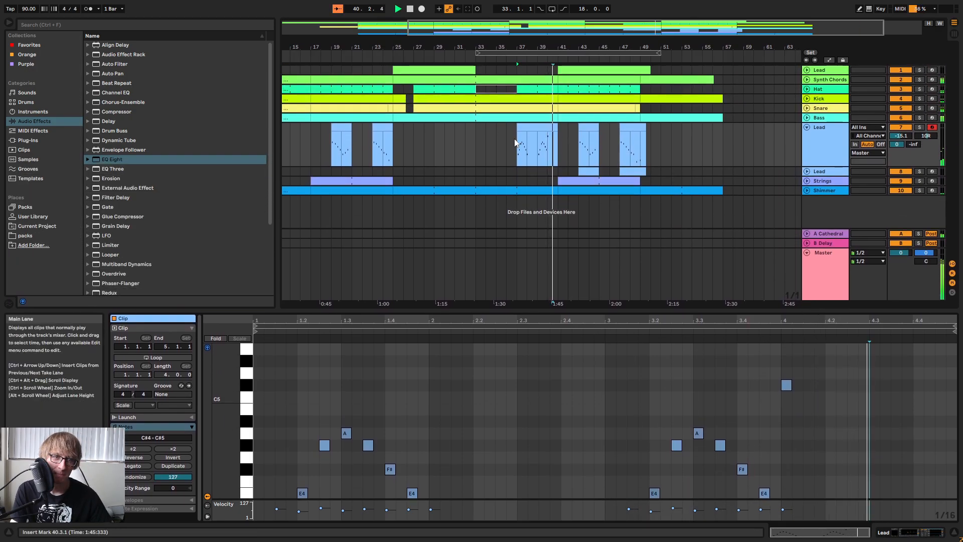
{"action": "double_click", "coordinate": [874, 409]}
{"action": "key", "text": "space"}
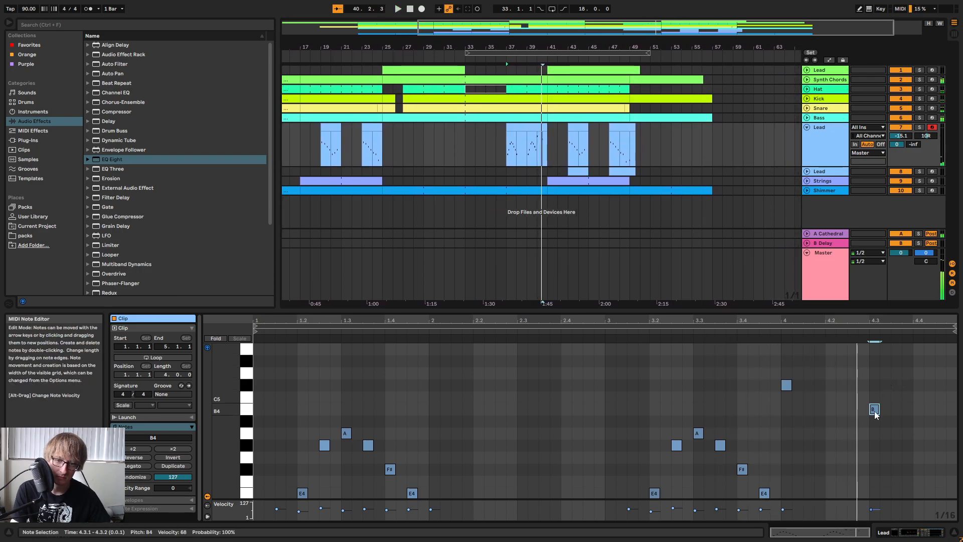
{"action": "left_click", "coordinate": [743, 335]}
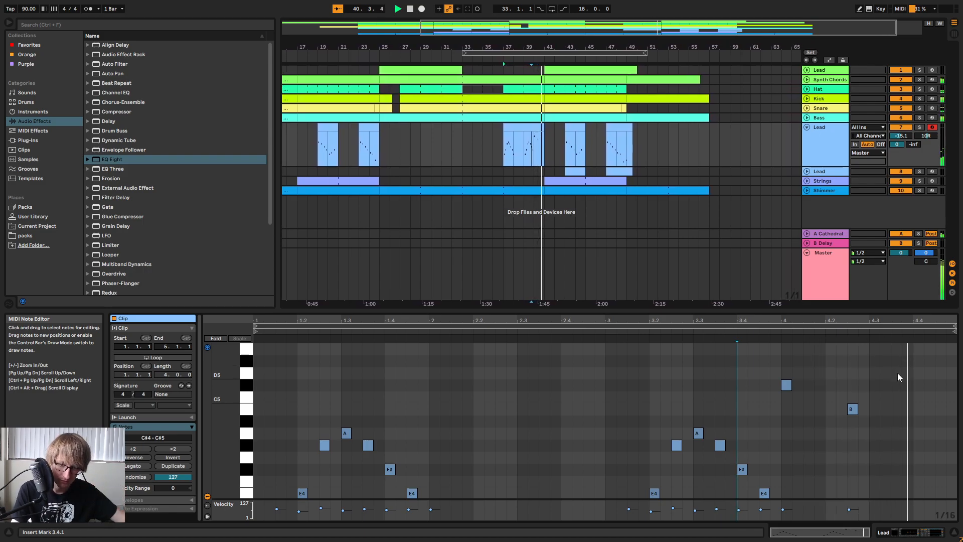
{"action": "double_click", "coordinate": [899, 434]}
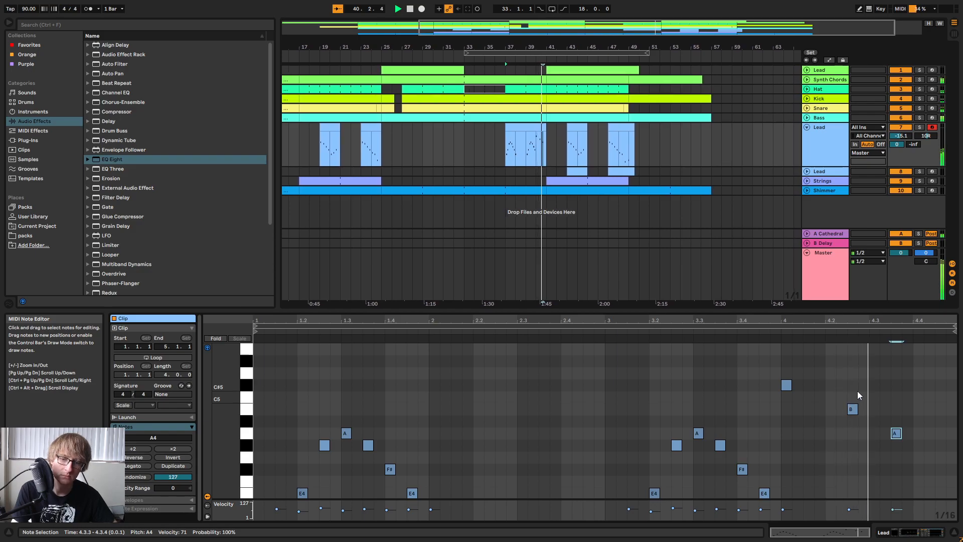
{"action": "left_click_drag", "start_coordinate": [896, 434], "coordinate": [915, 434]}
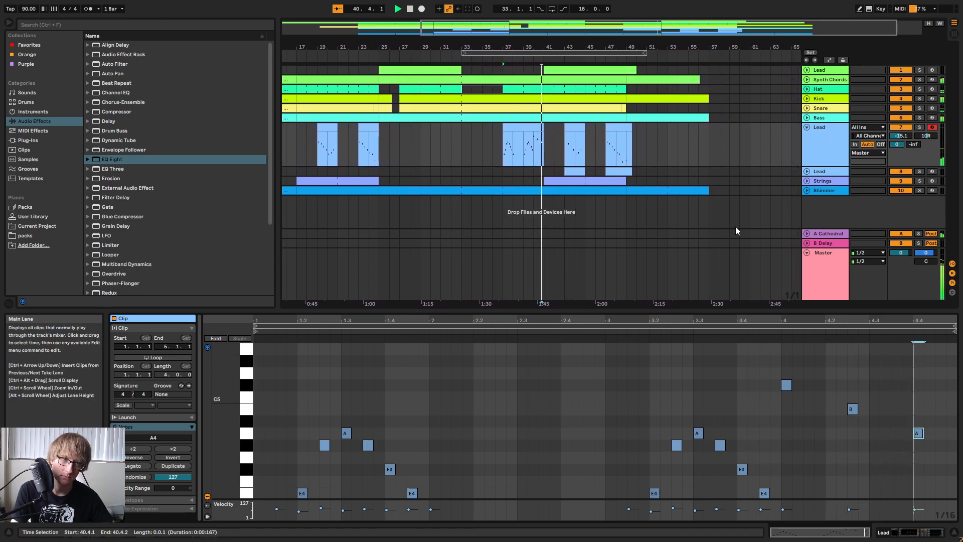
{"action": "left_click", "coordinate": [541, 147]}
{"action": "key", "text": "space"}
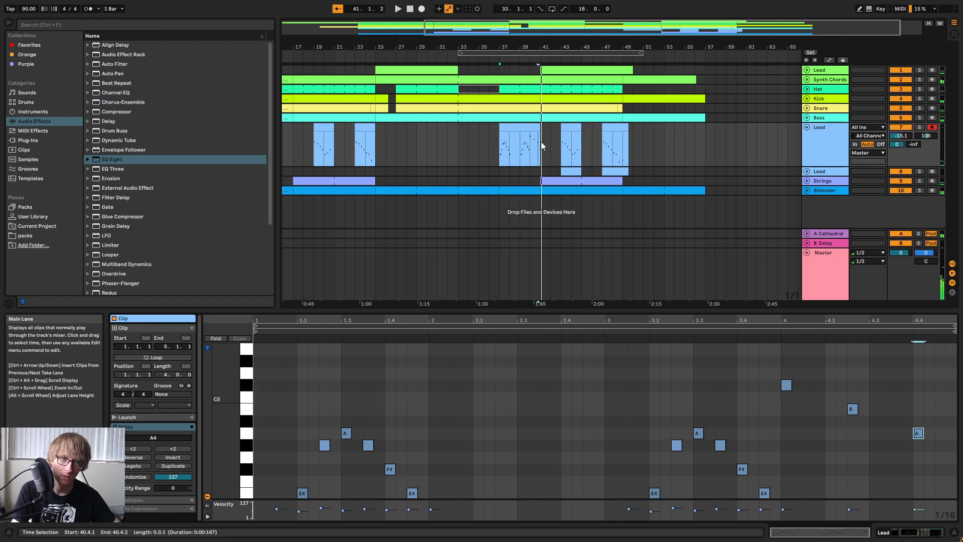
Extend the Lead clip to bar 42, add an F#4 note at 5.1.1, and play the new ending.
{"action": "left_click_drag", "start_coordinate": [538, 128], "coordinate": [549, 128]}
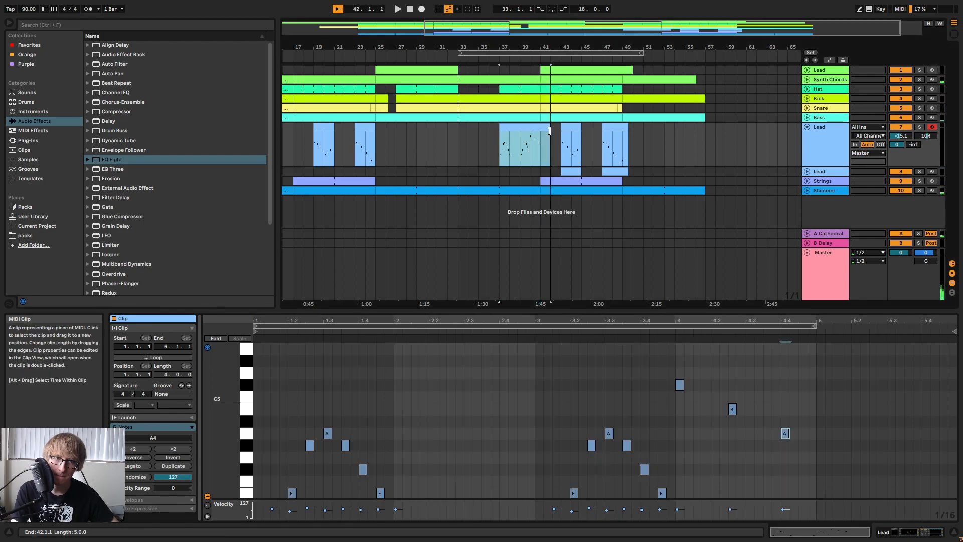
{"action": "left_click", "coordinate": [818, 388]}
{"action": "double_click", "coordinate": [820, 399]}
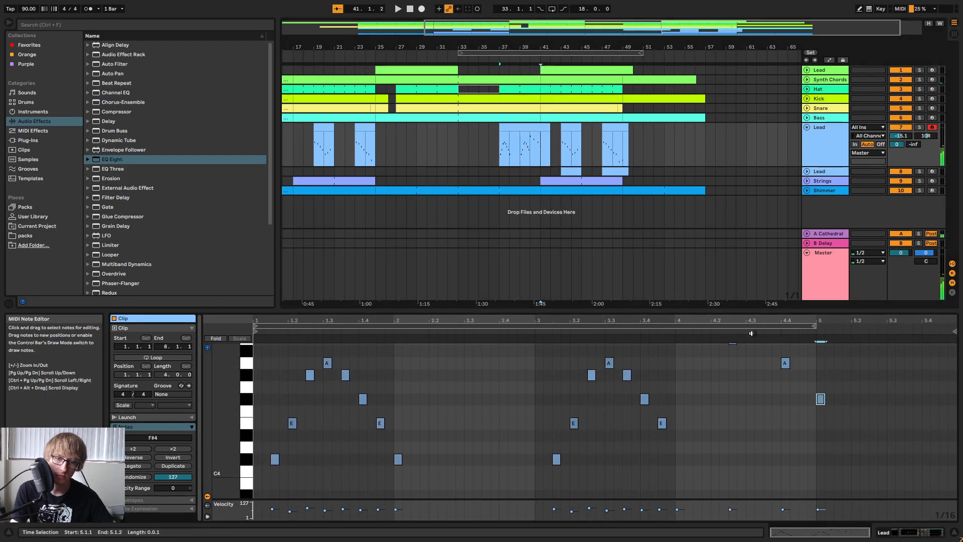
{"action": "left_click", "coordinate": [702, 330]}
{"action": "scroll", "coordinate": [823, 399], "scroll_direction": "up", "scroll_amount": 2}
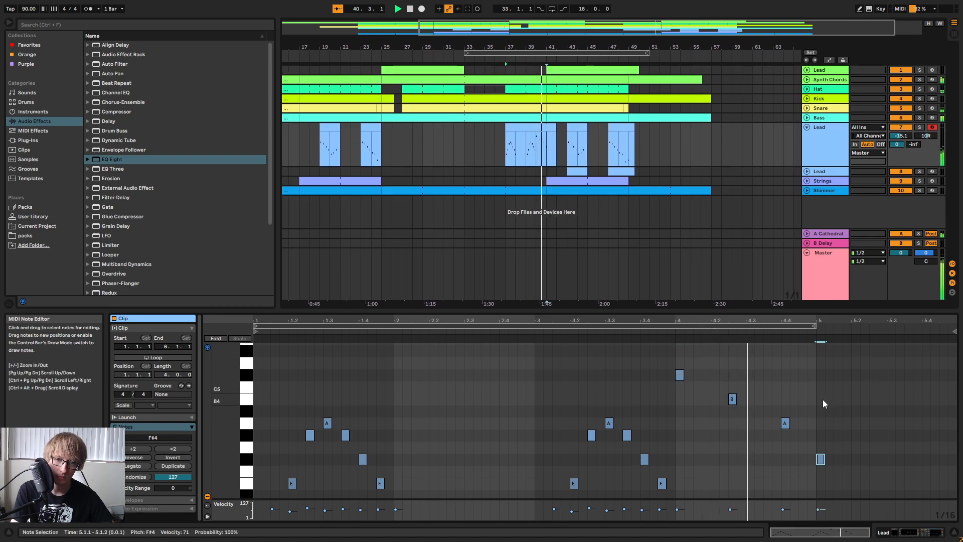
{"action": "left_click", "coordinate": [894, 418]}
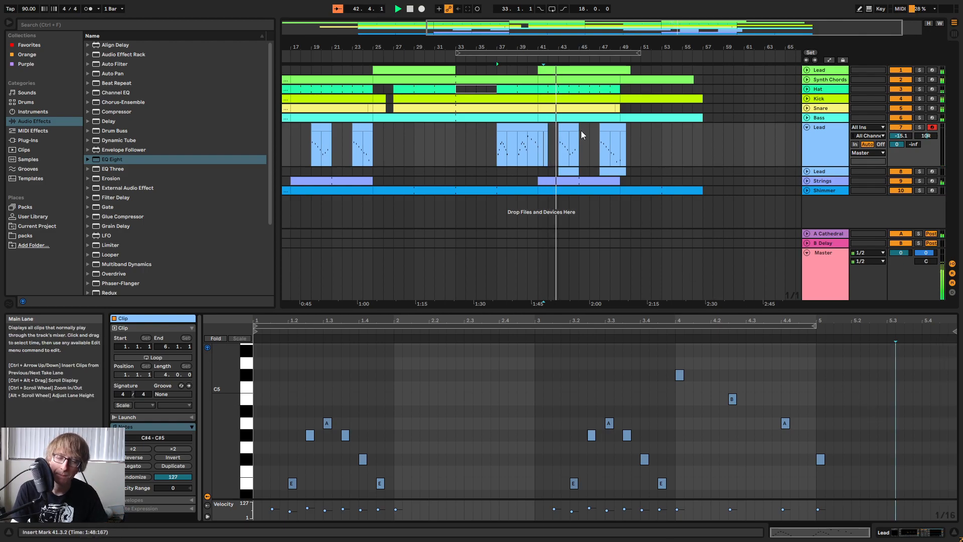
Play the arrangement from bar 37 to review the edited Lead melody in context.
{"action": "left_click", "coordinate": [641, 133]}
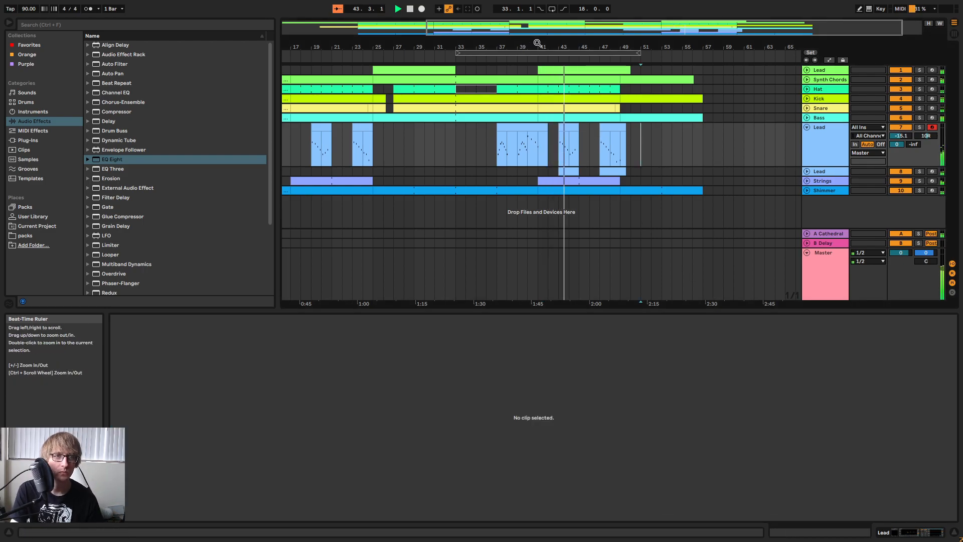
{"action": "left_click_drag", "start_coordinate": [537, 43], "coordinate": [600, 52]}
{"action": "left_click", "coordinate": [577, 58]}
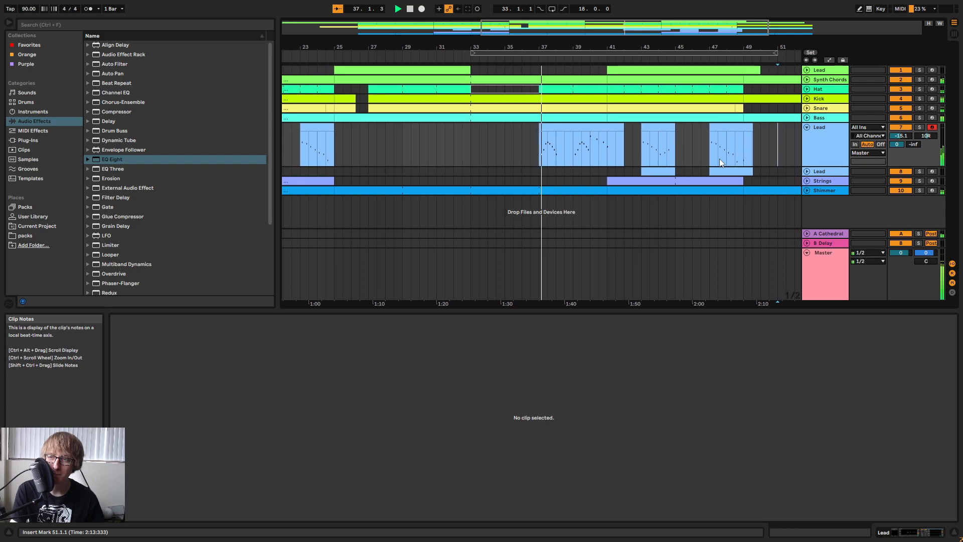
{"action": "mouse_move", "coordinate": [579, 46]}
{"action": "left_mouse_down"}
{"action": "mouse_move", "coordinate": [602, 47]}
{"action": "mouse_move", "coordinate": [582, 40]}
{"action": "left_mouse_up"}
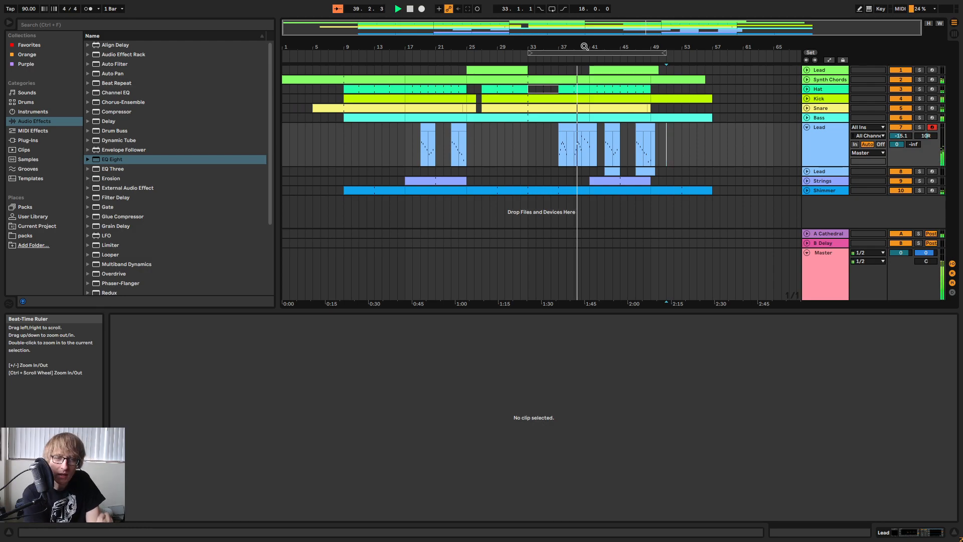
Unfold the Synth Chords and Bass tracks and compare the chords, bass and Lead track 7 gap around bars 38 to 39.
{"action": "left_click_drag", "start_coordinate": [585, 46], "coordinate": [763, 80]}
{"action": "left_click", "coordinate": [808, 80]}
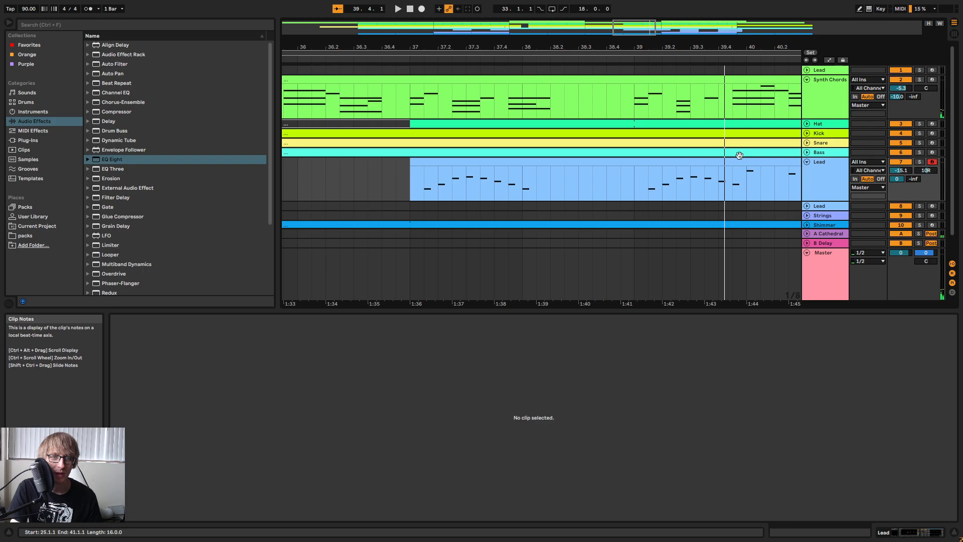
{"action": "left_click", "coordinate": [806, 152]}
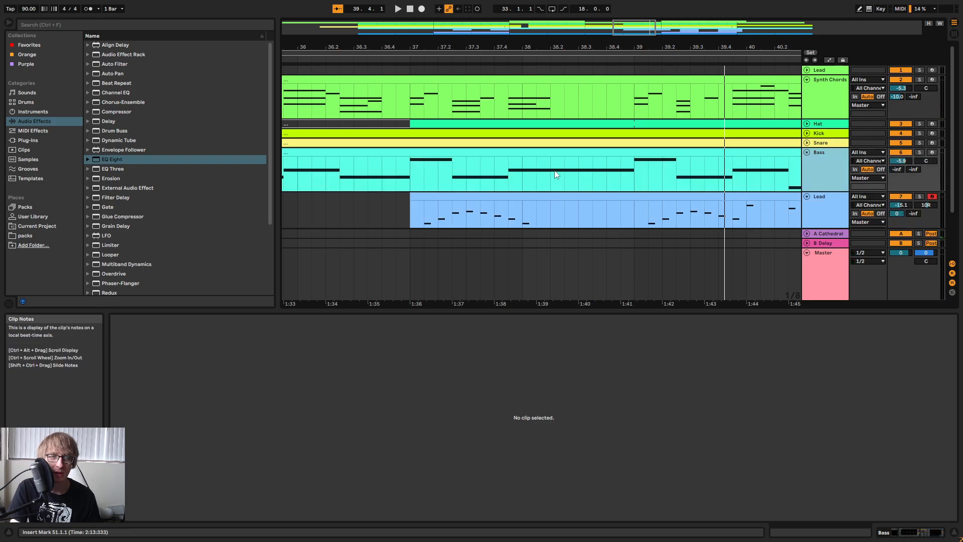
{"action": "left_click_drag", "start_coordinate": [509, 181], "coordinate": [635, 173]}
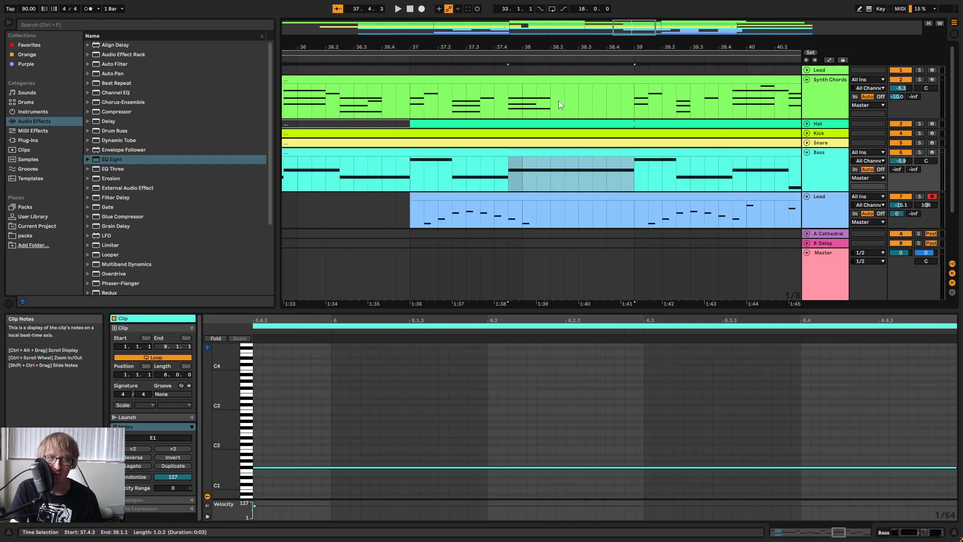
{"action": "left_click_drag", "start_coordinate": [558, 100], "coordinate": [647, 108]}
{"action": "left_click_drag", "start_coordinate": [536, 206], "coordinate": [633, 211]}
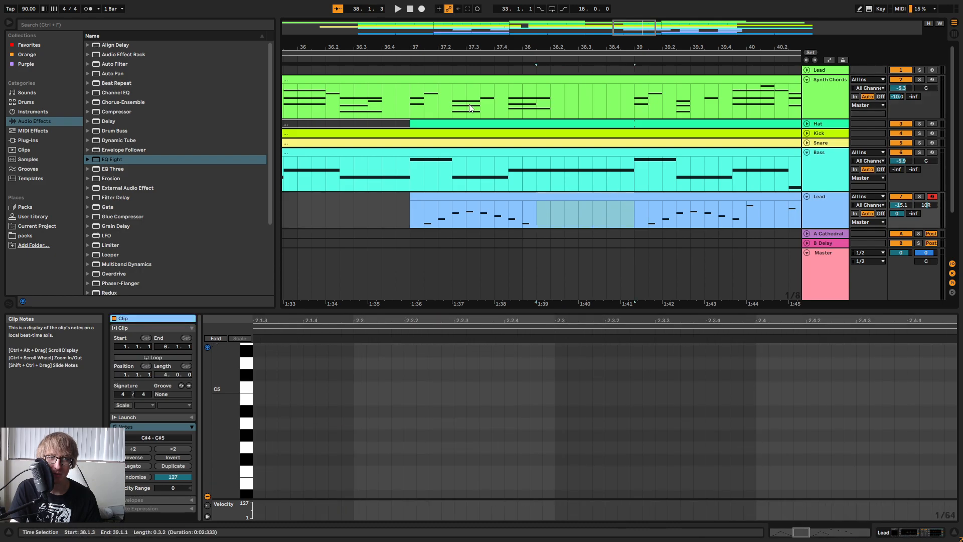
Play from bar 37, compare it with playback from bar 25, and check the Lead track 1 notes there.
{"action": "left_click", "coordinate": [407, 58]}
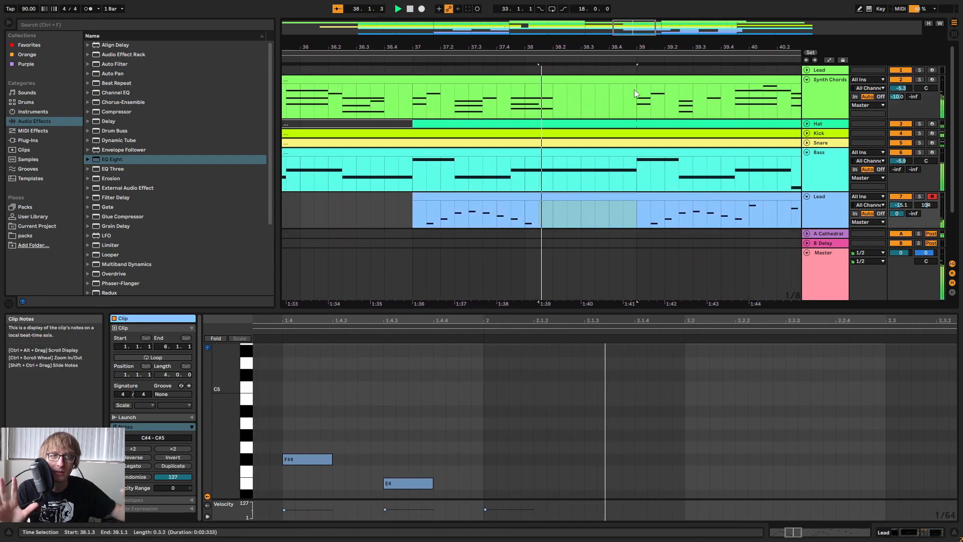
{"action": "left_click_drag", "start_coordinate": [609, 47], "coordinate": [699, 45]}
{"action": "left_click", "coordinate": [530, 53]}
{"action": "left_click_drag", "start_coordinate": [542, 47], "coordinate": [623, 168]}
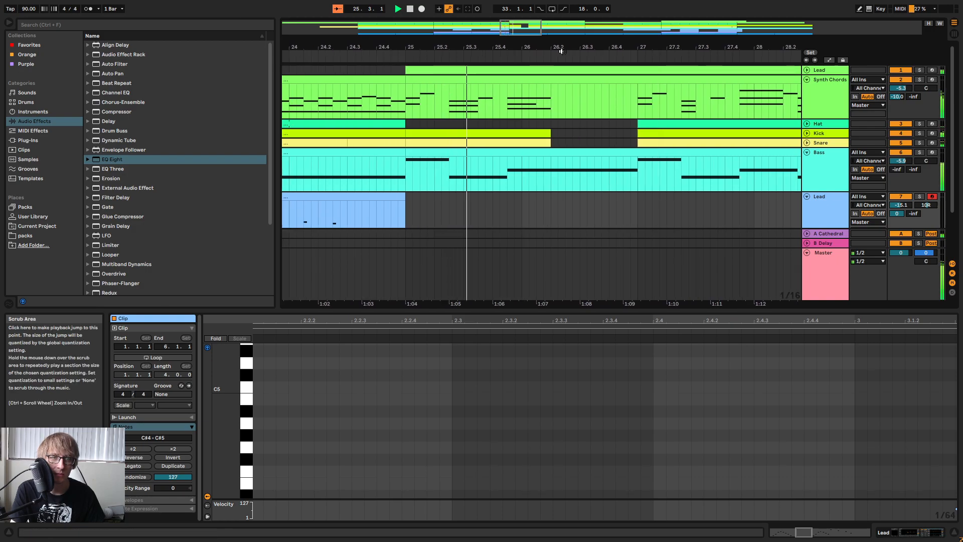
{"action": "left_click", "coordinate": [807, 70]}
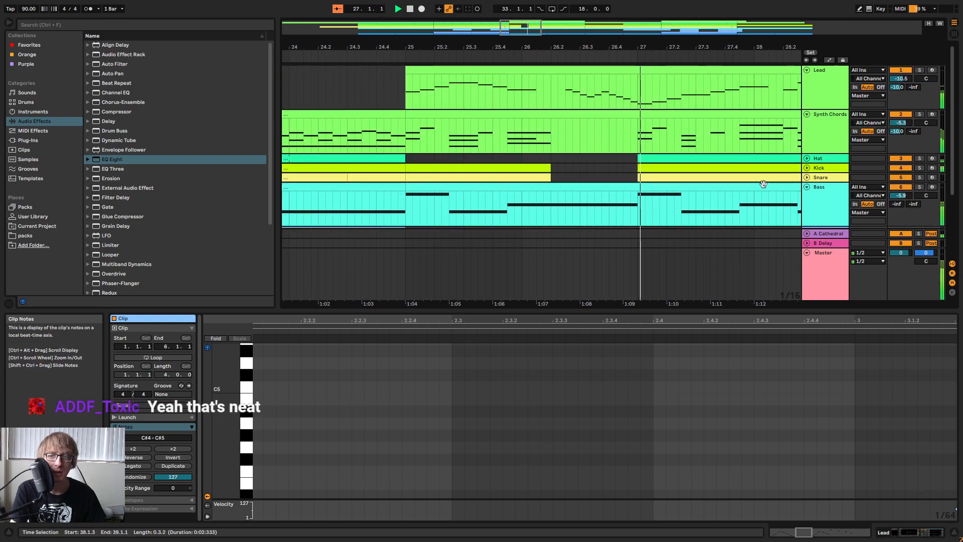
{"action": "left_click", "coordinate": [806, 71]}
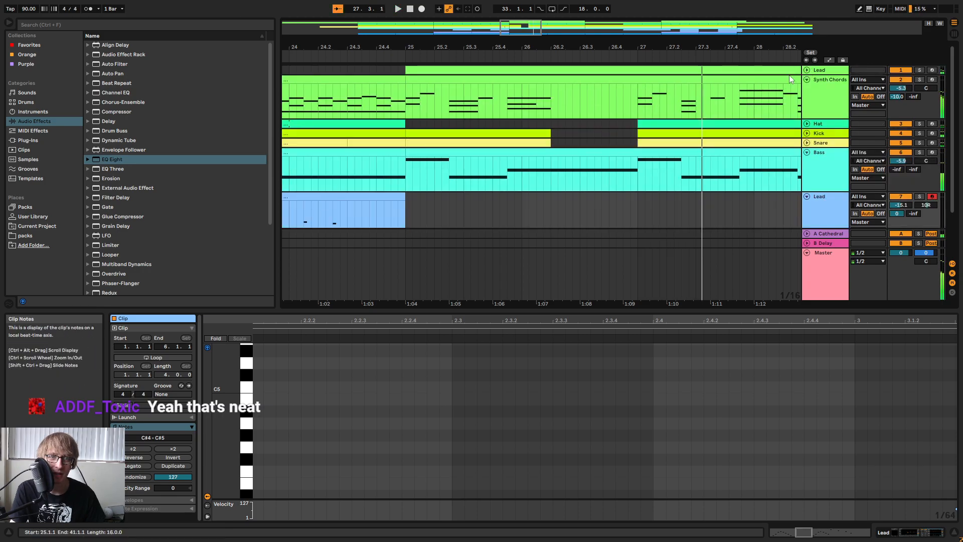
Try deactivating the Lead track 1 fill from 26.2.2 to 27.1.1 and play the passage without it.
{"action": "left_click_drag", "start_coordinate": [778, 76], "coordinate": [643, 94]}
{"action": "key", "text": "0"}
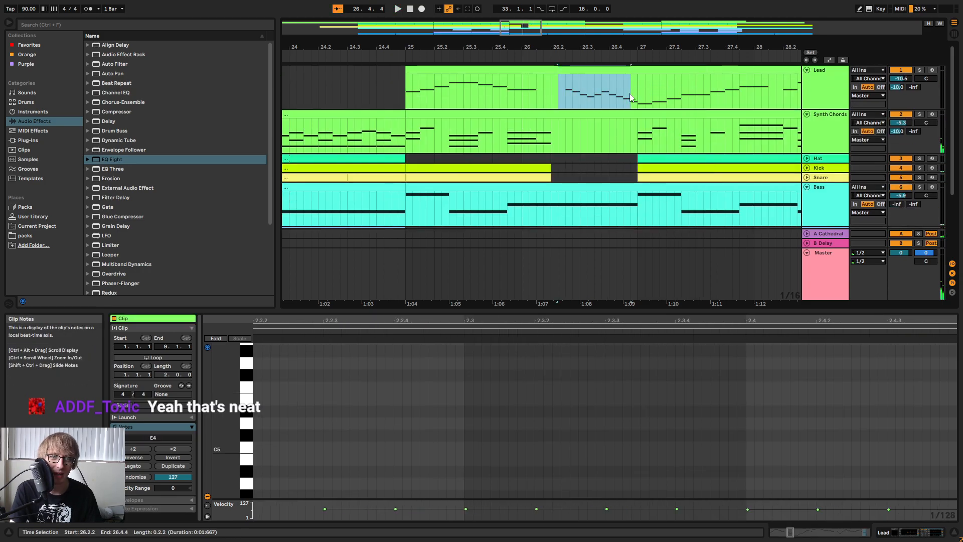
{"action": "left_click", "coordinate": [404, 55]}
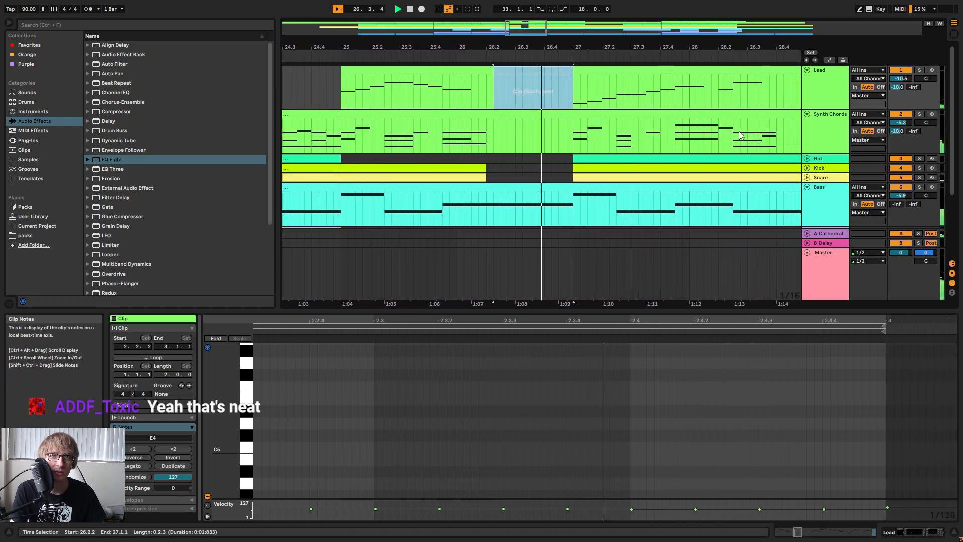
{"action": "key", "text": "space"}
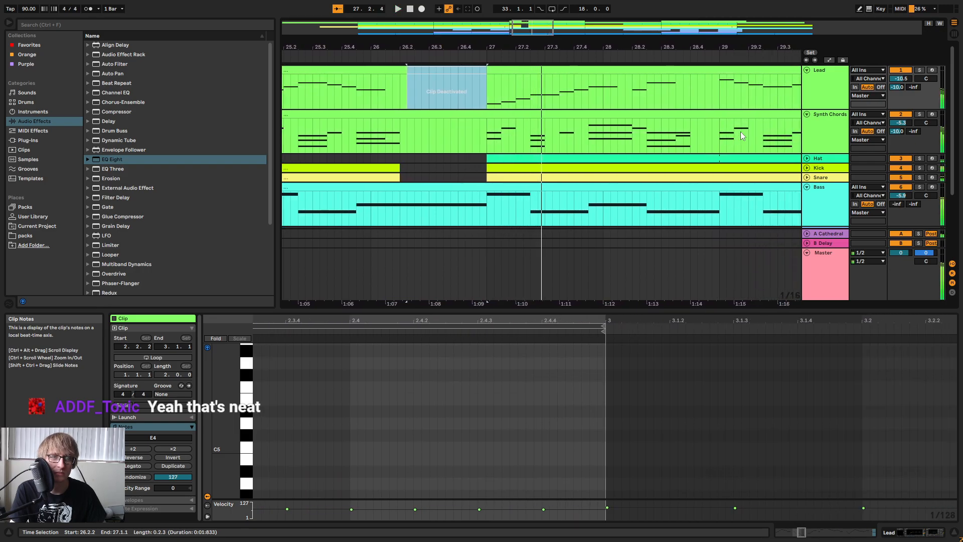
{"action": "key", "text": "ctrl+z"}
Play the passage around bar 26 with the Lead track 1 fill active and examine the fill up to bar 27.
{"action": "left_click_drag", "start_coordinate": [496, 49], "coordinate": [482, 13]}
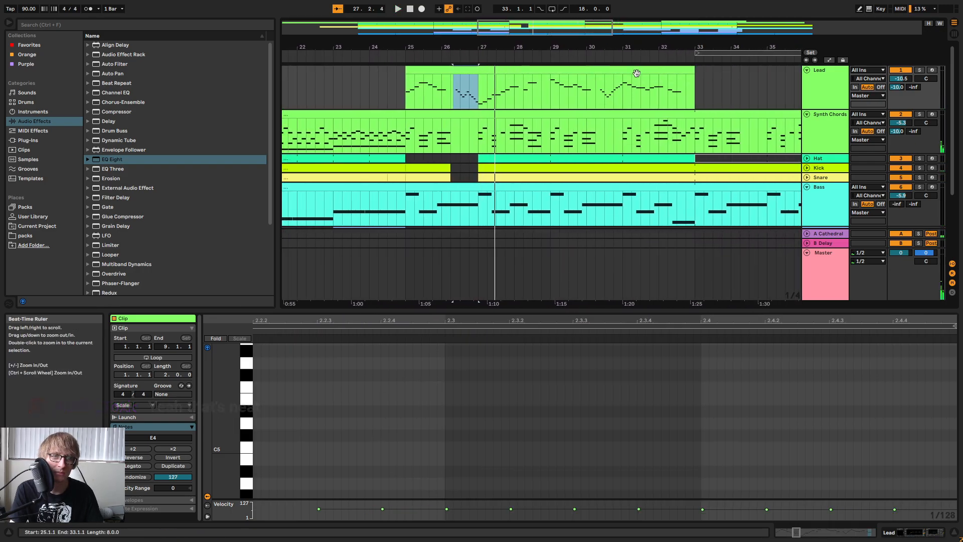
{"action": "left_click", "coordinate": [445, 54]}
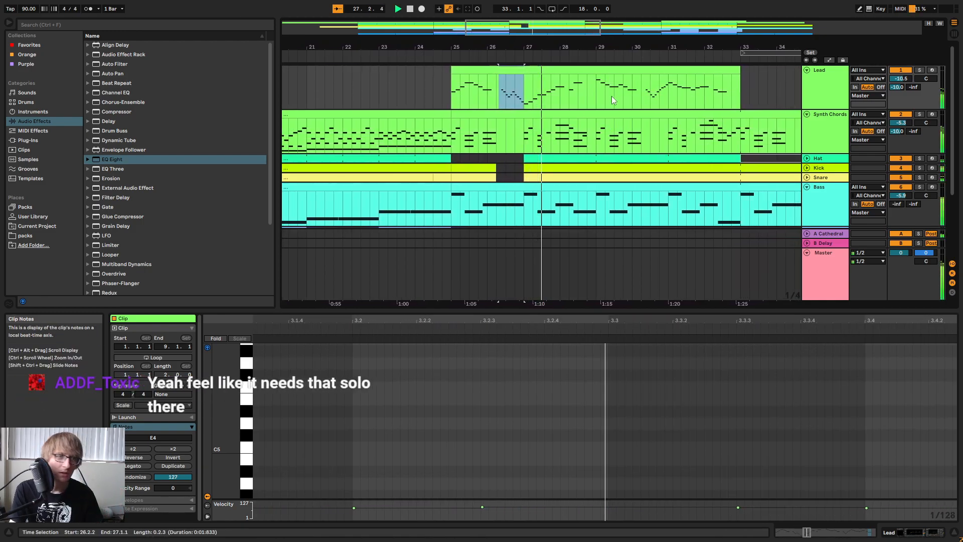
{"action": "key", "text": "space"}
{"action": "left_click_drag", "start_coordinate": [496, 46], "coordinate": [521, 65]}
{"action": "left_click_drag", "start_coordinate": [497, 99], "coordinate": [590, 106]}
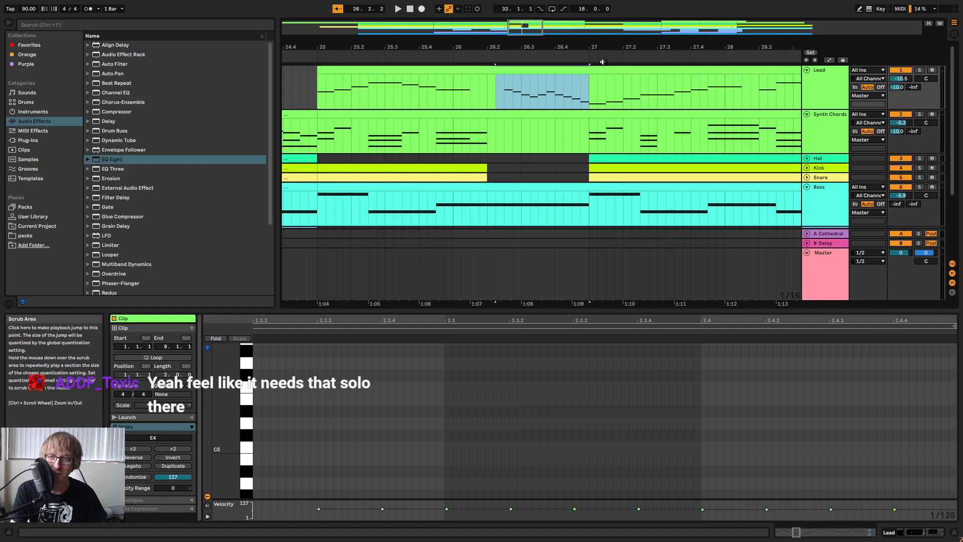
{"action": "left_click_drag", "start_coordinate": [504, 100], "coordinate": [588, 106]}
{"action": "left_click_drag", "start_coordinate": [610, 49], "coordinate": [542, 35]}
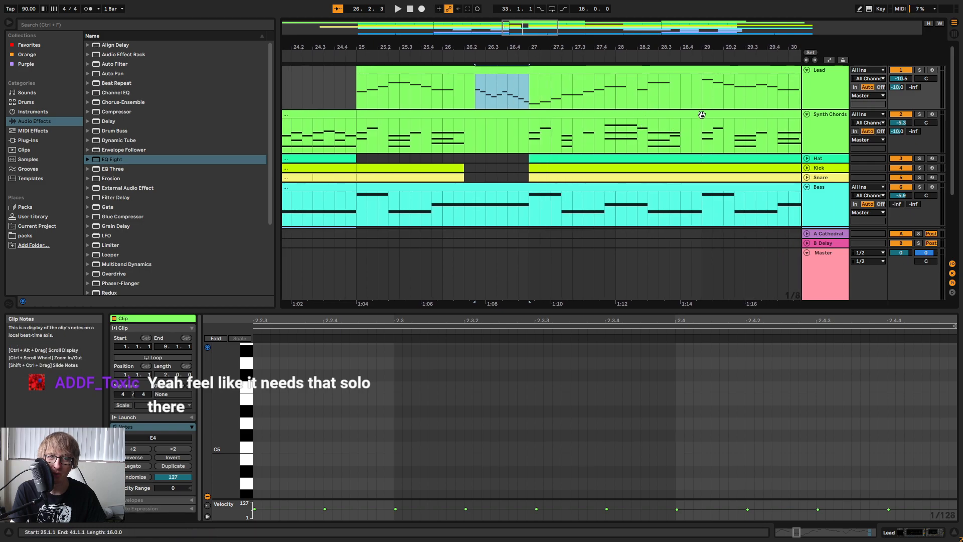
Examine the second Lead track 1 fill from 30.2.1 to 31.1.1 and play it from around bar 30.
{"action": "left_click_drag", "start_coordinate": [793, 44], "coordinate": [451, 43]}
{"action": "left_click_drag", "start_coordinate": [621, 107], "coordinate": [690, 109]}
{"action": "left_click_drag", "start_coordinate": [467, 107], "coordinate": [537, 107]}
{"action": "left_click_drag", "start_coordinate": [514, 47], "coordinate": [700, 208]}
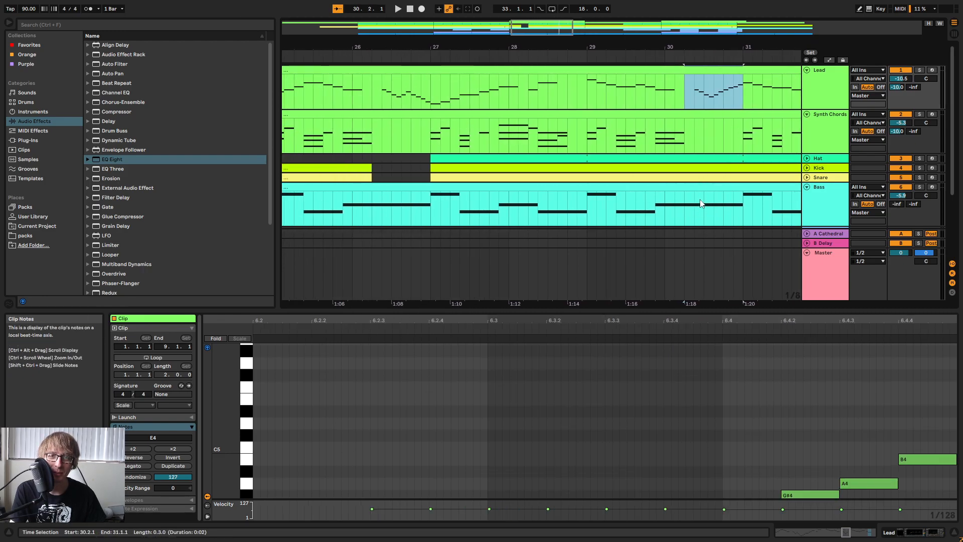
{"action": "key", "text": "space"}
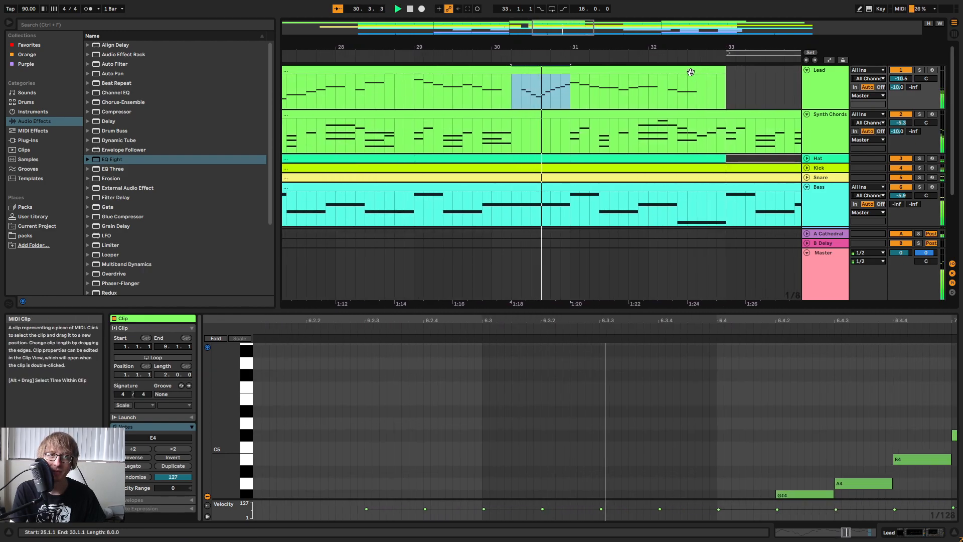
{"action": "left_click", "coordinate": [441, 57]}
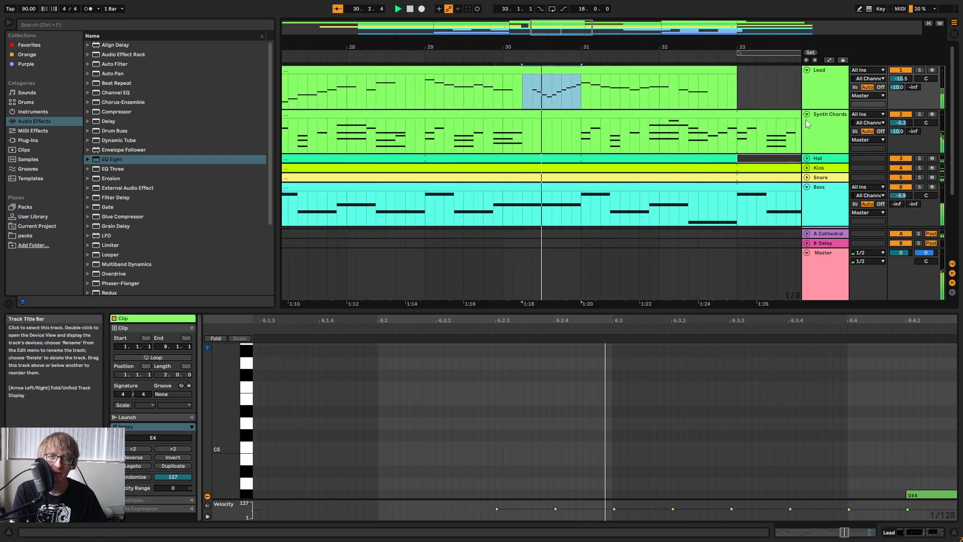
Play the arrangement from bar 33 to review the section where Lead track 1 is empty before bar 41.
{"action": "left_click", "coordinate": [481, 57]}
{"action": "left_click_drag", "start_coordinate": [557, 47], "coordinate": [544, 71]}
{"action": "left_click", "coordinate": [550, 96]}
{"action": "left_click_drag", "start_coordinate": [709, 39], "coordinate": [670, 57]}
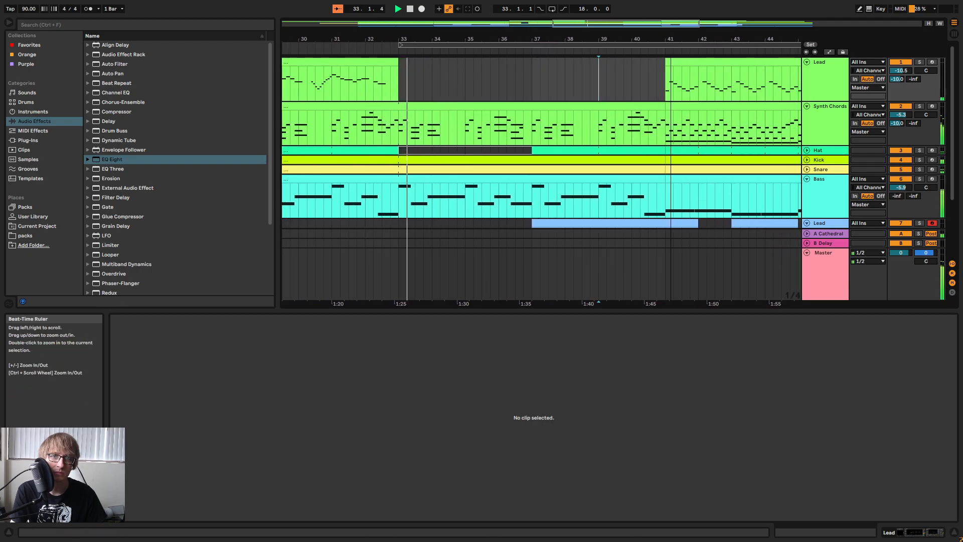
{"action": "left_click", "coordinate": [565, 89]}
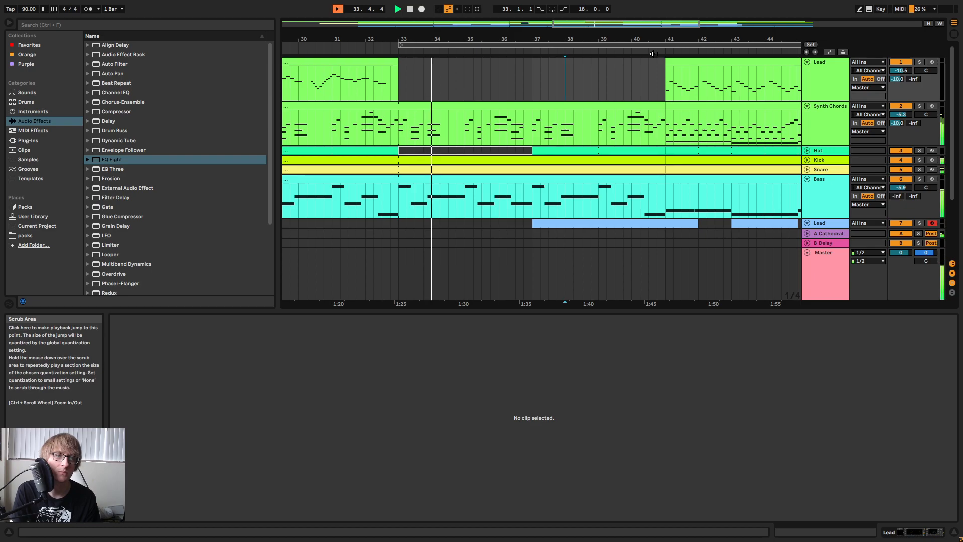
{"action": "left_click", "coordinate": [557, 74]}
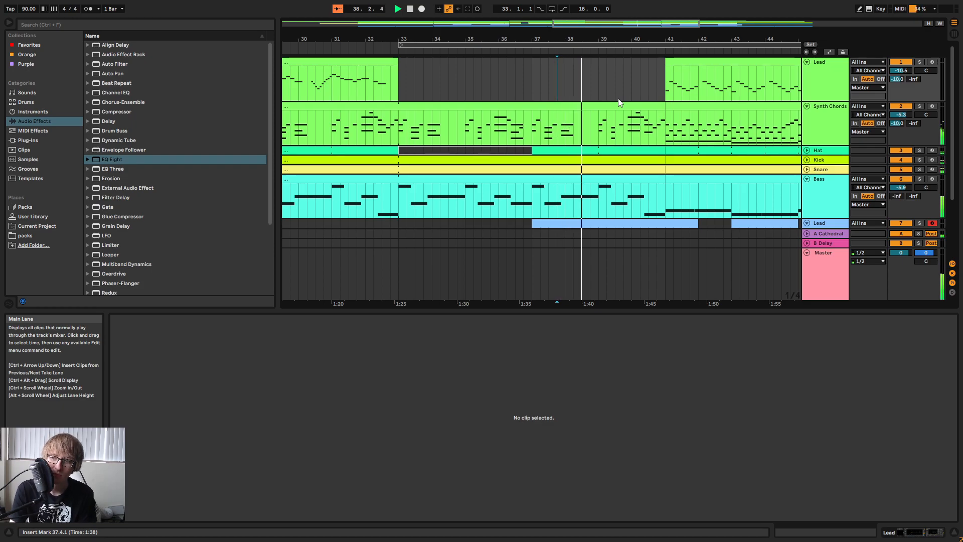
Fold Lead track 1, Synth Chords, Bass and Lead track 7 for a compact overview of the arrangement.
{"action": "left_click_drag", "start_coordinate": [707, 39], "coordinate": [479, 39]}
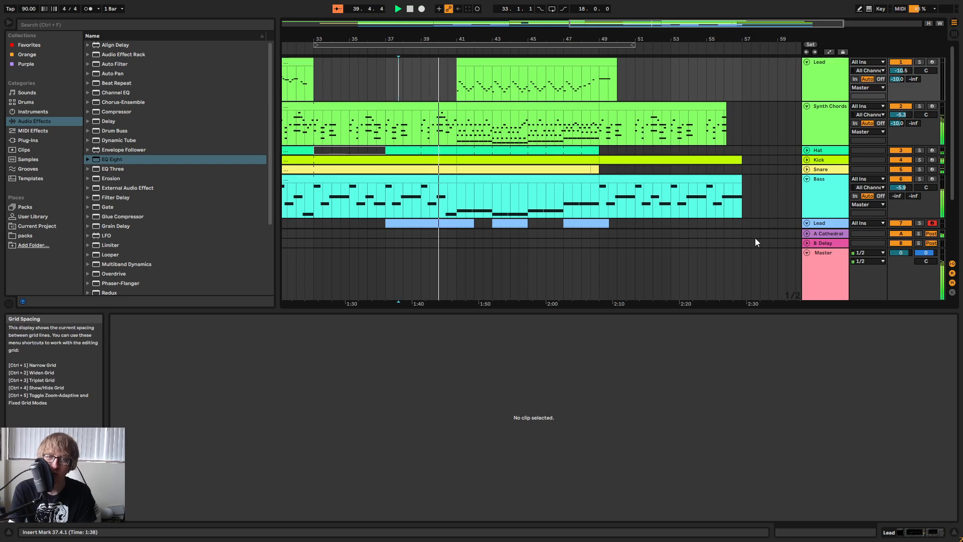
{"action": "left_click_drag", "start_coordinate": [731, 39], "coordinate": [849, 42]}
{"action": "left_click_drag", "start_coordinate": [654, 39], "coordinate": [617, 18]}
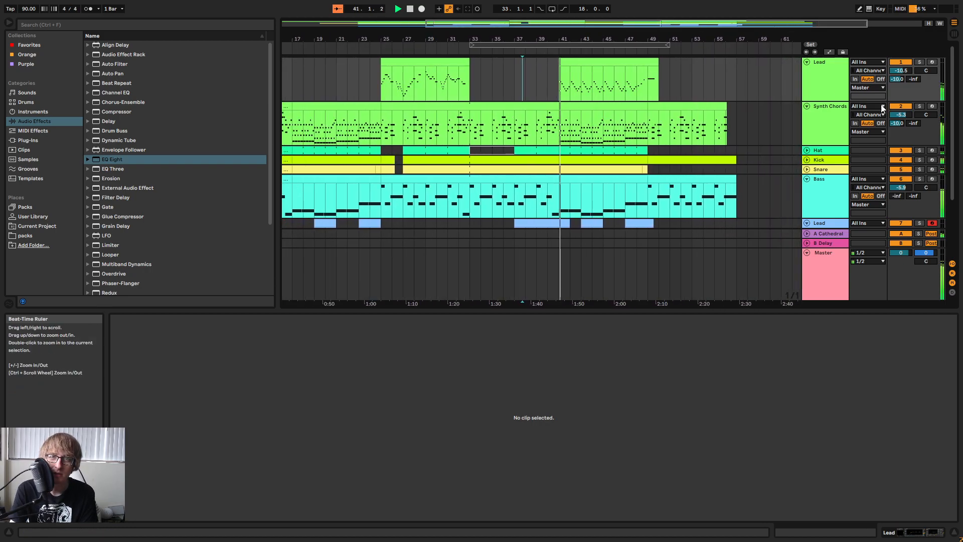
{"action": "left_click", "coordinate": [807, 62]}
{"action": "left_click", "coordinate": [807, 71]}
{"action": "left_click", "coordinate": [807, 110]}
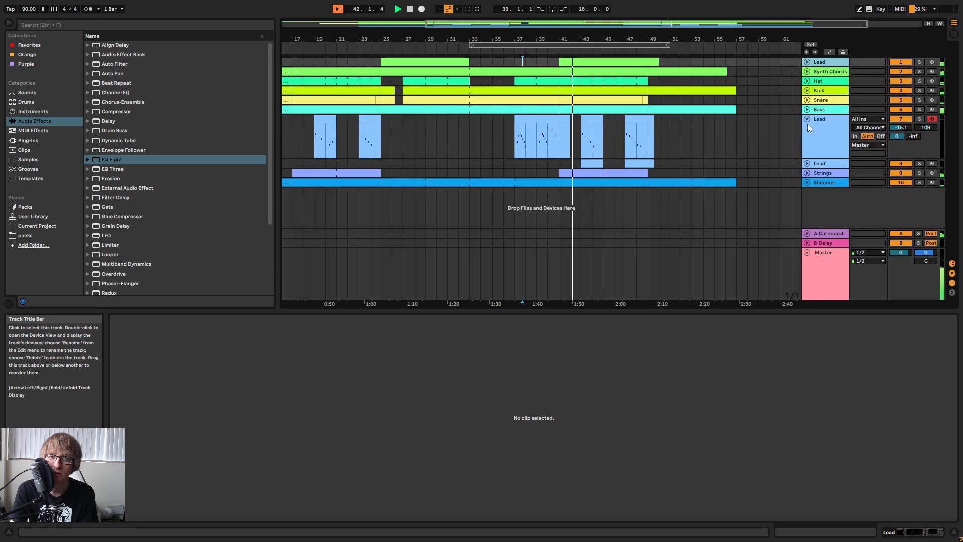
{"action": "left_click", "coordinate": [807, 119]}
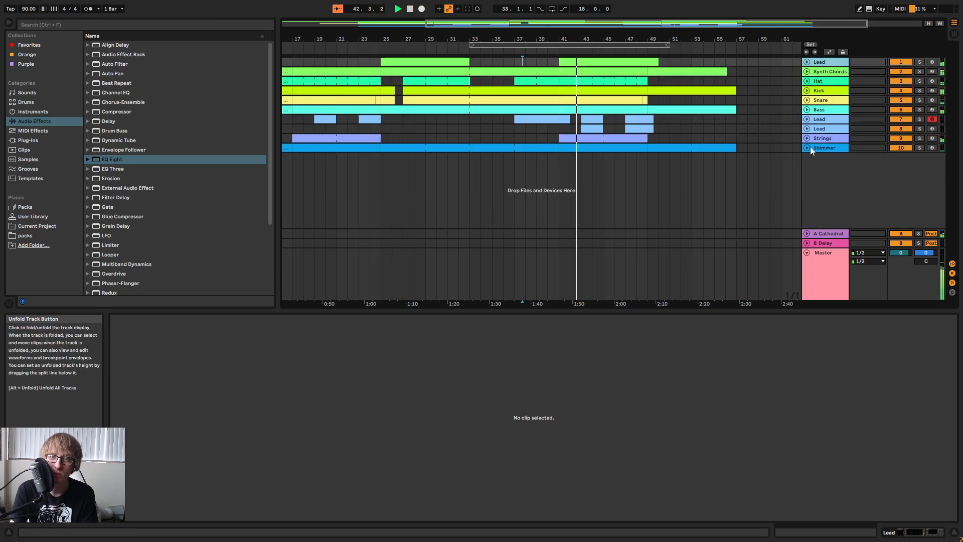
Listen through to bar 50, stop playback, return to the song start, and show the full arrangement.
{"action": "left_click", "coordinate": [766, 128]}
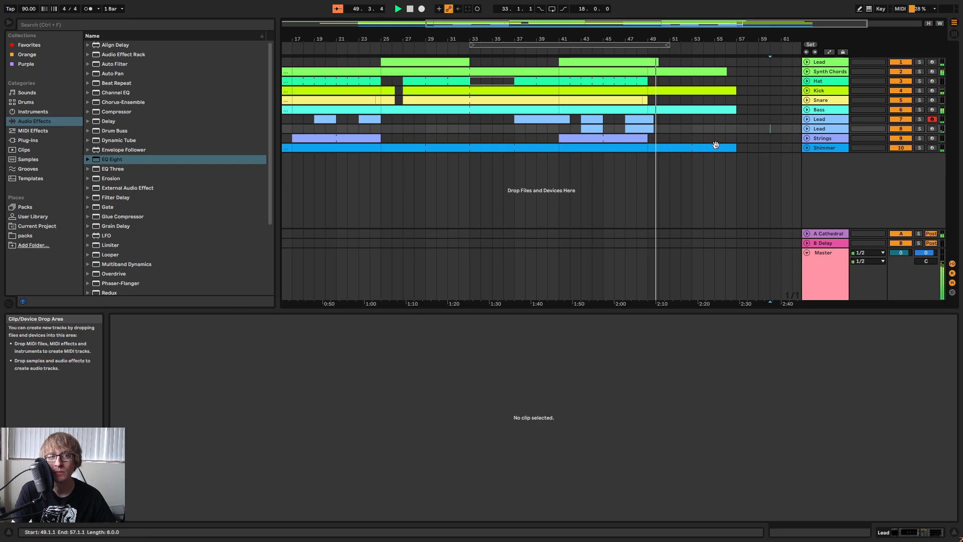
{"action": "left_click", "coordinate": [736, 91]}
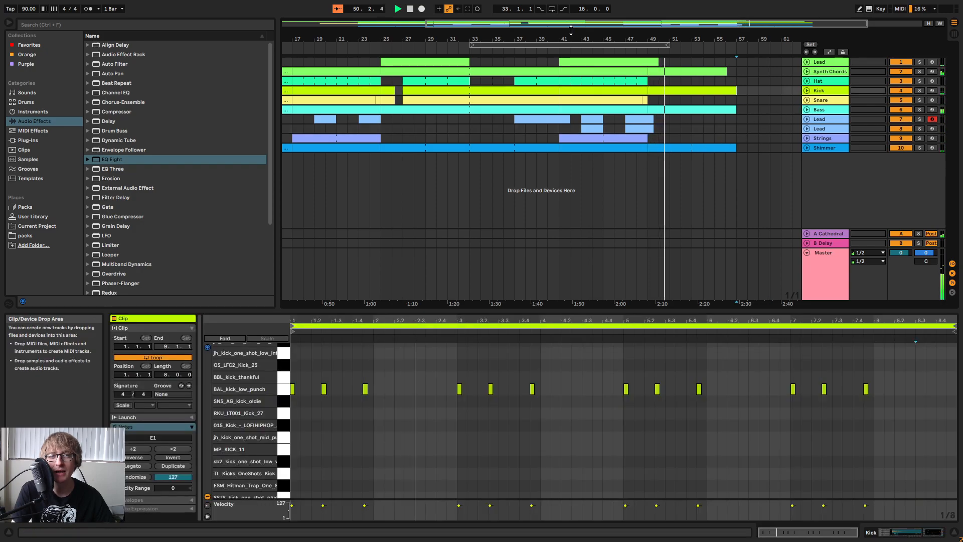
{"action": "double_click", "coordinate": [410, 9]}
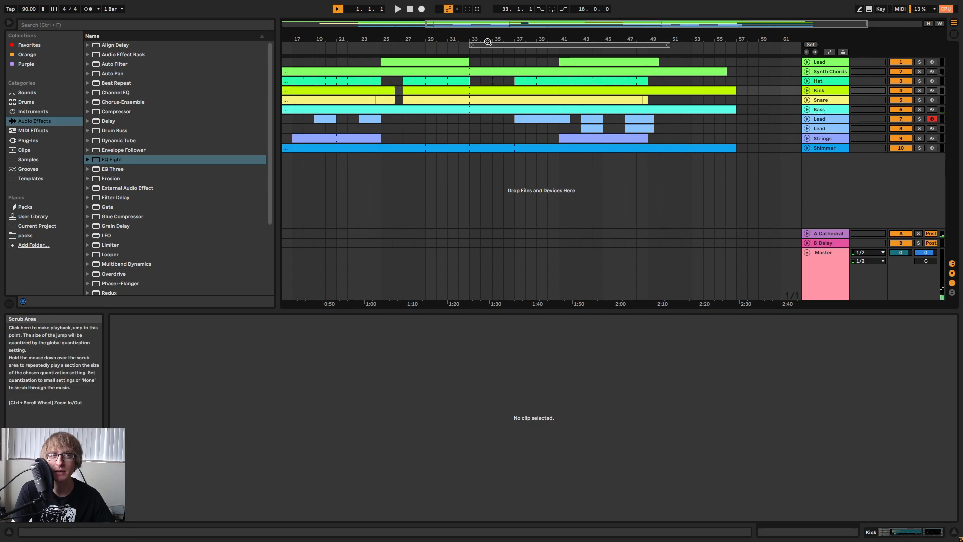
{"action": "double_click", "coordinate": [533, 39]}
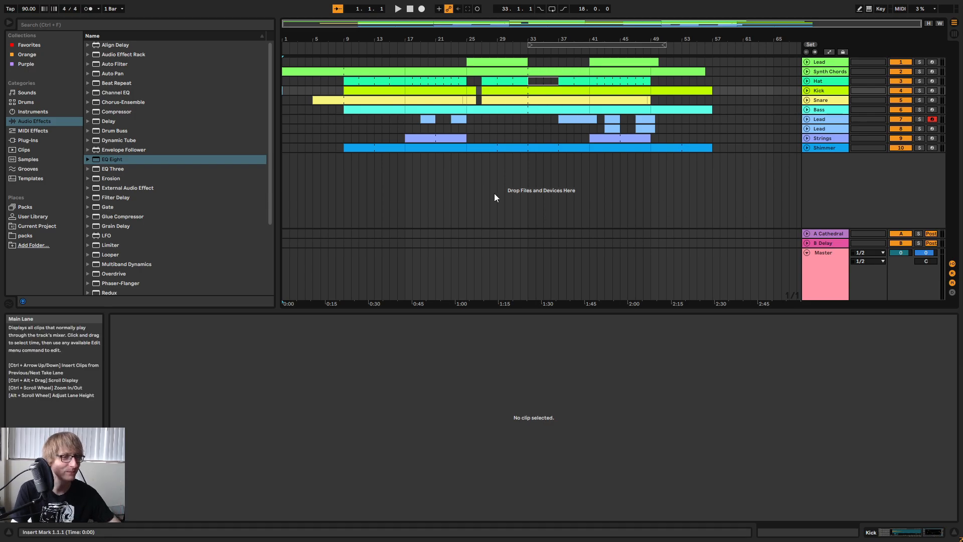
Move the 18-bar loop region to start at bar 37, checking the section with short playback.
{"action": "left_click", "coordinate": [548, 45]}
{"action": "key", "text": "space"}
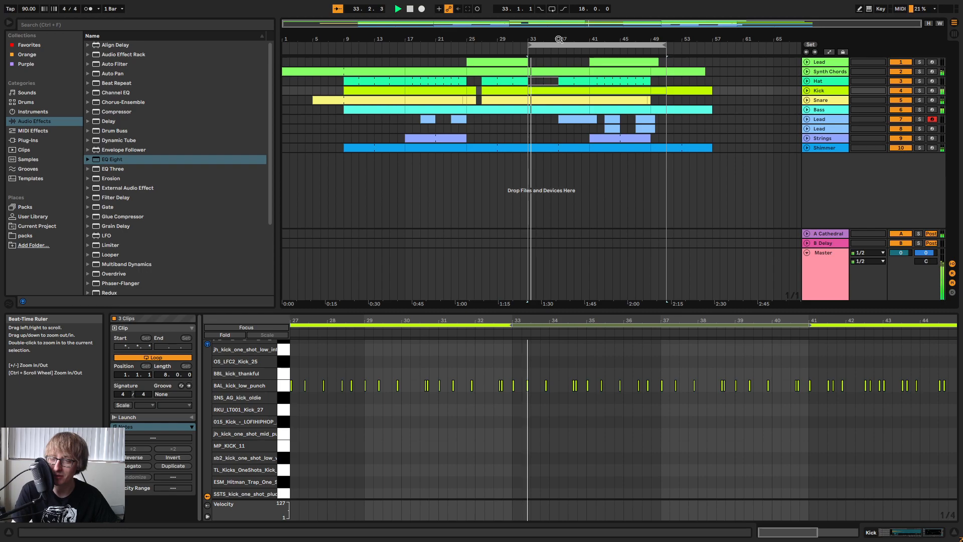
{"action": "key", "text": "space"}
{"action": "left_click_drag", "start_coordinate": [560, 45], "coordinate": [574, 26]}
{"action": "key", "text": "space"}
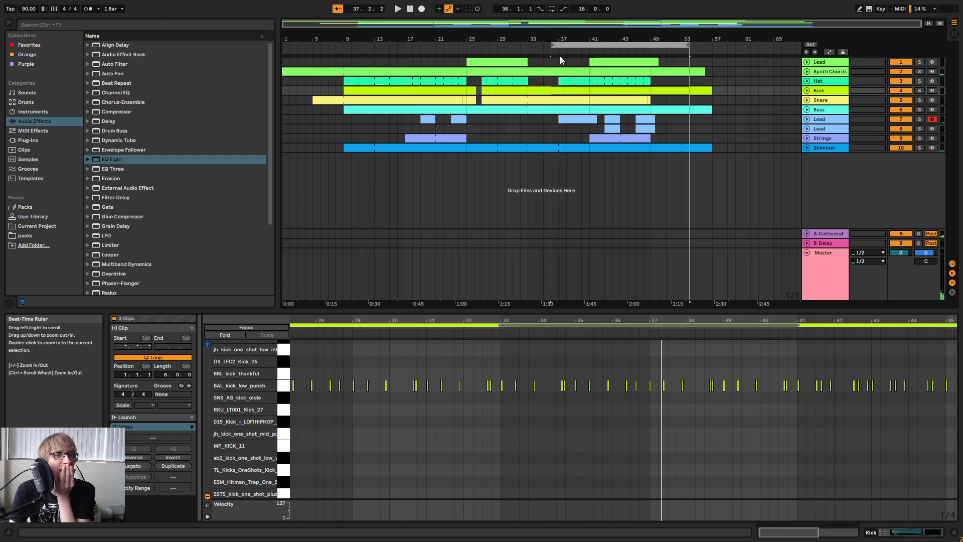
{"action": "mouse_move", "coordinate": [582, 46]}
{"action": "left_mouse_down"}
{"action": "mouse_move", "coordinate": [457, 46]}
{"action": "mouse_move", "coordinate": [605, 49]}
{"action": "mouse_move", "coordinate": [578, 46]}
{"action": "mouse_move", "coordinate": [594, 46]}
{"action": "left_mouse_up"}
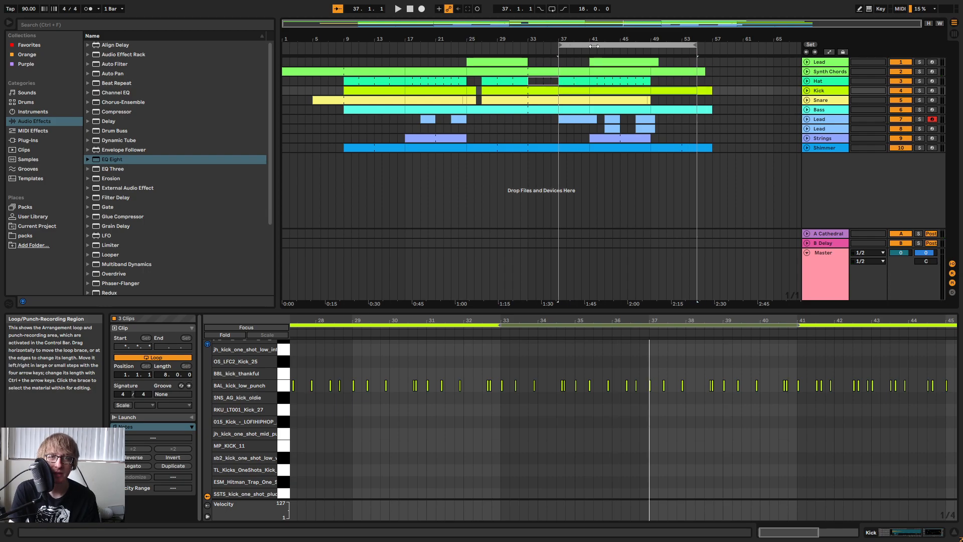
Place the 90 Shakers sample at bar 41 on a new audio track below Shimmer and show its channel in the Session View.
{"action": "left_click", "coordinate": [829, 83]}
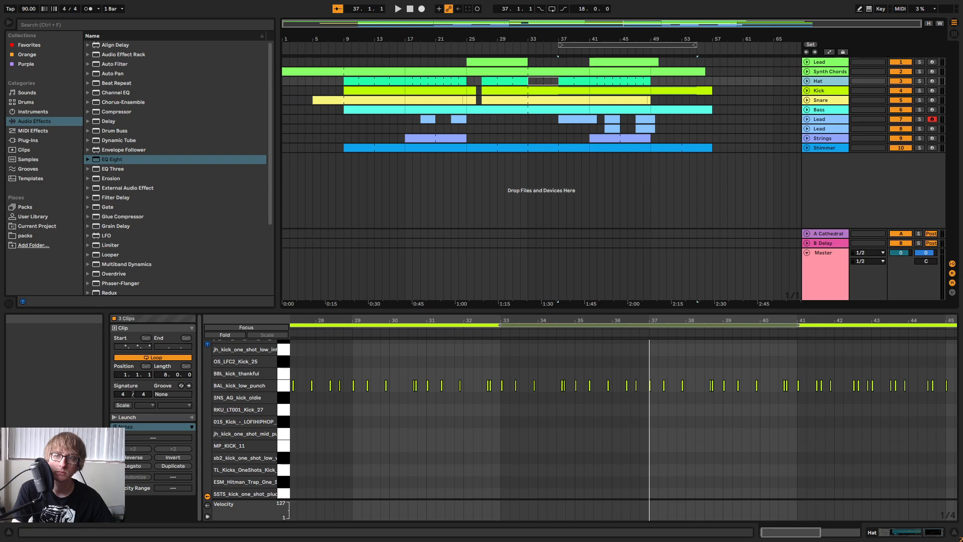
{"action": "left_click_drag", "start_coordinate": [692, 223], "coordinate": [590, 193]}
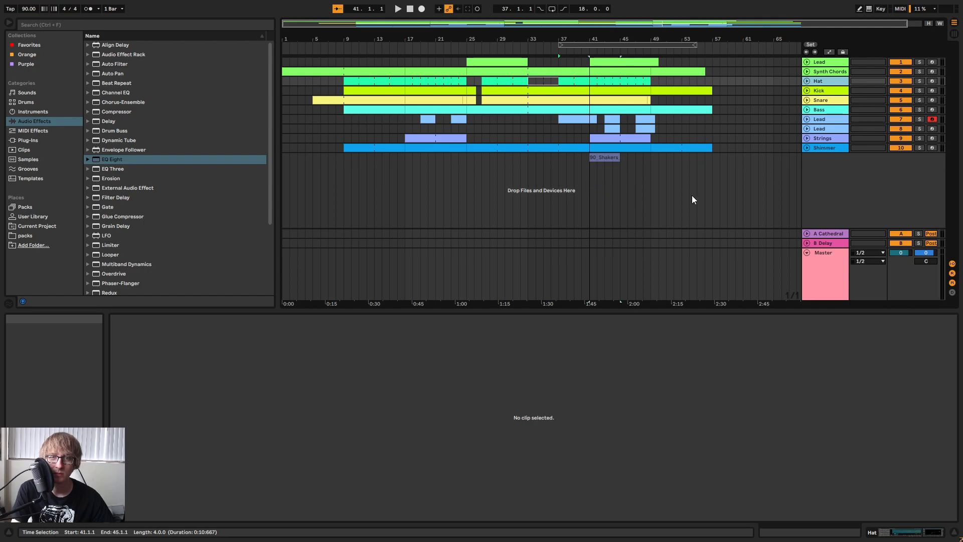
{"action": "left_click", "coordinate": [817, 160]}
{"action": "key", "text": "Tab"}
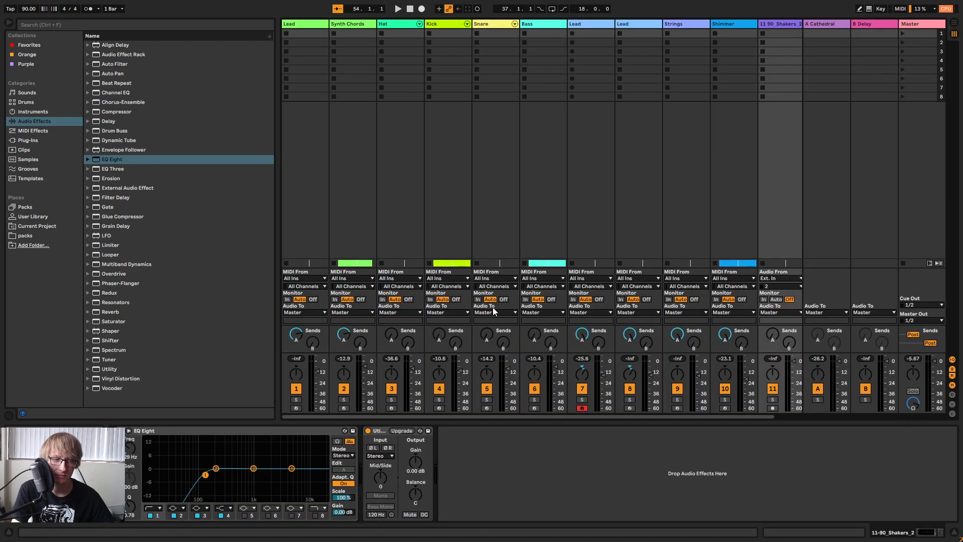
Extend the 90 Shakers clip from bar 41 to end at bar 49, starting playback at the clip.
{"action": "key", "text": "space"}
{"action": "key", "text": "Tab"}
{"action": "left_click", "coordinate": [597, 158]}
{"action": "key", "text": "space"}
{"action": "key", "text": "space"}
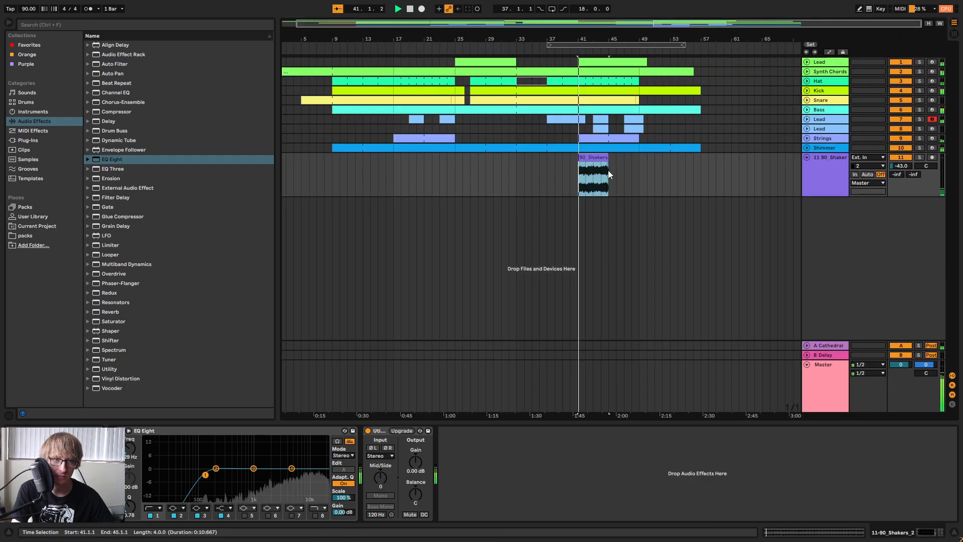
{"action": "left_click_drag", "start_coordinate": [609, 175], "coordinate": [639, 167]}
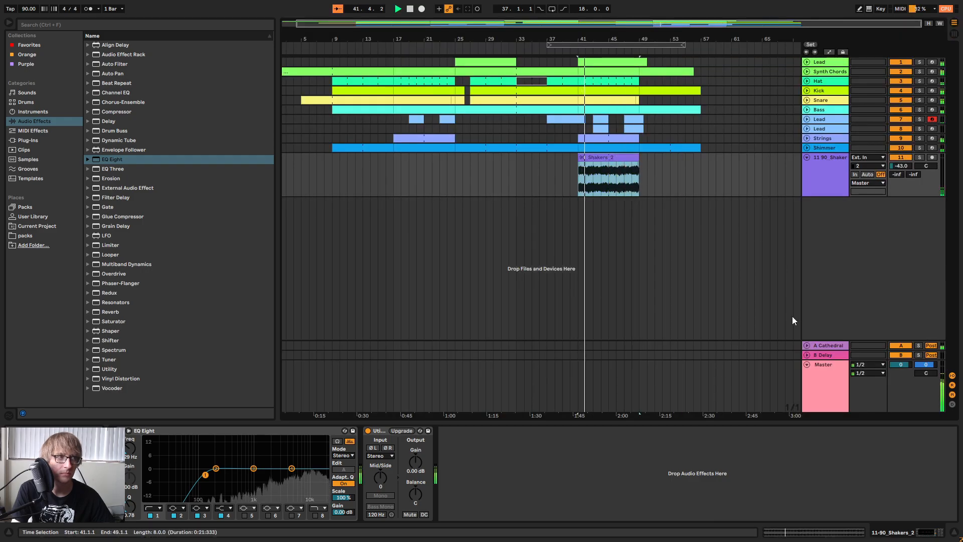
Add a high cut and raise the low cut in the shaker track's EQ Eight, and set the track volume to -37.5 dB.
{"action": "key", "text": "Tab"}
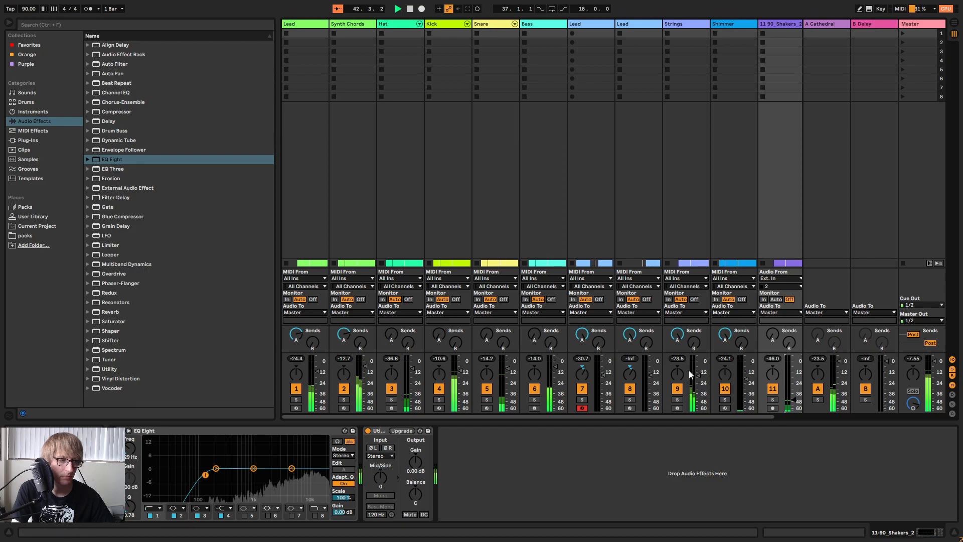
{"action": "left_click", "coordinate": [315, 516]}
{"action": "left_click_drag", "start_coordinate": [322, 476], "coordinate": [304, 475]}
{"action": "left_click_drag", "start_coordinate": [795, 400], "coordinate": [794, 397]}
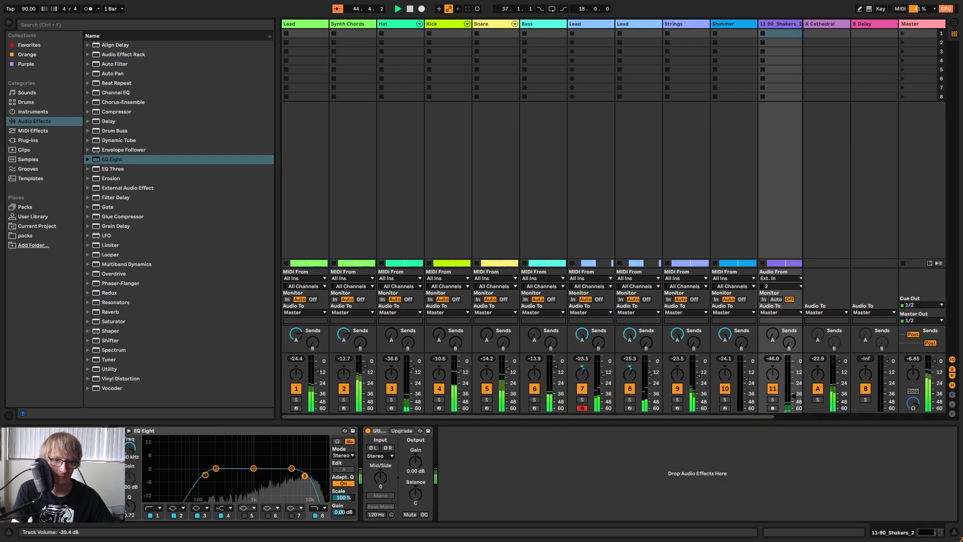
{"action": "left_click", "coordinate": [774, 401]}
{"action": "left_click", "coordinate": [773, 401]}
{"action": "left_click_drag", "start_coordinate": [205, 476], "coordinate": [246, 475]}
{"action": "key", "text": "Tab"}
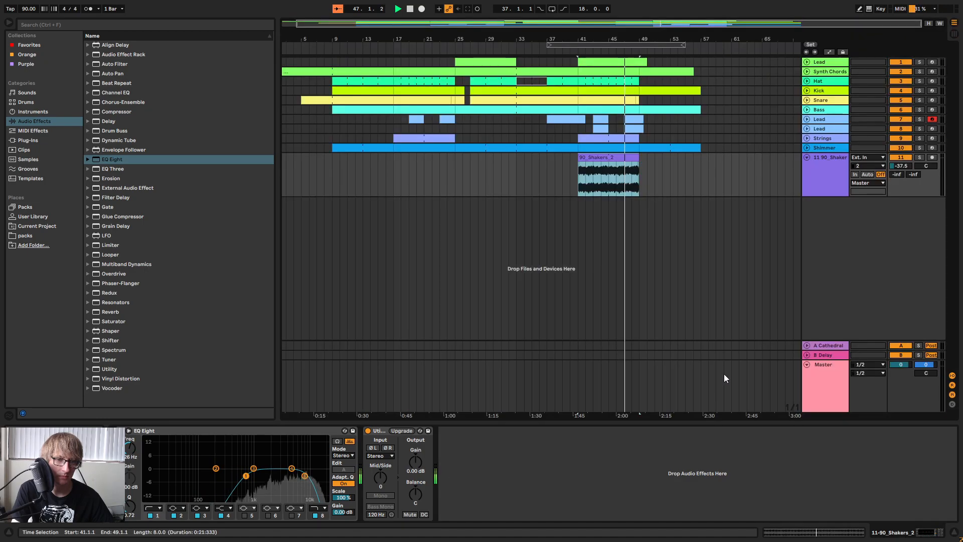
Rename the 90 Shakers audio track as Shaker.
{"action": "left_click_drag", "start_coordinate": [764, 39], "coordinate": [812, 123]}
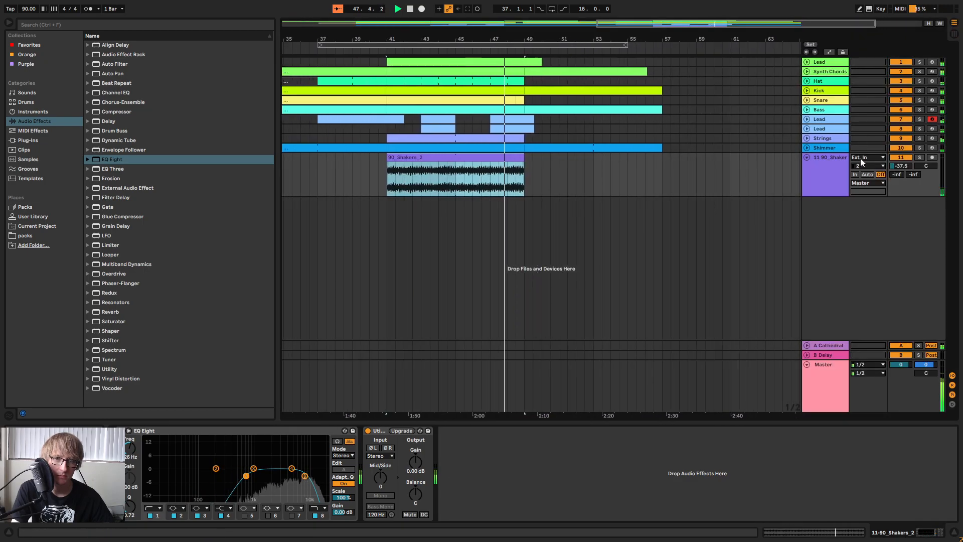
{"action": "right_click", "coordinate": [826, 182]}
{"action": "left_click", "coordinate": [854, 222]}
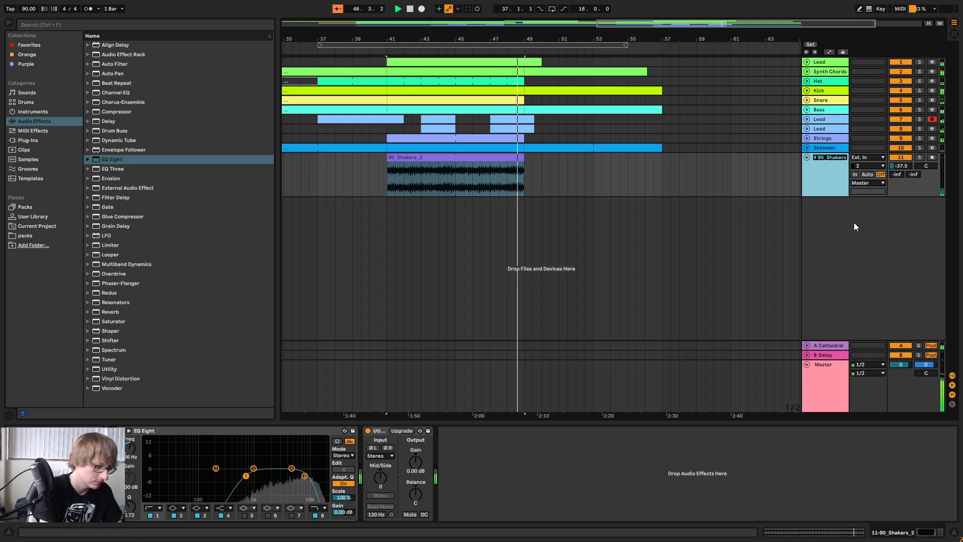
{"action": "type", "text": "Shaker"}
{"action": "key", "text": "Return"}
Lower the Shaker track volume to -40.5 dB in the mixer and return to the arrangement.
{"action": "key", "text": "Tab"}
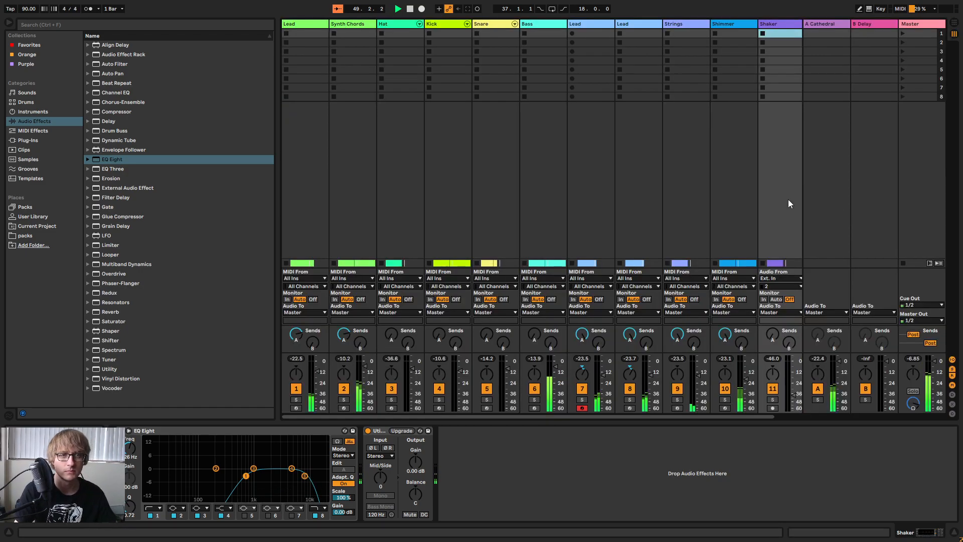
{"action": "left_click_drag", "start_coordinate": [795, 395], "coordinate": [794, 396]}
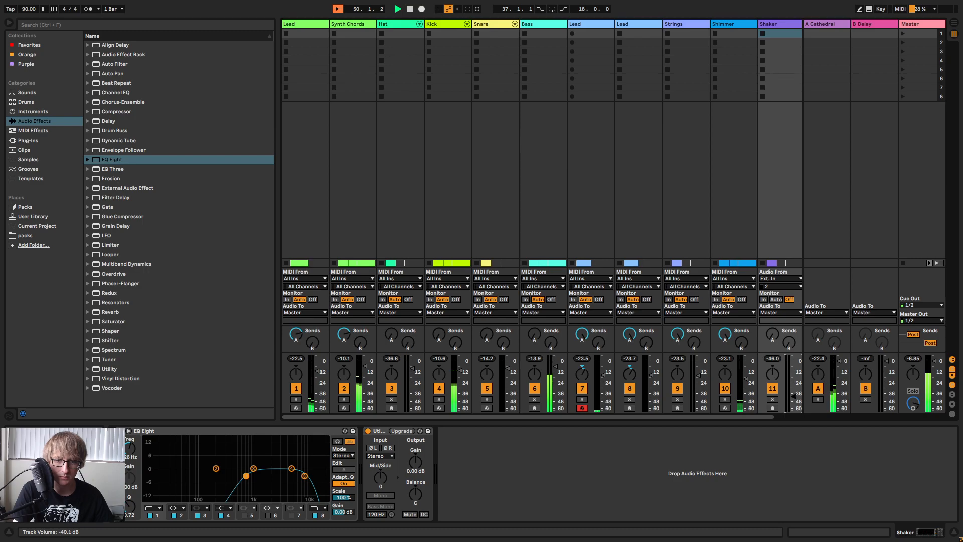
{"action": "key", "text": "Tab"}
Move the 18-bar loop region to start at bar 39 and play the section leading into the shaker.
{"action": "left_click_drag", "start_coordinate": [358, 46], "coordinate": [393, 47]}
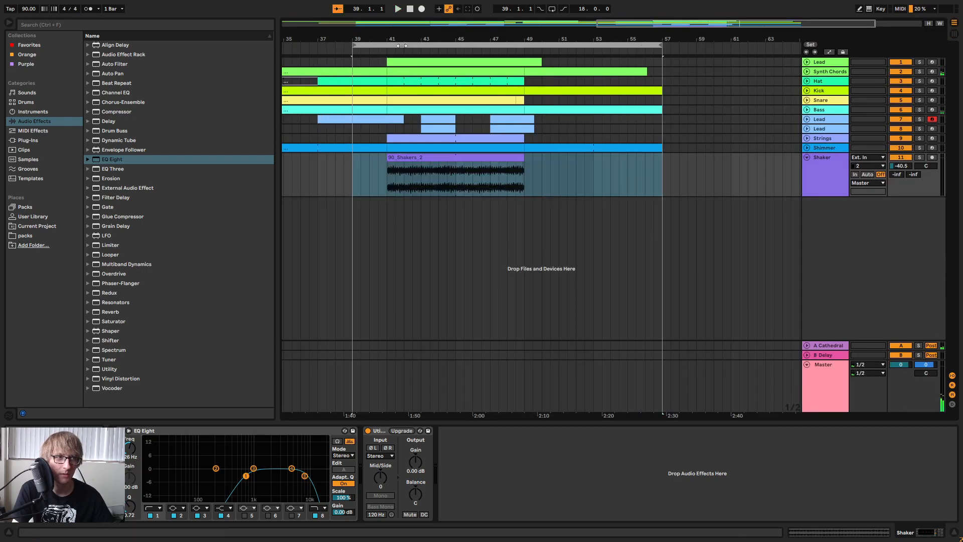
{"action": "key", "text": "space"}
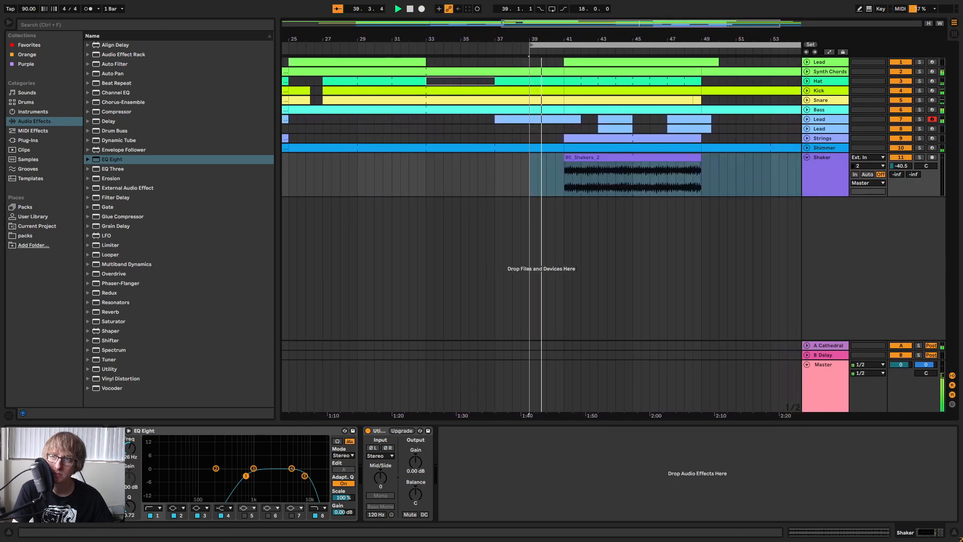
{"action": "left_click", "coordinate": [668, 208]}
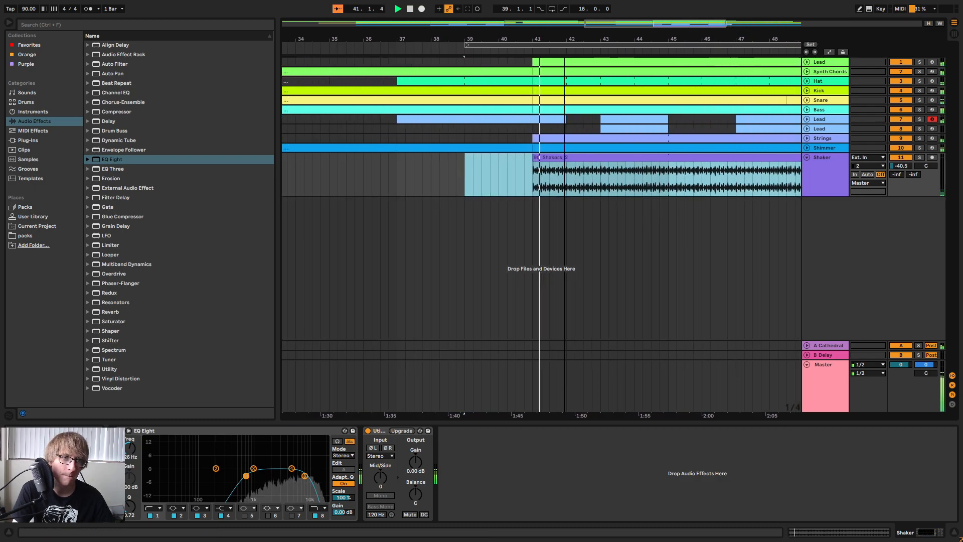
Fine-tune the Shaker track volume to -41.7 dB during playback, replaying the shaker entrance to check it.
{"action": "key", "text": "Tab"}
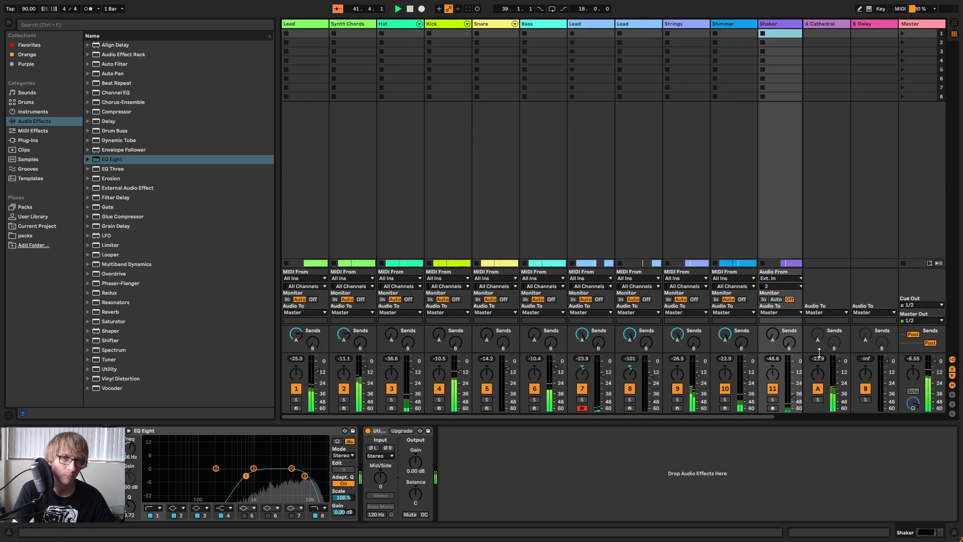
{"action": "left_click", "coordinate": [795, 397]}
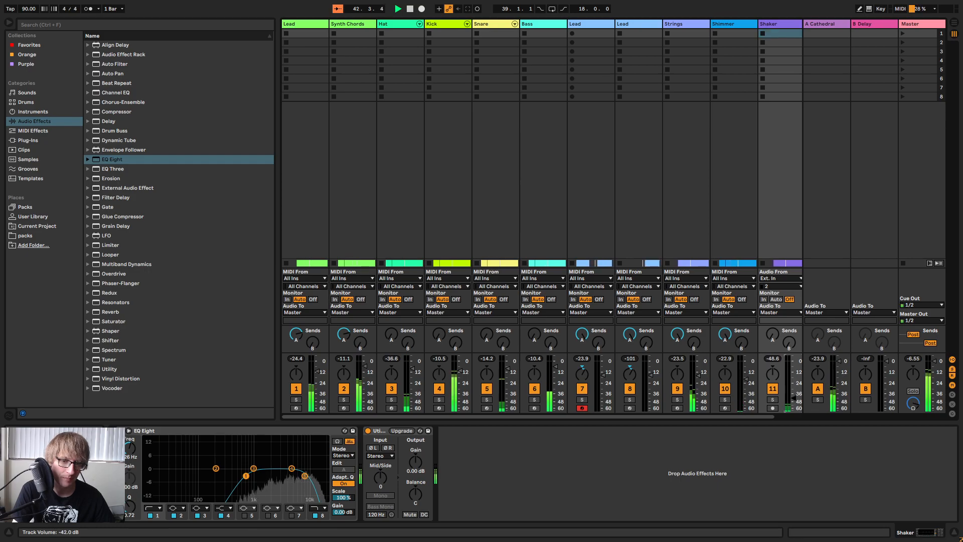
{"action": "key", "text": "Tab"}
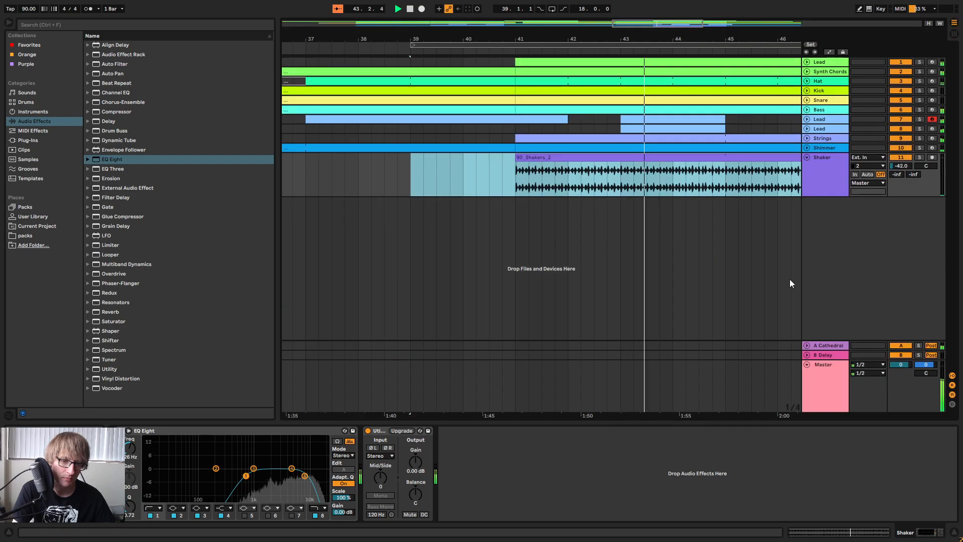
{"action": "left_click", "coordinate": [473, 50]}
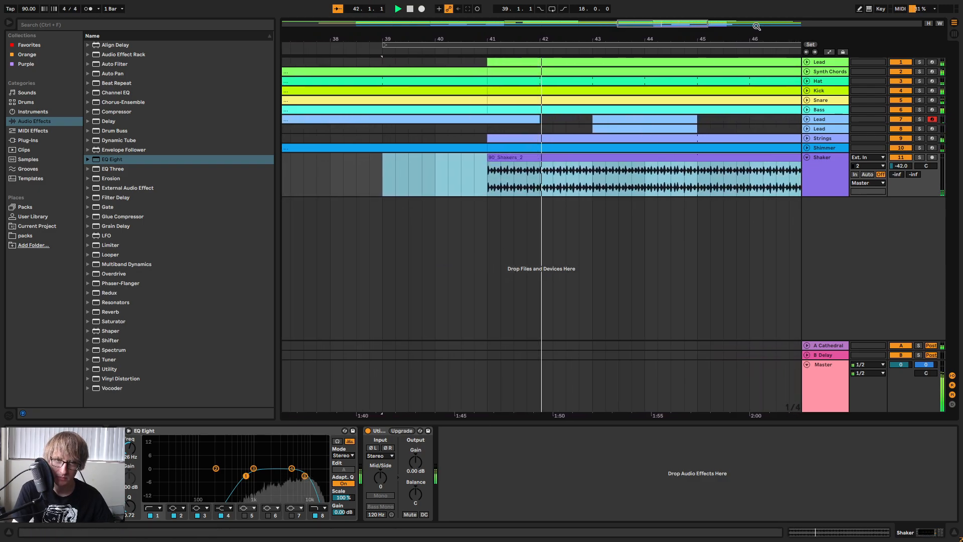
{"action": "key", "text": "Tab"}
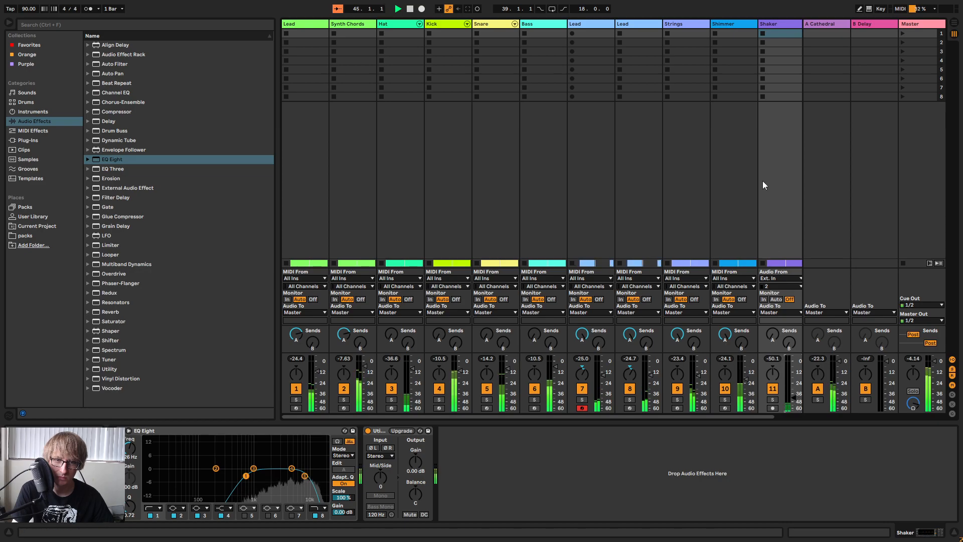
{"action": "left_click", "coordinate": [832, 188]}
{"action": "key", "text": "Tab"}
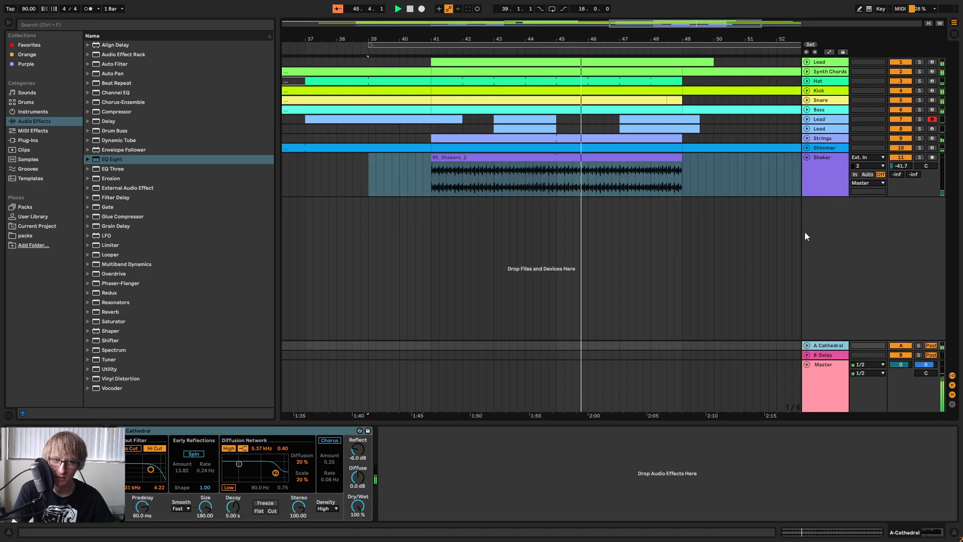
Review the shaker section in the wider arrangement during playback and save the Set.
{"action": "left_click_drag", "start_coordinate": [746, 32], "coordinate": [673, 33]}
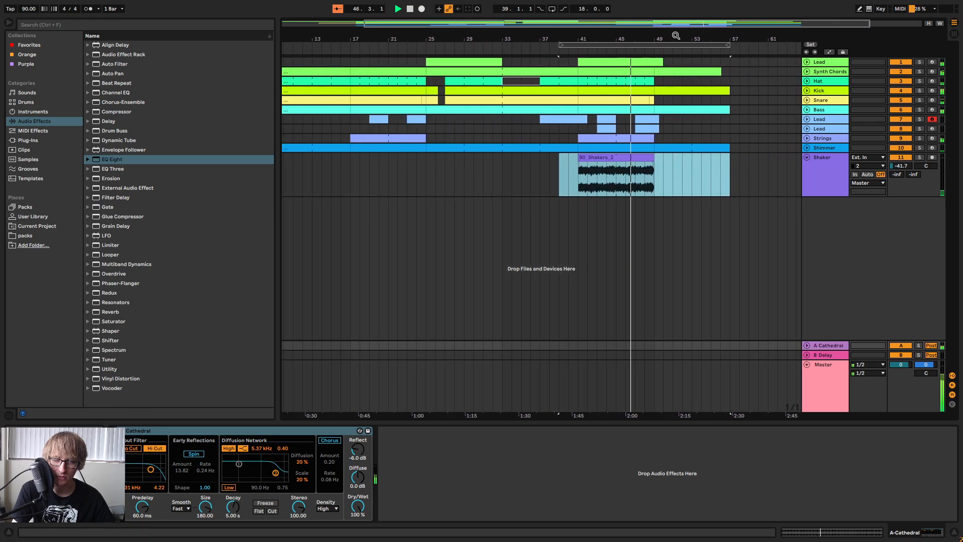
{"action": "left_click", "coordinate": [772, 184]}
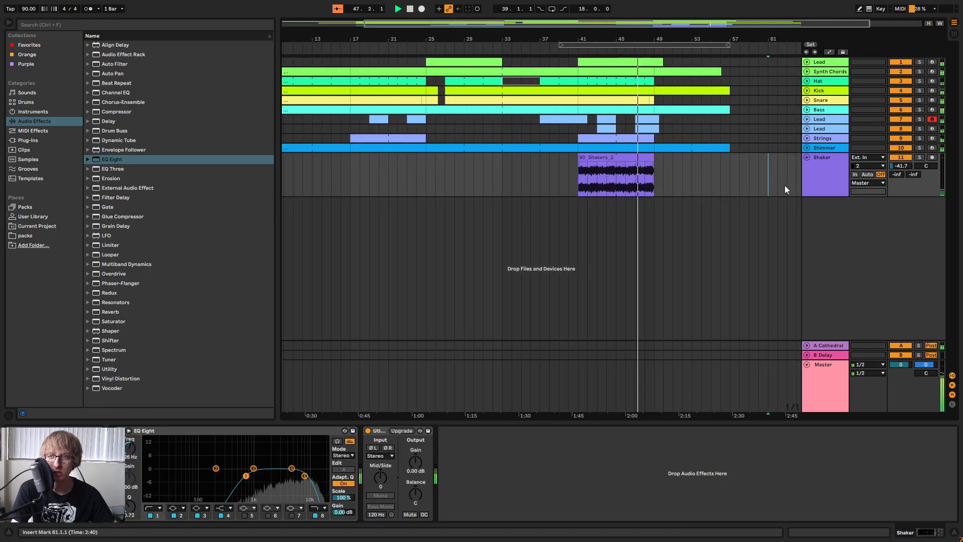
{"action": "left_click", "coordinate": [757, 178]}
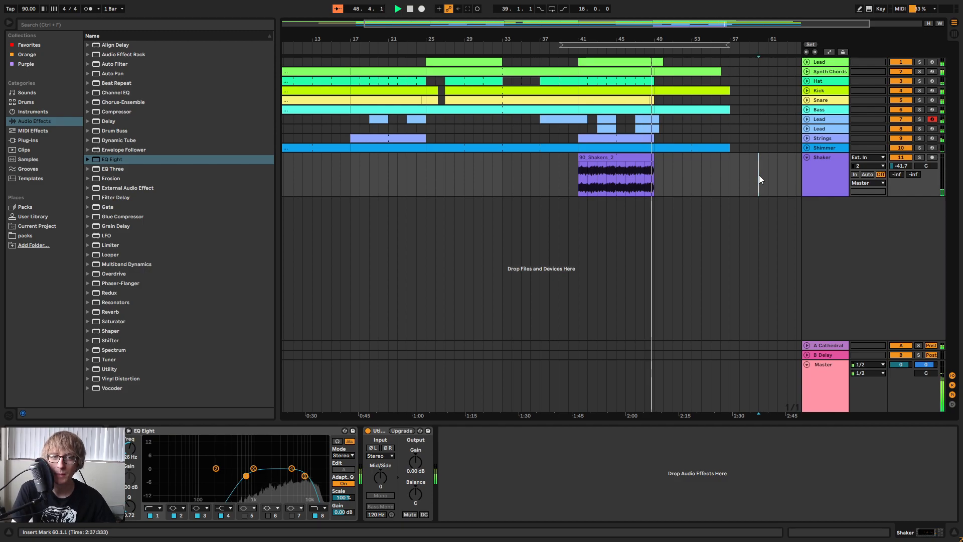
{"action": "mouse_move", "coordinate": [654, 38]}
{"action": "left_mouse_down"}
{"action": "mouse_move", "coordinate": [654, 90]}
{"action": "mouse_move", "coordinate": [661, 50]}
{"action": "left_mouse_up"}
{"action": "left_click", "coordinate": [729, 190]}
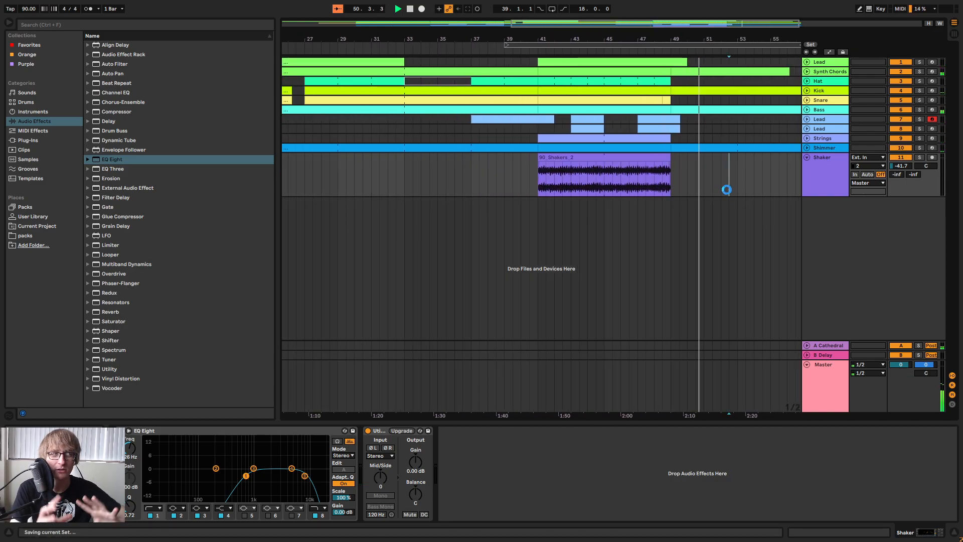
Listen through the outro to the end of the clips at bar 57 and stop playback.
{"action": "left_click_drag", "start_coordinate": [694, 39], "coordinate": [654, 18]}
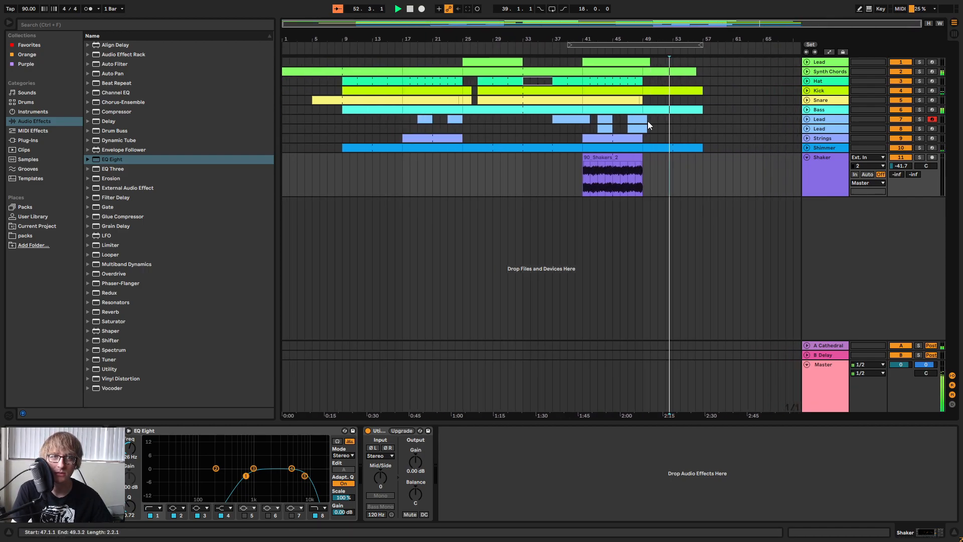
{"action": "left_click", "coordinate": [732, 147]}
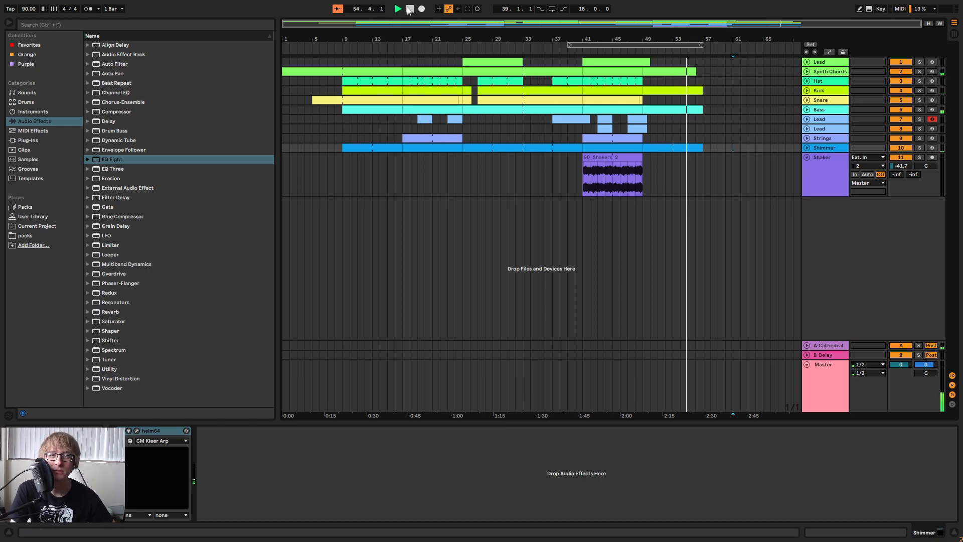
{"action": "left_click_drag", "start_coordinate": [703, 33], "coordinate": [709, 36]}
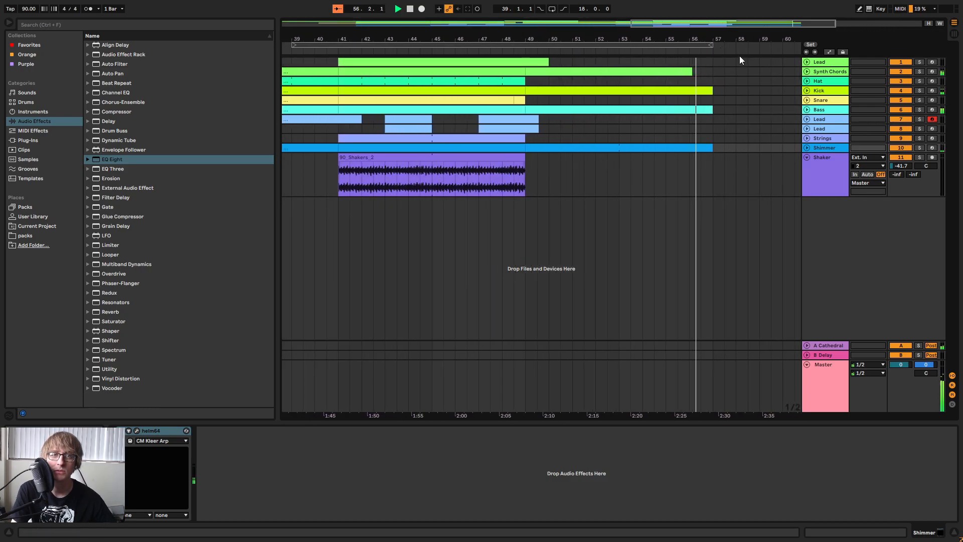
{"action": "mouse_move", "coordinate": [724, 39]}
{"action": "left_mouse_down"}
{"action": "mouse_move", "coordinate": [724, 29]}
{"action": "mouse_move", "coordinate": [741, 34]}
{"action": "left_mouse_up"}
{"action": "key", "text": "space"}
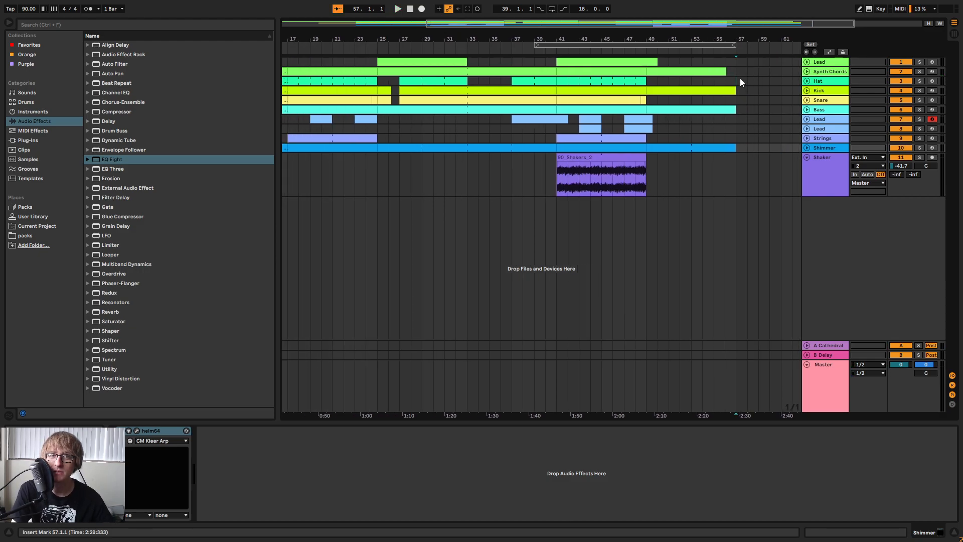
Create an empty two-bar MIDI clip on the Hat track at bar 57, return to the song start, and save the Set.
{"action": "double_click", "coordinate": [741, 82]}
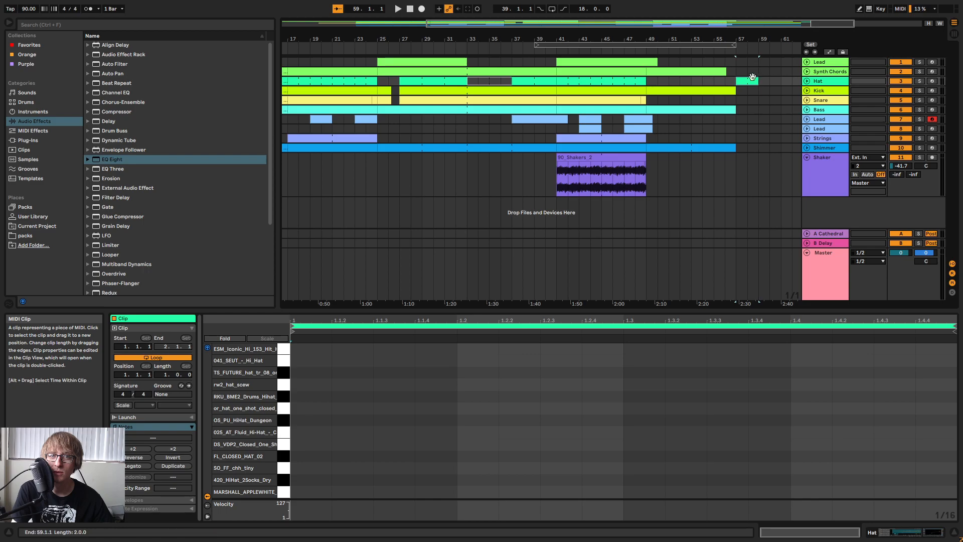
{"action": "left_click_drag", "start_coordinate": [740, 37], "coordinate": [695, 24]}
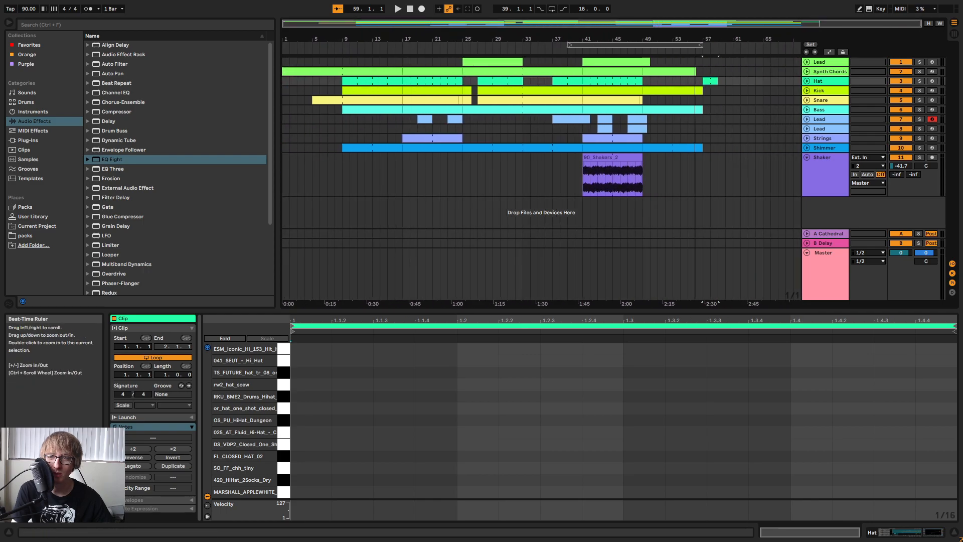
{"action": "left_click", "coordinate": [409, 12]}
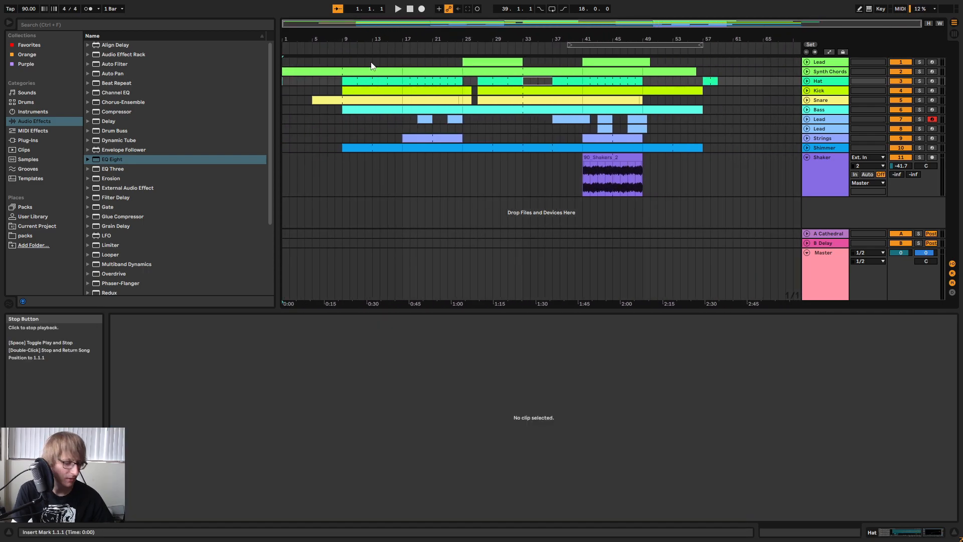
{"action": "left_click", "coordinate": [315, 145]}
{"action": "key", "text": "ctrl+s"}
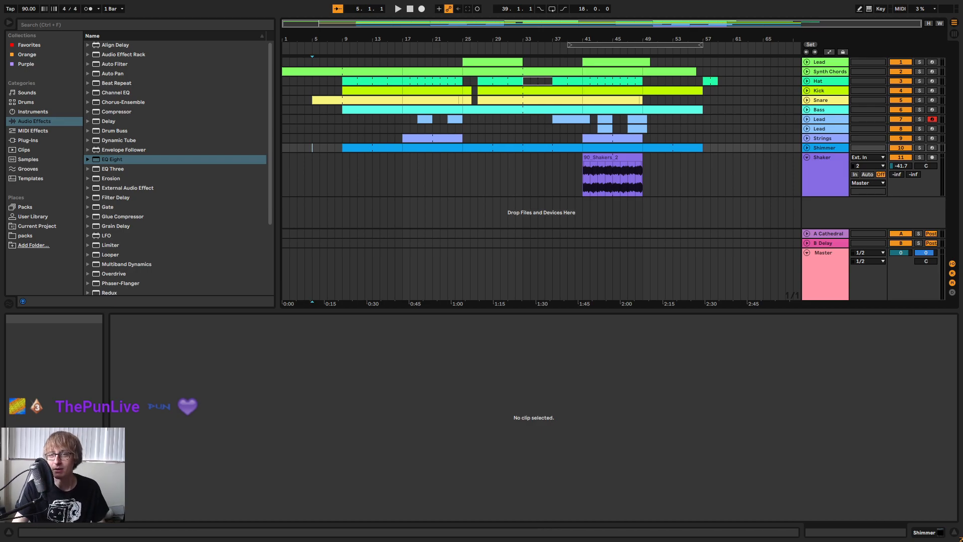
Play the whole song from bar 1 and follow the opening sections of the arrangement.
{"action": "left_click", "coordinate": [410, 9]}
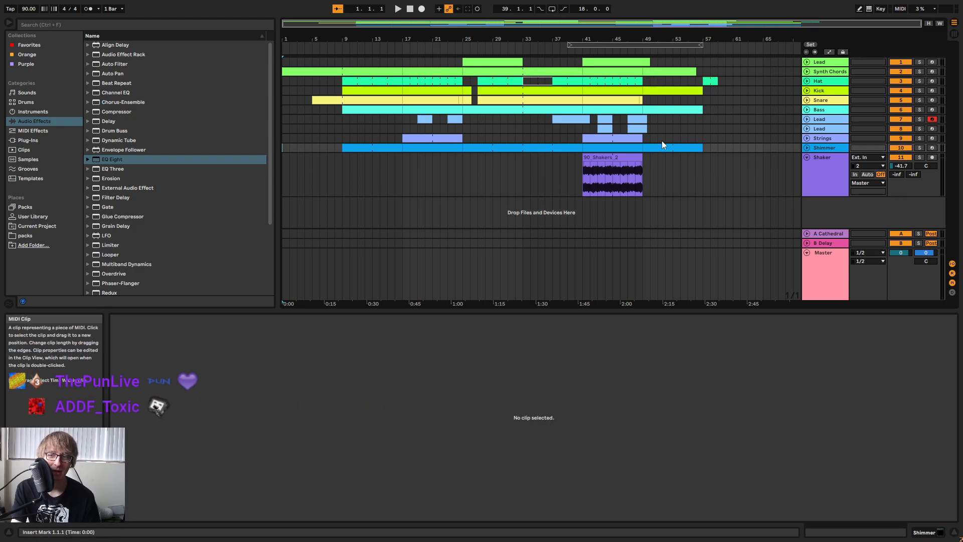
{"action": "left_click", "coordinate": [397, 9]}
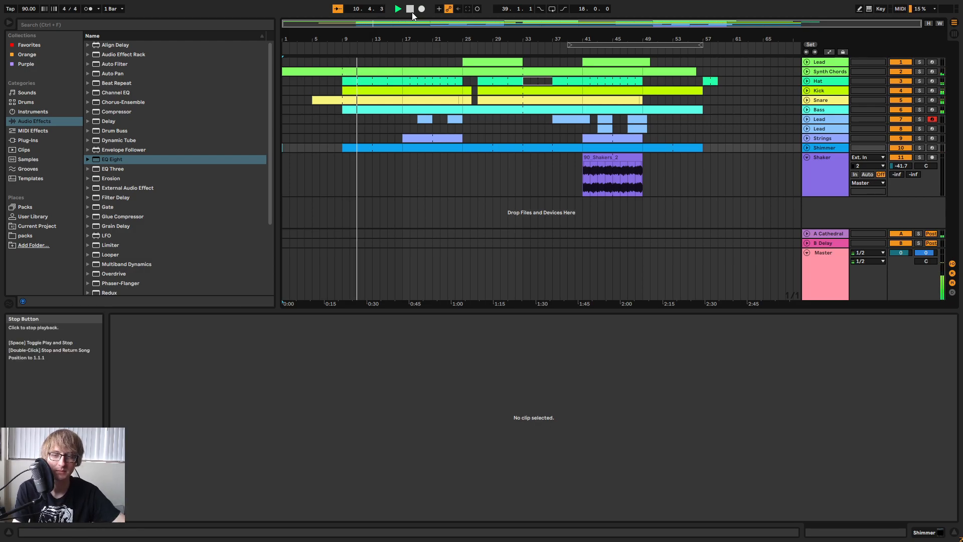
{"action": "mouse_move", "coordinate": [390, 38]}
{"action": "left_mouse_down"}
{"action": "mouse_move", "coordinate": [396, 56]}
{"action": "mouse_move", "coordinate": [390, 39]}
{"action": "left_mouse_up"}
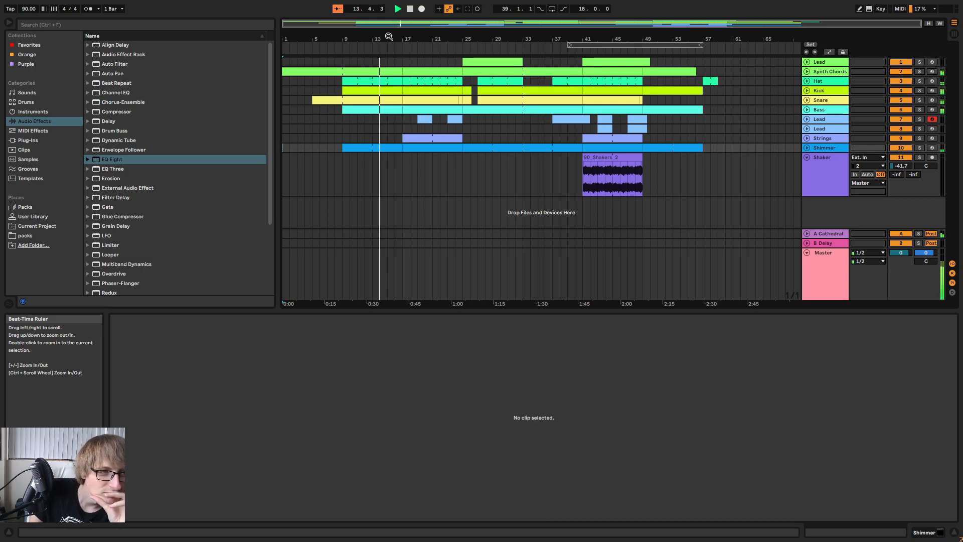
{"action": "left_click_drag", "start_coordinate": [390, 36], "coordinate": [525, 78]}
Unfold the Hat and Synth Chords tracks to show their notes around bar 17.
{"action": "left_click_drag", "start_coordinate": [596, 39], "coordinate": [594, 47]}
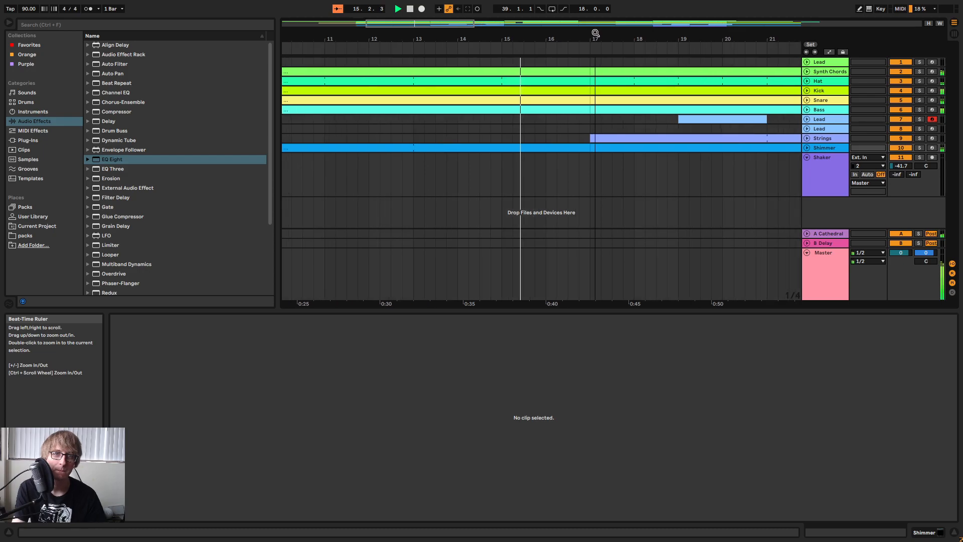
{"action": "left_click", "coordinate": [807, 80]}
{"action": "left_click", "coordinate": [807, 72]}
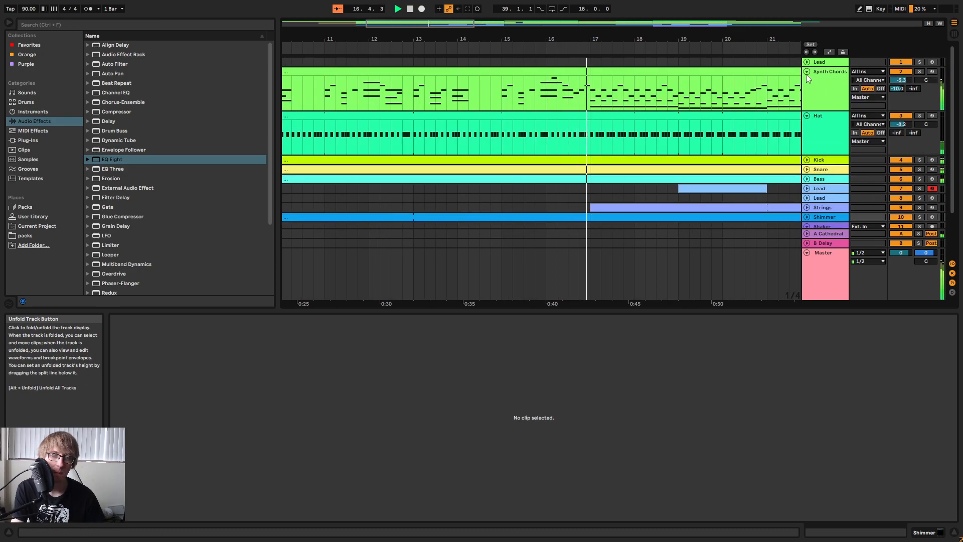
Zoom out to see most of the arrangement and fold the Master, Shaker, Hat and Synth Chords tracks.
{"action": "left_click_drag", "start_coordinate": [586, 37], "coordinate": [627, 15]}
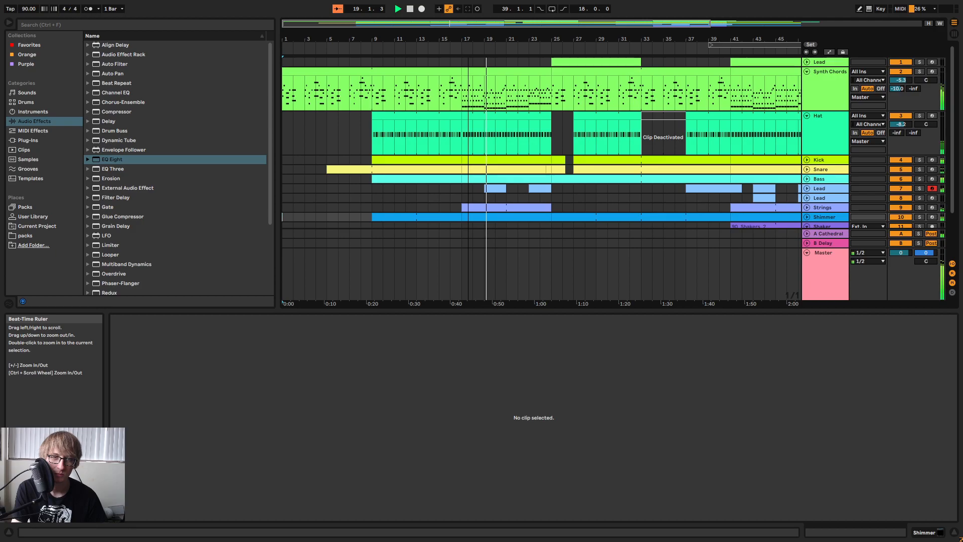
{"action": "left_click", "coordinate": [461, 243]}
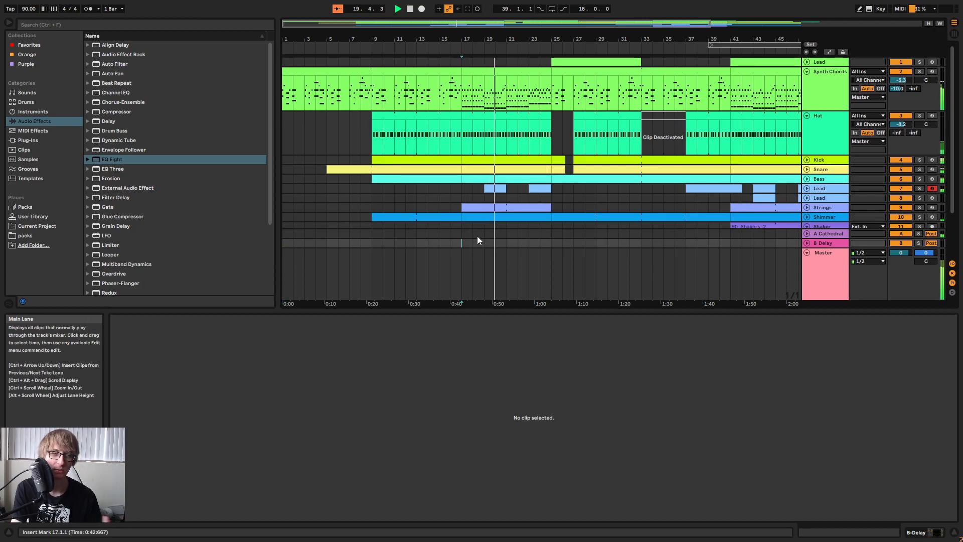
{"action": "left_click", "coordinate": [807, 253]}
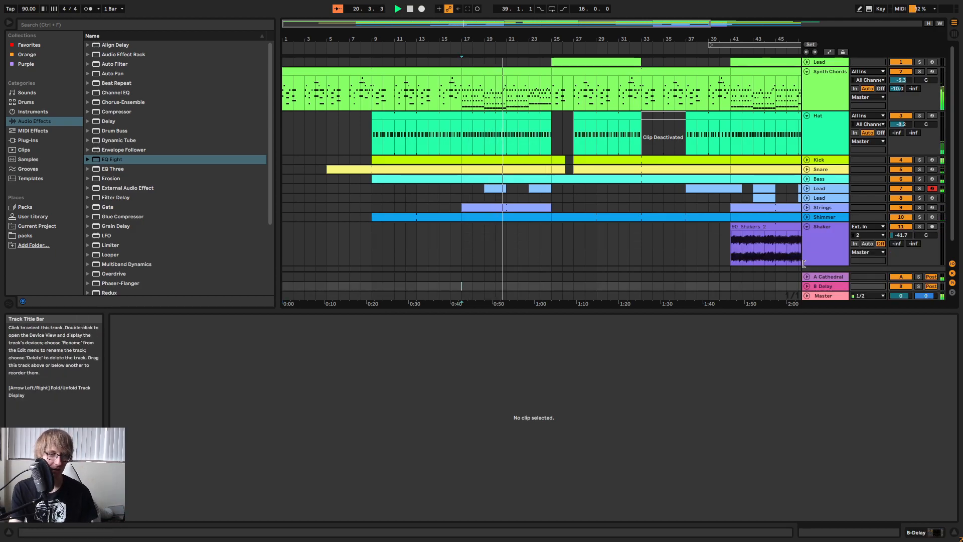
{"action": "scroll", "coordinate": [633, 194], "scroll_direction": "down", "scroll_amount": 2}
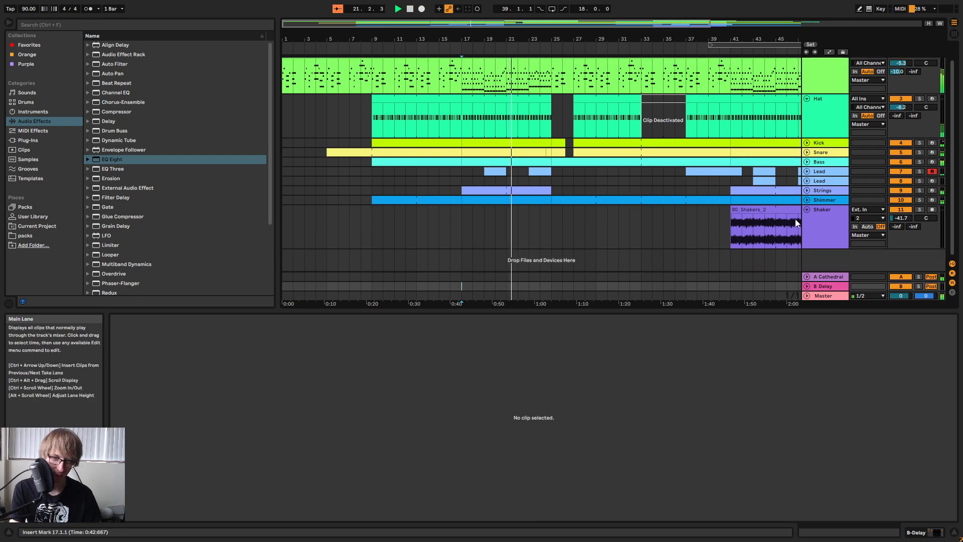
{"action": "left_click", "coordinate": [806, 211]}
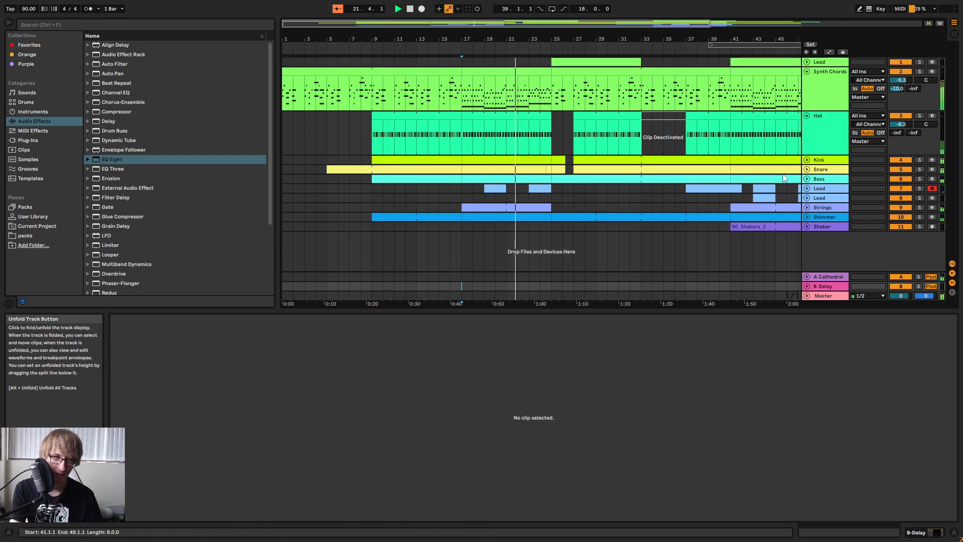
{"action": "left_click", "coordinate": [807, 116]}
{"action": "left_click", "coordinate": [807, 71]}
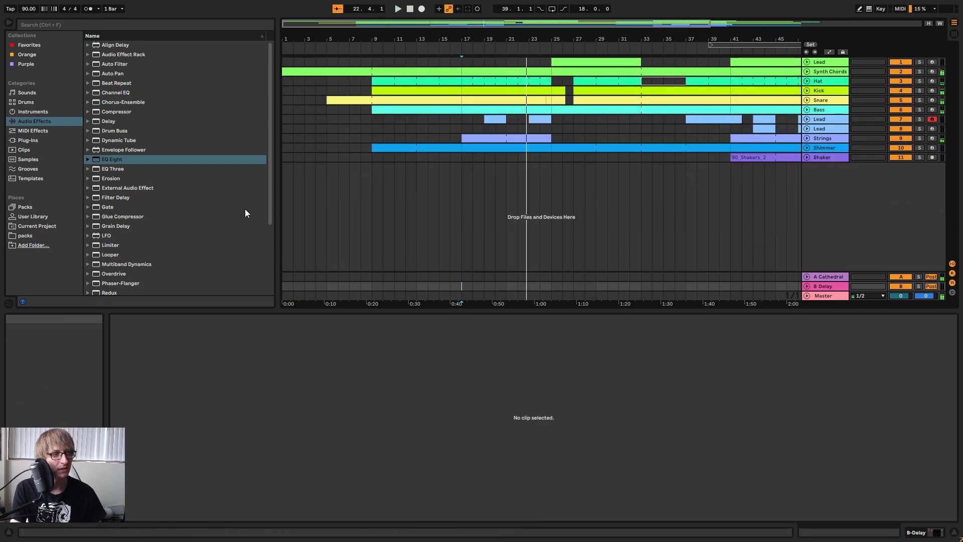
Add an empty Drum Rack on a new MIDI track below Shaker and create a one-bar MIDI clip at bar 17.
{"action": "left_click", "coordinate": [28, 102]}
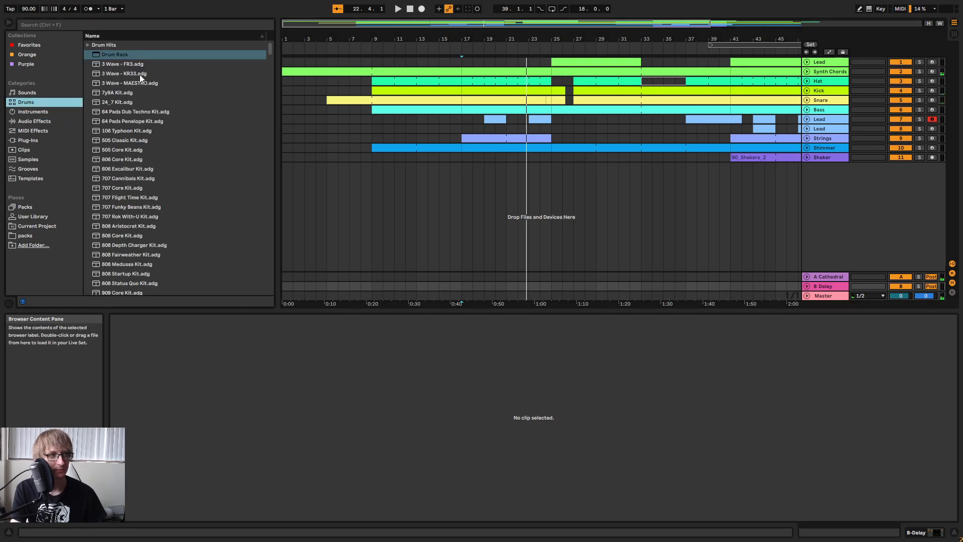
{"action": "left_click_drag", "start_coordinate": [116, 54], "coordinate": [783, 185]}
{"action": "left_click", "coordinate": [495, 167]}
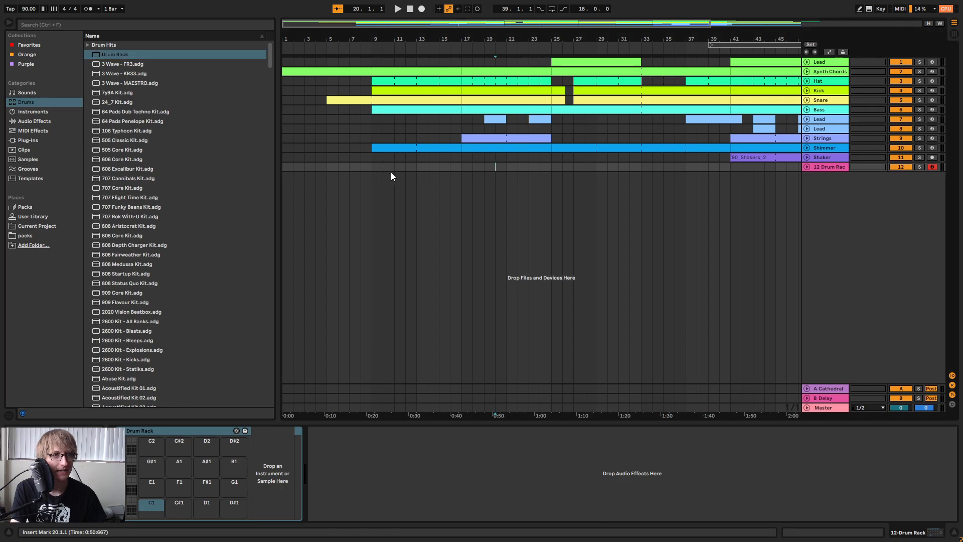
{"action": "double_click", "coordinate": [468, 168]}
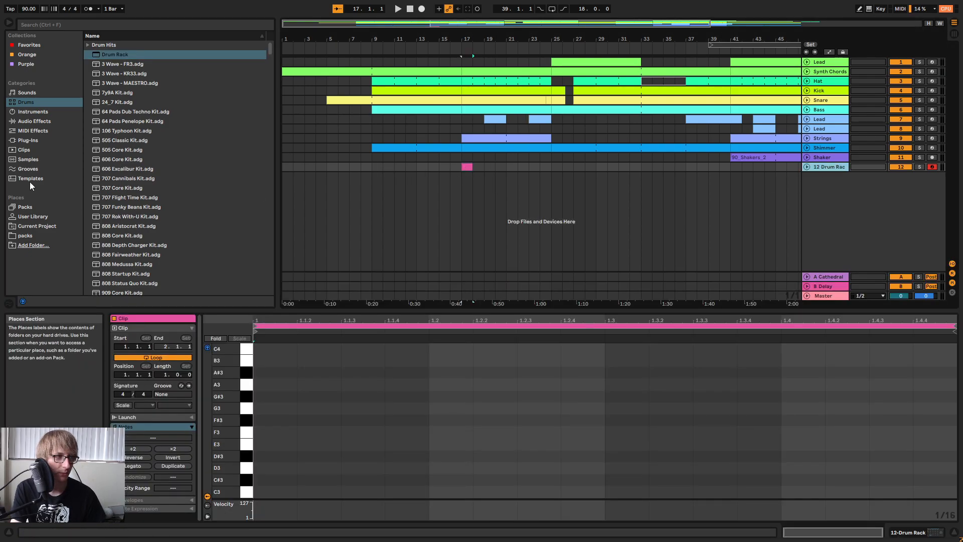
Open the User Library in the browser and go down to its drum and instrument sample folders.
{"action": "left_click", "coordinate": [39, 148]}
{"action": "left_click", "coordinate": [38, 216]}
{"action": "scroll", "coordinate": [157, 194], "scroll_direction": "down", "scroll_amount": 6}
{"action": "left_click", "coordinate": [98, 146]}
{"action": "scroll", "coordinate": [146, 191], "scroll_direction": "down", "scroll_amount": 7}
Lower the cue volume on the Master track to -16.0 dB for previewing samples.
{"action": "key", "text": "Tab"}
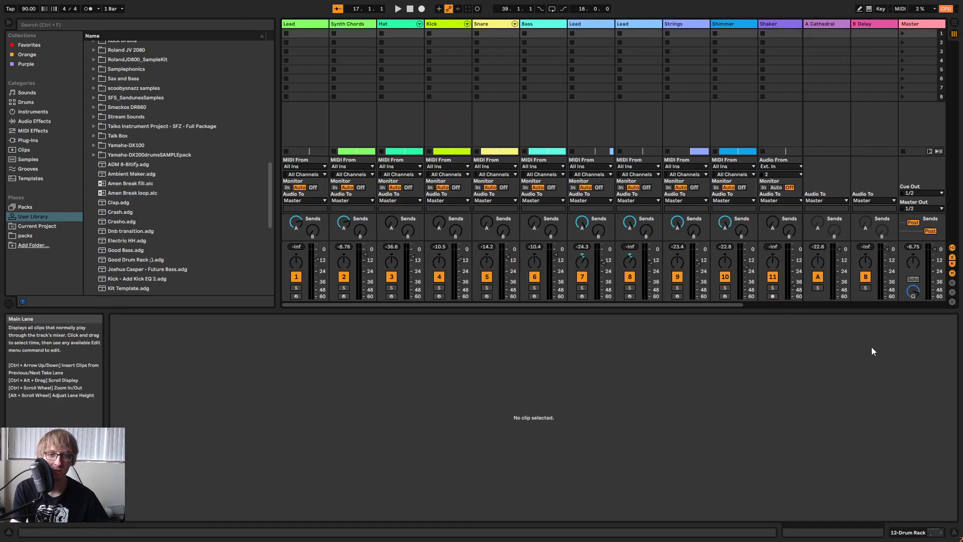
{"action": "left_click", "coordinate": [913, 291]}
{"action": "key", "text": "Tab"}
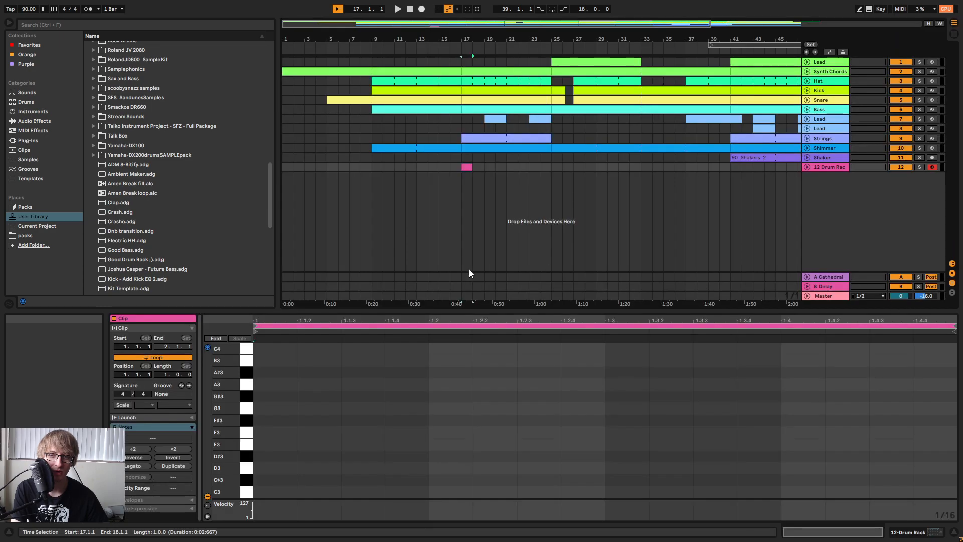
Show the new track's Drum Rack and expand the Cymbal folder inside scoobysnazz samples.
{"action": "left_click", "coordinate": [831, 167]}
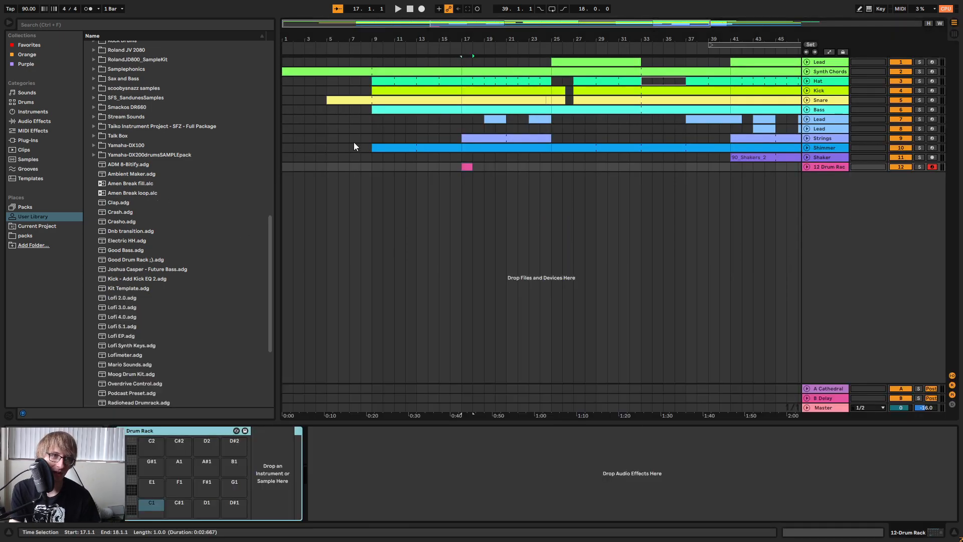
{"action": "left_click", "coordinate": [563, 166]}
{"action": "scroll", "coordinate": [150, 211], "scroll_direction": "up", "scroll_amount": 3}
{"action": "left_click", "coordinate": [94, 149]}
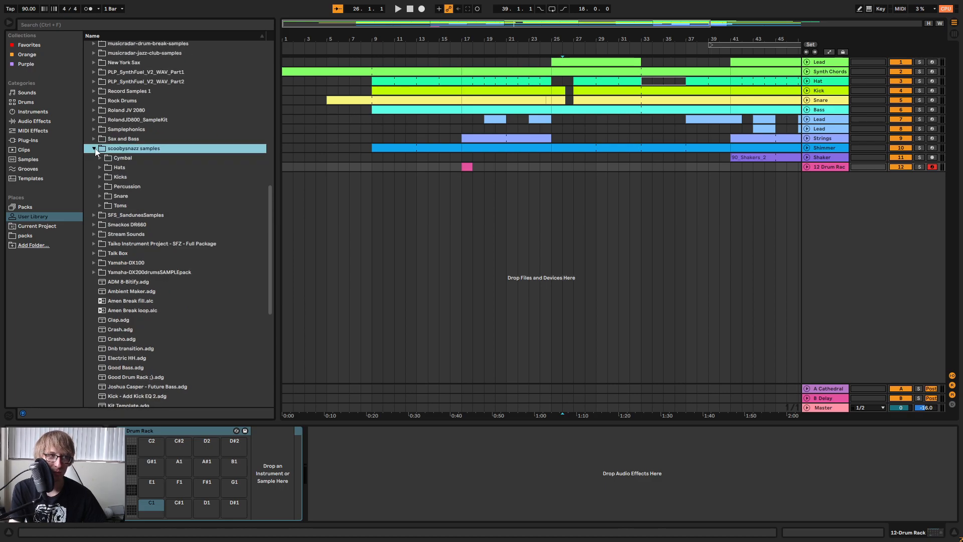
{"action": "left_click", "coordinate": [100, 158]}
{"action": "scroll", "coordinate": [221, 193], "scroll_direction": "down", "scroll_amount": 15}
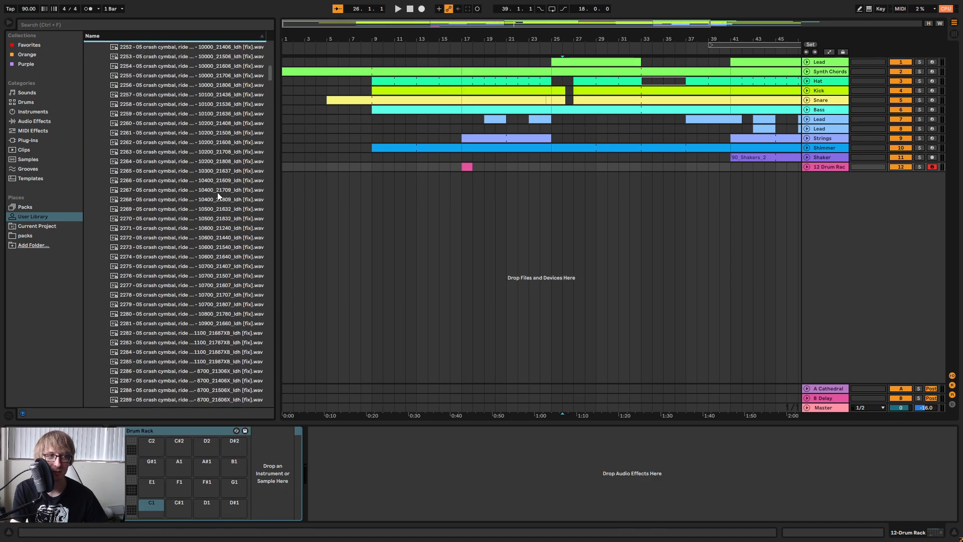
{"action": "scroll", "coordinate": [219, 211], "scroll_direction": "down", "scroll_amount": 4}
Audition the Sabian crash cymbal samples from 2302 through 2308.
{"action": "left_click", "coordinate": [216, 282]}
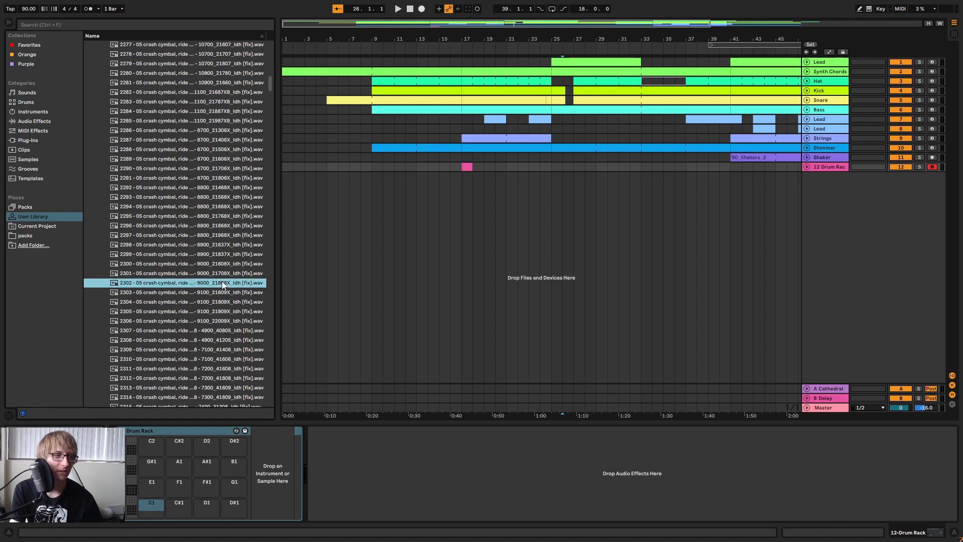
{"action": "key", "text": "Down"}
{"action": "key", "text": "Down"}
{"action": "scroll", "coordinate": [206, 273], "scroll_direction": "down", "scroll_amount": 6}
{"action": "key", "text": "Down"}
{"action": "key", "text": "Down"}
{"action": "key", "text": "Down"}
{"action": "key", "text": "Down"}
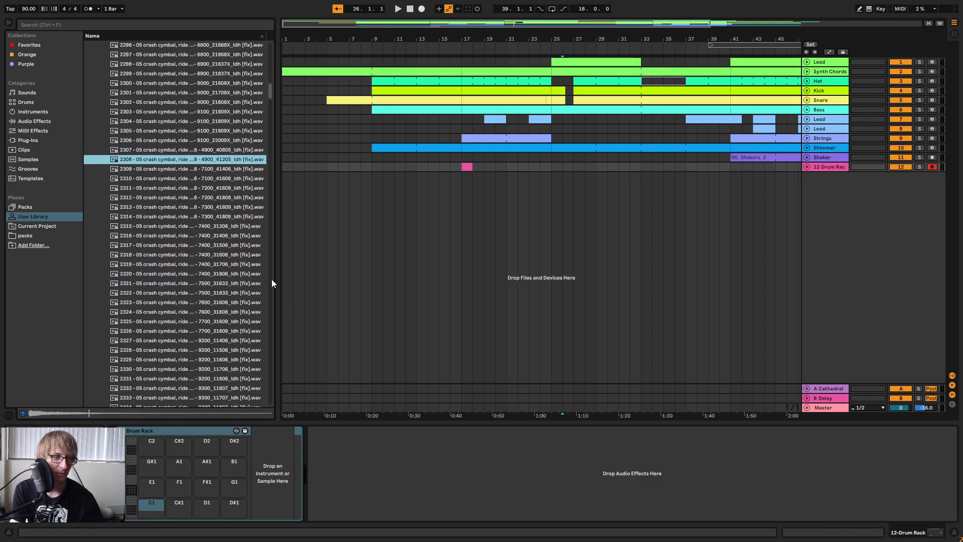
Widen the browser so the full sample names can be read, and look through the low and tiny crash samples.
{"action": "left_click_drag", "start_coordinate": [274, 271], "coordinate": [494, 286]}
{"action": "key", "text": "space"}
{"action": "scroll", "coordinate": [393, 212], "scroll_direction": "up", "scroll_amount": 10}
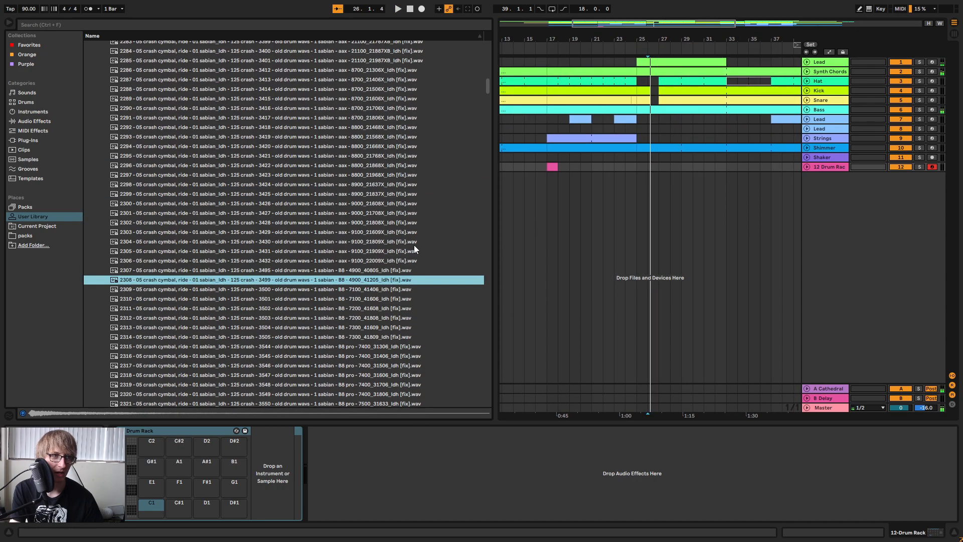
{"action": "left_click_drag", "start_coordinate": [487, 79], "coordinate": [480, 125]}
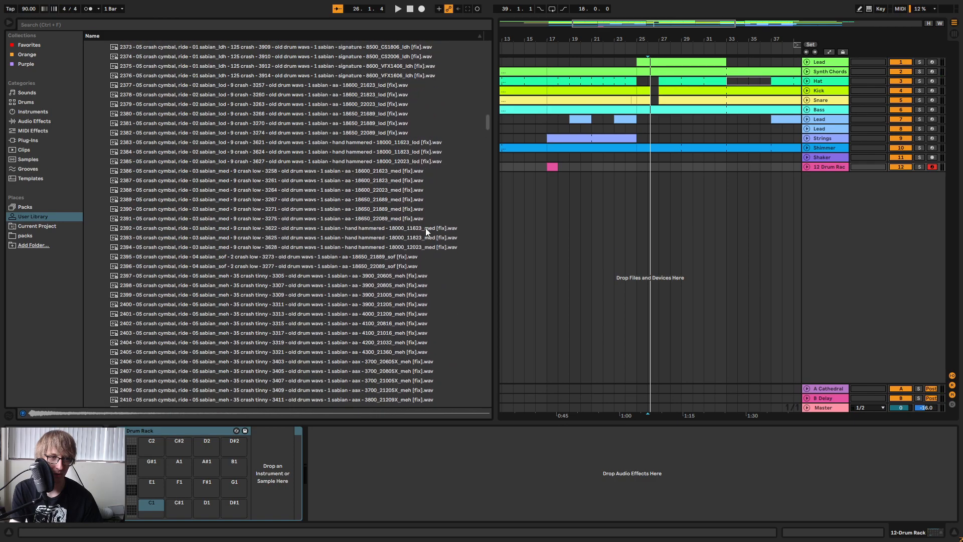
{"action": "scroll", "coordinate": [402, 198], "scroll_direction": "down", "scroll_amount": 5}
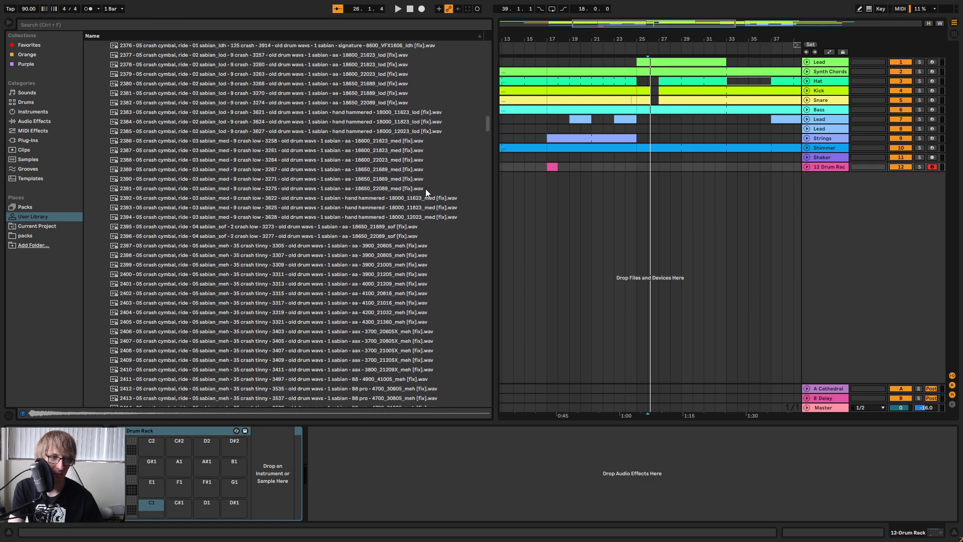
{"action": "scroll", "coordinate": [417, 224], "scroll_direction": "down", "scroll_amount": 5}
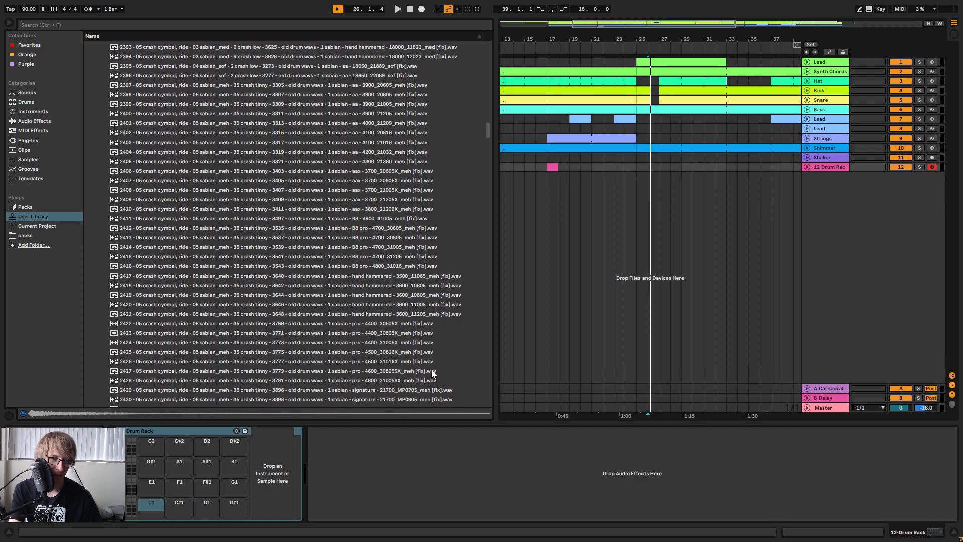
Audition a tiny crash sample and compare the two soft low Sabian crashes, 2395 and 2396.
{"action": "scroll", "coordinate": [432, 373], "scroll_direction": "down", "scroll_amount": 3}
{"action": "left_click", "coordinate": [377, 304]}
{"action": "scroll", "coordinate": [395, 316], "scroll_direction": "down", "scroll_amount": 2}
{"action": "scroll", "coordinate": [395, 308], "scroll_direction": "up", "scroll_amount": 11}
{"action": "left_click", "coordinate": [391, 180]}
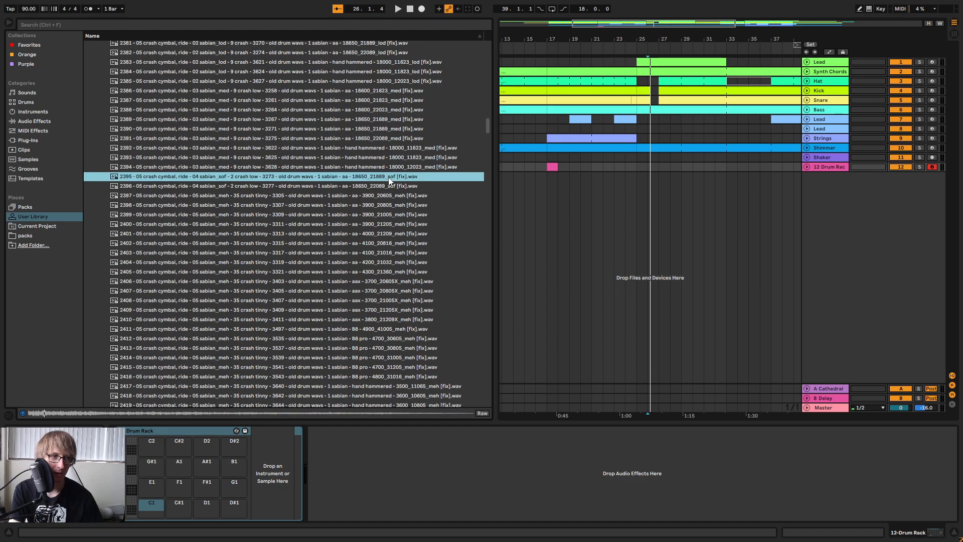
{"action": "left_click", "coordinate": [387, 188]}
{"action": "left_click", "coordinate": [386, 178]}
Load soft crash sample 2395 onto Drum Rack pad C2 and sample 2396 onto pad C#6.
{"action": "left_click_drag", "start_coordinate": [387, 179], "coordinate": [152, 459]}
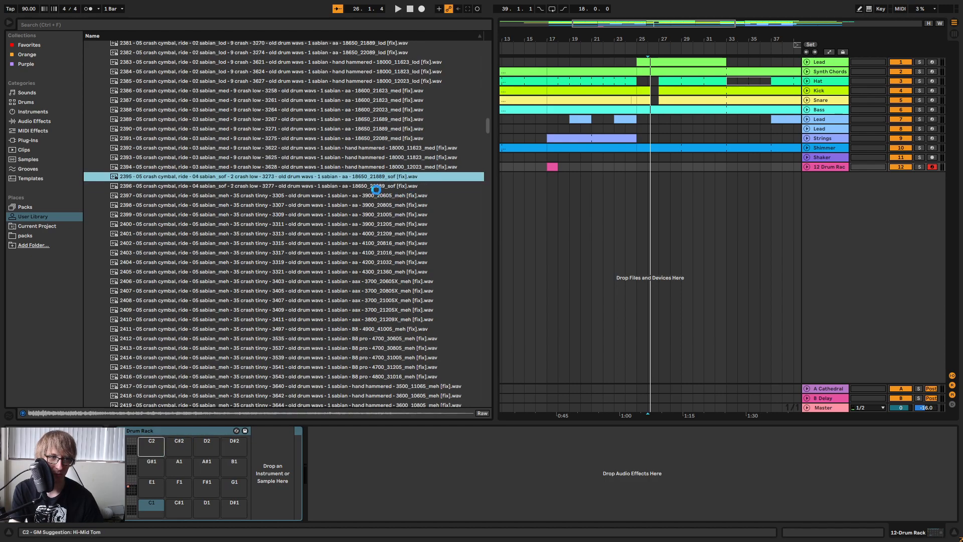
{"action": "left_click", "coordinate": [382, 186]}
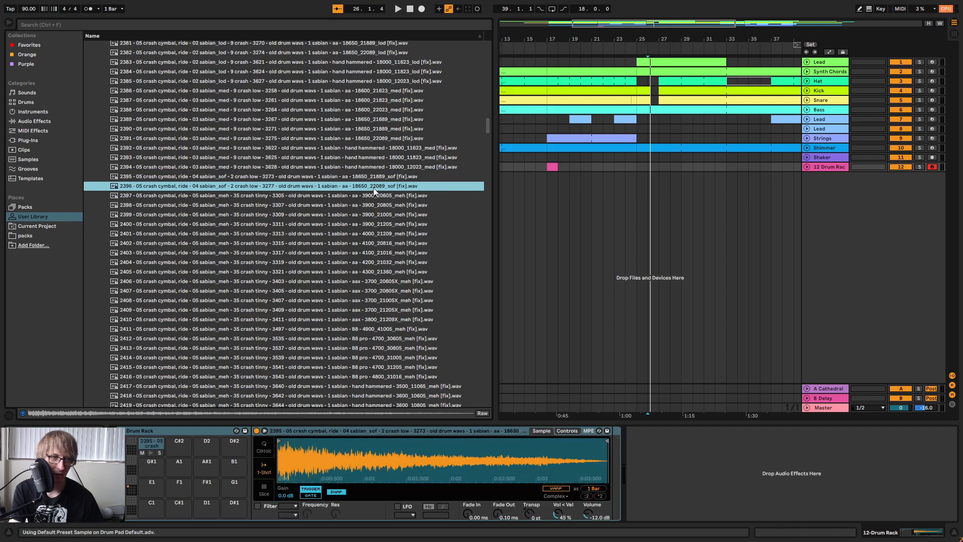
{"action": "left_click", "coordinate": [179, 440]}
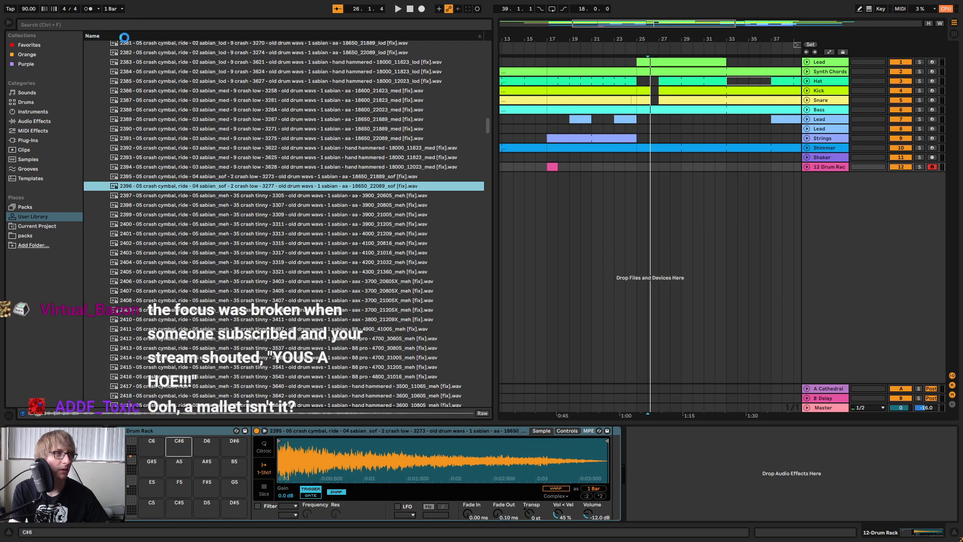
{"action": "key", "text": "Return"}
Search the User Library for "sof", audition the soft cymbal samples, then clear the search and narrow the browser.
{"action": "left_click", "coordinate": [137, 22]}
{"action": "type", "text": "sof"}
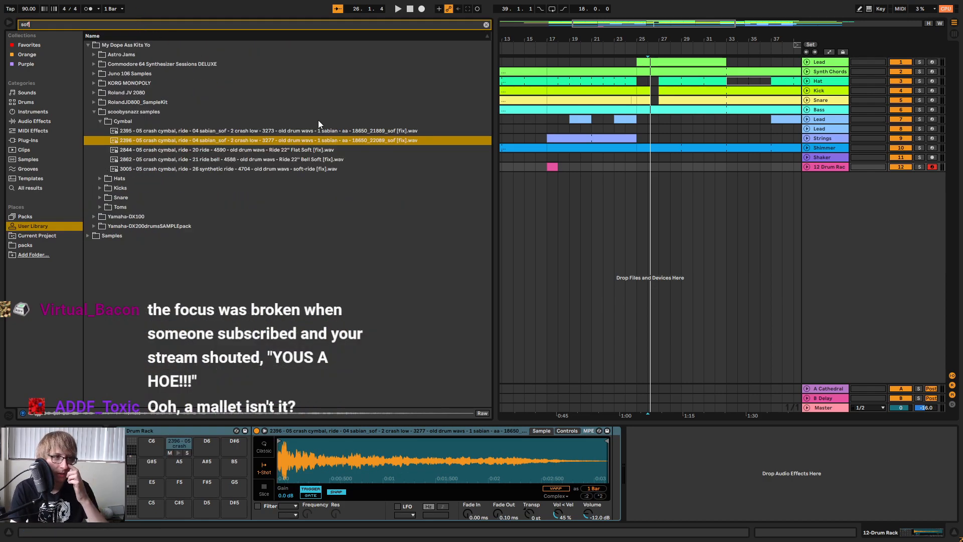
{"action": "left_click", "coordinate": [327, 150]}
{"action": "key", "text": "Down"}
{"action": "key", "text": "Down"}
{"action": "key", "text": "Up"}
{"action": "key", "text": "Up"}
{"action": "key", "text": "Up"}
{"action": "key", "text": "Up"}
{"action": "key", "text": "Down"}
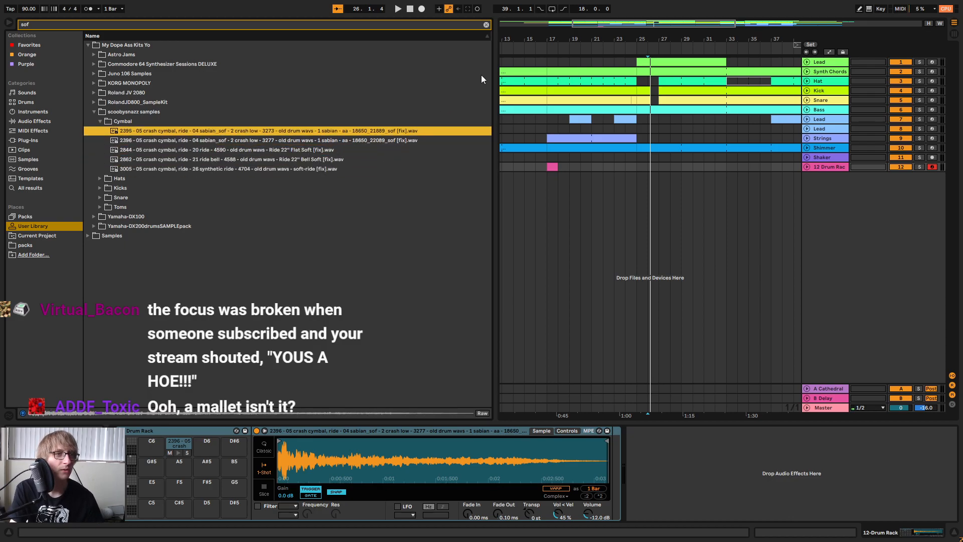
{"action": "left_click", "coordinate": [487, 25]}
{"action": "left_click_drag", "start_coordinate": [493, 116], "coordinate": [256, 115]}
Open the Drum Rack clip at bar 17 and add a crash note on its first sixteenth.
{"action": "left_click", "coordinate": [483, 185]}
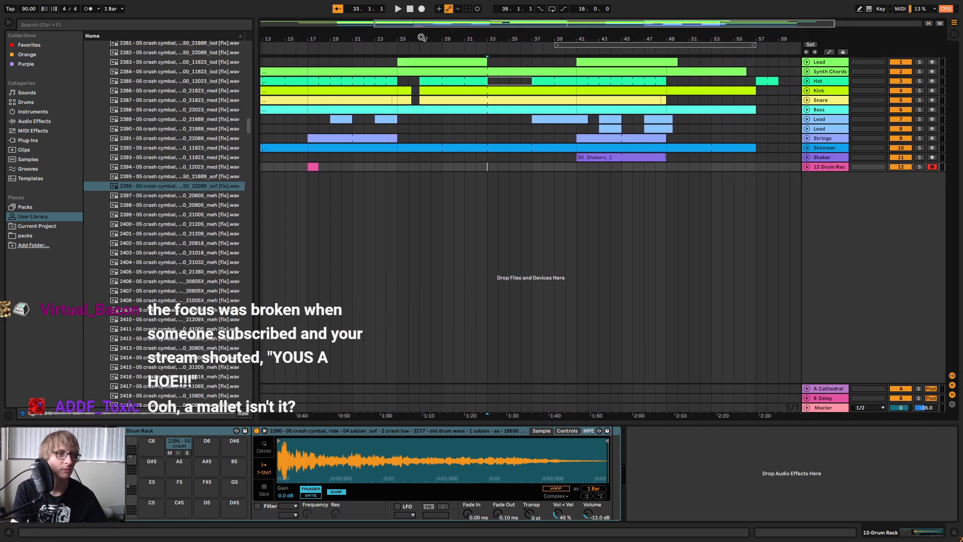
{"action": "scroll", "coordinate": [477, 202], "scroll_direction": "left", "scroll_amount": 6}
{"action": "double_click", "coordinate": [448, 166]}
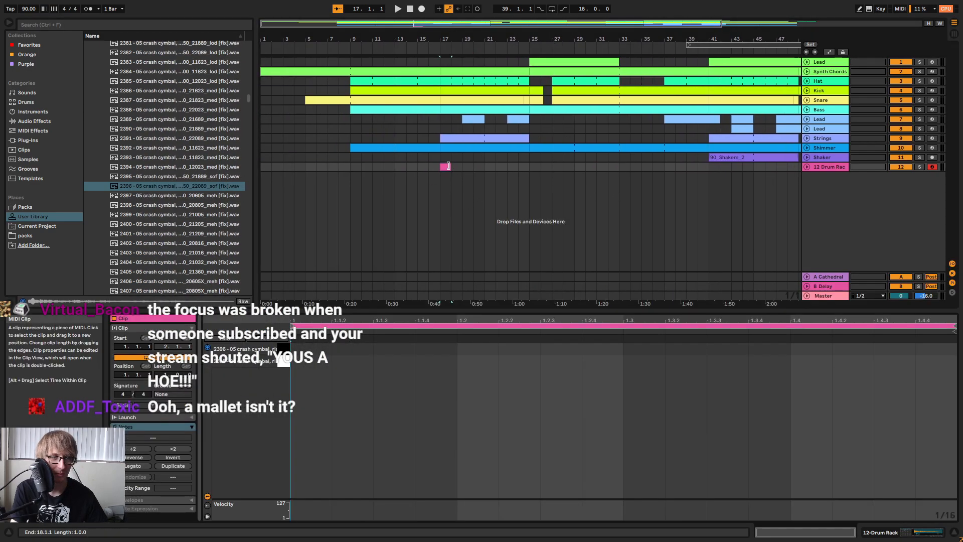
{"action": "left_click", "coordinate": [311, 361]}
In Session View, raise Send A on the Drum Rack track to feed the Cathedral reverb.
{"action": "key", "text": "Tab"}
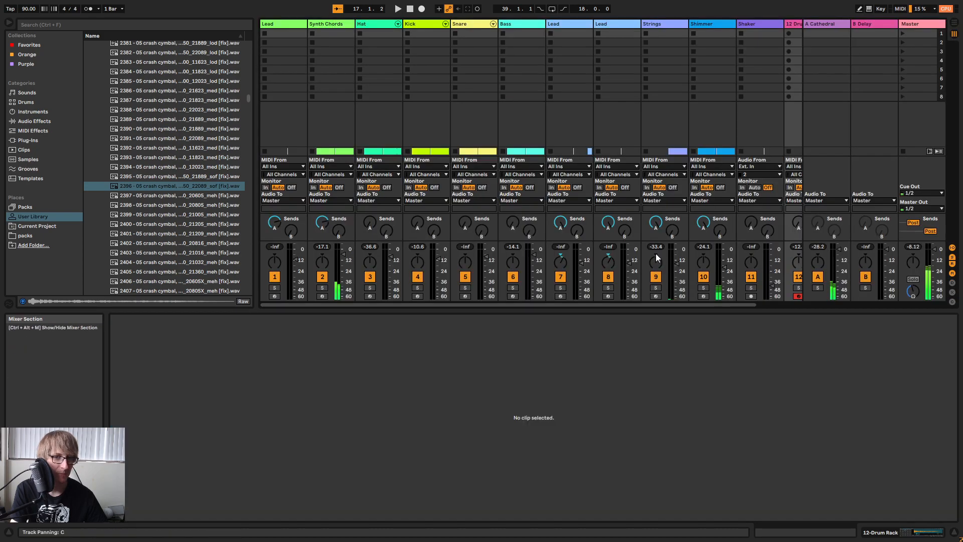
{"action": "scroll", "coordinate": [741, 301], "scroll_direction": "left", "scroll_amount": 1}
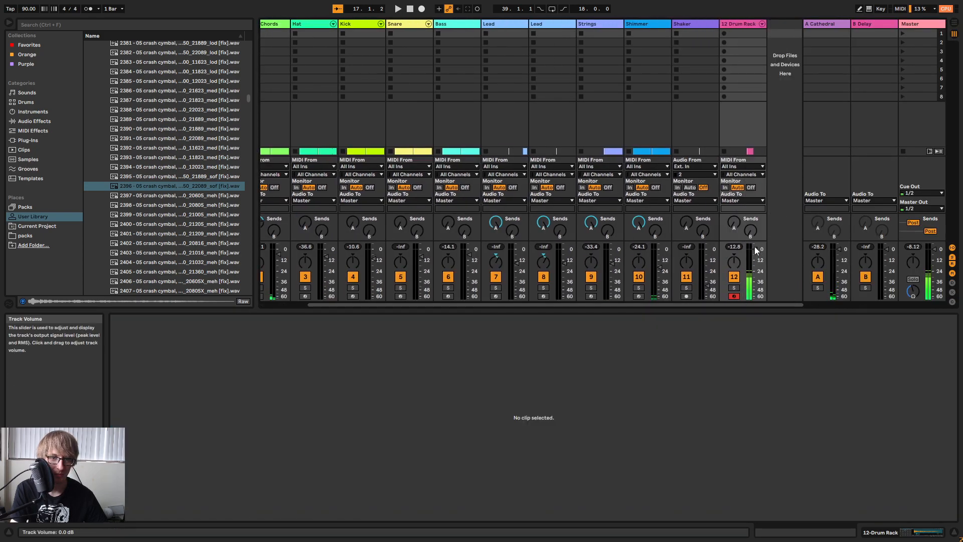
{"action": "left_click_drag", "start_coordinate": [736, 220], "coordinate": [736, 201]}
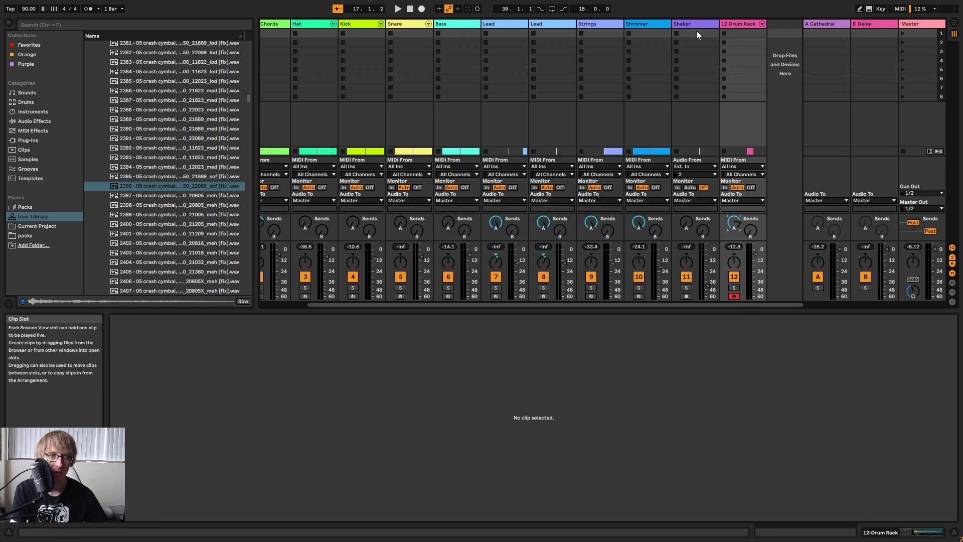
Rename the Drum Rack track as Crash.
{"action": "left_click", "coordinate": [736, 25]}
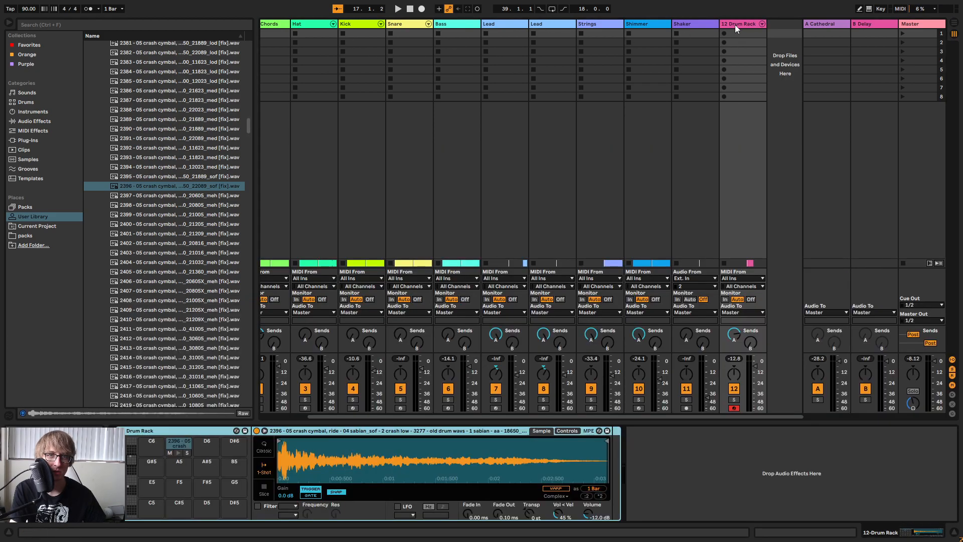
{"action": "right_click", "coordinate": [736, 25]}
{"action": "left_click", "coordinate": [757, 66]}
{"action": "type", "text": "C"}
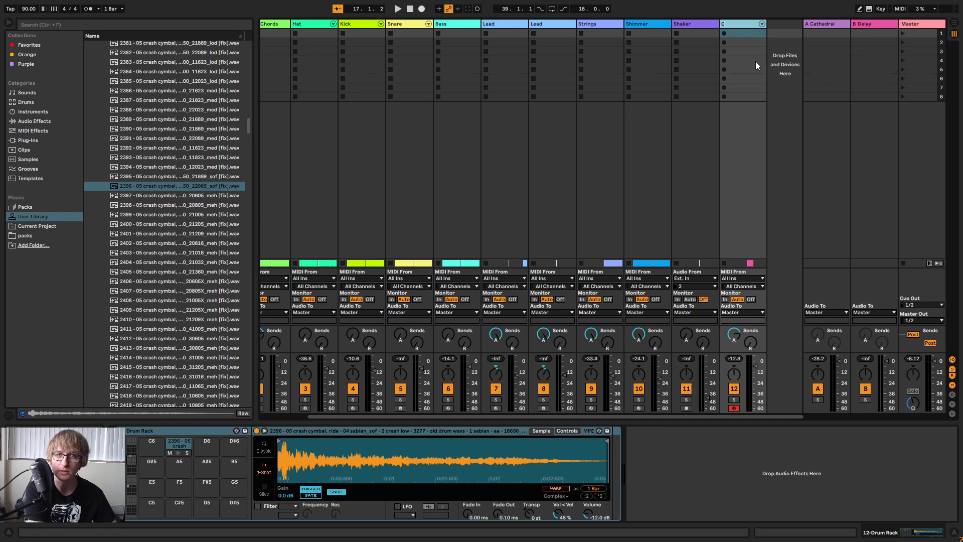
{"action": "type", "text": "rash"}
{"action": "key", "text": "Return"}
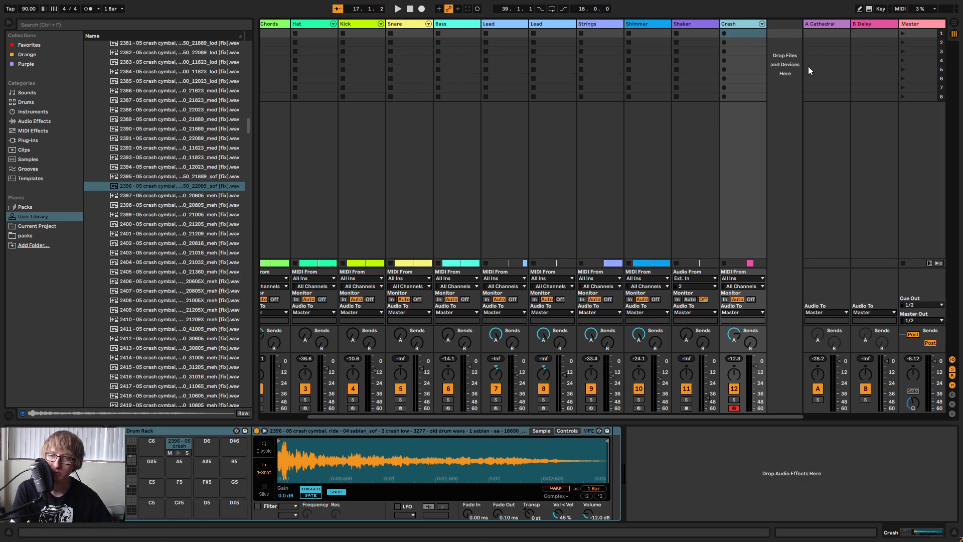
{"action": "left_click", "coordinate": [799, 145]}
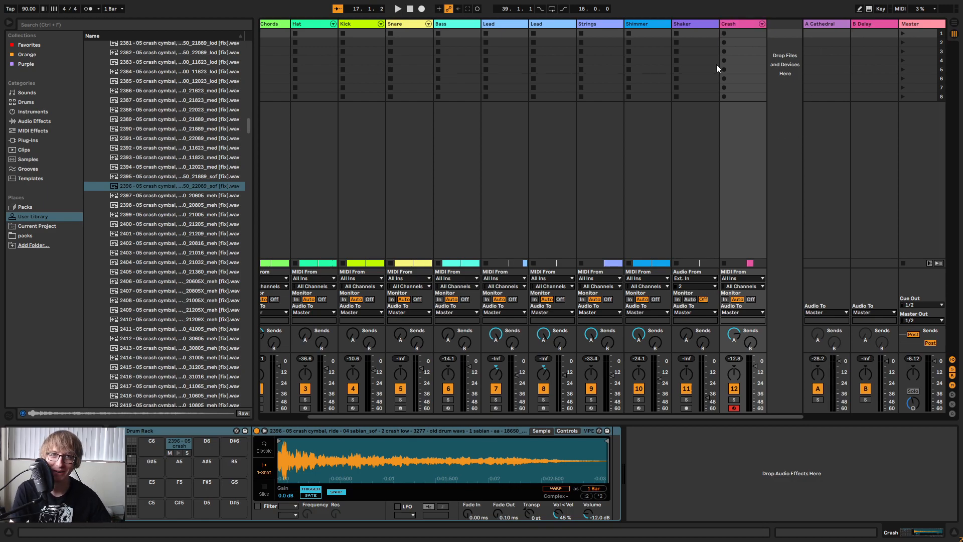
Return to Arrangement View and load the Cymbal EQ 1 preset from EQ Eight's Drums presets onto the Crash track.
{"action": "left_click", "coordinate": [739, 24]}
{"action": "key", "text": "Tab"}
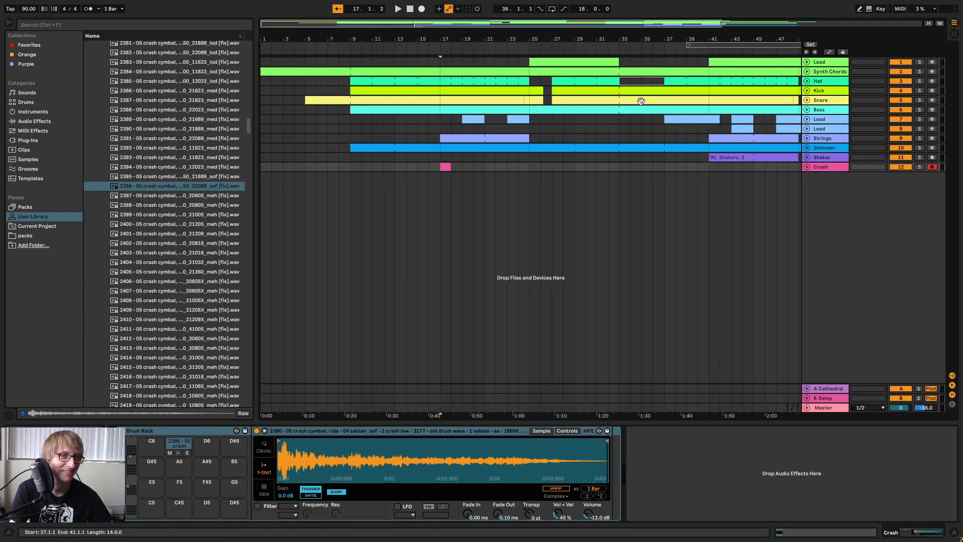
{"action": "left_click", "coordinate": [720, 167]}
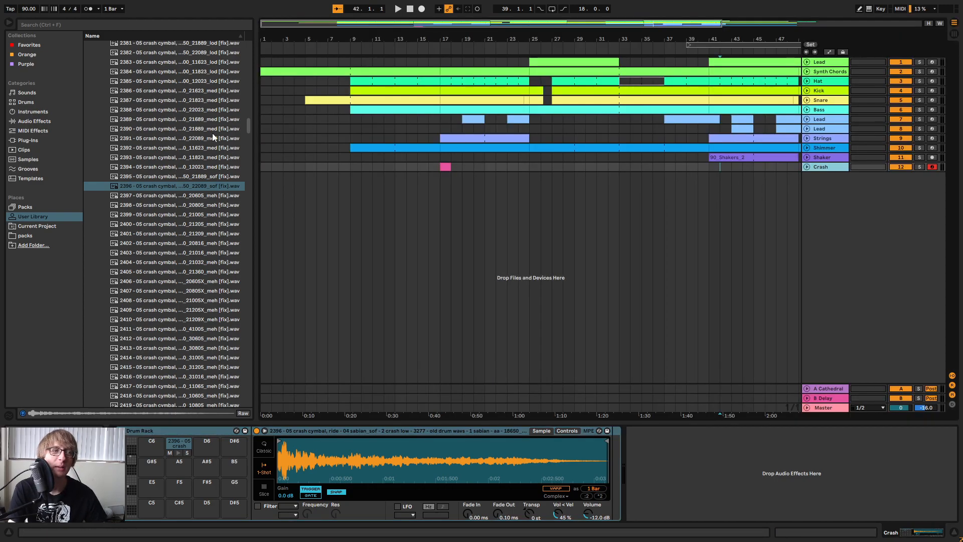
{"action": "left_click", "coordinate": [38, 132]}
{"action": "left_click", "coordinate": [39, 120]}
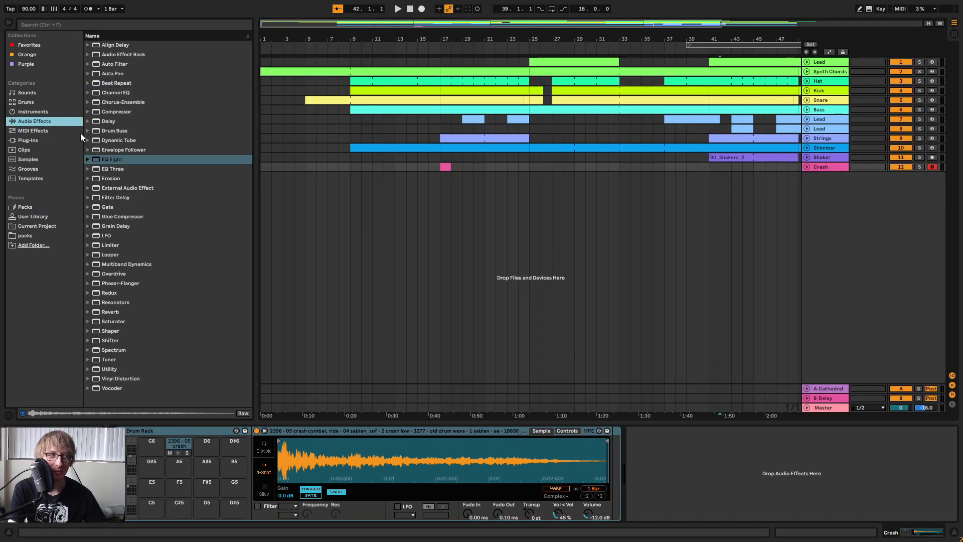
{"action": "left_click", "coordinate": [88, 159]}
{"action": "left_click", "coordinate": [126, 186]}
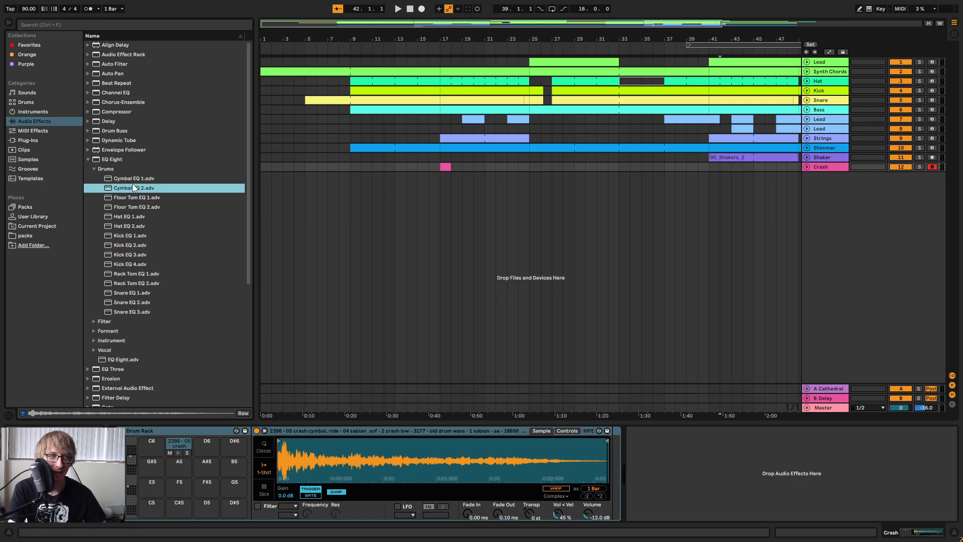
{"action": "left_click", "coordinate": [138, 178]}
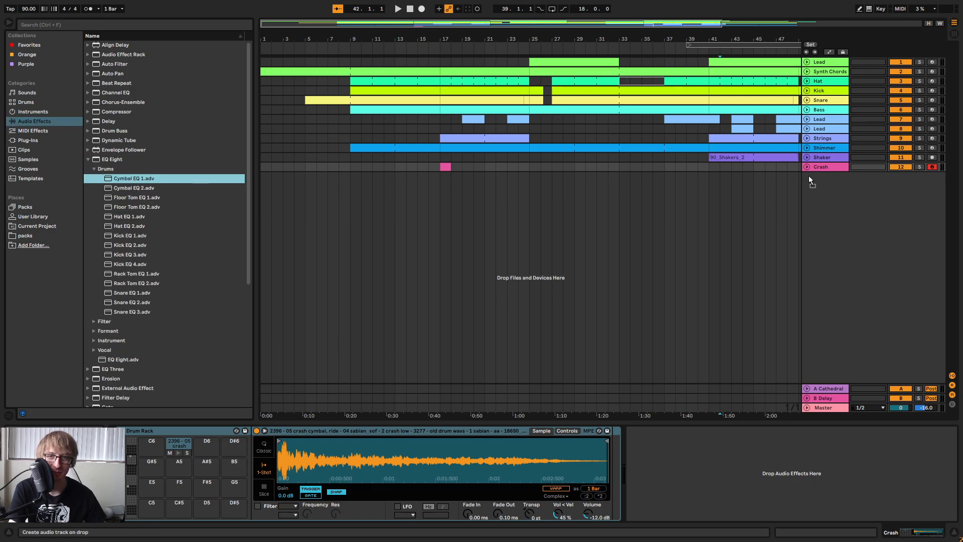
{"action": "left_click_drag", "start_coordinate": [828, 171], "coordinate": [827, 170]}
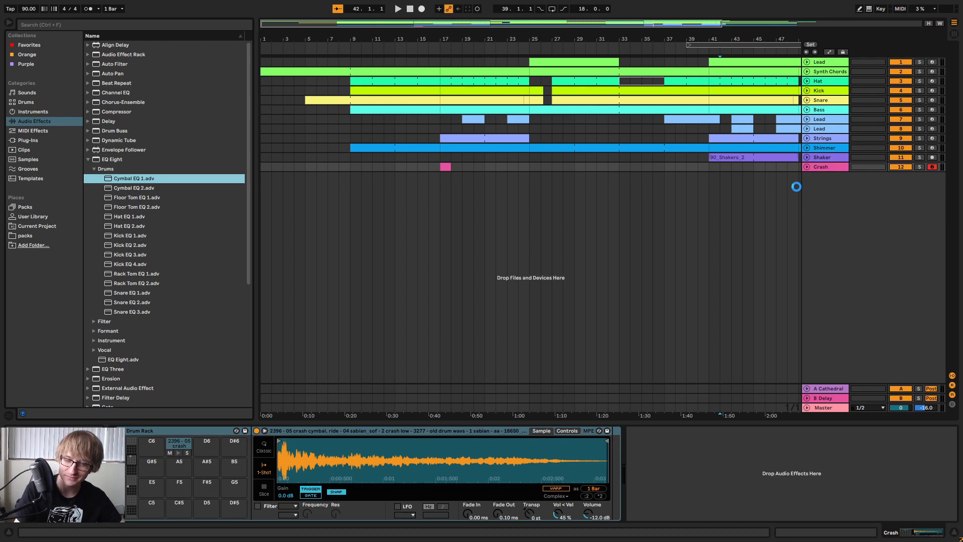
Solo the Crash track, audition its clip at bar 17, and unsolo the track.
{"action": "left_click", "coordinate": [473, 217]}
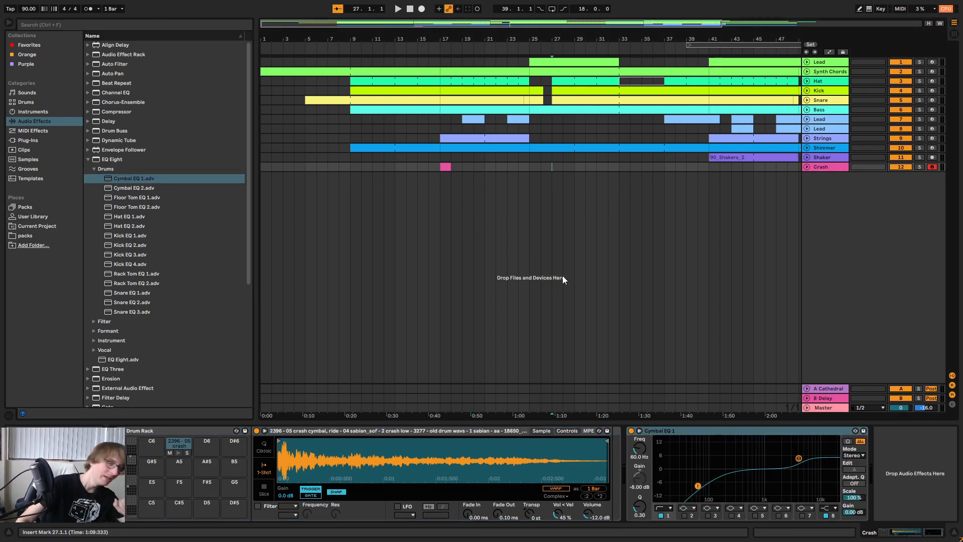
{"action": "left_click", "coordinate": [445, 165]}
{"action": "key", "text": "space"}
{"action": "key", "text": "space"}
{"action": "left_click_drag", "start_coordinate": [619, 167], "coordinate": [609, 167]}
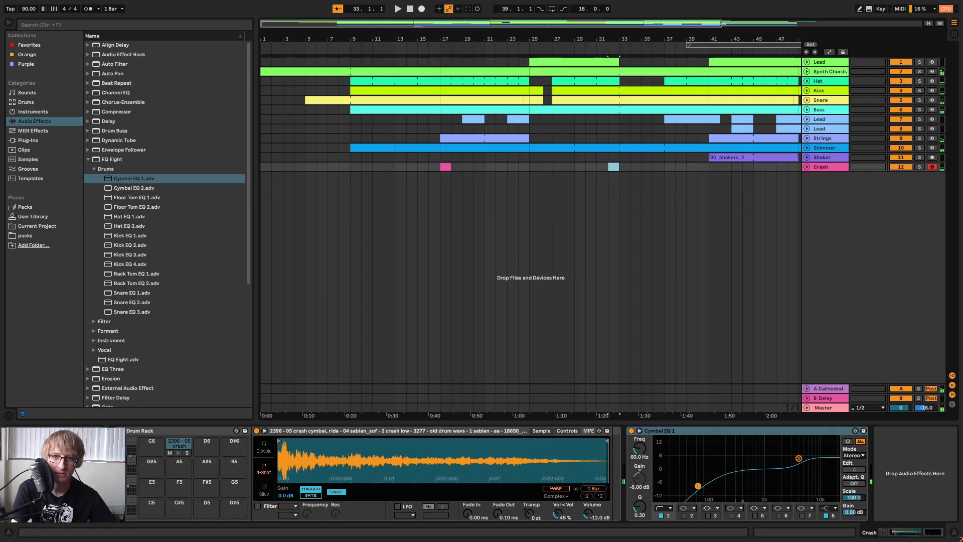
{"action": "left_click", "coordinate": [917, 167]}
{"action": "key", "text": "Left"}
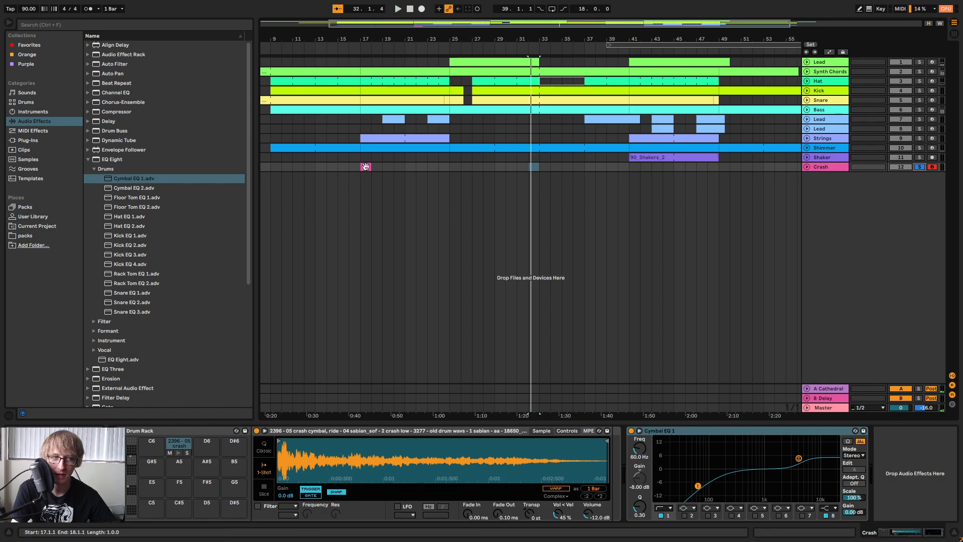
{"action": "scroll", "coordinate": [526, 191], "scroll_direction": "left", "scroll_amount": 4}
{"action": "key", "text": "space"}
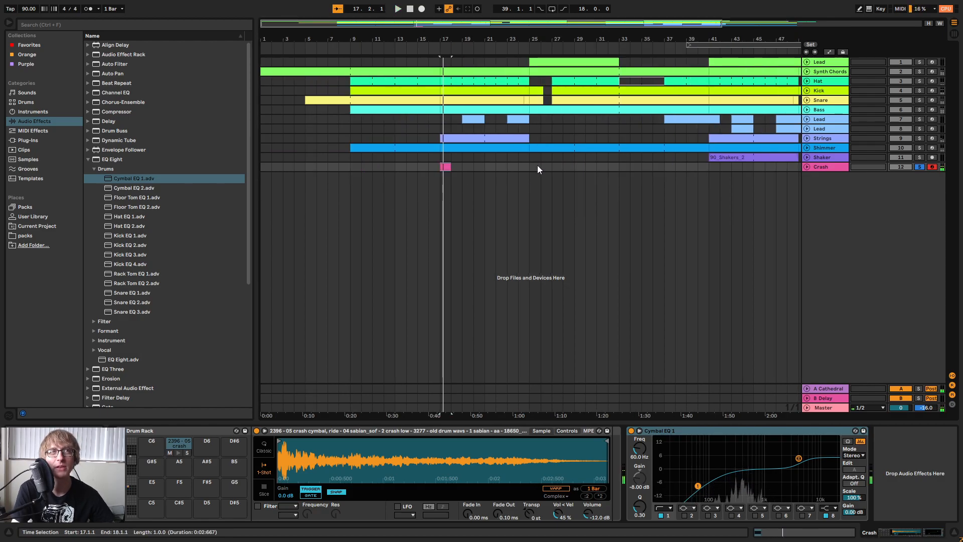
{"action": "key", "text": "space"}
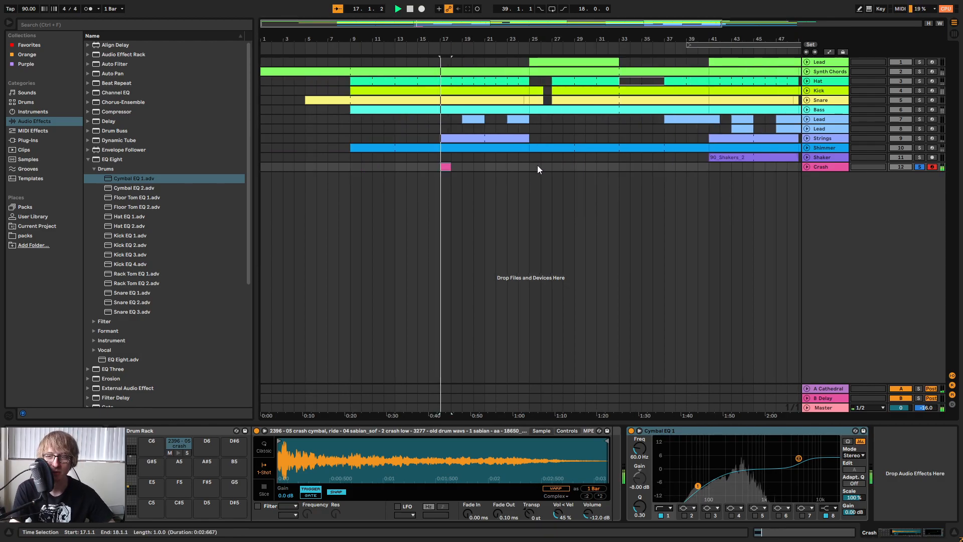
{"action": "left_click", "coordinate": [918, 167]}
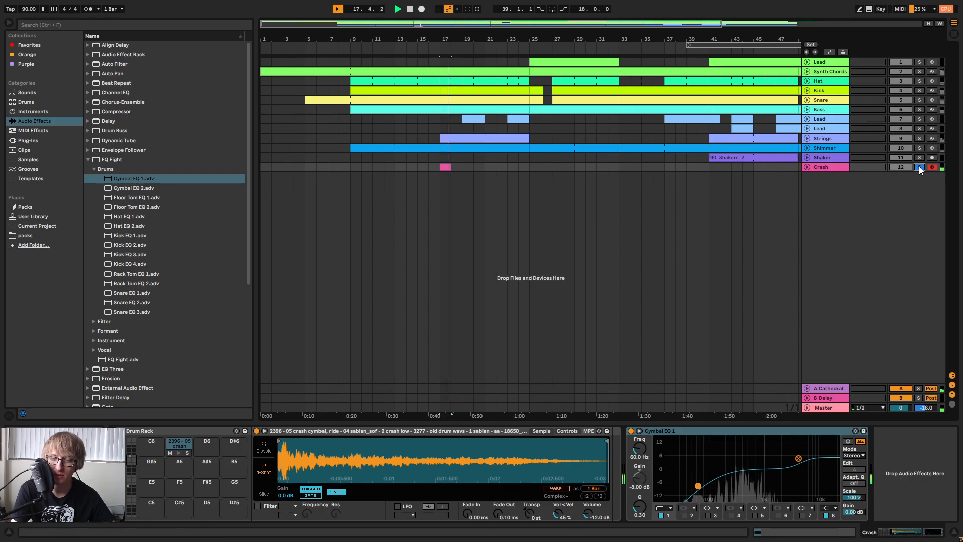
Open the bar 17 Crash clip, move its note to the 2396 crash cymbal pad, and play back the transition.
{"action": "left_click", "coordinate": [442, 179]}
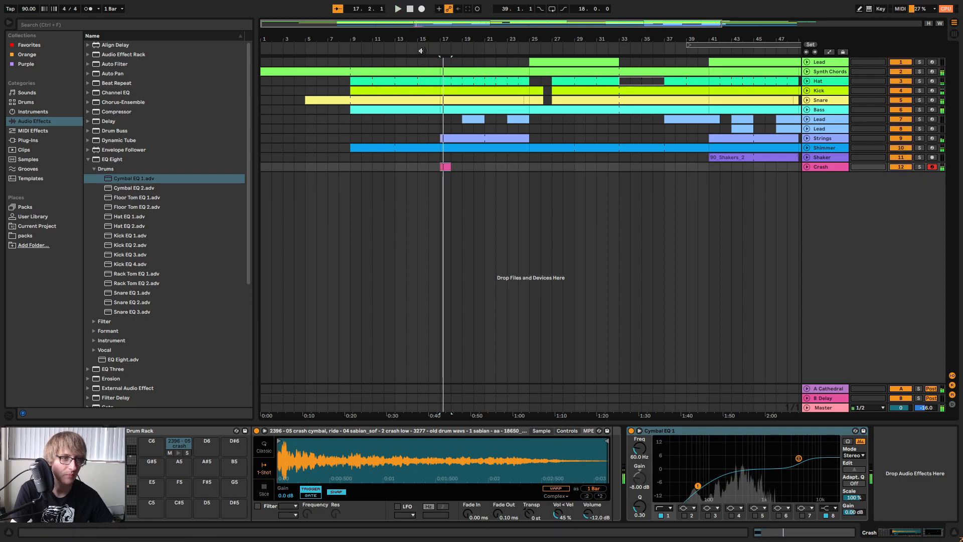
{"action": "left_click", "coordinate": [420, 53]}
{"action": "key", "text": "space"}
{"action": "double_click", "coordinate": [446, 167]}
{"action": "left_click", "coordinate": [312, 361]}
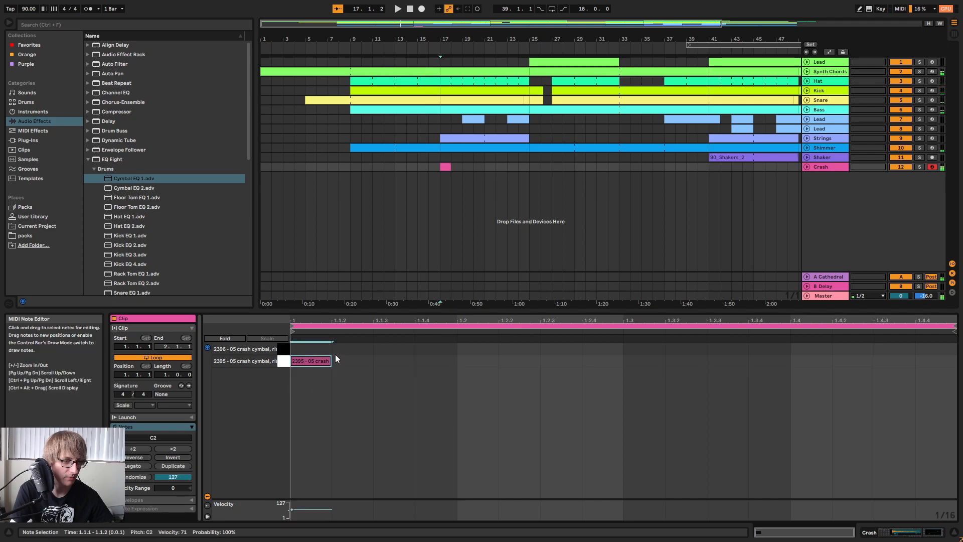
{"action": "key", "text": "Up"}
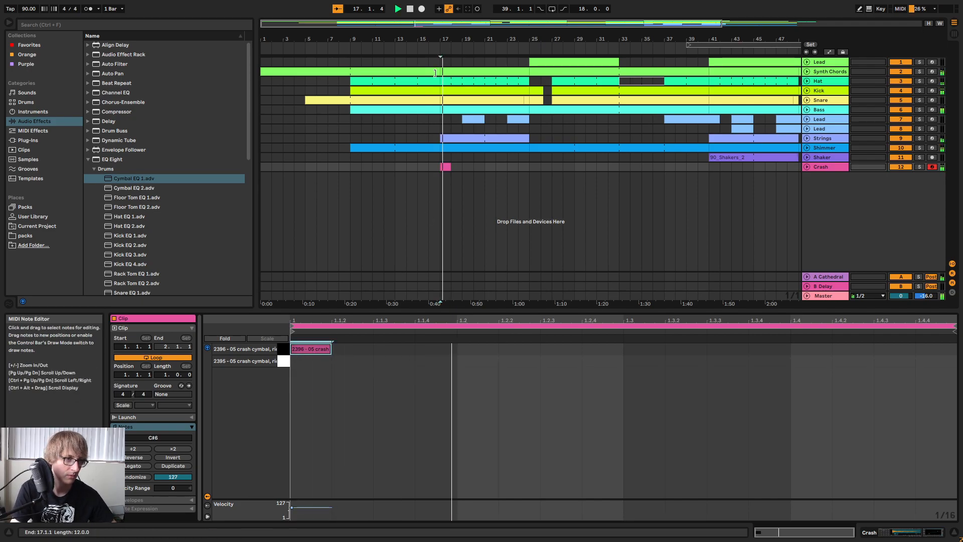
{"action": "left_click", "coordinate": [429, 50]}
Set the Crash track's volume to -4.0 dB in Session View, checking the level against playback around bar 17.
{"action": "key", "text": "Tab"}
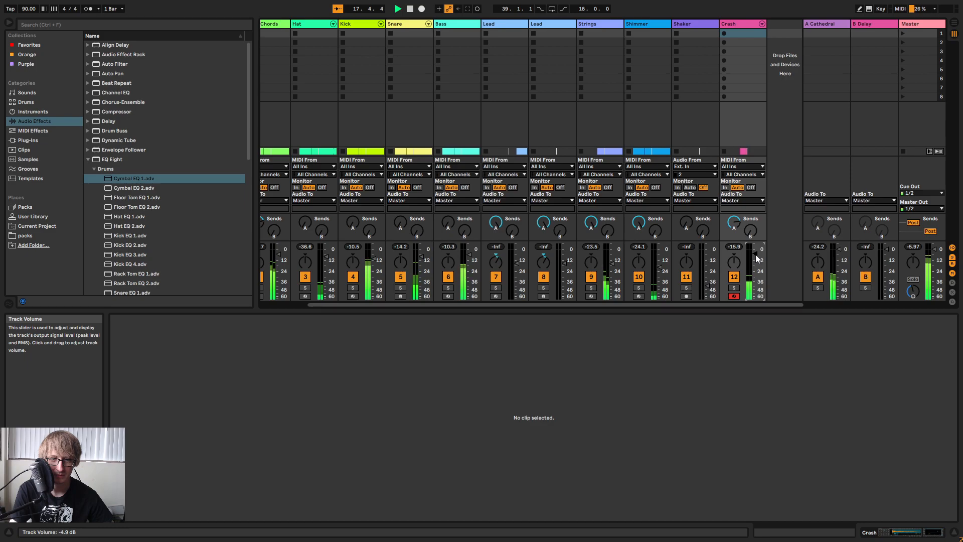
{"action": "key", "text": "Tab"}
{"action": "left_click", "coordinate": [415, 51]}
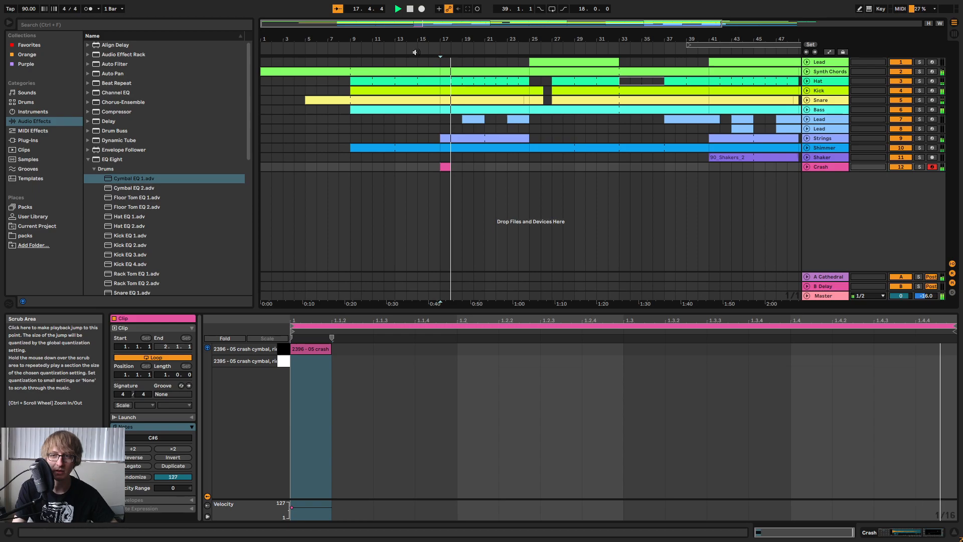
{"action": "left_click", "coordinate": [507, 167]}
{"action": "left_click", "coordinate": [446, 167]}
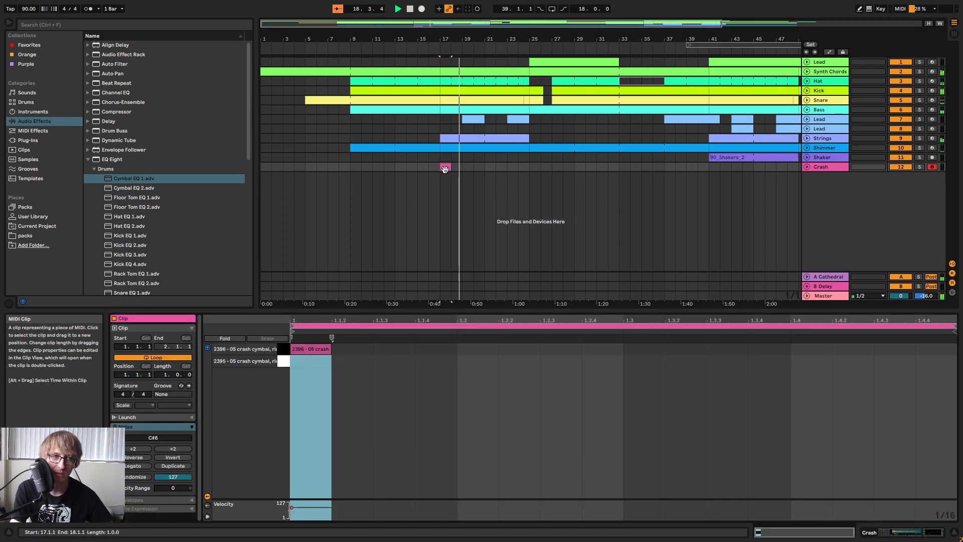
{"action": "key", "text": "Tab"}
{"action": "left_click_drag", "start_coordinate": [754, 254], "coordinate": [754, 253]}
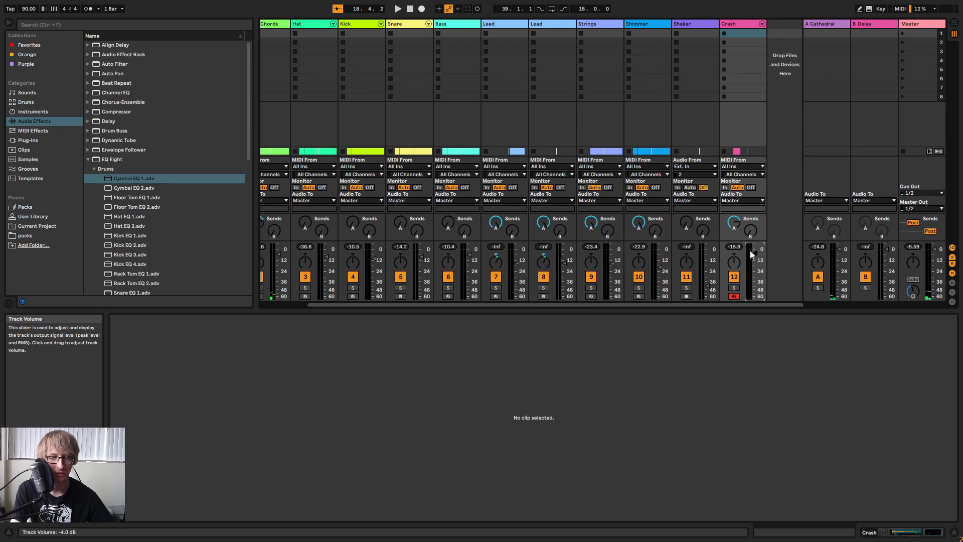
{"action": "key", "text": "Tab"}
{"action": "left_click", "coordinate": [425, 52]}
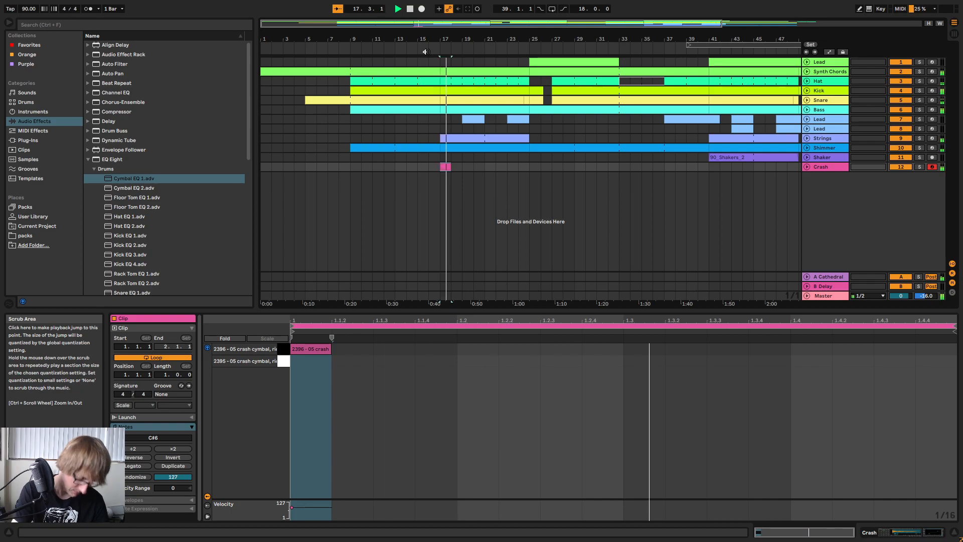
Copy the Crash clip from bar 17 and paste it at bar 41 on the same track.
{"action": "left_click", "coordinate": [496, 167]}
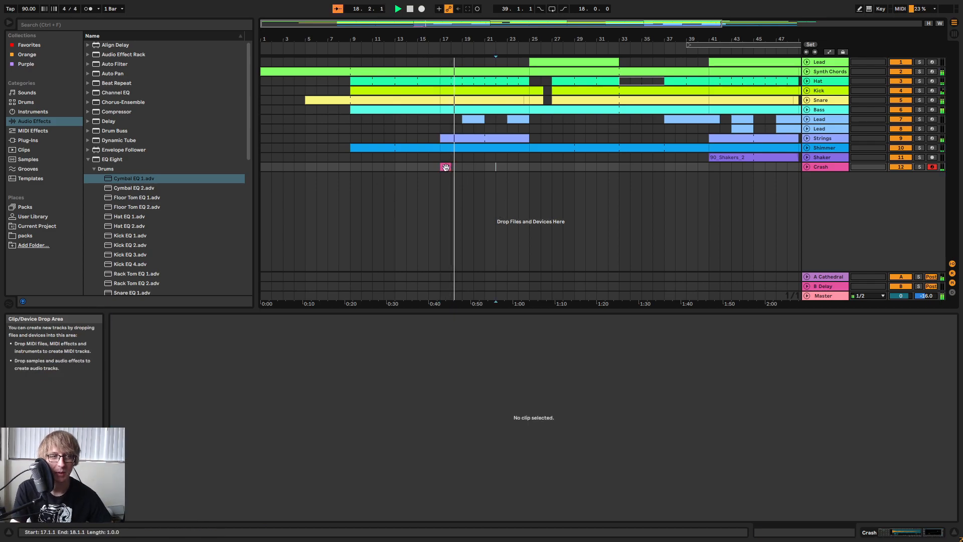
{"action": "left_click", "coordinate": [446, 168]}
{"action": "left_click_drag", "start_coordinate": [678, 38], "coordinate": [574, 39]}
{"action": "left_click", "coordinate": [606, 169]}
{"action": "key", "text": "ctrl+v"}
{"action": "left_click", "coordinate": [484, 168]}
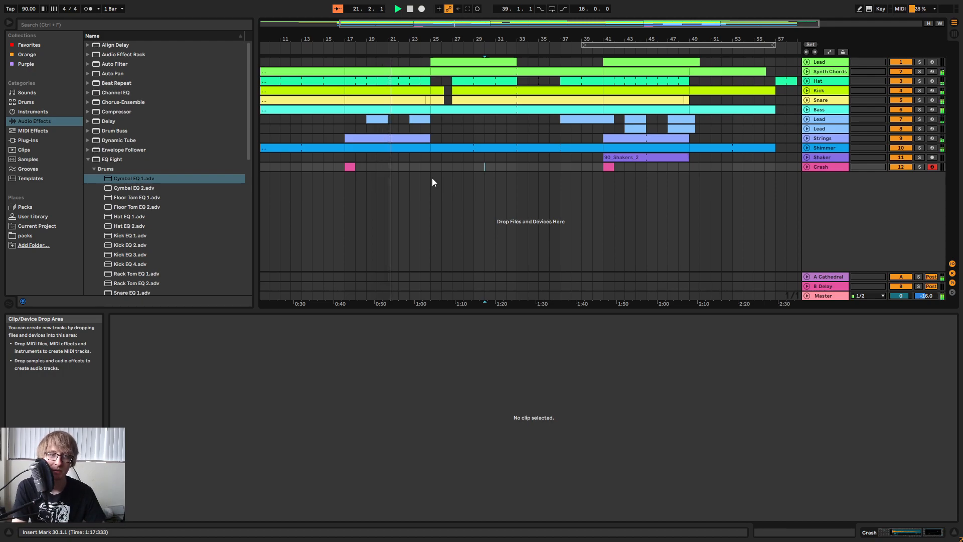
{"action": "left_click", "coordinate": [564, 170]}
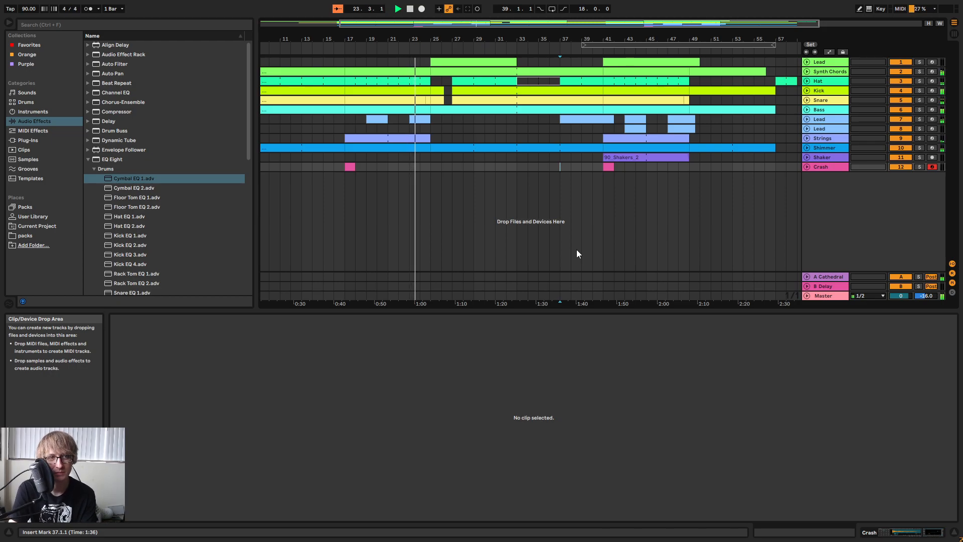
{"action": "left_click", "coordinate": [427, 170]}
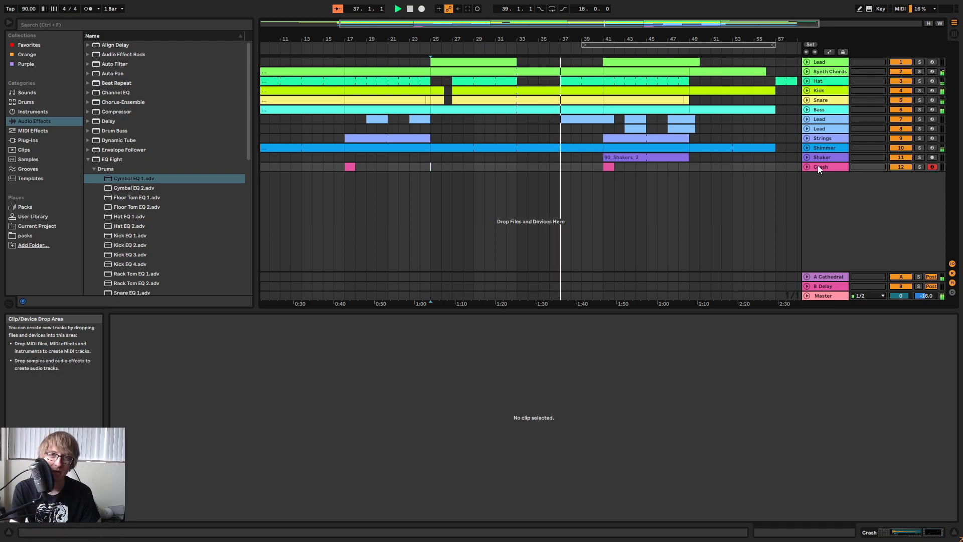
Inspect the ShaperBox 2 filter on the Master track during playback, then close its window.
{"action": "left_click", "coordinate": [823, 278]}
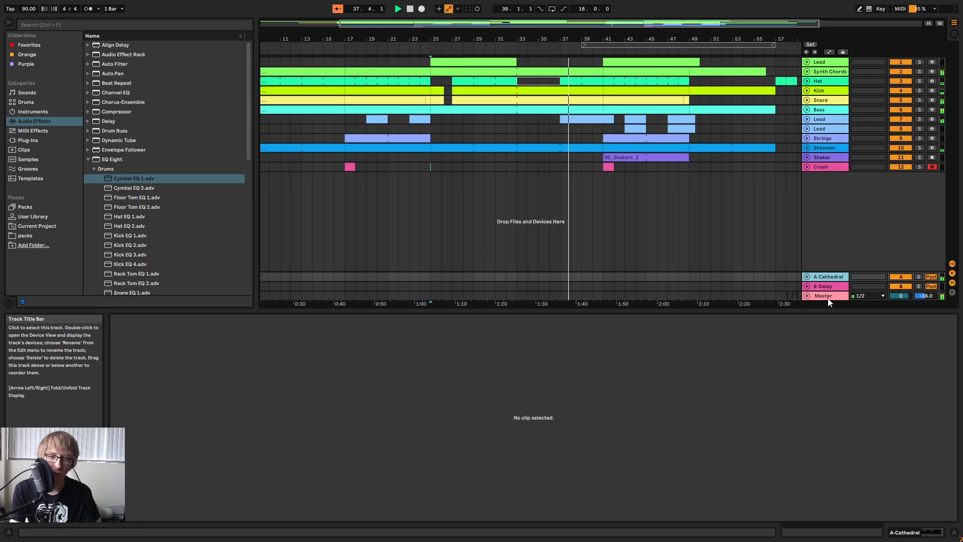
{"action": "double_click", "coordinate": [828, 297]}
{"action": "left_click", "coordinate": [137, 431]}
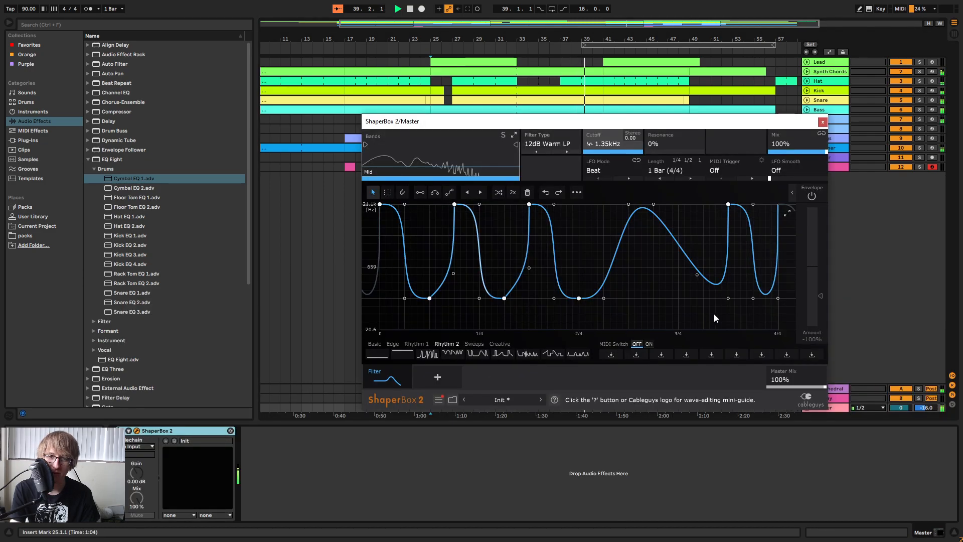
{"action": "left_click", "coordinate": [823, 123]}
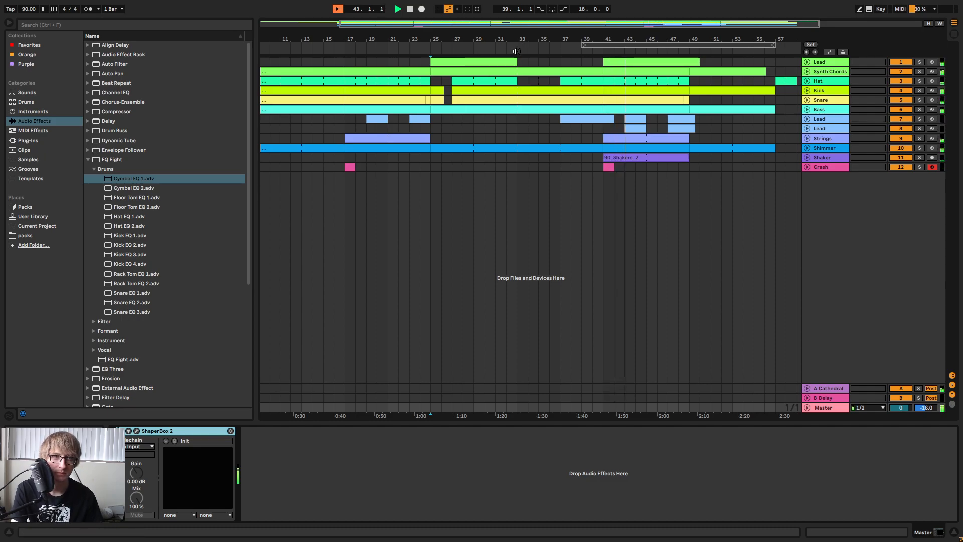
Play back the arrangement leading into the section at bar 41.
{"action": "left_click_drag", "start_coordinate": [623, 42], "coordinate": [537, 37]}
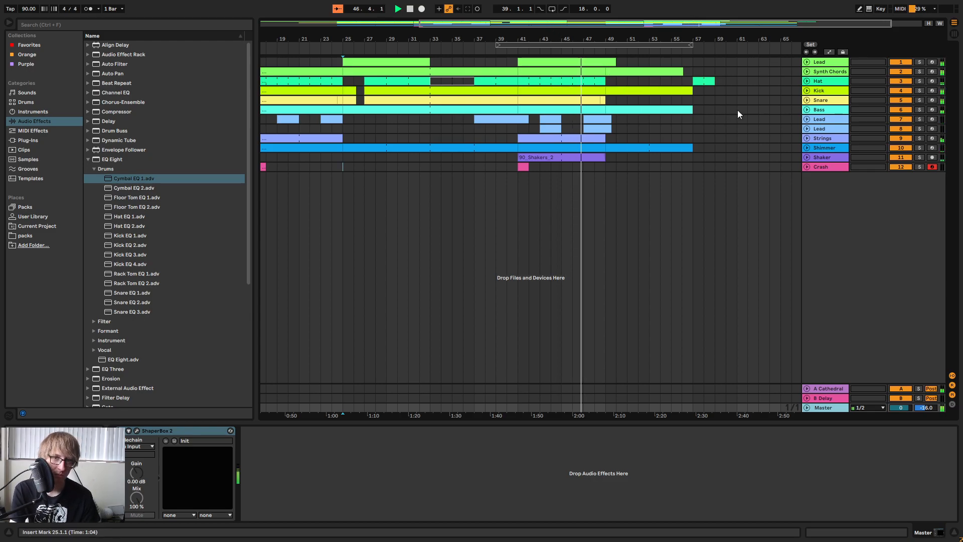
{"action": "left_click", "coordinate": [726, 100]}
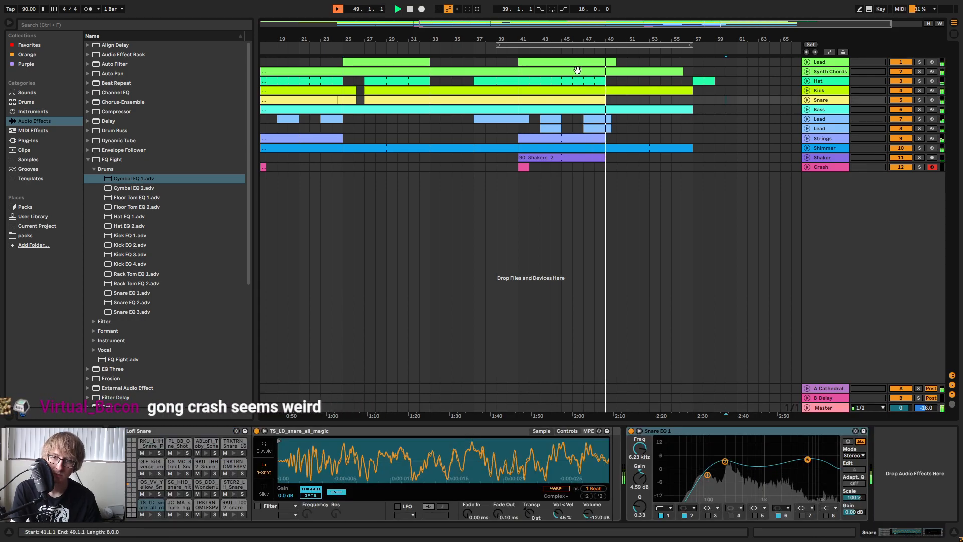
{"action": "left_click", "coordinate": [509, 51]}
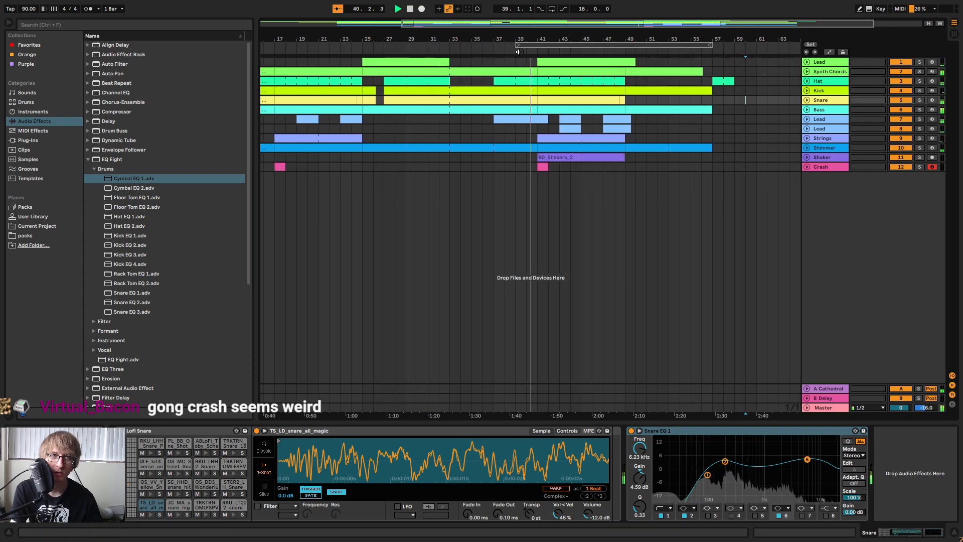
Solo the Crash track, audition its clip at bar 41 repeatedly, and unsolo the track.
{"action": "left_click", "coordinate": [603, 167]}
{"action": "key", "text": "space"}
{"action": "left_click", "coordinate": [921, 167]}
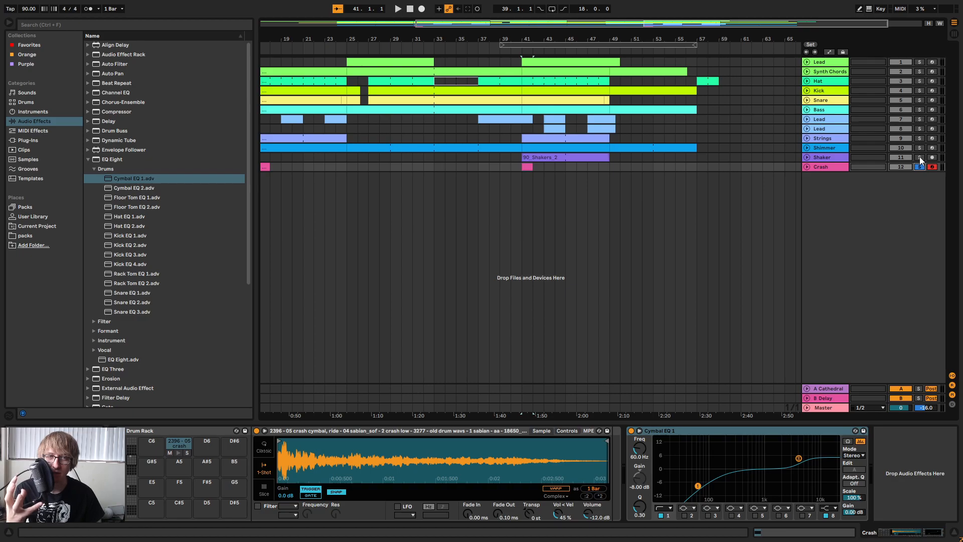
{"action": "key", "text": "space"}
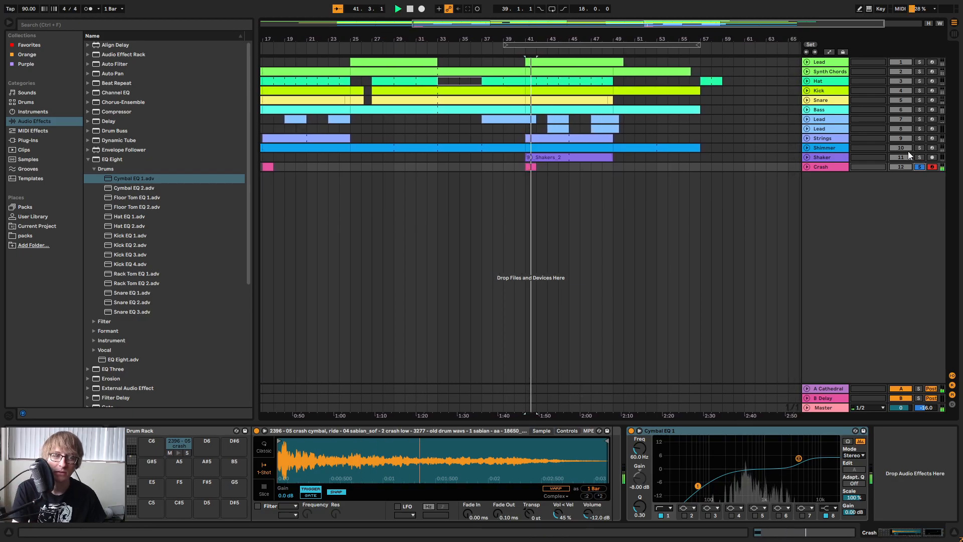
{"action": "key", "text": "space"}
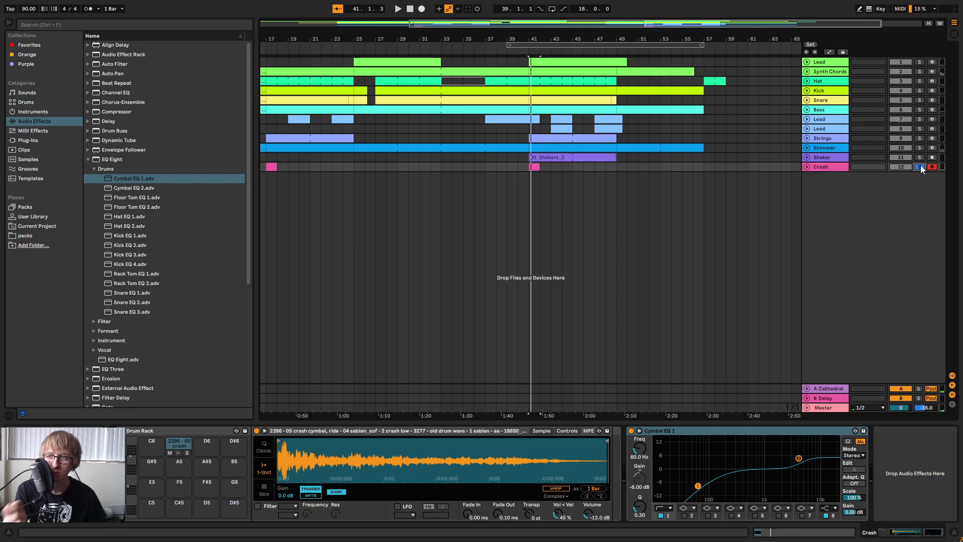
{"action": "key", "text": "space"}
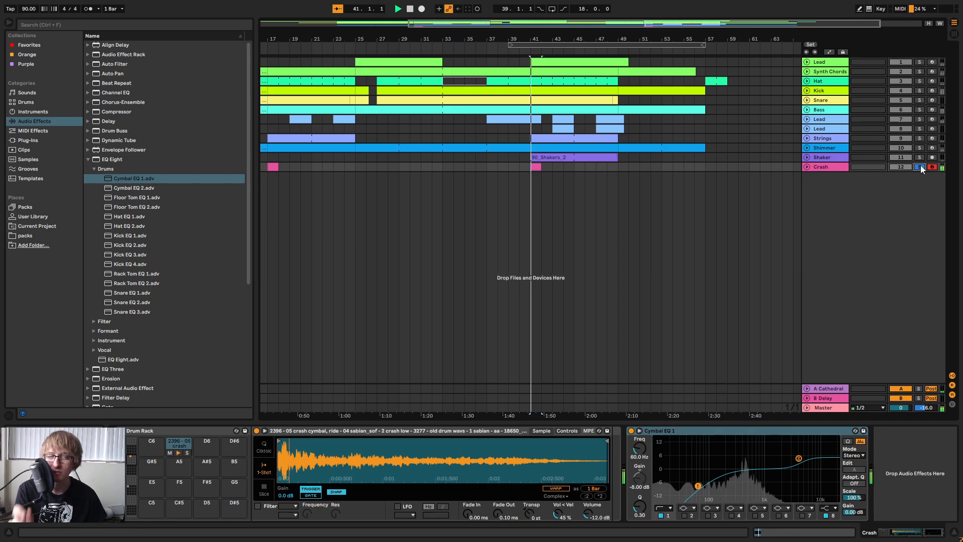
{"action": "left_click", "coordinate": [920, 166]}
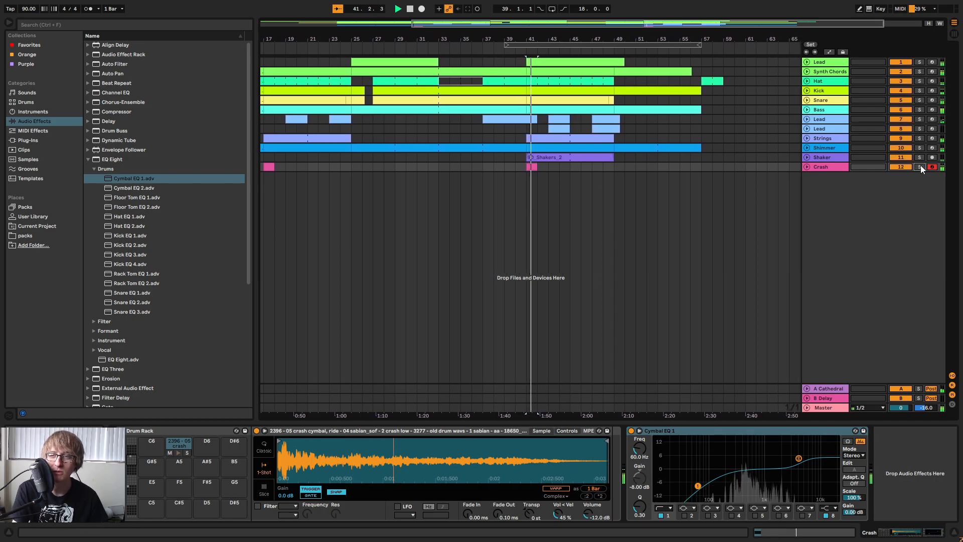
Play back the section around bar 41 with the crash in the full mix.
{"action": "left_click", "coordinate": [515, 53]}
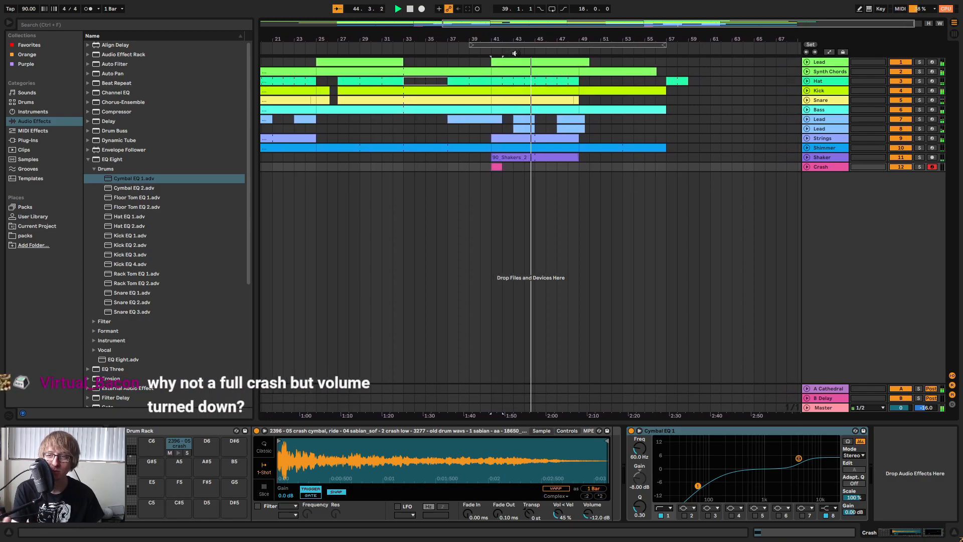
{"action": "left_click", "coordinate": [618, 231]}
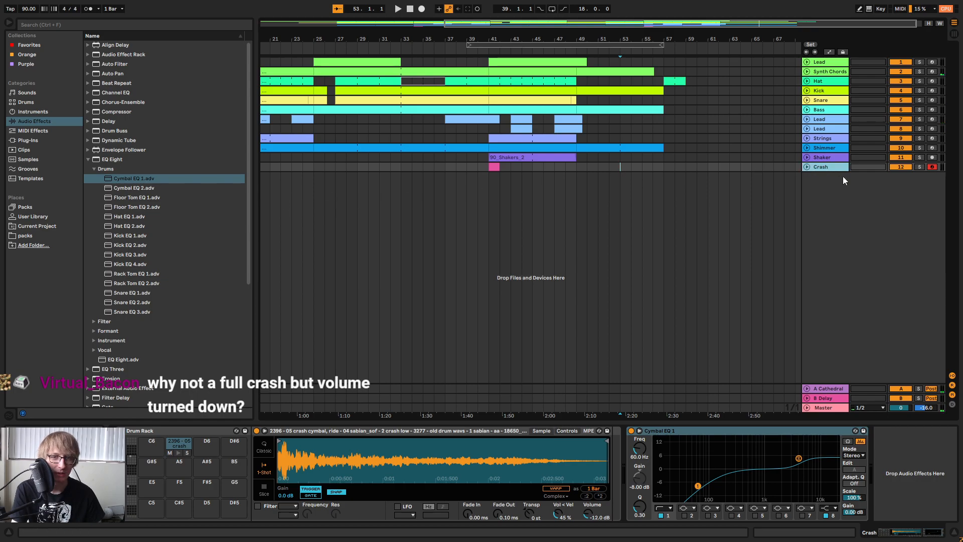
Duplicate the Crash track and delete the clips at bars 17 and 41 from the copy.
{"action": "right_click", "coordinate": [823, 167]}
{"action": "left_click", "coordinate": [792, 207]}
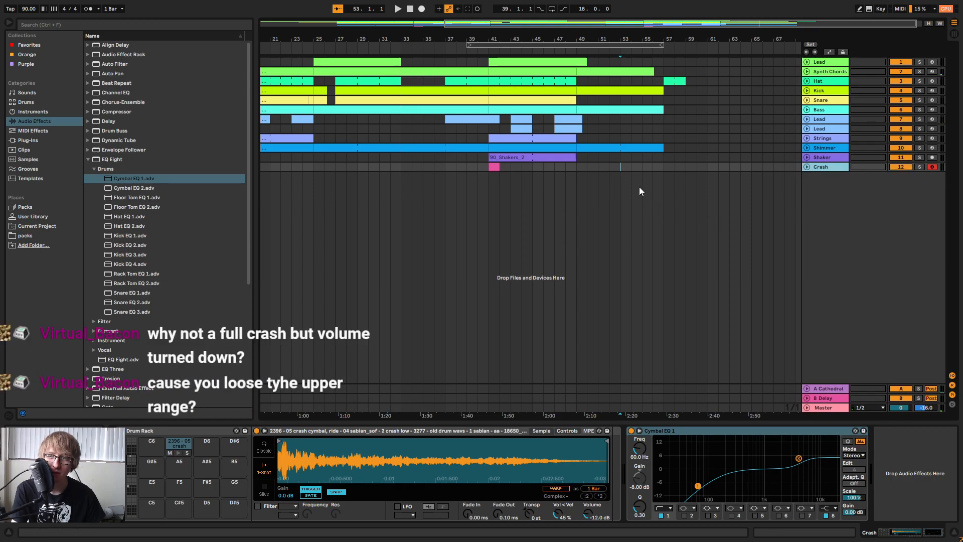
{"action": "key", "text": "ctrl+d"}
{"action": "left_click_drag", "start_coordinate": [592, 40], "coordinate": [593, 22]}
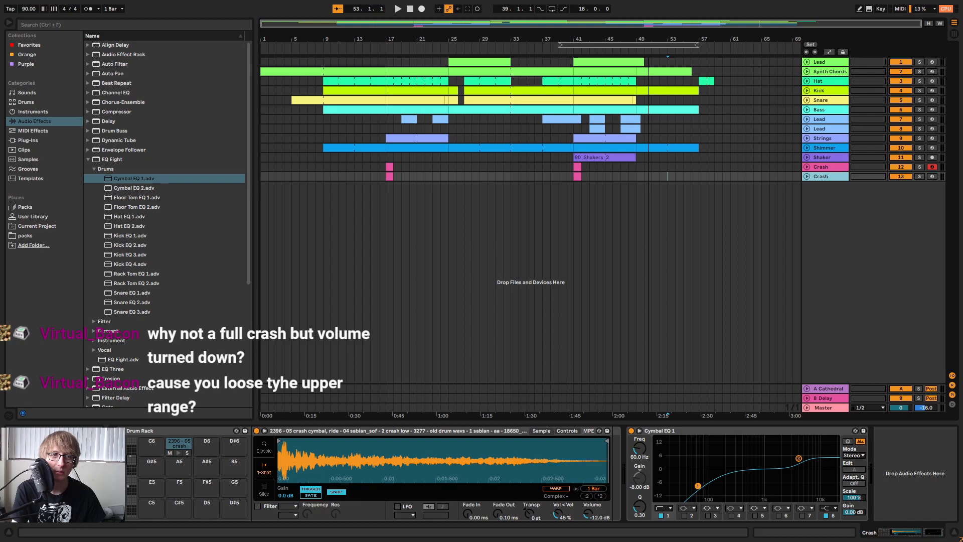
{"action": "left_click_drag", "start_coordinate": [596, 187], "coordinate": [372, 189]}
{"action": "key", "text": "Delete"}
{"action": "left_click", "coordinate": [737, 177]}
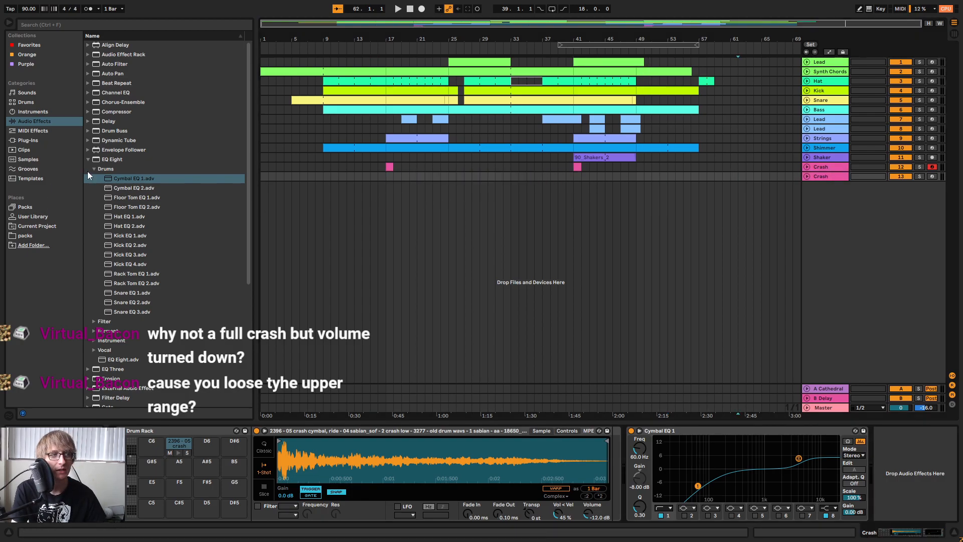
Replace the drum rack on the duplicated Crash track with the Crasho.adg preset from the User Library.
{"action": "left_click", "coordinate": [33, 216]}
{"action": "scroll", "coordinate": [173, 173], "scroll_direction": "up", "scroll_amount": 3}
{"action": "scroll", "coordinate": [182, 173], "scroll_direction": "up", "scroll_amount": 8}
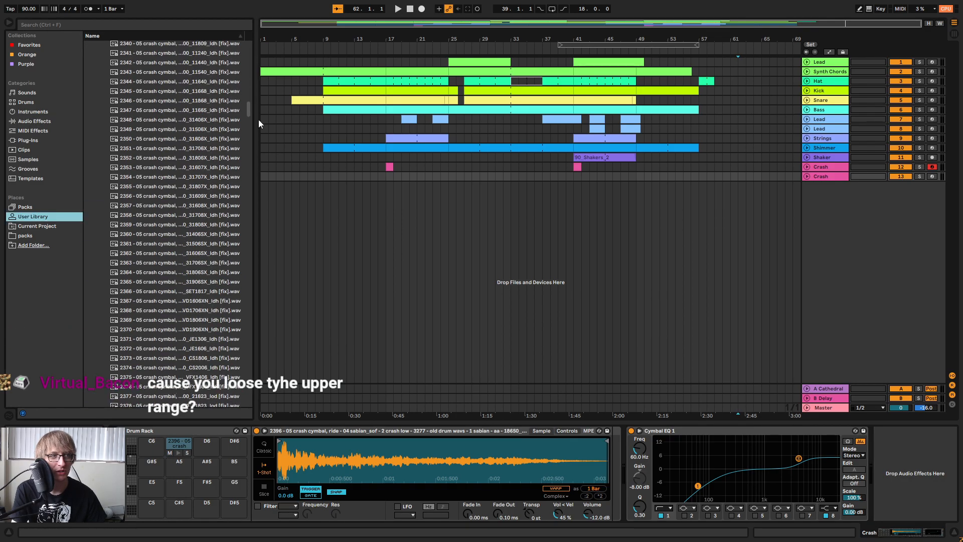
{"action": "left_click_drag", "start_coordinate": [248, 110], "coordinate": [248, 71]}
{"action": "scroll", "coordinate": [171, 137], "scroll_direction": "up", "scroll_amount": 3}
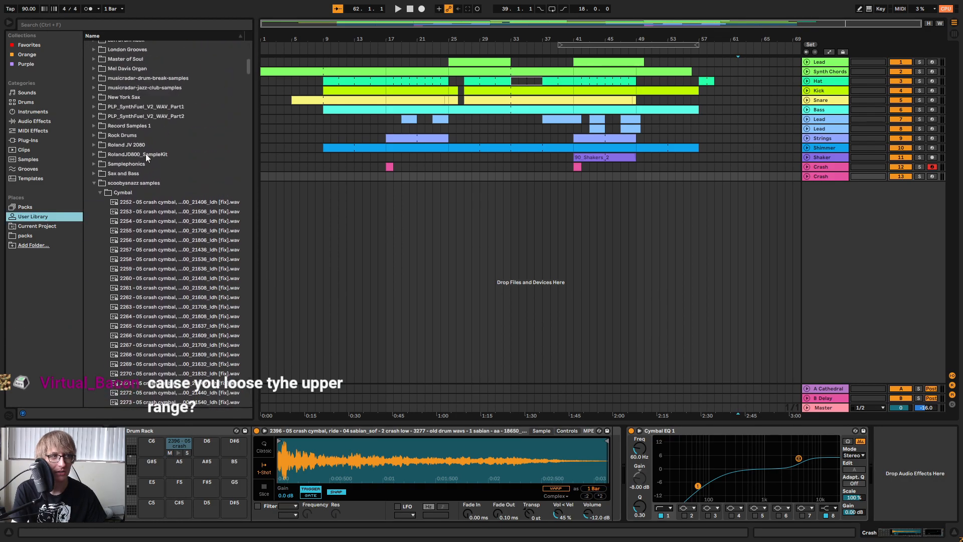
{"action": "left_click", "coordinate": [93, 183]}
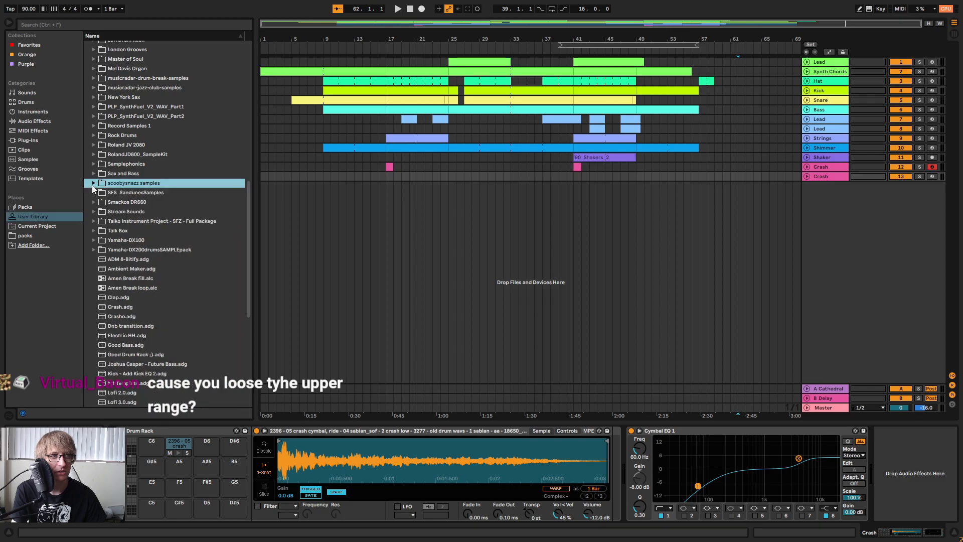
{"action": "left_click", "coordinate": [124, 318]}
{"action": "left_click_drag", "start_coordinate": [134, 321], "coordinate": [737, 233]}
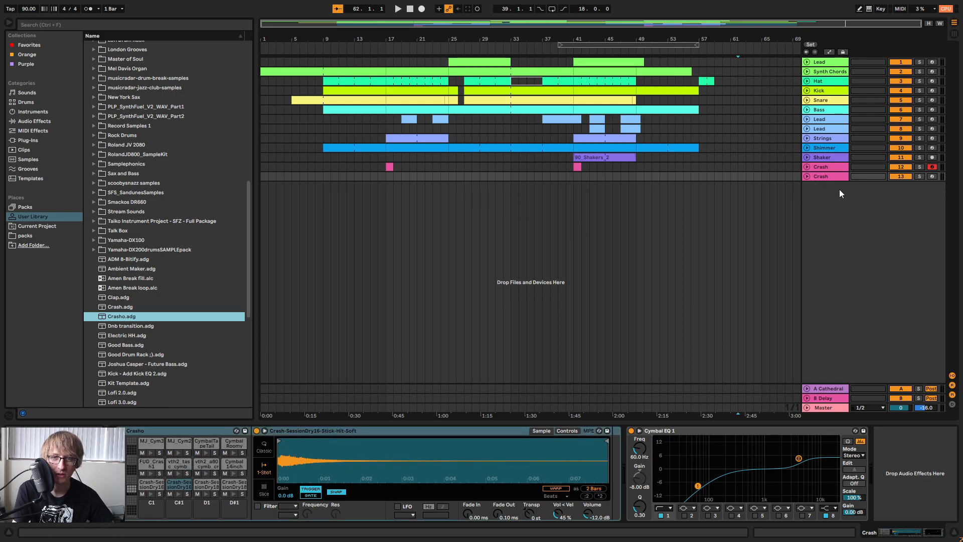
Create a one-bar MIDI clip at bar 41 on the duplicated Crash track and add an MJ_Cym3 note at its start.
{"action": "double_click", "coordinate": [833, 177]}
{"action": "double_click", "coordinate": [573, 178]}
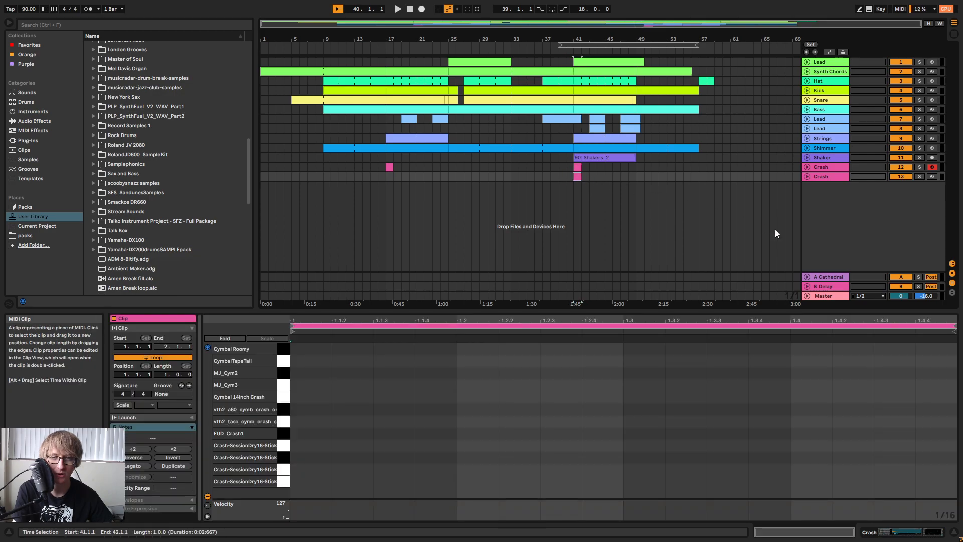
{"action": "key", "text": "Tab"}
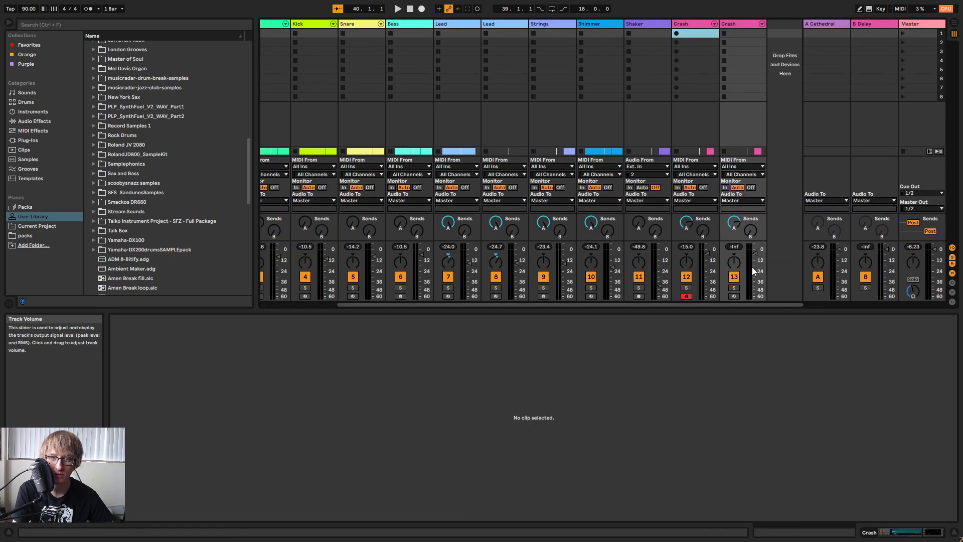
{"action": "key", "text": "Tab"}
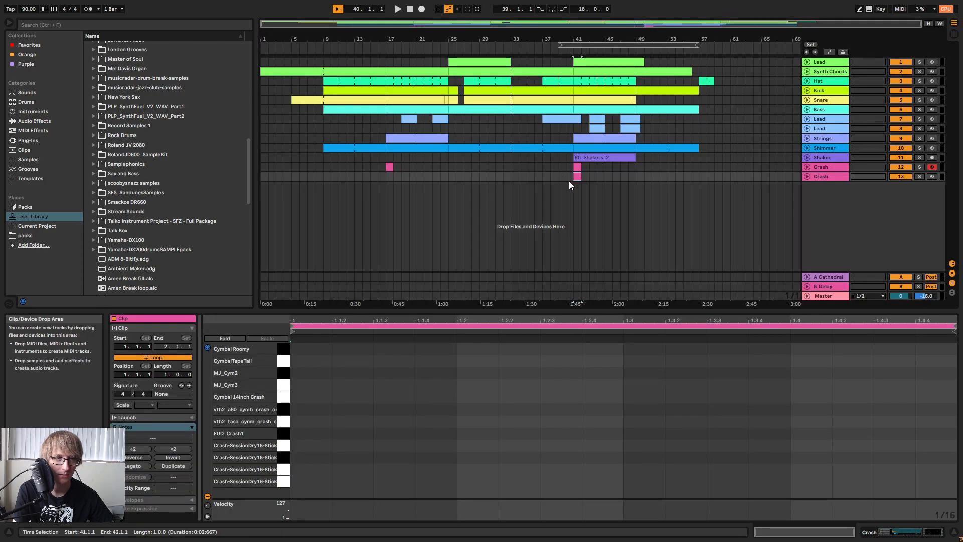
{"action": "left_click", "coordinate": [287, 412]}
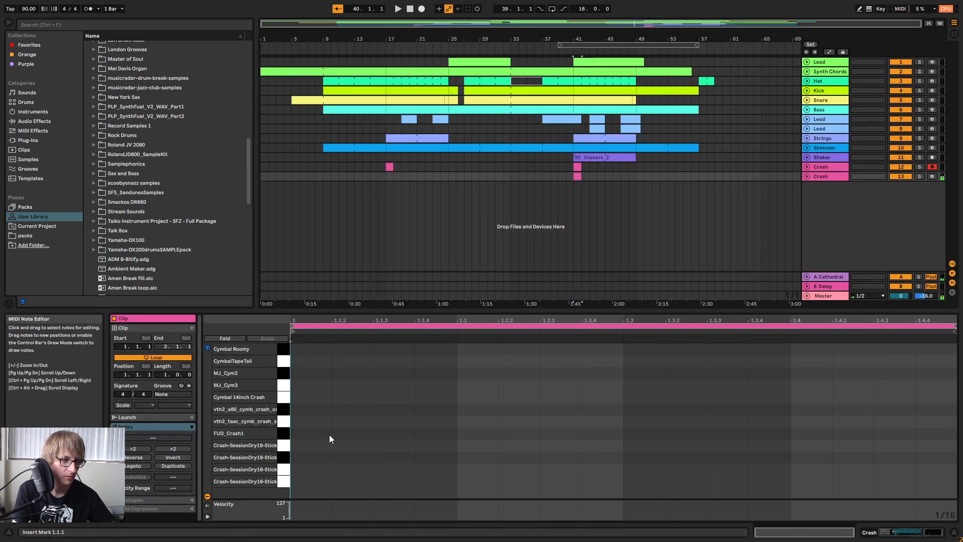
{"action": "left_click", "coordinate": [284, 392]}
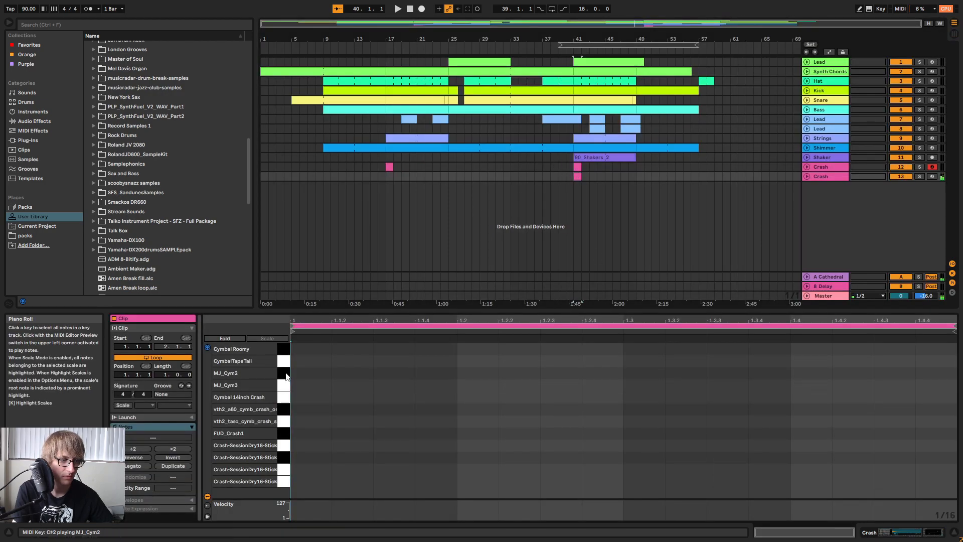
{"action": "double_click", "coordinate": [311, 386]}
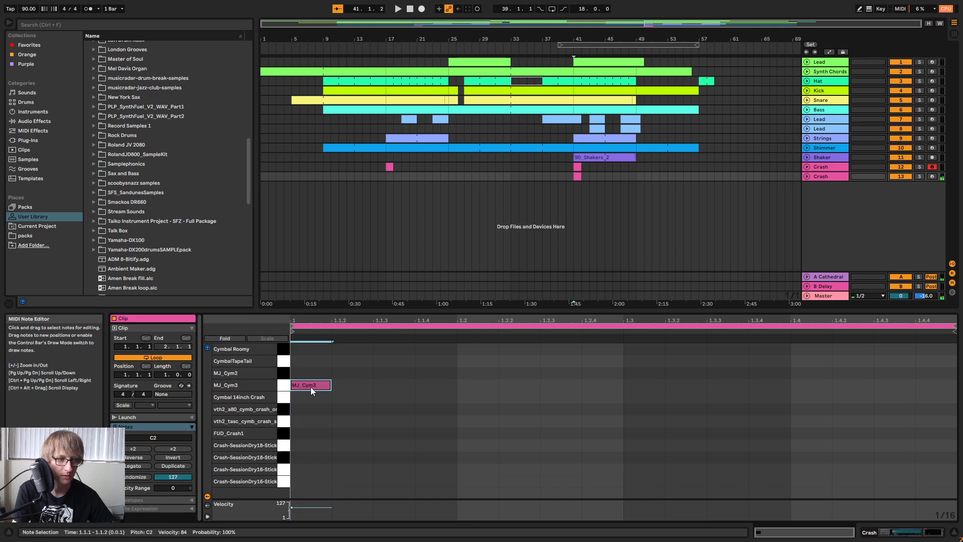
Play back the arrangement from bar 39 with the original Crash track muted.
{"action": "left_click", "coordinate": [550, 176]}
{"action": "left_click_drag", "start_coordinate": [560, 70], "coordinate": [701, 215]}
{"action": "key", "text": "space"}
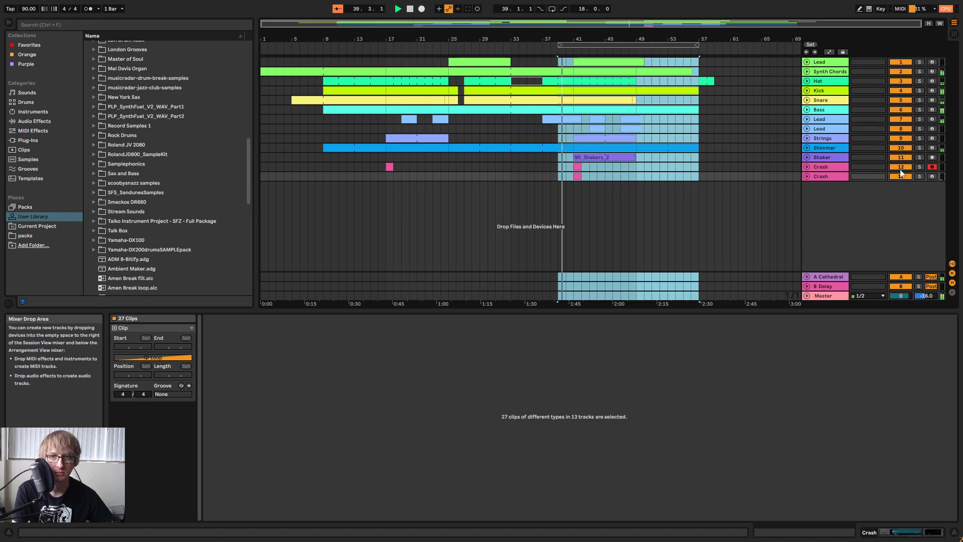
{"action": "left_click", "coordinate": [653, 224]}
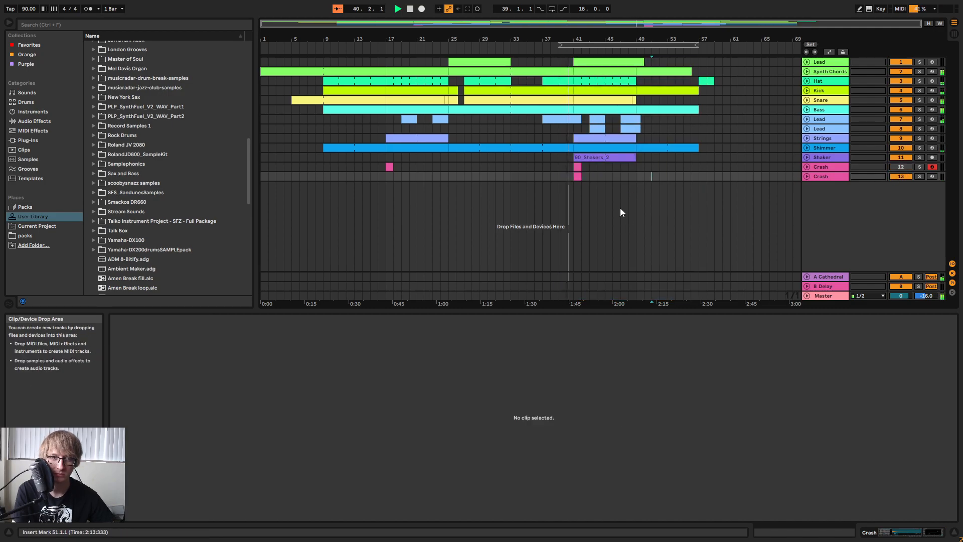
Adjust the duplicated Crash track's volume to about -22.6 dB in the mixer.
{"action": "key", "text": "Tab"}
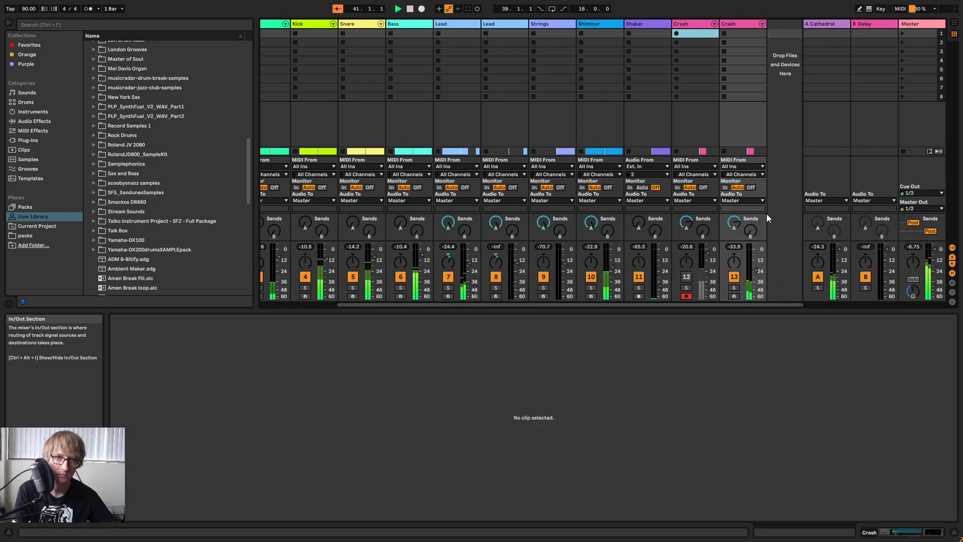
{"action": "left_click", "coordinate": [757, 271]}
{"action": "key", "text": "Tab"}
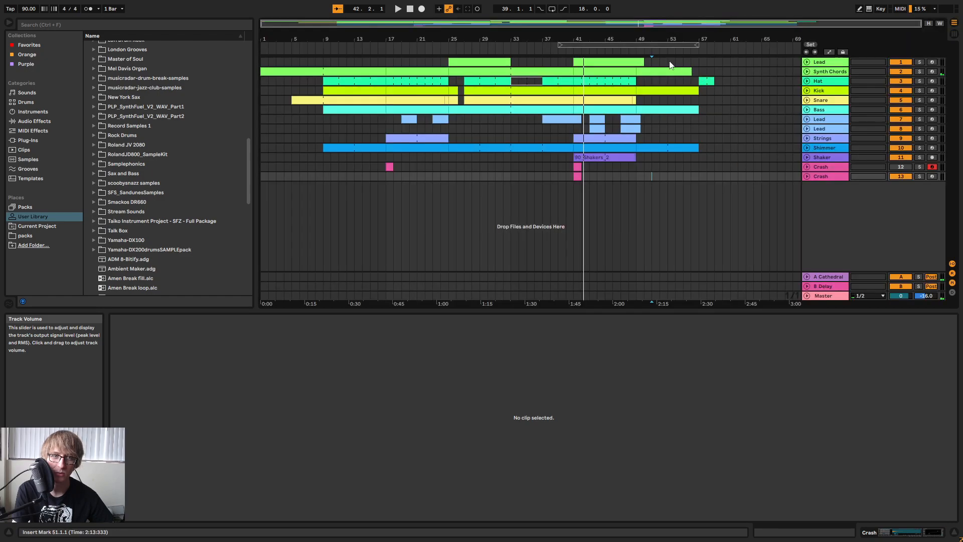
Move the loop region to start at bar 40 and audition the transition with the duplicated Crash track.
{"action": "left_click_drag", "start_coordinate": [576, 46], "coordinate": [584, 47]}
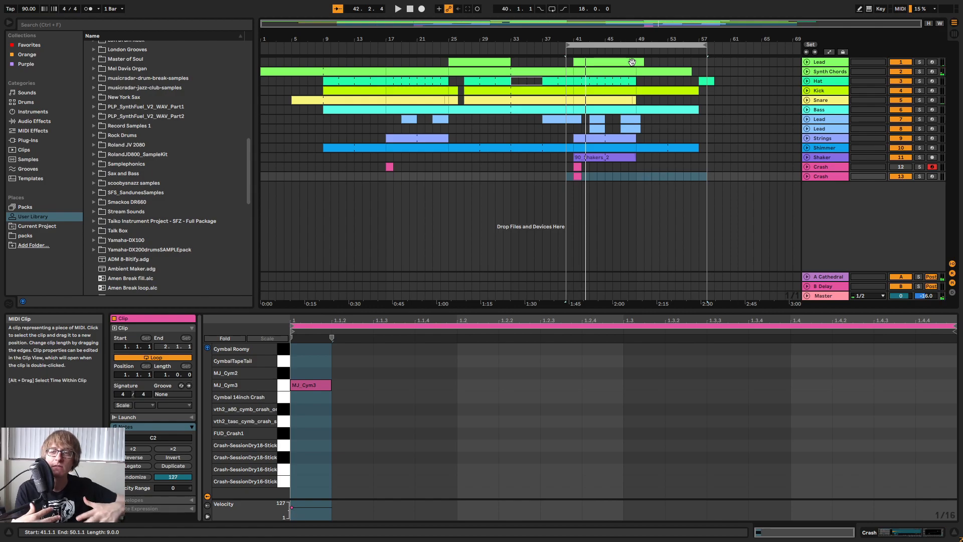
{"action": "left_click", "coordinate": [621, 45]}
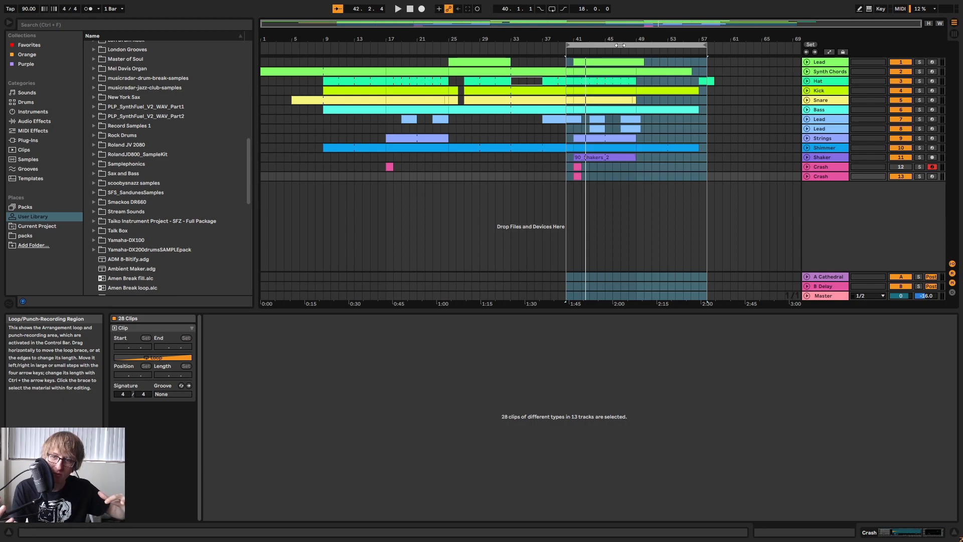
{"action": "left_click", "coordinate": [829, 176]}
{"action": "key", "text": "space"}
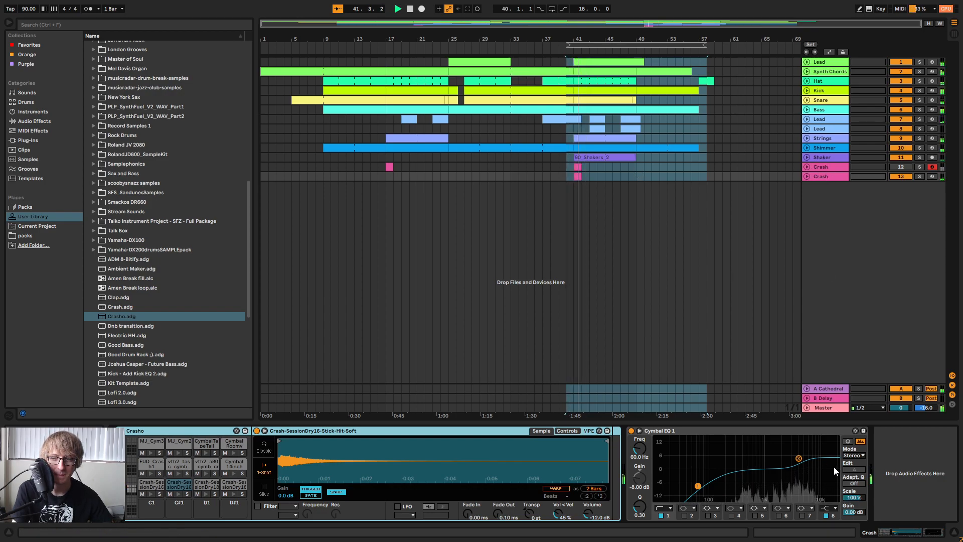
{"action": "left_click", "coordinate": [648, 195]}
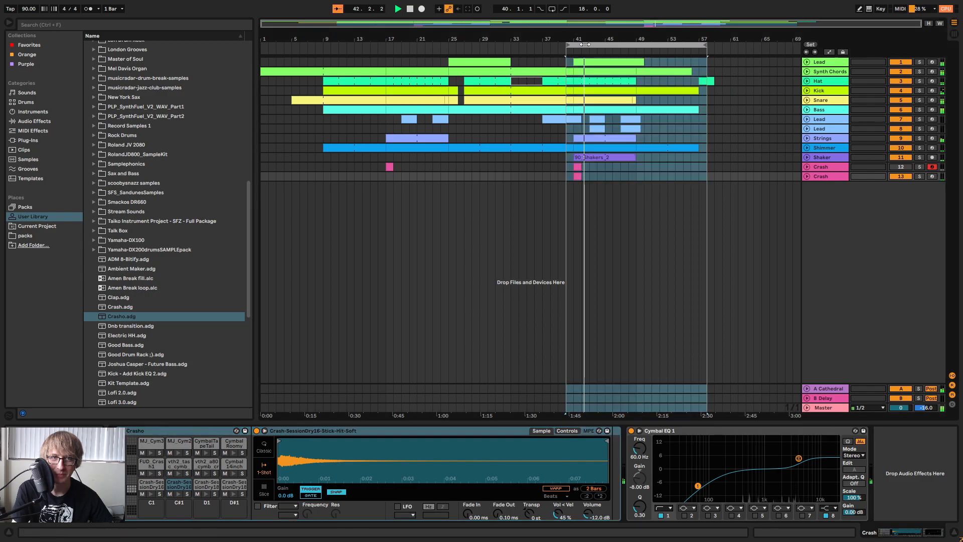
{"action": "left_click", "coordinate": [826, 179]}
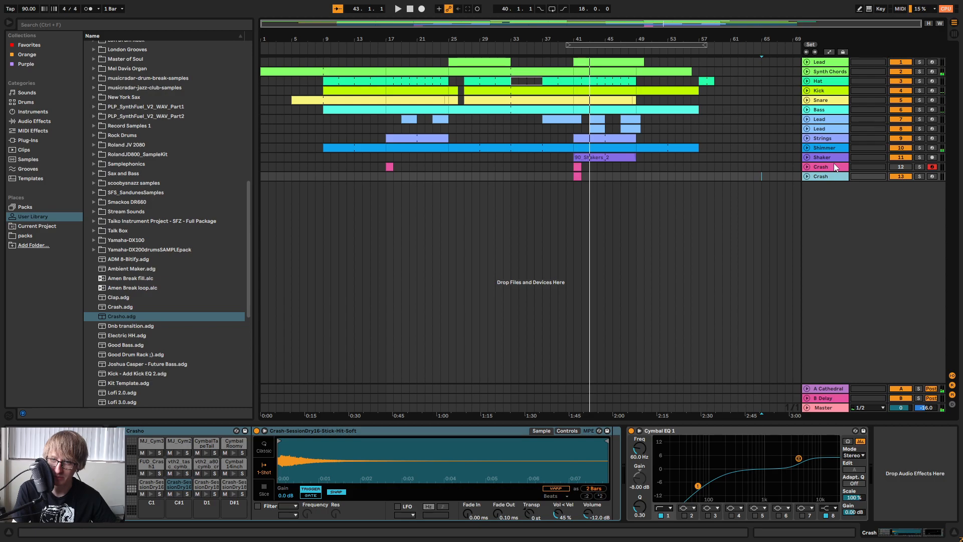
{"action": "key", "text": "space"}
{"action": "left_click", "coordinate": [584, 45]}
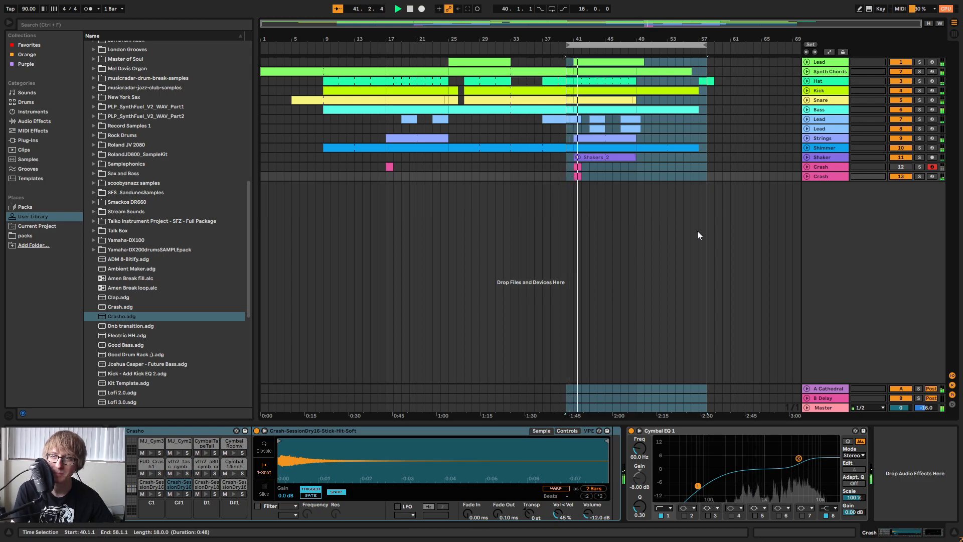
{"action": "left_click", "coordinate": [661, 230]}
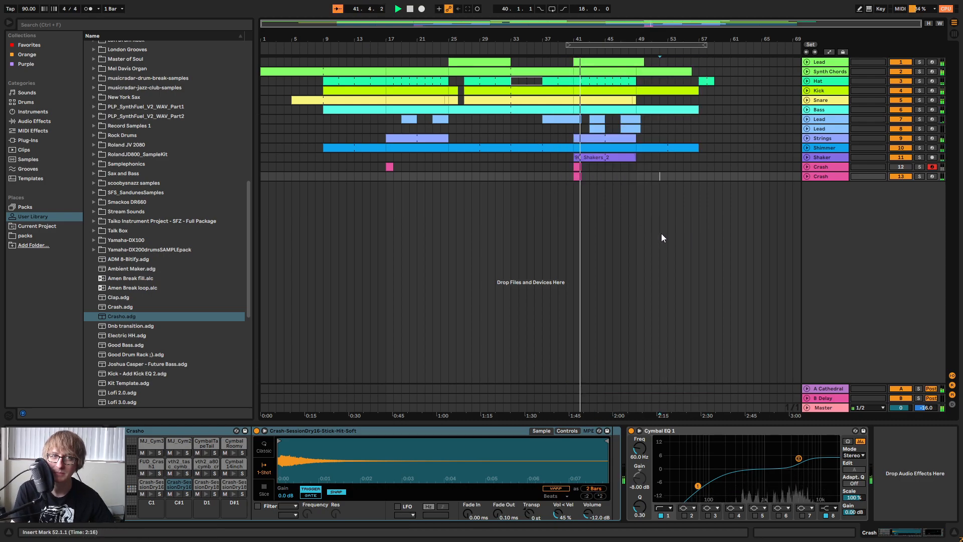
Mute the duplicated Crash track, unmute the original, and replay the transition from bar 40 to compare.
{"action": "key", "text": "space"}
{"action": "left_click", "coordinate": [595, 46]}
{"action": "left_click", "coordinate": [901, 176]}
{"action": "left_click", "coordinate": [901, 176]}
{"action": "key", "text": "space"}
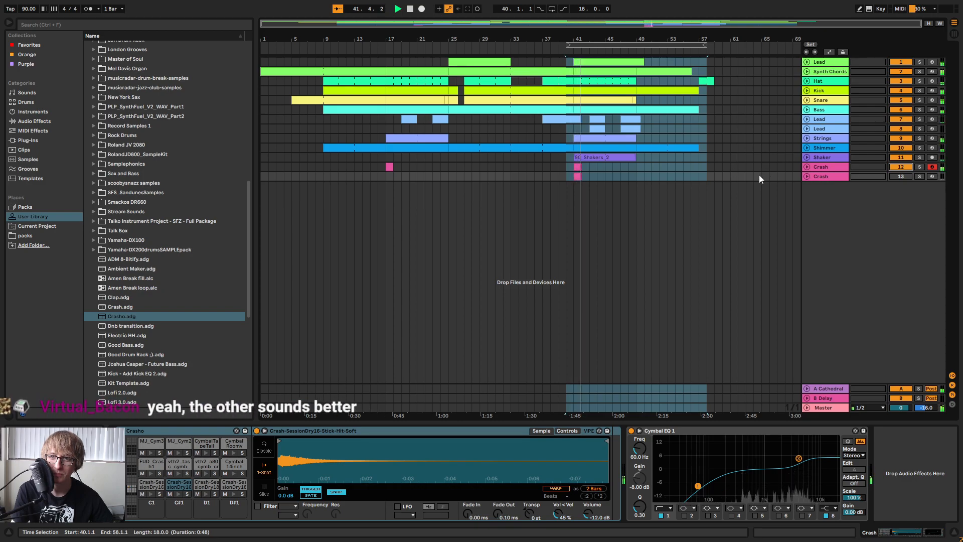
{"action": "left_click", "coordinate": [723, 176]}
{"action": "left_click", "coordinate": [699, 158]}
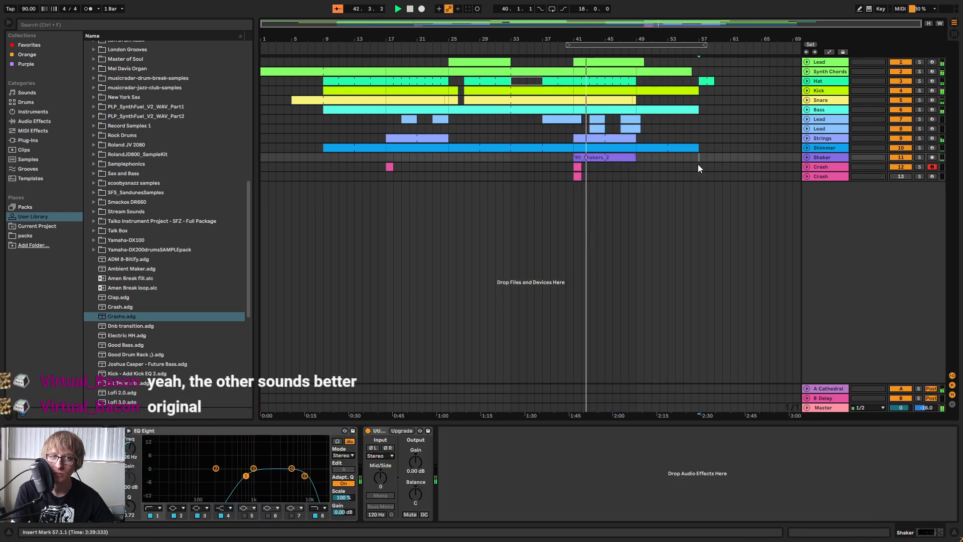
Switch back to the duplicated Crash track with the original muted and replay the transition from bar 40.
{"action": "left_click", "coordinate": [896, 176]}
{"action": "key", "text": "space"}
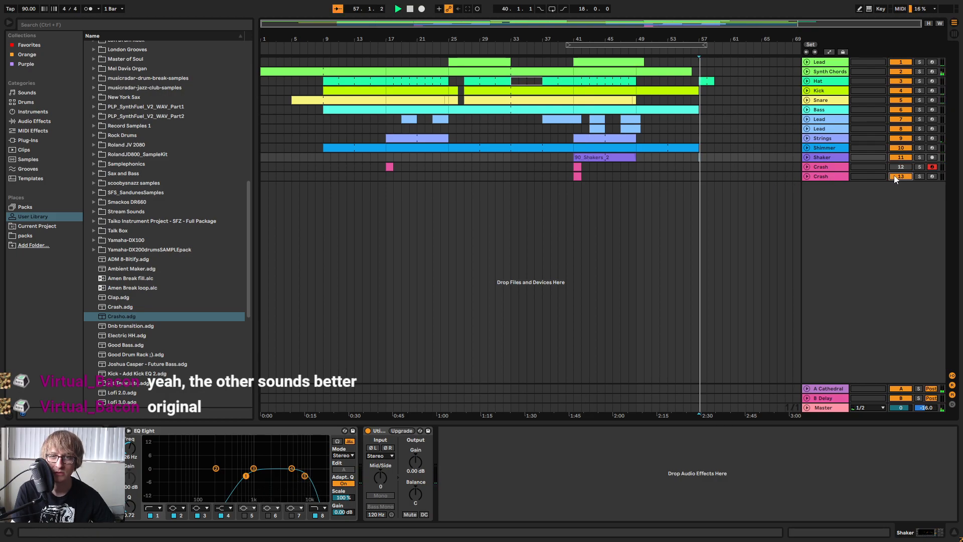
{"action": "left_click", "coordinate": [597, 49]}
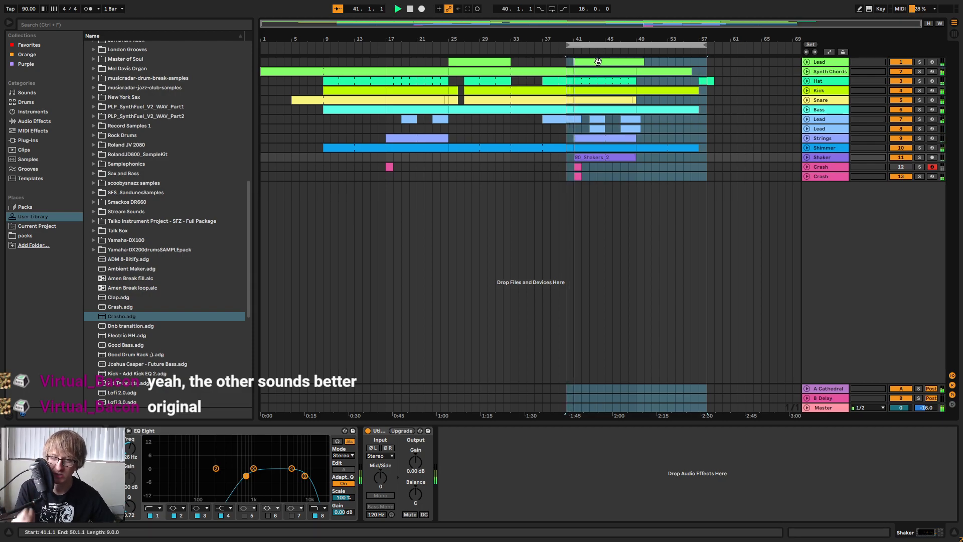
Stop playback, delete the duplicated Crash track, and unmute the original Crash track.
{"action": "left_click", "coordinate": [903, 176]}
{"action": "key", "text": "space"}
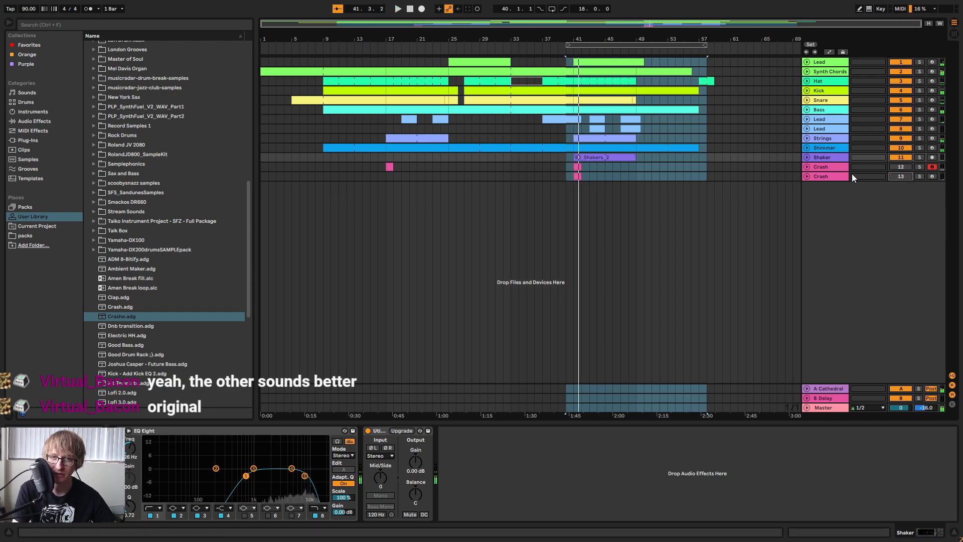
{"action": "left_click", "coordinate": [829, 176]}
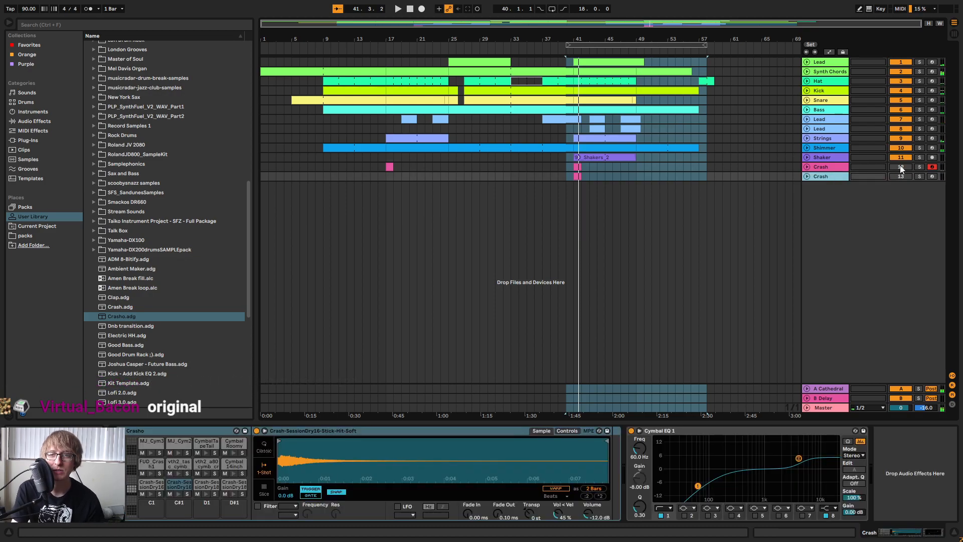
{"action": "key", "text": "Delete"}
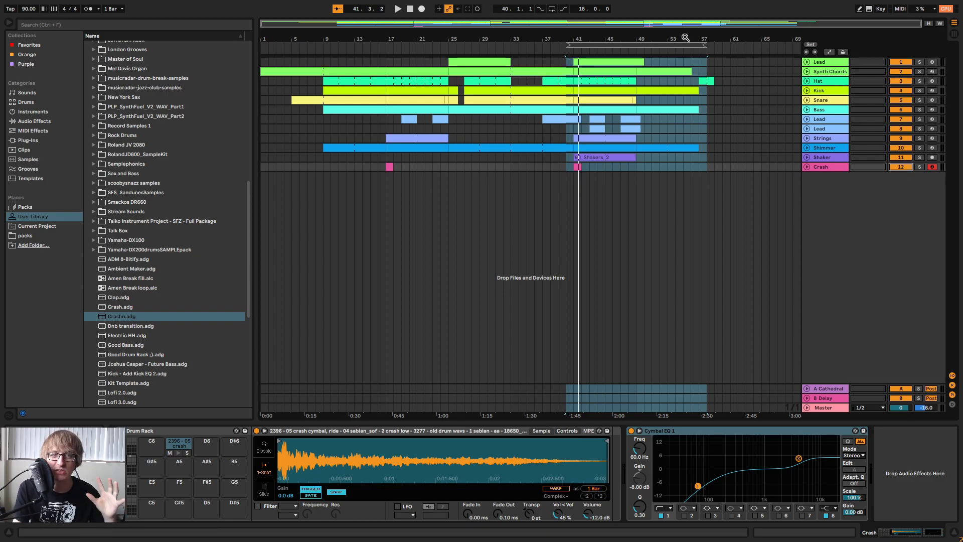
Play back the section from bar 40 with only the original Crash track in the mix.
{"action": "left_click", "coordinate": [697, 159]}
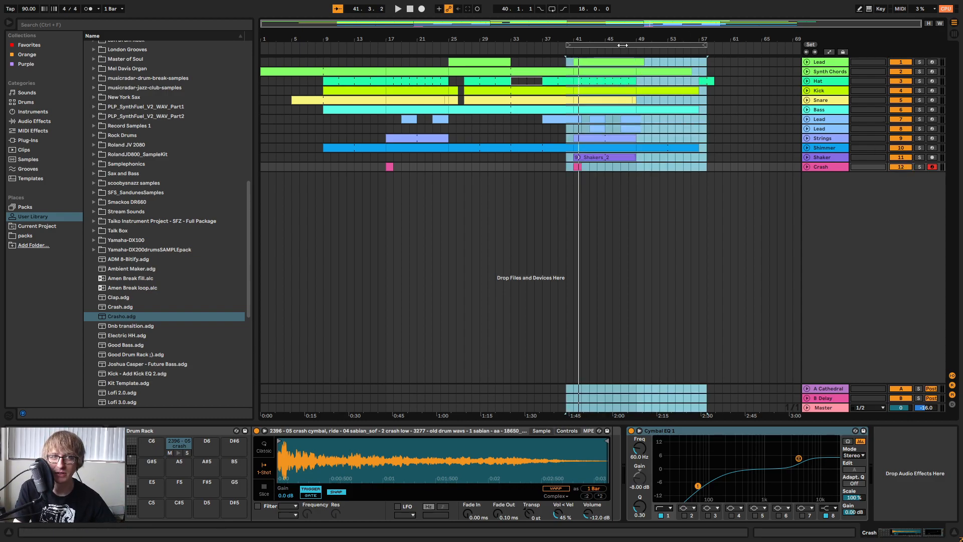
{"action": "key", "text": "space"}
{"action": "left_click", "coordinate": [766, 145]}
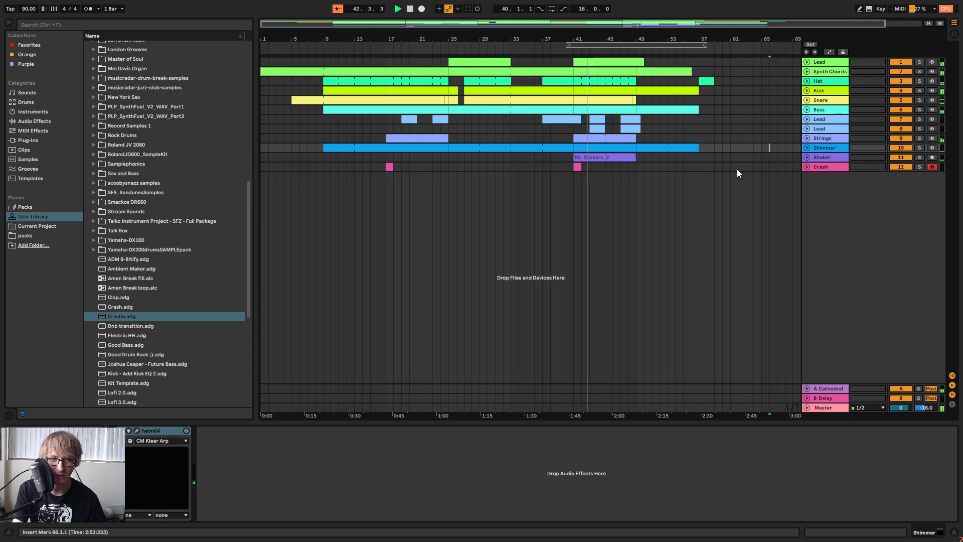
Solo the Synth Chords track, play back the section from bar 17, and take the track out of solo.
{"action": "left_click_drag", "start_coordinate": [386, 167], "coordinate": [450, 49]}
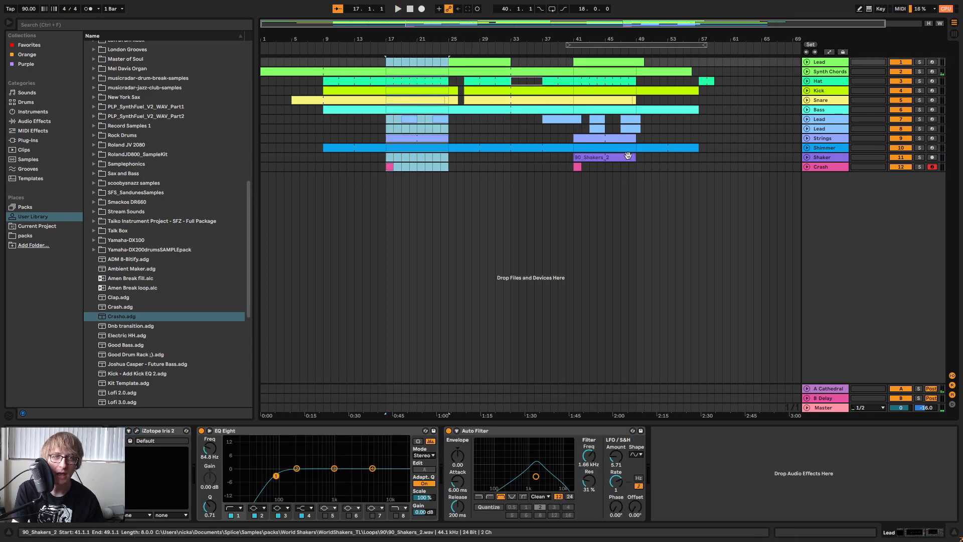
{"action": "left_click", "coordinate": [920, 72]}
{"action": "left_click", "coordinate": [835, 74]}
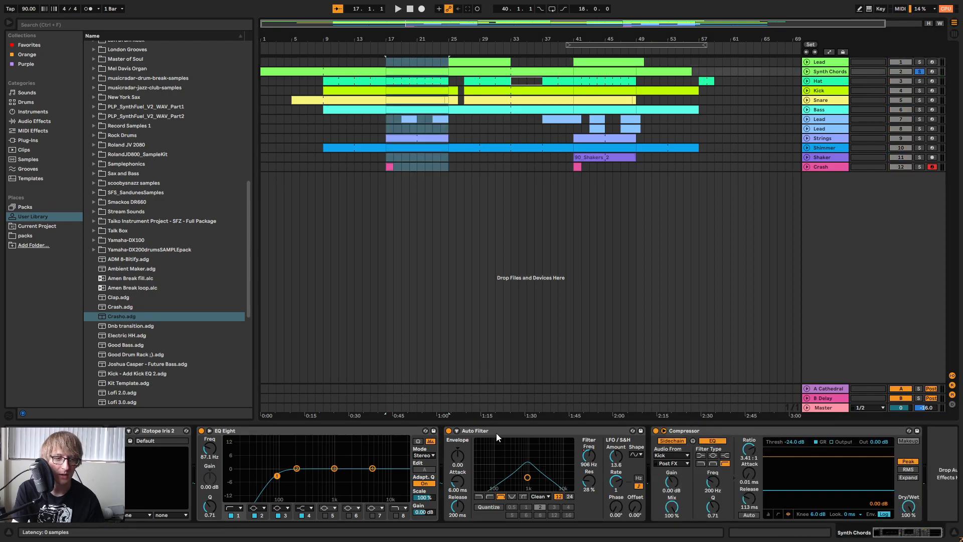
{"action": "left_click", "coordinate": [540, 444]}
{"action": "key", "text": "space"}
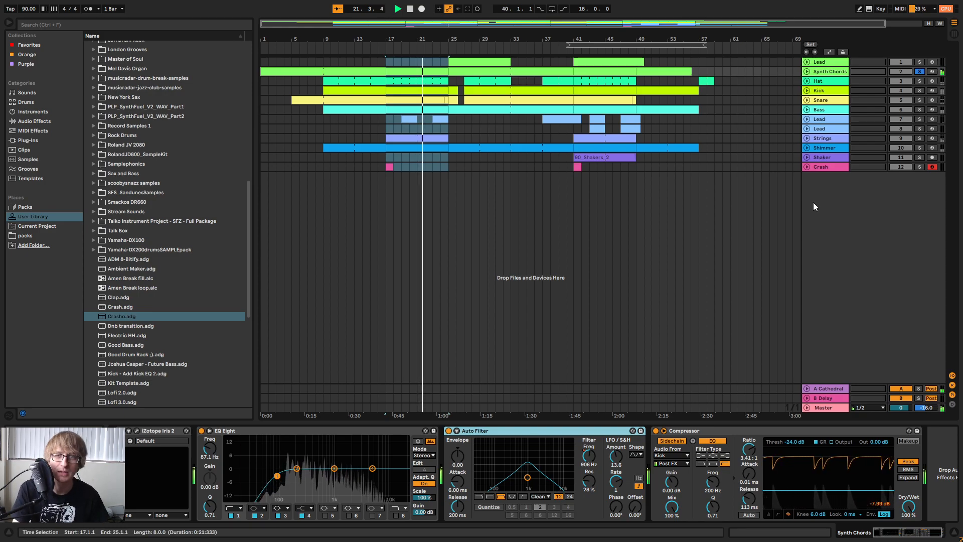
{"action": "left_click", "coordinate": [920, 72]}
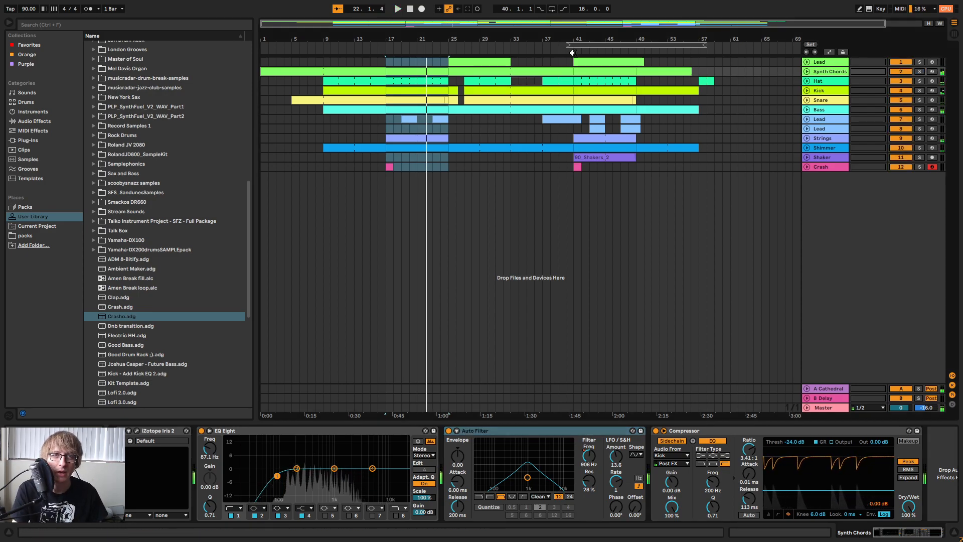
Play back the section from bar 41 while examining the device chains of the Crash, Lead, Hat, Strings and Shimmer tracks.
{"action": "left_click", "coordinate": [572, 52]}
{"action": "left_click", "coordinate": [629, 167]}
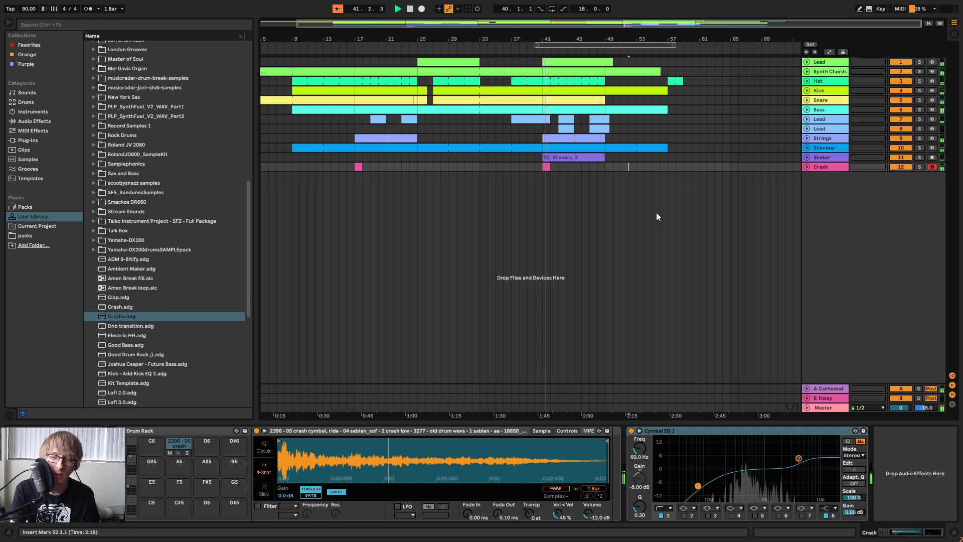
{"action": "left_click", "coordinate": [615, 166]}
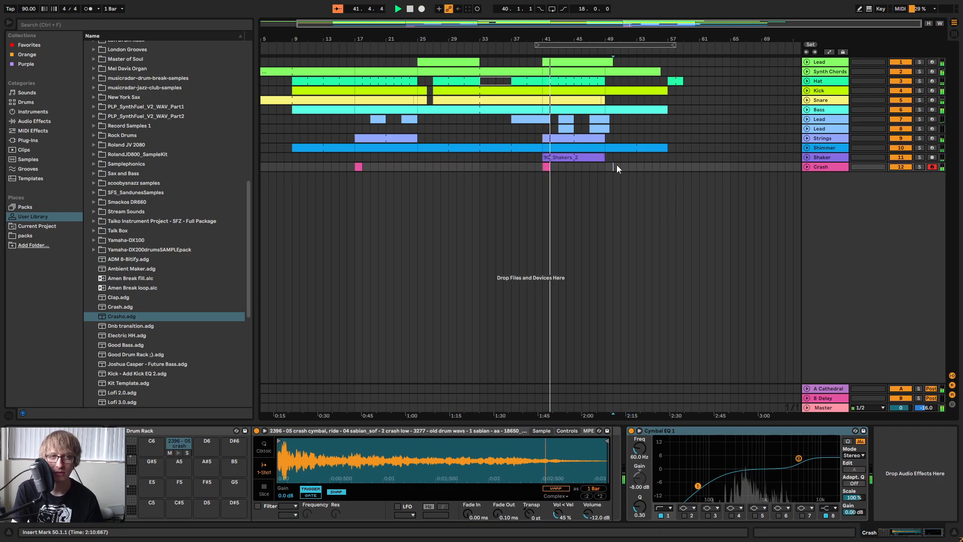
{"action": "left_click", "coordinate": [675, 119]}
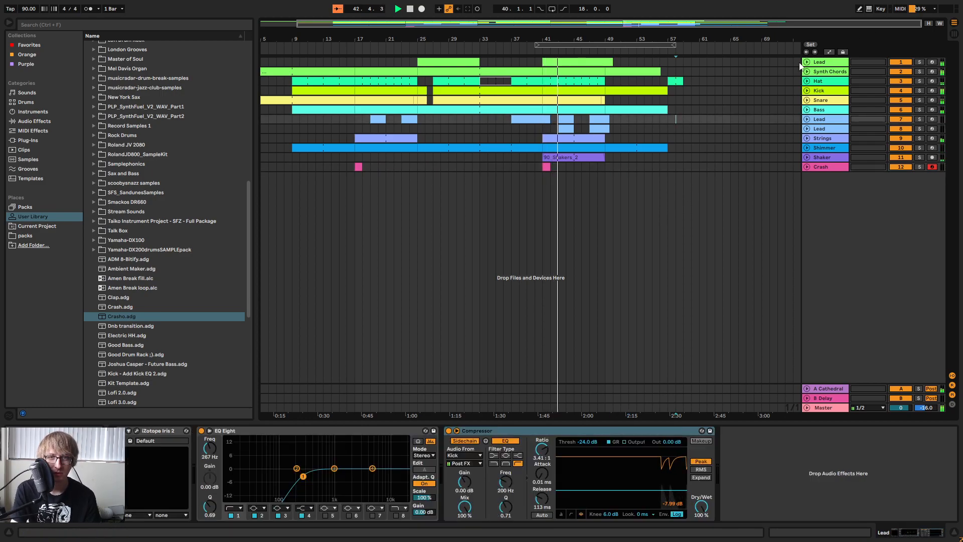
{"action": "left_click", "coordinate": [761, 80]}
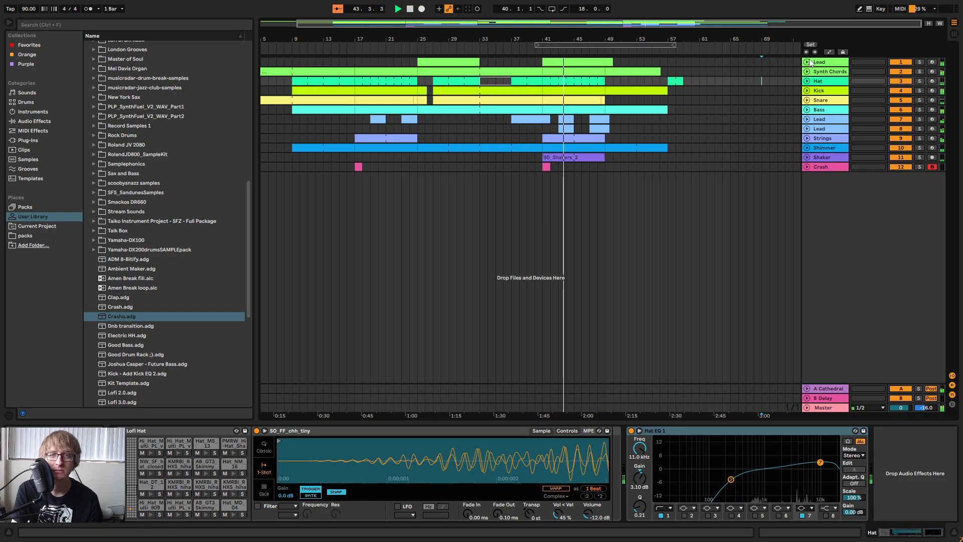
{"action": "left_click", "coordinate": [714, 138]}
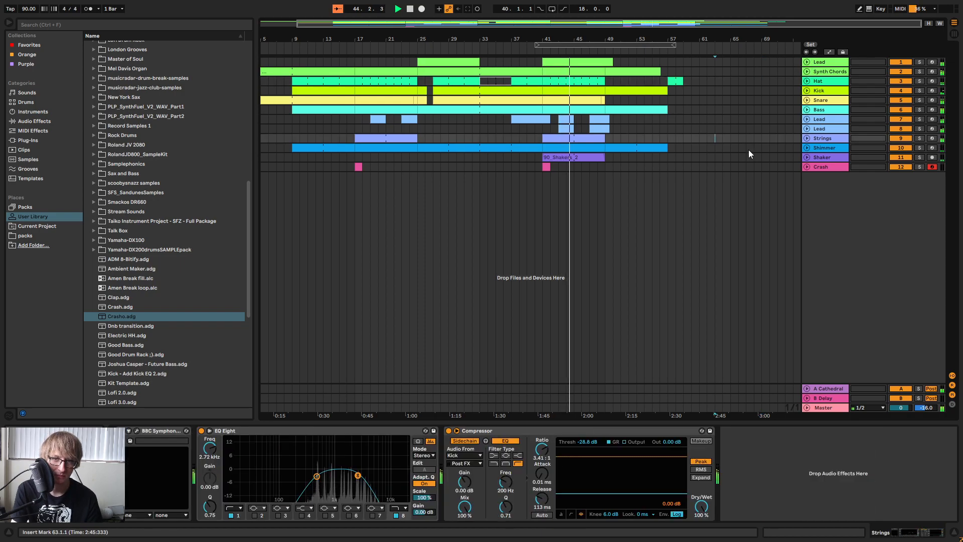
{"action": "left_click", "coordinate": [820, 128]}
{"action": "left_click", "coordinate": [820, 119]}
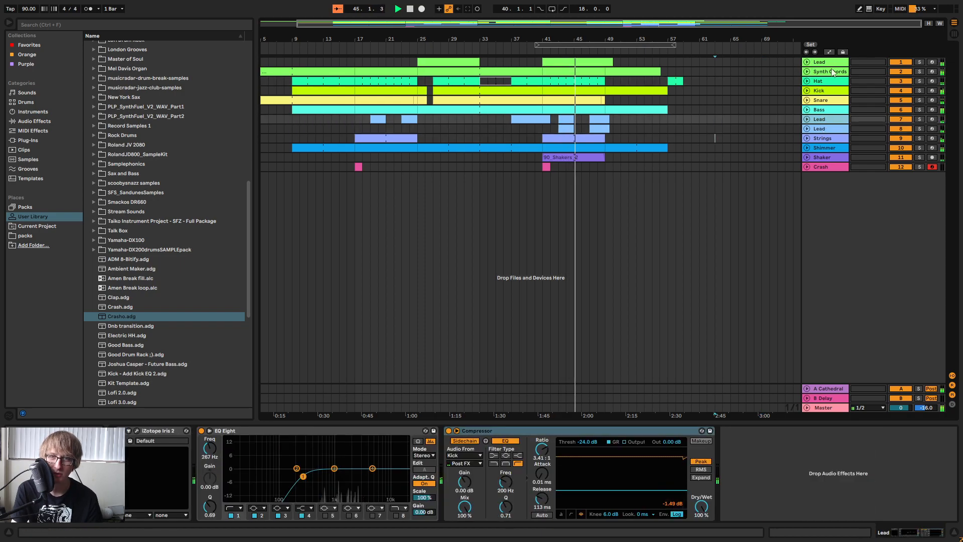
{"action": "left_click", "coordinate": [685, 139]}
{"action": "left_click", "coordinate": [675, 125]}
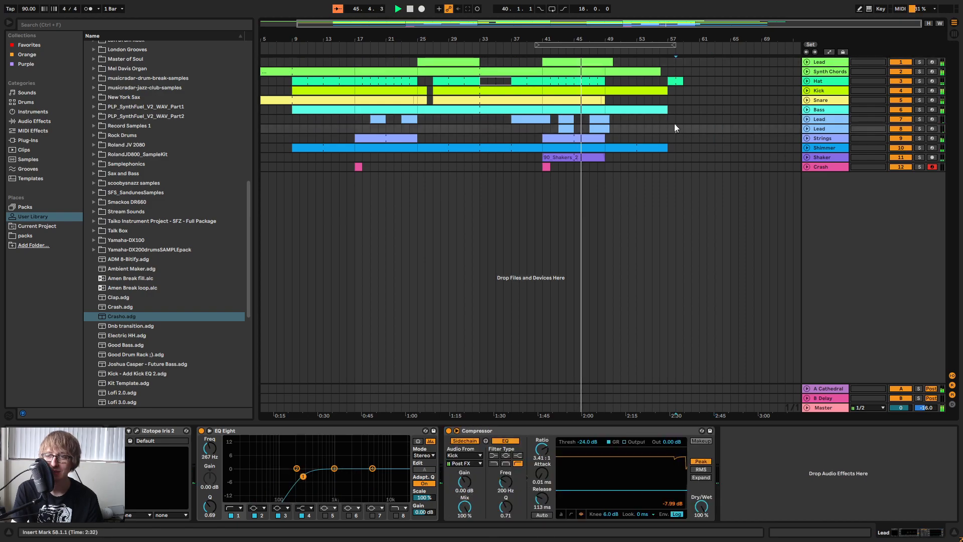
{"action": "left_click", "coordinate": [682, 119]}
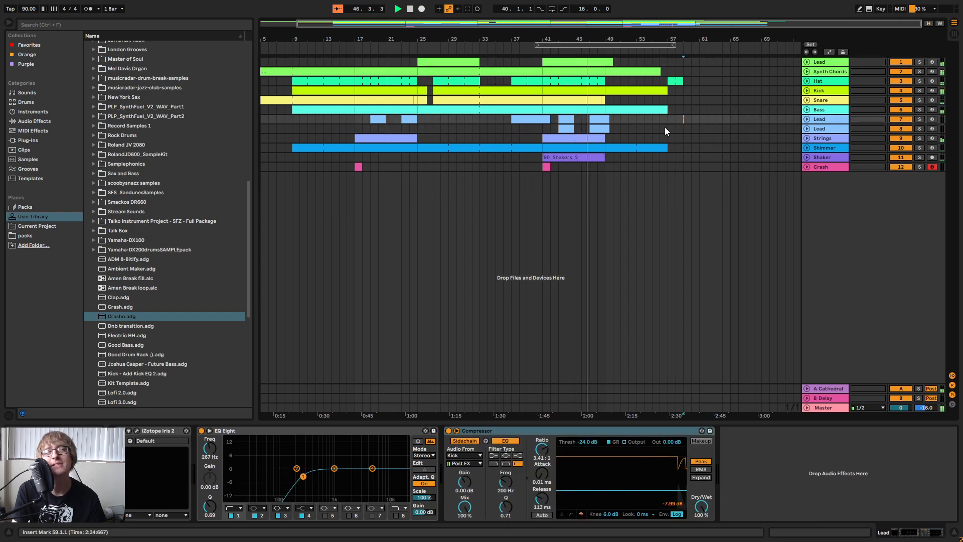
{"action": "left_click", "coordinate": [689, 145]}
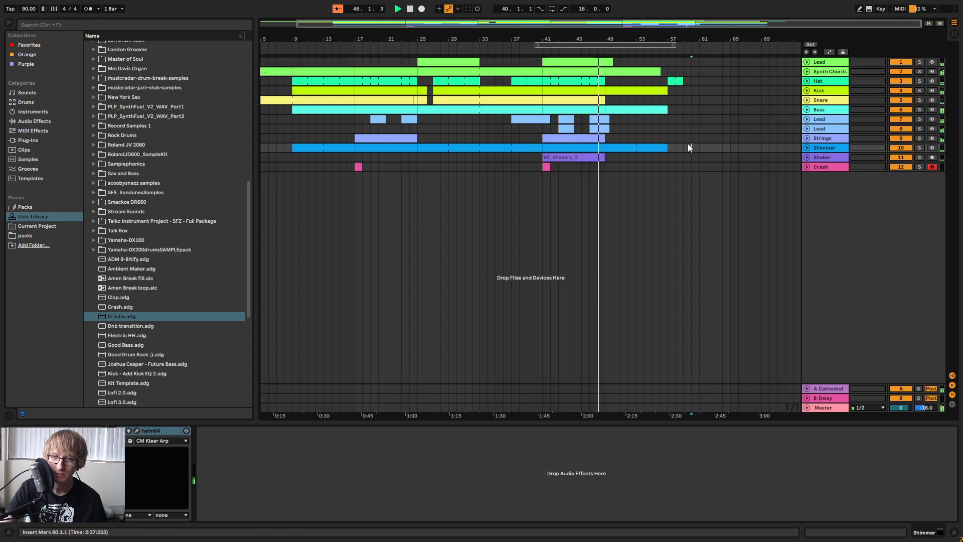
Unfold the Kick track, listen through the ending past bar 57, and stop playback with the position back at the start.
{"action": "mouse_move", "coordinate": [627, 34]}
{"action": "left_mouse_down"}
{"action": "mouse_move", "coordinate": [626, 63]}
{"action": "mouse_move", "coordinate": [634, 52]}
{"action": "left_mouse_up"}
{"action": "left_click", "coordinate": [743, 147]}
{"action": "left_click", "coordinate": [806, 91]}
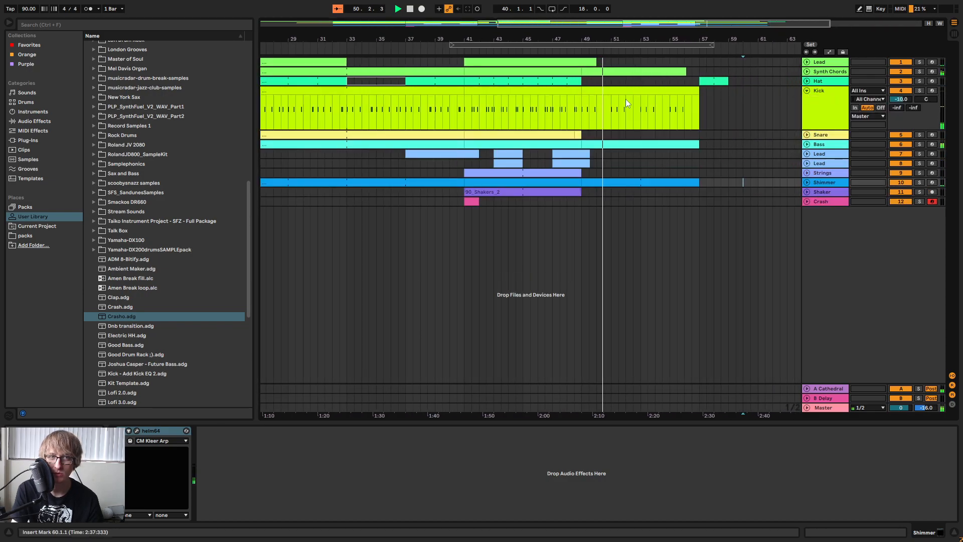
{"action": "left_click_drag", "start_coordinate": [657, 40], "coordinate": [564, 44]}
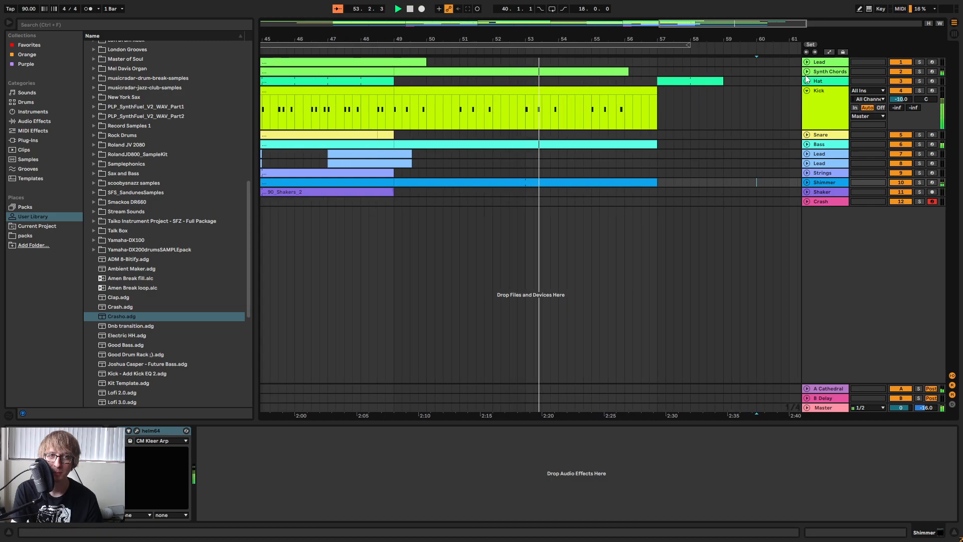
{"action": "left_click_drag", "start_coordinate": [673, 42], "coordinate": [677, 18]}
{"action": "left_click_drag", "start_coordinate": [529, 39], "coordinate": [518, 46]}
{"action": "mouse_move", "coordinate": [723, 39]}
{"action": "left_mouse_down"}
{"action": "mouse_move", "coordinate": [659, 66]}
{"action": "mouse_move", "coordinate": [716, 55]}
{"action": "mouse_move", "coordinate": [725, 34]}
{"action": "left_mouse_up"}
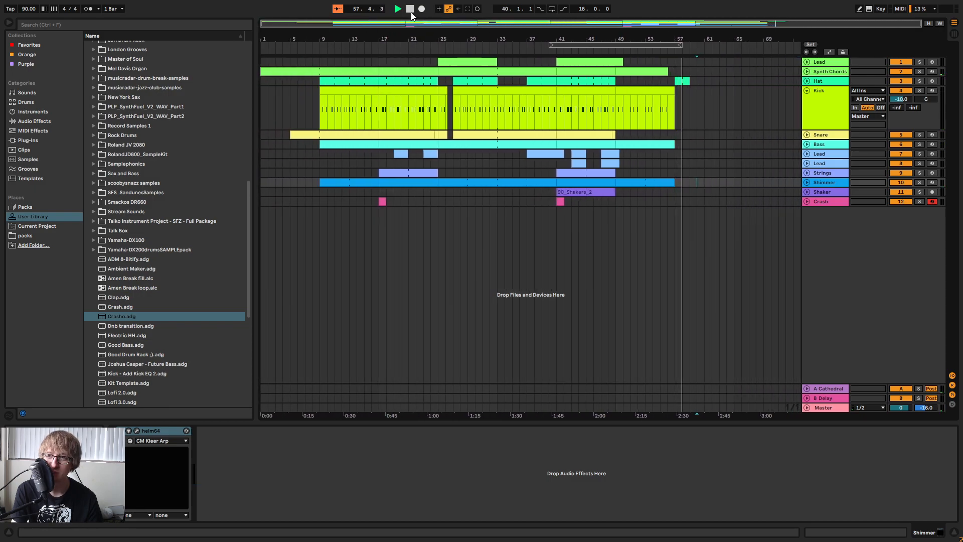
{"action": "double_click", "coordinate": [411, 10]}
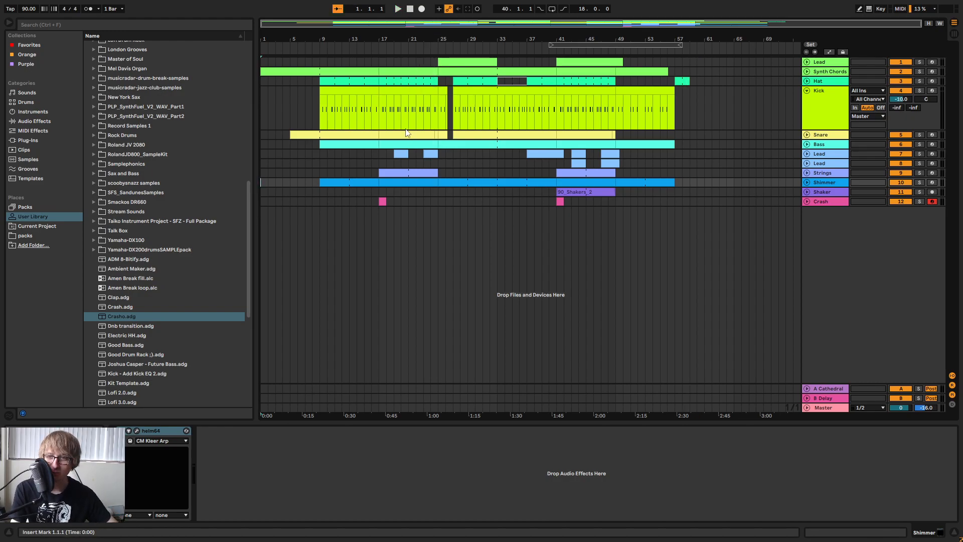
Fold the expanded Kick track back to its compact height in the arrangement.
{"action": "left_click", "coordinate": [294, 90]}
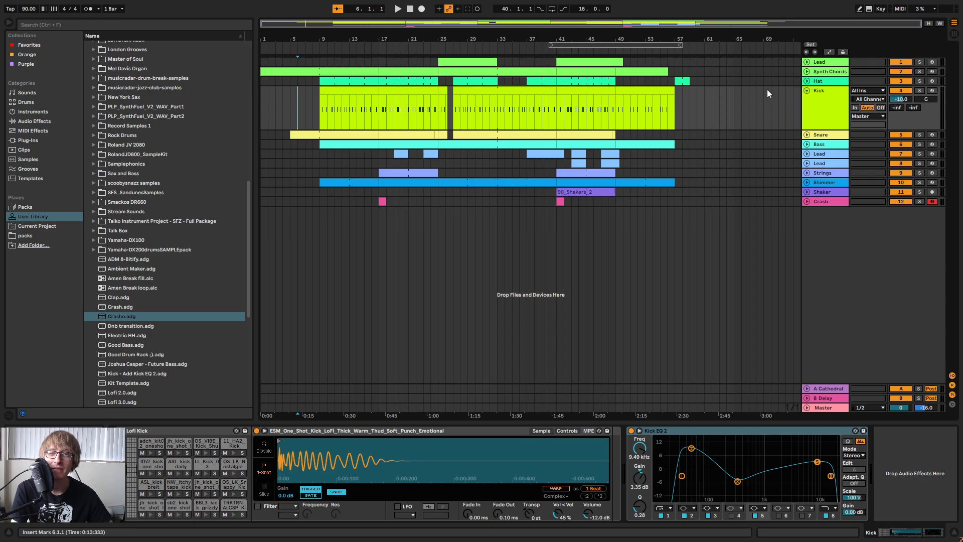
{"action": "left_click", "coordinate": [754, 98]}
{"action": "left_click", "coordinate": [807, 90]}
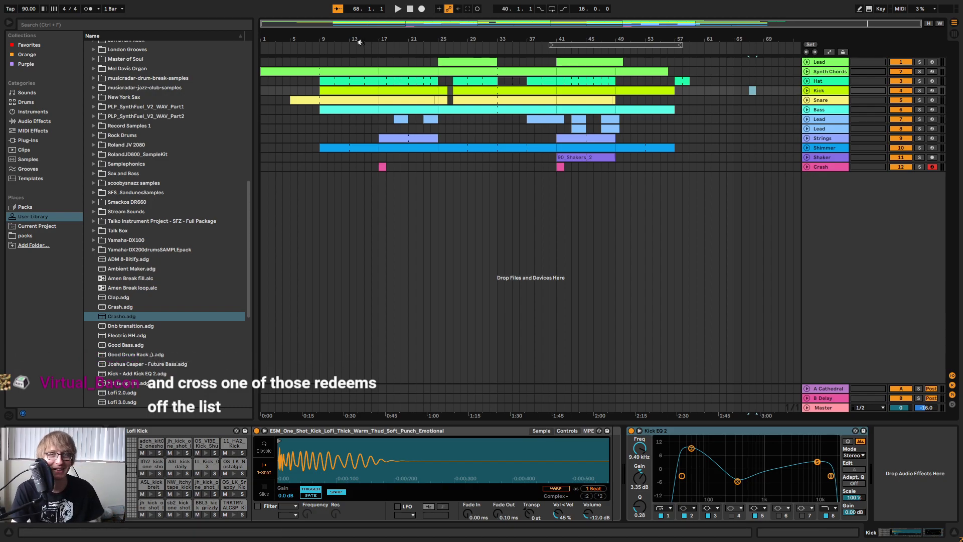
Return to the start of the song, play its opening briefly, and stop playback.
{"action": "left_click", "coordinate": [410, 9]}
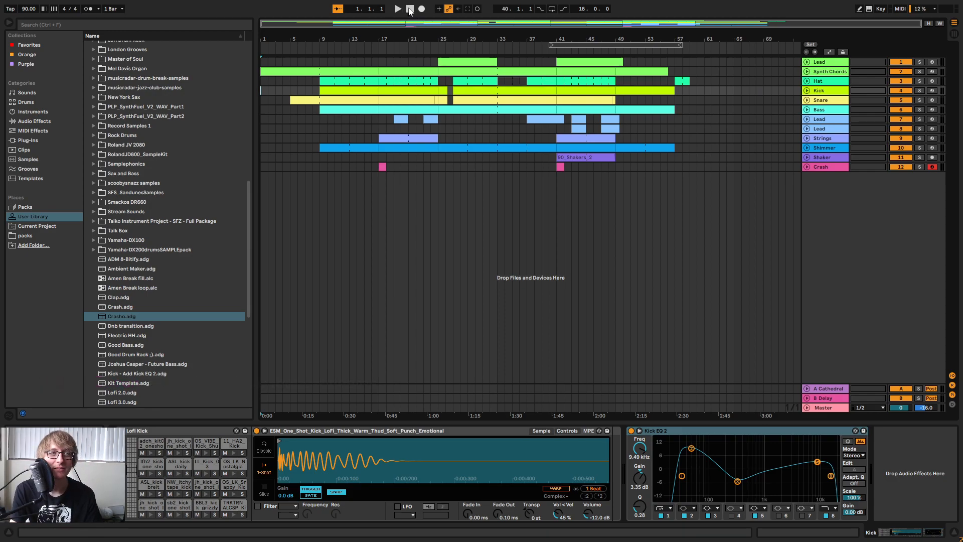
{"action": "left_click", "coordinate": [400, 9]}
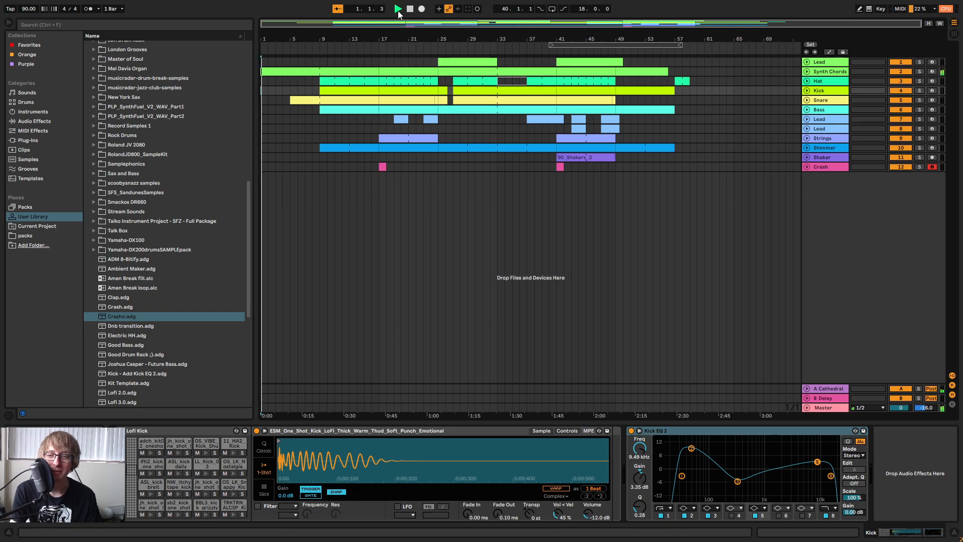
{"action": "left_click", "coordinate": [408, 10]}
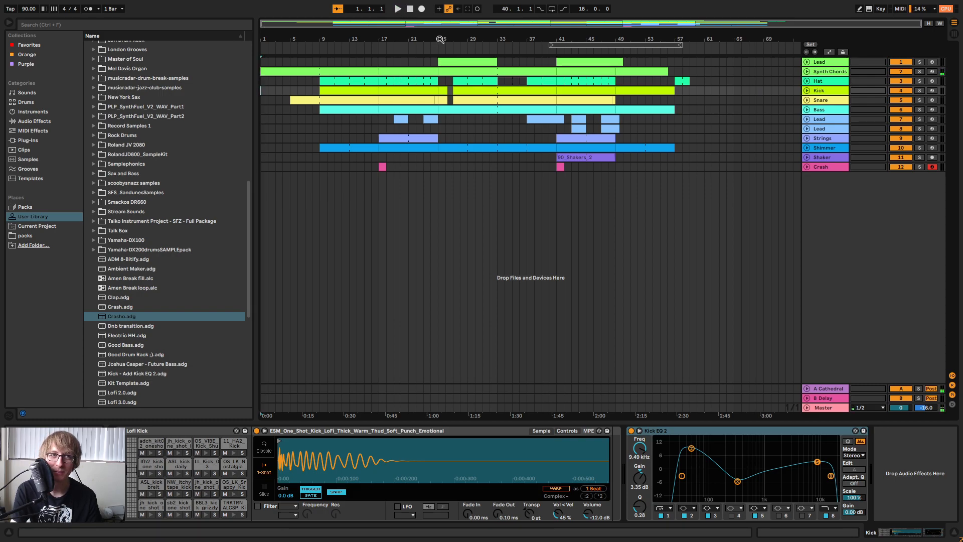
Set the loop range to cover the whole song, 60 bars from bar 1, and start playback from the beginning.
{"action": "left_click_drag", "start_coordinate": [609, 49], "coordinate": [704, 46]}
{"action": "left_click", "coordinate": [695, 46]}
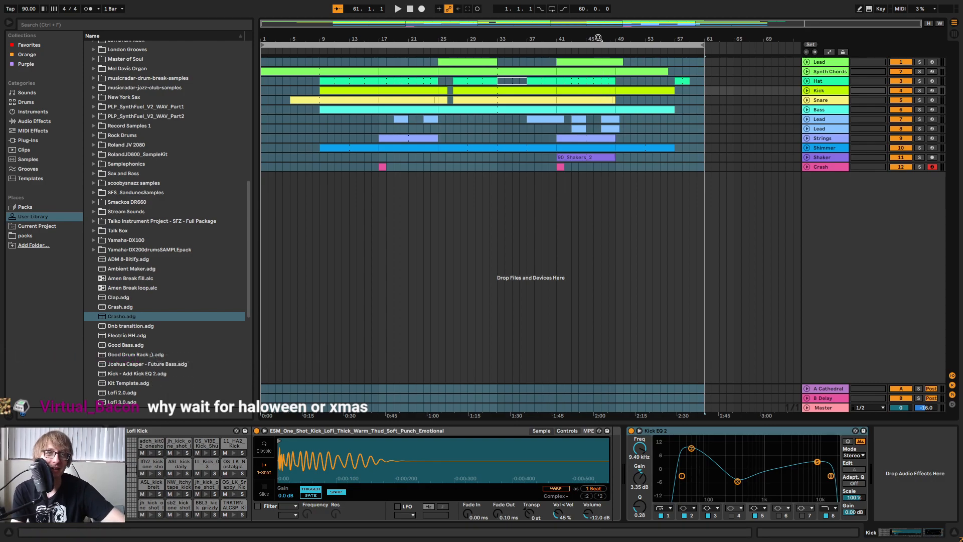
{"action": "left_click", "coordinate": [411, 10]}
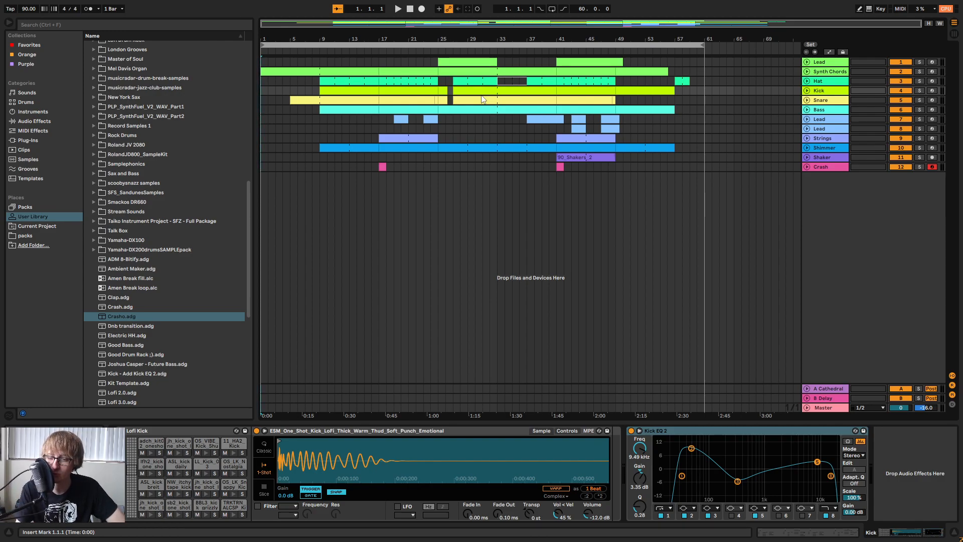
{"action": "left_click", "coordinate": [397, 11]}
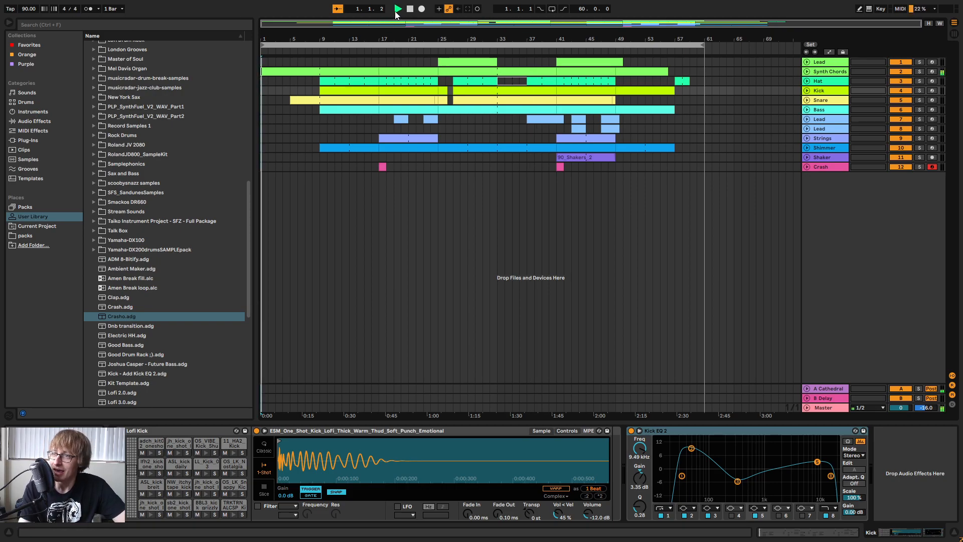